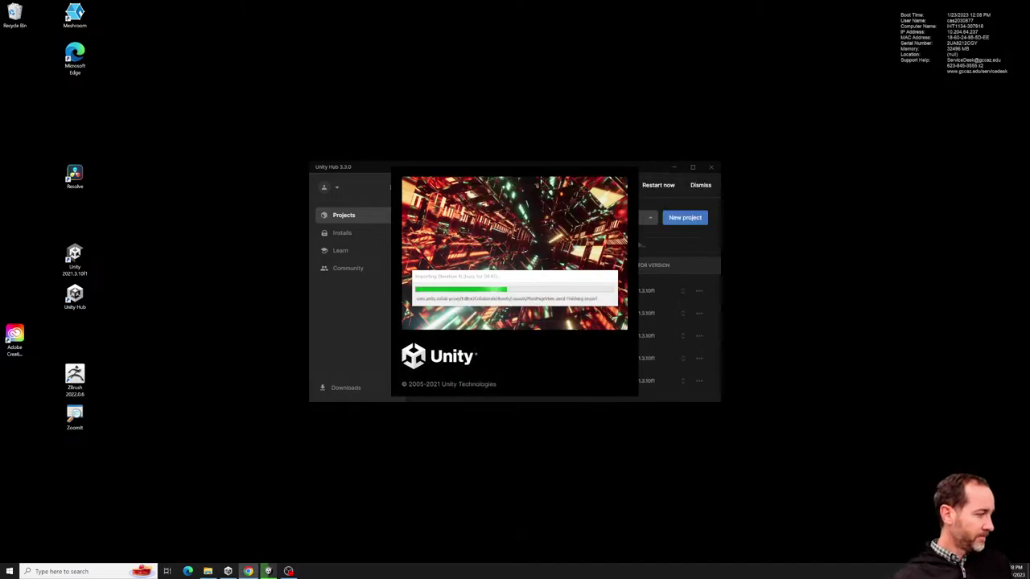
Open File Explorer and go to the Downloads folder on the Data (D:) drive.
key("super+e")
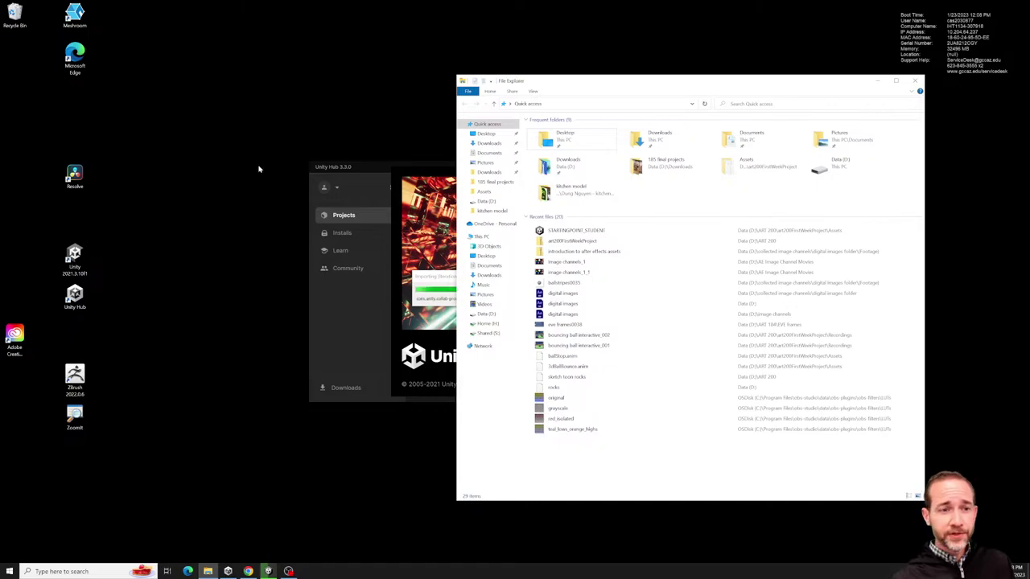
left_click(507, 148)
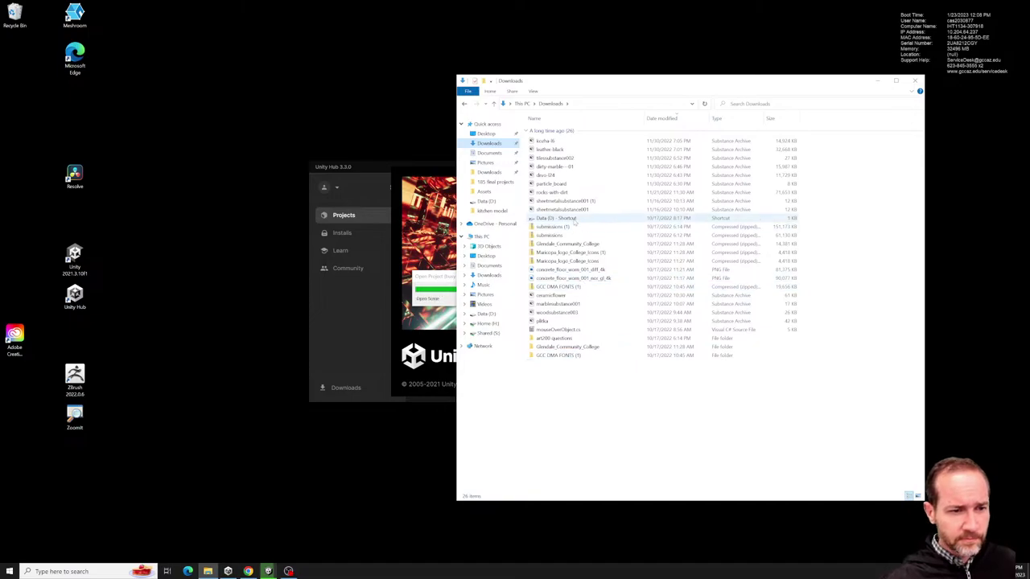
right_click(574, 226)
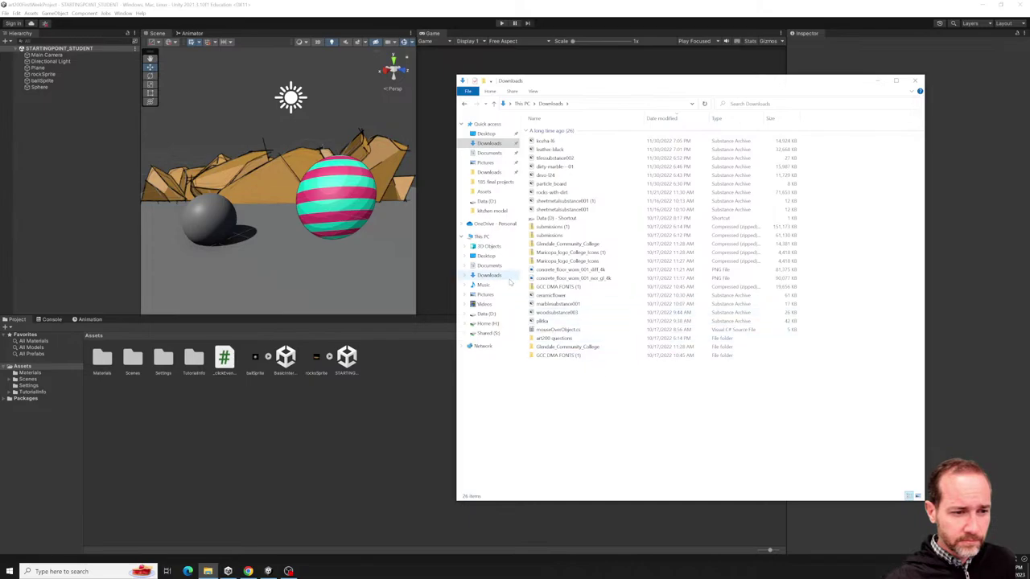
left_click(487, 275)
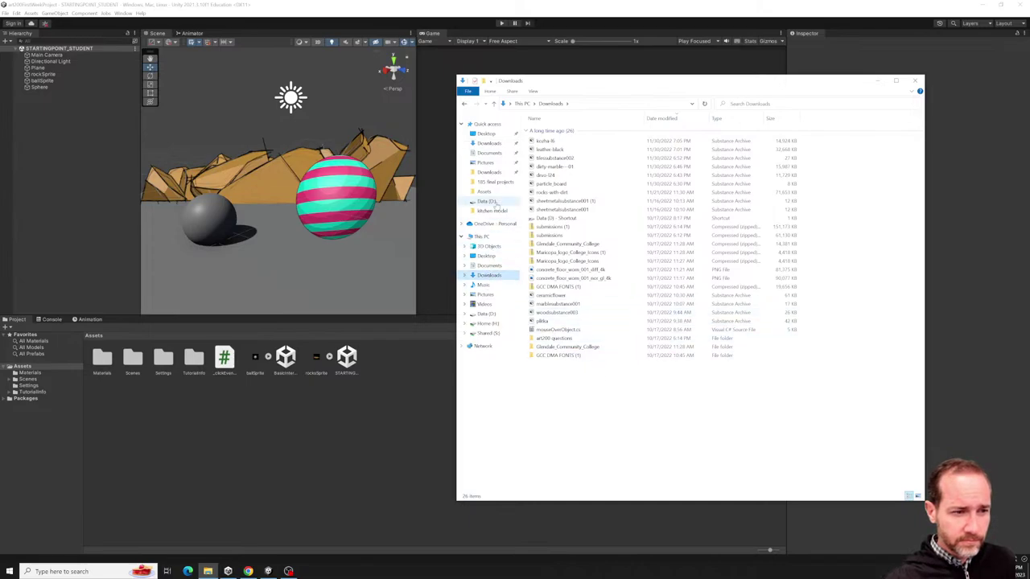
left_click(488, 173)
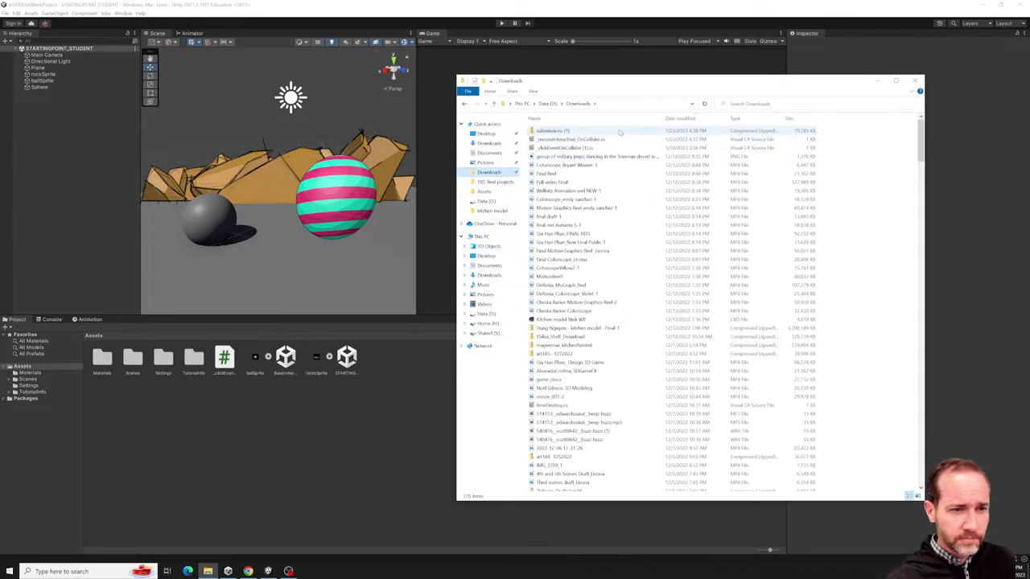
Extract the submissions (1) zip archive into the default D:\Downloads\submissions (1) folder.
right_click(620, 132)
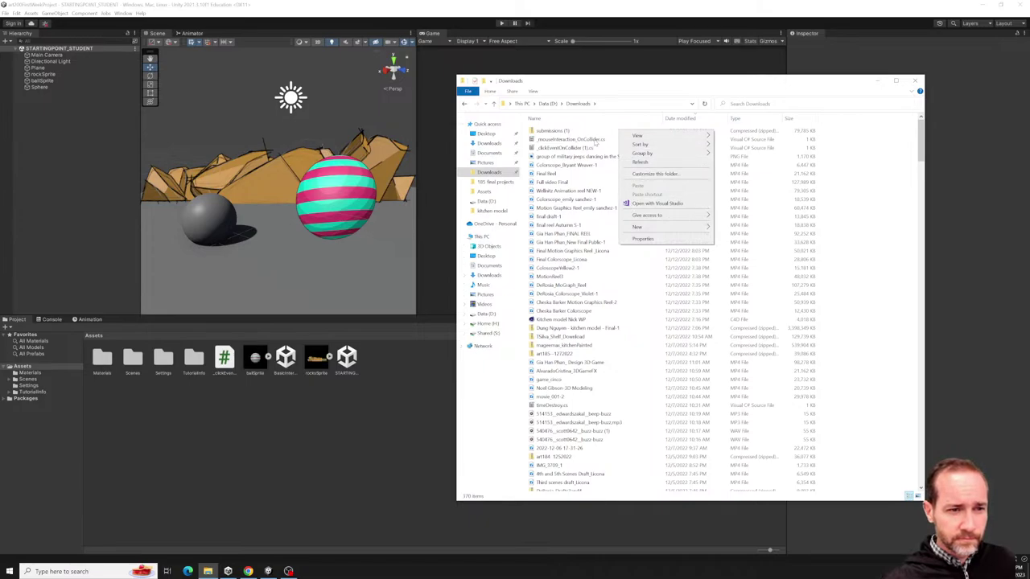
left_click(589, 138)
left_click(583, 131)
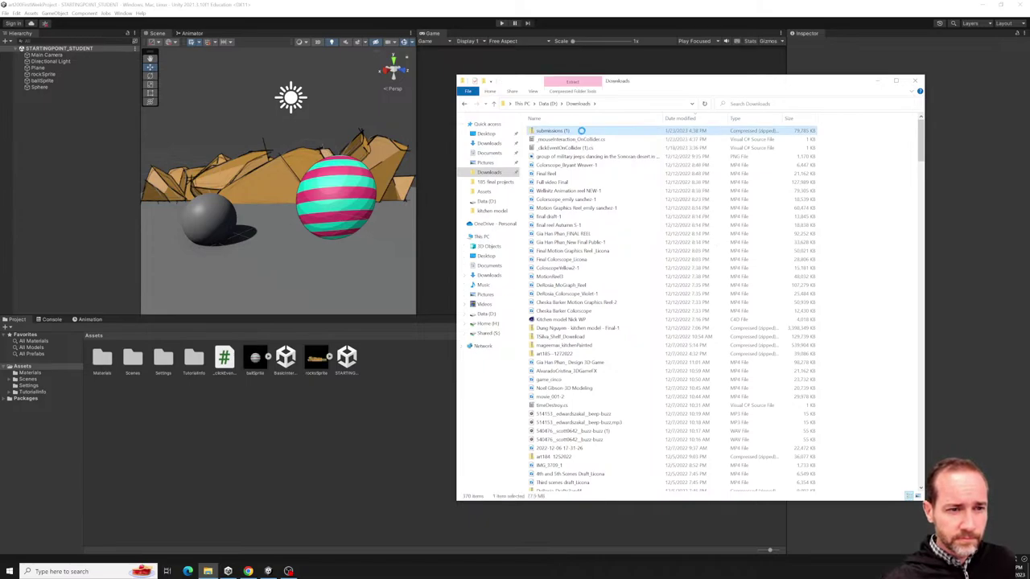
right_click(581, 130)
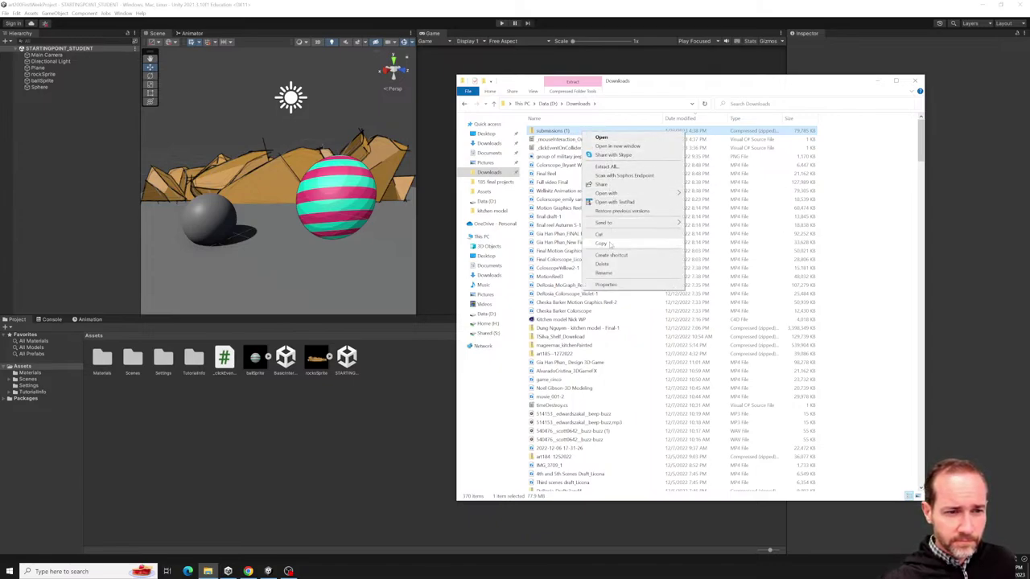
left_click(605, 167)
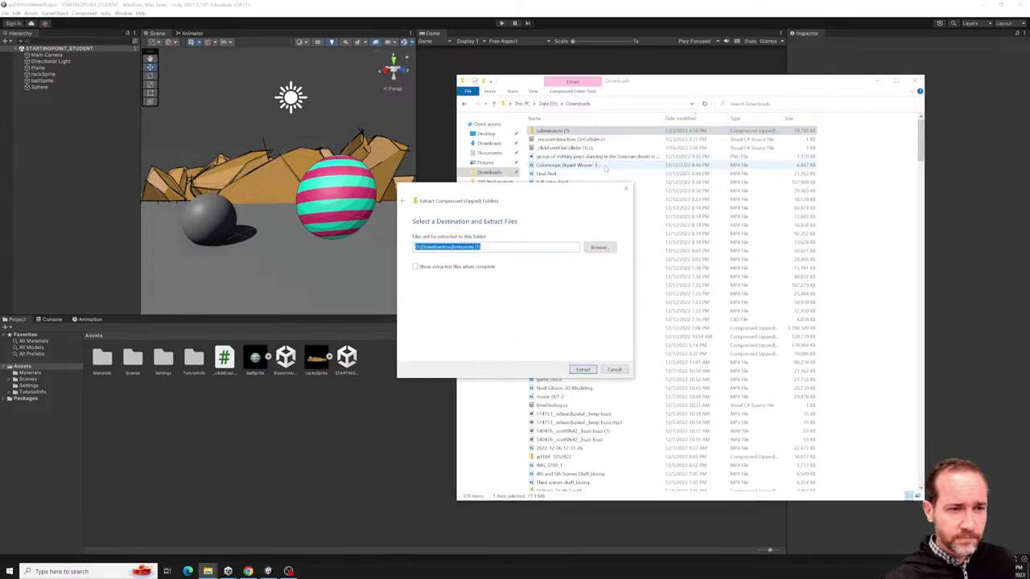
left_click(584, 369)
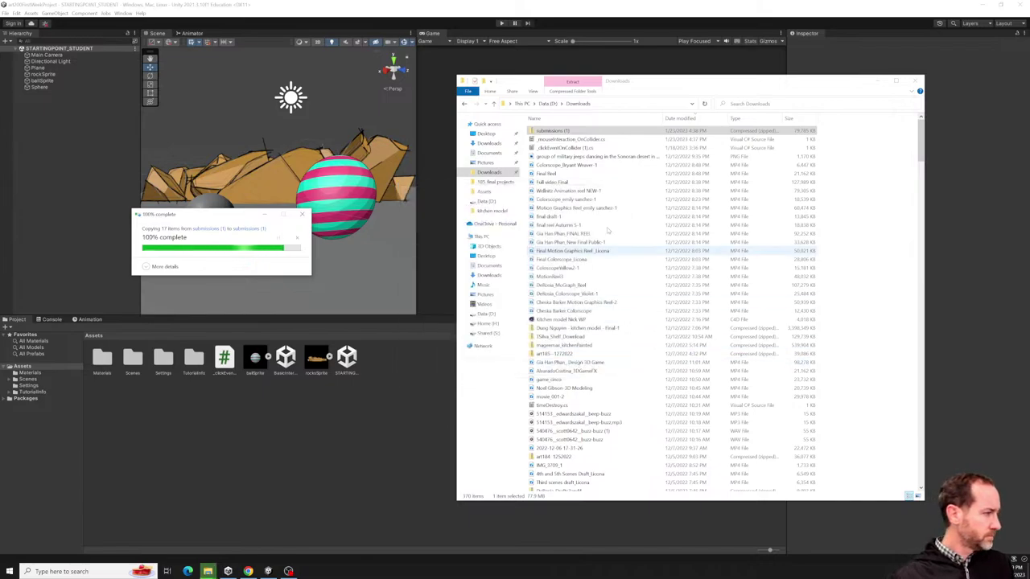
Look through the Downloads list for the extracted submissions (1) folder.
key("alt+Tab")
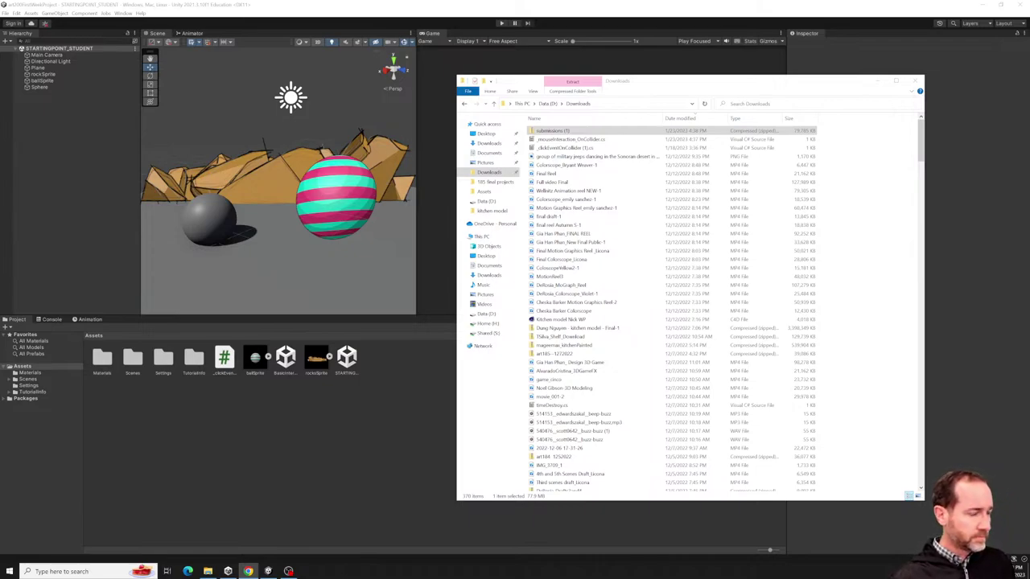
scroll(608, 319, "down", 9)
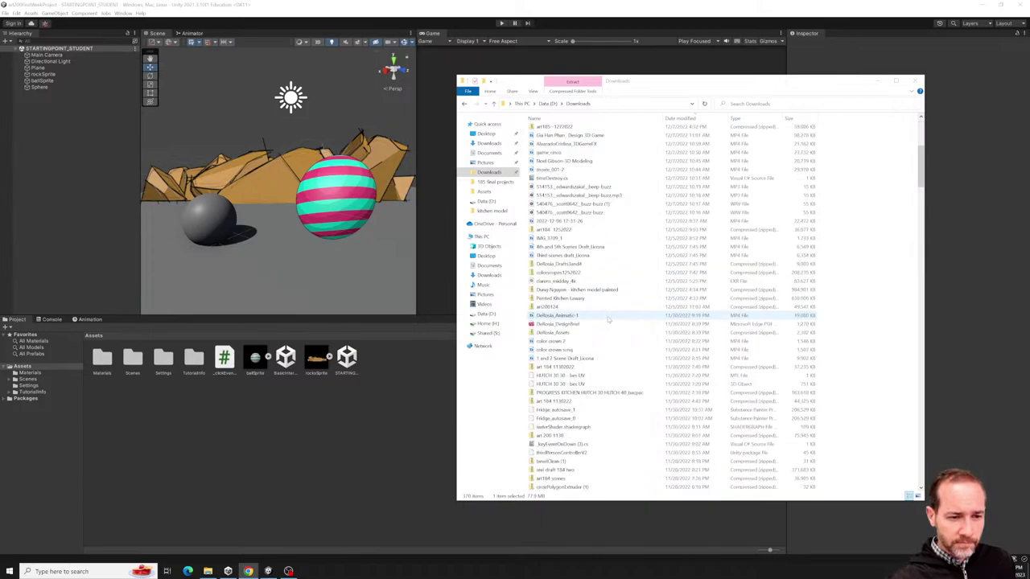
scroll(608, 319, "down", 15)
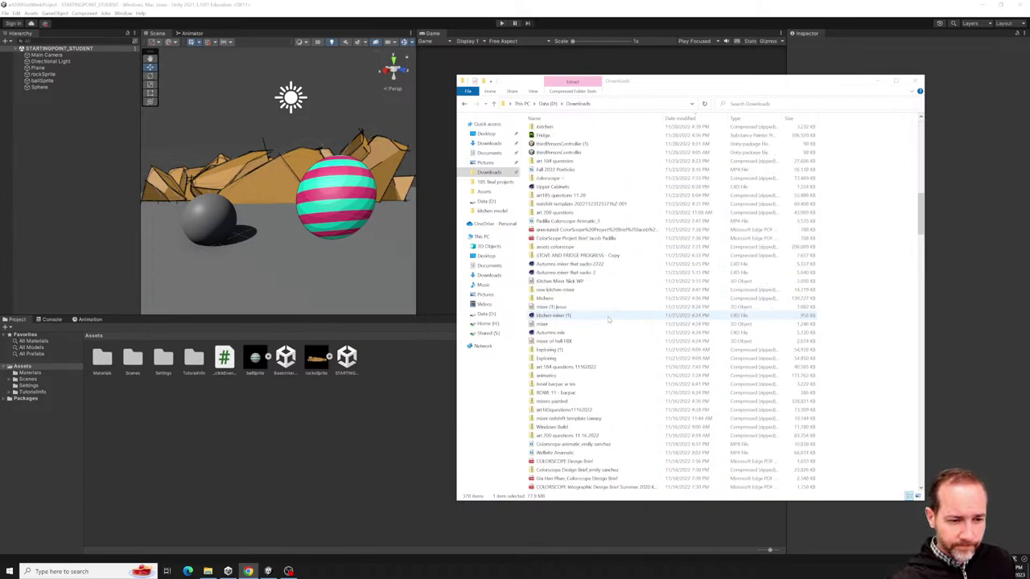
scroll(608, 319, "down", 12)
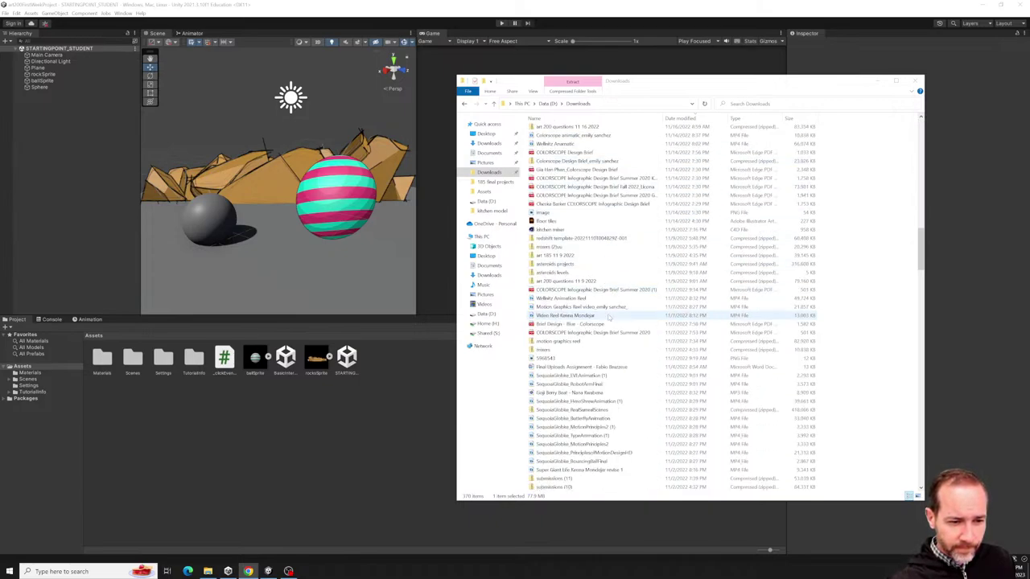
scroll(608, 319, "down", 12)
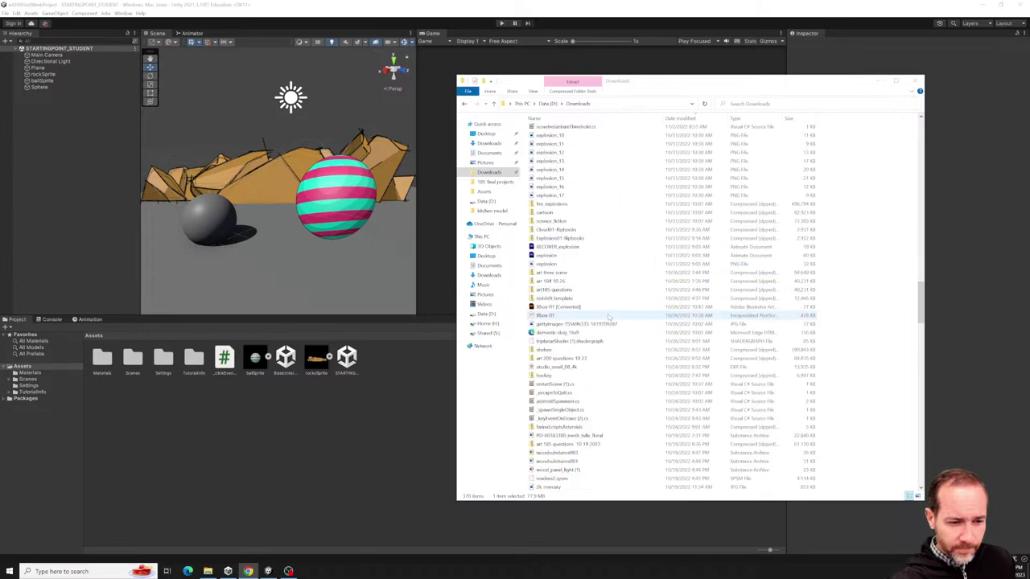
scroll(608, 316, "down", 12)
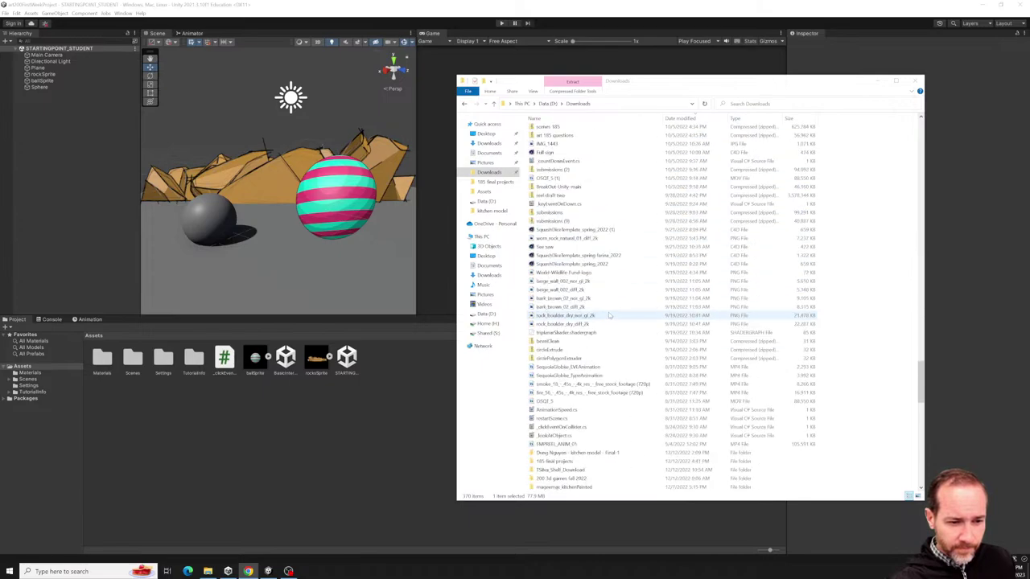
scroll(609, 315, "down", 6)
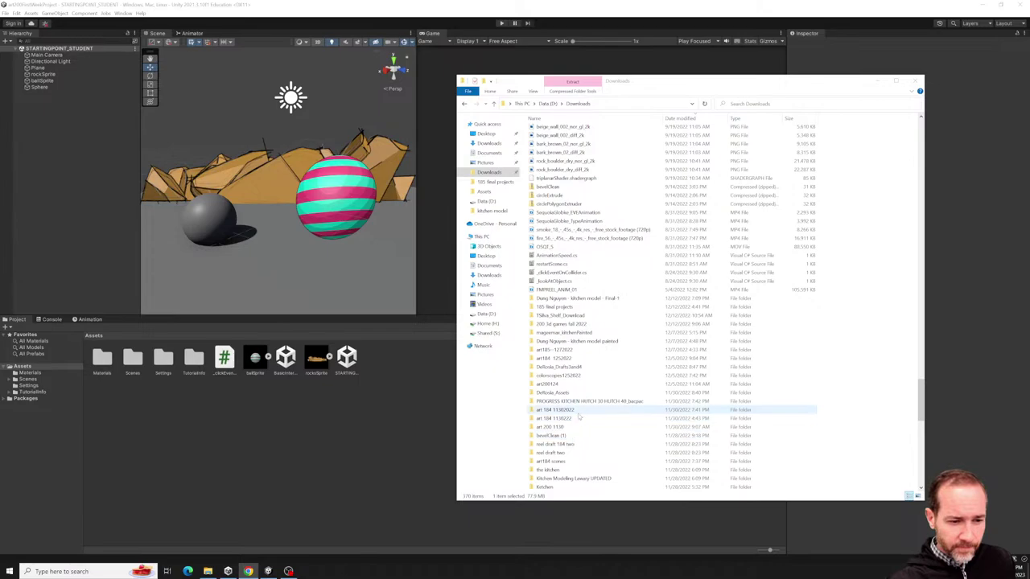
scroll(603, 422, "down", 15)
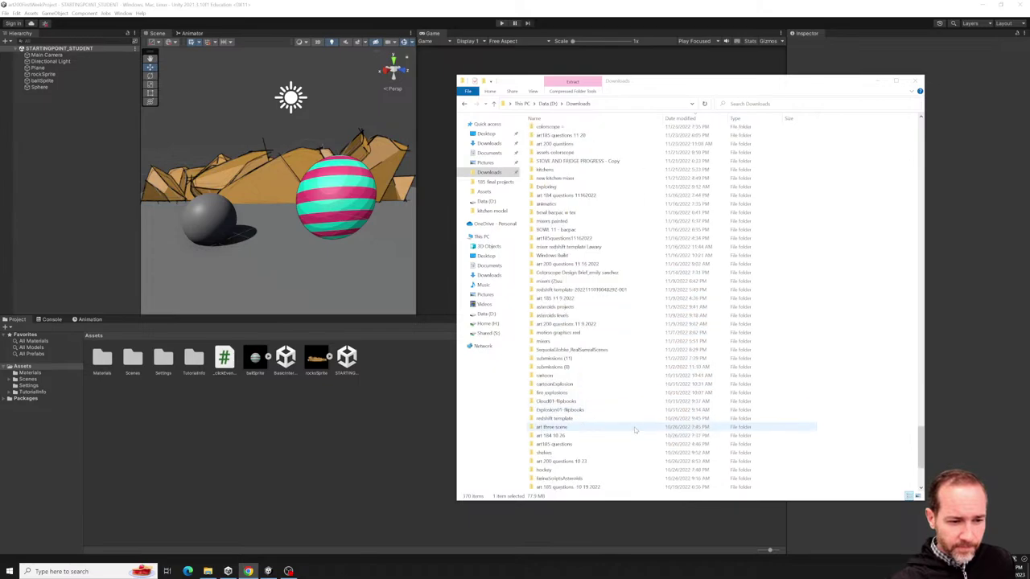
scroll(623, 455, "up", 8)
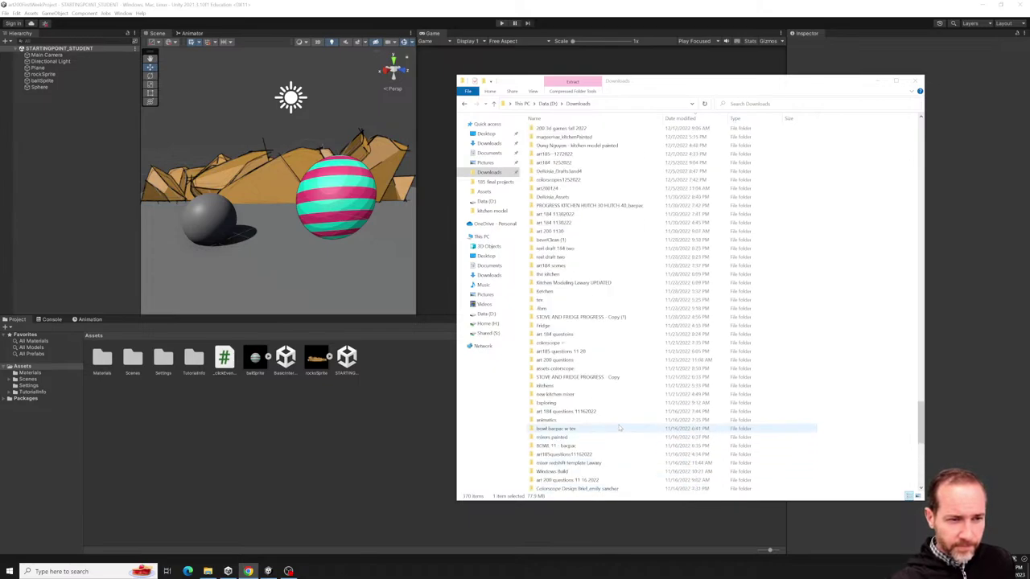
scroll(619, 428, "up", 7)
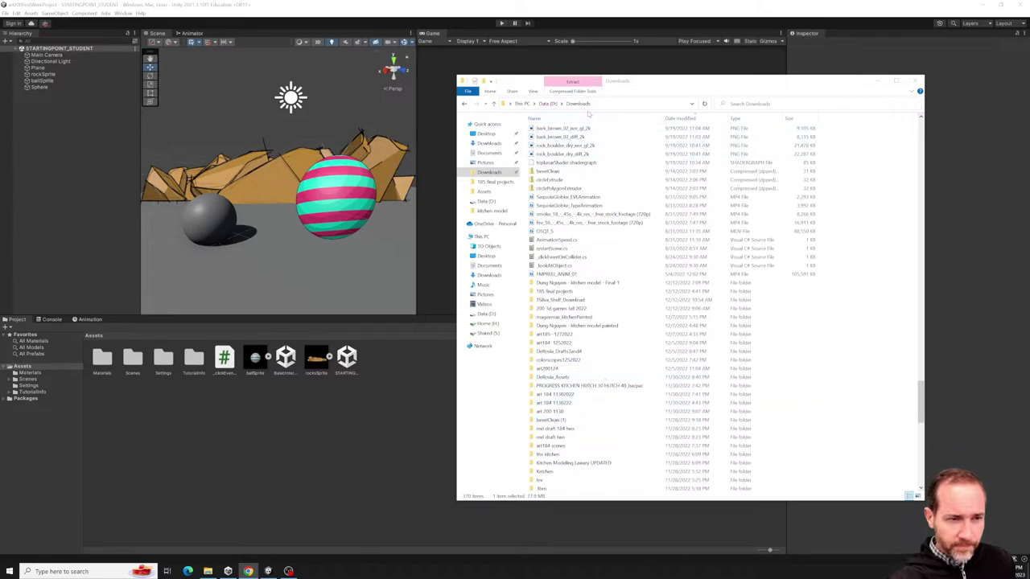
Reverse the date-modified sort order of the Downloads list and open the extracted submissions (1) folder to check its contents.
left_click(679, 118)
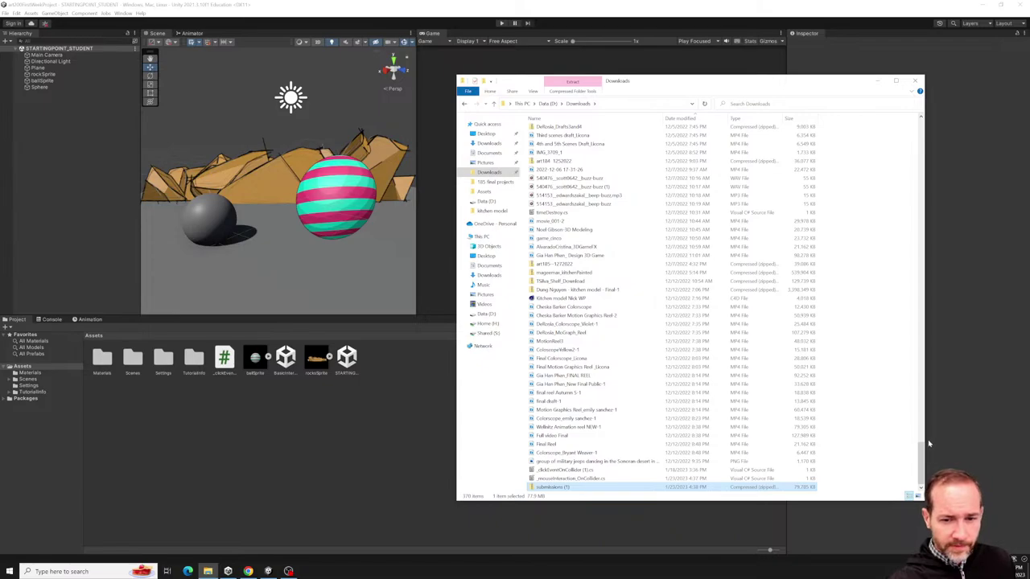
left_click_drag(925, 454, 920, 107)
scroll(635, 276, "down", 15)
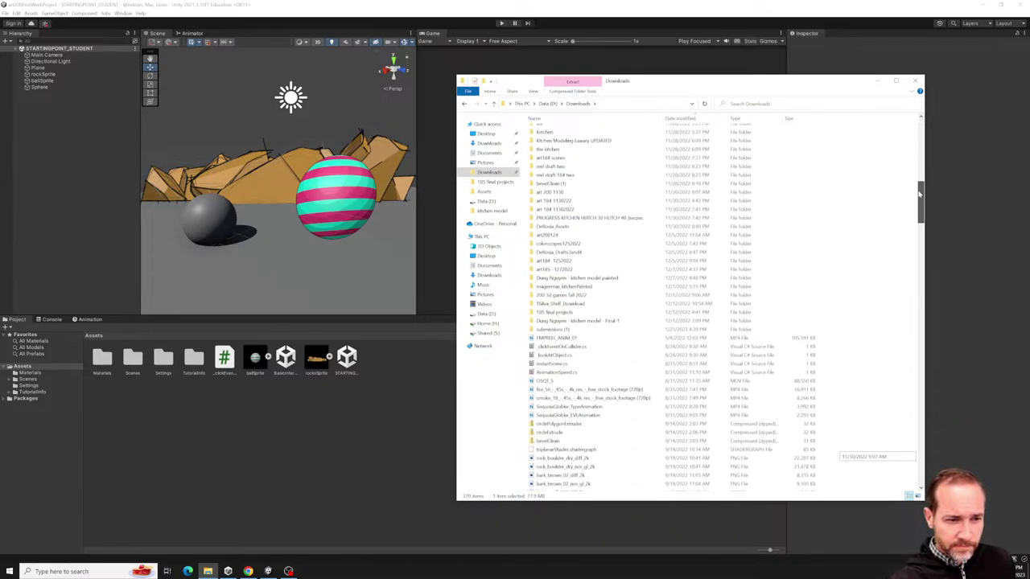
double_click(600, 328)
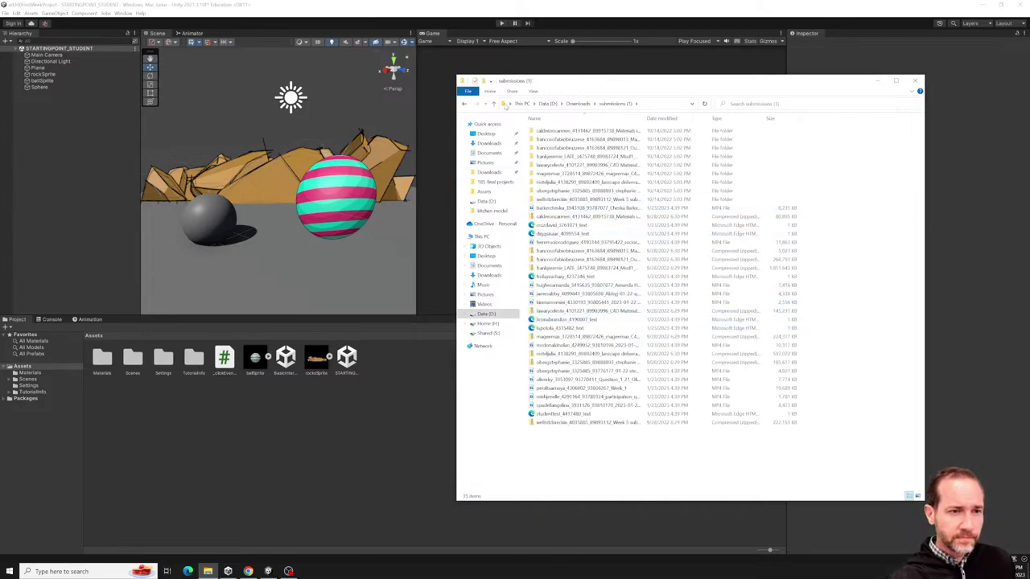
Return to Downloads and rename the submissions (1) zip archive as "art 200 questions week 1".
left_click(464, 104)
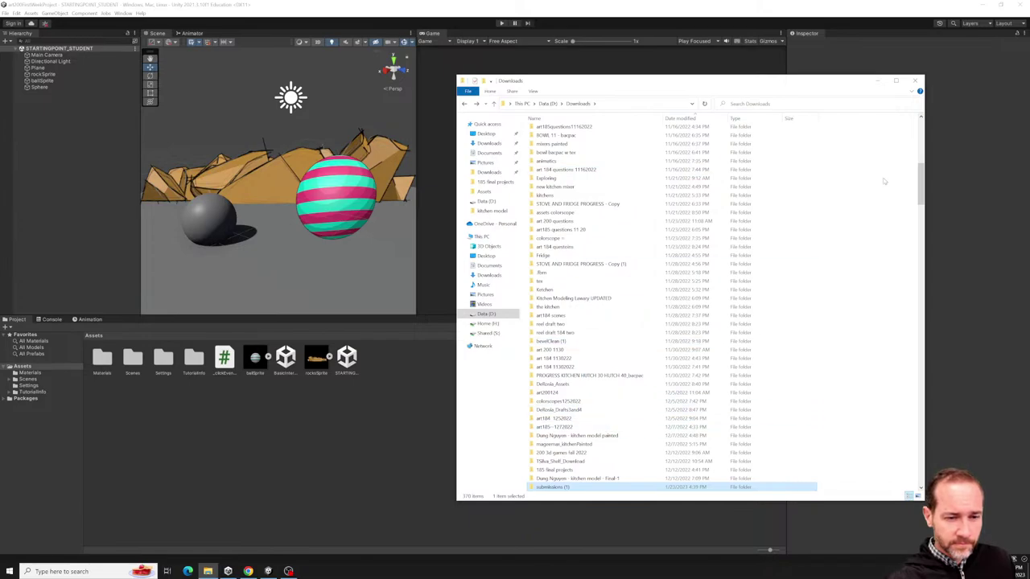
scroll(915, 187, "up", 13)
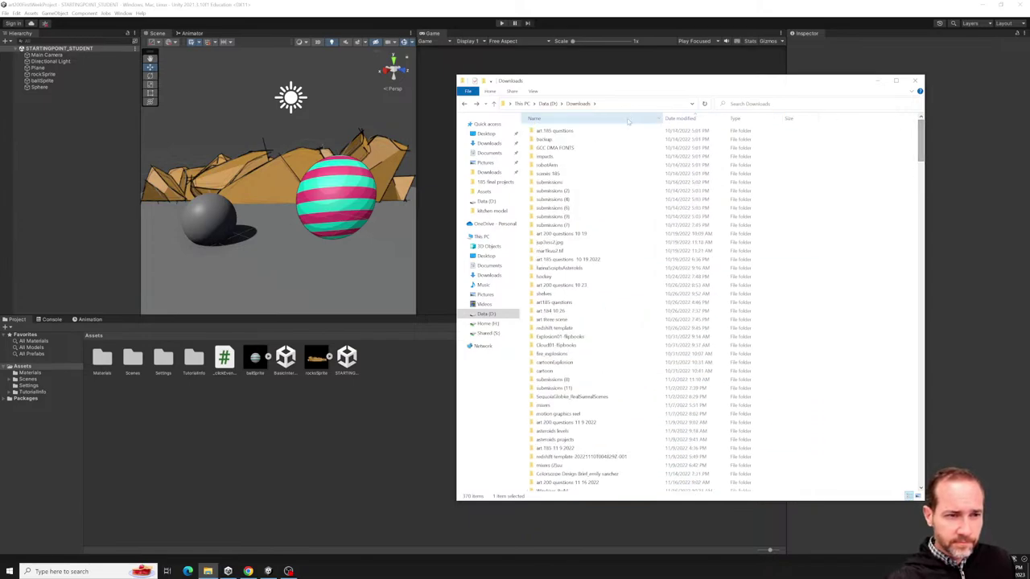
scroll(609, 402, "down", 15)
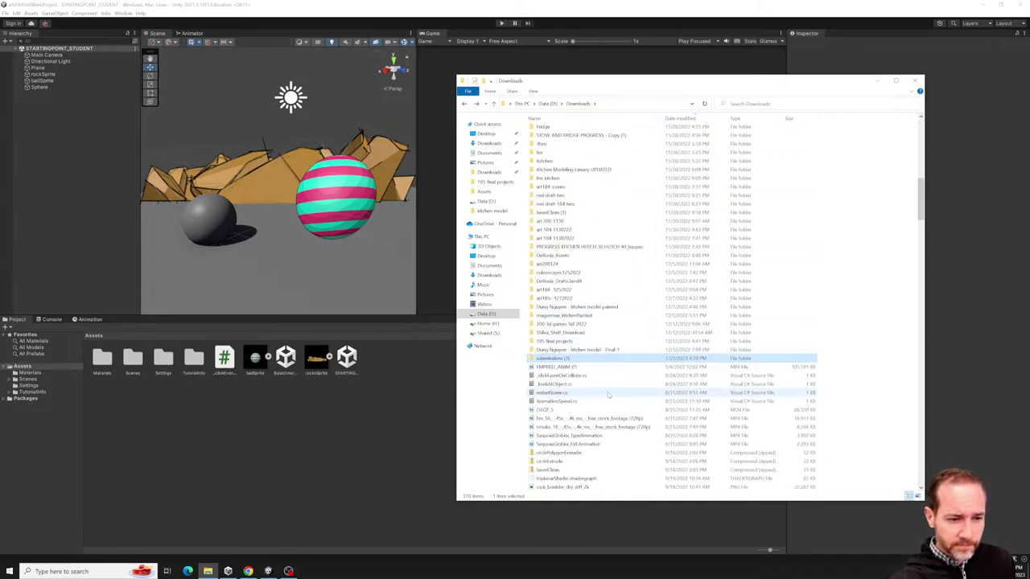
scroll(873, 209, "down", 20)
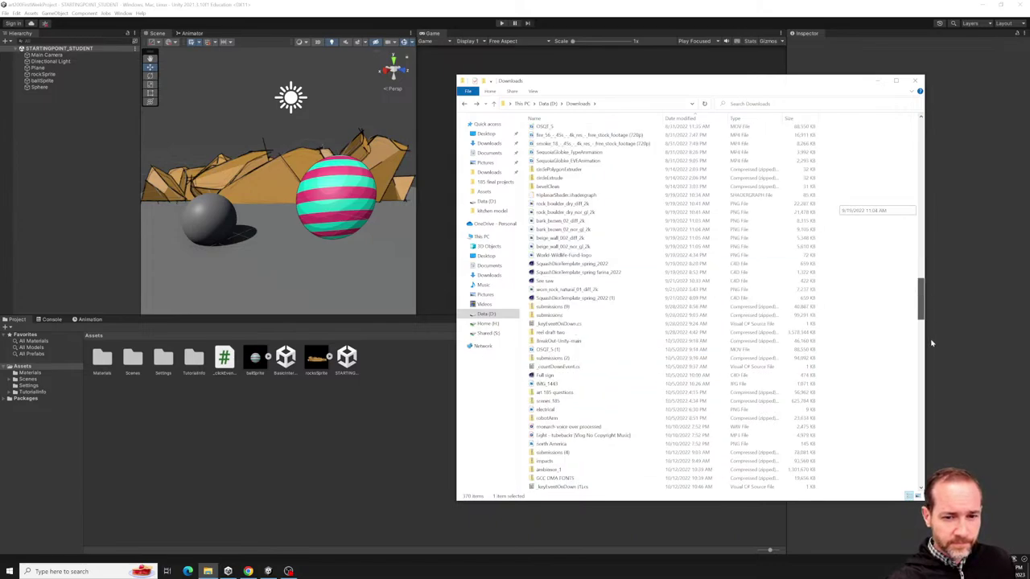
left_click(553, 487)
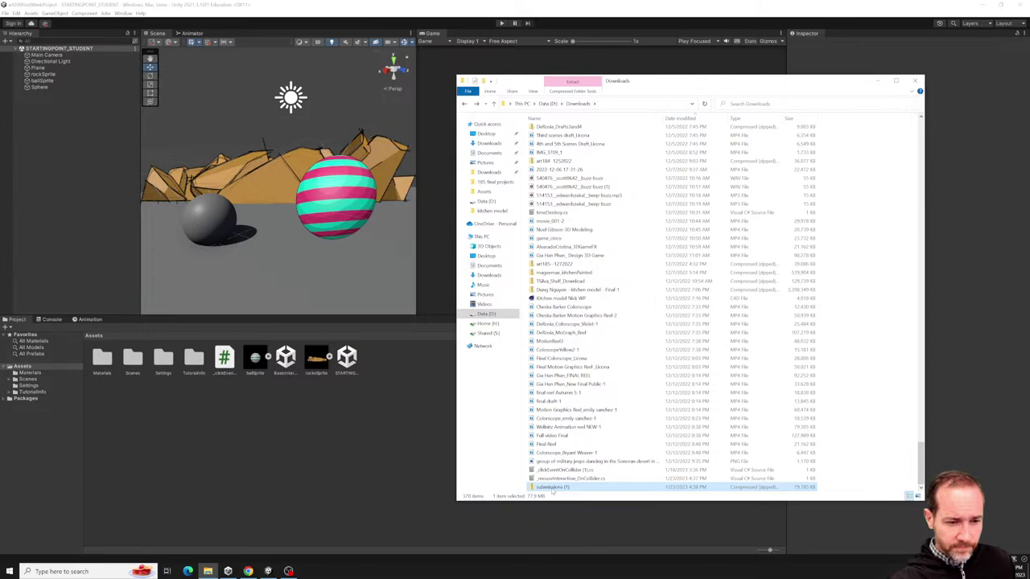
left_click(552, 487)
type("art1")
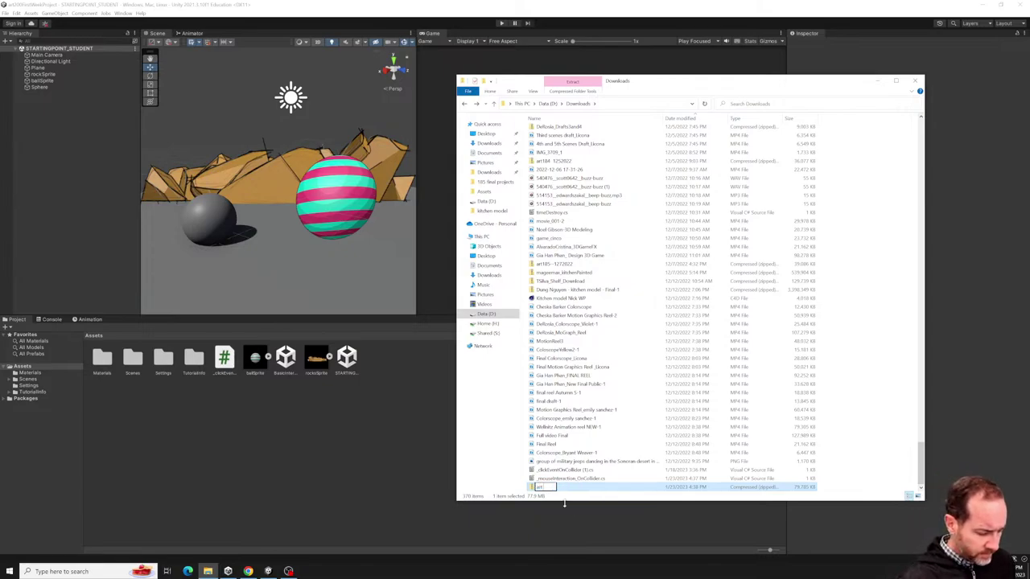
type("200 g")
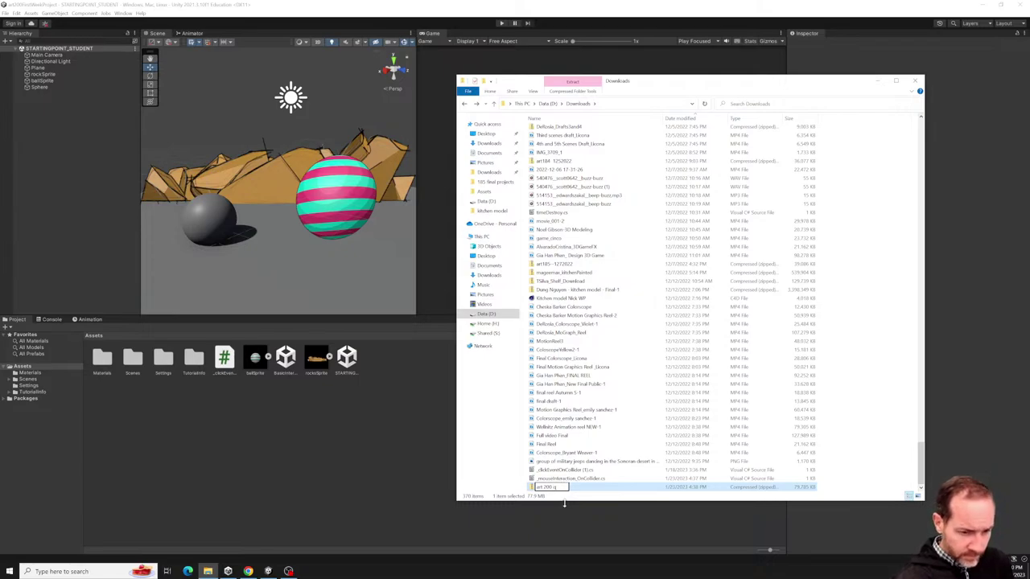
type("0 questions week")
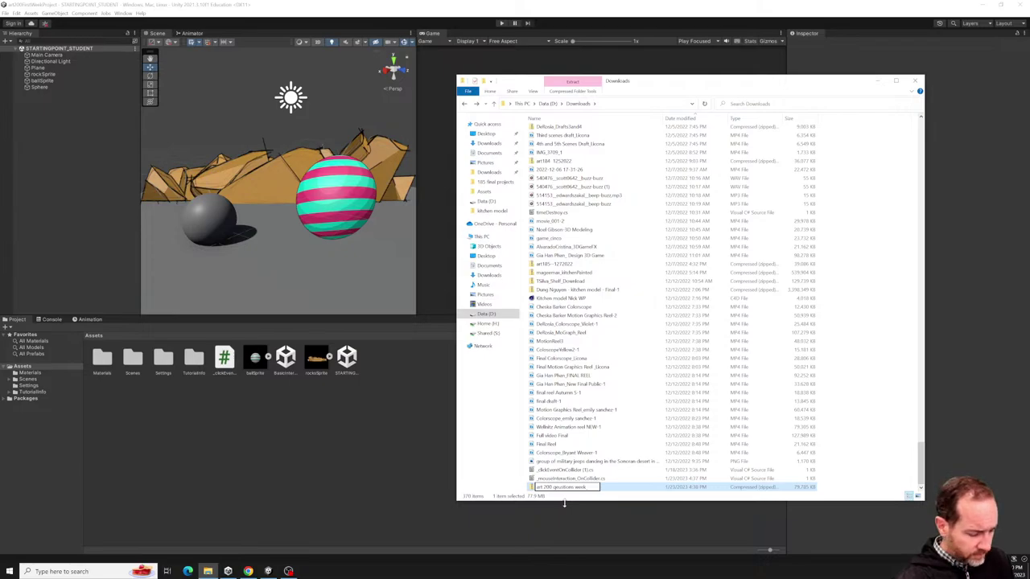
type(" 1")
left_click(568, 479)
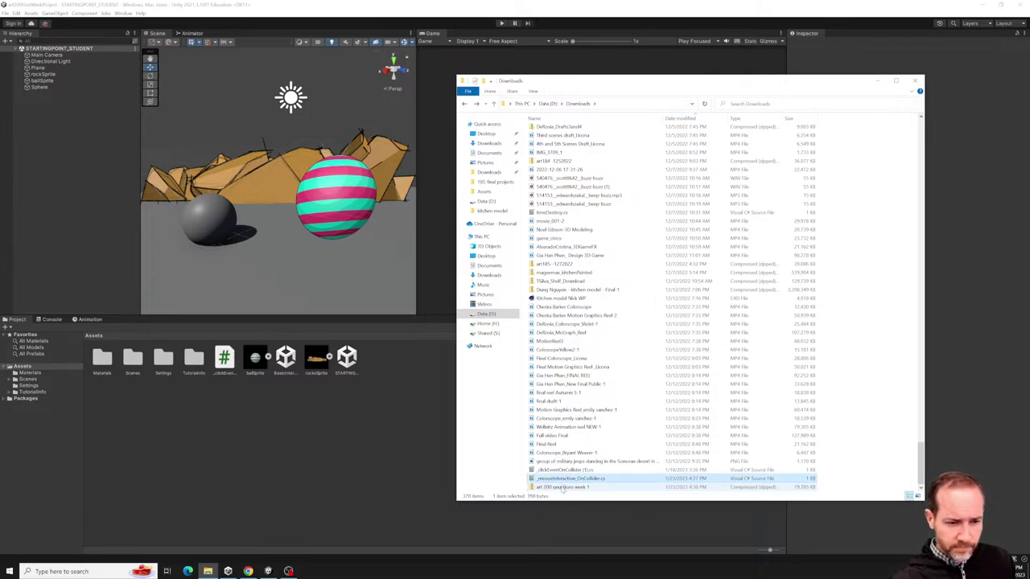
Extract the renamed zip archive into the folder D:\Downloads\art 200 questions week 1.
left_click(563, 488)
right_click(564, 488)
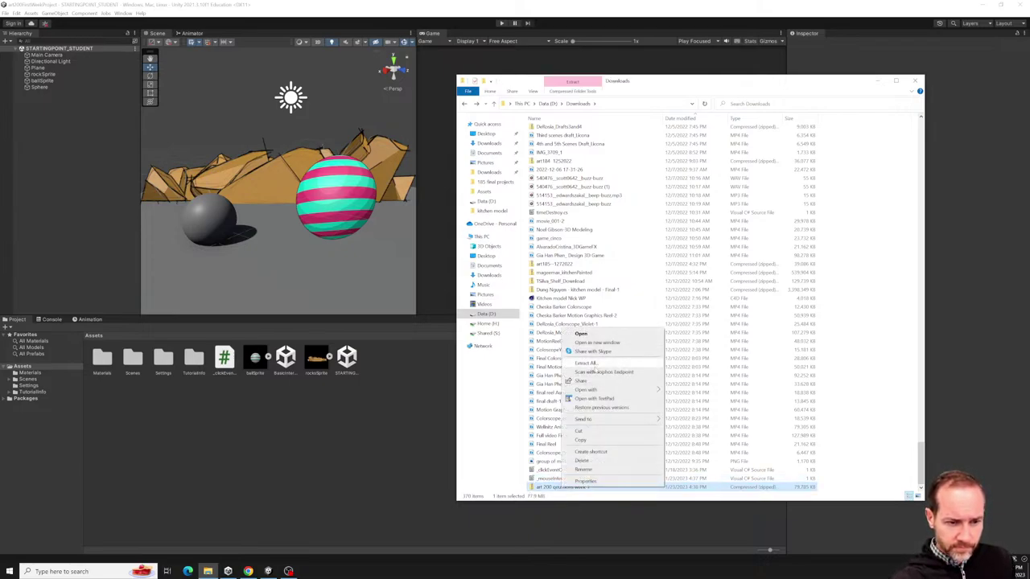
left_click(585, 363)
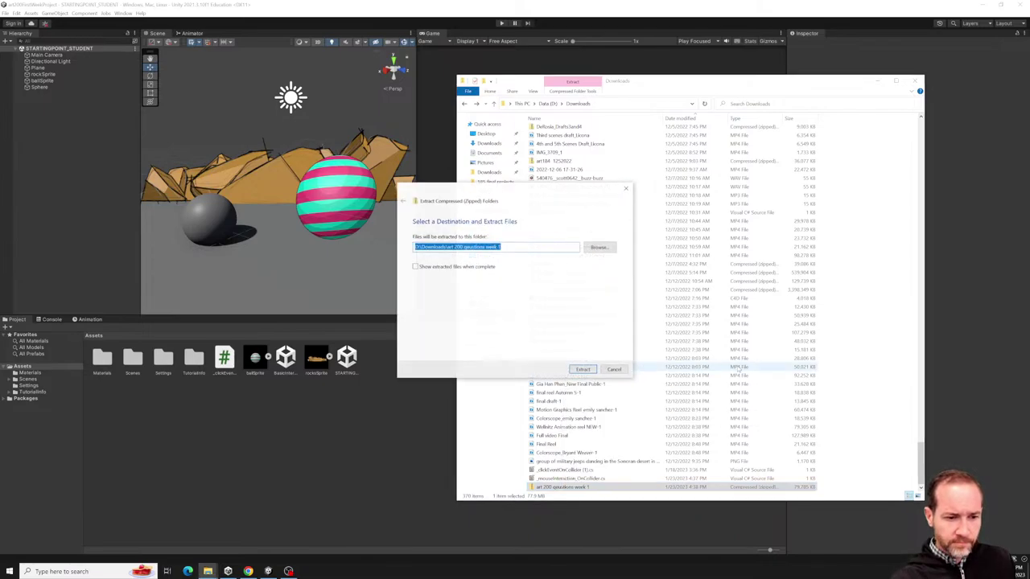
left_click(583, 369)
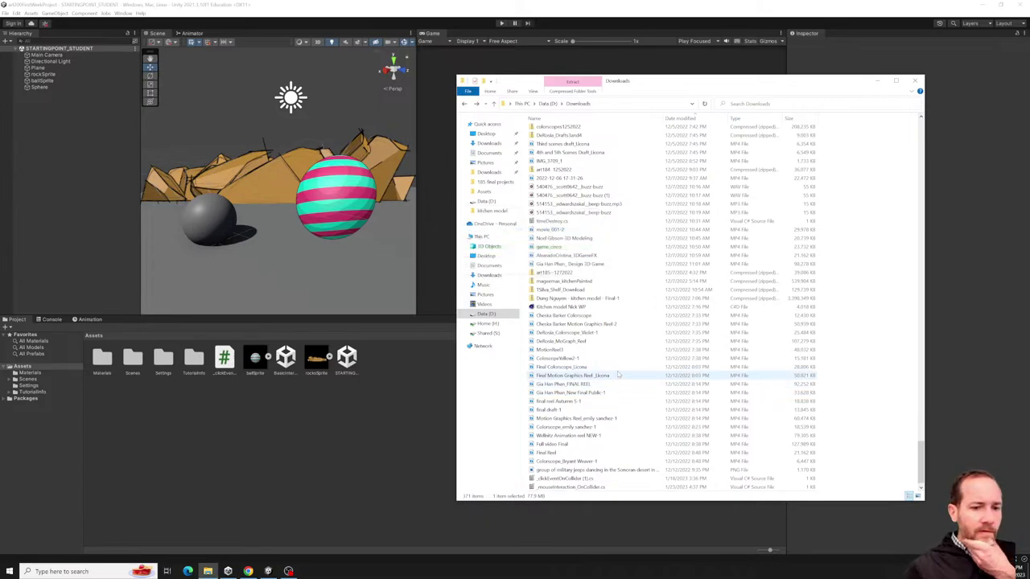
Find the extracted "art 200 questions week 1" folder in Downloads and open it.
scroll(724, 343, "up", 15)
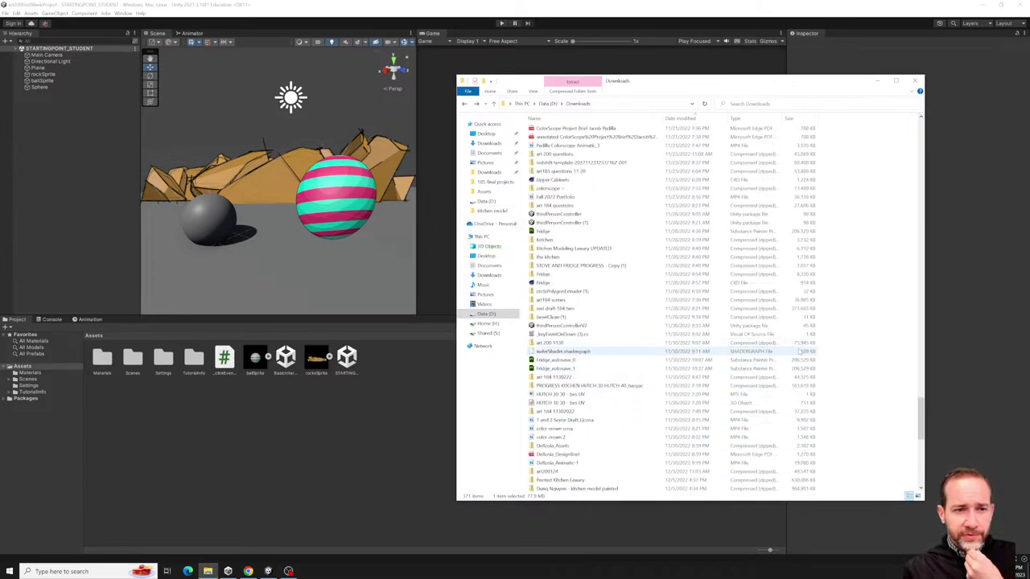
left_click_drag(923, 424, 905, 121)
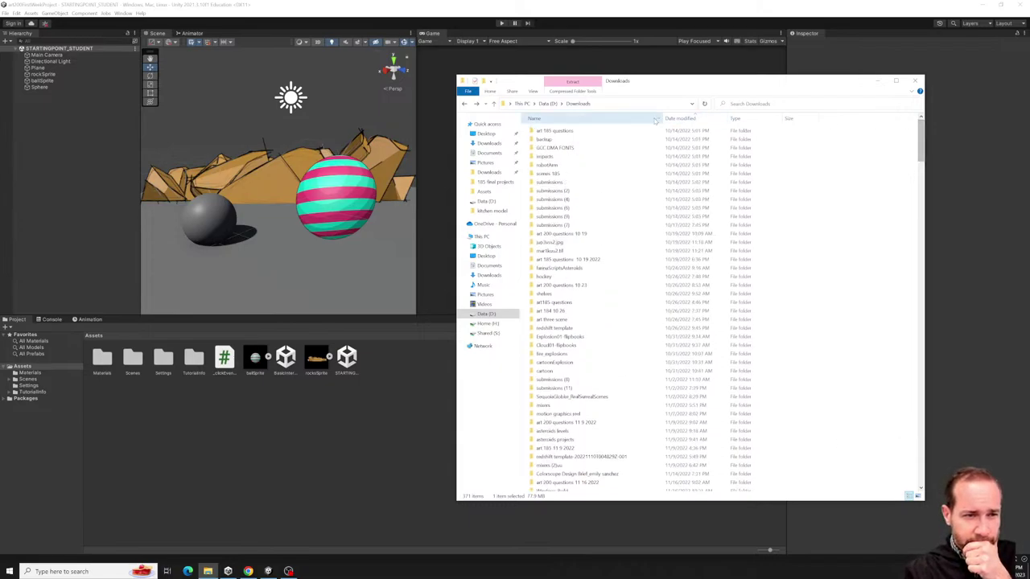
scroll(664, 247, "down", 4)
scroll(666, 247, "down", 15)
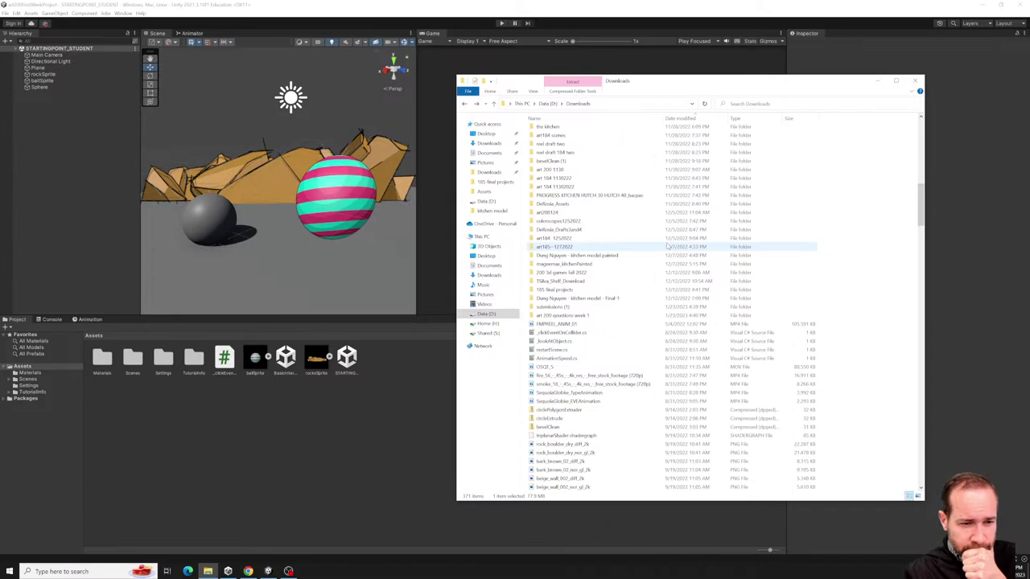
double_click(616, 315)
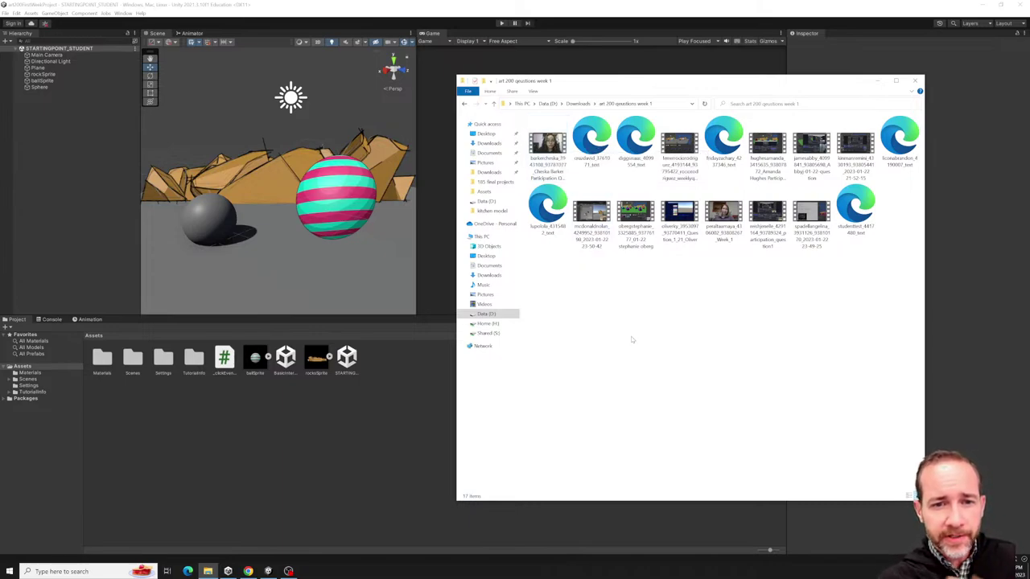
Play the first student's participation question video in the folder and close the player when it ends.
left_click(547, 147)
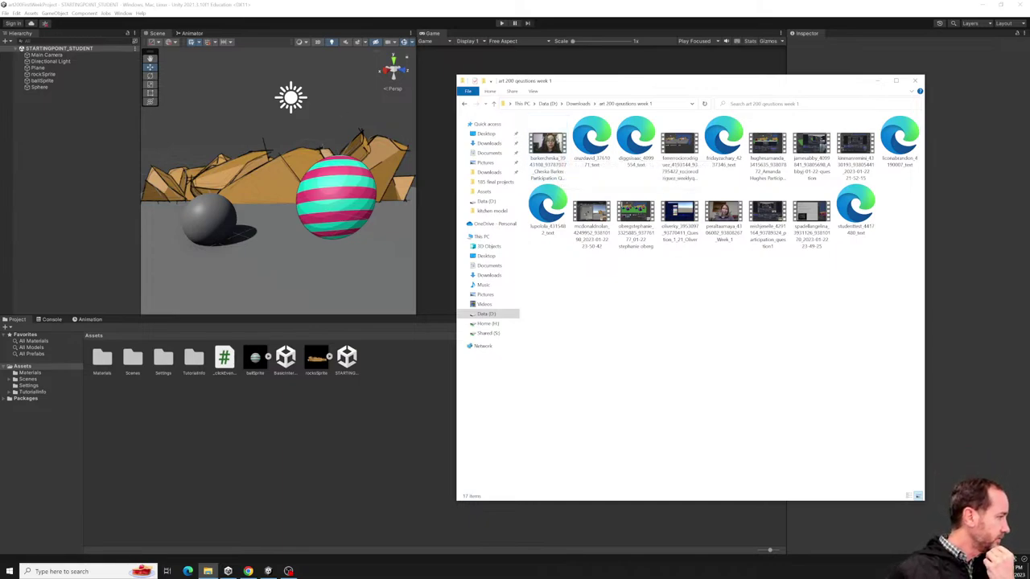
left_click(288, 571)
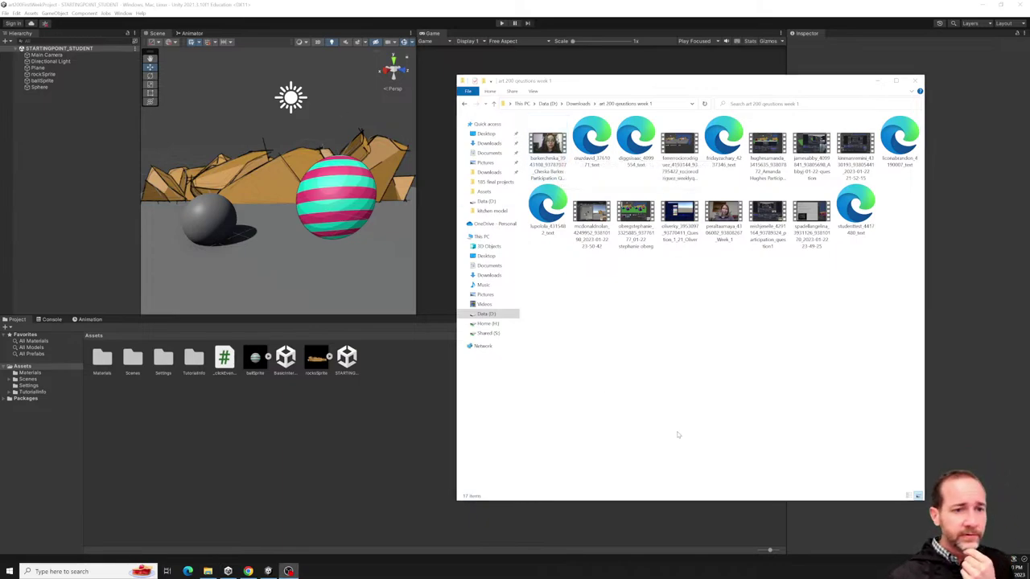
double_click(538, 146)
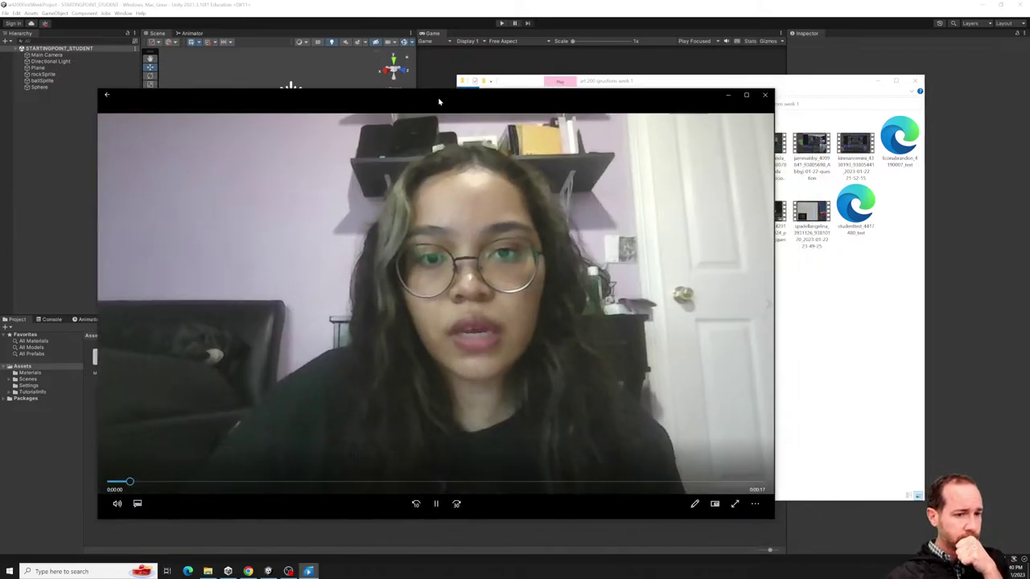
left_click_drag(438, 101, 424, 91)
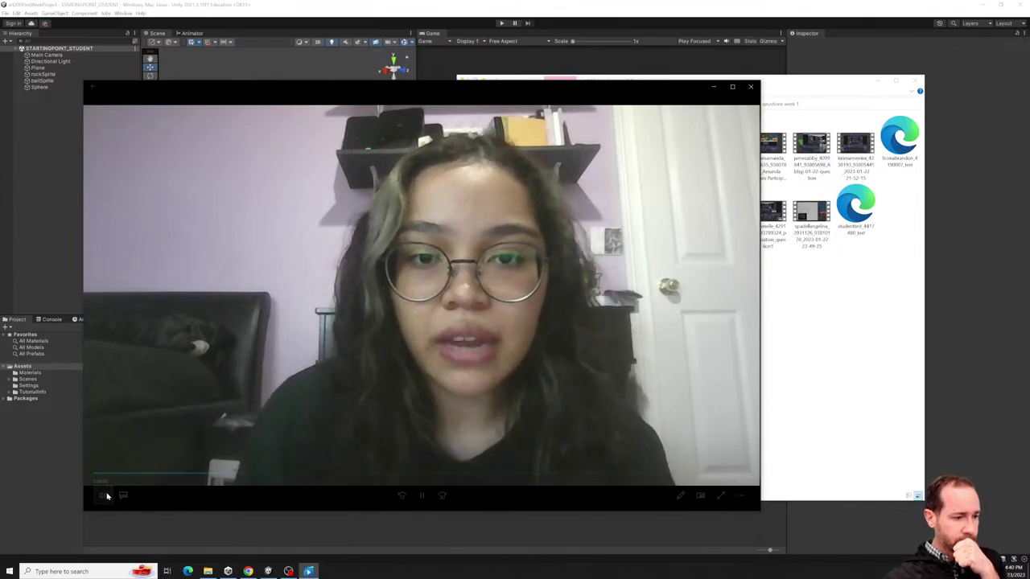
mouse_move(104, 491)
left_click(163, 473)
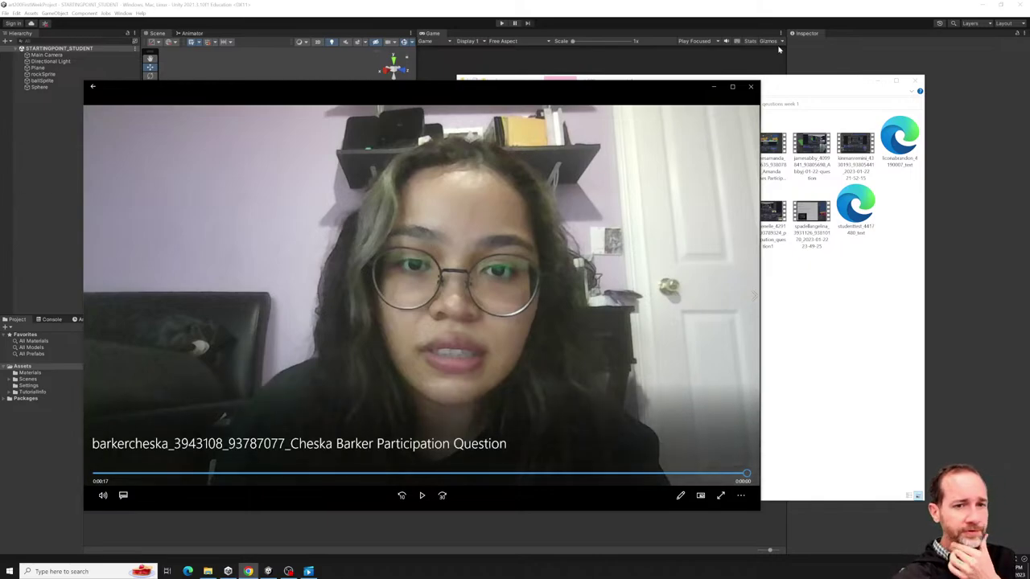
left_click(751, 87)
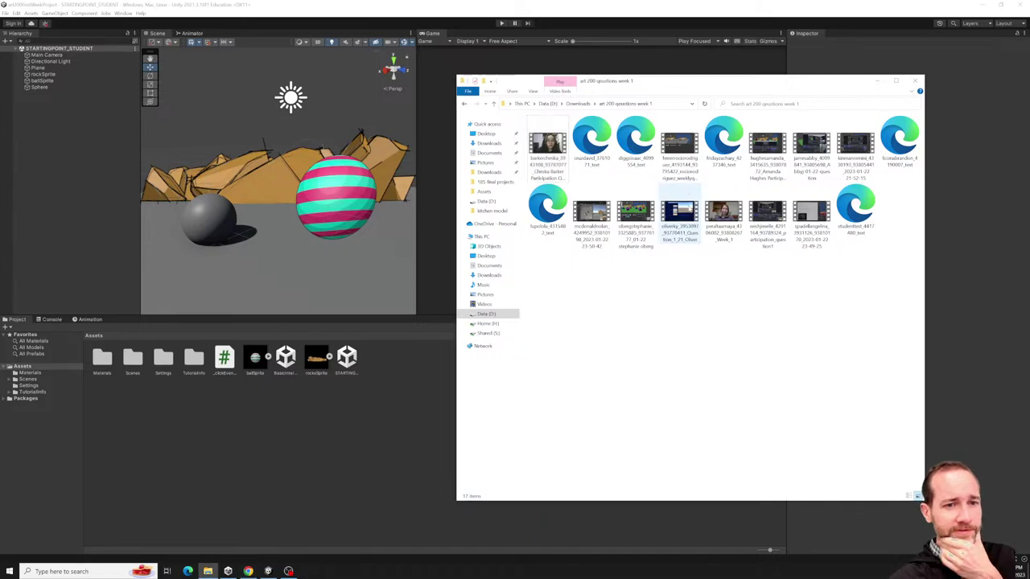
Watch the weekly question video showing the Unity scene, pause it, and minimise the player and folder windows.
left_click(685, 164)
double_click(685, 172)
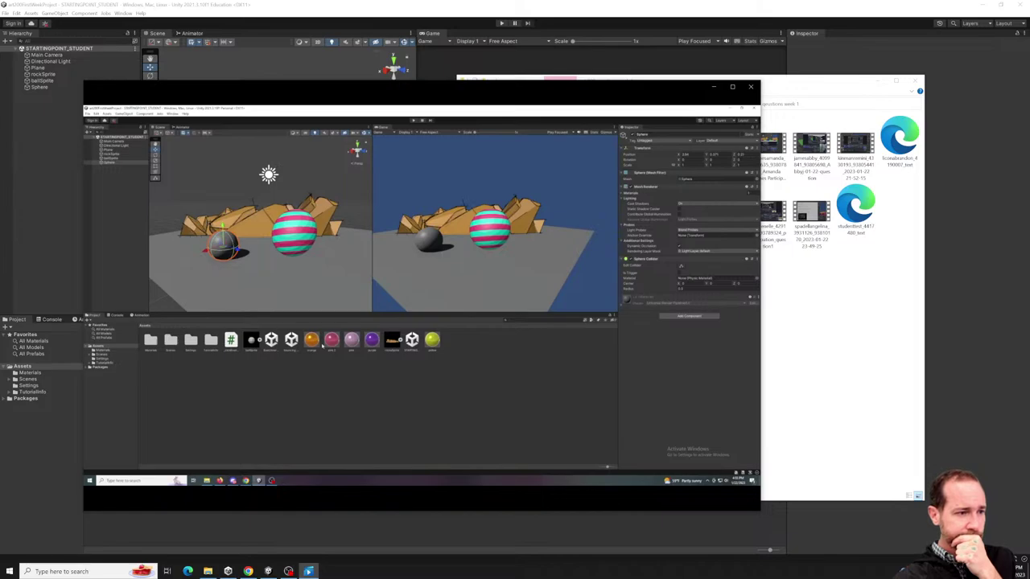
mouse_move(536, 281)
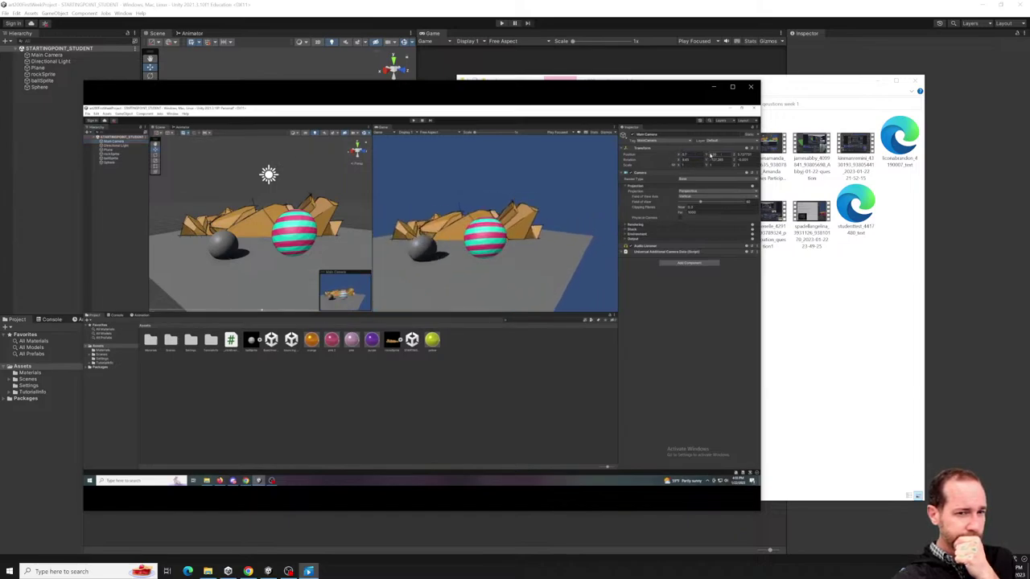
mouse_move(257, 458)
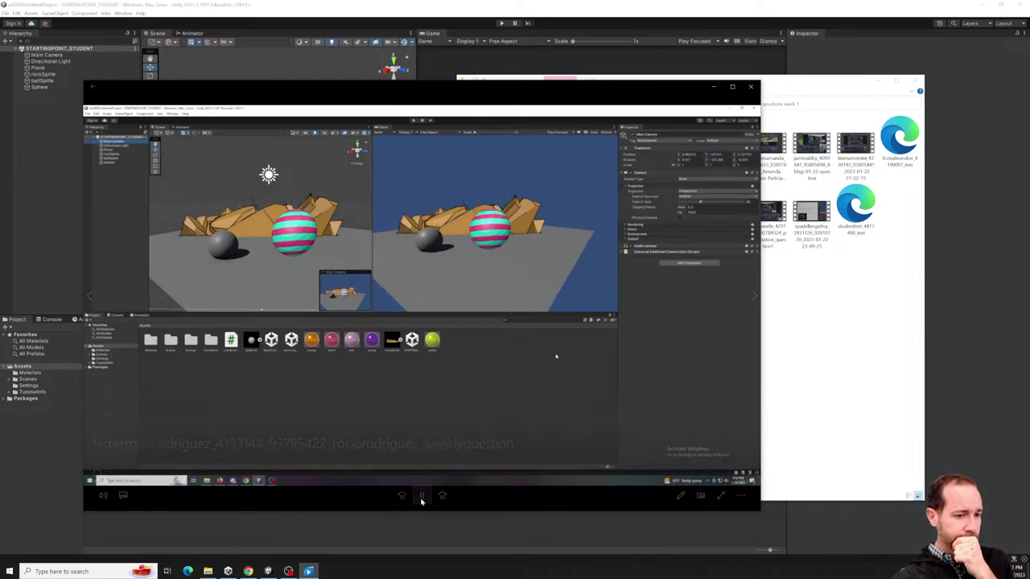
left_click(714, 83)
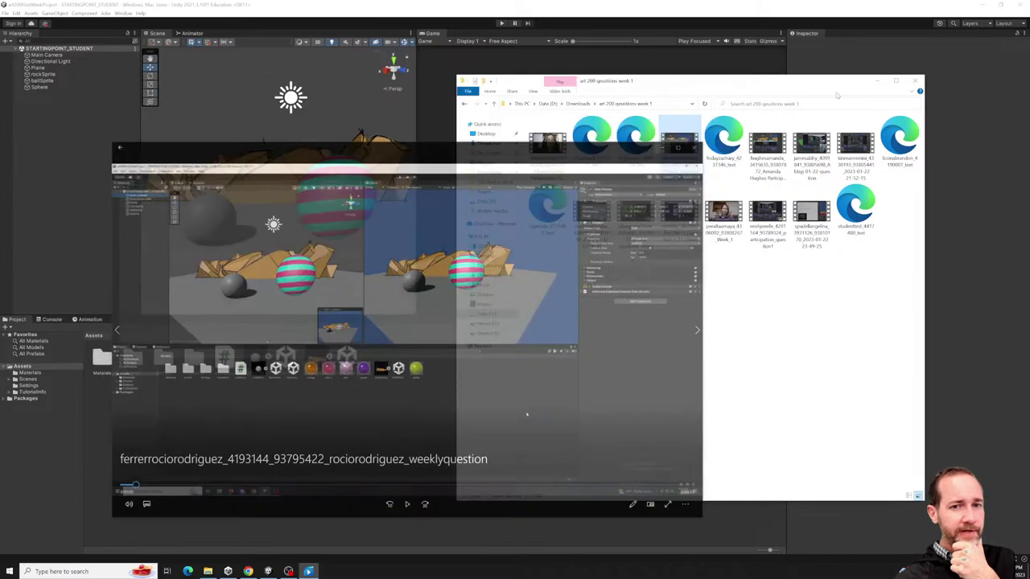
left_click(875, 81)
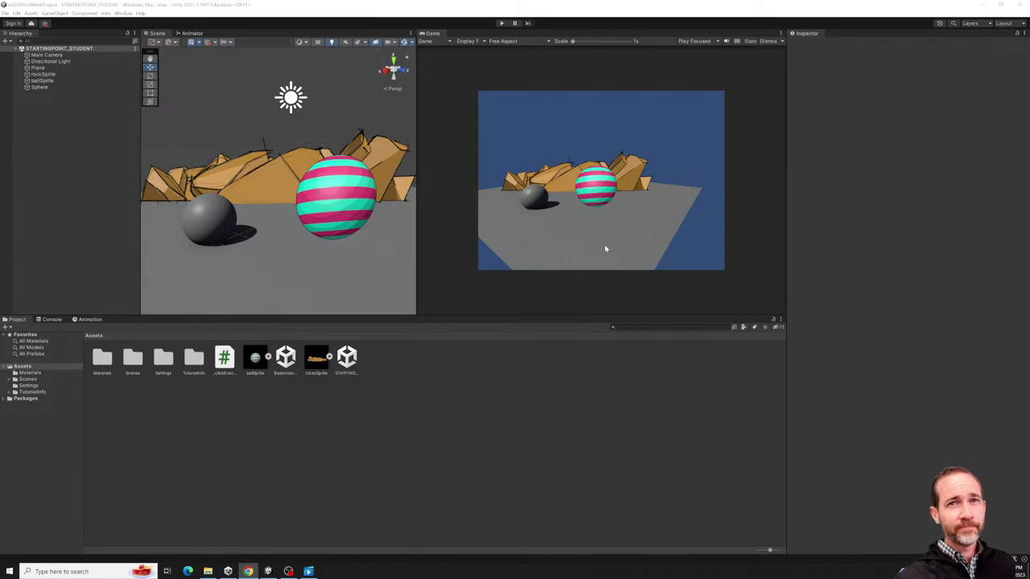
Select the Main Camera, frame the gray sphere from an angle in the Scene view, and align the camera with that view.
left_click(56, 54)
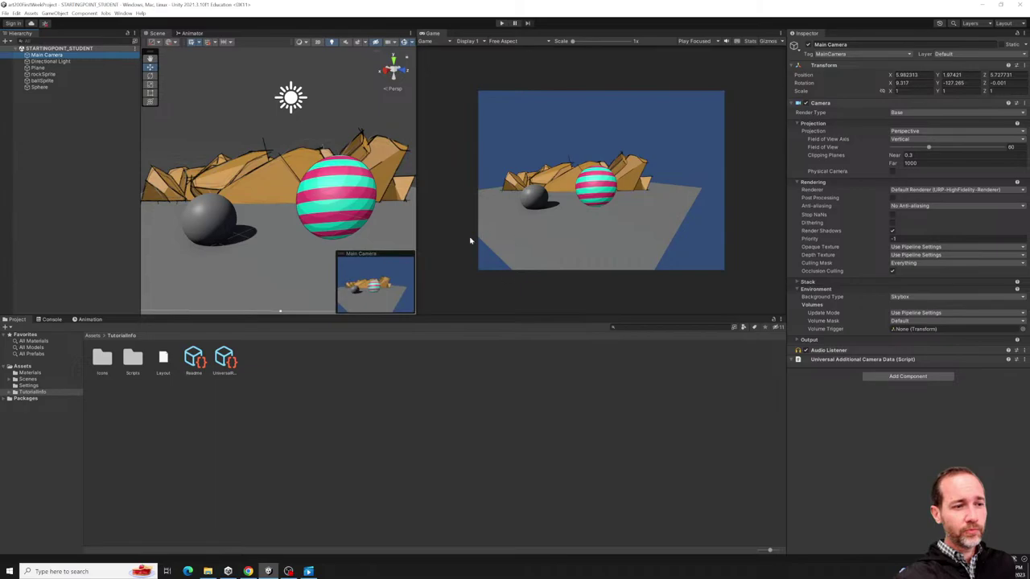
right_click_drag(338, 161, 317, 199)
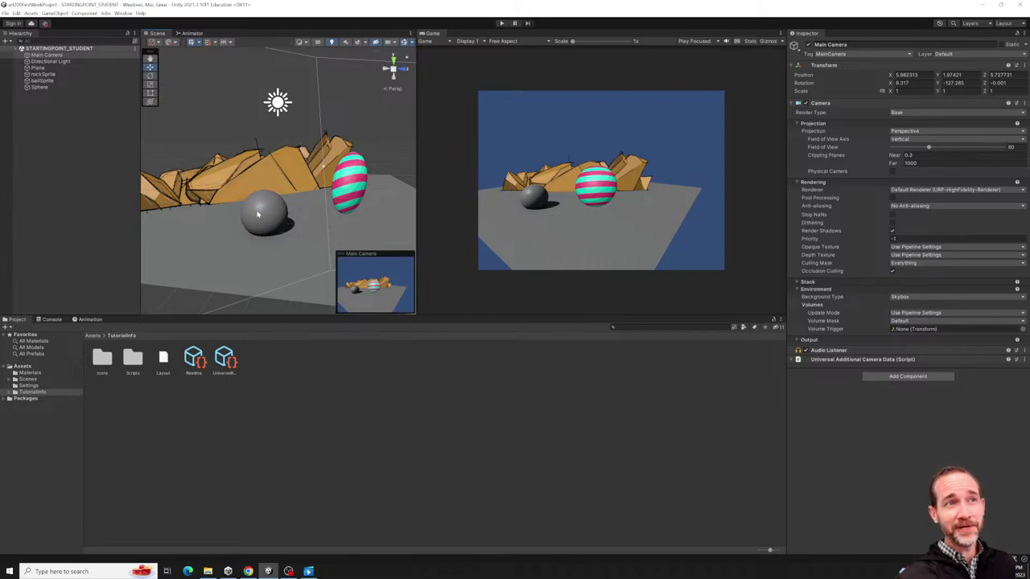
left_click_drag(260, 208, 299, 212, "alt")
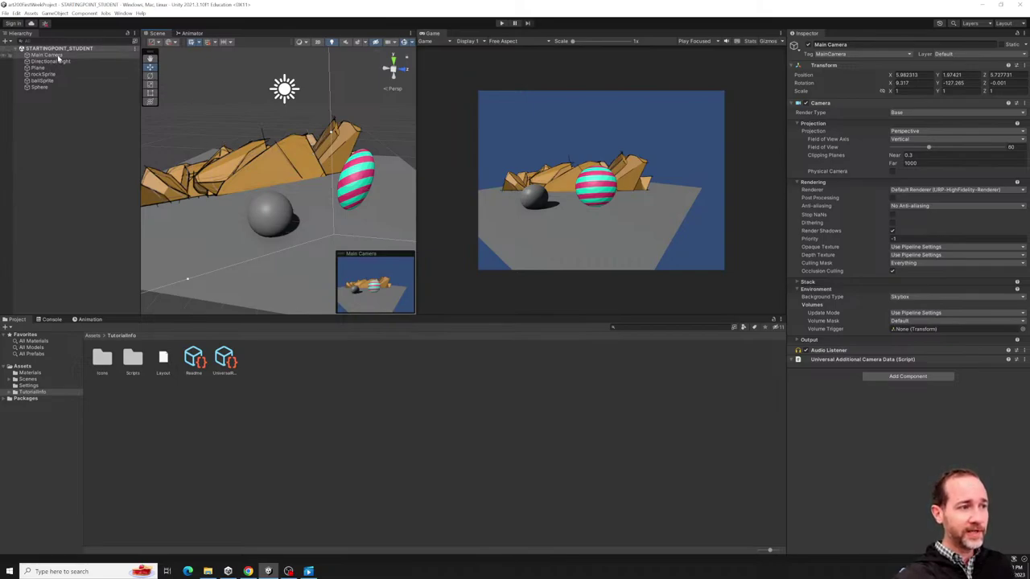
key("ctrl+shift+f")
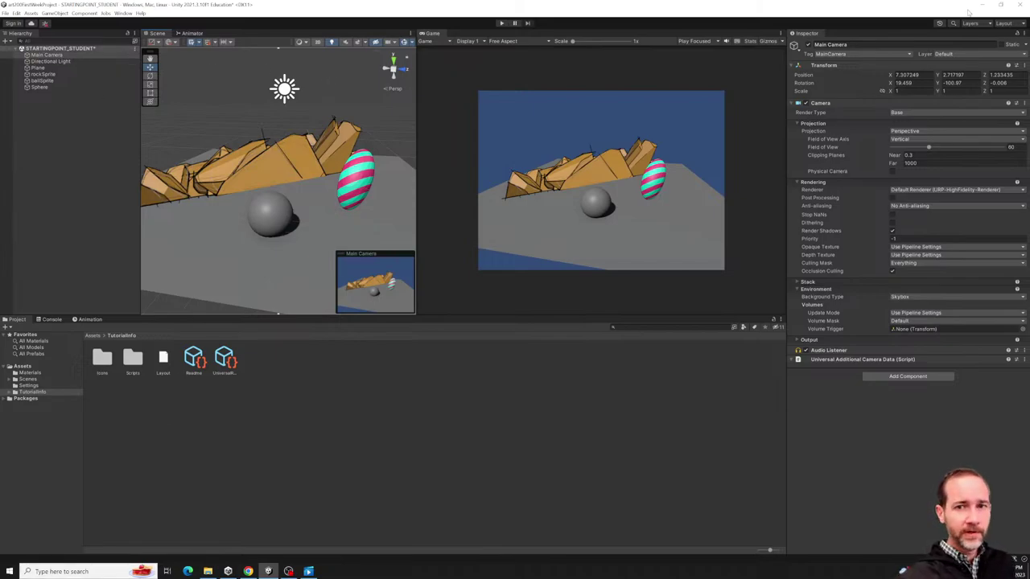
Launch ZoomIt from the desktop, allow it to run, and return to the Unity project.
left_click(992, 6)
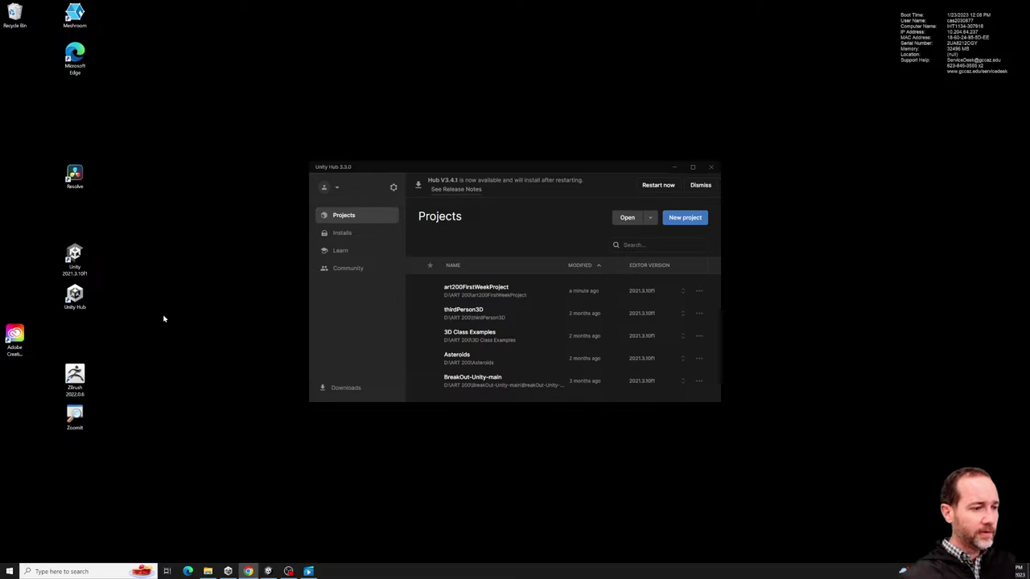
double_click(74, 416)
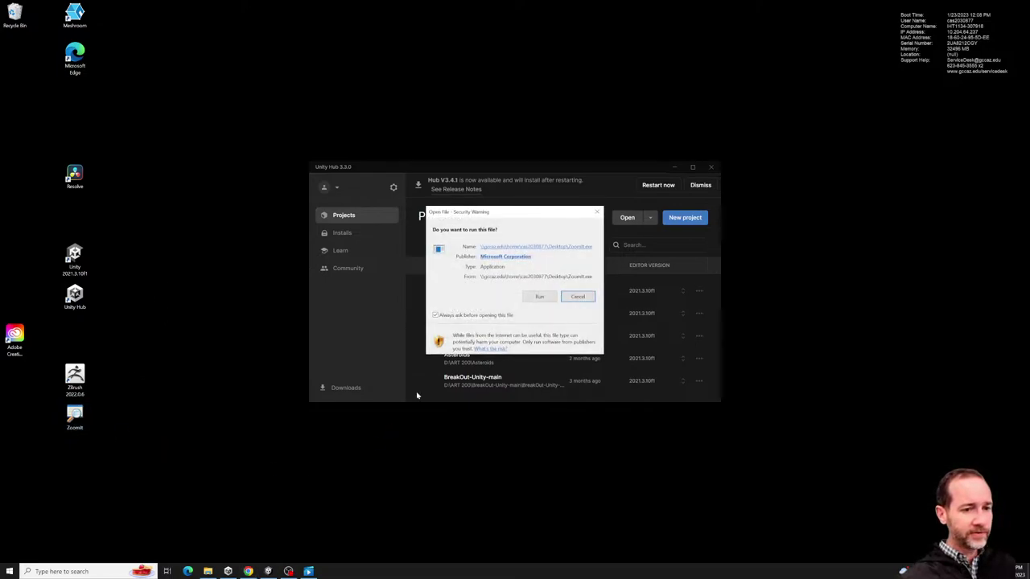
left_click(539, 296)
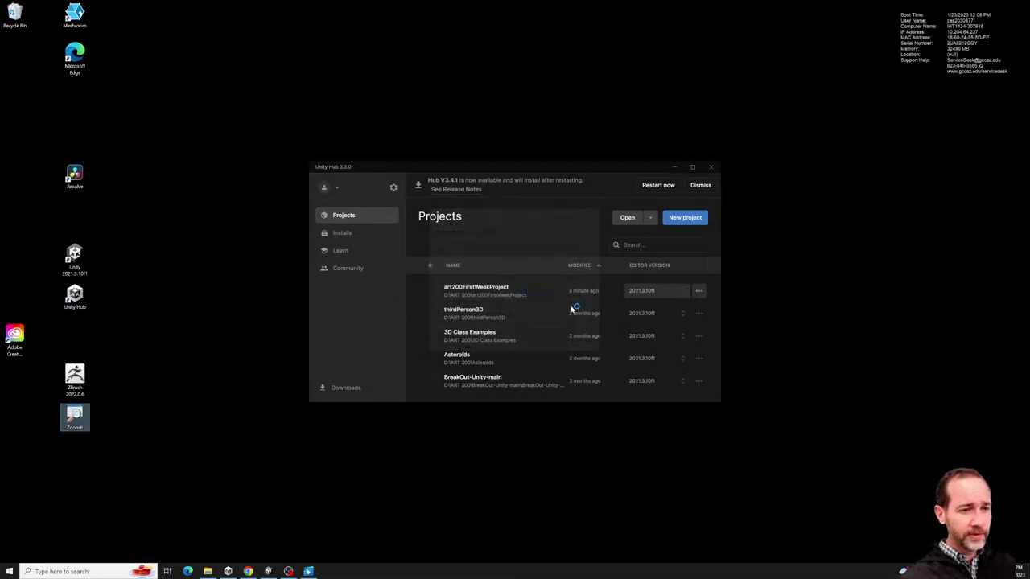
left_click(268, 571)
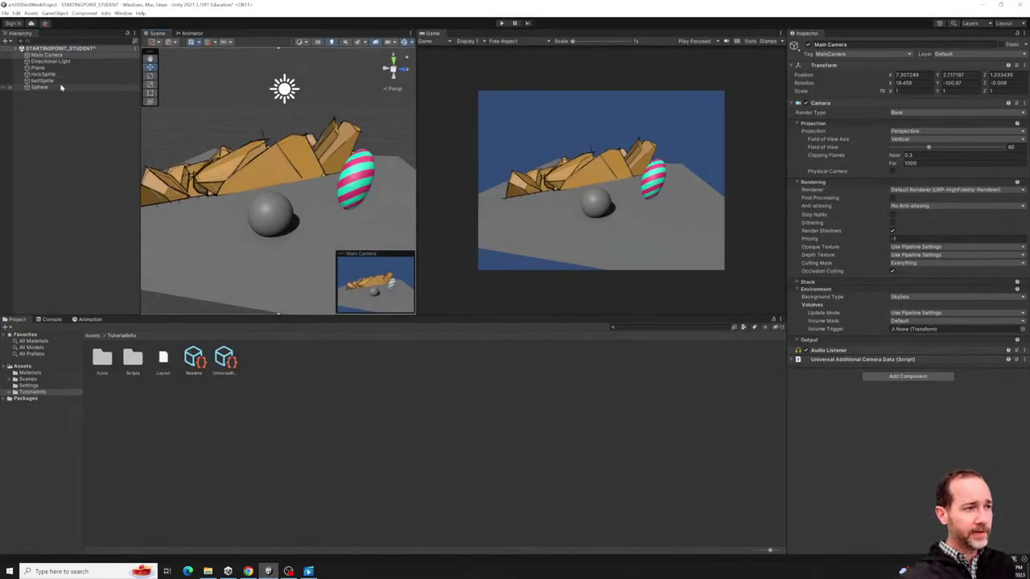
Realign the Main Camera with a Scene view that faces the striped ball and the rocks more frontally.
left_click(49, 55)
right_click_drag(221, 157, 317, 214)
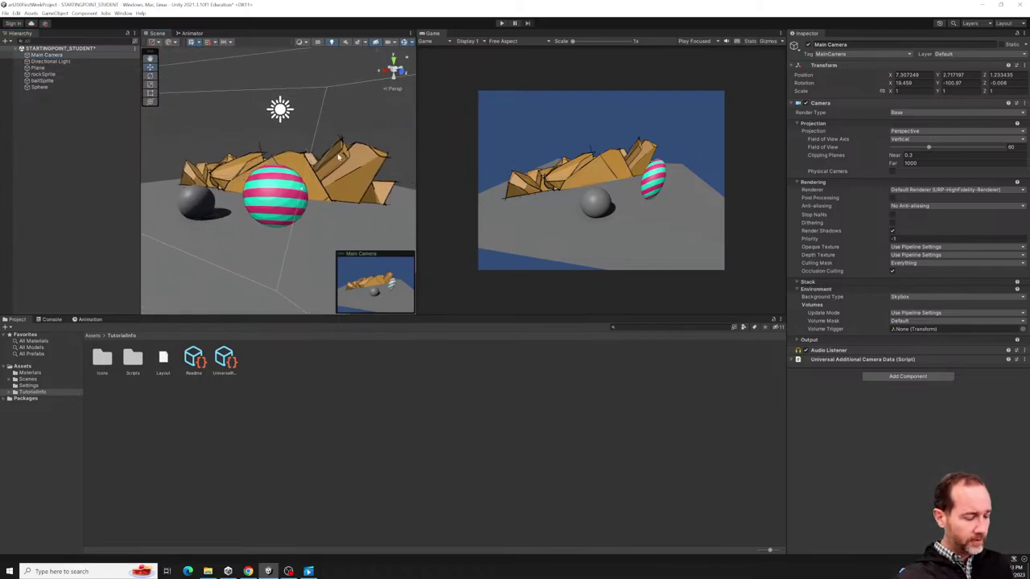
key("ctrl+shift+f")
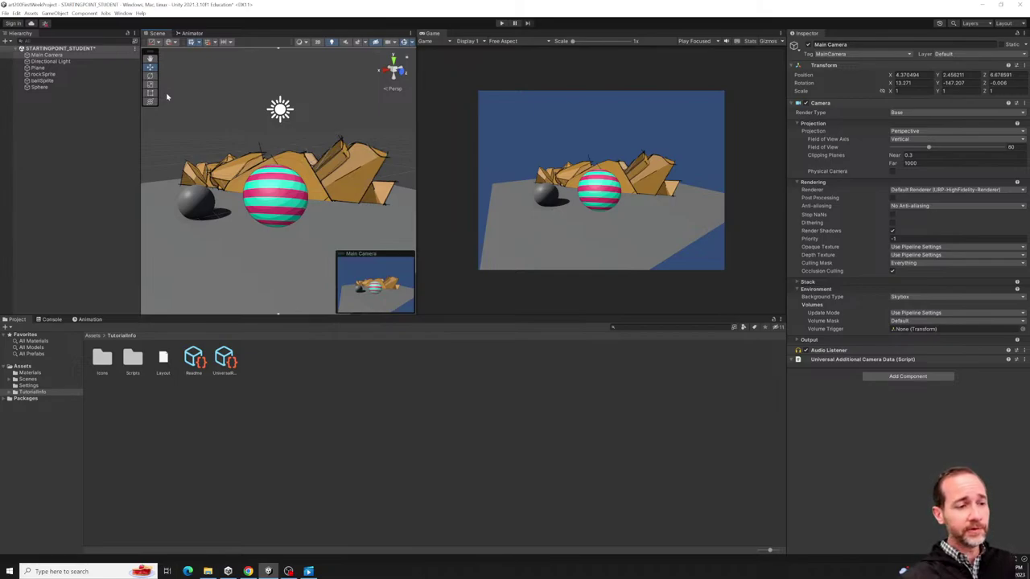
mouse_move(231, 213)
left_mouse_down("alt")
mouse_move(274, 222)
mouse_move(241, 225)
left_mouse_up("alt")
right_click_drag(242, 225, 336, 207, "alt")
left_click_drag(317, 191, 366, 203, "alt")
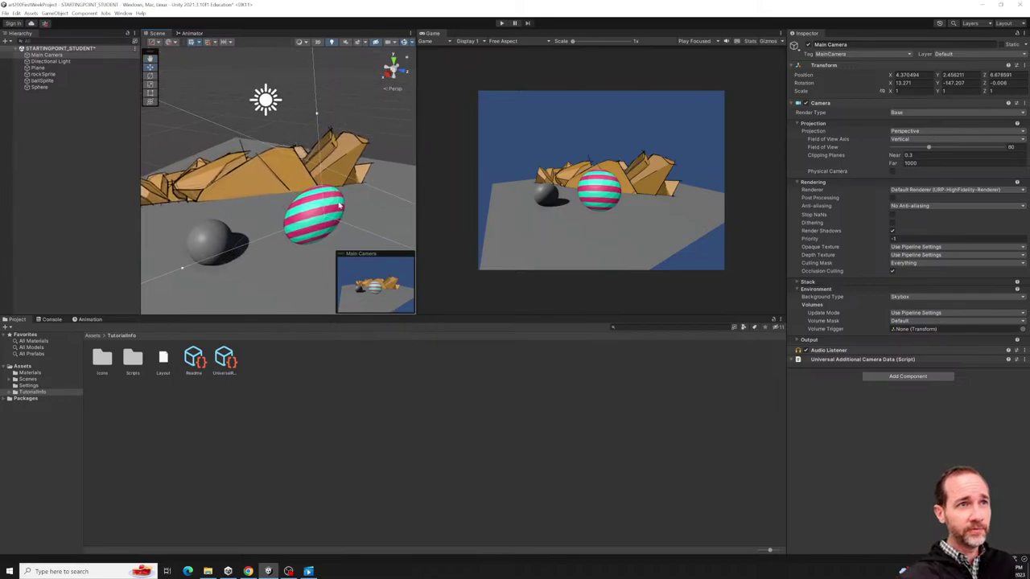
right_click_drag(366, 204, 475, 191, "alt")
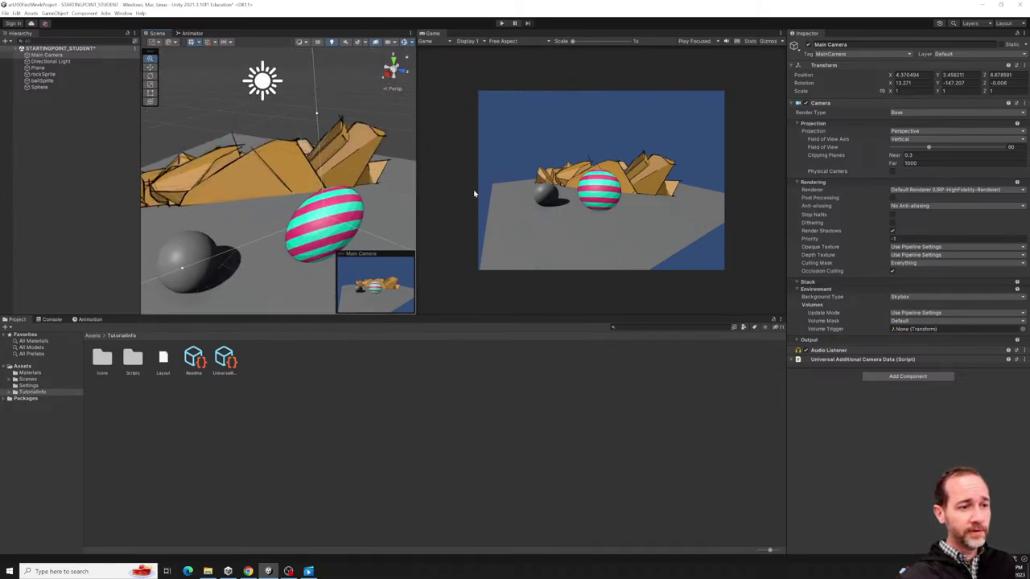
left_click_drag(289, 137, 292, 161, "alt")
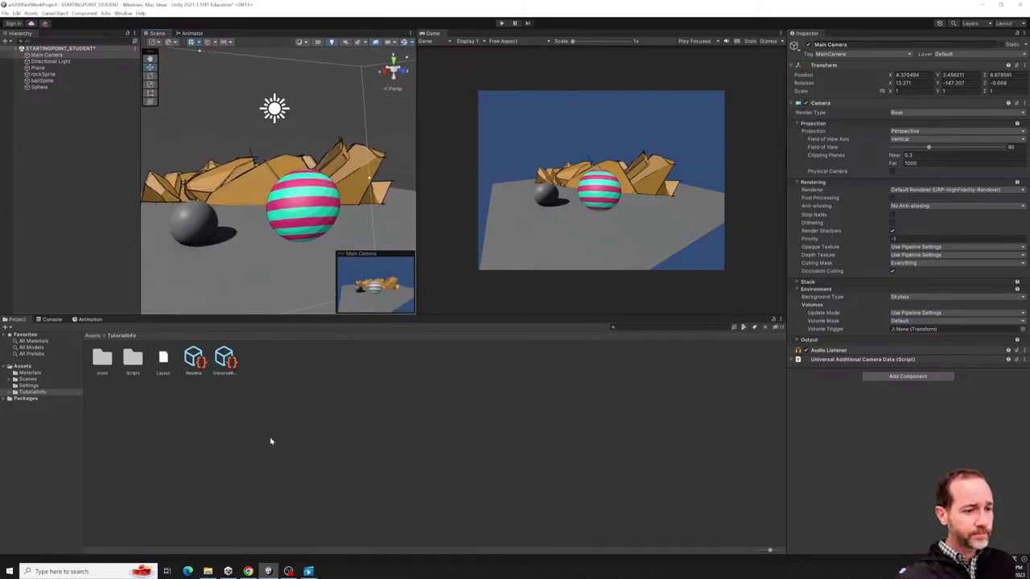
left_click_drag(257, 239, 278, 229, "alt")
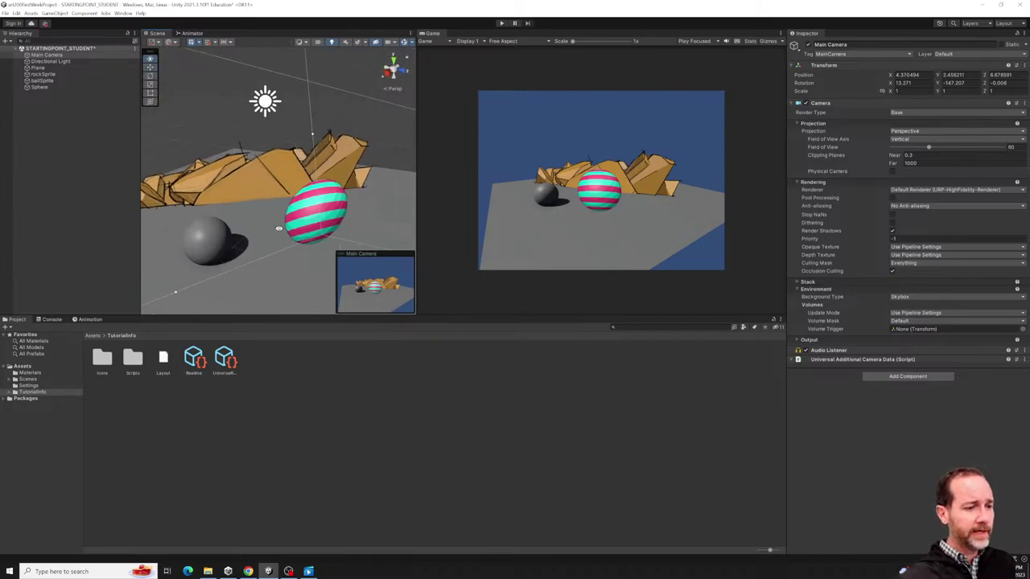
Show the root Assets folder in the project and select the gray sphere in the scene, centring it in a closer view.
left_click(22, 366)
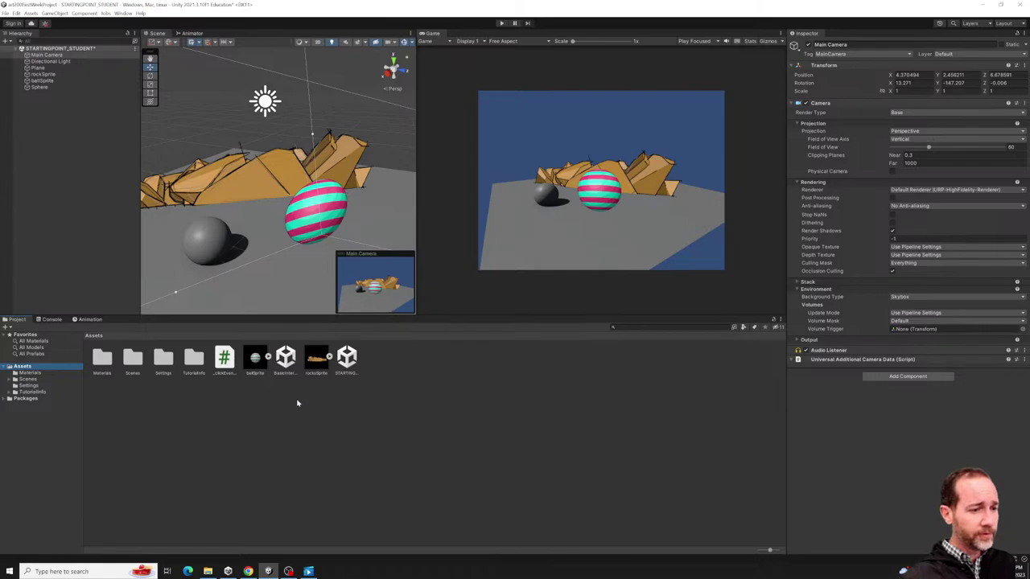
left_click(229, 254)
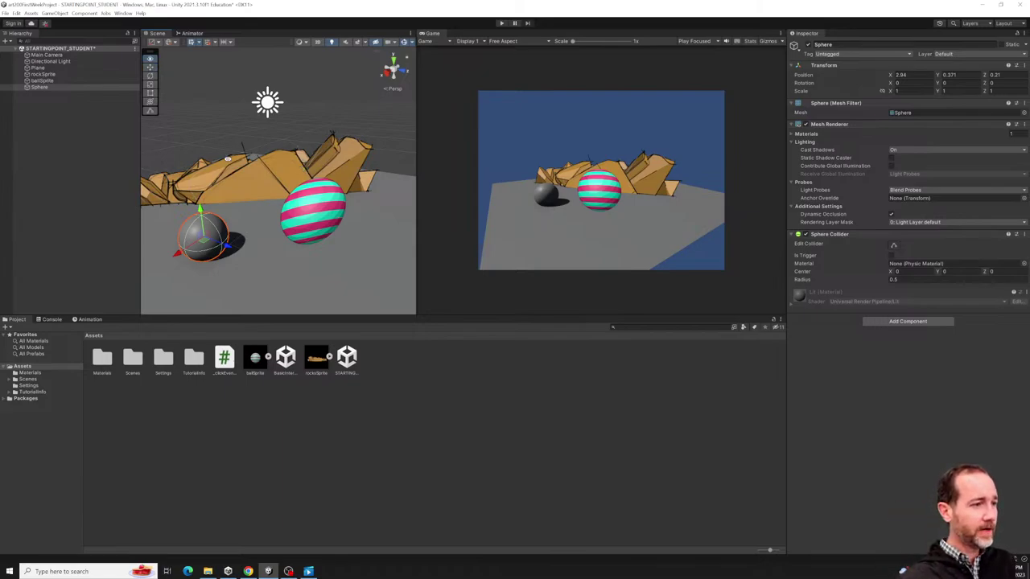
left_click_drag(167, 198, 273, 211, "alt")
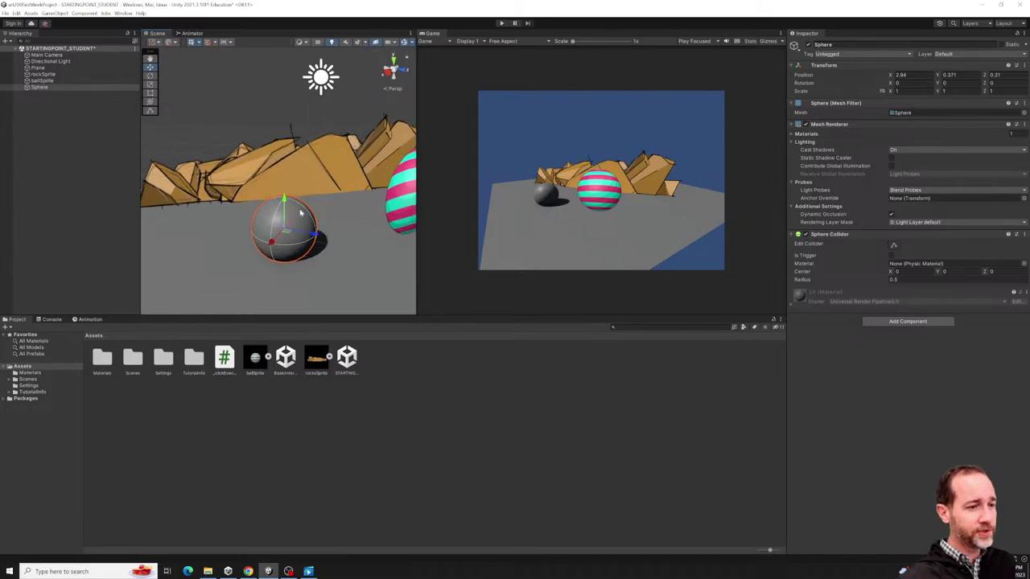
left_click_drag(298, 168, 314, 171)
left_click_drag(296, 125, 273, 119)
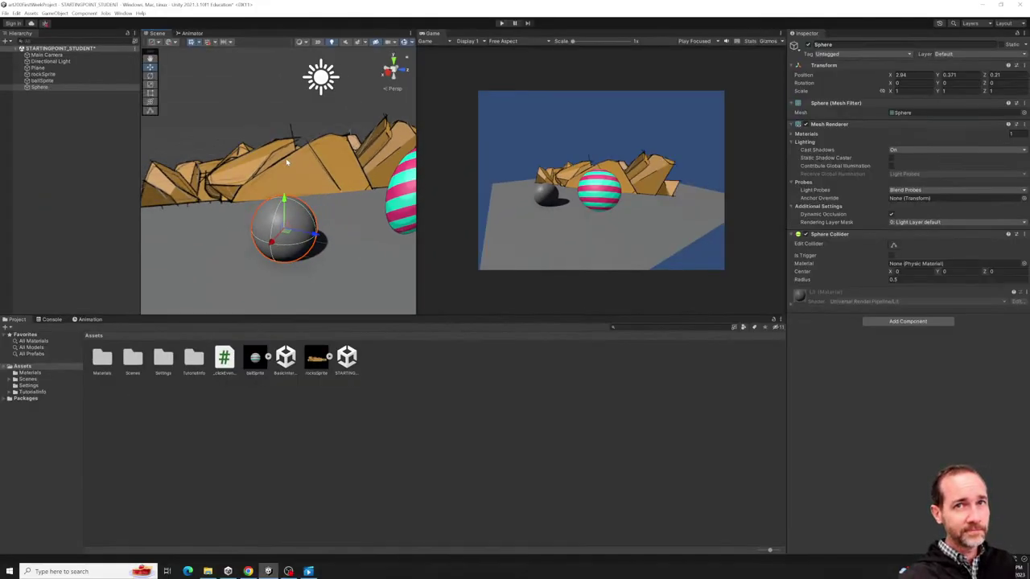
Create a new material in the root Assets folder and name it imageTexture.
right_click(310, 411)
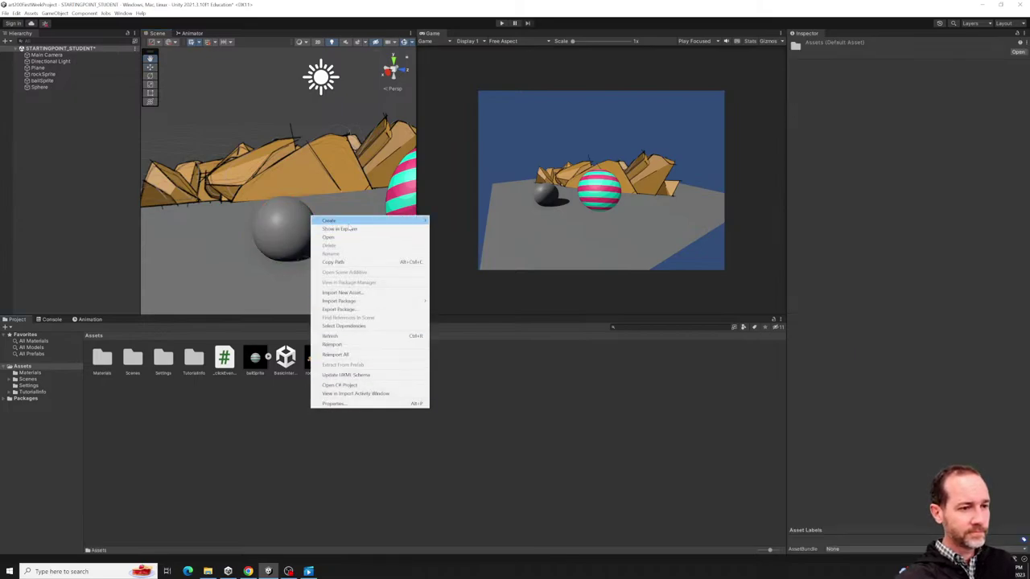
mouse_move(349, 226)
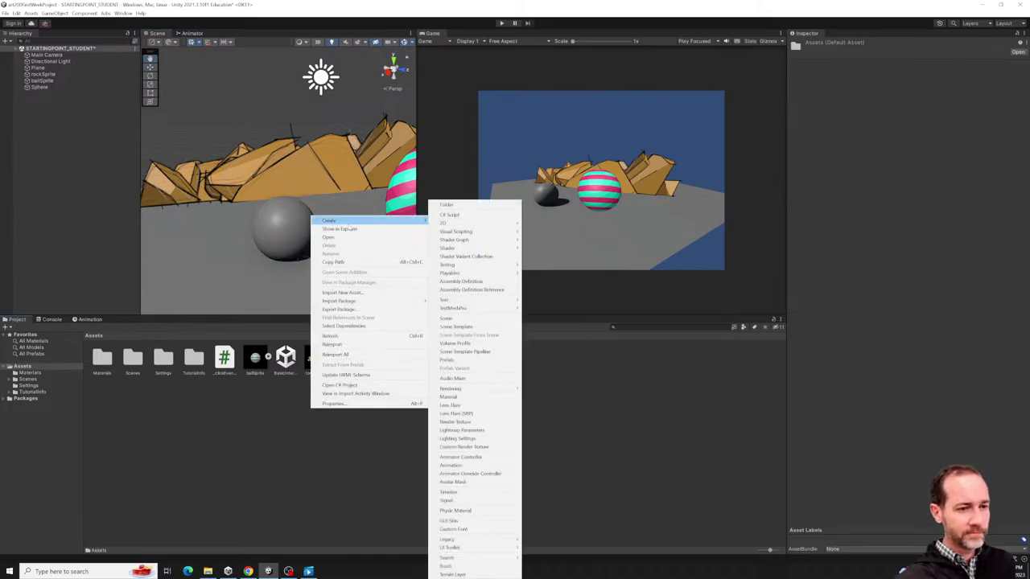
left_click(472, 397)
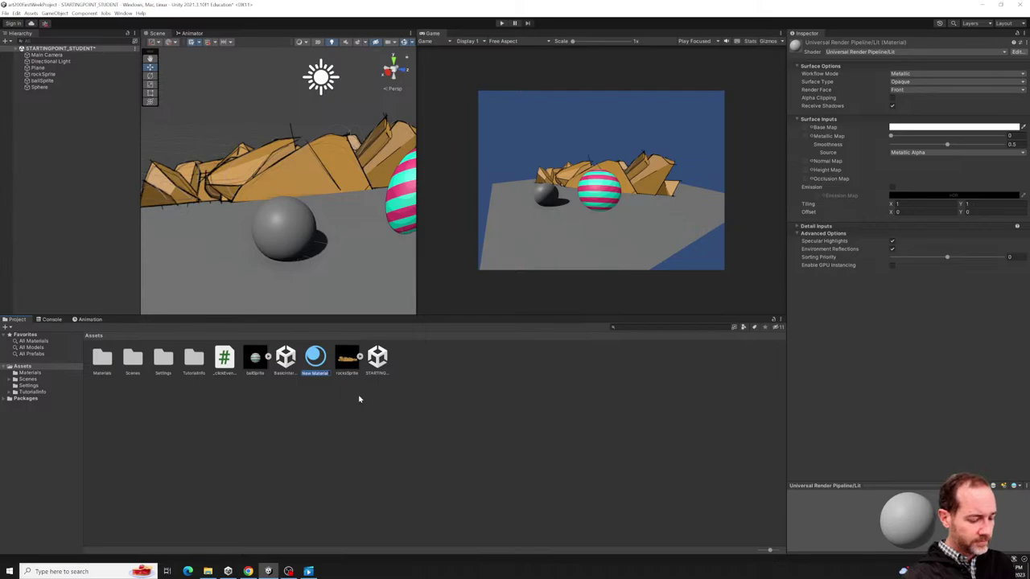
type("ImageTexture")
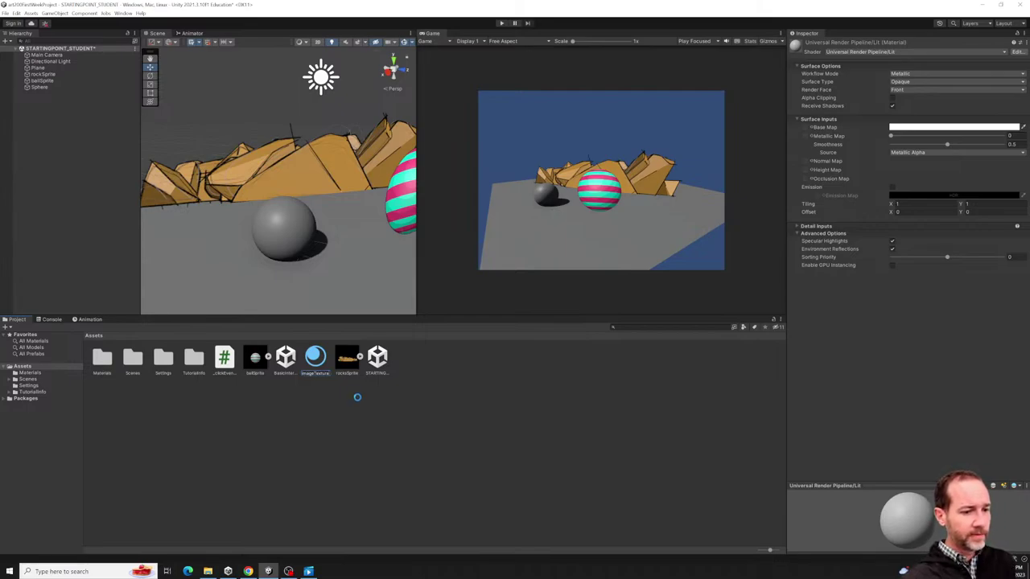
key("Return")
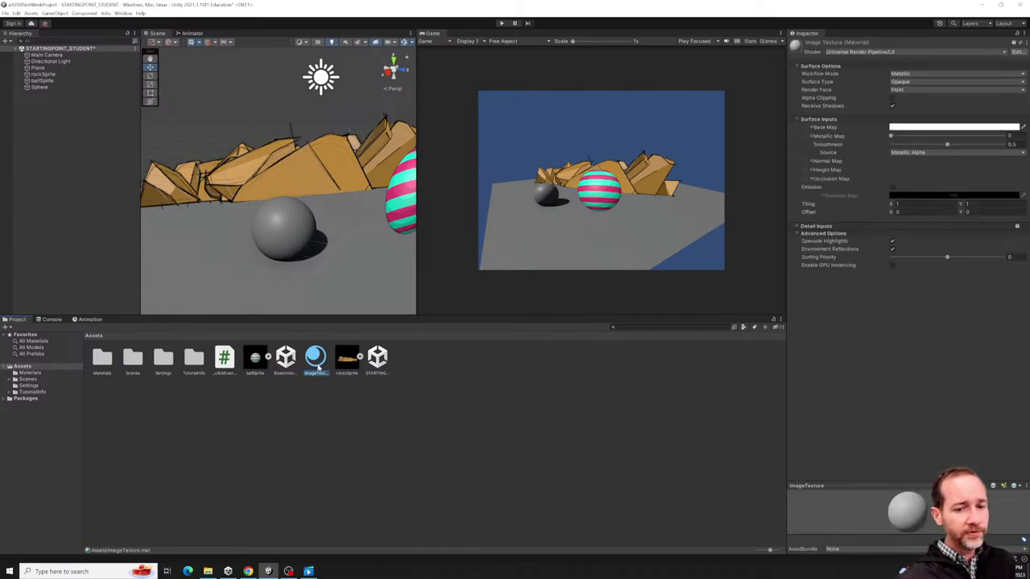
Give the imageTexture material a dusty pink base colour and set its Metallic Map value to 0.27.
left_click(950, 131)
left_click(980, 182)
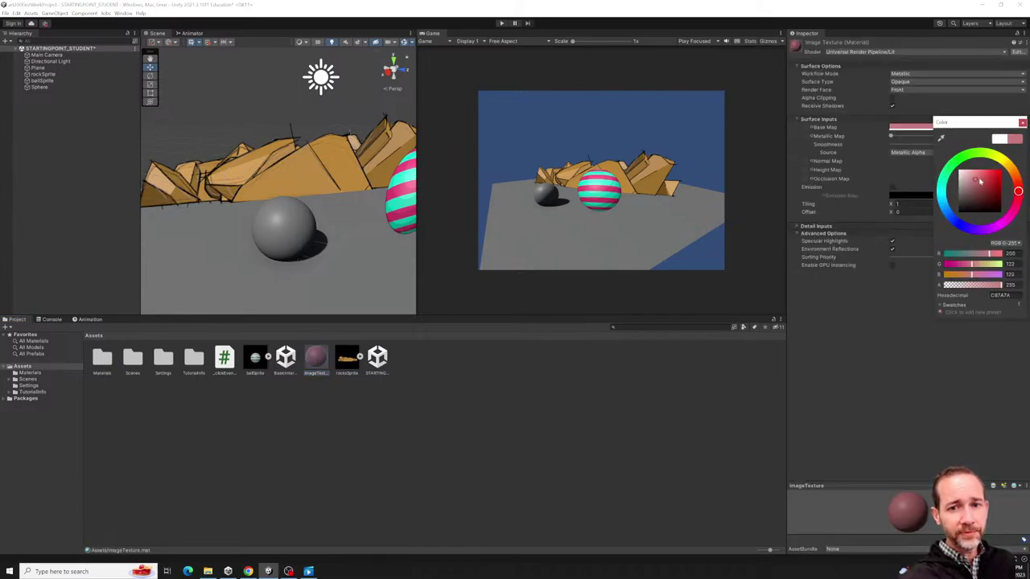
left_click(1023, 125)
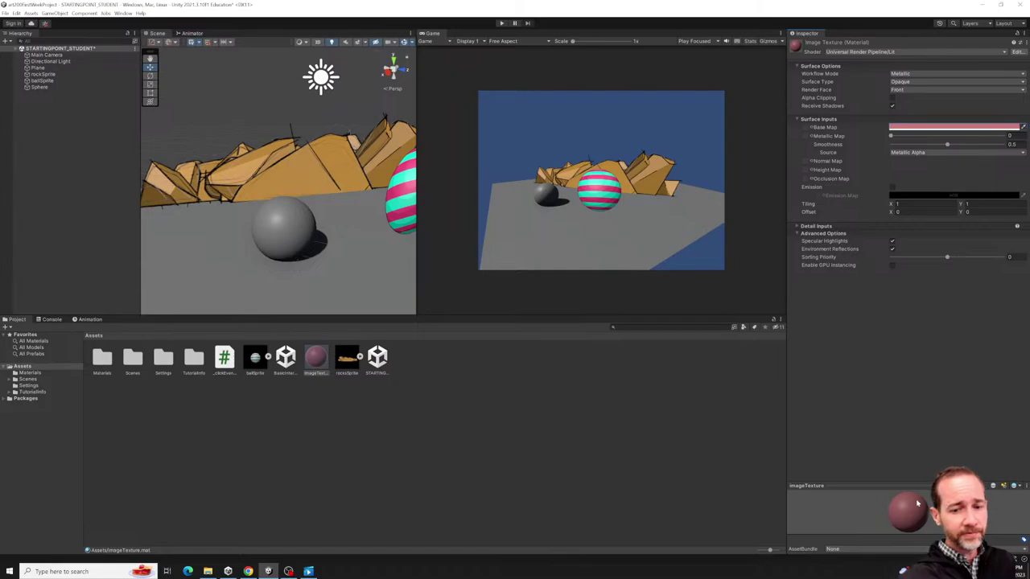
left_click(917, 137)
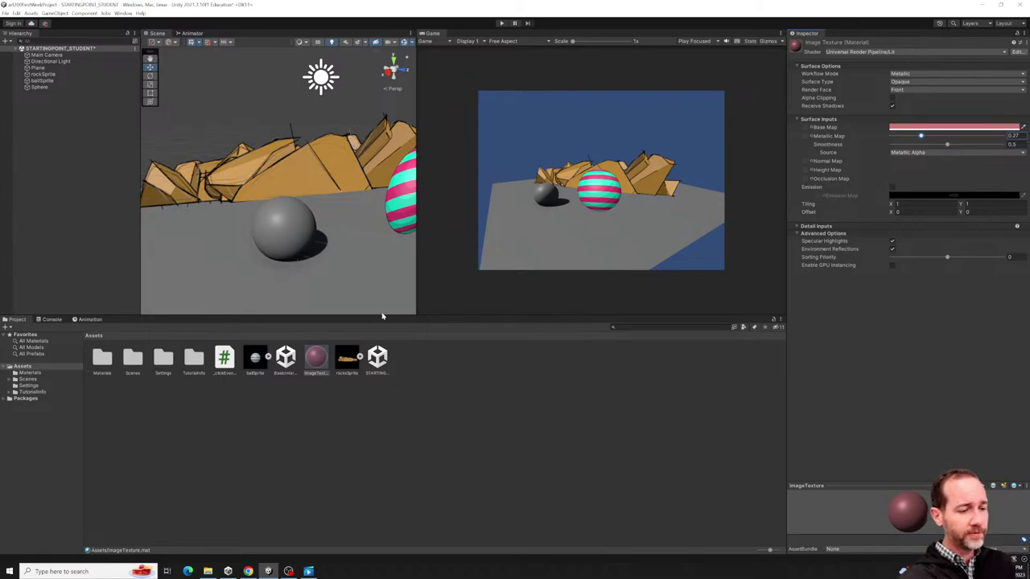
Switch to File Explorer, open the Downloads folder, and display its files as large thumbnails.
left_click(208, 571)
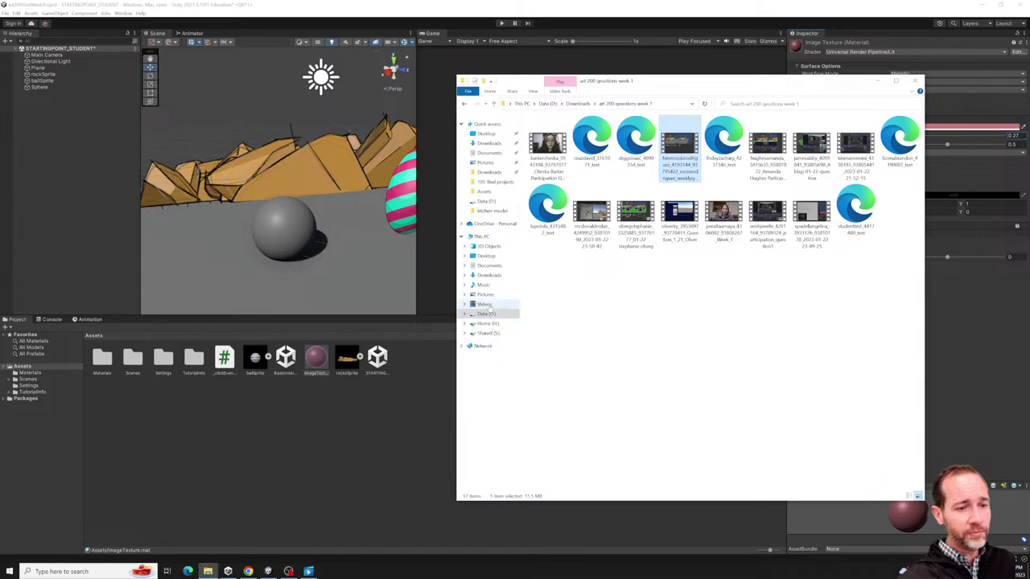
left_click(486, 172)
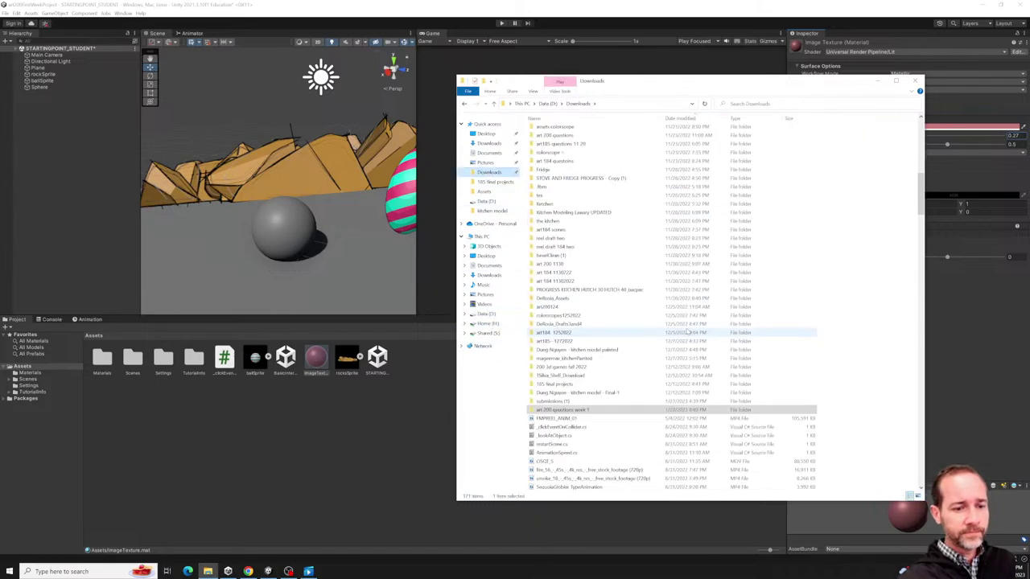
scroll(664, 330, "down", 15)
scroll(686, 328, "down", 7)
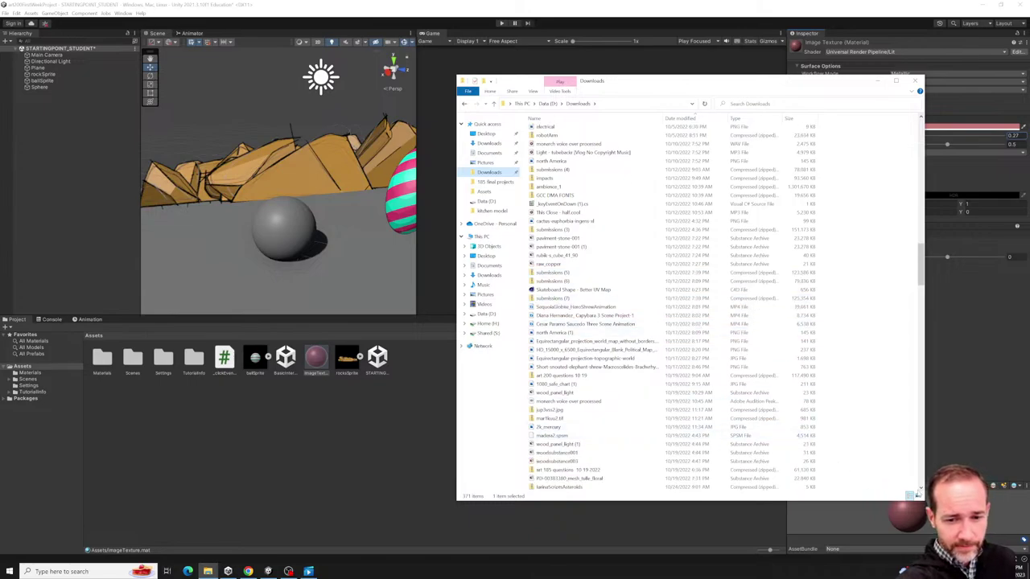
left_click(919, 495)
Find the rock_boulder_dry_diff_2k image in Downloads, import it into the Unity project's Assets folder, and select it there.
scroll(741, 370, "down", 10)
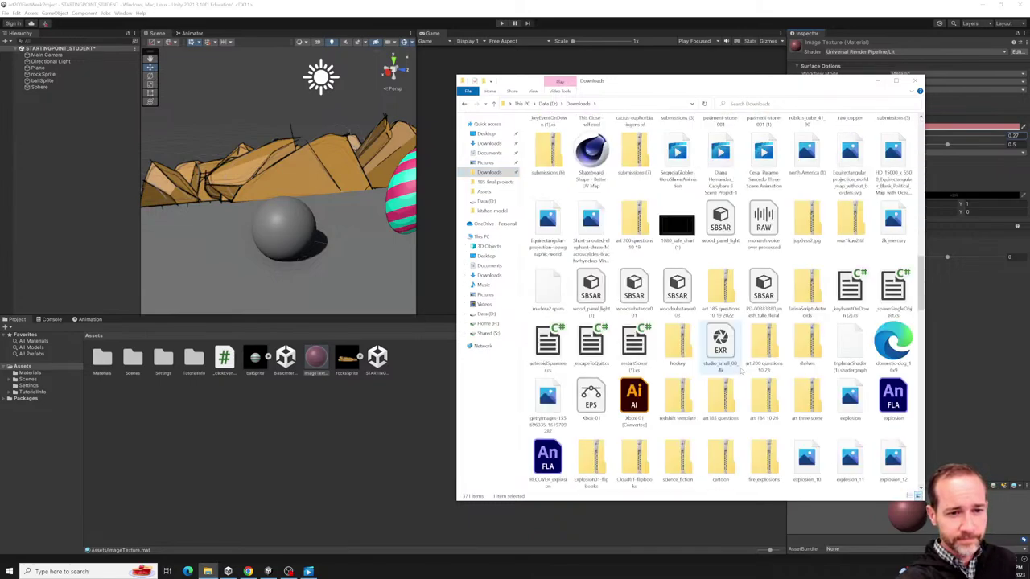
scroll(741, 369, "down", 5)
scroll(741, 369, "down", 5)
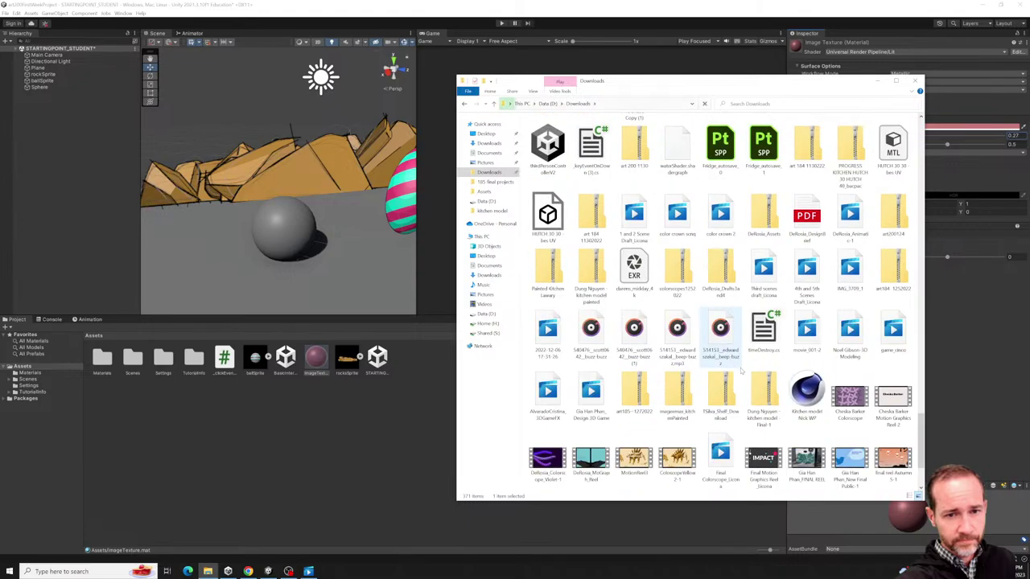
scroll(741, 369, "down", 5)
scroll(740, 369, "up", 10)
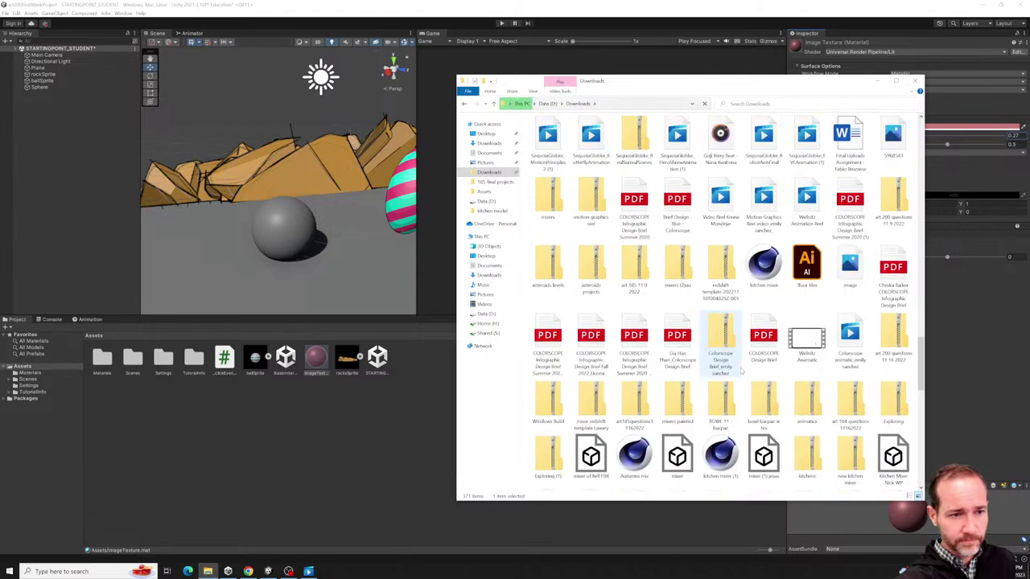
scroll(741, 369, "up", 5)
scroll(741, 369, "up", 5)
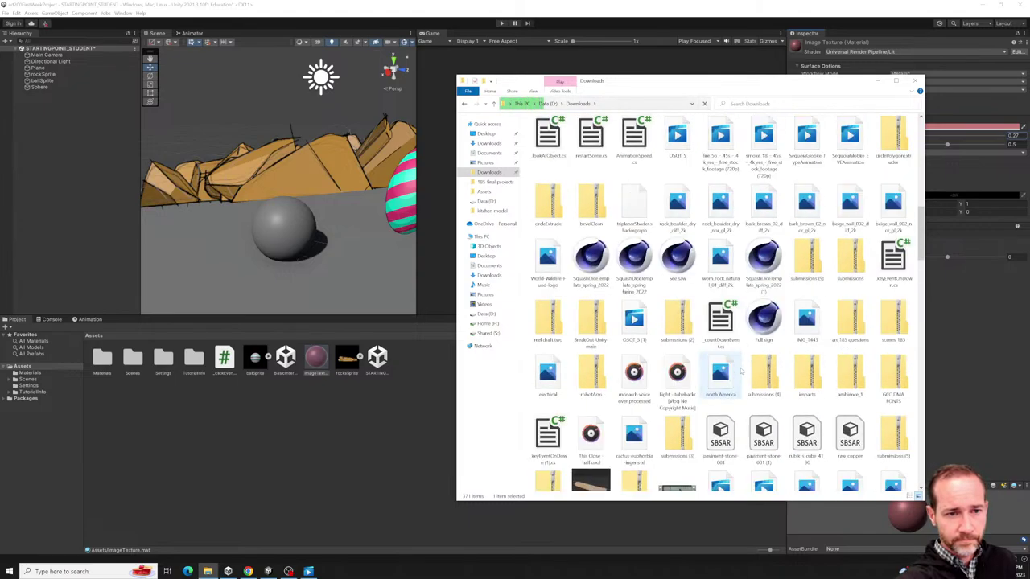
scroll(741, 369, "up", 5)
scroll(741, 369, "up", 5)
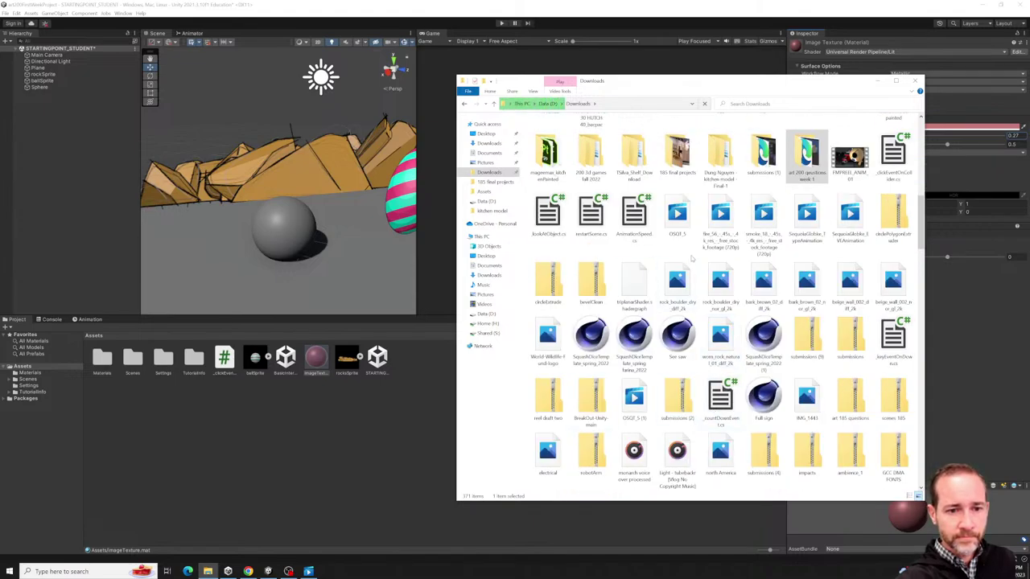
left_click(714, 224)
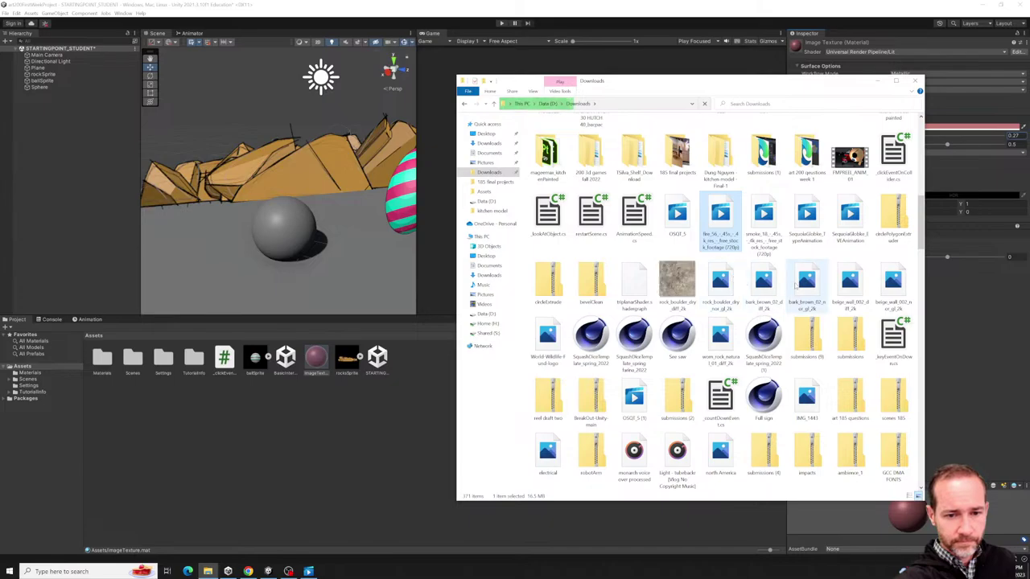
left_click(711, 281)
left_click(687, 278)
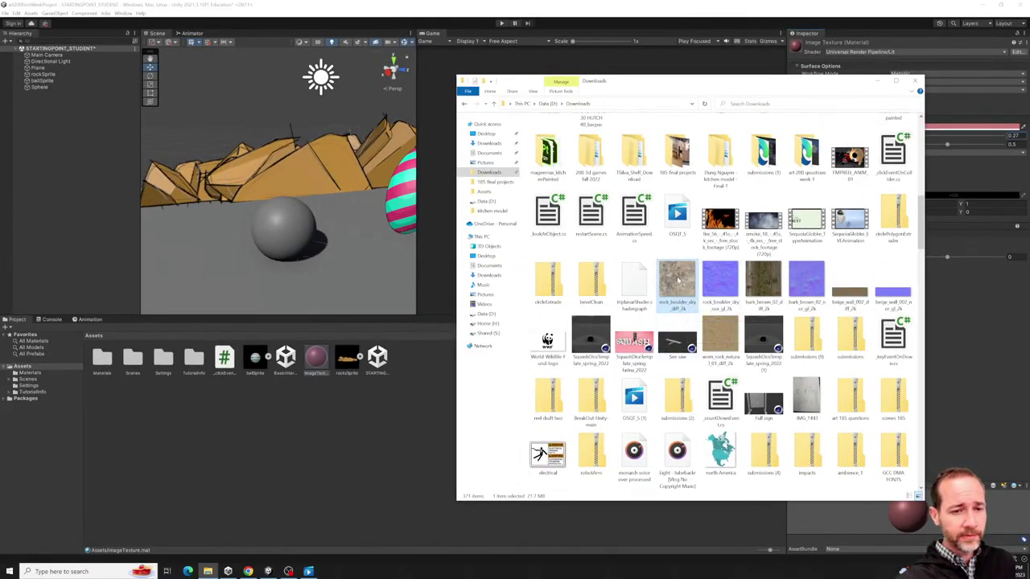
left_click_drag(678, 284, 352, 429)
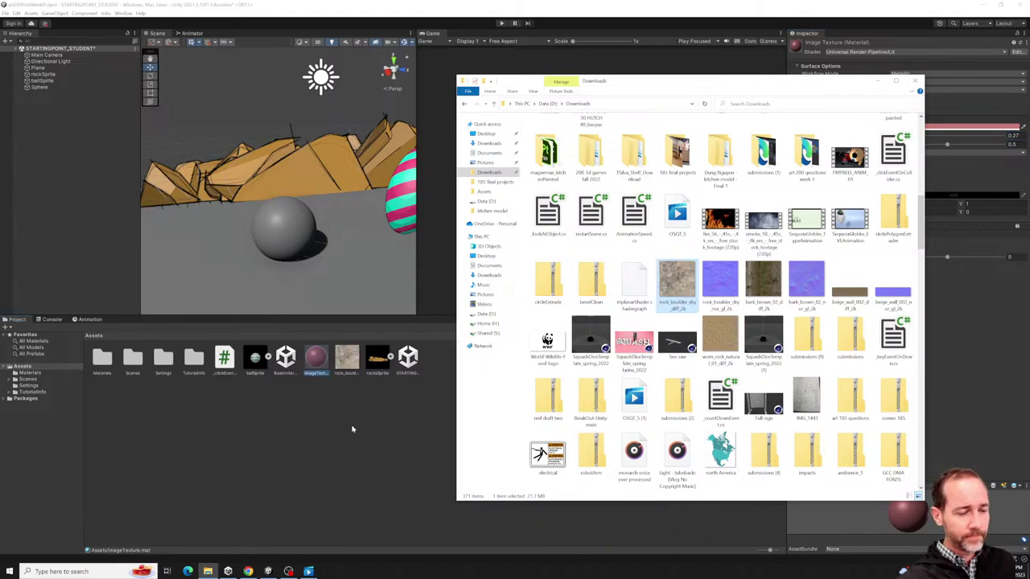
left_click(347, 360)
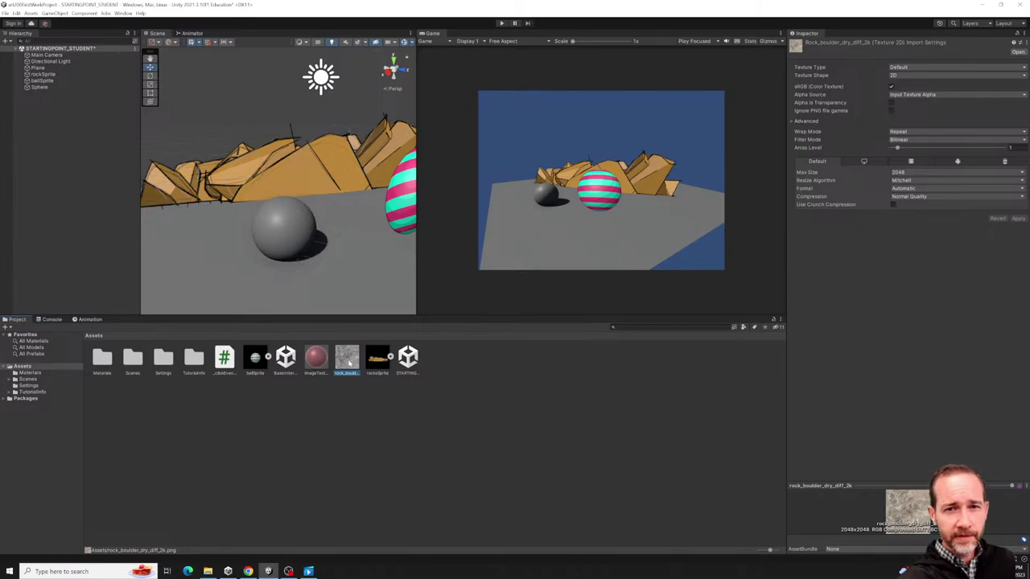
Check the file properties of the original rock_boulder_dry_diff_2k image in the Downloads folder.
left_click(209, 571)
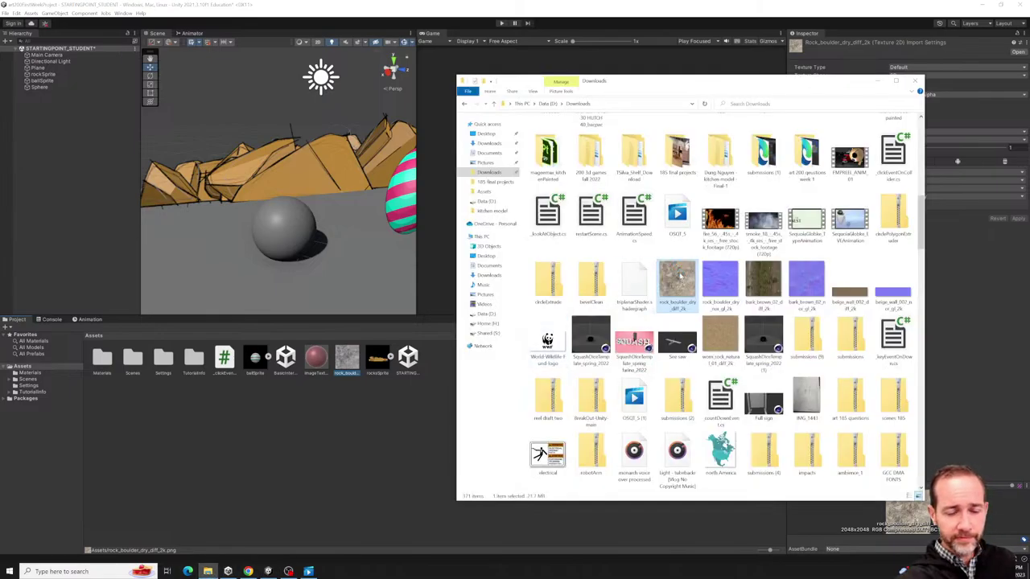
right_click(679, 276)
left_click(697, 485)
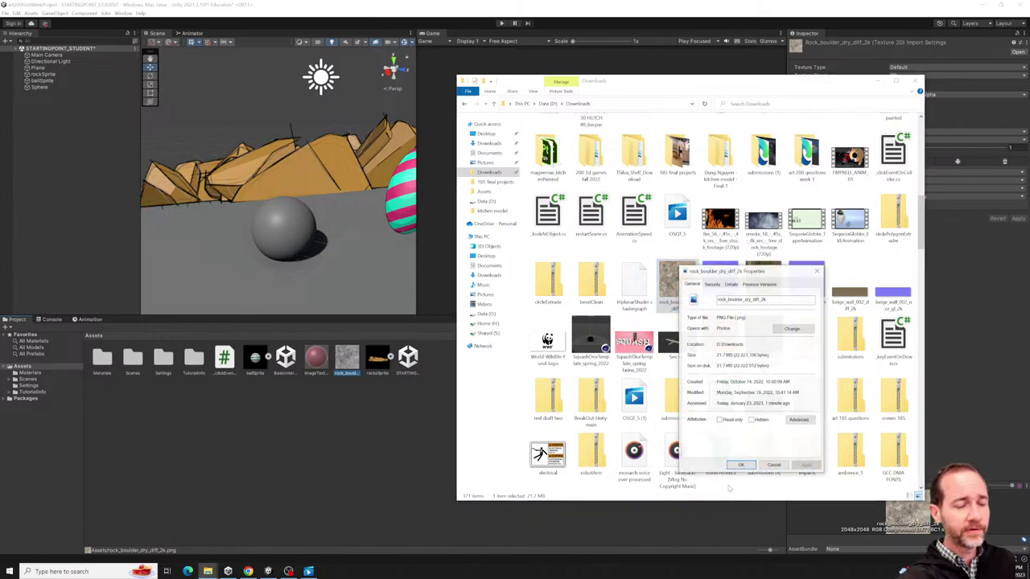
left_click(817, 270)
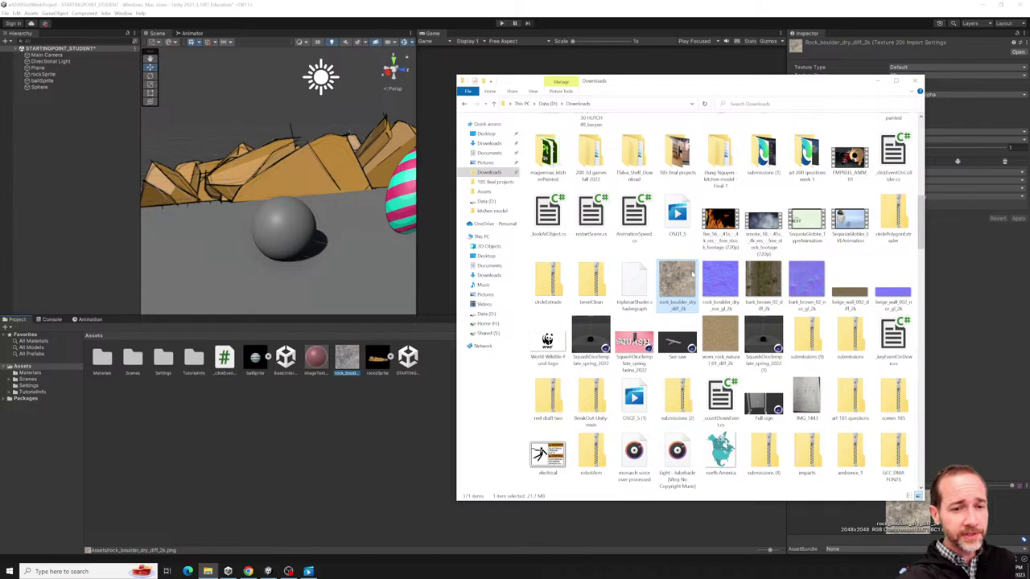
Return to Unity and try to apply the rock boulder image directly to the gray sphere in the scene.
left_click(372, 428)
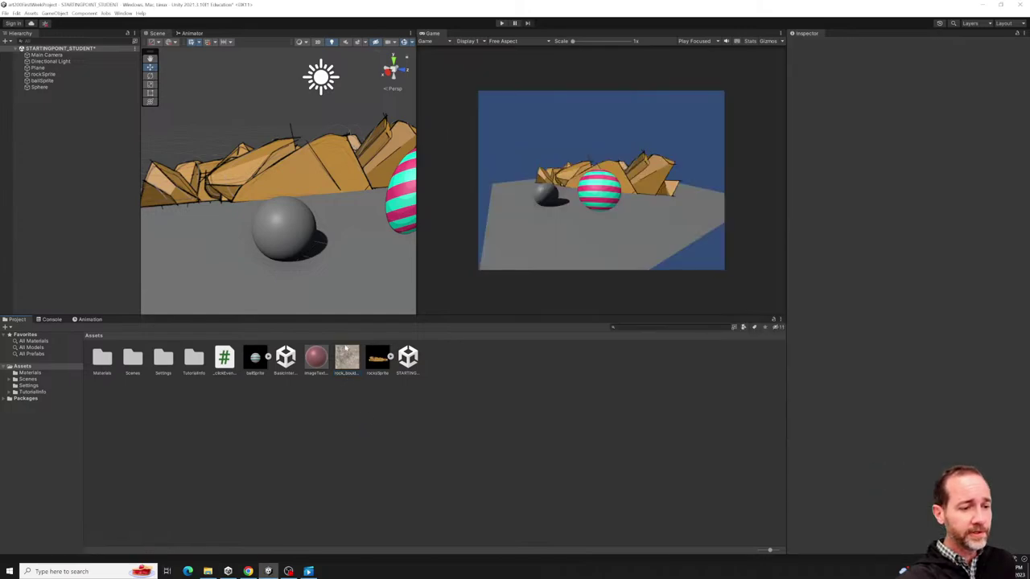
left_click(282, 231)
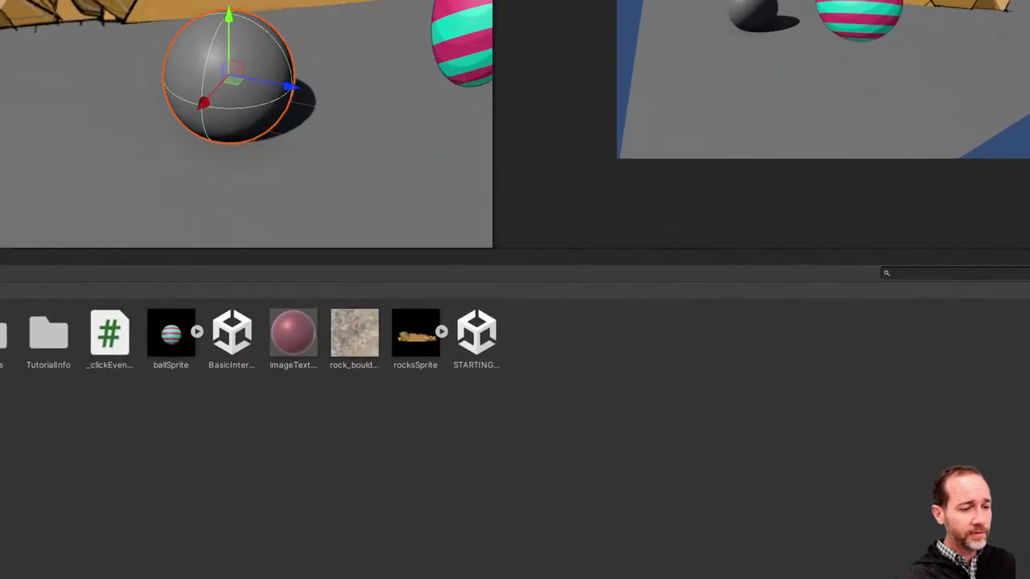
mouse_move(351, 348)
left_mouse_down()
mouse_move(348, 400)
mouse_move(297, 348)
mouse_move(275, 381)
mouse_move(193, 92)
mouse_move(225, 39)
left_mouse_up()
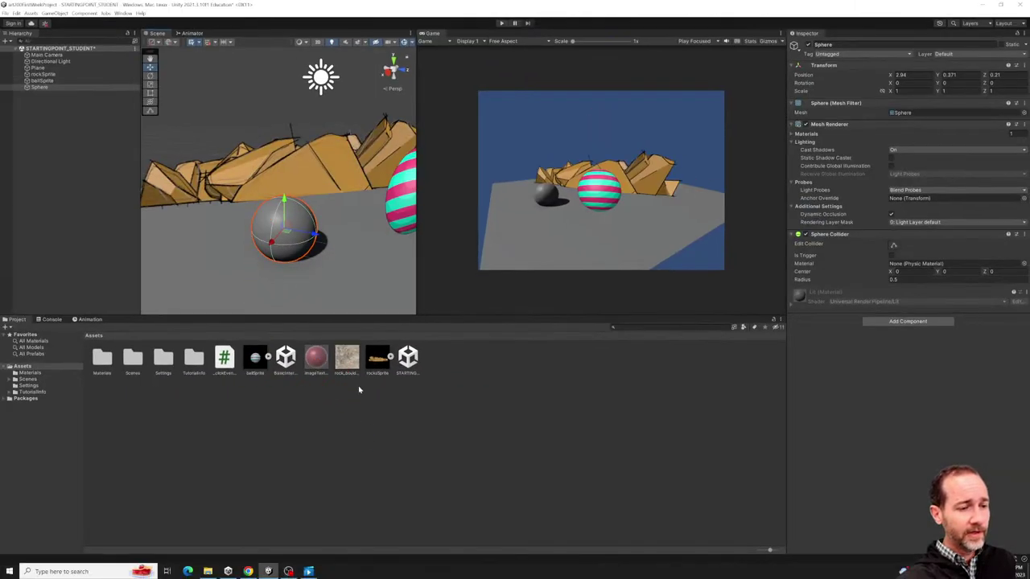
Assign rock_boulder_dry_diff_2k to the Base Map of the imageTexture material and locate that texture's source asset in the project.
left_click(321, 362)
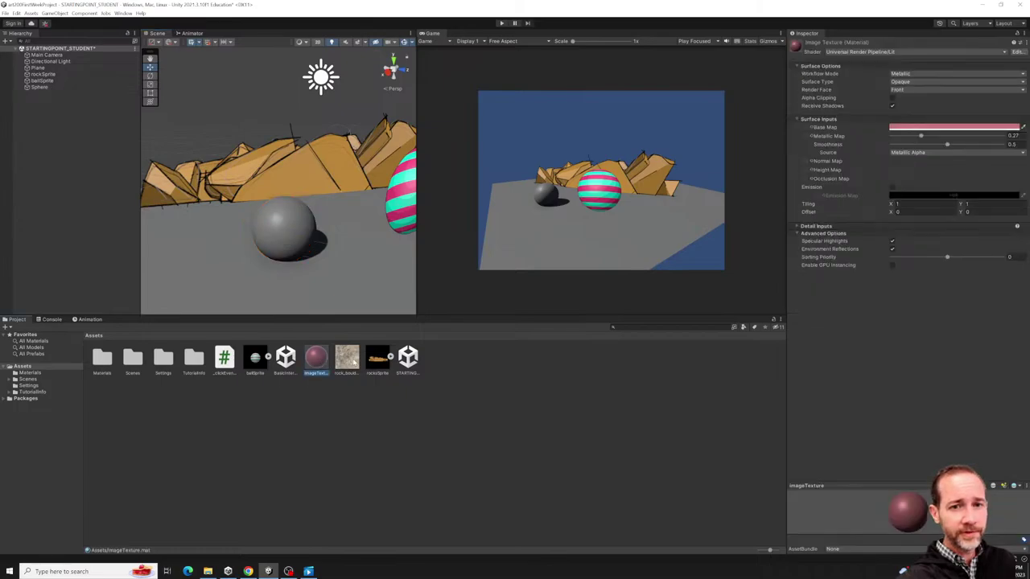
left_click_drag(352, 363, 806, 130)
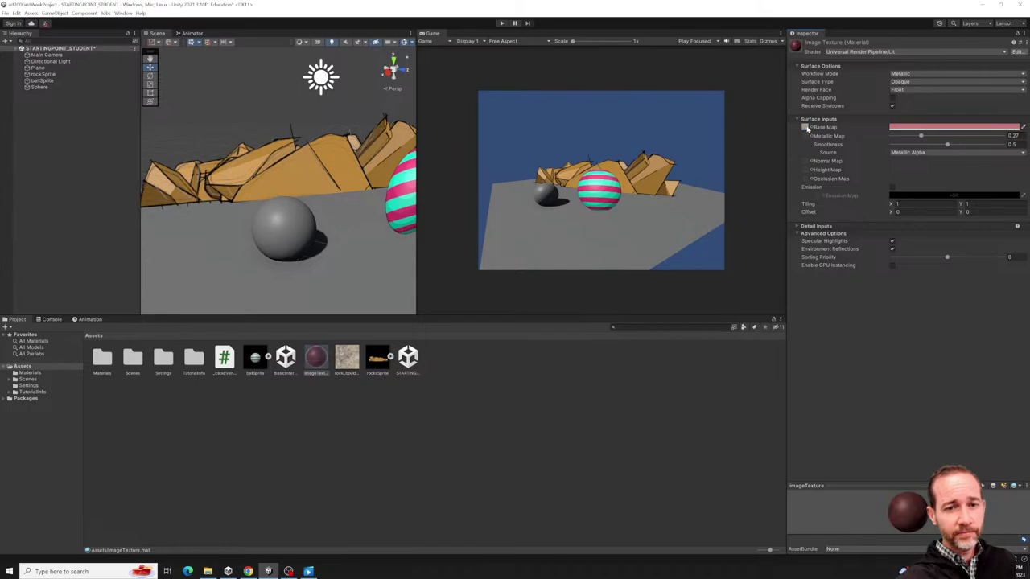
left_click(805, 127)
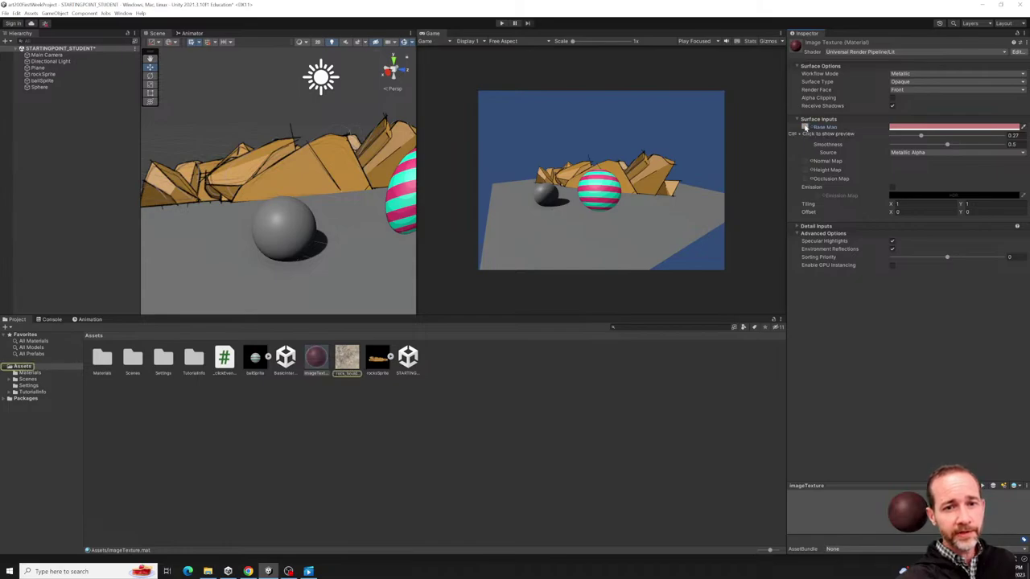
View the Base Map's rock image at full size in the image viewer, close it, and locate the source asset again.
double_click(805, 127)
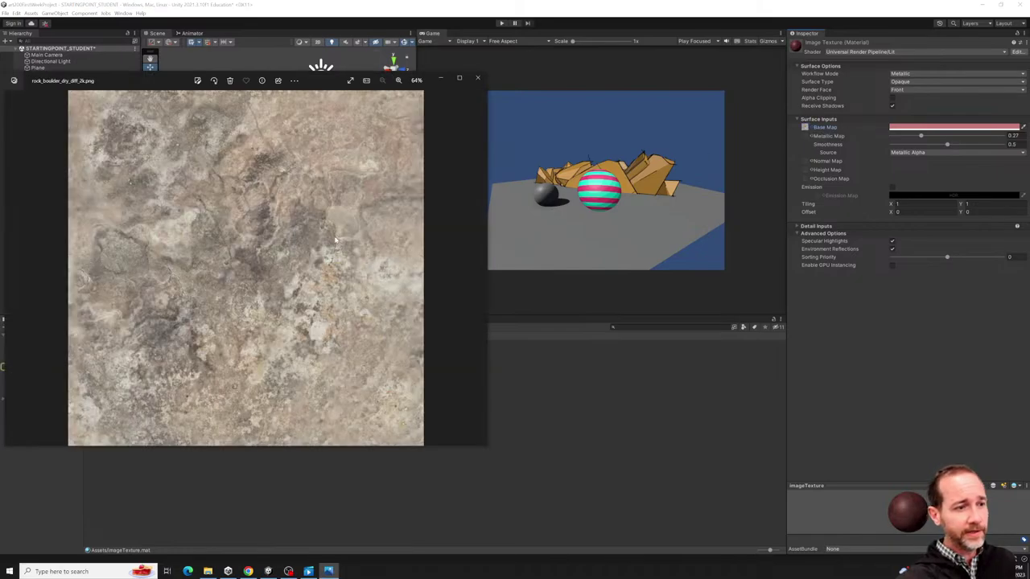
left_click(477, 78)
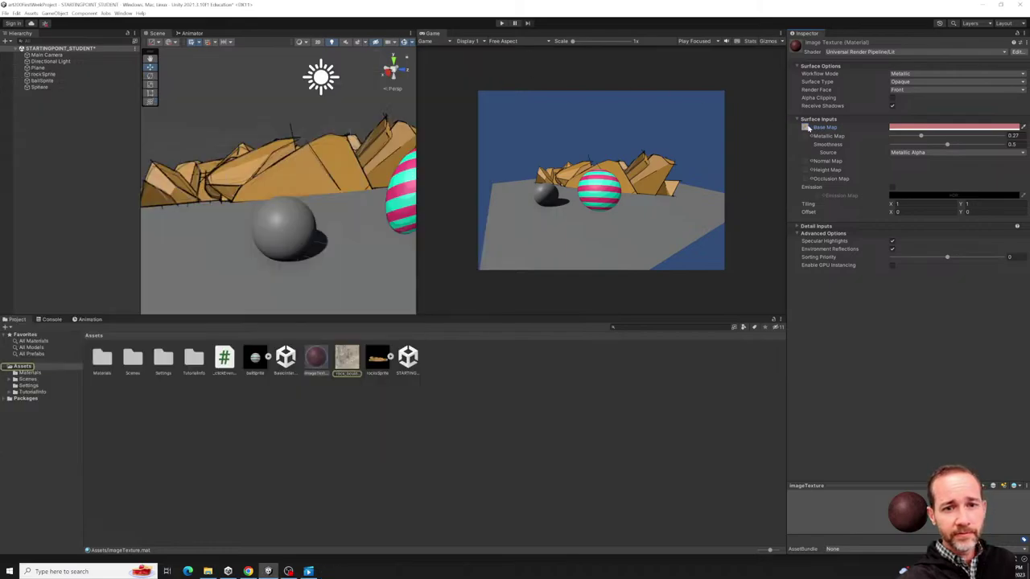
left_click(805, 127)
left_click(805, 127)
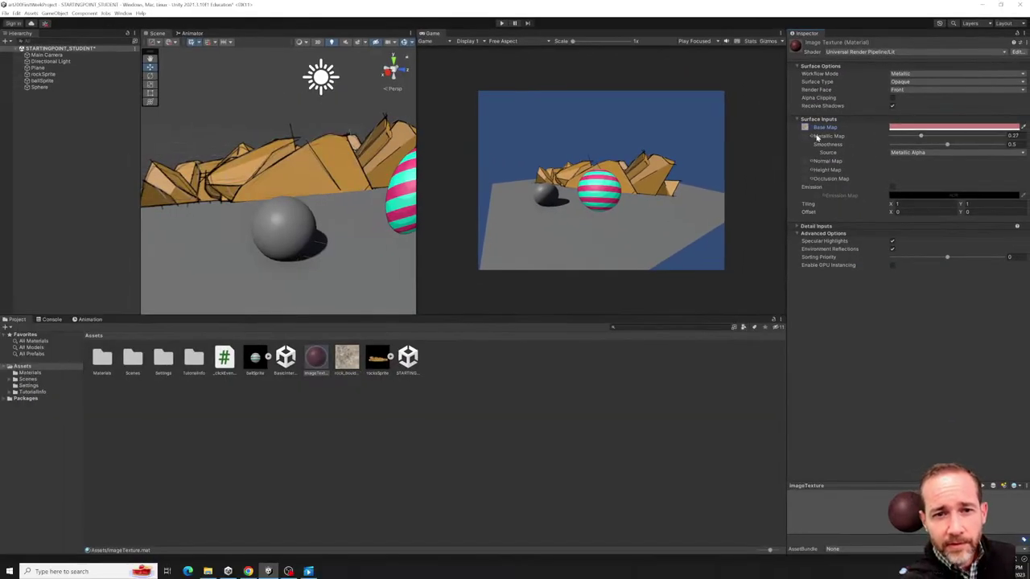
Examine the texture choices available for the Base Map in the Select Texture window without choosing a different one.
left_click(805, 128)
left_click(808, 128)
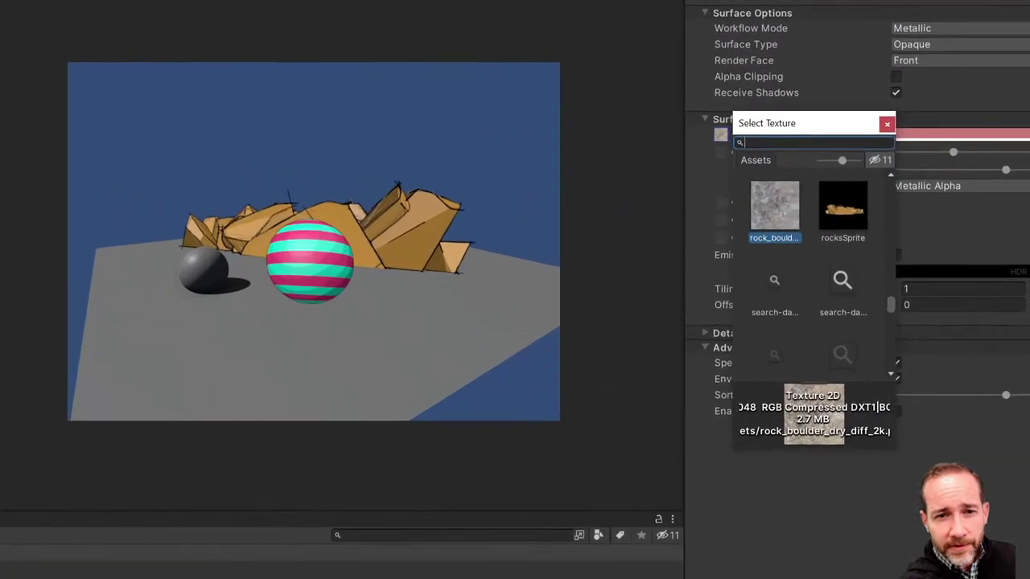
left_click(887, 120)
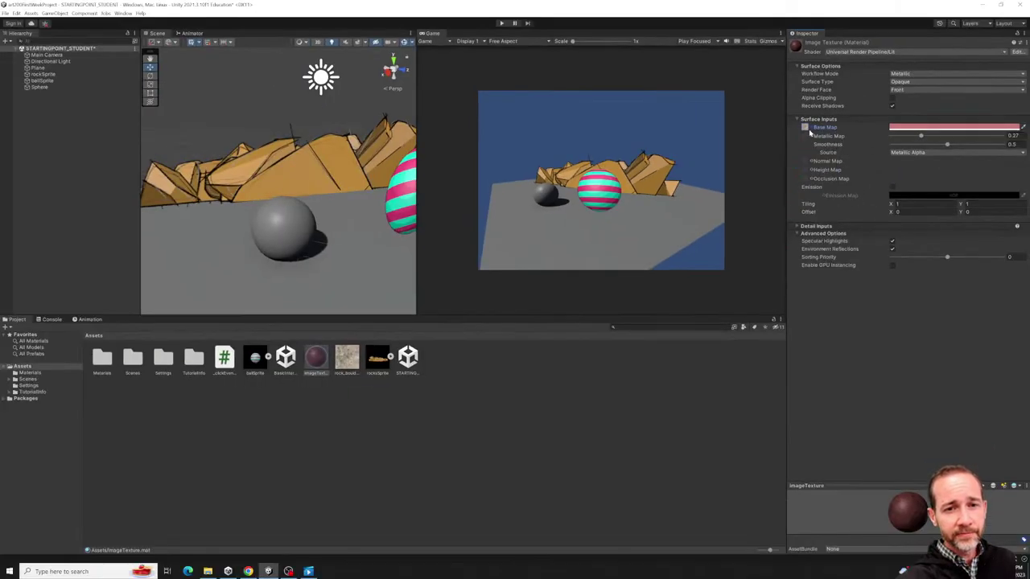
left_click(709, 145)
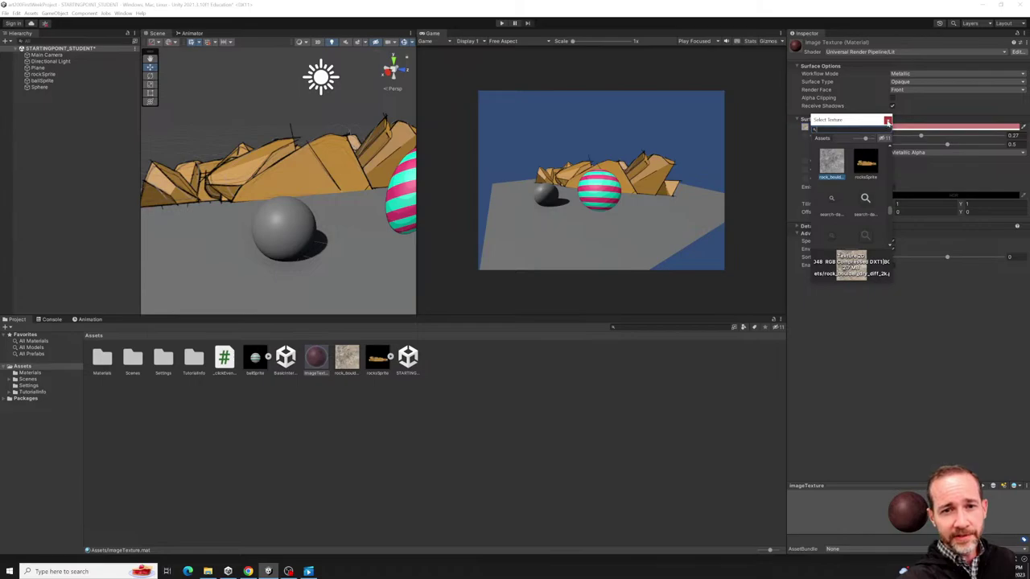
Close the texture selection and set the imageTexture material's Base Map color to pure white (FFFFFF).
left_click(887, 120)
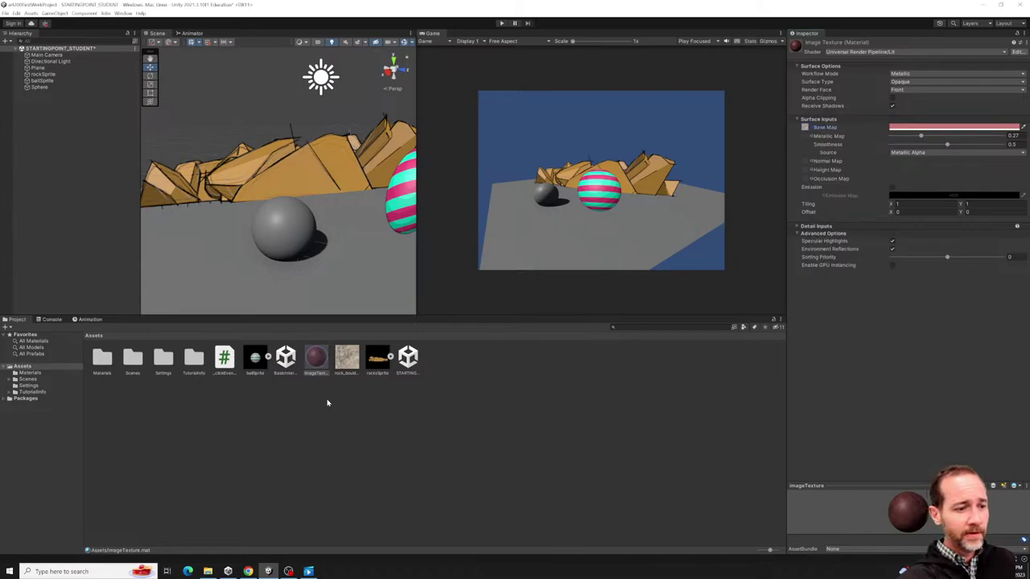
left_click(316, 358)
left_click(923, 127)
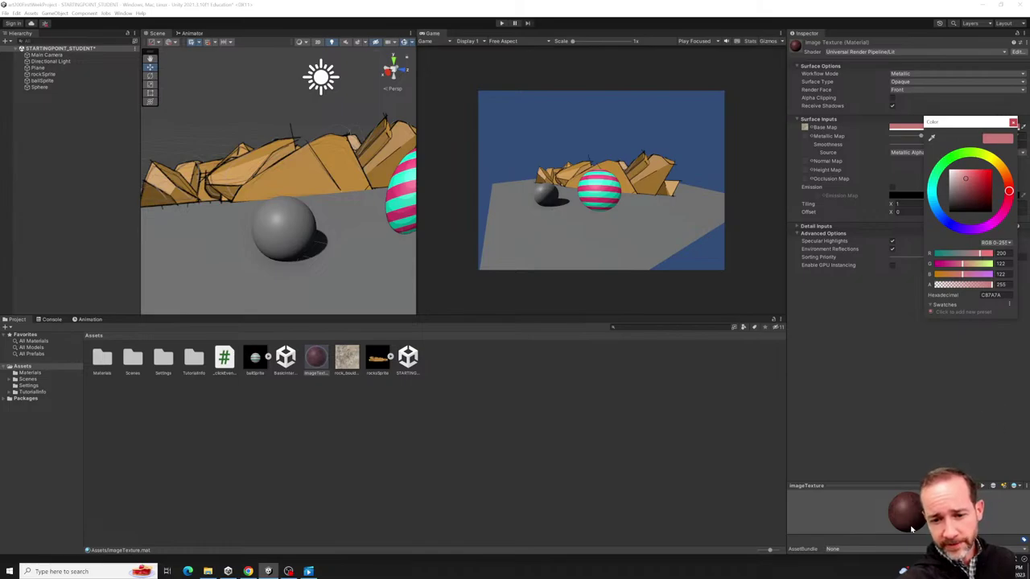
left_click_drag(996, 184, 895, 148)
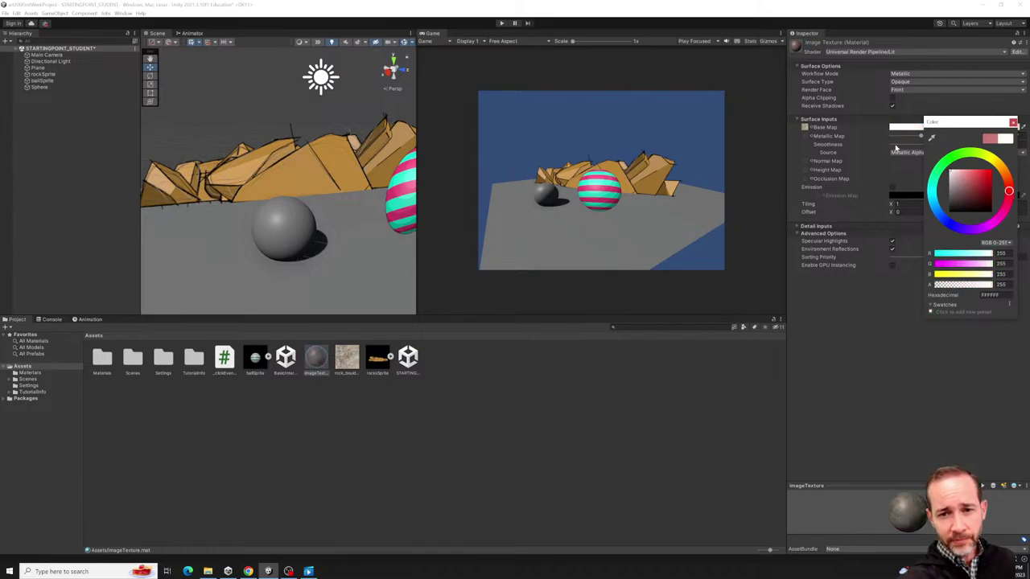
left_click(1013, 122)
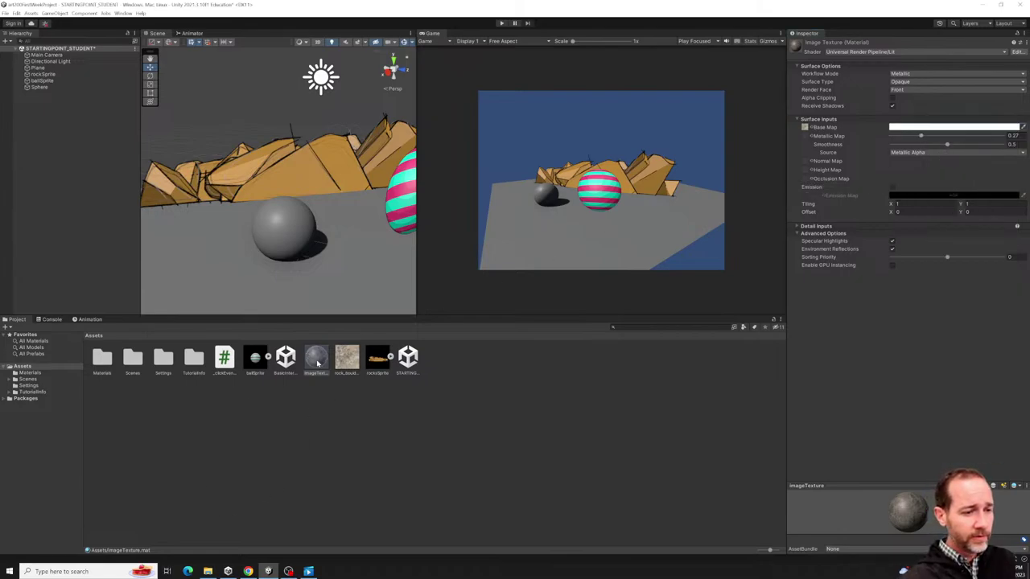
Apply the imageTexture material to the gray sphere in the scene and briefly circle the textured sphere with a red annotation.
left_click_drag(317, 364, 285, 221)
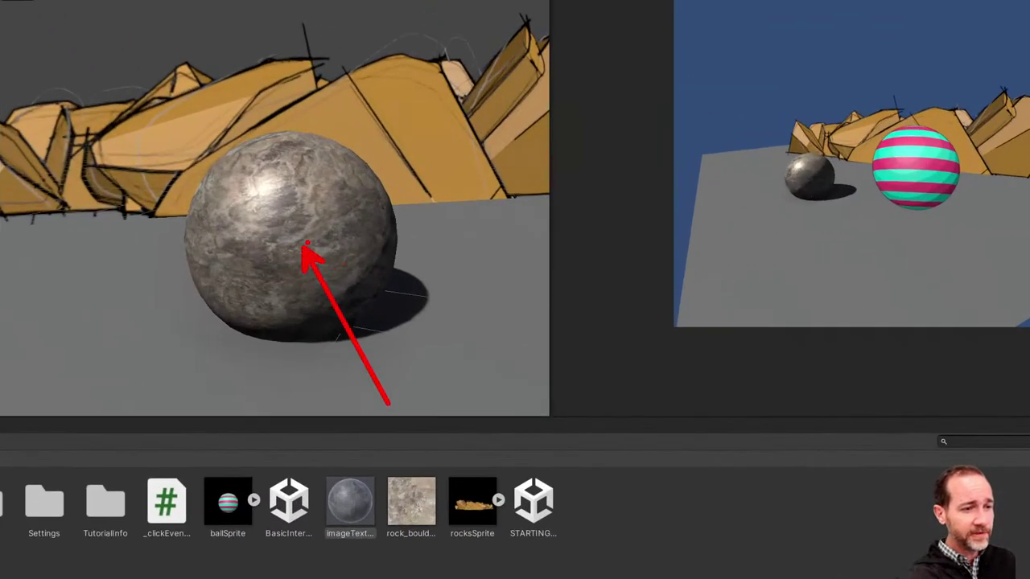
mouse_move(251, 159)
left_mouse_down()
mouse_move(402, 193)
mouse_move(289, 275)
mouse_move(287, 243)
left_mouse_up()
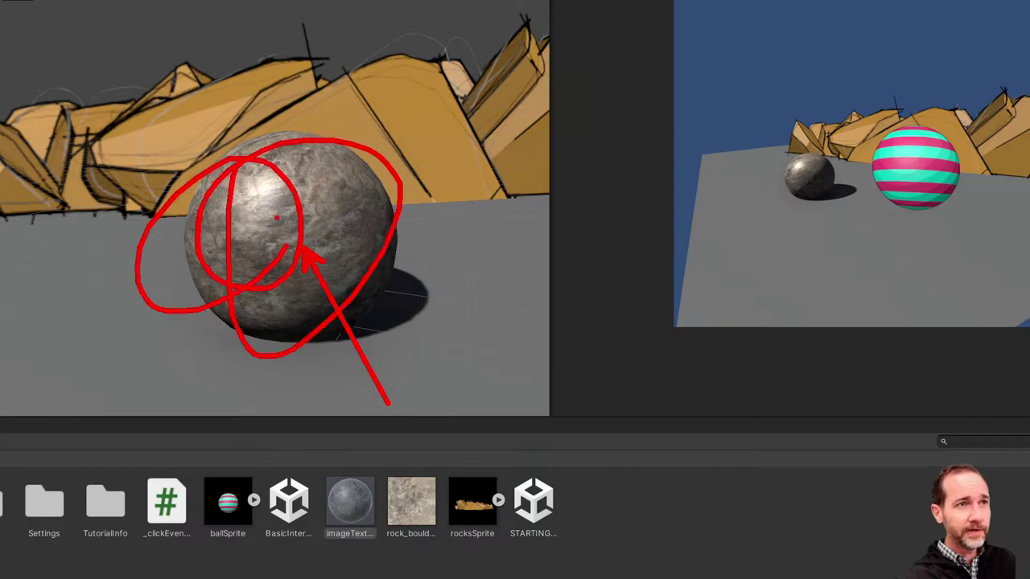
key("Escape")
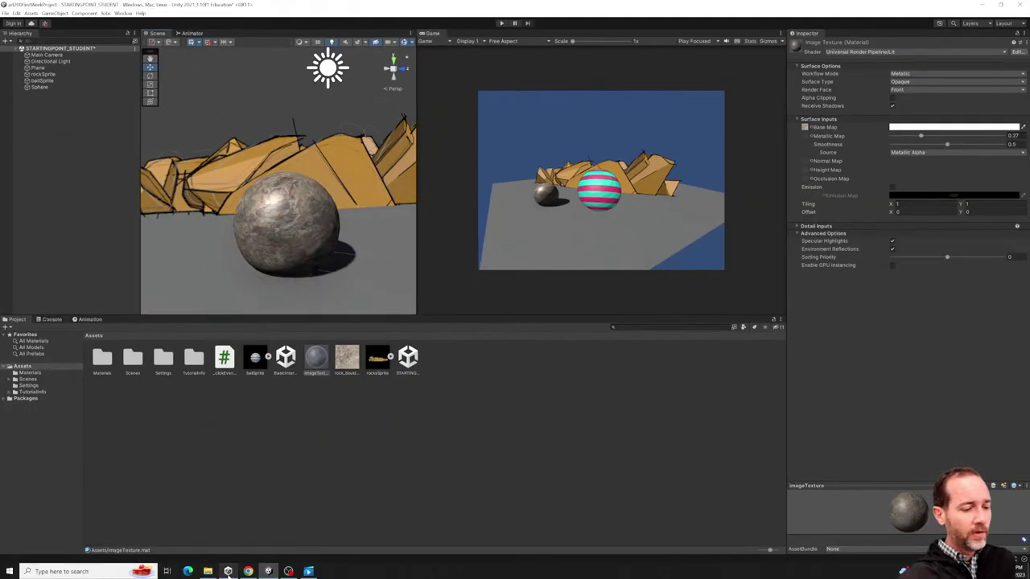
Switch to the Downloads folder in File Explorer and point out rock_boulder_dry_nor_gl_2k with a red arrow and the temporary note "normal bumpy".
left_click(211, 572)
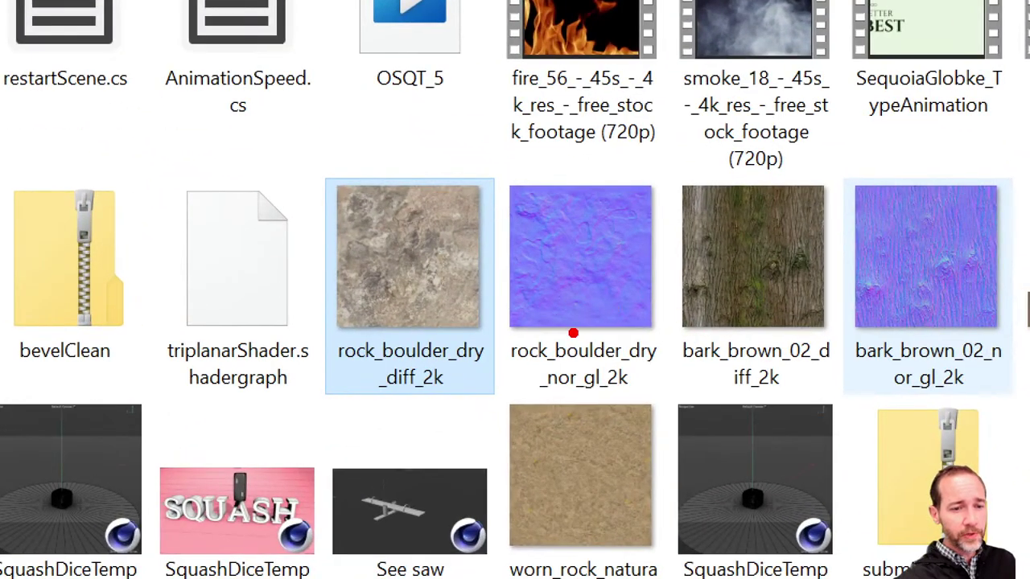
left_click_drag(672, 310, 742, 428, "ctrl+shift")
key("t")
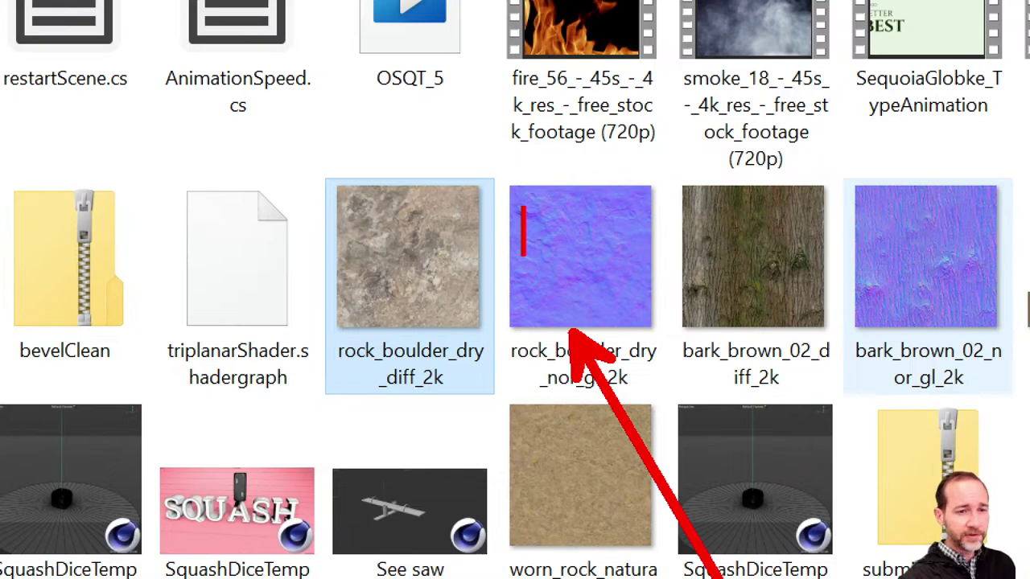
type("normal")
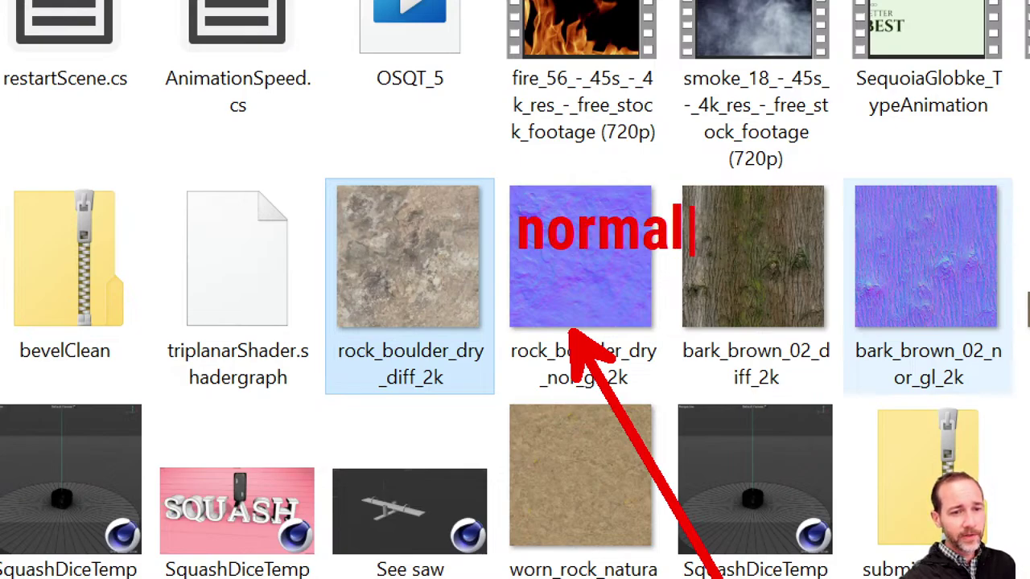
key("Return")
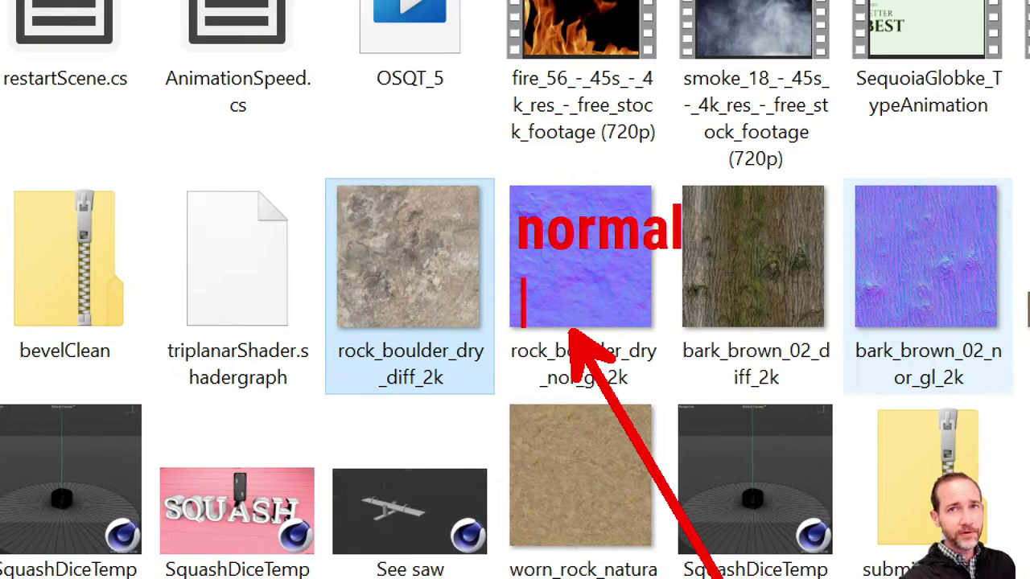
type("bump")
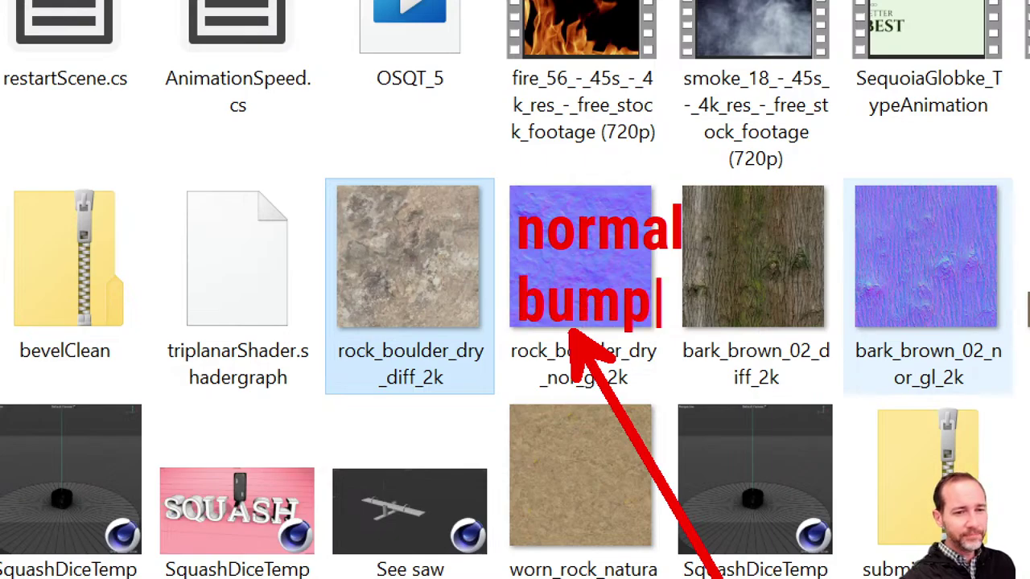
type("y")
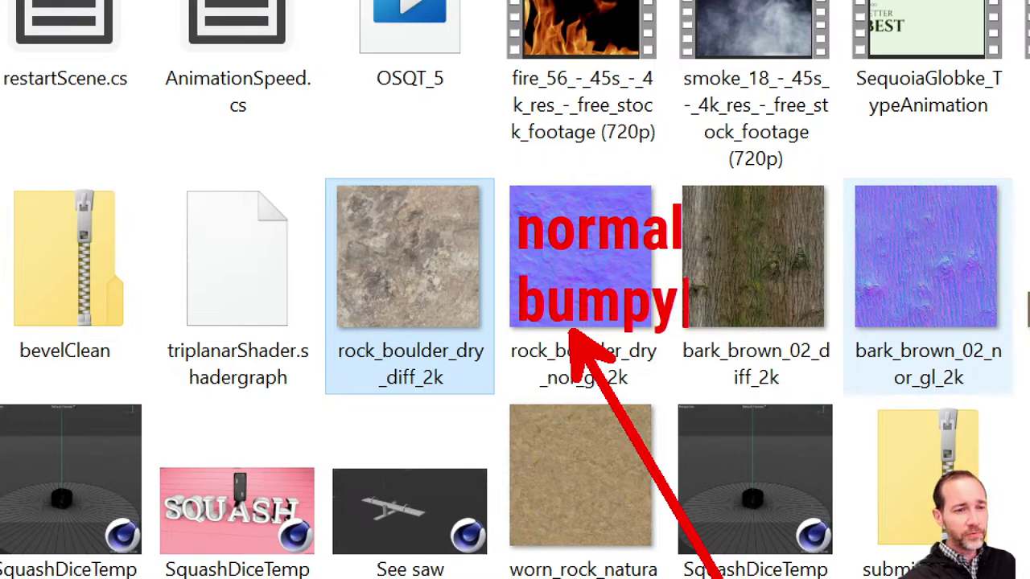
key("Escape")
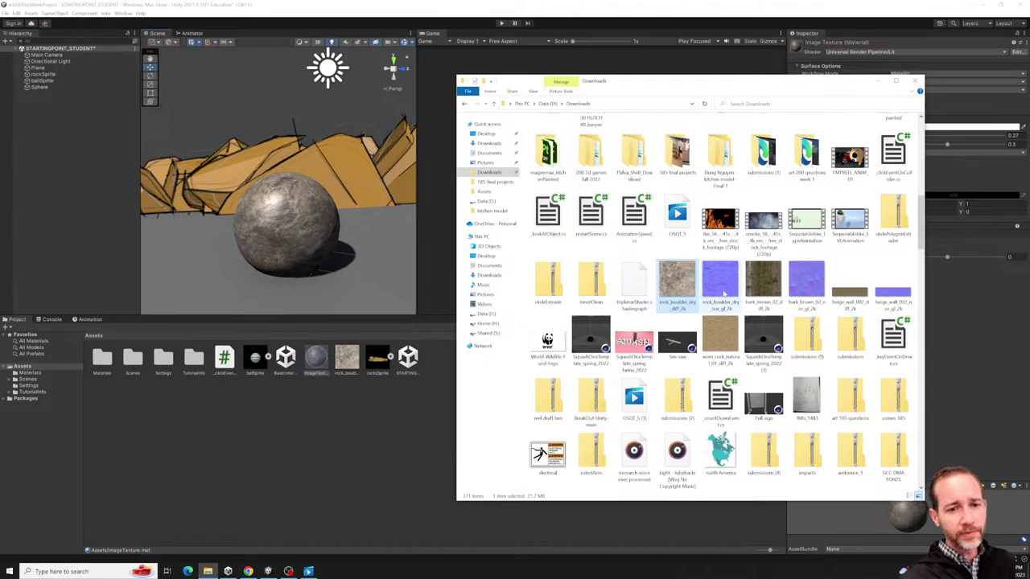
Import rock_boulder_dry_nor_gl_2k into the Unity project's Assets and assign it to imageTexture's Normal Map, fixing its import type to normal map.
left_click_drag(727, 290, 312, 462)
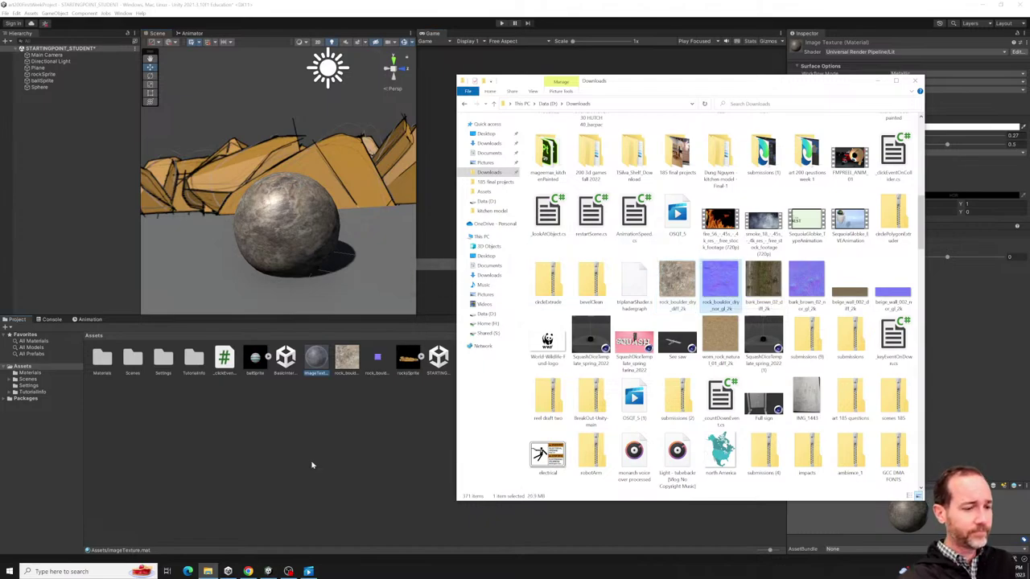
left_click(350, 382)
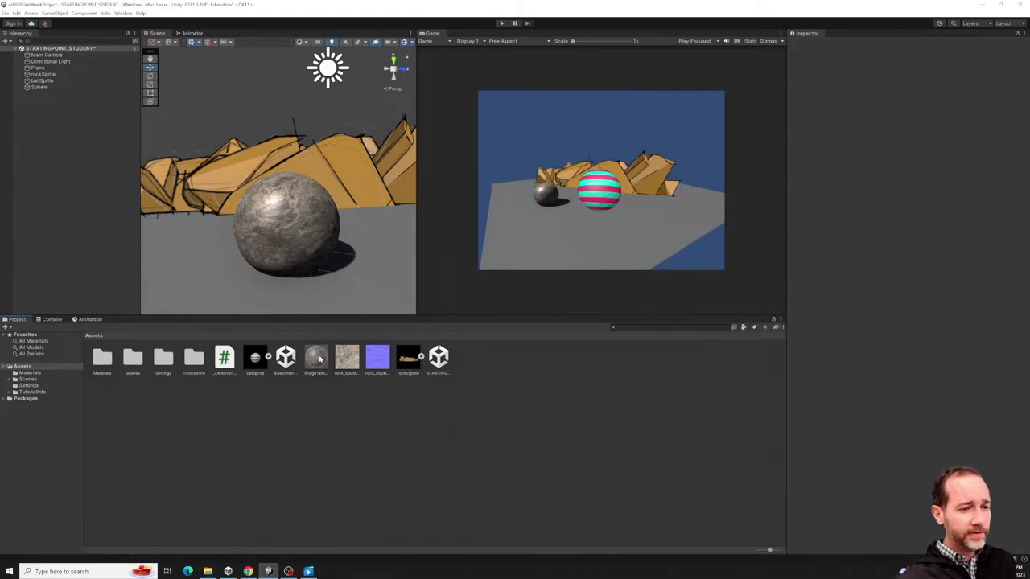
left_click(317, 358)
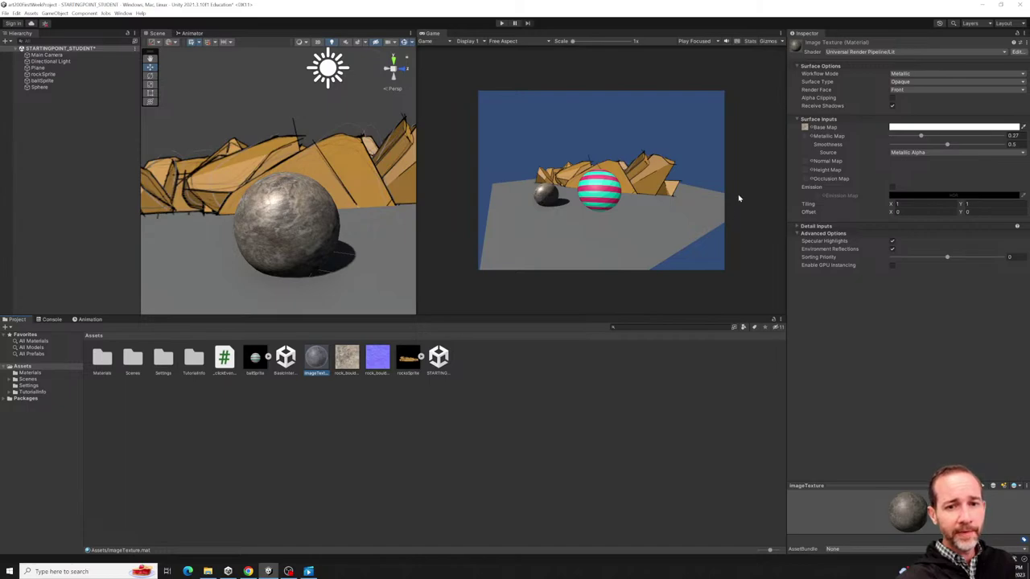
left_click_drag(378, 358, 806, 164)
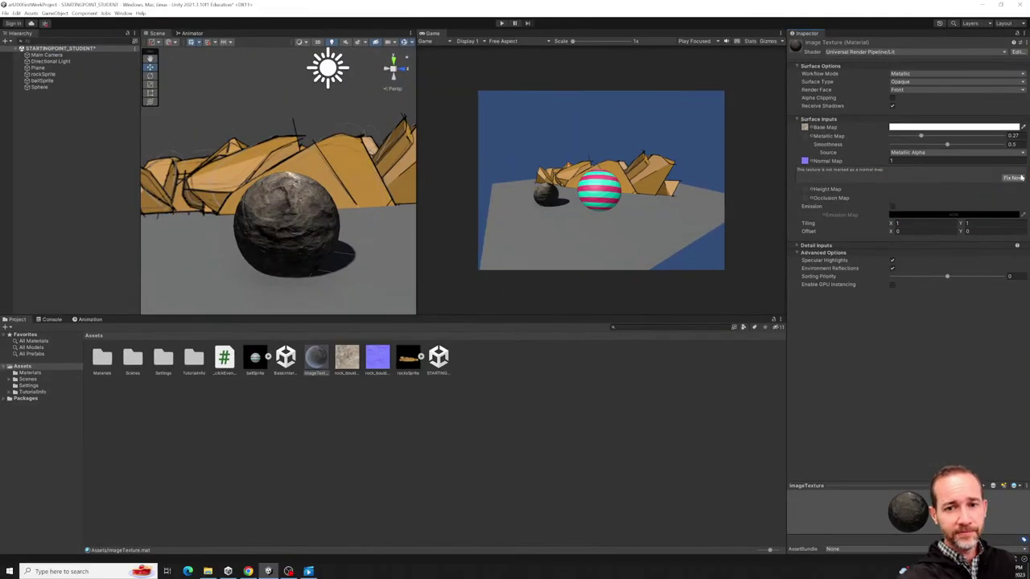
left_click(1013, 177)
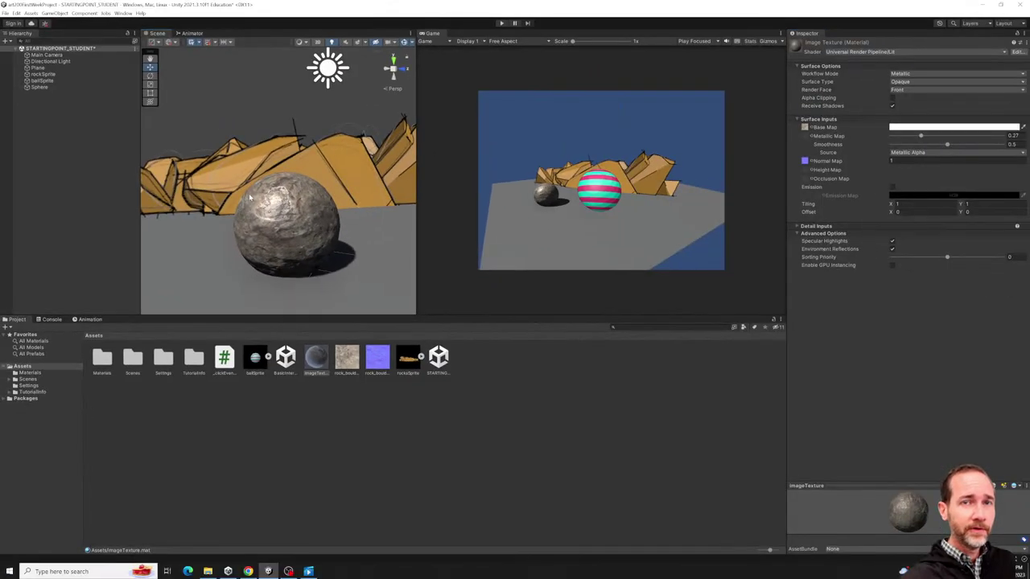
Enlarge the Scene view around the rock sphere and compare the Normal Map strength at 0 and at 1.
left_click_drag(249, 198, 299, 212, "alt")
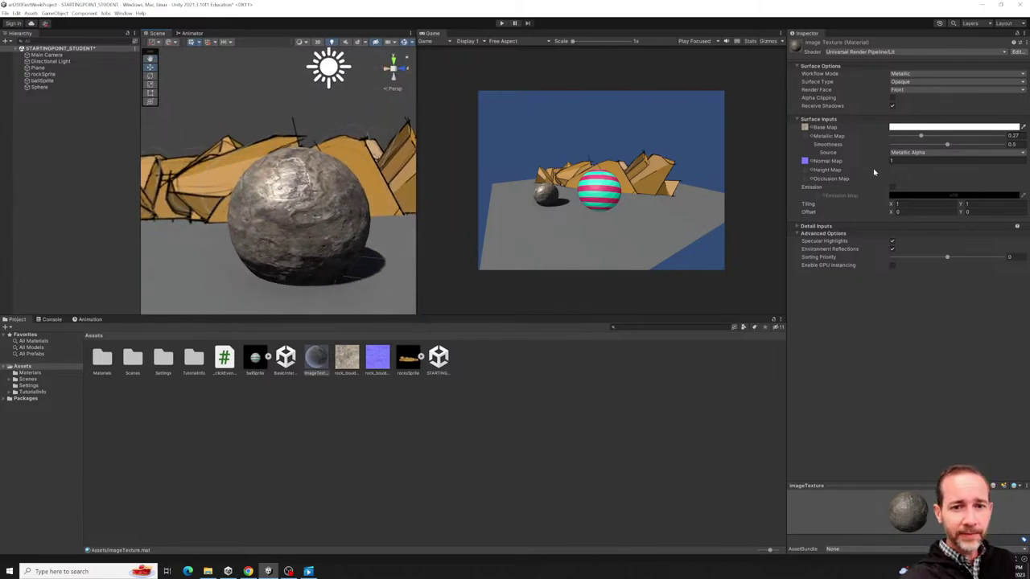
left_click(893, 161)
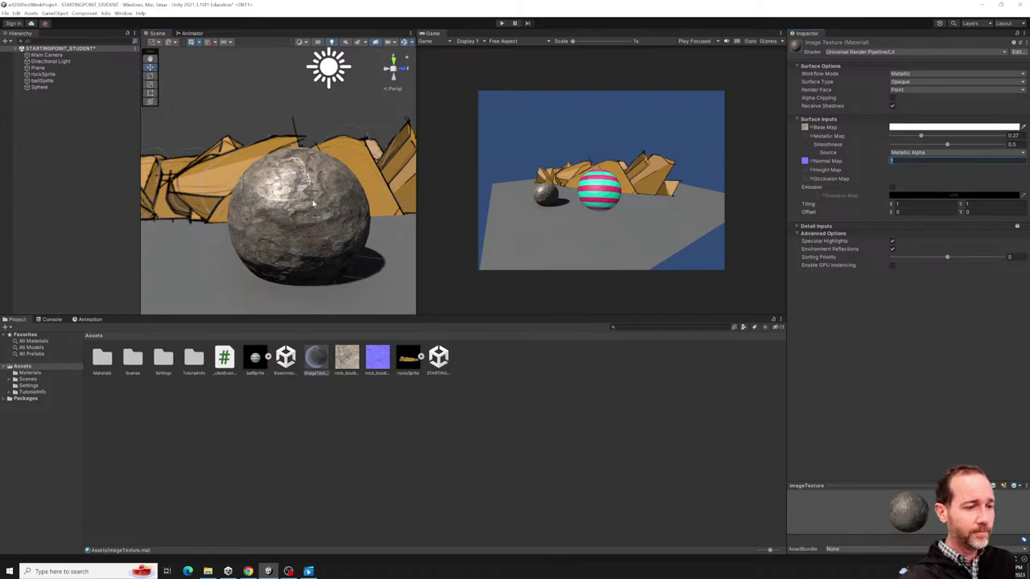
left_click_drag(417, 201, 541, 203)
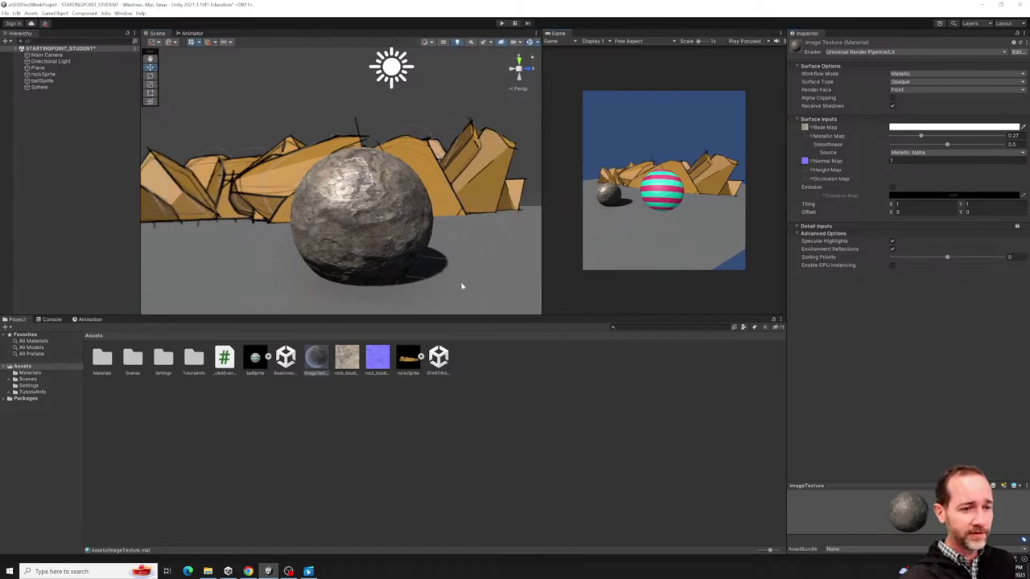
left_click_drag(439, 315, 455, 418)
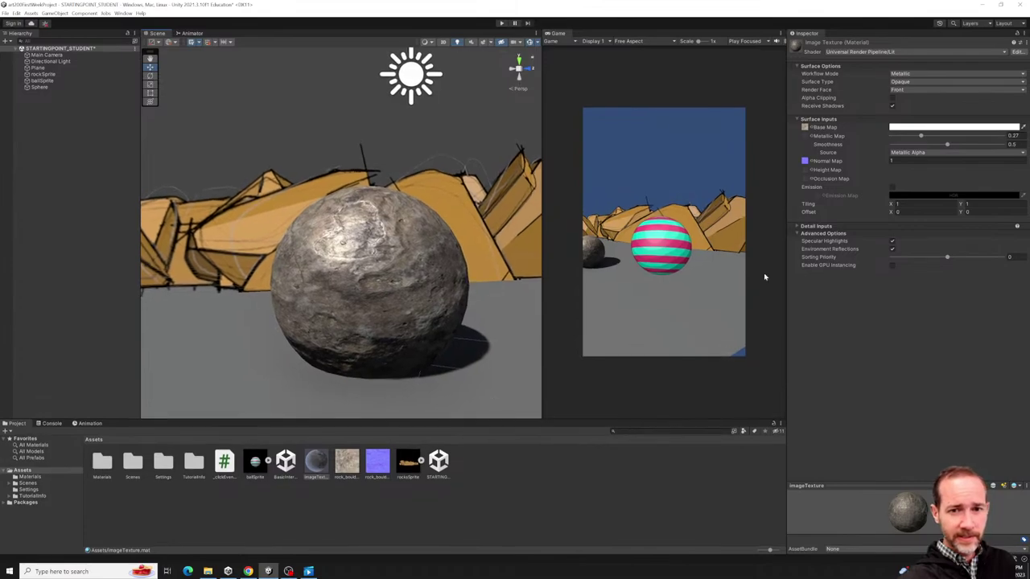
type("0")
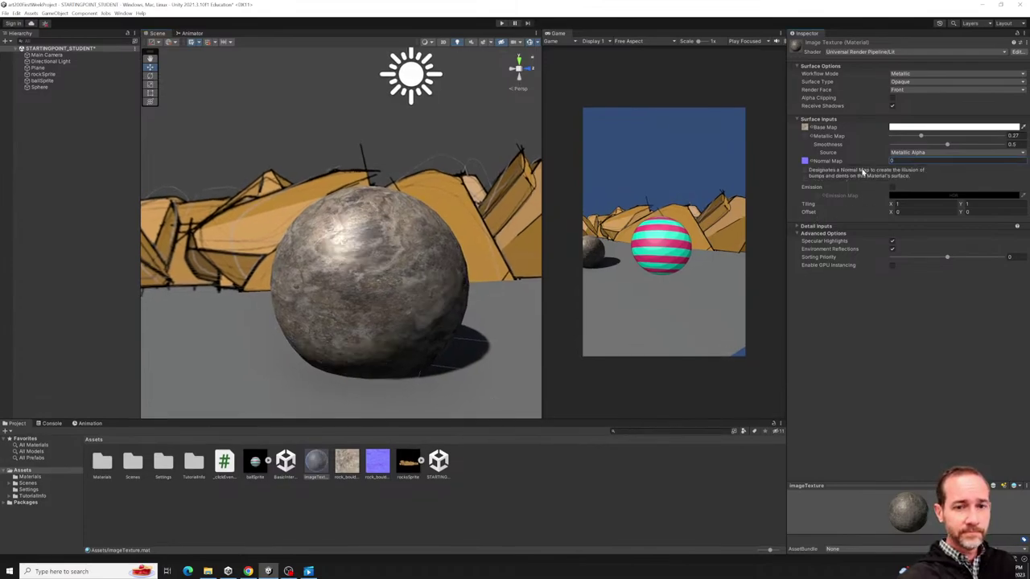
type("1")
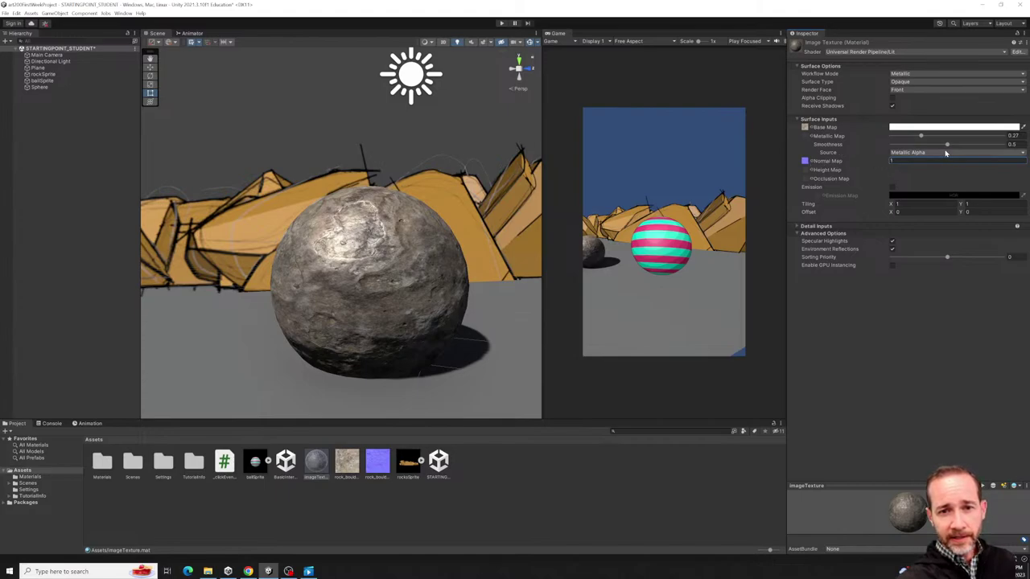
Examine the Normal Map's strength value and its available textures without choosing a different one.
left_click(889, 160)
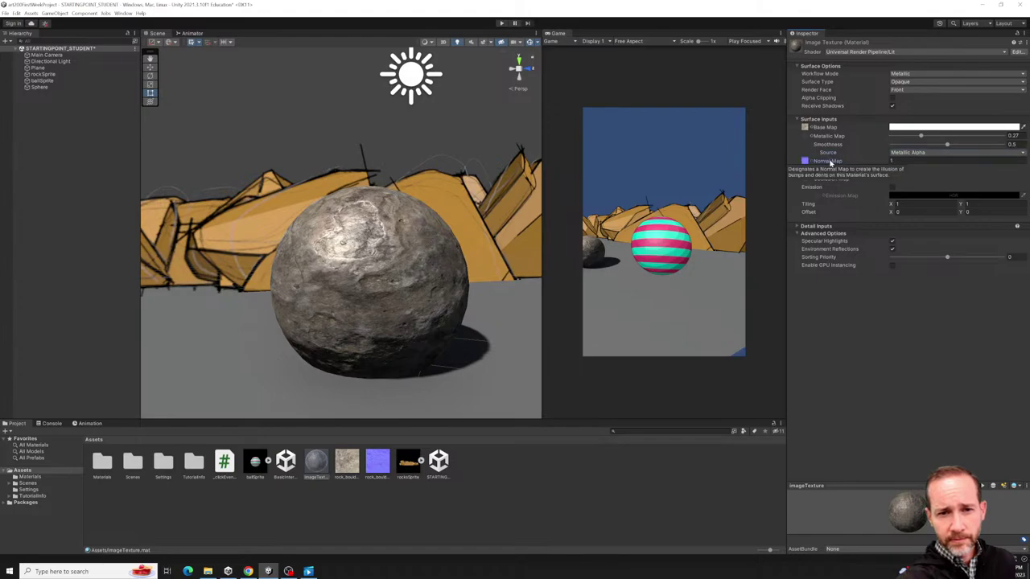
left_click(891, 160)
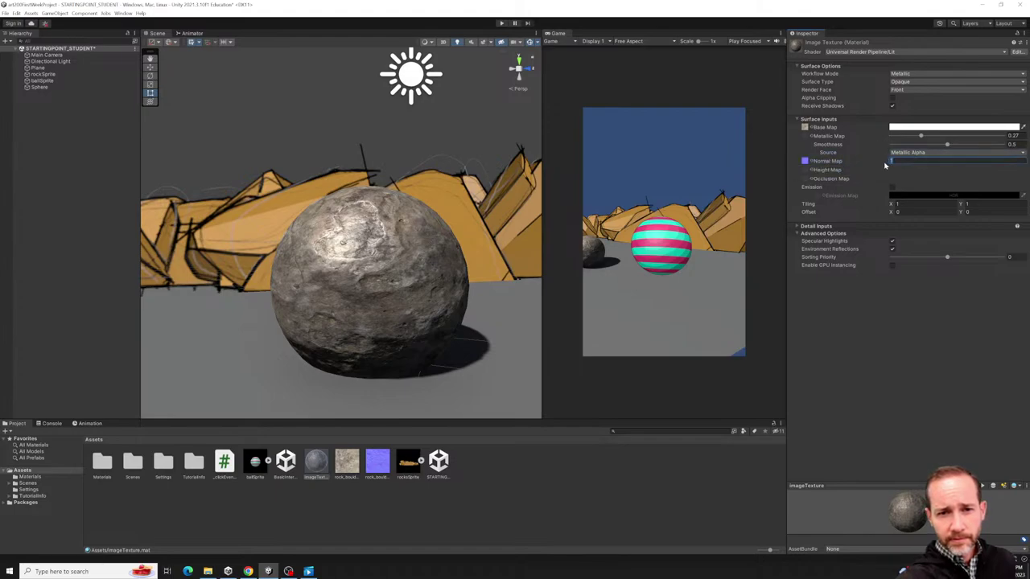
left_click_drag(891, 162, 979, 158)
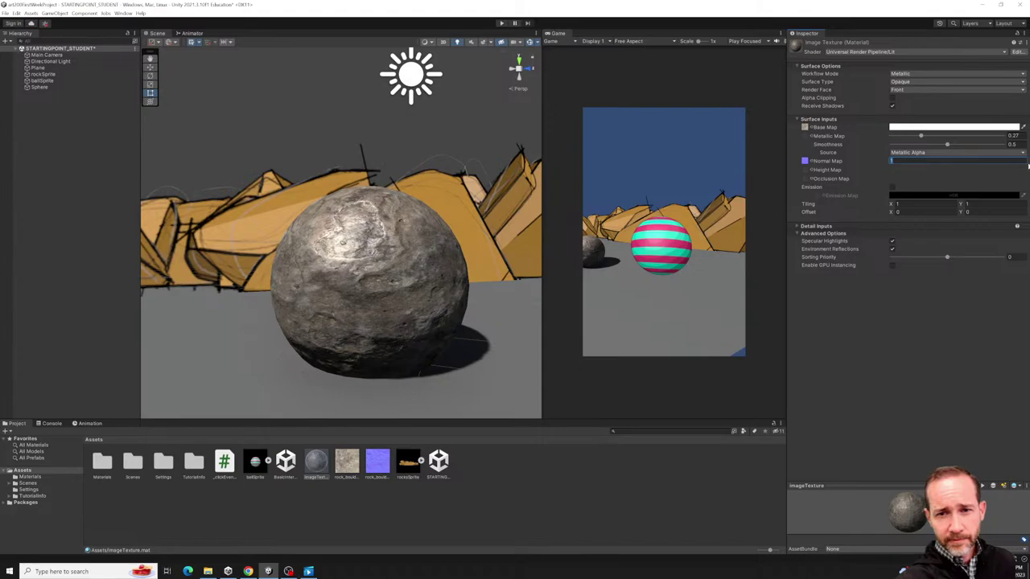
left_click(851, 165)
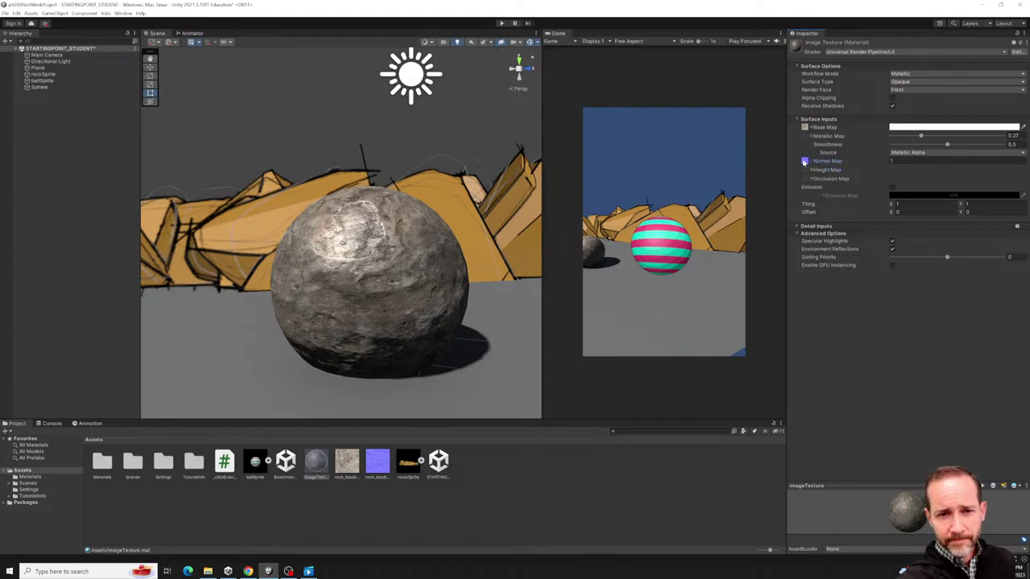
left_click(816, 161)
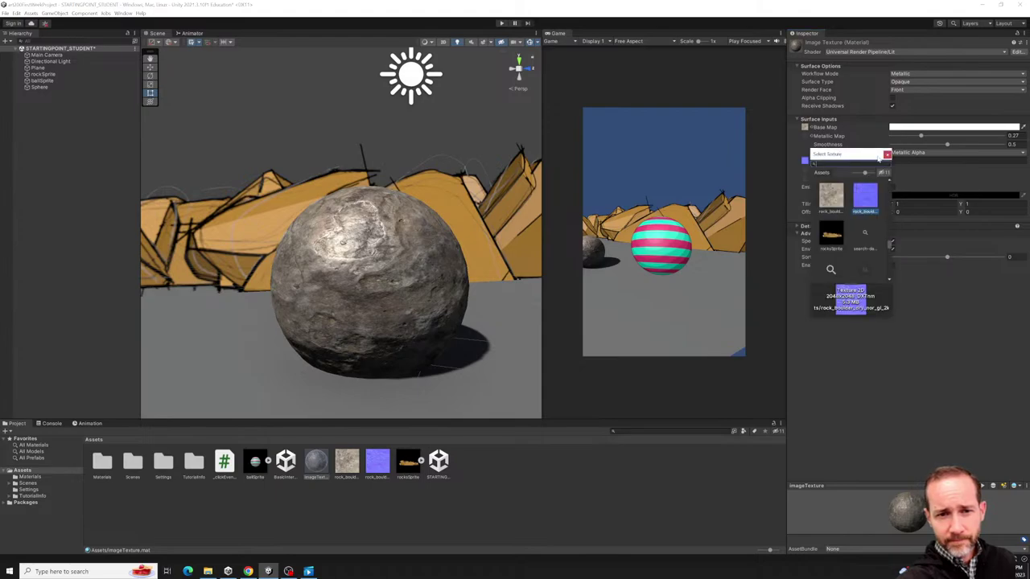
left_click(886, 154)
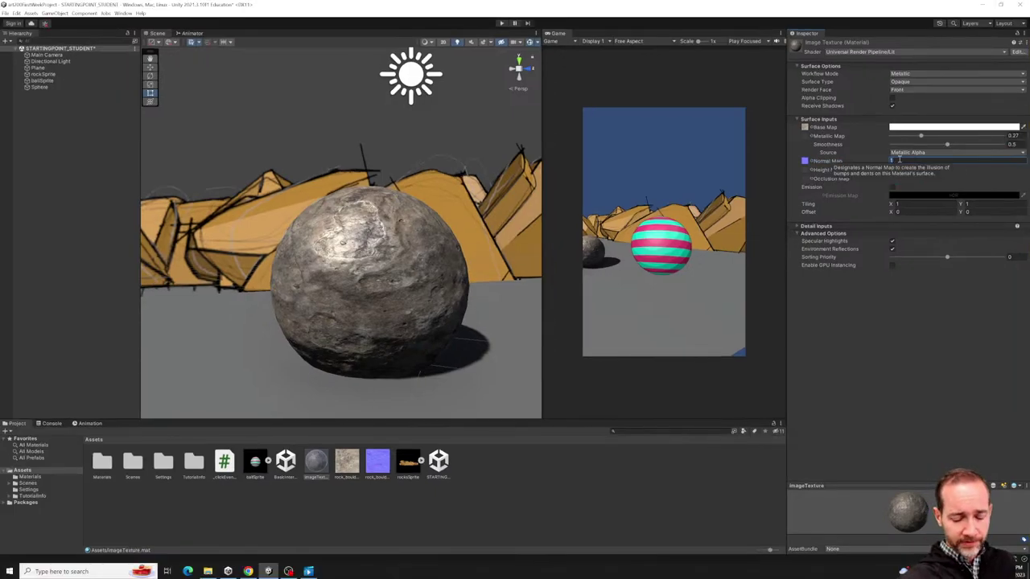
Compare lower Normal Map strengths such as 0, 1 and 2 on the rock sphere, and raise the value to 10.
double_click(892, 160)
type("0")
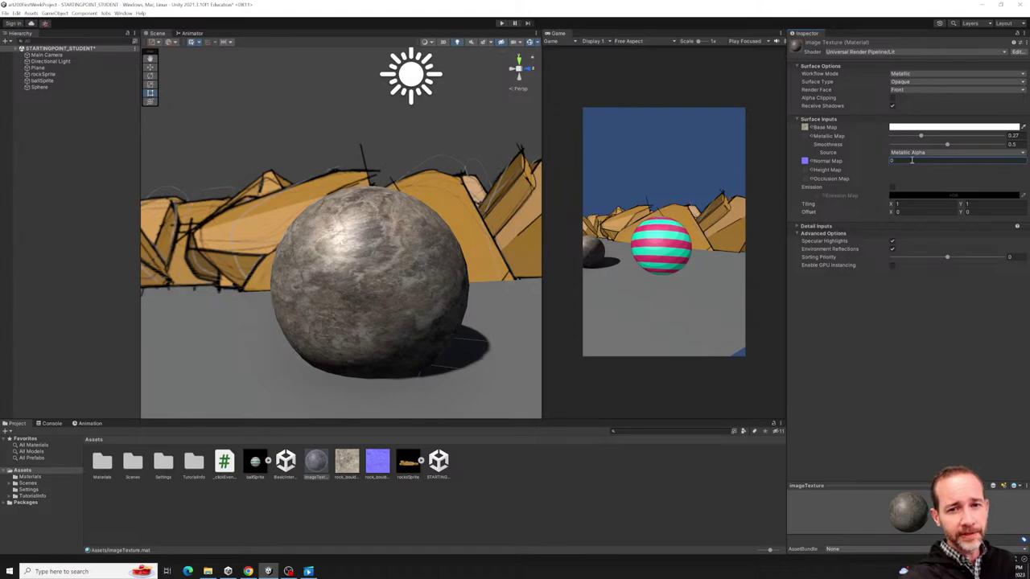
mouse_move(832, 154)
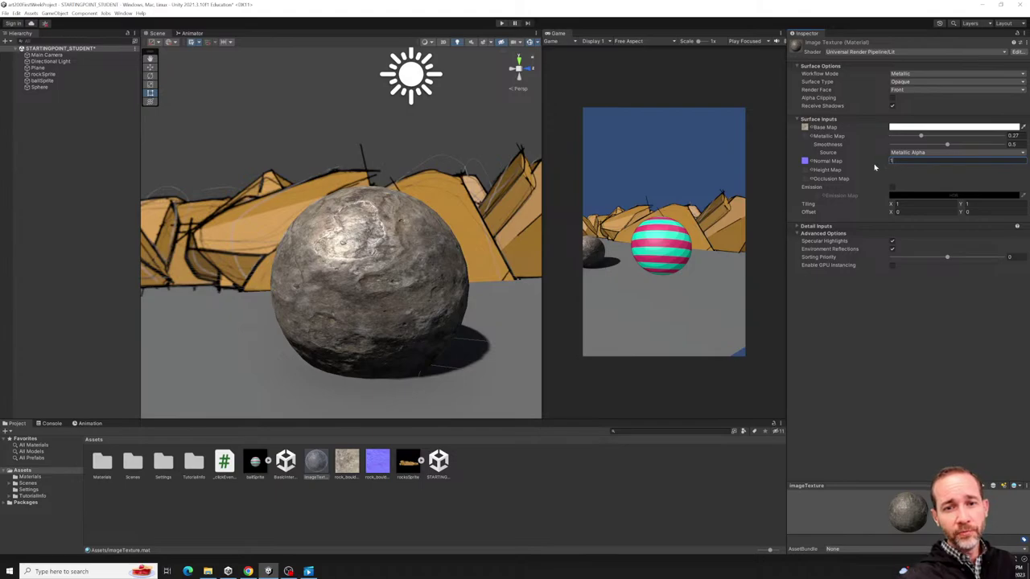
type("2")
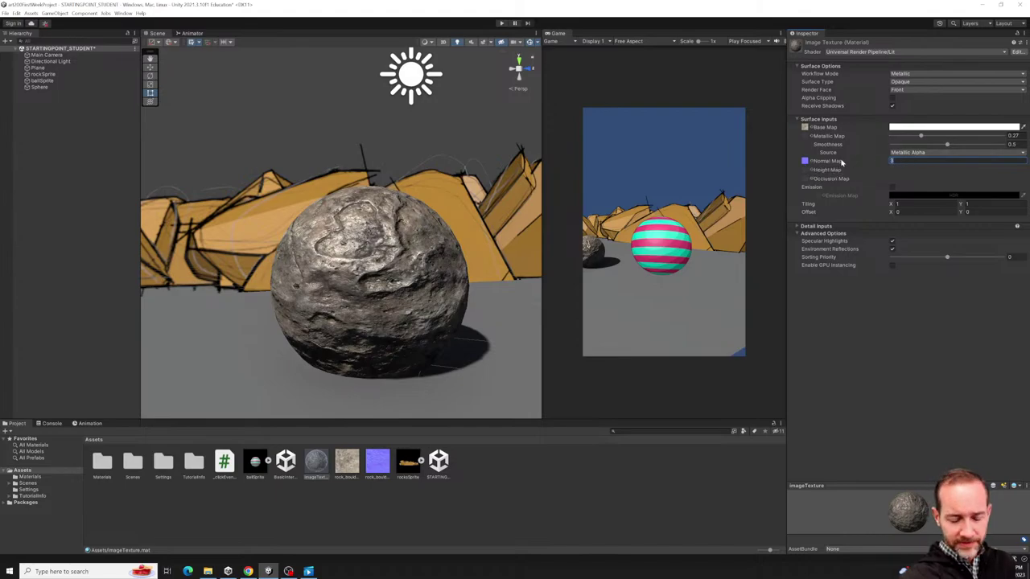
type("0")
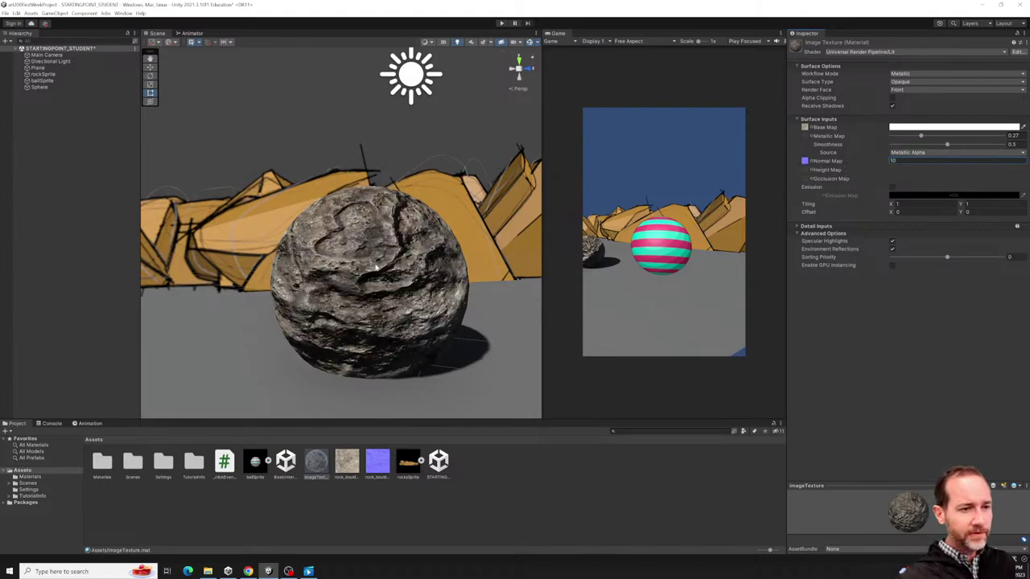
Examine the rock sphere's surface relief and its smooth outer silhouette with the Normal Map strength at 10.
left_click_drag(372, 310, 352, 305, "alt")
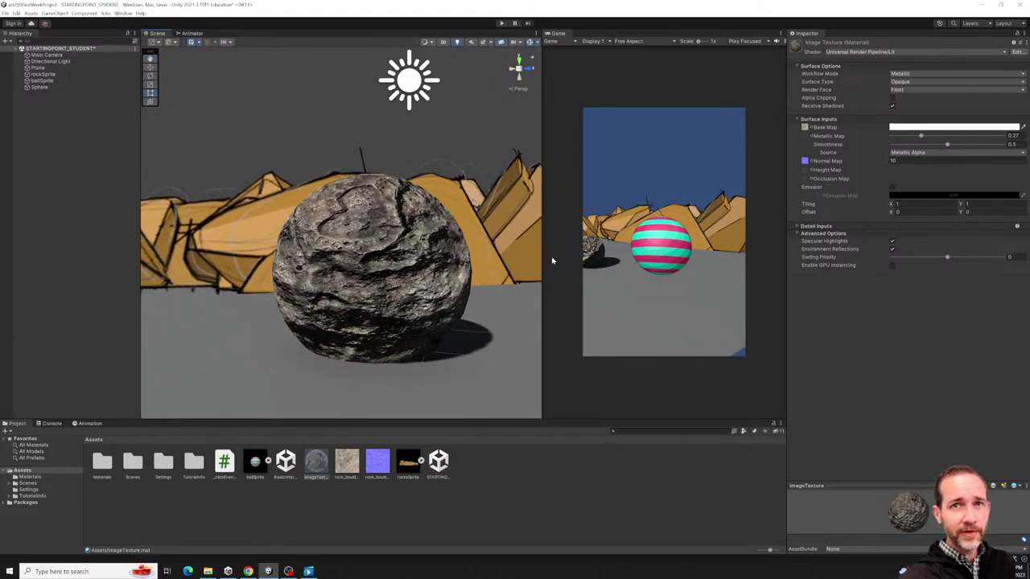
mouse_move(402, 274)
left_mouse_down("alt")
mouse_move(390, 256)
mouse_move(395, 269)
left_mouse_up("alt")
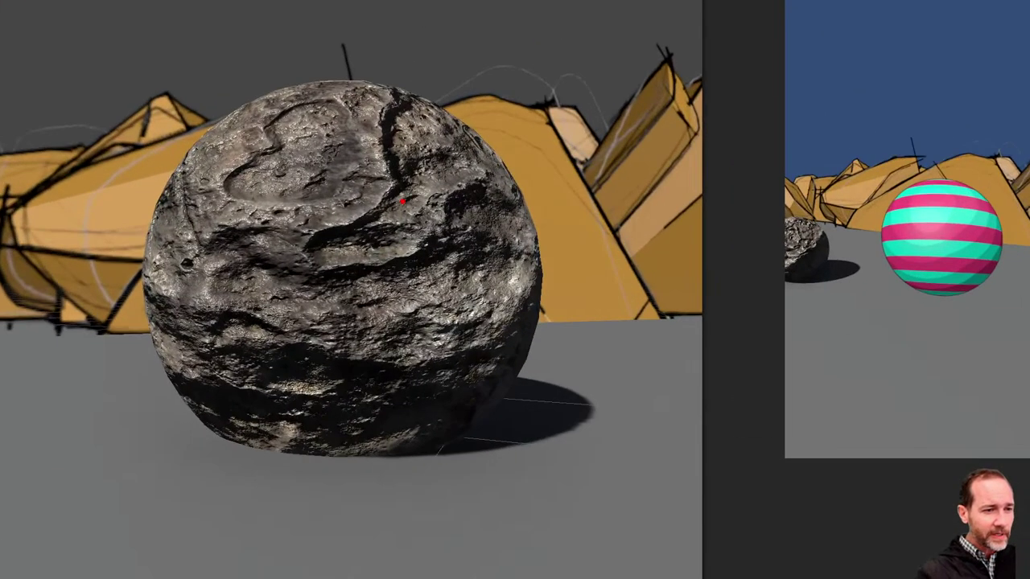
mouse_move(391, 213)
left_mouse_down()
mouse_move(340, 204)
mouse_move(396, 313)
left_mouse_up()
mouse_move(411, 372)
left_mouse_down()
mouse_move(454, 236)
mouse_move(415, 181)
left_mouse_up()
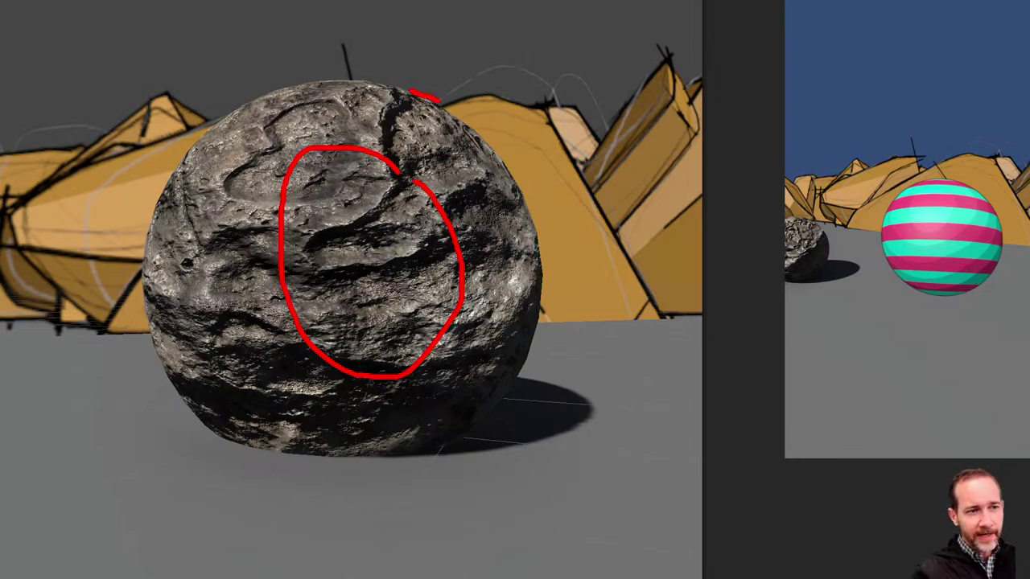
left_click_drag(448, 106, 499, 158)
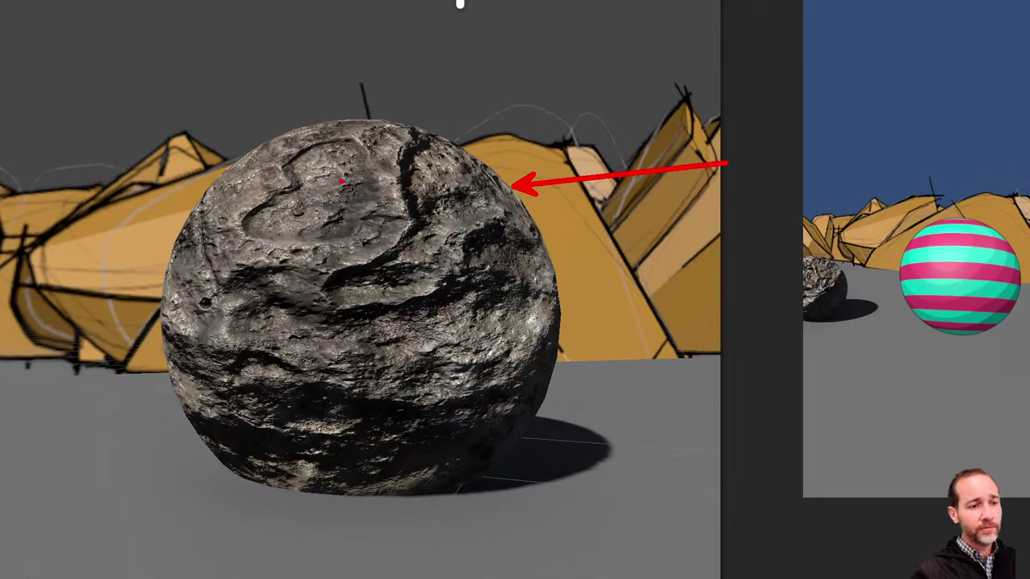
mouse_move(341, 182)
left_mouse_down()
mouse_move(276, 386)
mouse_move(499, 281)
mouse_move(306, 197)
mouse_move(338, 511)
mouse_move(395, 267)
left_mouse_up()
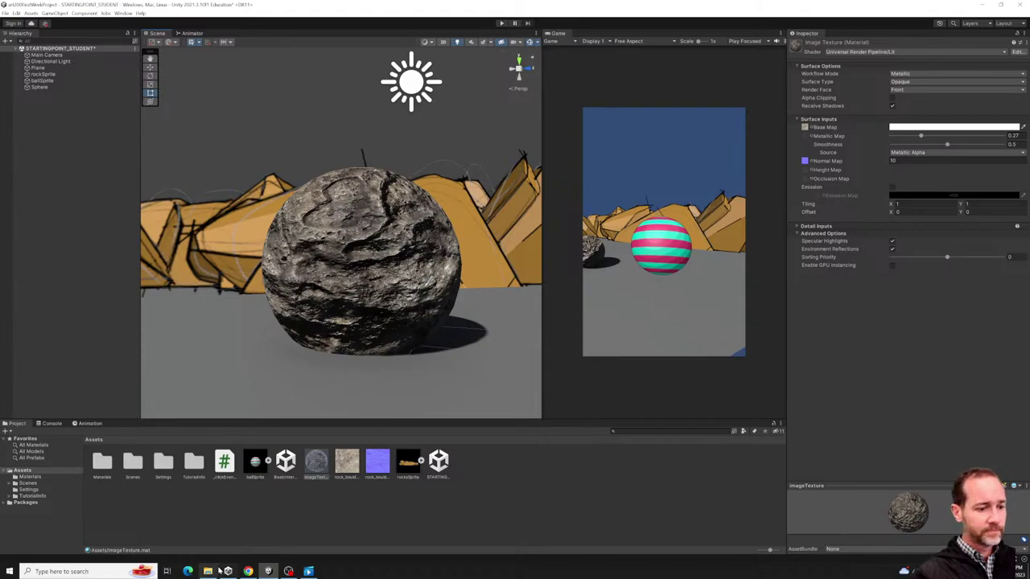
Set the imageTexture material's Normal Map strength to 2 and rename the material to rock.
left_click(903, 159)
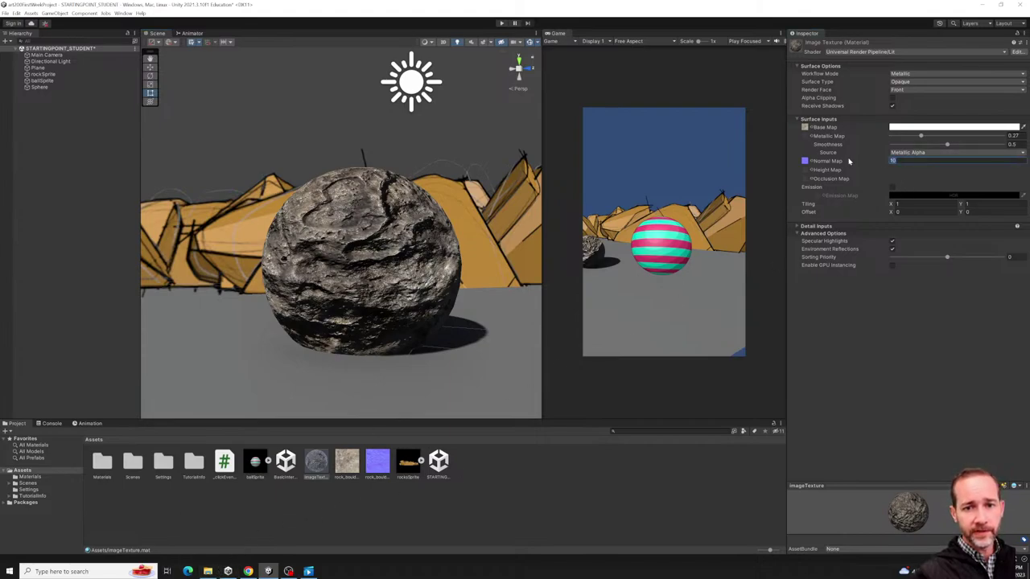
type("2")
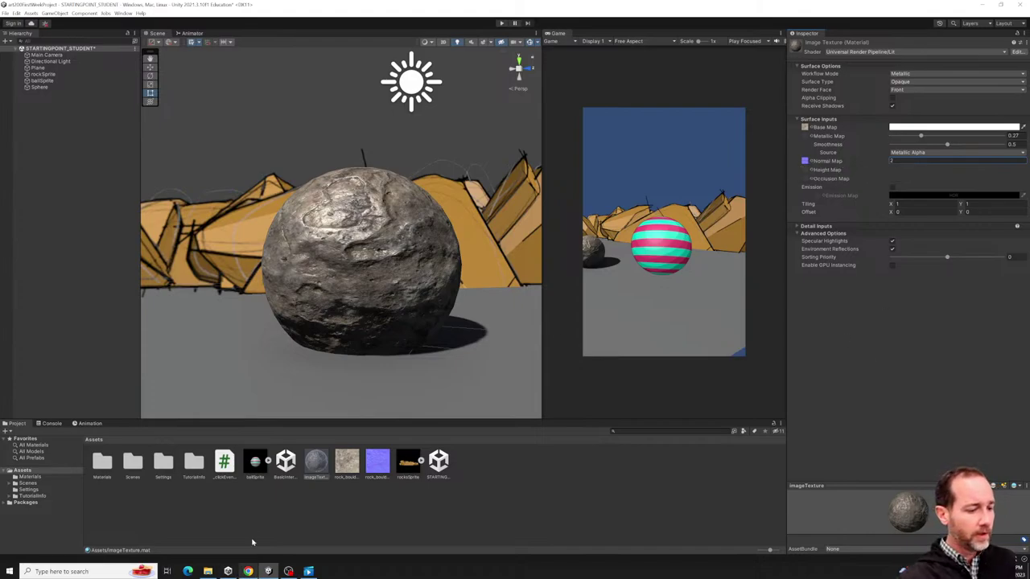
left_click(326, 513)
left_click(343, 474)
left_click(345, 492)
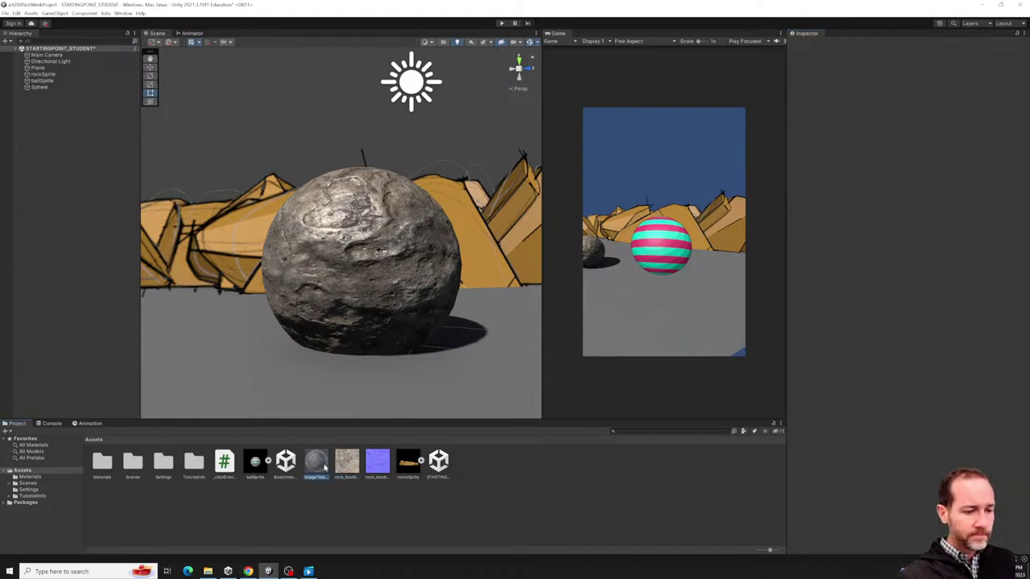
left_click(320, 476)
left_click(325, 485)
left_click(323, 478)
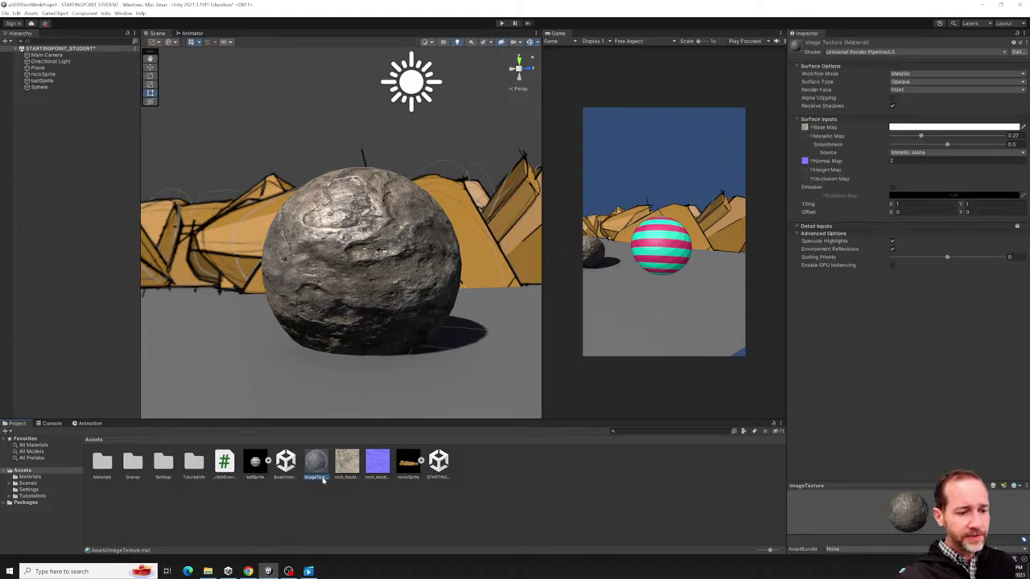
left_click(321, 478)
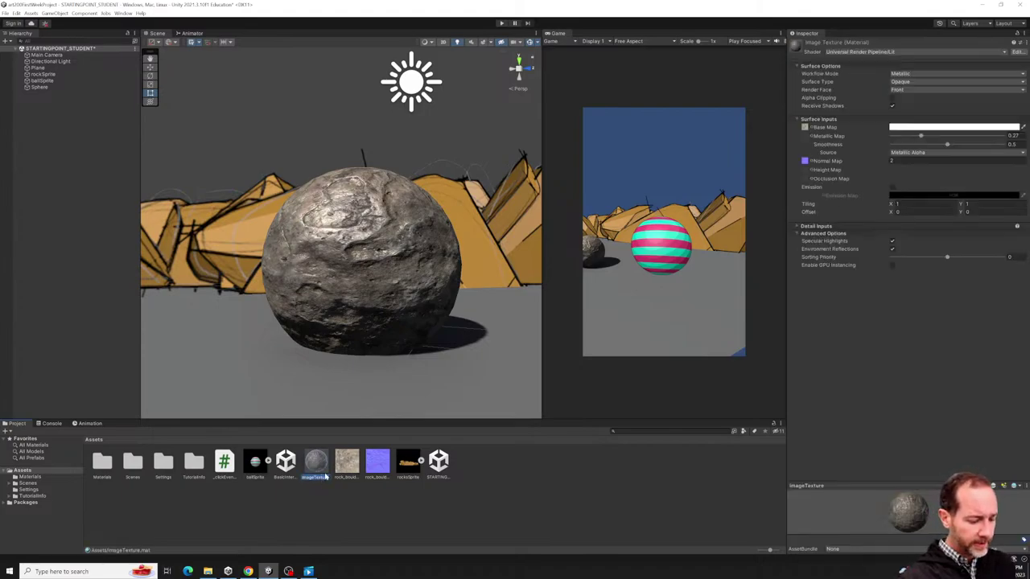
type("rock")
key("Return")
left_click(324, 509)
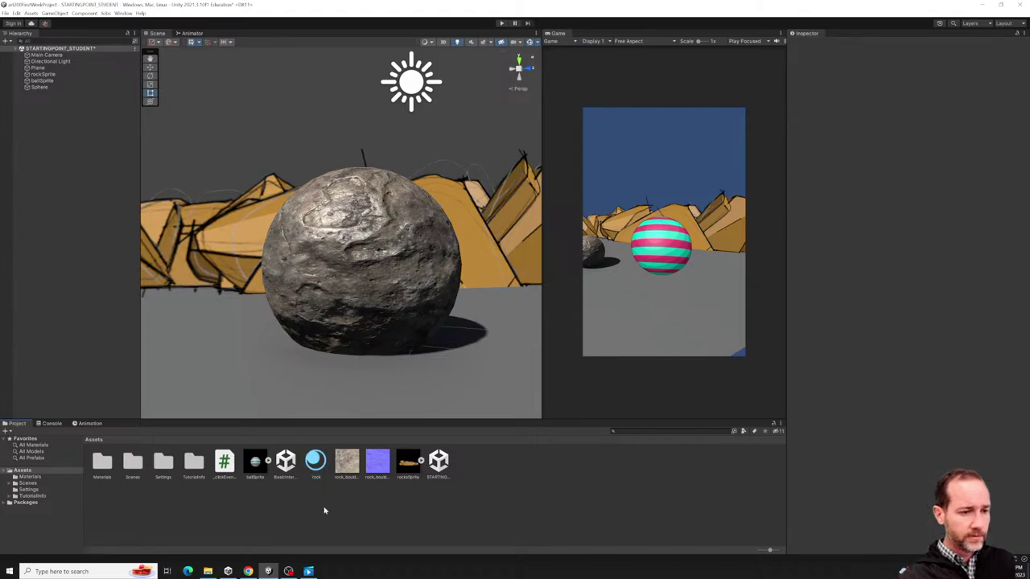
Apply the rock material to the sphere and to the ground plane.
left_click_drag(315, 460, 294, 308)
left_click(293, 308)
scroll(378, 265, "down", 3)
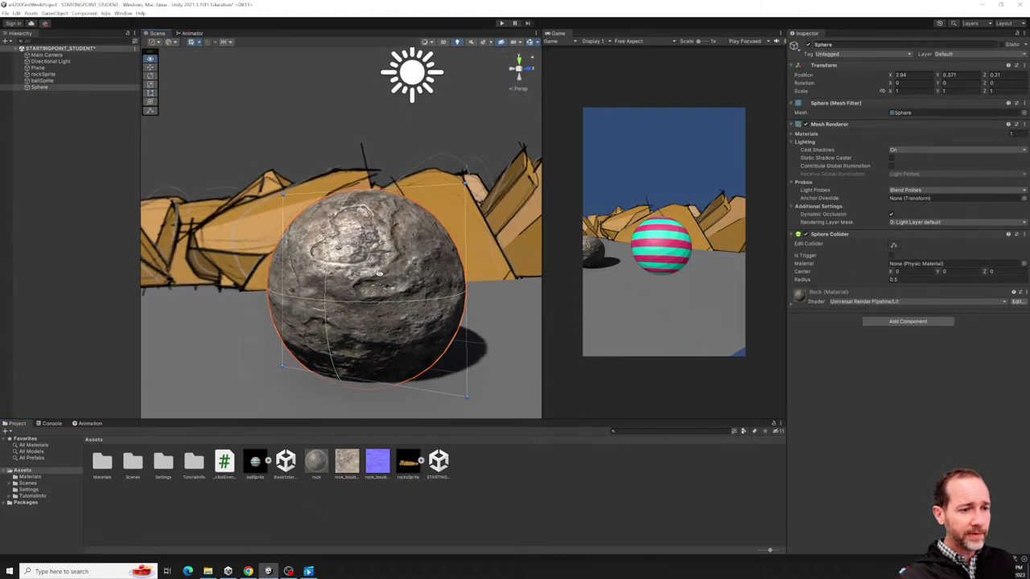
scroll(384, 284, "down", 3)
right_click_drag(383, 285, 377, 366)
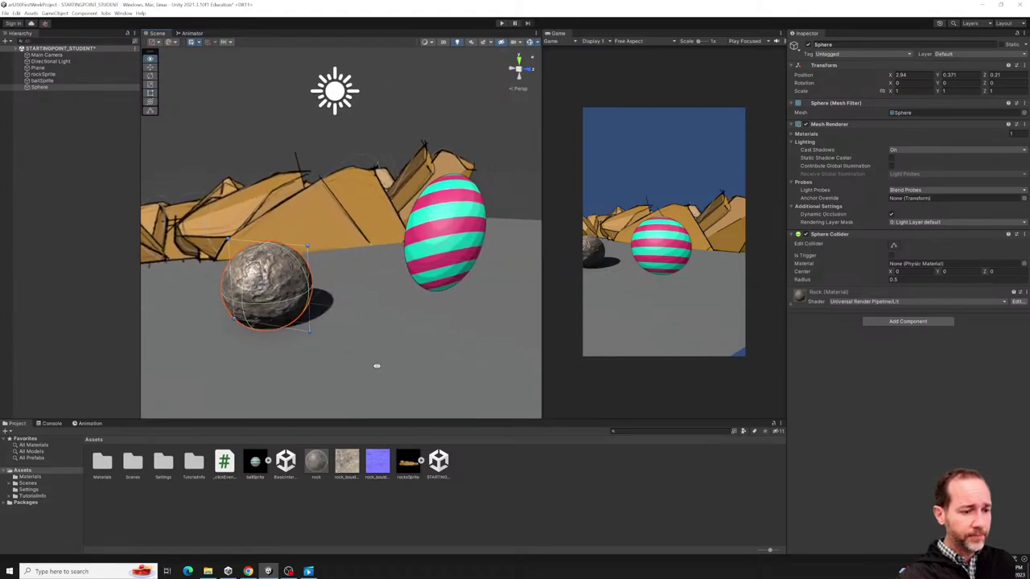
left_click(377, 506)
left_click_drag(316, 460, 381, 359)
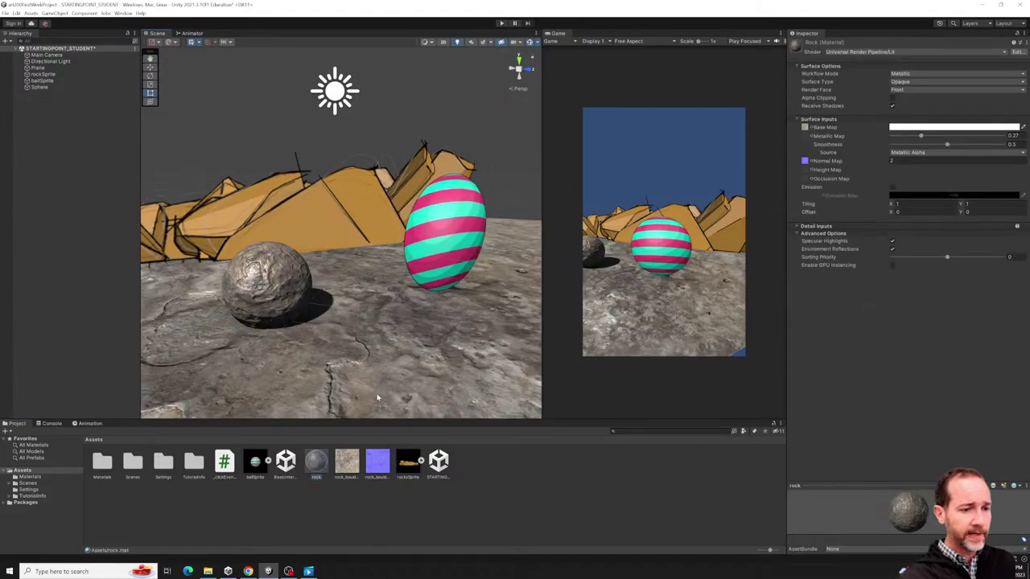
Set the rock material's tiling to 2 in both X and Y.
right_click_drag(382, 359, 300, 338)
scroll(337, 364, "down", 3)
scroll(292, 334, "up", 4)
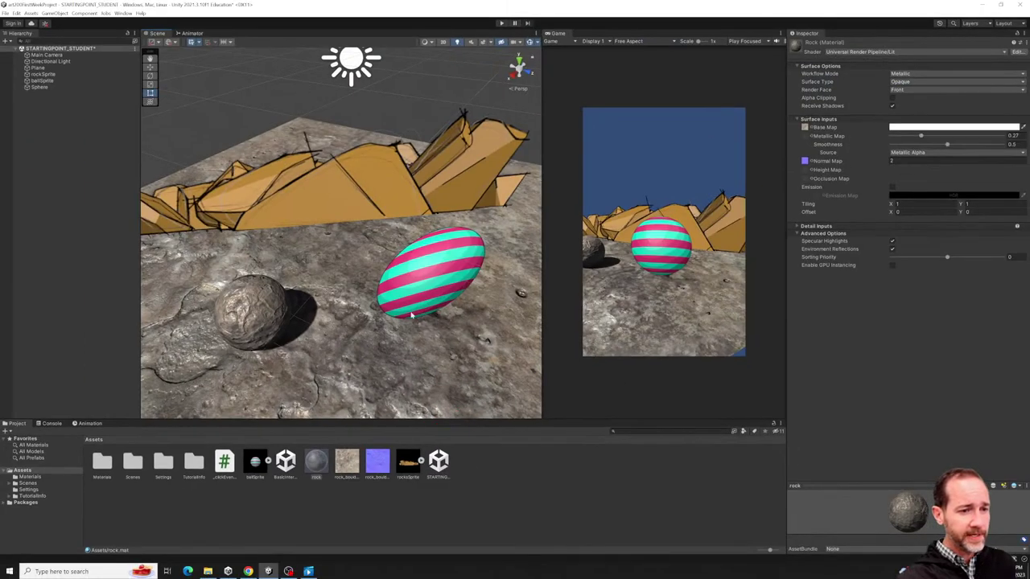
mouse_move(363, 290)
right_mouse_down()
mouse_move(338, 291)
mouse_move(403, 292)
mouse_move(605, 203)
right_mouse_up()
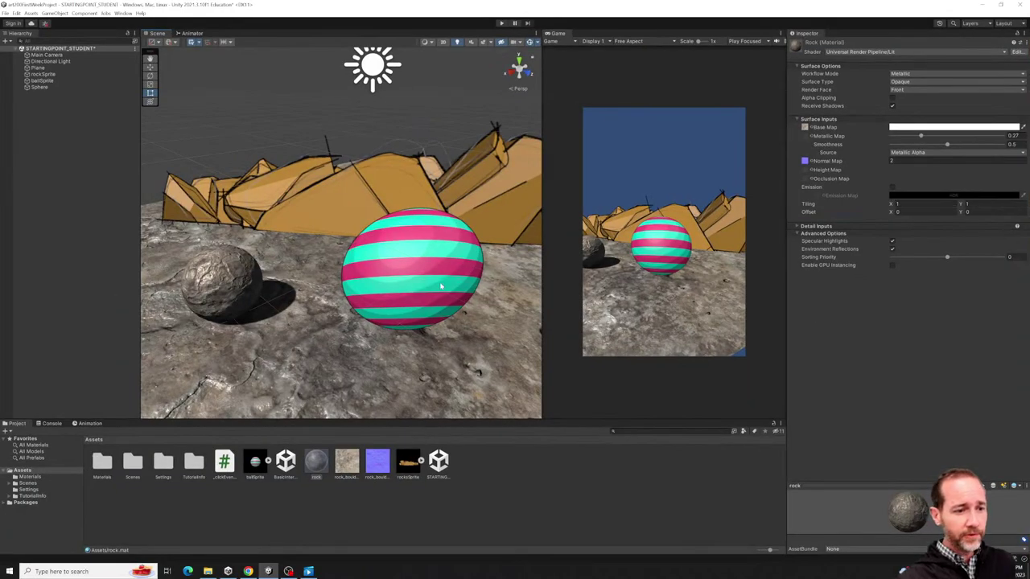
left_click_drag(441, 286, 330, 251, "alt")
left_click(901, 204)
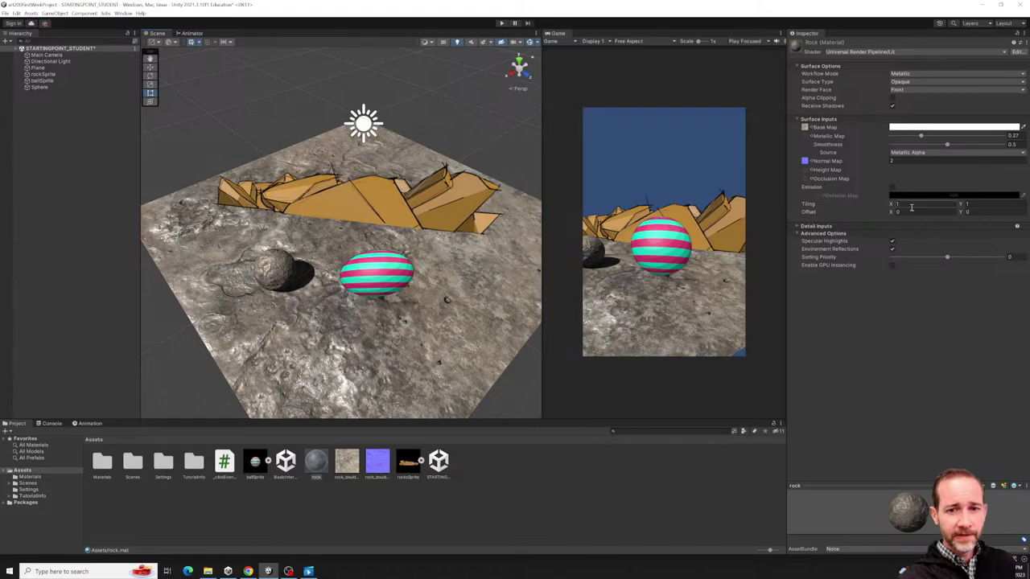
type("2")
key("Tab")
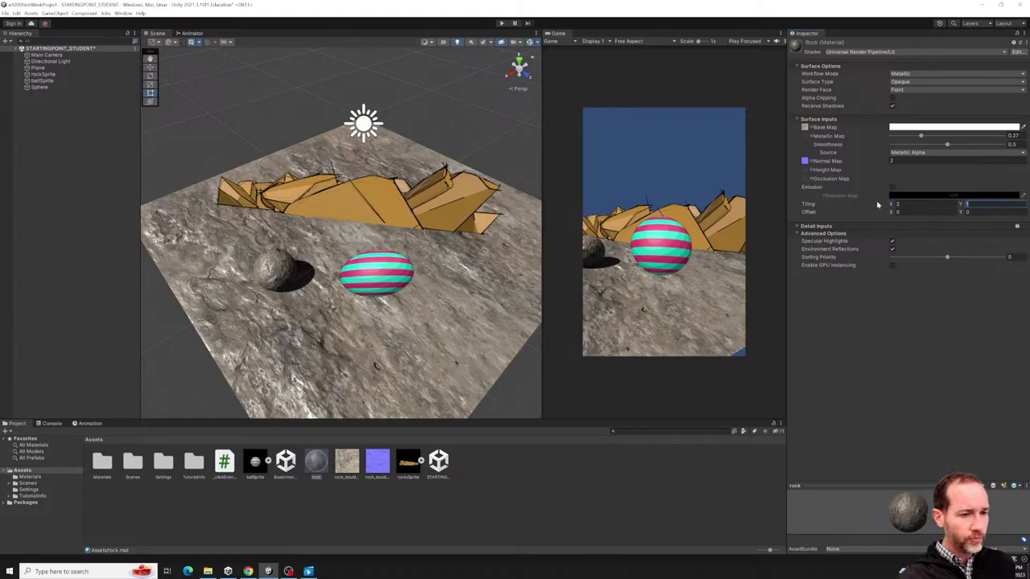
type("2")
Increase the rock material's tiling to 8 in both X and Y.
mouse_move(402, 265)
left_mouse_down("alt")
mouse_move(386, 302)
mouse_move(378, 245)
mouse_move(382, 282)
mouse_move(386, 265)
left_mouse_up("alt")
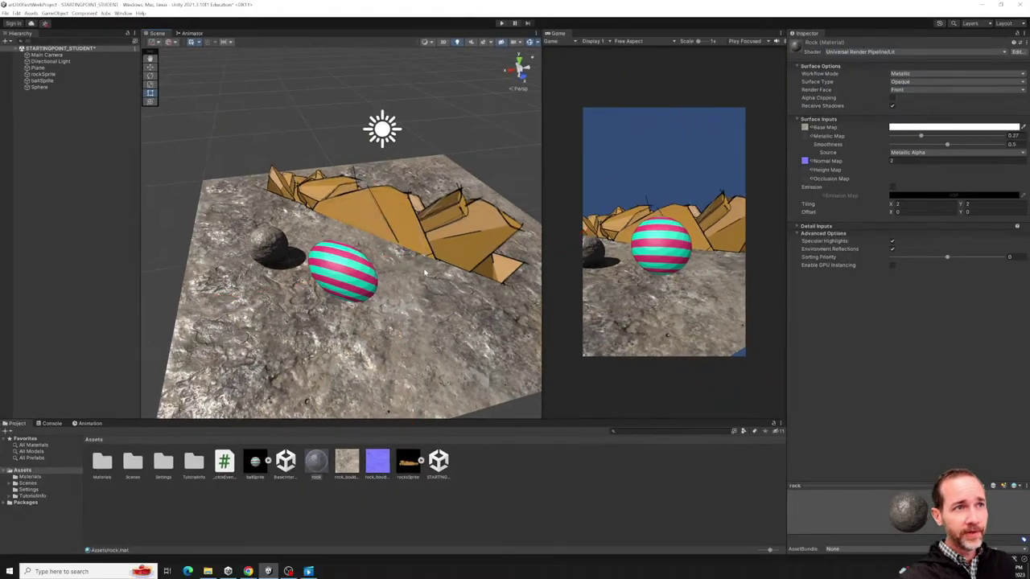
left_click_drag(461, 288, 431, 314, "alt")
left_click(894, 205)
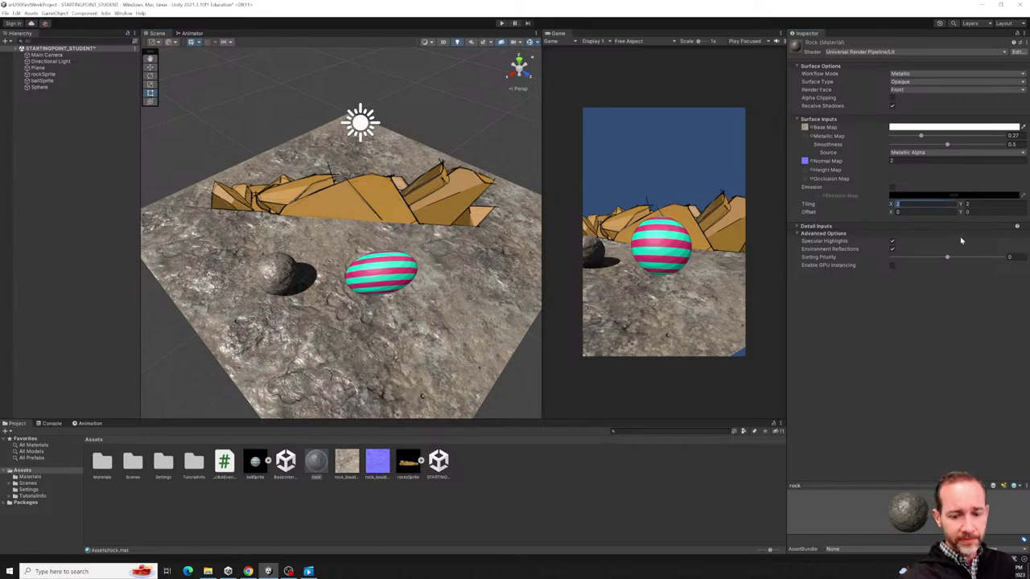
type("8")
key("Tab")
type("8")
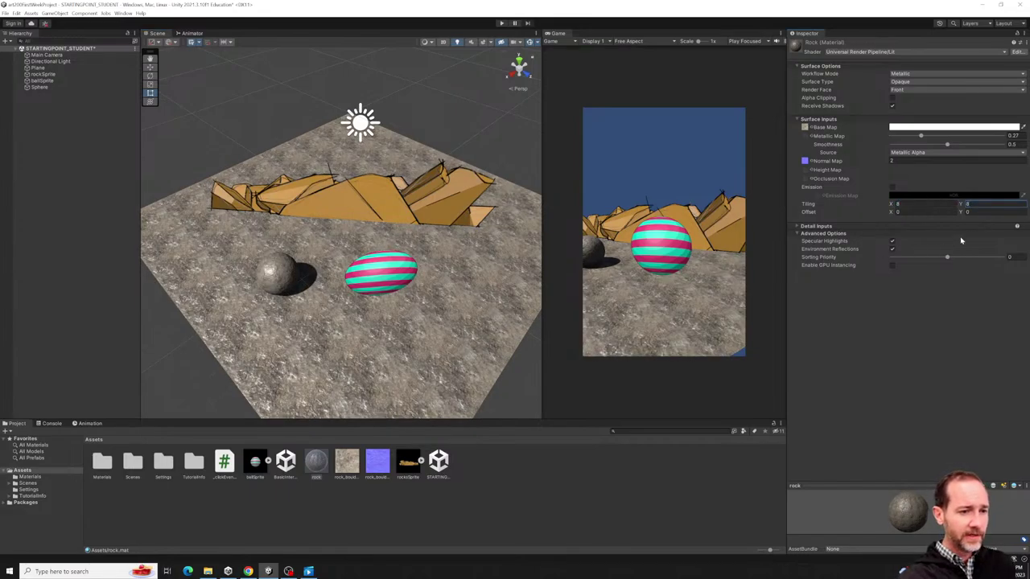
Inspect the tiled ground up close and from above, and reset the rock material's tiling to 1 in both X and Y.
scroll(367, 378, "up", 6)
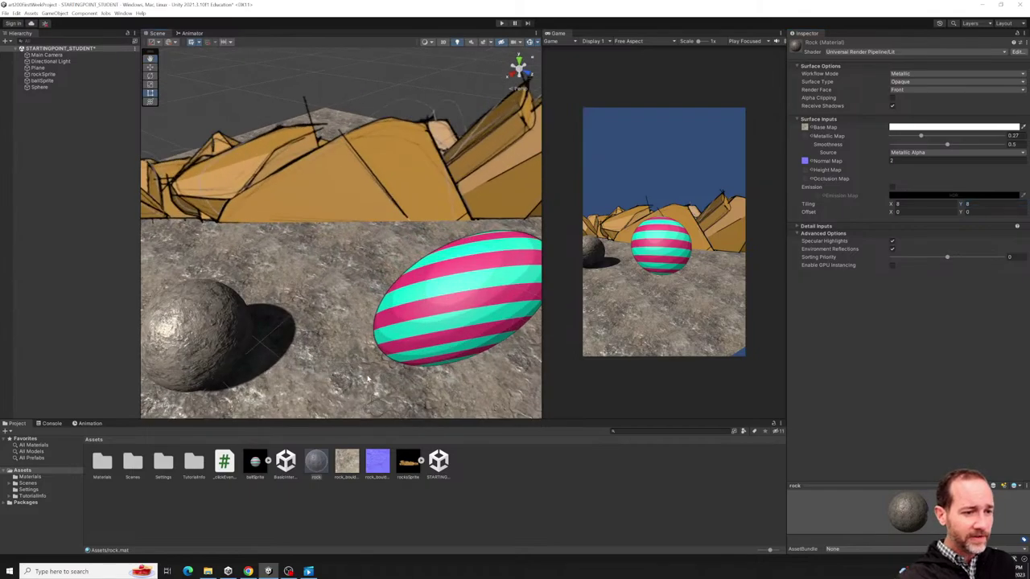
scroll(367, 378, "up", 6)
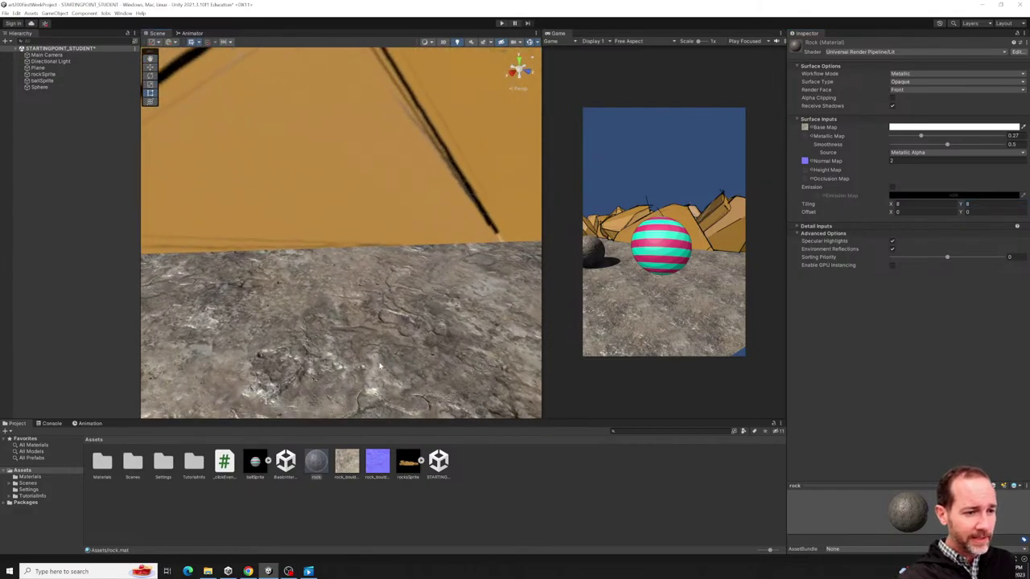
middle_click_drag(379, 366, 370, 220)
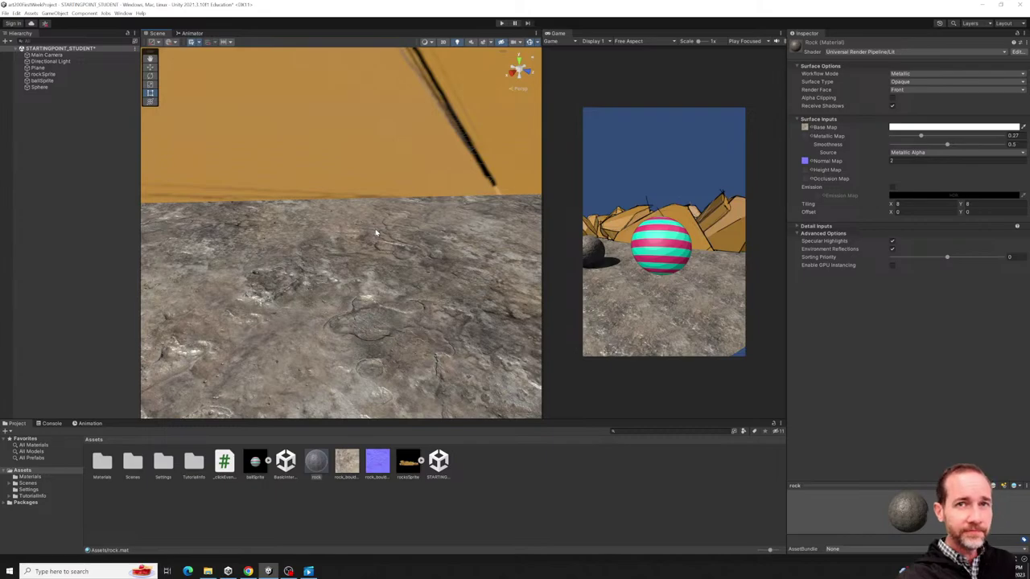
scroll(375, 233, "down", 8)
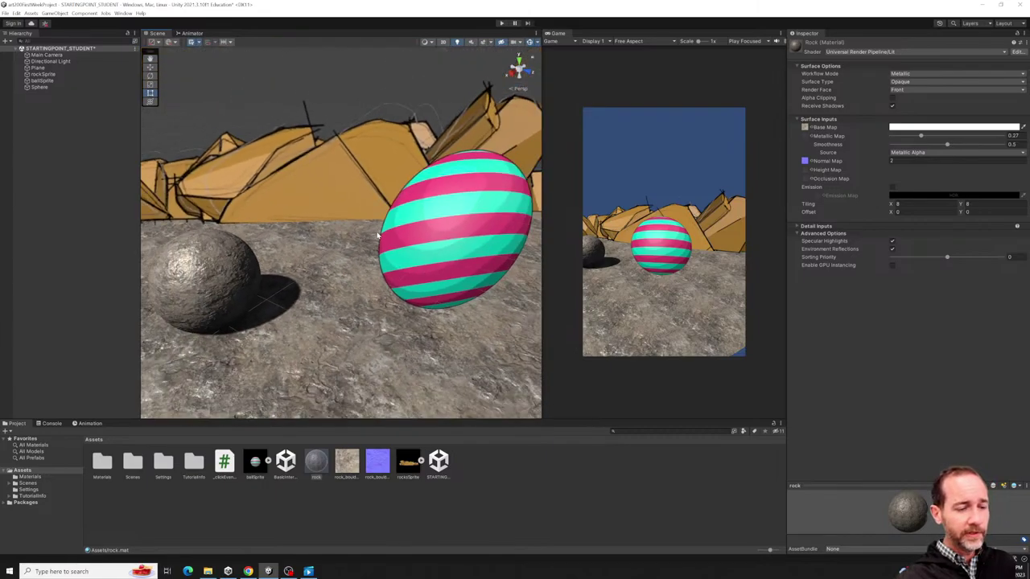
scroll(377, 235, "down", 5)
left_click_drag(377, 234, 368, 344, "alt")
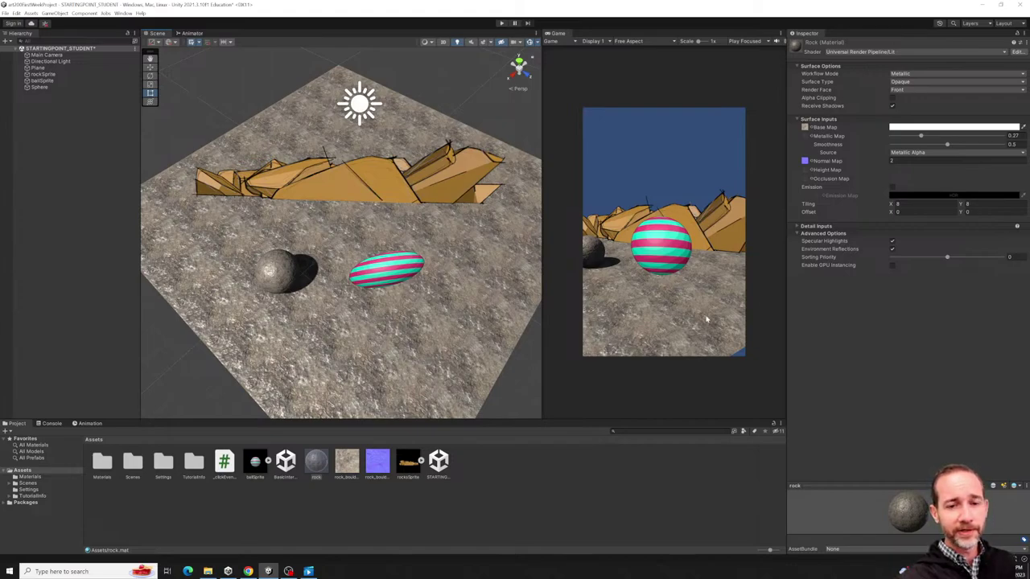
left_click(915, 204)
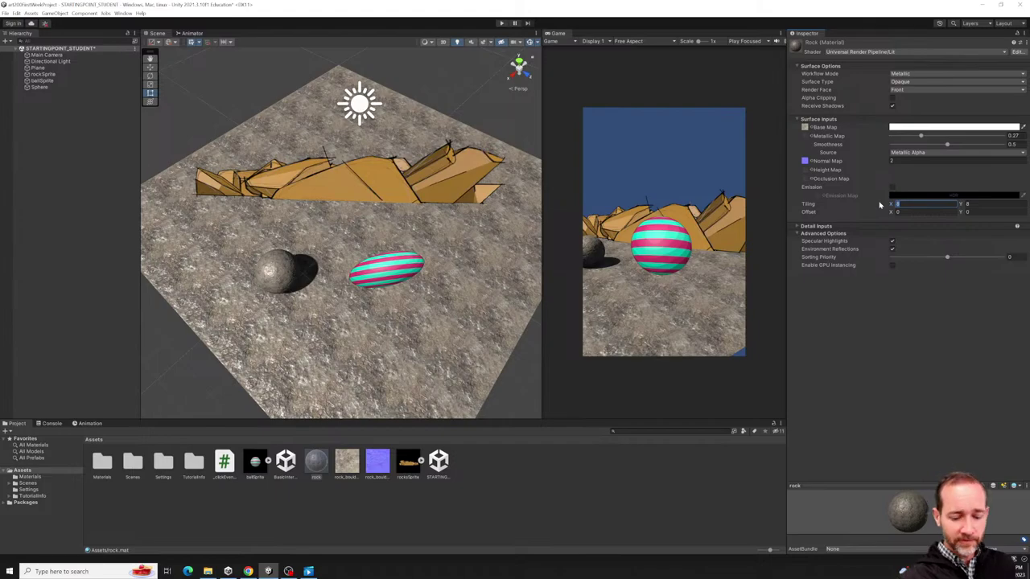
type("1")
key("Tab")
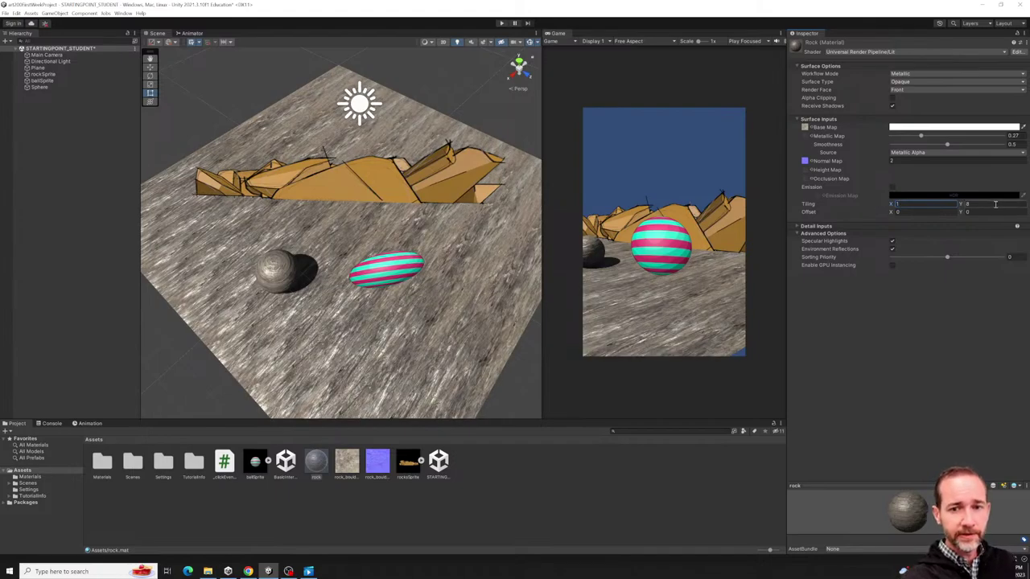
type("1")
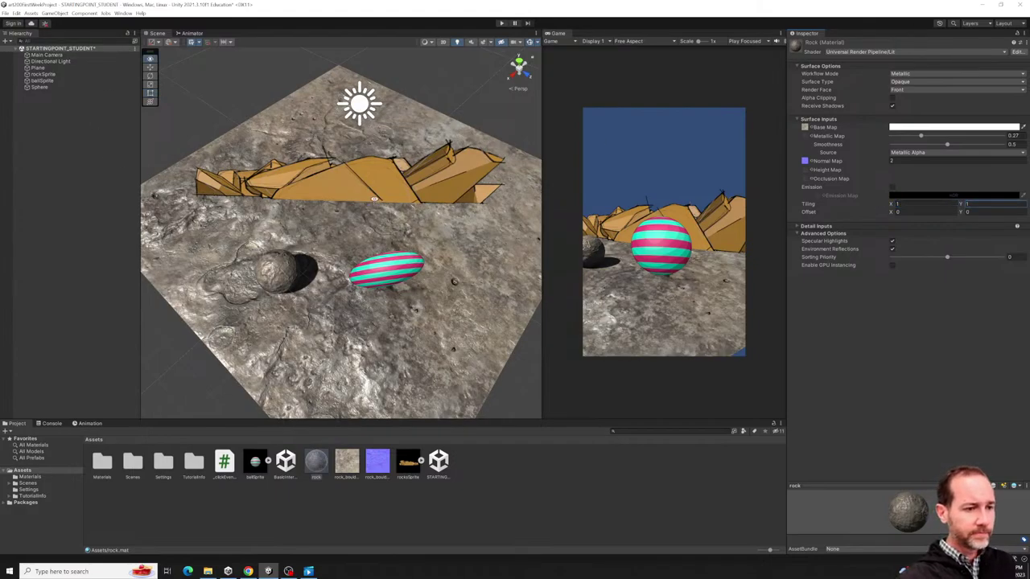
left_click_drag(345, 257, 339, 185, "alt")
left_click_drag(225, 297, 219, 378, "alt")
Switch to File Explorer, show the Data (D:) Downloads folder as a details list, and open the art 200 questions week 1 folder.
left_click(207, 571)
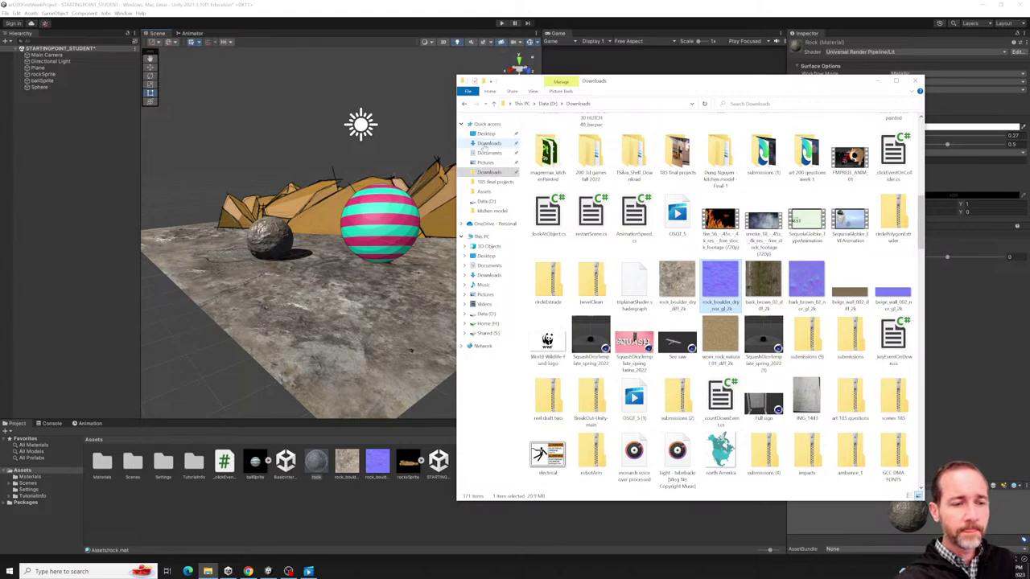
left_click(486, 143)
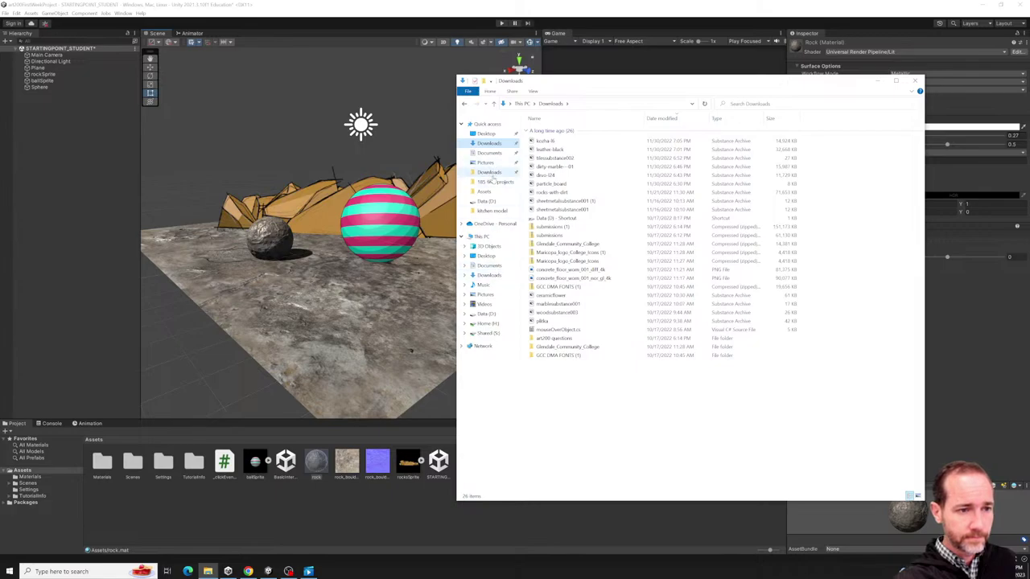
left_click(495, 173)
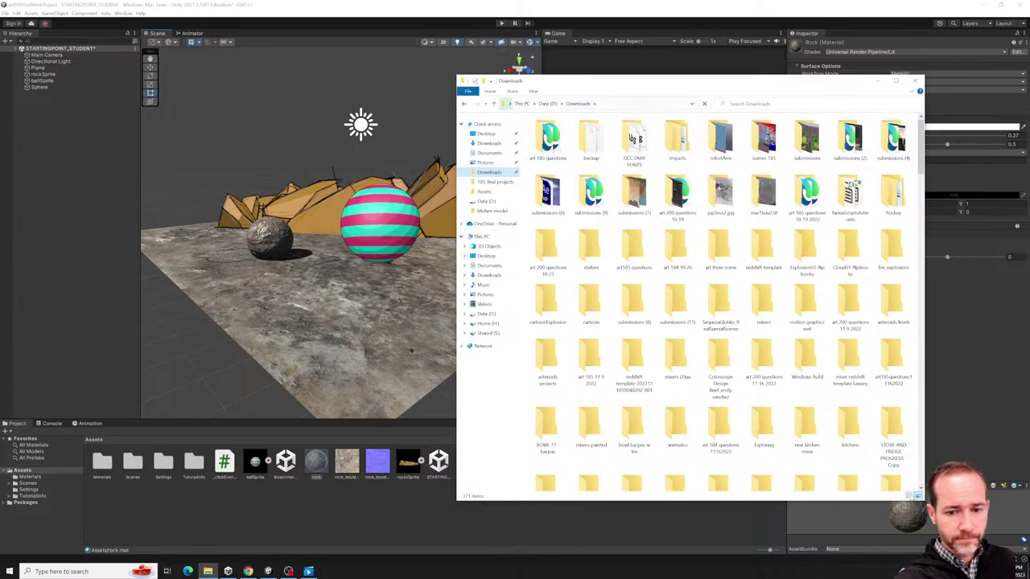
left_click(908, 496)
scroll(648, 434, "down", 14)
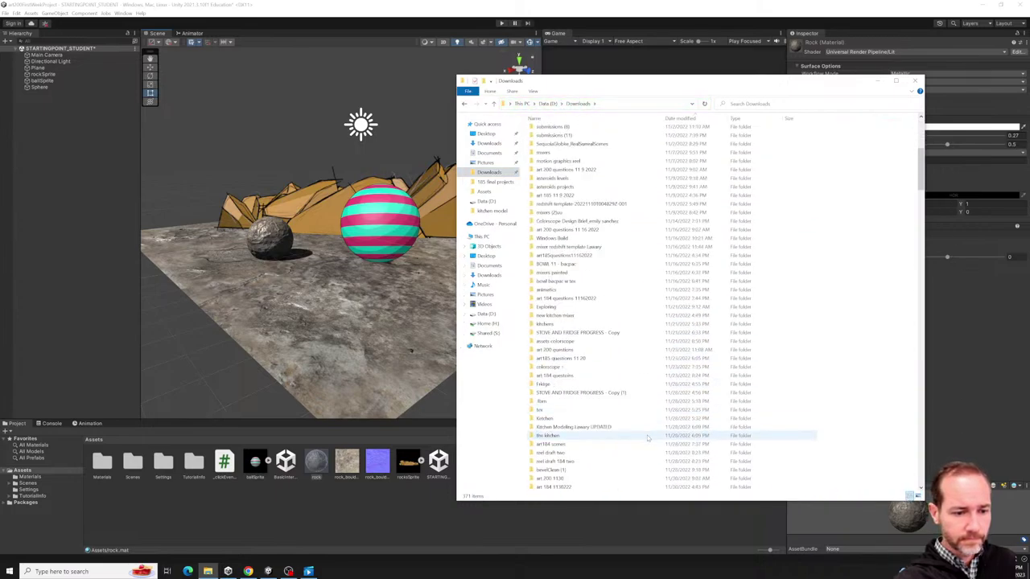
scroll(642, 442, "down", 7)
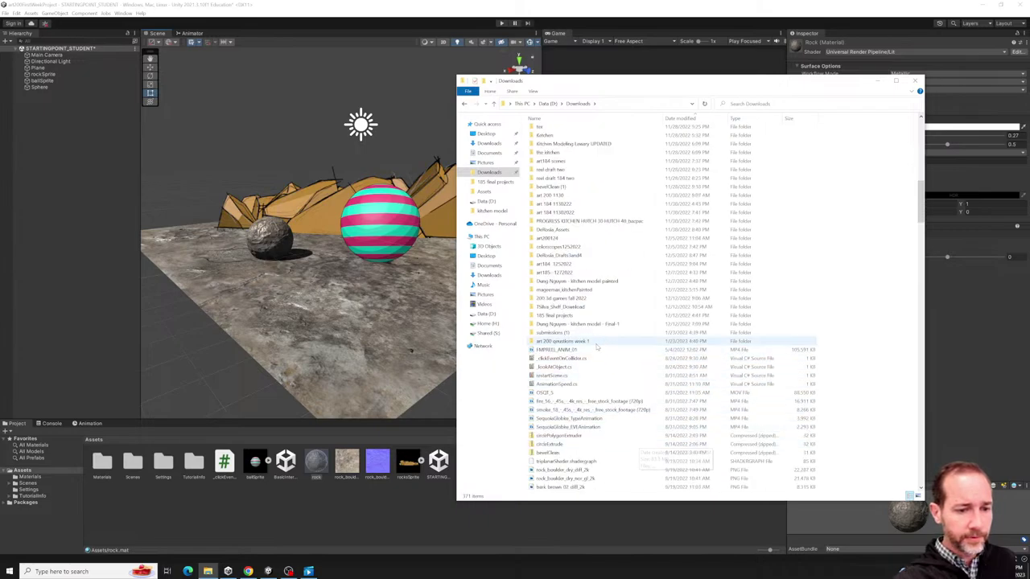
double_click(595, 344)
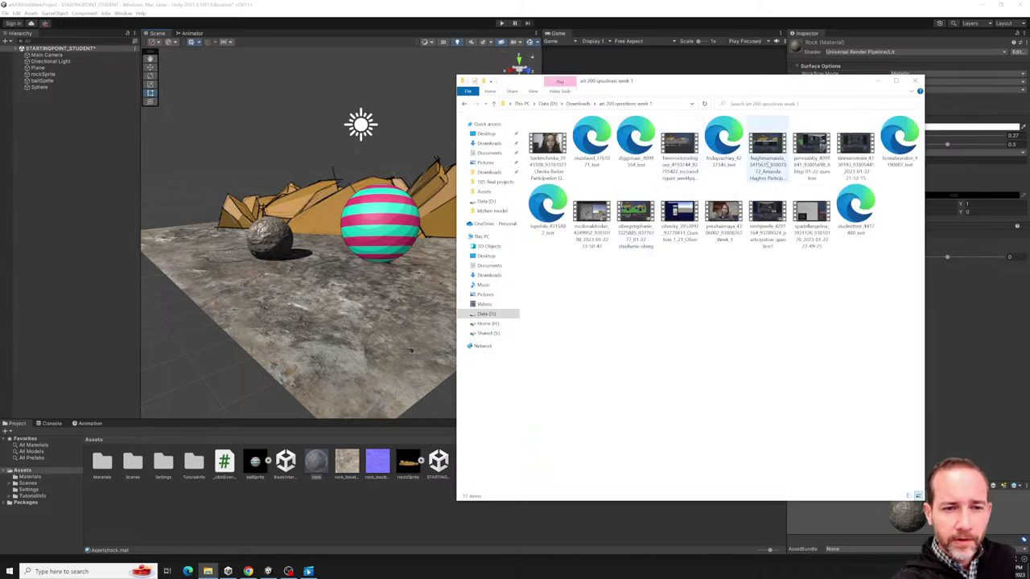
Play the student question video showing three bouncing balls, pause it, and mark the keyframe area of its animation timeline.
double_click(766, 153)
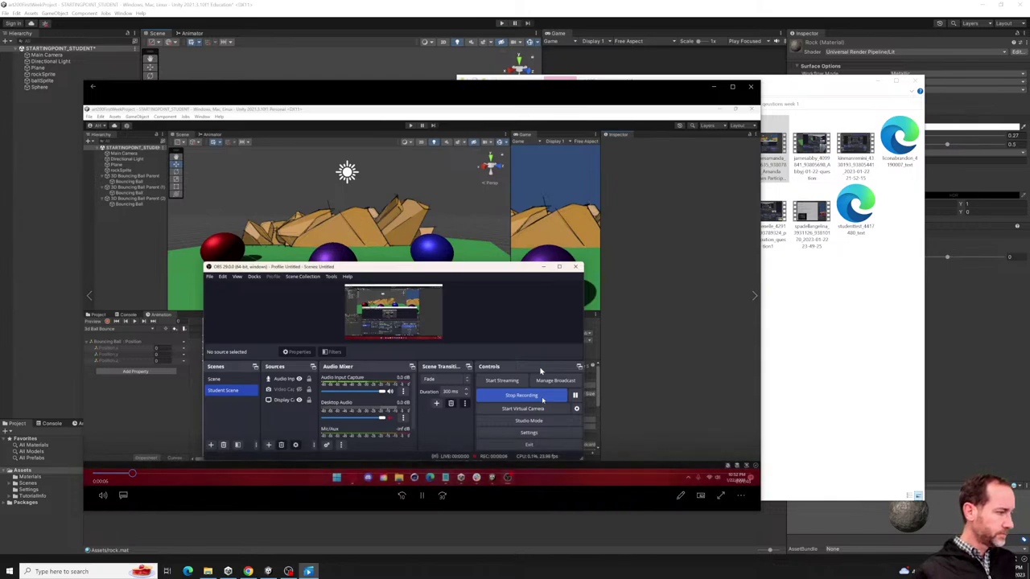
mouse_move(716, 202)
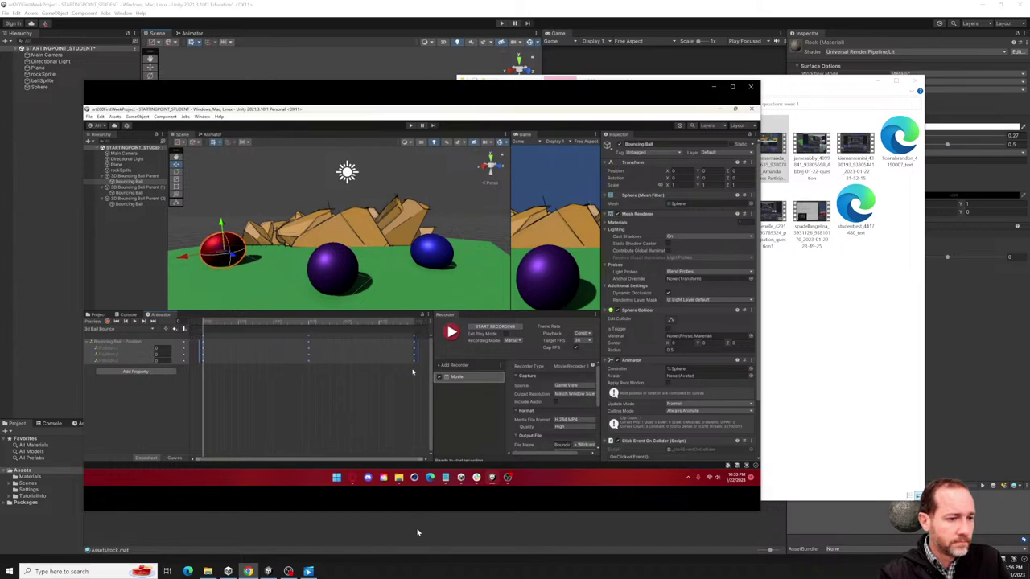
left_click(279, 354)
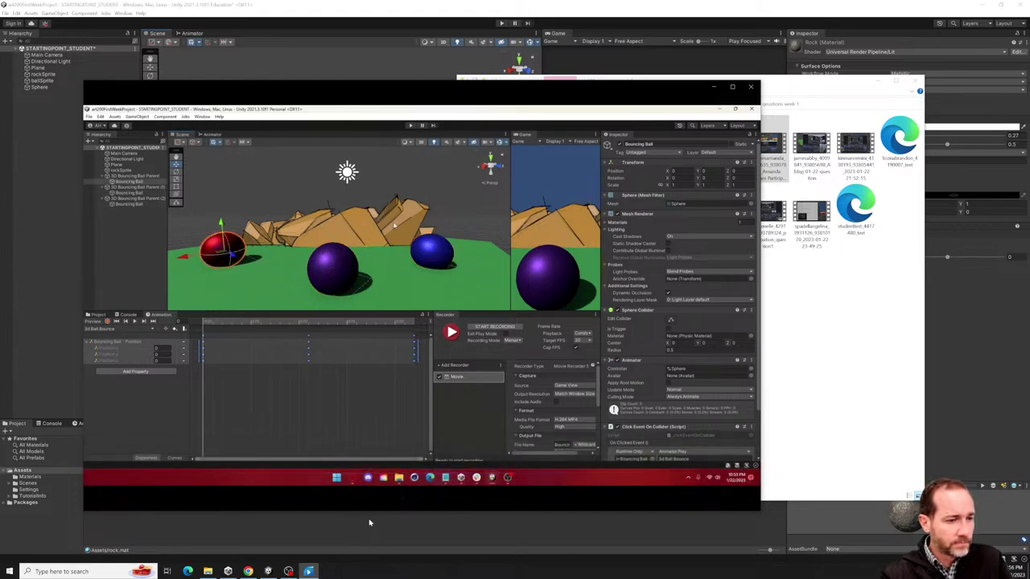
left_click(422, 495)
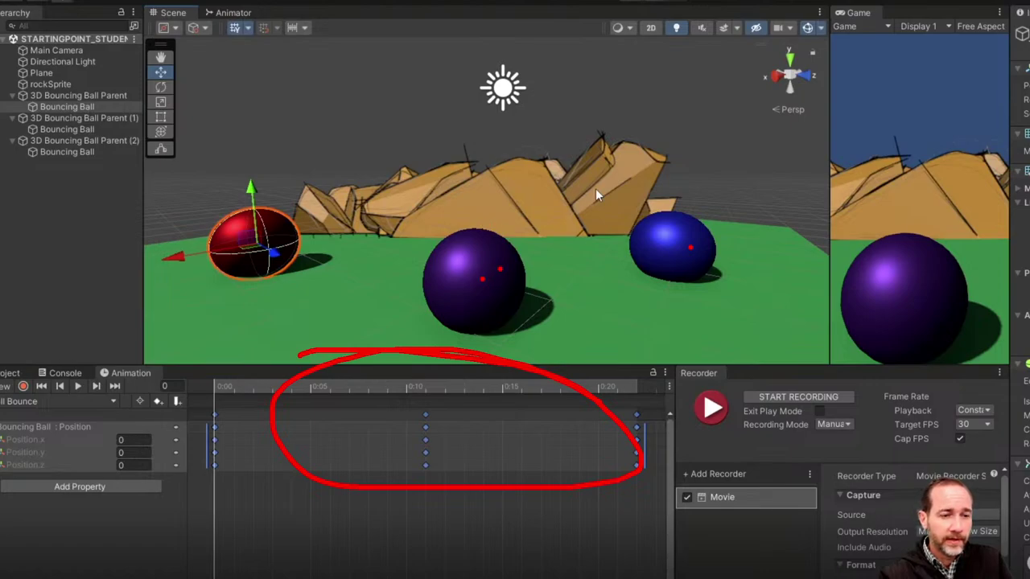
key("Escape")
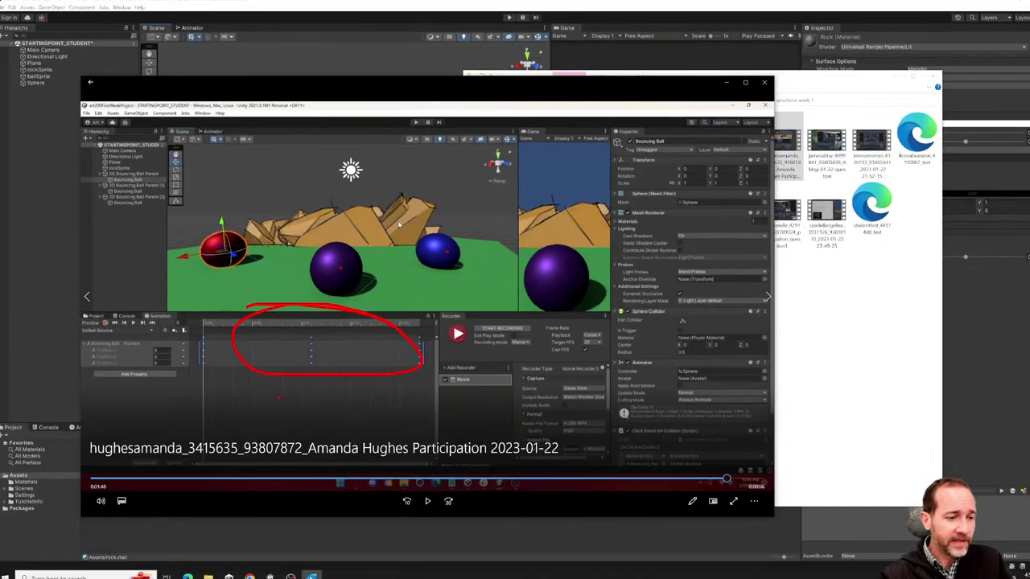
Switch to Unity and mark up the magnified view, circling the rock material and its texture and pointing an arrow at the ground.
left_click(268, 571)
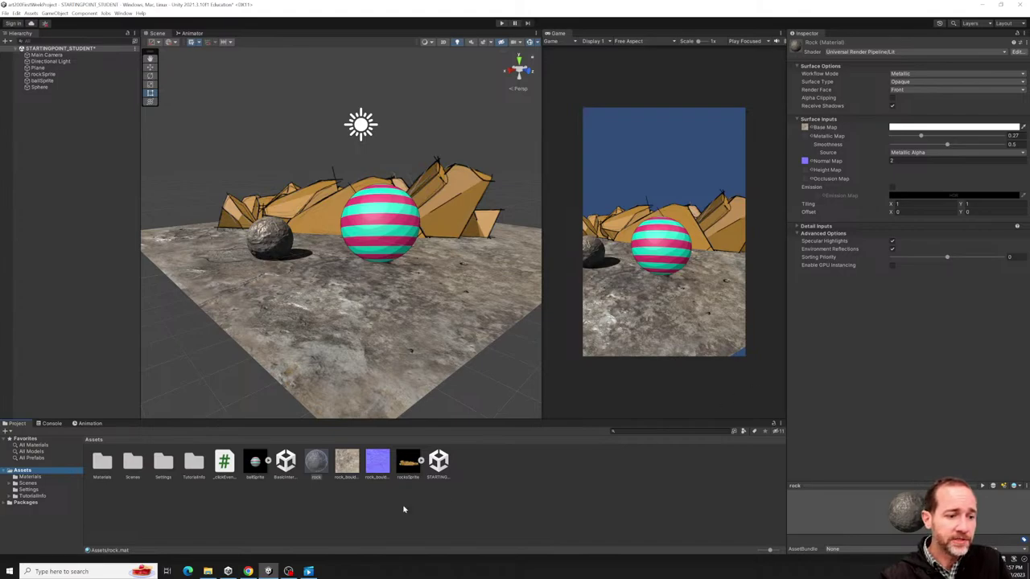
left_click(315, 513)
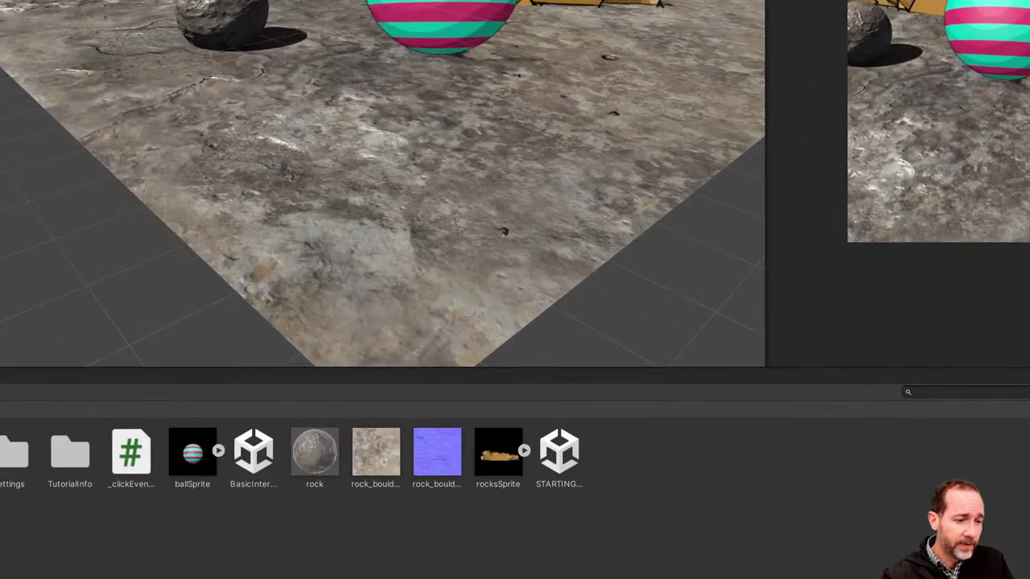
mouse_move(340, 422)
left_mouse_down()
mouse_move(290, 436)
mouse_move(361, 496)
mouse_move(341, 404)
mouse_move(313, 403)
left_mouse_up()
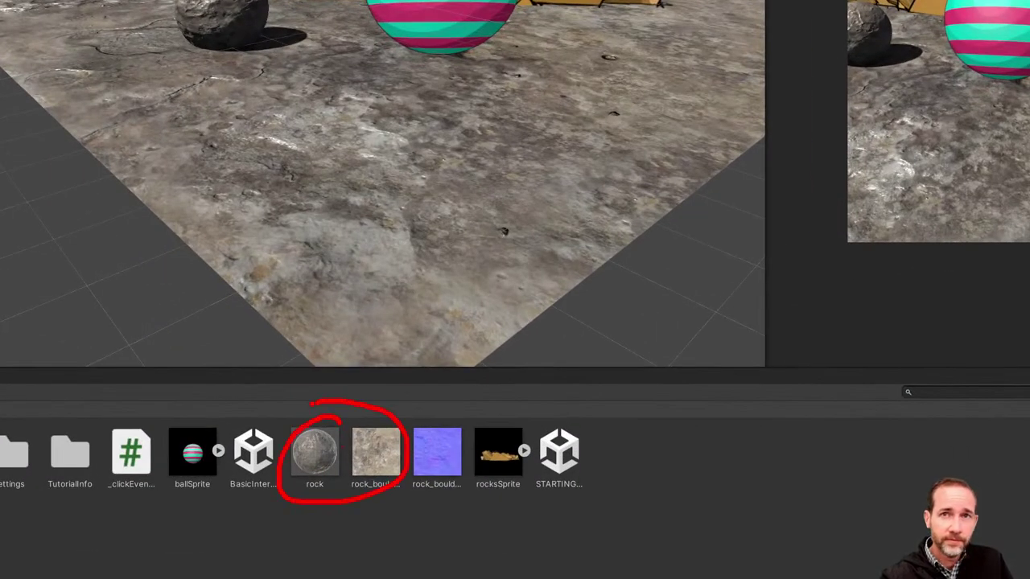
left_click(135, 449)
left_click(237, 444)
left_click(333, 438)
left_click(397, 436)
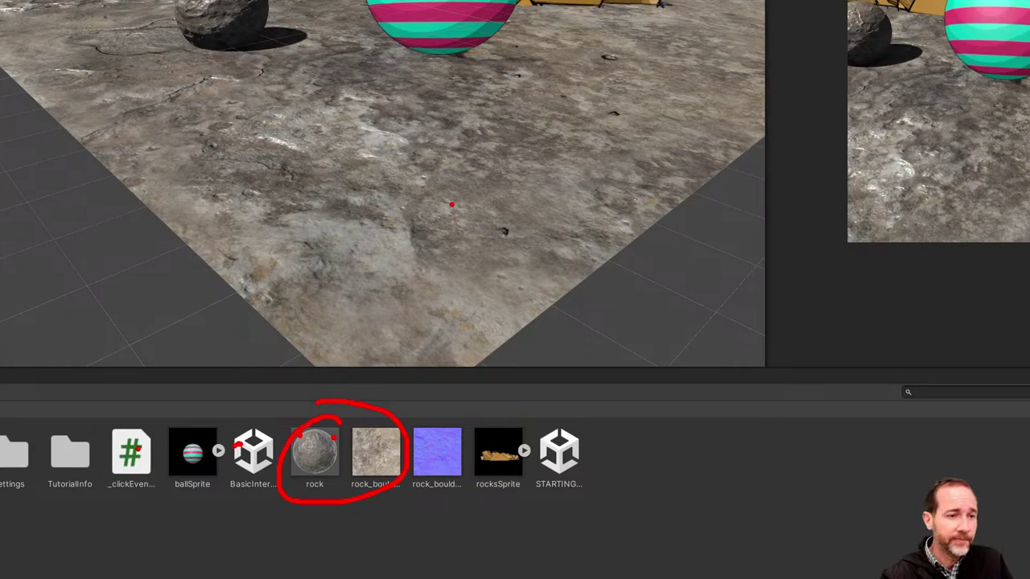
key("Escape")
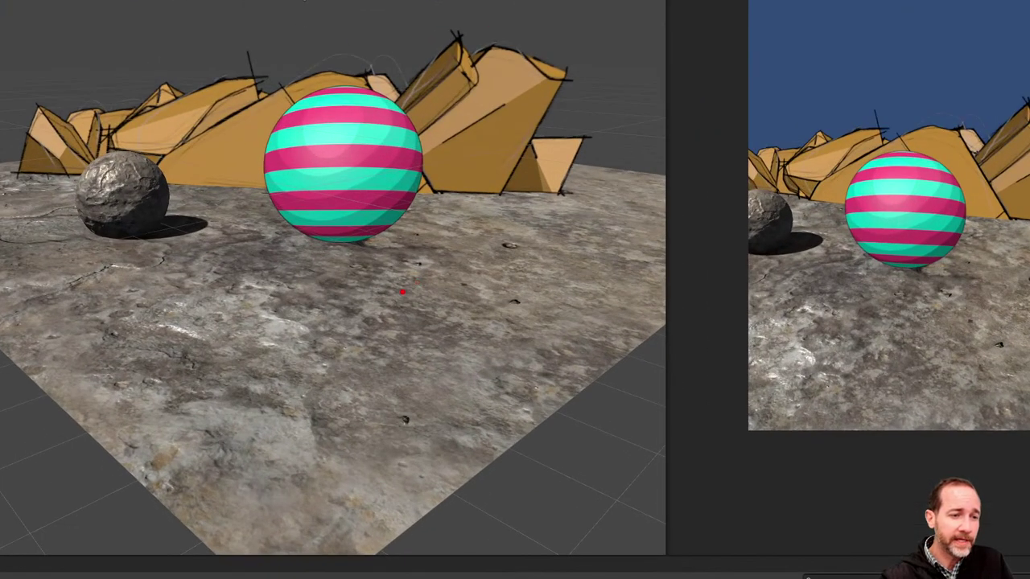
left_click_drag(404, 298, 503, 397)
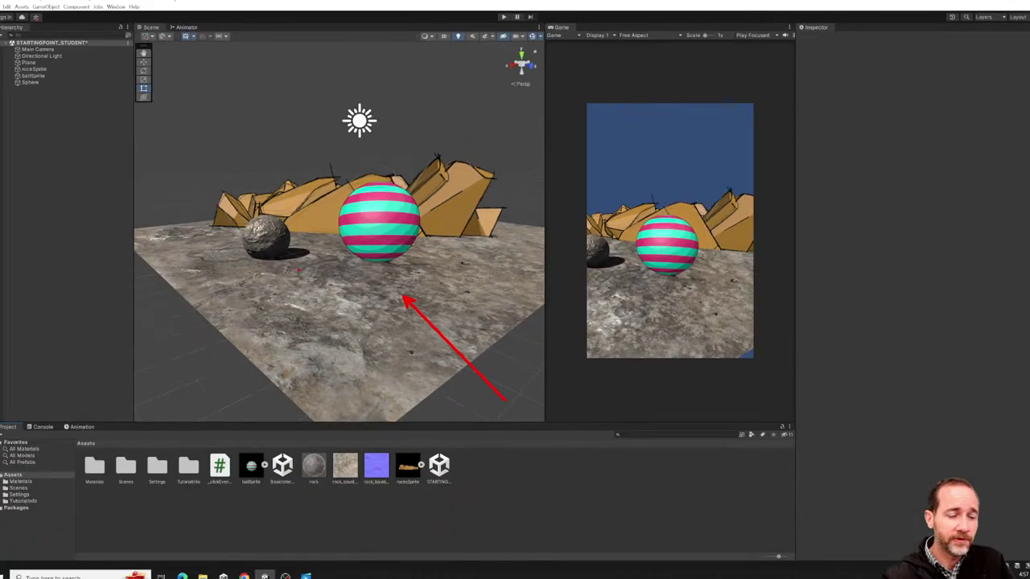
key("Escape")
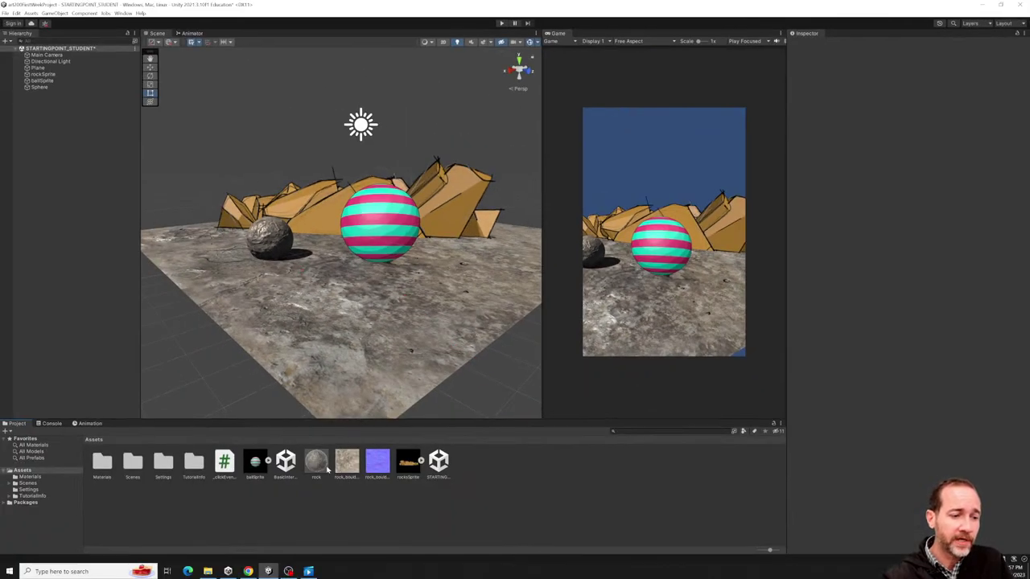
Change the rock material's base map color to pure red.
left_click(324, 469)
left_click(925, 128)
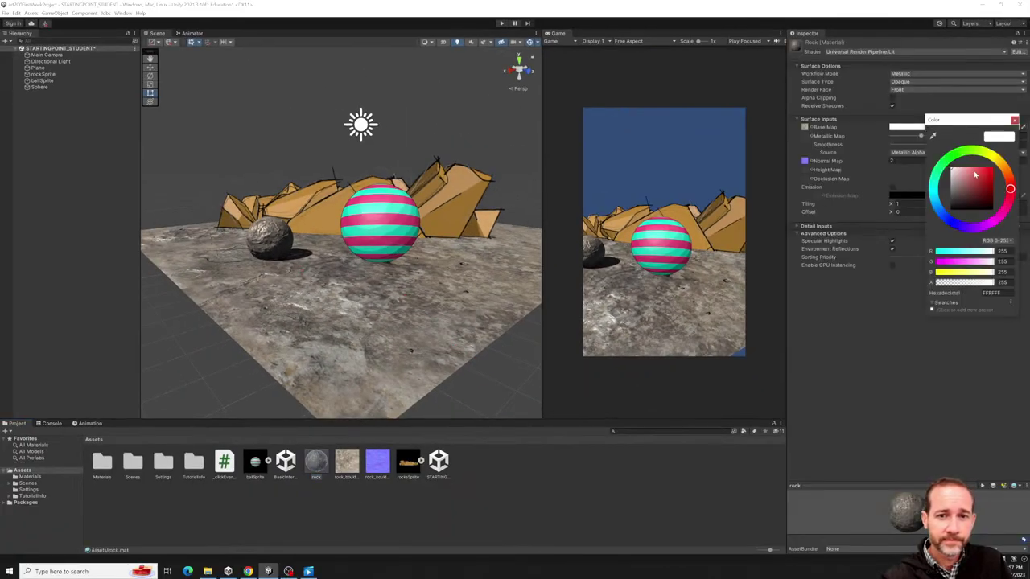
left_click_drag(977, 177, 992, 167)
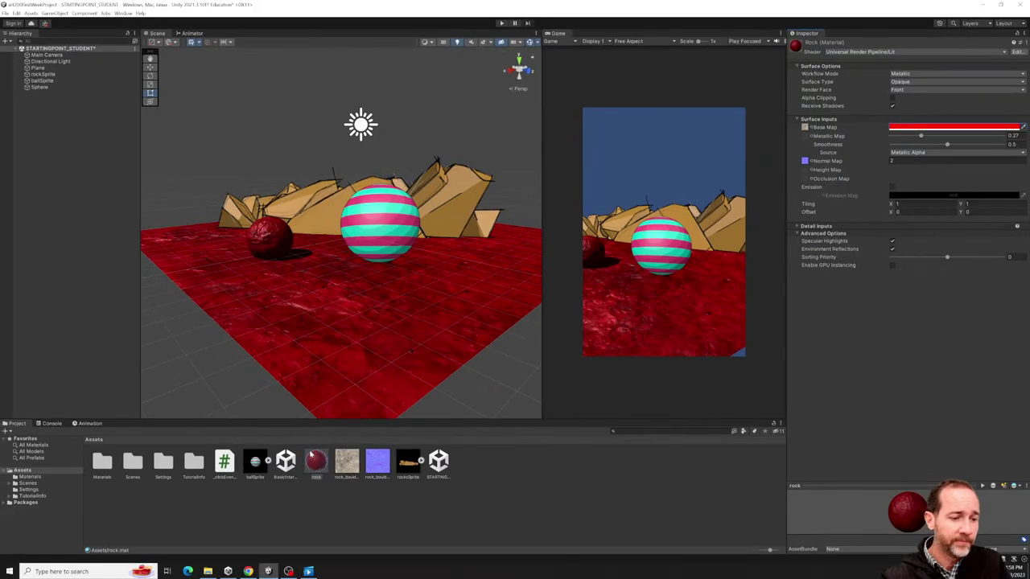
Duplicate the red rock material and set the base map color of the copy, rock 1, to white.
left_click(322, 495)
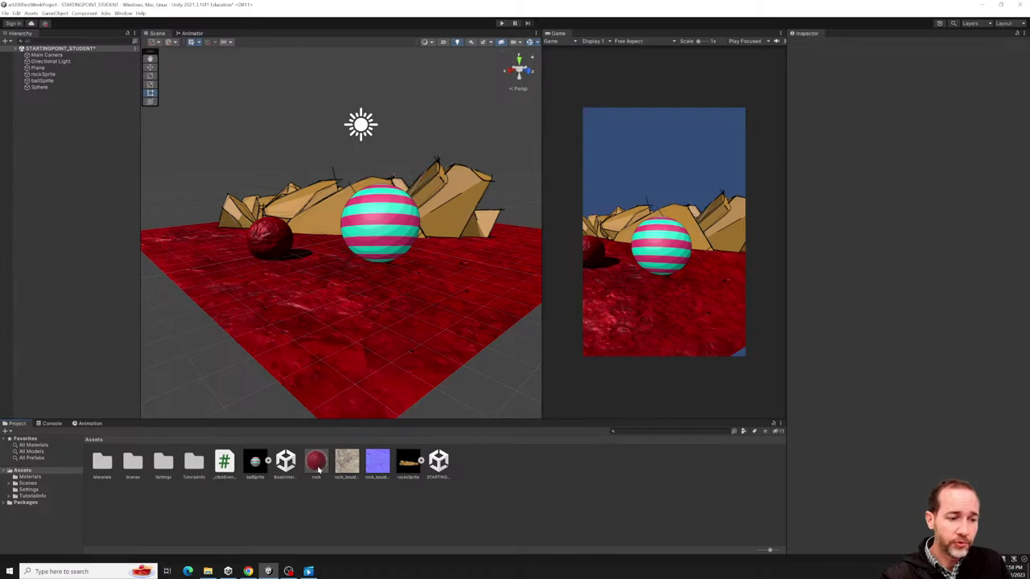
left_click_drag(317, 471, 541, 473)
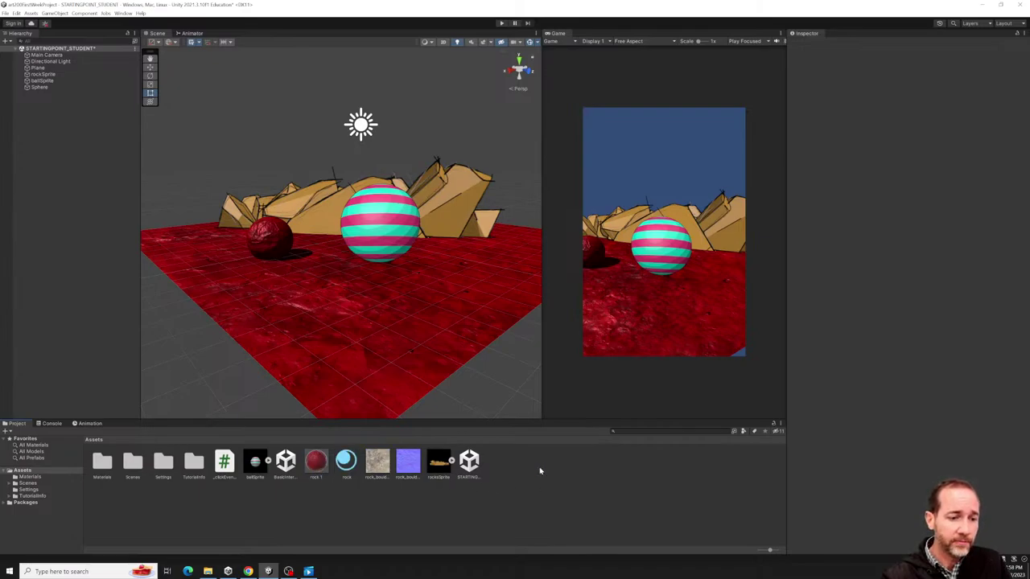
left_click(318, 471)
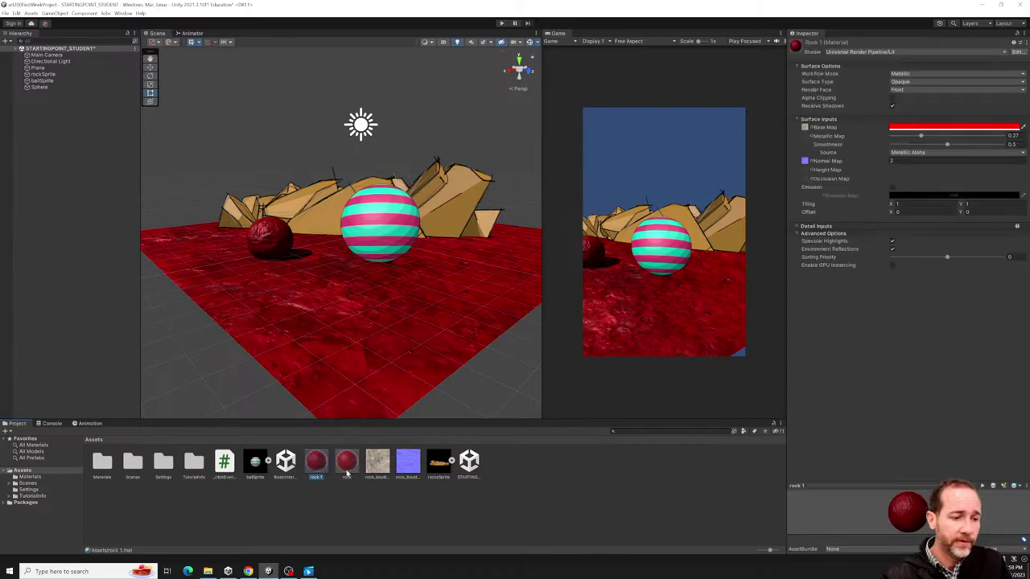
left_click(909, 127)
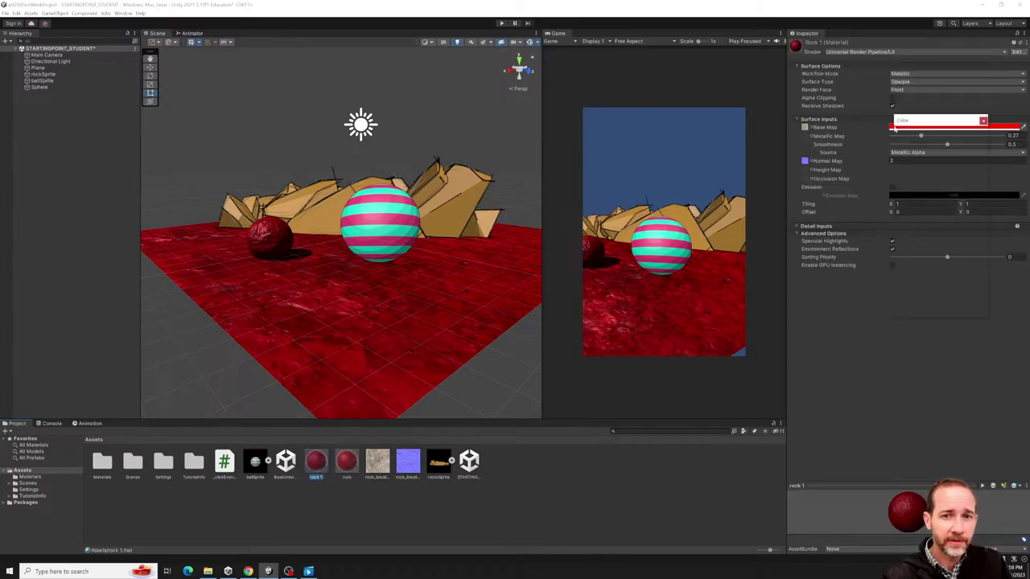
left_click_drag(940, 187, 919, 167)
left_click(982, 121)
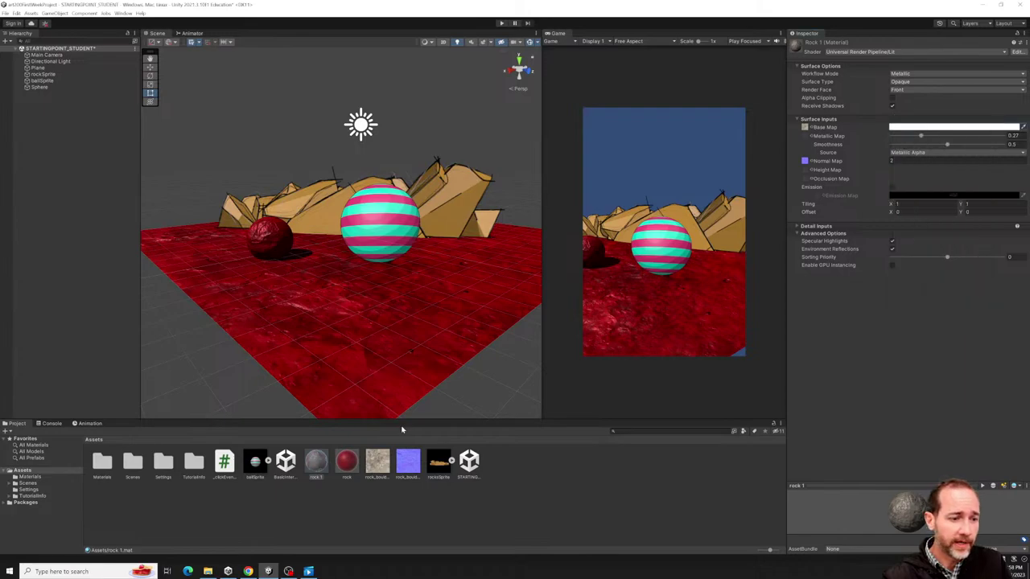
Rename the original rock material as red rock and apply the rock 1 material to the small sphere.
left_click(351, 471)
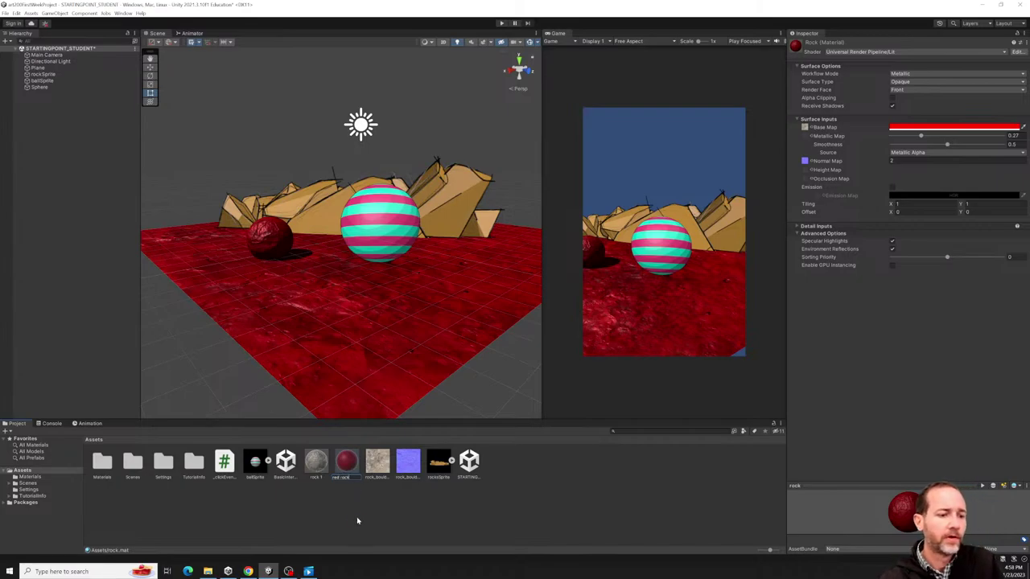
key("Return")
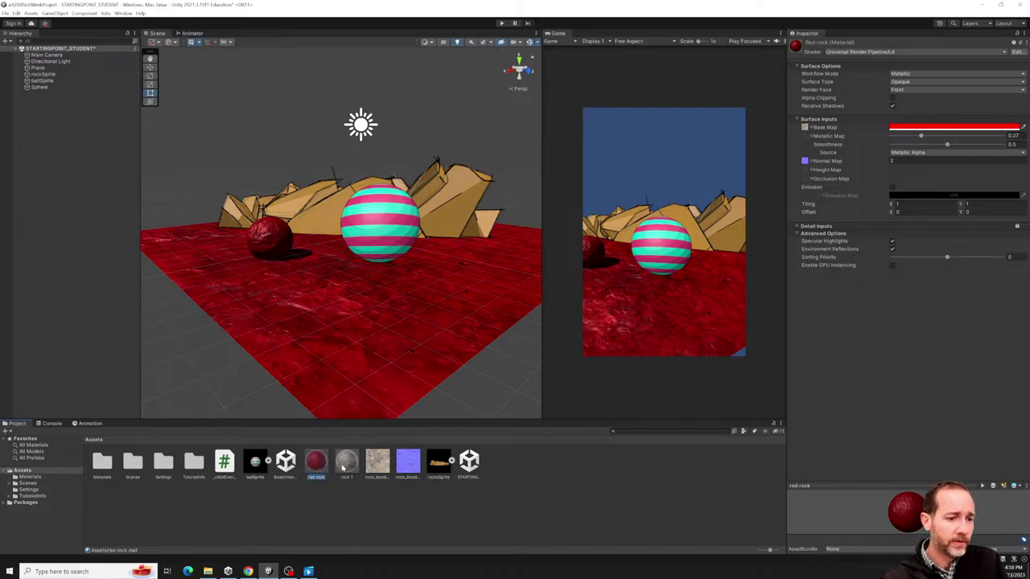
left_click_drag(342, 467, 276, 246)
left_click_drag(260, 303, 283, 362)
key("super")
left_click_drag(312, 238, 290, 247, "alt")
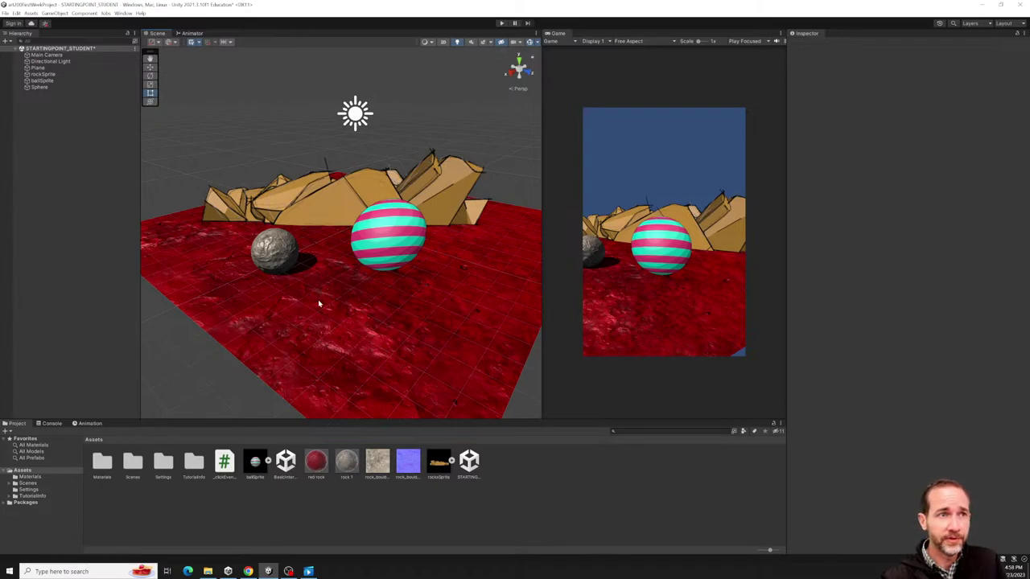
Switch back to the paused student video, play its remaining seconds, and close the player.
left_click(208, 572)
left_click(308, 571)
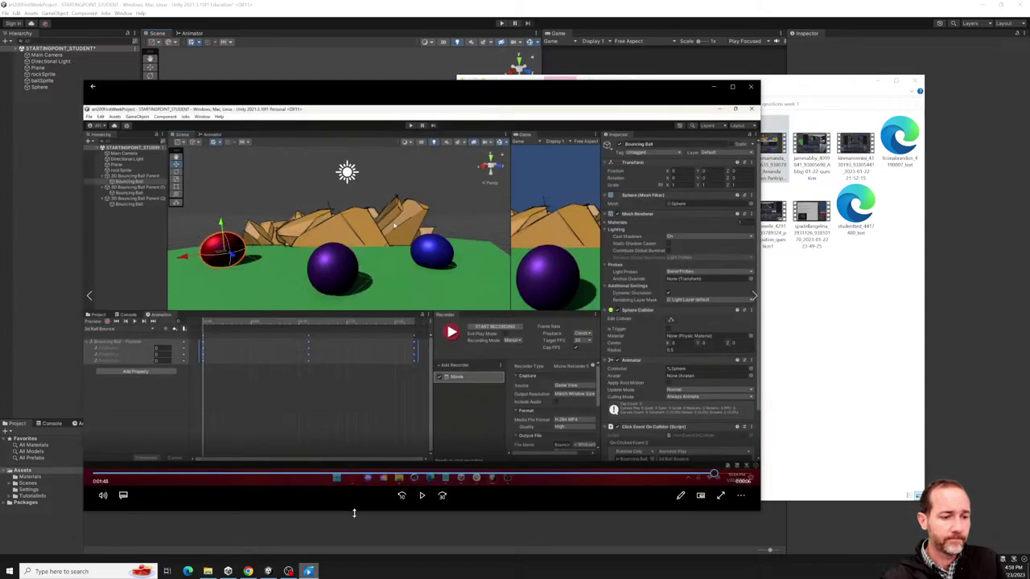
left_click(420, 495)
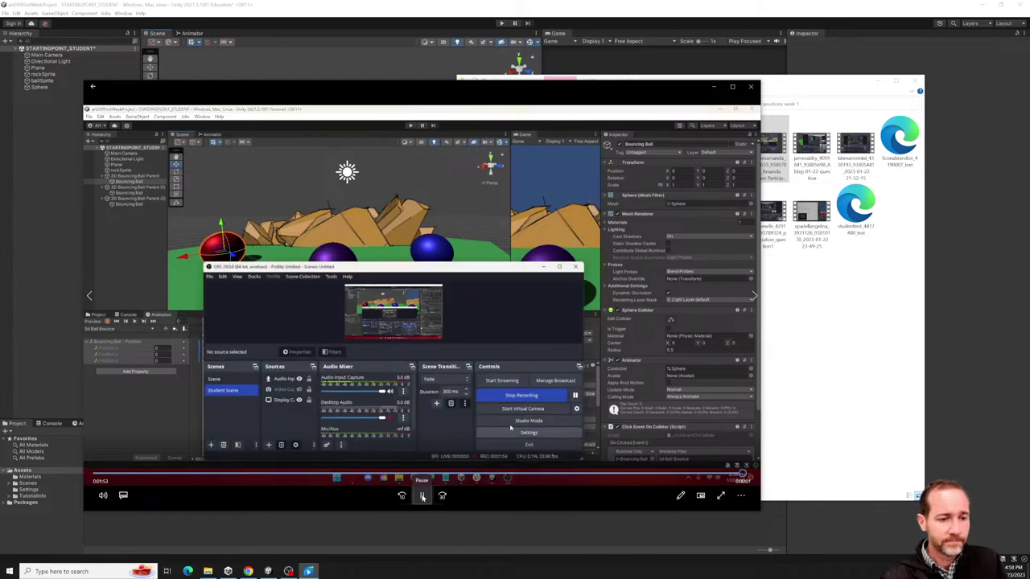
left_click(754, 90)
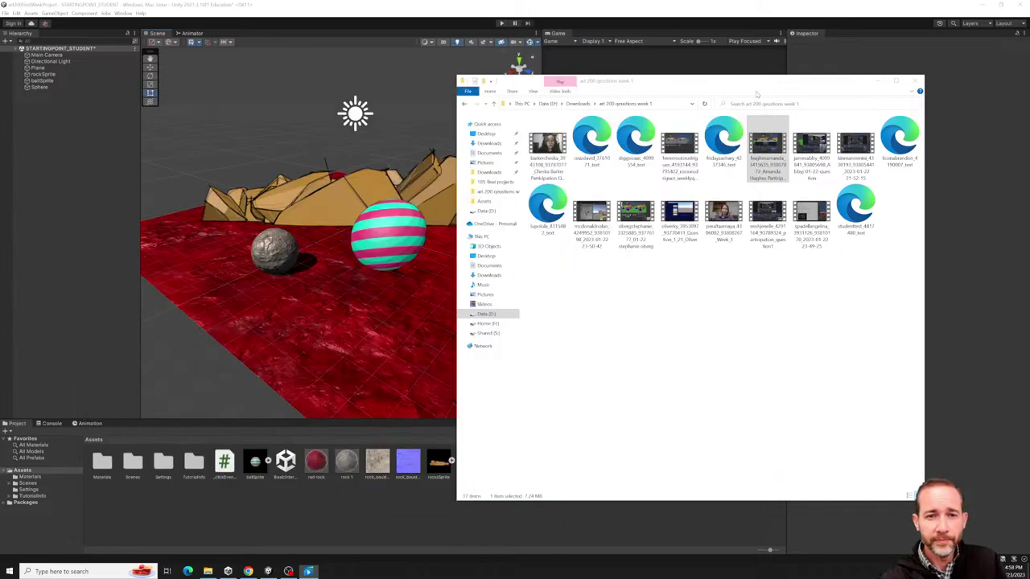
Play the next student question video in the folder and annotate its bouncing ball scene with the words local space and world space.
double_click(812, 147)
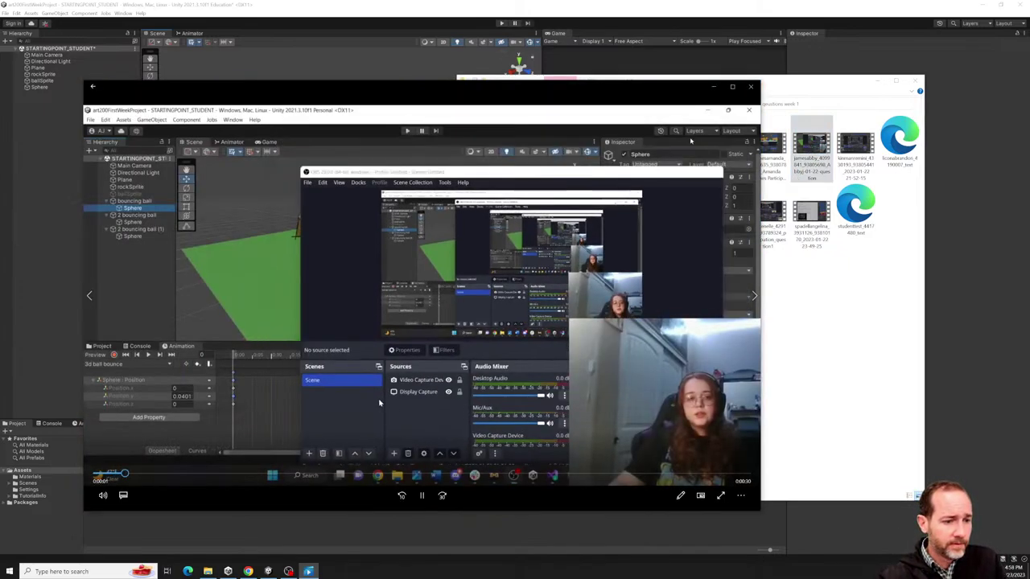
left_click(103, 495)
left_click_drag(150, 473, 155, 473)
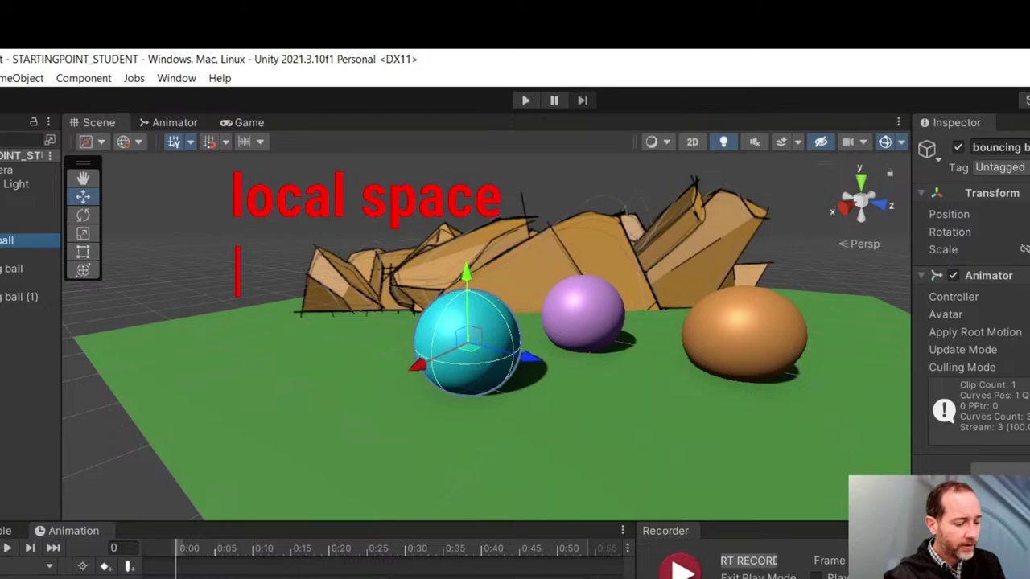
type("world space")
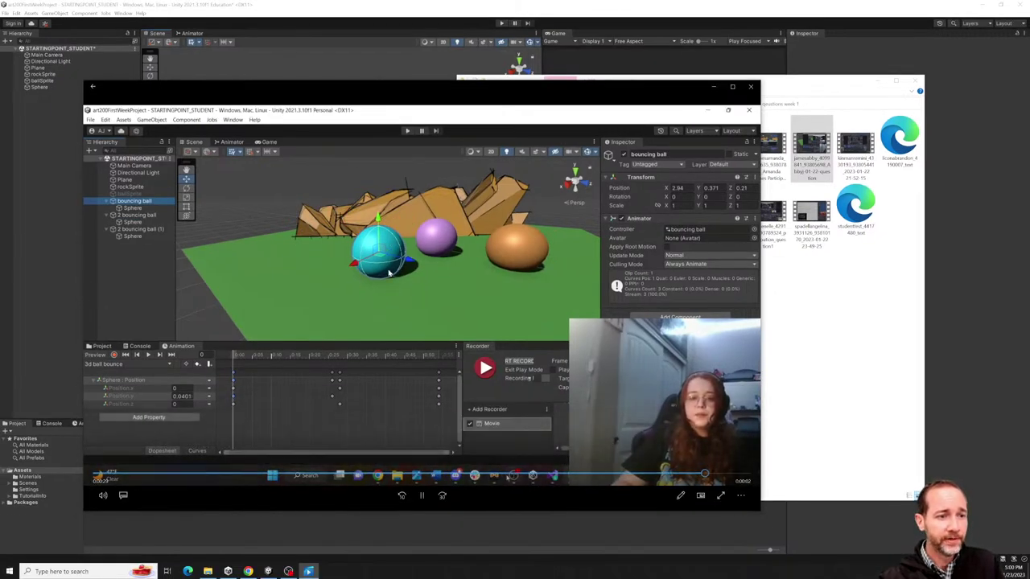
Review the end of the bouncing ball question video, pause it, and minimize the player.
left_click(401, 495)
left_click(422, 494)
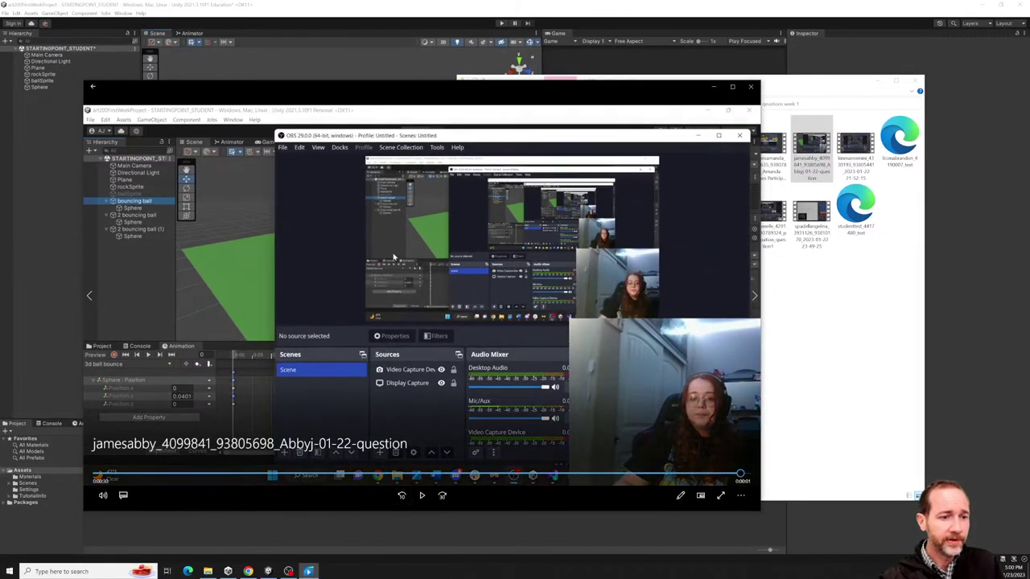
left_click(715, 85)
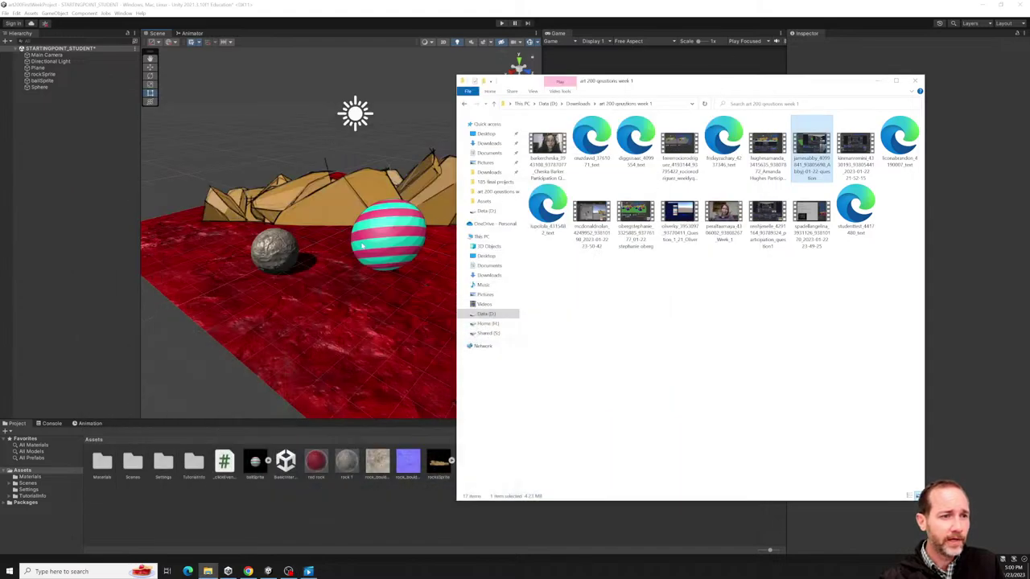
Return to Unity, create an empty game object in the scene, and reset its transform position to 0, 0, 0.
left_click(57, 138)
left_click_drag(321, 241, 377, 232, "alt")
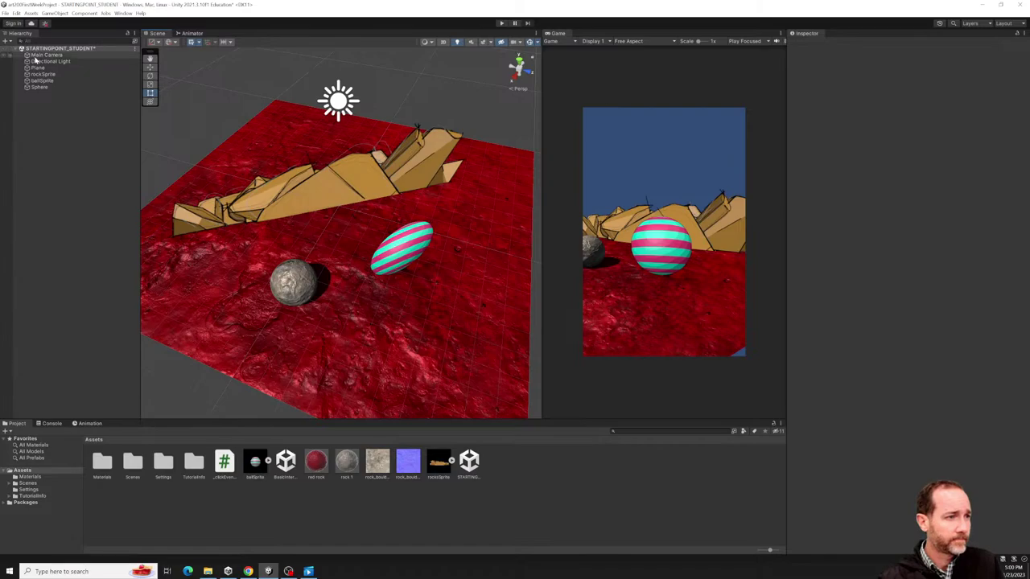
left_click(4, 41)
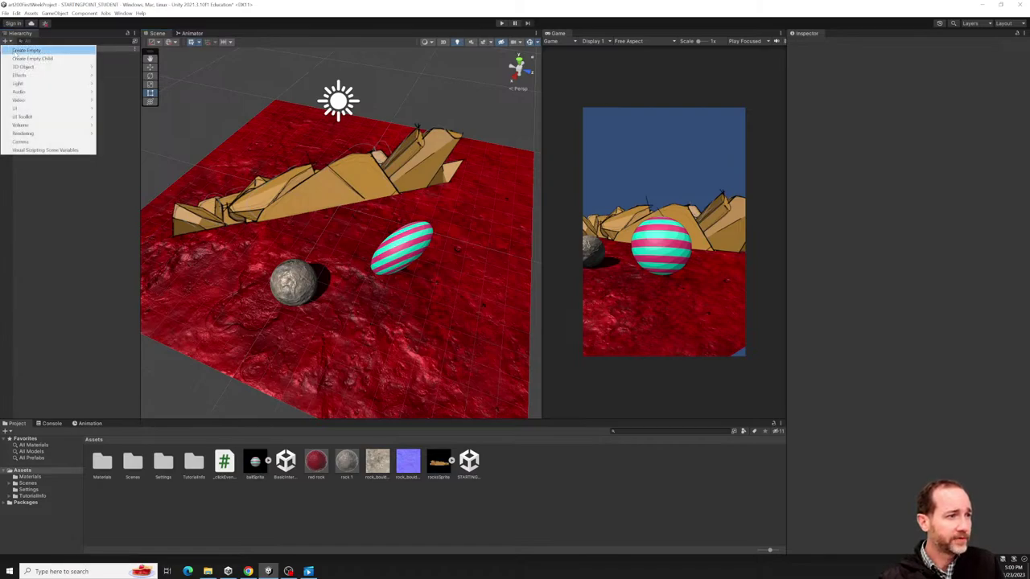
left_click(24, 49)
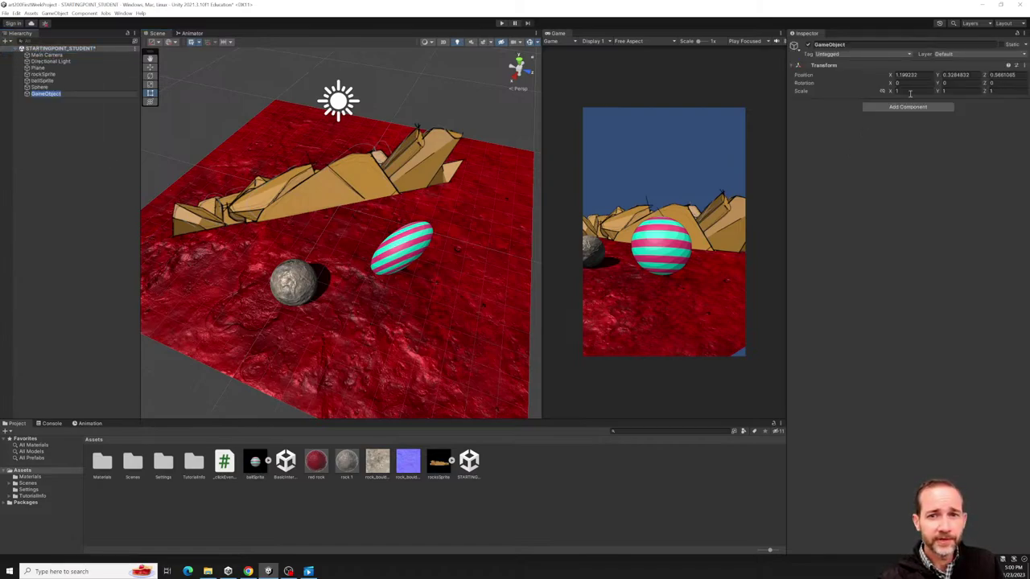
left_click(1023, 64)
left_click(1023, 73)
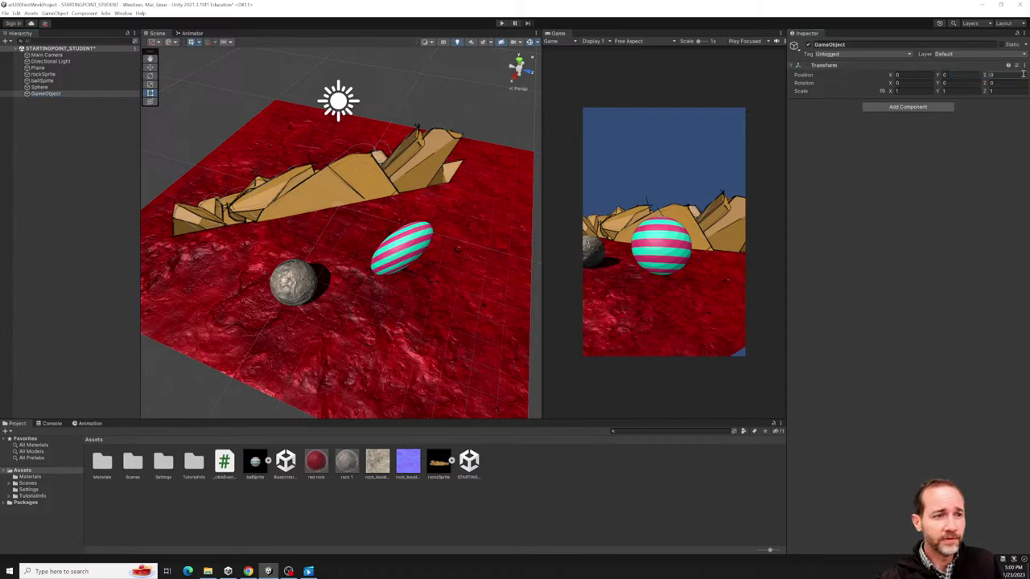
left_click_drag(306, 218, 249, 178, "alt")
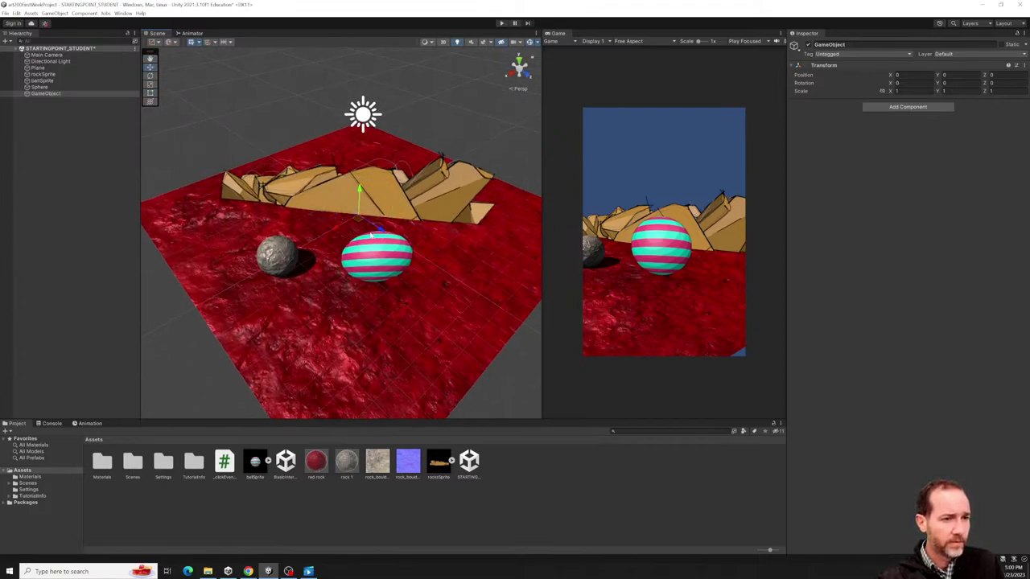
Reselect the empty game object and annotate the scene with crossing vertical and horizontal axis lines, then clear the annotations.
left_click(64, 161)
key("super")
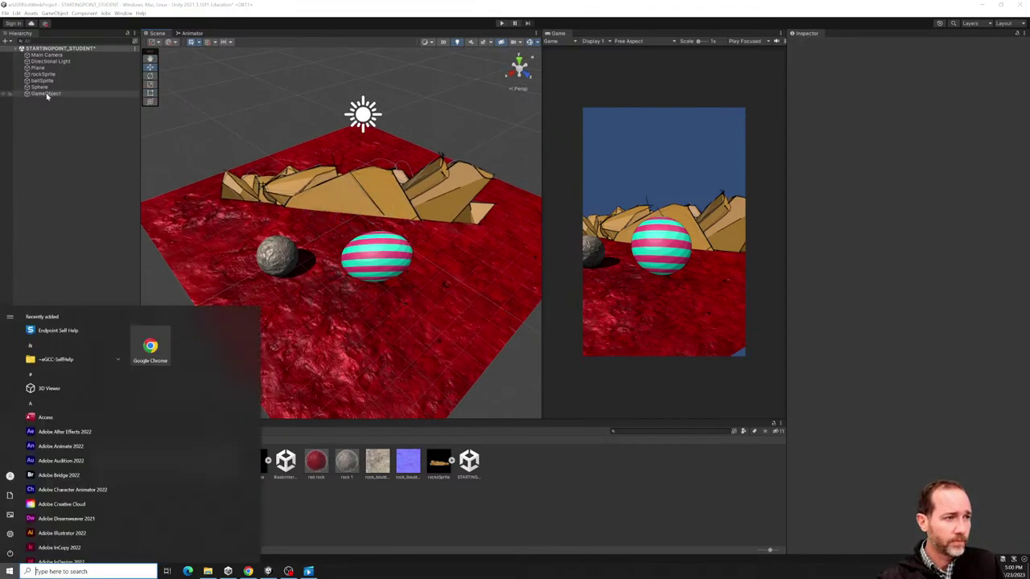
left_click(45, 93)
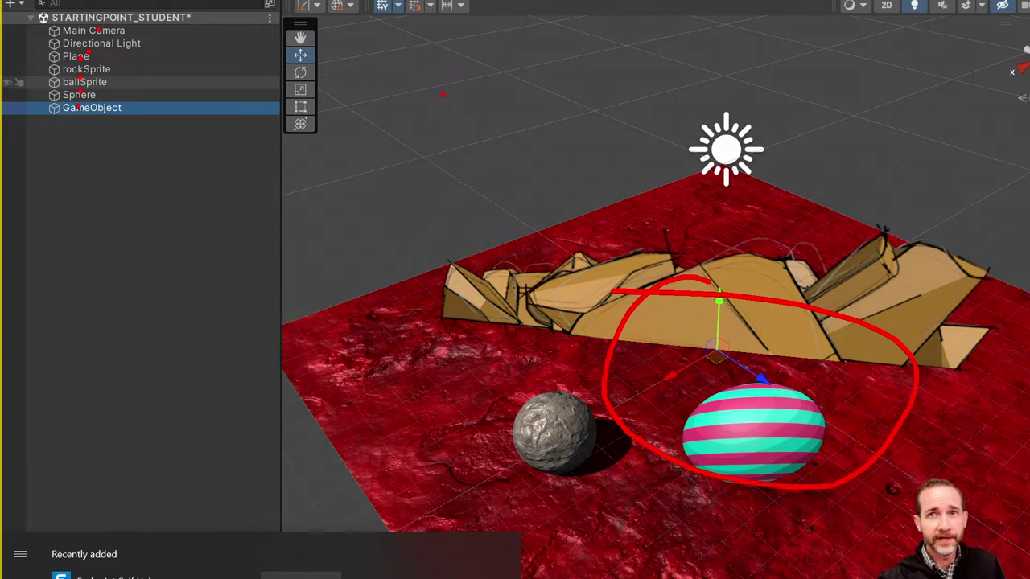
left_click_drag(452, 52, 460, 412)
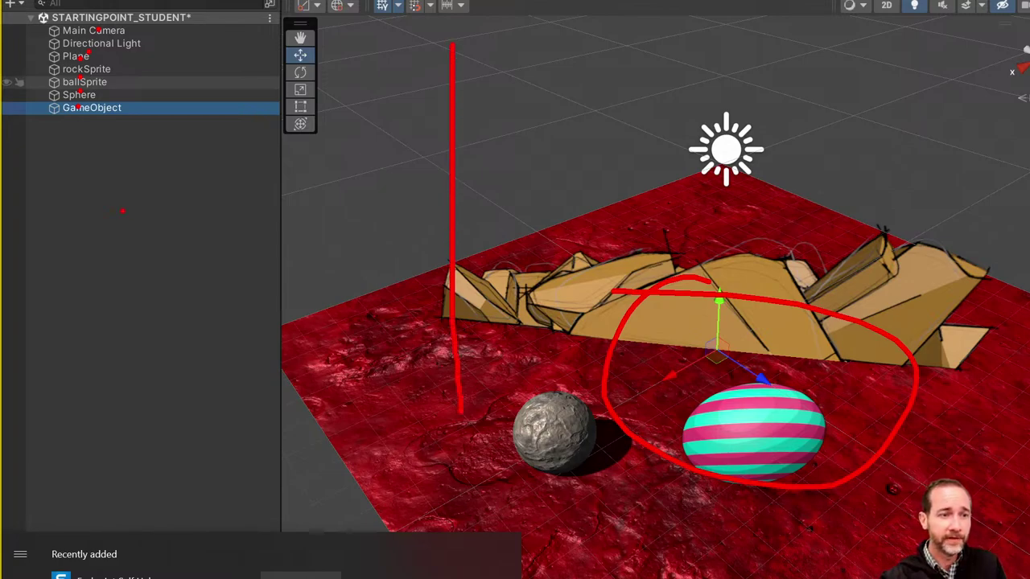
left_click_drag(196, 241, 785, 253)
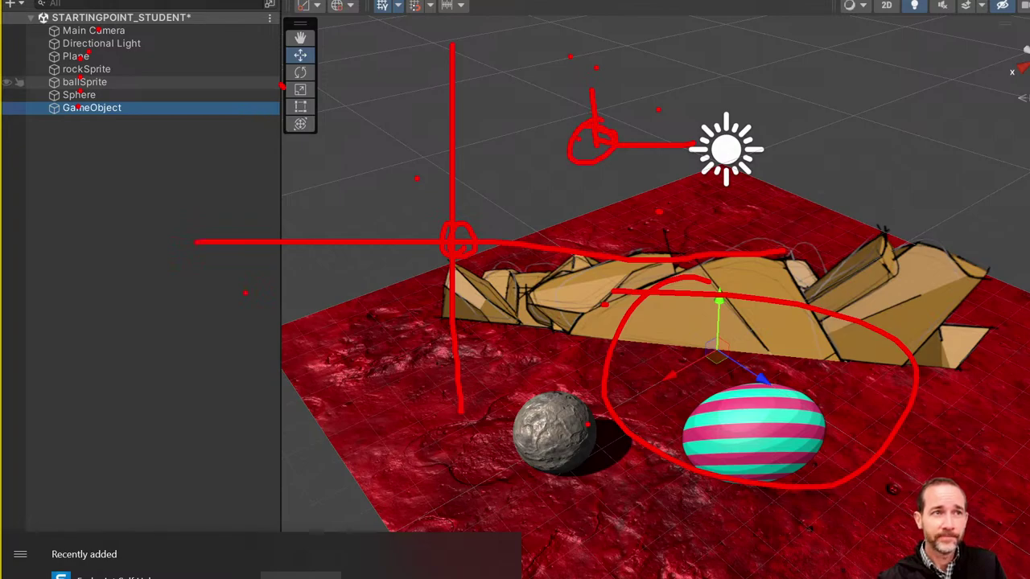
key("Escape")
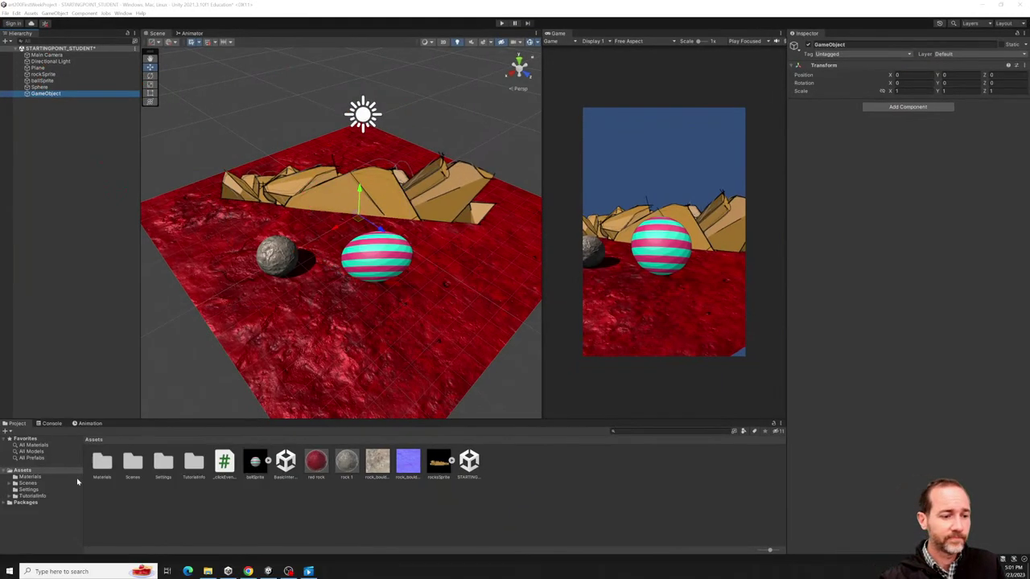
Play the next student question video in the art 200 questions week 1 folder and pause it about halfway.
left_click(214, 571)
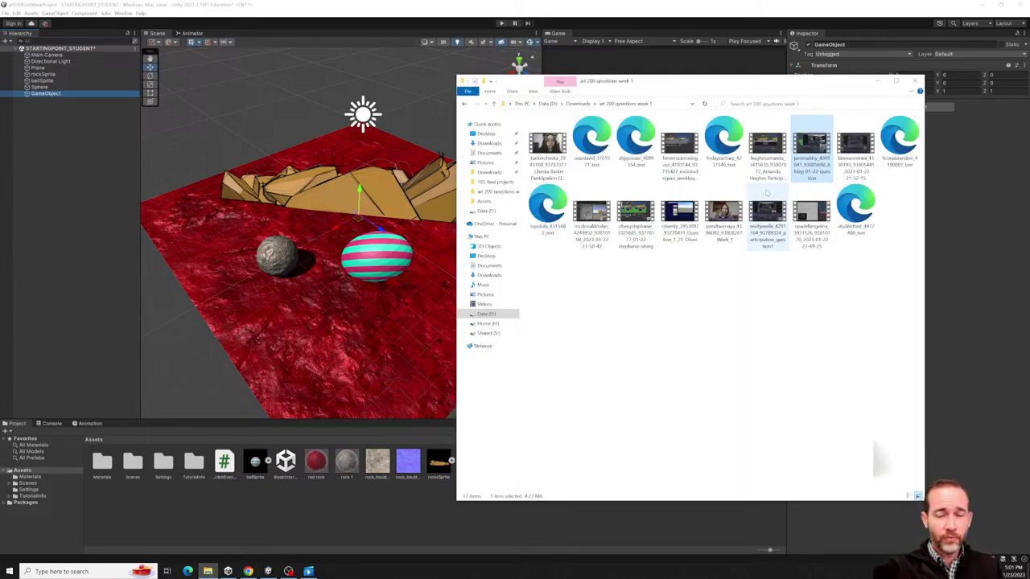
double_click(855, 146)
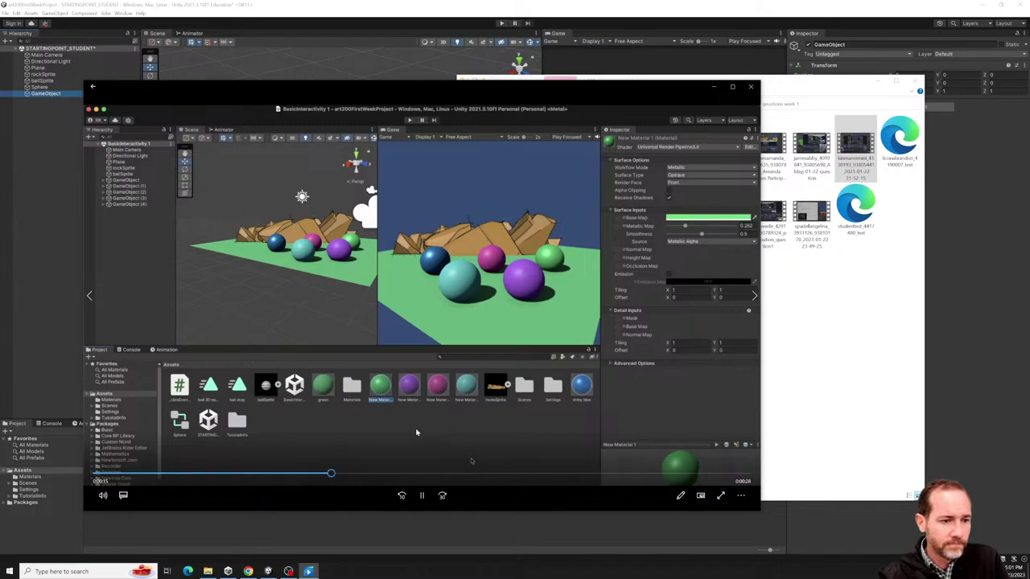
mouse_move(423, 496)
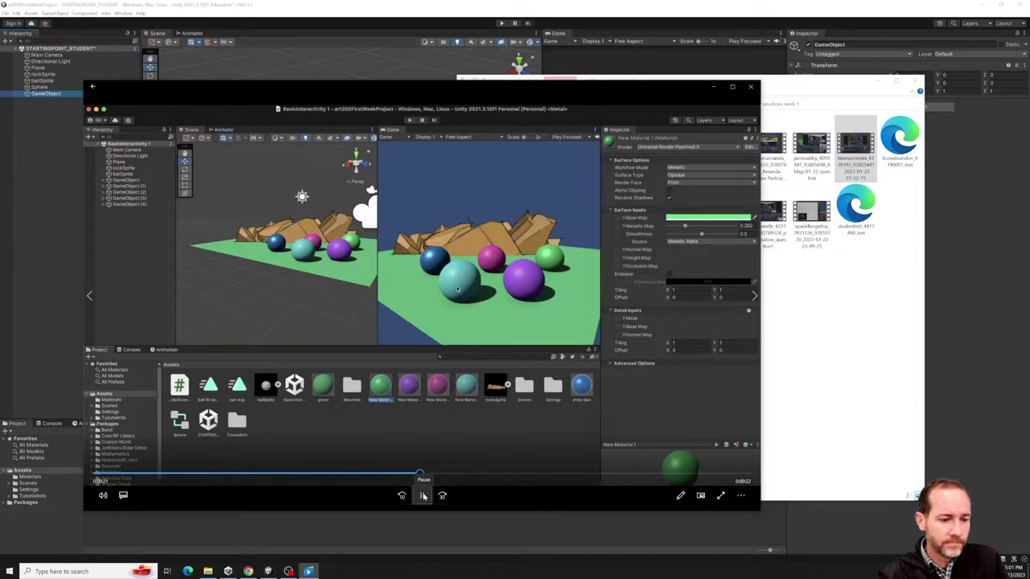
left_click(423, 496)
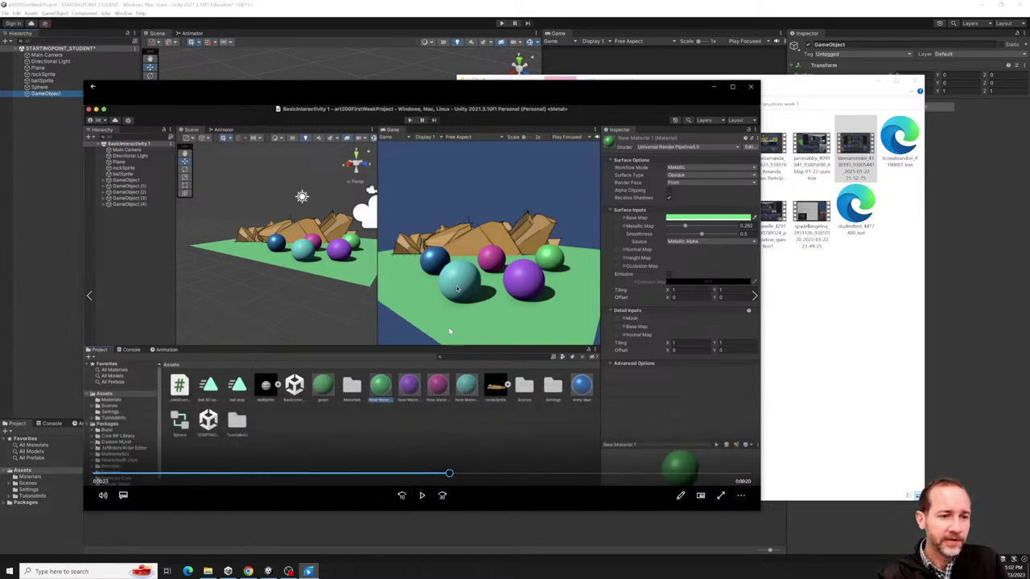
Resume the colored spheres question video, pause it just before its end, and close the player.
left_click(423, 496)
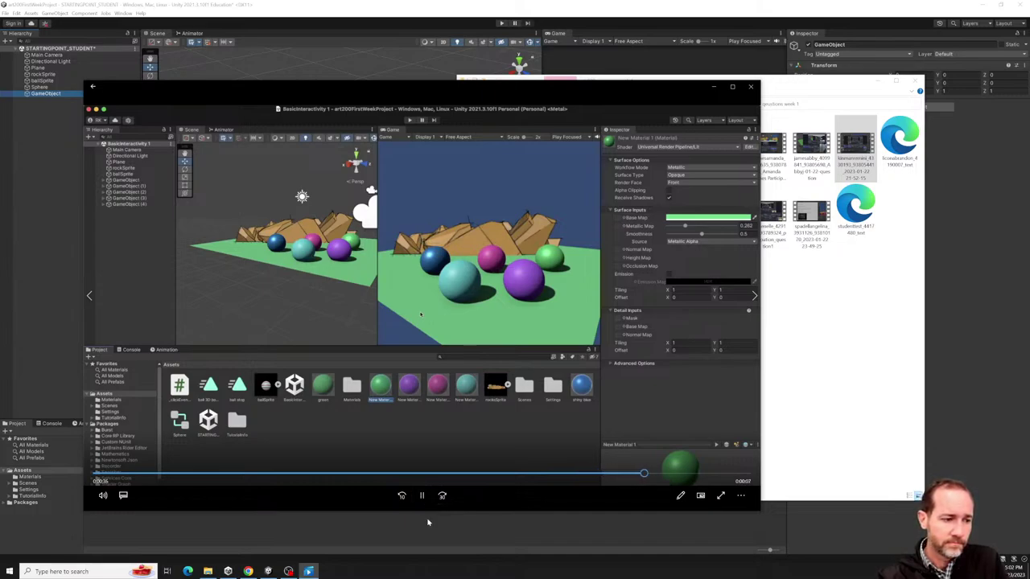
mouse_move(427, 510)
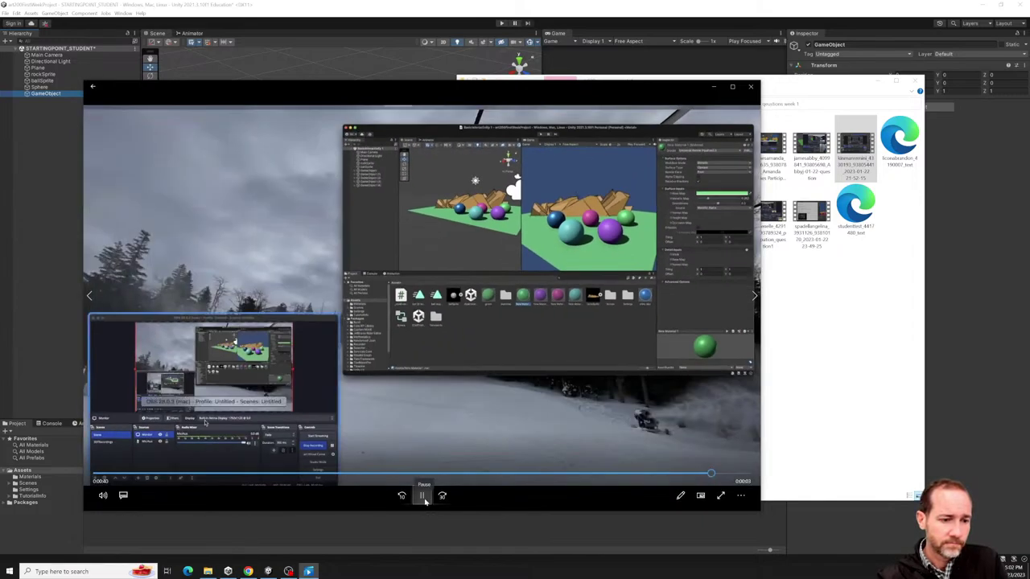
left_click(424, 500)
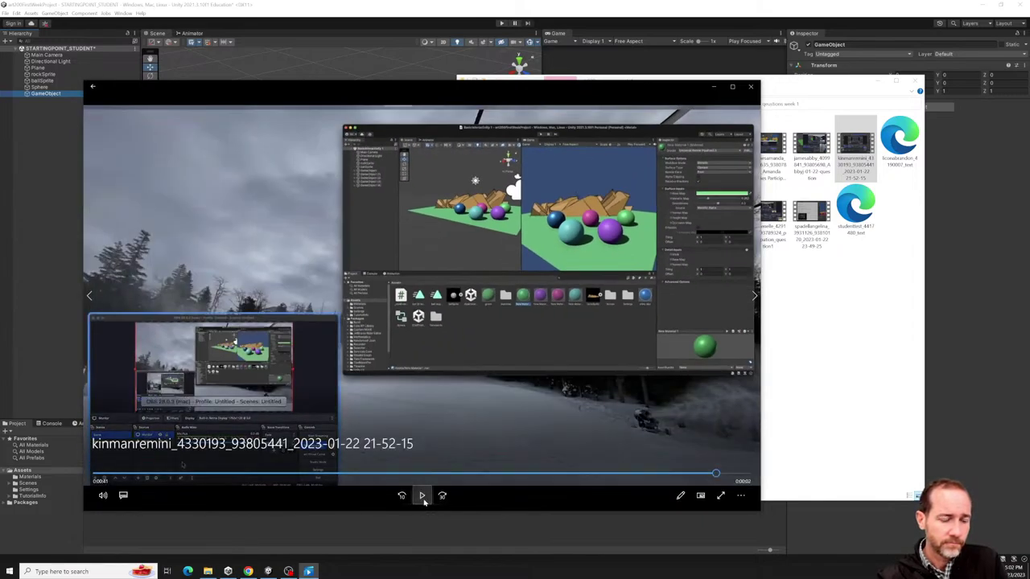
left_click(750, 86)
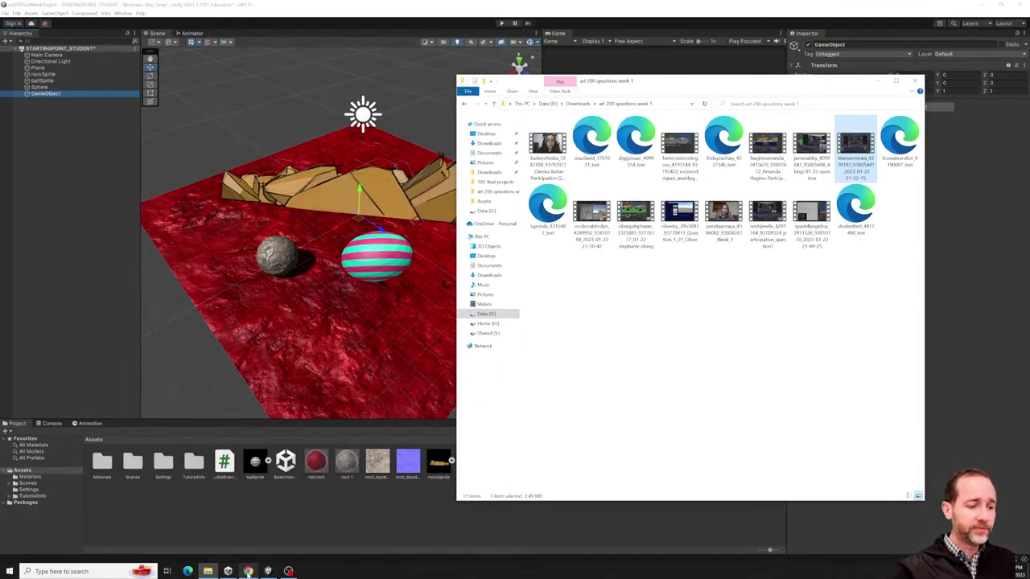
Switch to Chrome, search for polyhaven, open the site's Textures page, and dismiss the Blender add-on promotion.
left_click(248, 572)
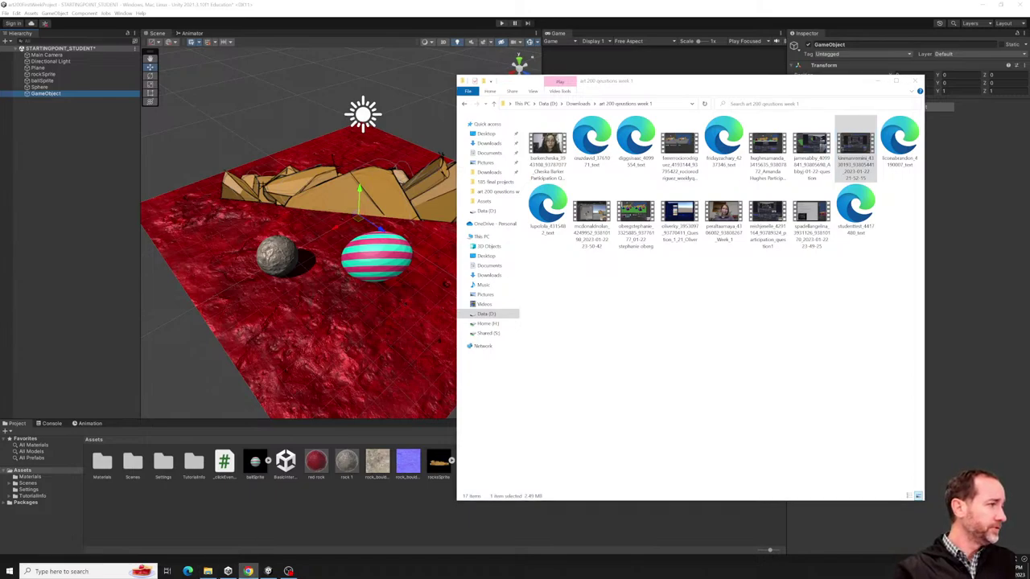
left_click(690, 118)
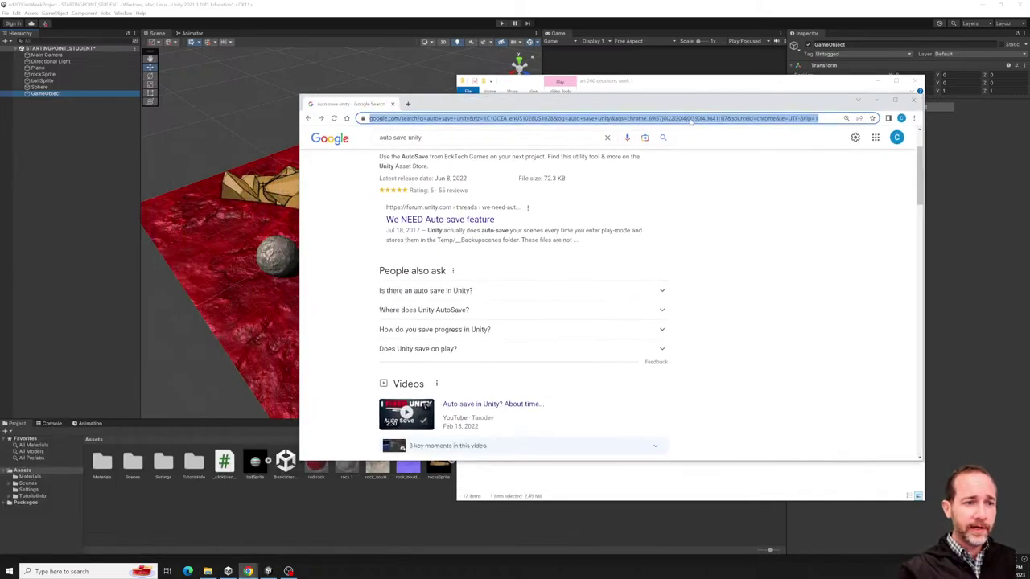
type("poly")
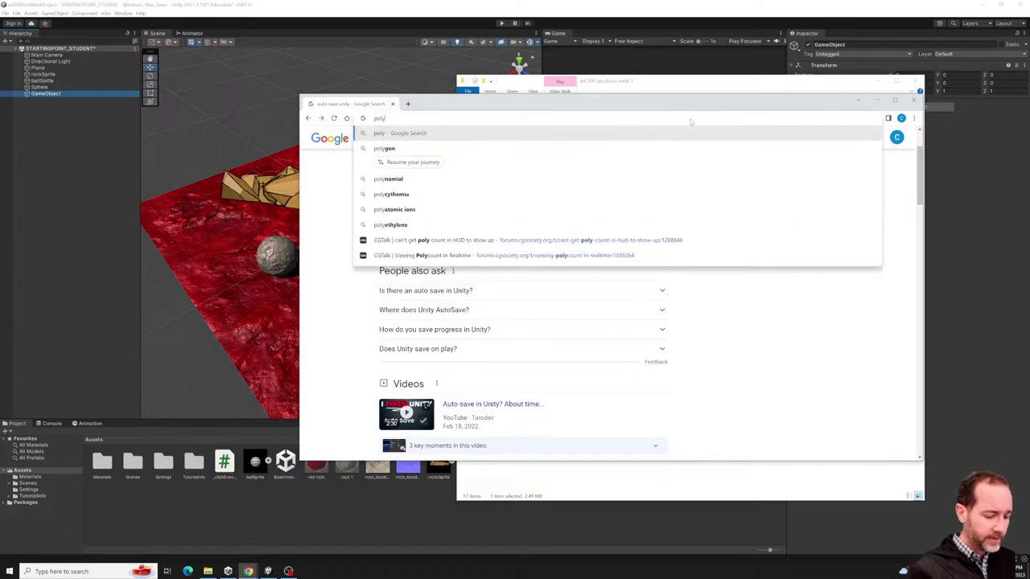
type("haven")
key("Return")
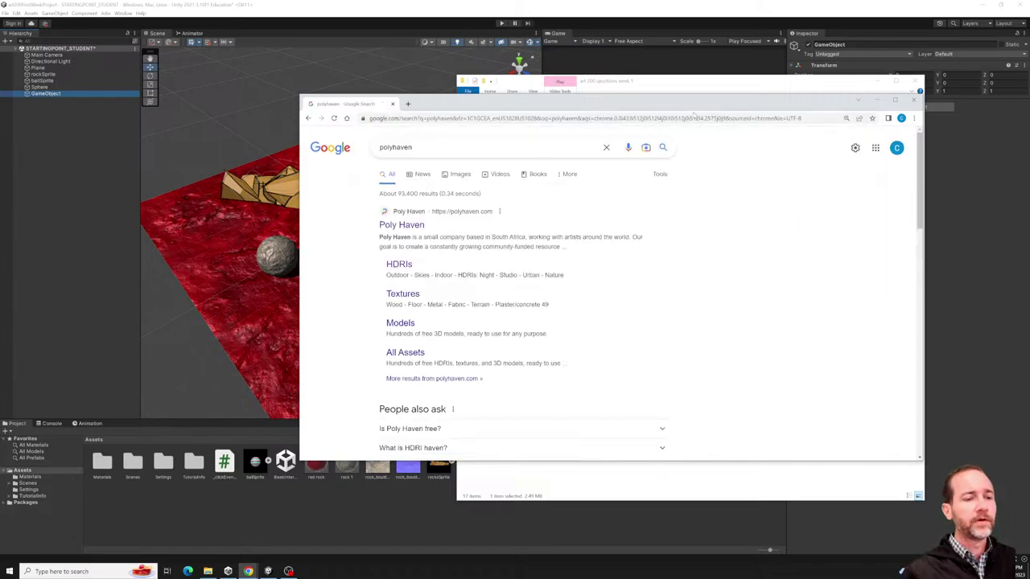
left_click(405, 295)
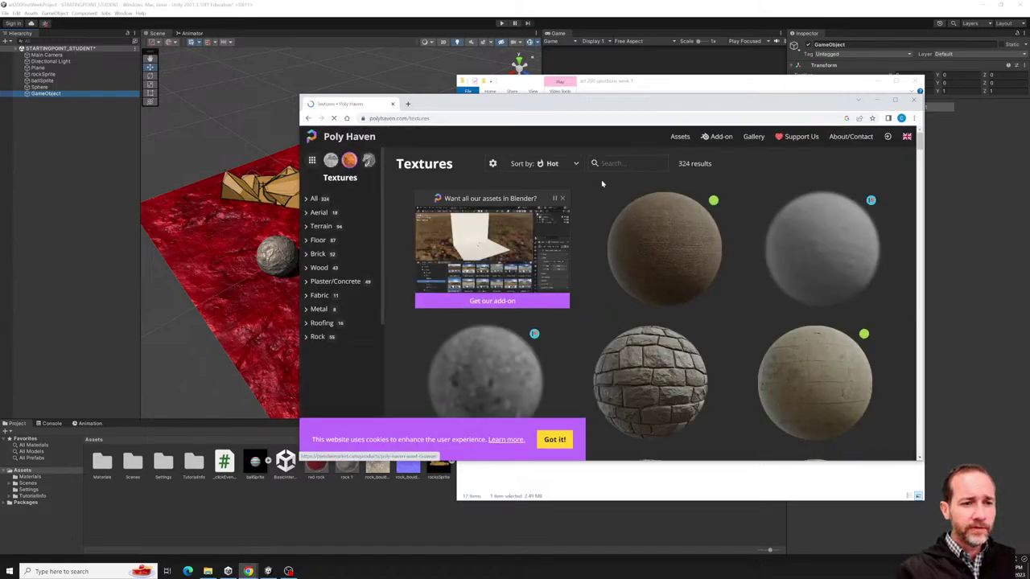
left_click(563, 199)
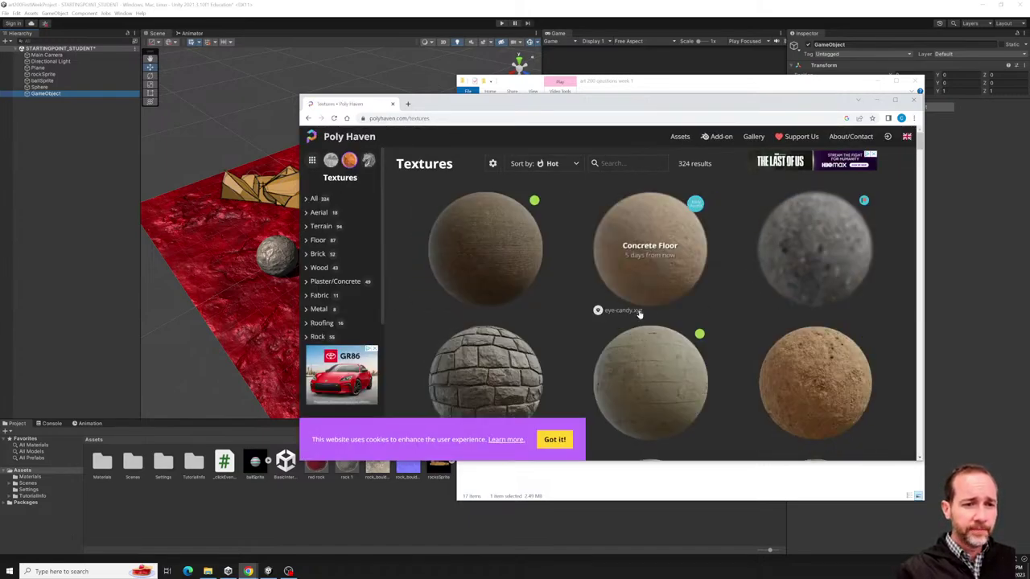
Browse the Poly Haven texture library for a suitable ground material.
scroll(611, 258, "down", 2)
scroll(616, 260, "down", 2)
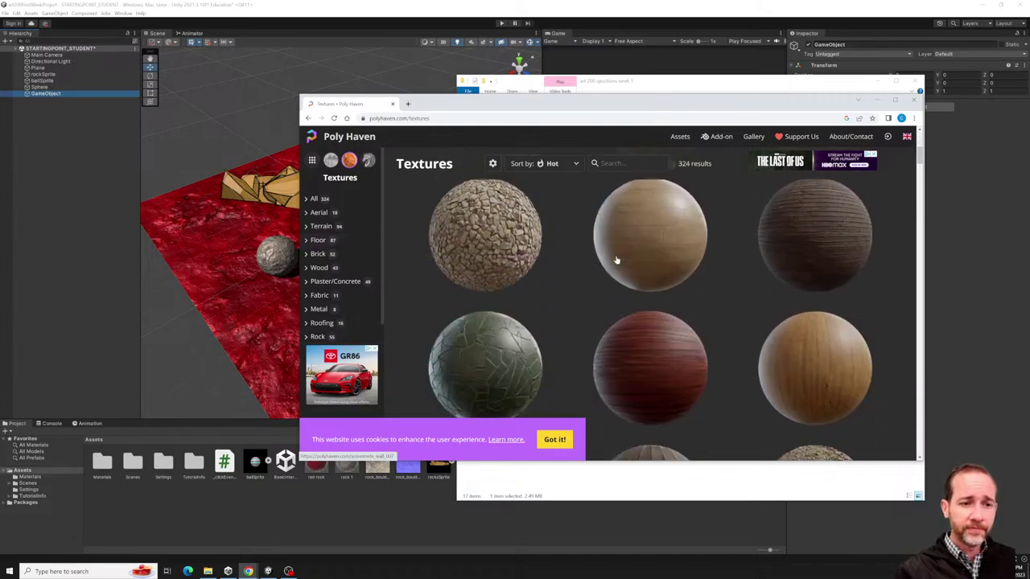
scroll(723, 298, "down", 1)
scroll(800, 315, "up", 1)
scroll(796, 316, "down", 5)
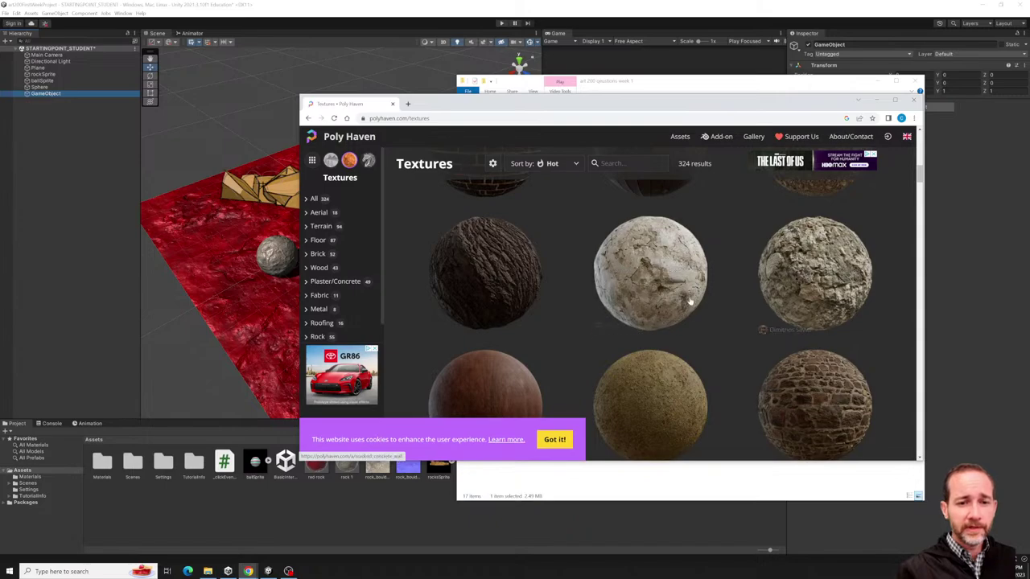
scroll(724, 298, "down", 5)
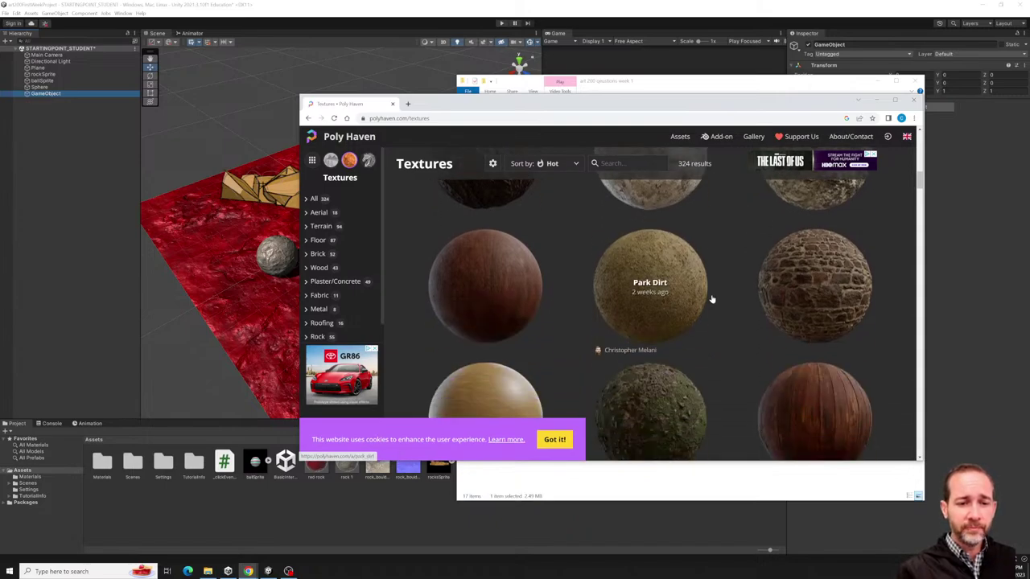
scroll(712, 299, "down", 3)
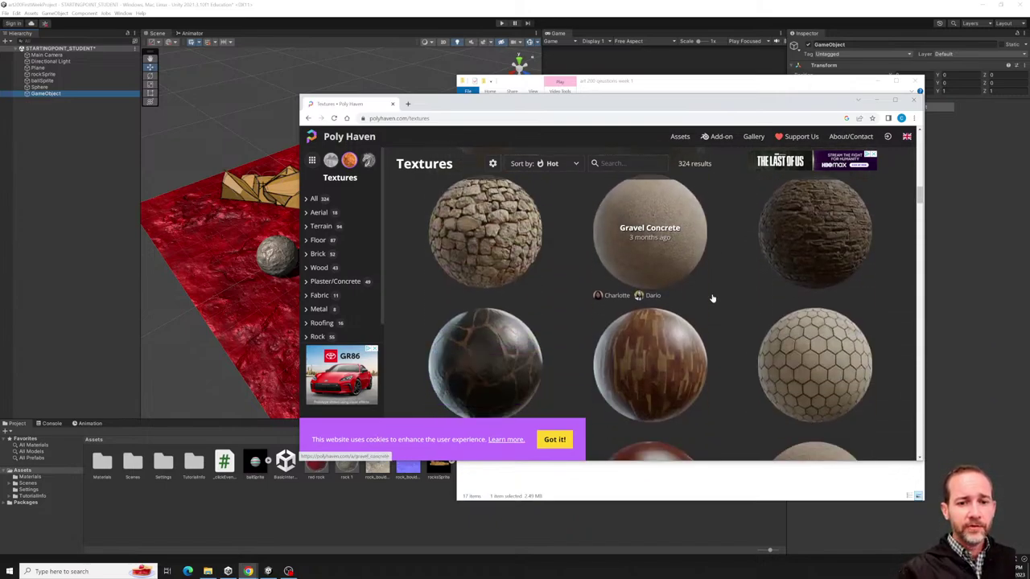
scroll(712, 298, "up", 2)
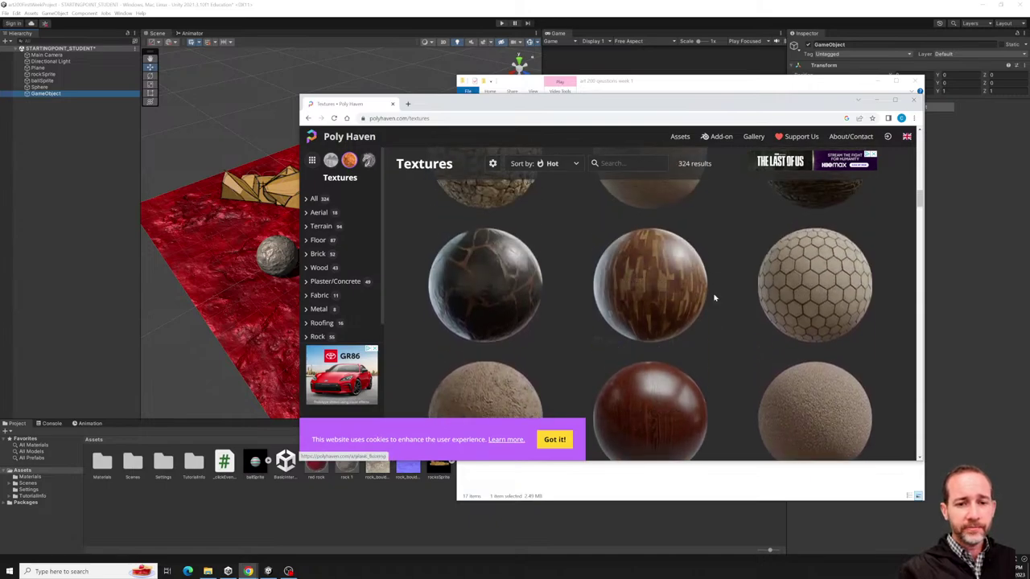
scroll(714, 299, "down", 5)
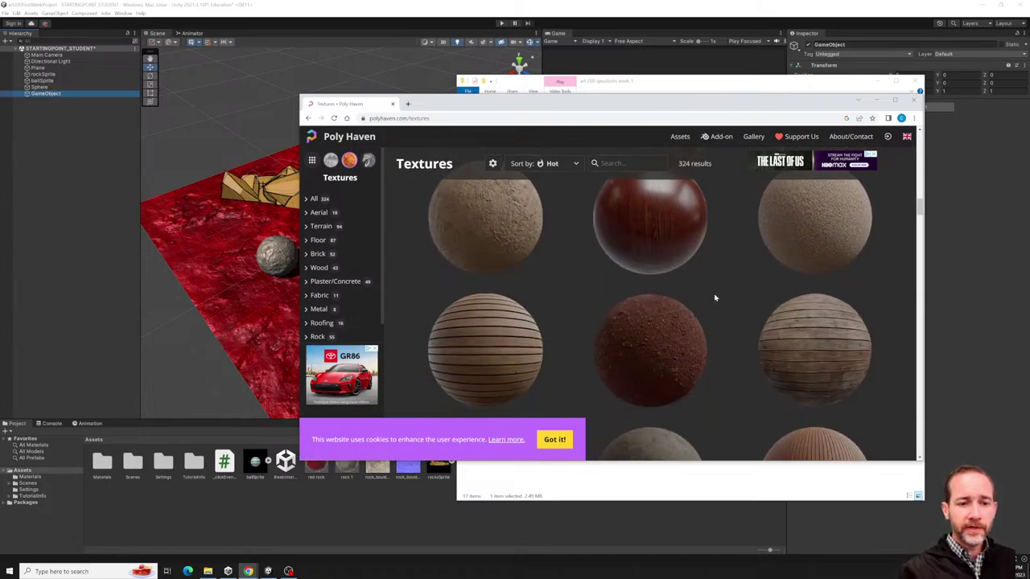
scroll(714, 298, "down", 5)
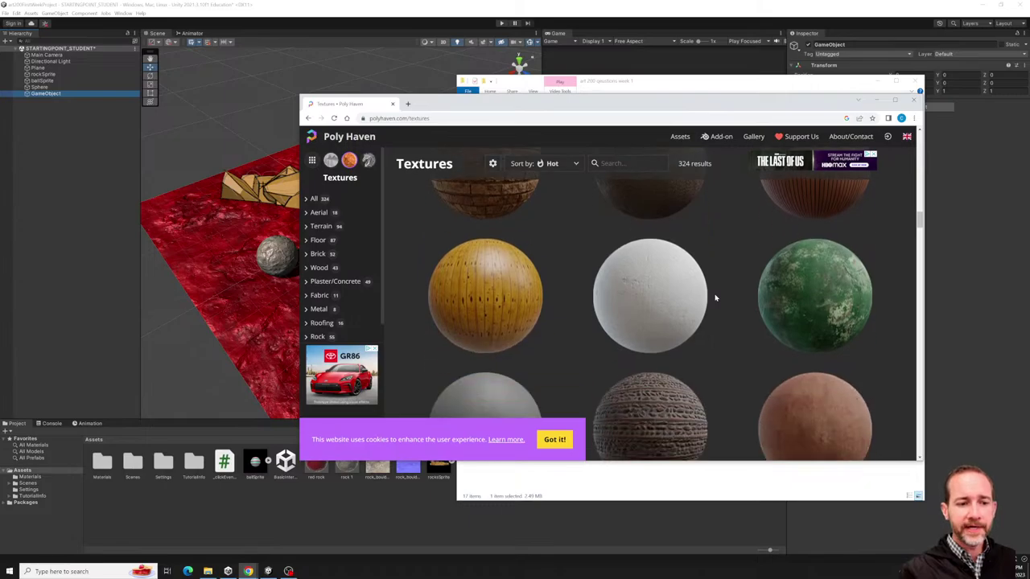
scroll(715, 296, "down", 3)
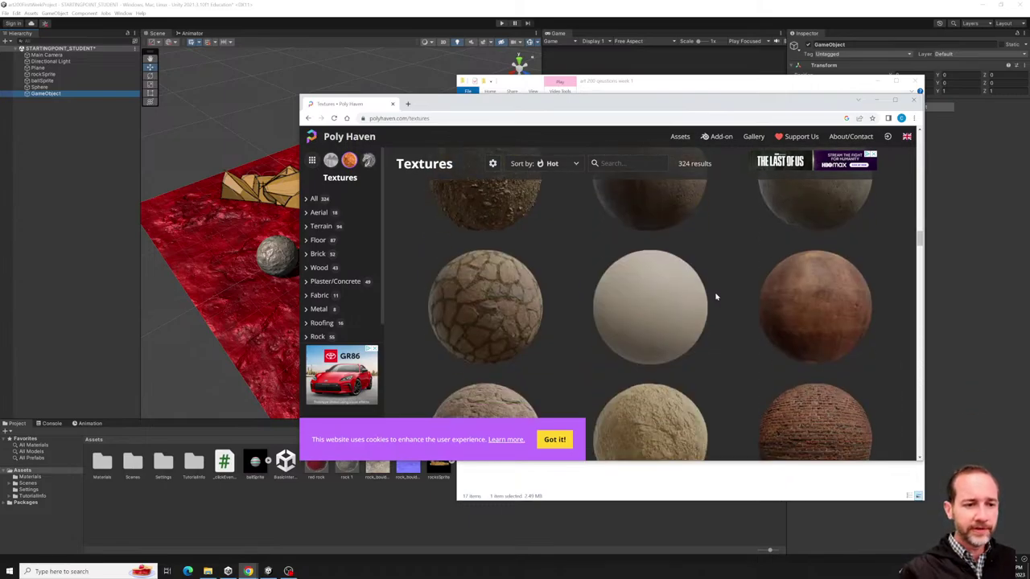
scroll(715, 294, "up", 2)
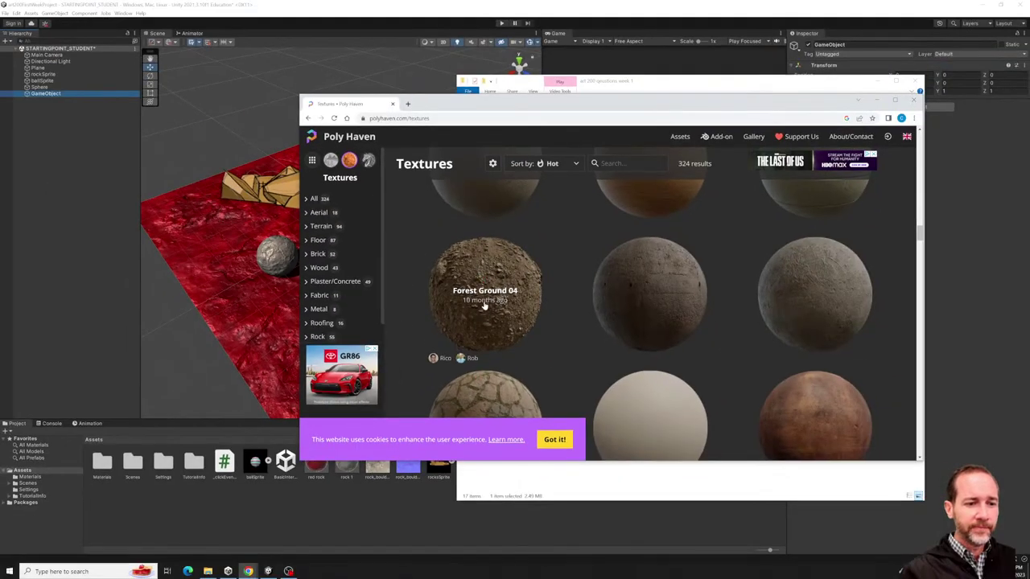
Open the Forest Ground 04 texture, set its download resolution to 2K, and show its individual map downloads.
left_click(503, 309)
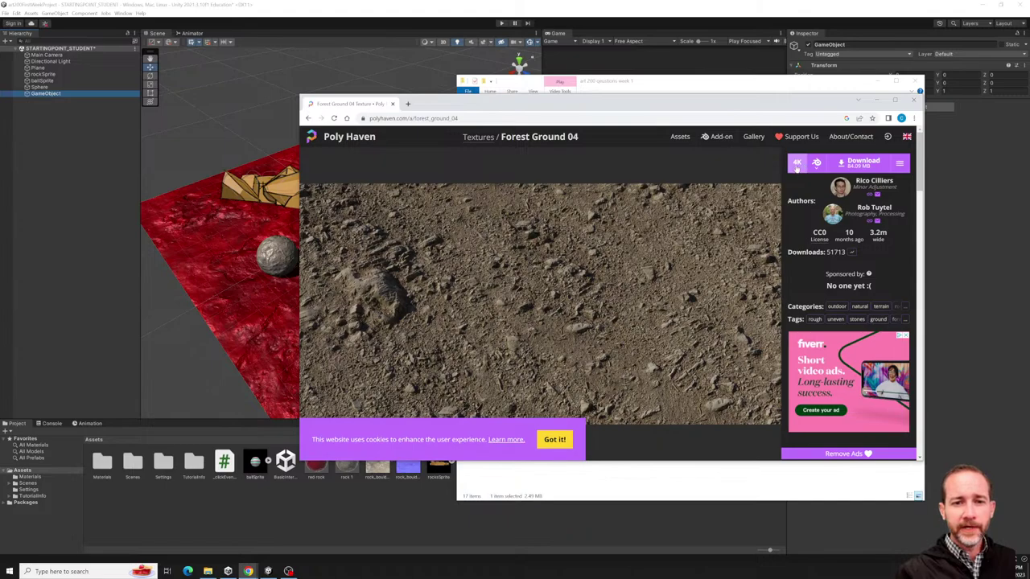
left_click(796, 164)
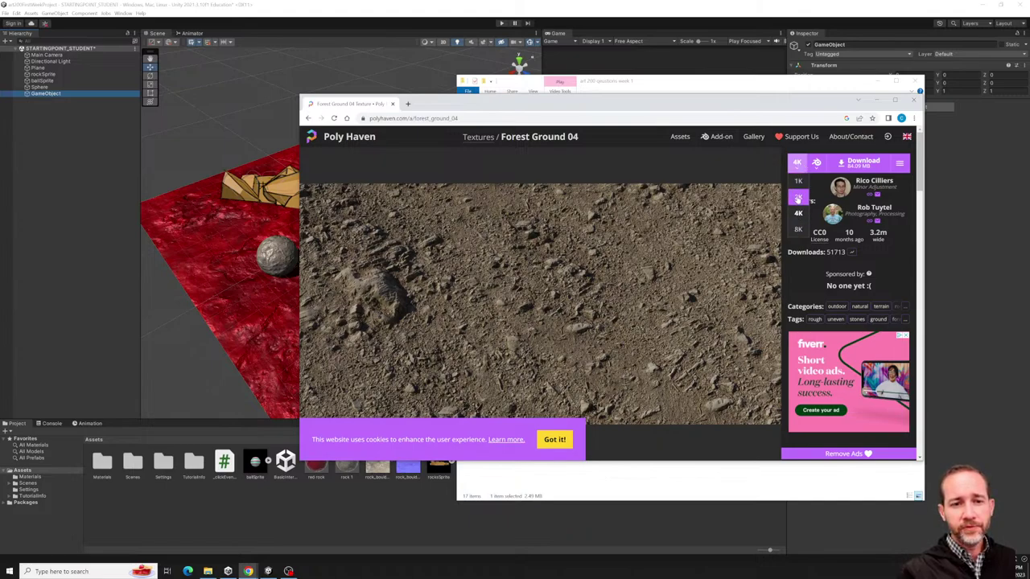
left_click(797, 197)
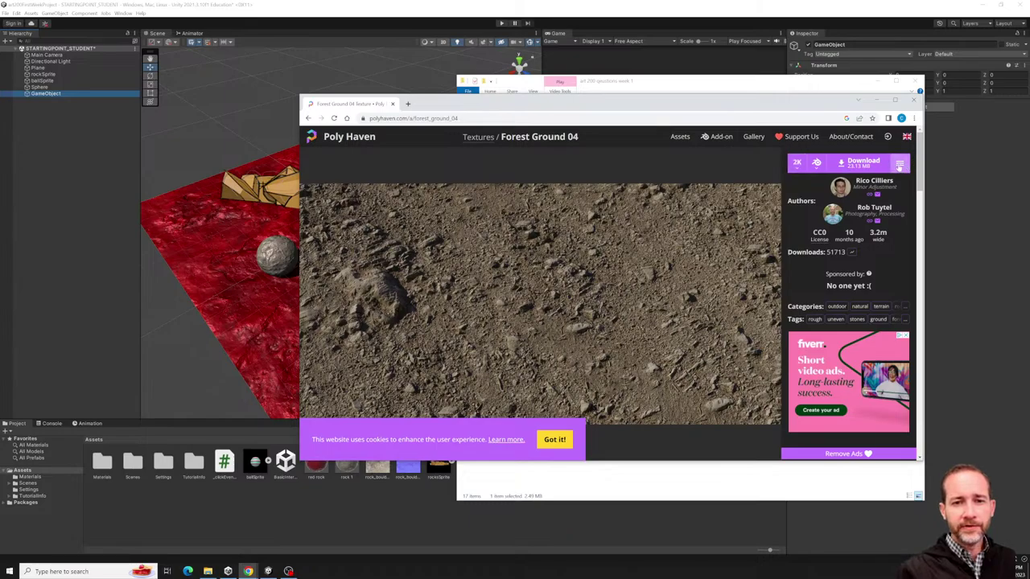
left_click(898, 164)
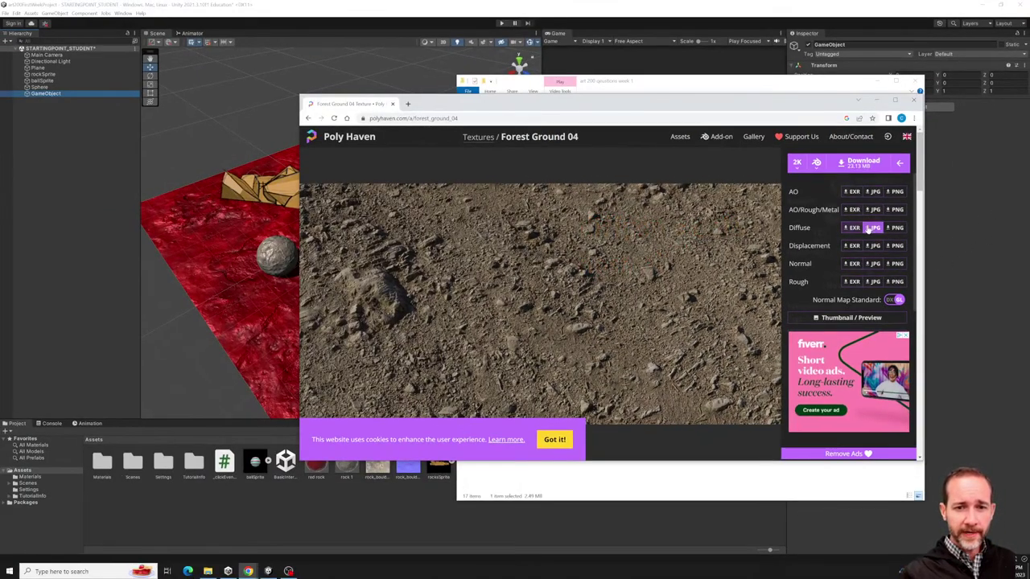
Open the Forest Ground 04 diffuse map as PNG and save the image to the Downloads folder.
left_click(897, 228)
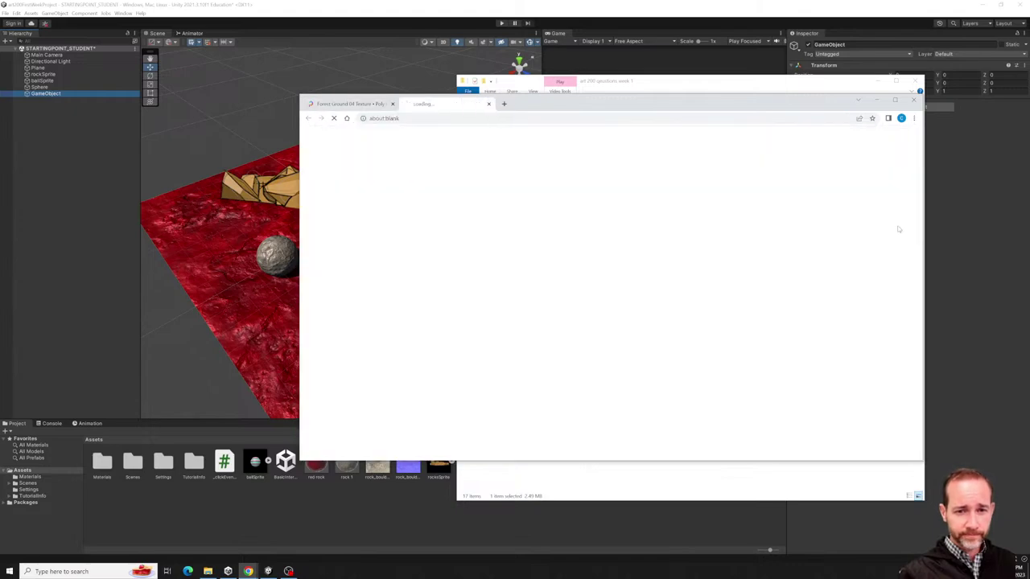
right_click(621, 244)
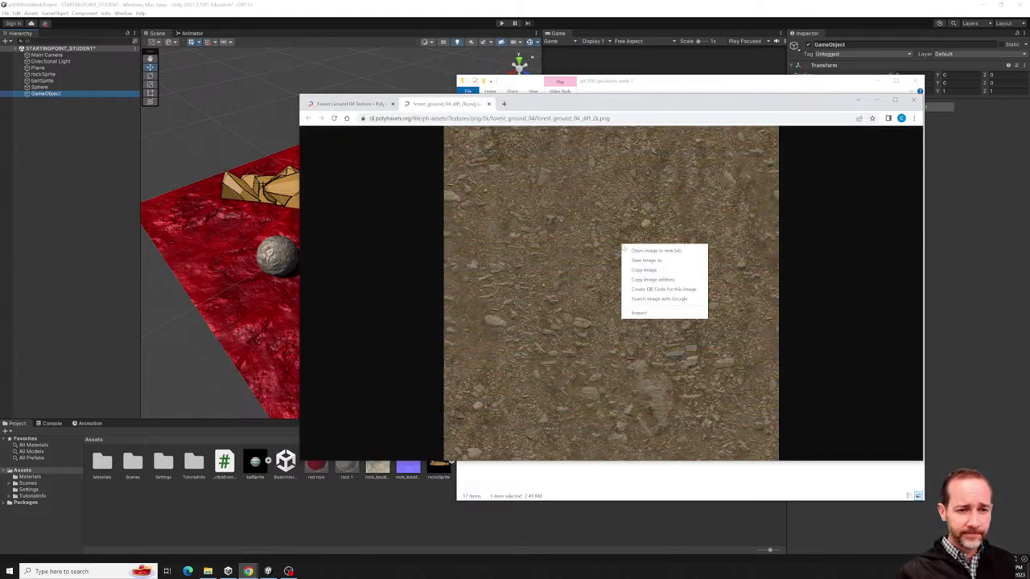
left_click(644, 260)
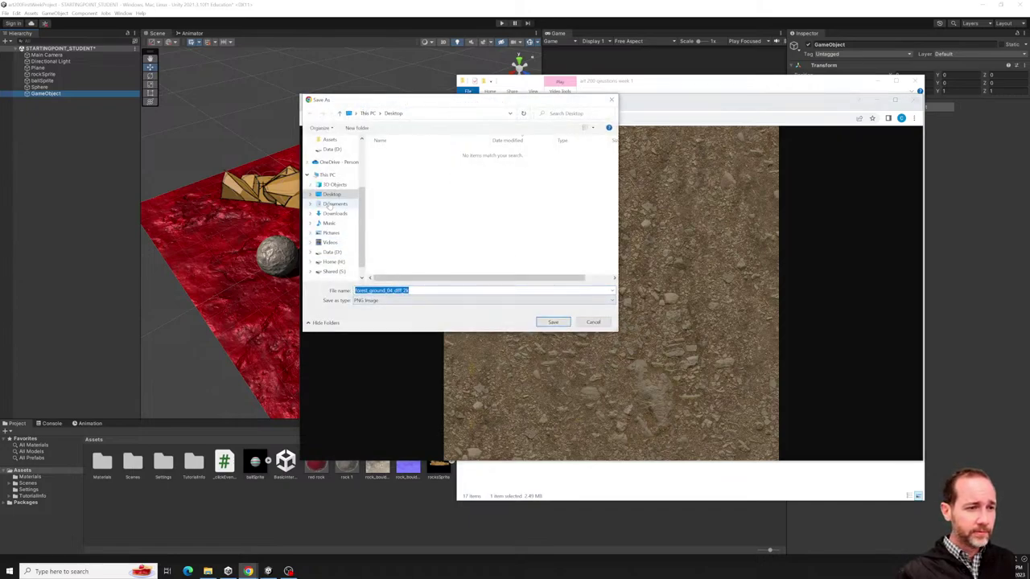
left_click(334, 214)
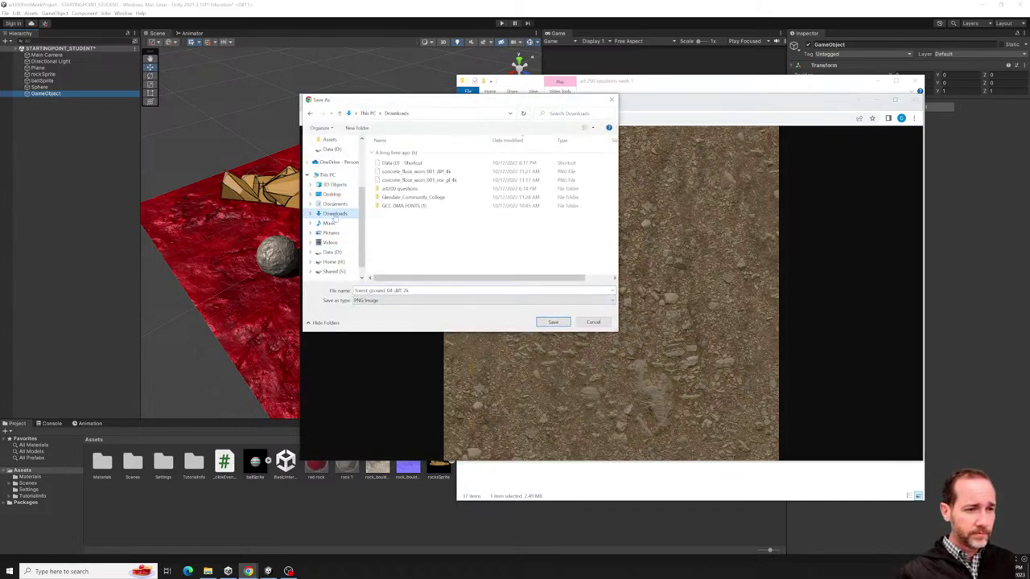
left_click(552, 321)
Open the Forest Ground 04 normal map as PNG and save it to the Downloads folder on Data (D:).
left_click(354, 104)
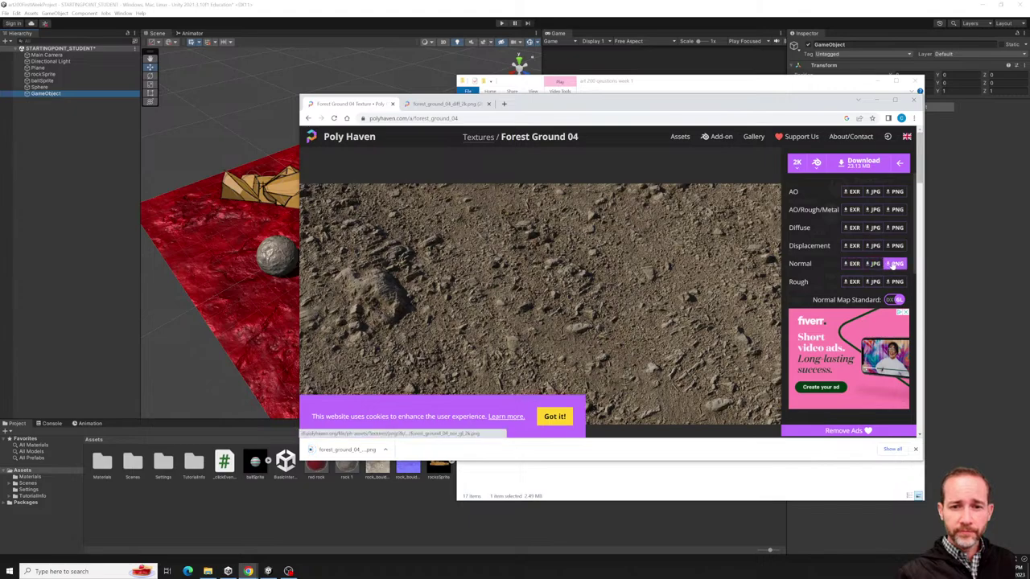
left_click(894, 265)
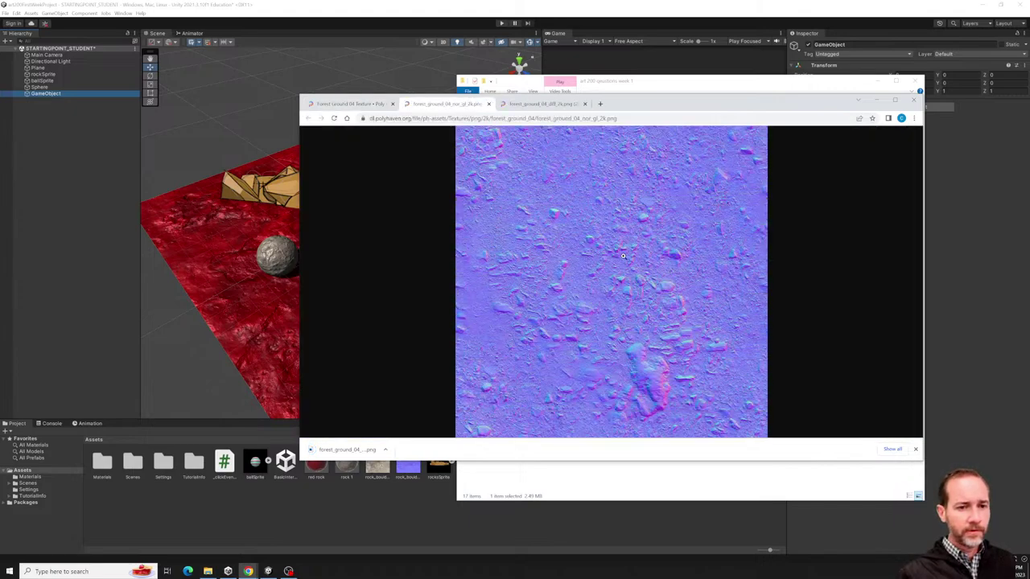
right_click(617, 253)
left_click(650, 272)
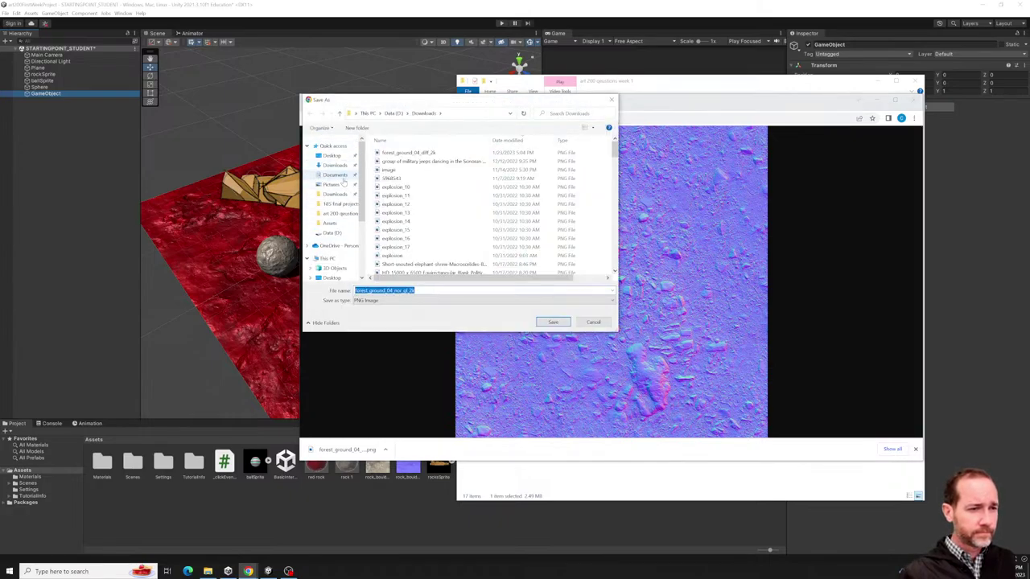
left_click(336, 195)
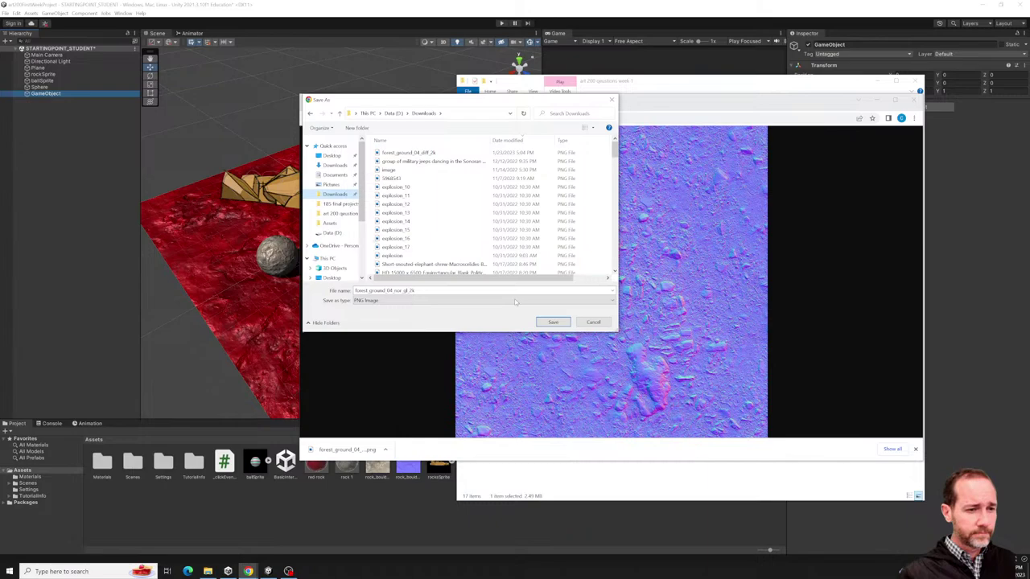
left_click(552, 322)
Switch to File Explorer, open the Downloads folder on Data (D:), and sort it by date modified with the newest files first.
left_click(361, 513)
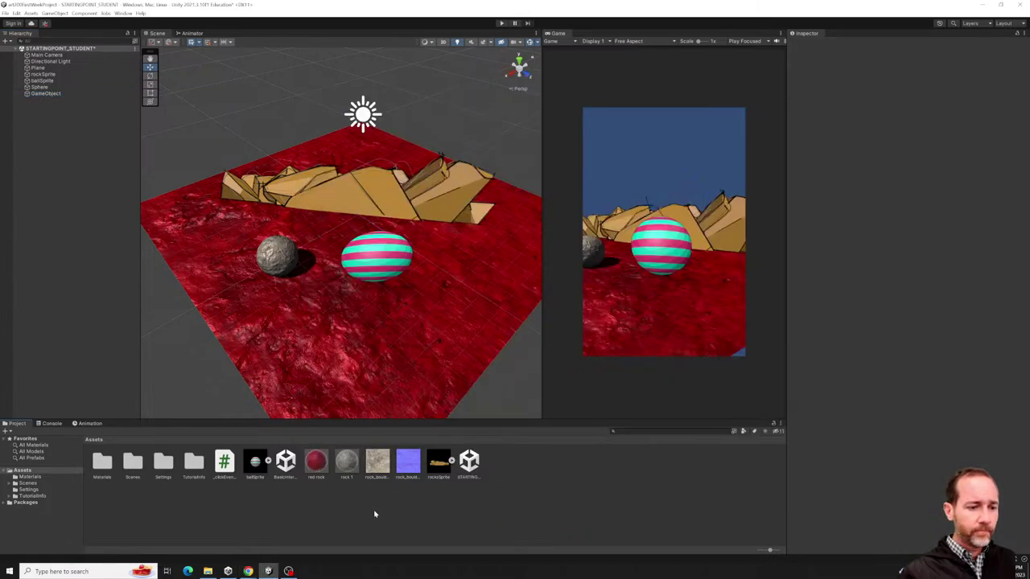
left_click_drag(314, 346, 330, 362, "alt")
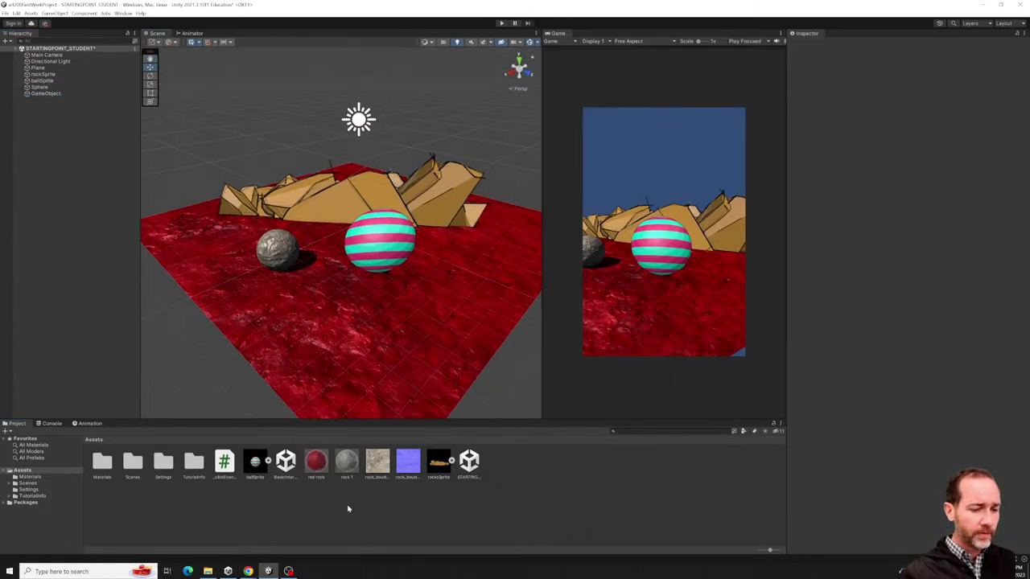
left_click(207, 571)
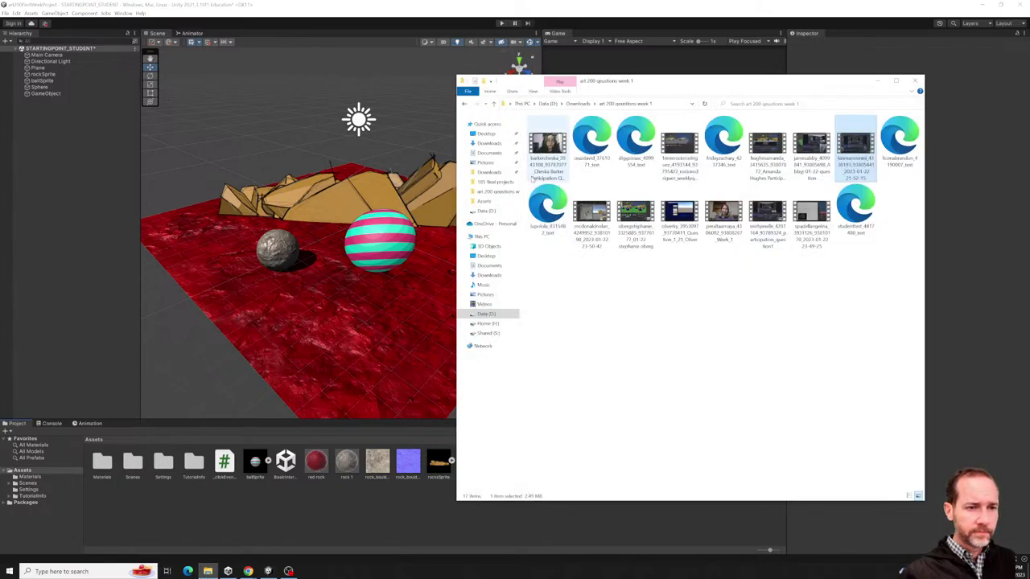
left_click(489, 172)
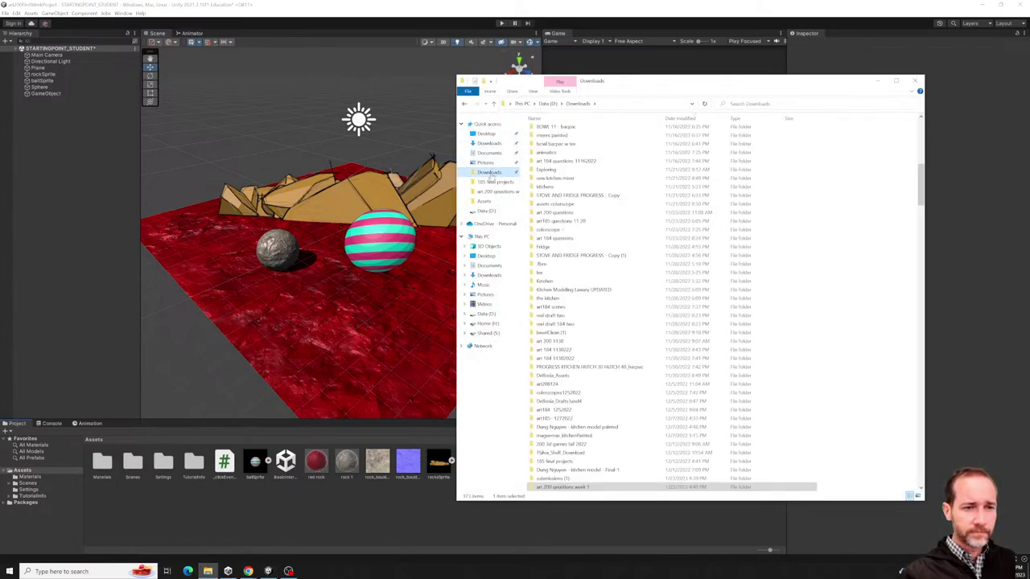
scroll(575, 323, "down", 8)
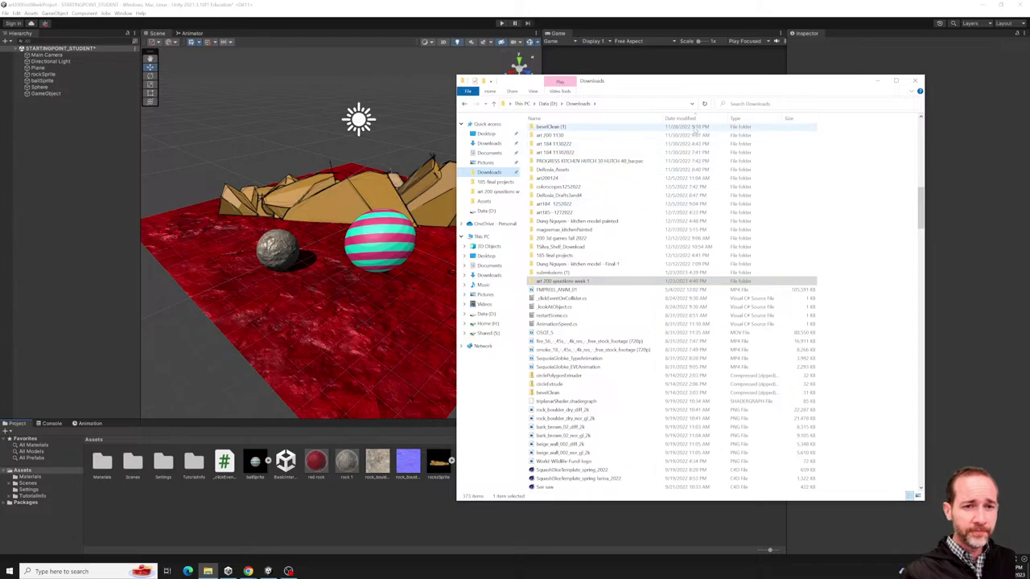
left_click(689, 127)
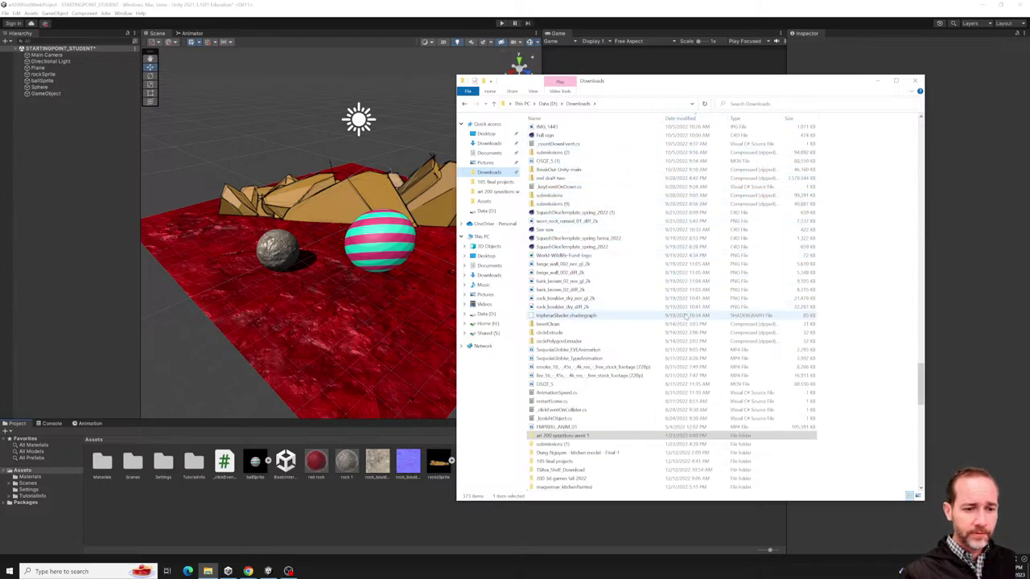
scroll(686, 319, "up", 20)
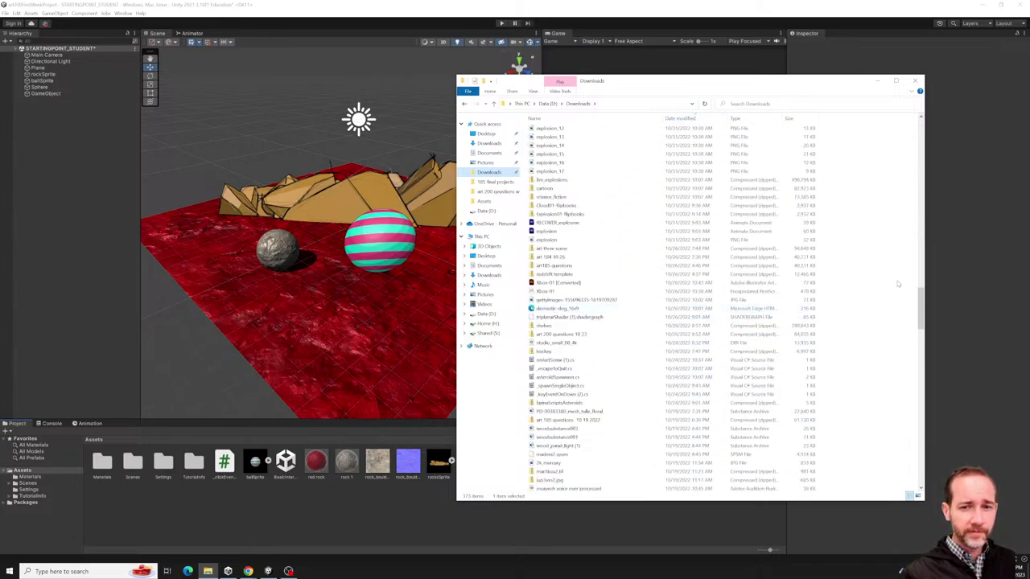
left_click_drag(923, 306, 922, 133)
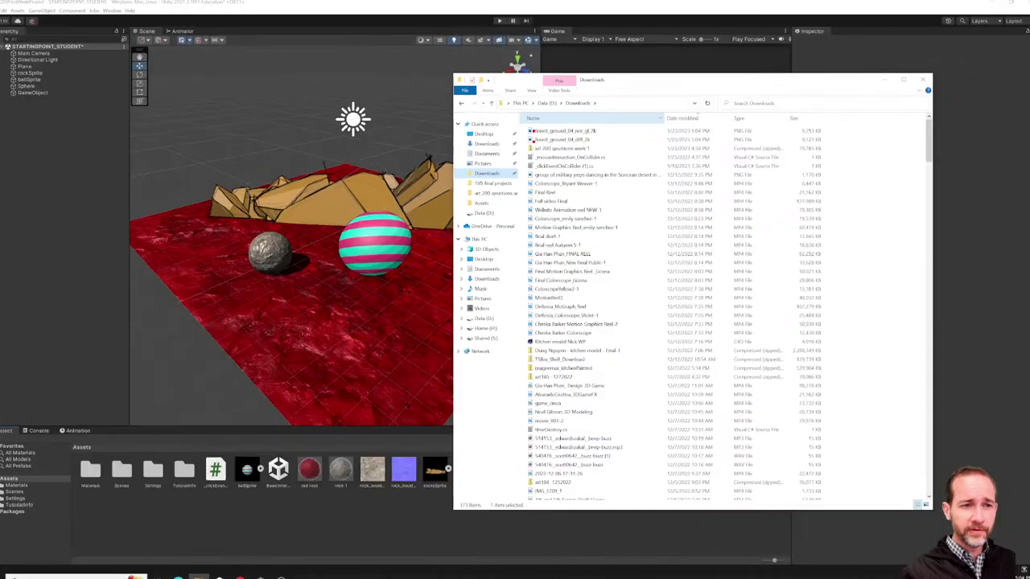
Import forest_ground_04_diff_2k and forest_ground_04_nor_gl_2k into the Unity project's Assets folder.
left_click(534, 155)
left_click(559, 139)
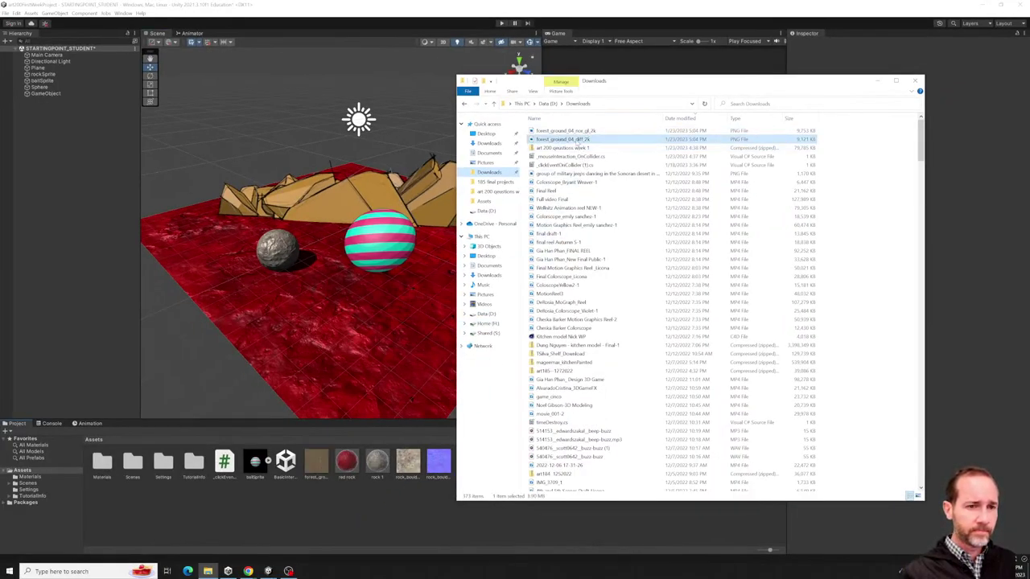
left_click(563, 131)
left_click_drag(563, 130, 349, 489)
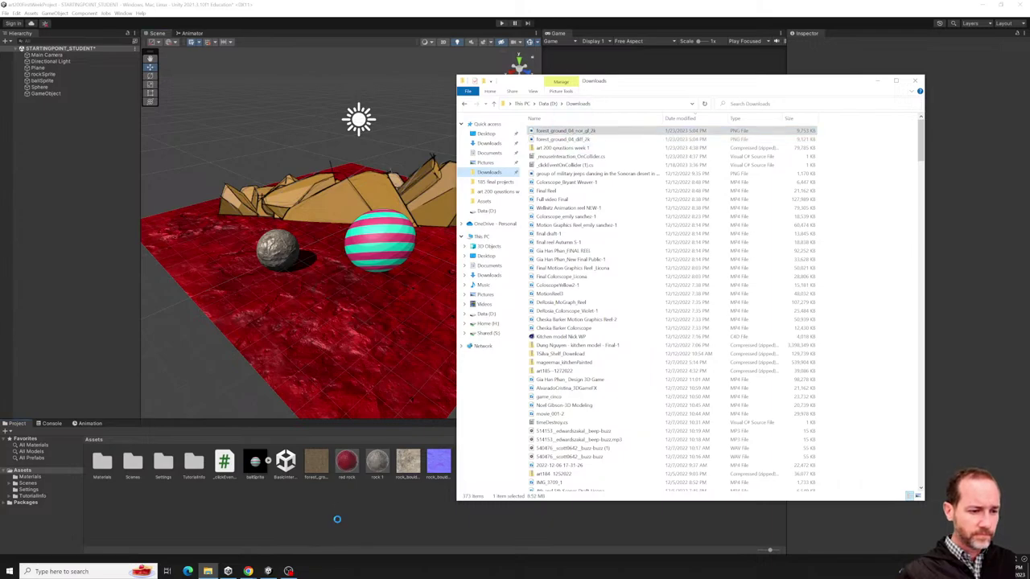
left_click(347, 518)
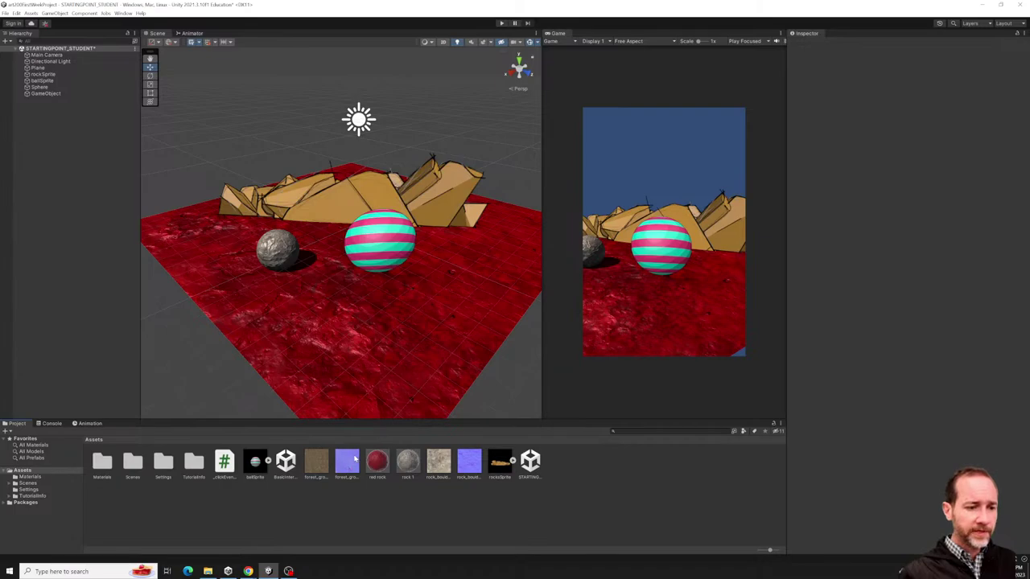
Create a new material in the Assets folder and name it forestFloor.
right_click(593, 460)
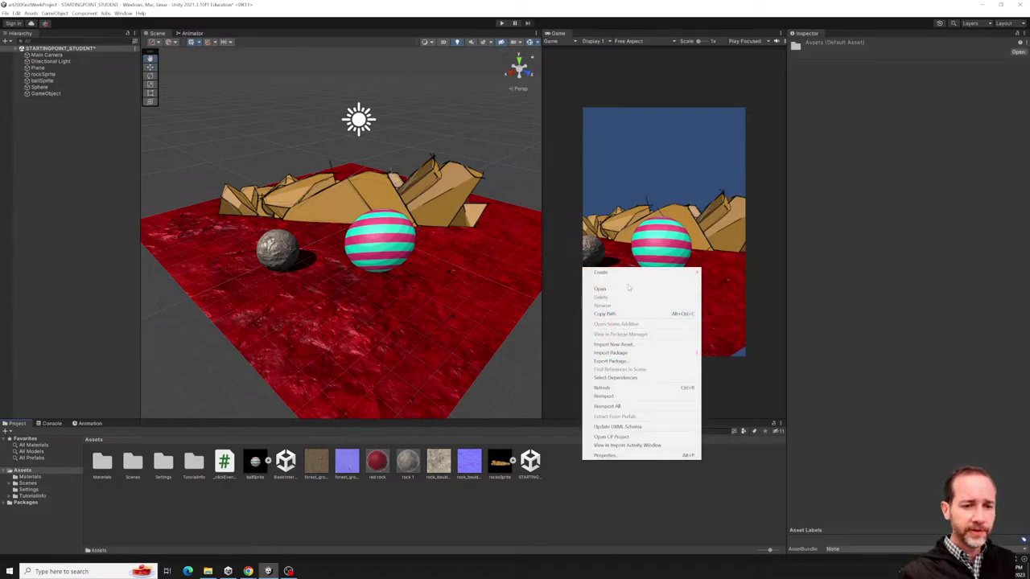
mouse_move(667, 275)
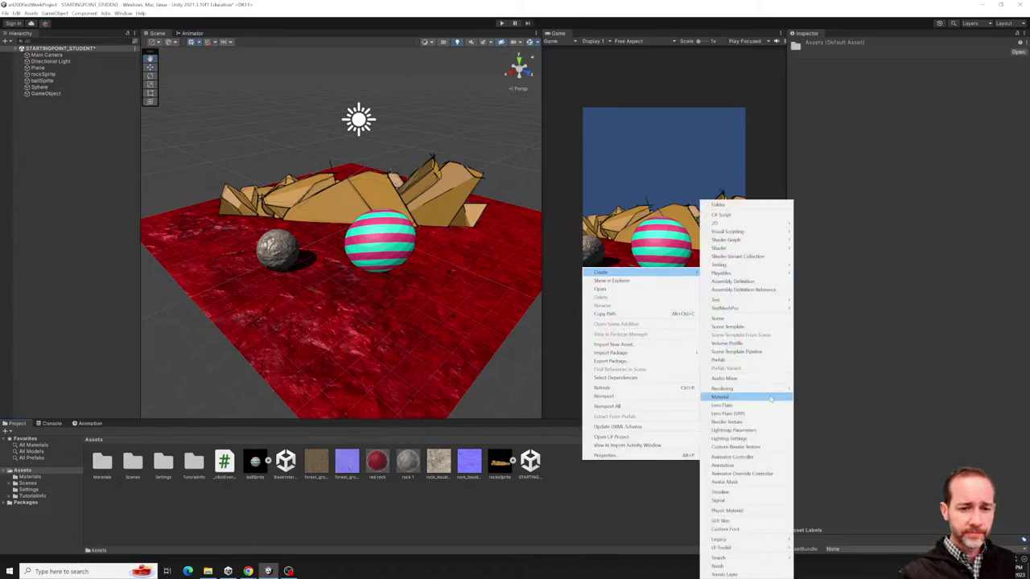
left_click(720, 396)
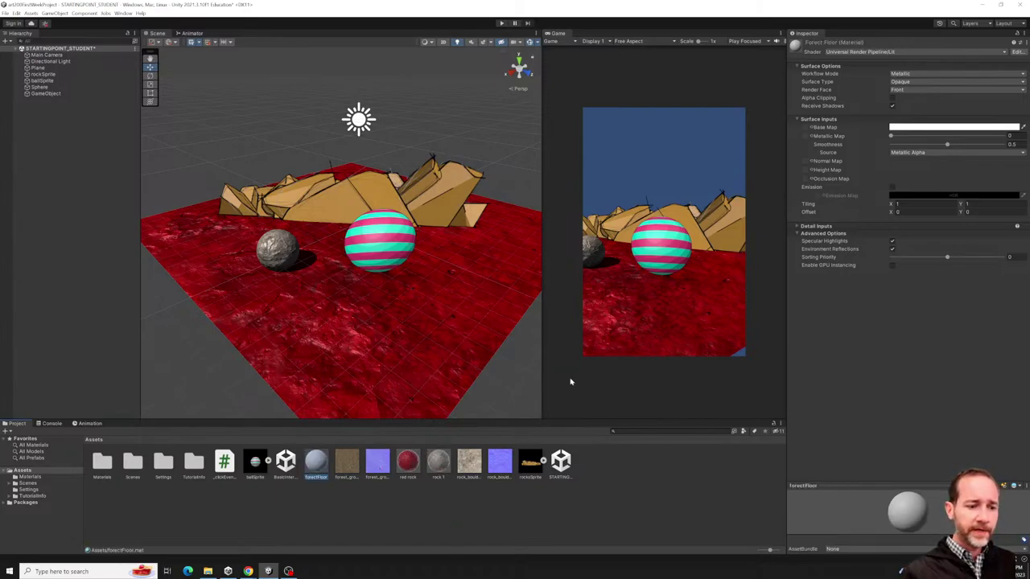
Assign the forest ground diffuse and normal maps to forestFloor, mark the latter texture as a normal map, and apply the material to the plane.
left_click_drag(819, 125, 809, 129)
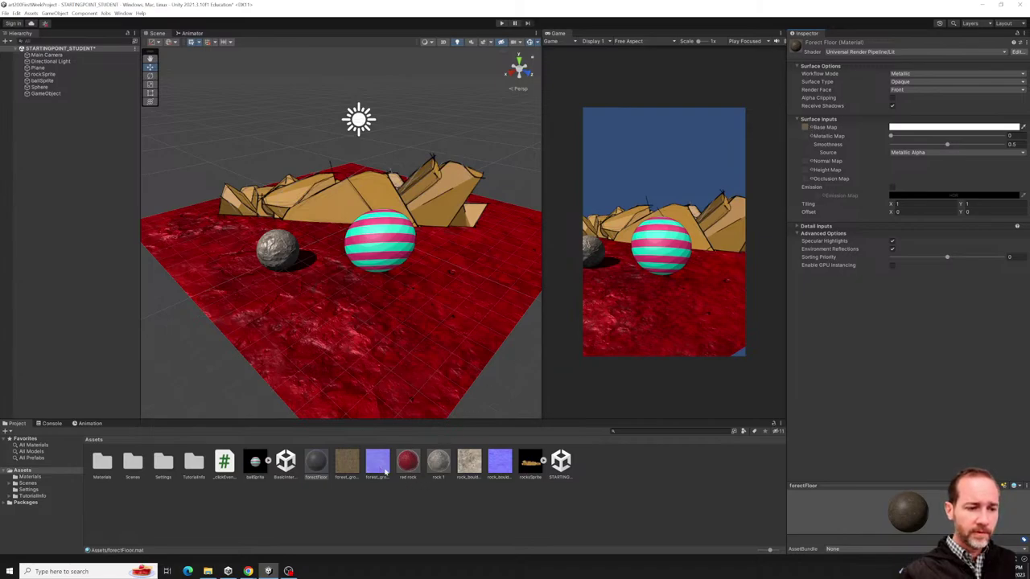
left_click_drag(384, 470, 809, 163)
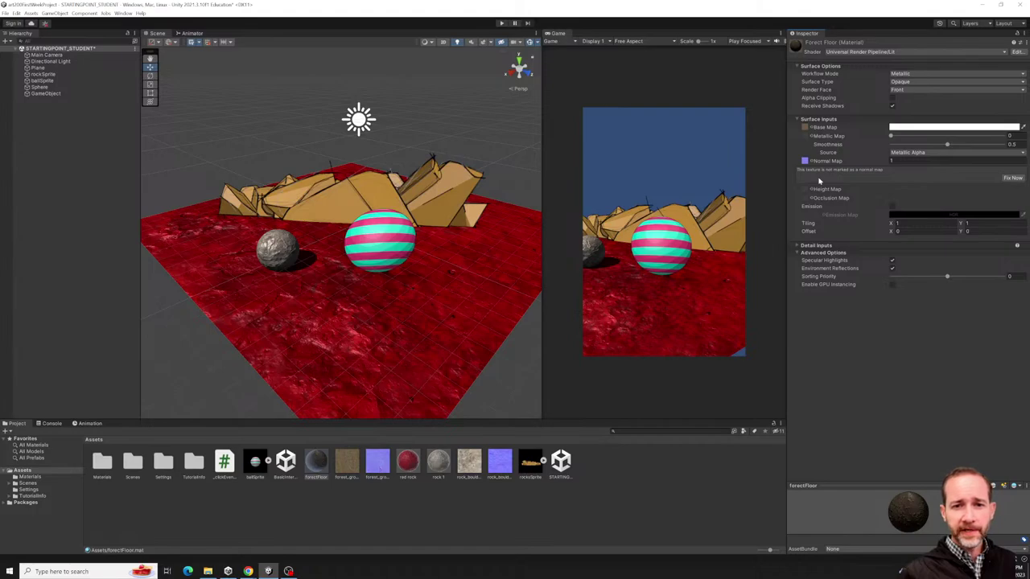
left_click(1012, 177)
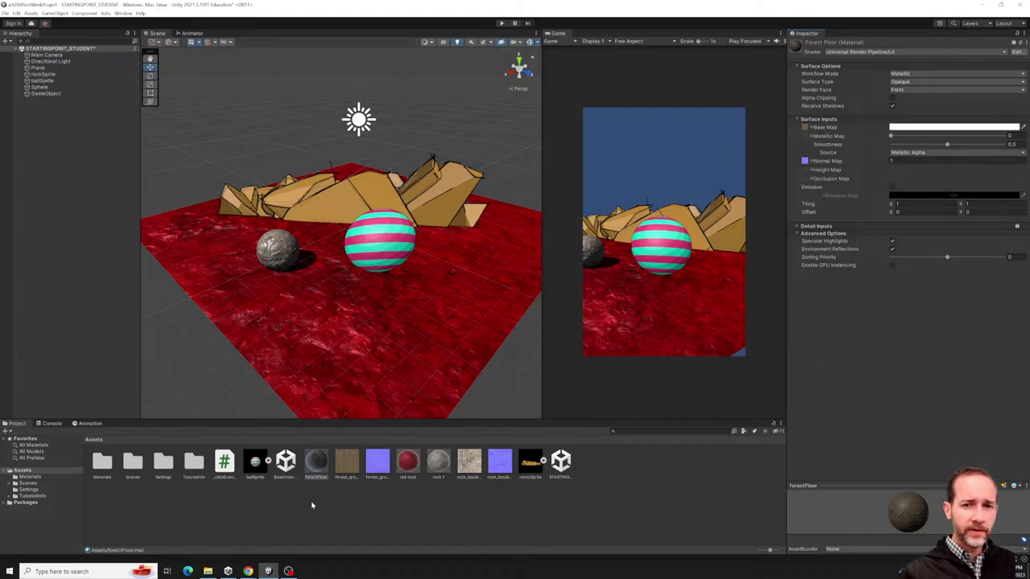
left_click_drag(319, 475, 349, 367)
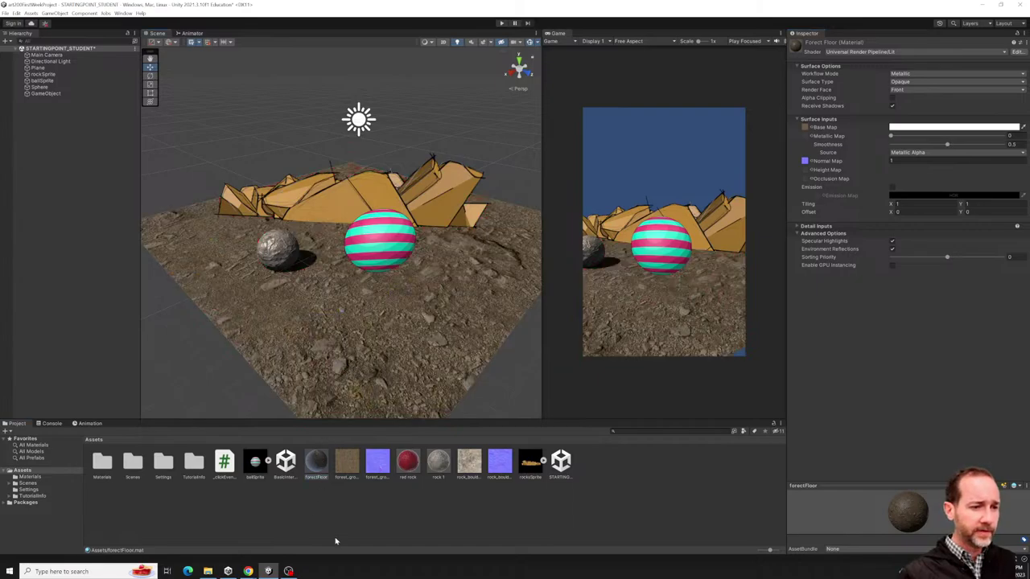
Set the forestFloor material's normal map strength to 5 and inspect the ground's relief up close.
mouse_move(358, 315)
right_mouse_down()
mouse_move(319, 338)
mouse_move(346, 304)
right_mouse_up()
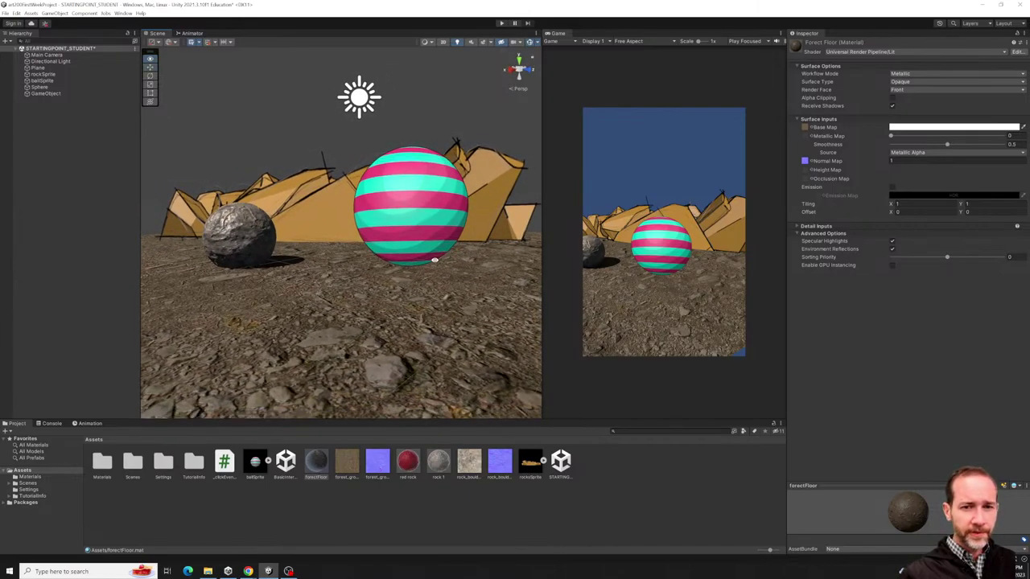
right_click_drag(434, 260, 505, 278)
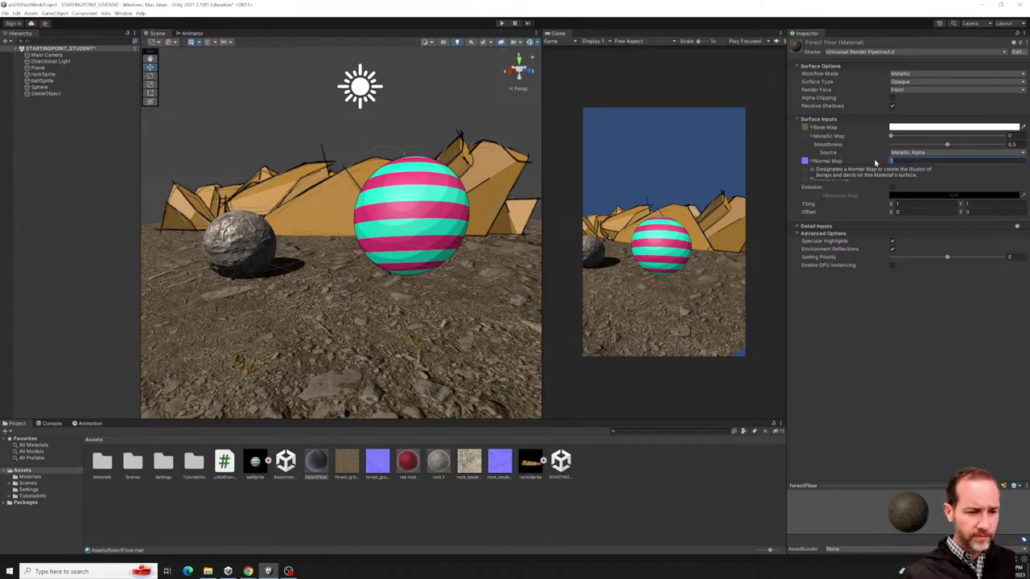
type("5")
key("Return")
left_click(410, 217)
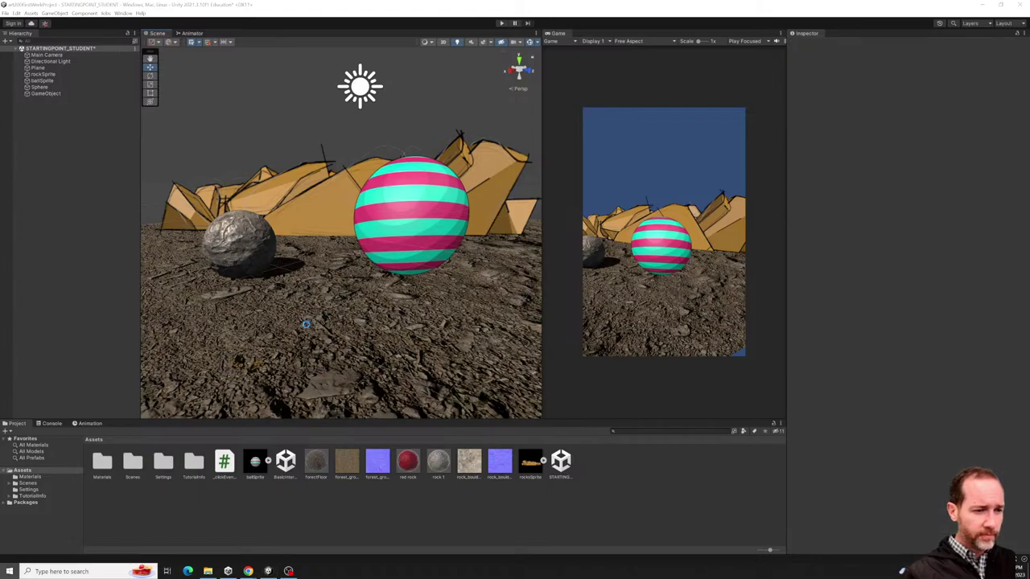
left_click_drag(378, 266, 201, 265, "alt")
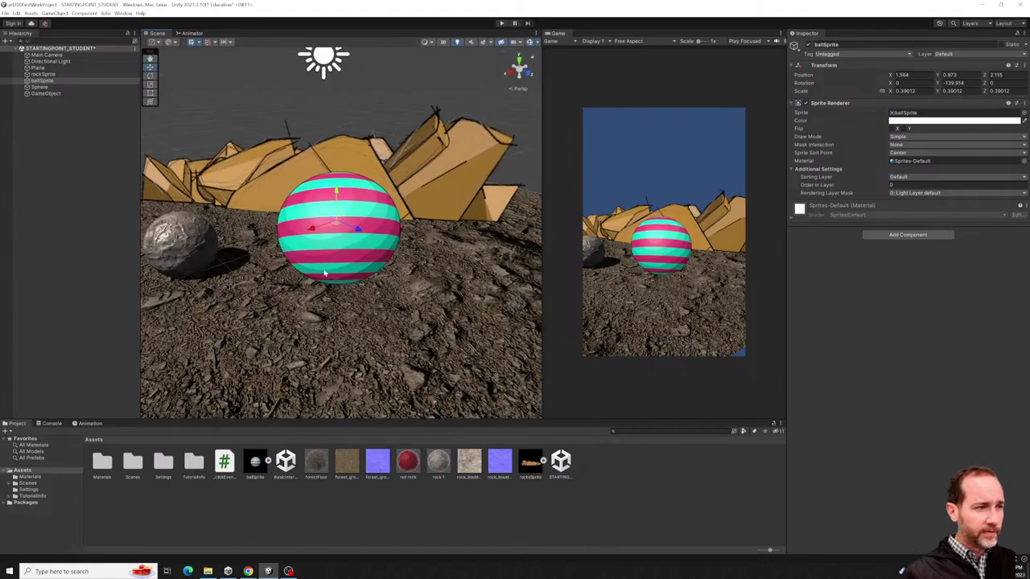
Vary the Directional Light's X rotation between about 83 and 135 degrees to change how light falls across the ground.
left_click(61, 62)
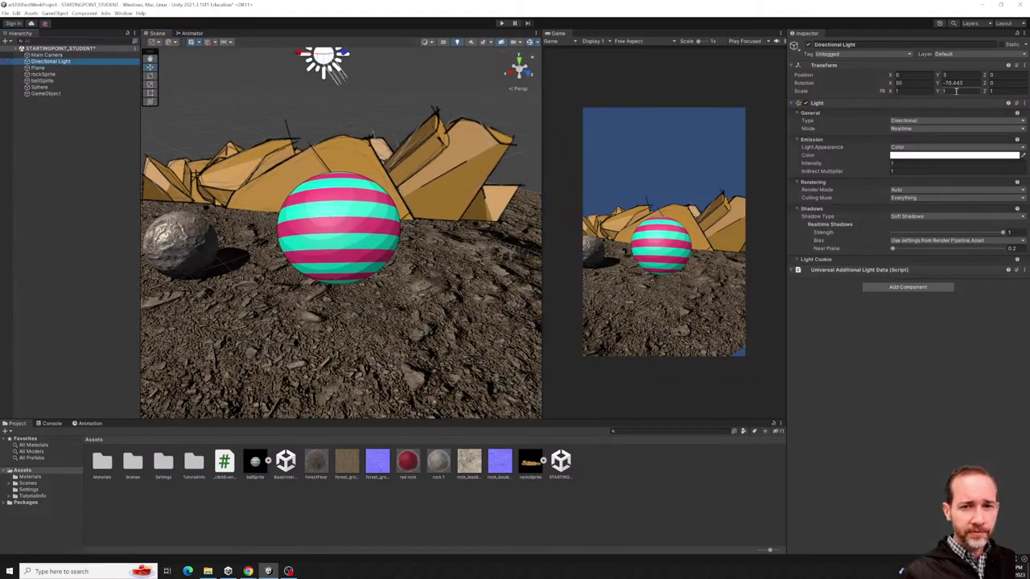
left_click_drag(955, 91, 995, 94)
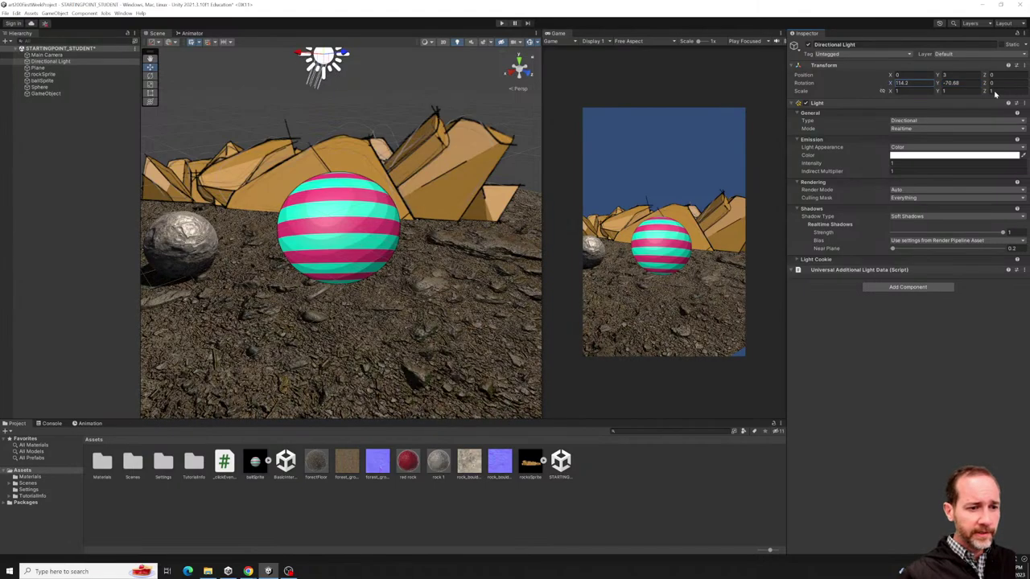
left_click_drag(876, 102, 961, 95)
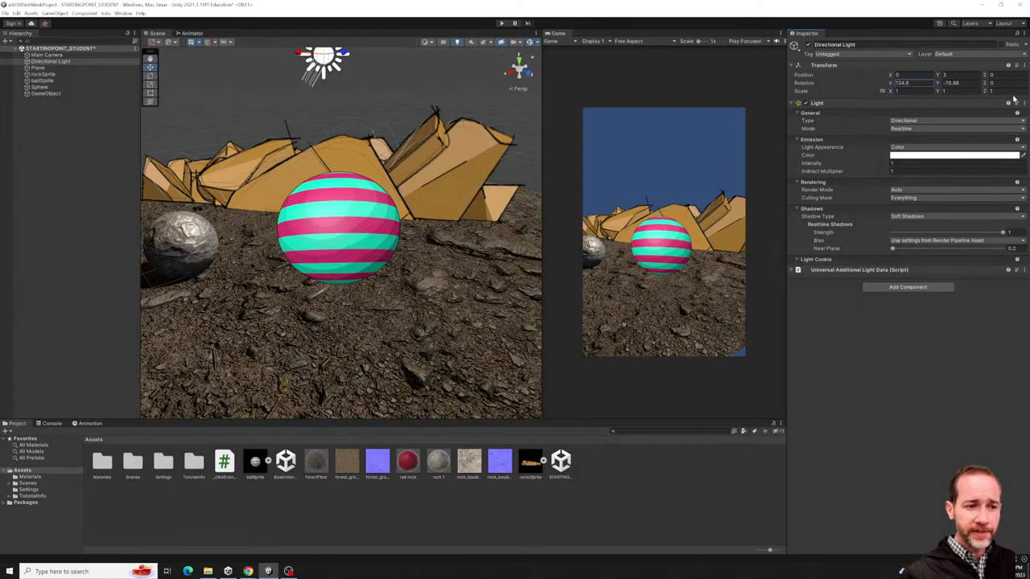
mouse_move(937, 107)
left_mouse_down()
mouse_move(861, 115)
mouse_move(886, 107)
left_mouse_up()
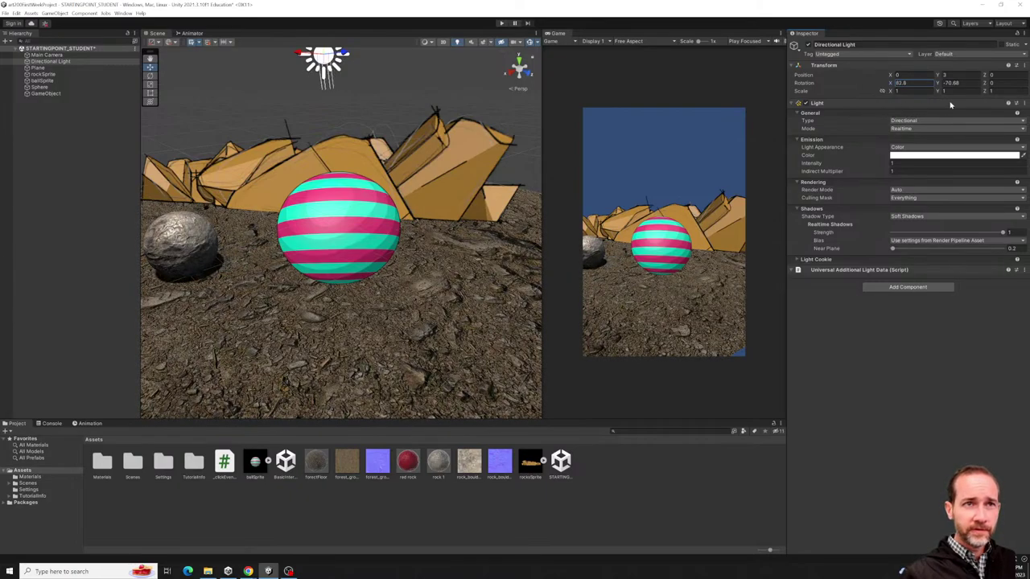
mouse_move(970, 103)
left_mouse_down()
mouse_move(853, 103)
mouse_move(930, 93)
mouse_move(901, 100)
mouse_move(951, 112)
left_mouse_up()
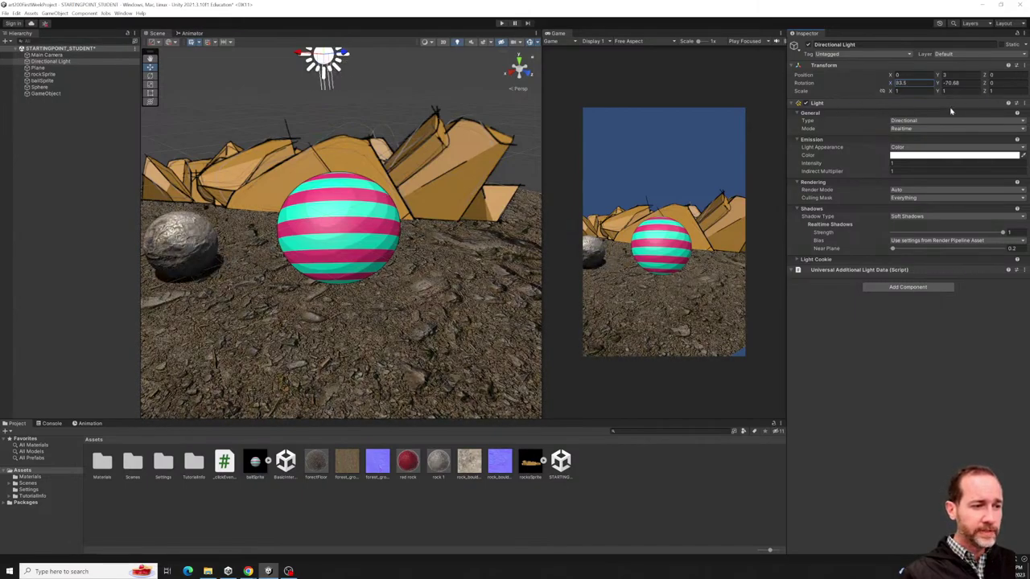
Set the Directional Light's X rotation to about 101 degrees.
mouse_move(1016, 111)
left_mouse_down()
mouse_move(862, 110)
mouse_move(986, 98)
mouse_move(961, 92)
left_mouse_up()
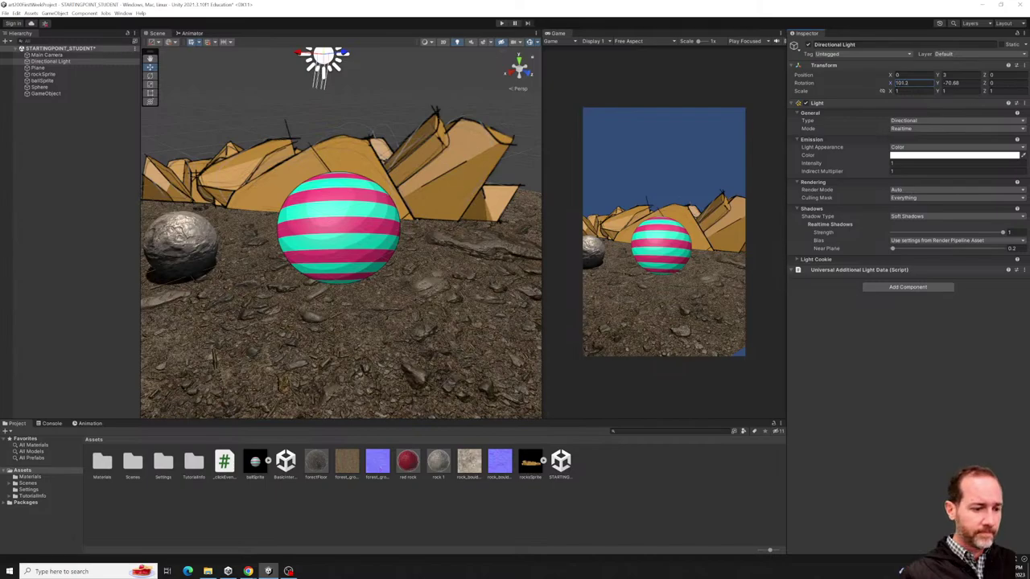
Switch to File Explorer, open the art 200 questions week 1 folder, and watch the next student's question video at volume 15 before closing it.
left_click(208, 571)
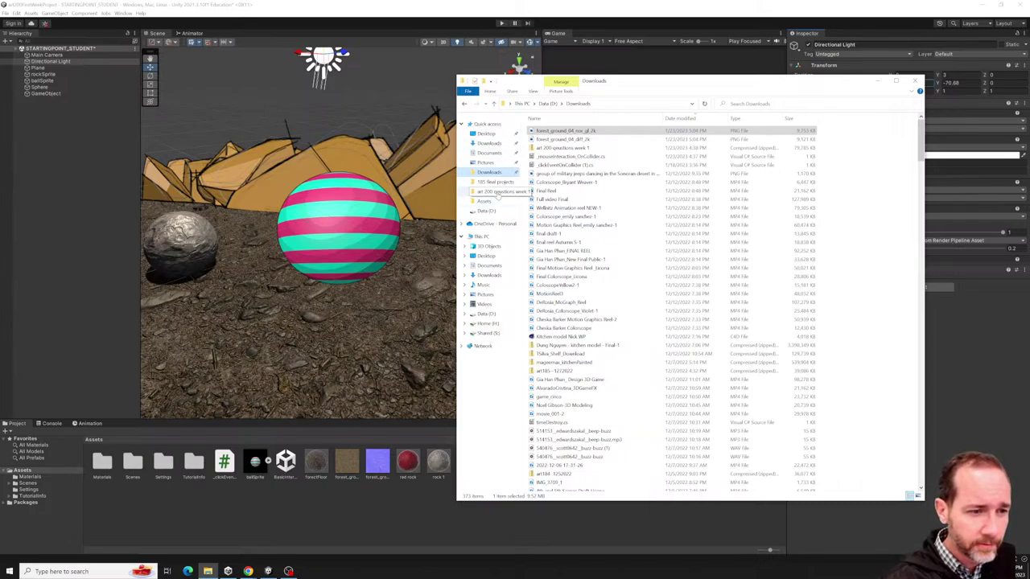
left_click(498, 193)
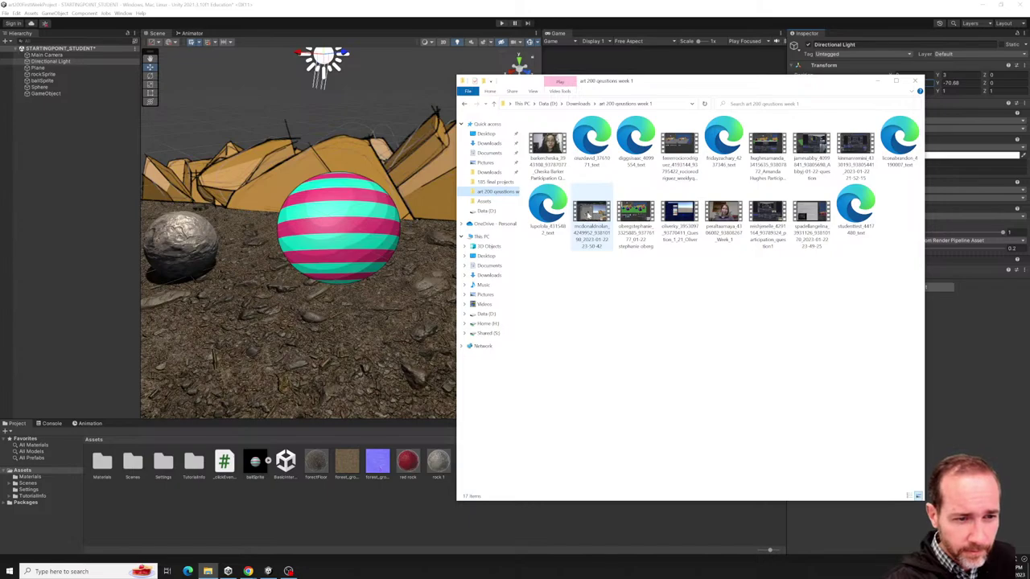
double_click(591, 213)
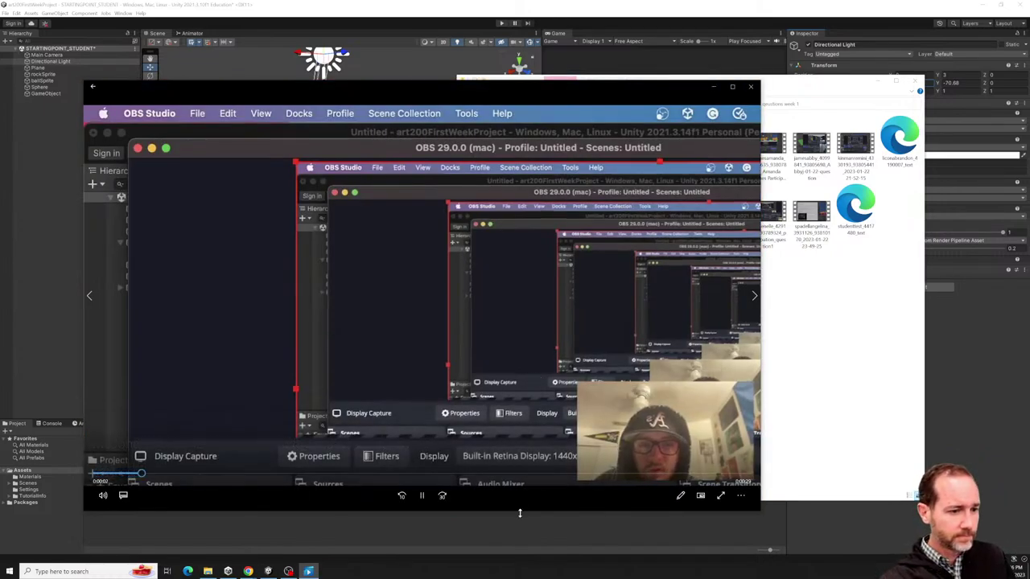
left_click(102, 496)
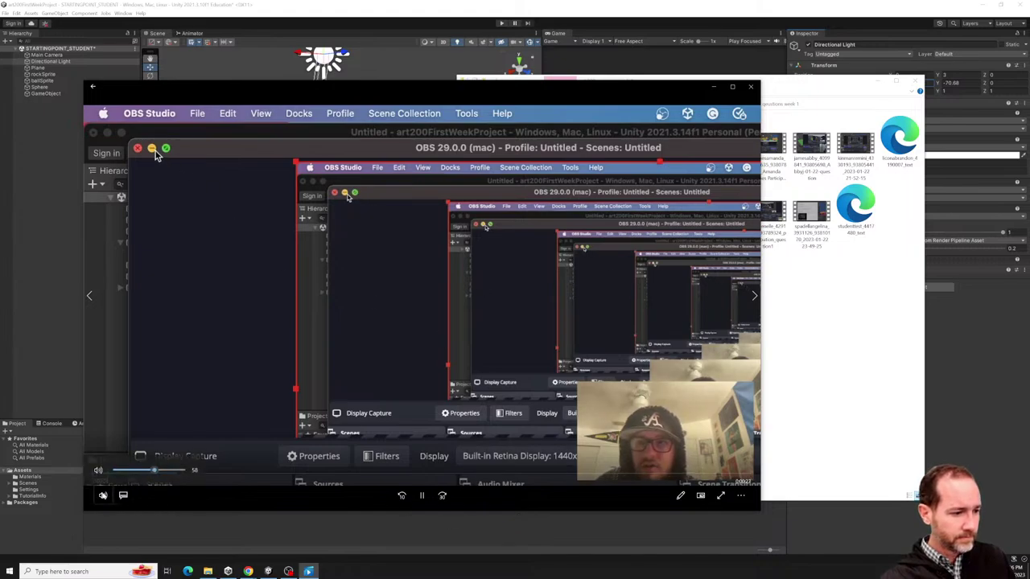
left_click_drag(160, 470, 126, 472)
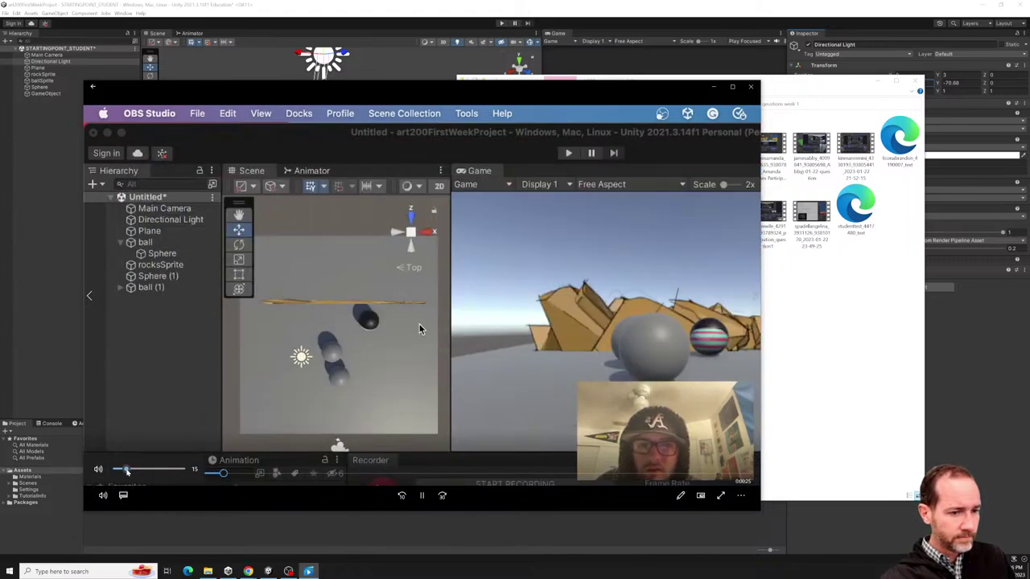
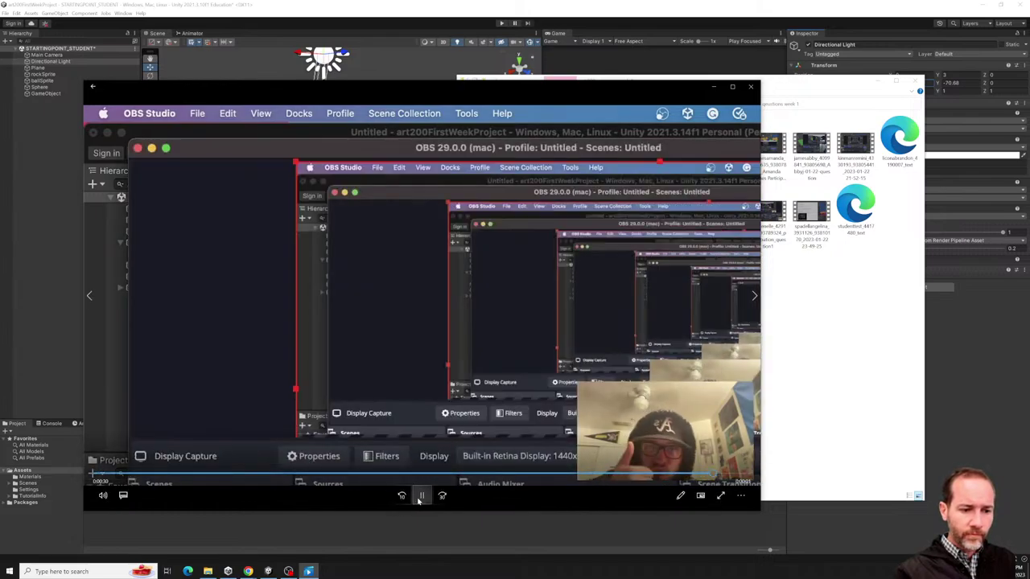
left_click(419, 497)
left_click(750, 86)
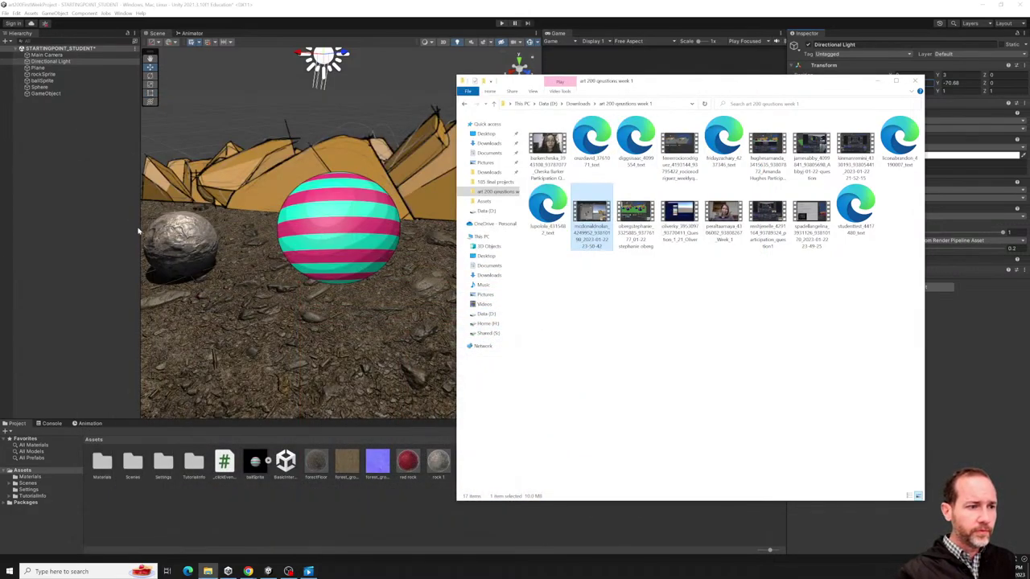
Return to Unity, view the scene from far away, and alternately frame the Sphere and ballSprite in the Scene view.
left_click(267, 243)
left_click_drag(267, 243, 365, 268, "alt")
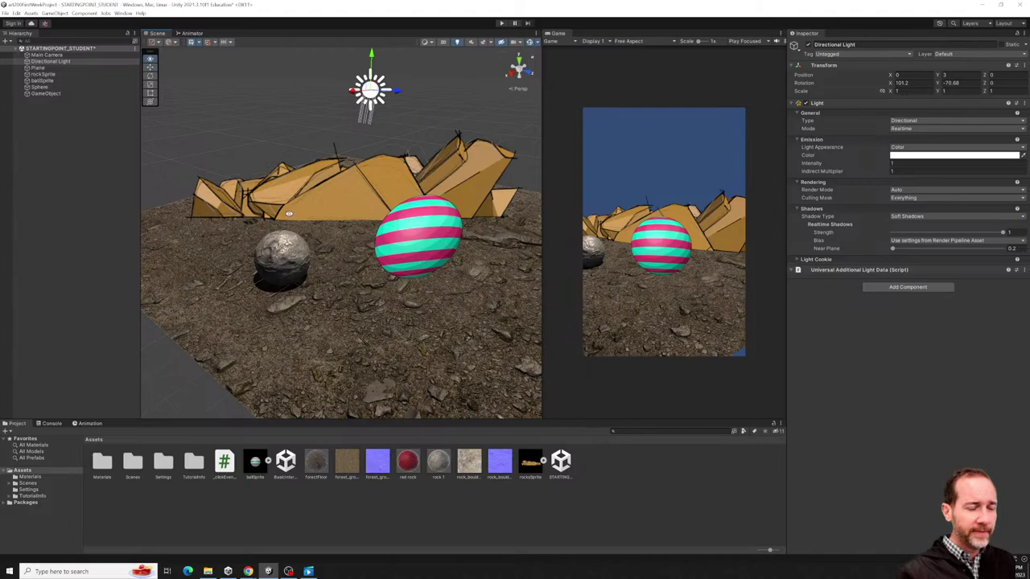
scroll(300, 241, "down", 5)
scroll(300, 242, "down", 5)
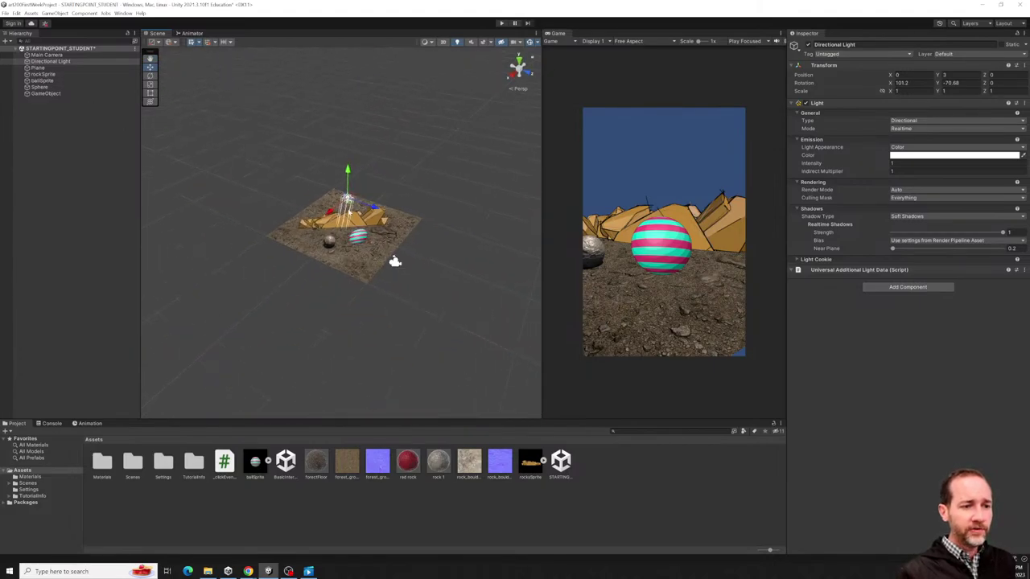
left_click(48, 87)
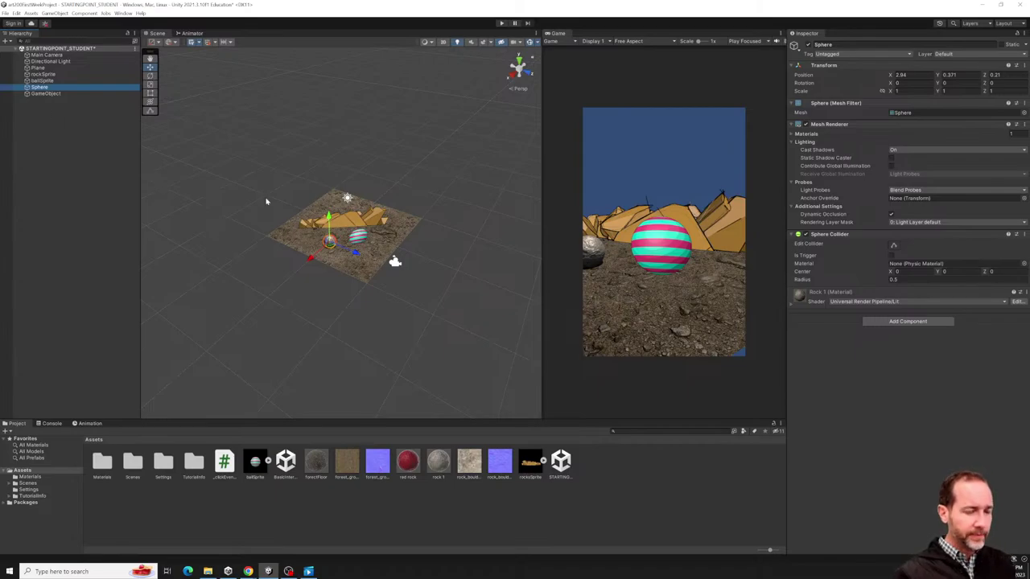
key("f")
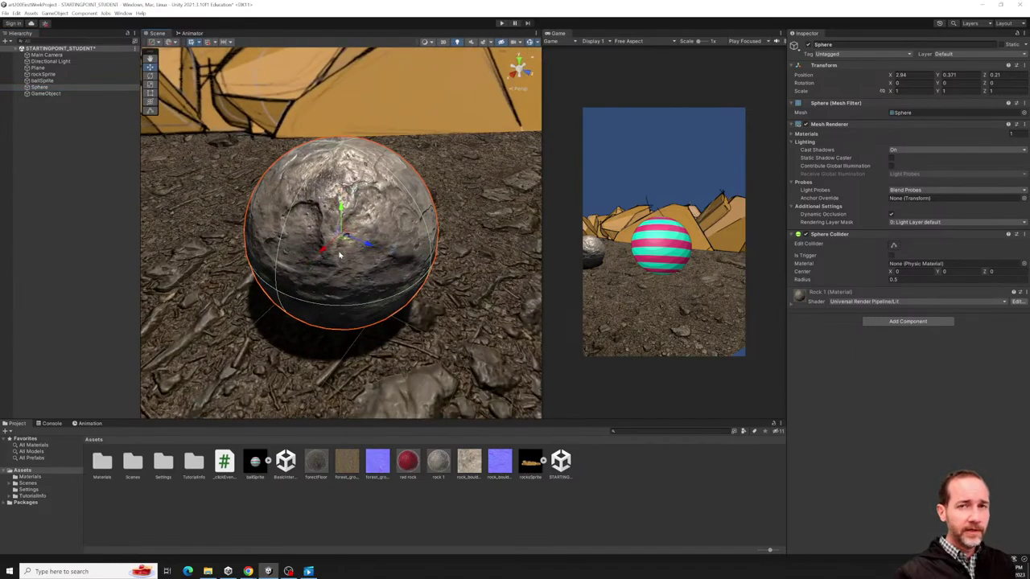
left_click(41, 81)
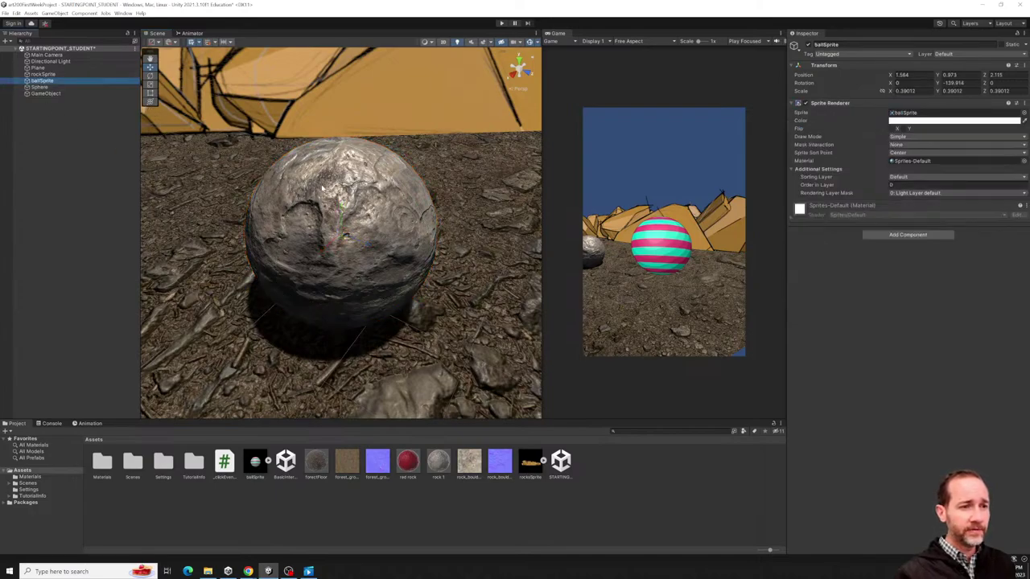
key("f")
left_click(38, 86)
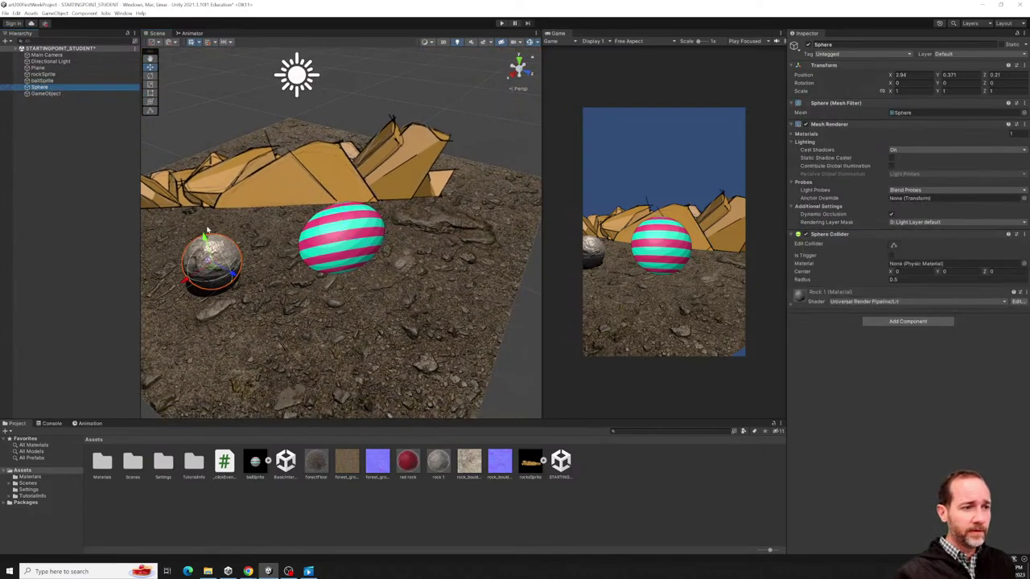
key("f")
left_click(40, 81)
key("f")
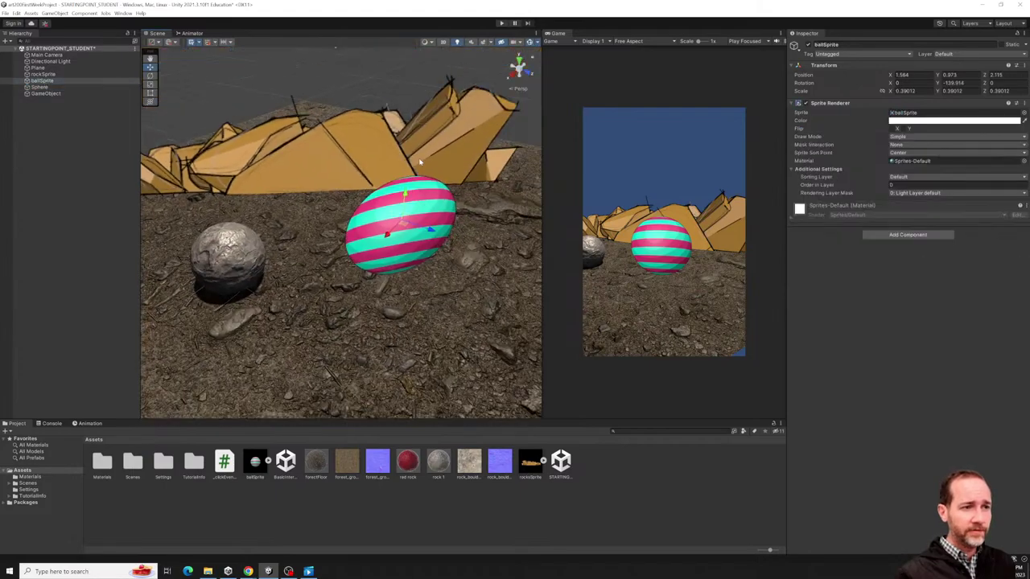
Zoom out until the scene is tiny and bring it back by framing rockSprite, ballSprite and the Sphere in turn, finishing on rockSprite.
scroll(419, 162, "down", 5)
left_click_drag(402, 185, 346, 250, "alt")
scroll(330, 270, "up", 3)
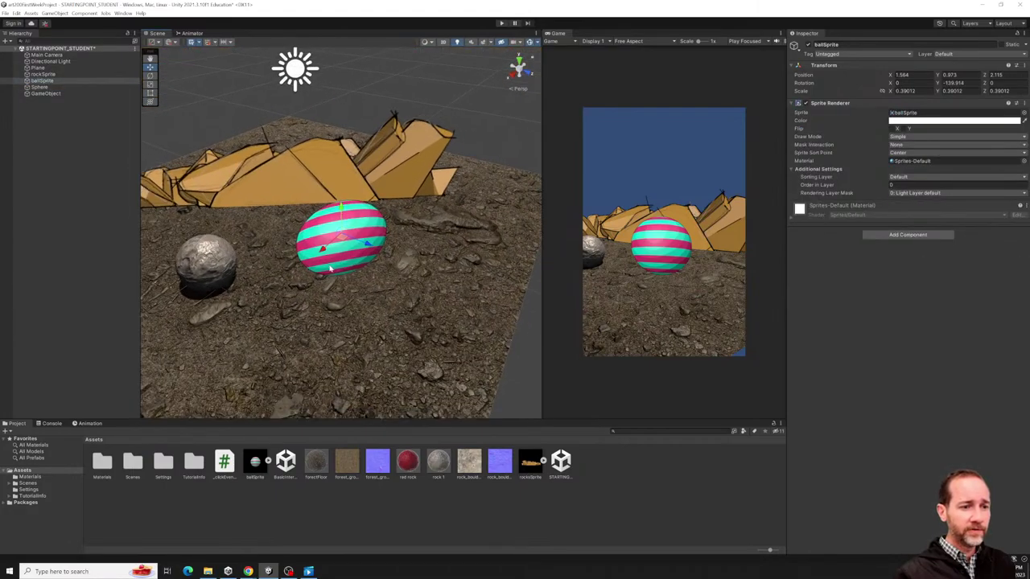
scroll(330, 267, "down", 10)
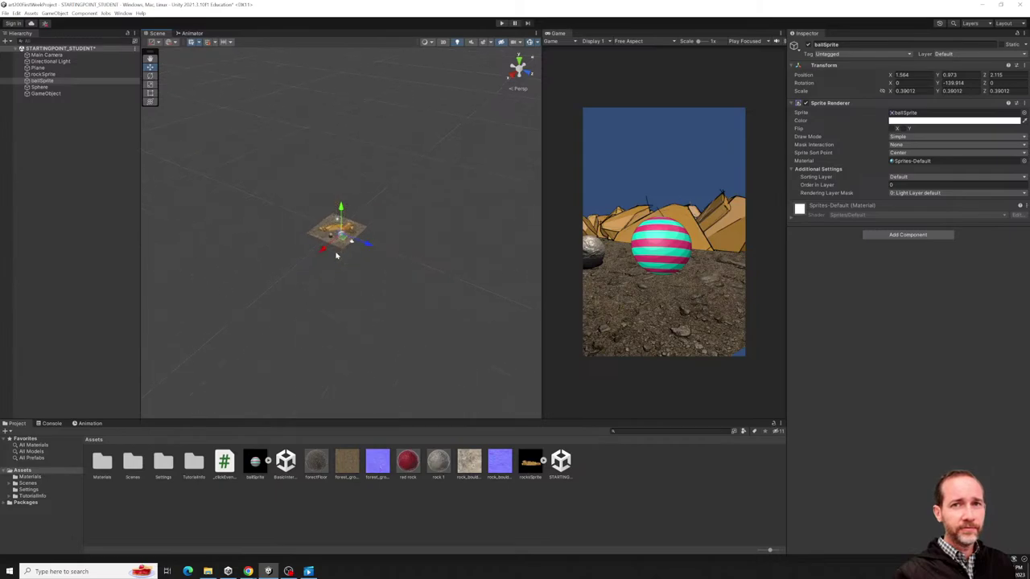
scroll(336, 255, "down", 5)
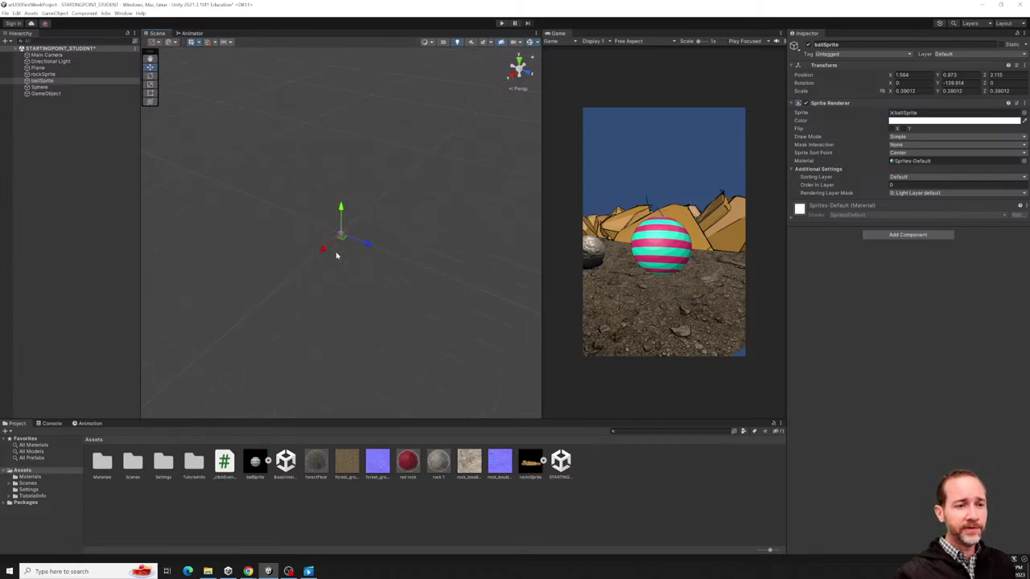
left_click(43, 74)
scroll(327, 234, "up", 10)
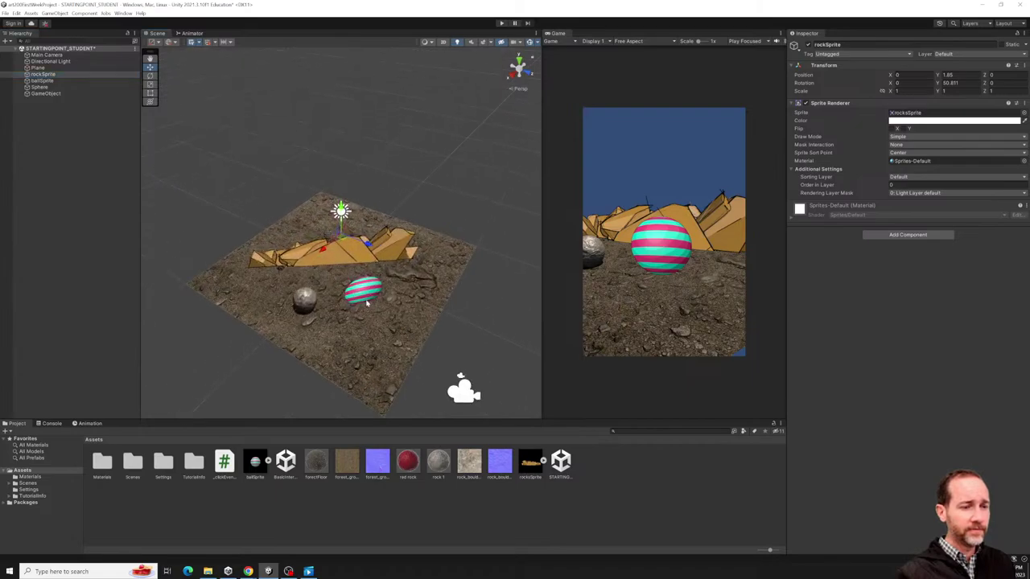
left_click(47, 80)
key("f")
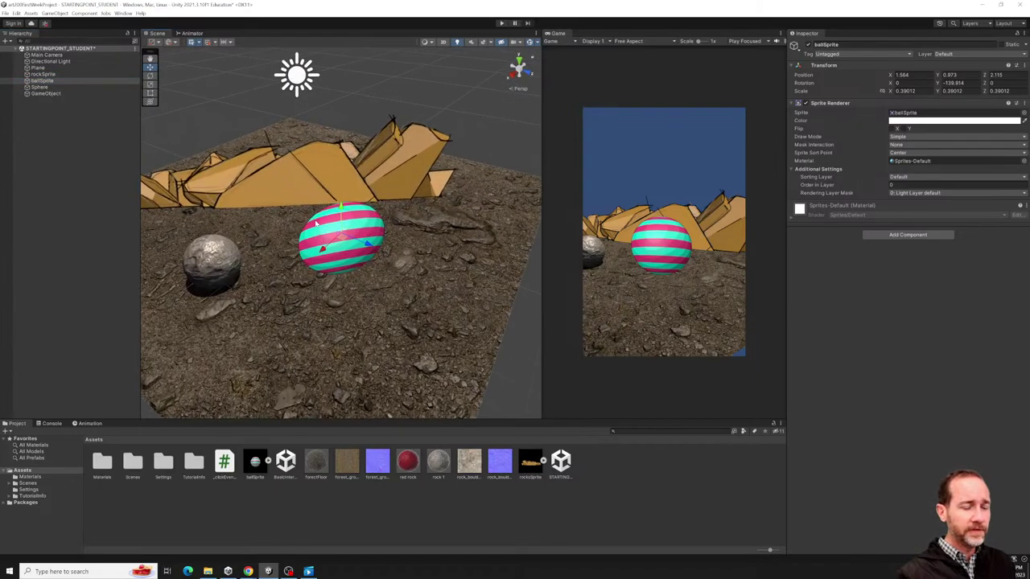
left_click(39, 87)
key("f")
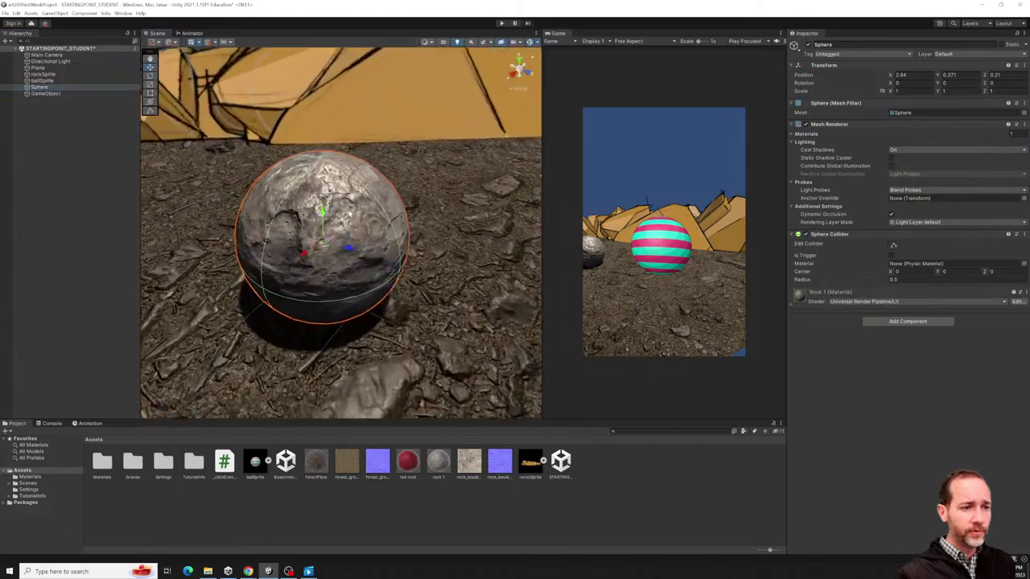
left_click(42, 74)
key("f")
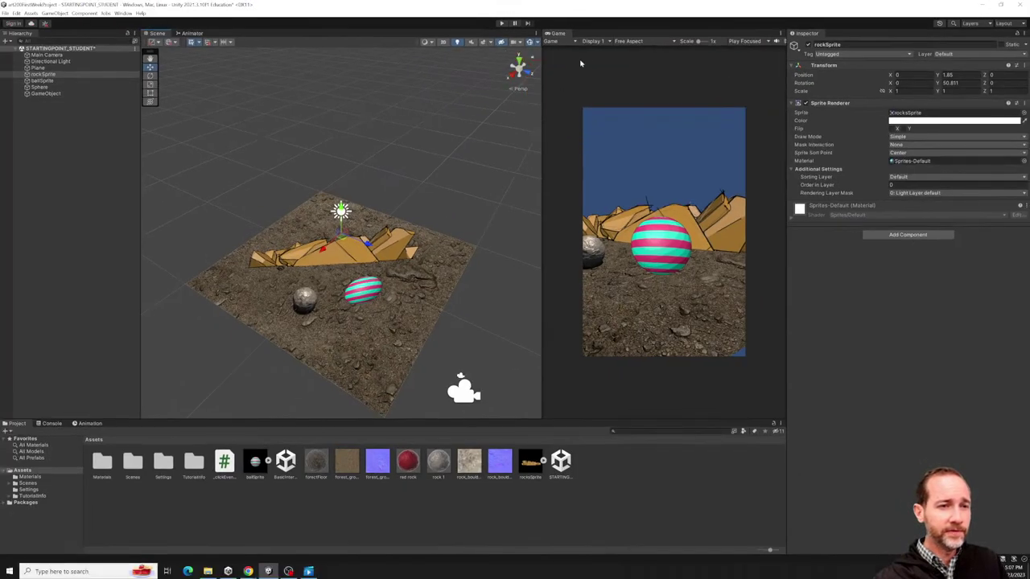
Look at the scene along its front, left, right, back and bottom axes, and return to an angled overview of the ground and objects.
left_click(531, 75)
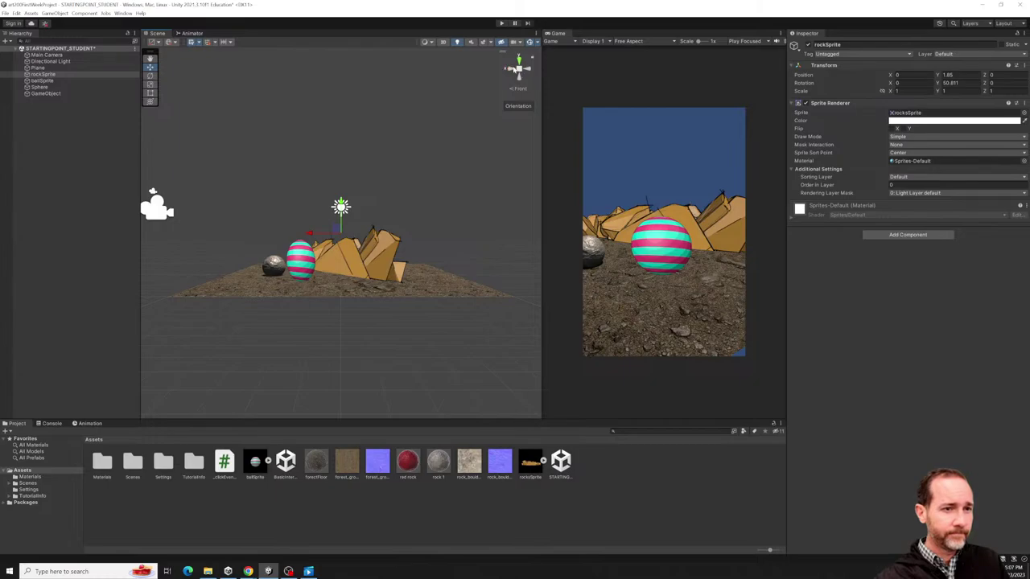
left_click(512, 68)
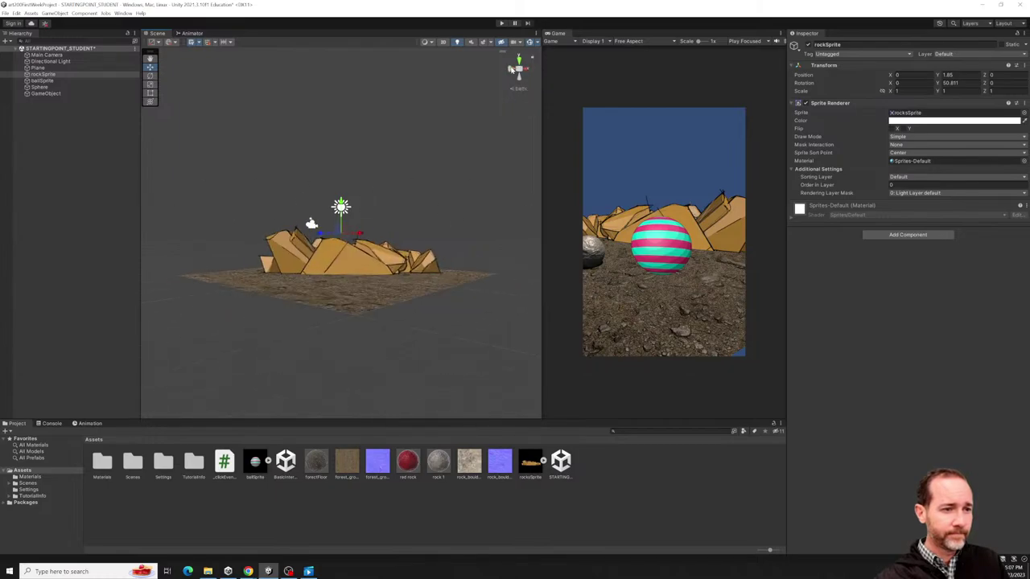
left_click(510, 69)
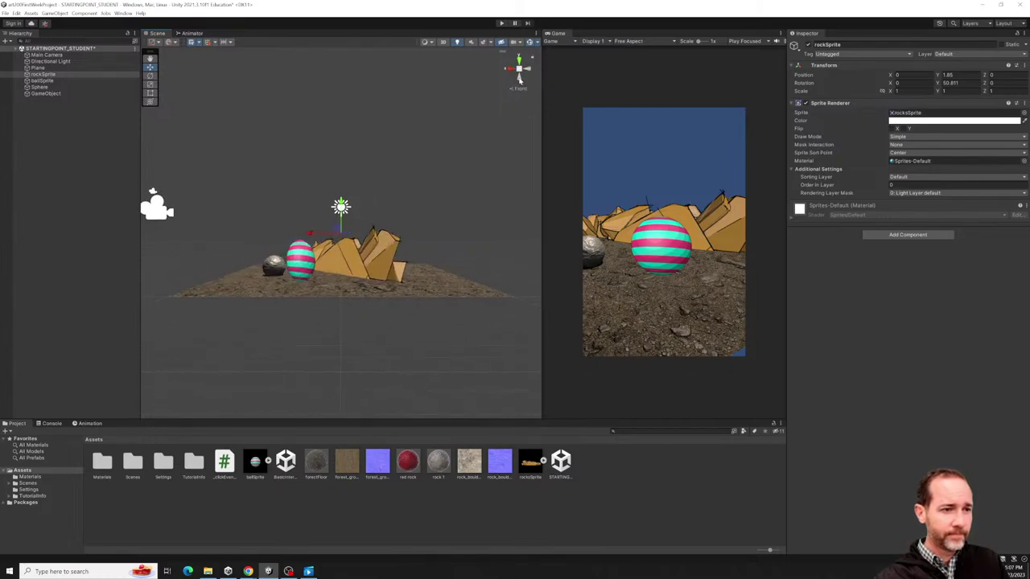
left_click(519, 60)
left_click(519, 79)
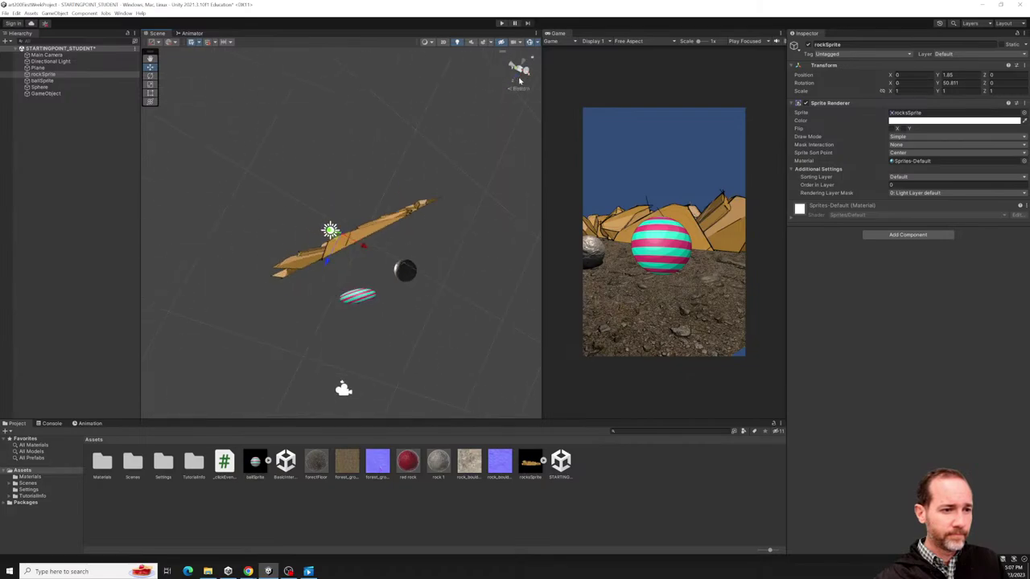
left_click(528, 70)
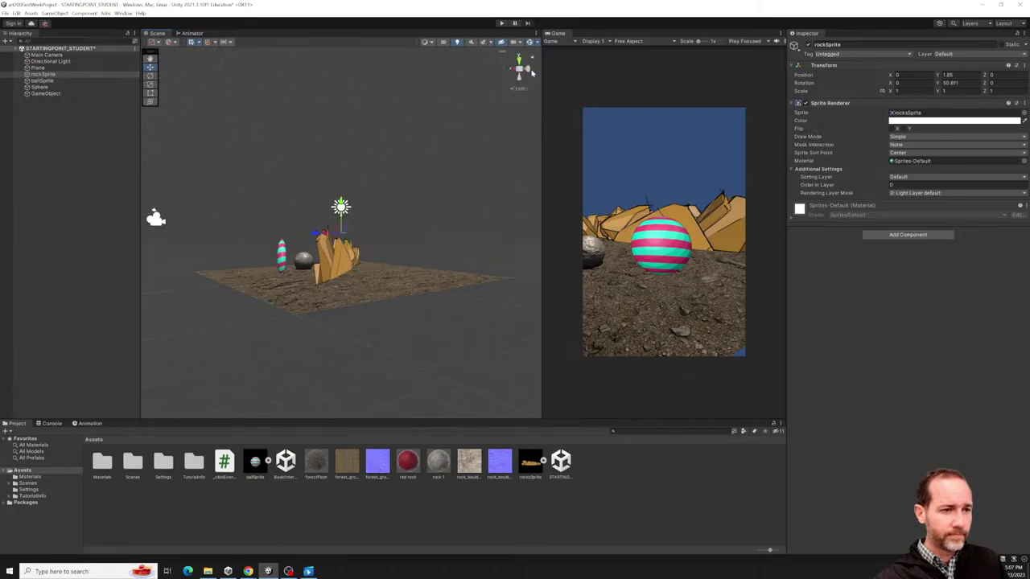
left_click(531, 71)
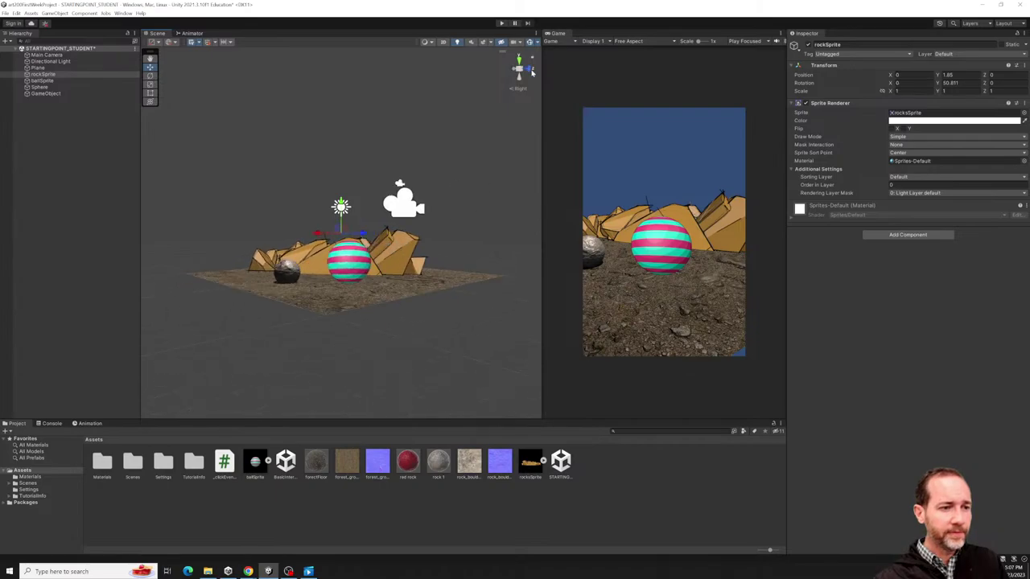
left_click(524, 70)
left_click(512, 72)
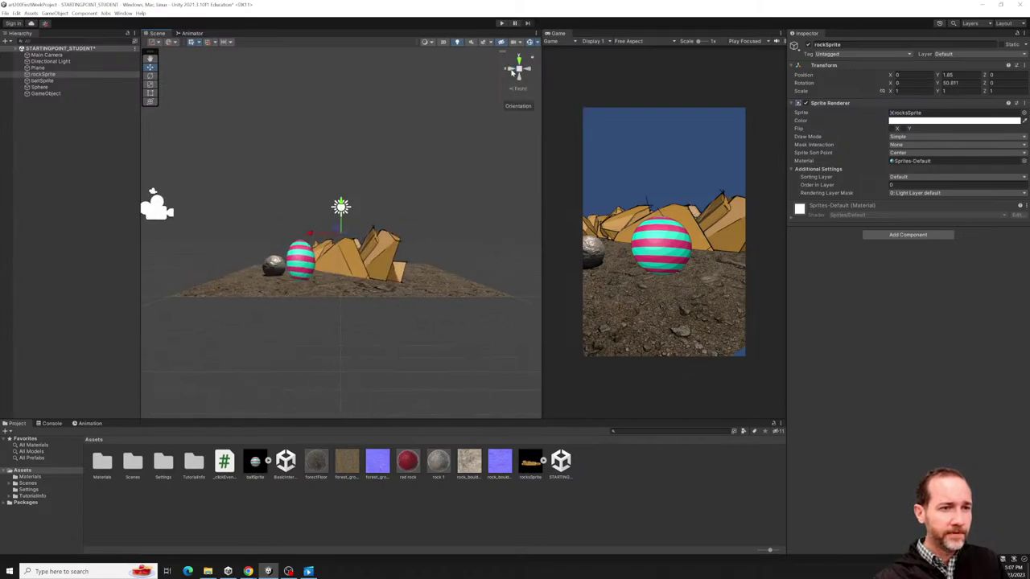
left_click(512, 73)
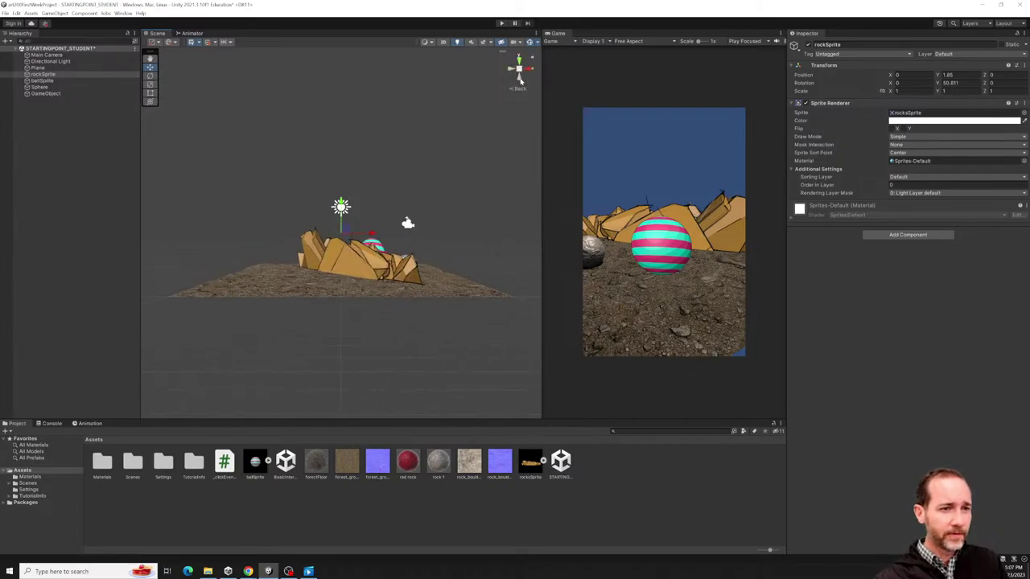
left_click(519, 80)
left_click(510, 69)
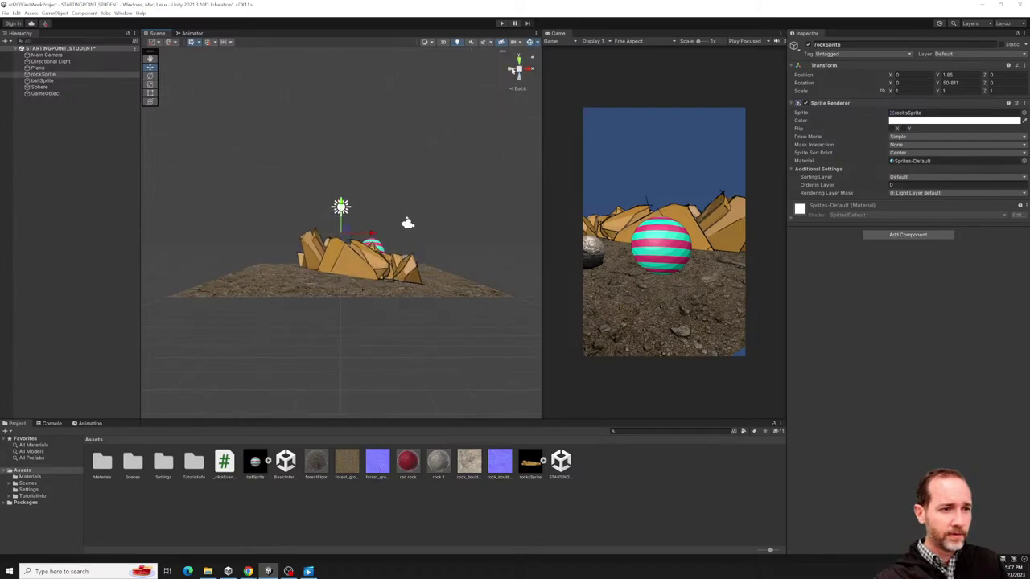
left_click(510, 70)
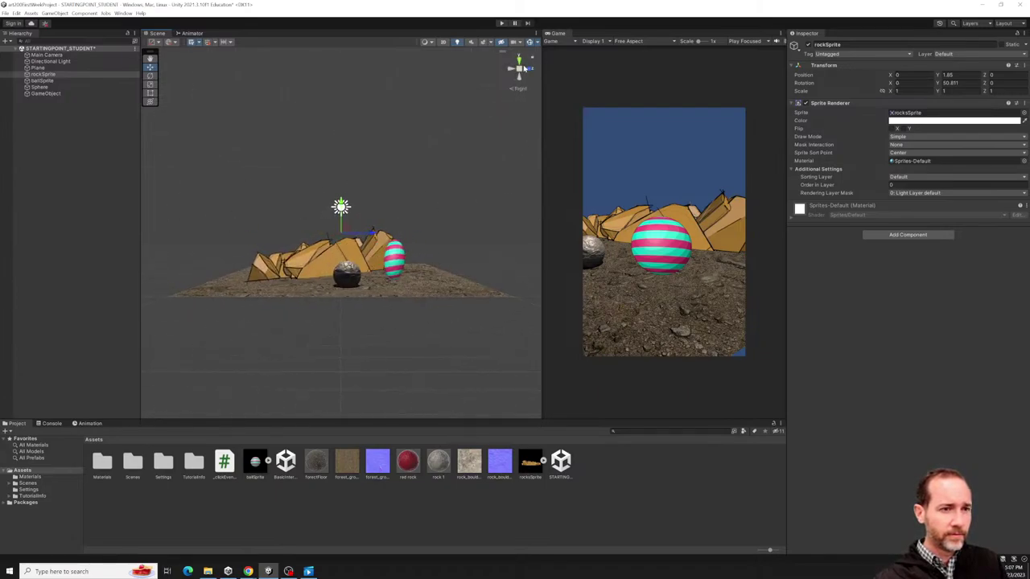
left_click_drag(524, 69, 506, 81)
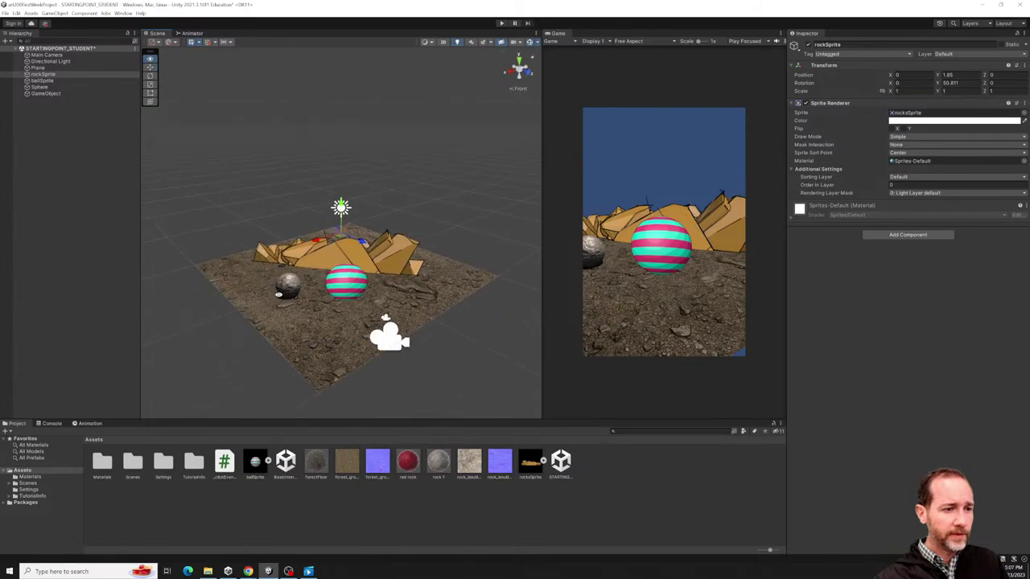
scroll(322, 297, "up", 5)
left_click_drag(322, 298, 322, 225, "alt")
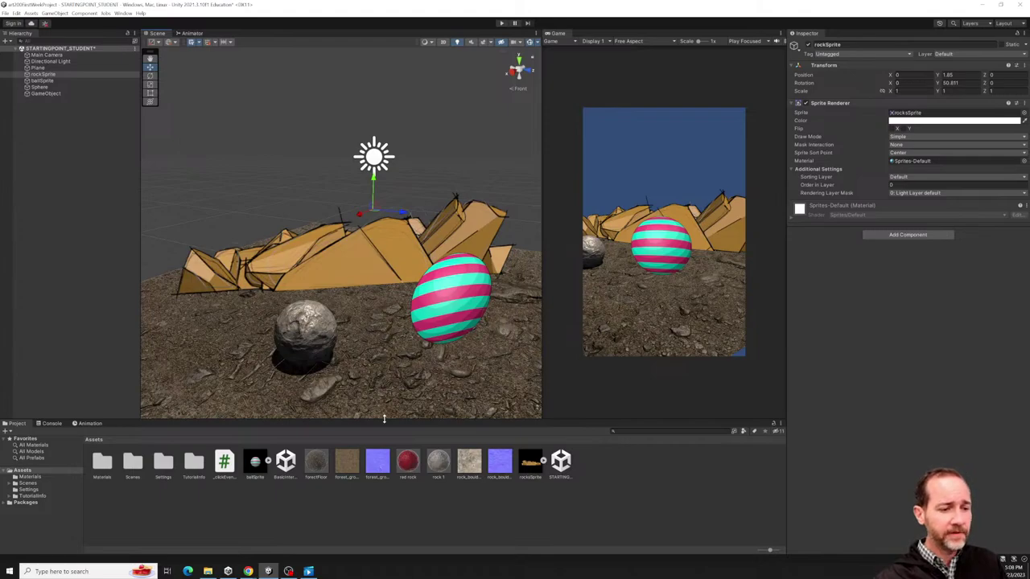
scroll(350, 332, "down", 6)
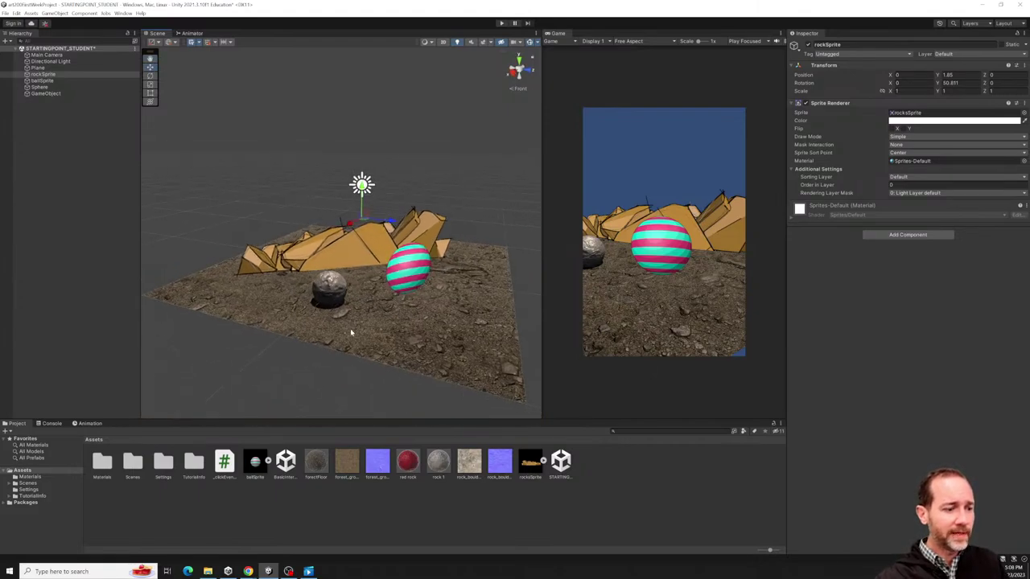
Switch to File Explorer to bring up the student questions folder for the next submission.
left_click(208, 571)
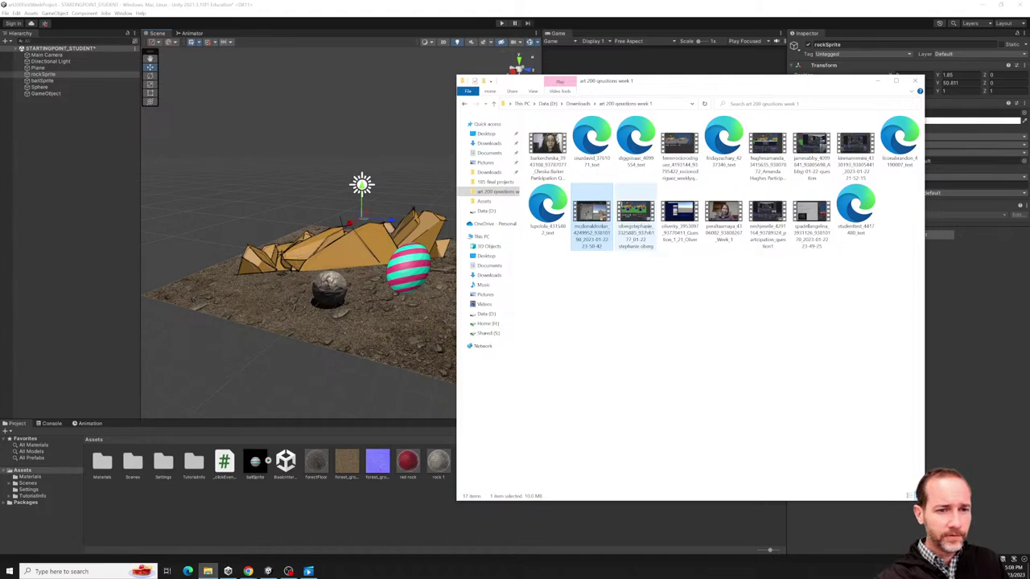
Play the student question video showing coloured balls on green ground at volume 49, pause it and close the player.
double_click(639, 215)
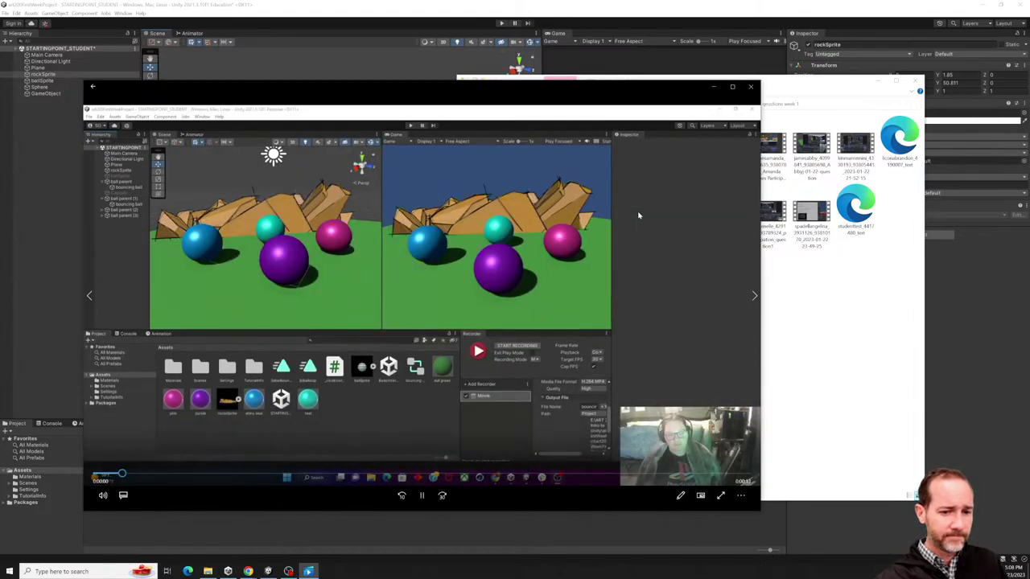
left_click(104, 494)
left_click_drag(126, 471, 153, 473)
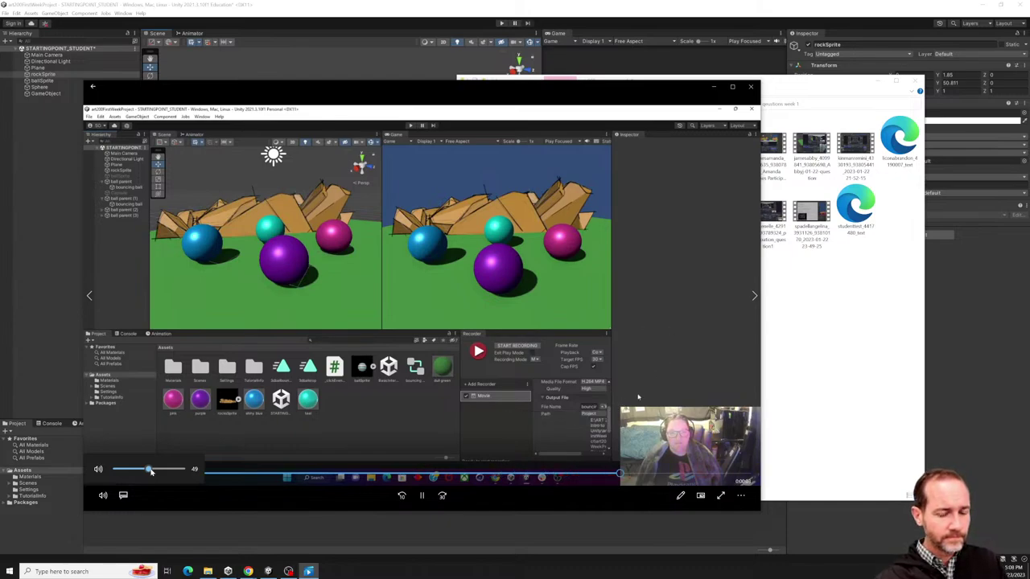
left_click(420, 496)
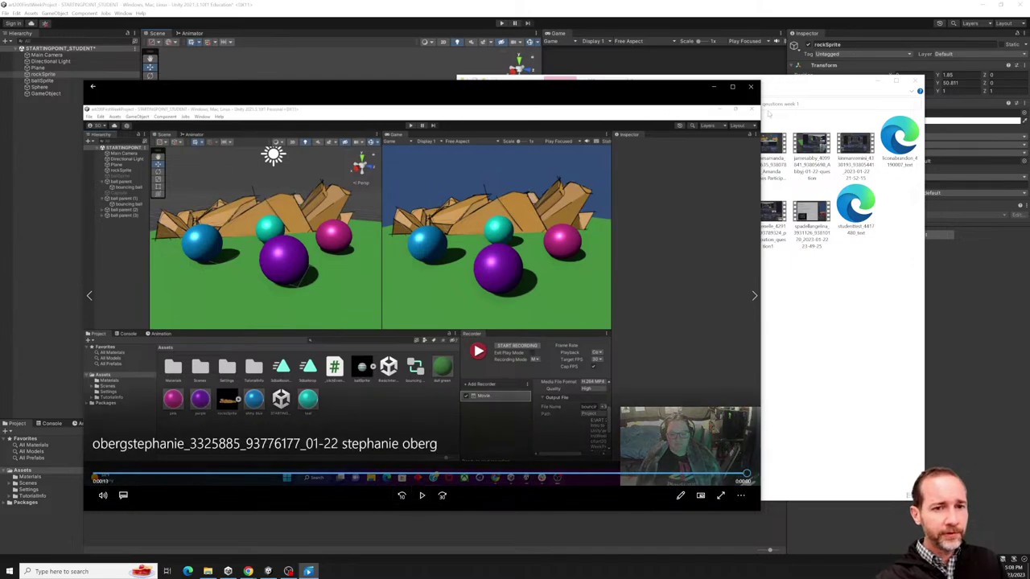
left_click(751, 86)
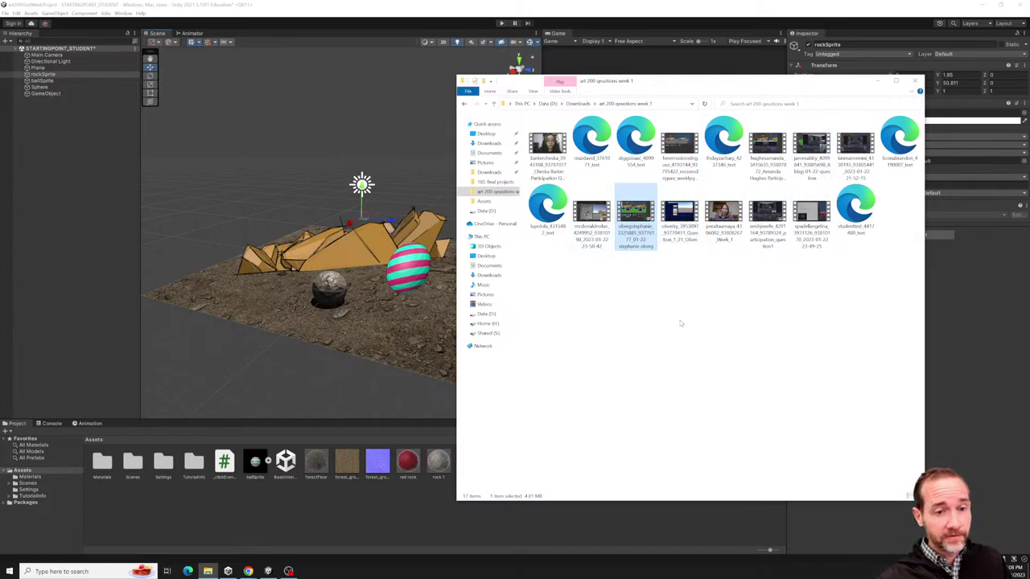
Return to the Unity editor, deselect rockSprite and save the STARTINGPOINT_STUDENT scene.
left_click(678, 222)
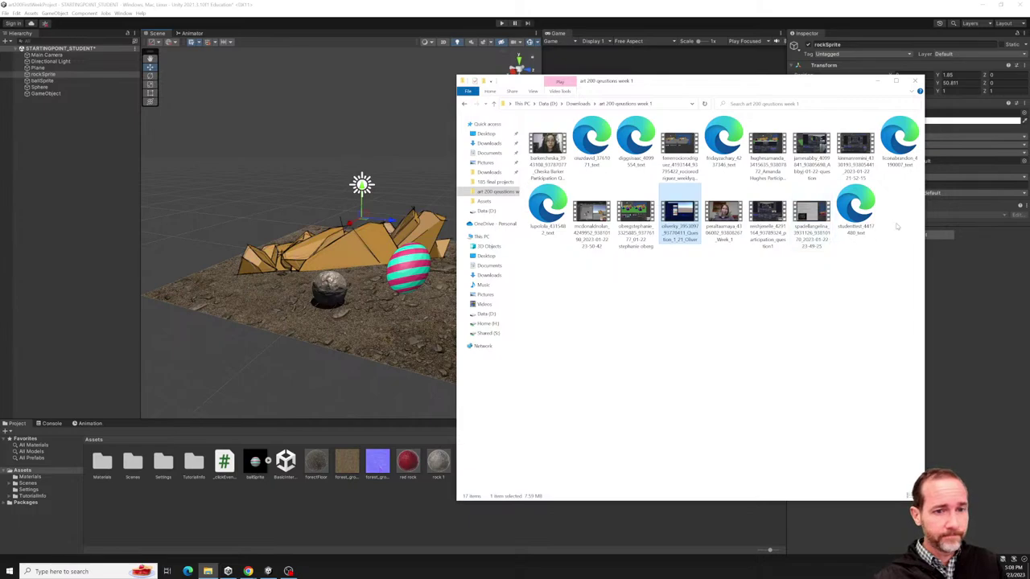
left_click(749, 324)
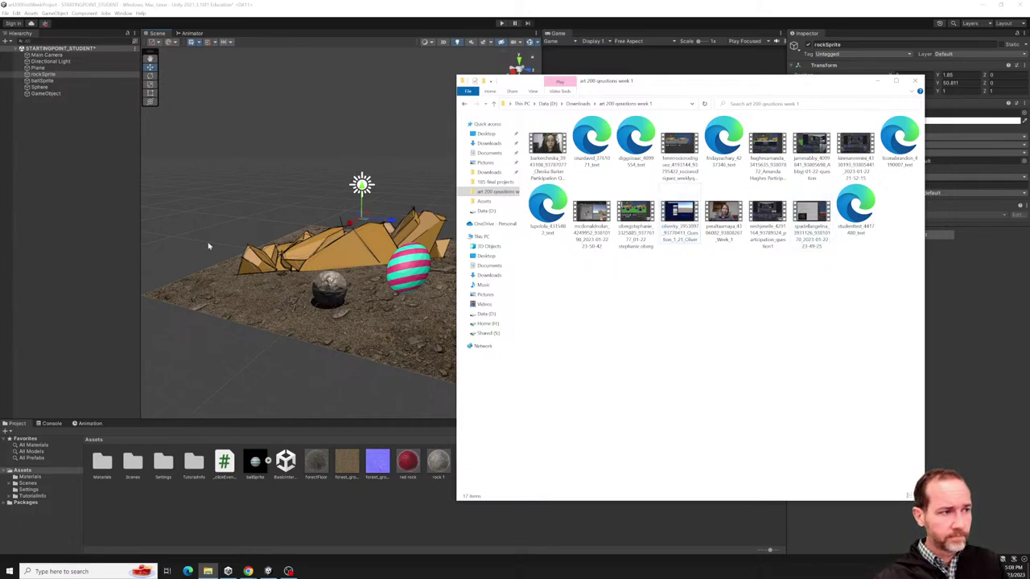
left_click(171, 249)
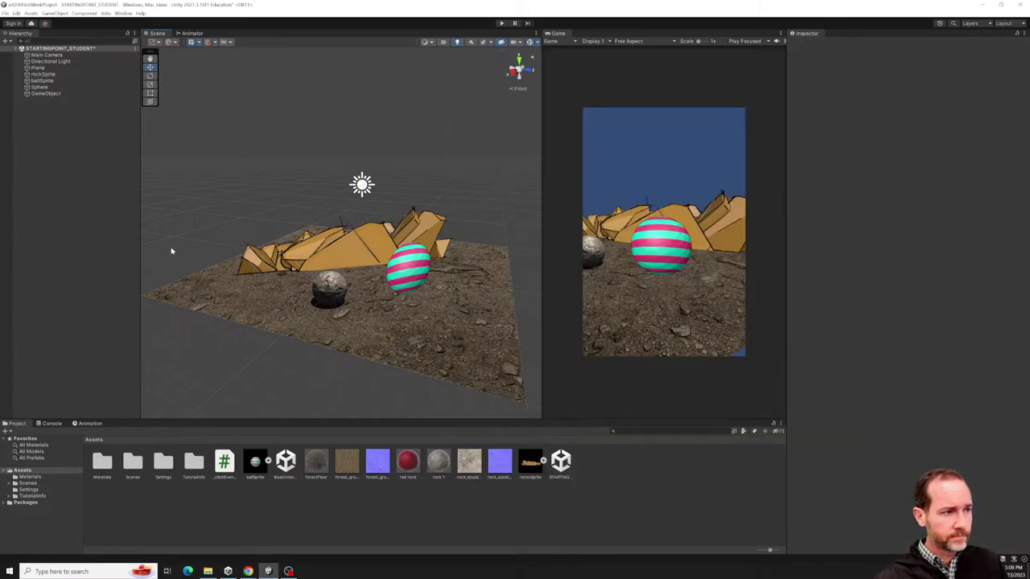
Play the student video labelled Question_1_21 from the week 1 questions folder in File Explorer and adjust its volume.
left_click(207, 571)
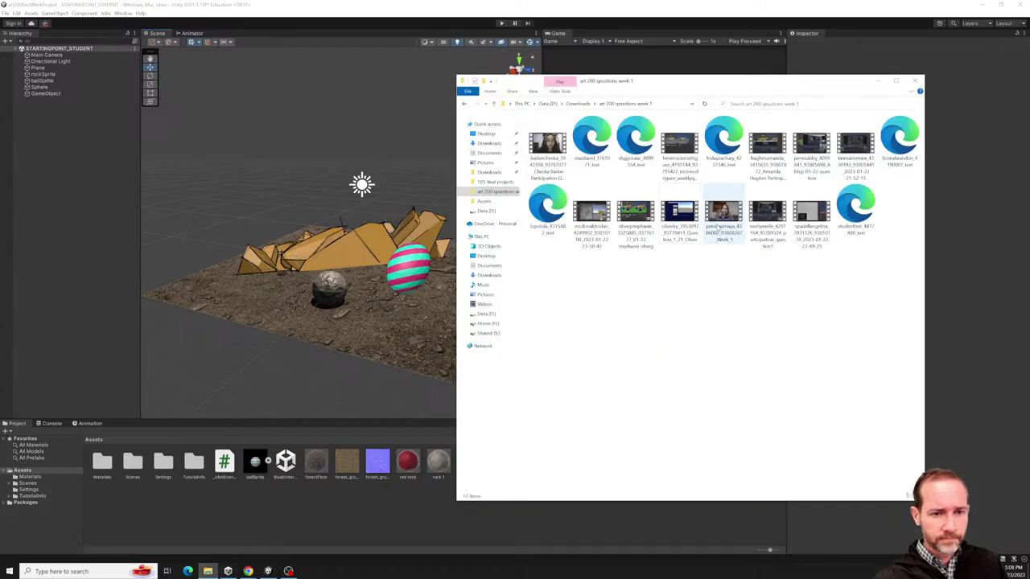
double_click(685, 219)
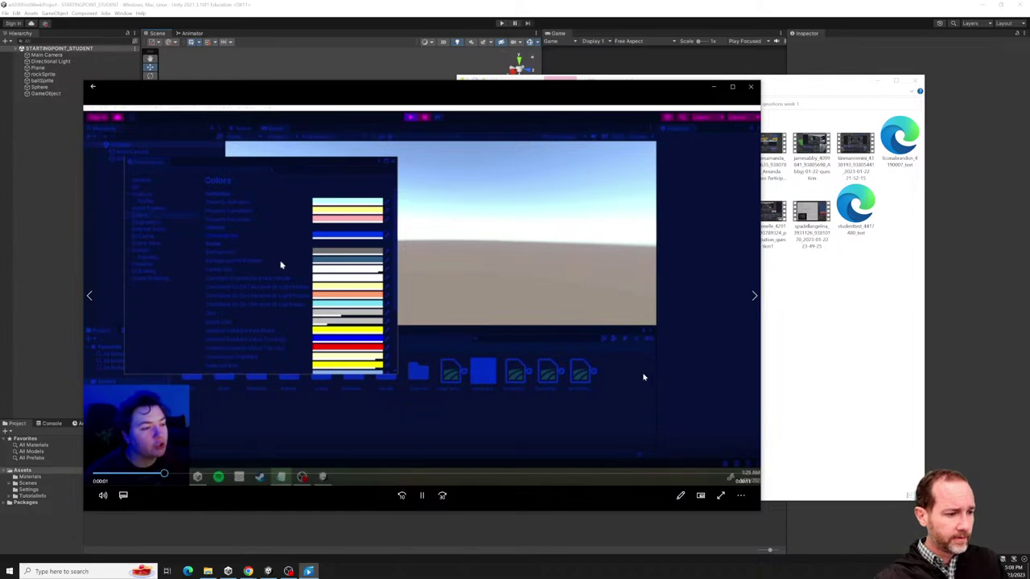
mouse_move(103, 494)
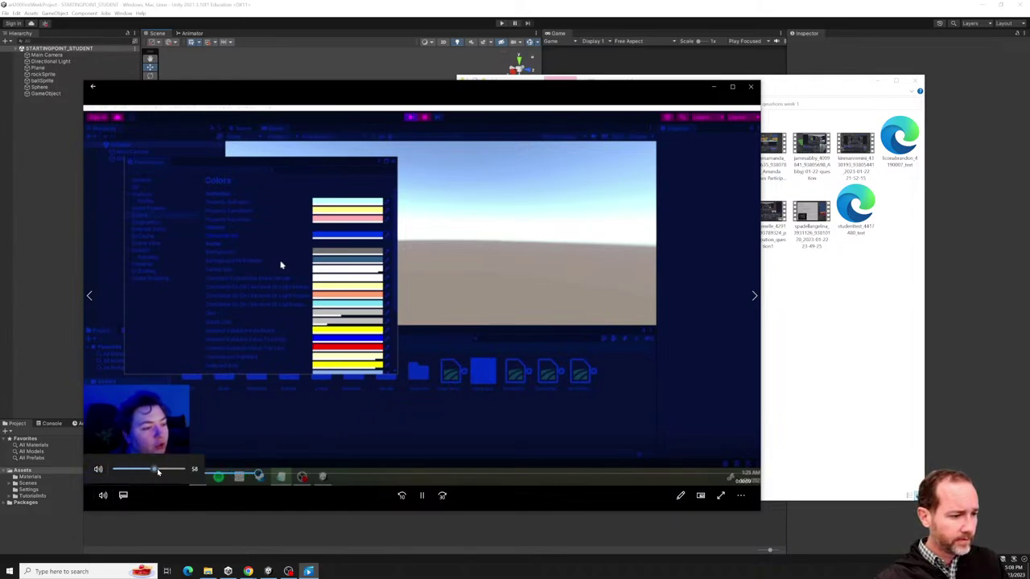
left_click_drag(148, 469, 173, 469)
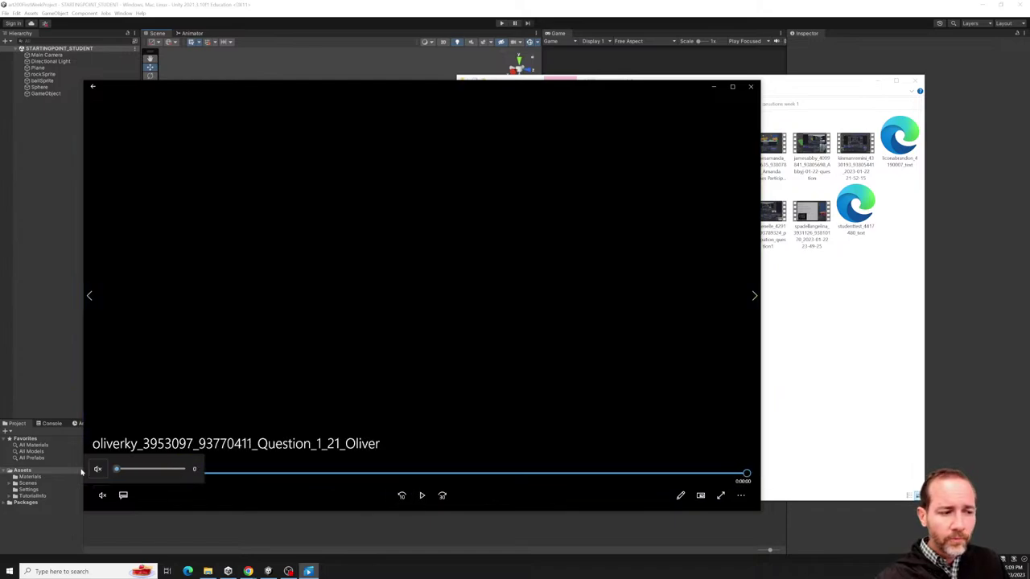
left_click(98, 469)
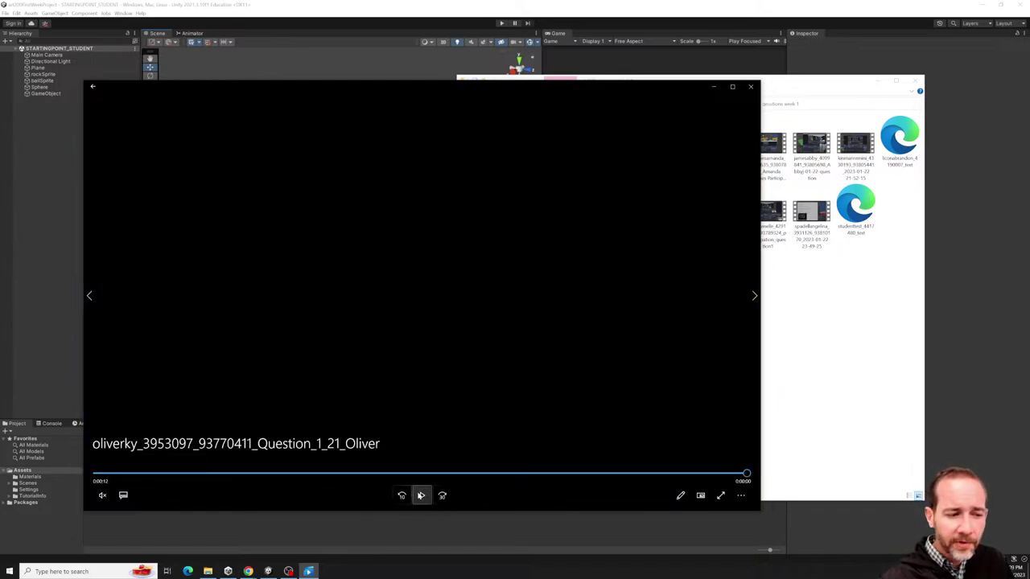
Replay the Question_1_21 video with the sound turned up and pause it near its beginning.
left_click(420, 495)
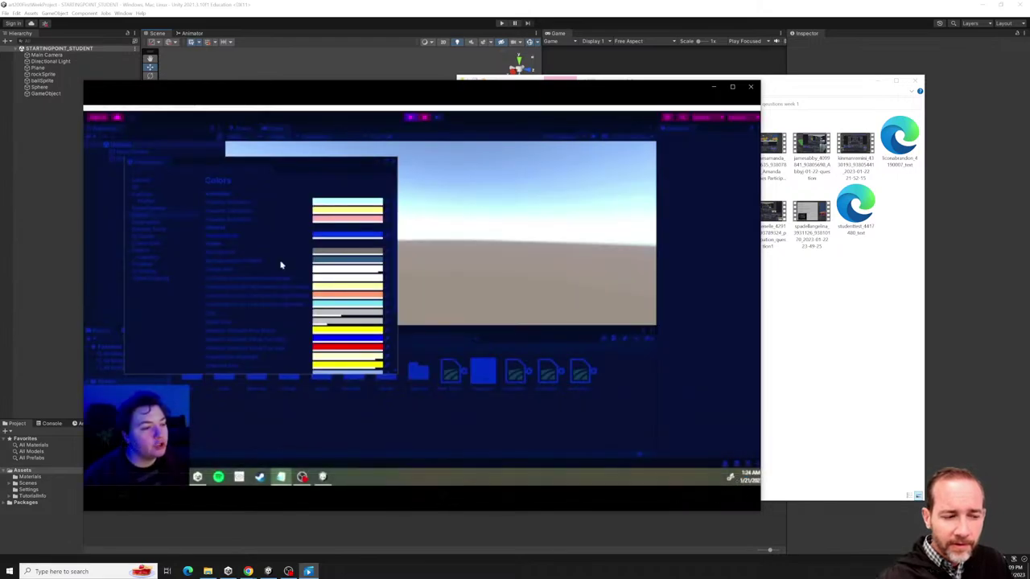
mouse_move(101, 491)
left_click_drag(120, 469, 215, 473)
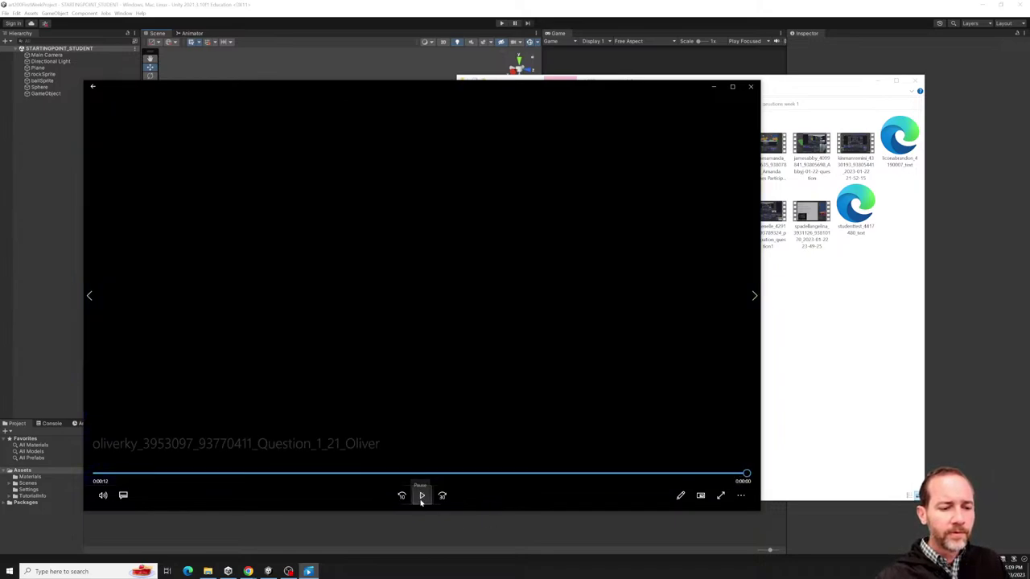
left_click(421, 495)
left_click(421, 496)
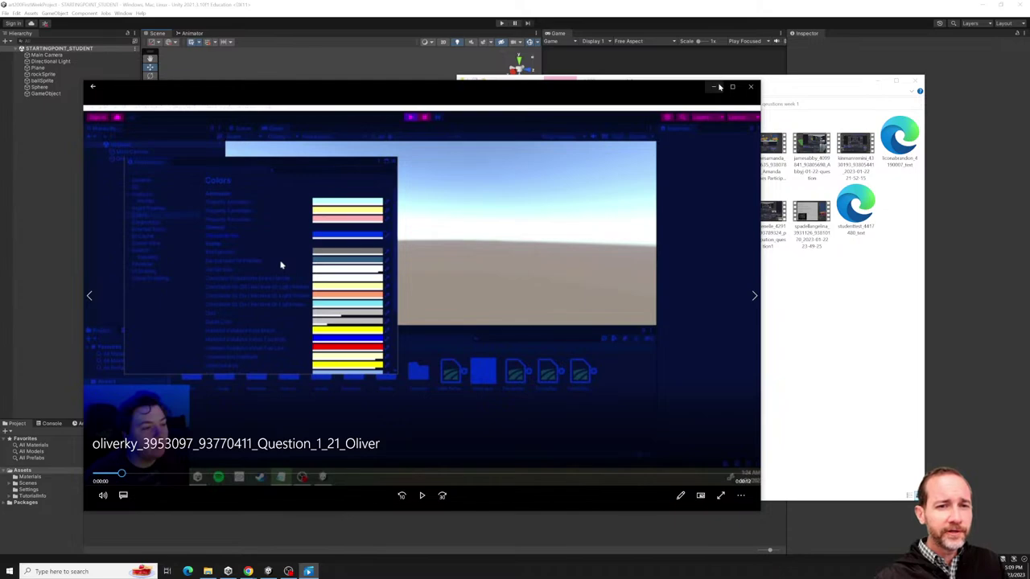
Minimize the video player, return to the Unity editor and open its Colors preferences.
left_click(714, 86)
left_click(460, 125)
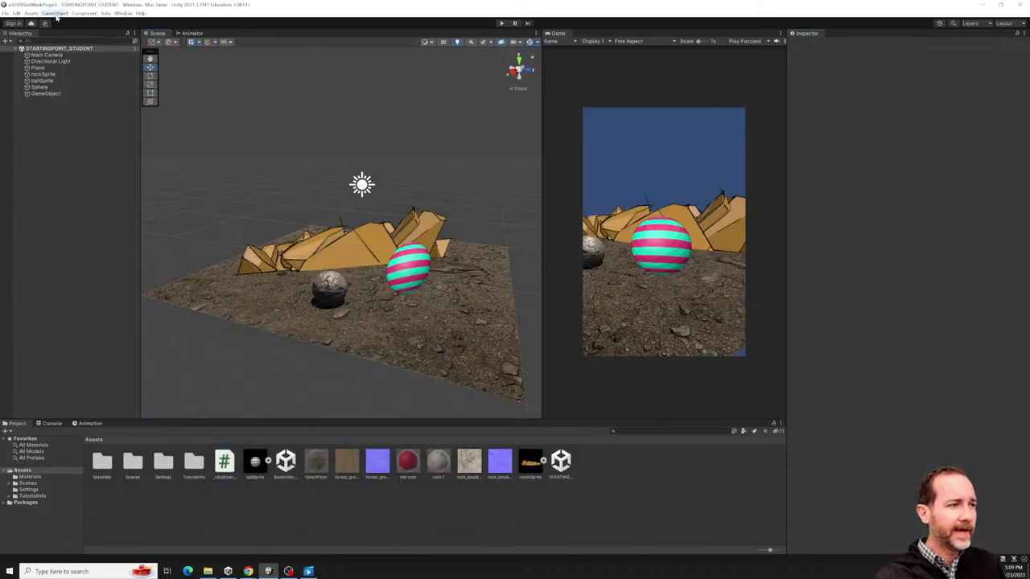
left_click(5, 13)
left_click(16, 13)
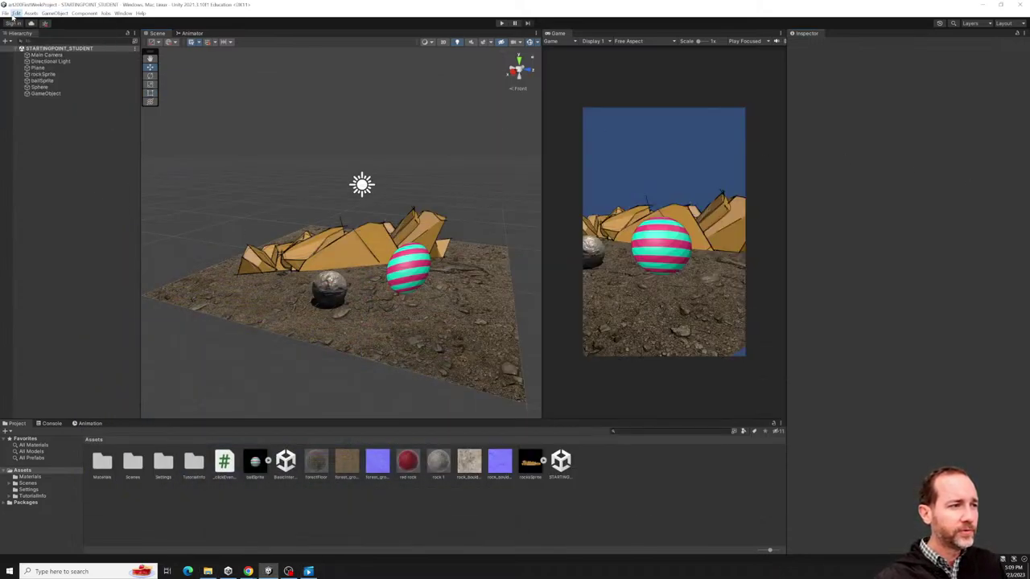
left_click(34, 254)
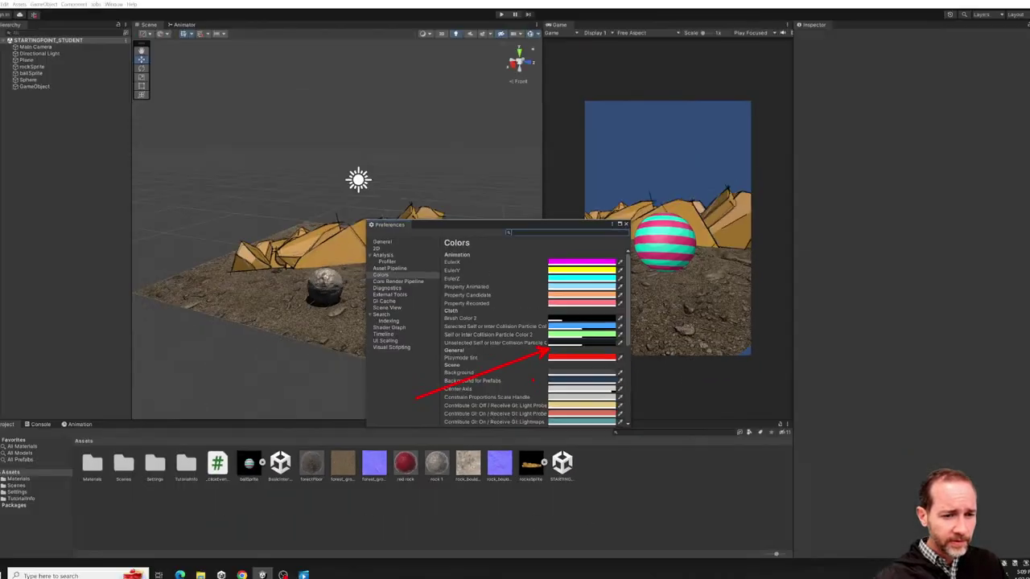
Set the Scene Background color to dark grey 1D1D1D and close the color picker.
left_click(579, 373)
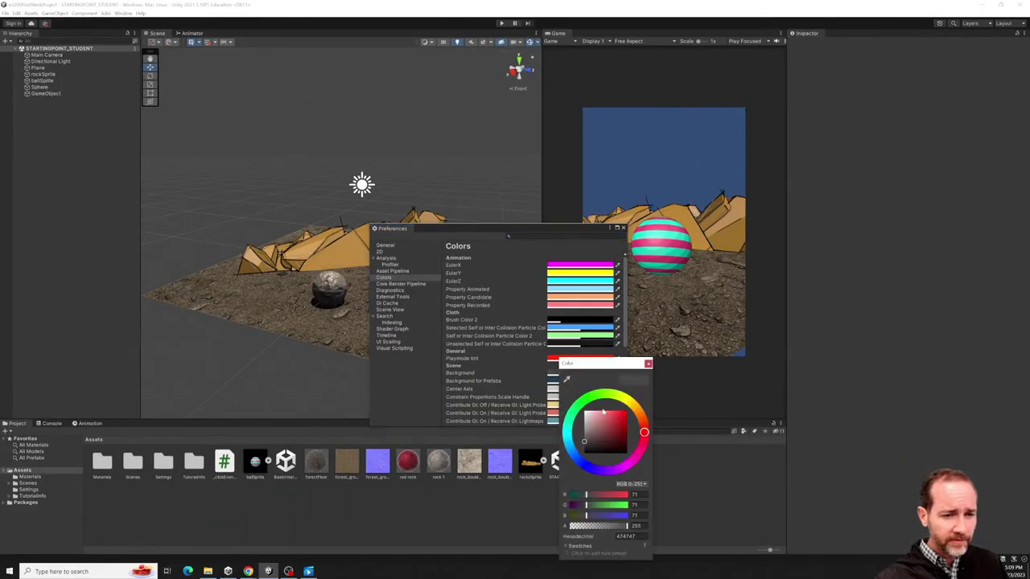
left_click(593, 395)
mouse_move(620, 418)
left_mouse_down()
mouse_move(589, 417)
mouse_move(566, 453)
left_mouse_up()
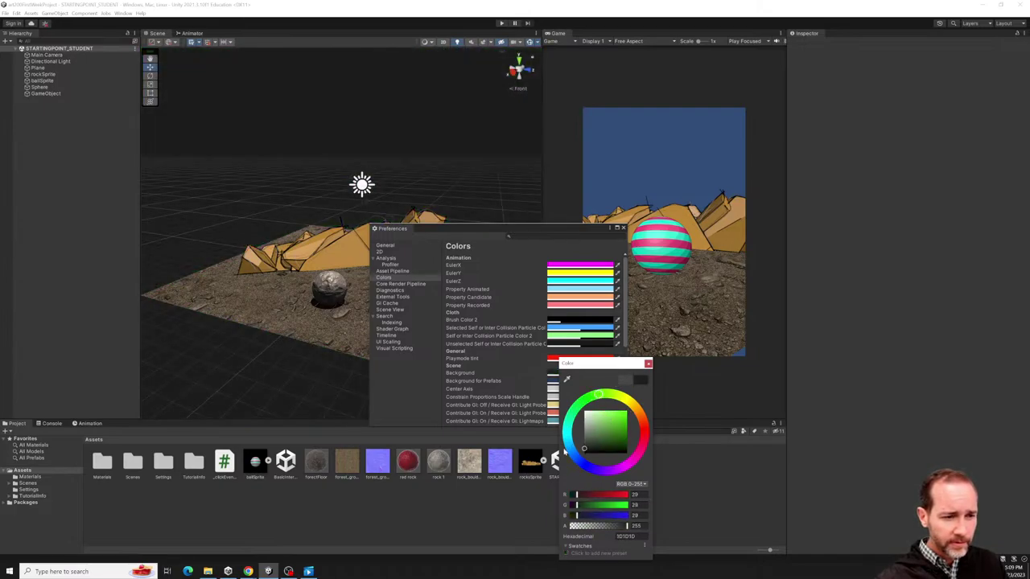
left_click(647, 364)
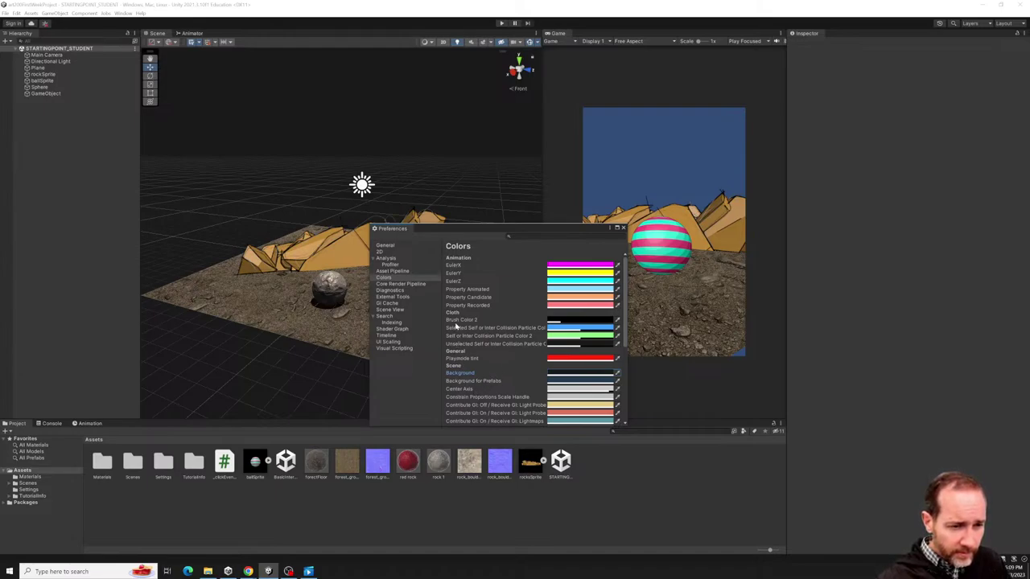
Examine the full list of editor color settings, from the animation colors to the axis colors, and close the preferences.
scroll(494, 357, "down", 4)
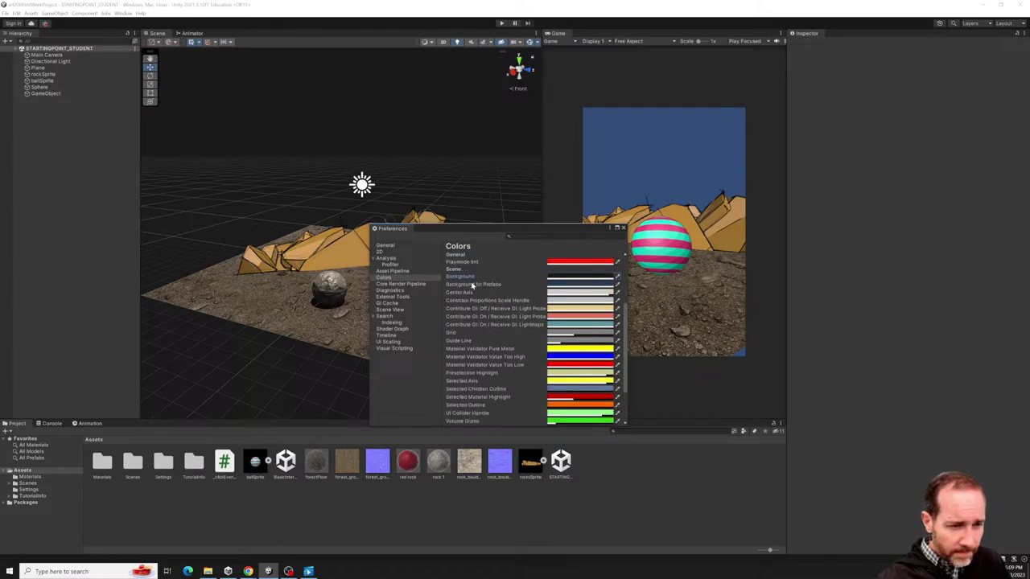
scroll(471, 324, "down", 1)
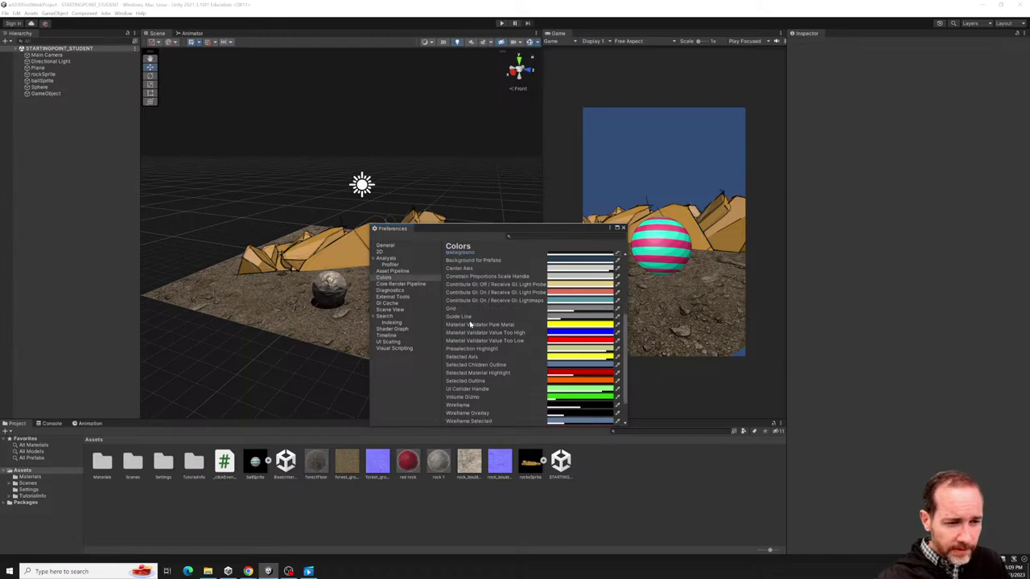
scroll(469, 325, "down", 1)
scroll(469, 322, "up", 6)
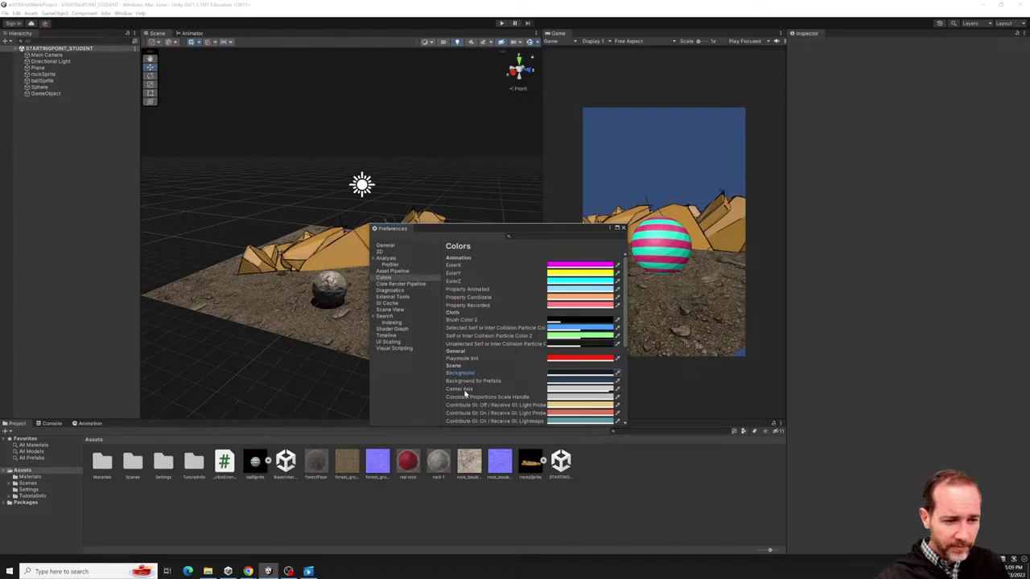
scroll(464, 393, "down", 5)
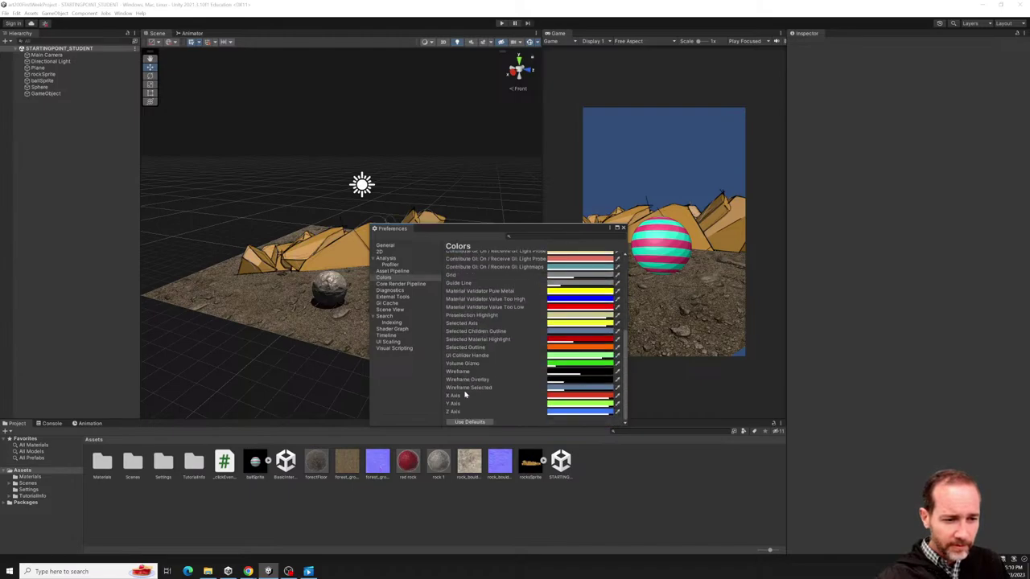
scroll(465, 393, "up", 5)
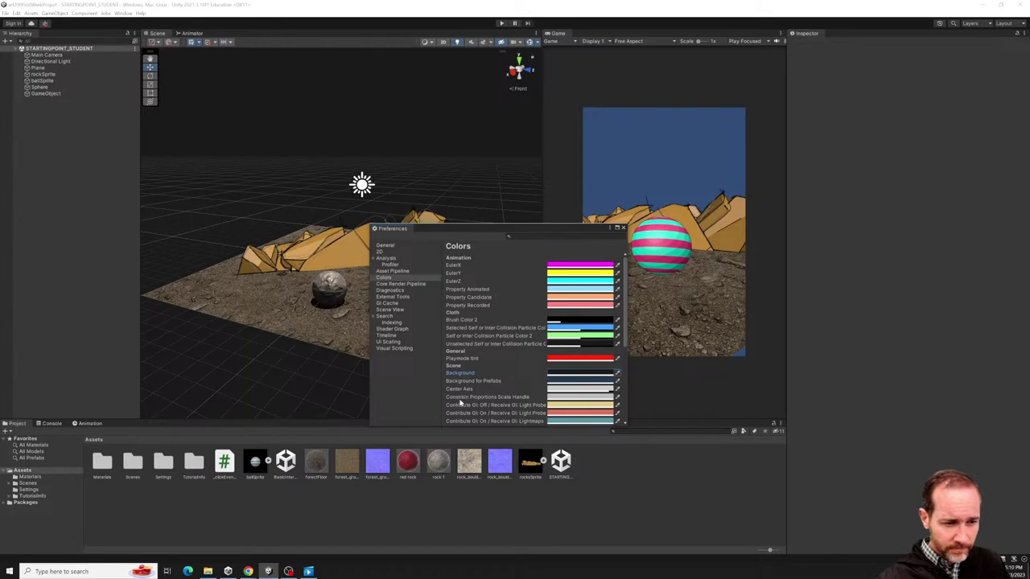
scroll(472, 397, "down", 5)
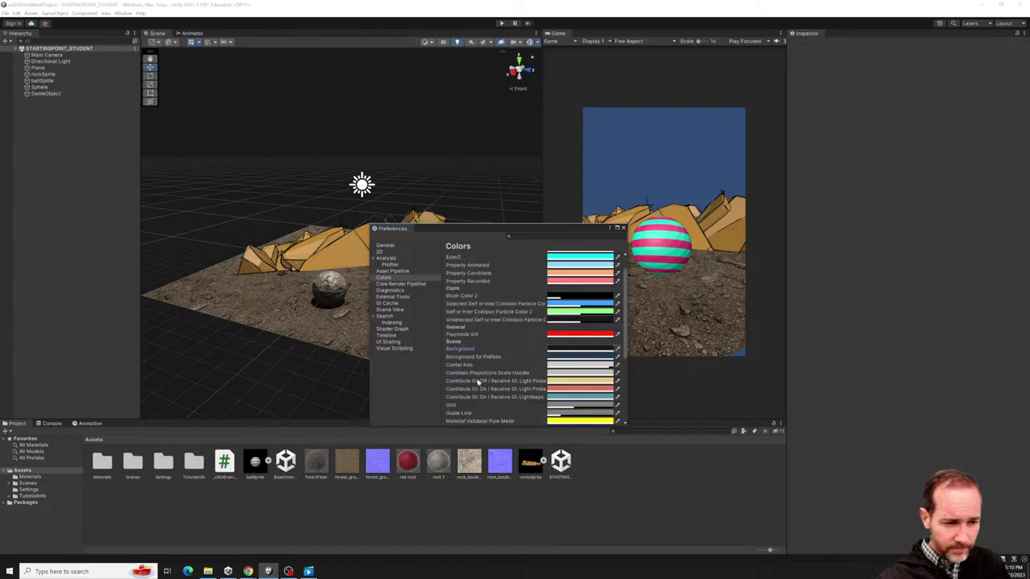
scroll(478, 382, "up", 5)
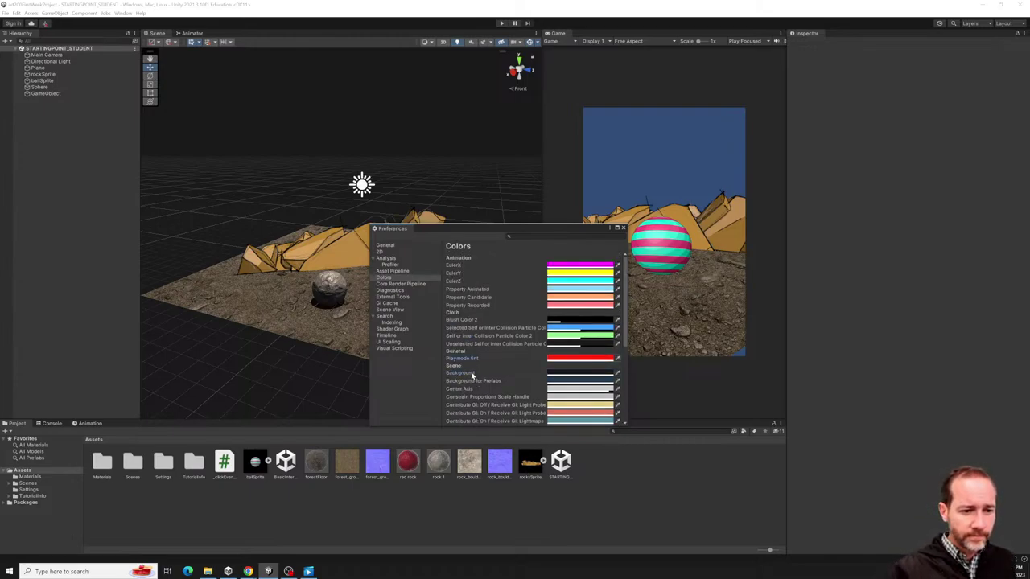
left_click(472, 374)
left_click(623, 228)
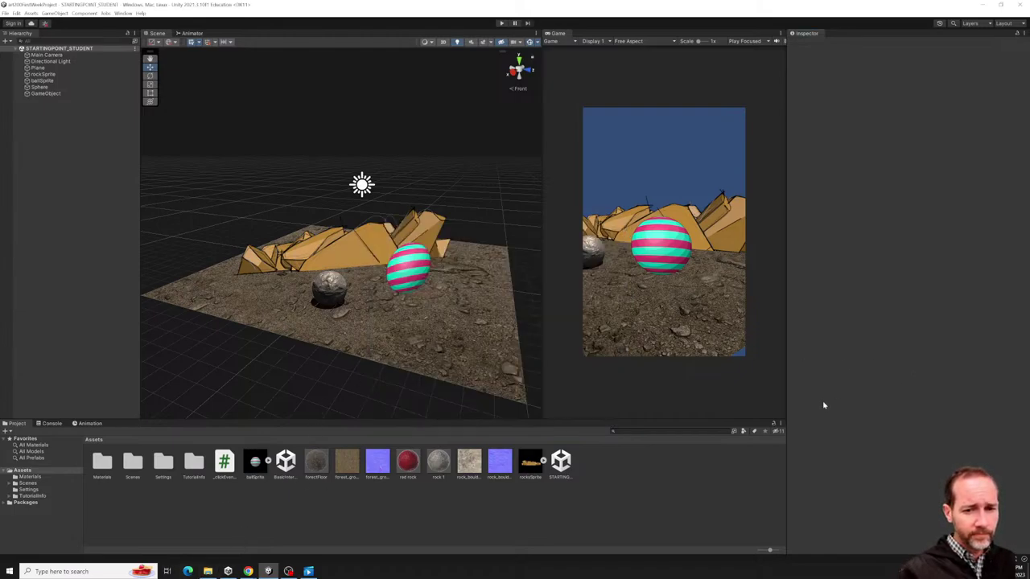
Play the student webcam question video labelled Week_1 from the questions folder in File Explorer with the volume at 13.
left_click(208, 571)
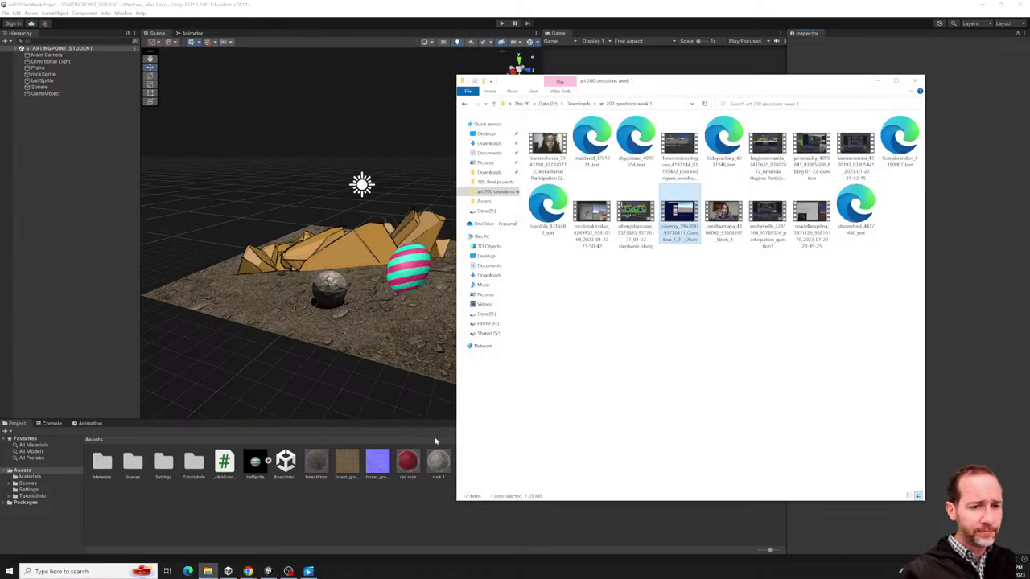
left_click(699, 281)
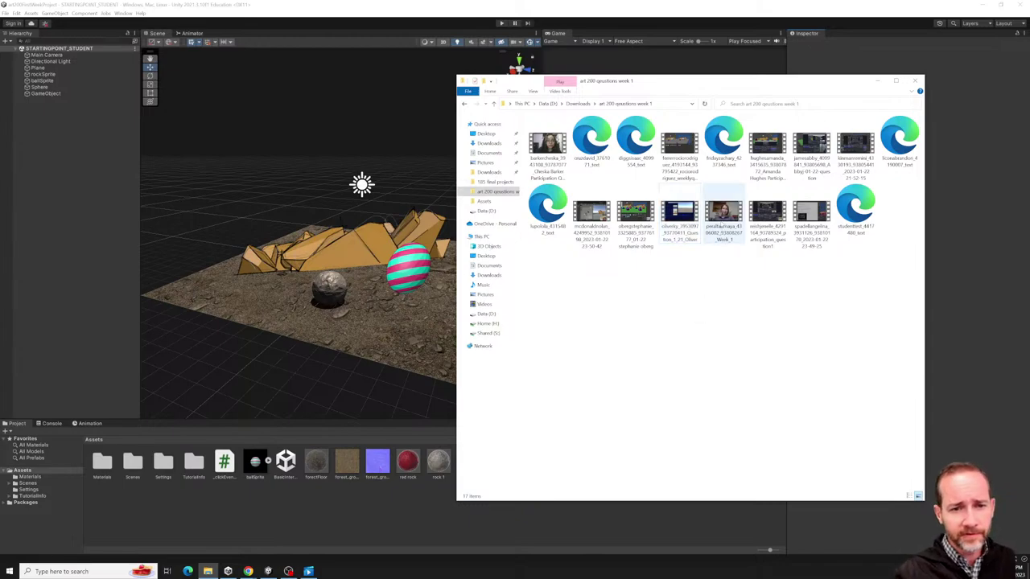
double_click(722, 217)
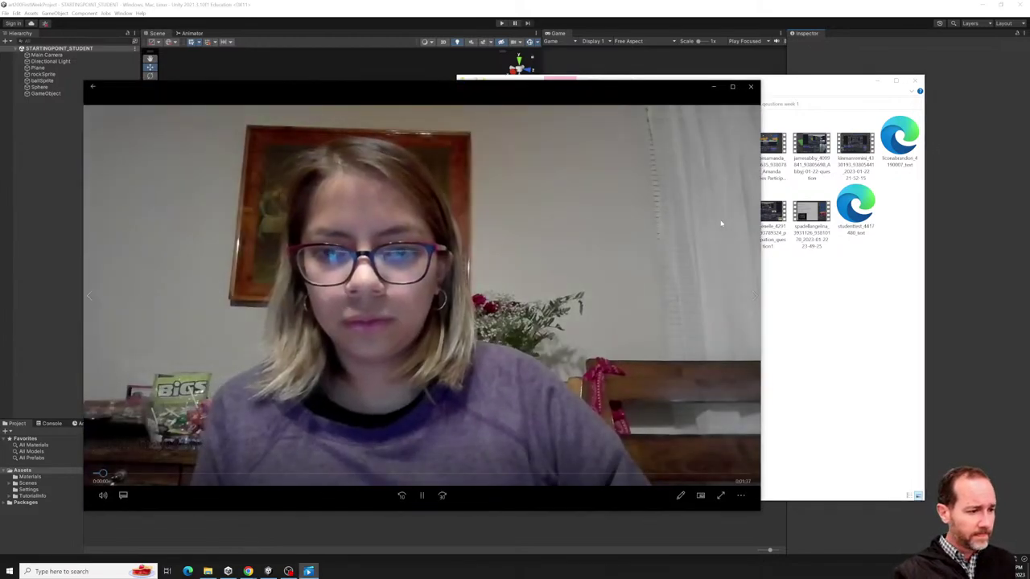
left_click(104, 496)
left_click(125, 470)
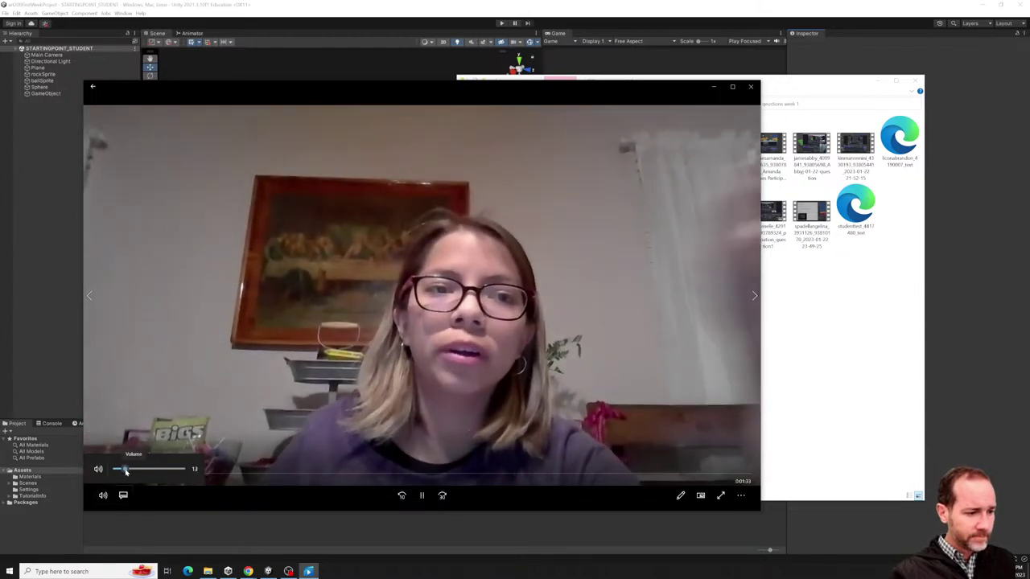
left_click_drag(125, 472, 125, 472)
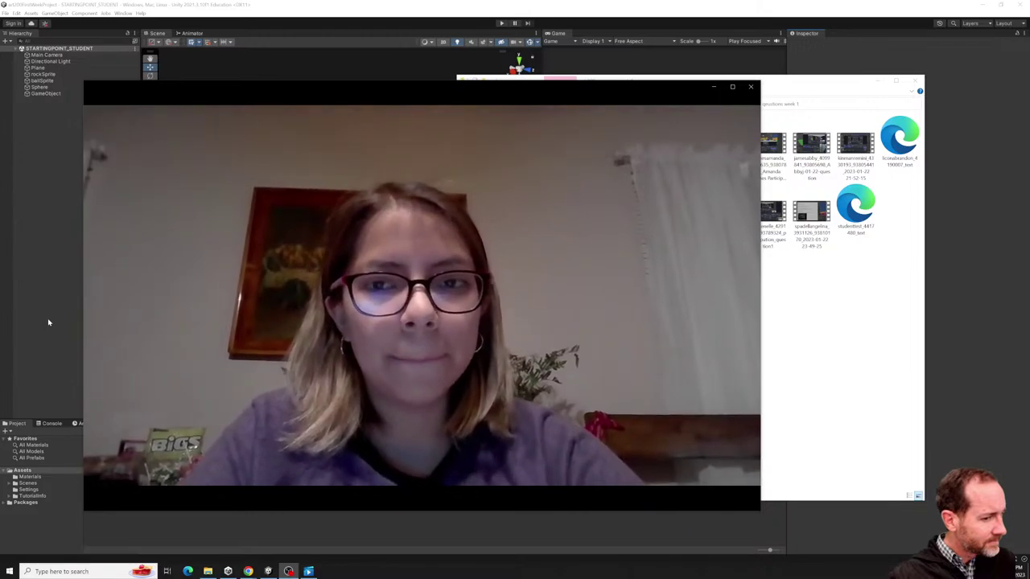
mouse_move(123, 295)
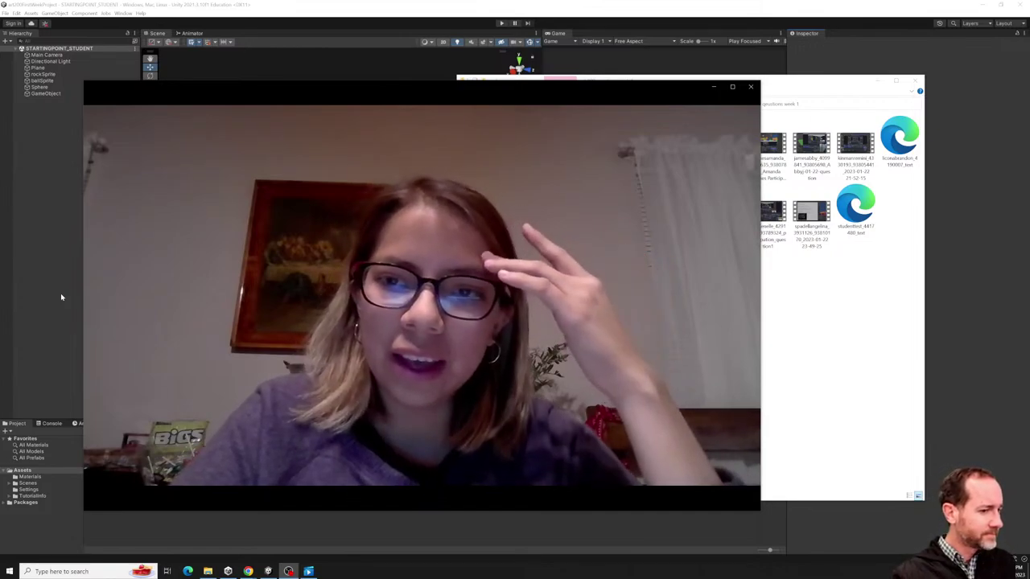
Watch the rest of the Week_1 webcam question video, pausing it partway through, and close the player.
left_click(421, 496)
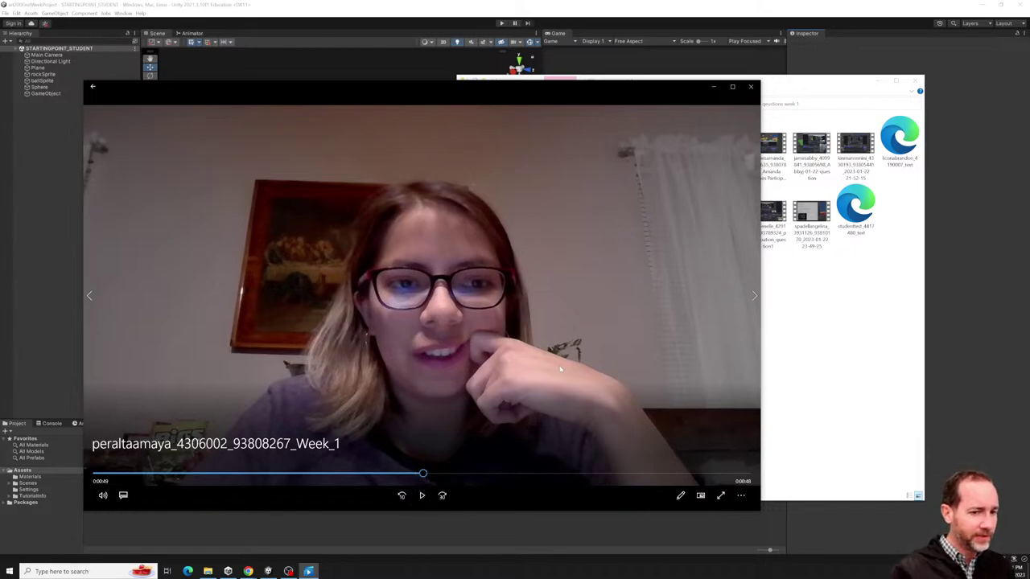
left_click(424, 495)
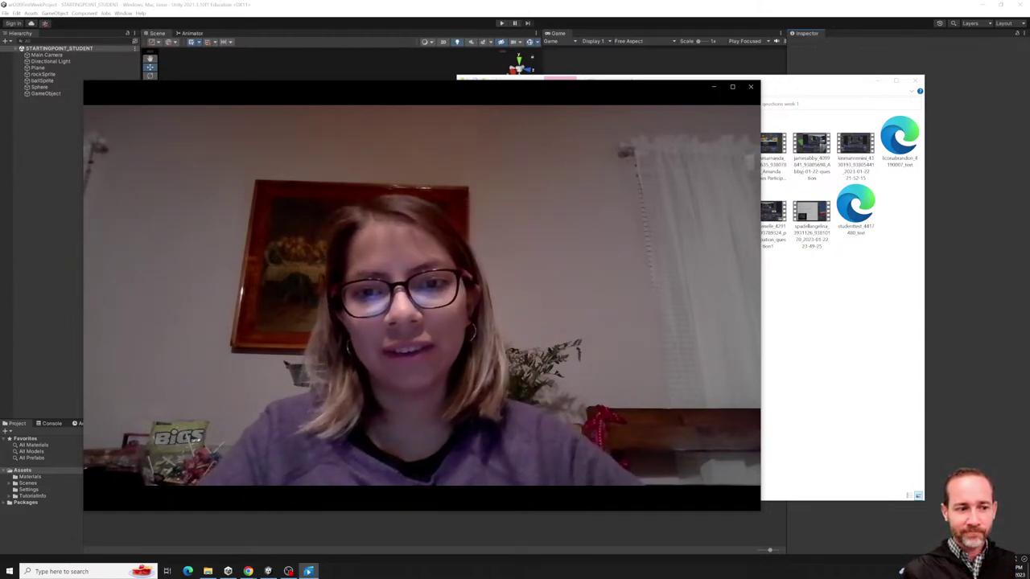
mouse_move(583, 496)
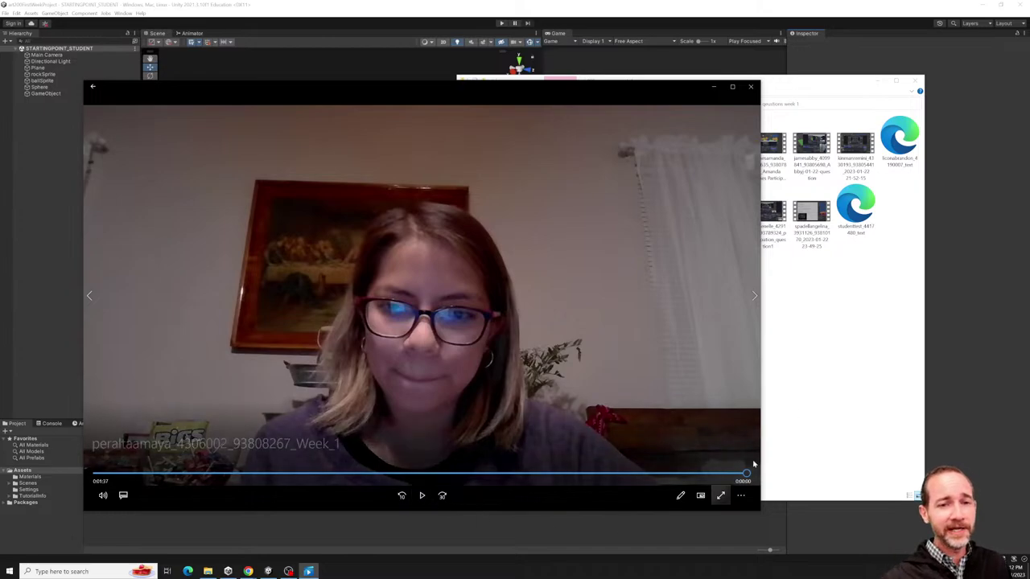
left_click(750, 88)
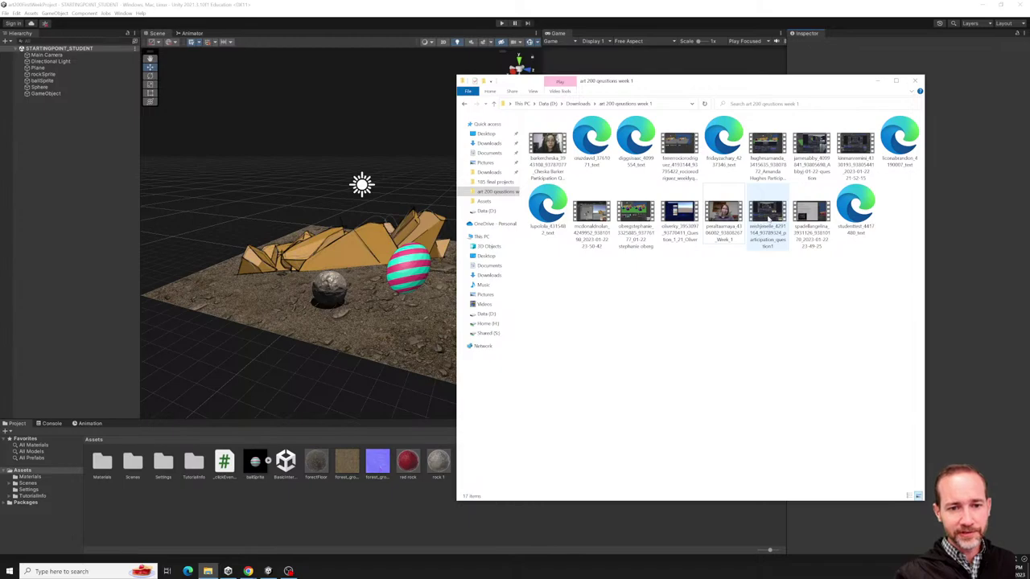
Play the student video labelled participation_question1 from the questions folder and raise the playback volume.
left_click(768, 216)
double_click(768, 215)
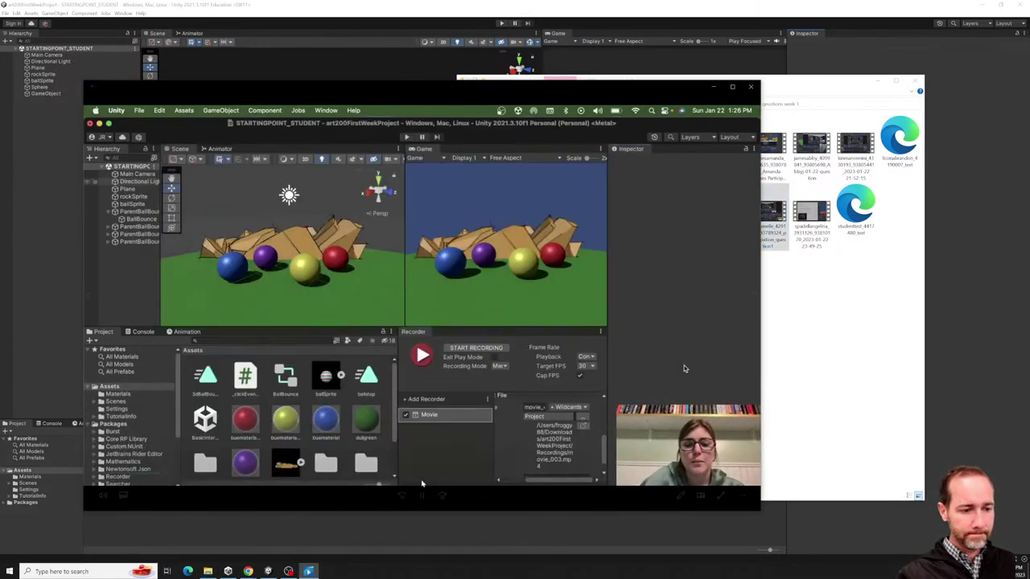
mouse_move(158, 494)
left_click(103, 495)
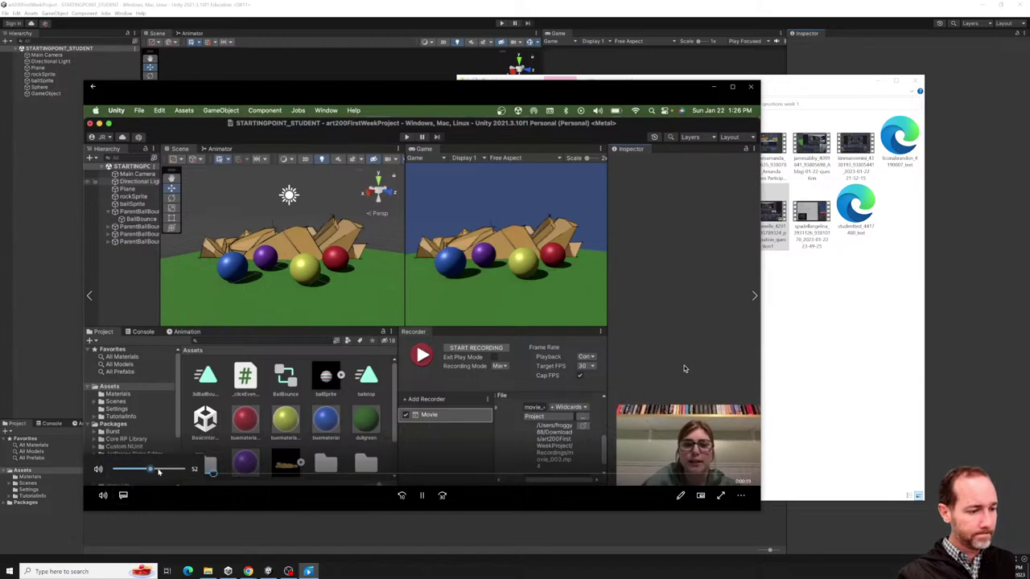
left_click(174, 471)
left_click_drag(174, 470, 168, 471)
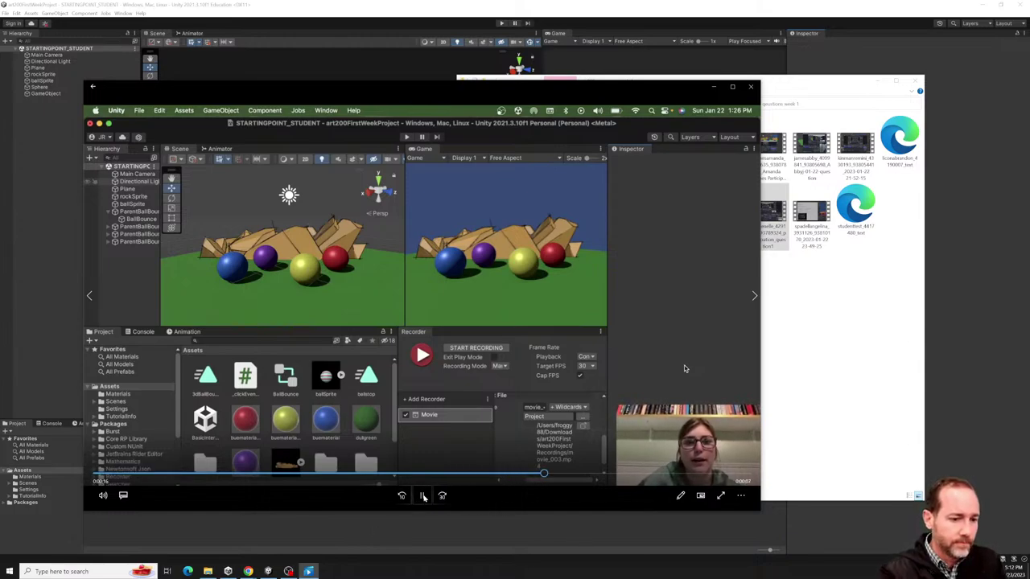
Pause the participation_question1 video and annotate the zoomed screen with the text "ctrl = command".
left_click(424, 496)
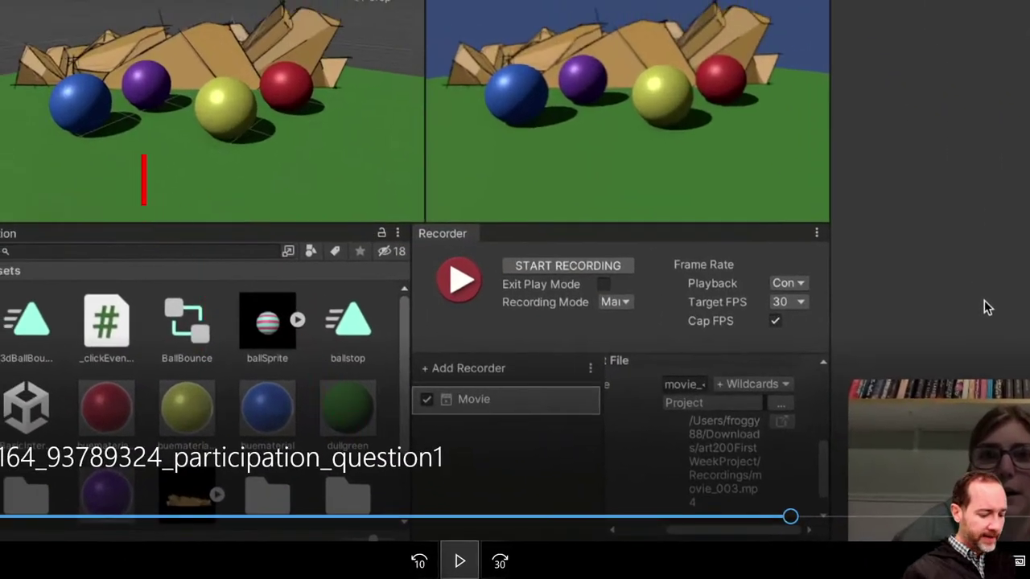
type("ctrl")
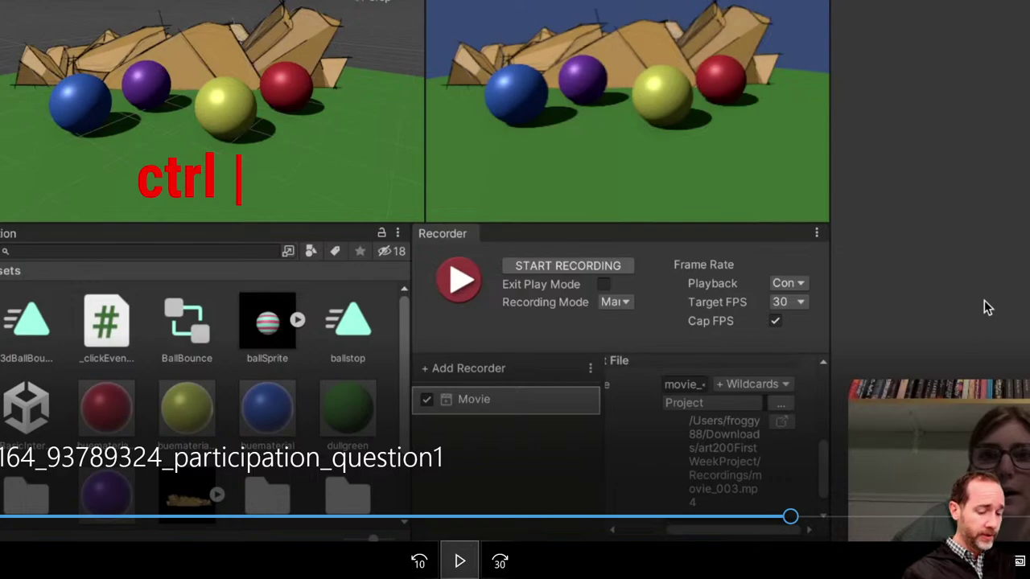
type(" = command")
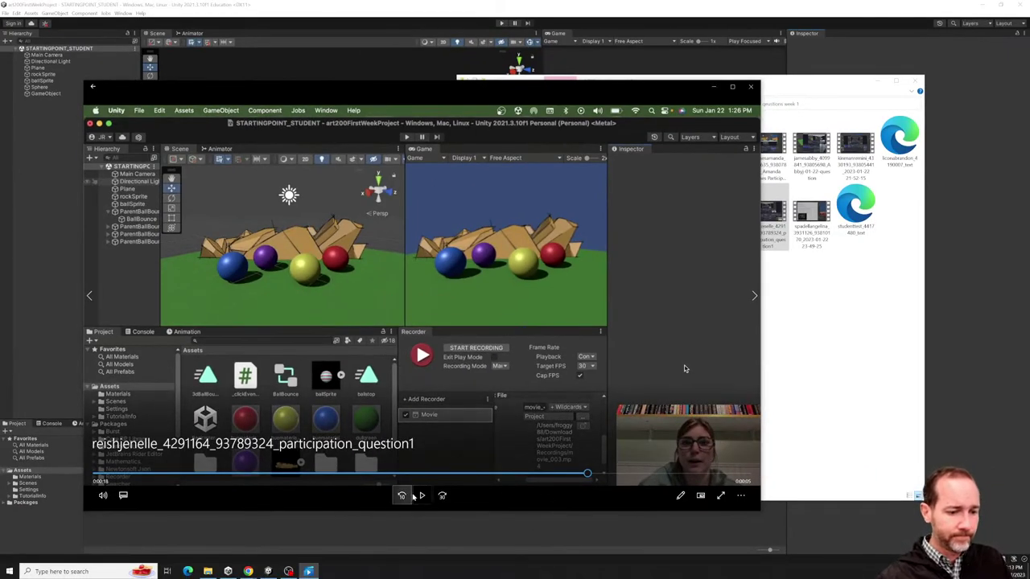
Resume the participation_question1 video, pause it near its end, and minimize the player.
left_click(418, 496)
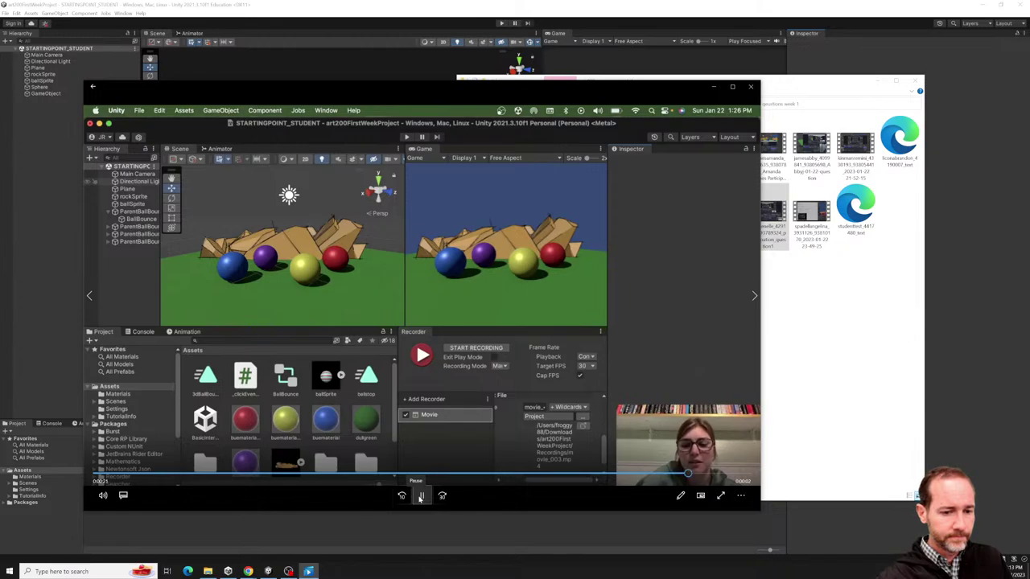
left_click(419, 497)
left_click(714, 86)
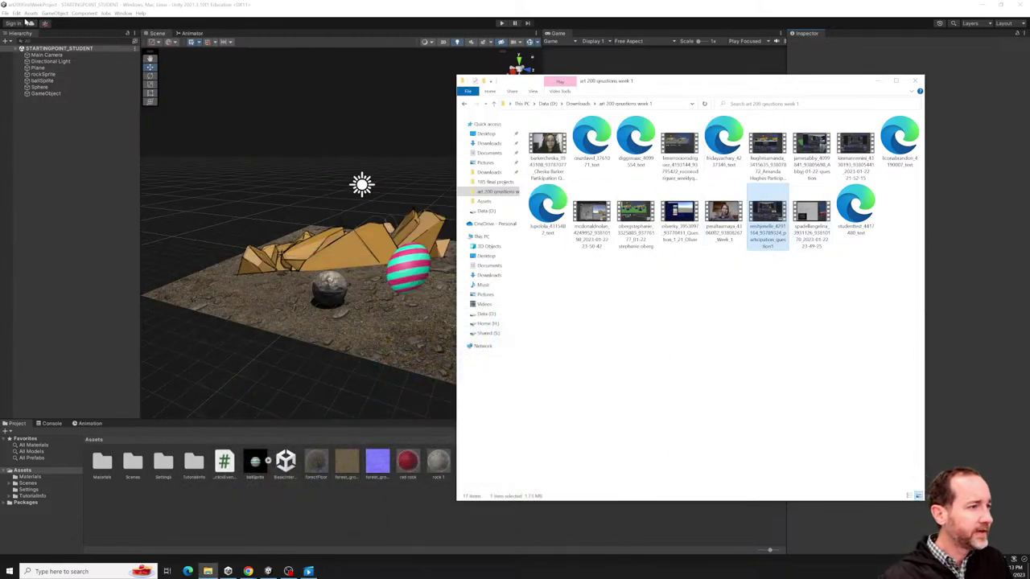
Select the Directional Light in the Unity scene and look through the editor's Assets, GameObject, Window and Edit commands for their shortcuts.
left_click(30, 13)
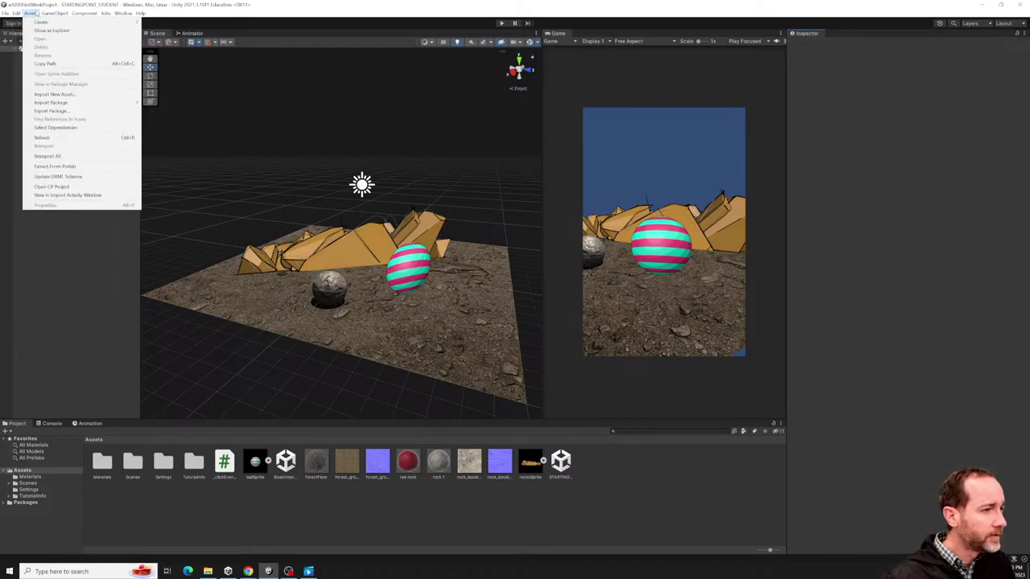
mouse_move(50, 13)
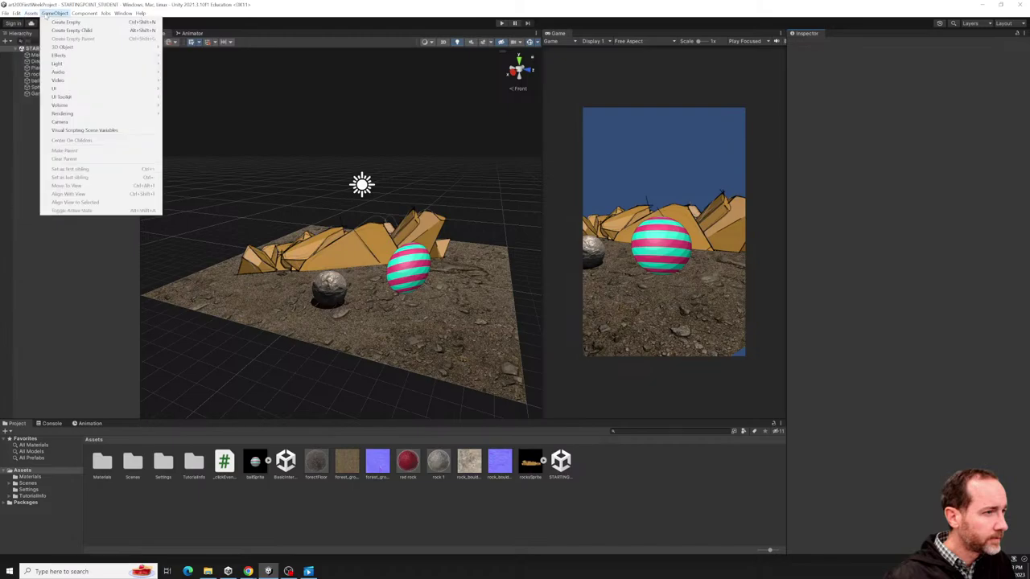
left_click(46, 15)
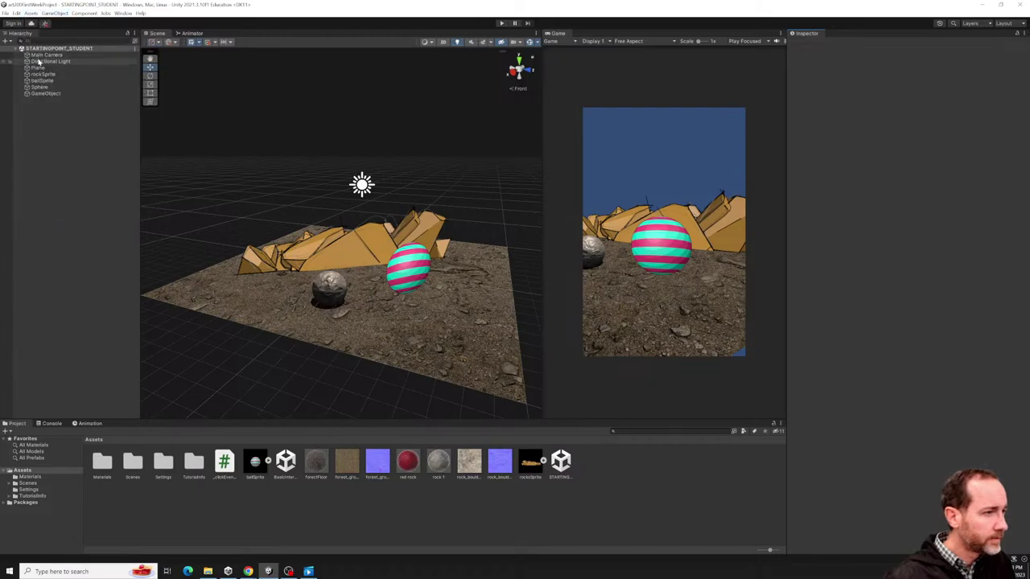
left_click(49, 61)
left_click(55, 13)
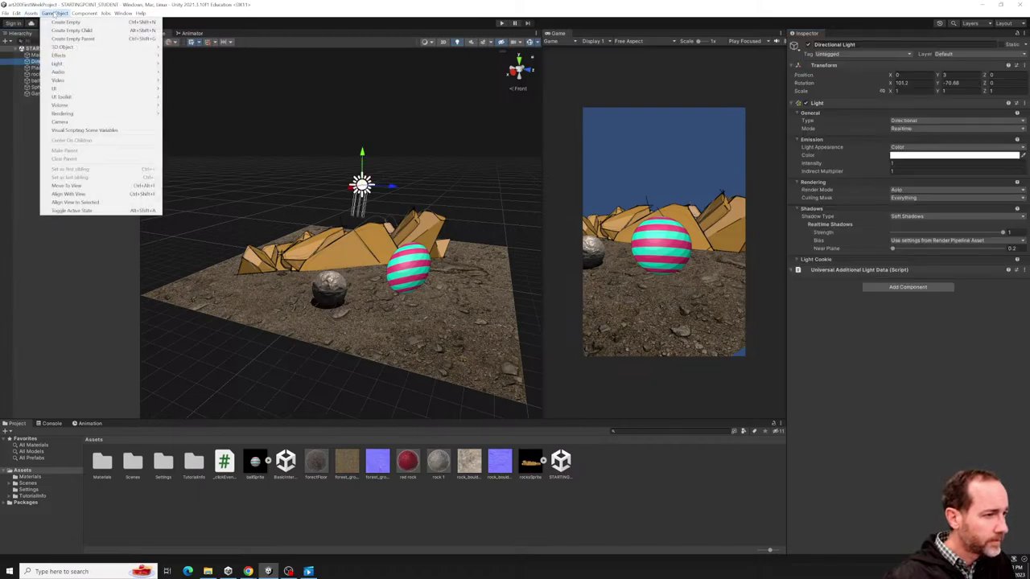
left_click(122, 14)
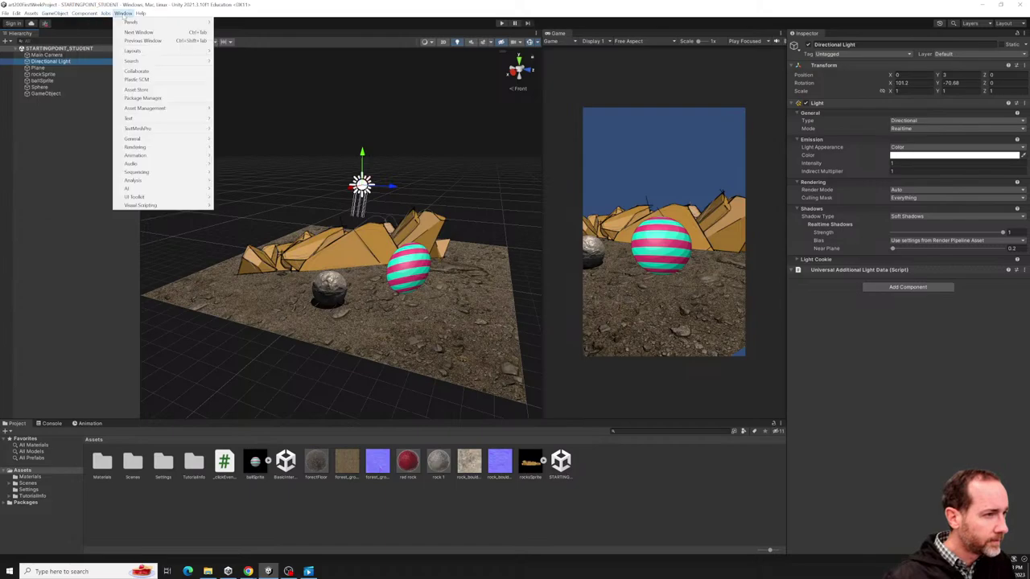
mouse_move(32, 15)
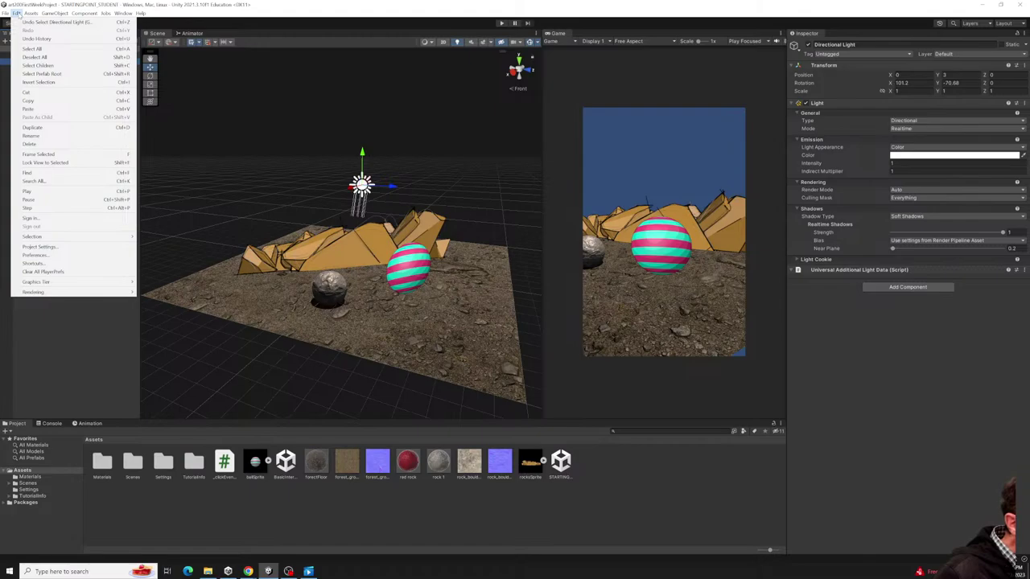
left_click(17, 13)
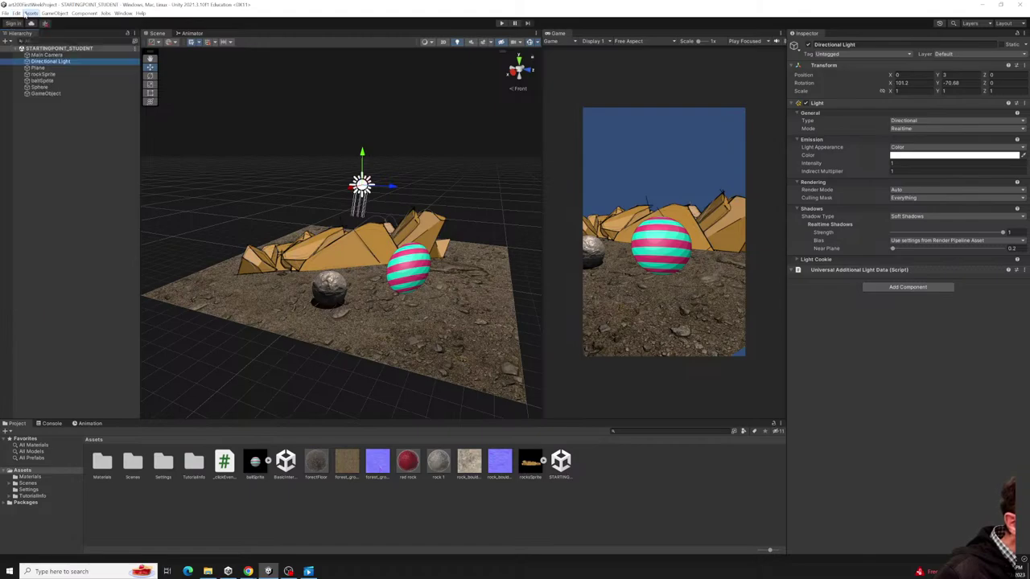
left_click(31, 14)
Mark the Move To View and Align With View shortcuts with arrows, sketch the Mac Command symbol beside them, and clear the annotation.
left_click(66, 14)
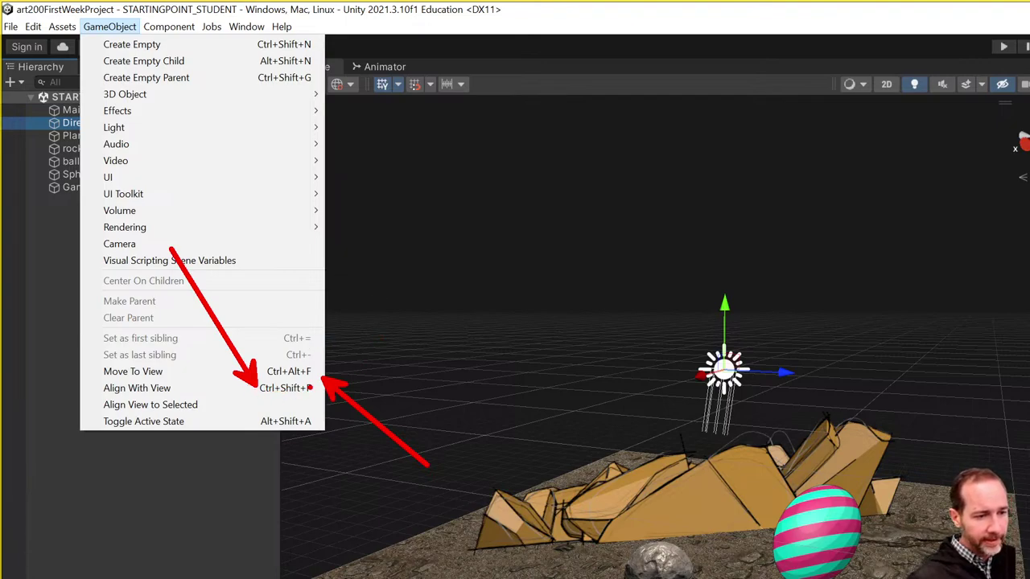
mouse_move(381, 314)
left_mouse_down()
mouse_move(376, 364)
mouse_move(367, 349)
mouse_move(383, 341)
mouse_move(425, 354)
mouse_move(389, 353)
mouse_move(389, 314)
mouse_move(417, 318)
mouse_move(395, 338)
mouse_move(369, 339)
mouse_move(372, 312)
left_mouse_up()
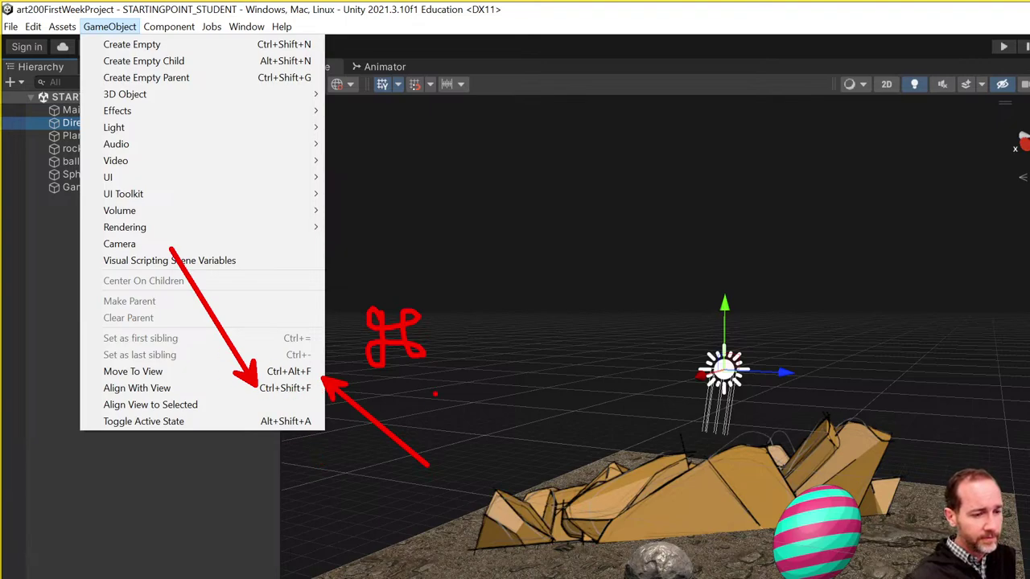
key("Escape")
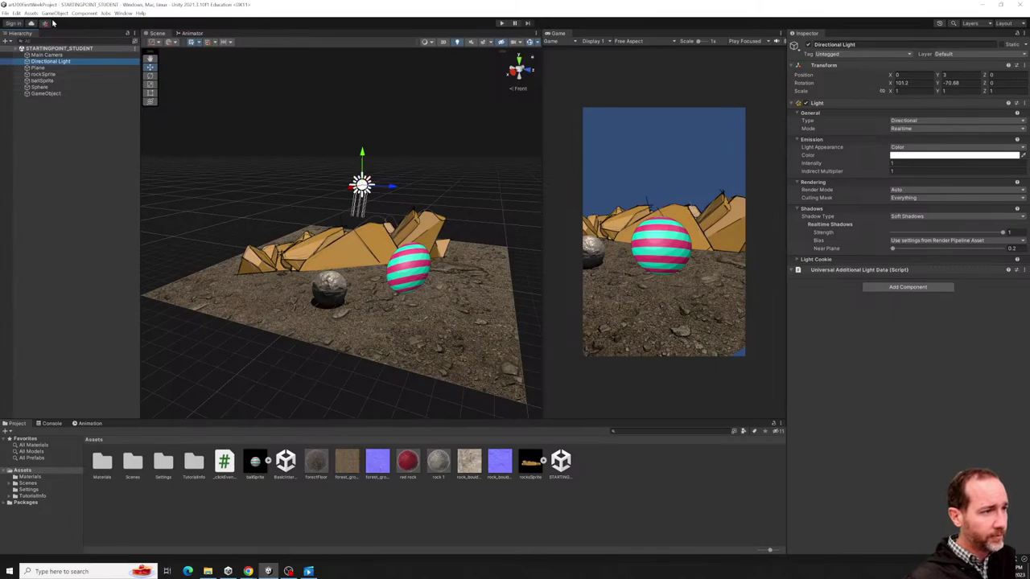
left_click(207, 573)
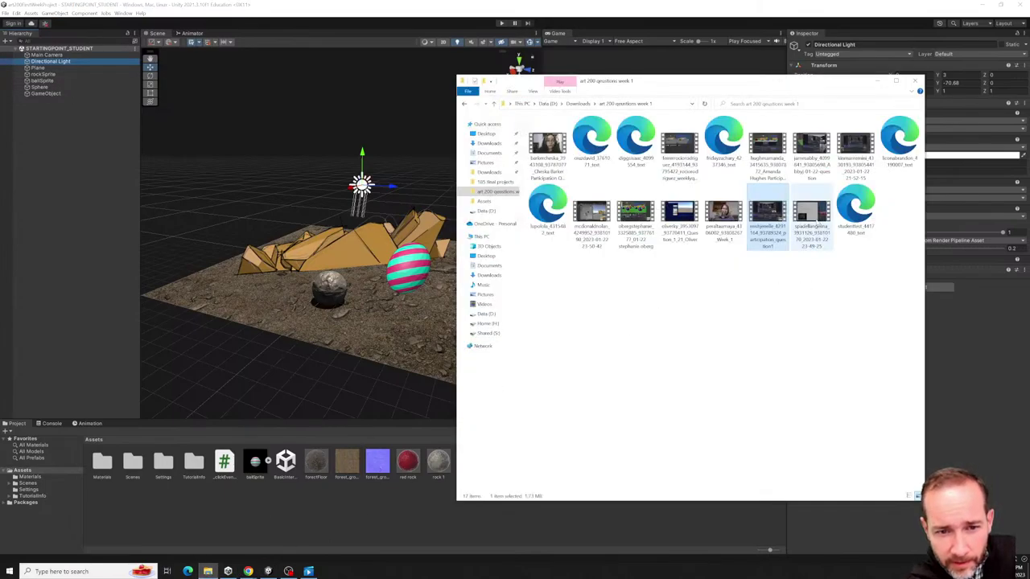
double_click(811, 213)
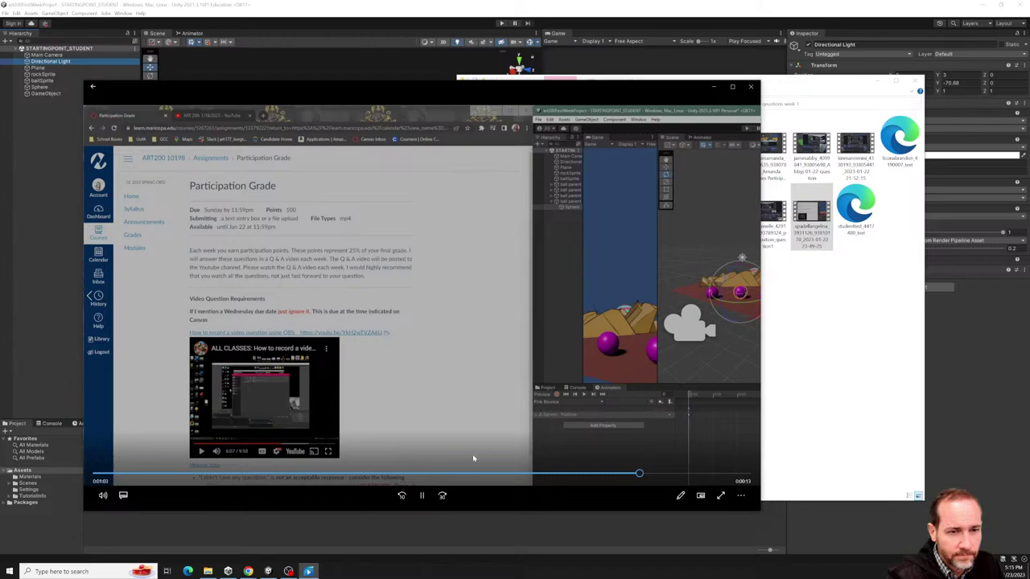
left_click(424, 496)
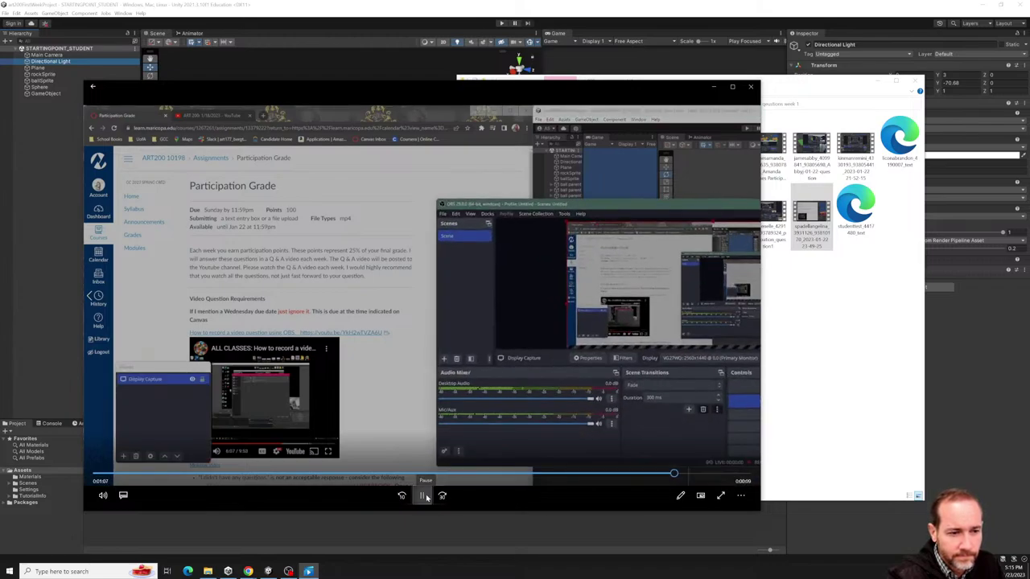
left_click(722, 88)
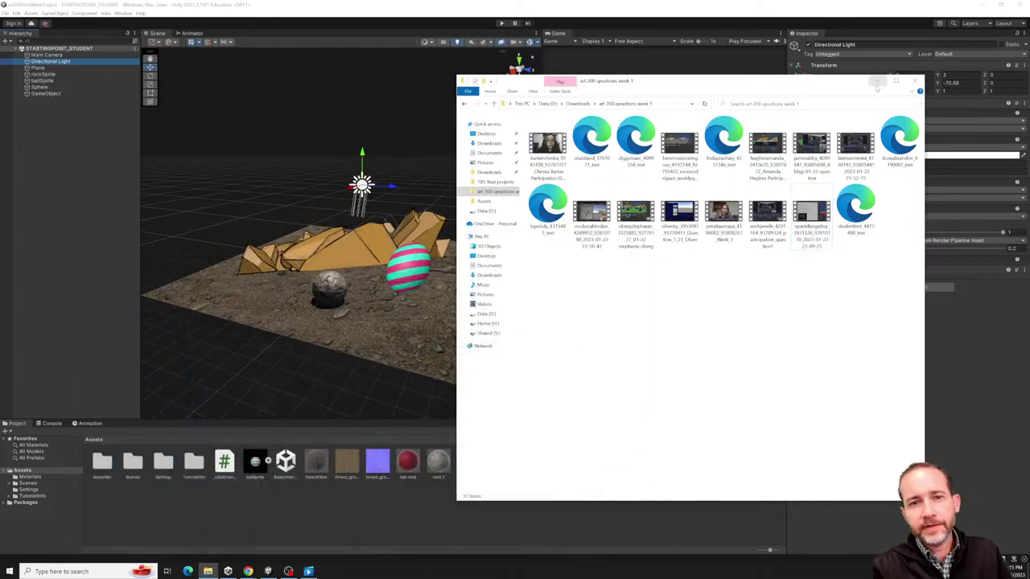
left_click(877, 81)
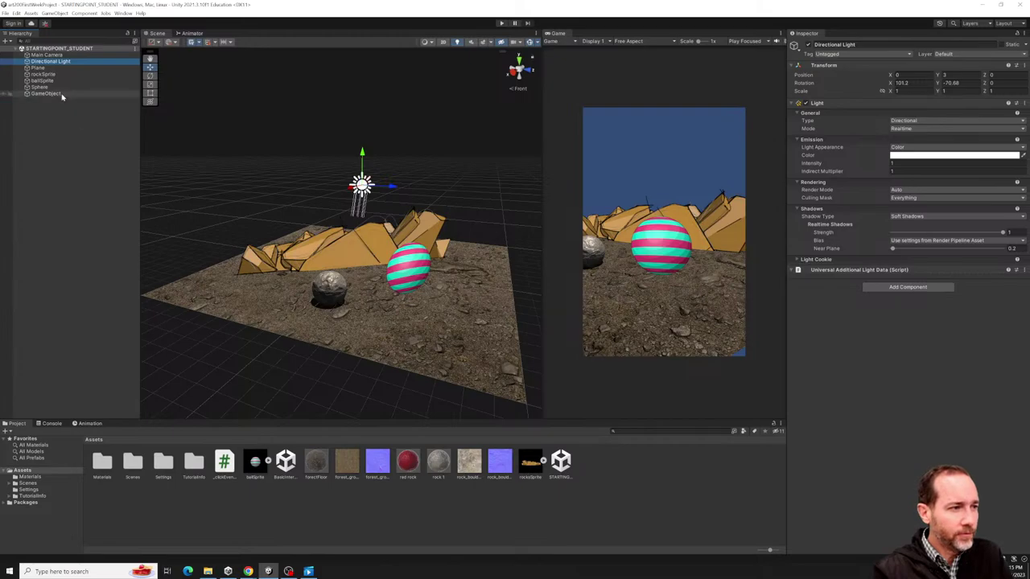
Select the rock-textured sphere in the scene and examine the copy and paste options for its Position and Rotation.
left_click(319, 303)
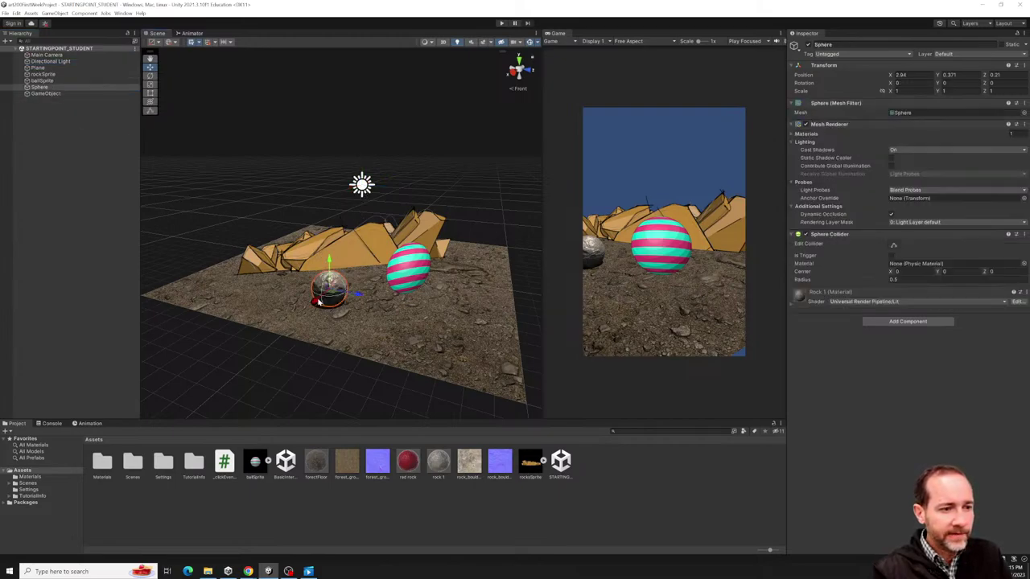
right_click(804, 75)
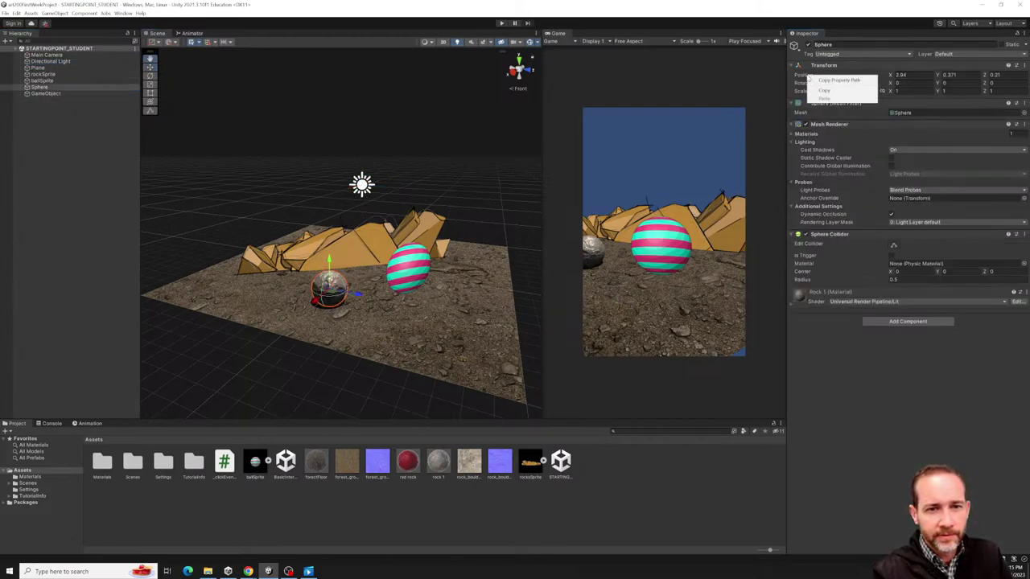
left_click(804, 85)
right_click(804, 83)
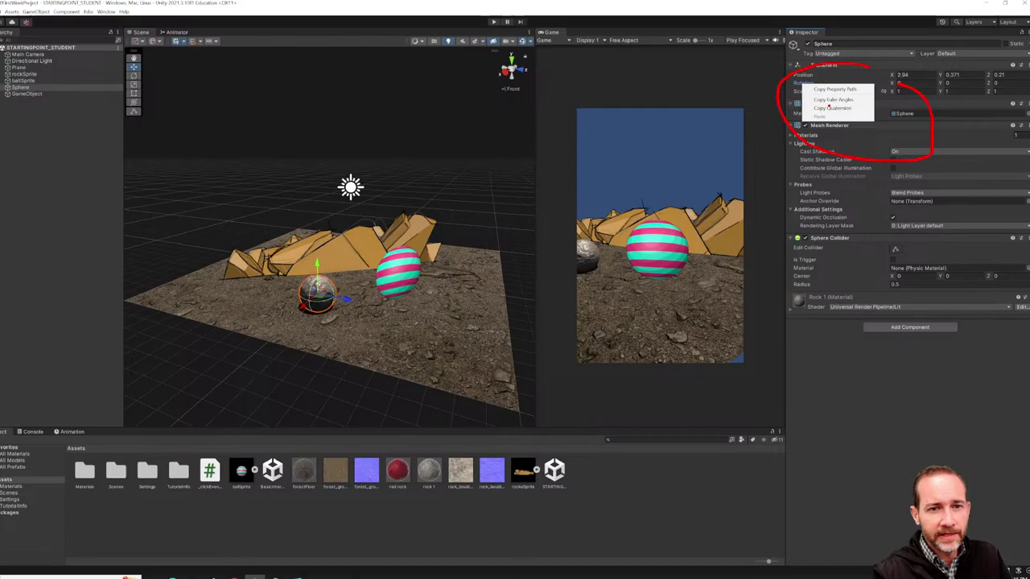
key("Escape")
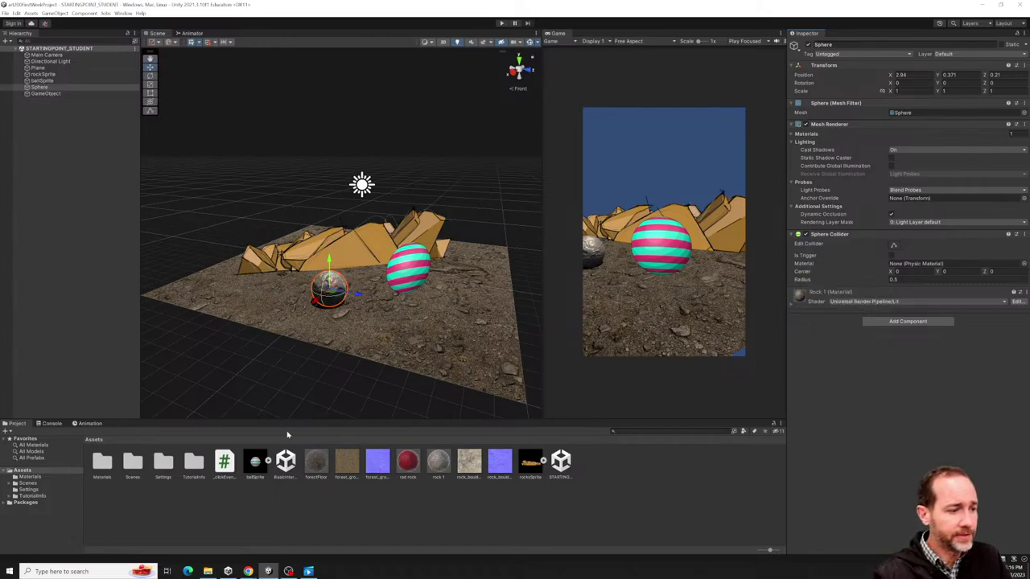
Open the STARTINGPOINT scene from the completedExample folder inside the project's Scenes folder.
left_click(89, 423)
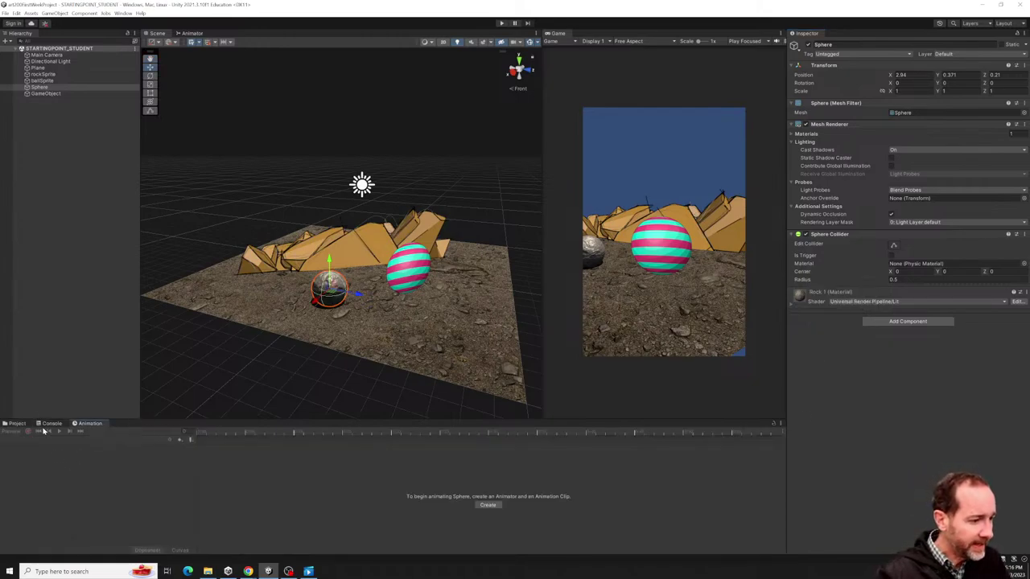
left_click(17, 423)
left_click(33, 496)
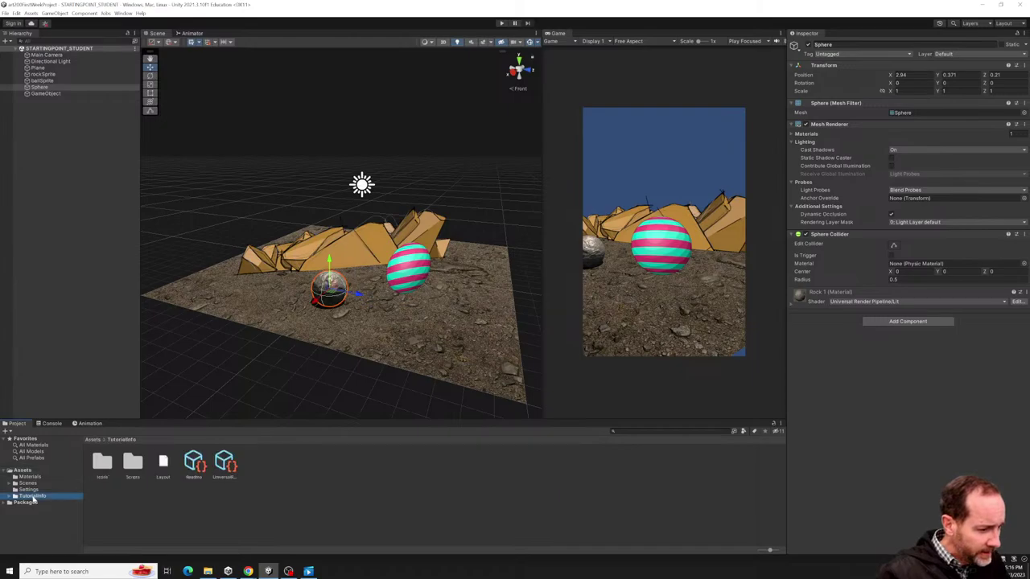
left_click(31, 490)
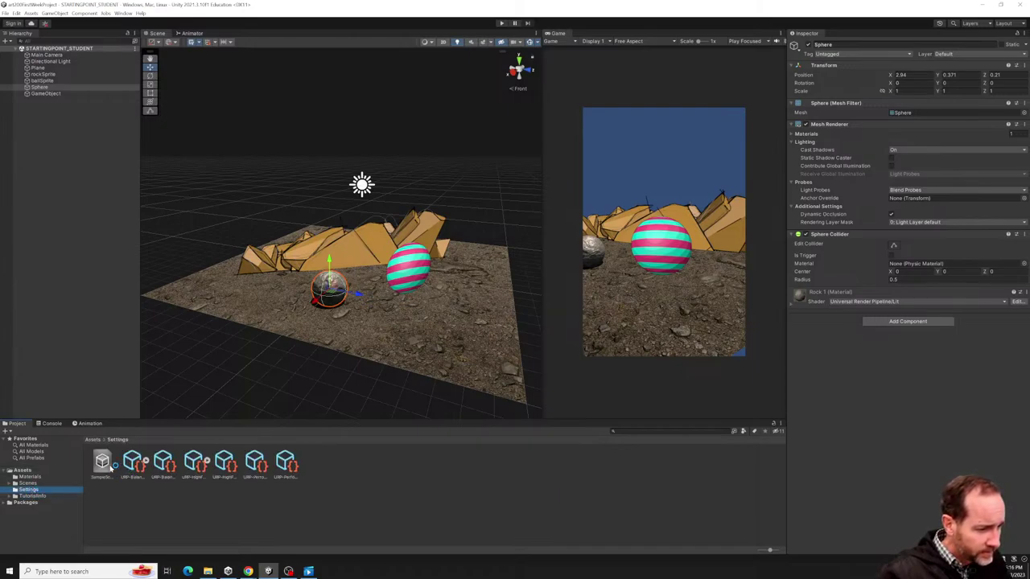
left_click(20, 483)
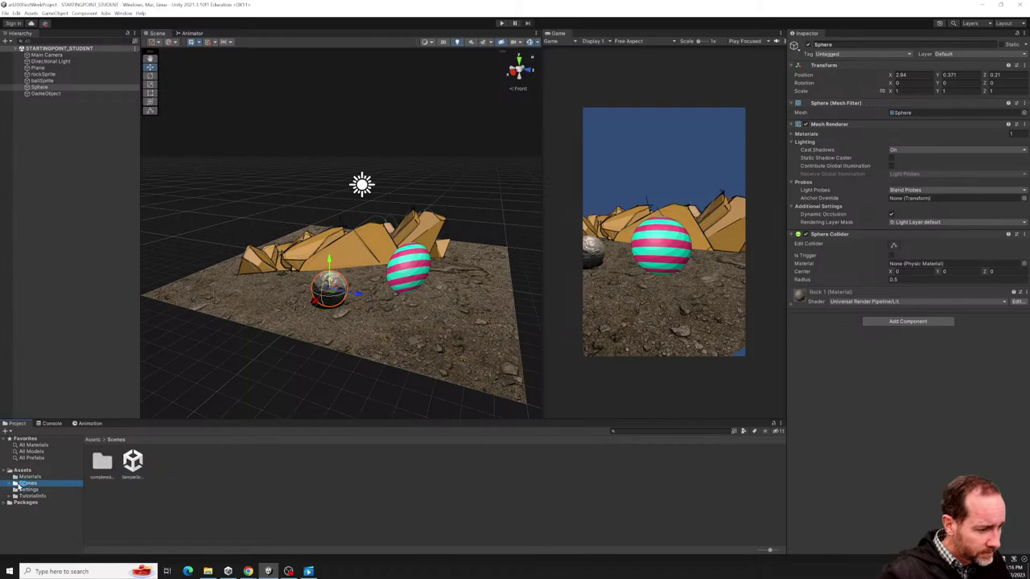
double_click(107, 466)
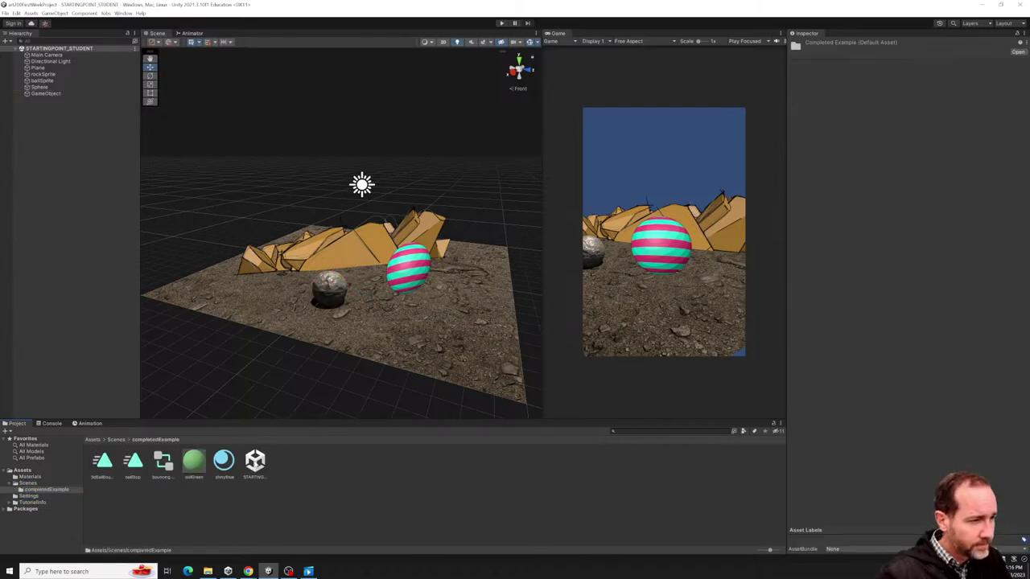
double_click(254, 461)
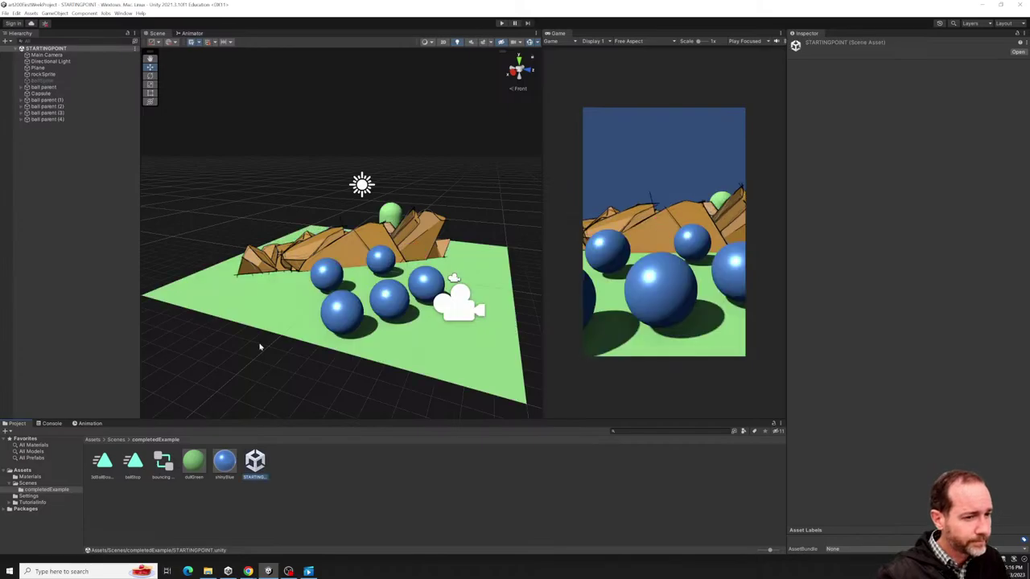
Select the bouncing ball under ball parent (1) and check the copy options for its Rotation.
left_click(23, 100)
left_click(53, 107)
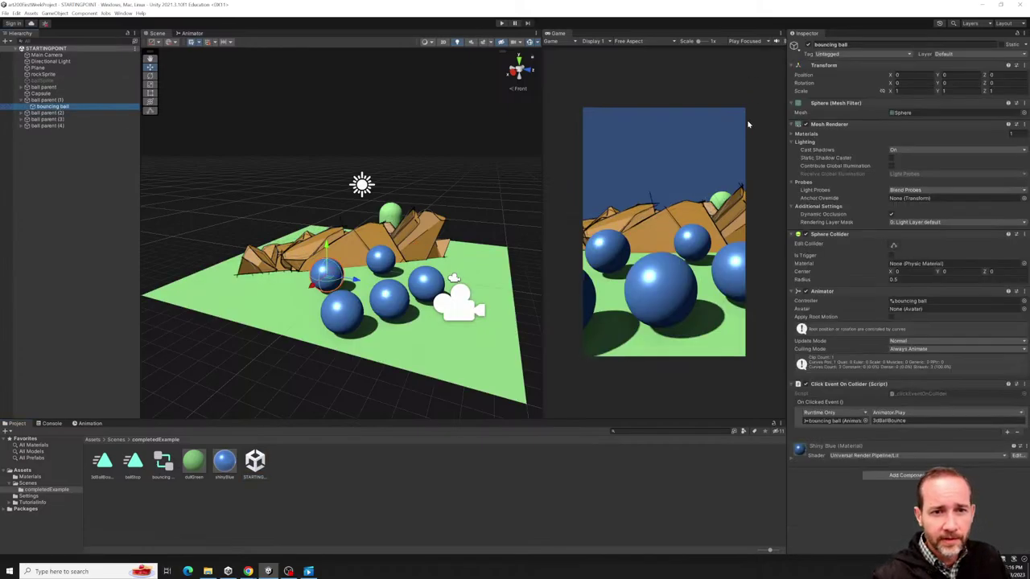
right_click(804, 83)
key("Escape")
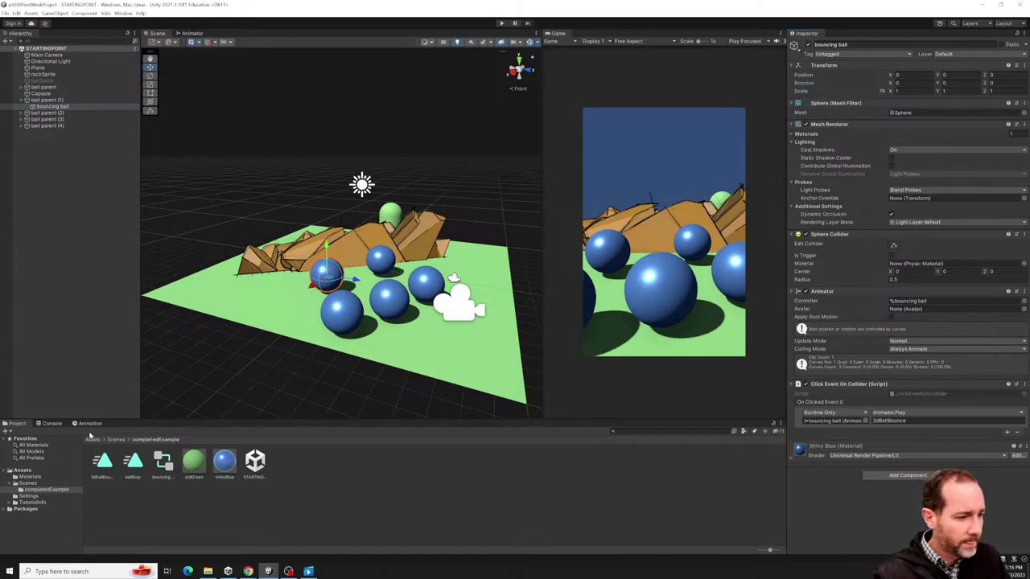
Show the ball's 3dBallBounce animation, preview it at frame 17, and expand its Position property into separate axes.
left_click(90, 424)
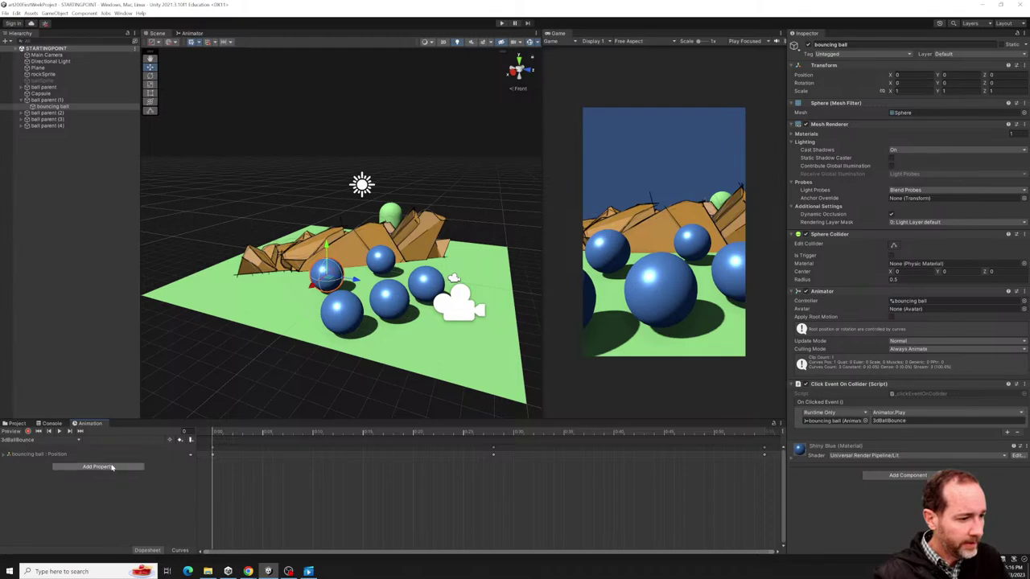
left_click(50, 454)
left_click(814, 74)
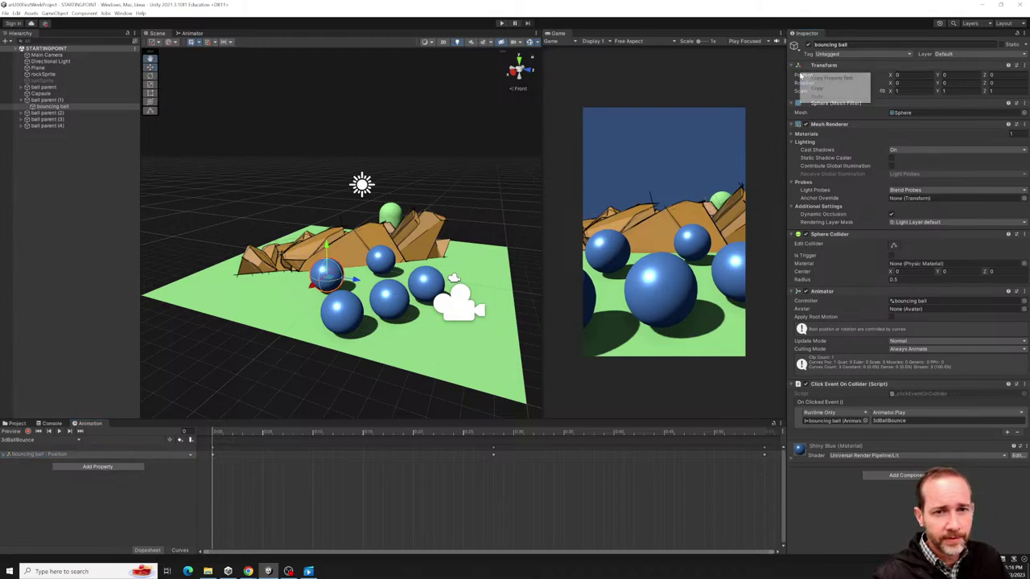
left_click_drag(232, 459, 382, 459)
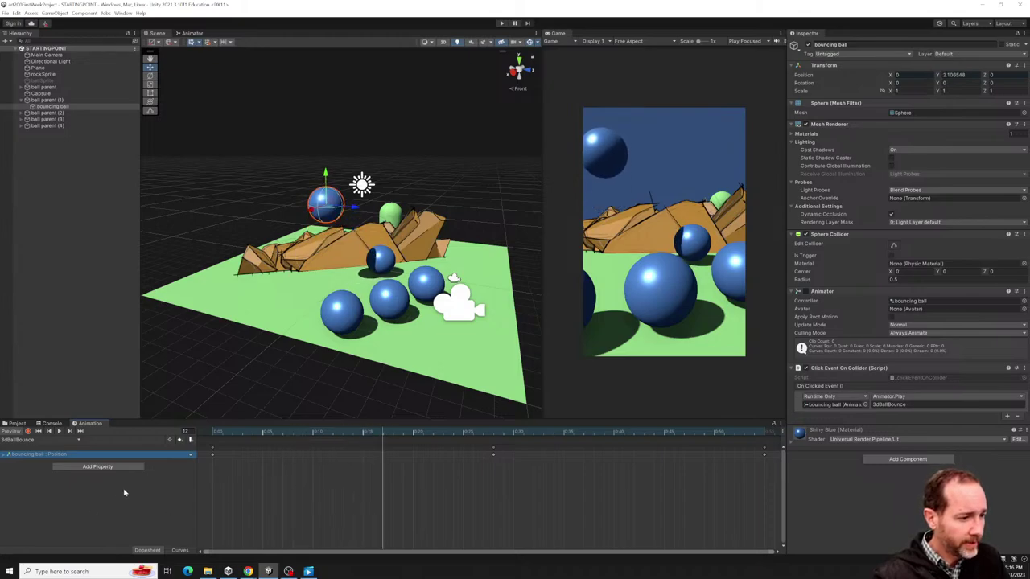
left_click(6, 454)
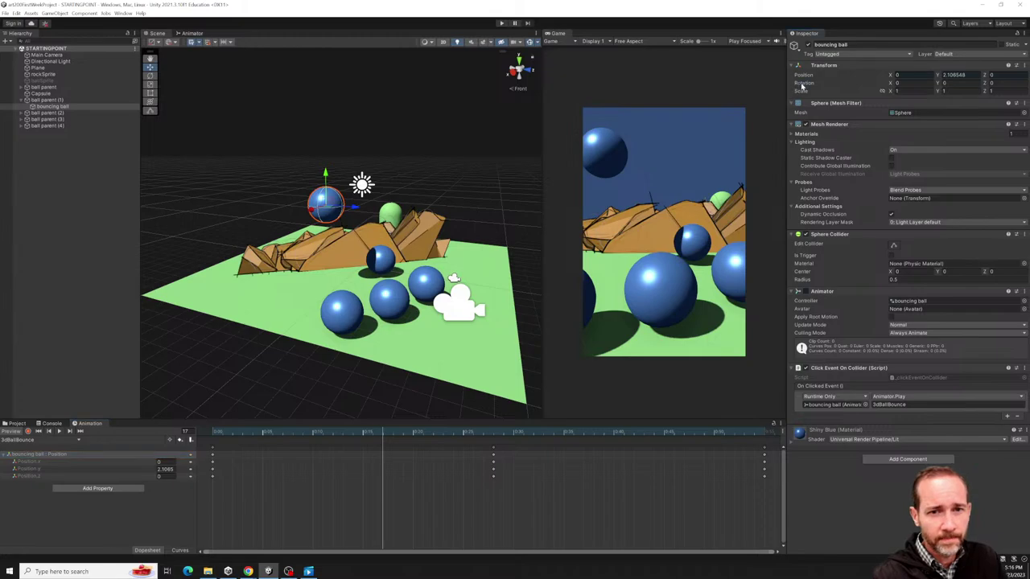
Examine and circle the keyframe options for the ball's Rotation, and preview the bounce animation at frame 13.
right_click(891, 84)
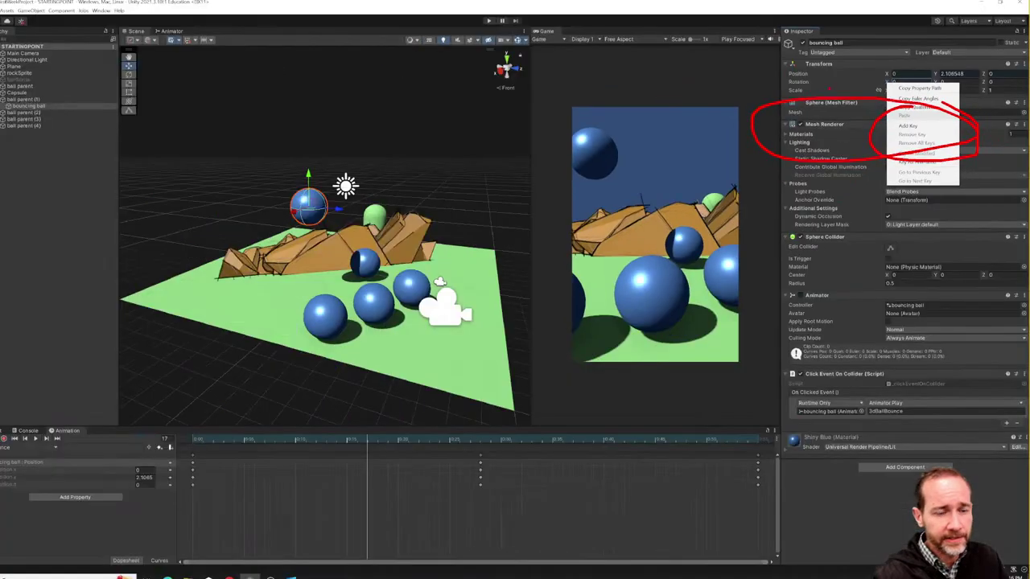
left_click(642, 283)
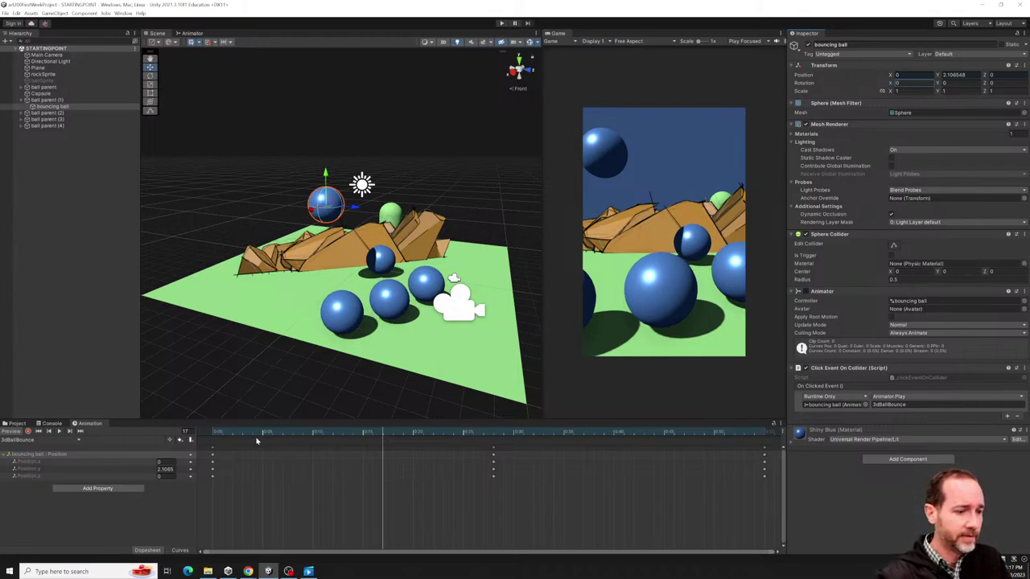
left_click_drag(256, 441, 345, 432)
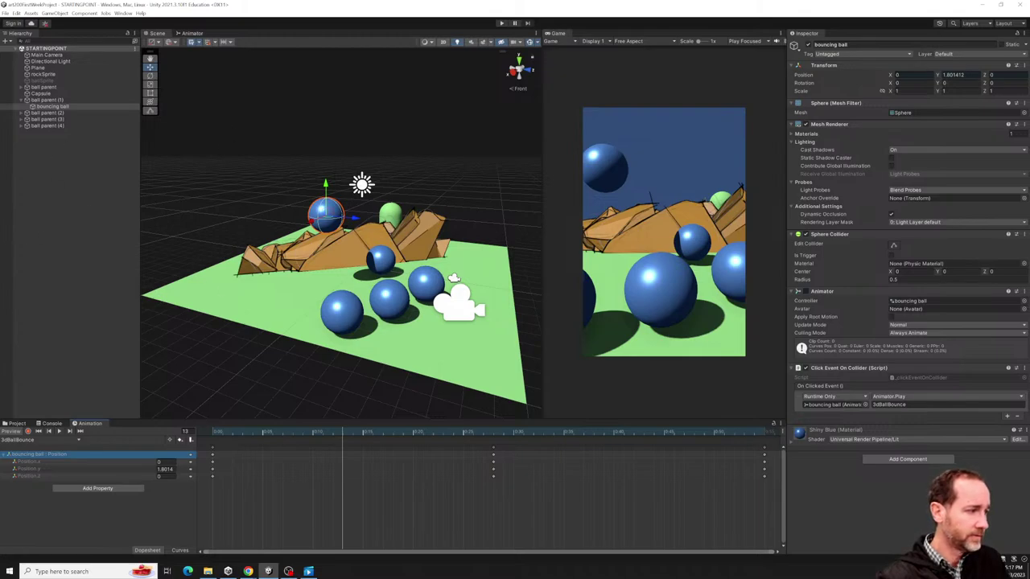
Clear the object selection and display the contents of the project's root Assets folder.
key("alt+Tab")
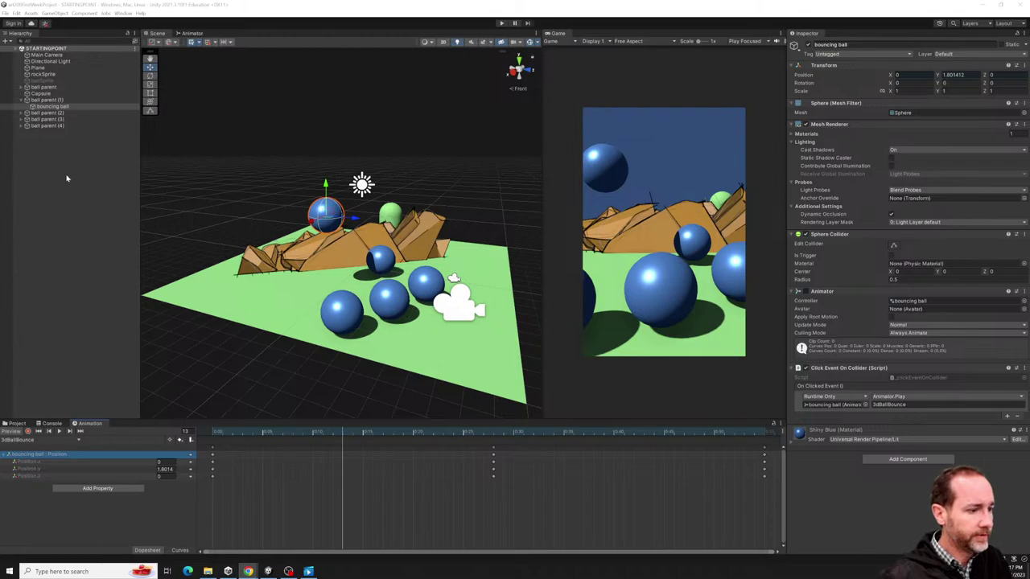
left_click(121, 322)
left_click(17, 423)
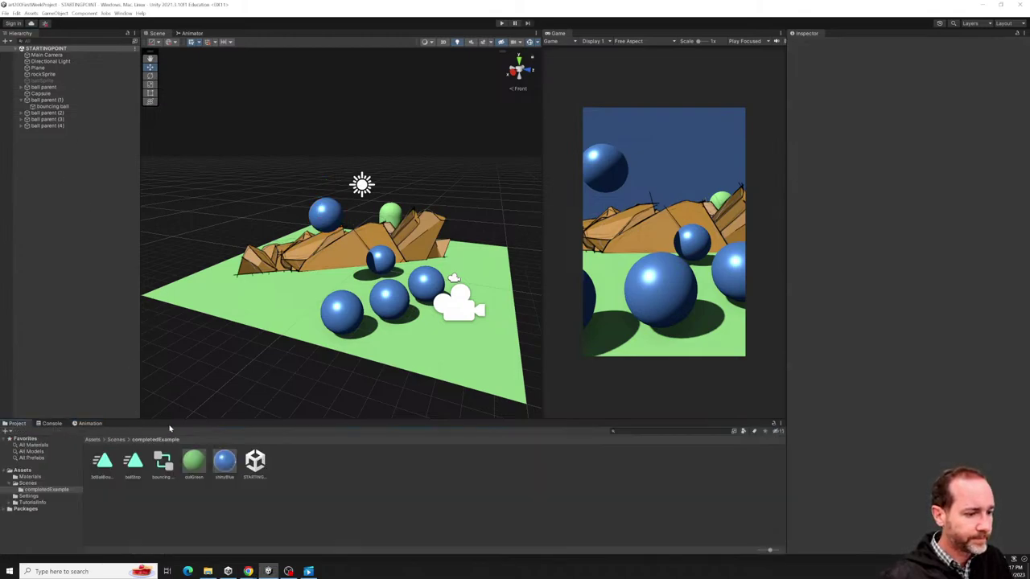
left_click(53, 424)
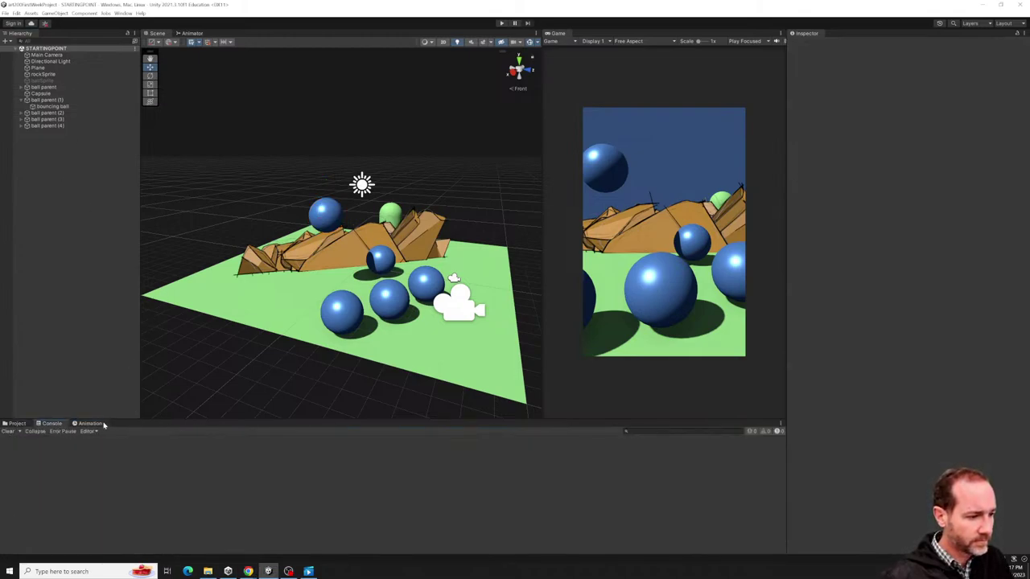
left_click(90, 423)
left_click(17, 423)
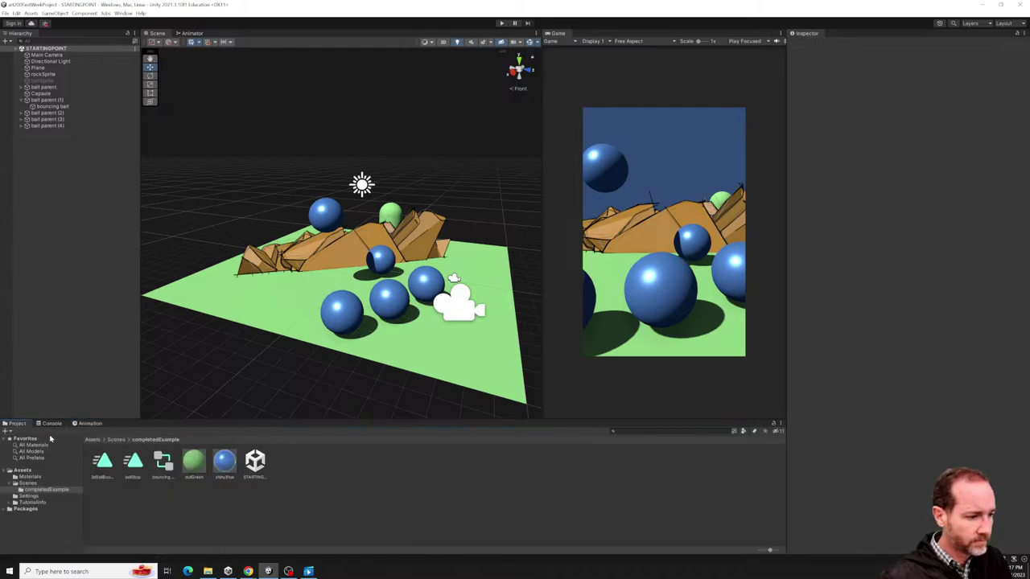
left_click(31, 472)
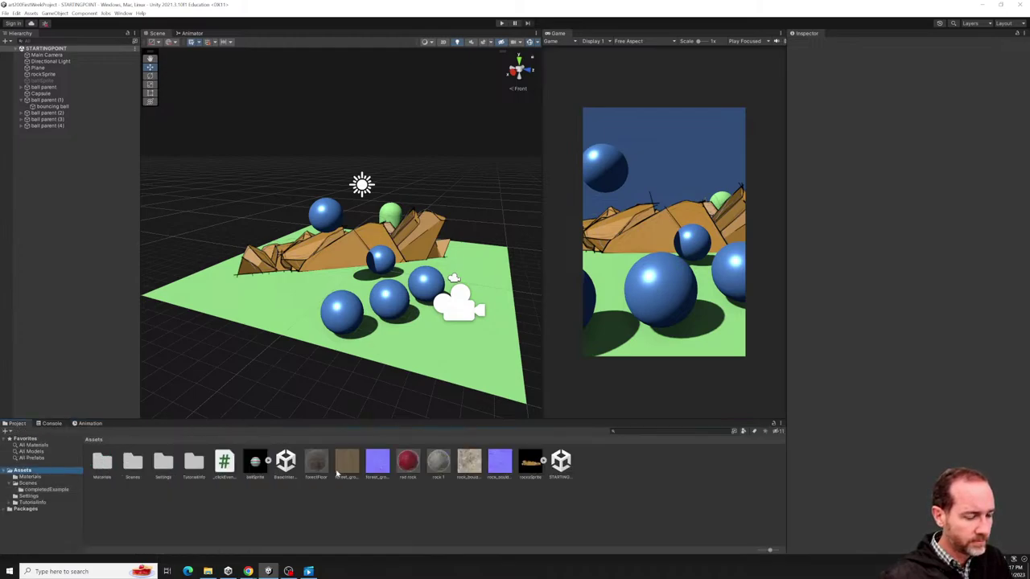
left_click_drag(330, 245, 193, 257, "alt")
scroll(348, 262, "up", 4)
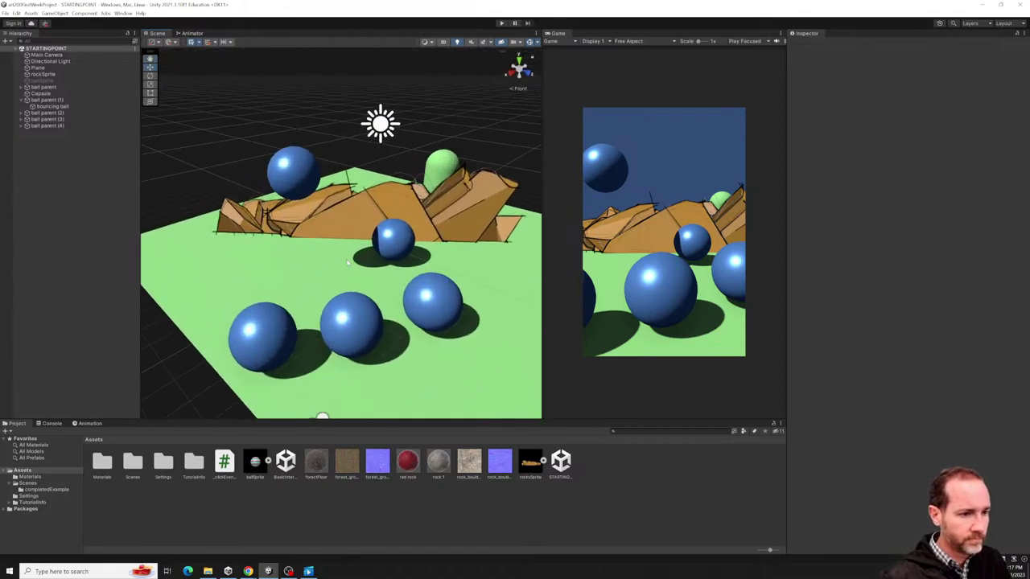
scroll(347, 261, "down", 5)
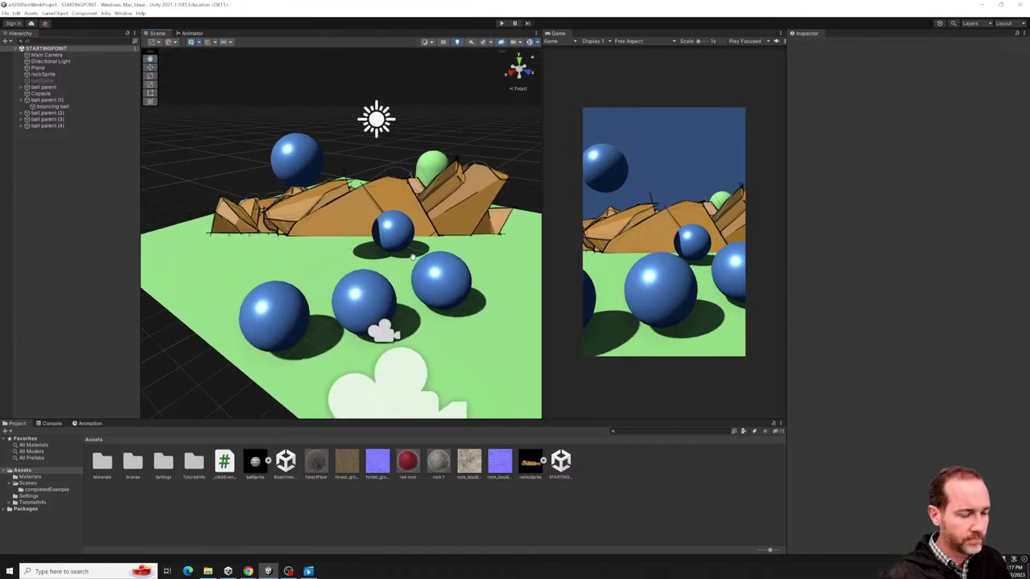
left_click_drag(399, 239, 355, 253, "alt")
scroll(366, 252, "down", 2)
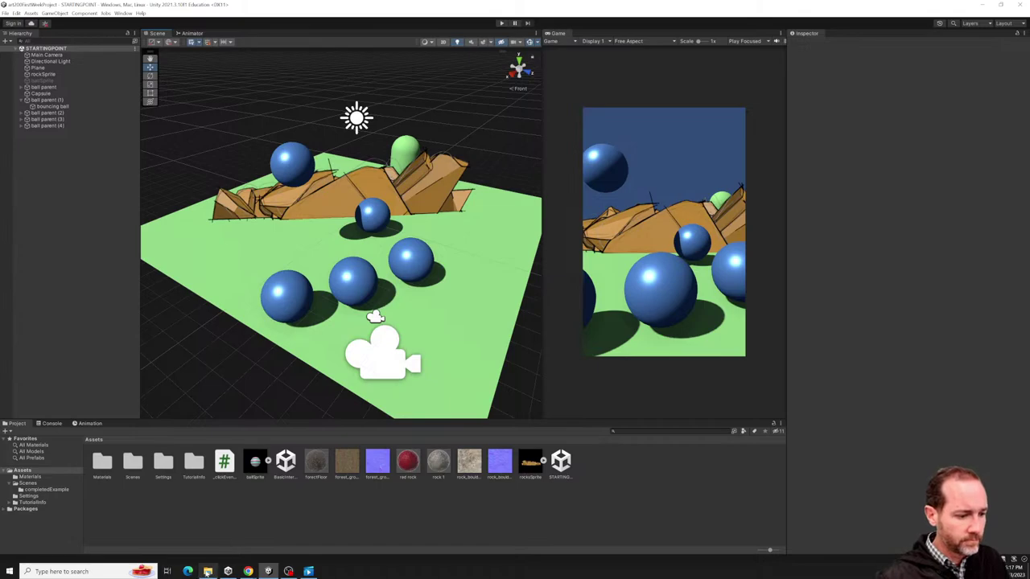
Look over the art 200 questions week 1 folder in File Explorer and close its window.
mouse_move(207, 571)
left_click(208, 523)
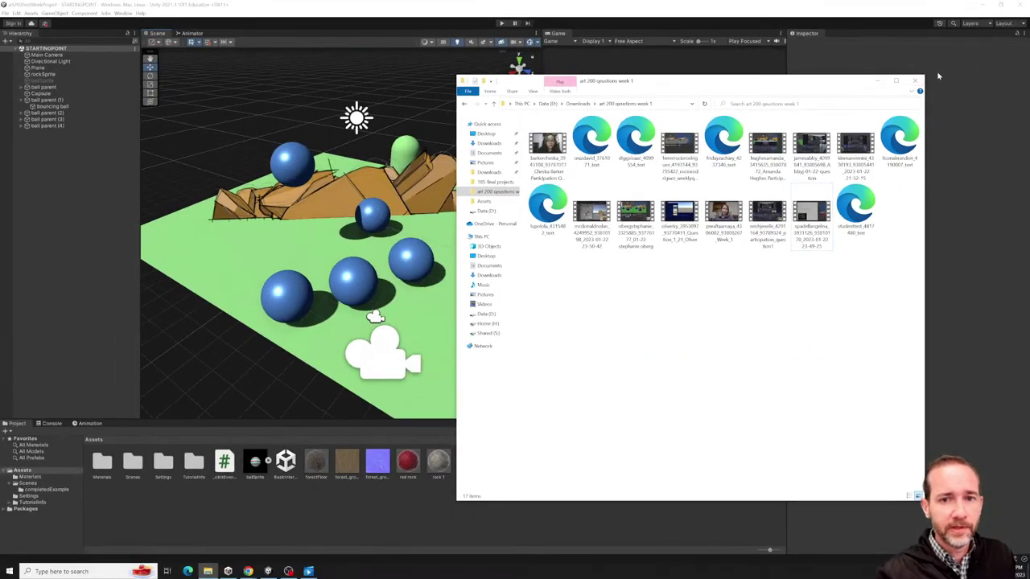
left_click(917, 81)
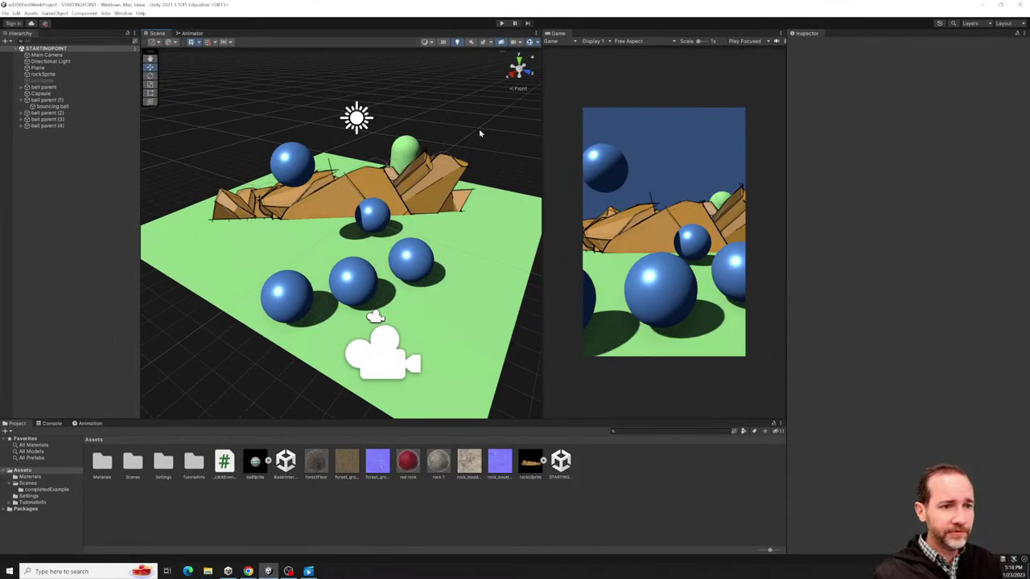
Widen the Game view beside the Scene view, and select the green ground plane beneath the blue balls.
left_click_drag(541, 172, 456, 200)
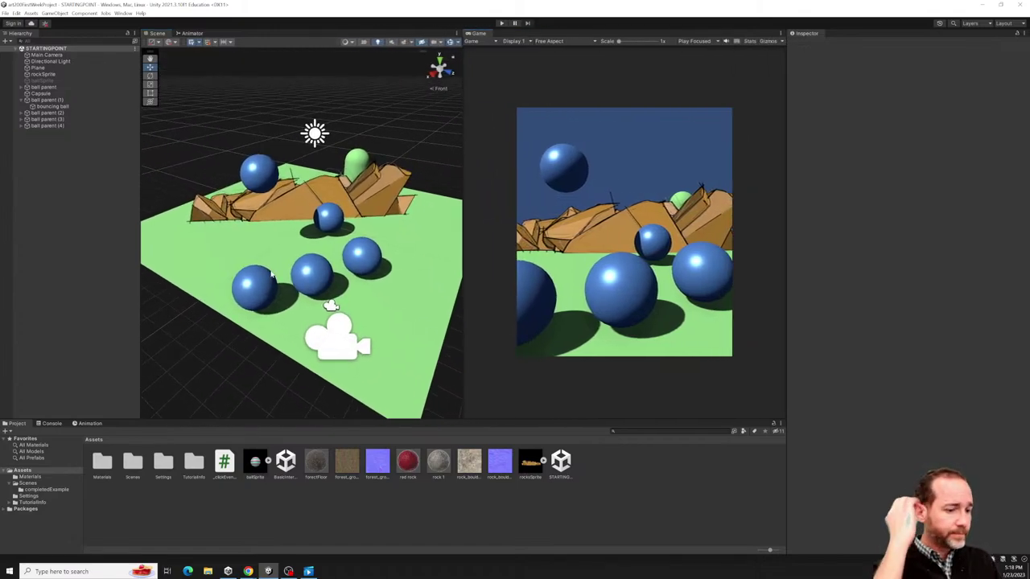
left_click_drag(301, 327, 381, 282, "alt")
scroll(278, 264, "up", 3)
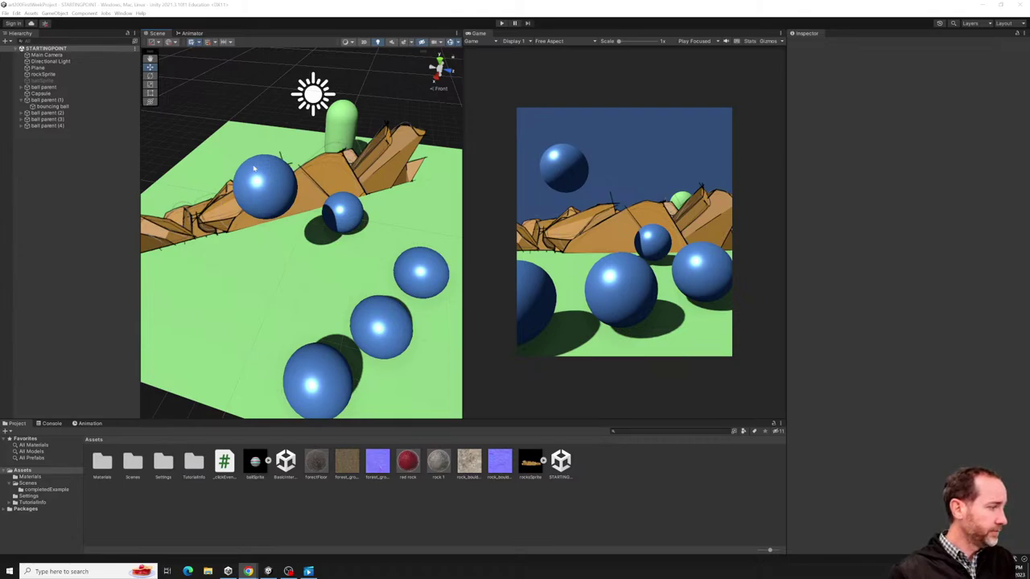
left_click_drag(296, 203, 363, 245, "alt")
left_click(322, 211)
left_click(311, 337)
left_click_drag(311, 337, 290, 233, "alt")
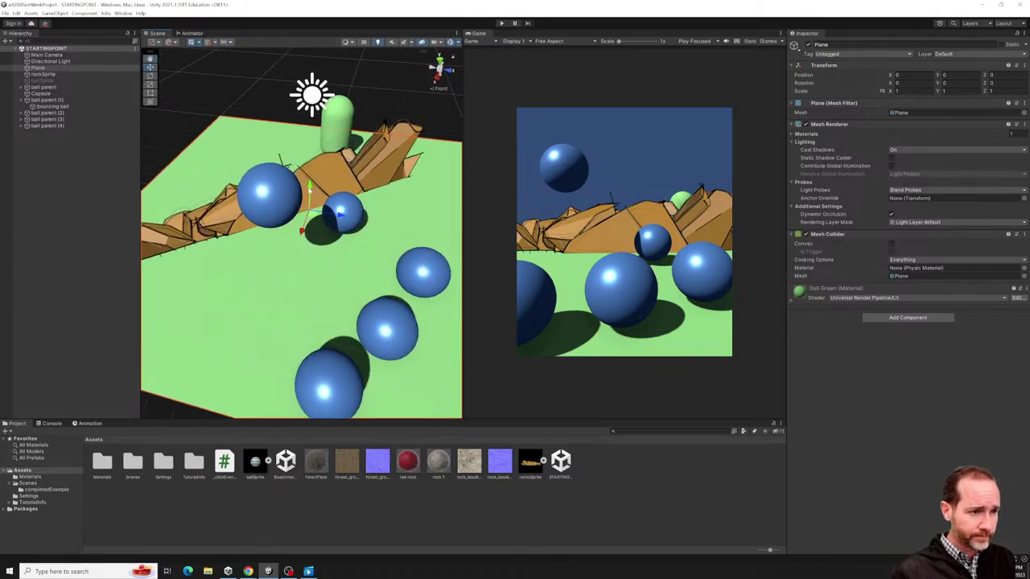
Select rockSprite and shift it slightly along its axes to about X -0.3 and Y 1.8.
left_click(44, 74)
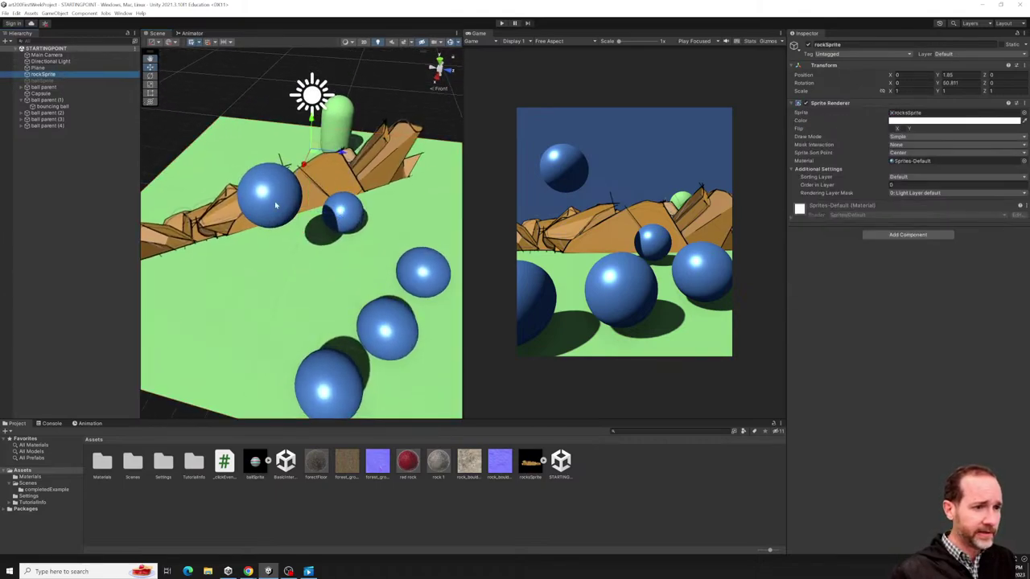
left_click_drag(322, 225, 275, 125, "alt")
left_click_drag(276, 139, 355, 223, "alt")
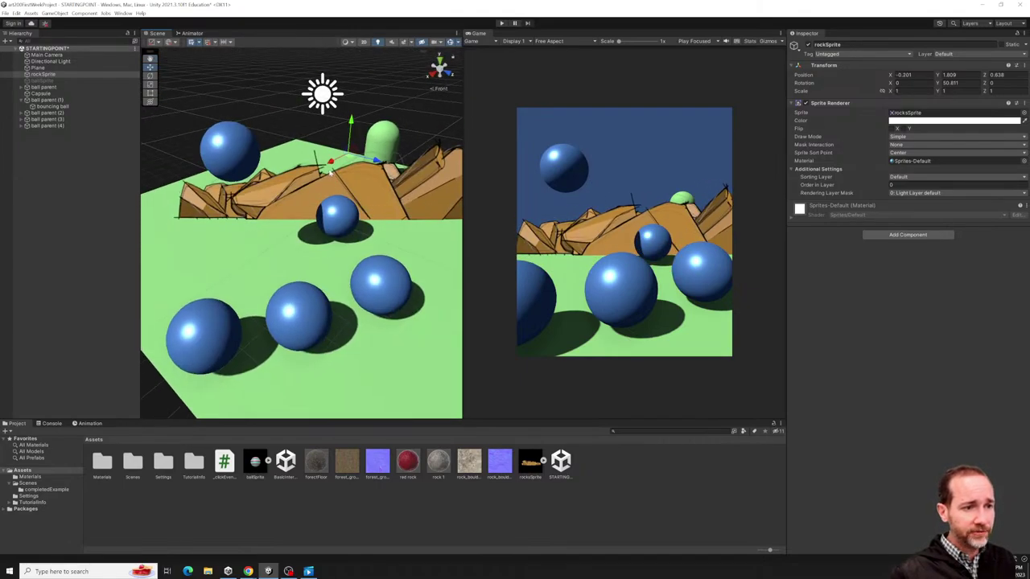
left_click_drag(329, 164, 378, 231)
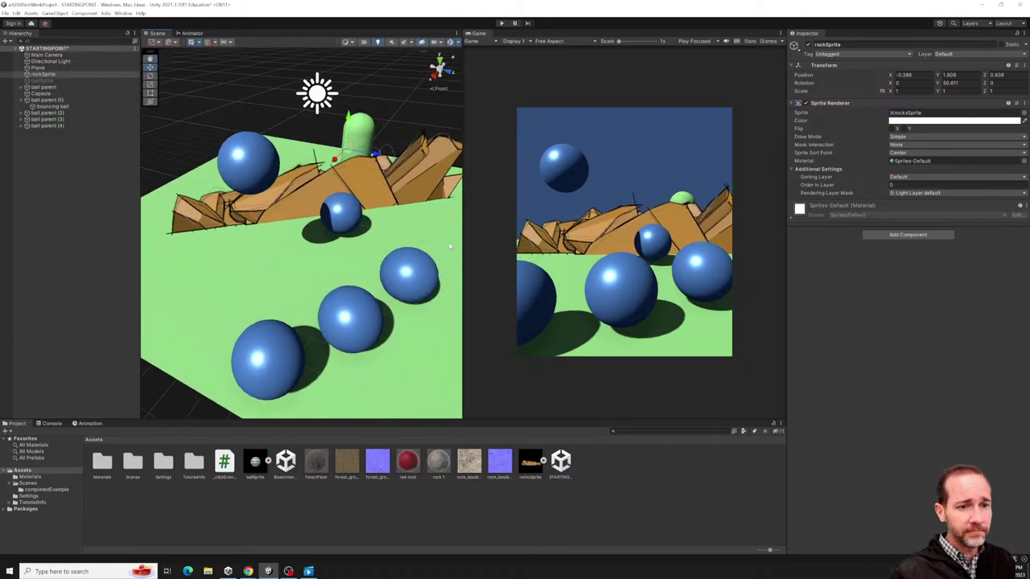
Save the scene and narrow the Game view to give the Scene view more room.
left_click_drag(375, 240, 299, 299, "alt")
scroll(299, 298, "up", 6)
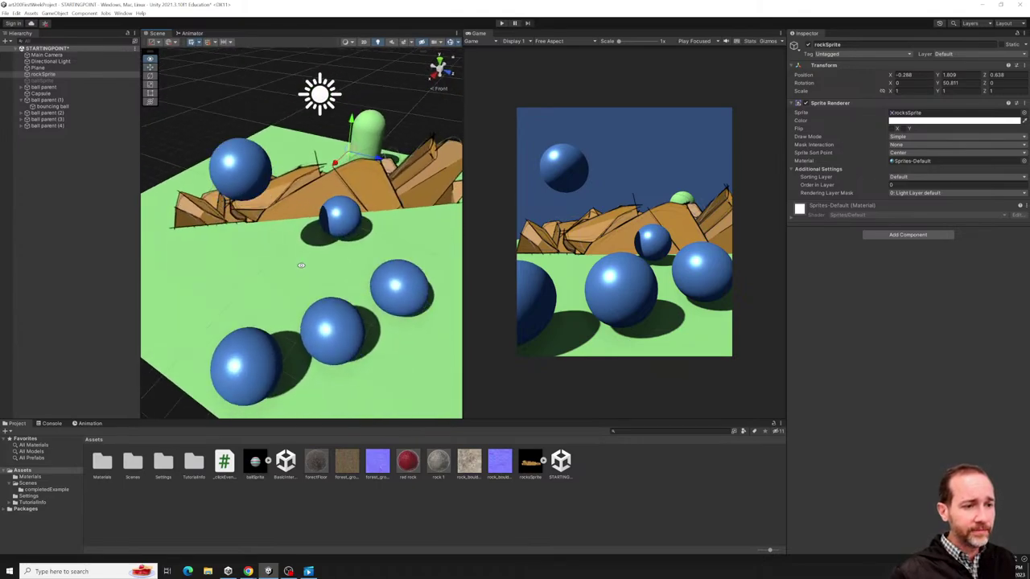
scroll(306, 282, "down", 8)
scroll(321, 327, "up", 2)
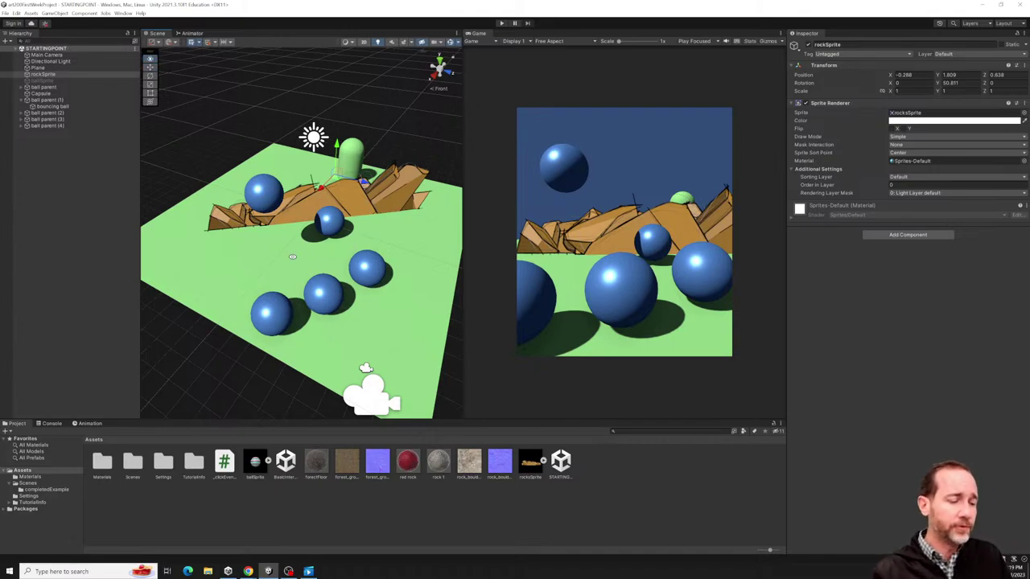
left_click_drag(293, 257, 303, 234, "alt")
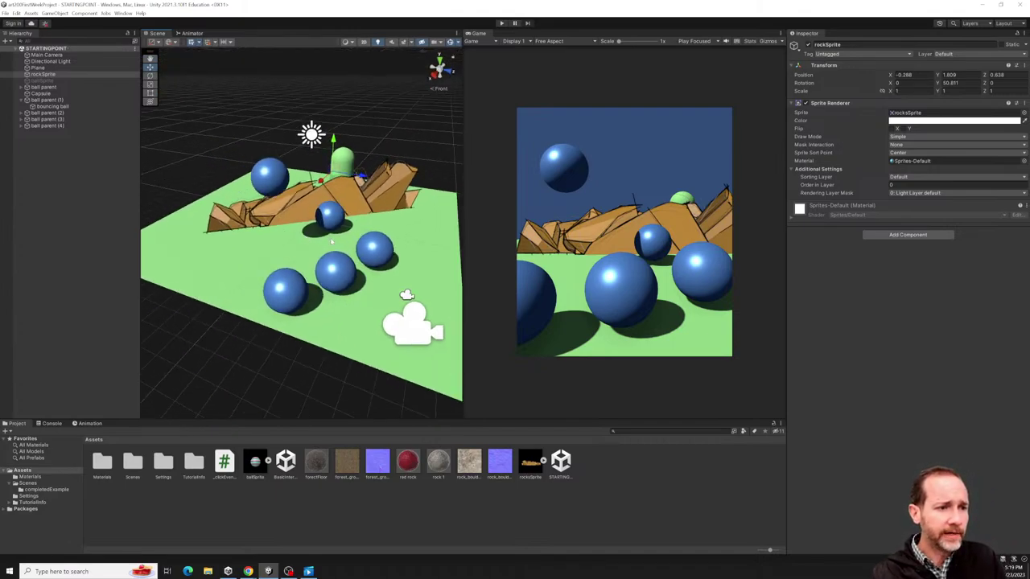
left_click_drag(321, 286, 507, 202, "alt")
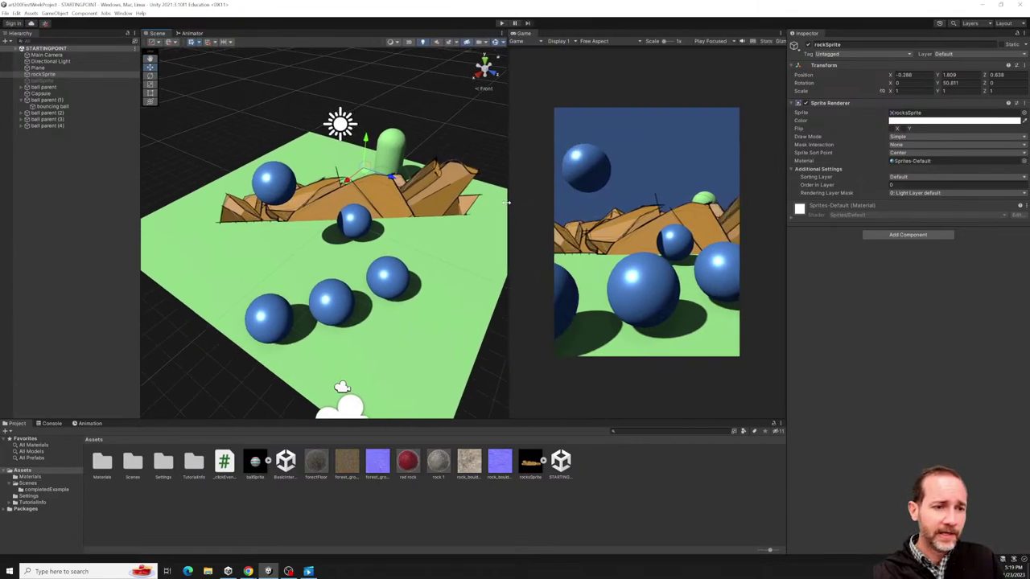
left_click_drag(193, 209, 342, 249, "alt")
scroll(302, 224, "up", 5)
scroll(303, 225, "down", 3)
left_click_drag(327, 211, 317, 241, "alt")
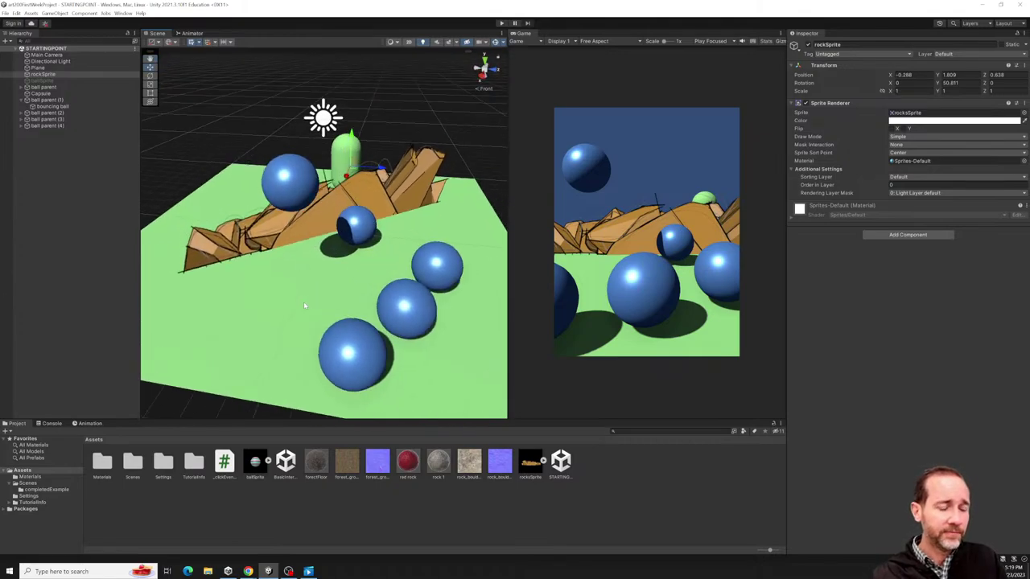
left_click_drag(303, 302, 328, 259, "alt")
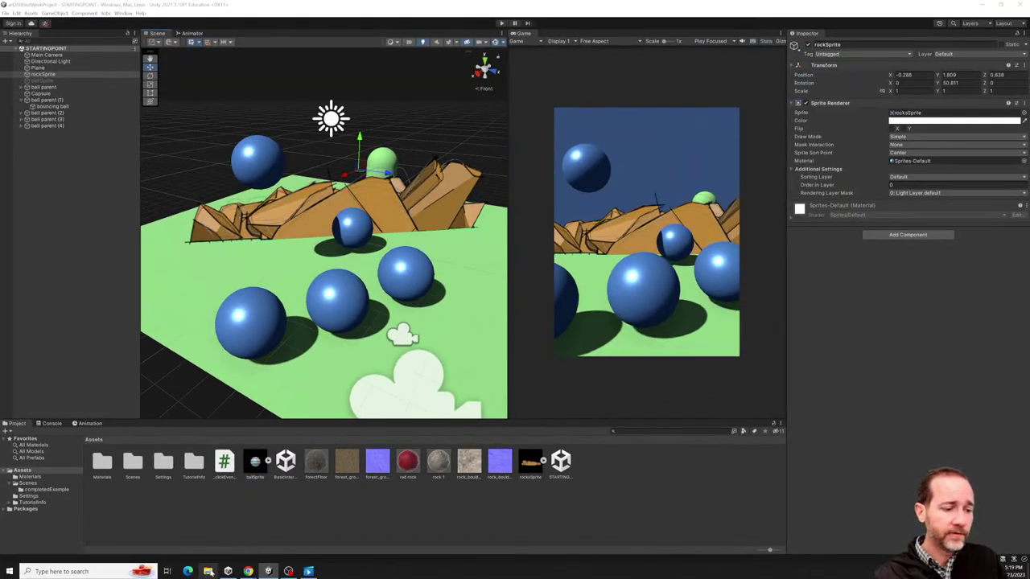
Open the Downloads folder of the Data (D:) drive in File Explorer and select the _mouseInteraction_OnCollider.cs script.
left_click(208, 571)
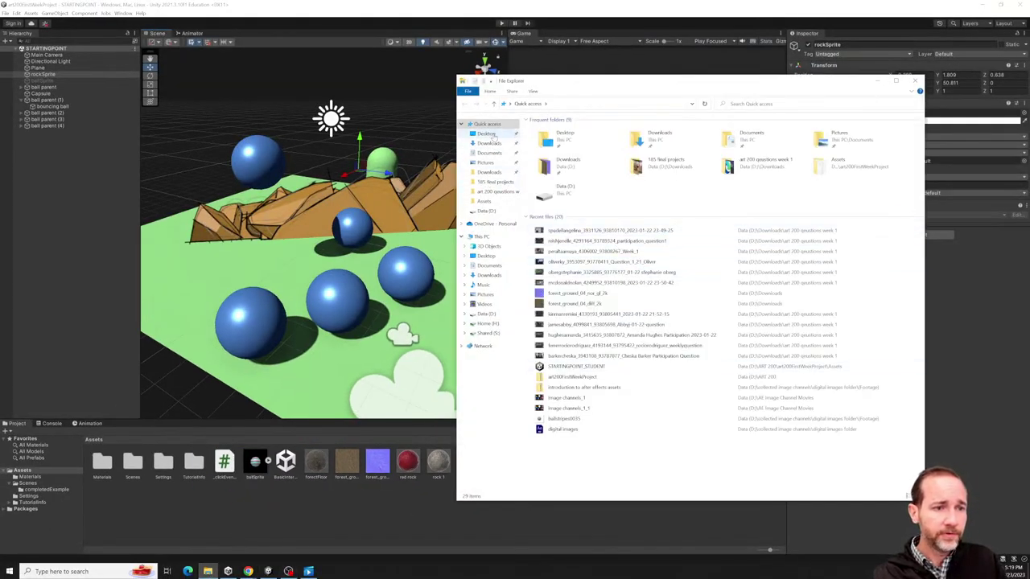
left_click(487, 133)
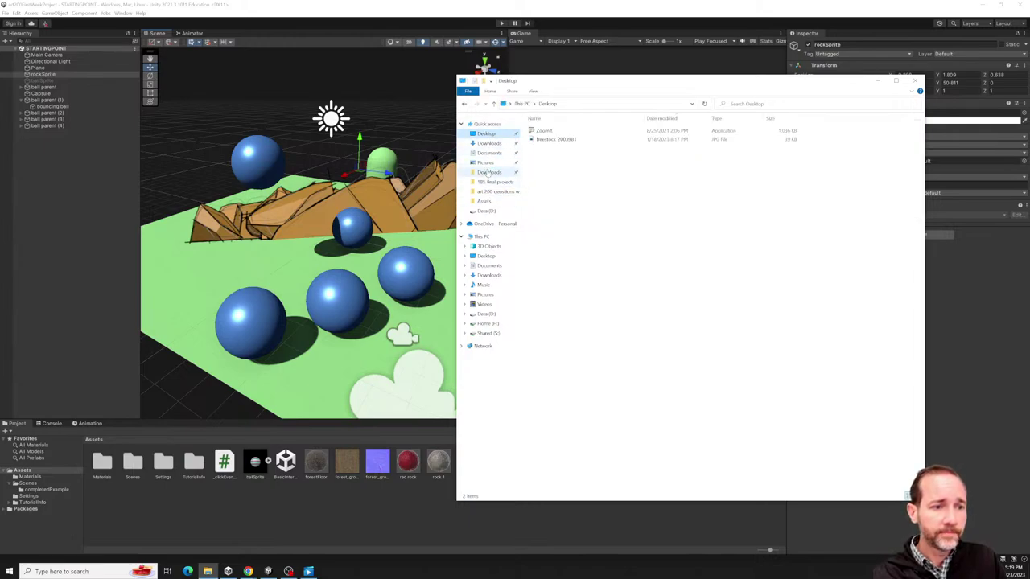
left_click(488, 172)
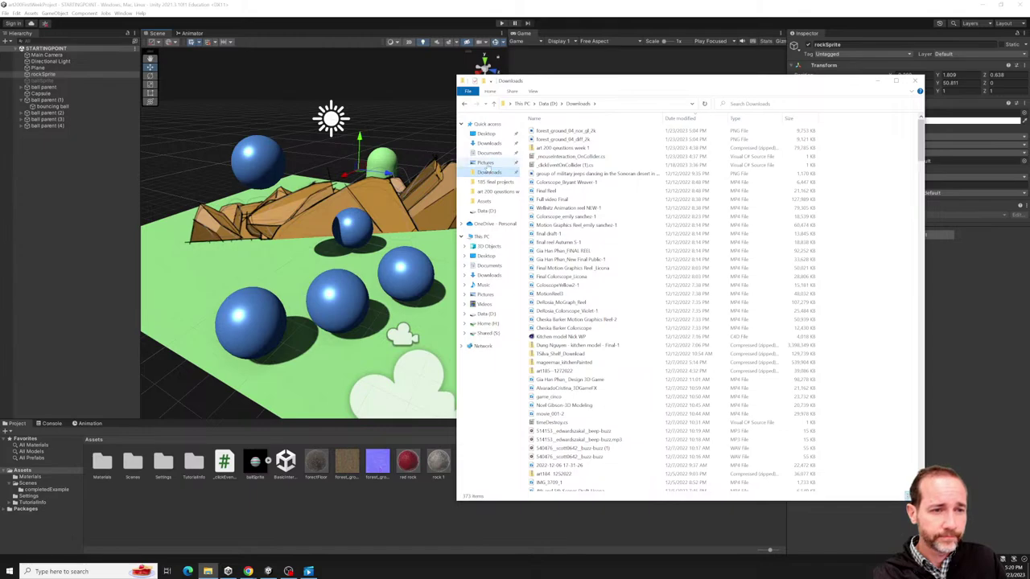
left_click(572, 157)
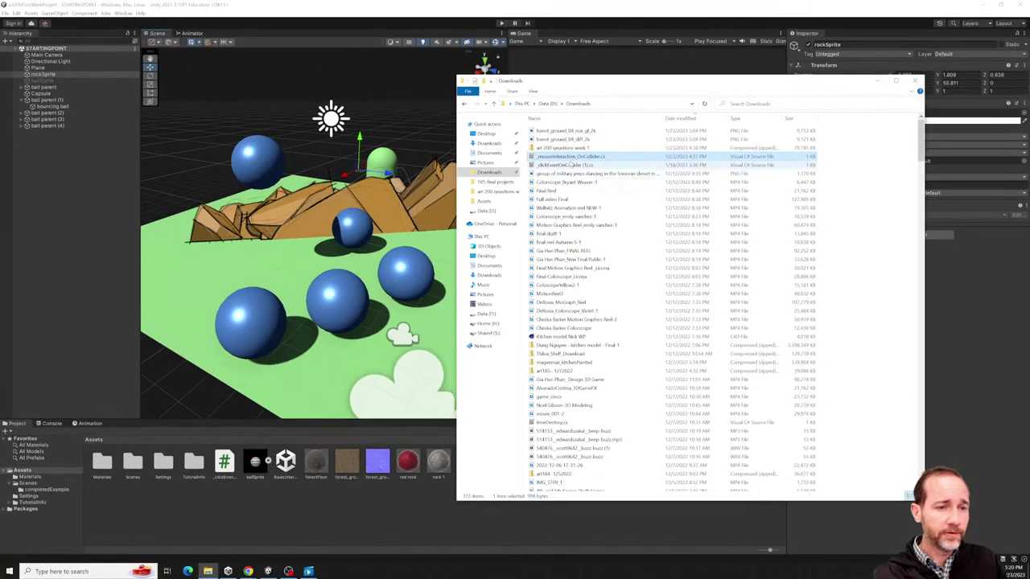
left_click(551, 175)
left_click(589, 157)
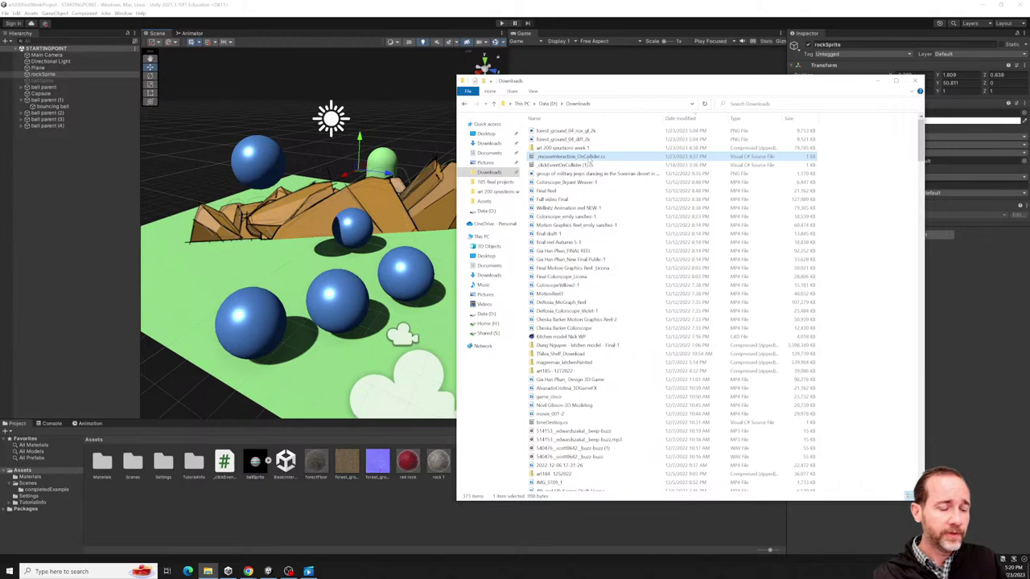
Leave the script's file name as is and copy _mouseInteraction_OnCollider.cs from Downloads into the Unity project's Assets folder.
left_click(589, 158)
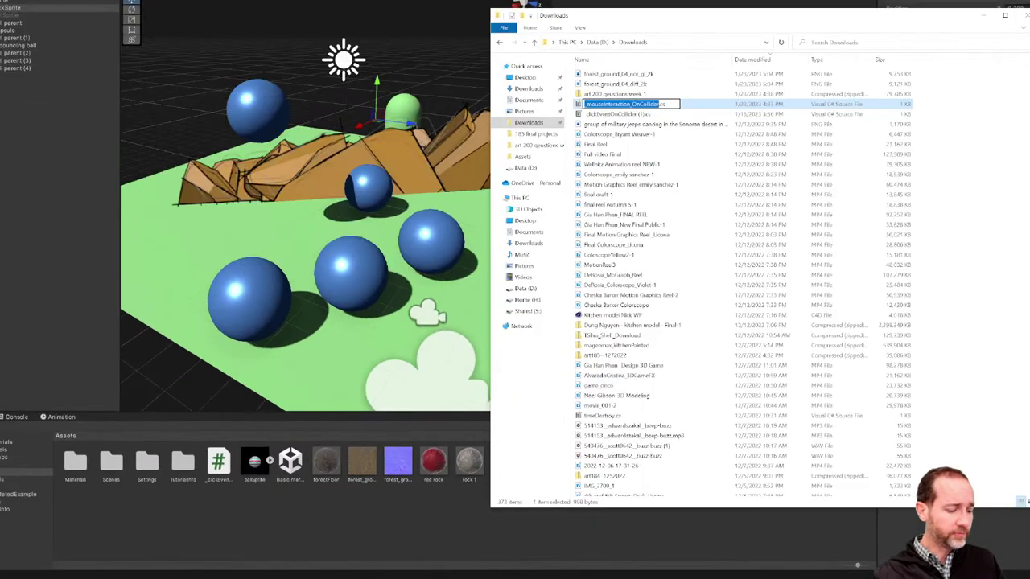
left_click(561, 354)
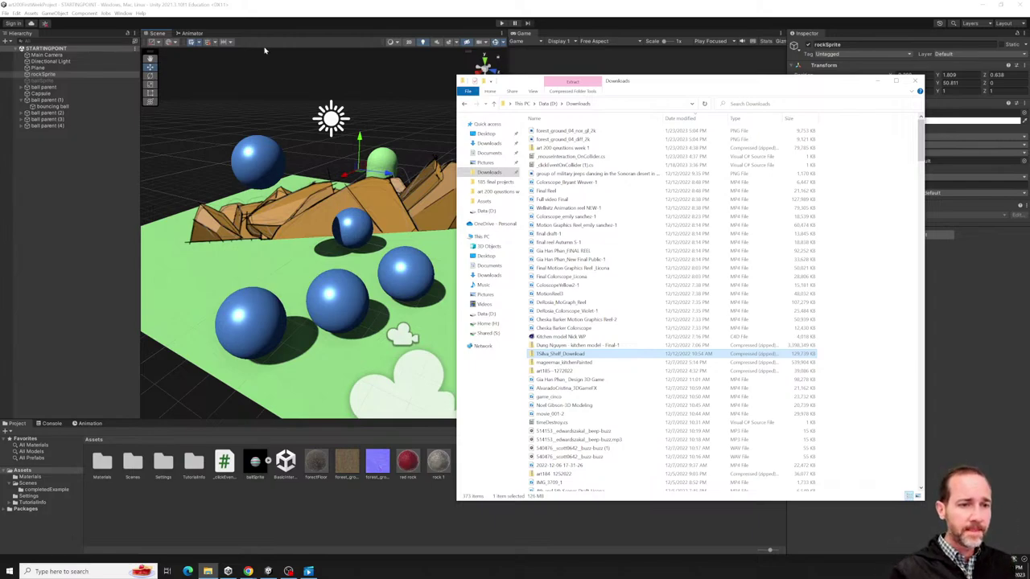
left_click(572, 156)
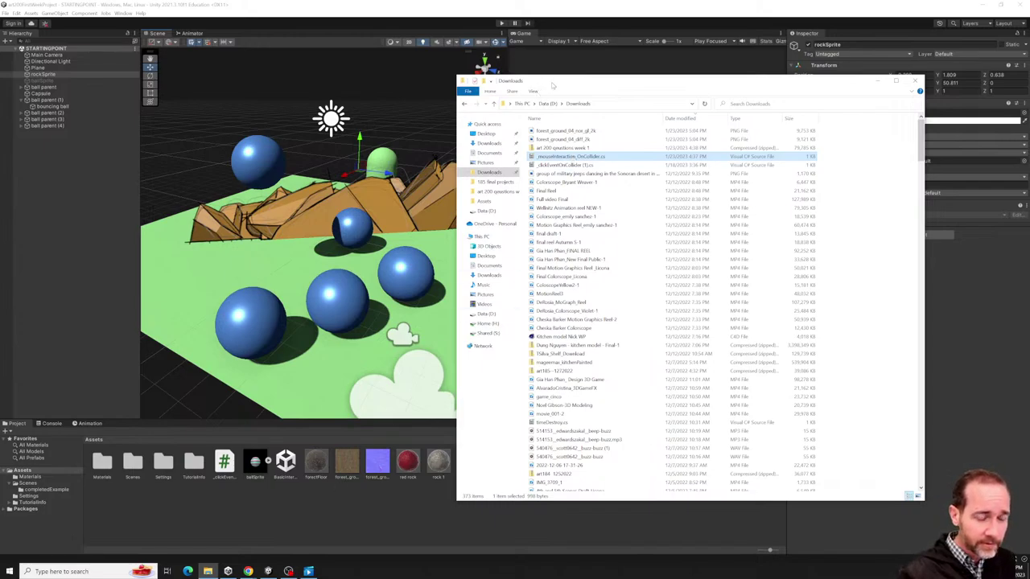
left_click_drag(552, 86, 603, 97)
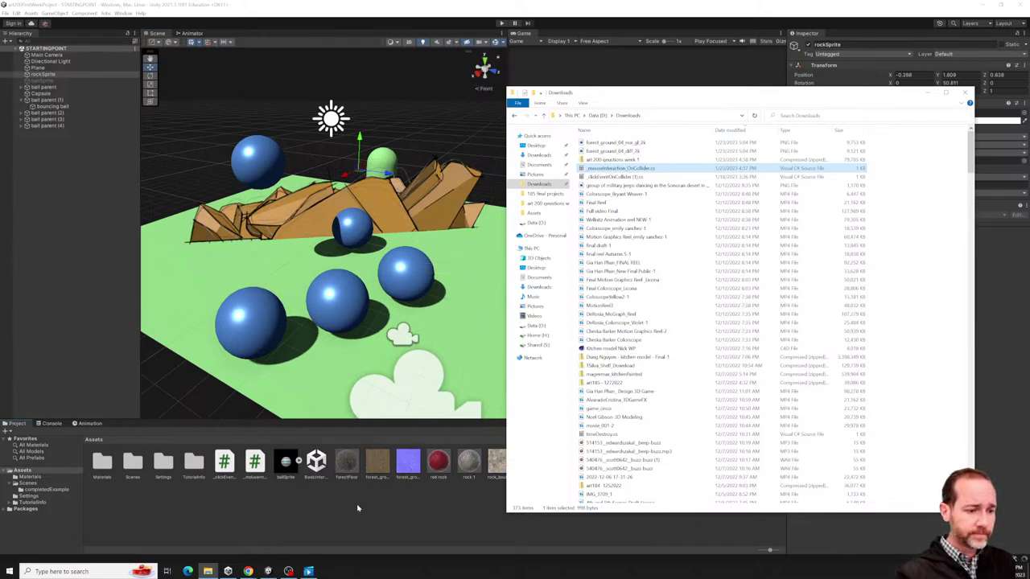
left_click(358, 507)
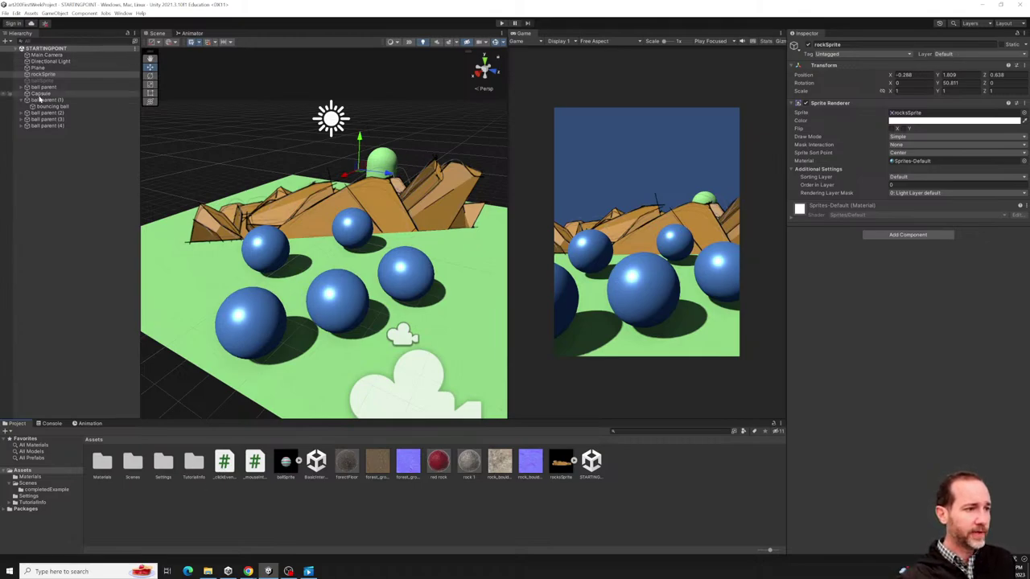
Expand ball parent (4) and select the bouncing ball under ball parent (3) at the near end of the front row.
left_click(50, 126)
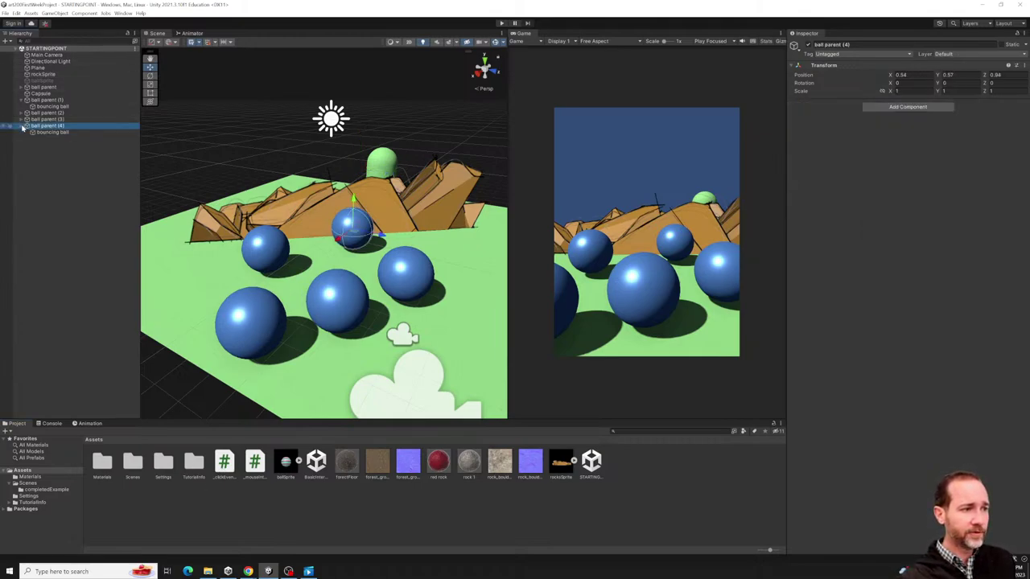
left_click(22, 126)
left_click(41, 133)
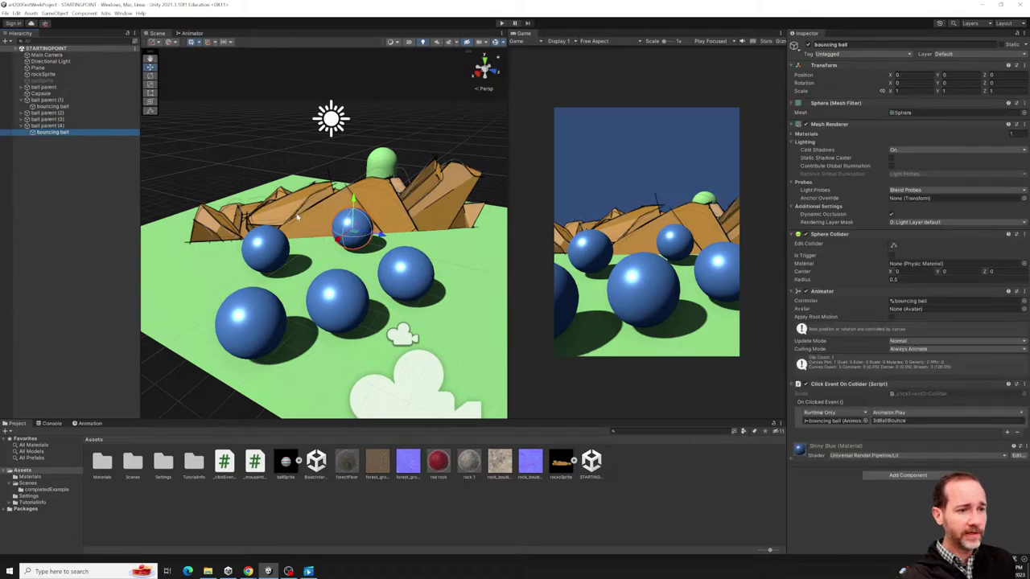
left_click(242, 299)
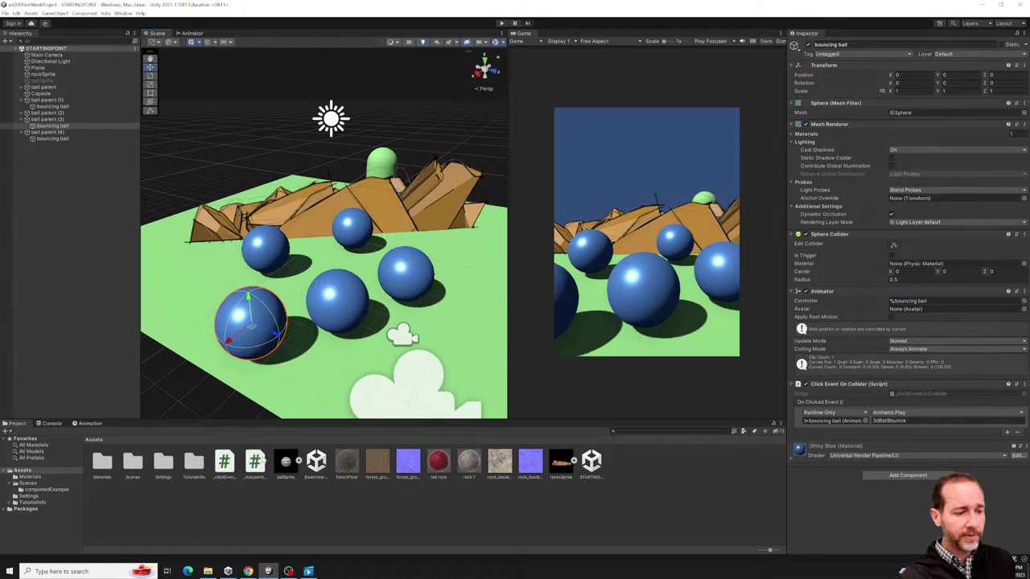
left_click(256, 465)
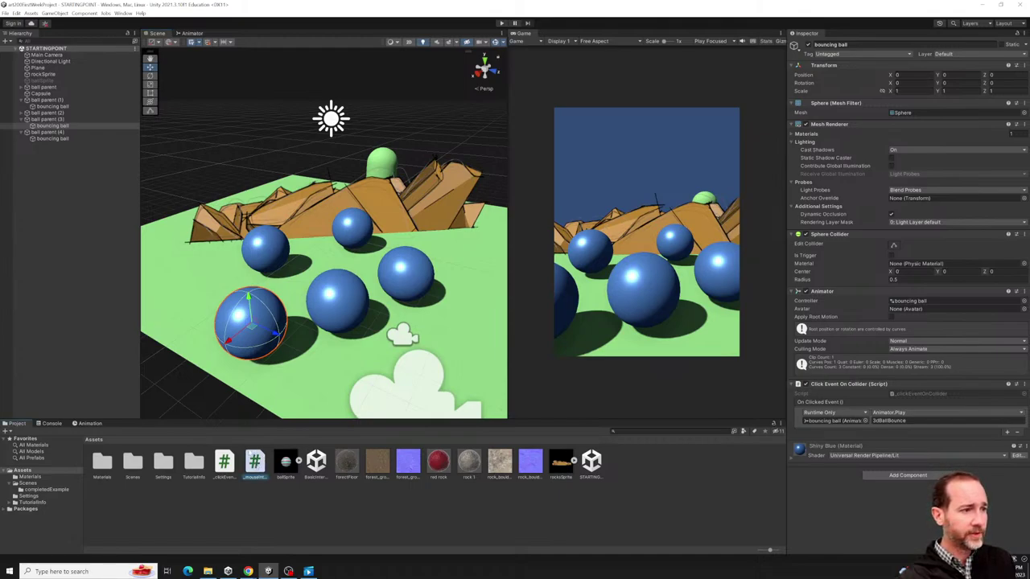
mouse_move(255, 464)
left_mouse_down()
mouse_move(88, 117)
mouse_move(193, 391)
mouse_move(250, 457)
left_mouse_up()
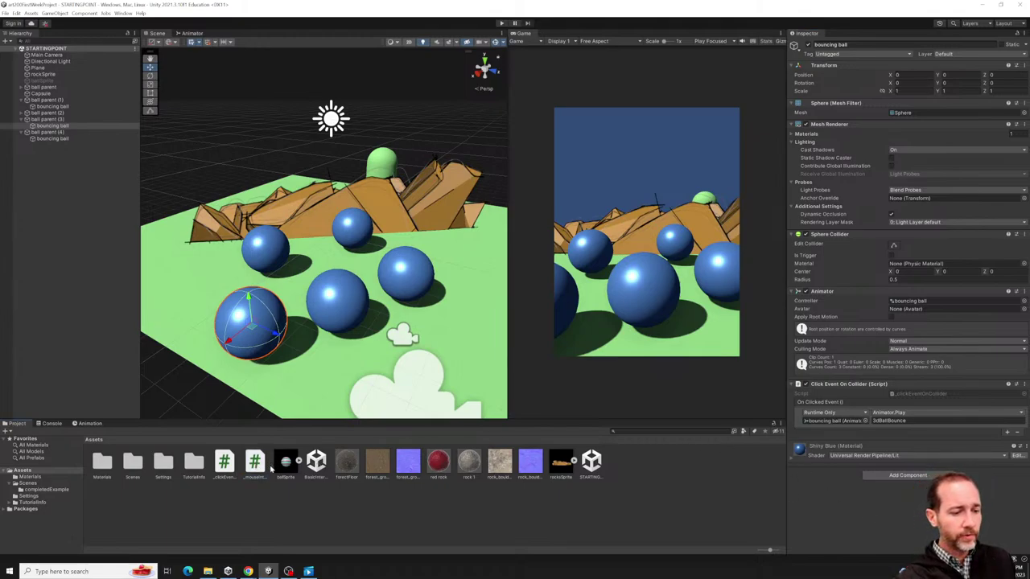
Add the Mouse Interaction_On Collider script as a component of the selected bouncing ball and view its event lists.
left_click(897, 476)
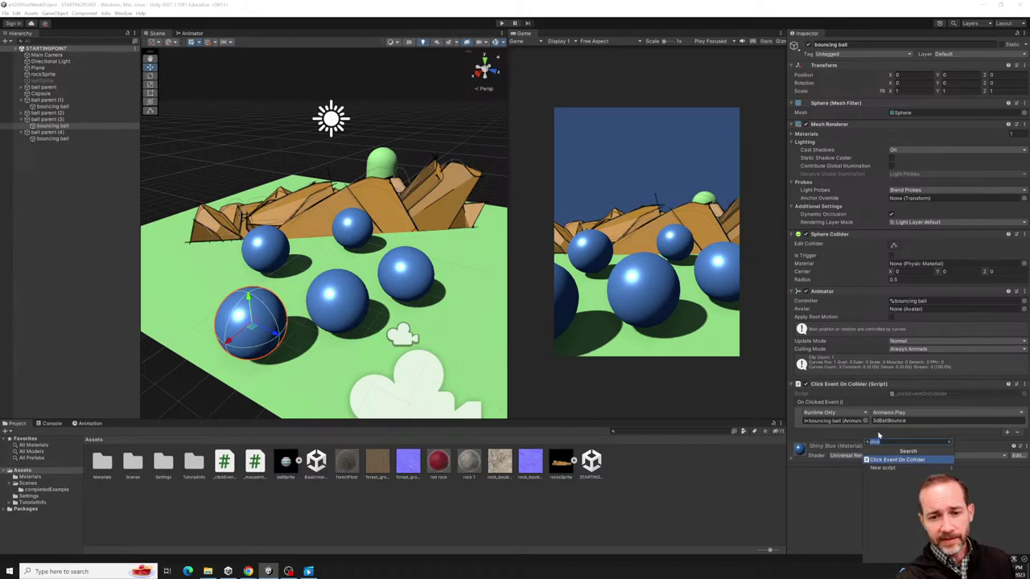
type("f")
key("BackSpace")
type("mouse")
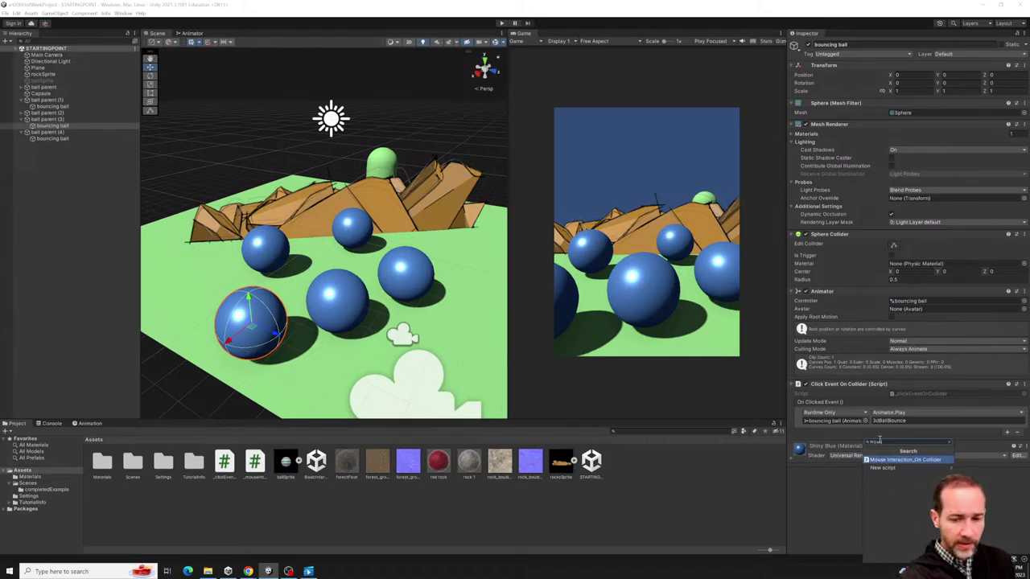
left_click(897, 461)
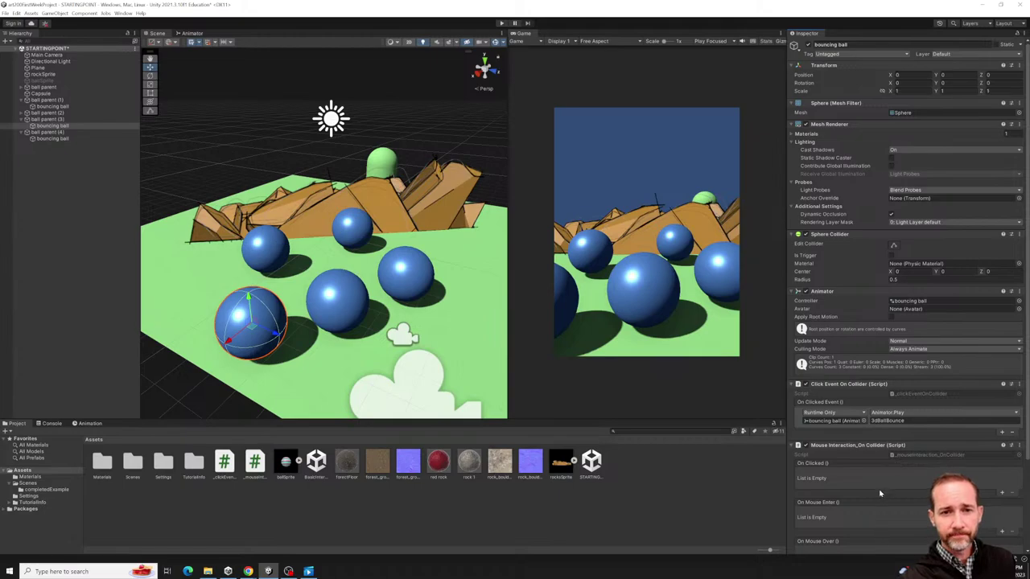
scroll(880, 493, "down", 3)
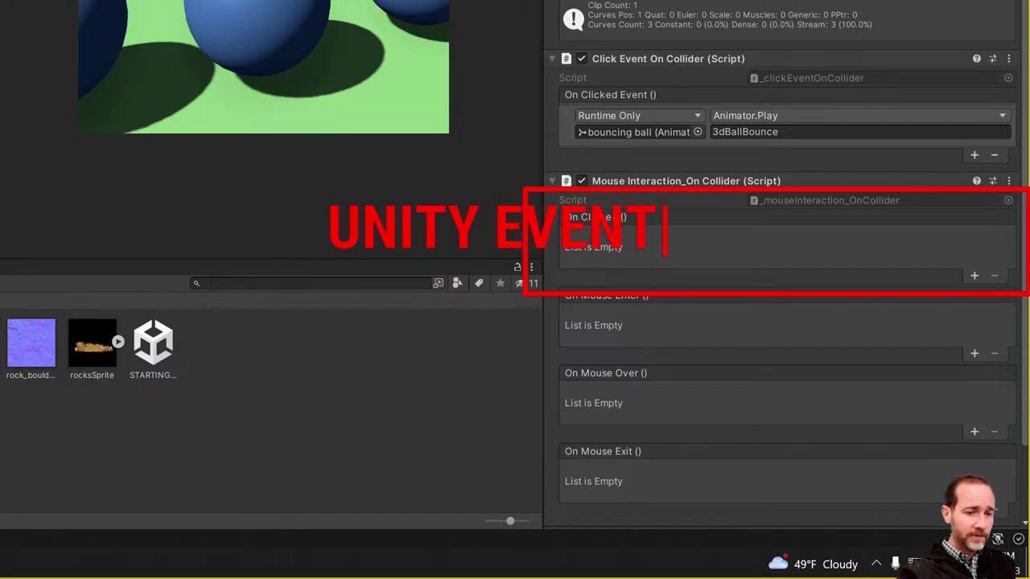
mouse_move(792, 207)
left_mouse_down()
mouse_move(626, 201)
mouse_move(985, 301)
mouse_move(523, 169)
left_mouse_up()
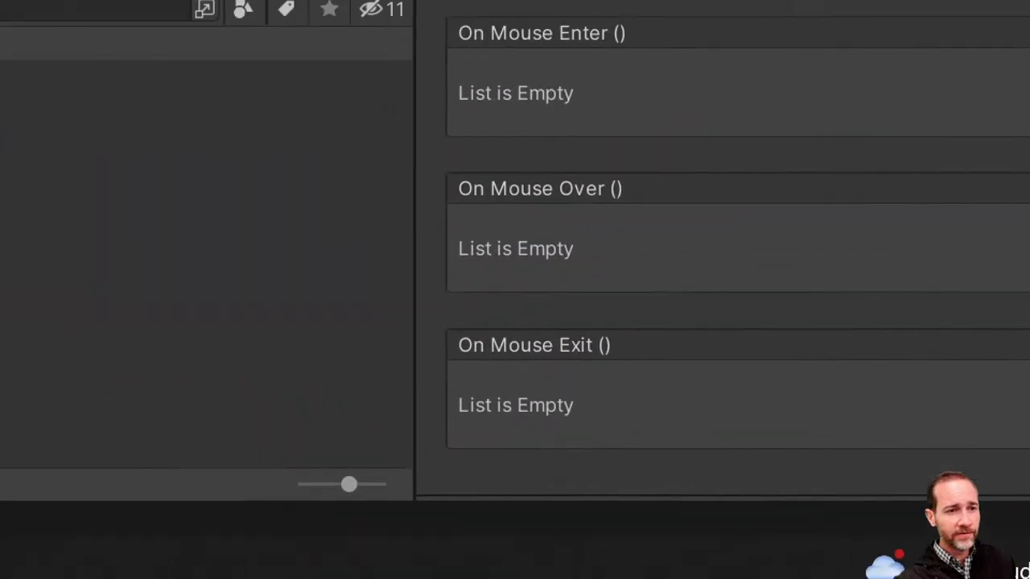
left_click_drag(451, 33, 271, 110)
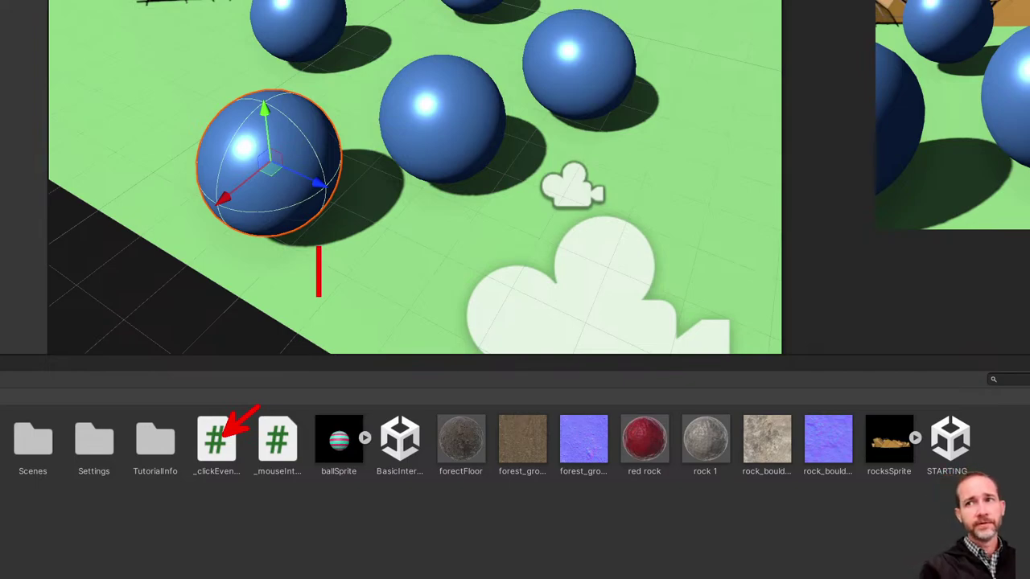
type("c")
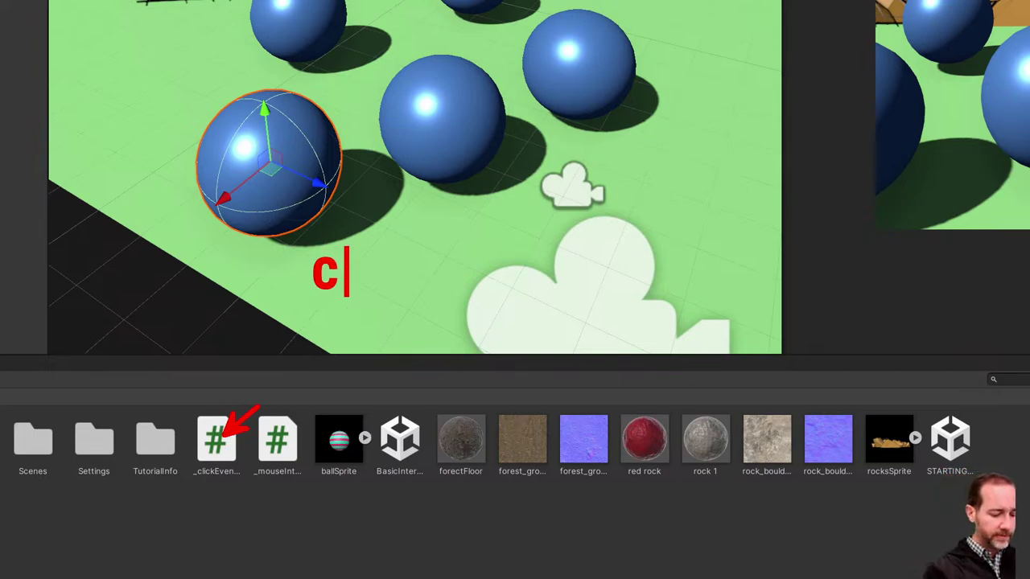
type("#")
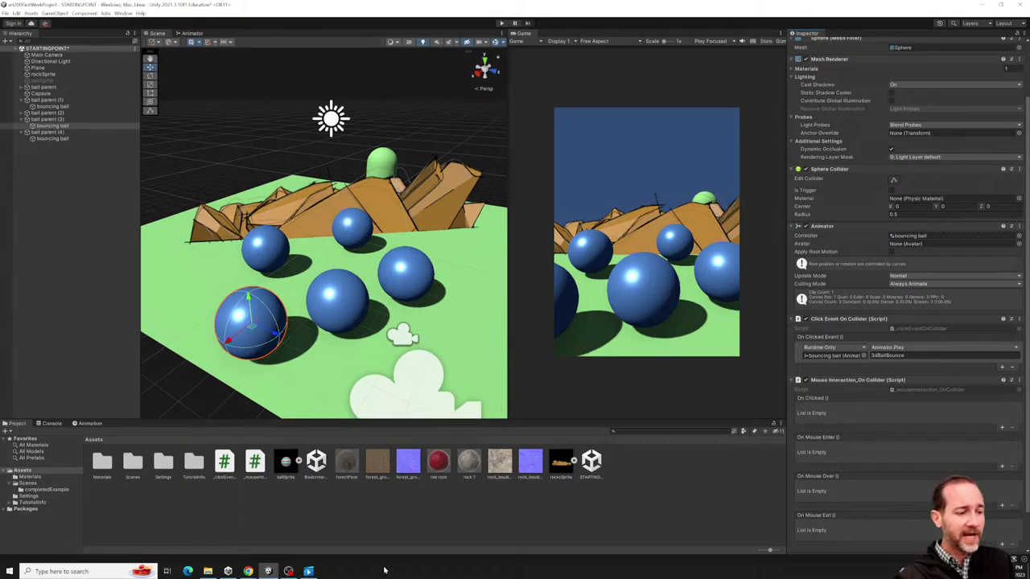
mouse_move(210, 571)
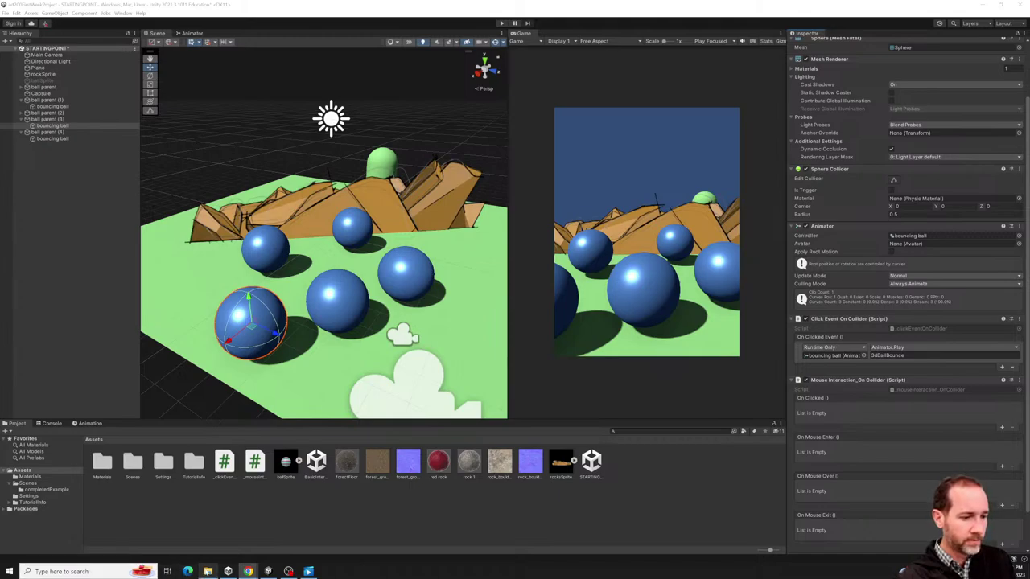
Remove the Mouse Interaction_On Collider component from the bouncing ball under ball parent (3).
left_click(427, 520)
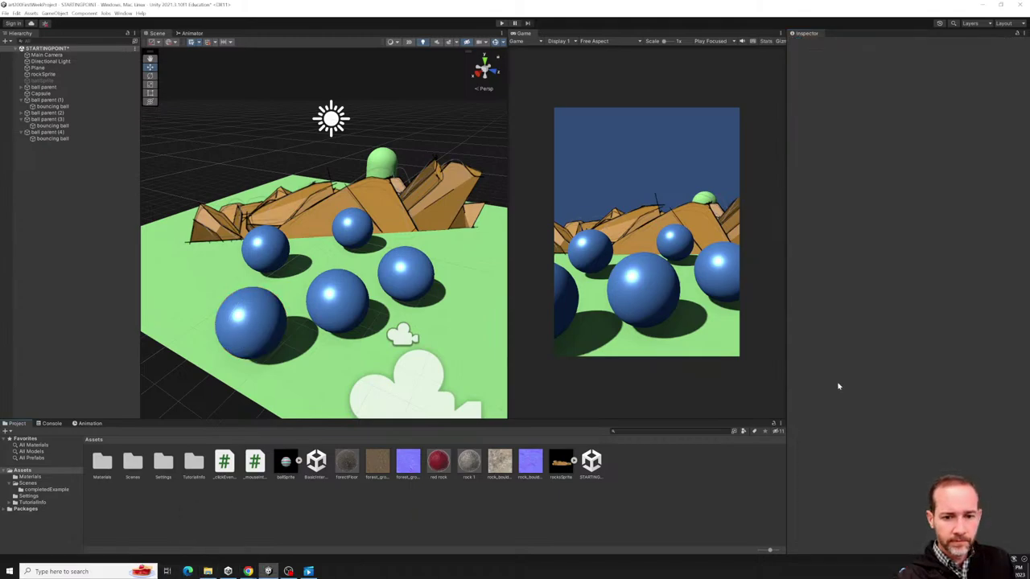
left_click(264, 464)
left_click(77, 141)
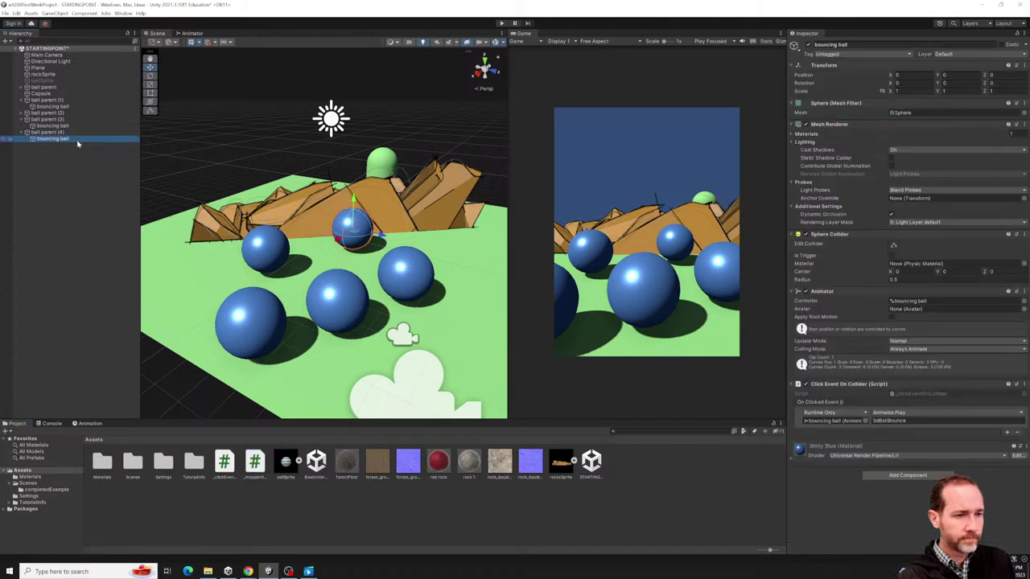
left_click(71, 126)
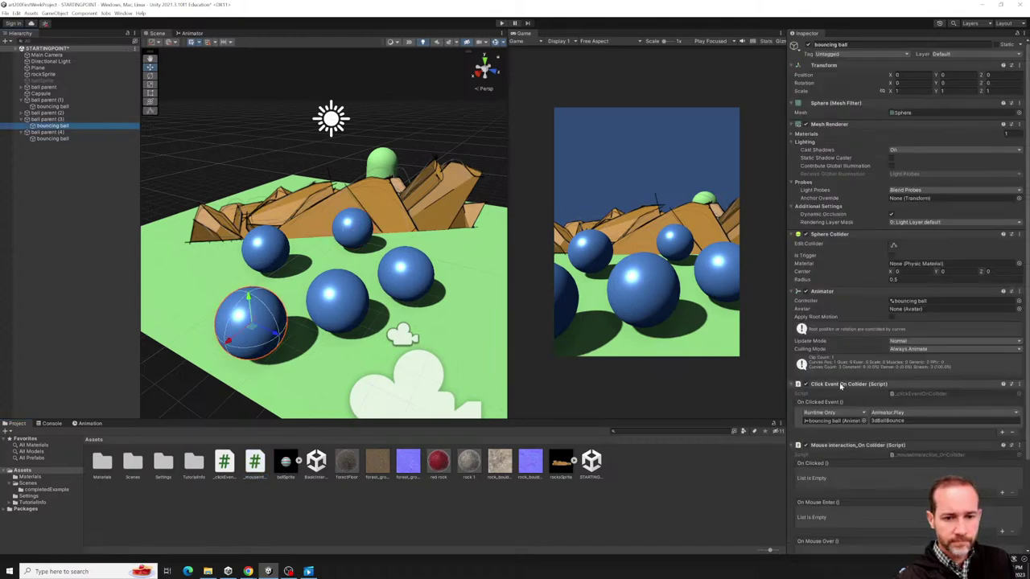
right_click(843, 447)
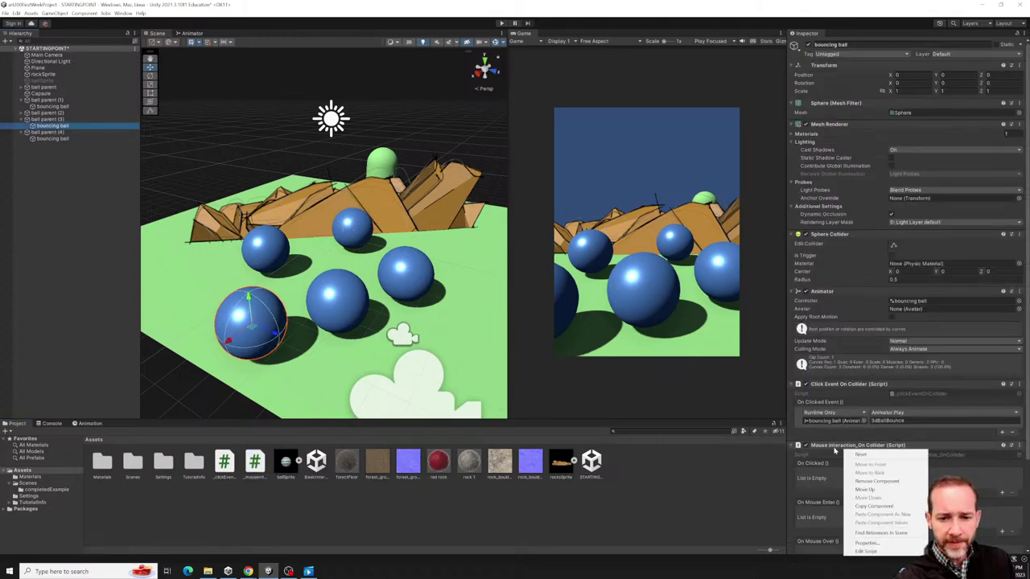
left_click(834, 450)
right_click(843, 448)
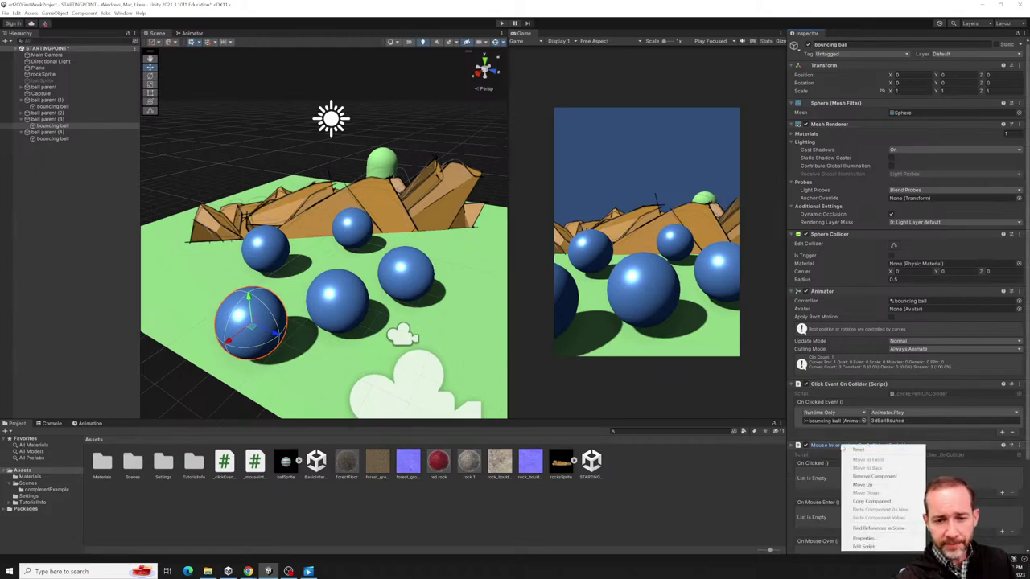
left_click(874, 476)
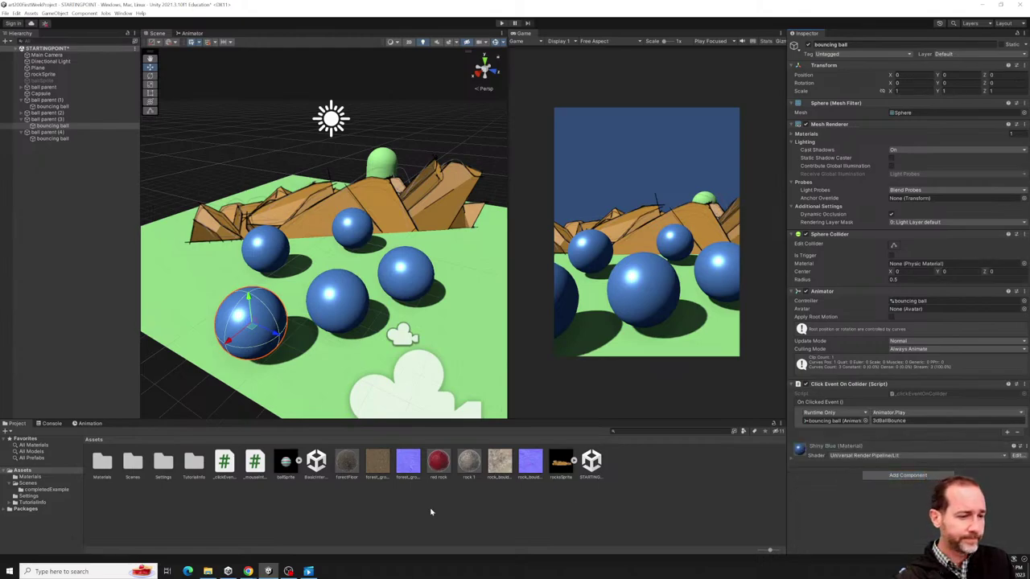
Delete the _mouseInteraction_OnCollider script from the project's Assets folder.
left_click(340, 513)
left_click(253, 465)
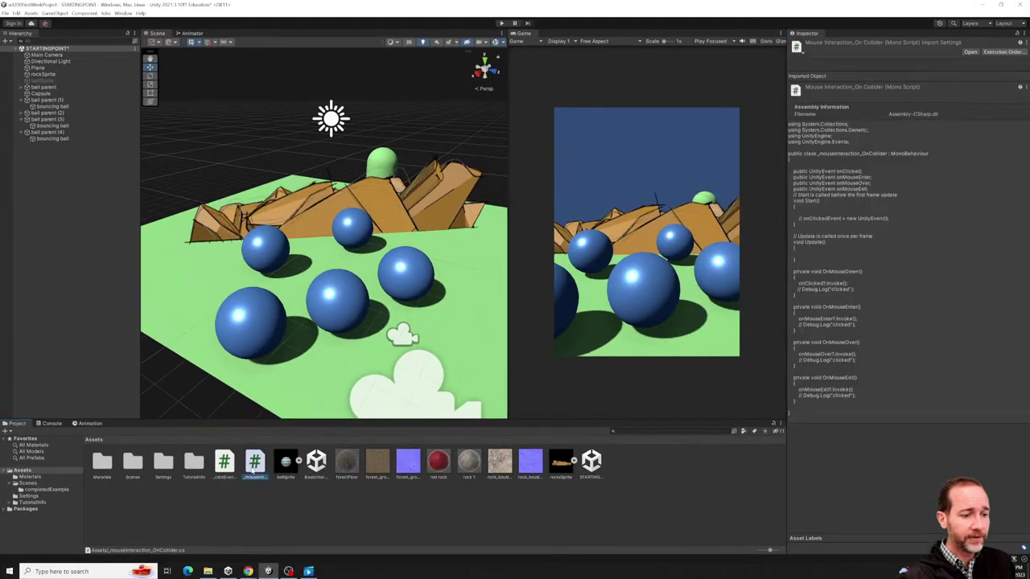
right_click(258, 459)
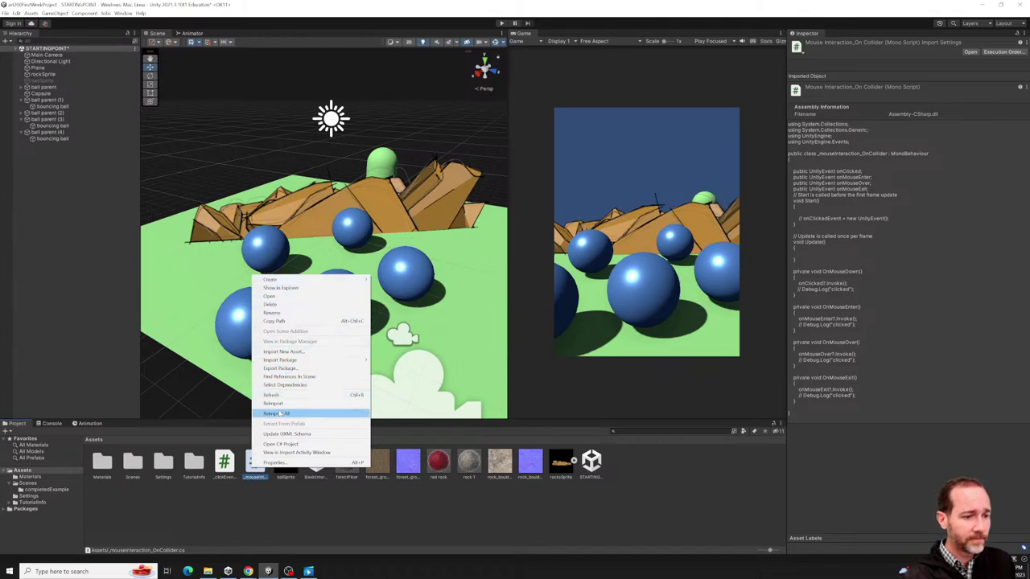
left_click(273, 304)
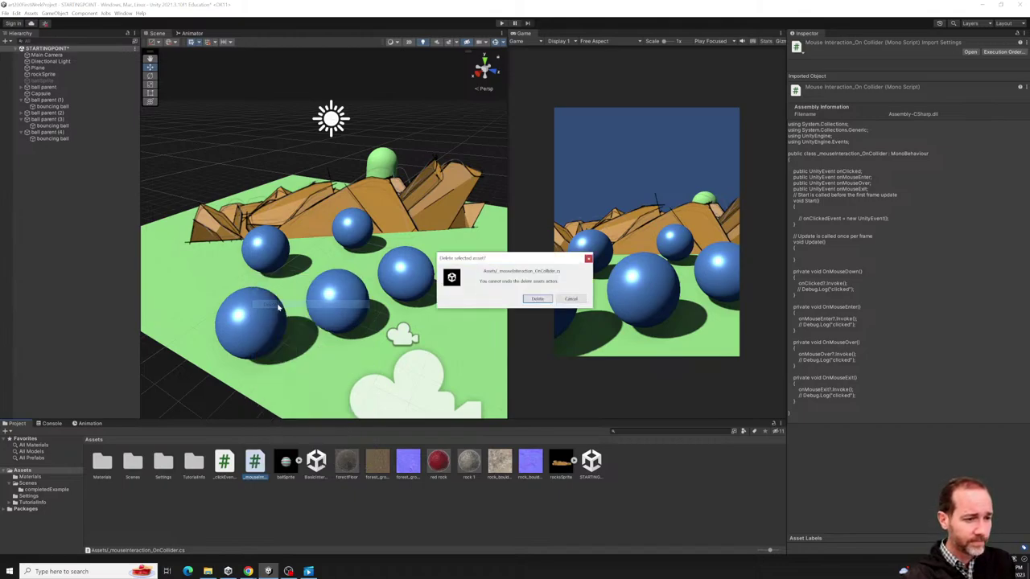
left_click(539, 299)
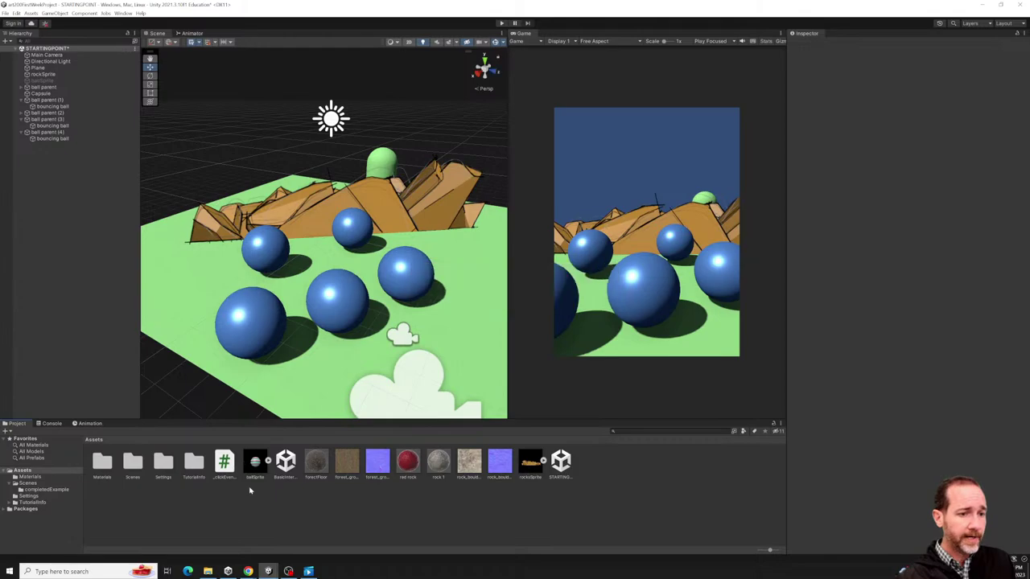
Copy _mouseInteraction_OnCollider (1).cs from the Downloads folder in File Explorer into the Unity project's Assets folder.
left_click(208, 571)
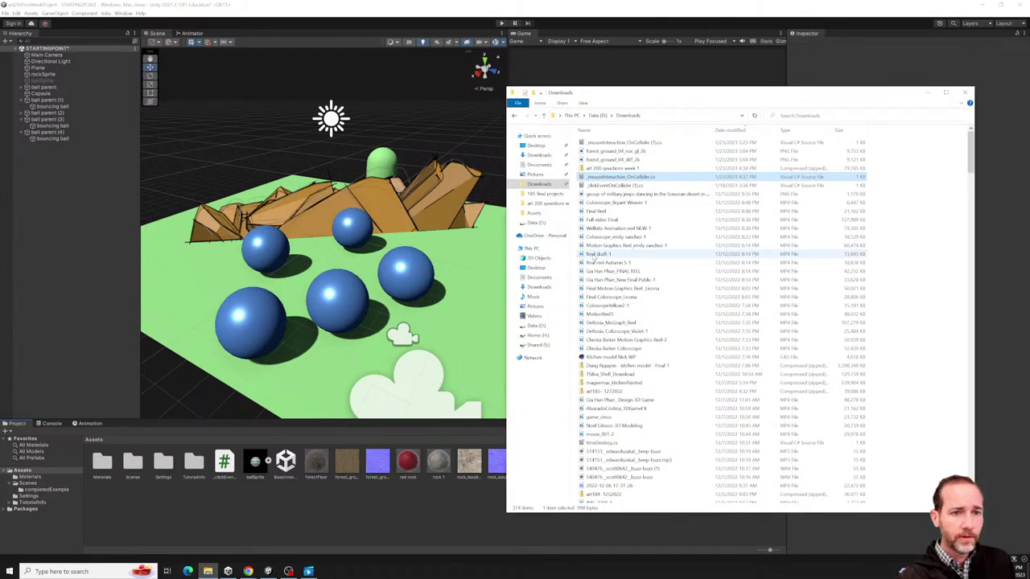
left_click(531, 188)
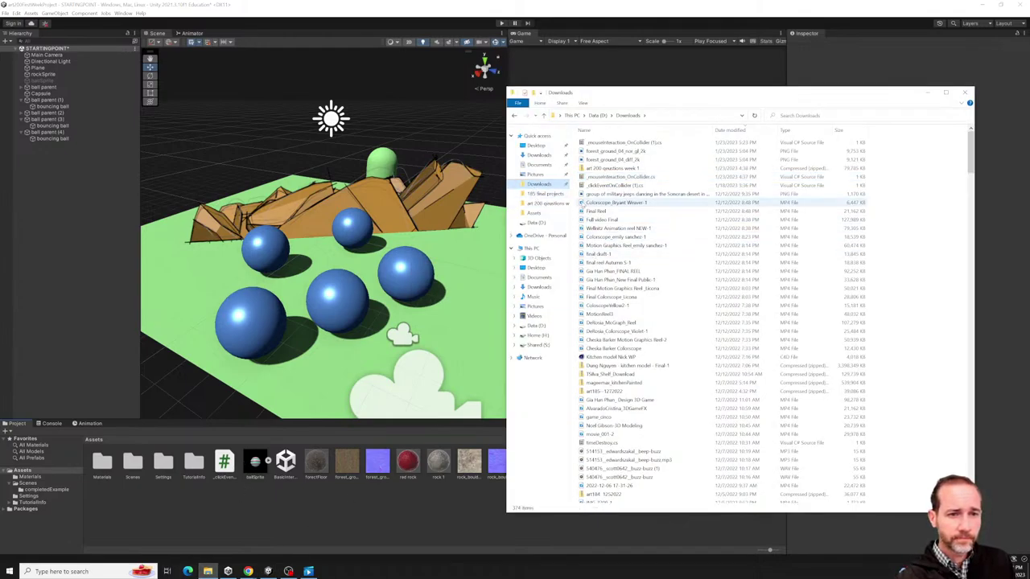
left_click(611, 142)
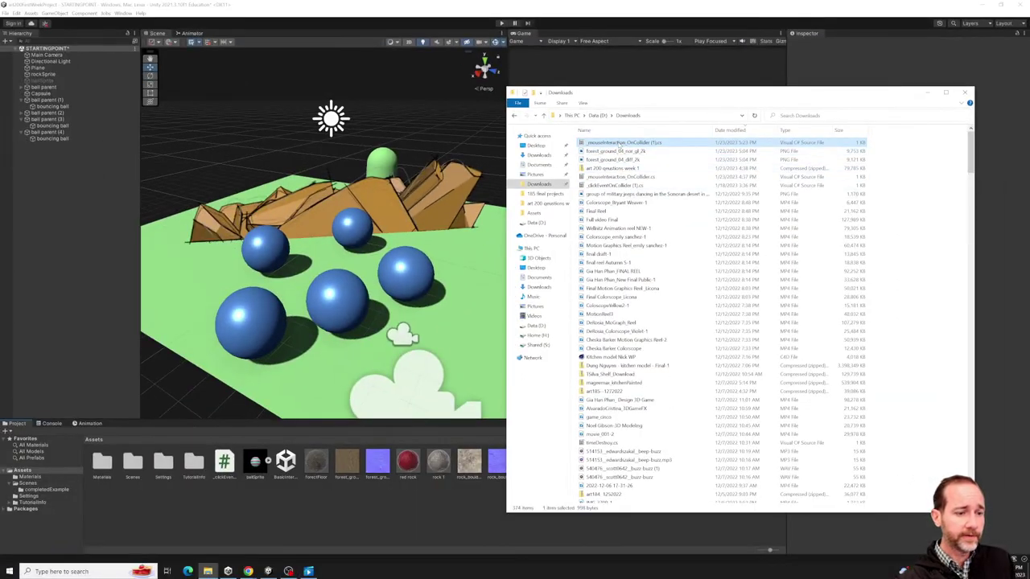
left_click_drag(619, 143, 364, 510)
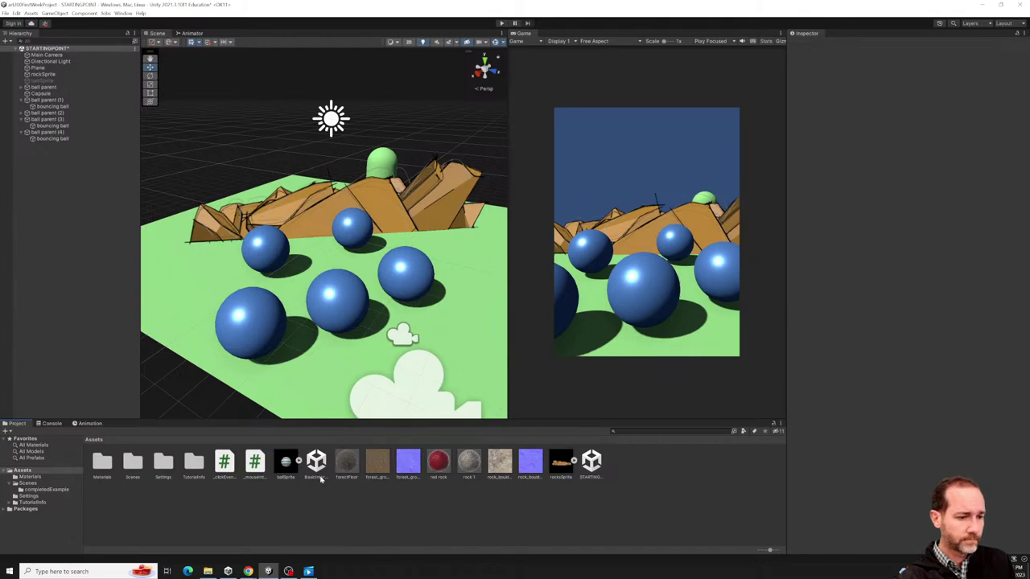
Inspect the newly imported mouse interaction script and briefly run the scene in Play mode.
left_click(256, 464)
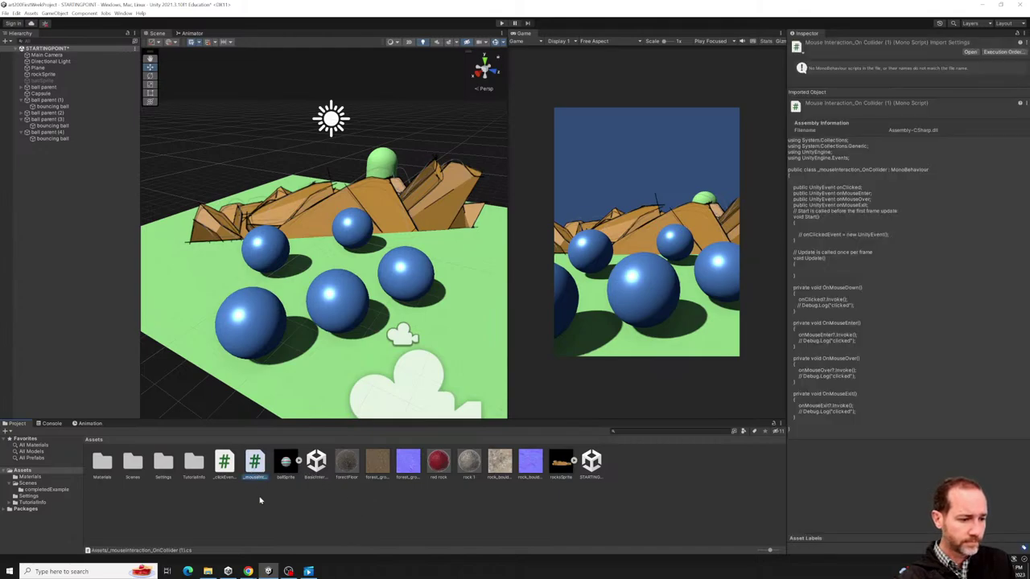
left_click(262, 505)
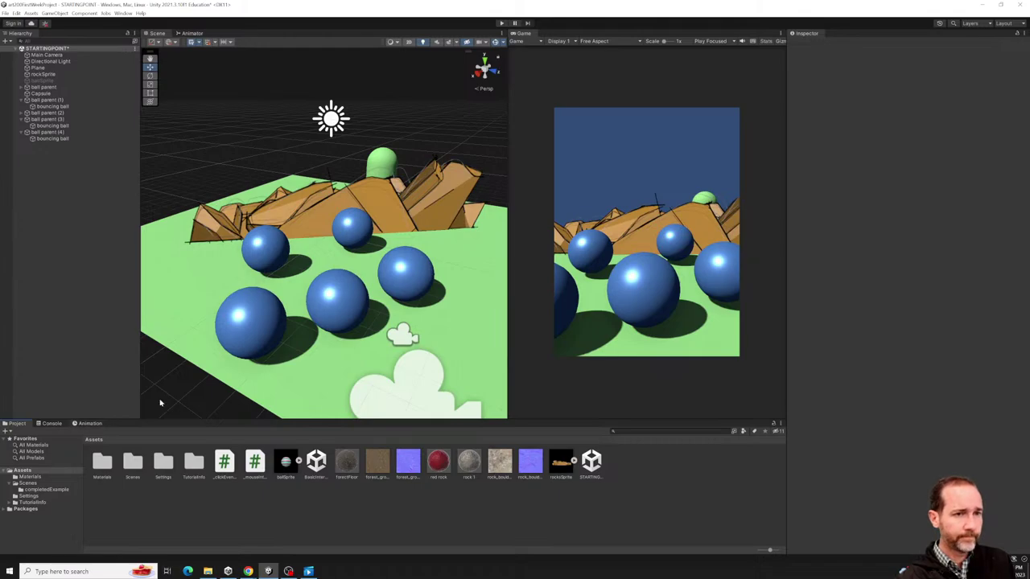
left_click(501, 23)
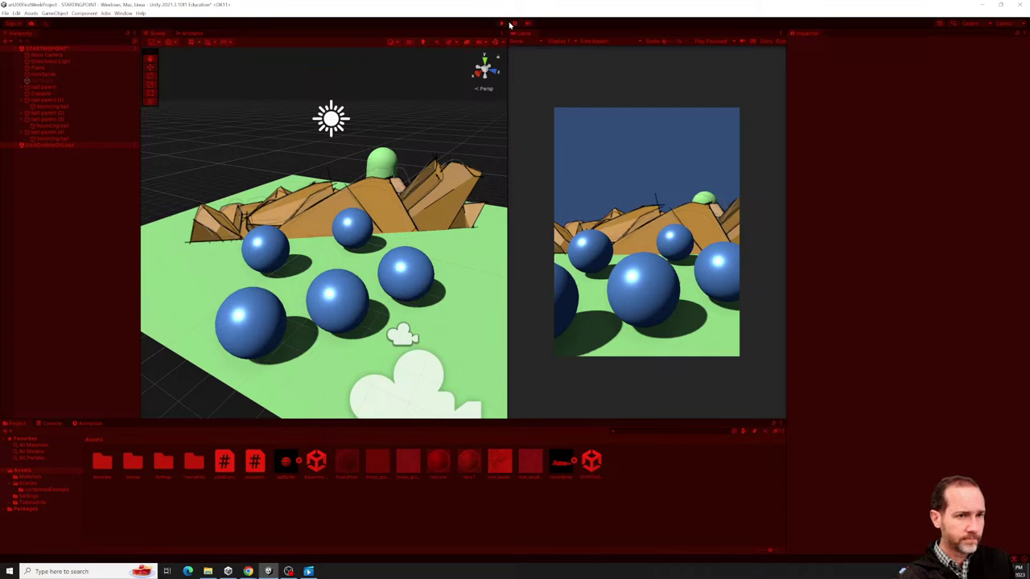
left_click(502, 24)
Shrink the asset thumbnails to a list with full names and select the _mouseInteraction_OnCollider (1) script.
left_click_drag(769, 551, 739, 554)
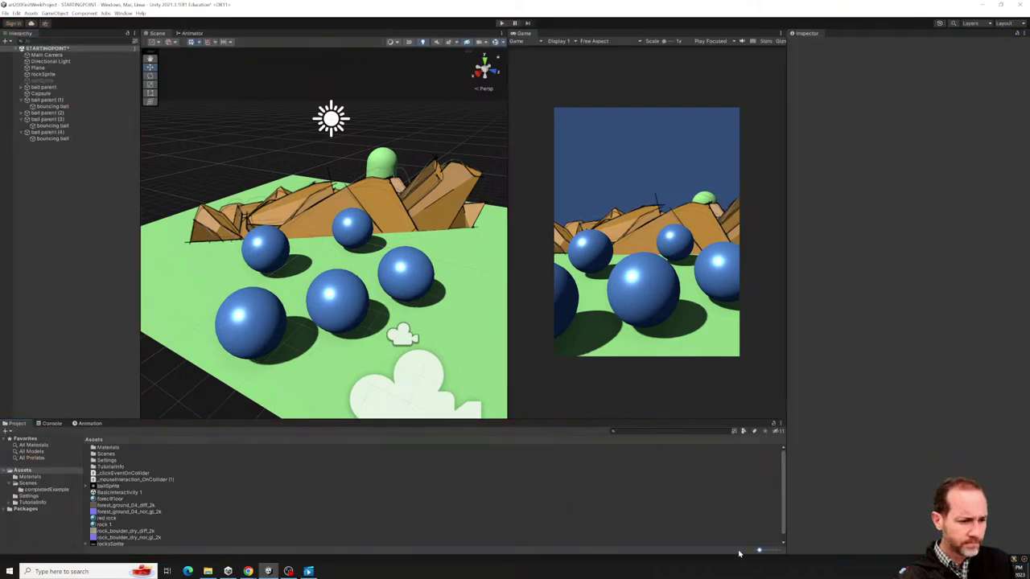
left_click(163, 480)
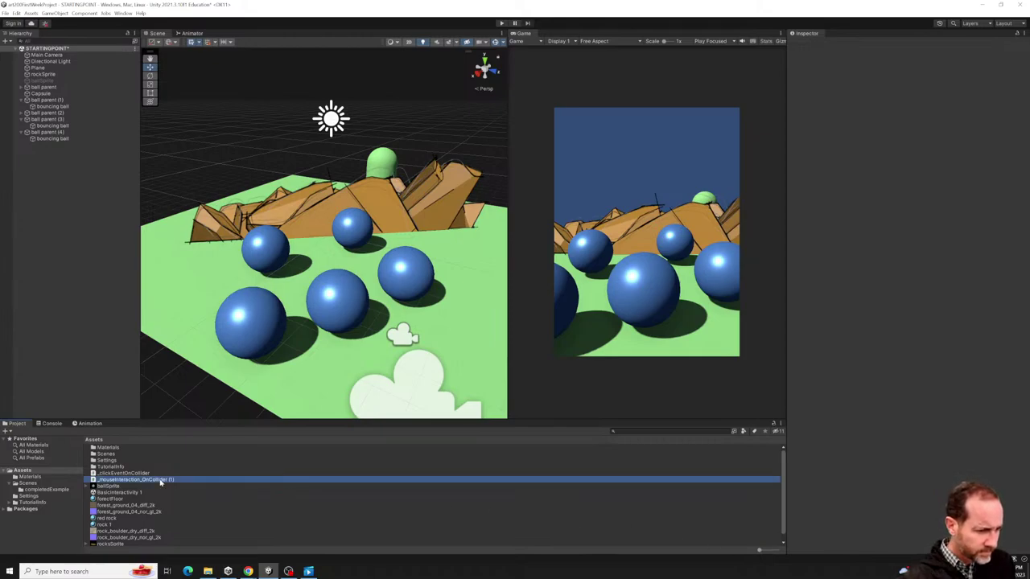
scroll(206, 486, "down", 1)
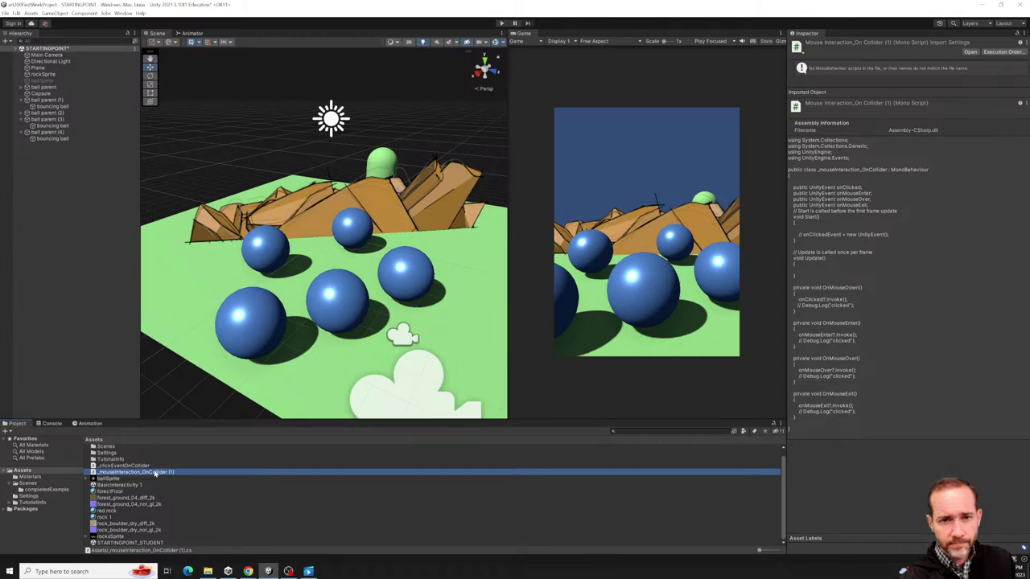
left_click(155, 473)
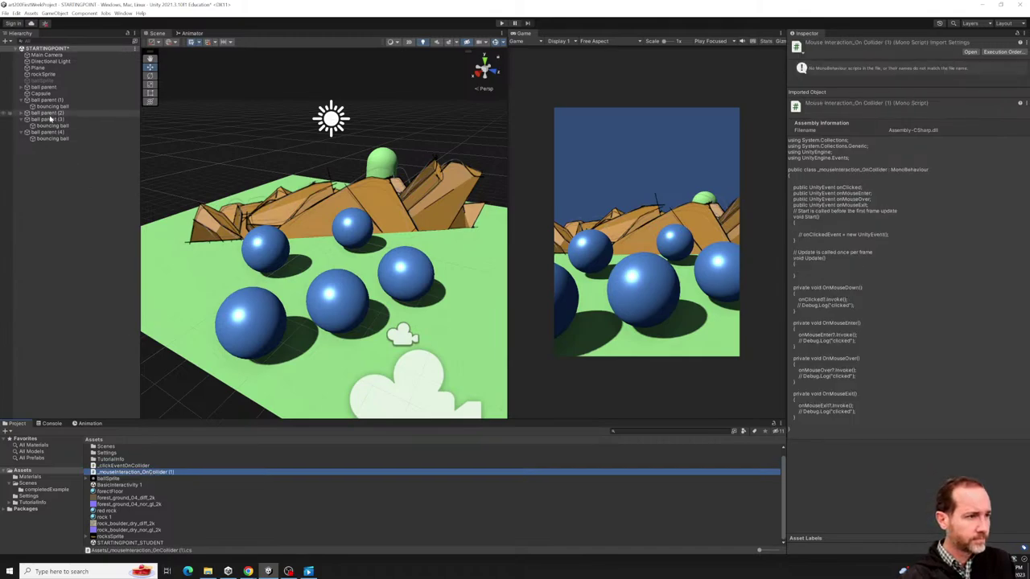
Try to add the _mouseInteraction_OnCollider (1) script as a component of the bouncing ball under ball parent (4).
left_click(46, 140)
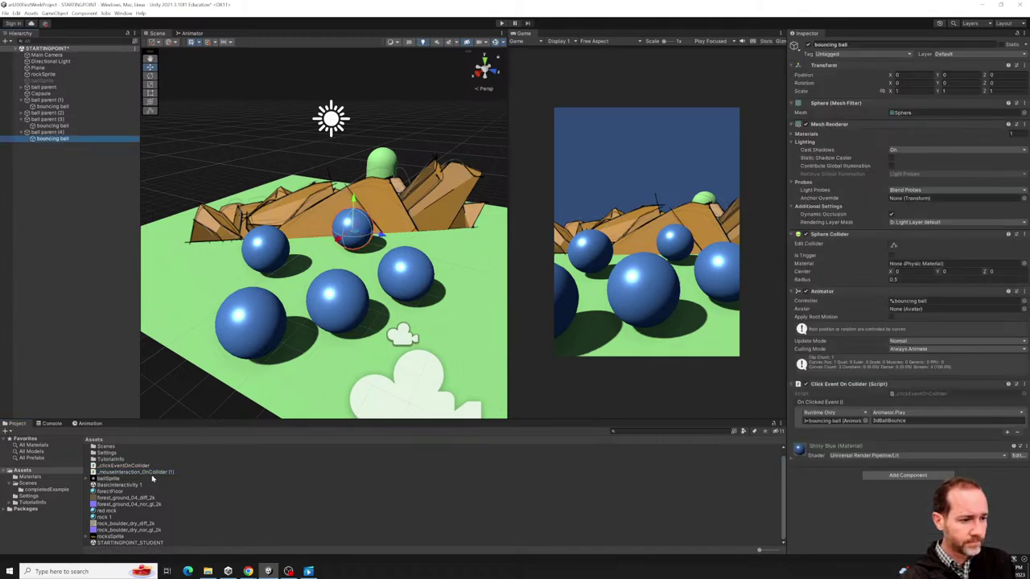
left_click_drag(152, 473, 867, 519)
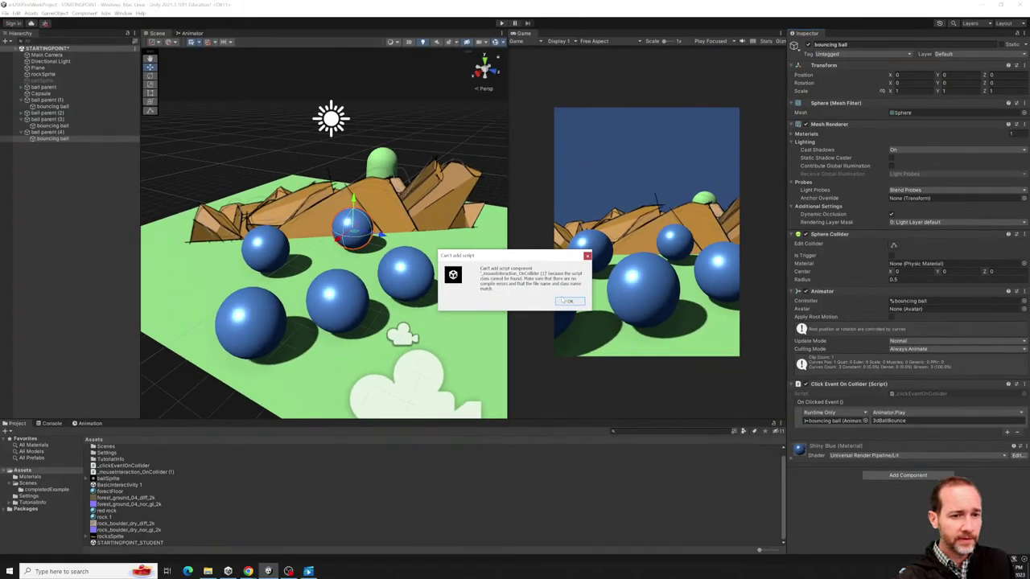
left_click(571, 301)
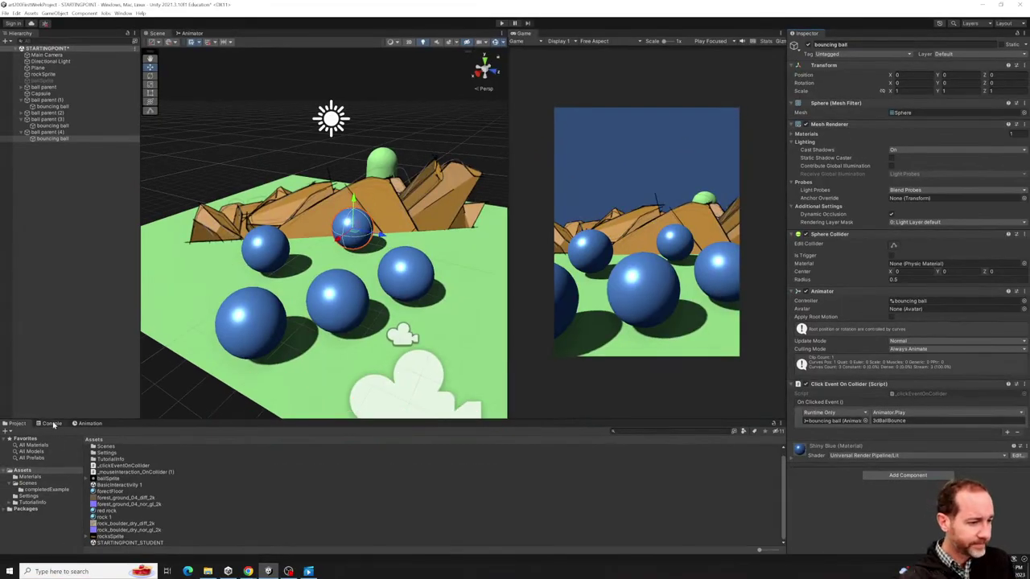
Check the Console for errors and try to add _mouseInteraction_OnCollider (1) to the bouncing ball under ball parent (3).
left_click(51, 423)
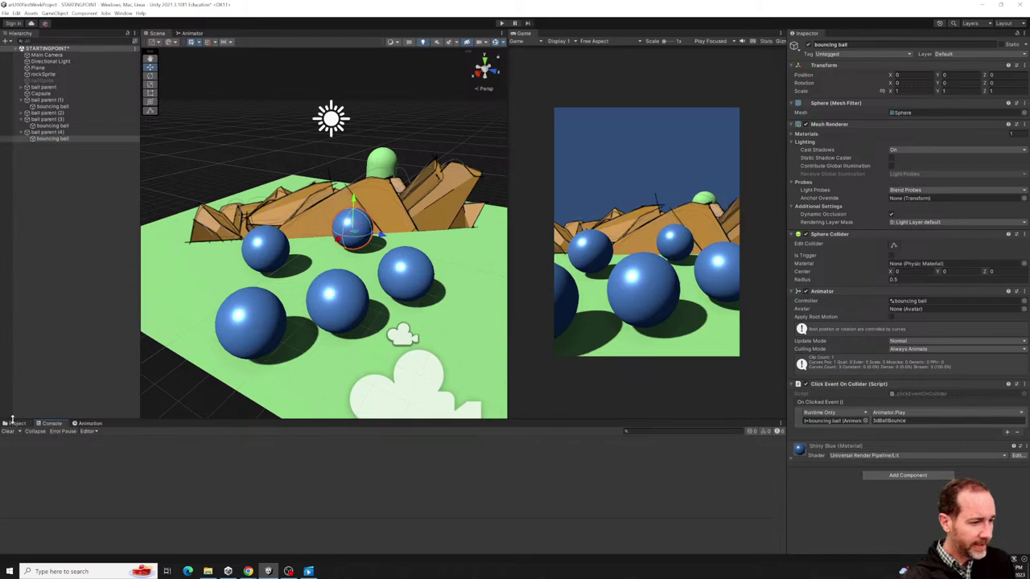
left_click(16, 423)
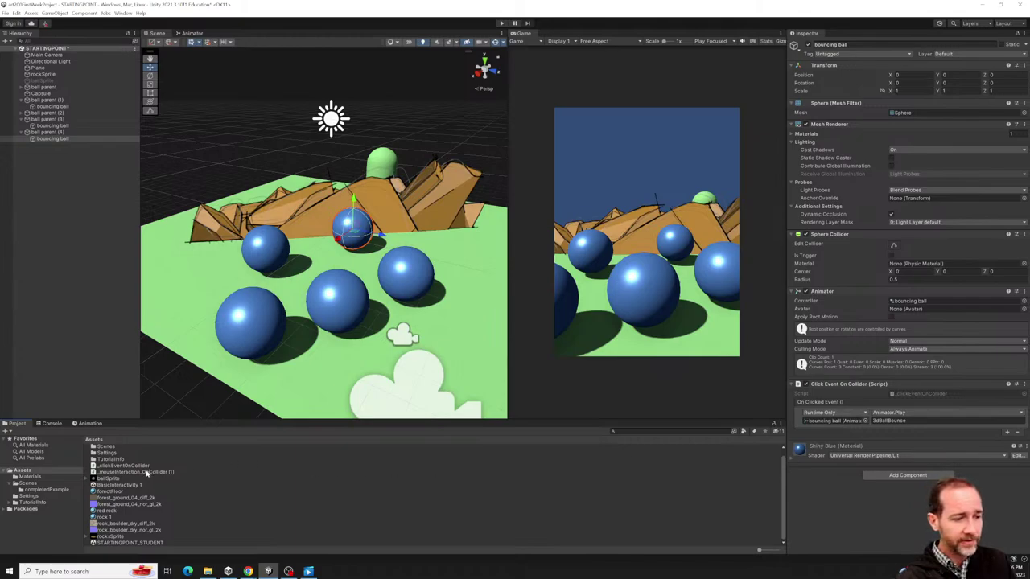
left_click_drag(147, 472, 78, 128)
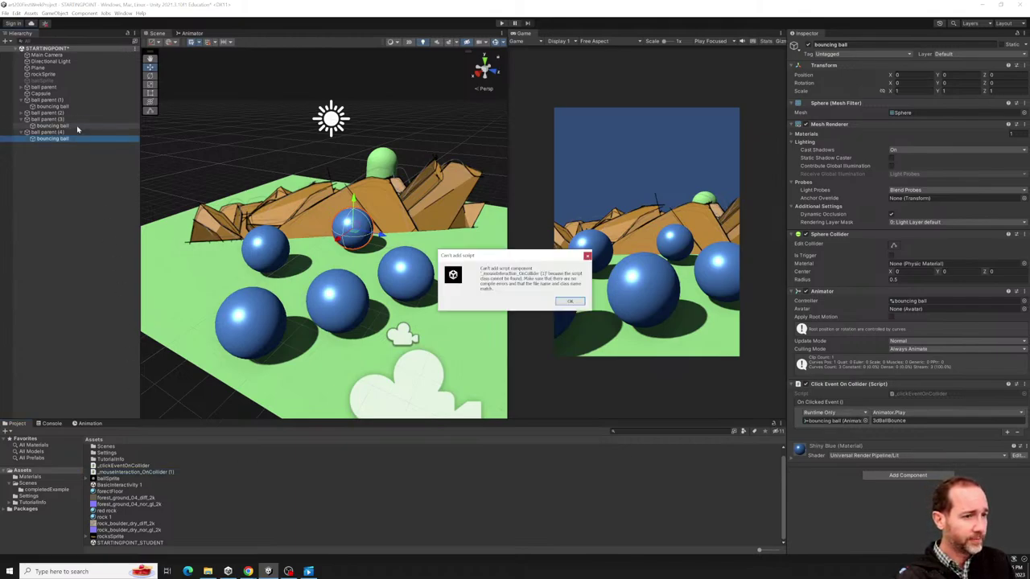
left_click(570, 300)
Switch to the Downloads folder in File Explorer and mark both _mouseInteraction_OnCollider files with red arrows and lines.
left_click(207, 571)
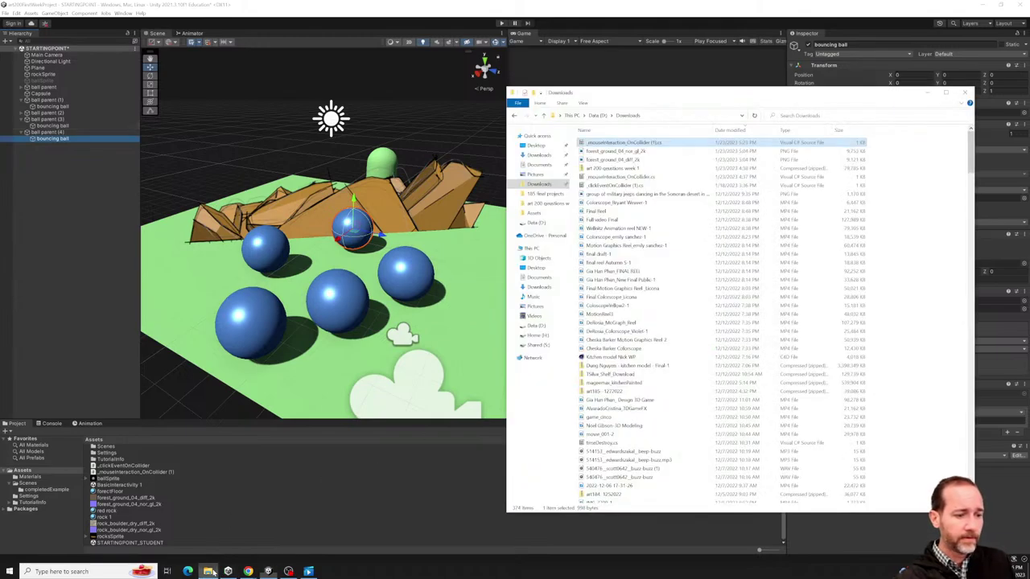
left_click_drag(741, 96, 653, 120)
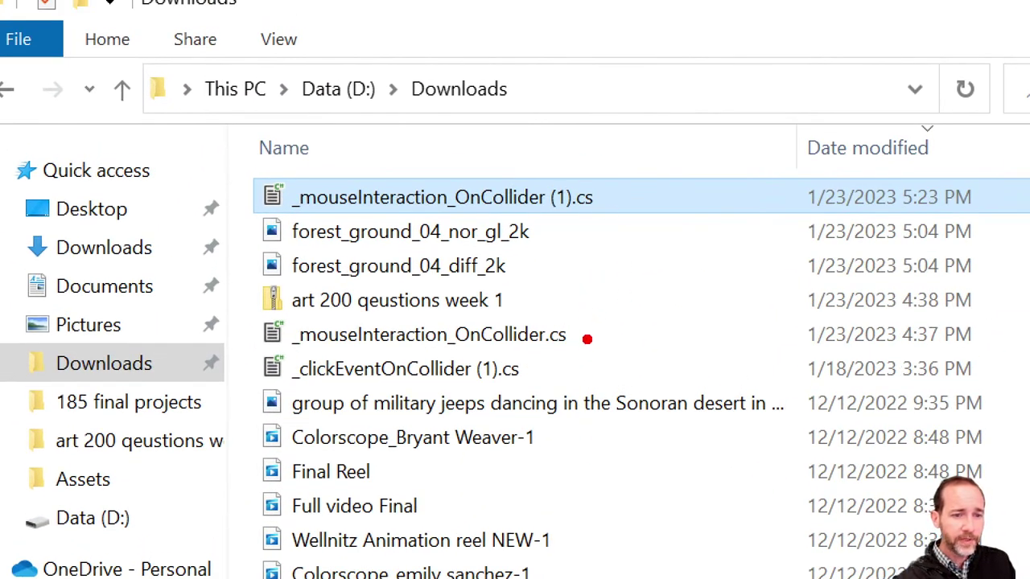
left_click_drag(579, 338, 696, 417)
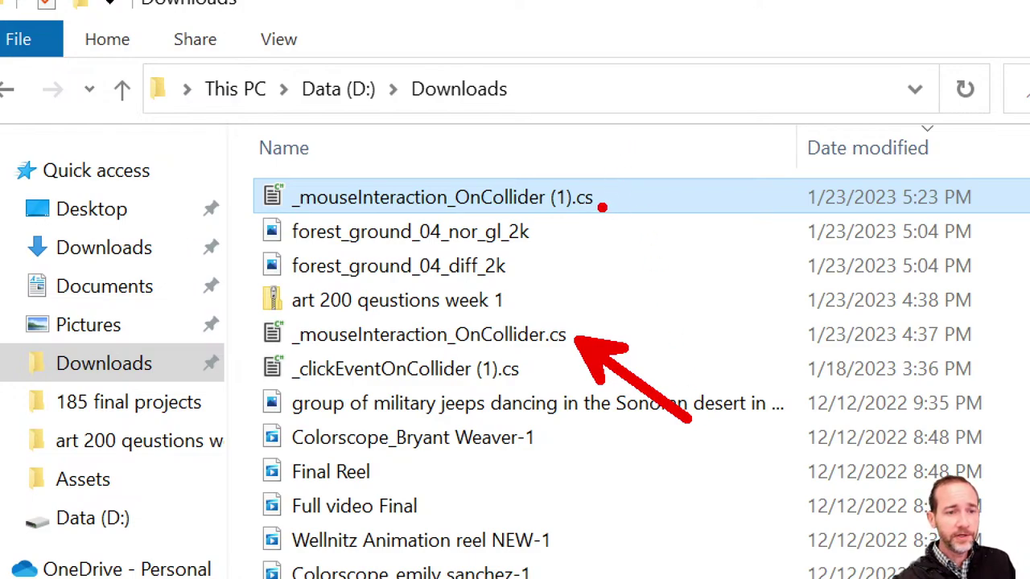
left_click_drag(602, 207, 687, 330)
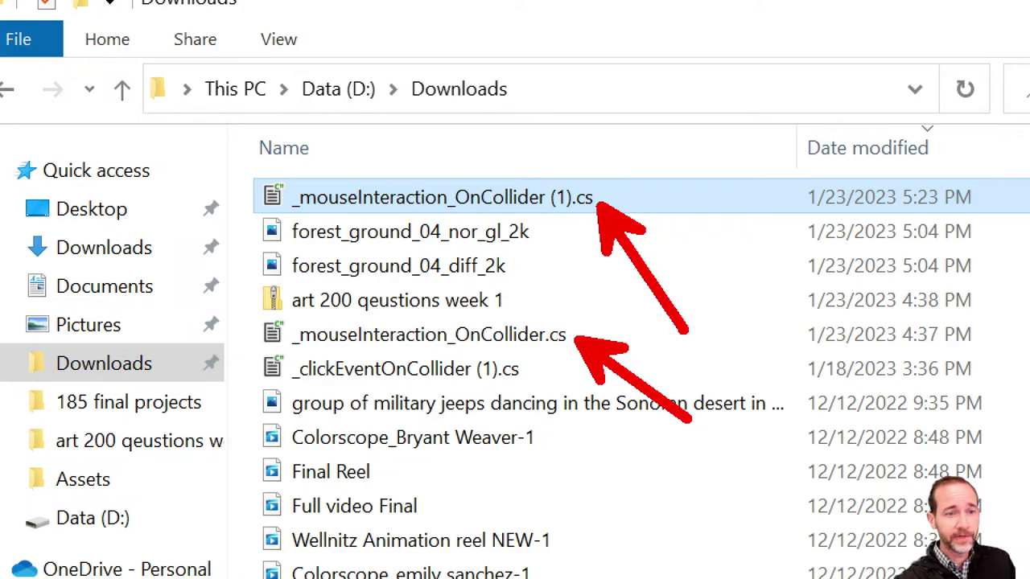
left_click_drag(259, 194, 36, 274)
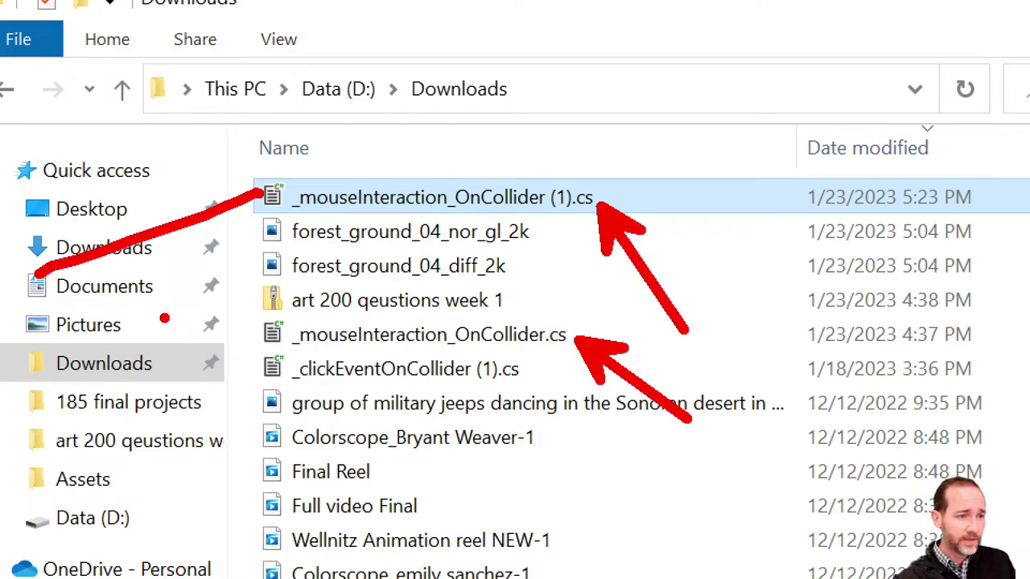
left_click_drag(259, 338, 17, 387)
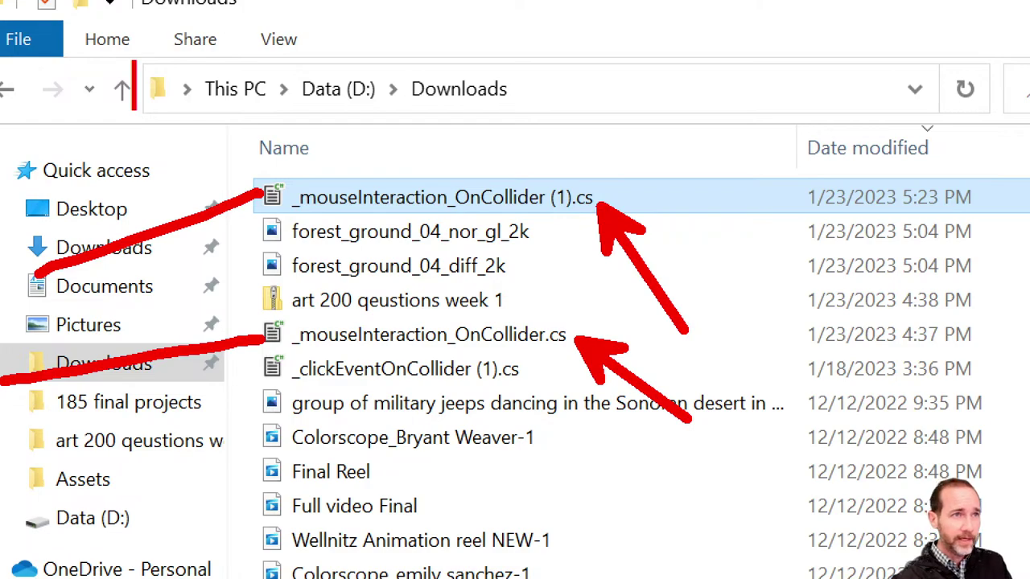
Write the note CANNOT HAVE TWO FILES WITH THE SAME NAME IN THE SAME FOLDER over the file list and mark the script's (1) suffix in Assets.
type("CANNO")
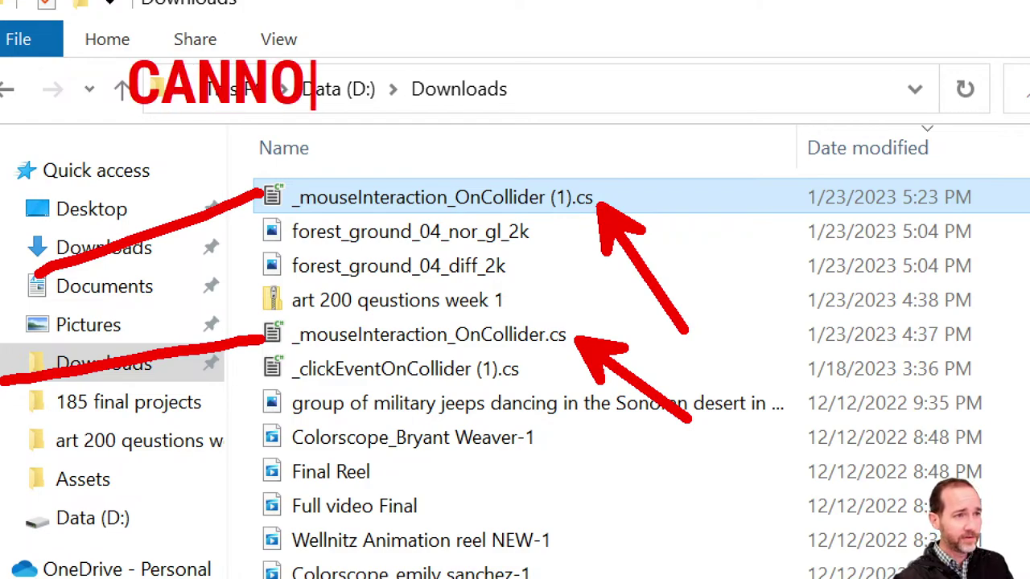
type("T HAVE TW")
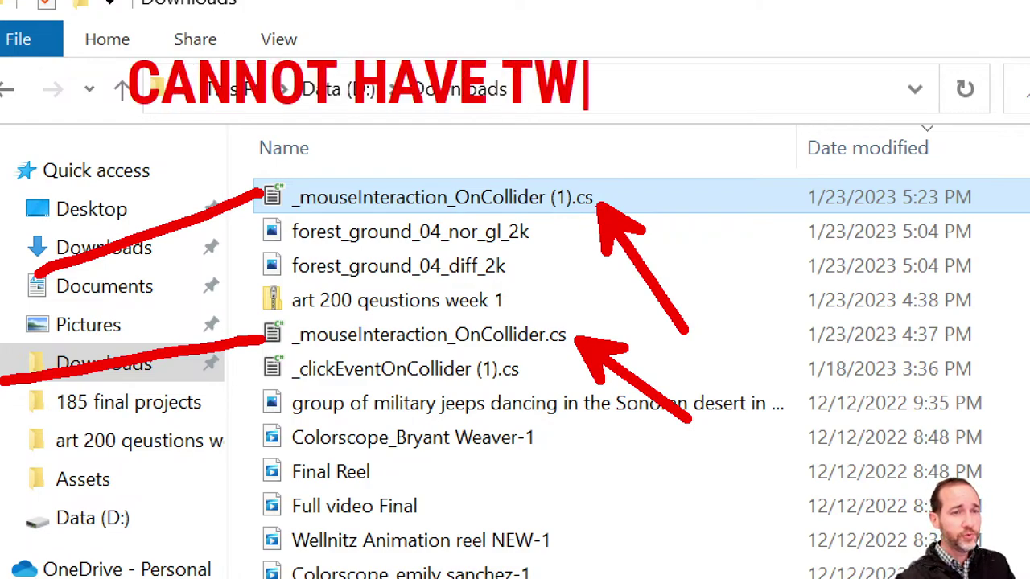
type("O FILES")
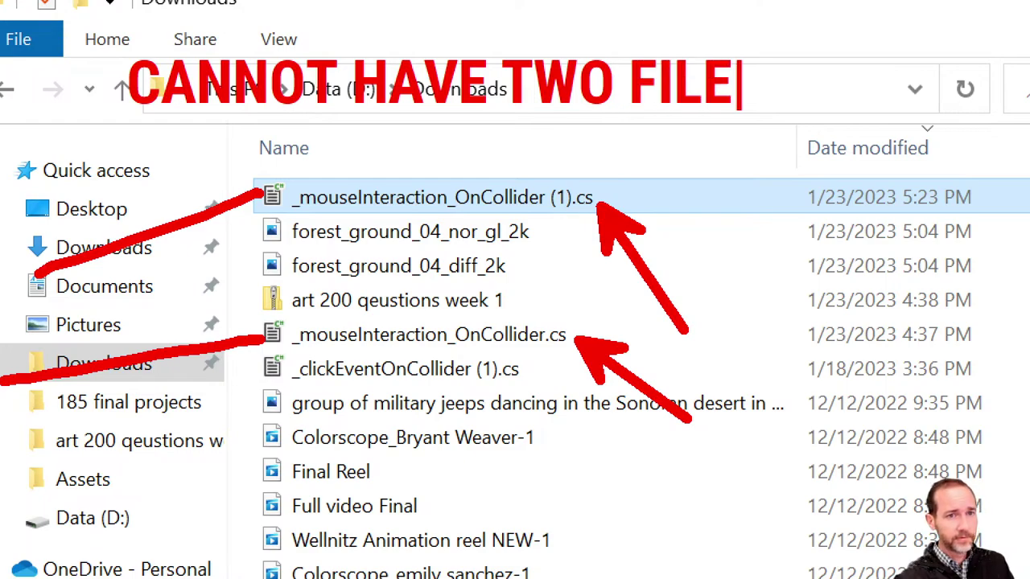
key("Return")
type("WITH THE")
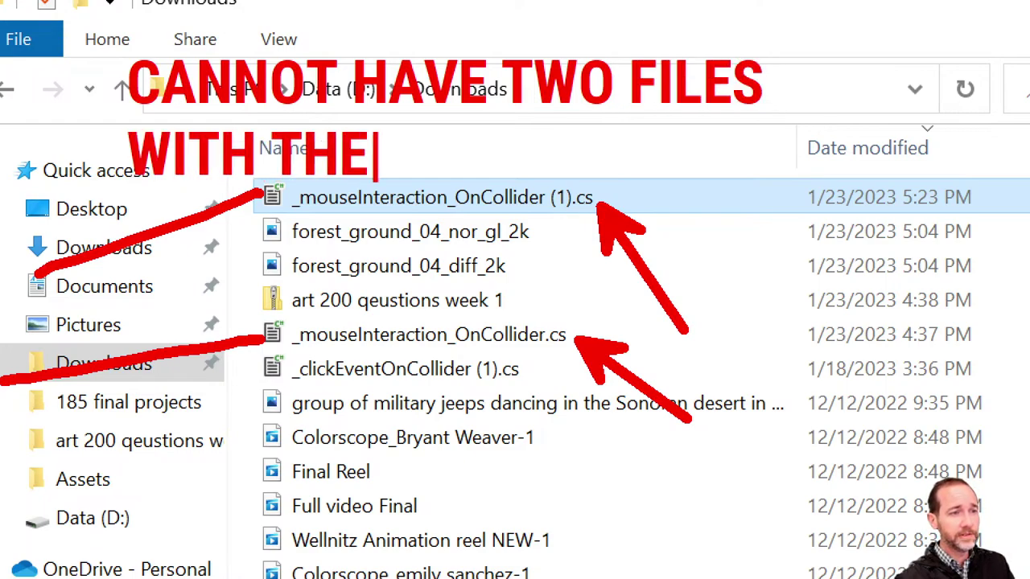
type(" SAME NAME")
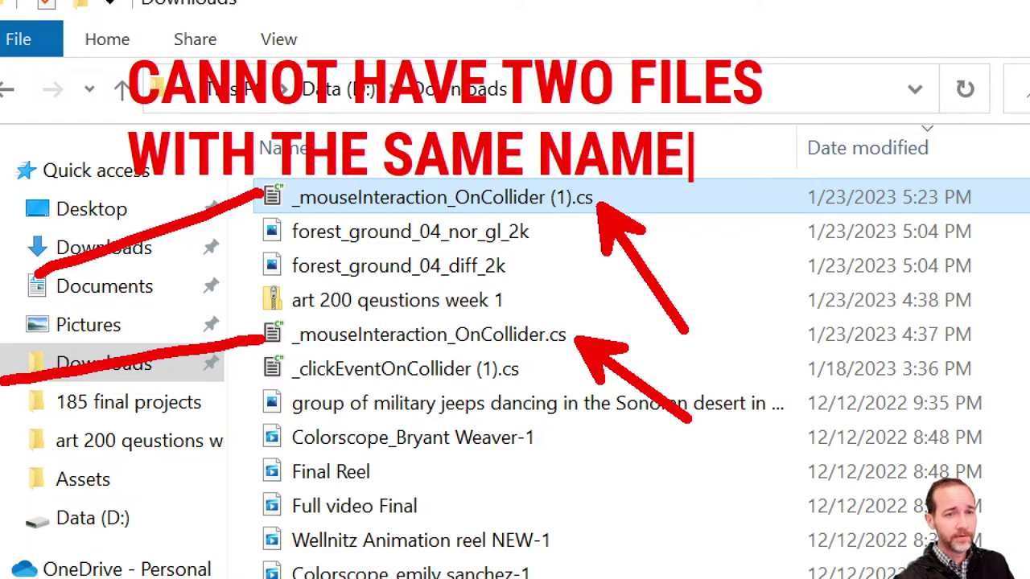
key("Return")
type("IN THE SAME FO")
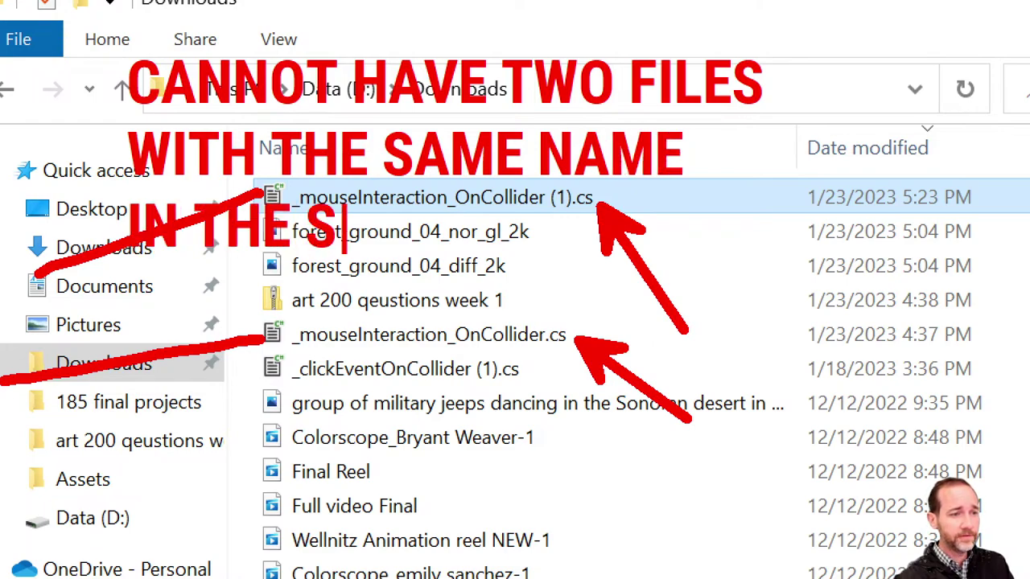
type("LDER")
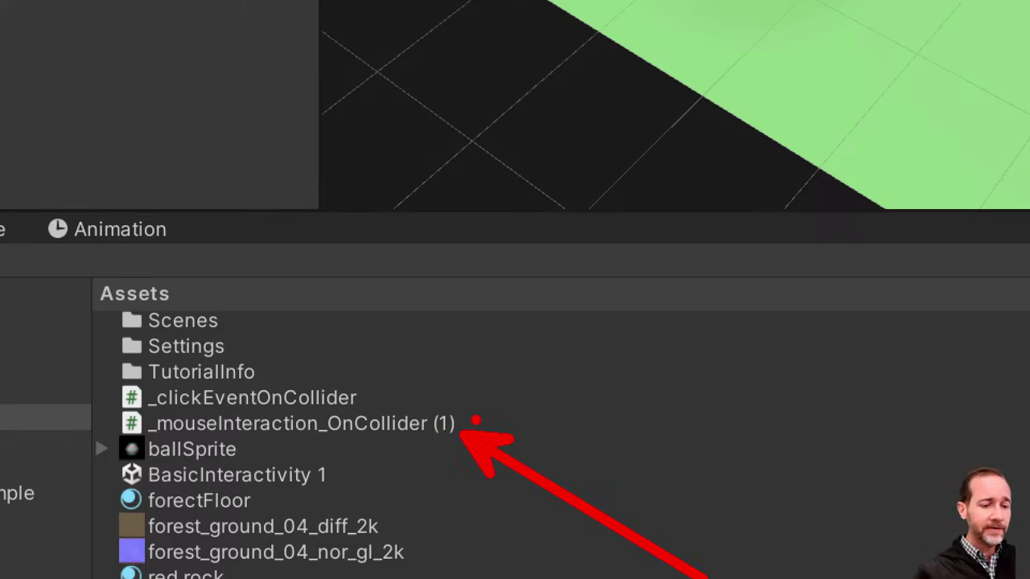
left_click_drag(443, 318, 443, 367)
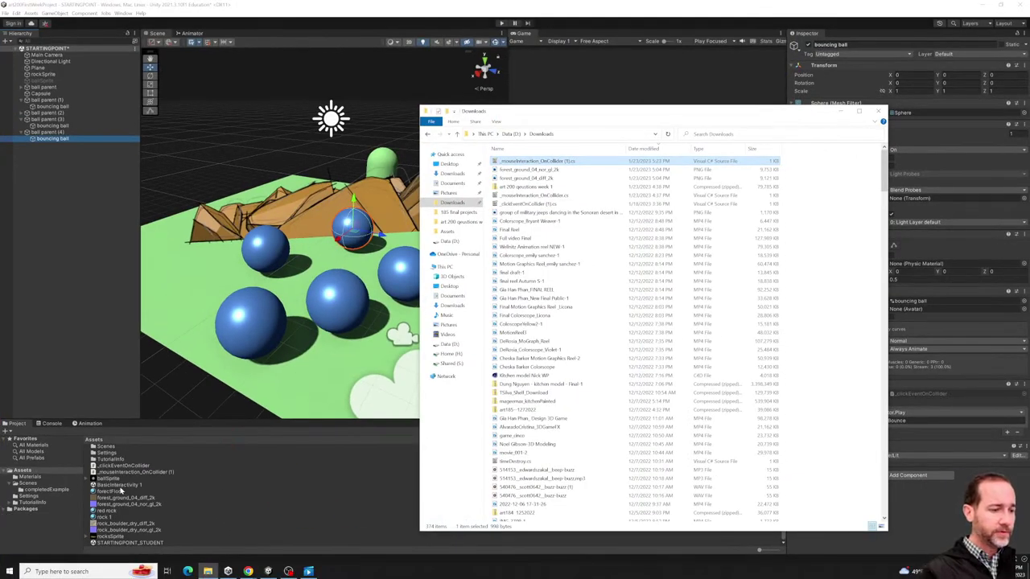
Rename the duplicate script in Assets to _mouseInteraction_OnCollider and add it to the bouncing ball under ball parent (4).
left_click(152, 473)
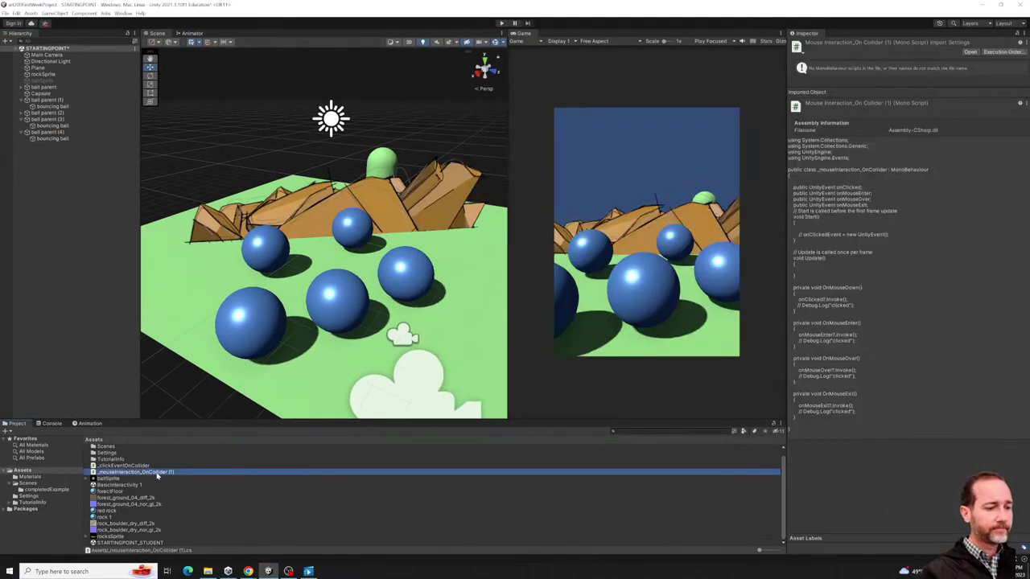
left_click(157, 474)
left_click(179, 473)
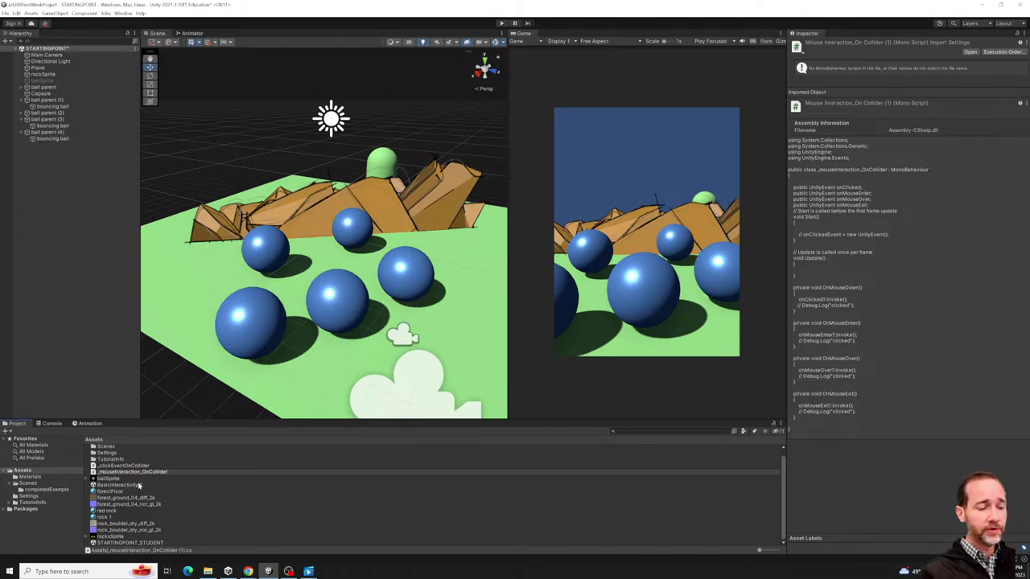
key("Return")
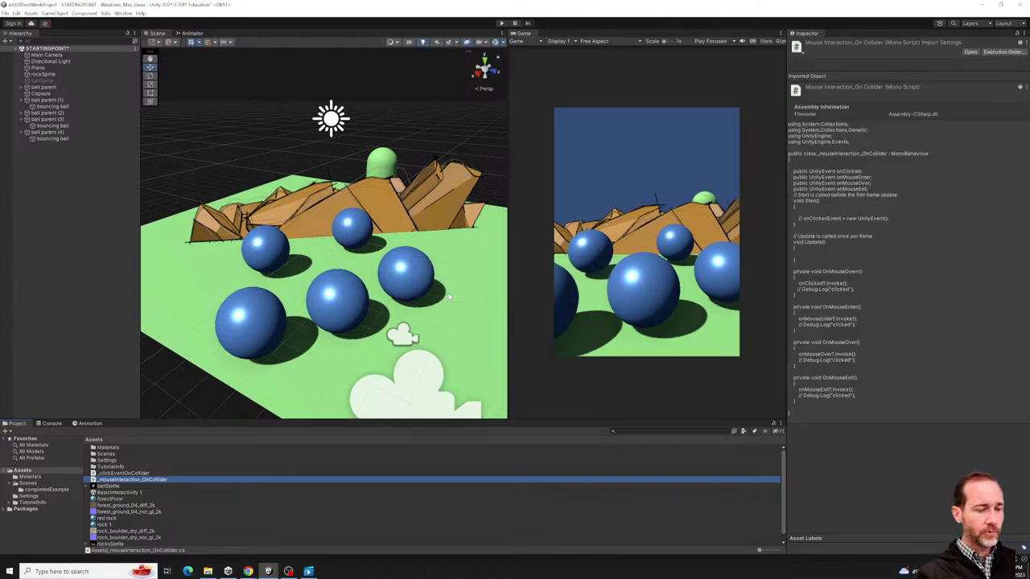
left_click_drag(118, 479, 60, 142)
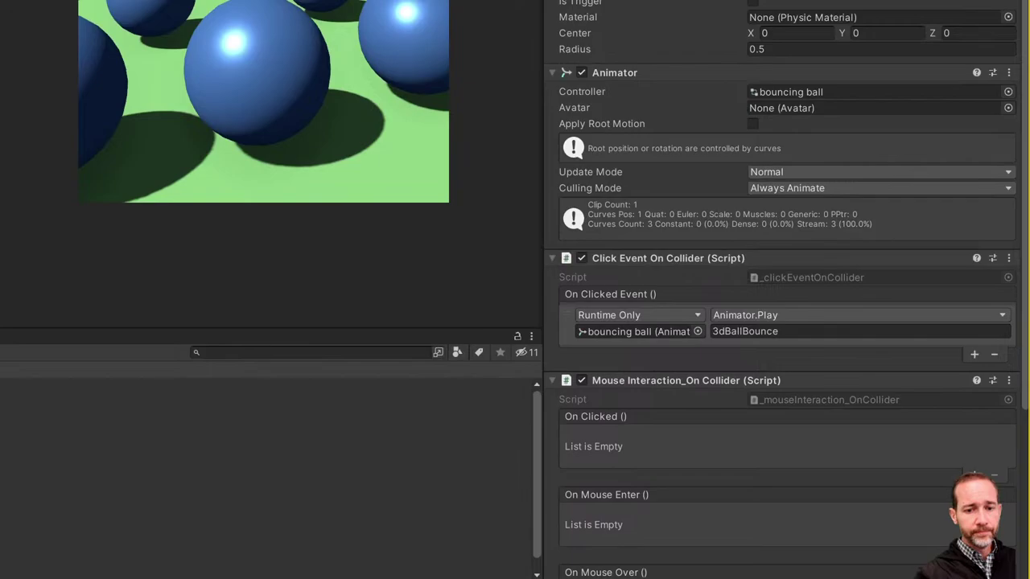
mouse_move(936, 423)
left_mouse_down()
mouse_move(927, 422)
mouse_move(972, 431)
mouse_move(901, 408)
left_mouse_up()
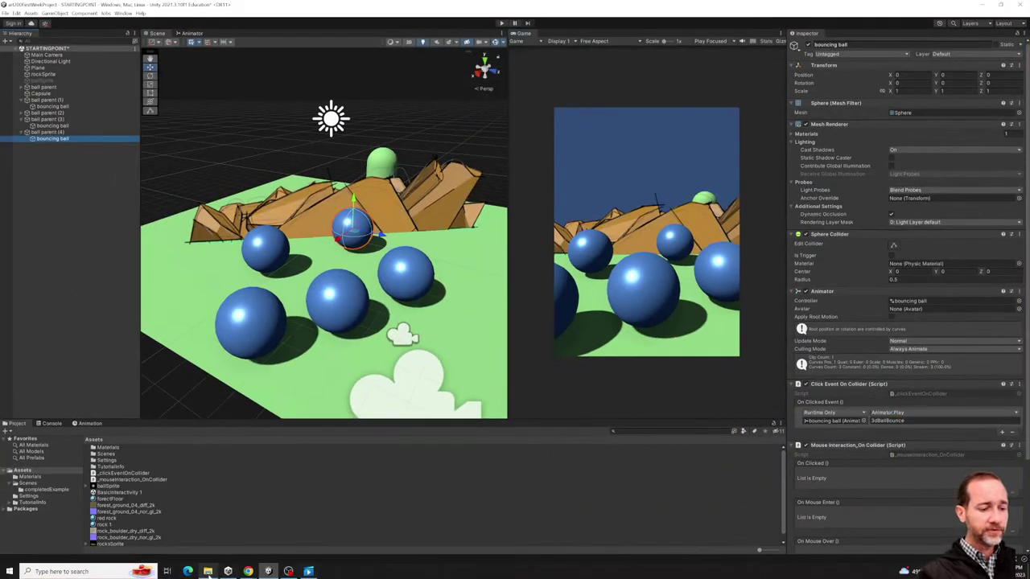
Switch to the Downloads folder in File Explorer, point a red arrow at _mouseInteraction_OnCollider (1).cs and cross out its name.
left_click(207, 571)
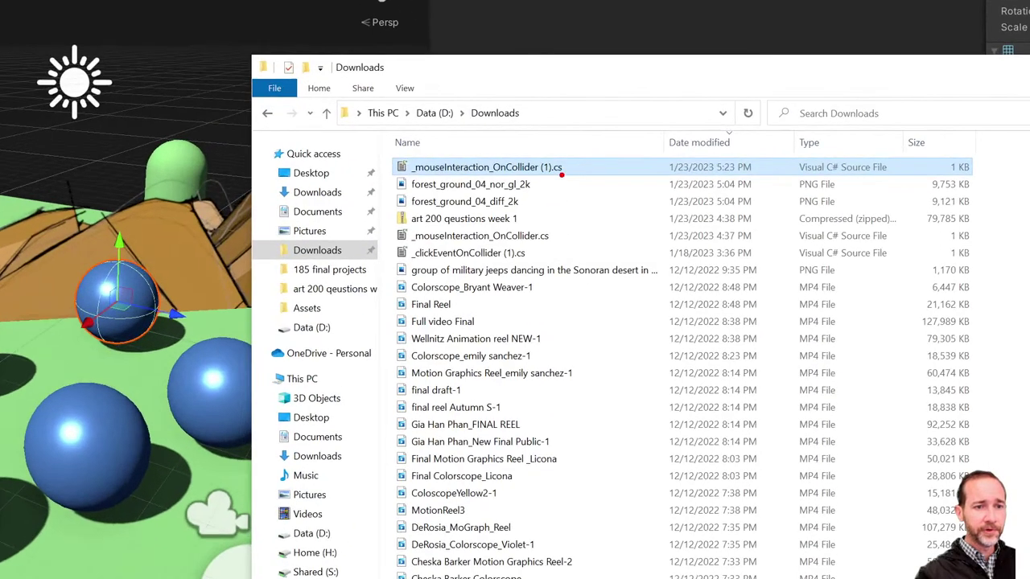
left_click_drag(572, 165, 619, 217)
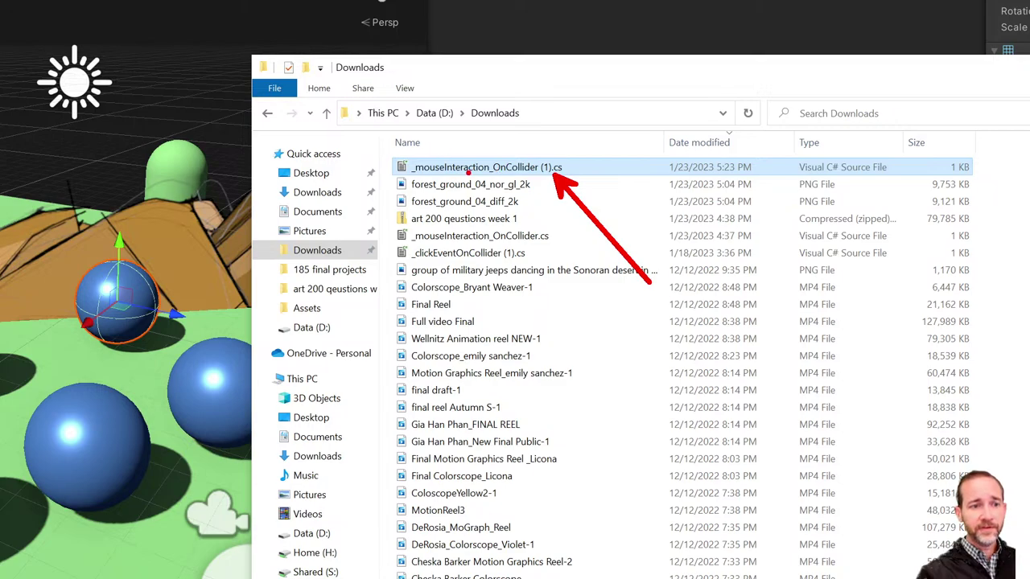
mouse_move(468, 170)
left_mouse_down()
mouse_move(579, 159)
mouse_move(396, 171)
mouse_move(634, 153)
left_mouse_up()
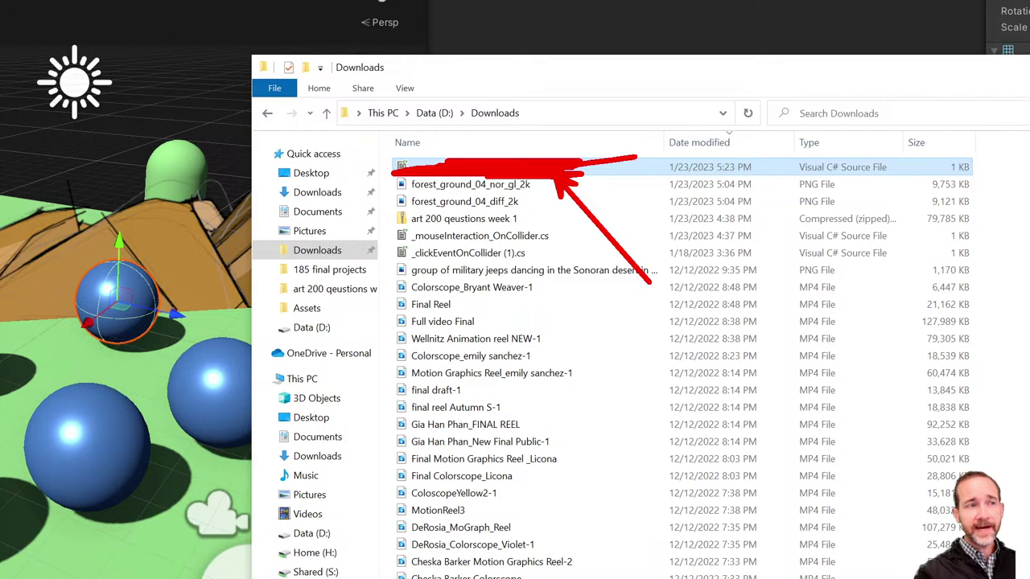
mouse_move(397, 161)
left_mouse_down()
mouse_move(270, 74)
mouse_move(257, 77)
left_mouse_up()
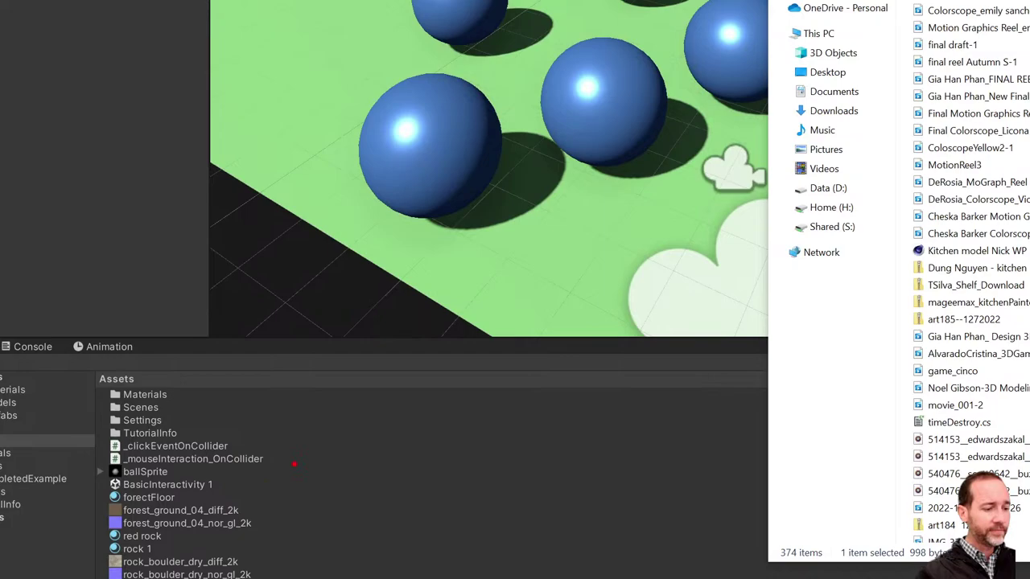
Circle Unity's Assets list in red and write the note "copying the file ASSETS FOLDER" beside it.
mouse_move(316, 435)
left_mouse_down()
mouse_move(54, 573)
mouse_move(173, 362)
left_mouse_up()
key("t")
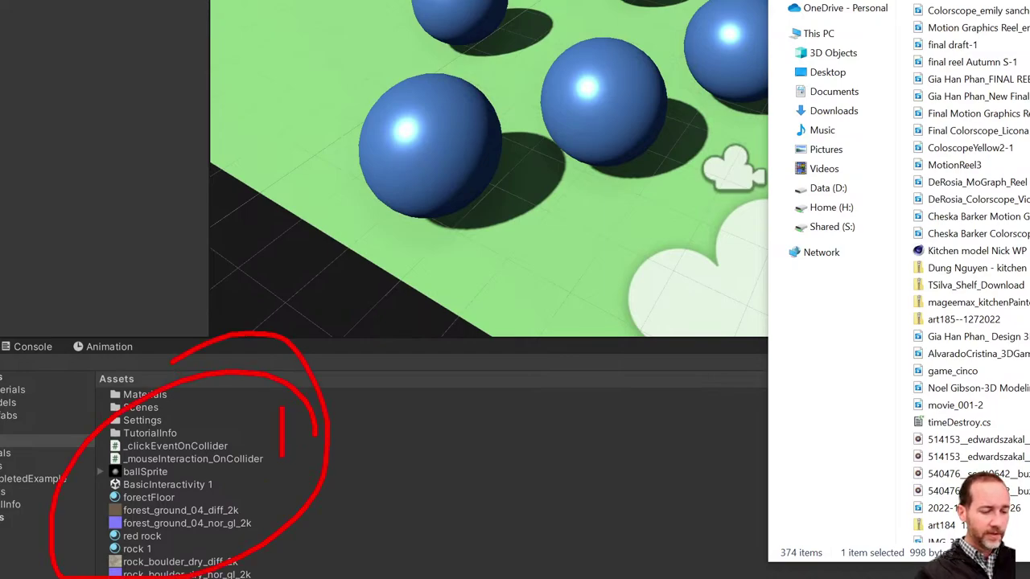
type("c")
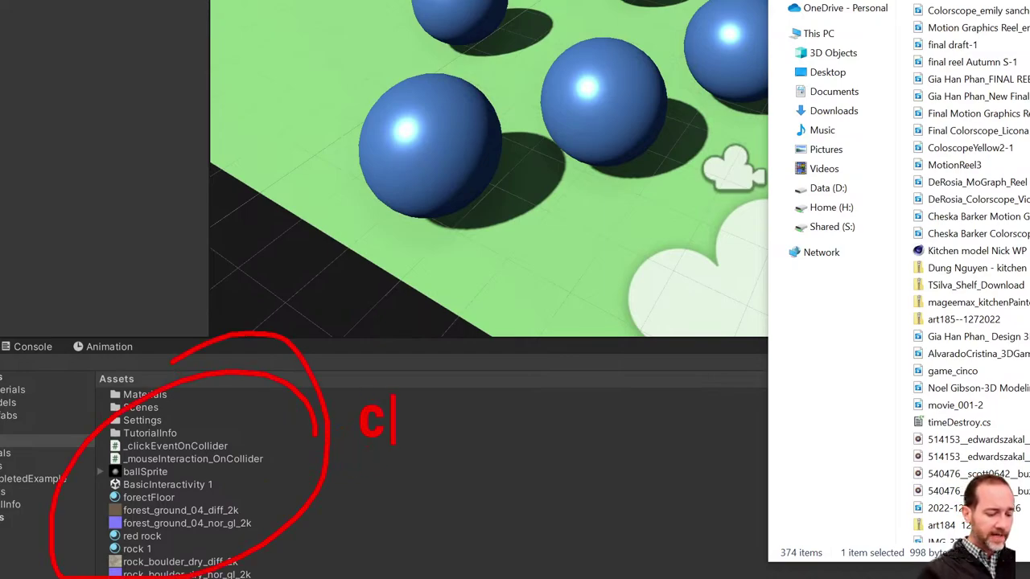
type("opying the file")
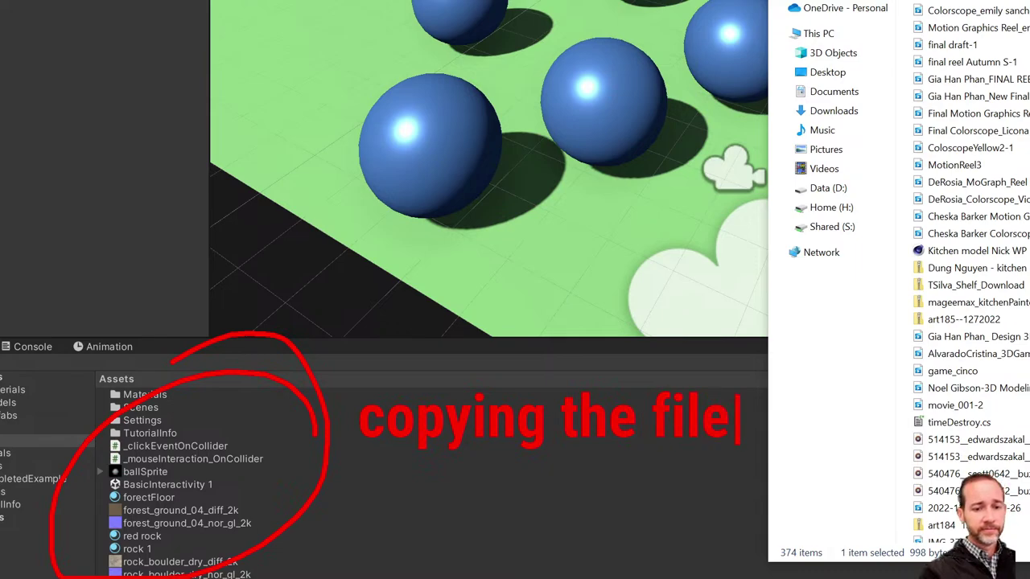
key("Return")
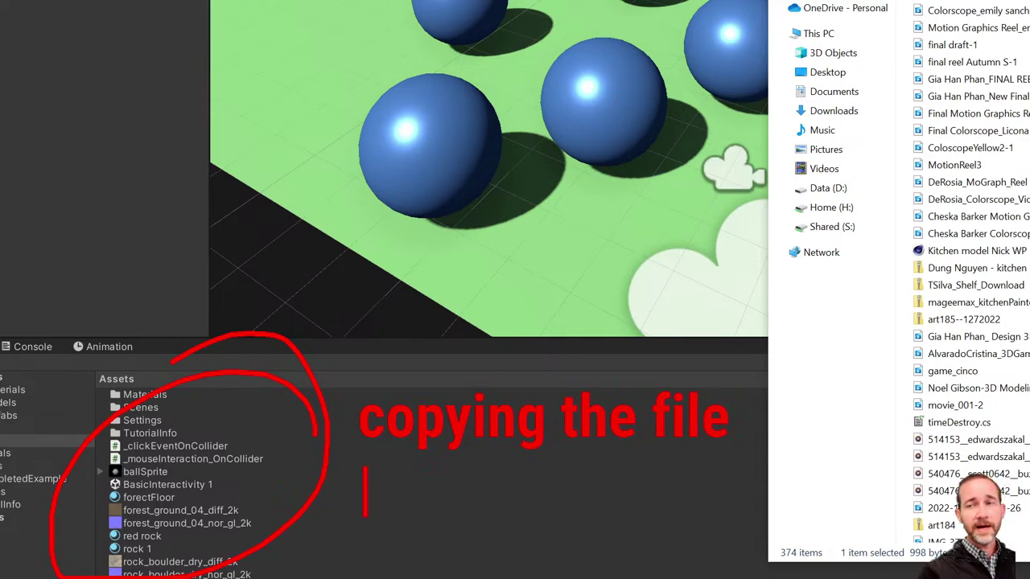
type("ASSET")
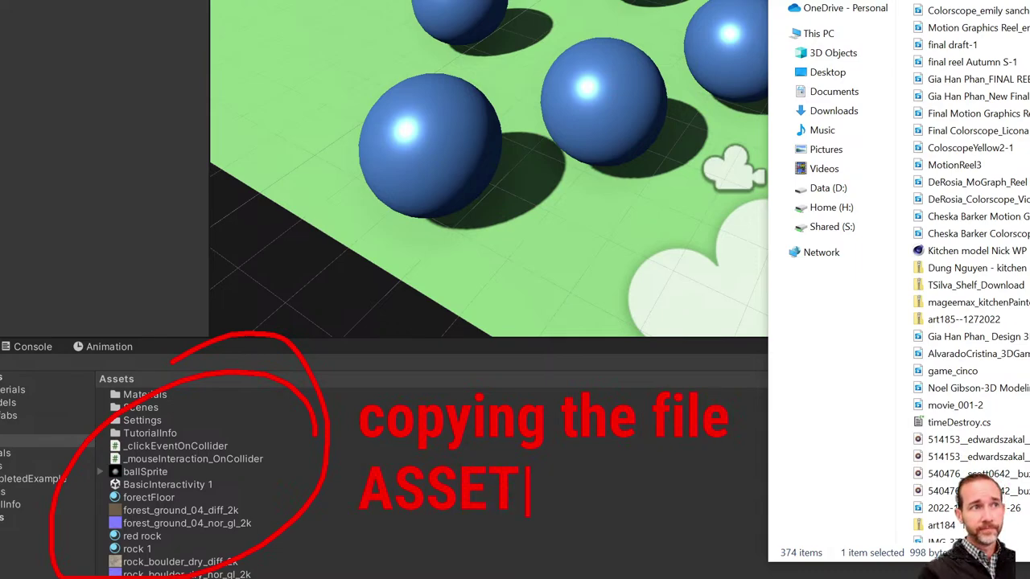
type("S FOLDER")
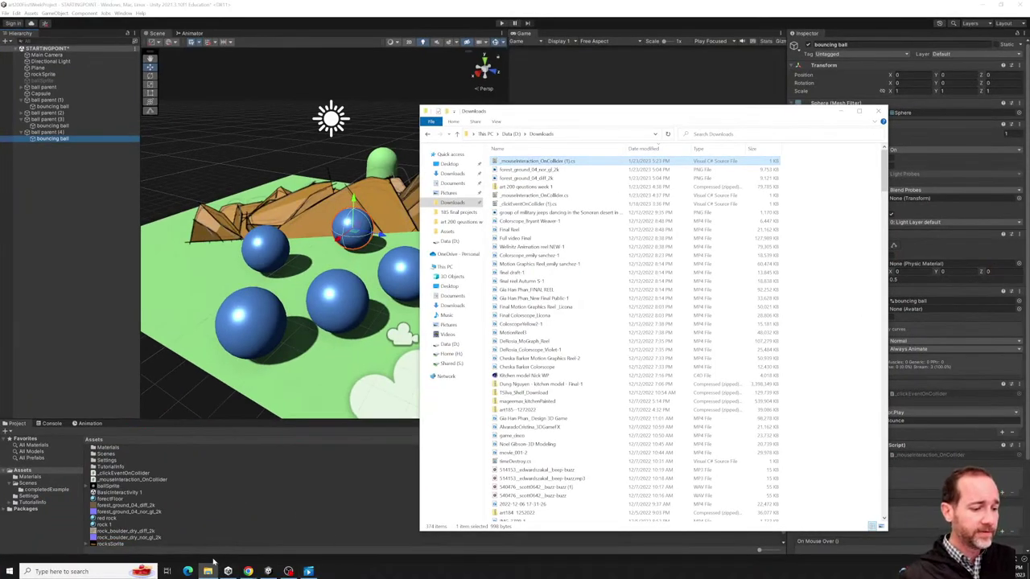
Open the art200FirstWeekProject folder inside ART 200 on the Data (D:) drive in File Explorer.
left_click(207, 571)
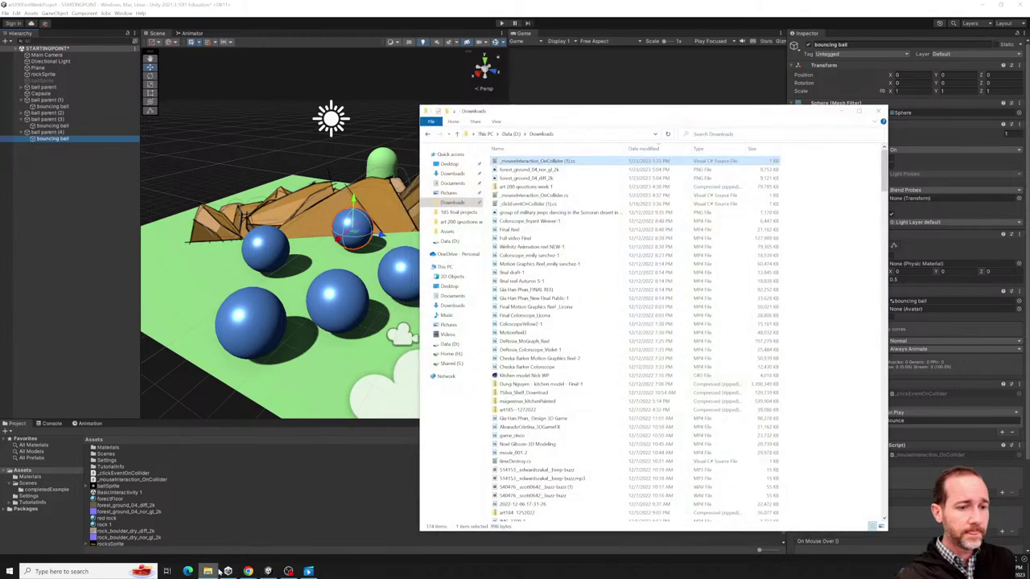
left_click(208, 571)
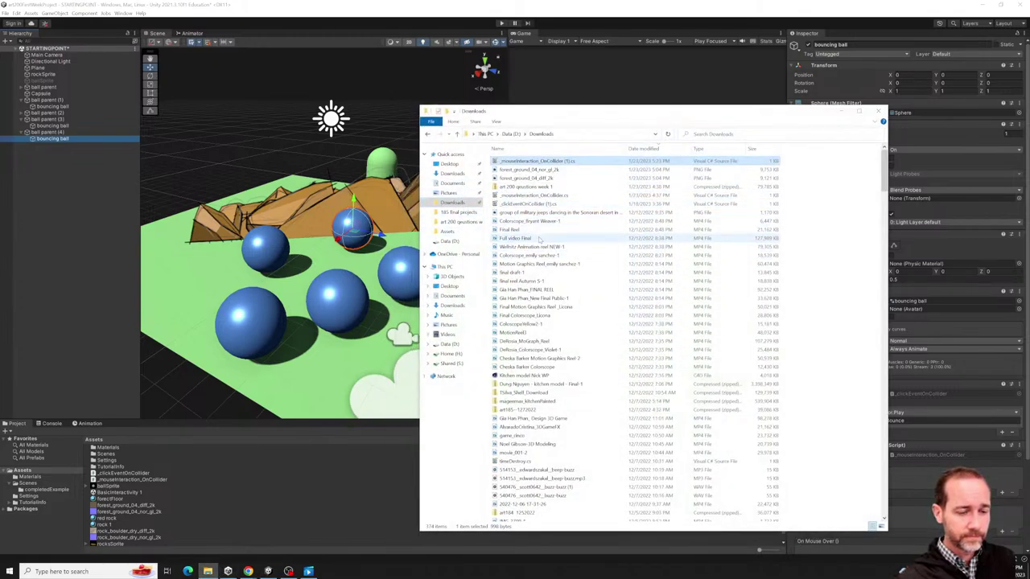
scroll(538, 239, "down", 9)
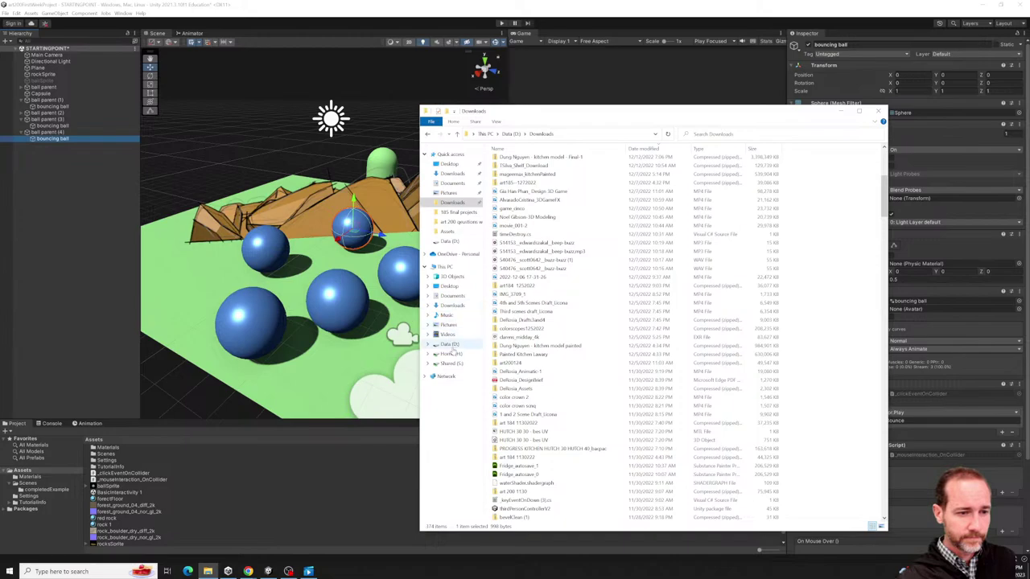
left_click(449, 344)
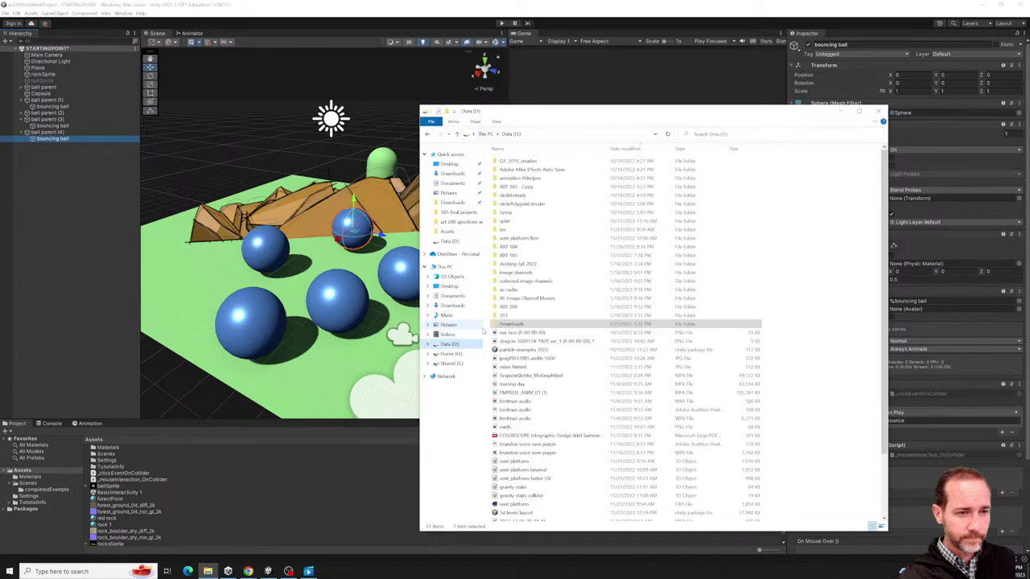
double_click(526, 309)
scroll(613, 256, "down", 10)
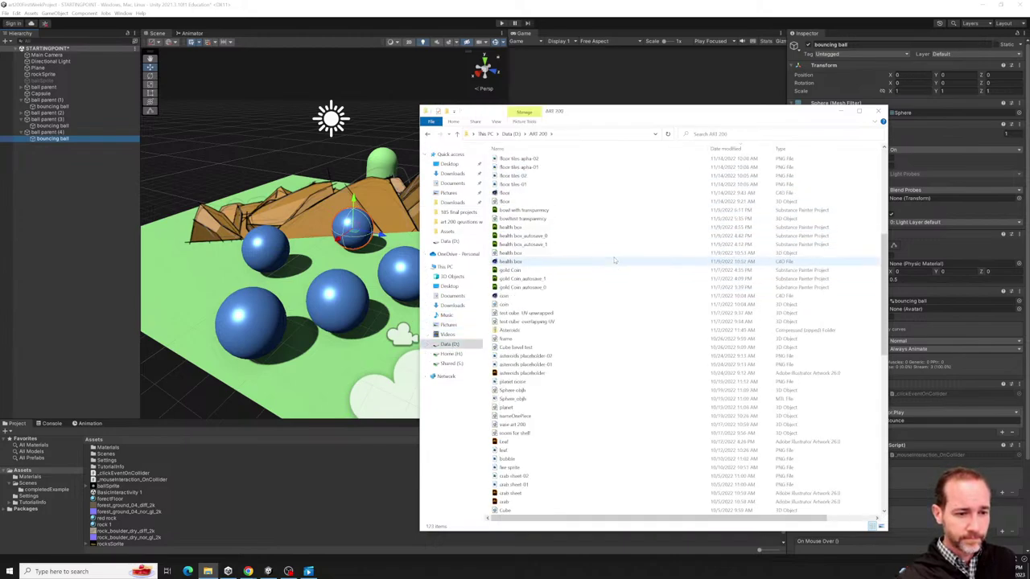
scroll(613, 260, "down", 15)
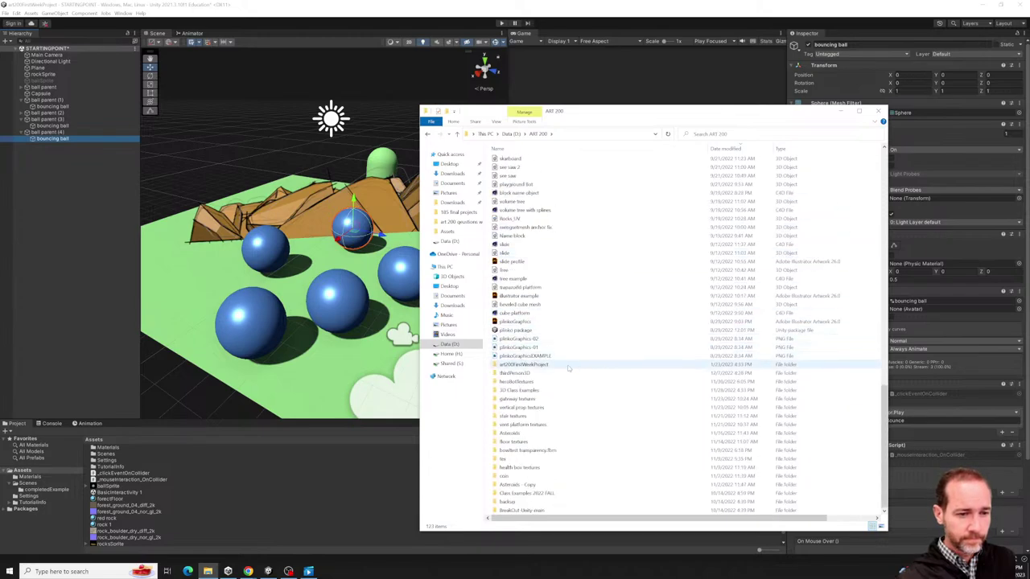
double_click(568, 366)
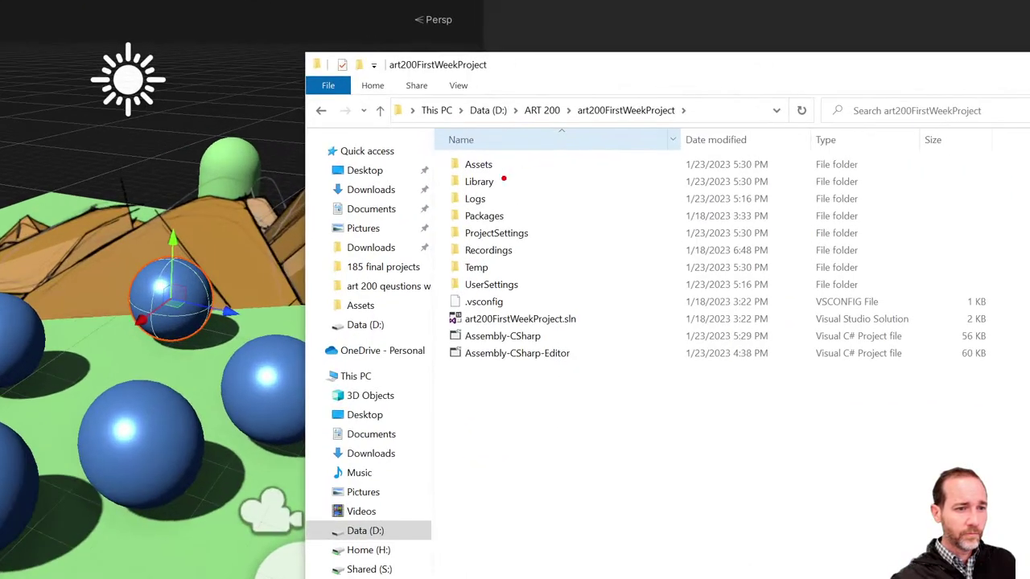
Mark the project's subfolders with red lines, highlight the Assets folder with an arrow and a box, and clear the drawing.
mouse_move(501, 161)
left_mouse_down()
mouse_move(525, 167)
mouse_move(556, 196)
left_mouse_up()
left_click_drag(519, 230, 565, 227)
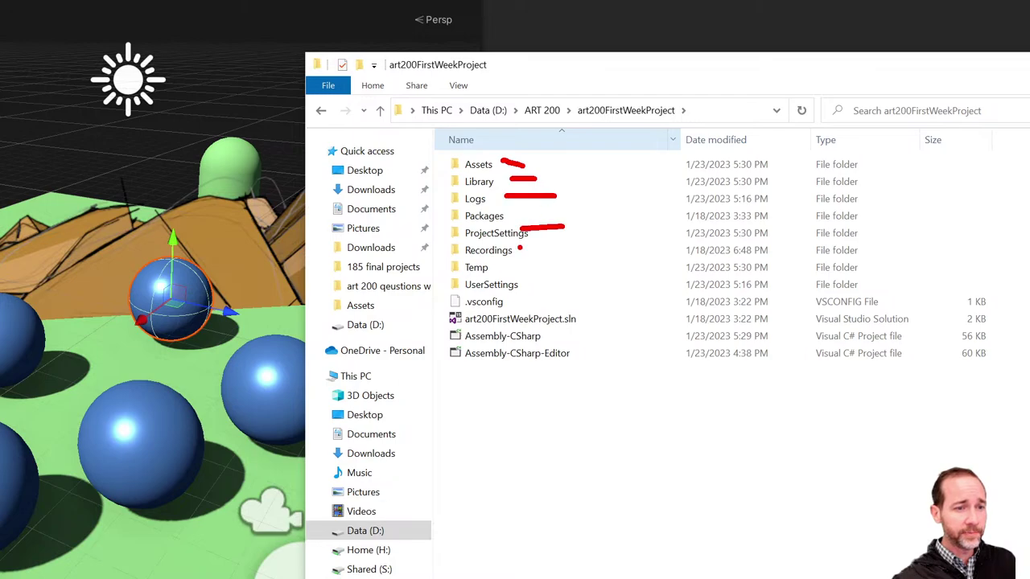
left_click_drag(520, 256, 546, 257)
left_click_drag(520, 283, 536, 284)
left_click_drag(448, 163, 218, 319)
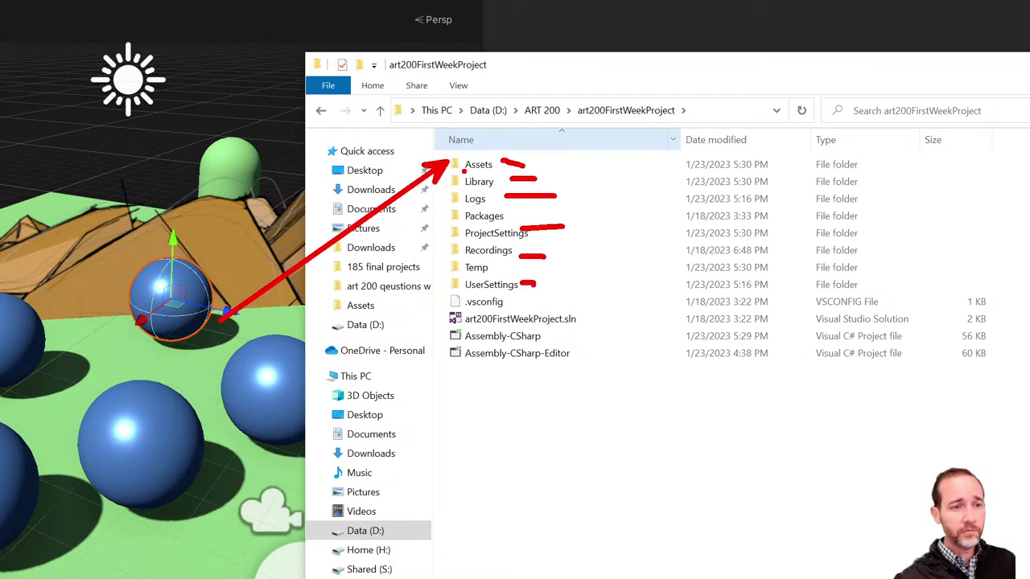
left_click_drag(444, 153, 515, 177)
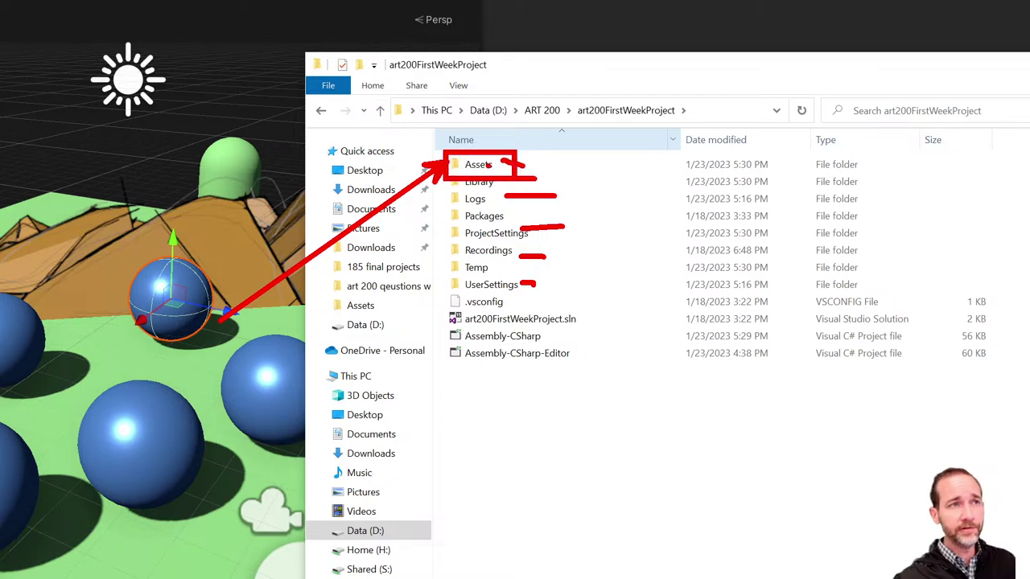
key("Escape")
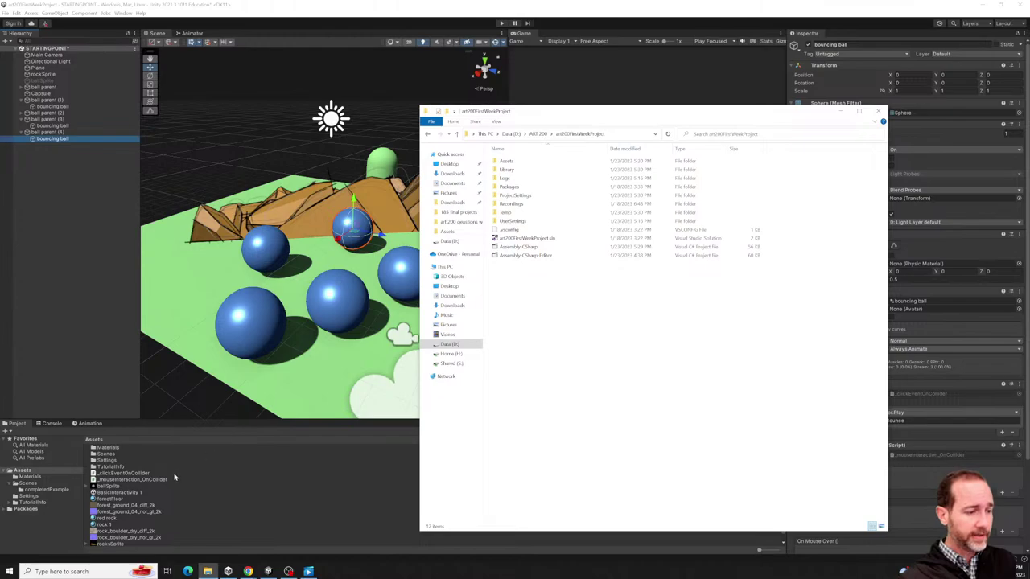
Circle the scripts and other files in Unity's Assets list in red, then clear the drawing.
key("ctrl+1")
mouse_move(86, 459)
left_mouse_down()
mouse_move(178, 474)
mouse_move(127, 473)
left_mouse_up()
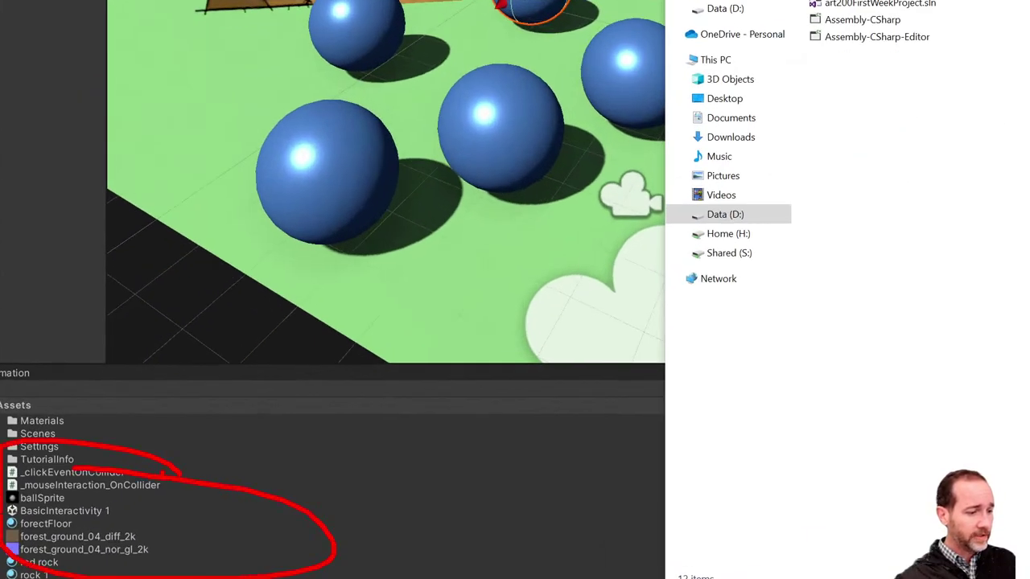
left_click_drag(306, 467, 160, 485)
key("Escape")
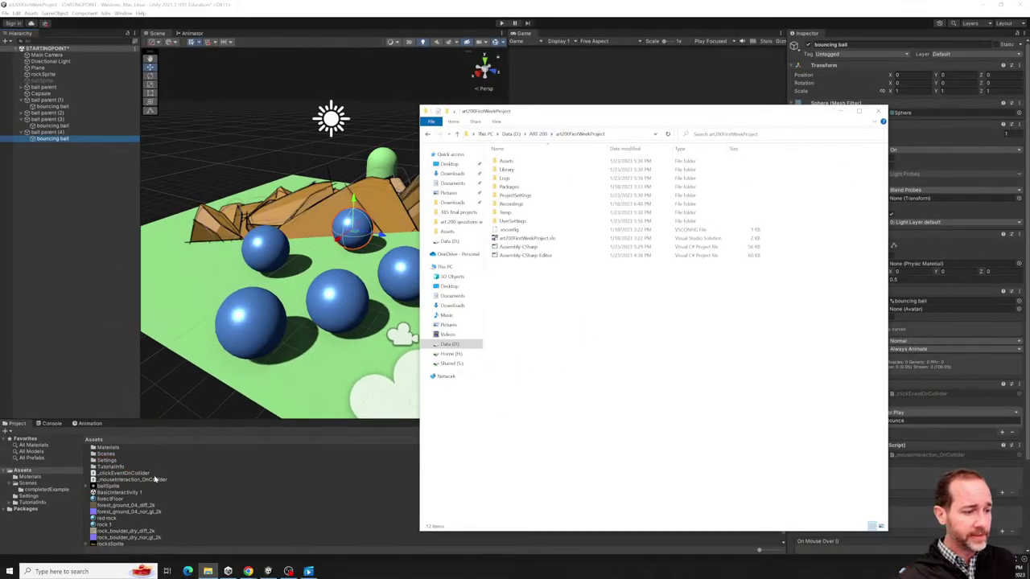
Open the project's Assets folder in File Explorer and mark the items in Unity's Assets list with red lines for comparison.
double_click(627, 162)
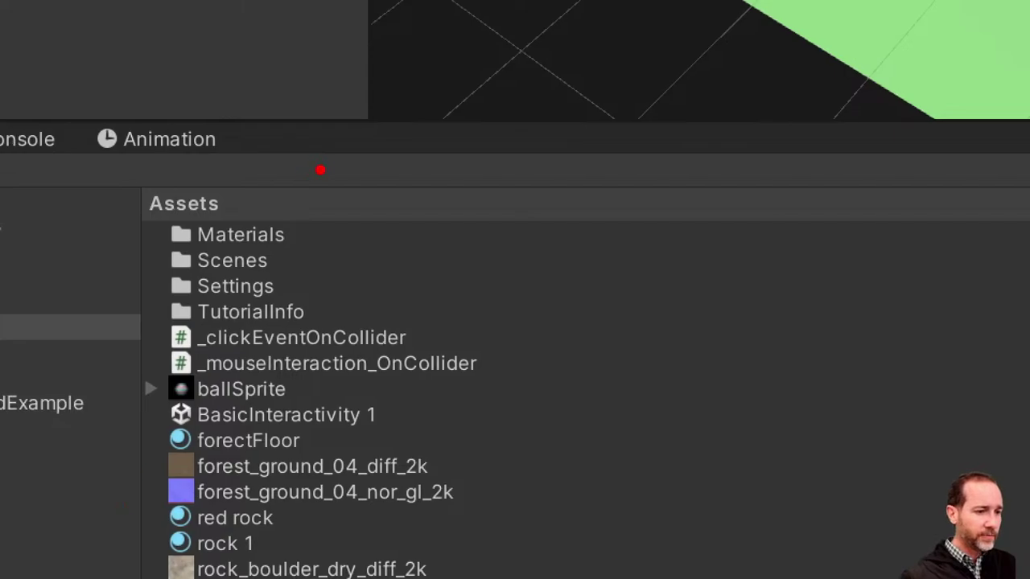
left_click_drag(117, 455, 157, 451)
left_click_drag(249, 335, 427, 322)
left_click_drag(432, 364, 585, 366)
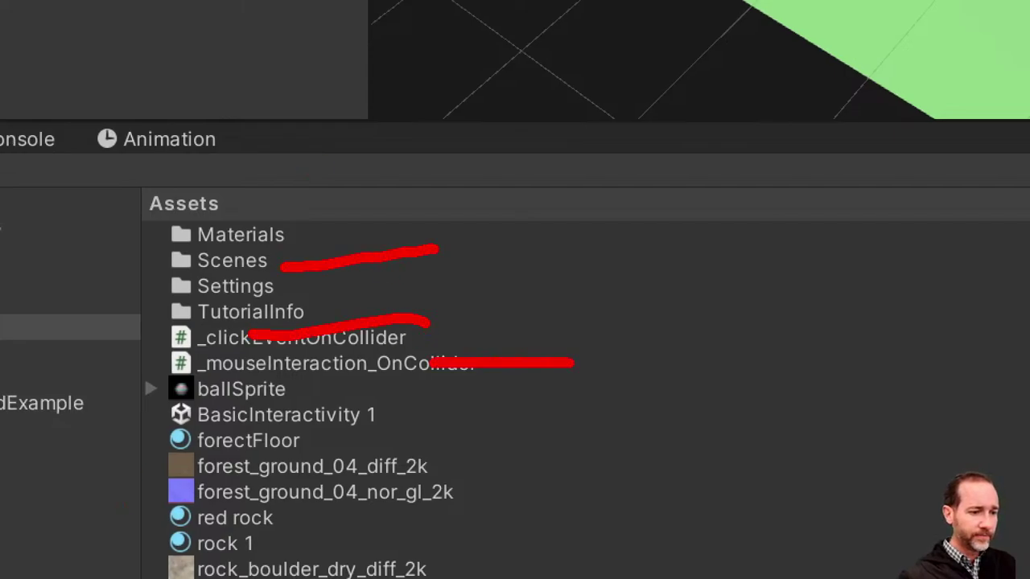
left_click_drag(320, 431, 471, 450)
left_click_drag(424, 346, 728, 351)
left_click(313, 385)
left_click_drag(313, 386, 623, 410)
left_click(347, 536)
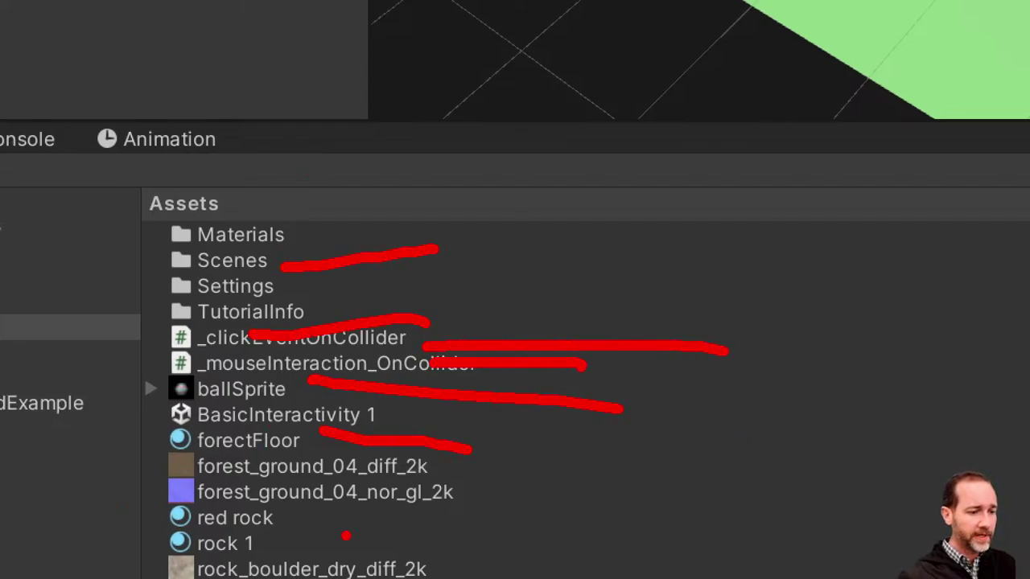
left_click_drag(242, 484, 241, 578)
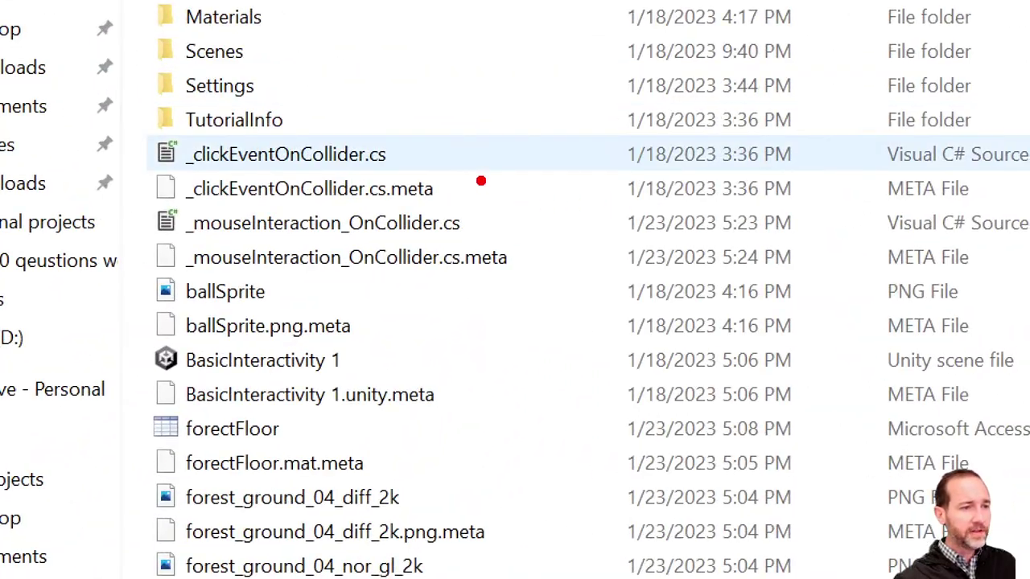
Mark both .cs scripts in the Assets folder with red lines and label _clickEventOnCollider.cs.meta with an arrow and the text "meta data".
left_click_drag(566, 195, 600, 194)
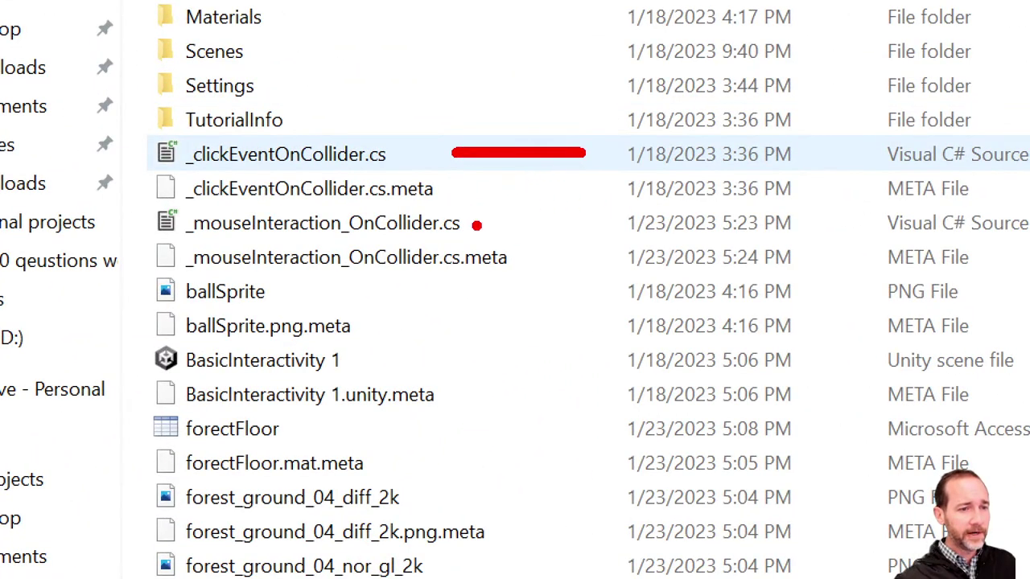
left_click_drag(473, 228, 626, 234)
mouse_move(442, 191)
left_mouse_down("ctrl+shift")
mouse_move(727, 193)
mouse_move(716, 232)
mouse_move(756, 217)
left_mouse_up("ctrl+shift")
type("meta data")
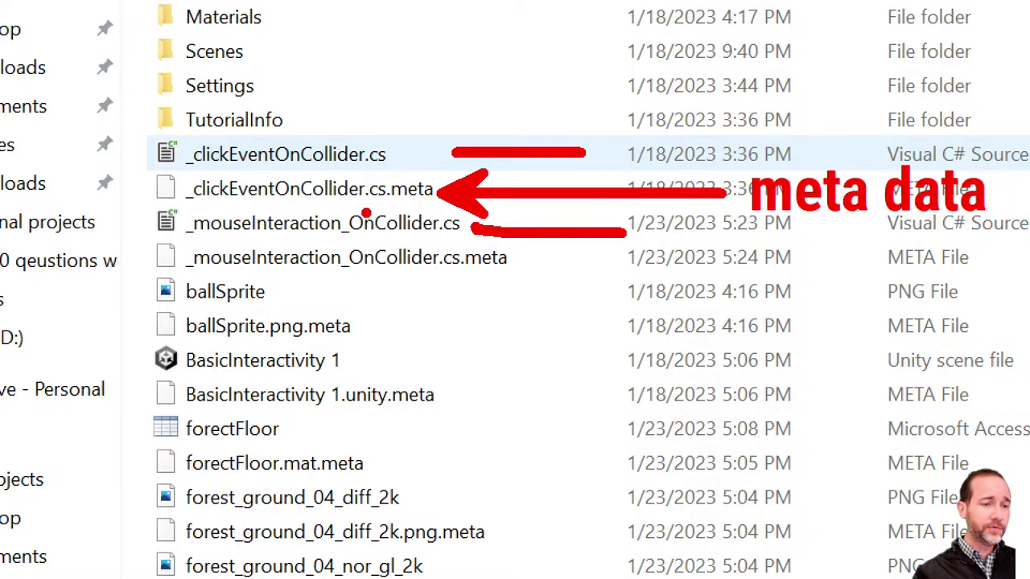
mouse_move(163, 184)
left_mouse_down()
mouse_move(648, 185)
mouse_move(109, 193)
left_mouse_up()
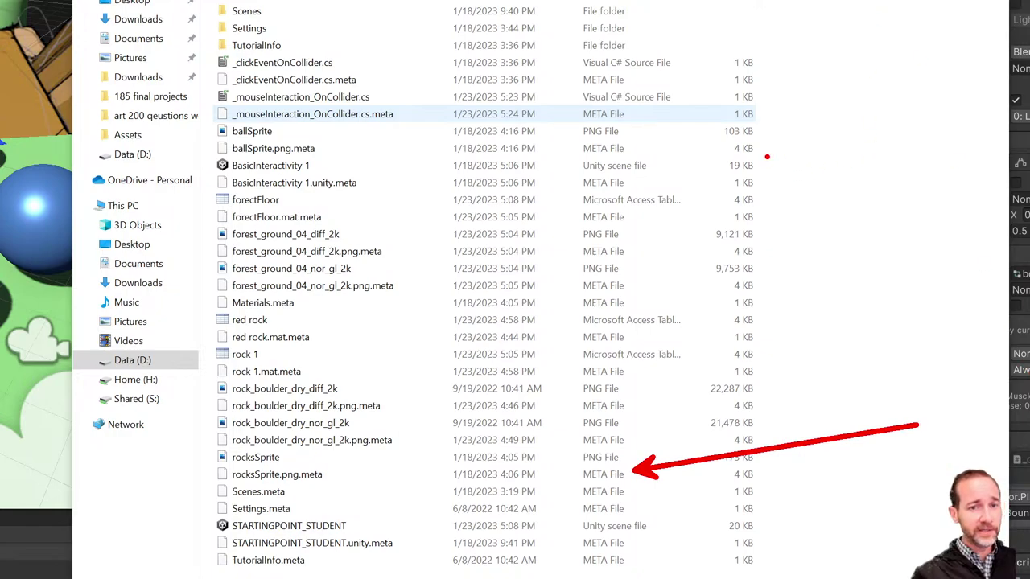
Point red arrows at ballSprite.png.meta, BasicInteractivity 1.unity.meta and forectFloor.mat.meta in the Assets folder, and return to Unity.
left_click(766, 153)
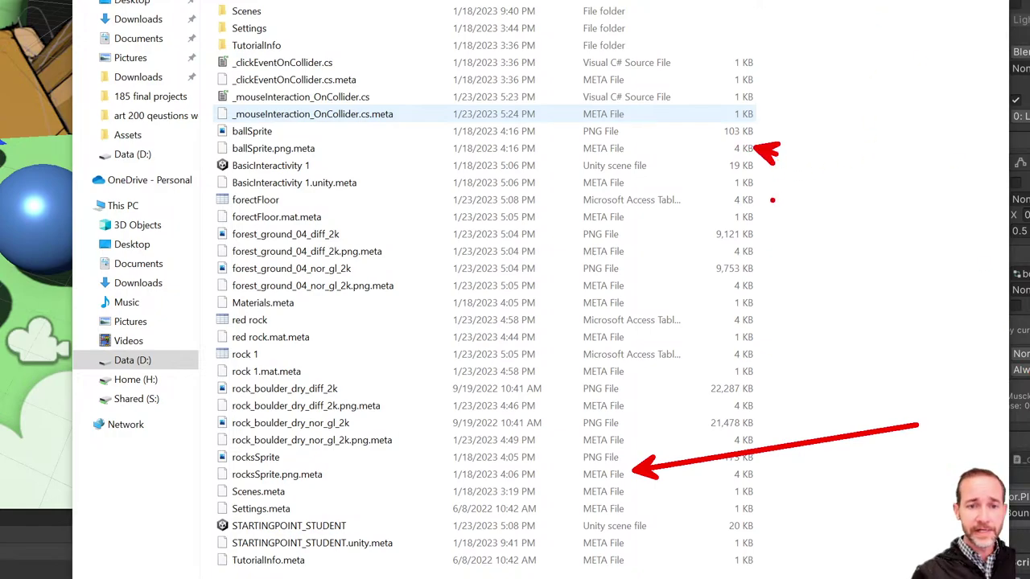
left_click(772, 192)
left_click(774, 215)
left_click(782, 231)
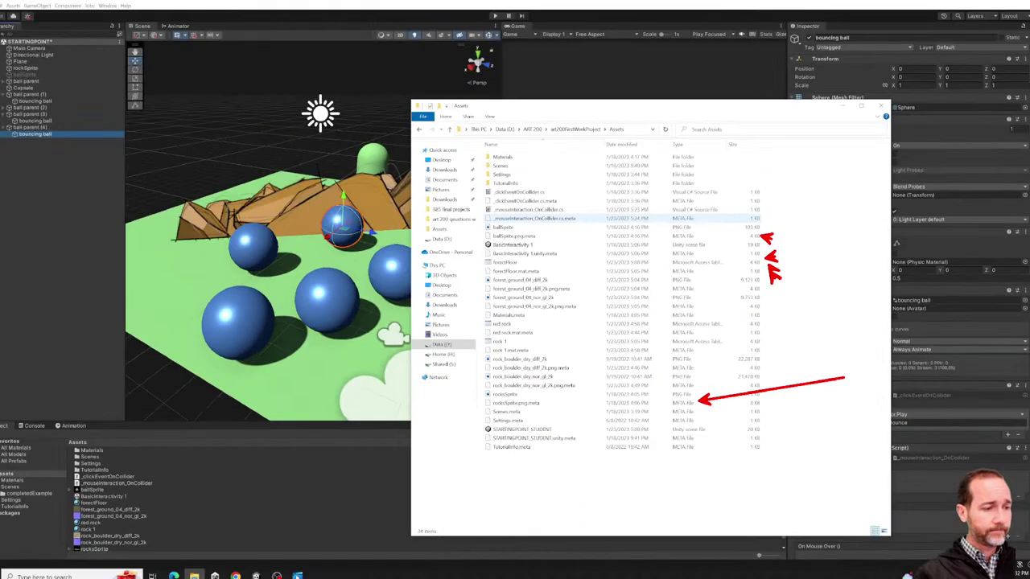
left_click(366, 457)
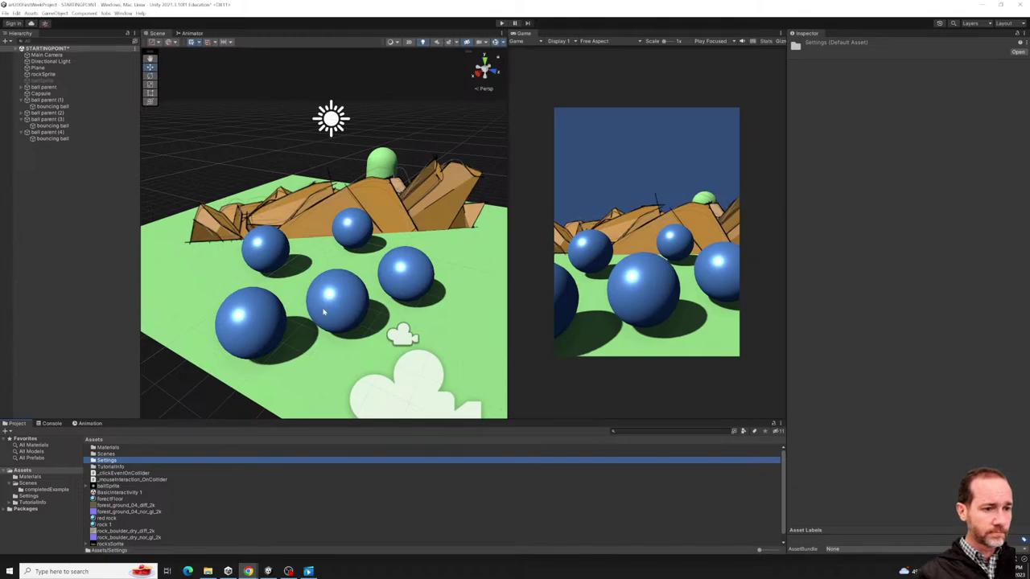
Examine the blue balls, the green ground plane and the rocks in the scene from several distances and angles.
left_click(332, 247)
scroll(322, 266, "up", 5)
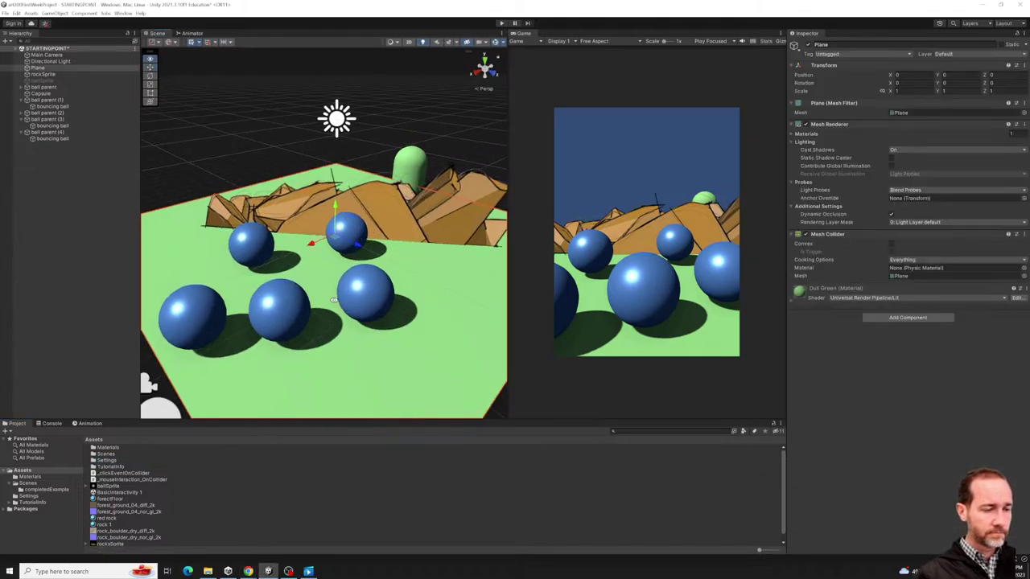
scroll(305, 281, "down", 4)
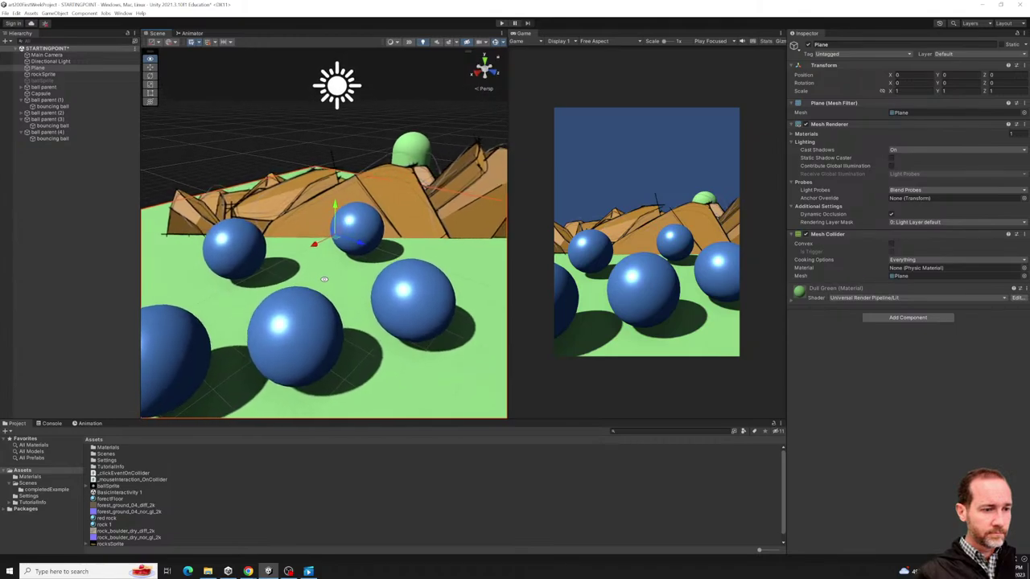
scroll(322, 278, "up", 6)
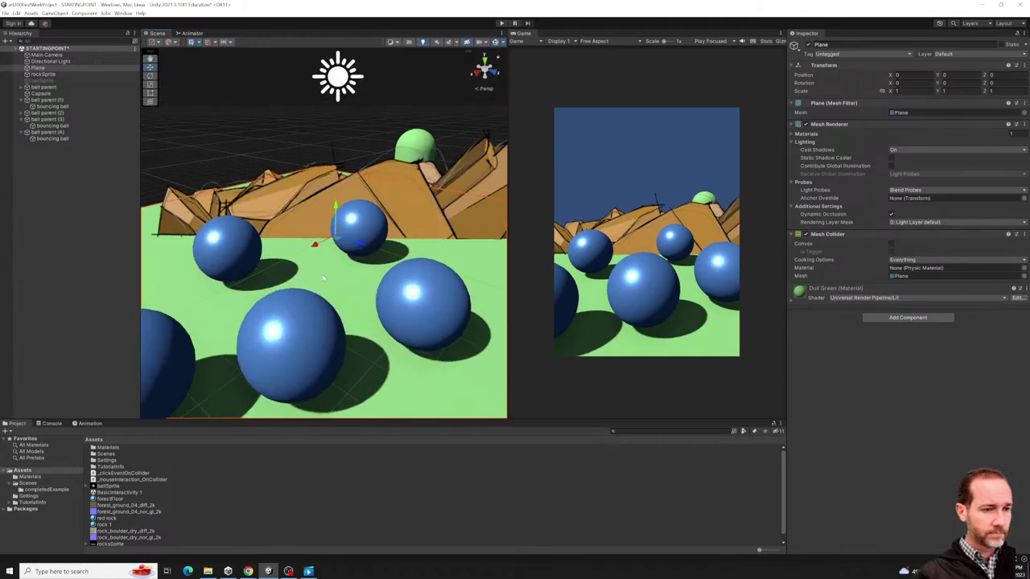
scroll(313, 274, "down", 4)
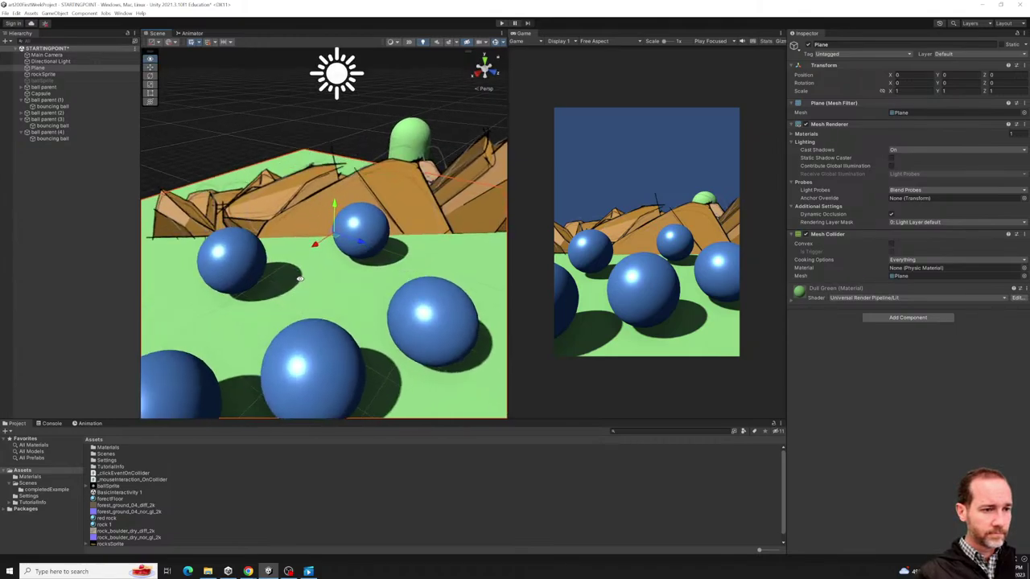
scroll(290, 260, "up", 4)
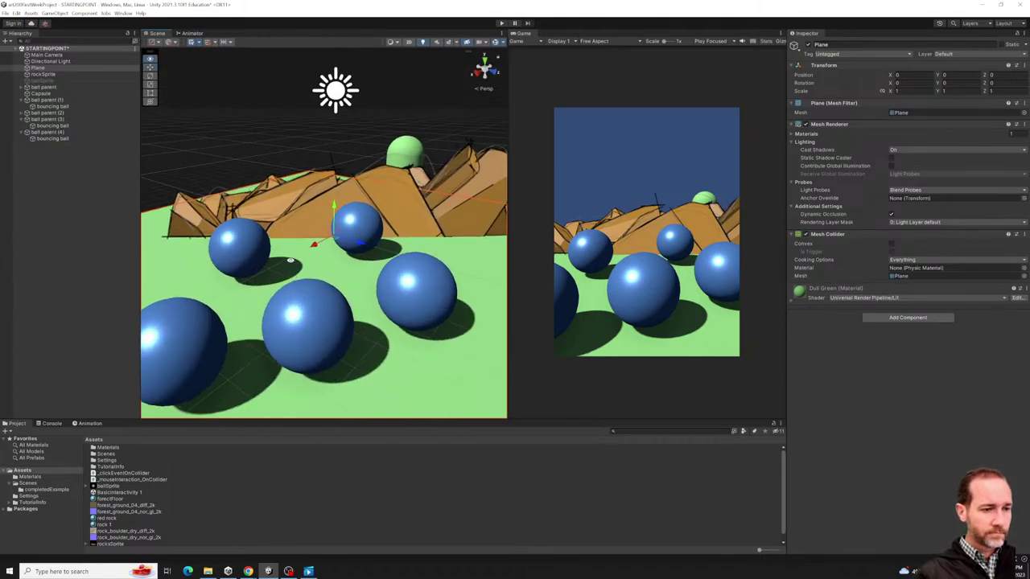
scroll(290, 260, "up", 2)
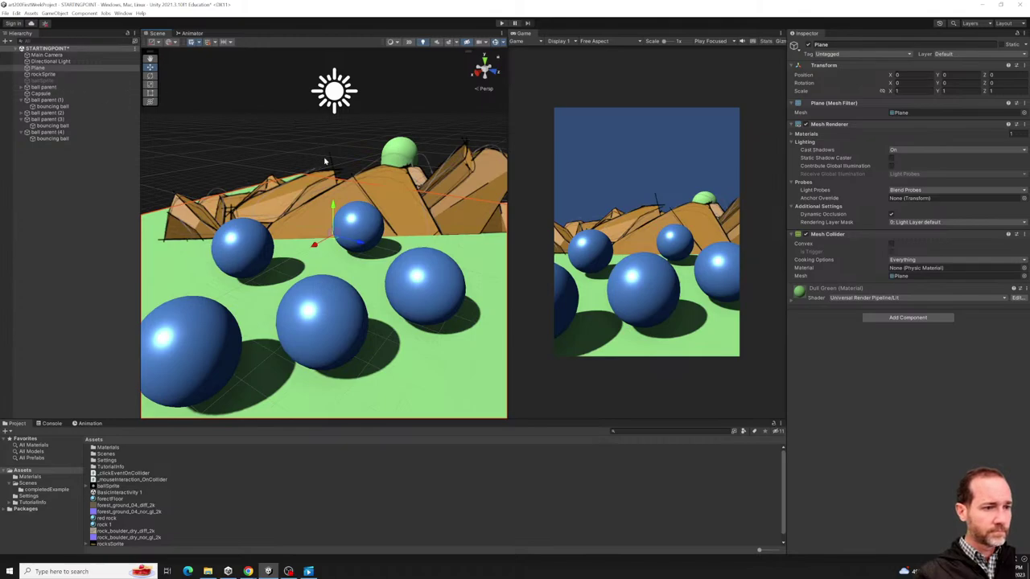
scroll(325, 162, "down", 3)
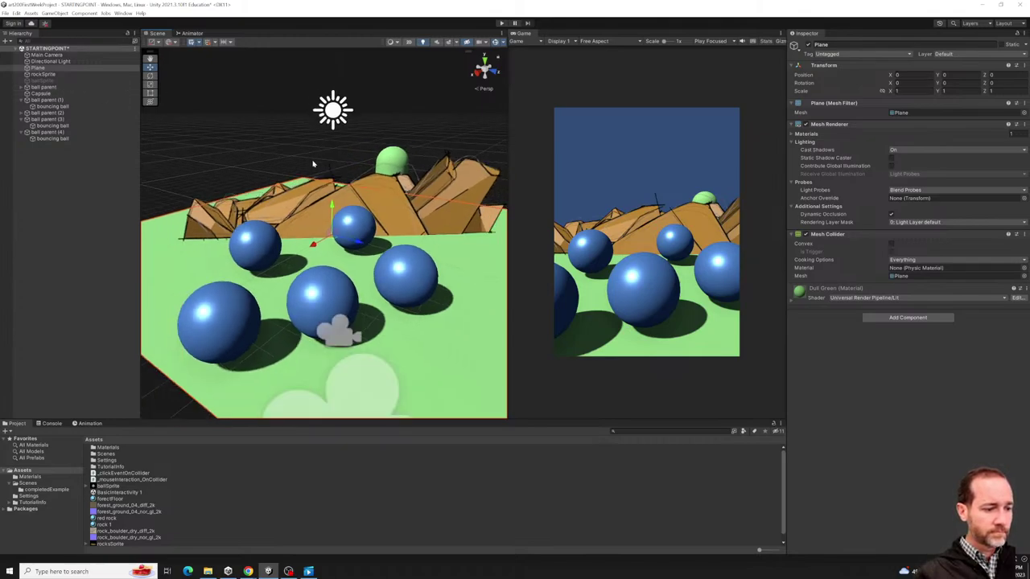
left_click_drag(313, 164, 306, 203, "alt")
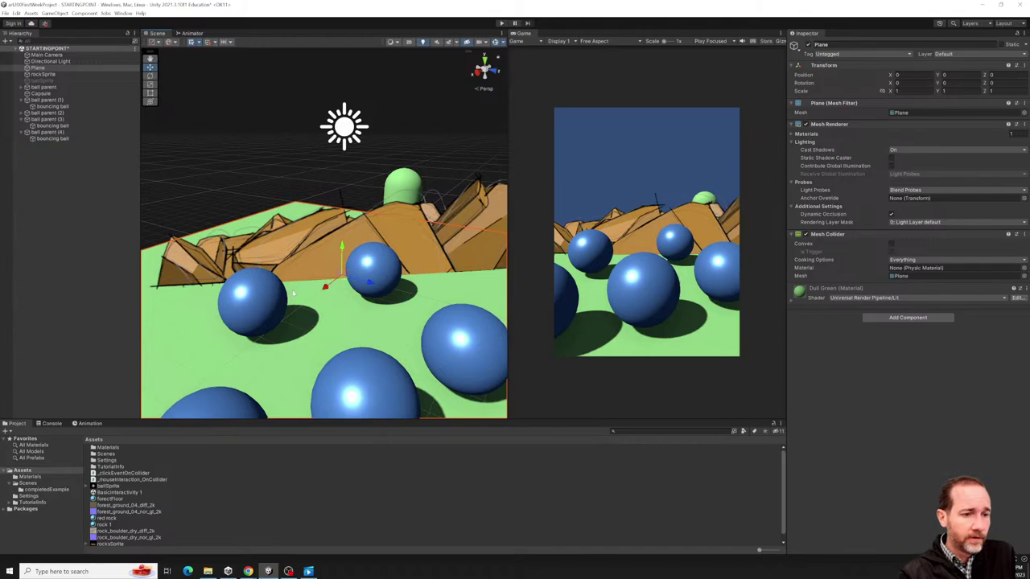
mouse_move(293, 293)
right_mouse_down()
mouse_move(191, 257)
mouse_move(354, 282)
mouse_move(289, 257)
mouse_move(281, 283)
right_mouse_up()
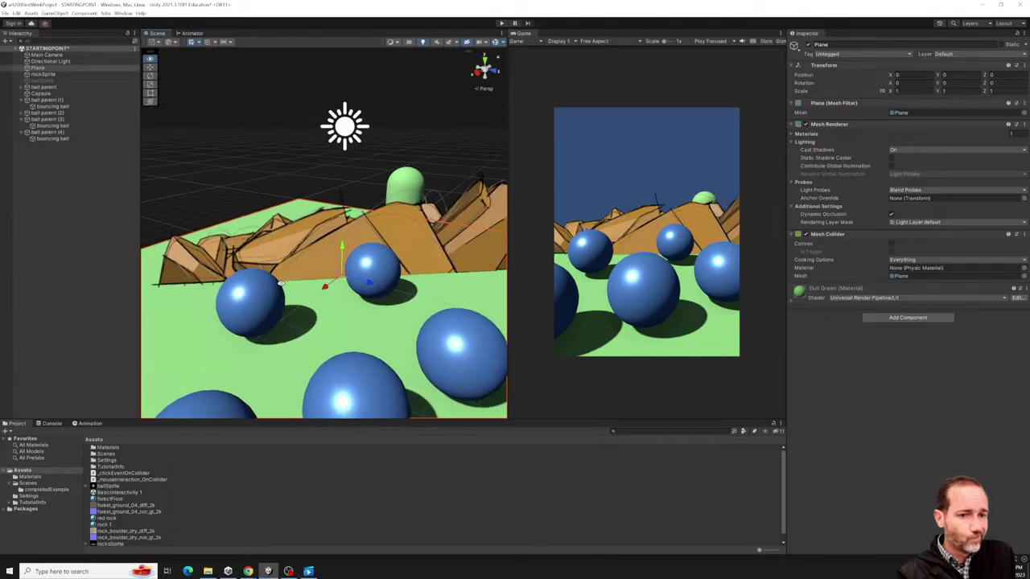
Narrow the Hierarchy slightly and shrink the Scene view a little to give the Game view more room.
mouse_move(506, 197)
left_mouse_down()
mouse_move(336, 200)
mouse_move(488, 198)
left_mouse_up()
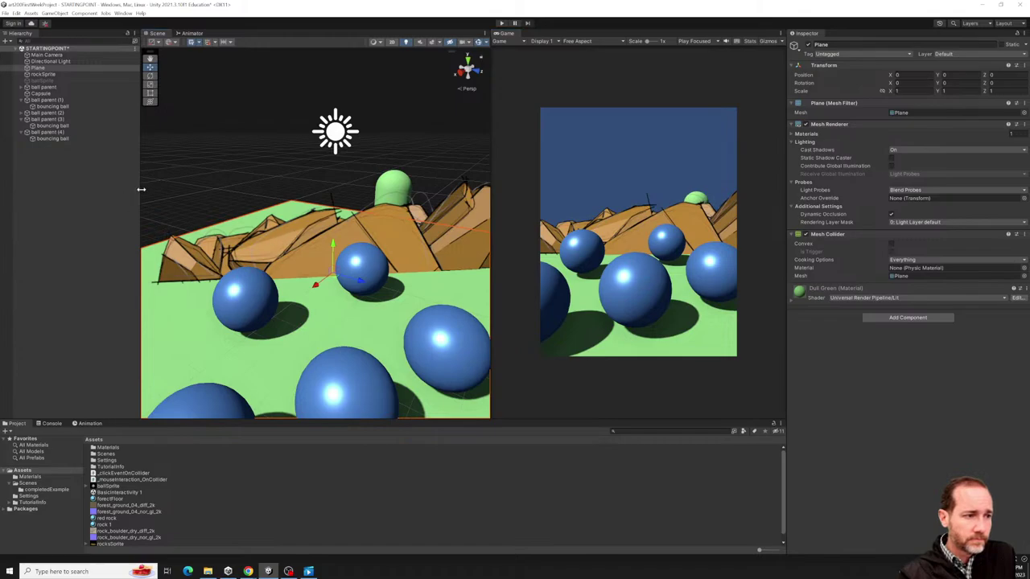
mouse_move(140, 193)
left_mouse_down()
mouse_move(103, 193)
mouse_move(138, 191)
left_mouse_up()
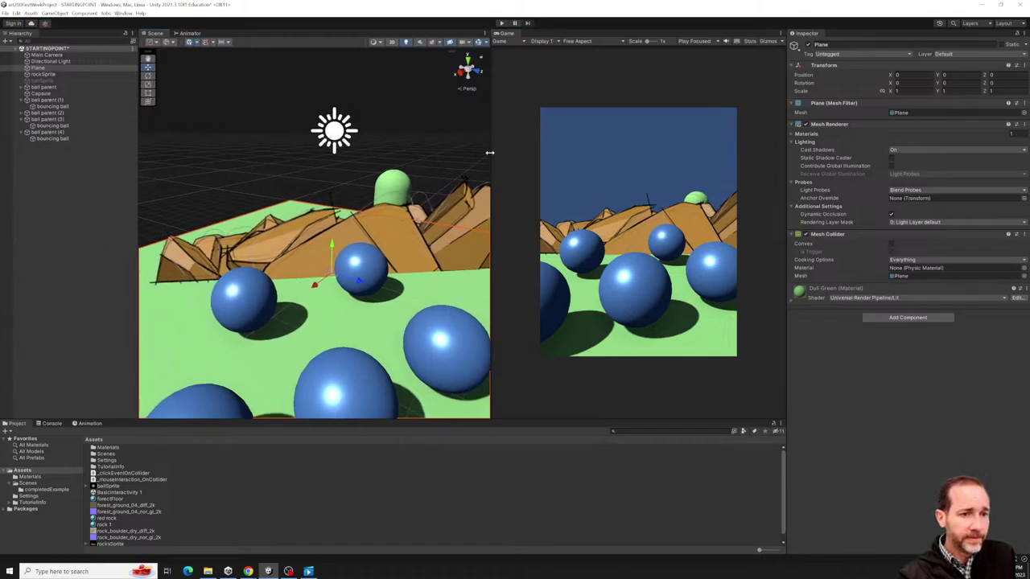
left_click_drag(490, 153, 482, 152)
Select the rockSprite in the scene and widen the Scene view well beyond the Game view.
left_click_drag(256, 268, 204, 231, "alt")
left_click(205, 230)
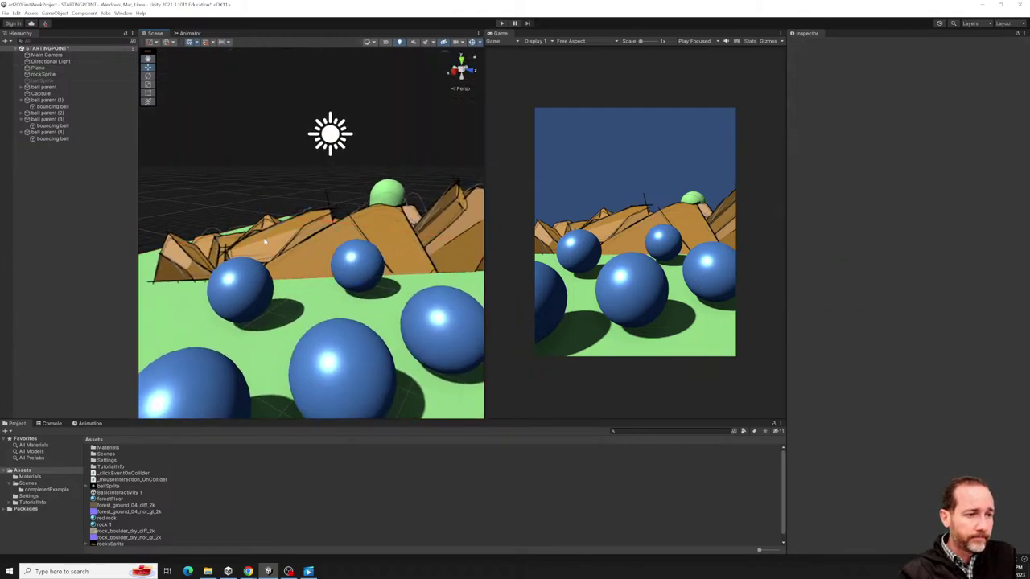
left_click_drag(281, 310, 283, 325, "alt")
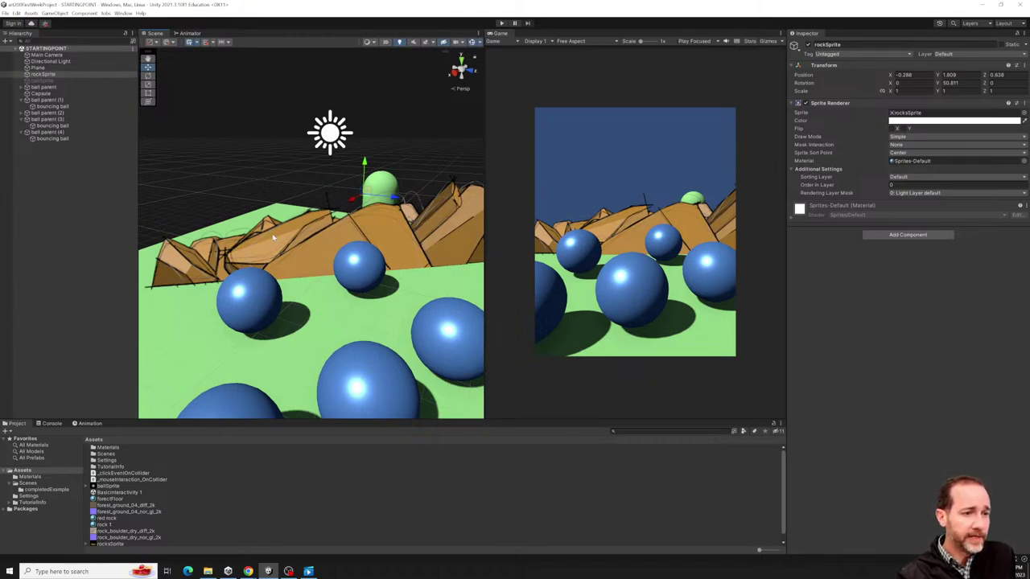
left_click_drag(274, 237, 418, 219, "alt")
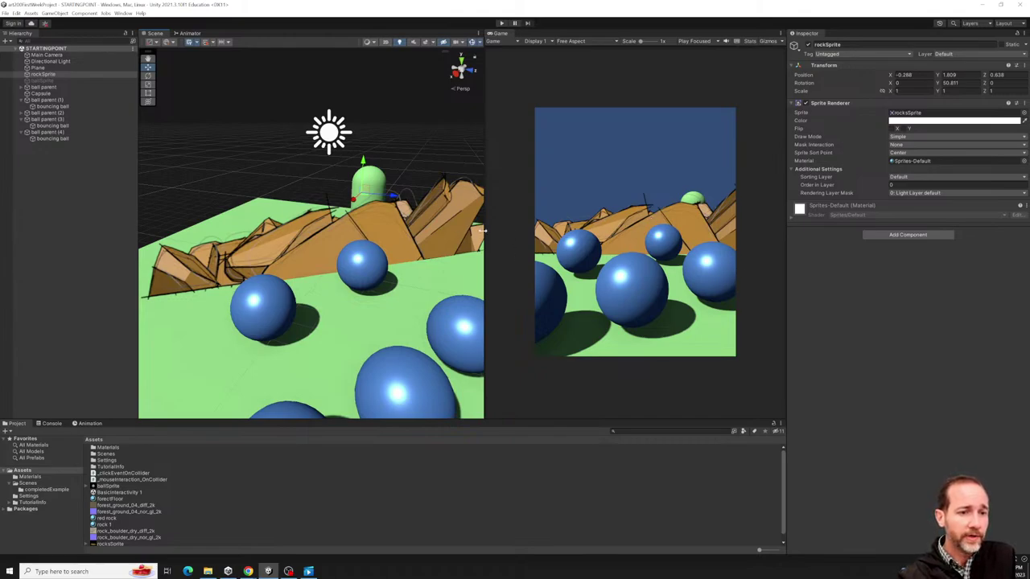
left_click_drag(484, 230, 300, 240)
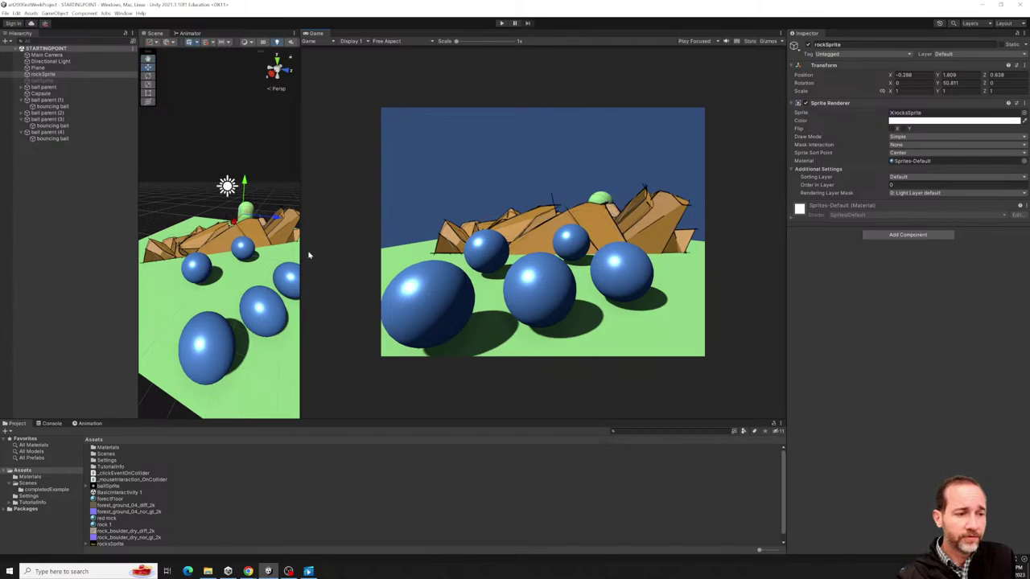
left_click_drag(300, 247, 591, 241)
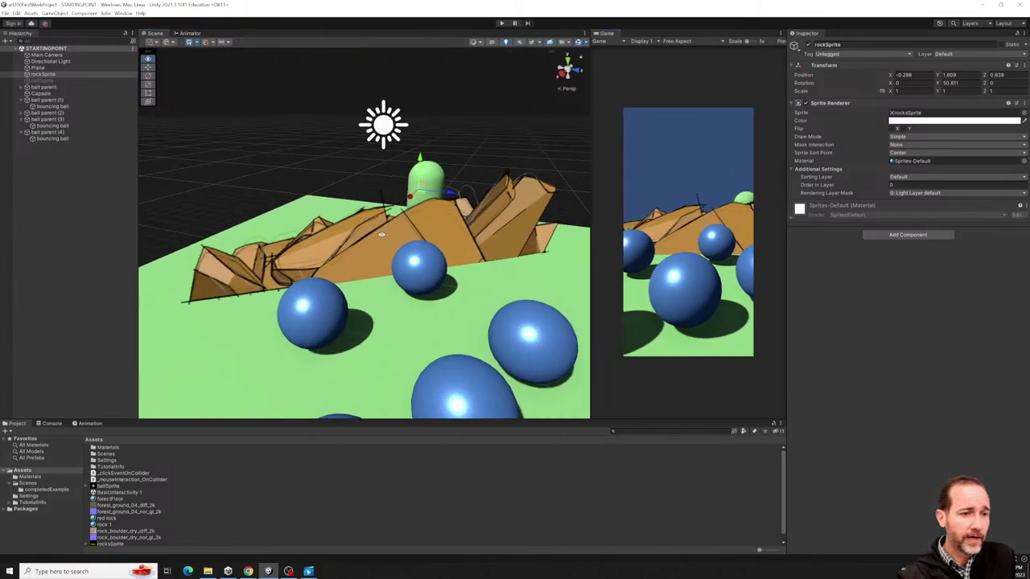
Select the bouncing ball of ball parent (2) and compare it with the flat rocks from low and raised viewpoints.
left_click_drag(635, 295, 304, 206, "alt")
scroll(304, 206, "up", 5)
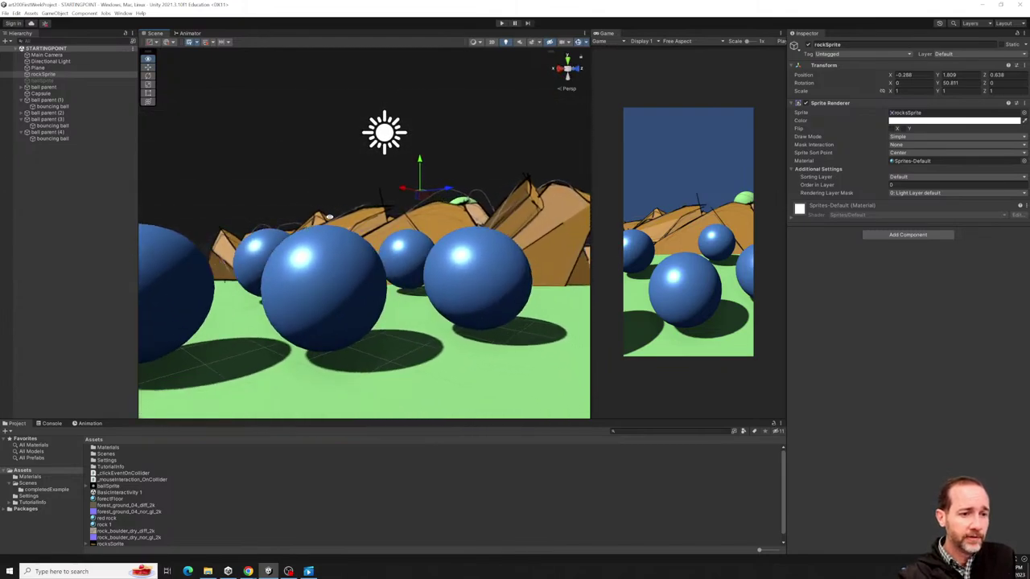
left_click(344, 312)
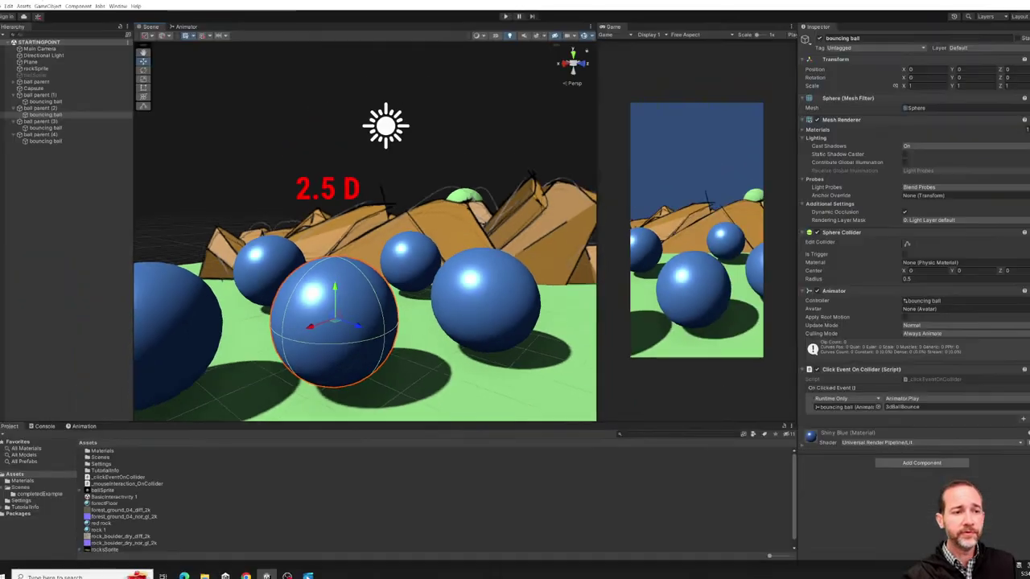
left_click_drag(316, 256, 223, 255, "alt")
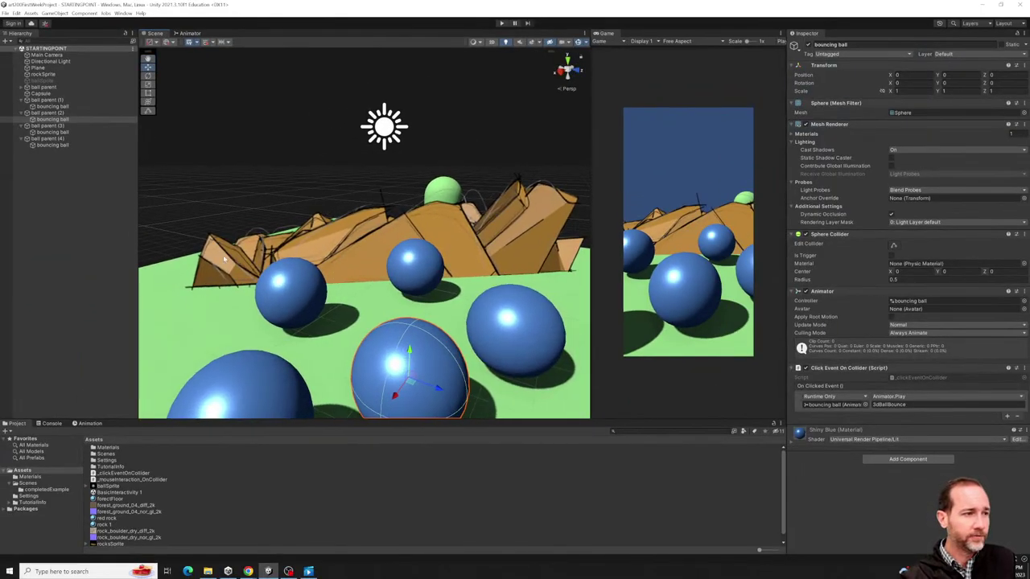
Collapse ball parent (1) to ball parent (4) in the Hierarchy and deactivate all four objects.
left_click(20, 101)
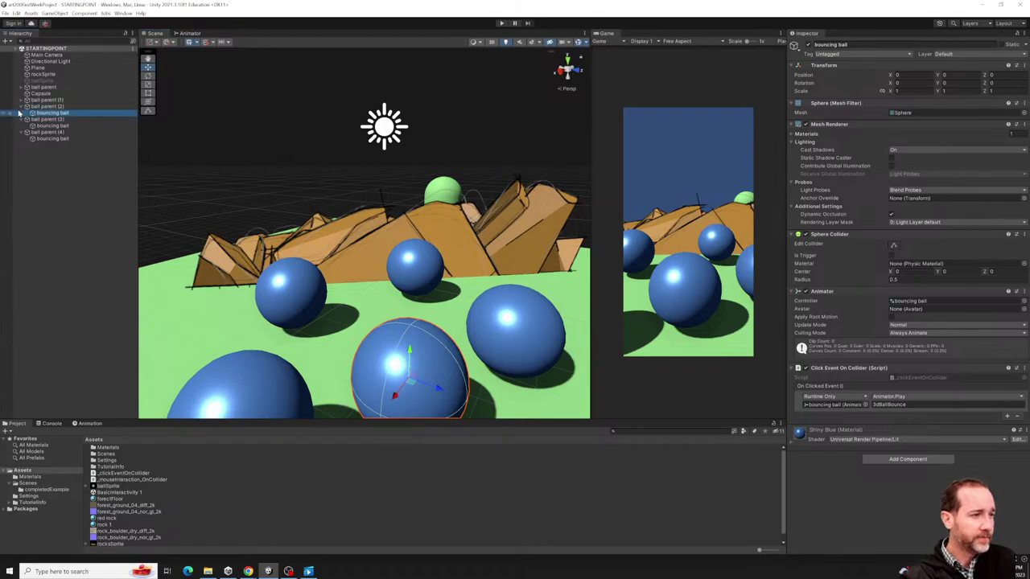
left_click(21, 119)
left_click(21, 106)
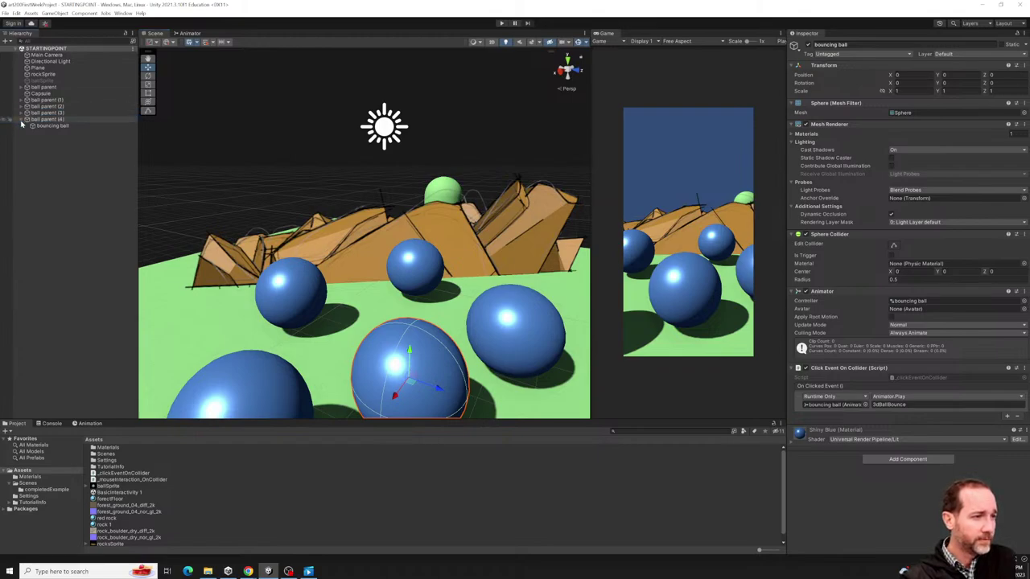
left_click(22, 120)
left_click(55, 100)
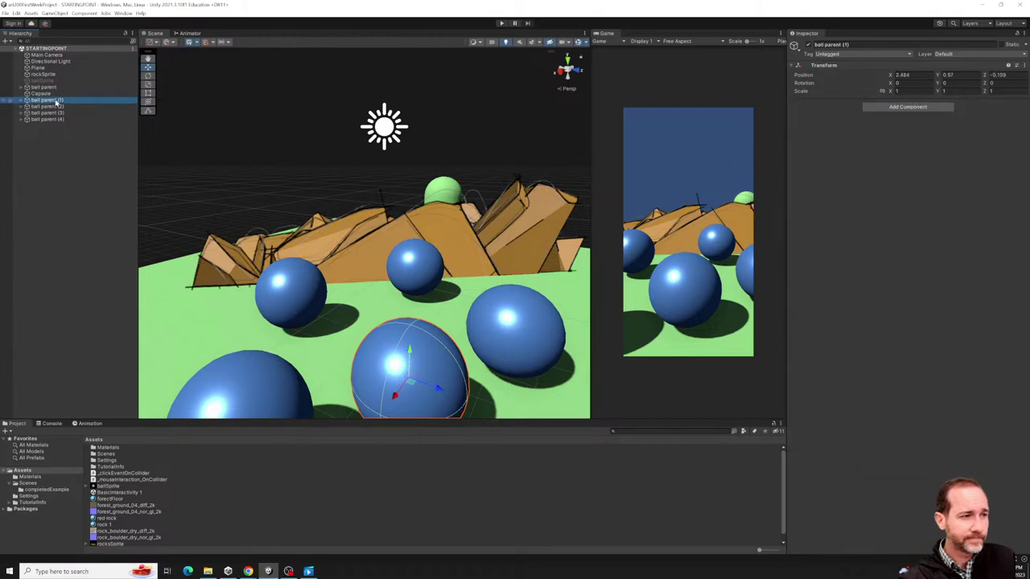
left_click(50, 119, "shift")
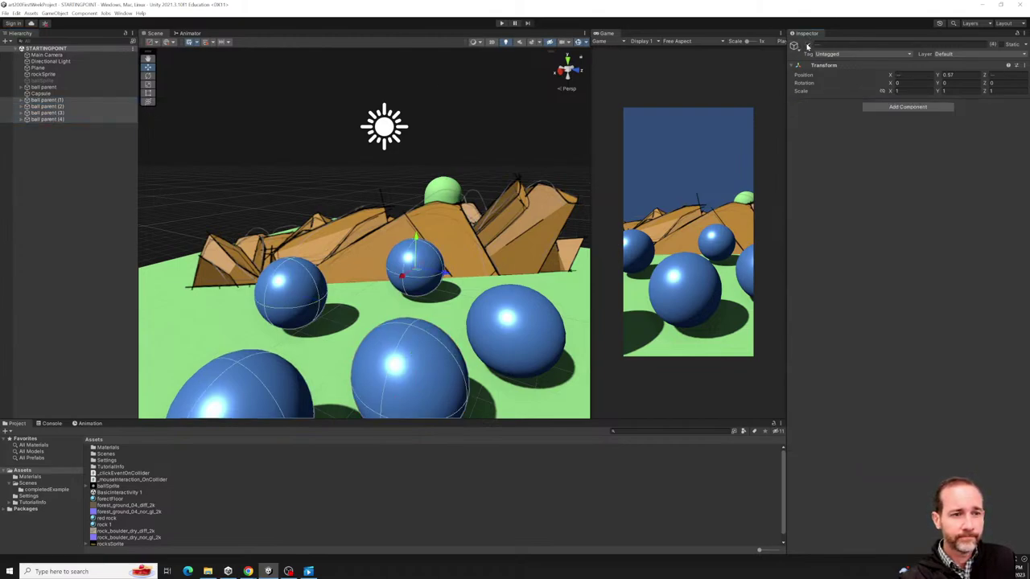
left_click(807, 46)
Move ball parent below ball parent (4) in the Hierarchy and deactivate it.
left_click_drag(35, 90, 42, 127)
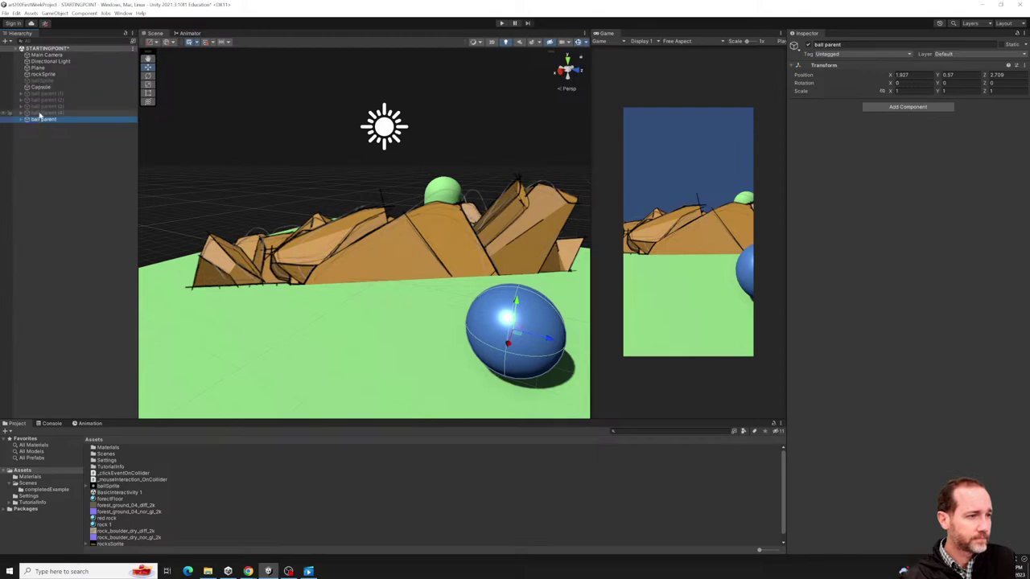
left_click(807, 46)
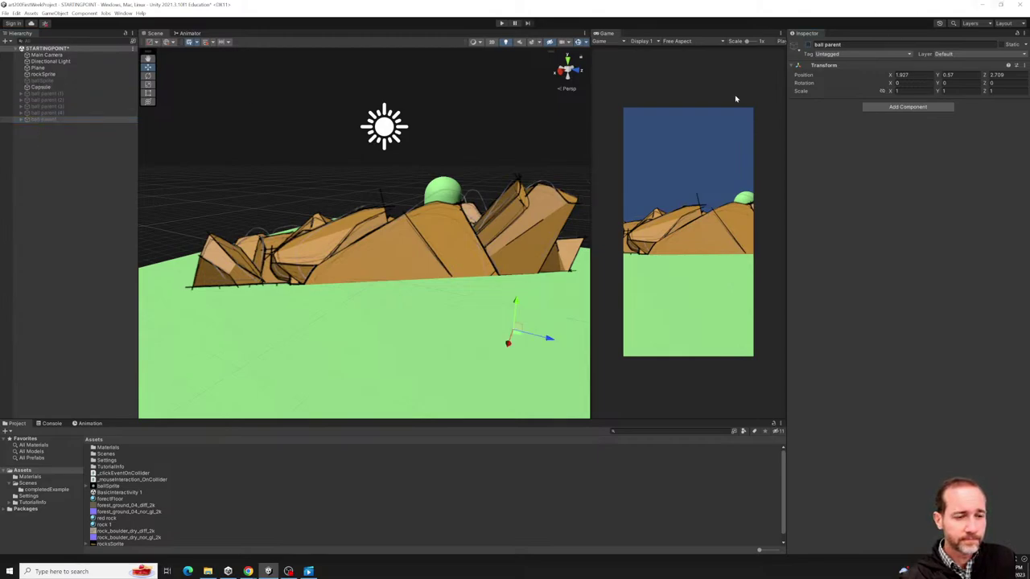
left_click_drag(237, 232, 262, 213, "alt")
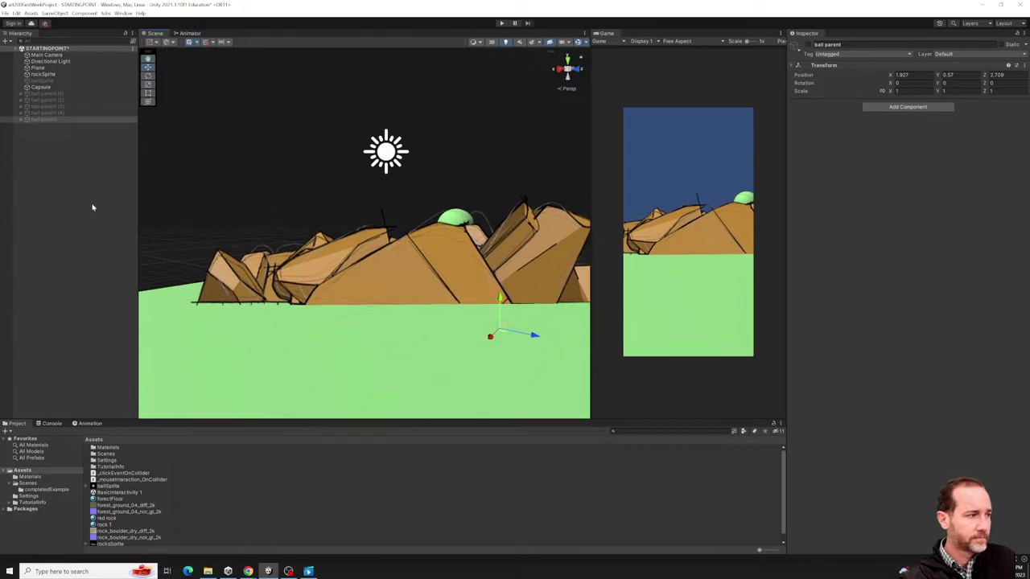
Move File Explorer's Assets window away from the Unity editor and return to Unity.
key("alt+Tab")
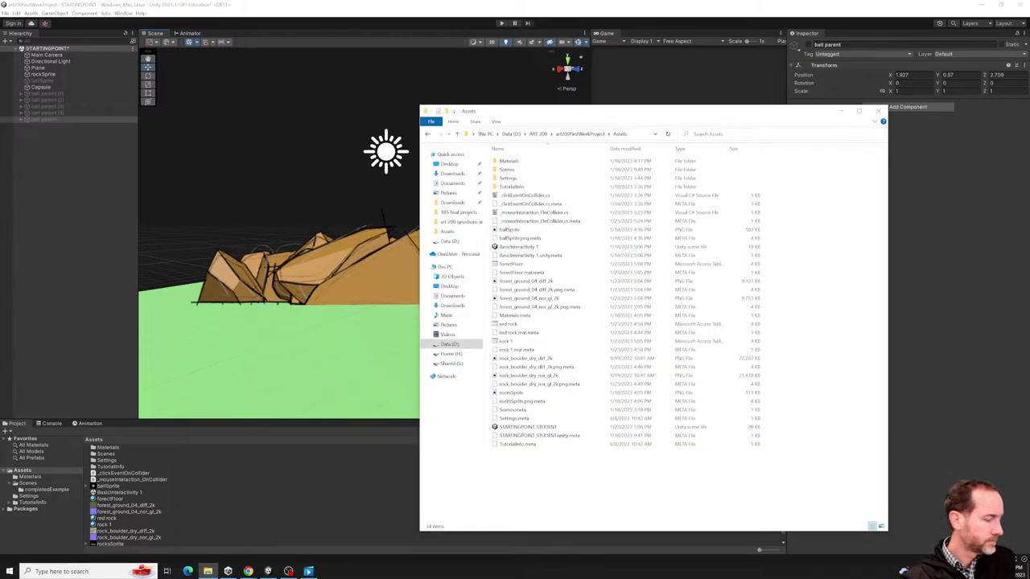
left_click_drag(642, 115, 0, 16)
key("alt+Tab")
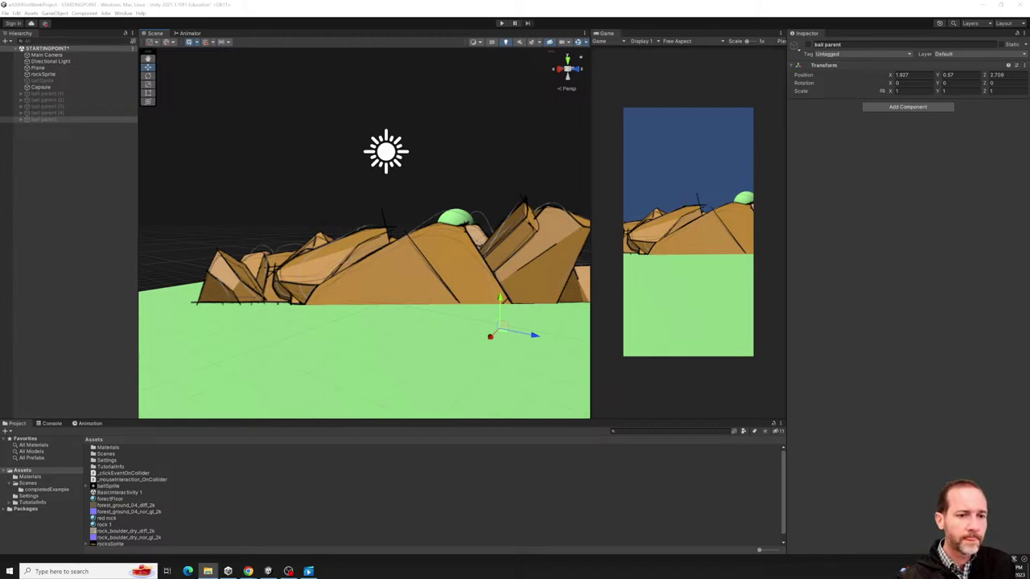
Inspect how the rockSprite stands on the Plane from different angles and show the rockSprite's Sprite Renderer settings.
left_click(357, 292)
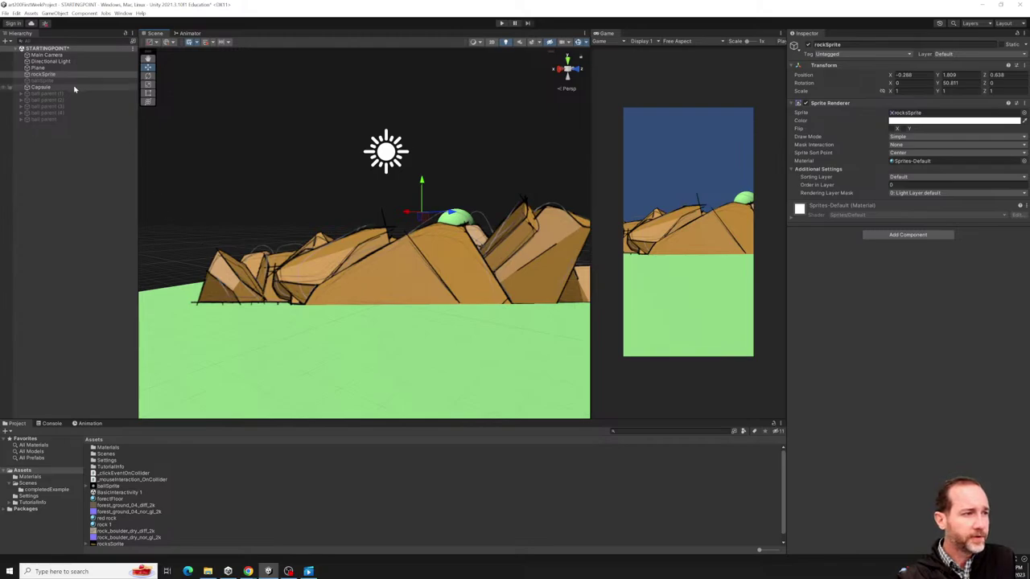
left_click_drag(409, 262, 405, 212, "alt")
left_click(392, 277)
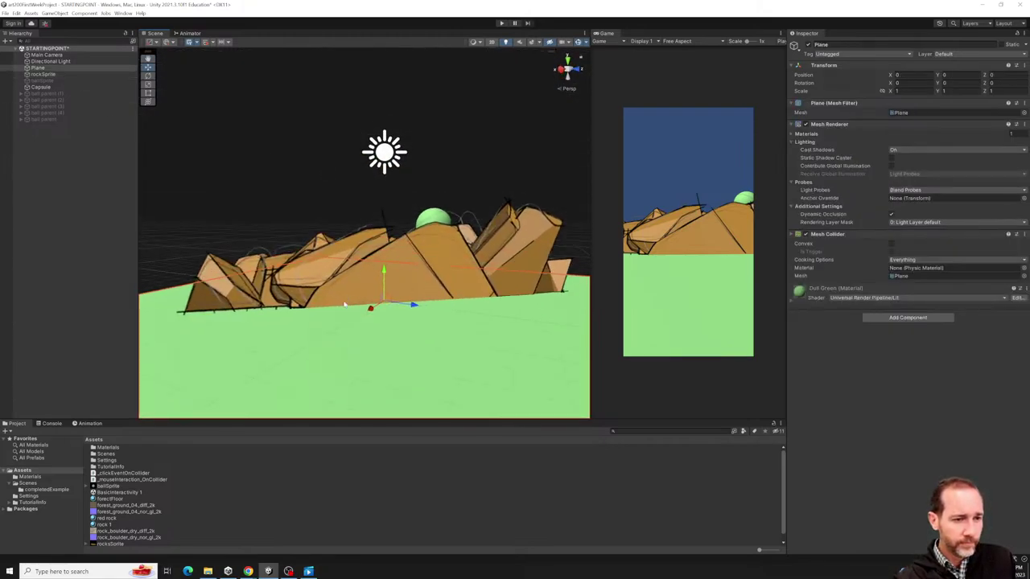
left_click_drag(344, 304, 406, 291, "alt")
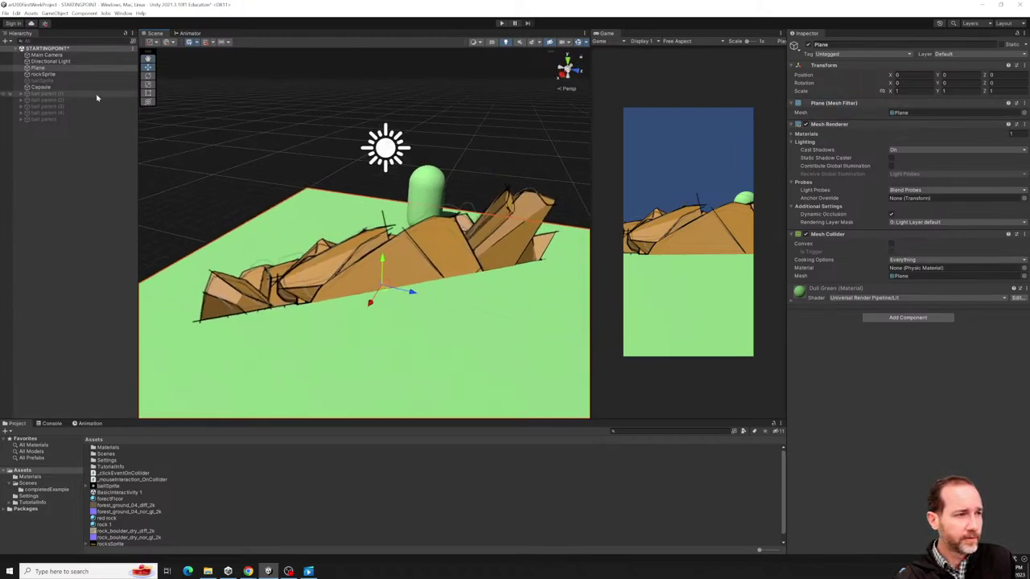
left_click(40, 75)
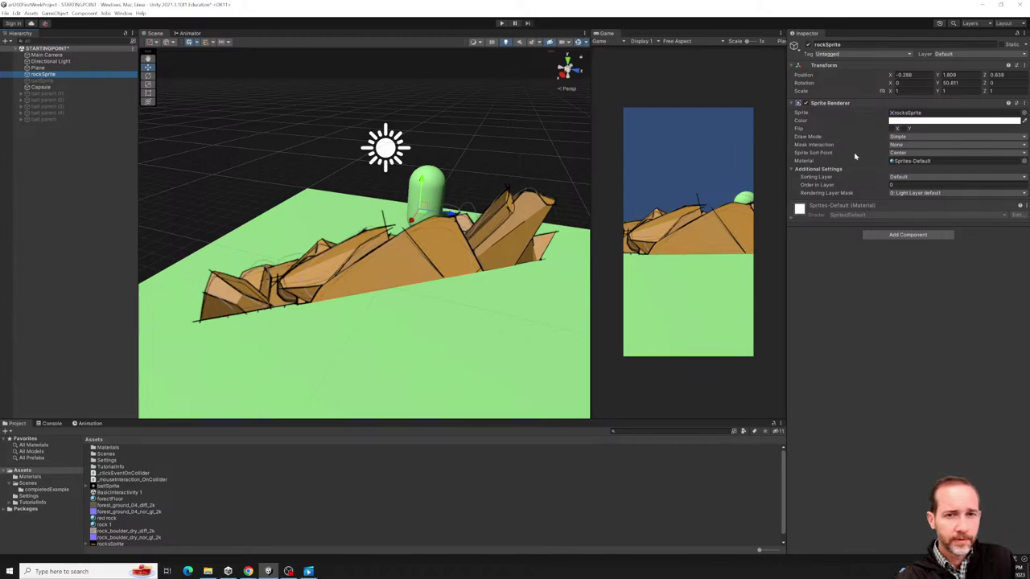
Set the rockSprite's Y rotation to 0 and view it from the front.
left_click(949, 83)
type("0")
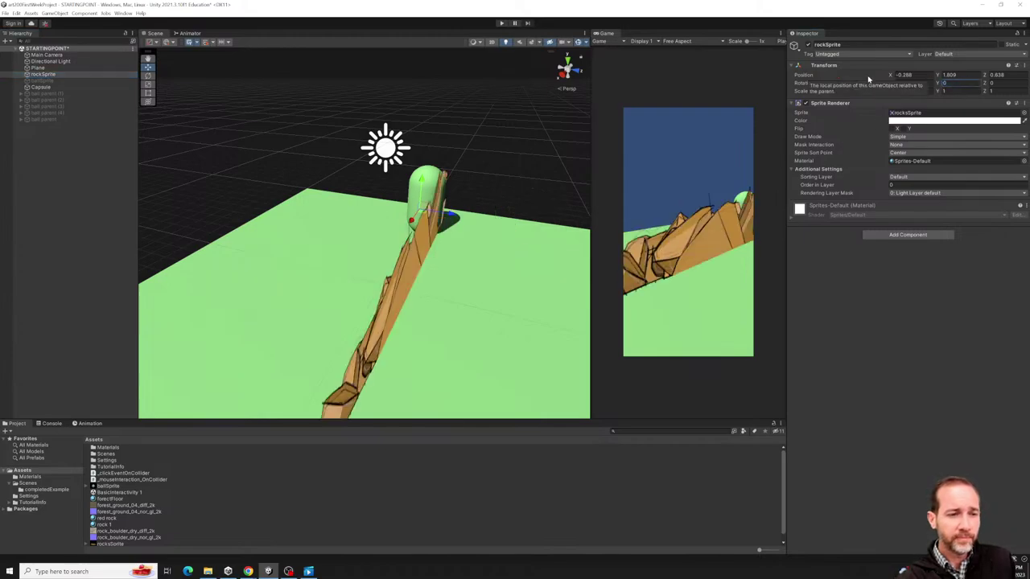
left_click_drag(450, 242, 362, 235, "alt")
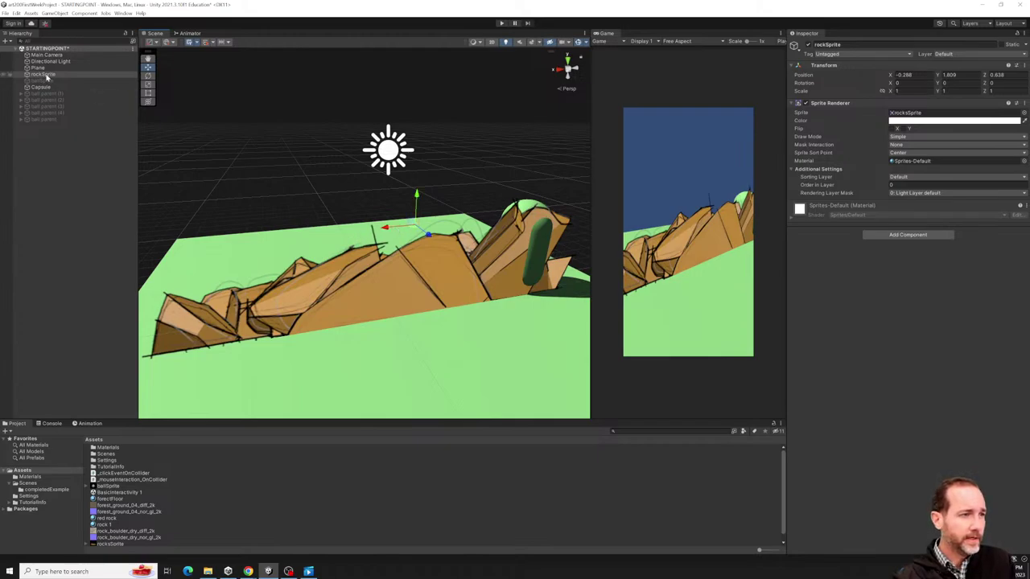
left_click(43, 74)
left_click(385, 227)
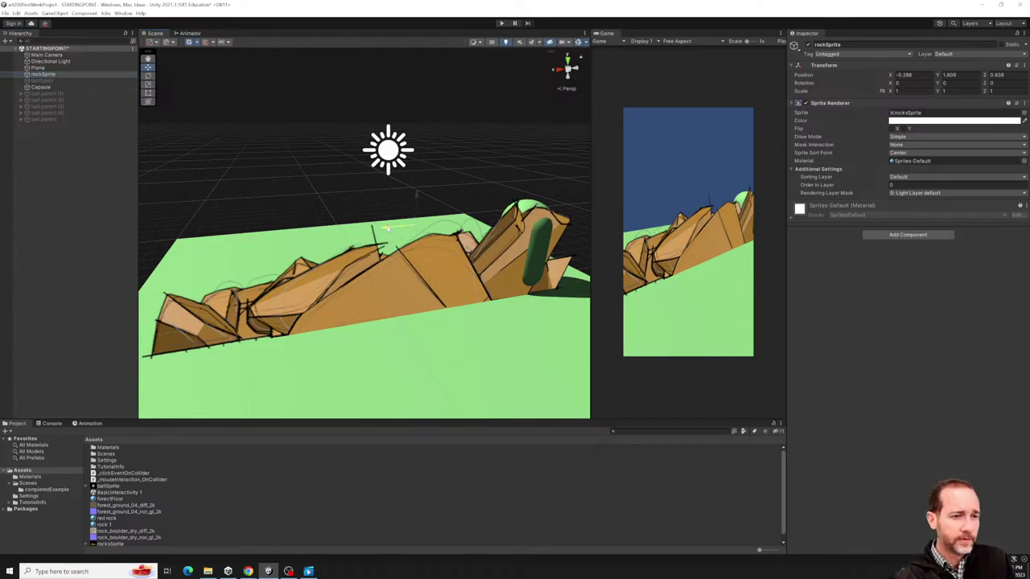
Duplicate the rockSprite and move the copy behind the original, to about X -1.317 and Z -0.348.
left_click(48, 75)
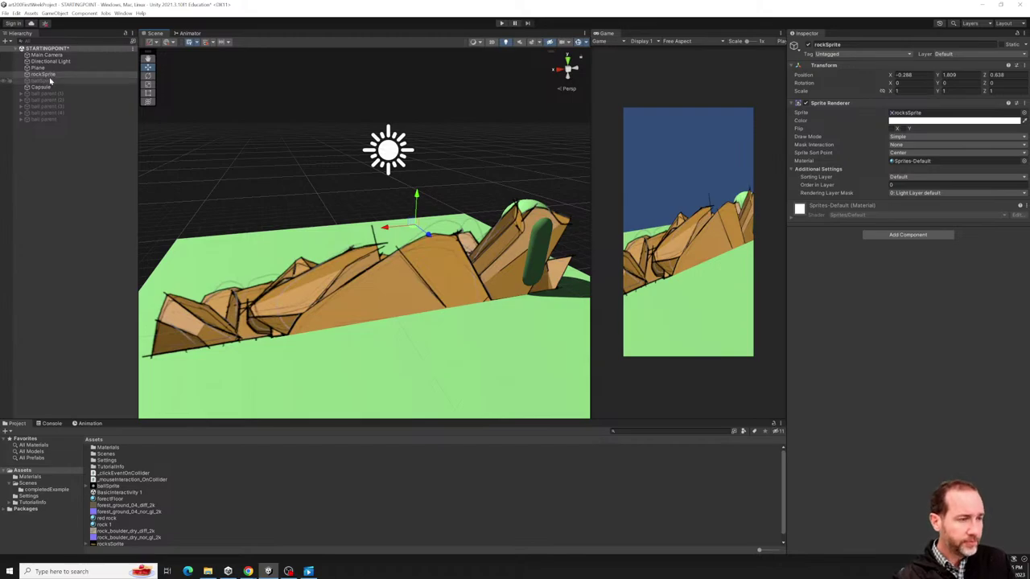
key("ctrl+d")
left_click(428, 233)
left_click_drag(428, 233, 411, 215)
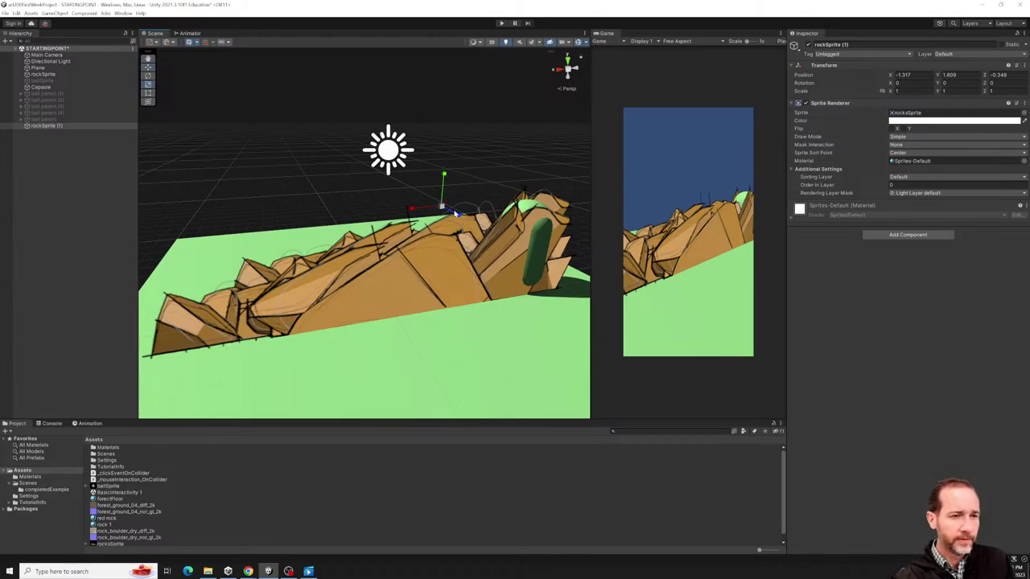
Scale rockSprite (1) uniformly to about 1.548 and raise it to about Y 2.648.
left_click_drag(443, 207, 452, 200)
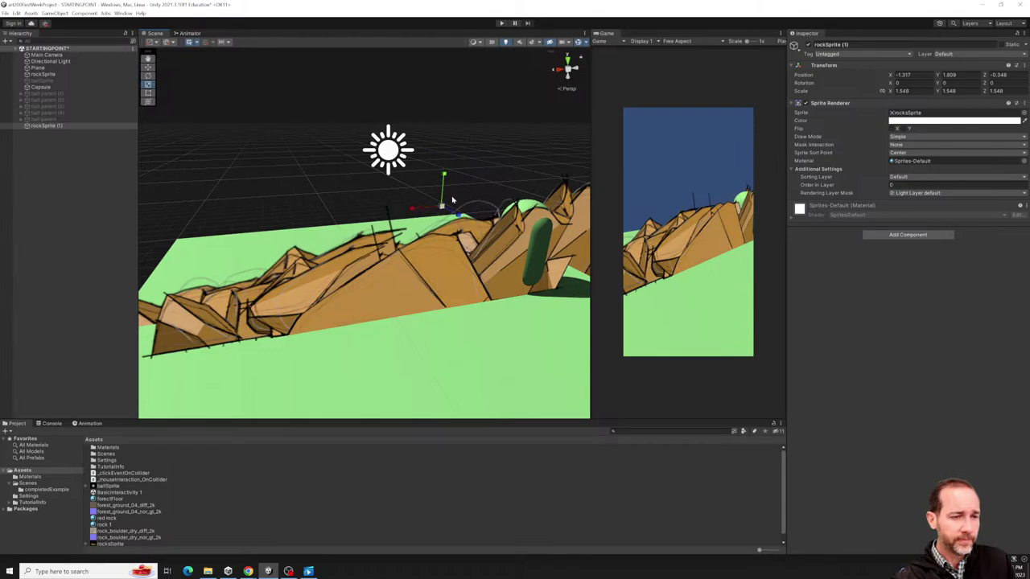
key("e")
key("w")
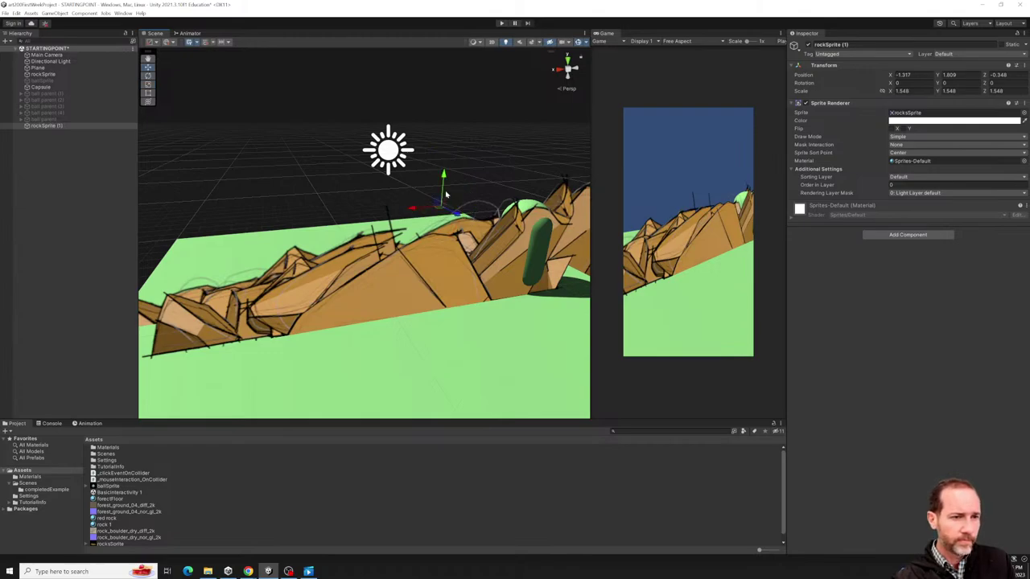
left_click(444, 166)
left_click(361, 238)
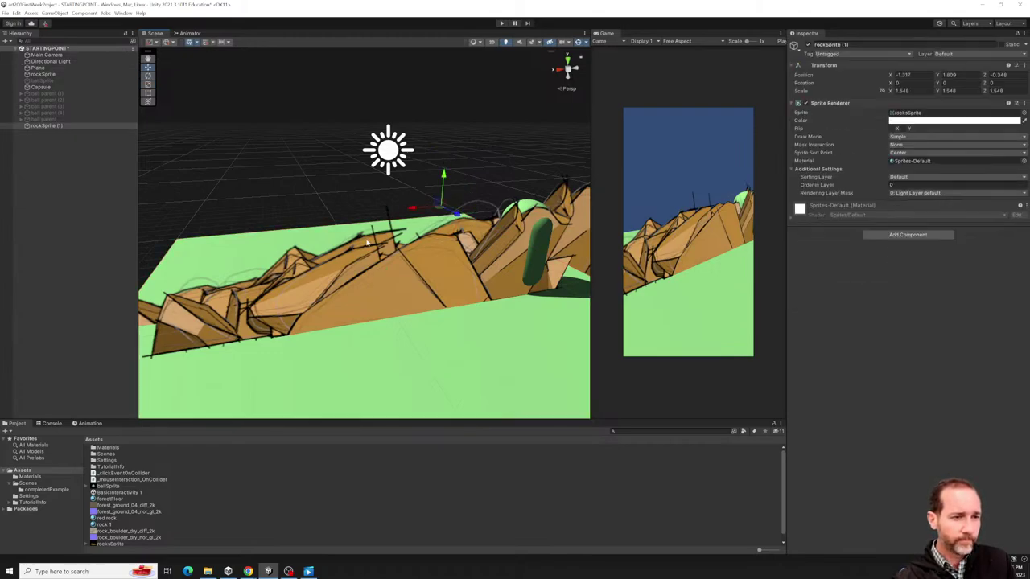
left_click_drag(433, 227, 376, 269, "alt")
left_click(364, 261)
left_click(366, 241)
left_click_drag(411, 172, 407, 127)
left_click_drag(406, 127, 407, 203, "alt")
left_click_drag(381, 262, 478, 143, "alt")
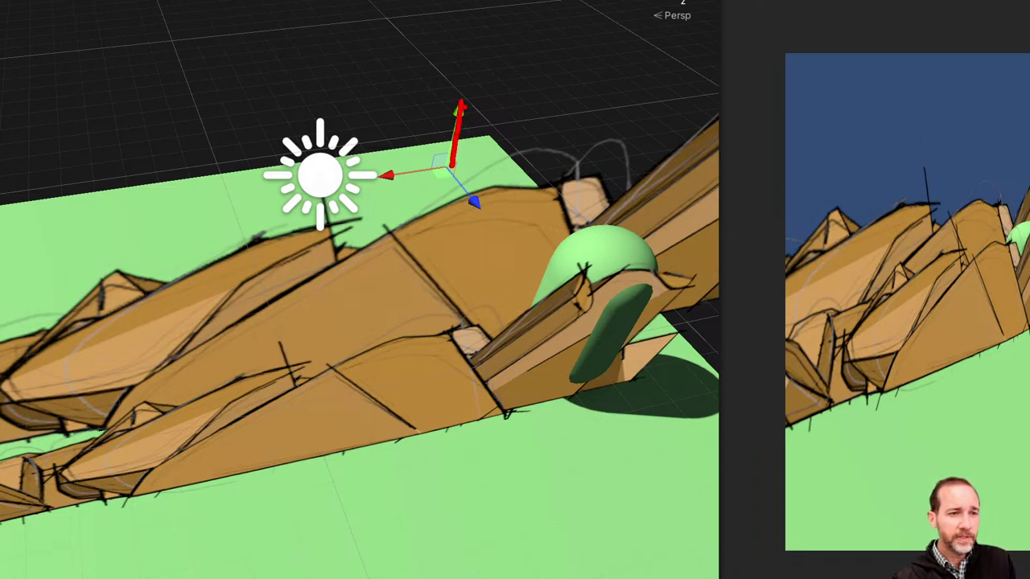
Magnify the move gizmo and mark its green vertical arrow with a red freehand annotation.
mouse_move(479, 121)
left_mouse_down()
mouse_move(417, 125)
mouse_move(434, 146)
mouse_move(466, 141)
mouse_move(479, 117)
left_mouse_up()
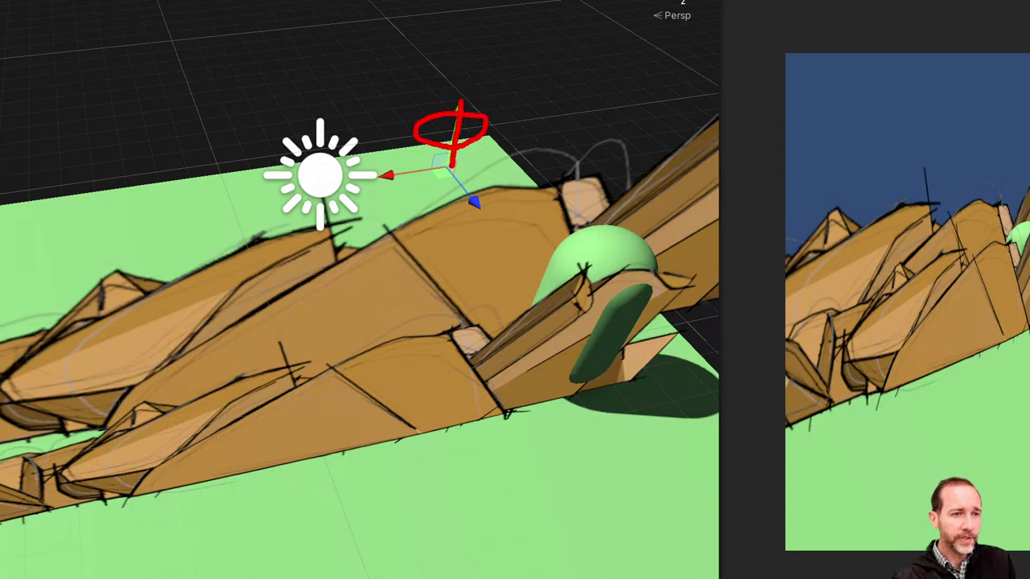
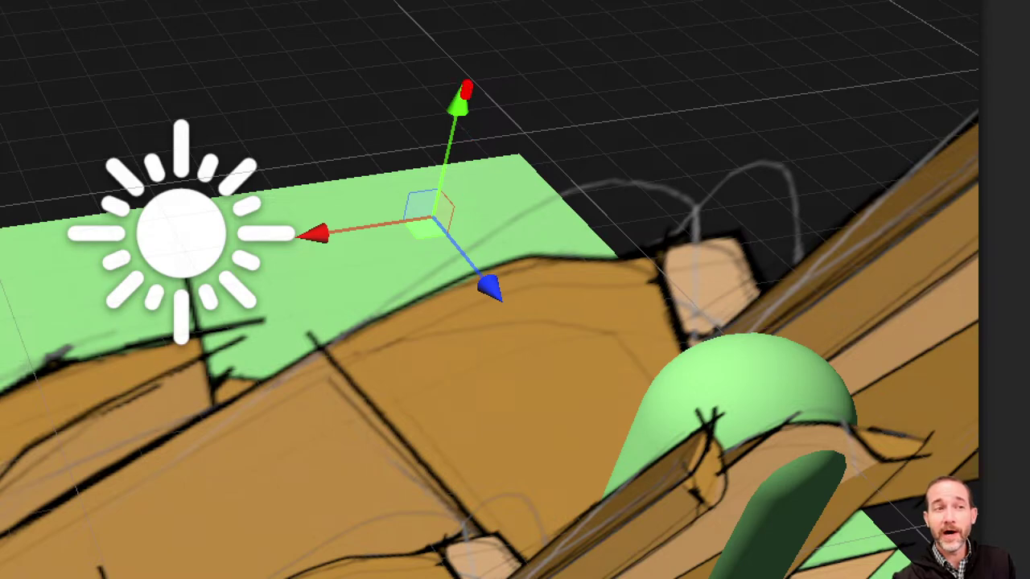
mouse_move(466, 88)
left_mouse_down()
mouse_move(446, 231)
mouse_move(439, 151)
left_mouse_up()
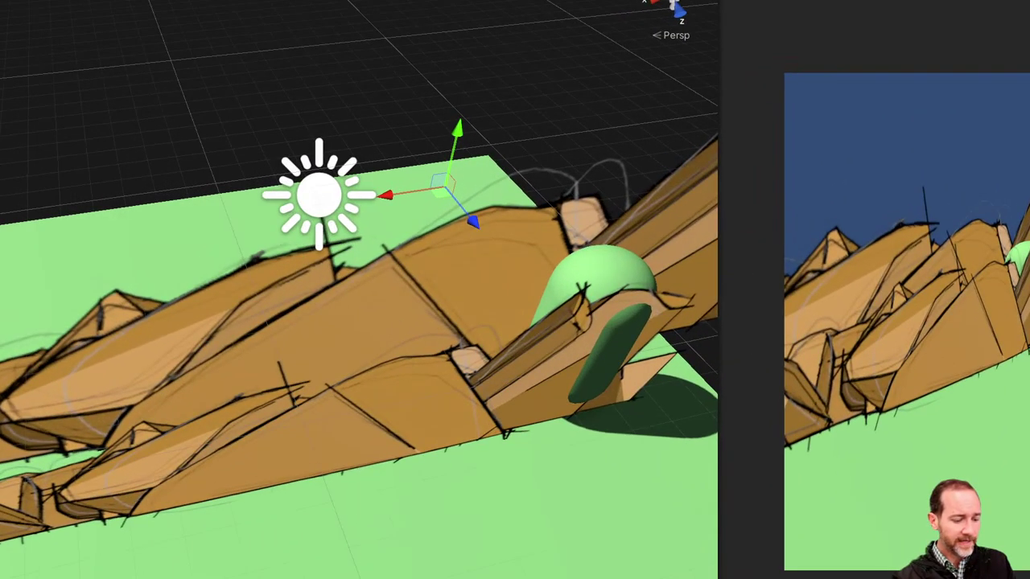
left_click_drag(474, 141, 474, 226)
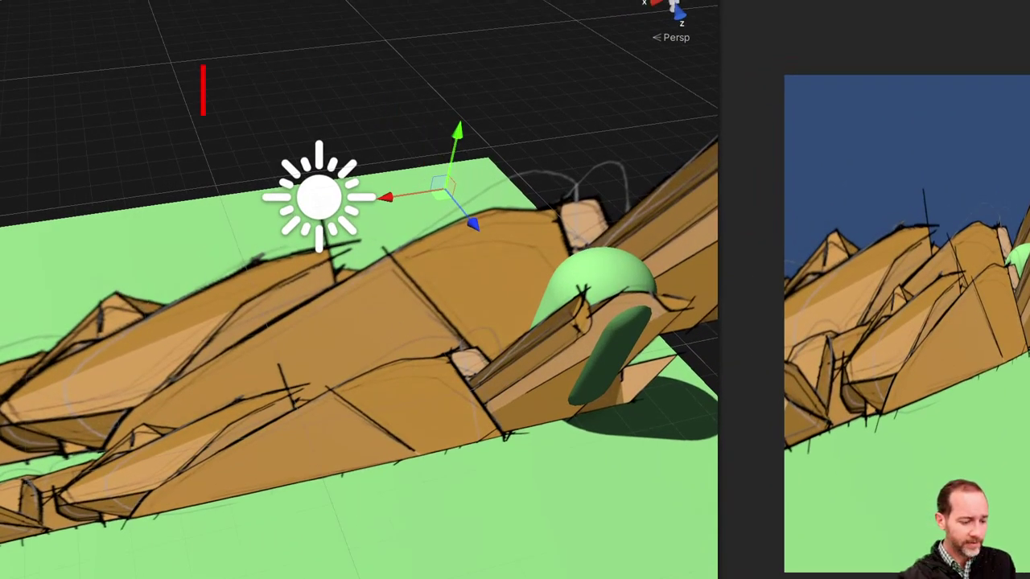
Write the on-screen annotation lines "red x", "blue z" and "green y" beside the gizmo, and exit the annotation view.
left_click(202, 90)
type("red ")
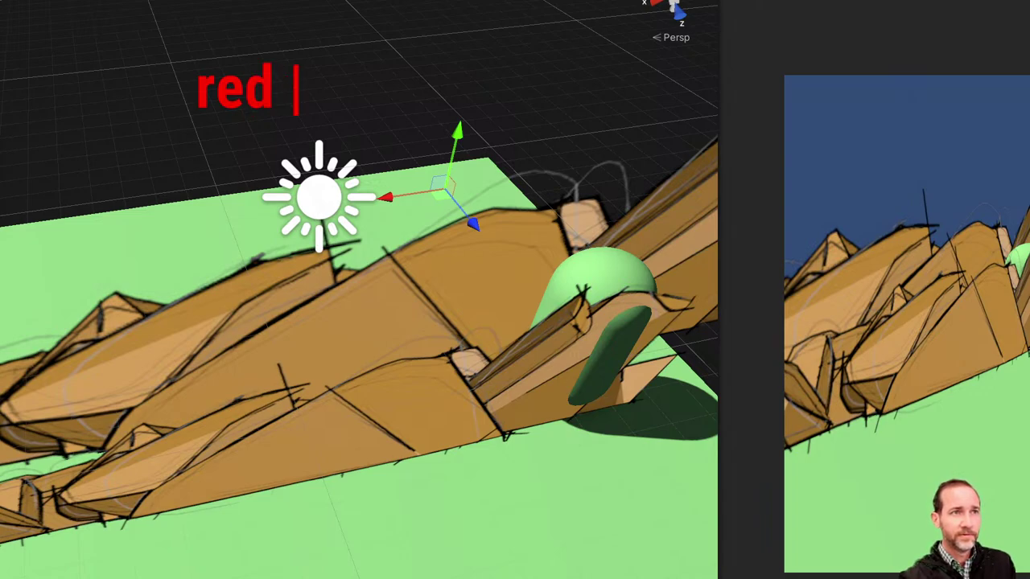
type("x")
key("Return")
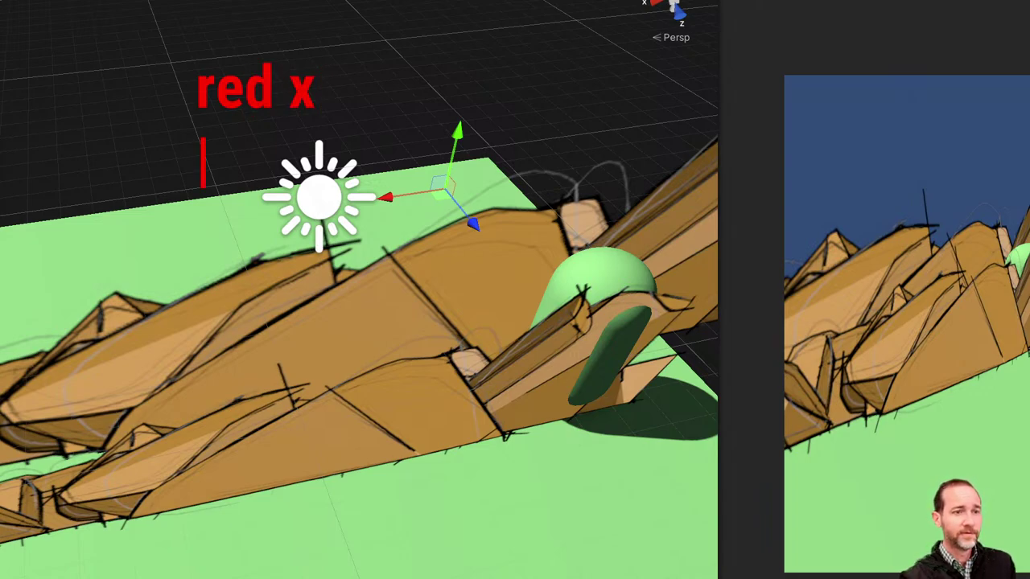
type("blue z")
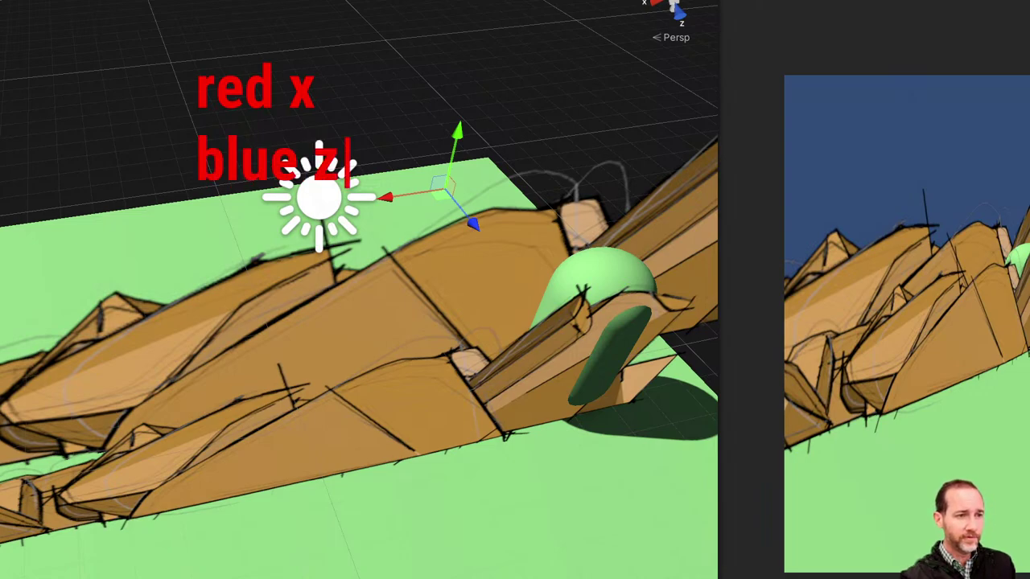
key("Return")
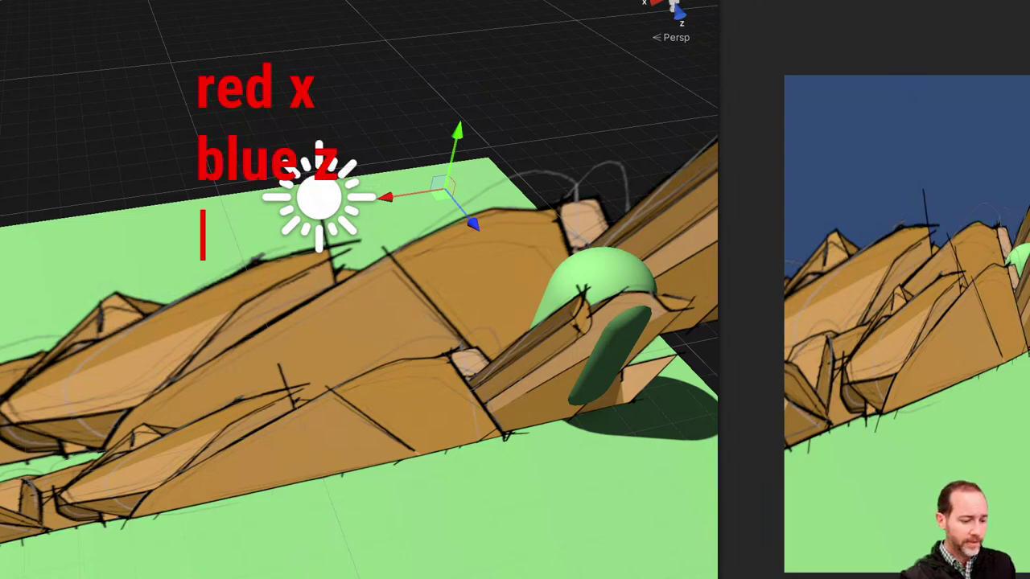
type("green y")
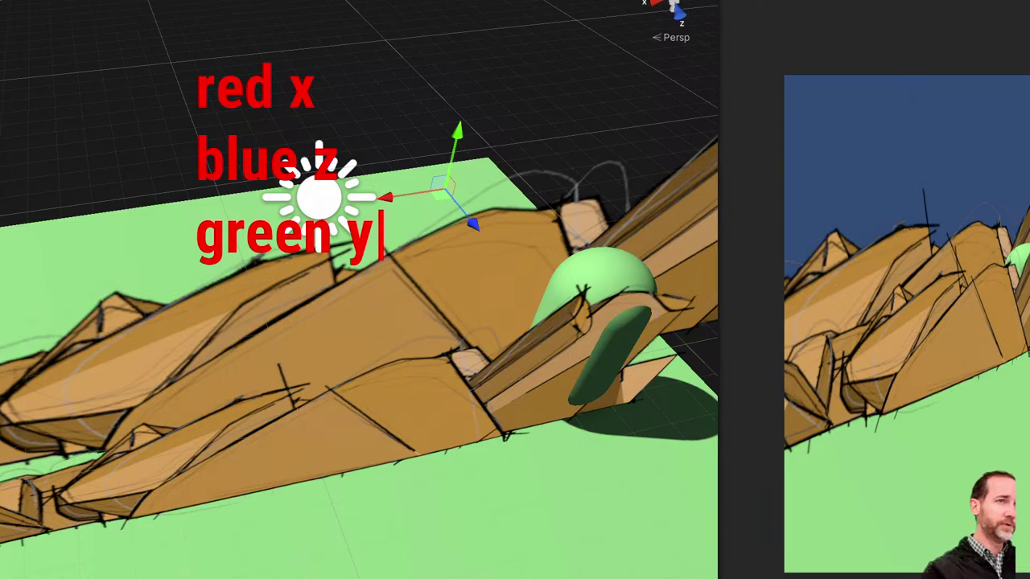
key("Escape")
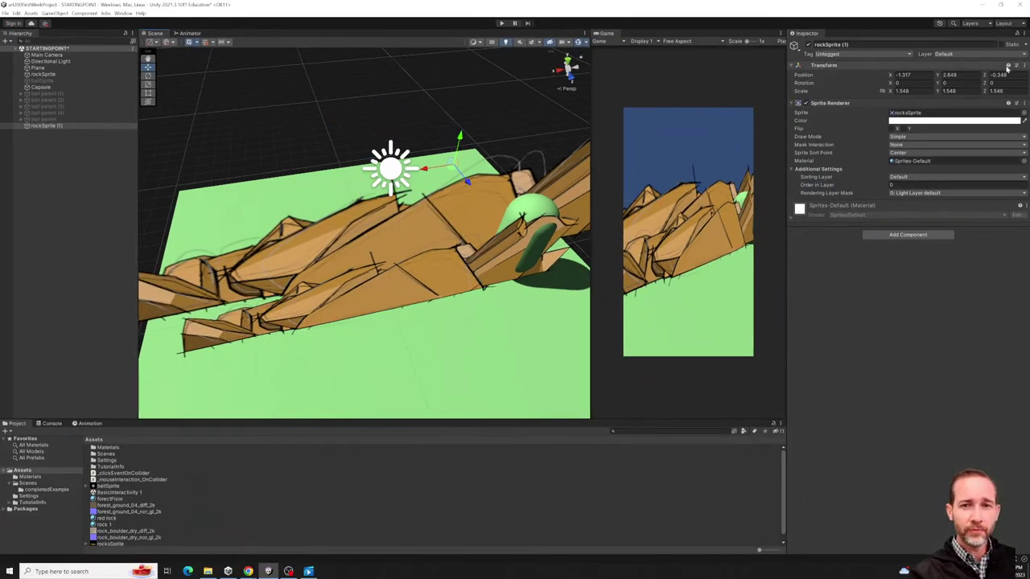
Rotate rockSprite (1) around the Y axis to about -182.47 degrees.
left_click(958, 83)
type("-1.13")
left_click_drag(938, 82, 797, 83)
Delete the Capsule and move rockSprite (1) to about X -2.83 and Z -1.61.
left_click(531, 208)
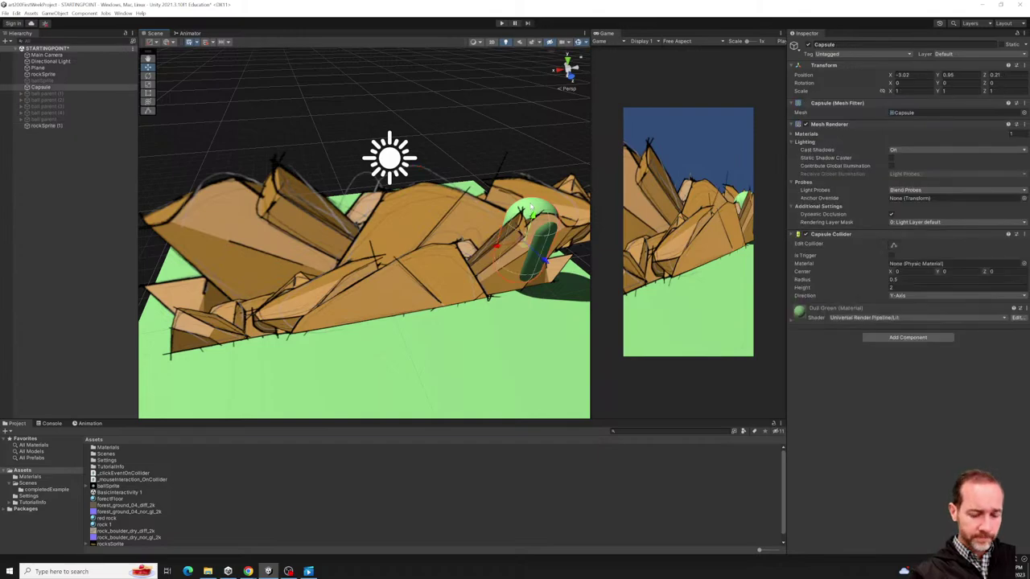
key("Delete")
left_click_drag(530, 207, 513, 307, "alt")
left_click(486, 293)
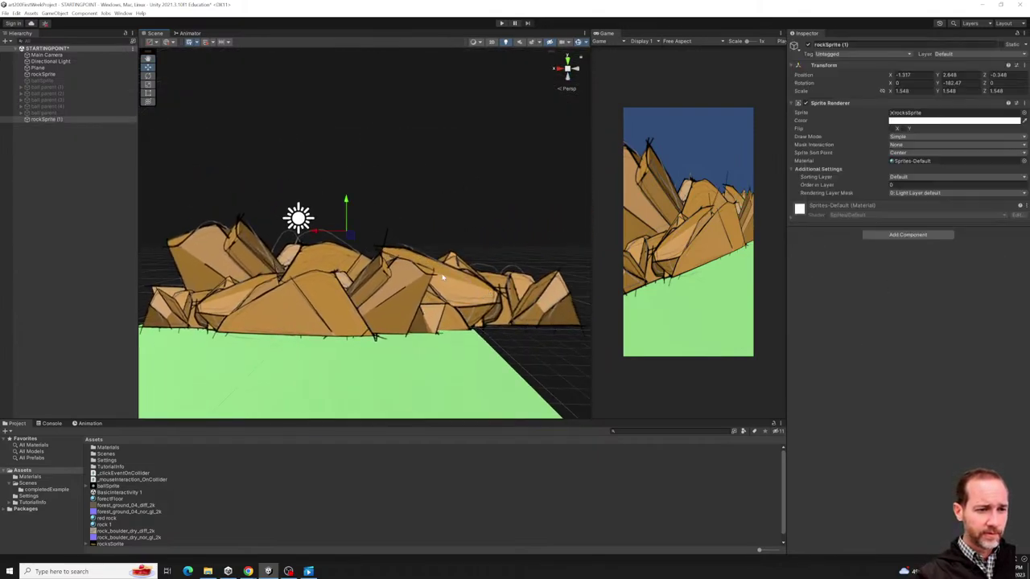
left_click_drag(334, 234, 406, 314)
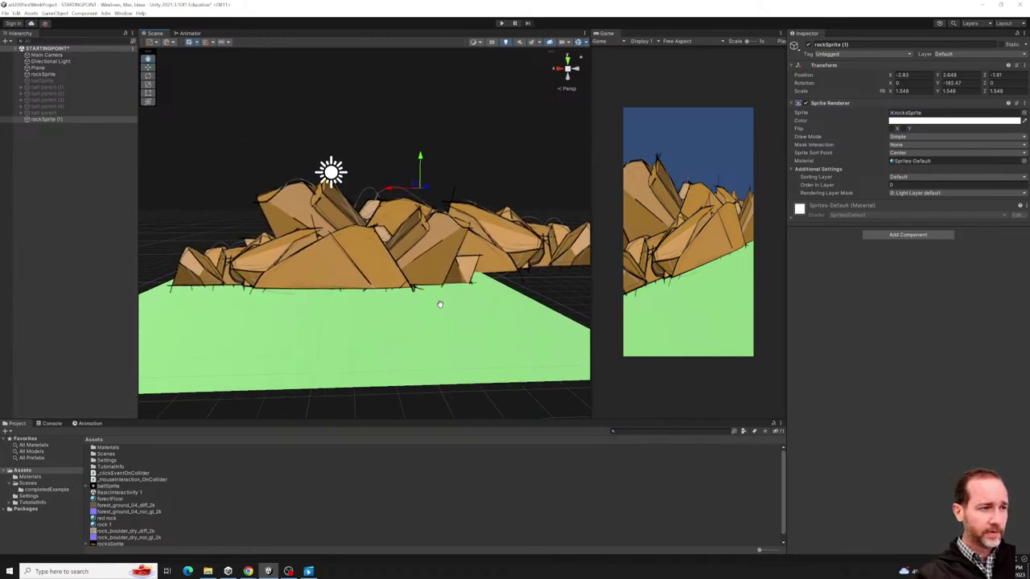
Set the Plane's scale to 10 on the X, Y and Z axes.
left_click(407, 316)
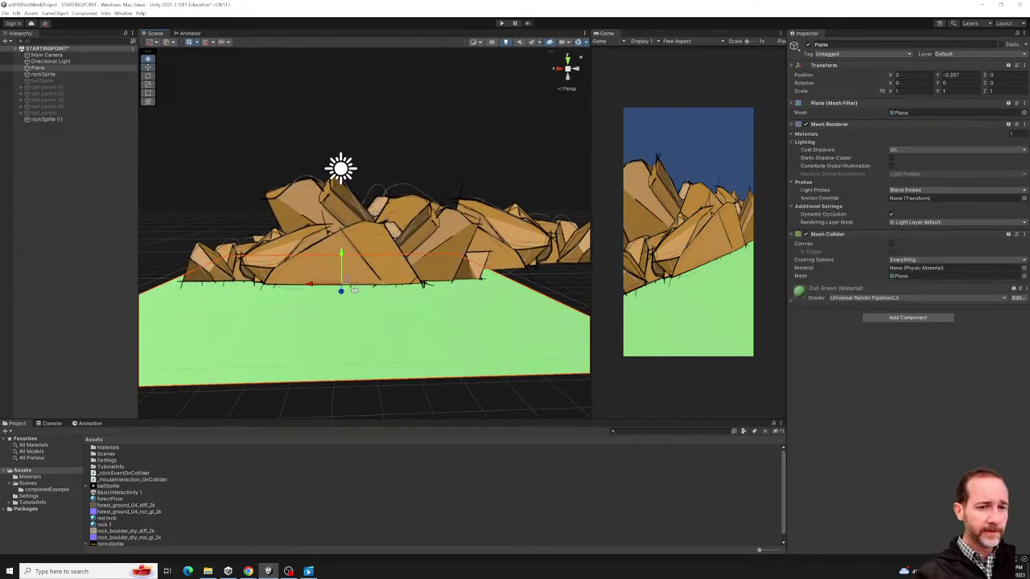
left_click_drag(354, 289, 651, 265, "alt")
left_click_drag(408, 301, 406, 319, "alt")
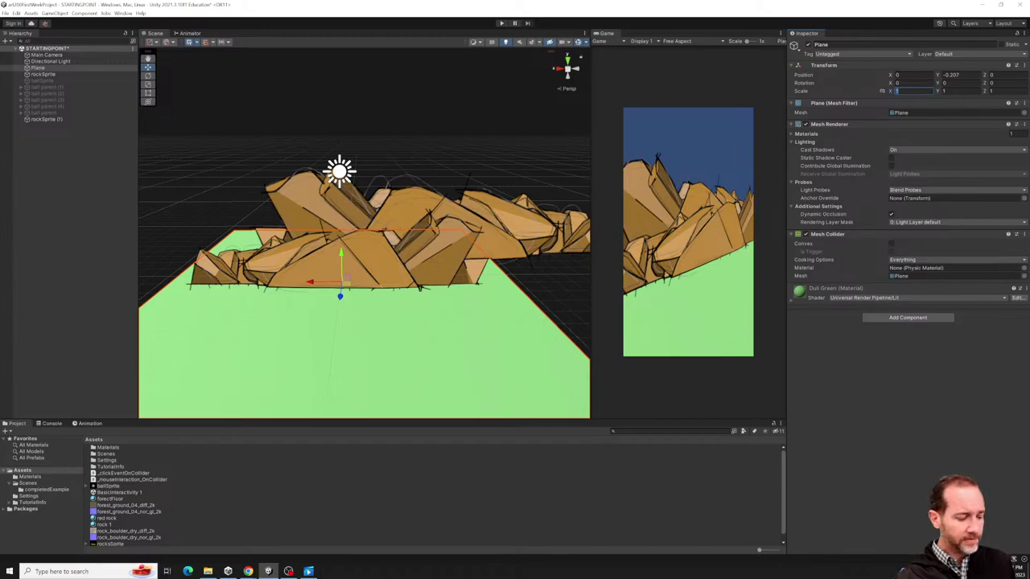
type("10")
key("Tab")
type("10")
key("Tab")
type("10")
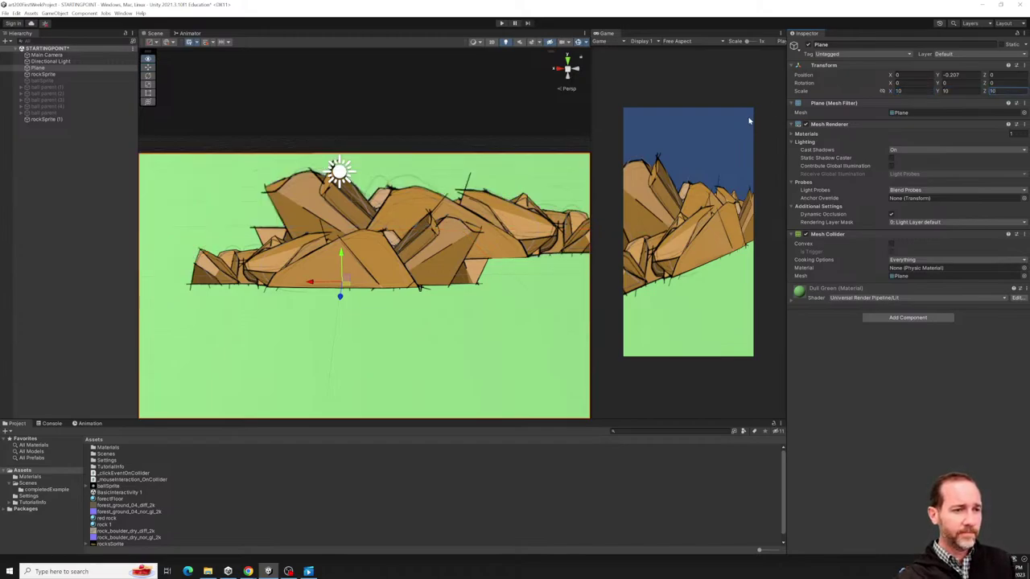
mouse_move(378, 277)
left_mouse_down("alt")
mouse_move(376, 259)
mouse_move(393, 286)
left_mouse_up("alt")
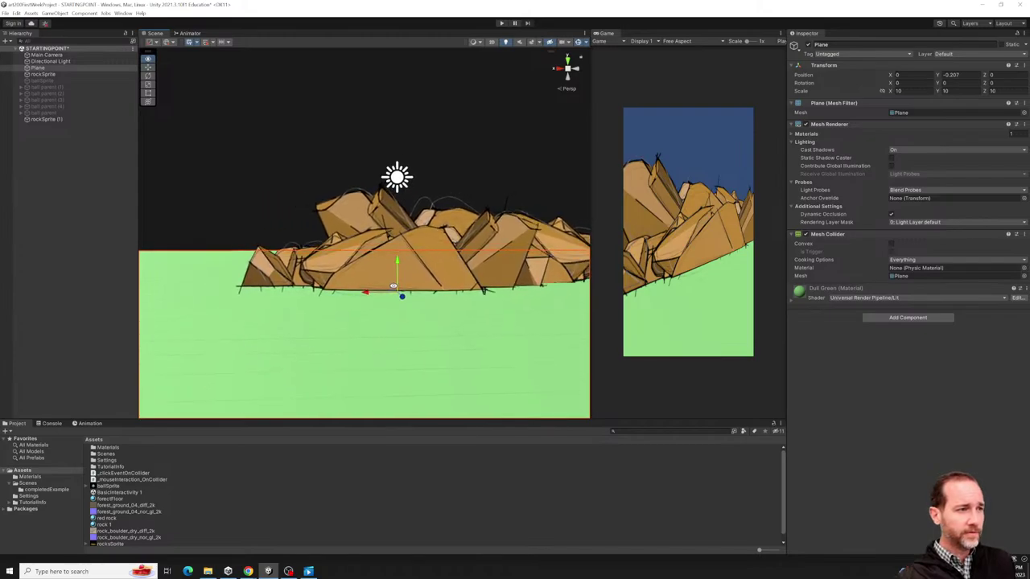
Align the Main Camera with the current Scene view and widen the Game view.
left_click(46, 54)
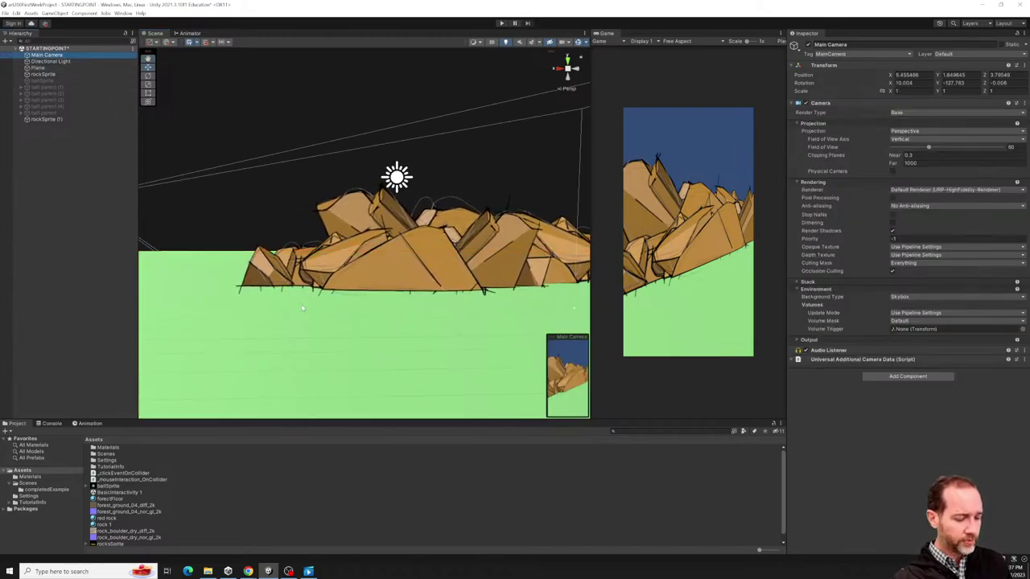
key("ctrl+shift+f")
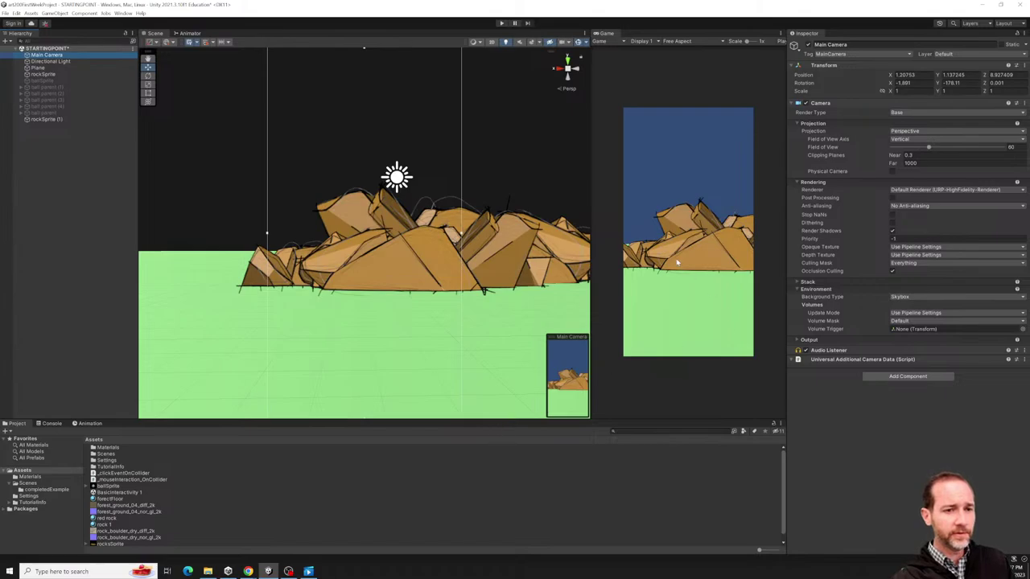
left_click_drag(589, 226, 415, 234)
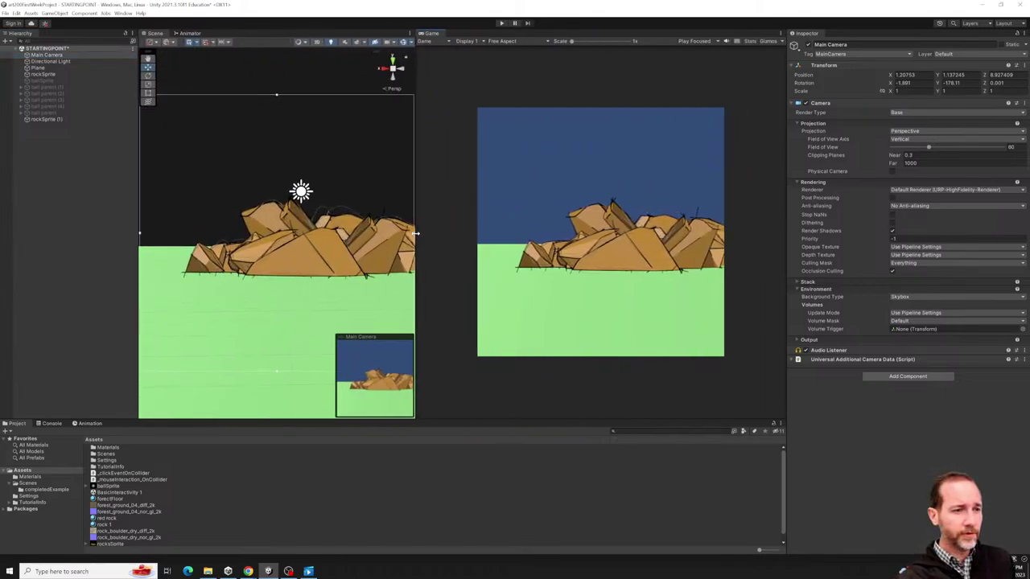
right_click_drag(320, 261, 297, 243)
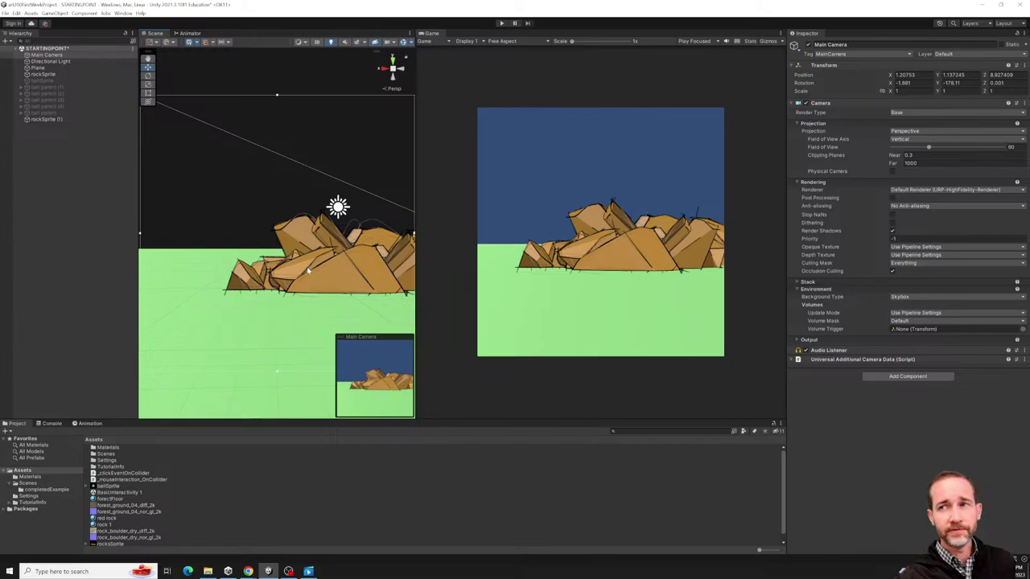
Duplicate rockSprite (1) and move the copy along the X axis to about 4.18.
left_click(298, 233)
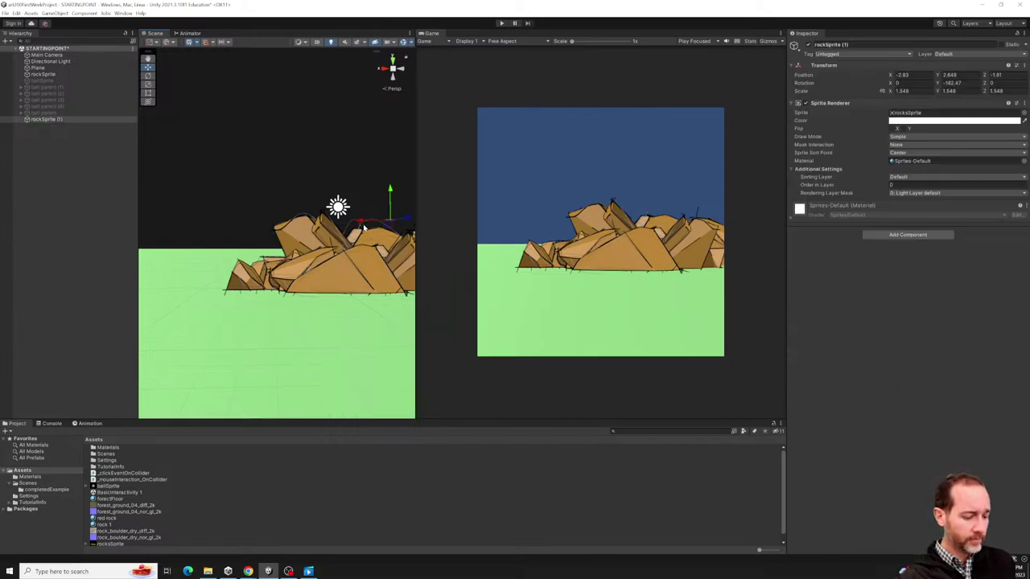
key("ctrl+d")
left_click_drag(362, 229, 206, 233)
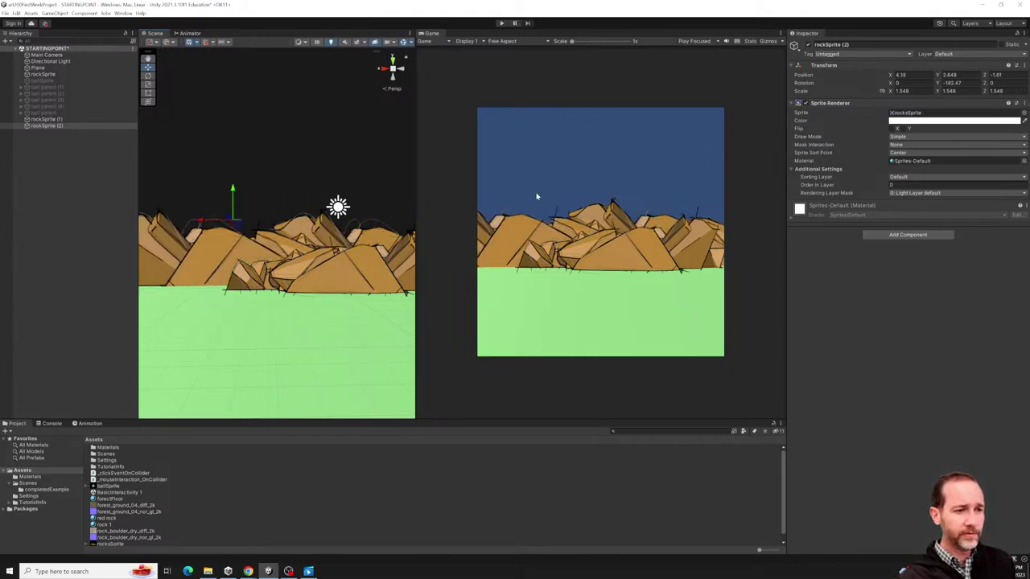
Rotate rockSprite (2) around the Y axis to about -187.07 degrees.
left_click_drag(275, 237, 279, 248, "alt")
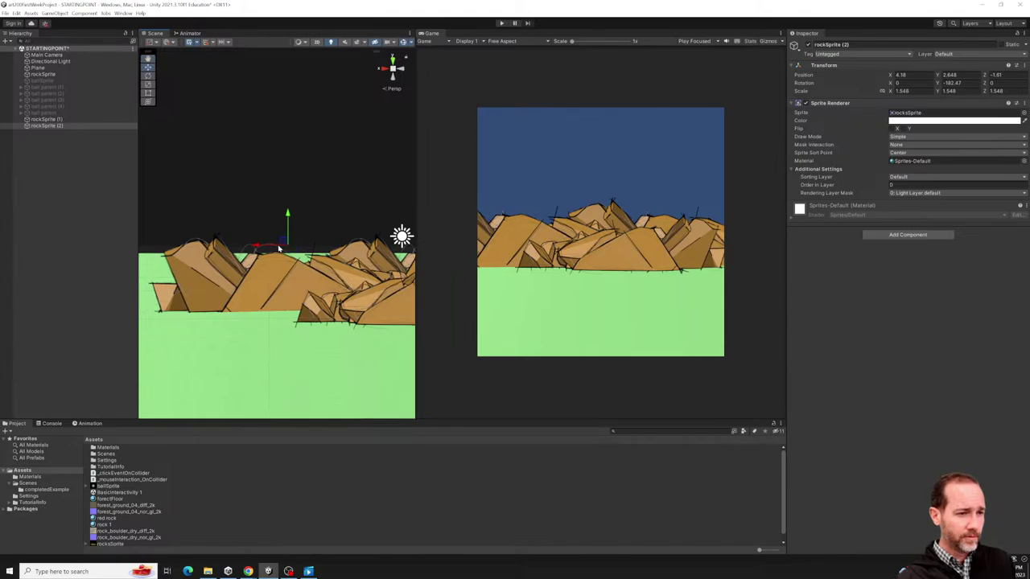
key("e")
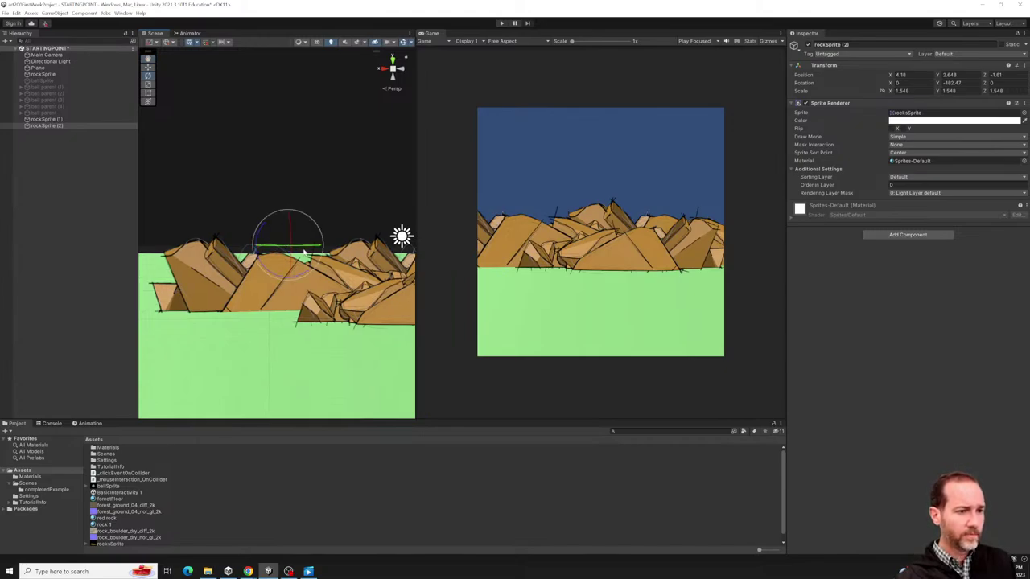
left_click_drag(288, 245, 294, 248)
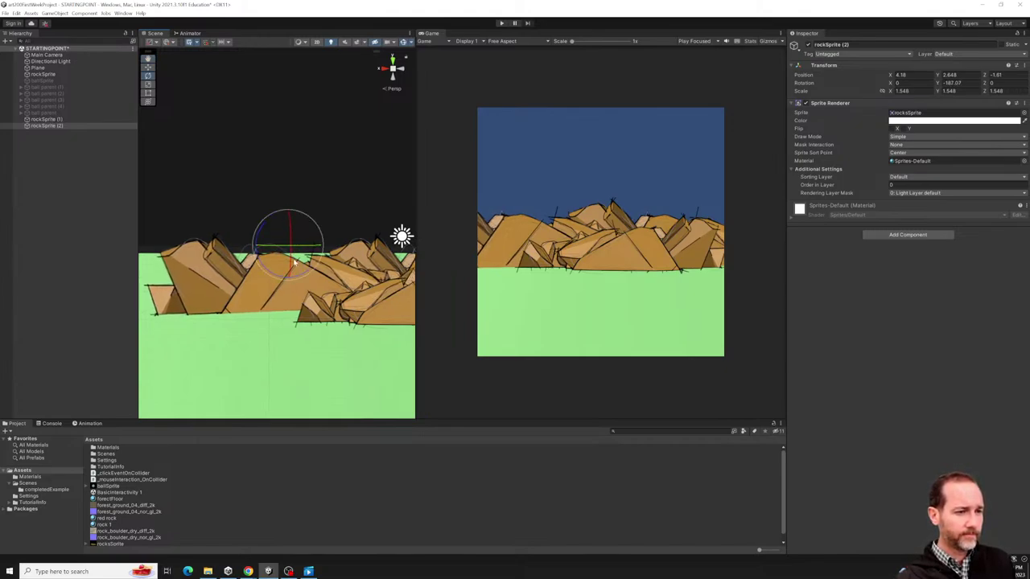
Move rockSprite (2) to about 2.45 on the Y axis and -2.61 on the Z axis.
key("w")
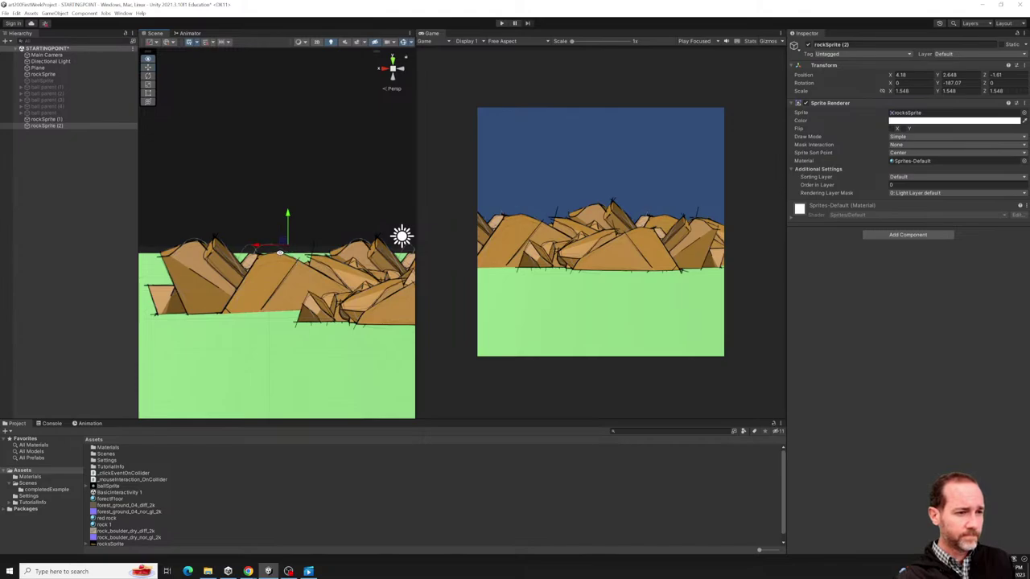
left_click_drag(280, 252, 316, 248, "alt")
left_click_drag(234, 229, 265, 230)
left_click_drag(212, 268, 121, 245, "alt")
left_click_drag(315, 270, 293, 301, "alt")
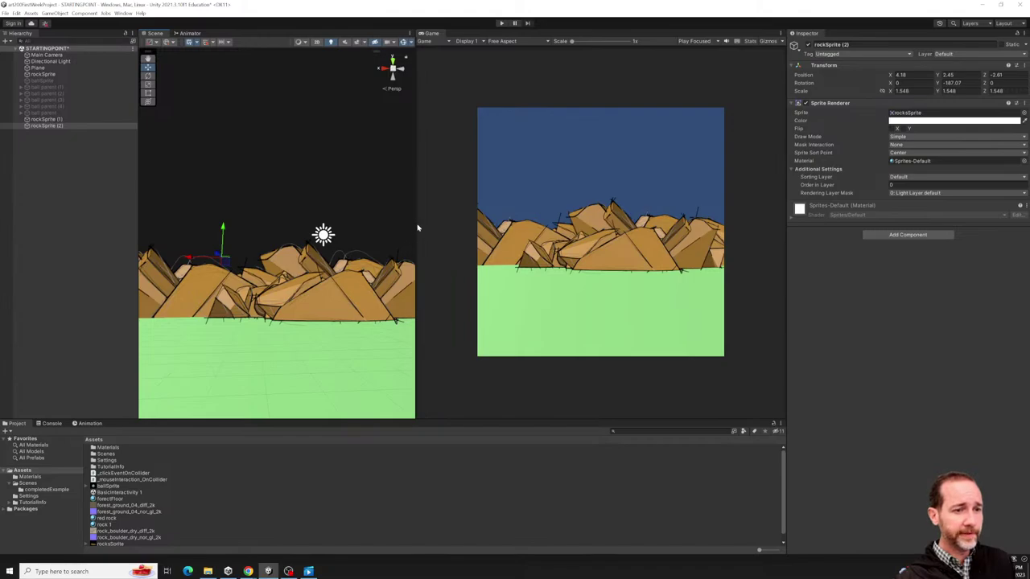
Widen the Game view and mark the band of rocks with freehand red annotation strokes.
left_click_drag(414, 224, 386, 238)
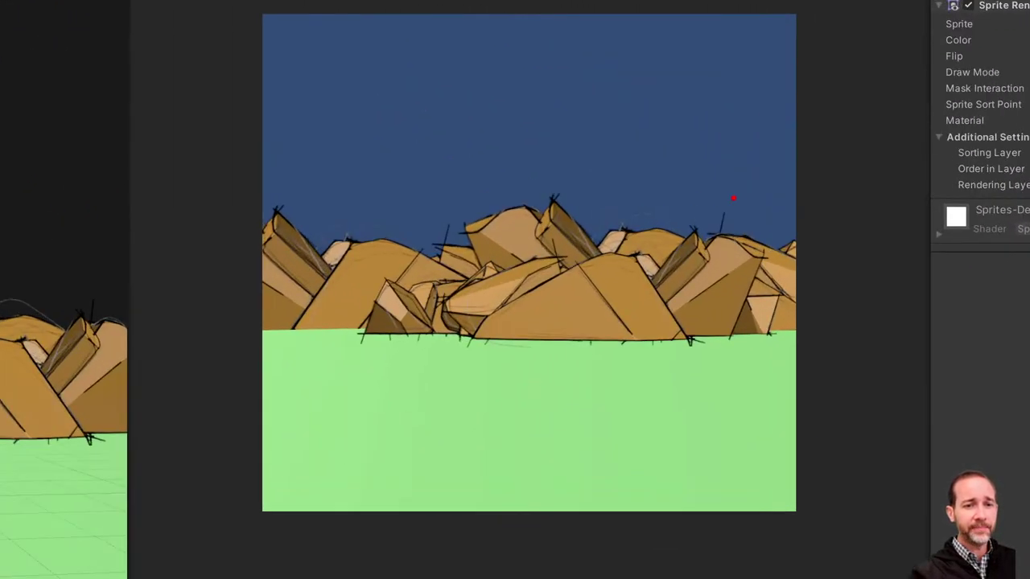
left_click_drag(356, 194, 719, 223)
mouse_move(794, 245)
left_mouse_down()
mouse_move(333, 253)
mouse_move(740, 288)
left_mouse_up()
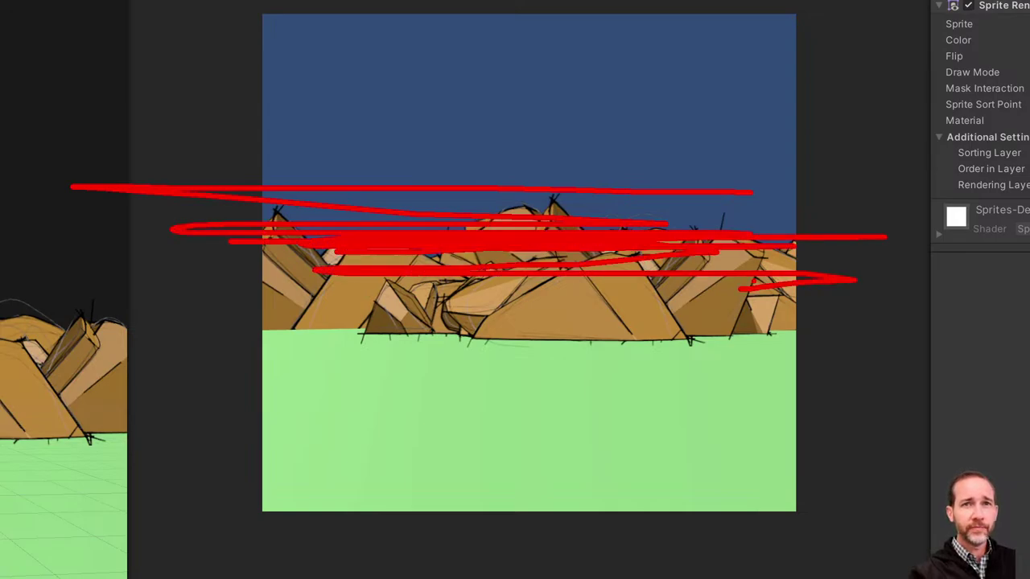
key("Escape")
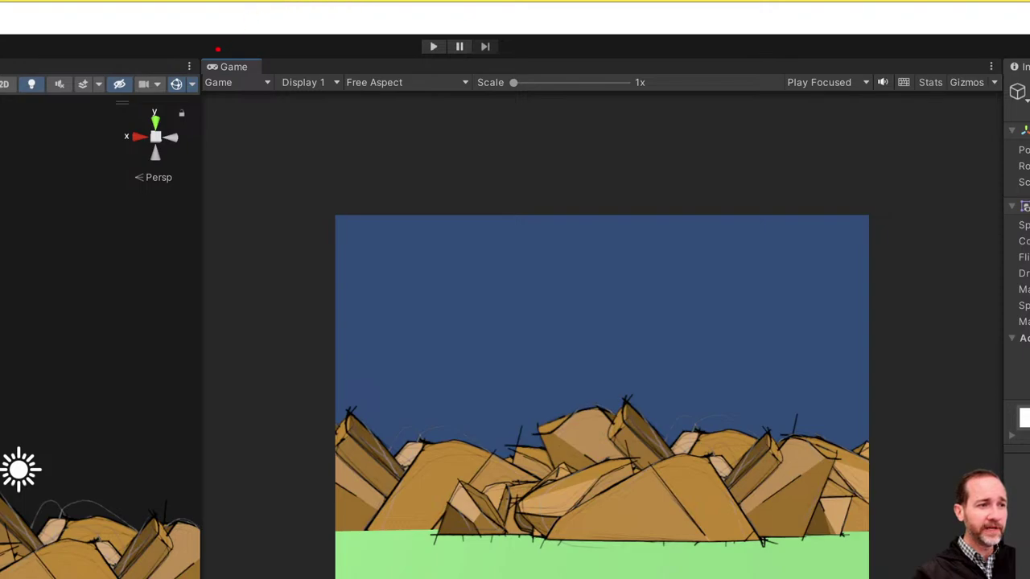
Frame the Game view's toolbar in red and annotate its Free Aspect setting with an arrow labelled "fixed aspect 16:9".
mouse_move(193, 30)
left_mouse_down()
mouse_move(223, 99)
mouse_move(891, 143)
mouse_move(1029, 137)
left_mouse_up()
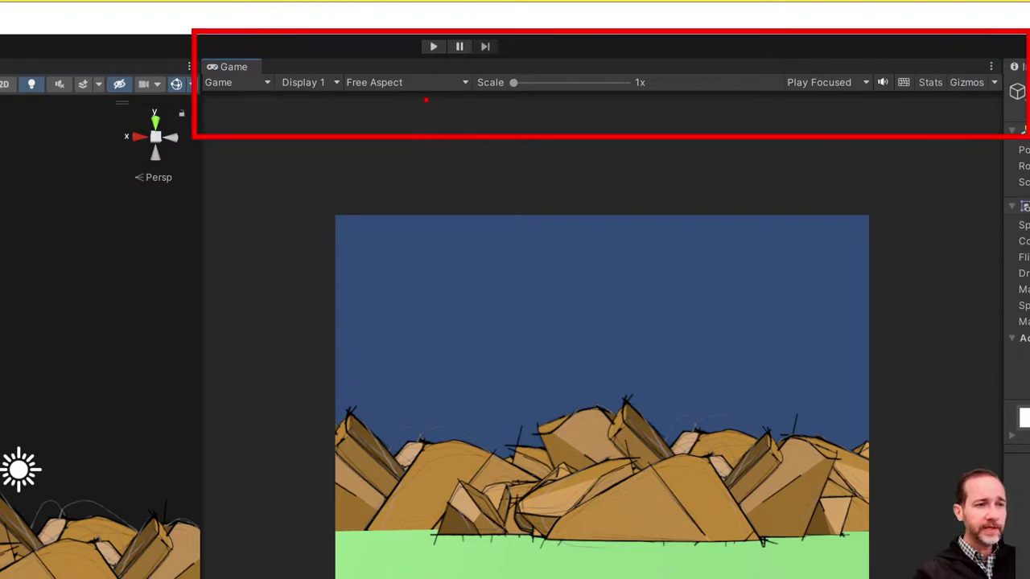
left_click_drag(362, 96, 398, 365)
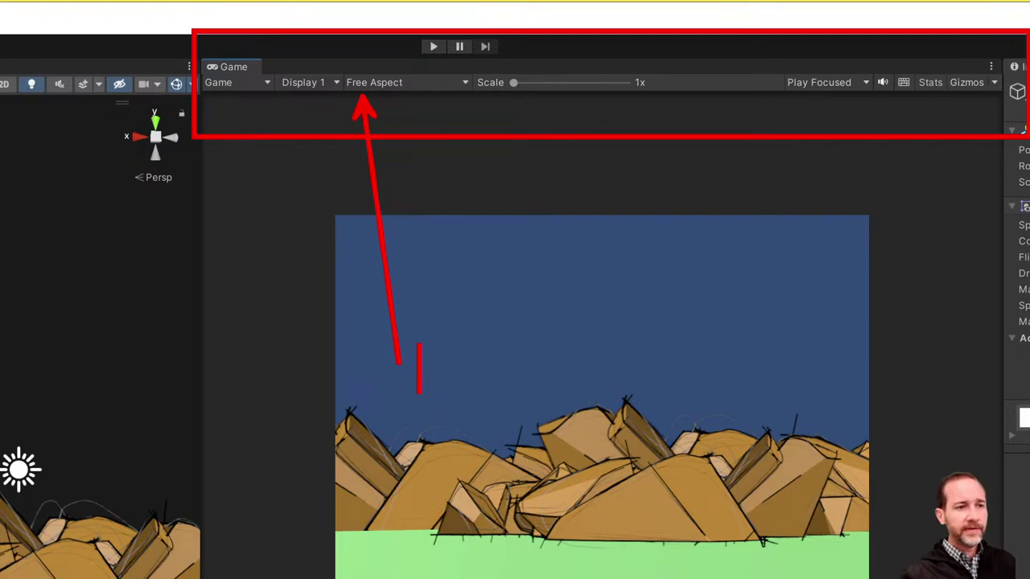
type("fi")
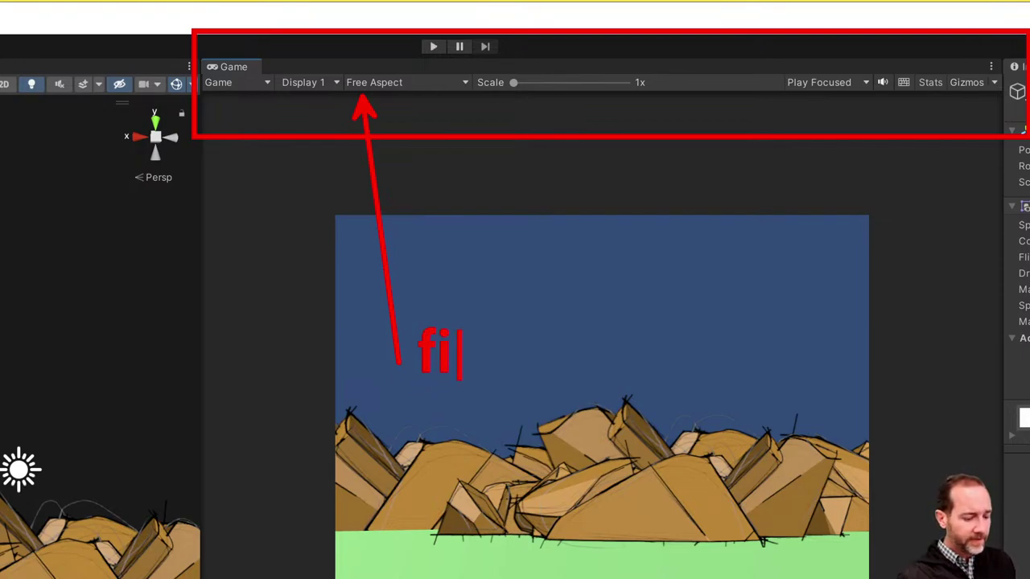
type("xed aspect")
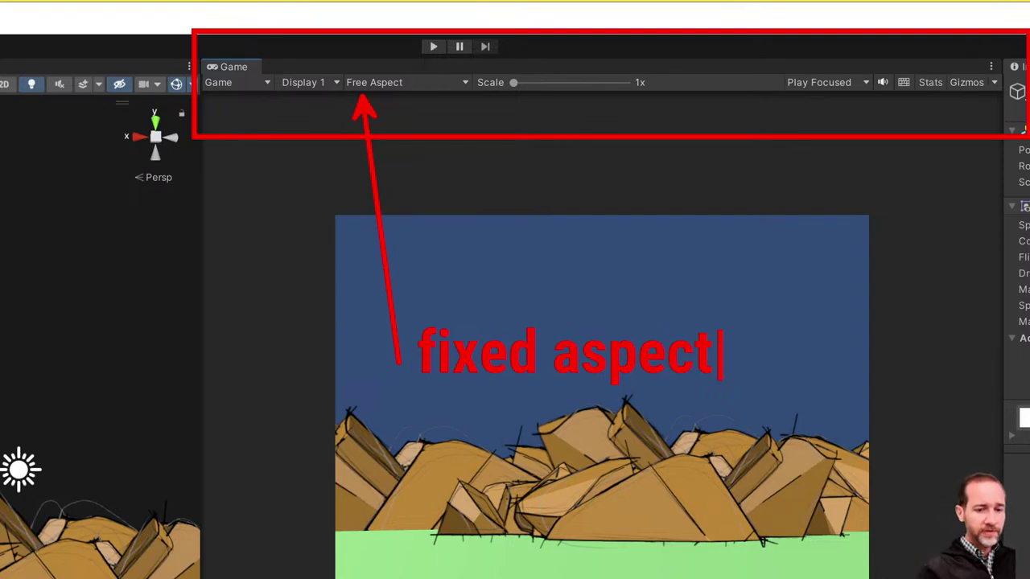
key("Return")
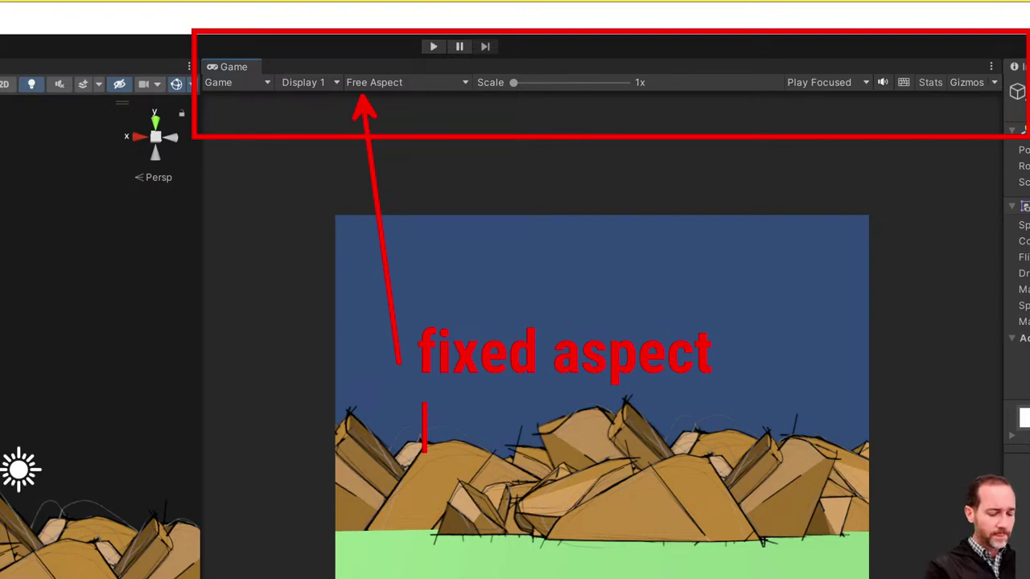
type("6")
key("BackSpace")
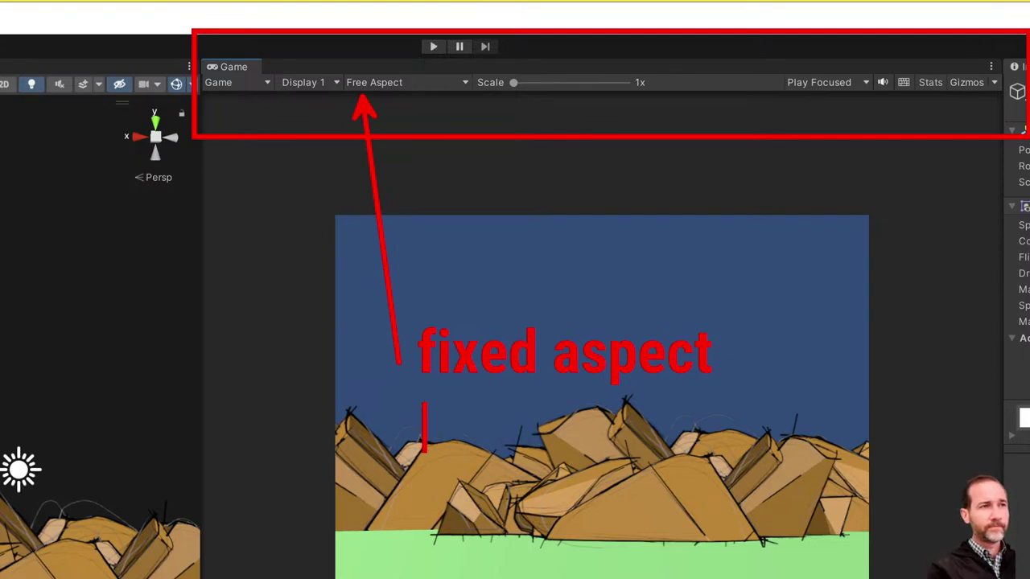
type("16:")
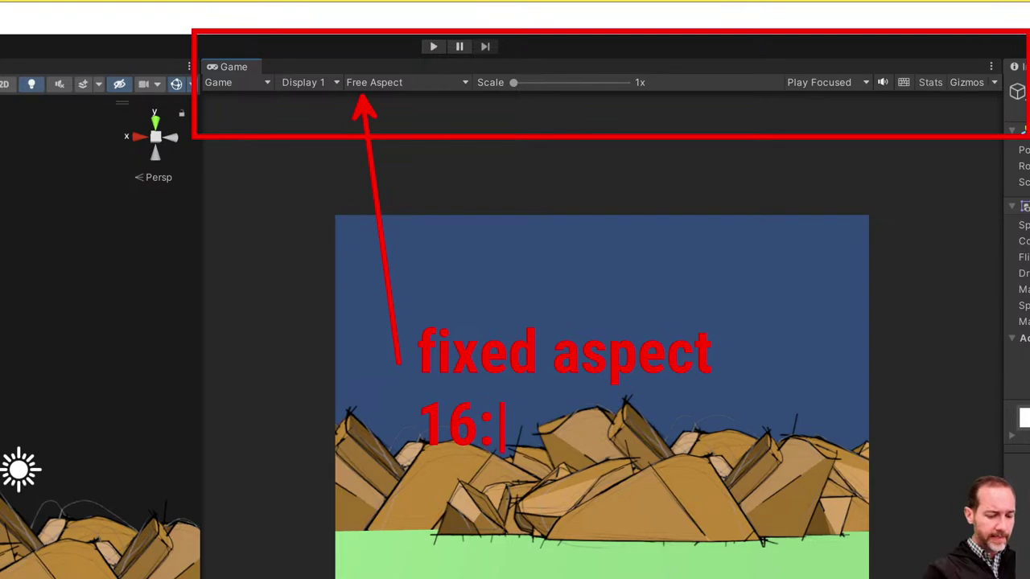
type("9")
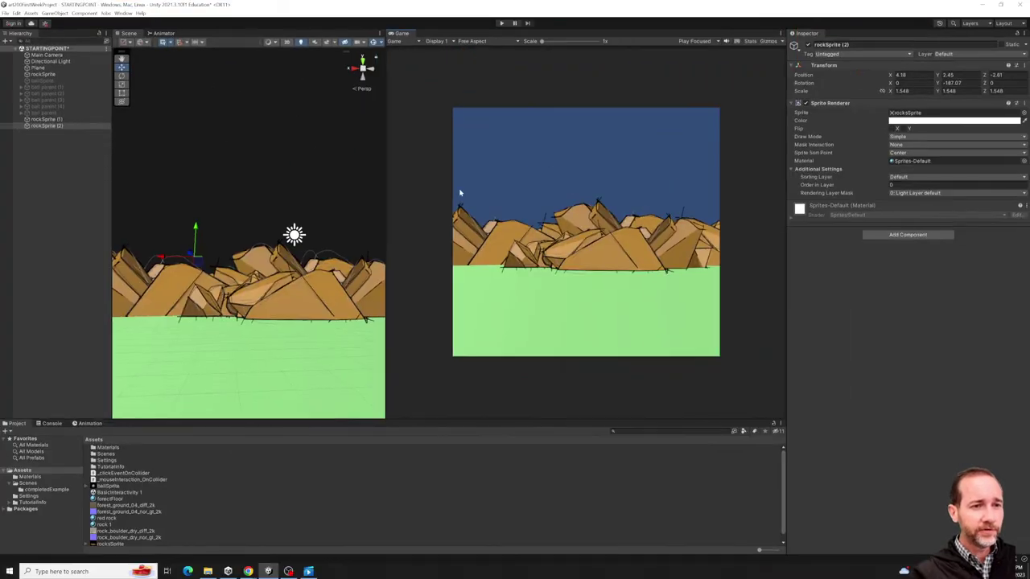
Set the Game view's aspect ratio to 16:9 and circle the framed rocks in the widened view.
left_click(498, 41)
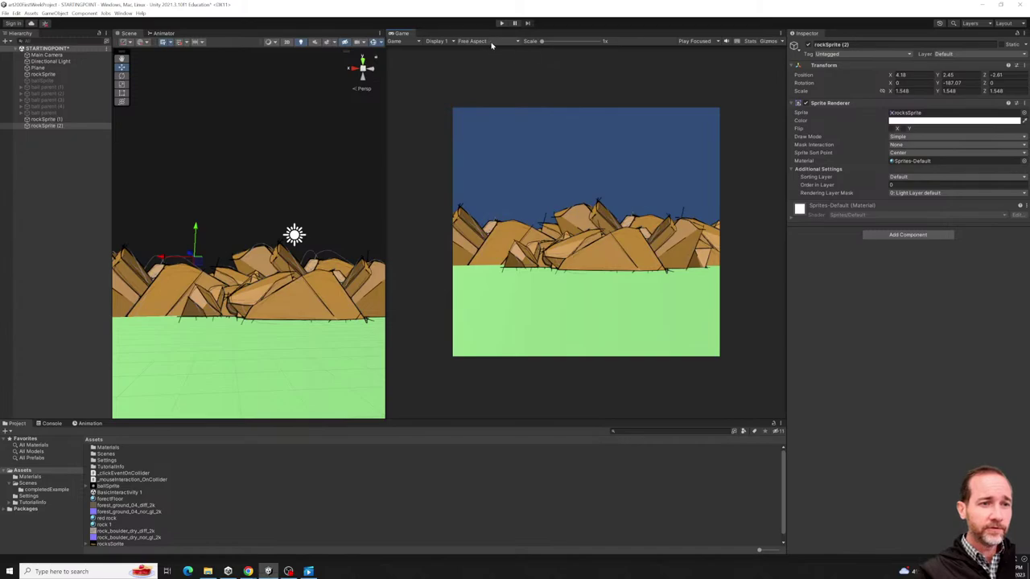
left_click(459, 66)
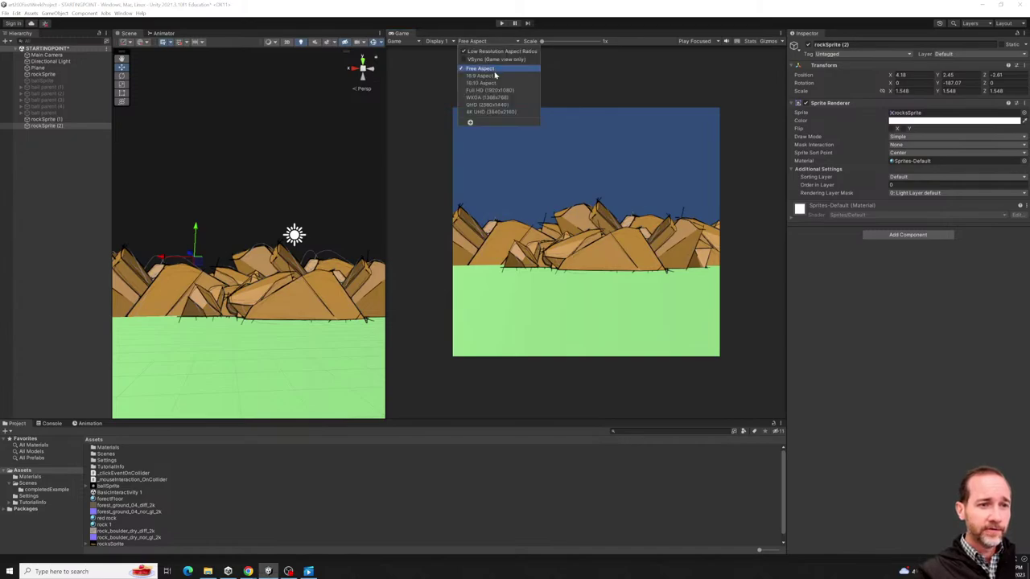
left_click(491, 76)
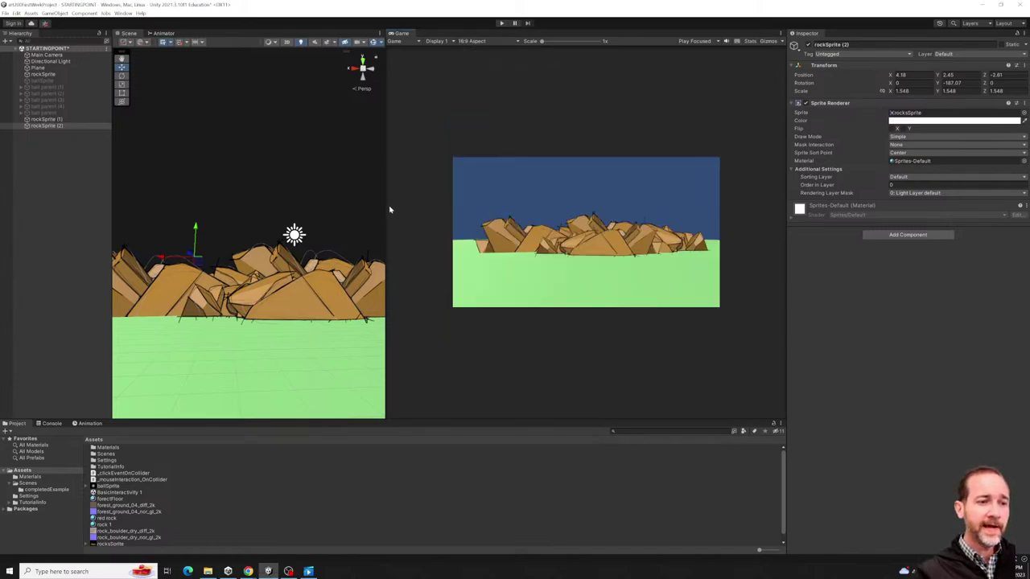
left_click_drag(385, 206, 249, 223)
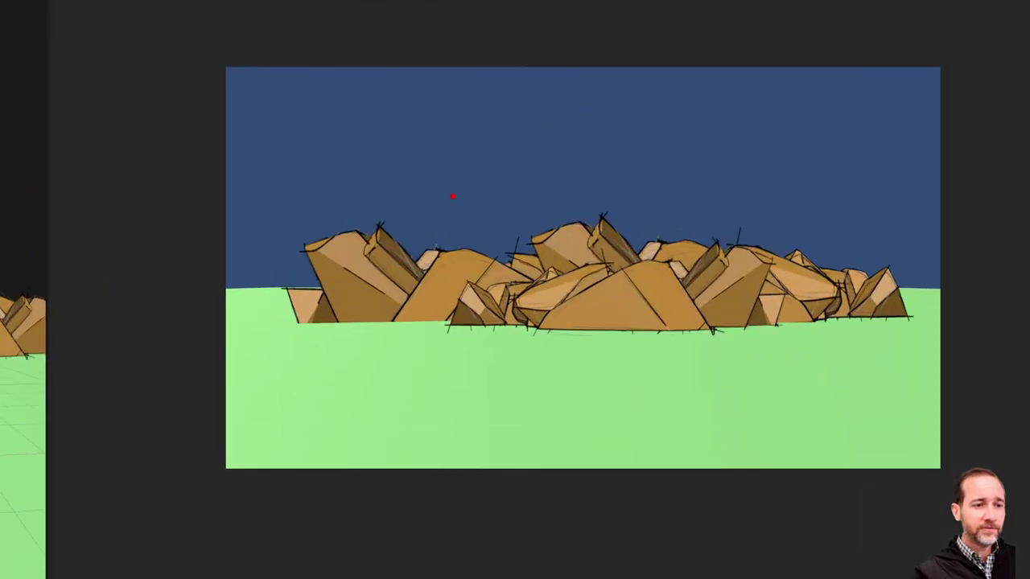
mouse_move(963, 27)
left_mouse_down()
mouse_move(329, 383)
mouse_move(152, 115)
left_mouse_up()
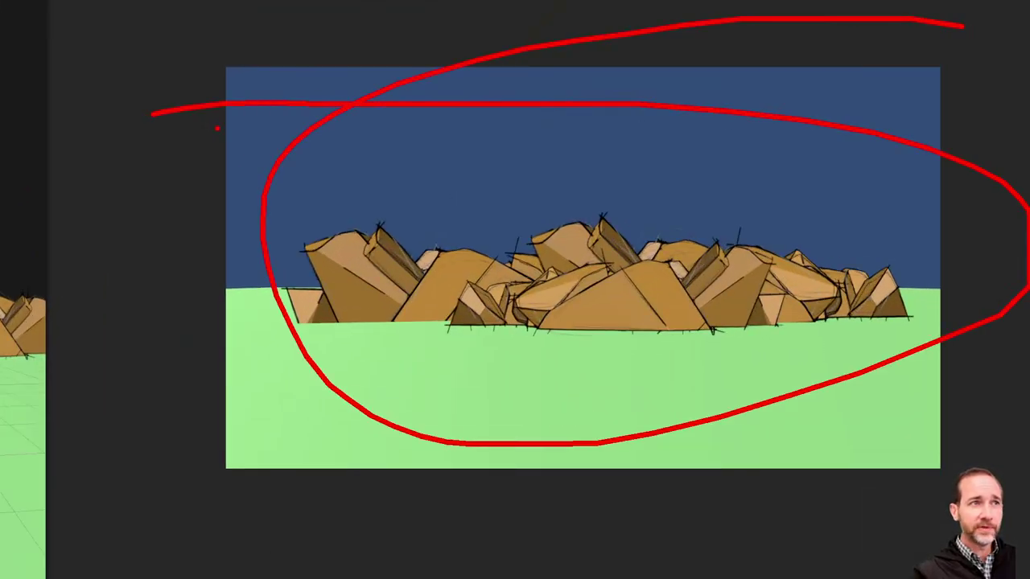
key("Escape")
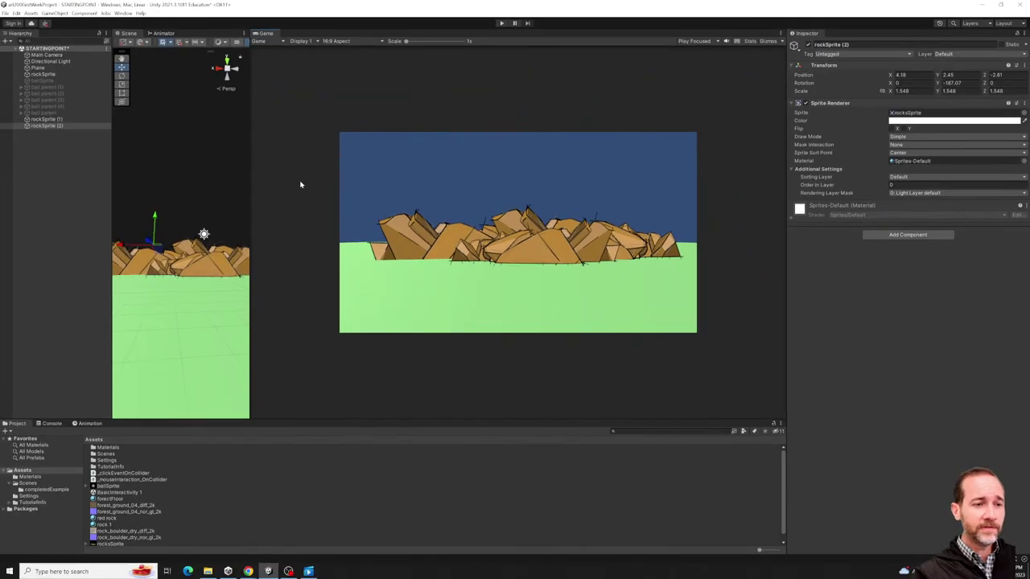
Narrow the Game view and circle its 16:9 Aspect setting.
left_click_drag(249, 197, 451, 203)
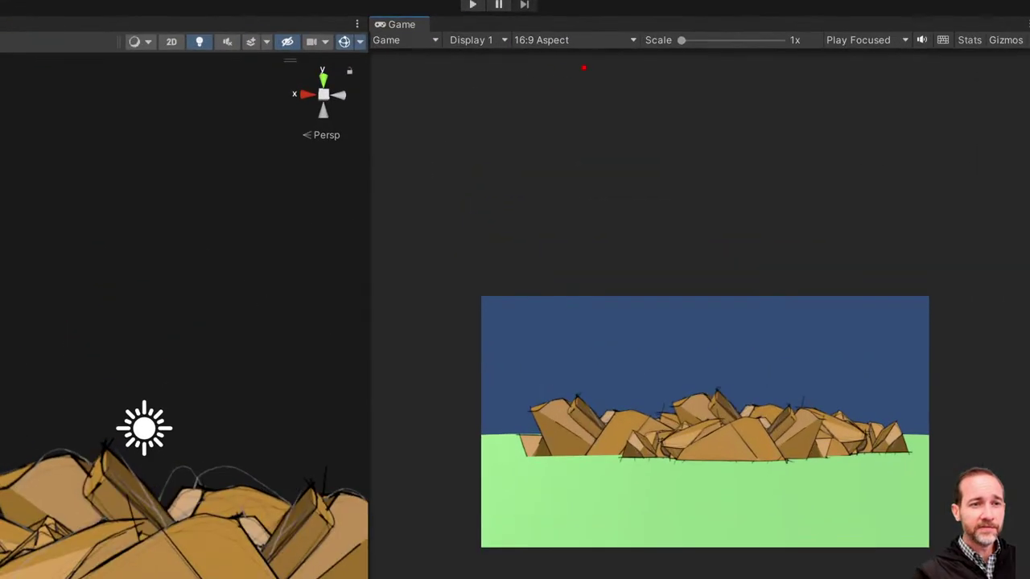
mouse_move(584, 68)
left_mouse_down()
mouse_move(586, 17)
mouse_move(457, 52)
mouse_move(584, 13)
mouse_move(457, 177)
mouse_move(607, 48)
left_mouse_up()
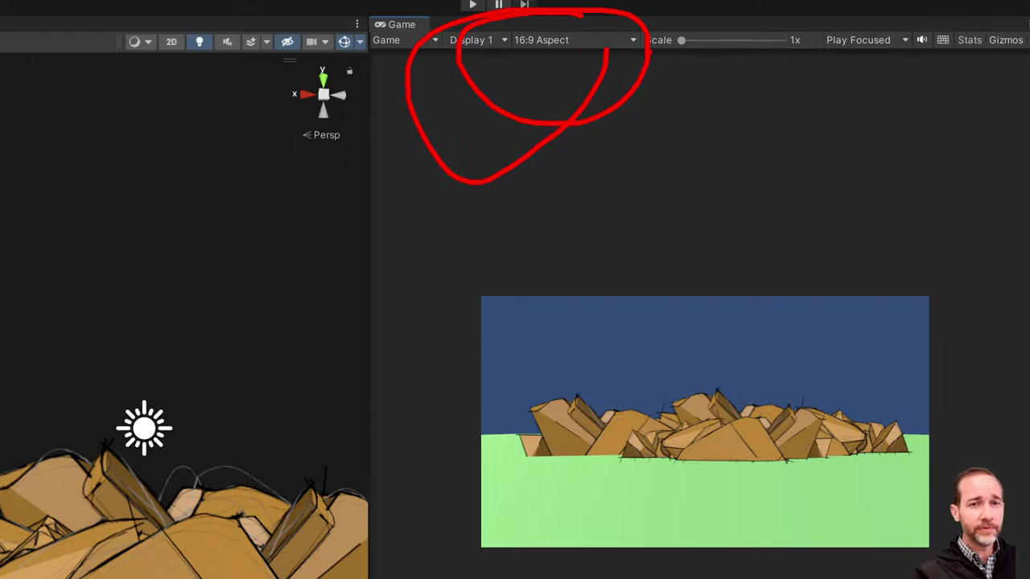
key("Escape")
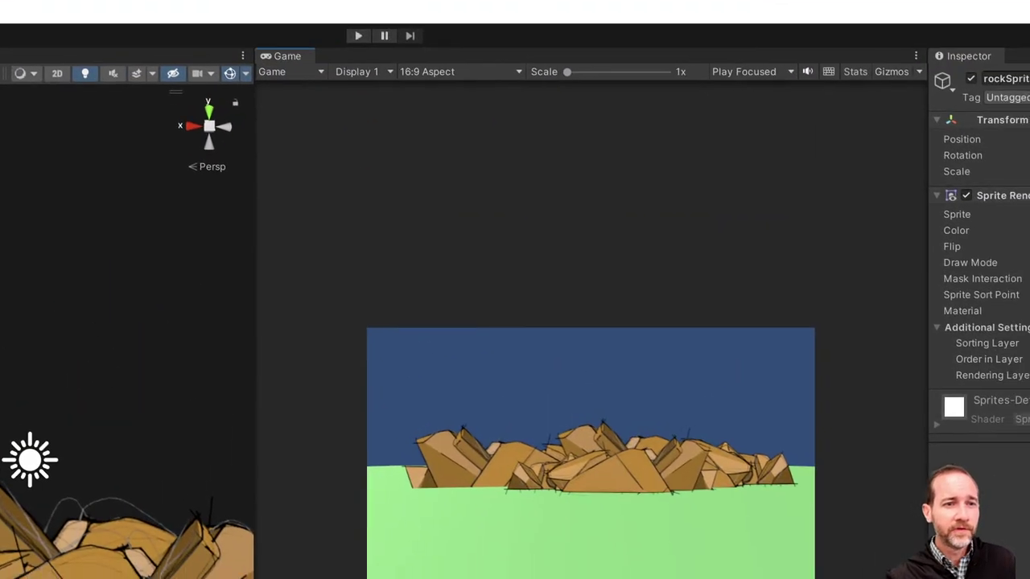
Mark the Game view's Scale slider with a circle and an arrow, and loop around the Game image.
mouse_move(682, 53)
left_mouse_down()
mouse_move(661, 47)
mouse_move(692, 105)
mouse_move(684, 50)
left_mouse_up()
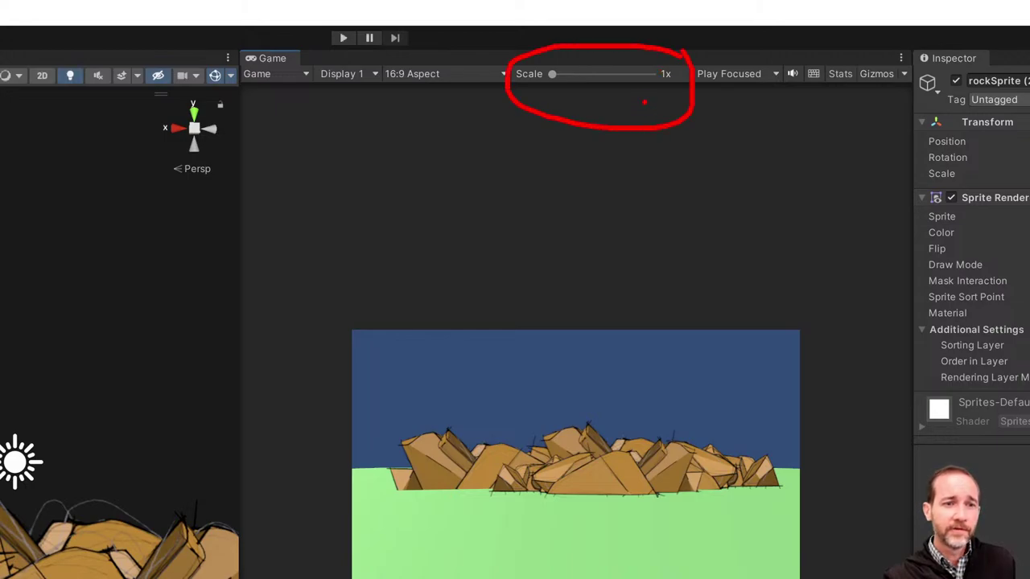
left_click_drag(646, 99, 750, 213)
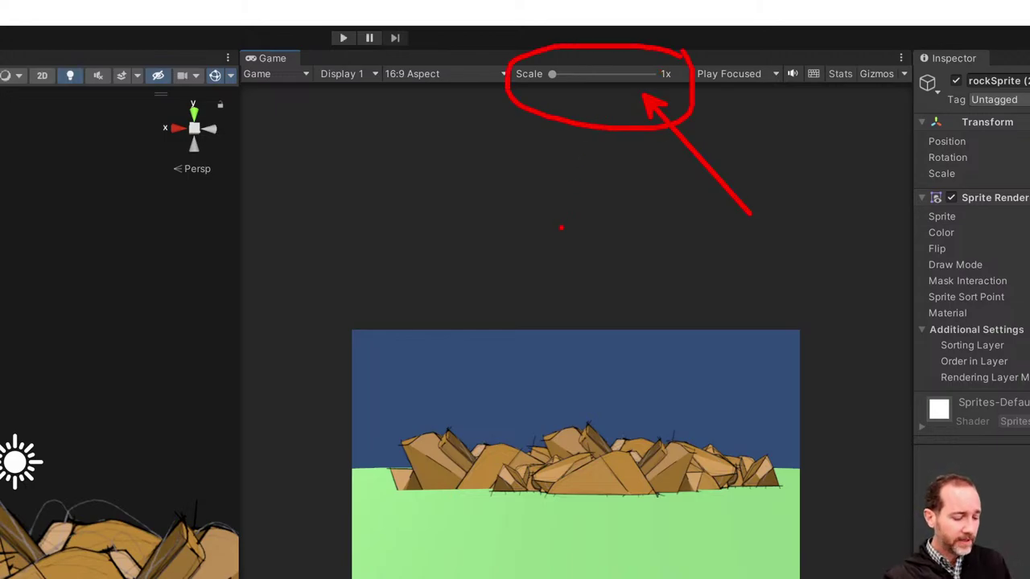
left_click_drag(476, 258, 929, 213)
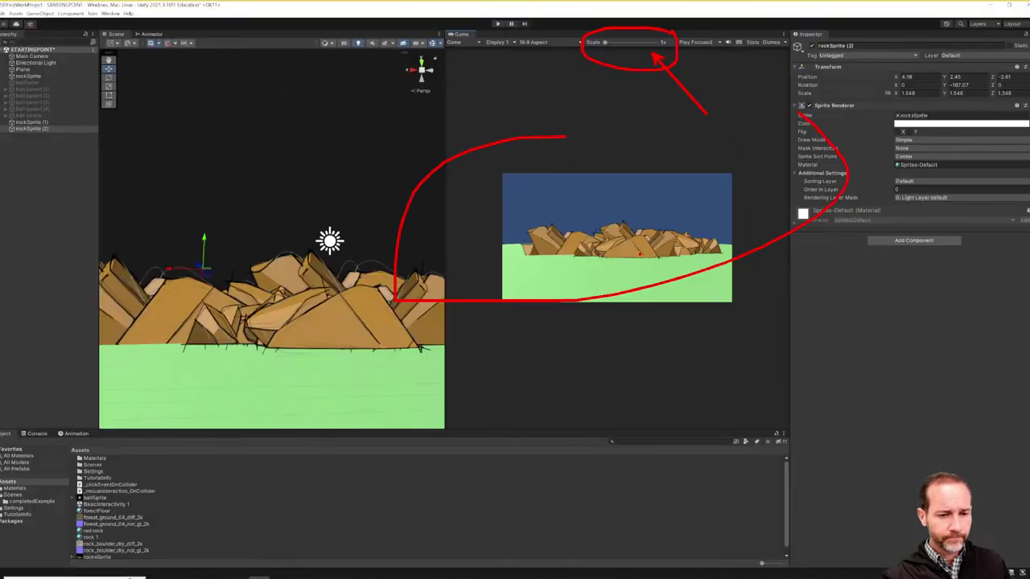
key("Escape")
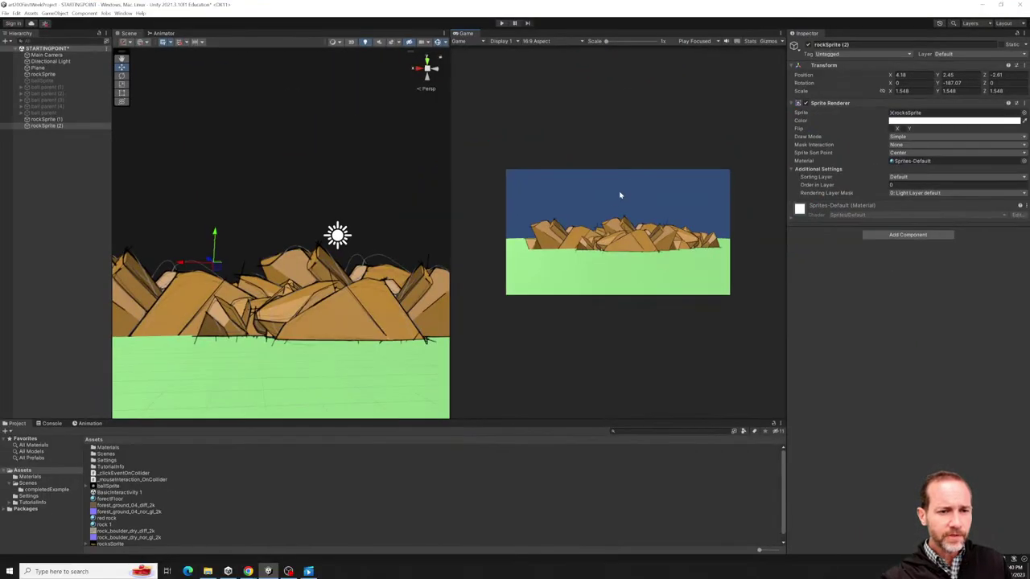
Point an annotation arrow at the Main Camera in the Hierarchy.
mouse_move(606, 44)
left_mouse_down()
mouse_move(661, 41)
mouse_move(606, 42)
left_mouse_up()
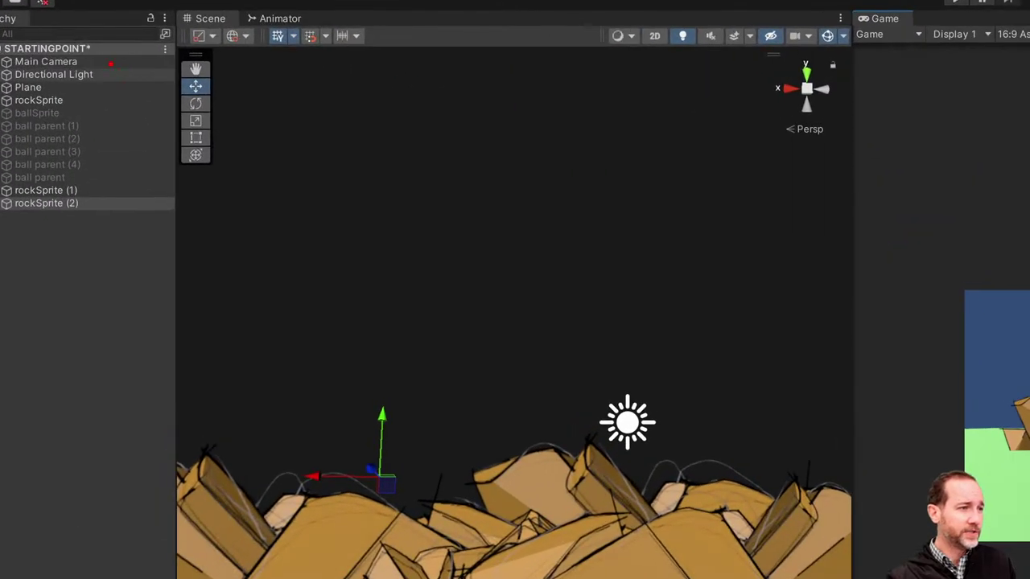
left_click_drag(70, 56, 220, 103, "ctrl+shift")
key("Escape")
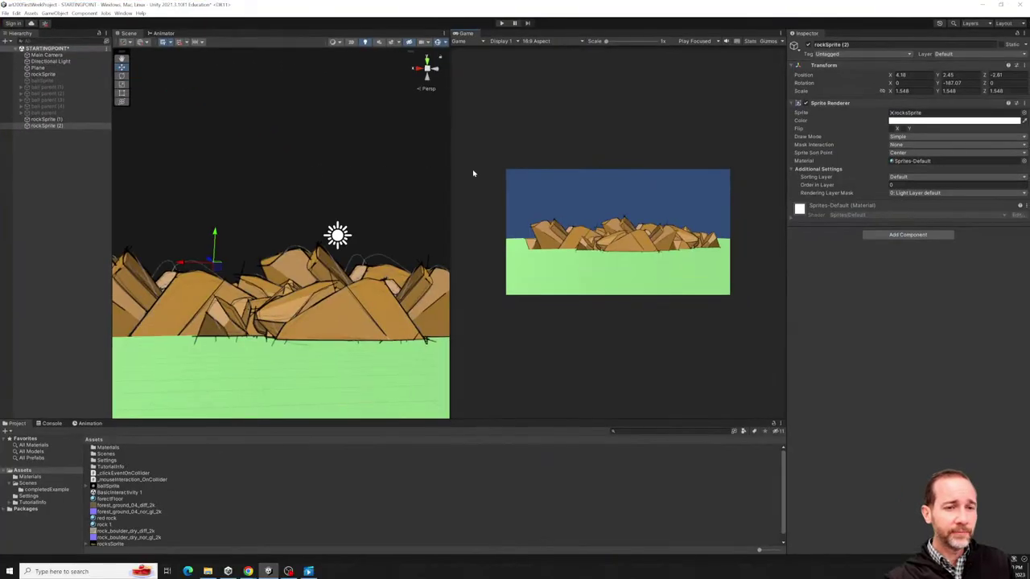
Set the Game view's scale to 7.5x and circle the scale value.
left_click_drag(611, 42, 664, 47)
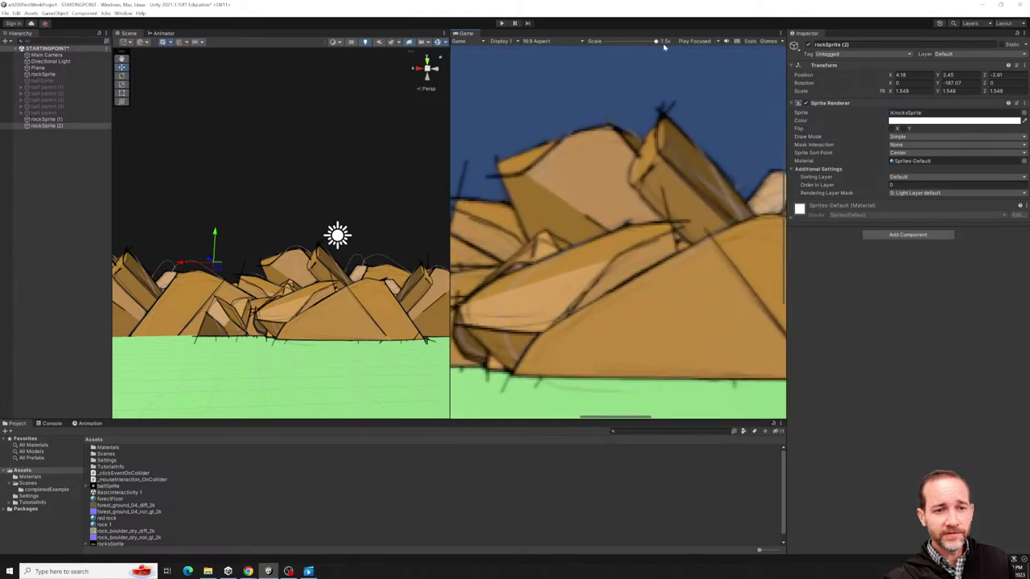
key("ctrl+1")
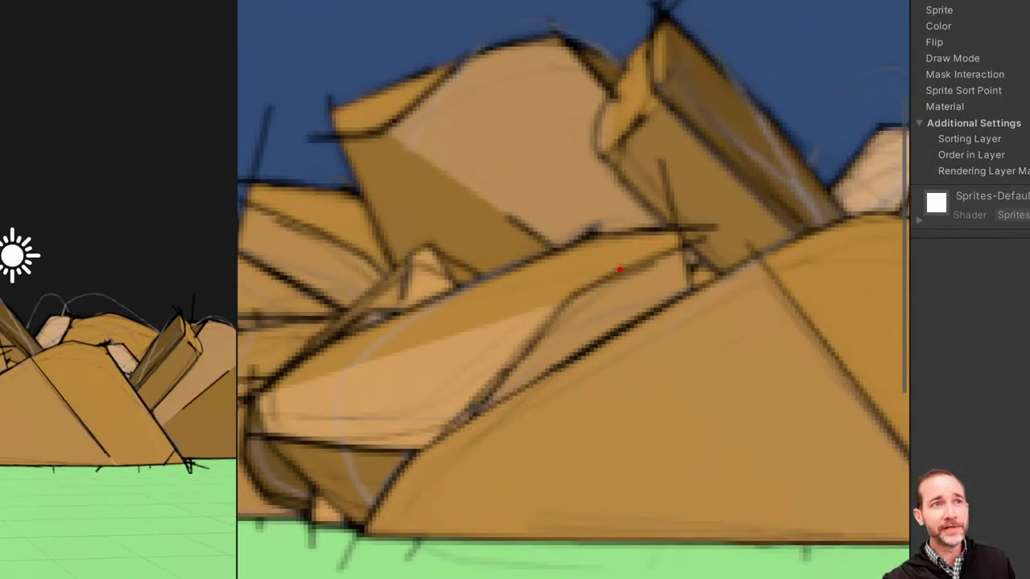
key("Escape")
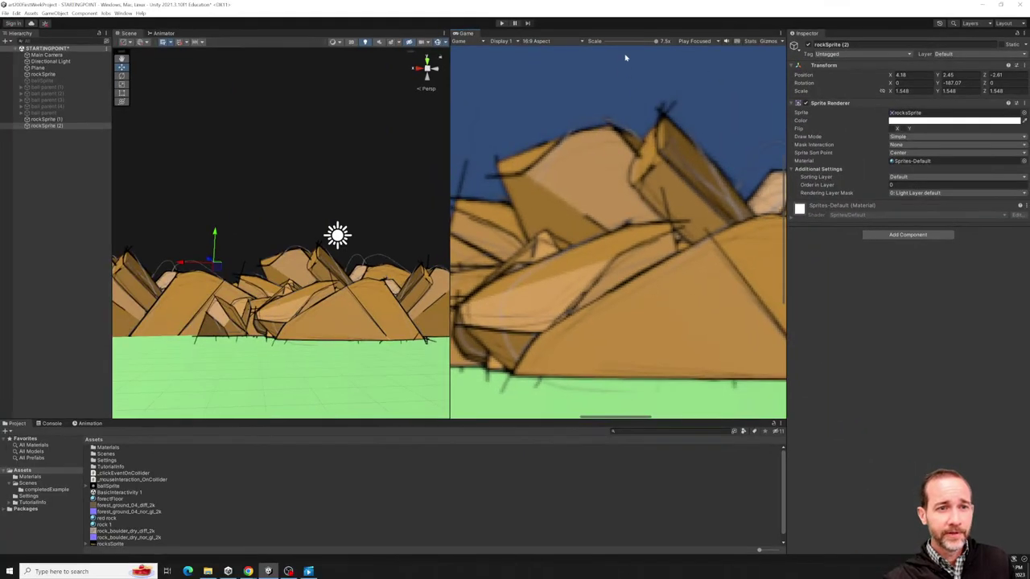
left_click_drag(625, 41, 679, 30)
key("ctrl+1")
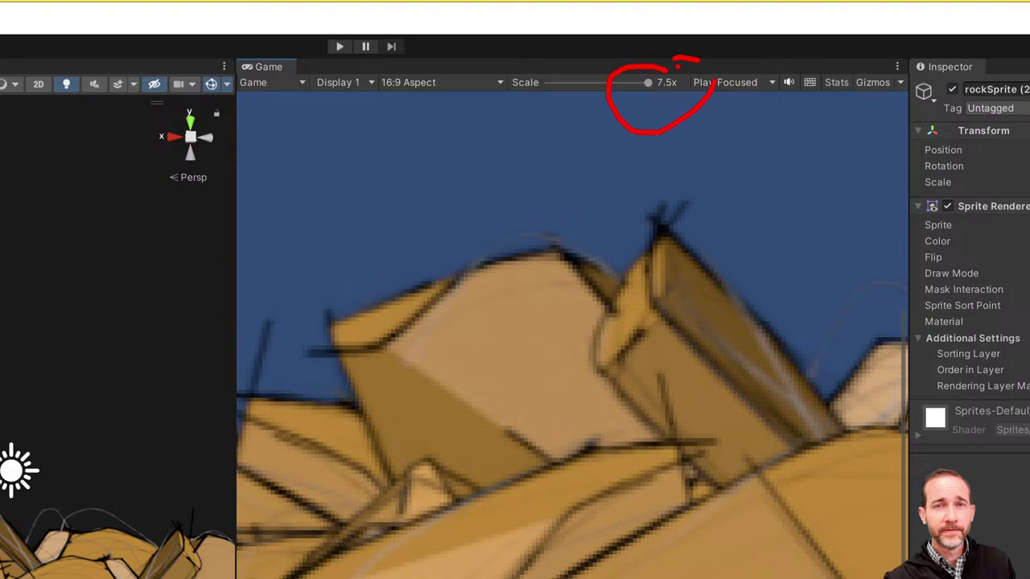
key("Escape")
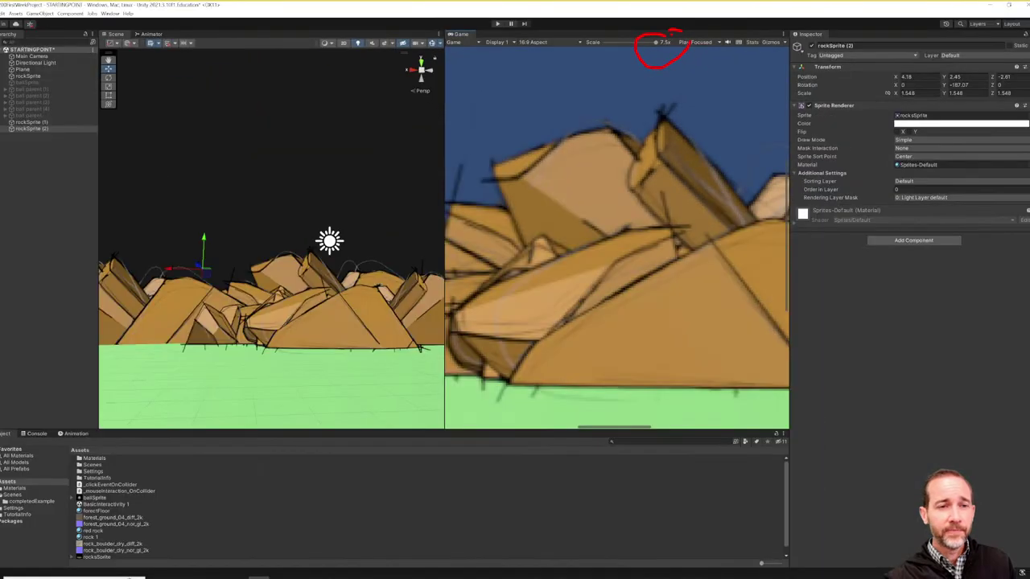
Reset the Game view's scale to 1x and annotate the magnified screen with a red stroke.
left_click_drag(648, 82, 373, 85)
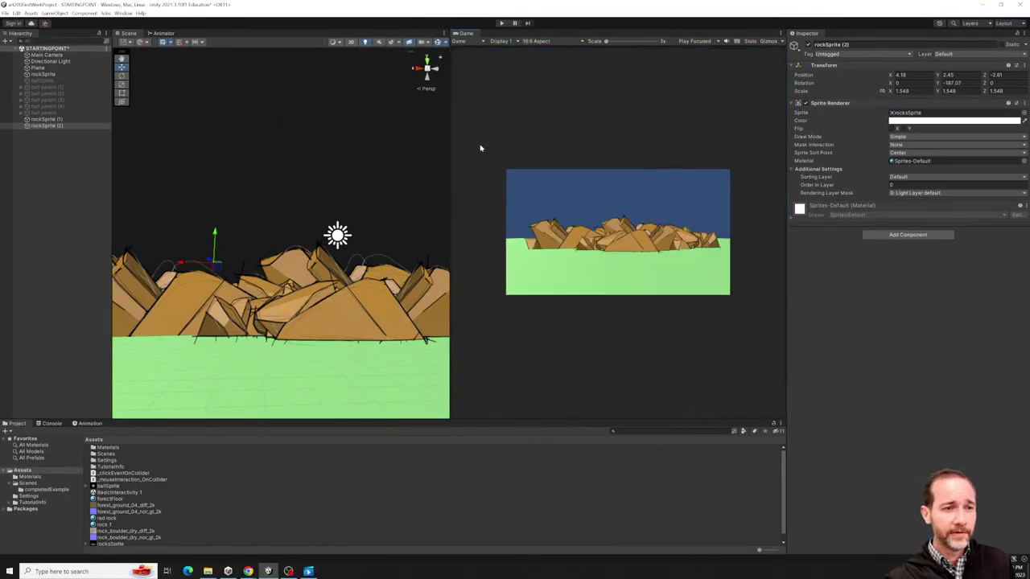
key("ctrl+1")
mouse_move(531, 62)
left_mouse_down()
mouse_move(555, 55)
mouse_move(509, 61)
left_mouse_up()
key("Escape")
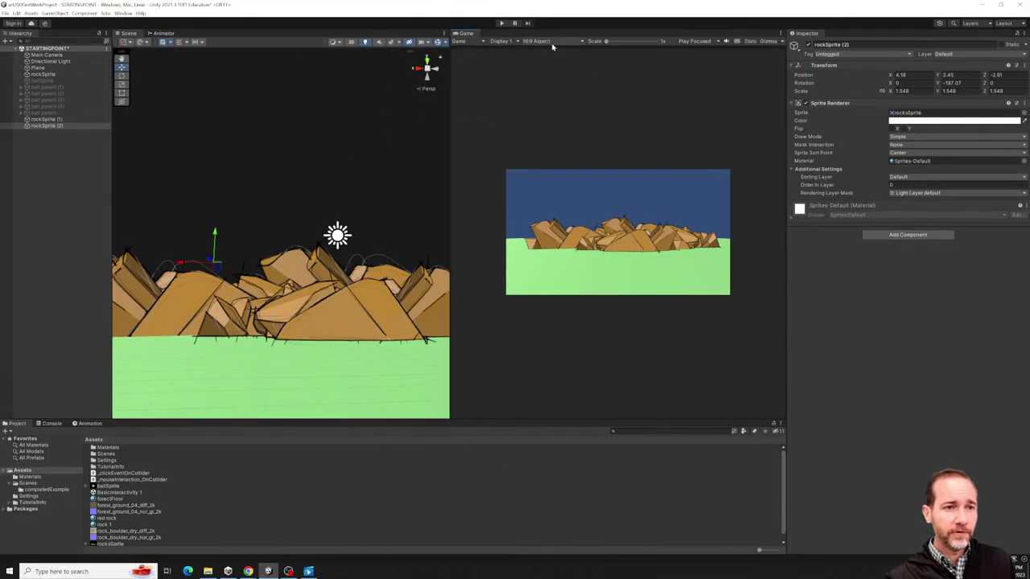
Set the Game view's aspect to Free Aspect and resize the Game view against the Scene view.
left_click_drag(450, 184, 487, 185)
left_click(576, 41)
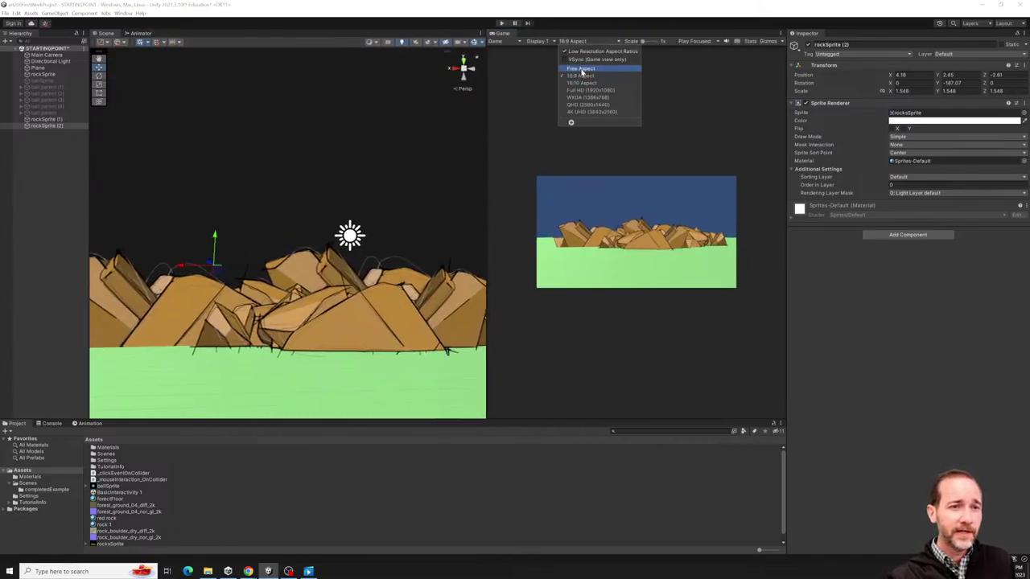
left_click(582, 69)
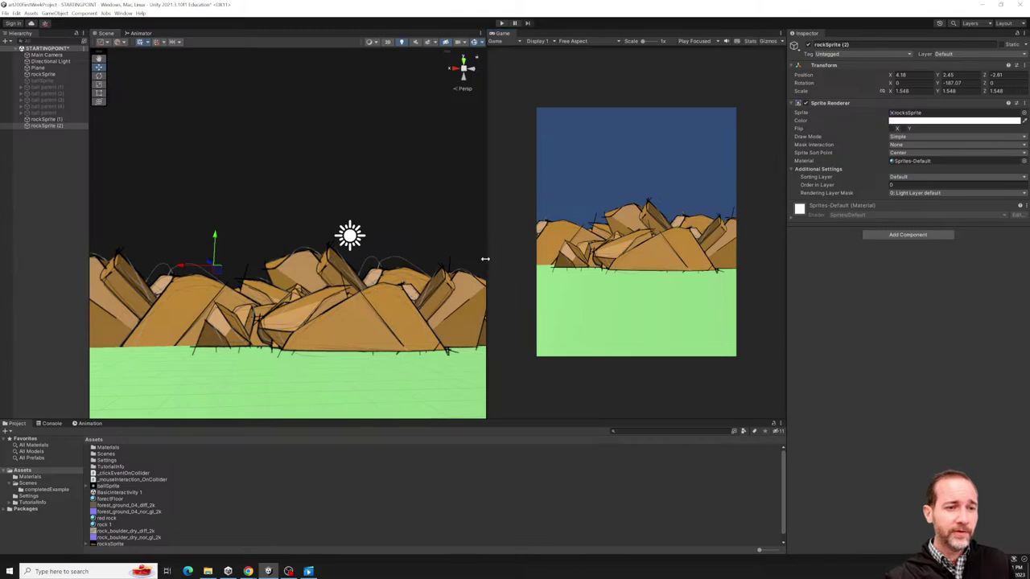
left_click_drag(485, 259, 442, 241)
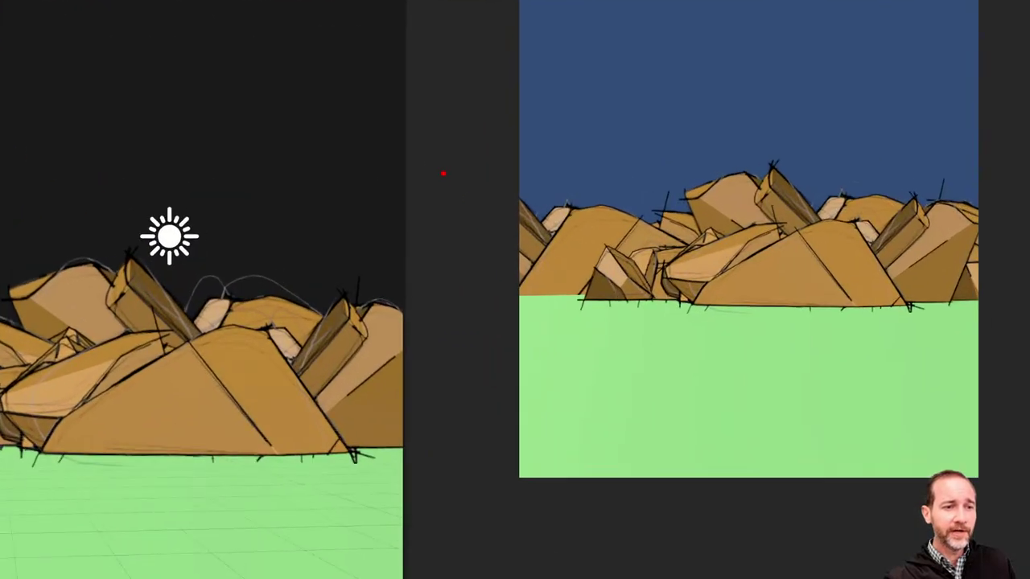
Set the Game view to the 16:9 aspect ratio and widen the Scene view and Hierarchy.
mouse_move(371, 99)
left_mouse_down()
mouse_move(339, 146)
mouse_move(358, 141)
left_mouse_up()
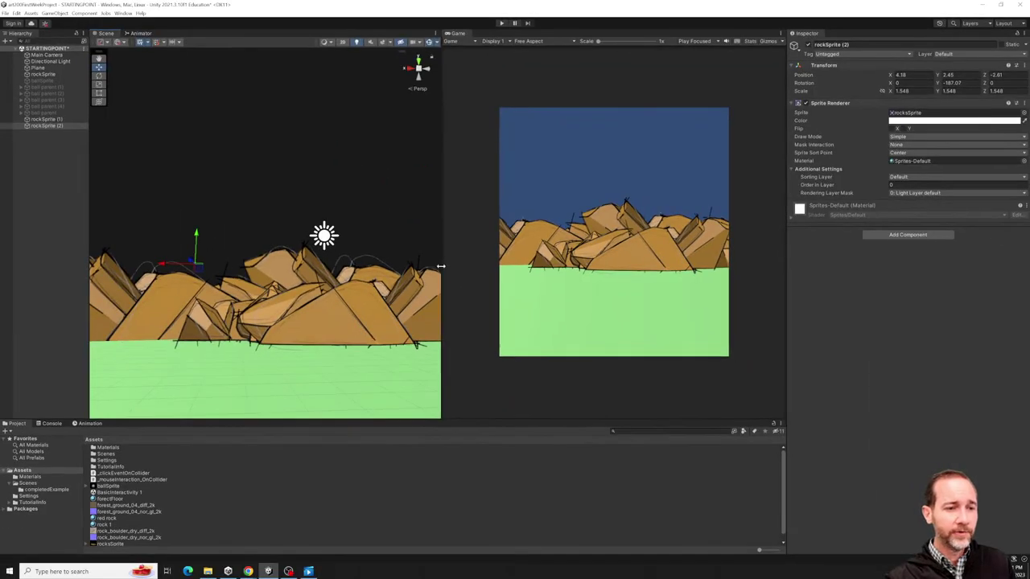
mouse_move(441, 269)
left_mouse_down()
mouse_move(458, 244)
mouse_move(18, 259)
mouse_move(346, 246)
left_mouse_up()
left_click(449, 41)
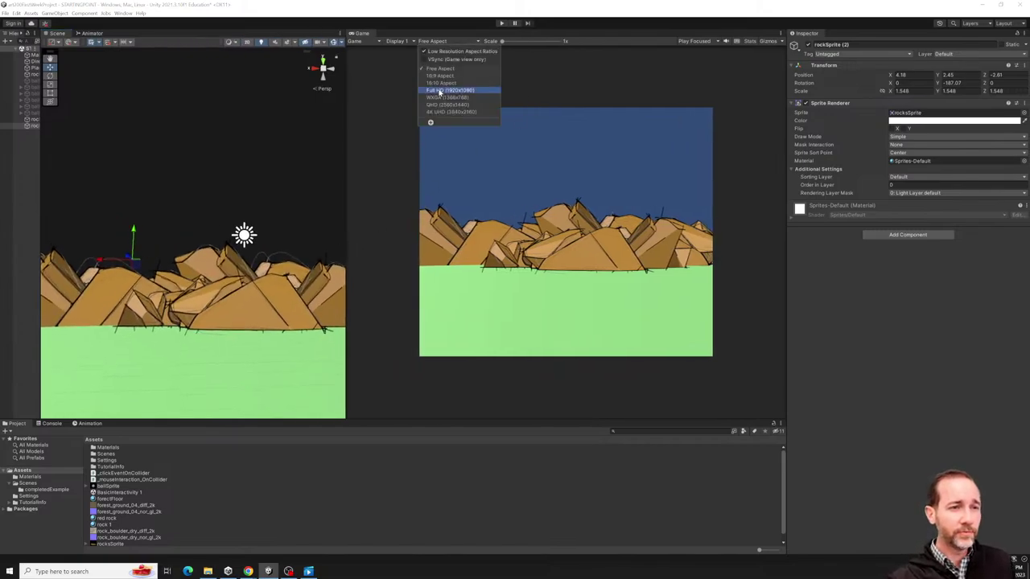
left_click(441, 77)
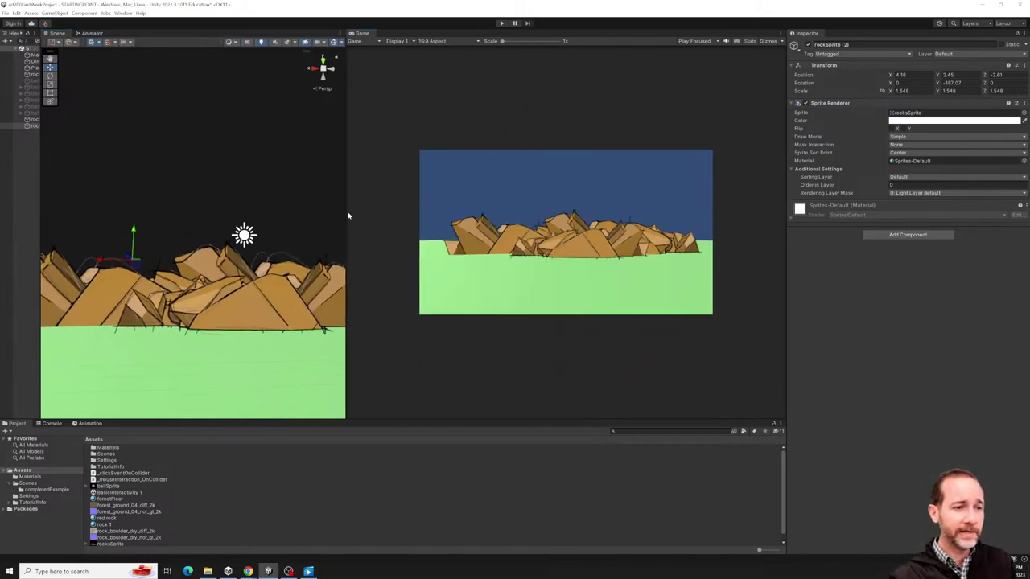
left_click_drag(346, 212, 493, 232)
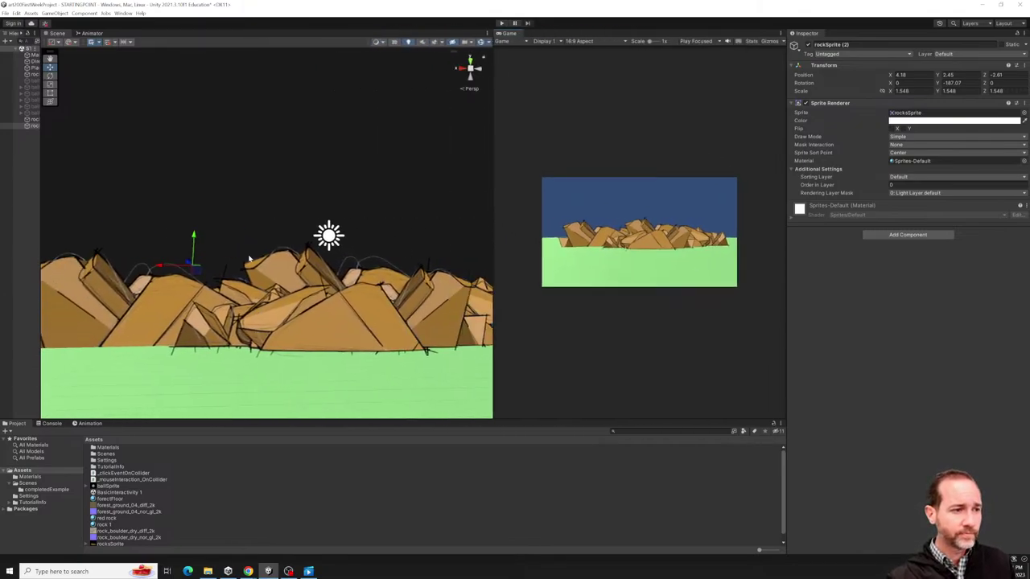
left_click_drag(41, 148, 129, 151)
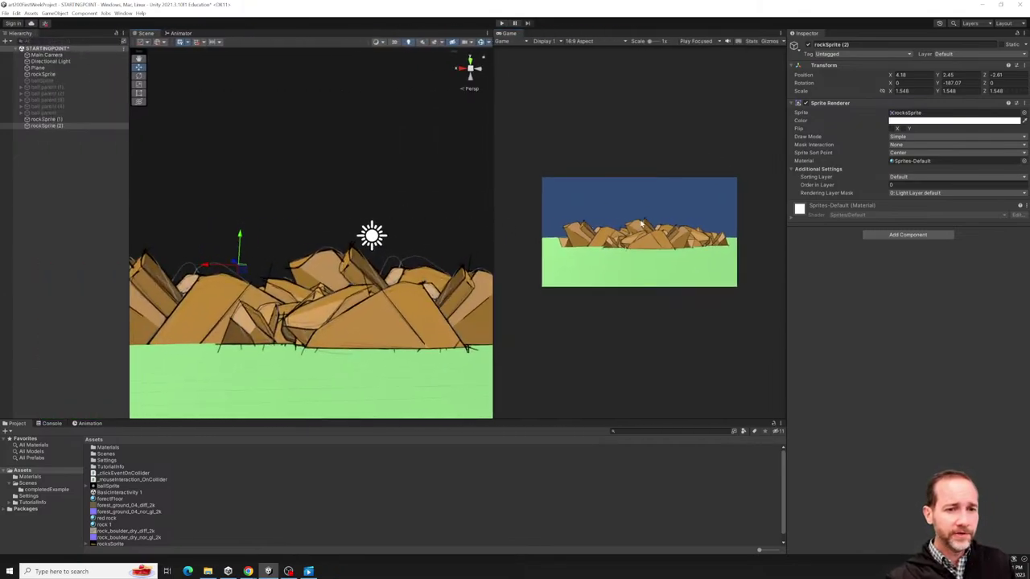
Move the Main Camera closer to the rock sprites, to a Z position of about 6.61, and enlarge the Game view.
left_click(46, 55)
key("f")
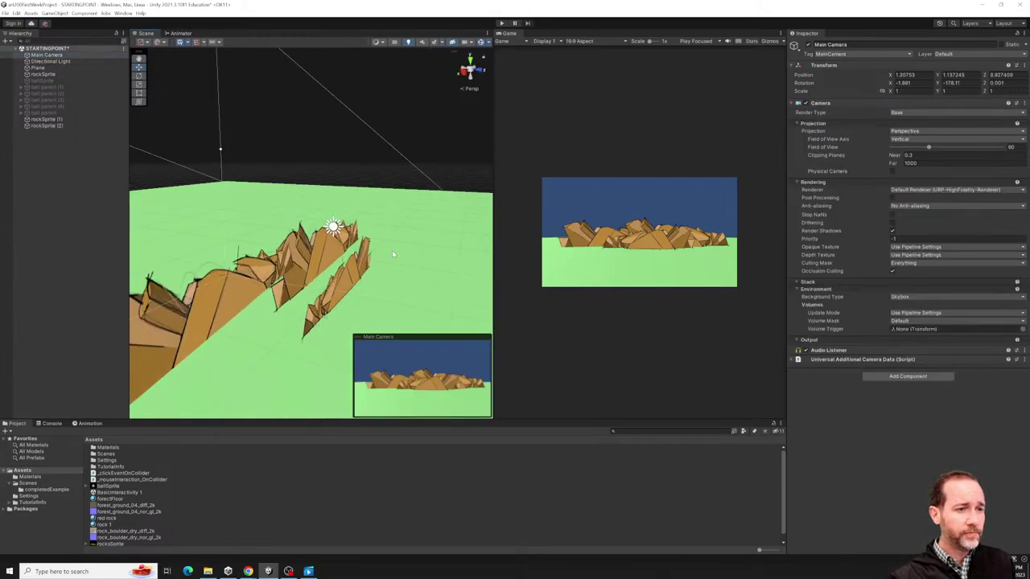
left_click_drag(322, 267, 354, 269, "alt")
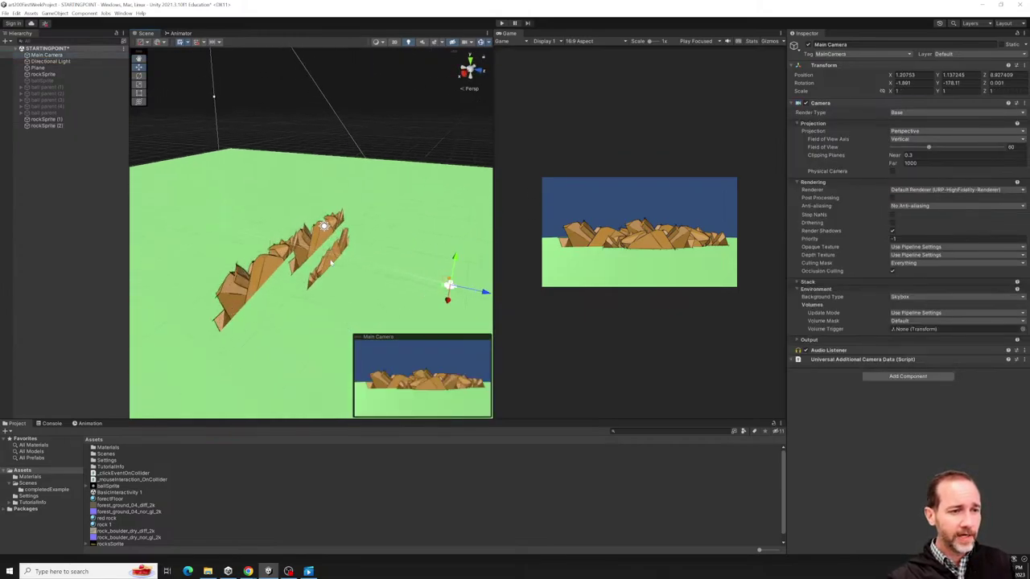
left_click_drag(484, 300, 453, 304)
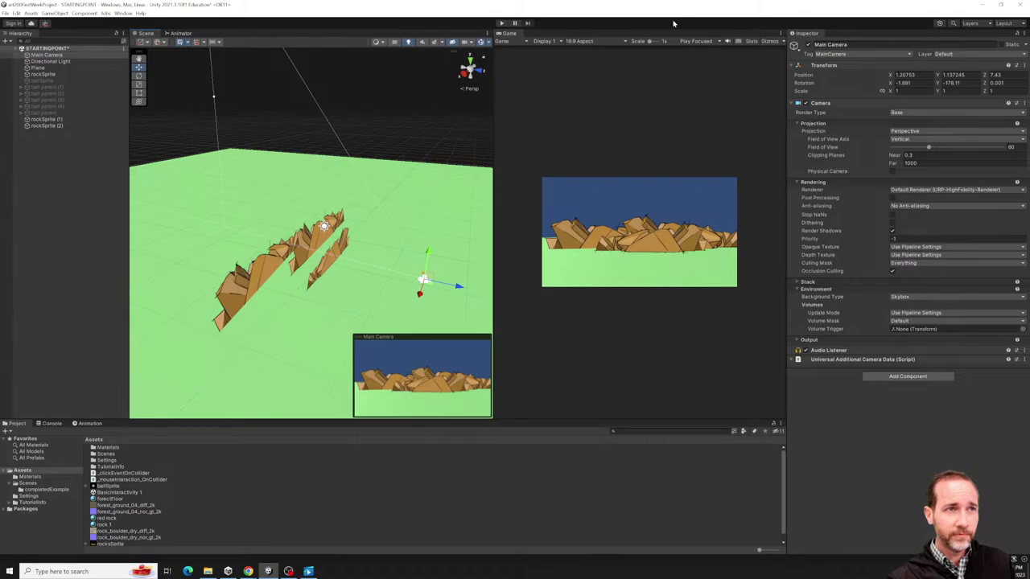
mouse_move(457, 288)
left_mouse_down()
mouse_move(366, 274)
mouse_move(474, 294)
mouse_move(378, 293)
mouse_move(502, 294)
mouse_move(395, 296)
mouse_move(373, 271)
mouse_move(515, 292)
mouse_move(366, 269)
mouse_move(392, 288)
mouse_move(489, 298)
mouse_move(443, 299)
left_mouse_up()
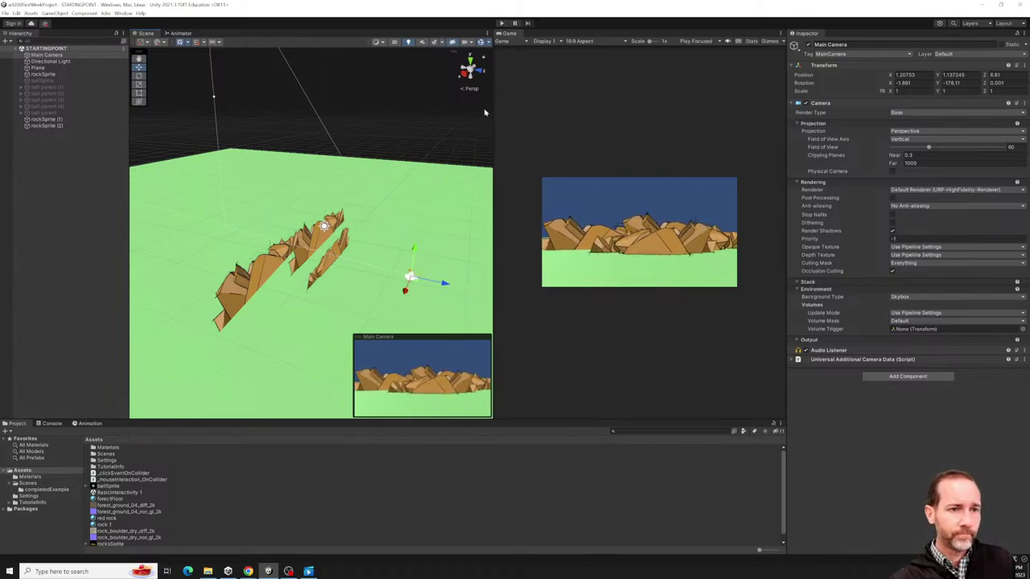
left_click_drag(492, 108, 453, 108)
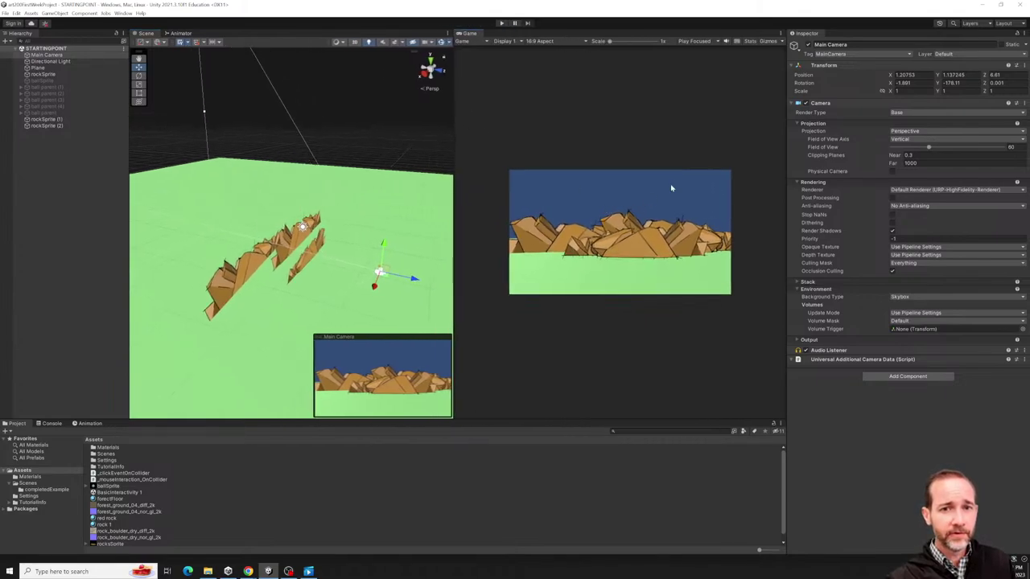
left_click_drag(324, 250, 274, 214, "alt")
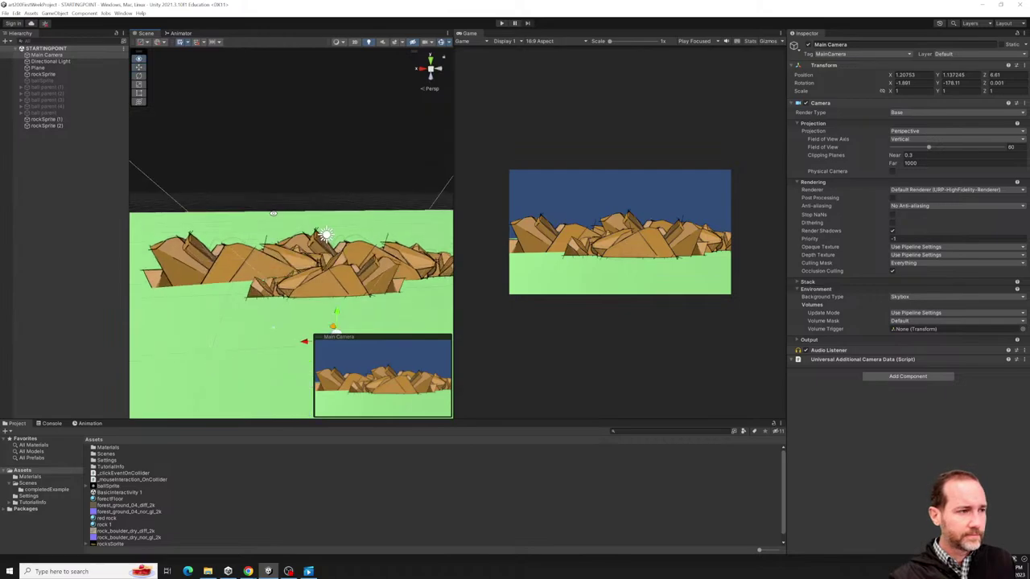
key("Down")
key("Down")
key("Down")
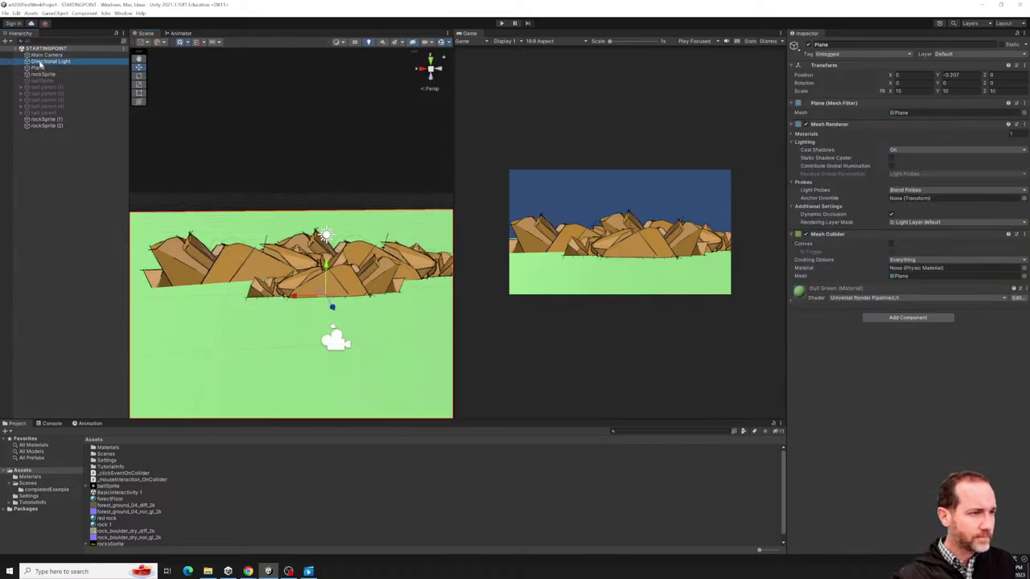
left_click_drag(344, 259, 238, 444, "alt")
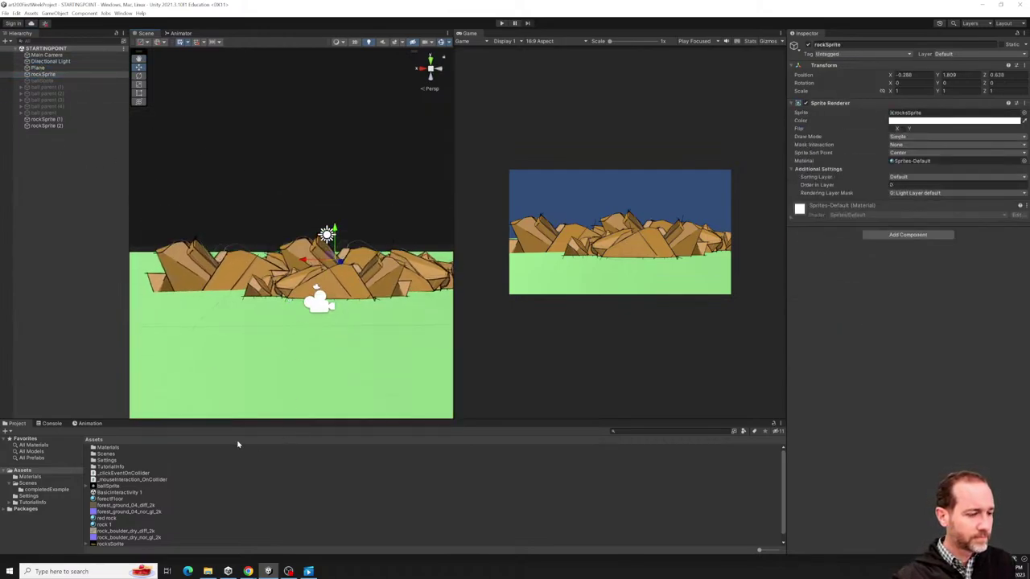
Add the ballSprite image from the project assets to the scene.
left_click(110, 498)
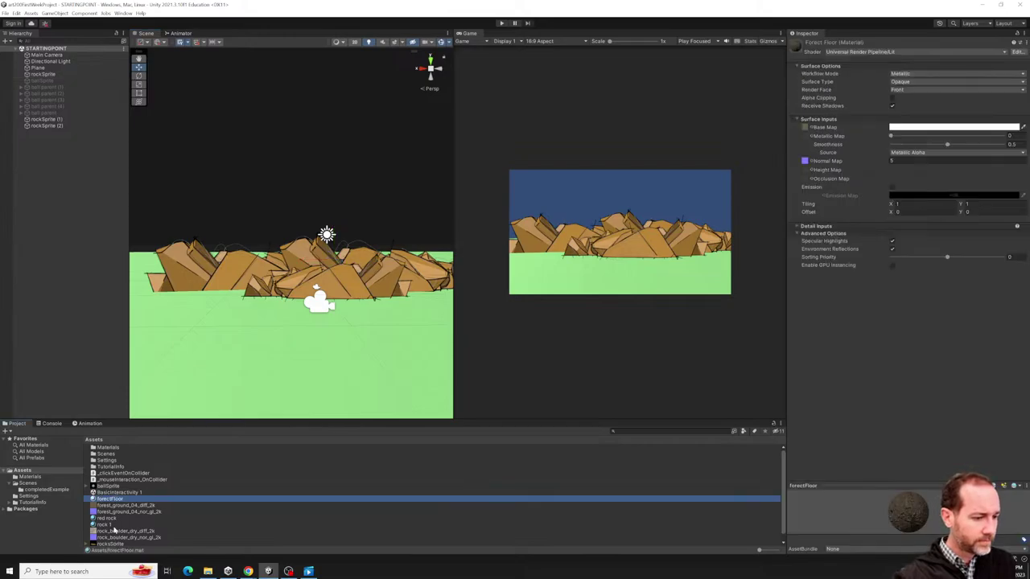
scroll(114, 530, "down", 1)
left_click(107, 478)
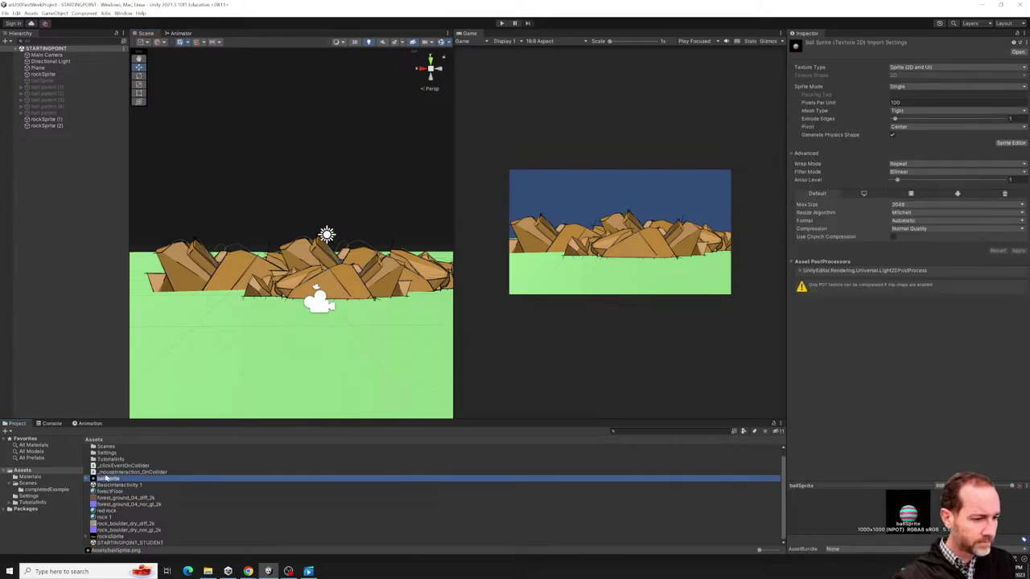
left_click_drag(109, 479, 245, 306)
left_click_drag(226, 281, 62, 226)
Place the new ball sprite in front of the rocks at about X 4.63, Y 2.33, Z 2.89.
left_click(55, 161)
left_click(45, 132)
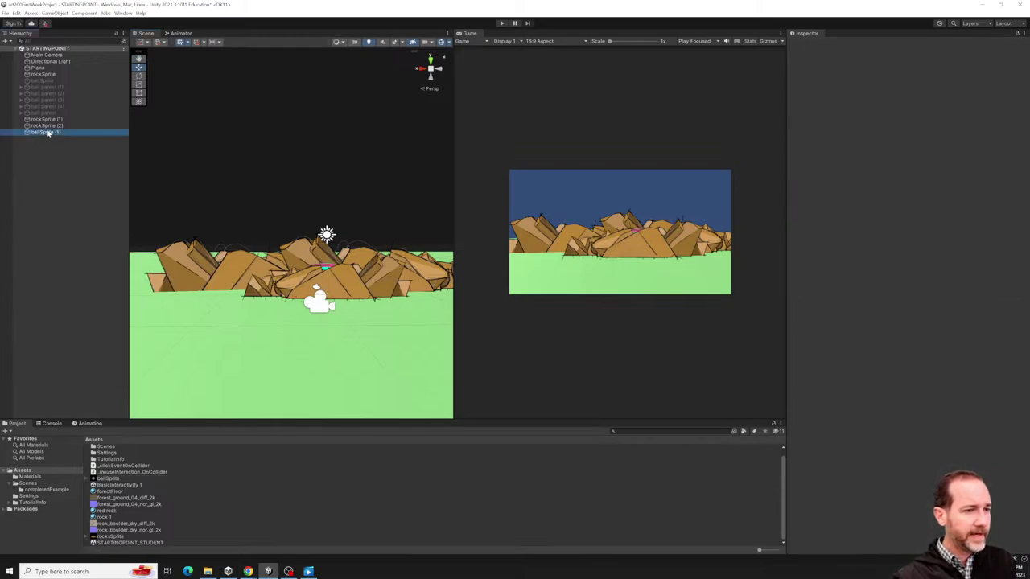
key("f")
mouse_move(332, 302)
left_mouse_down()
mouse_move(347, 298)
mouse_move(345, 263)
mouse_move(346, 273)
mouse_move(278, 264)
mouse_move(191, 286)
mouse_move(252, 278)
mouse_move(221, 269)
mouse_move(332, 299)
left_mouse_up()
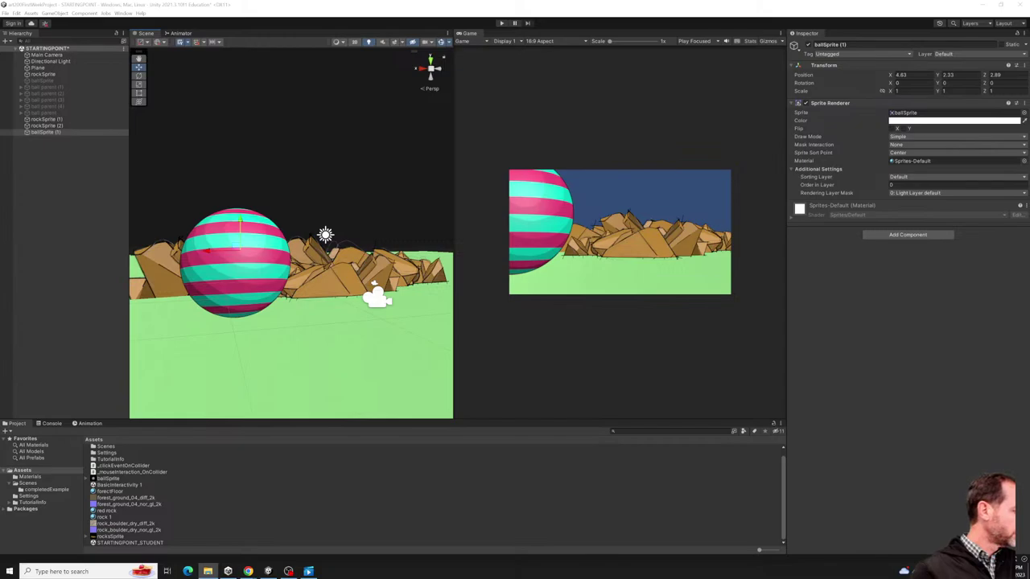
Search the computer for "illustrator" and launch Adobe Illustrator 2022.
left_click(35, 571)
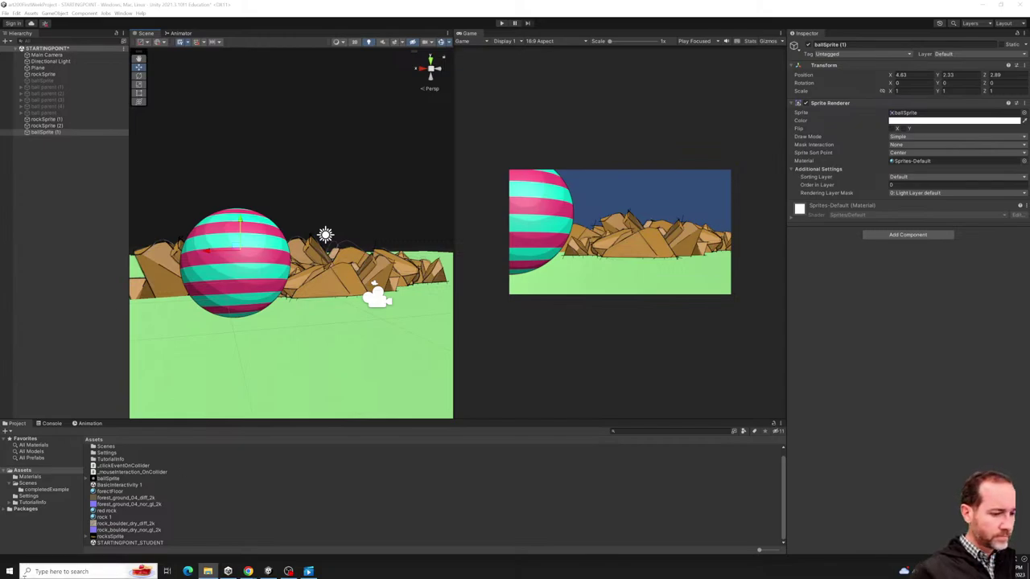
type("illustrato")
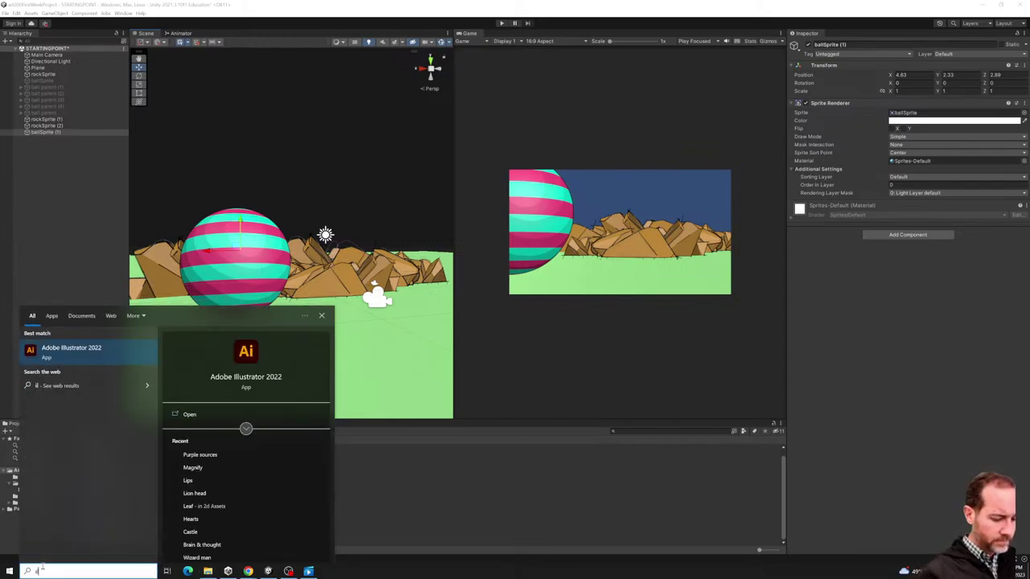
key("BackSpace")
key("BackSpace")
key("BackSpace")
type("to")
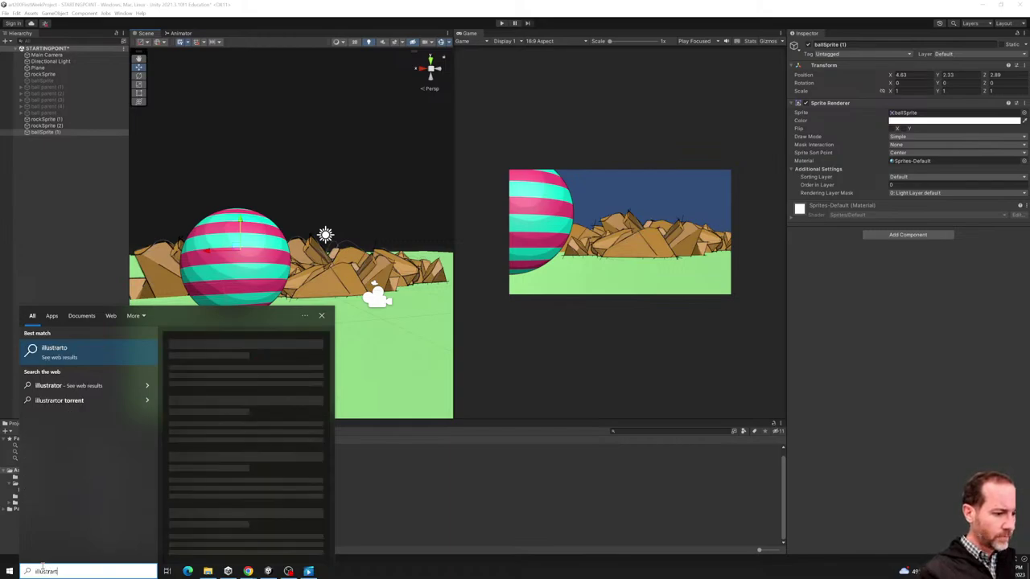
type("r")
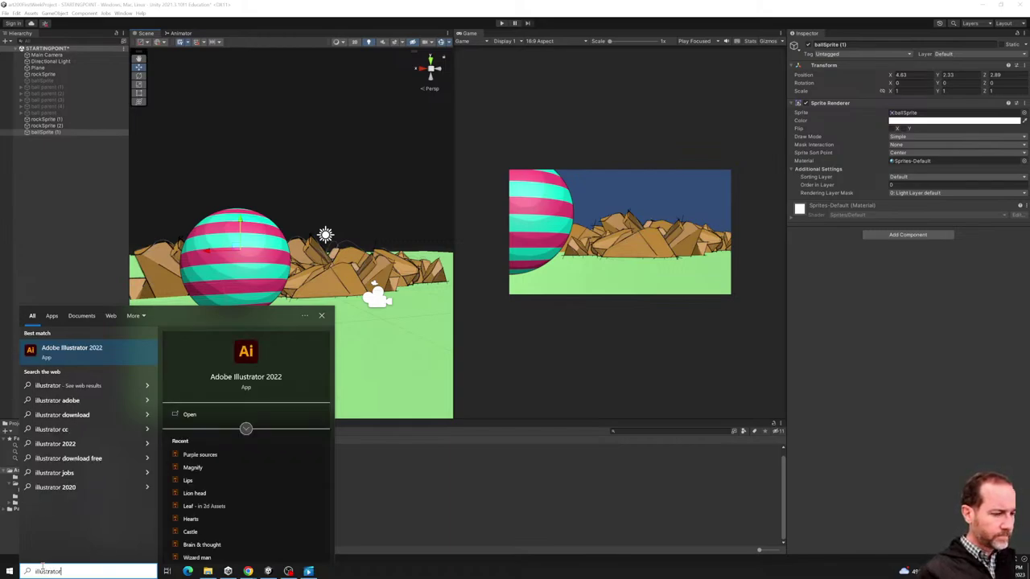
key("Escape")
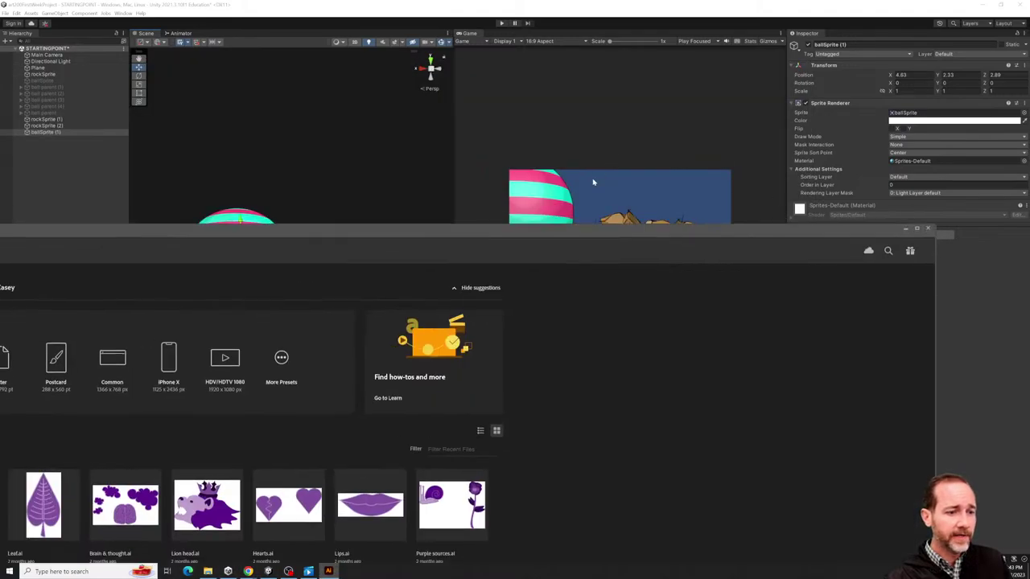
Move the Illustrator window fully onto the screen and open the recent green Leaf.ai file.
left_click_drag(506, 230, 711, 88)
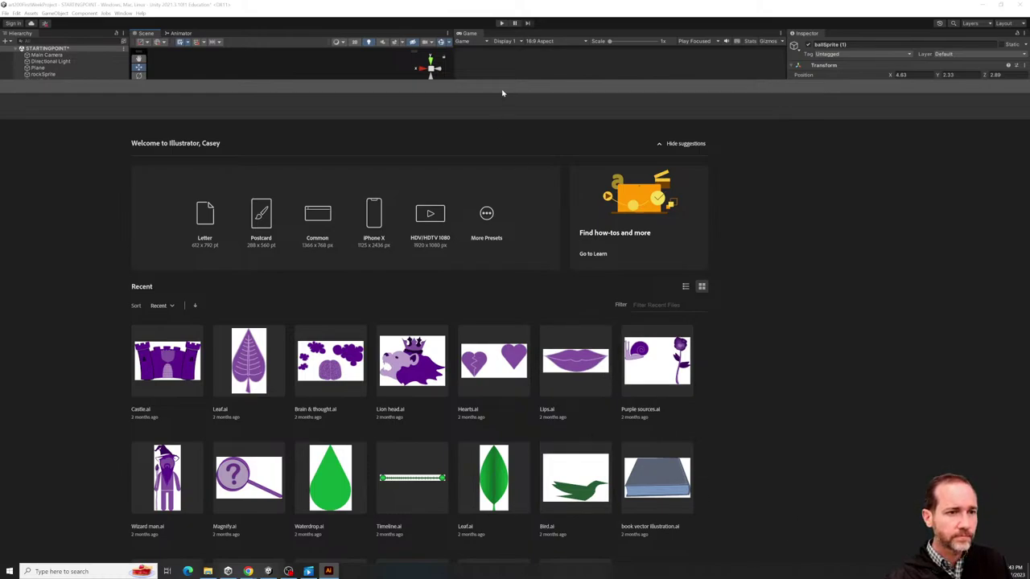
left_click_drag(501, 91, 523, 11)
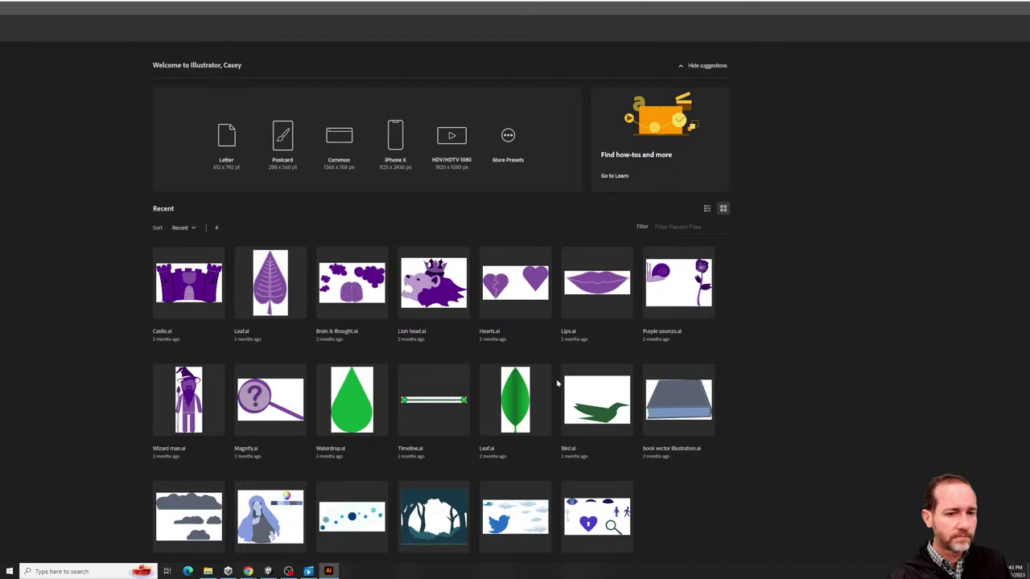
left_click(510, 419)
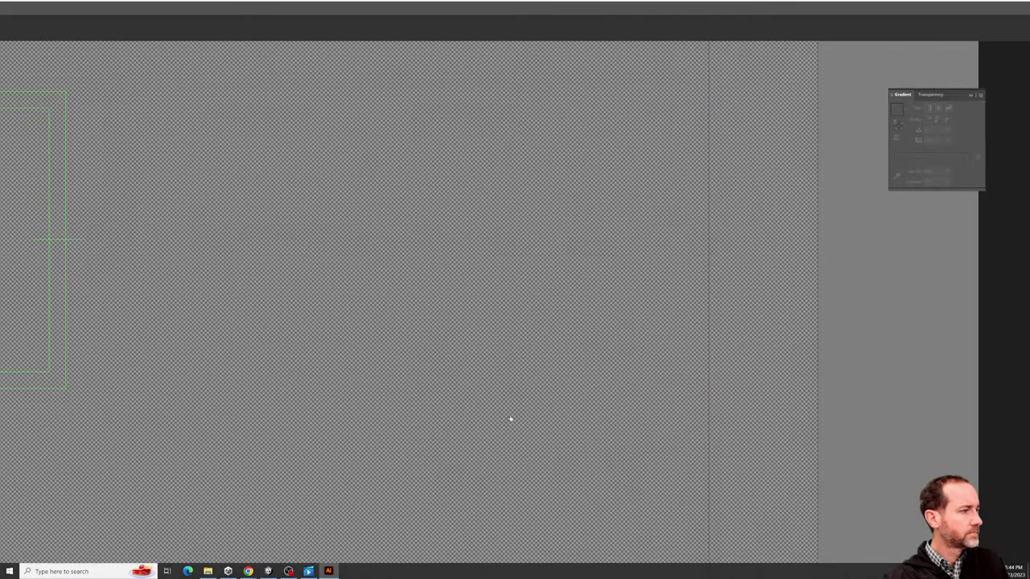
Switch back to Illustrator from Unity and maximize its document window.
left_click(919, 4)
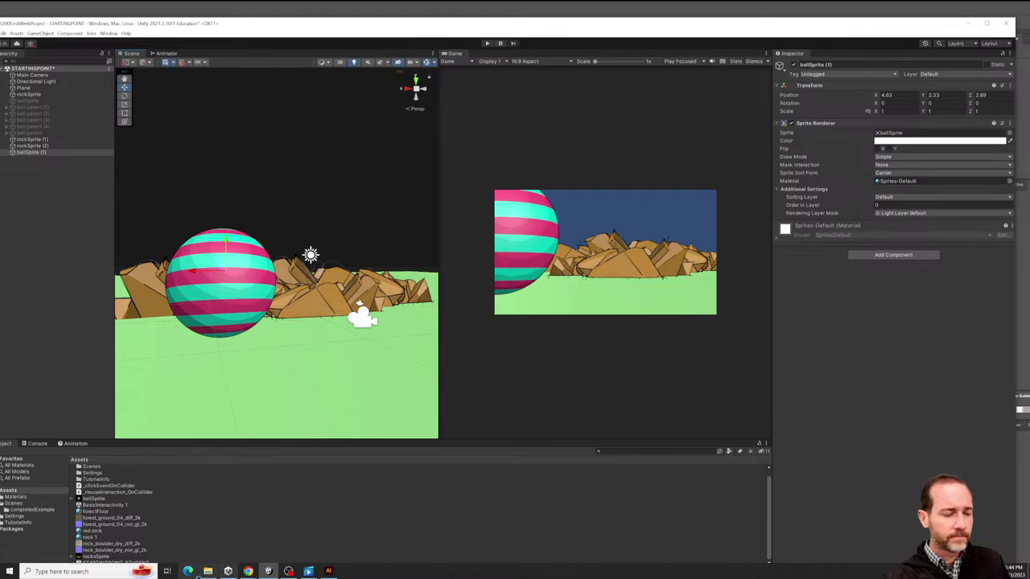
left_click(328, 571)
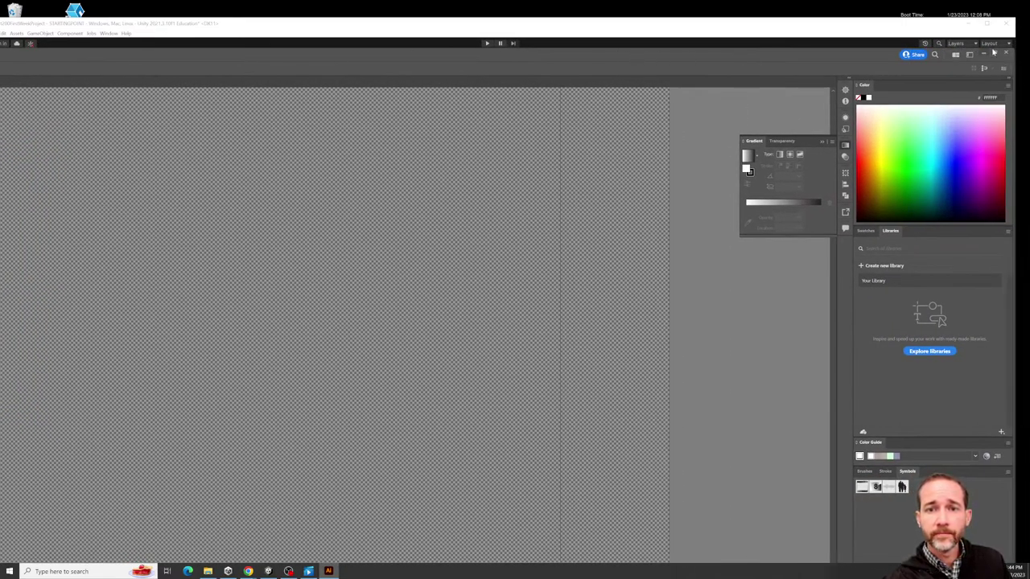
left_click(995, 53)
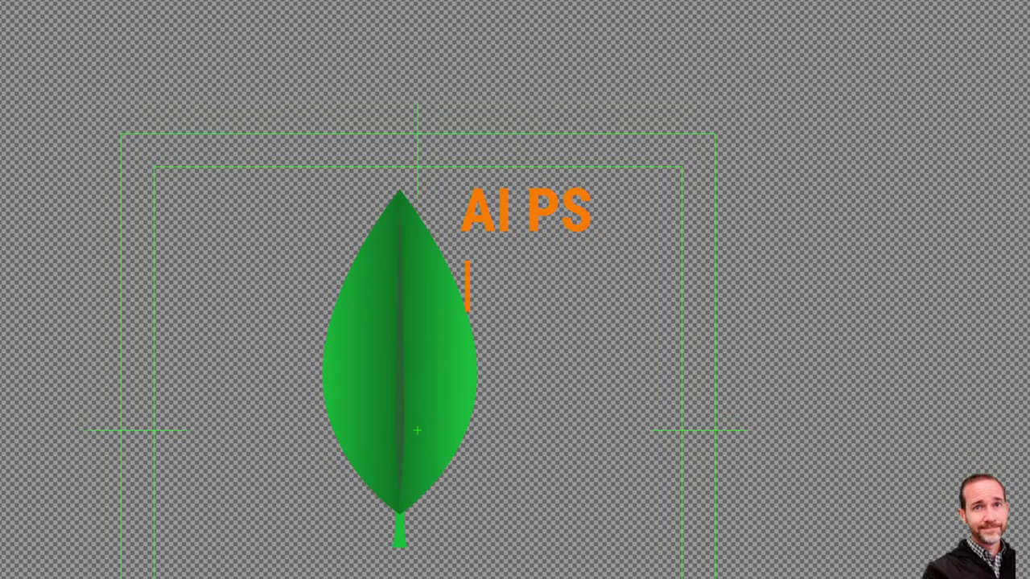
Add procreate, clip studio paint and krita on separate lines below "AI PS" in the on-screen annotation.
type("proc")
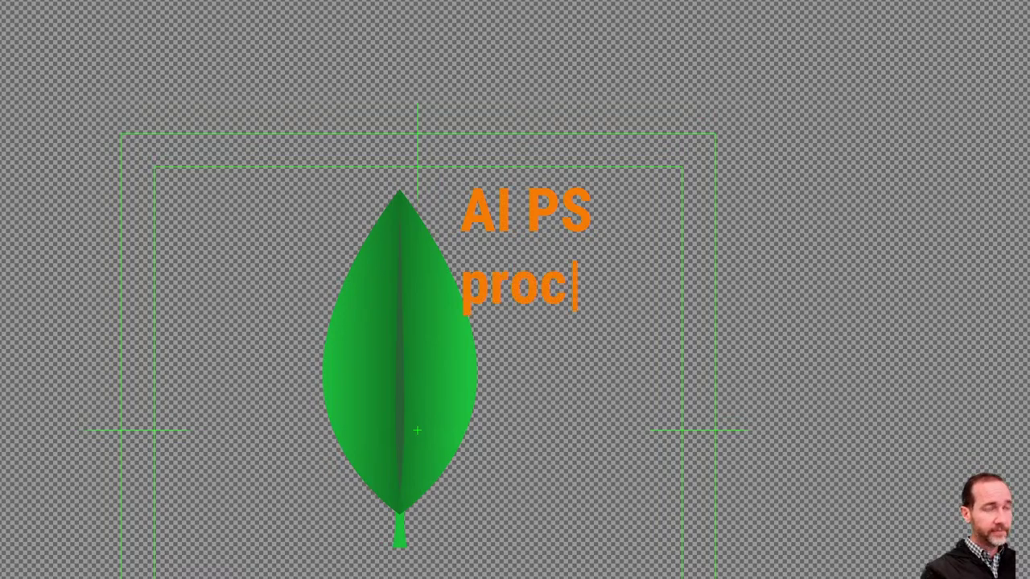
type("reate")
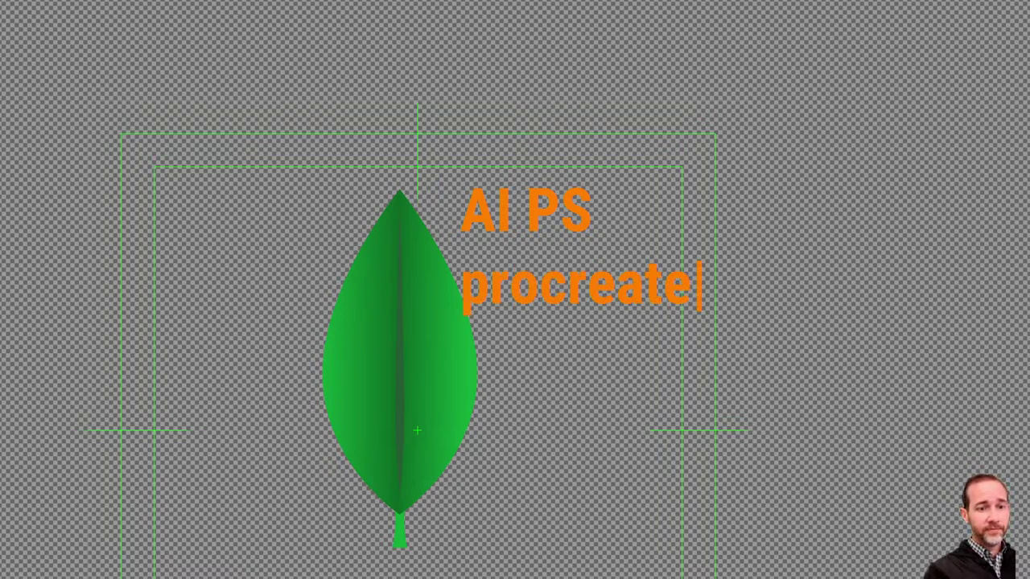
key("Return")
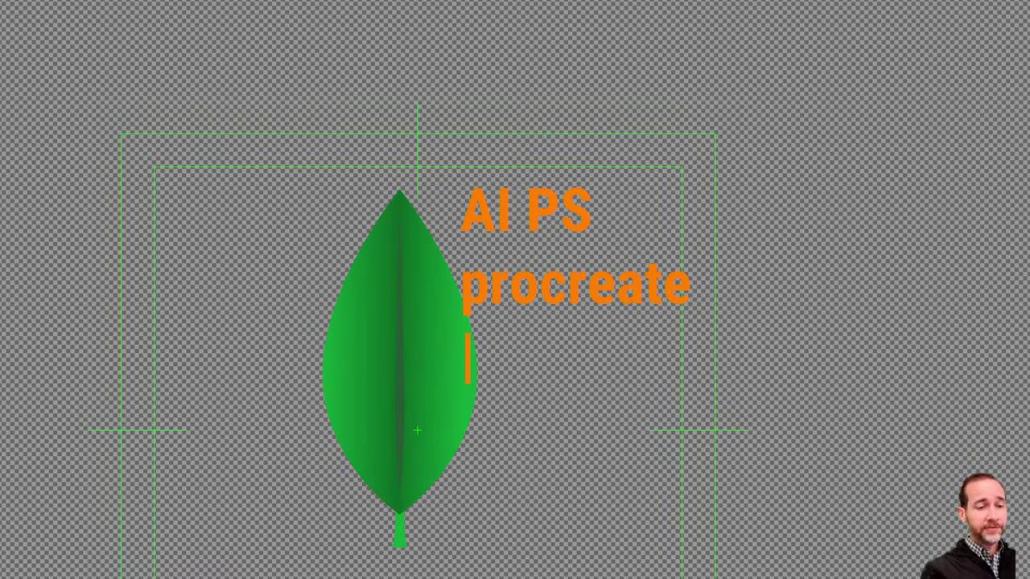
type("clip stud")
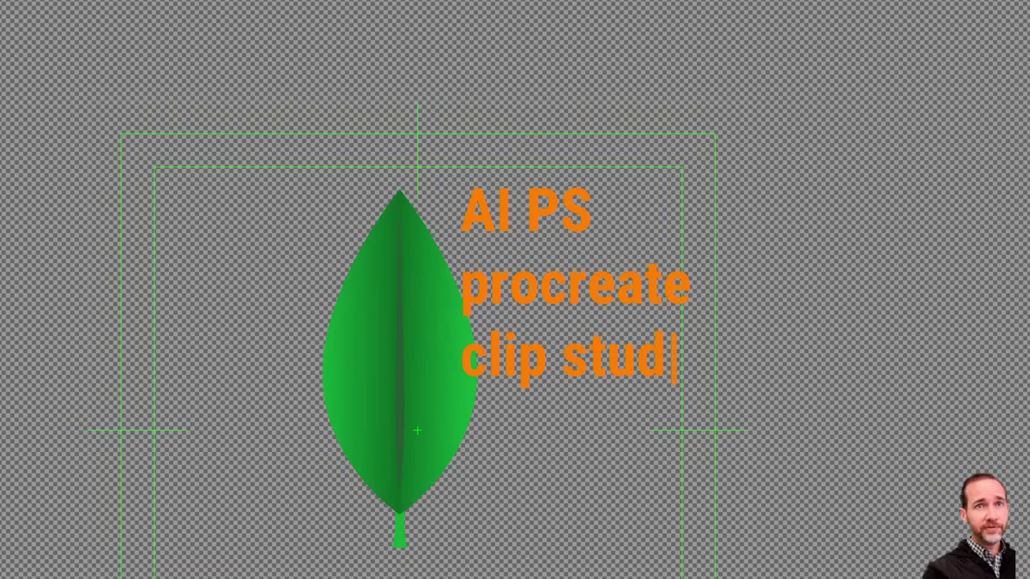
type("io paint")
key("Return")
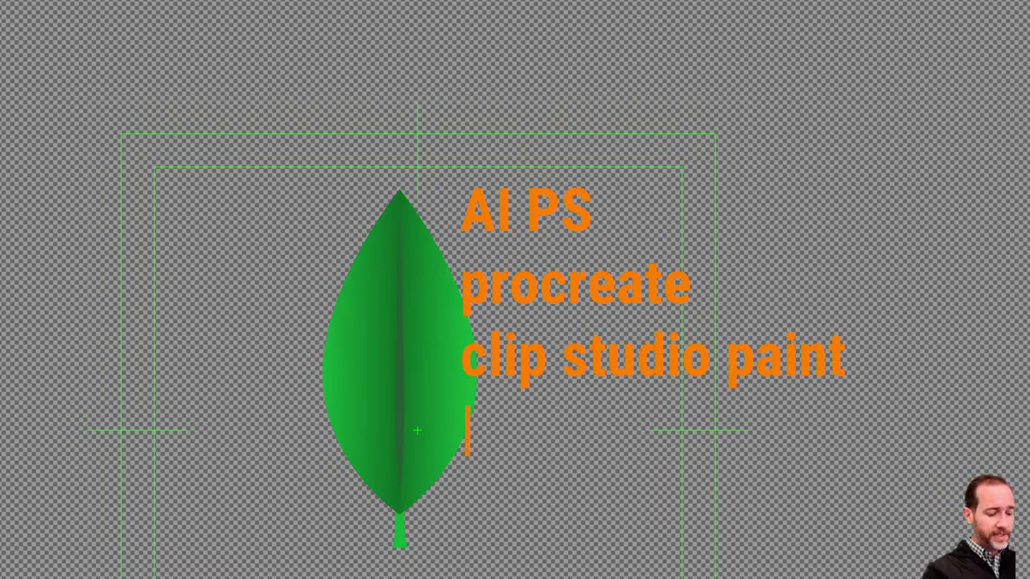
type("krita")
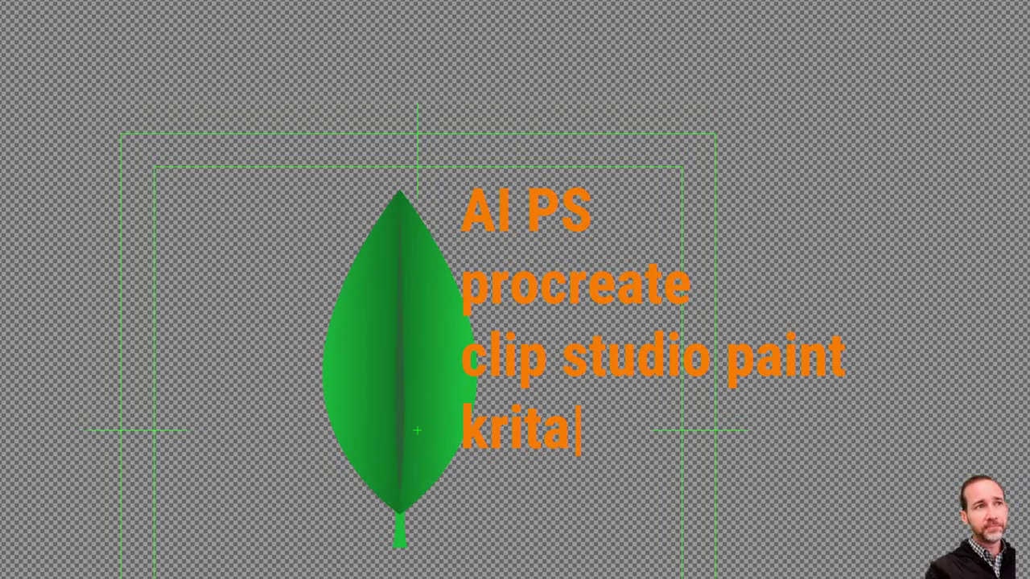
key("Return")
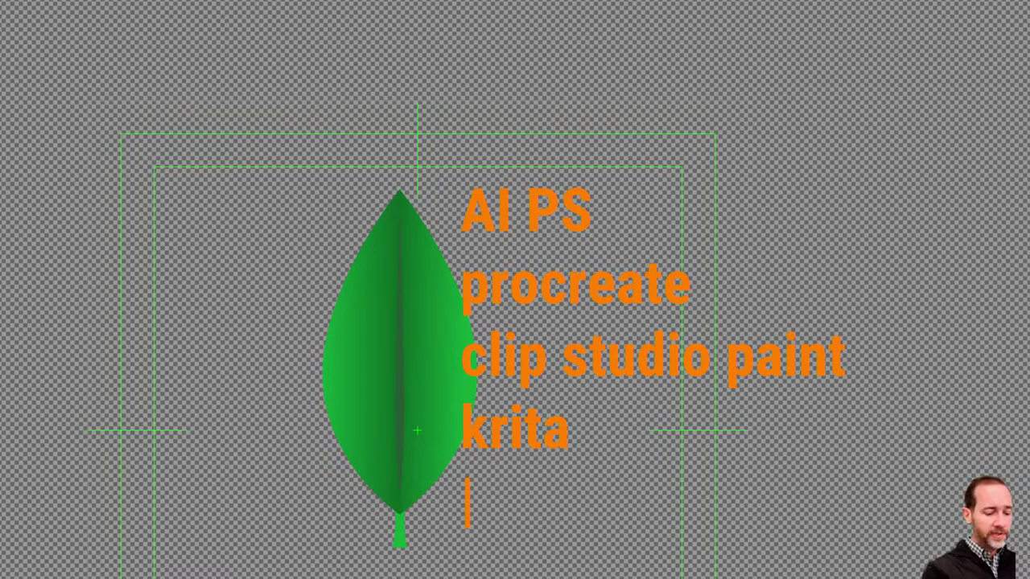
Write "EXPORT PNG WITH ALPHA" as the last line of the on-screen annotation below krita.
type("EXPOER")
key("BackSpace")
key("BackSpace")
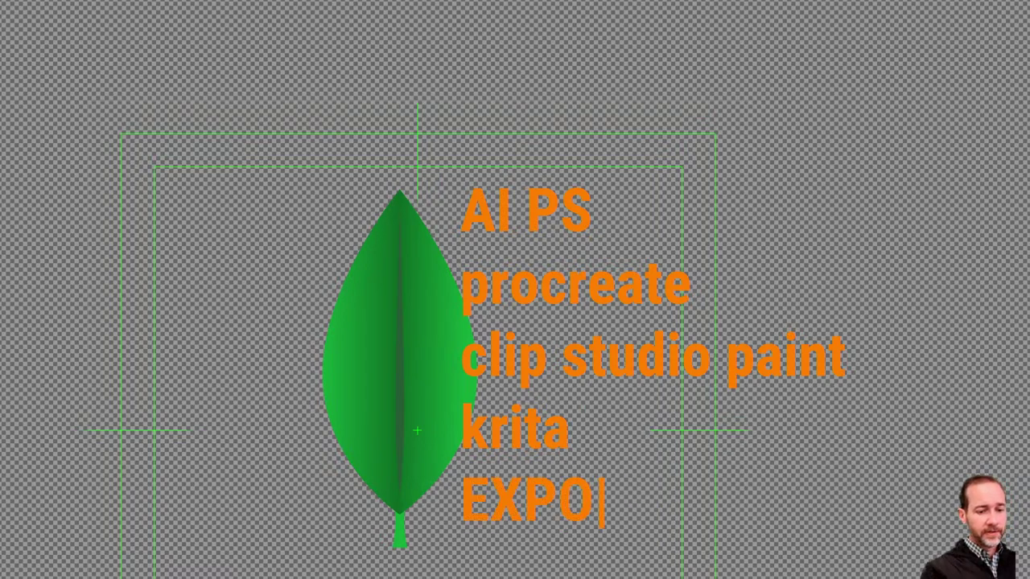
type("RT PNG WITH A")
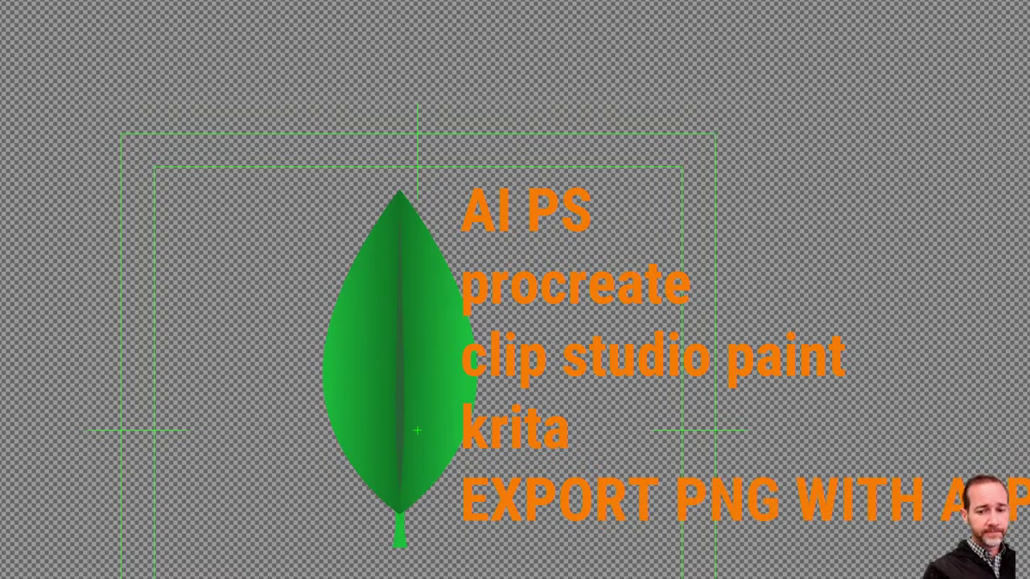
type("LP")
type("HA")
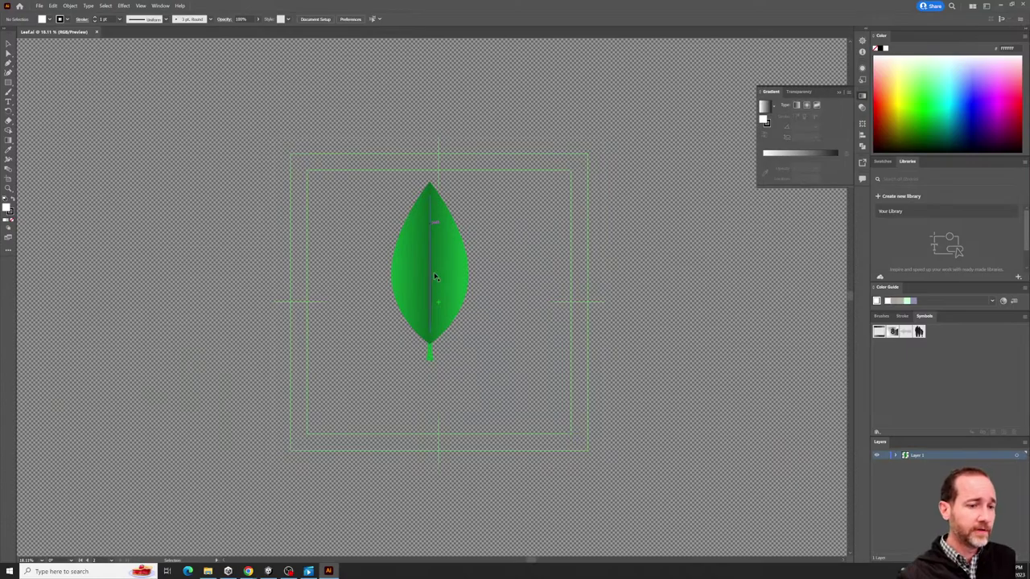
Start an Export As of the leaf artwork and display the available file formats.
left_click(42, 6)
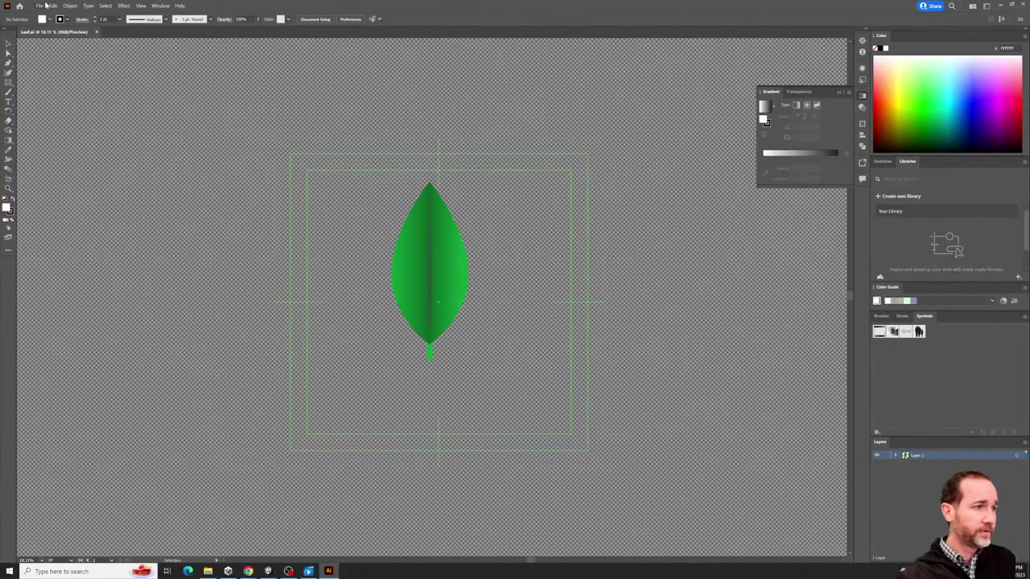
left_click(40, 7)
mouse_move(60, 152)
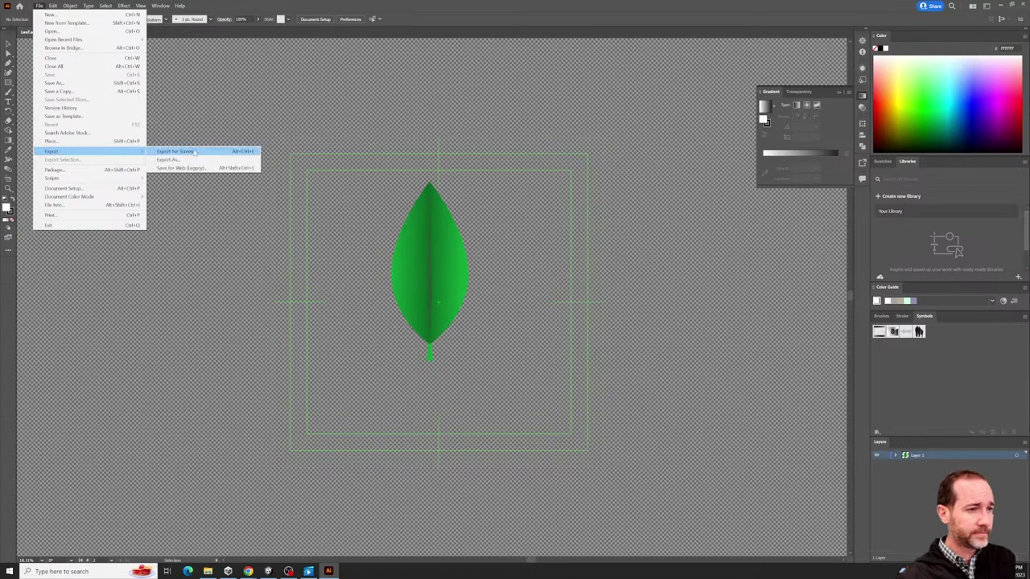
left_click(193, 160)
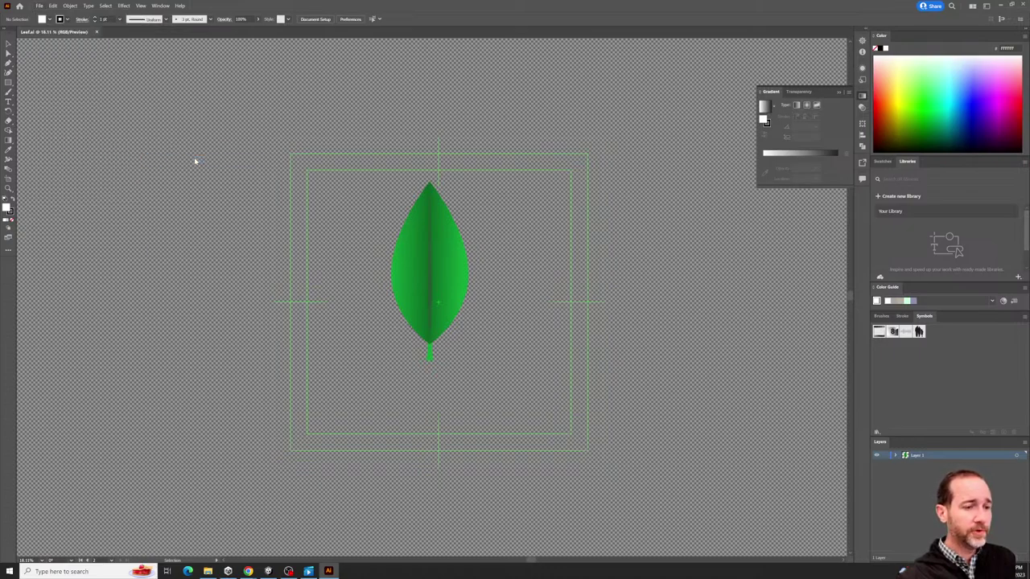
left_click(479, 366)
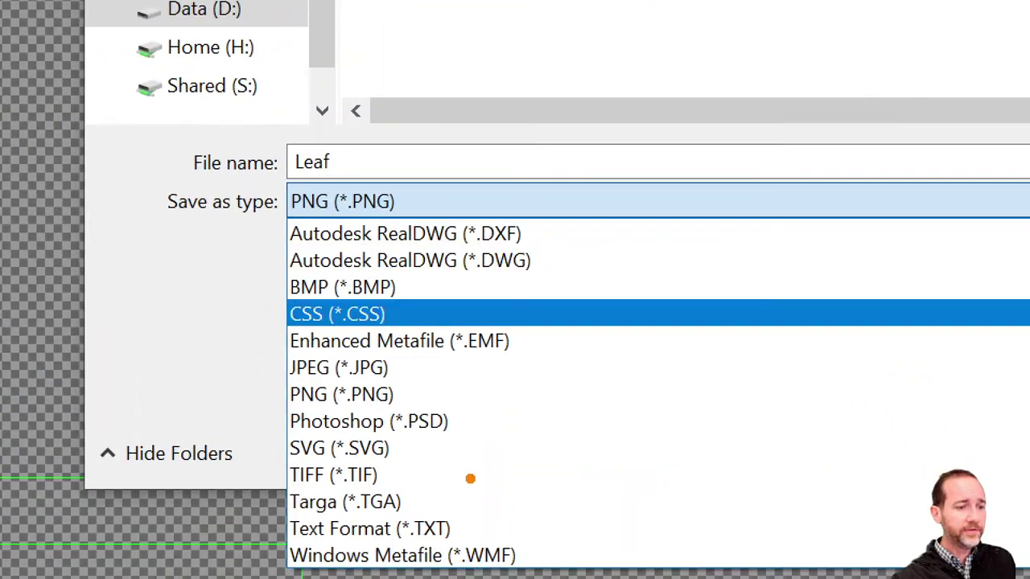
Strike out the JPEG format on screen and annotate it with "jpg does not have an alpha channel".
mouse_move(263, 367)
left_mouse_down()
mouse_move(500, 383)
mouse_move(186, 373)
left_mouse_up()
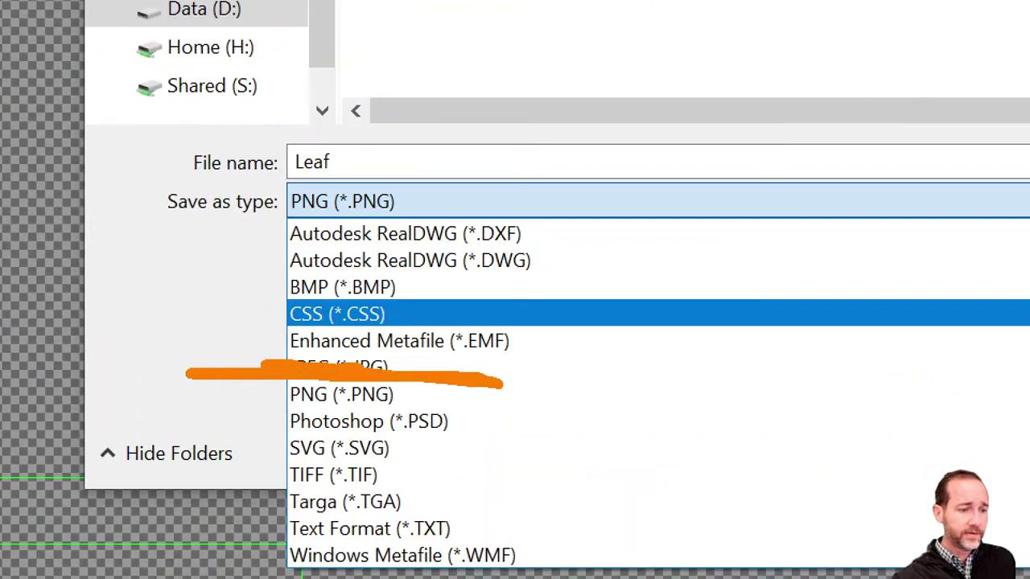
mouse_move(392, 366)
left_mouse_down()
mouse_move(209, 365)
mouse_move(441, 366)
left_mouse_up()
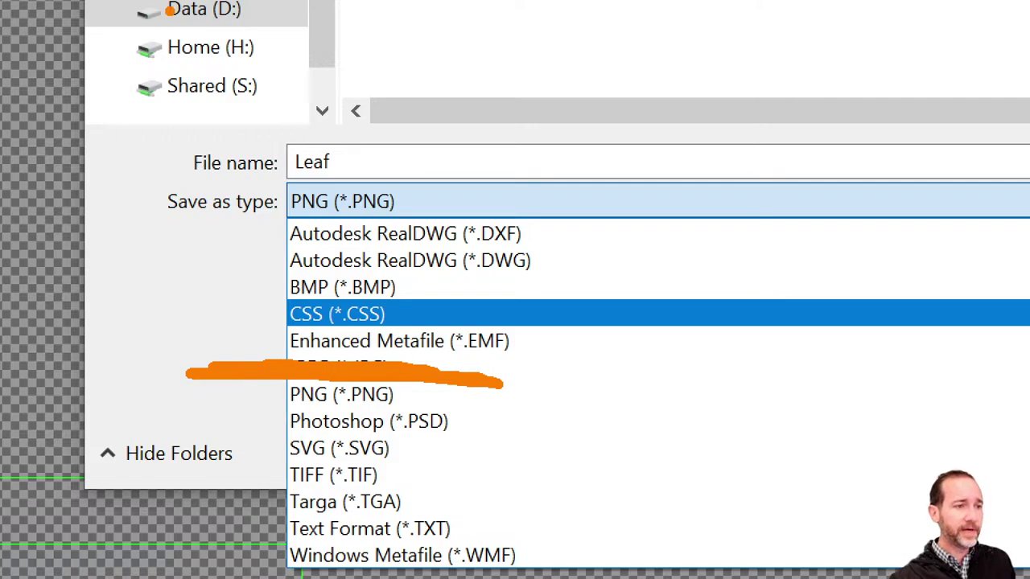
left_click_drag(304, 14, 392, 63)
type("does")
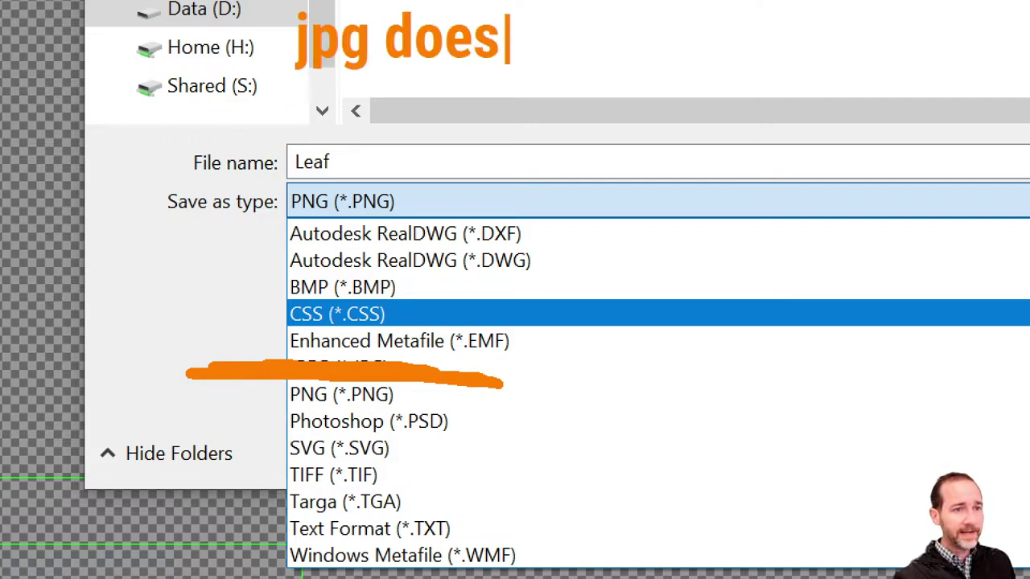
type(" not have an")
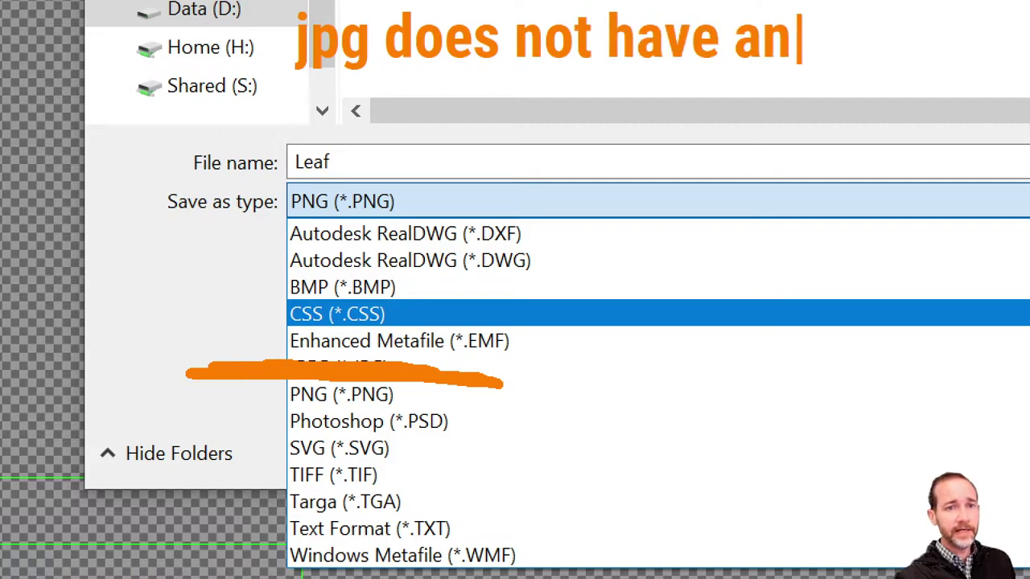
type(" alpha channel")
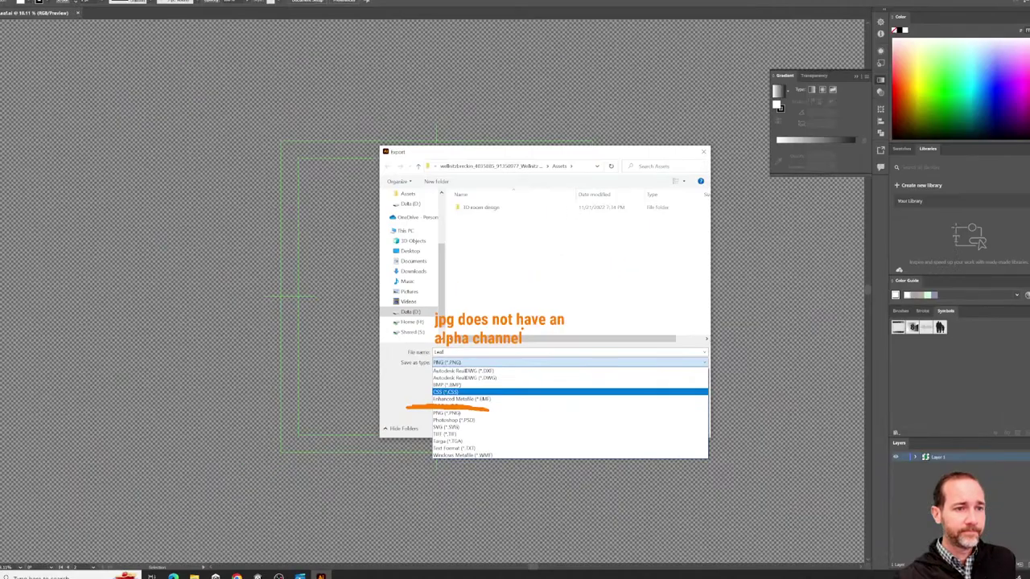
Export the artwork to the Assets folder as a PNG named Leaf, at Screen (72 ppi) with a transparent background.
left_click(442, 394)
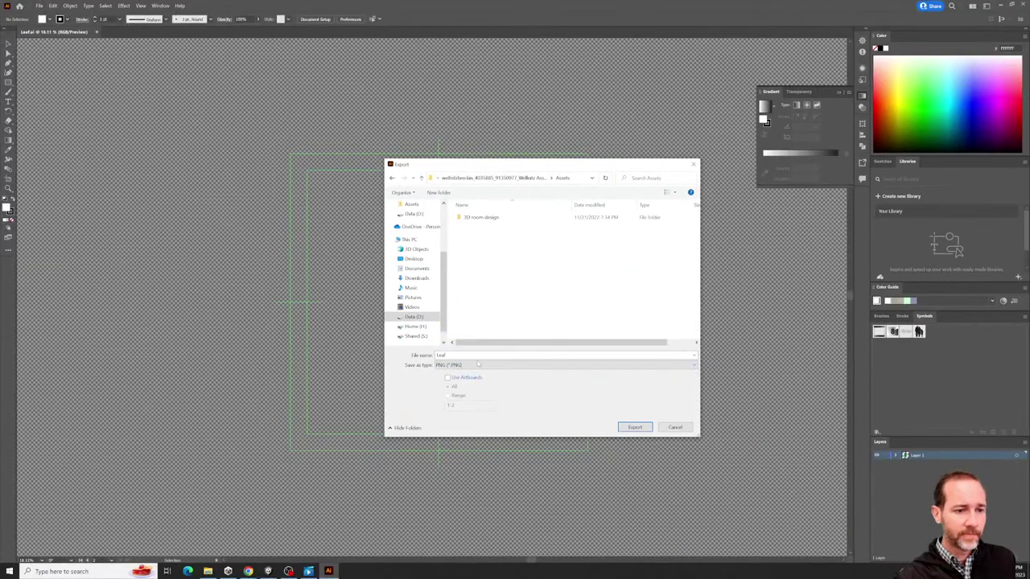
left_click(466, 366)
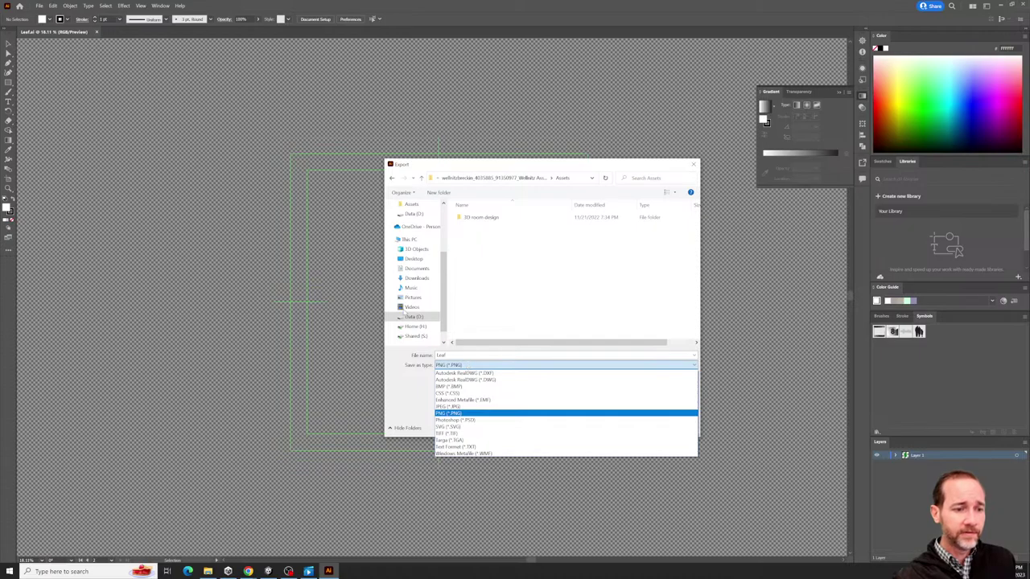
left_click(465, 414)
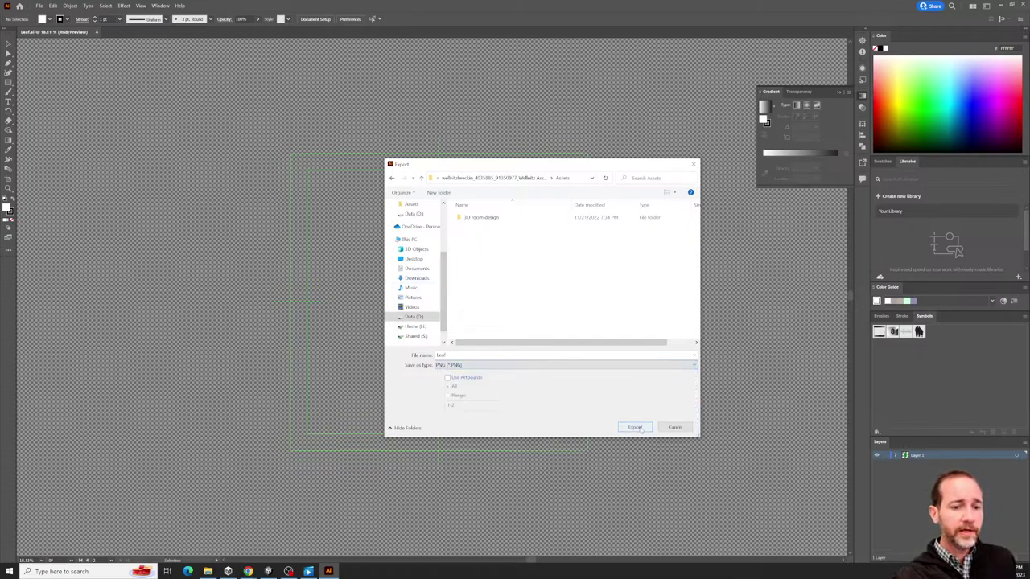
left_click(634, 427)
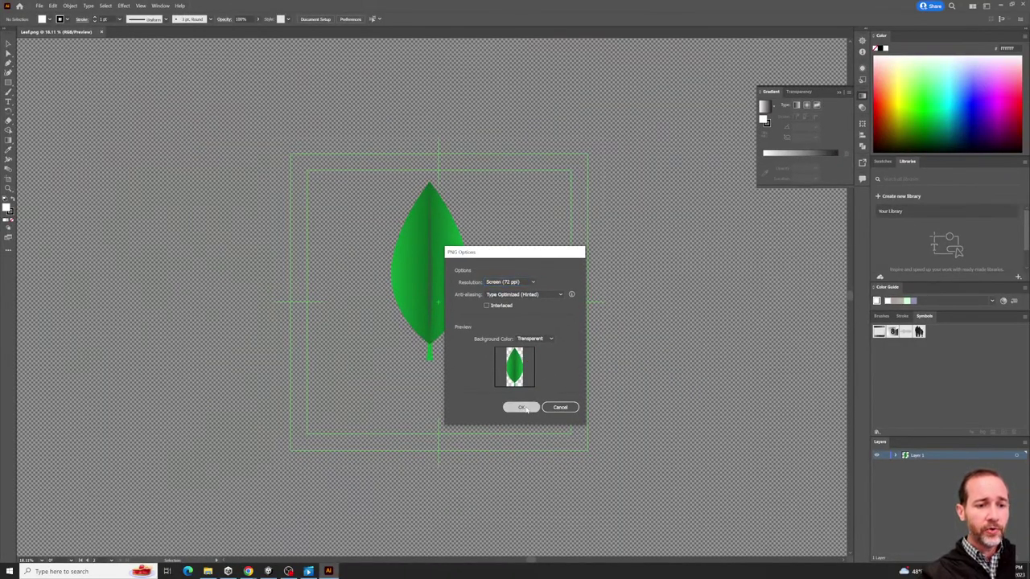
left_click(522, 408)
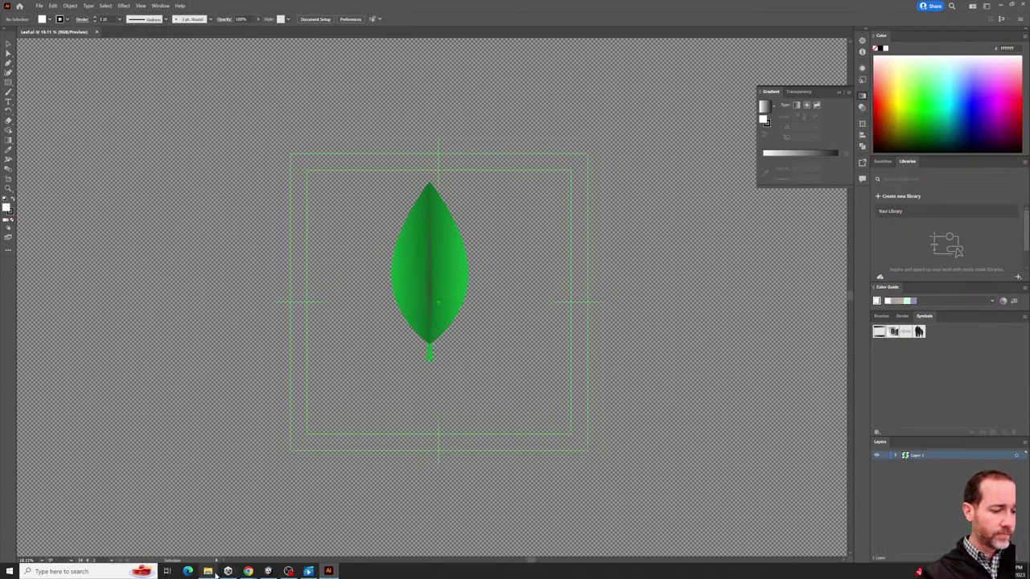
Export the leaf again as a transparent 72 ppi PNG named Leaf, saved directly on the Data (D:) drive.
left_click(39, 5)
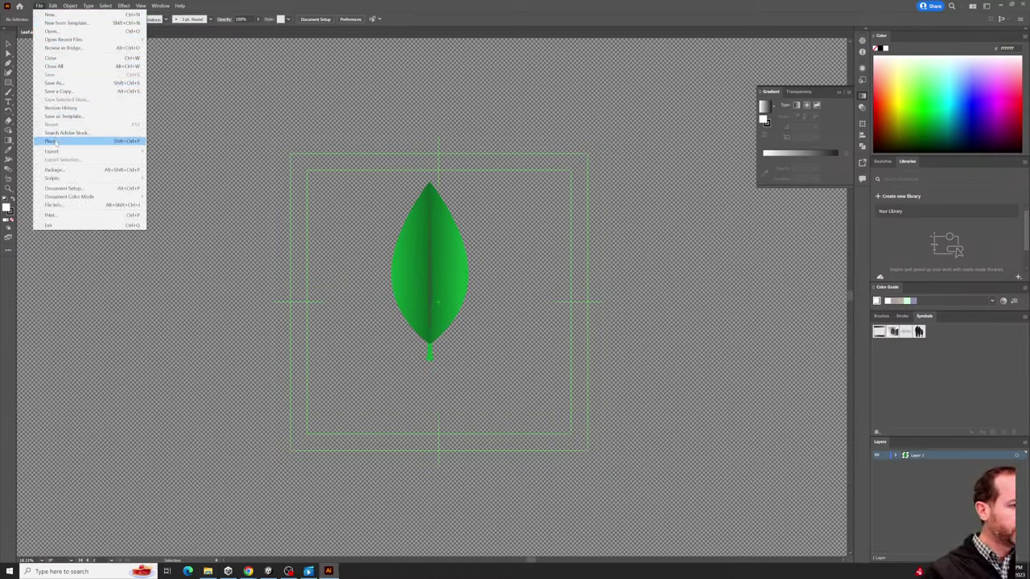
mouse_move(58, 151)
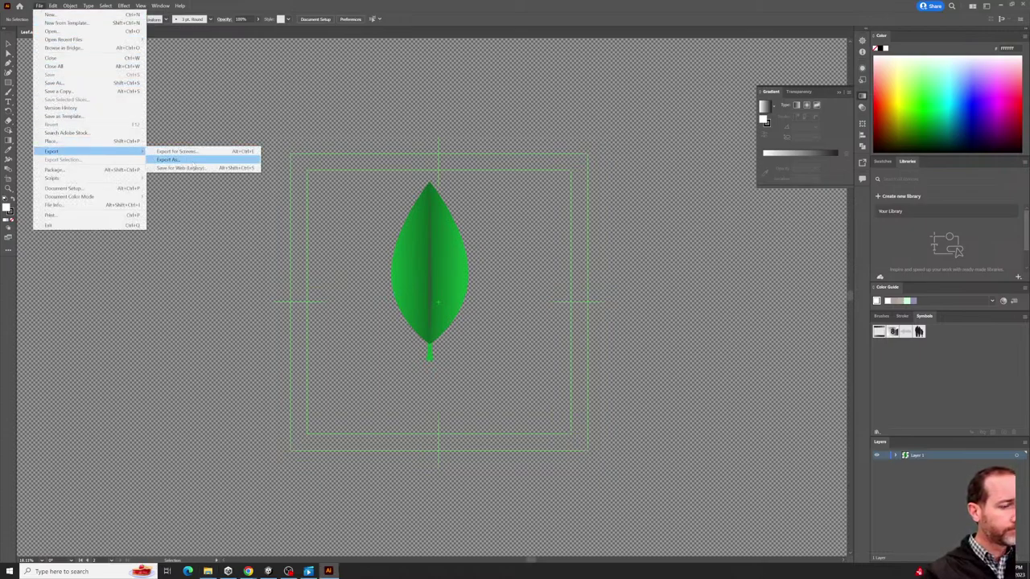
left_click(169, 160)
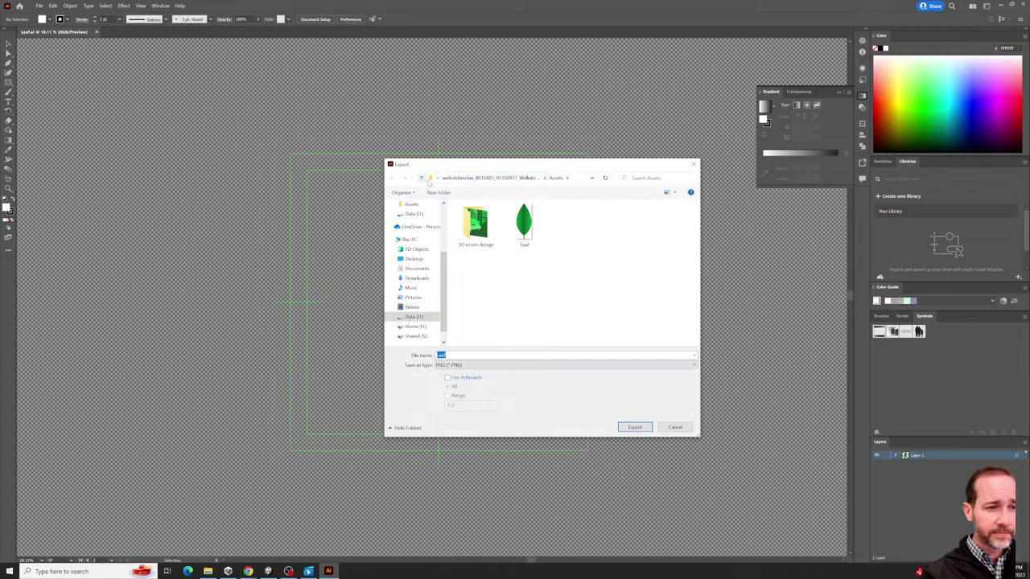
left_click(435, 178)
left_click(432, 179)
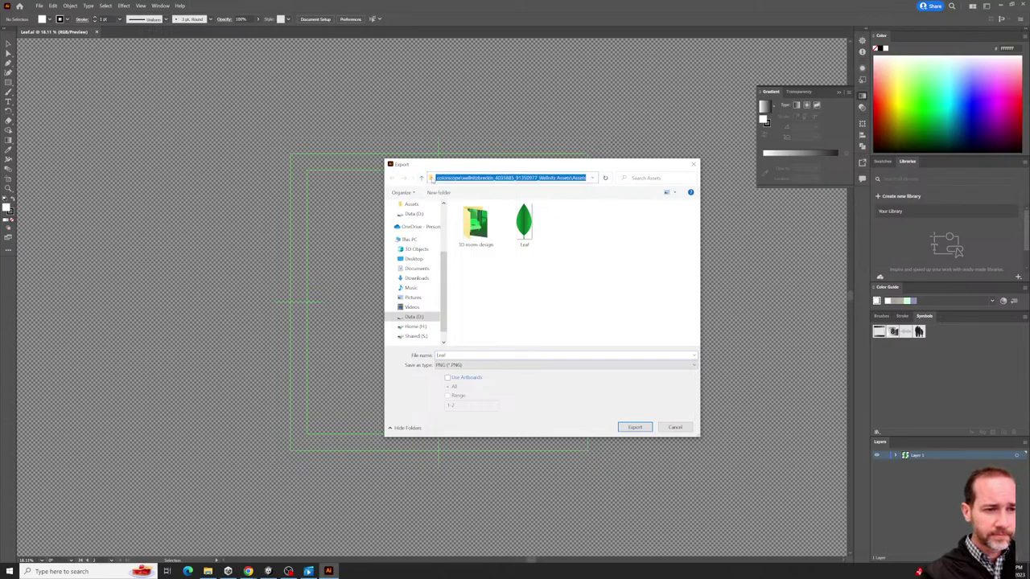
left_click(414, 317)
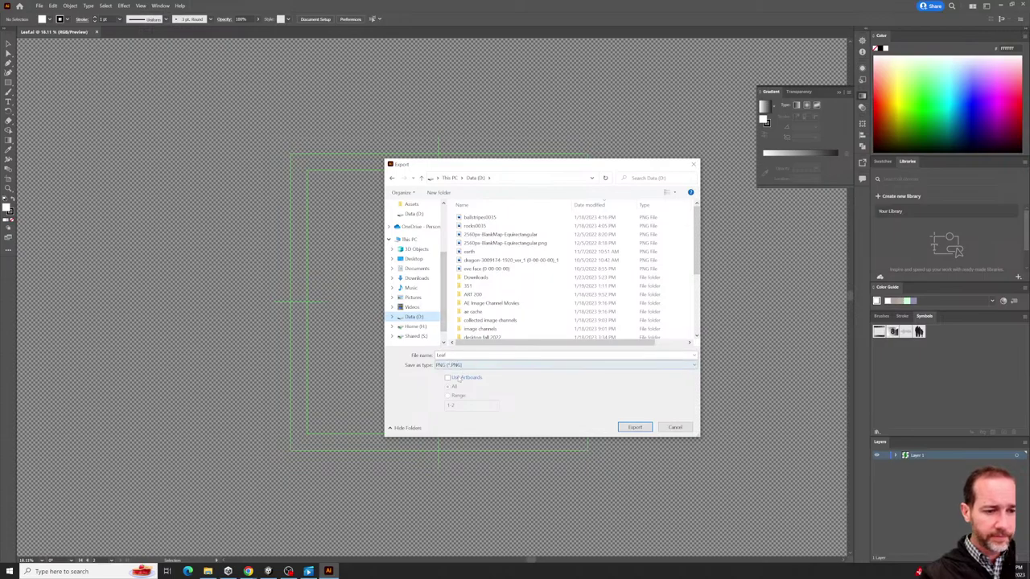
left_click(634, 427)
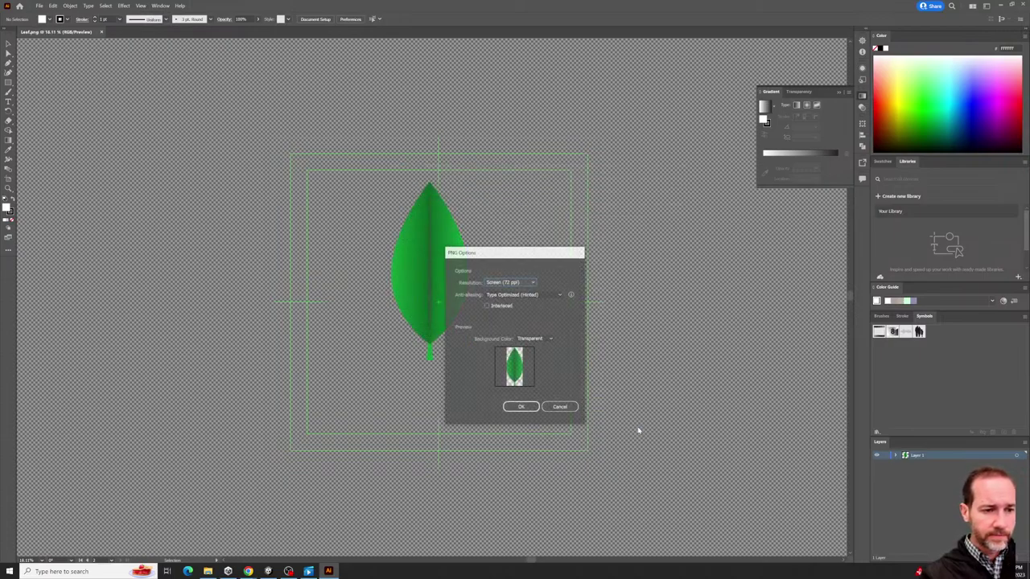
left_click(520, 407)
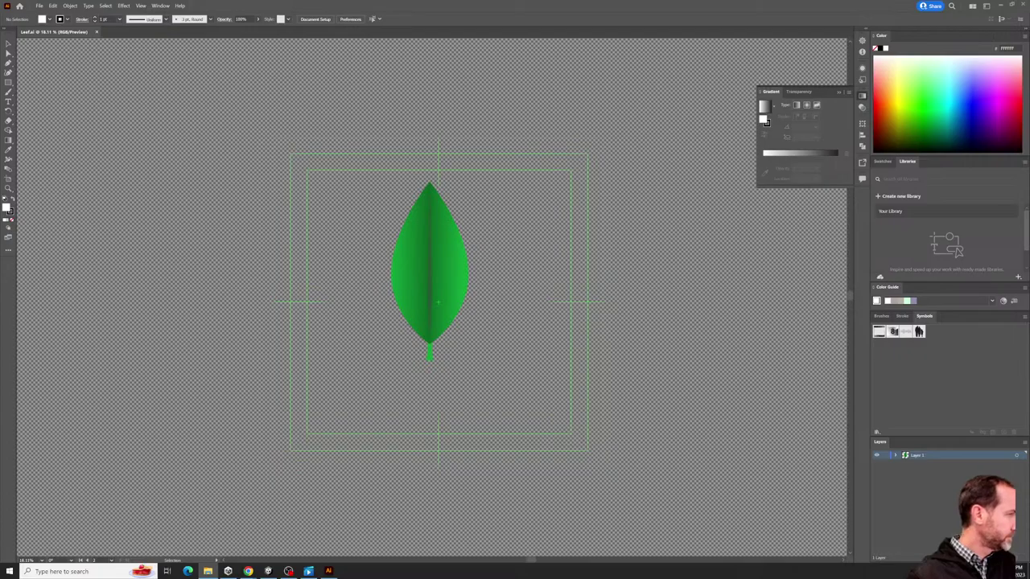
Switch to File Explorer and import the Leaf PNG from the Data (D:) drive into the Unity project's Assets folder.
key("super+e")
left_click_drag(807, 76, 665, 129)
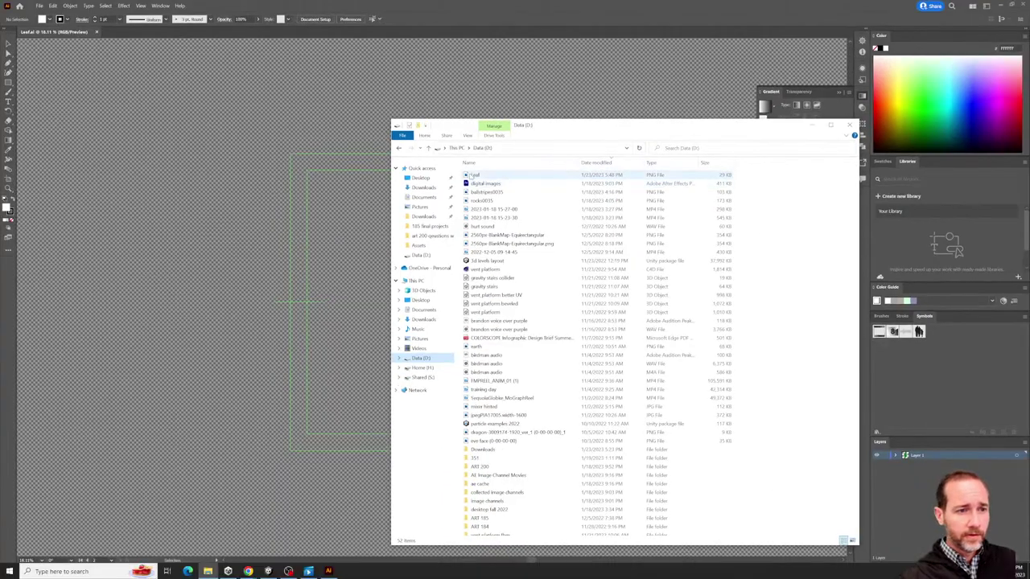
left_click(451, 211)
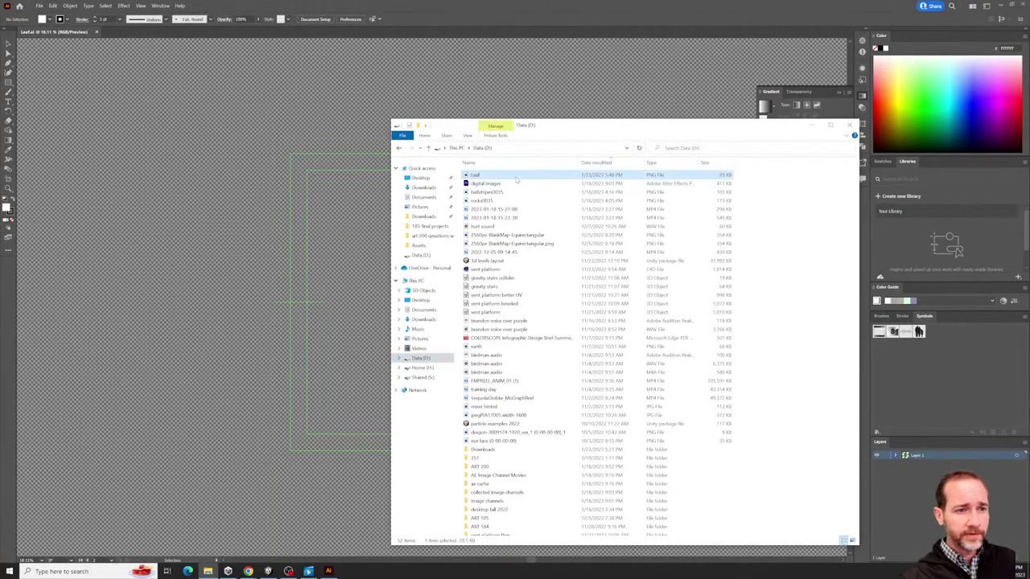
left_click(999, 7)
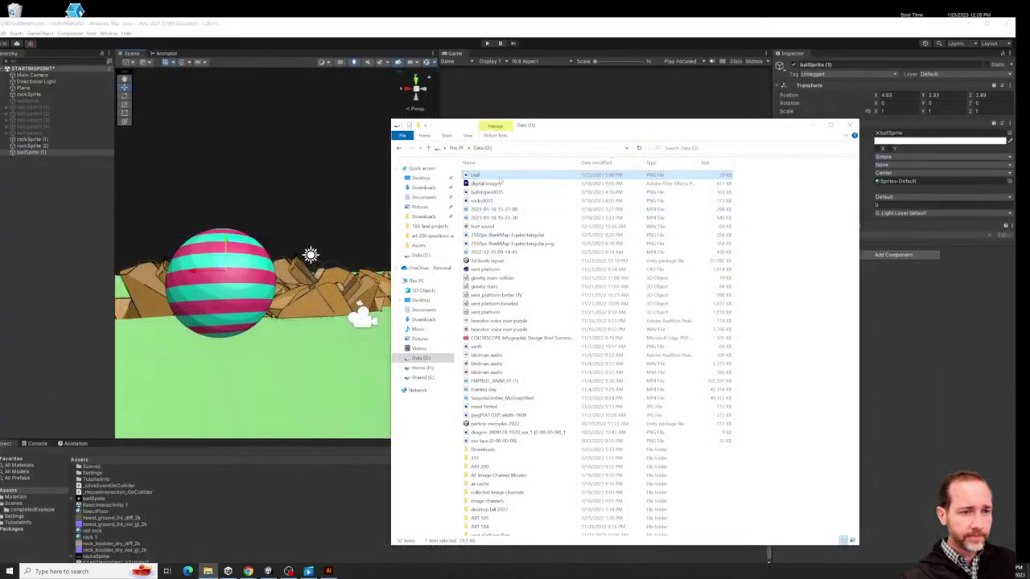
left_click_drag(327, 381, 230, 510)
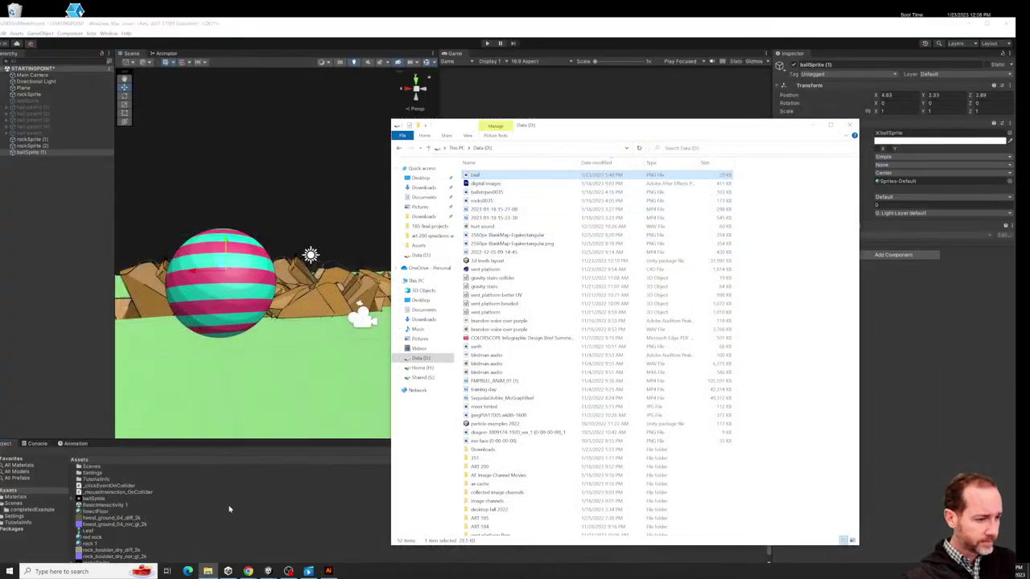
Select the imported Leaf texture and enlarge the Project window so more of the Assets folder shows.
left_click(127, 533)
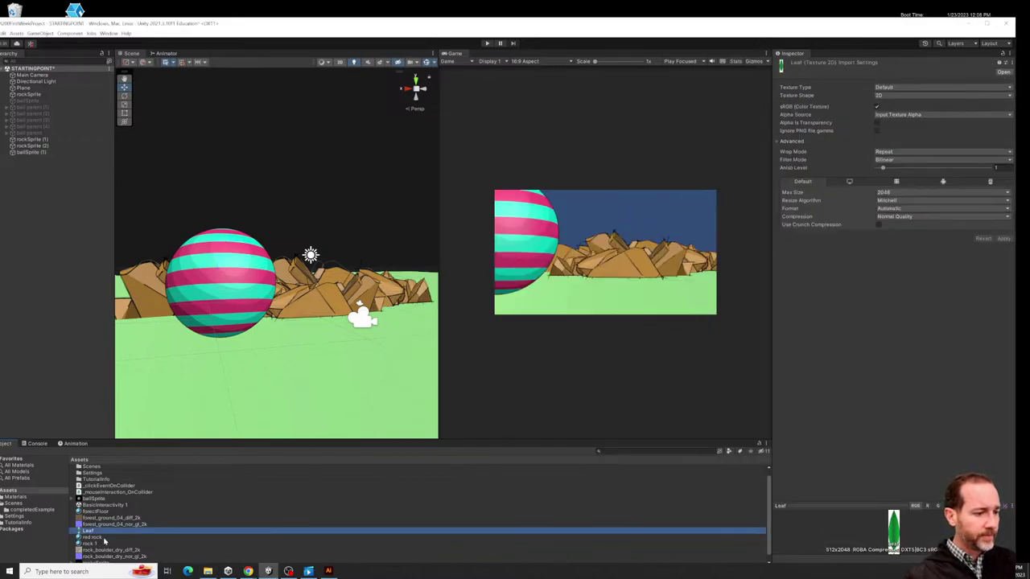
left_click_drag(172, 439, 170, 366)
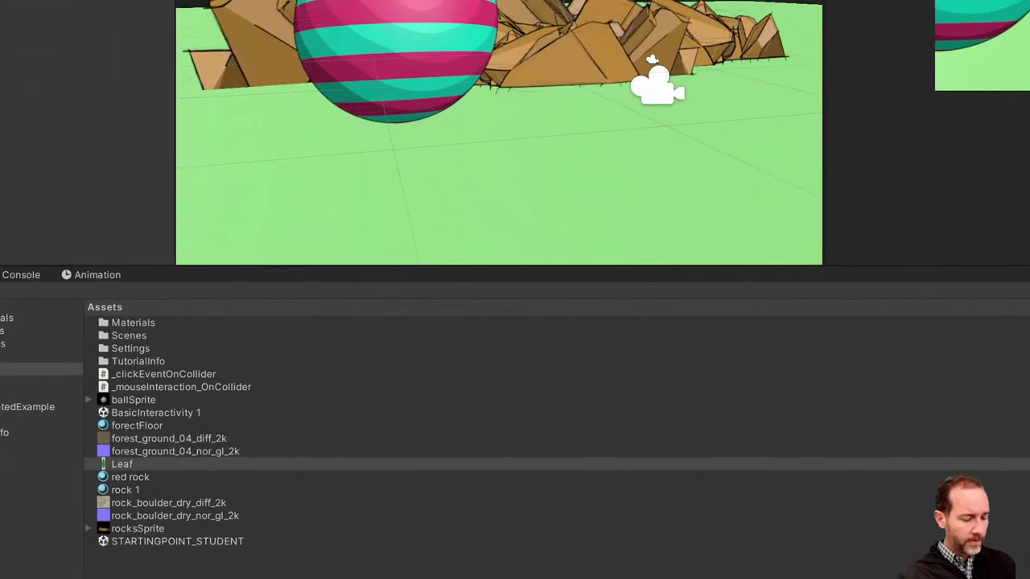
Annotate the screen with the heading "MAny diferent image categories in UNITY".
left_click_drag(122, 464, 324, 177)
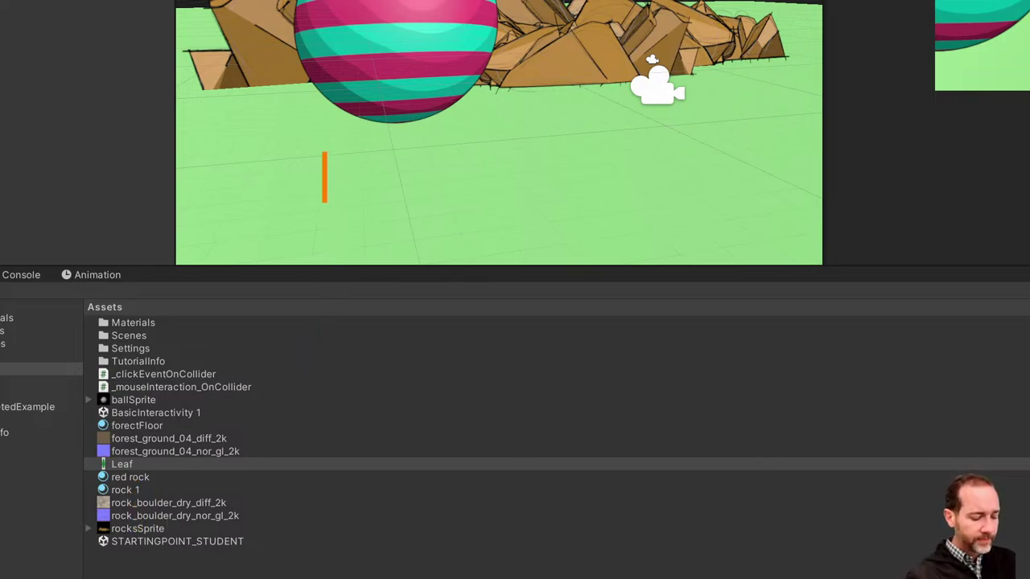
type("MAny ")
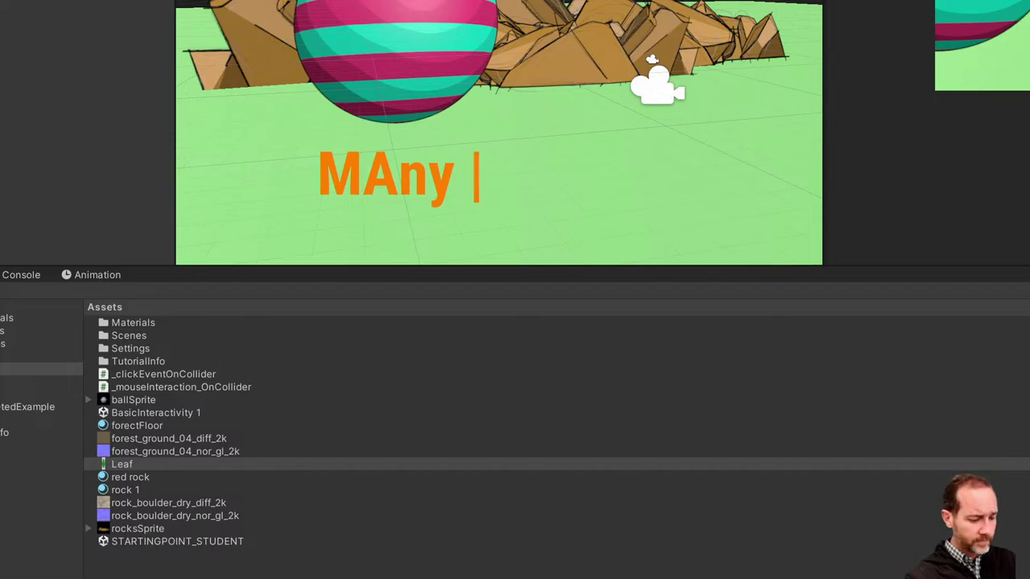
type("diferent ")
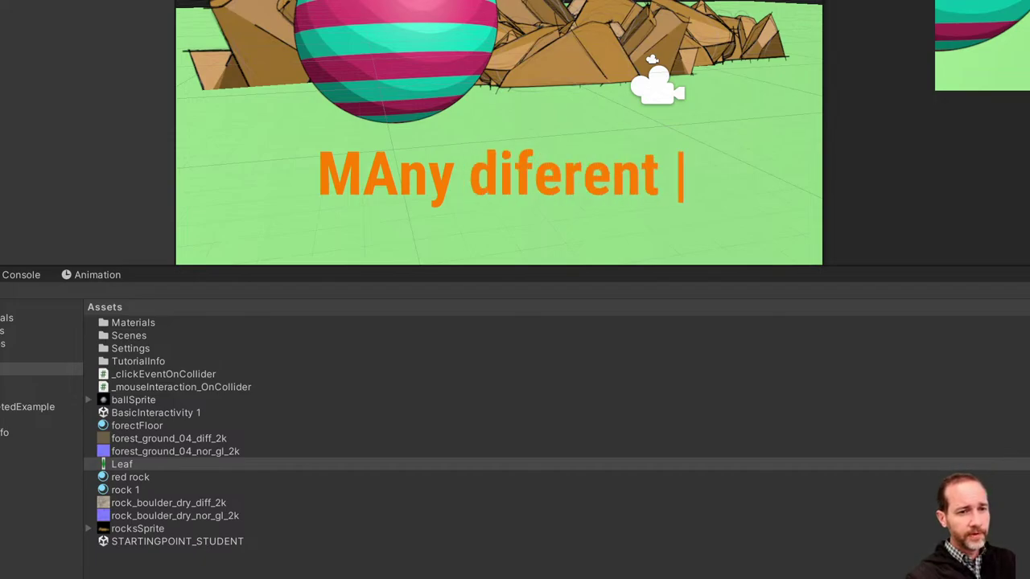
type("immag")
key("BackSpace")
key("BackSpace")
key("BackSpace")
type("a")
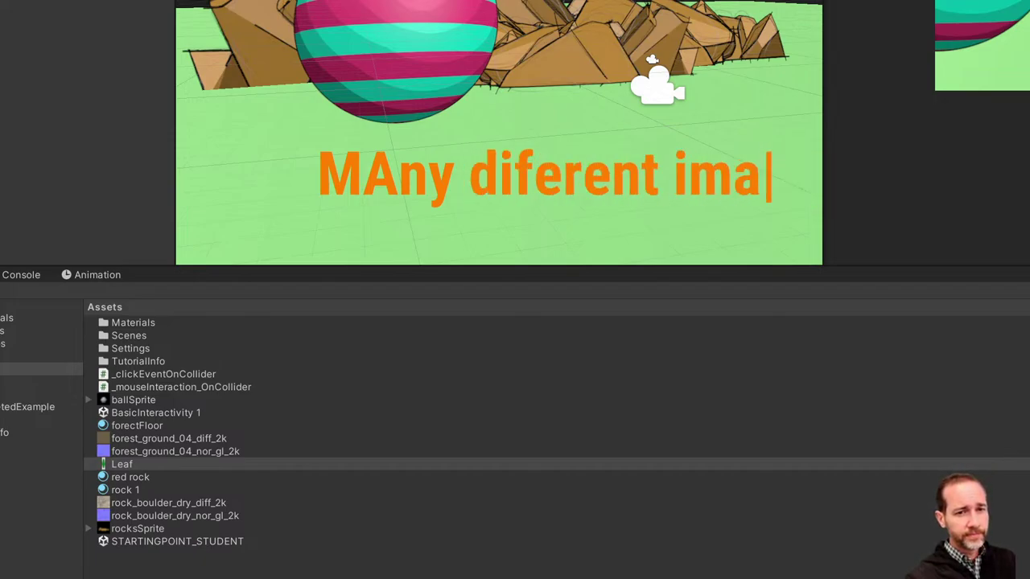
type("ge t")
key("BackSpace")
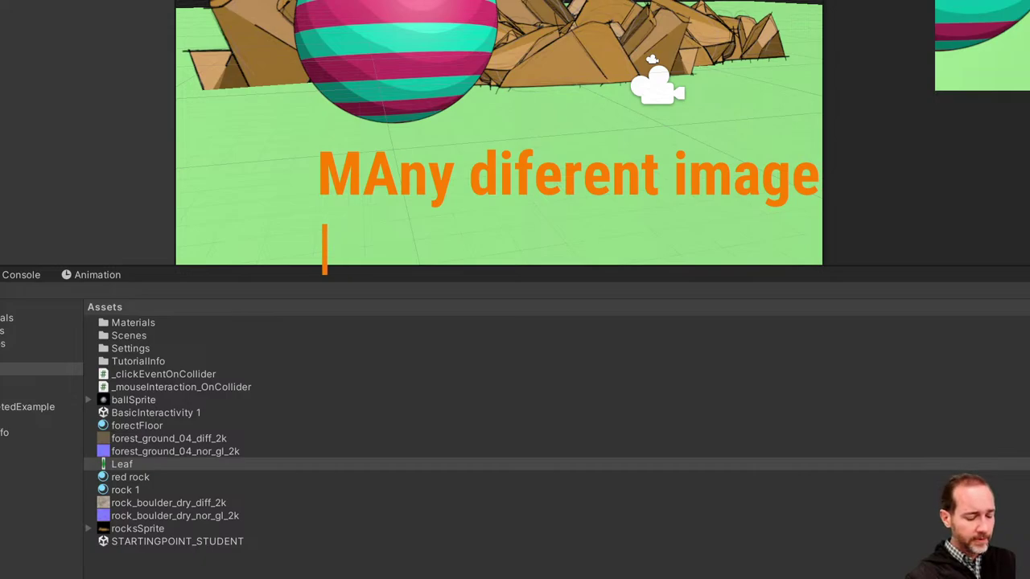
type("catego")
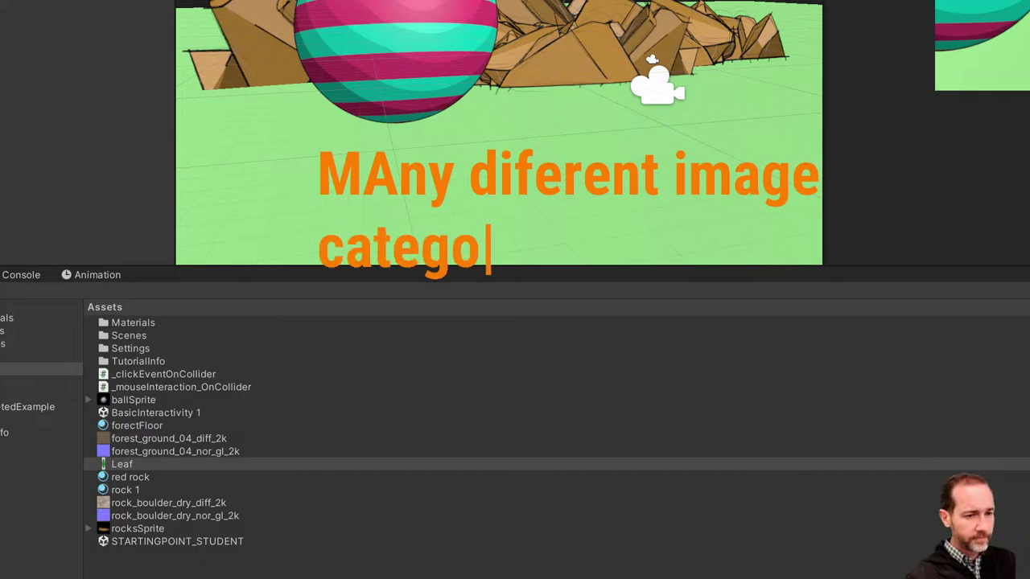
type("ries in UNI")
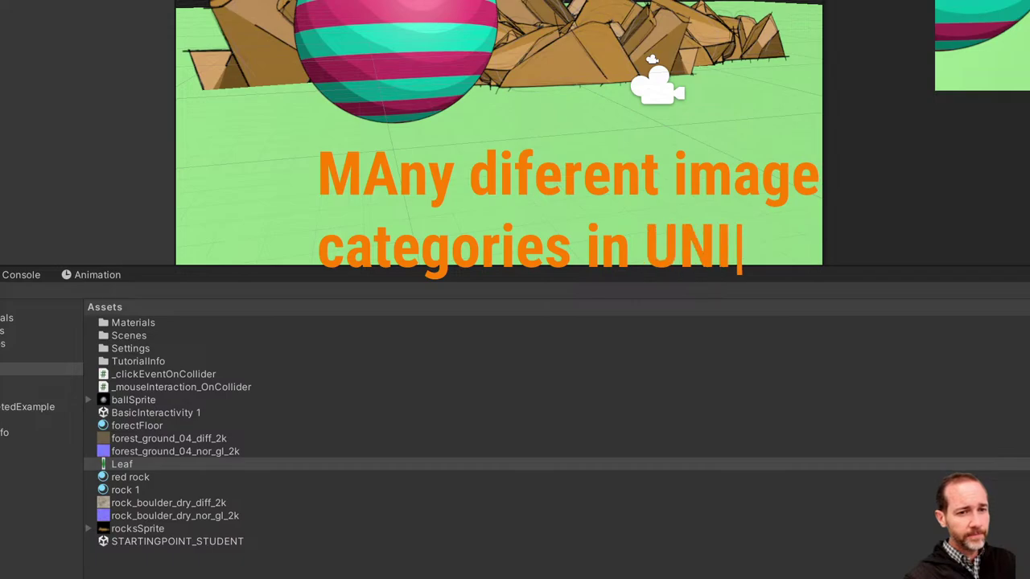
type("TY")
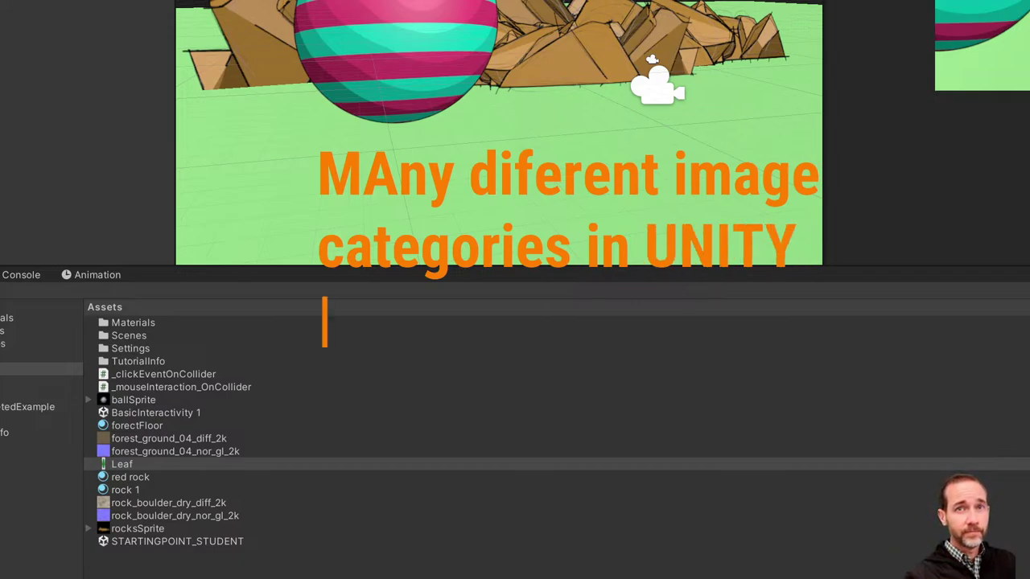
Add "texture, normal, sprite" and, on a new line, "PNG" to the on-screen annotation.
type("texture")
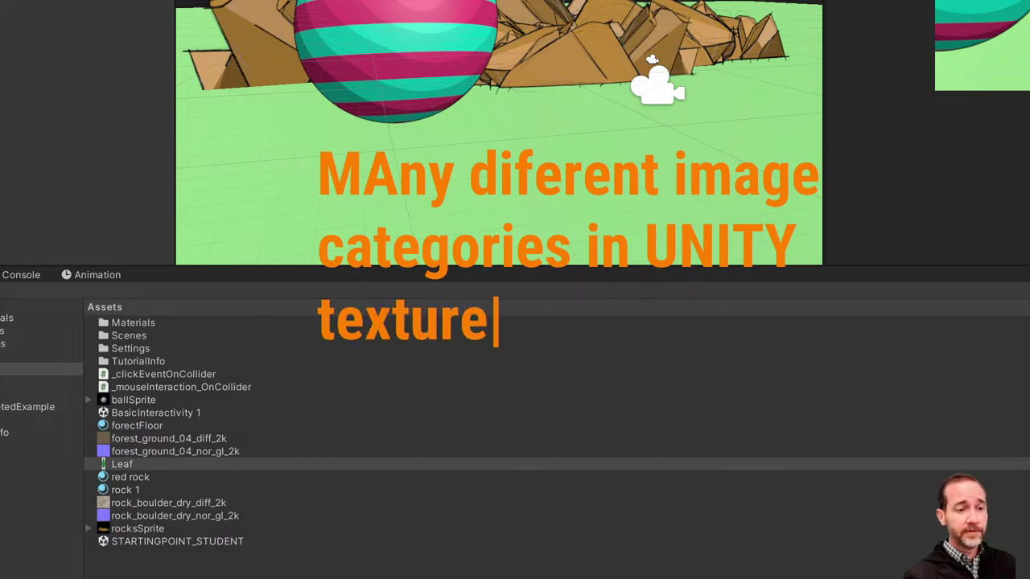
type(", nu")
key("BackSpace")
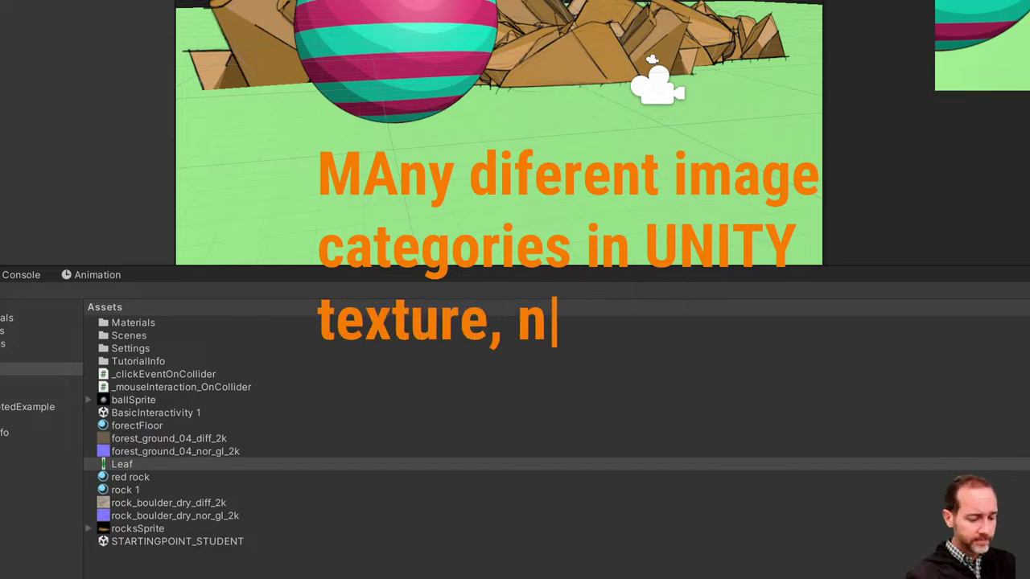
type("ormal,")
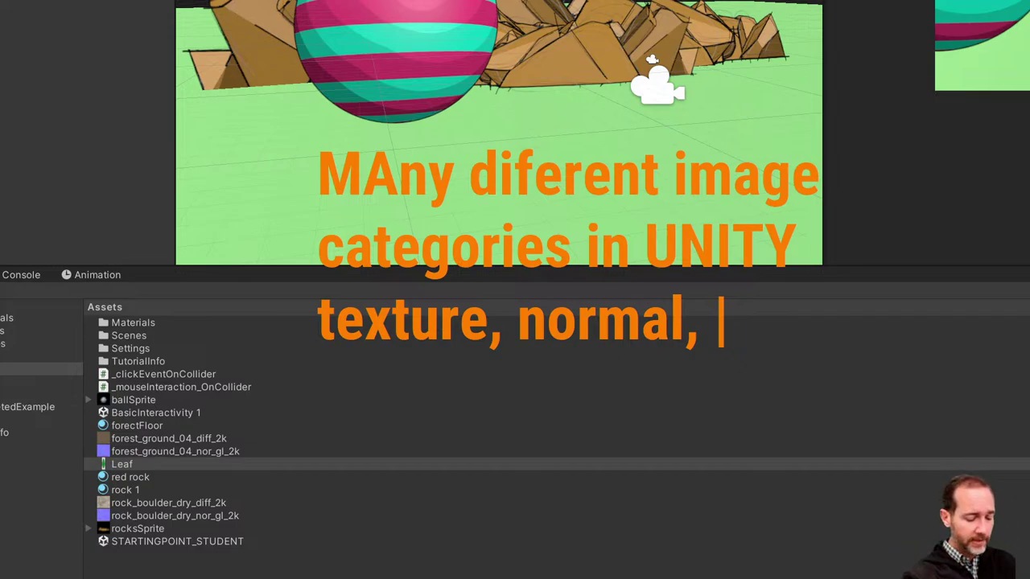
type("sprite")
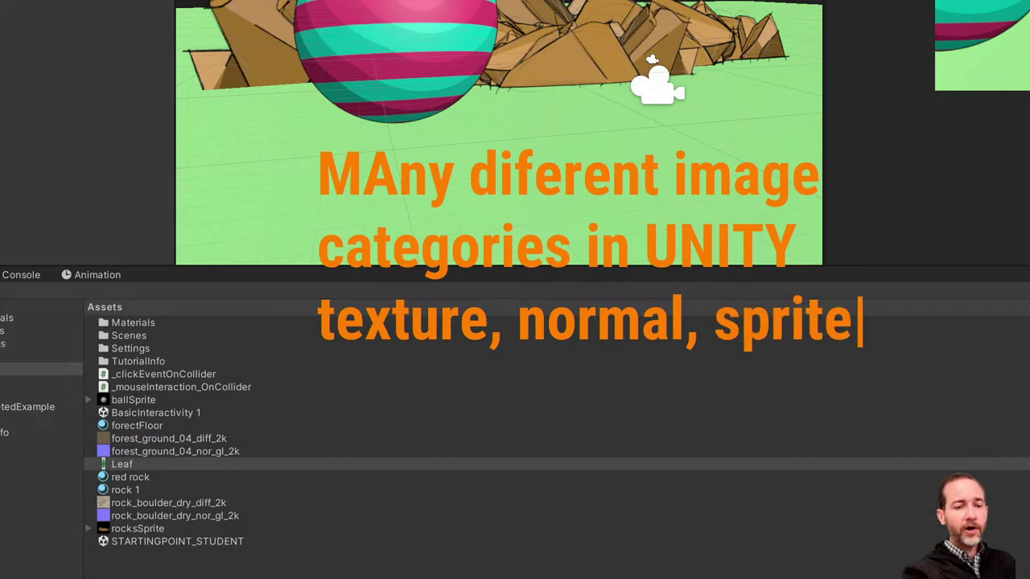
key("Return")
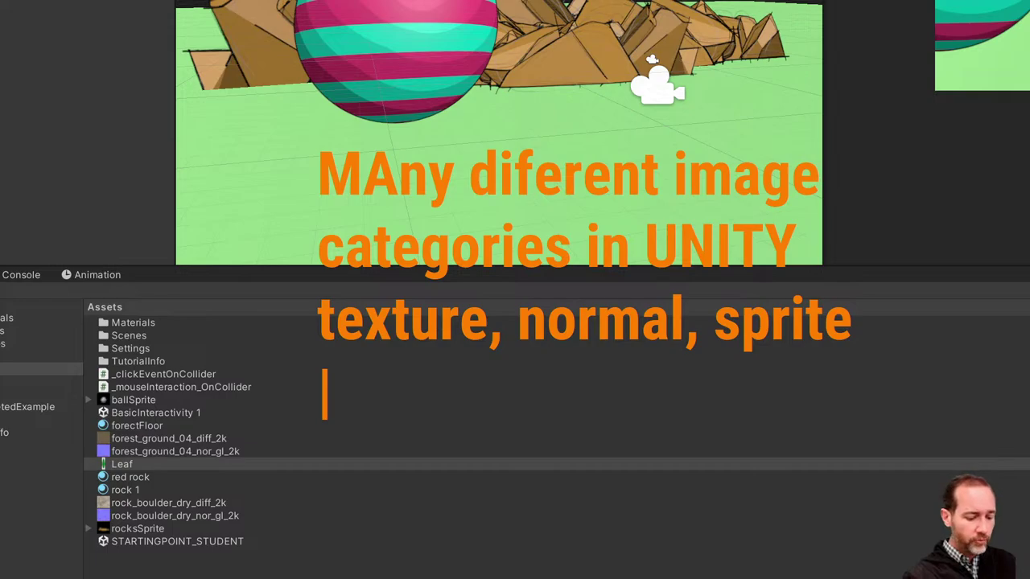
type("PNG")
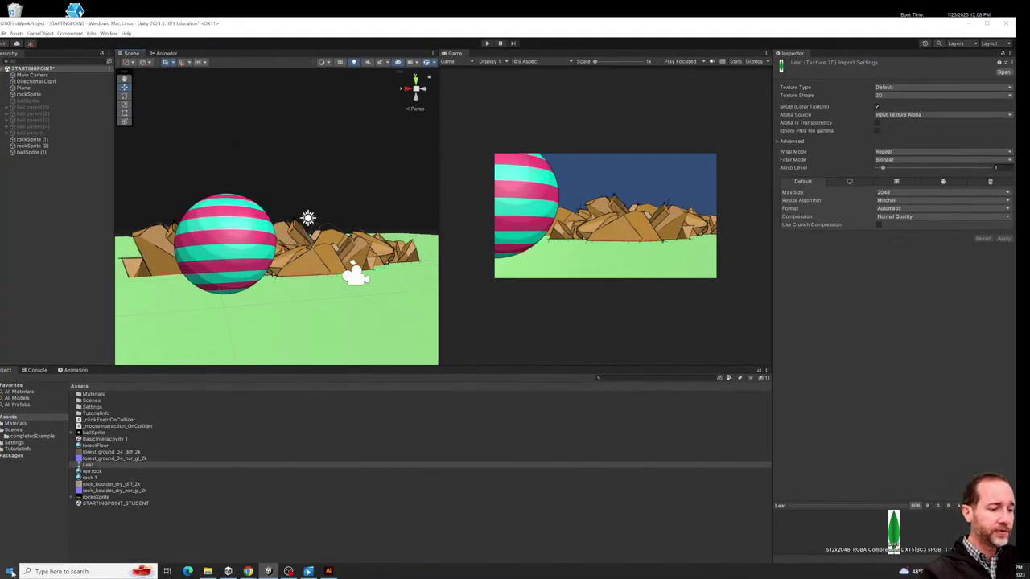
Set the Leaf asset's texture type to Sprite (2D and UI) in its import settings.
left_click(145, 477)
left_click(92, 465)
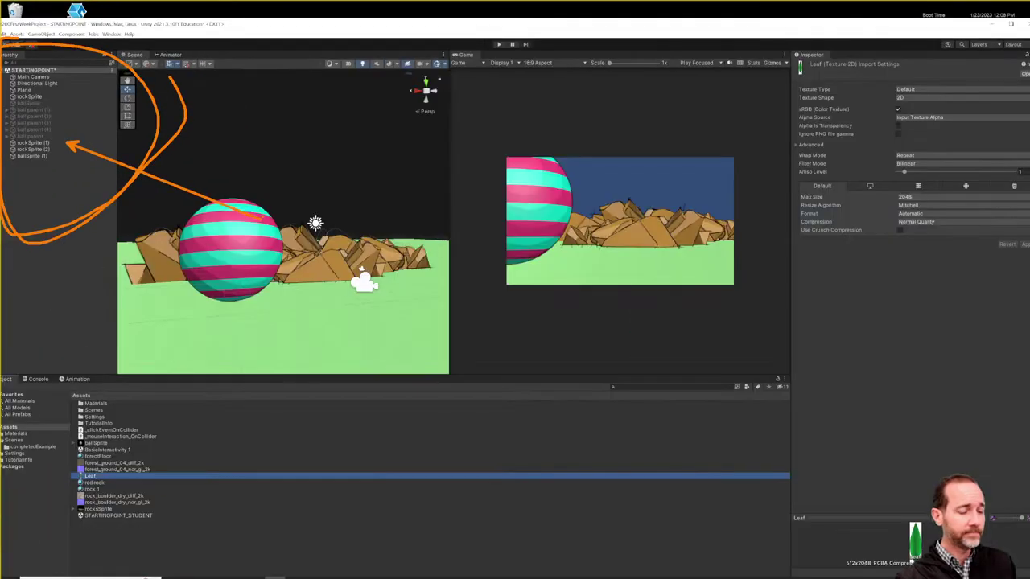
left_click(104, 472)
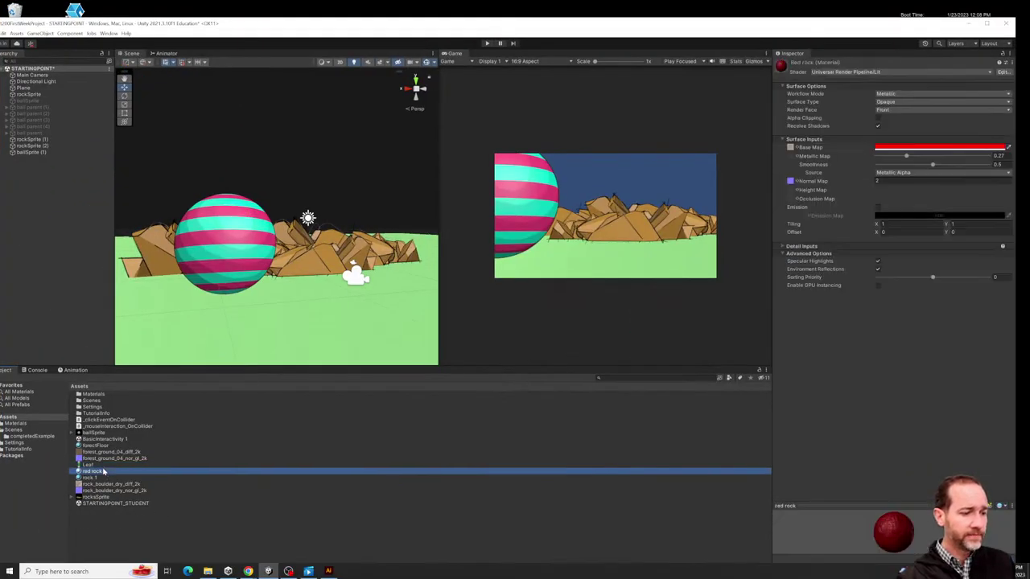
left_click(102, 465)
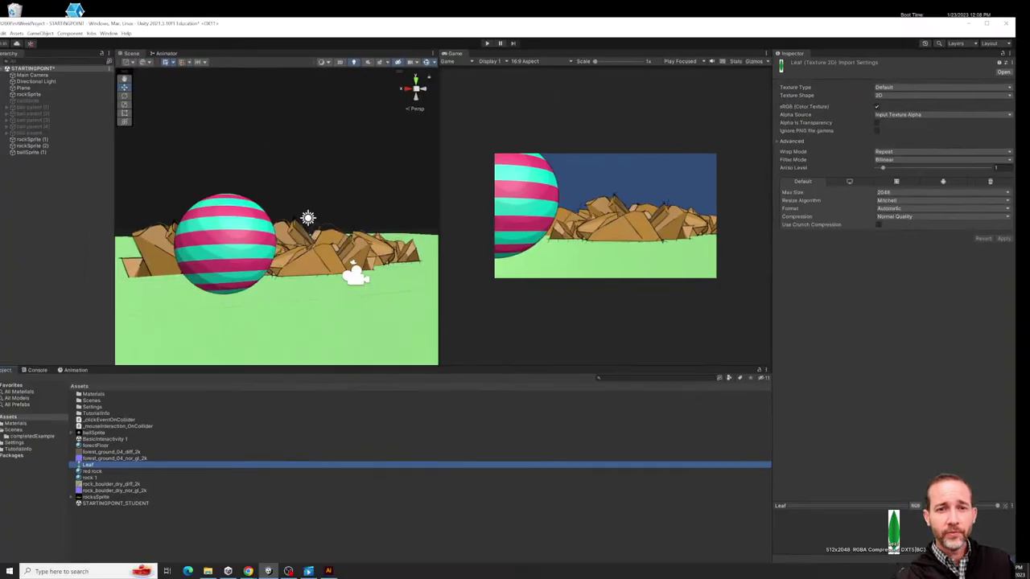
left_click(806, 101)
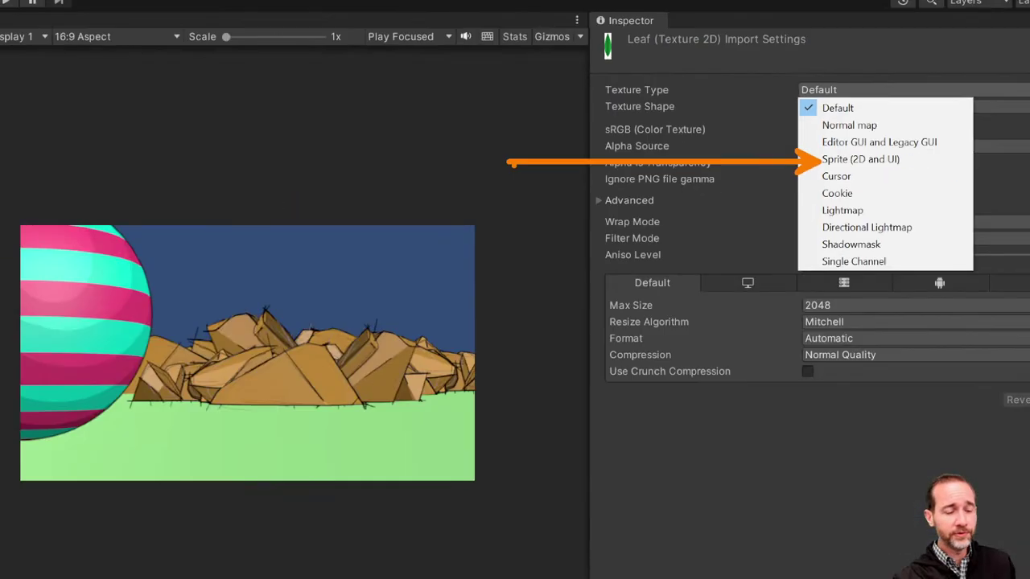
key("Escape")
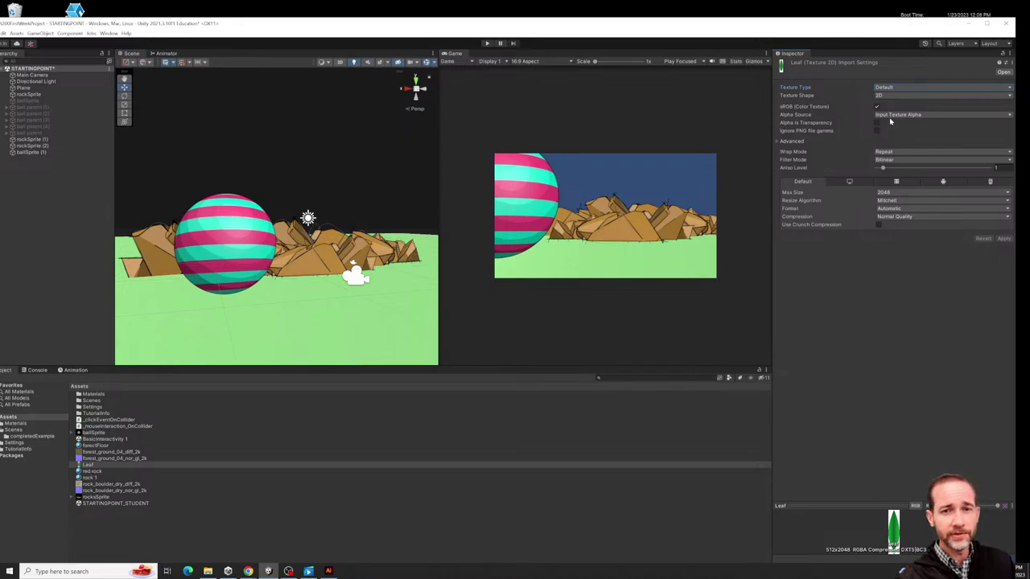
left_click(885, 90)
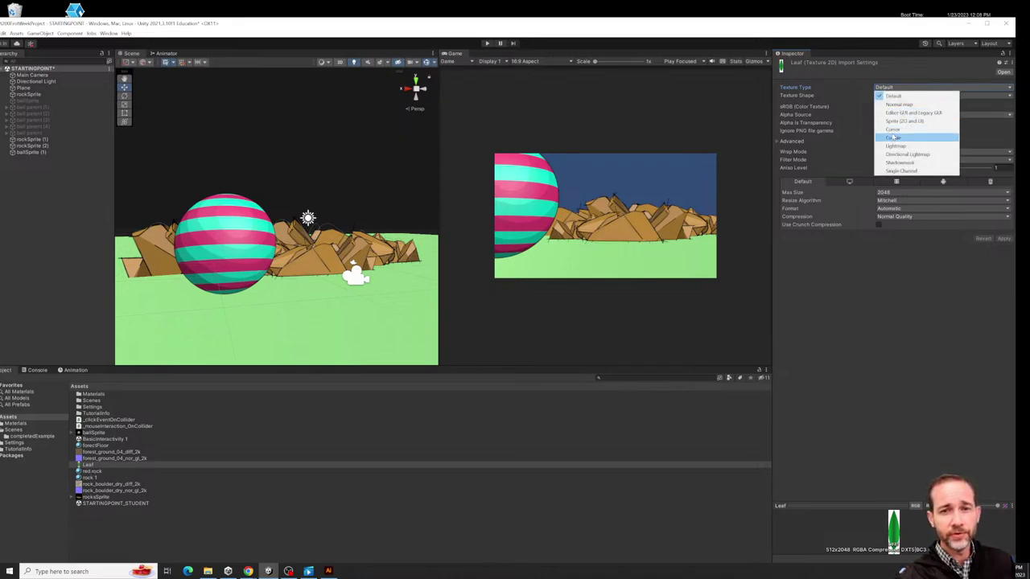
left_click(897, 121)
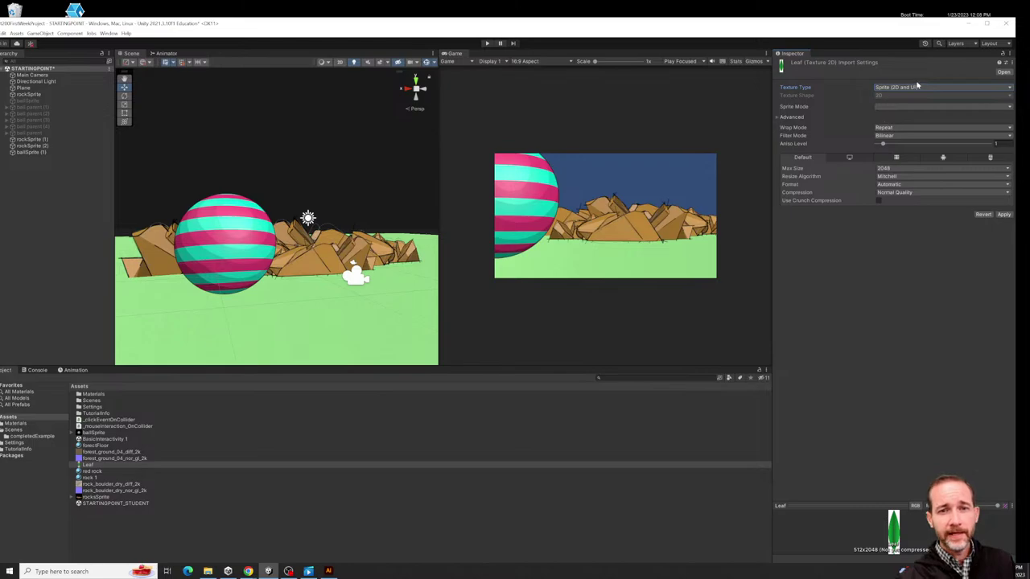
Select the forest_ground_04_diff_2k texture and apply Leaf's pending import settings when leaving it.
left_click(226, 464)
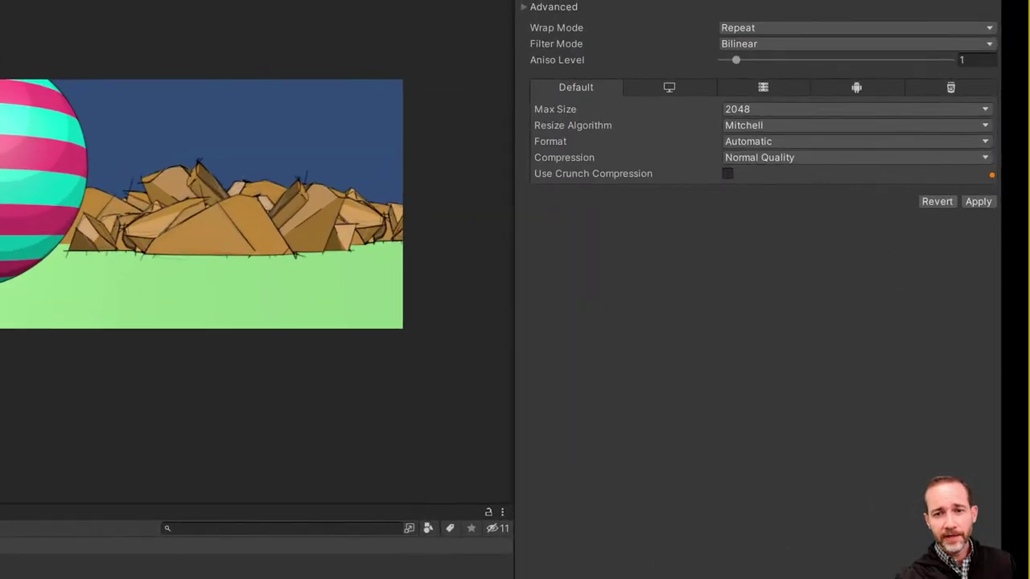
left_click_drag(1010, 201, 997, 182)
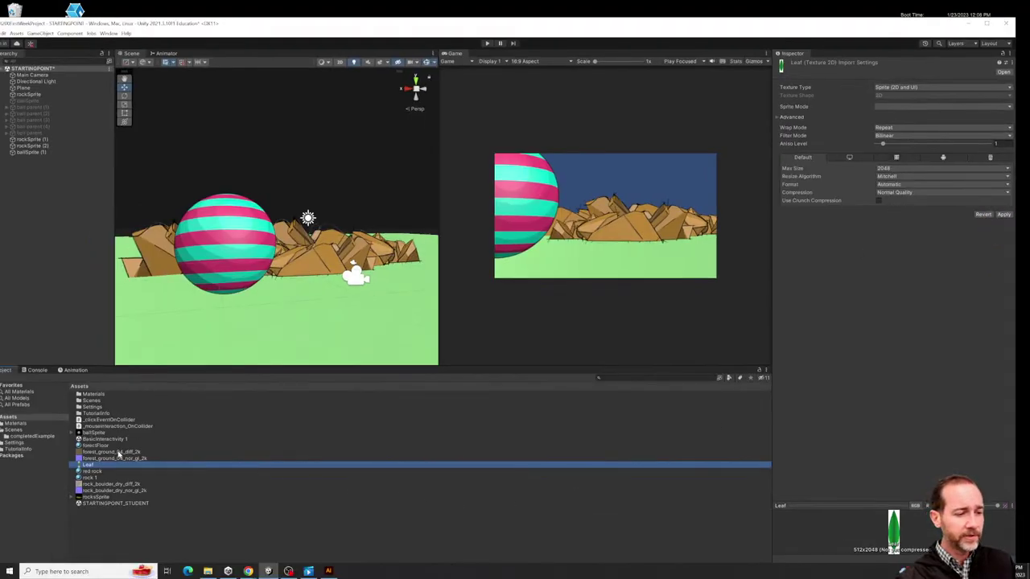
left_click(119, 452)
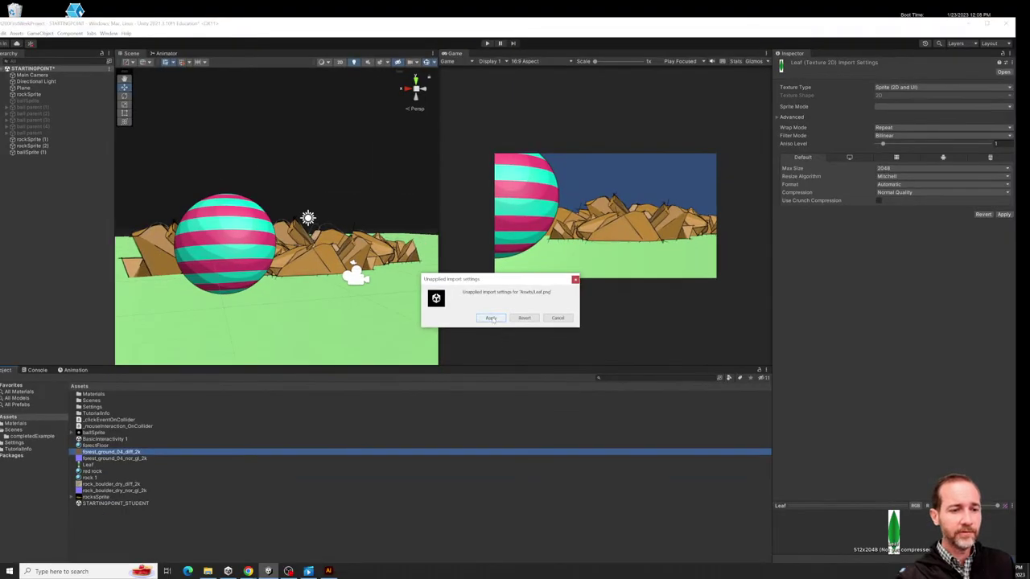
left_click(523, 252)
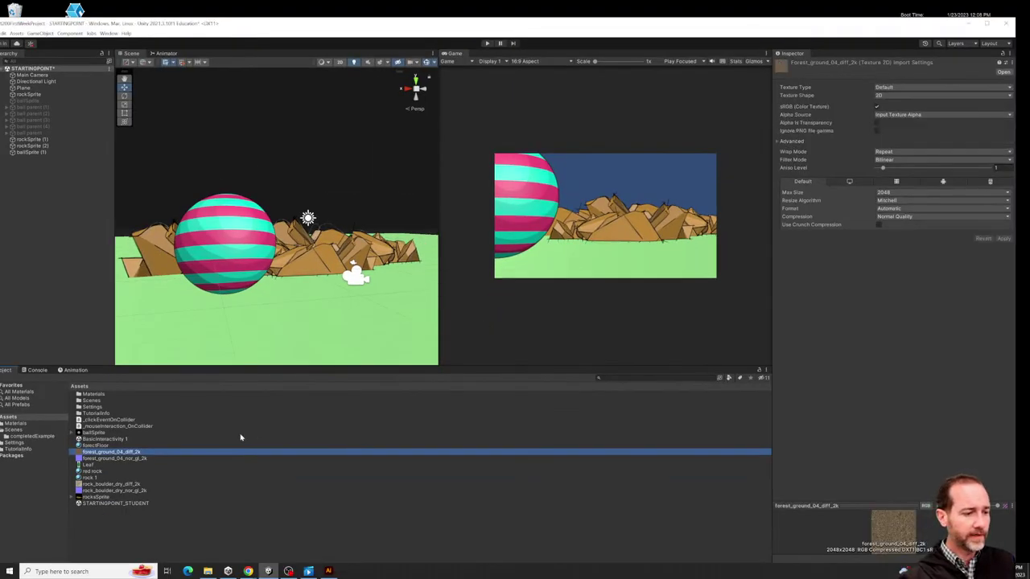
Place the Leaf sprite from the Assets folder into the scene and select the new Leaf object.
left_click(89, 464)
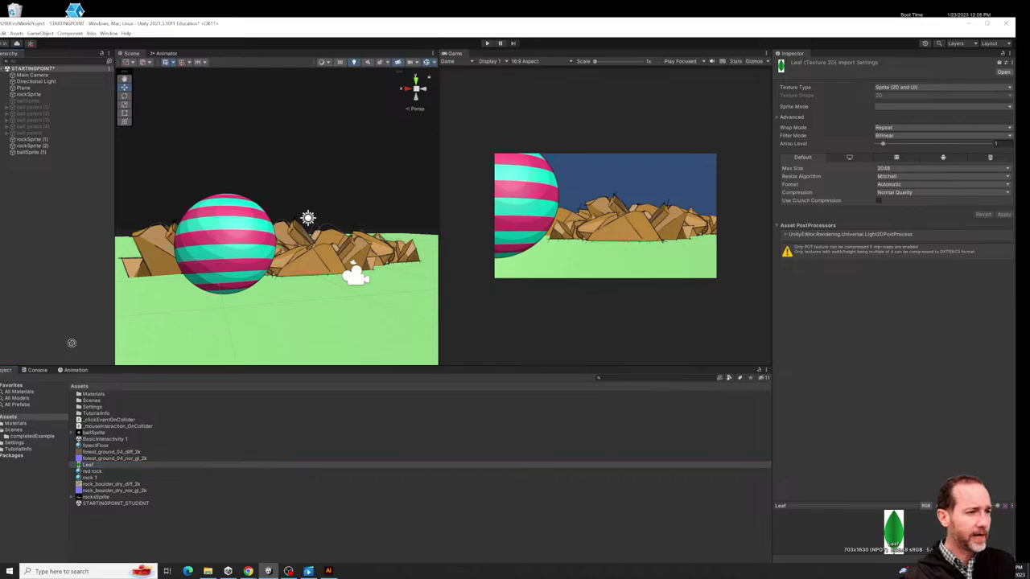
left_click(95, 471)
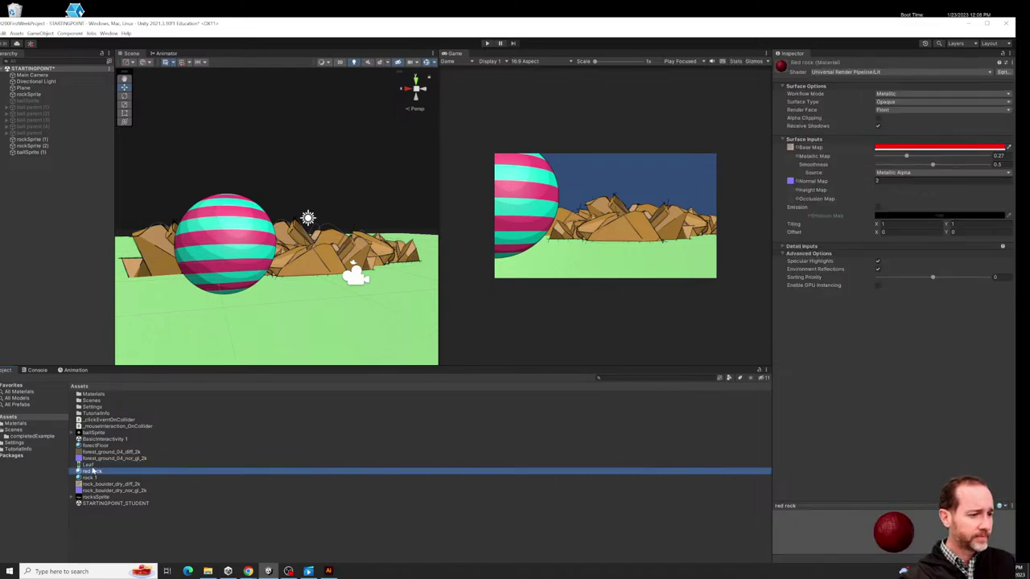
left_click_drag(94, 472, 352, 205)
left_click(30, 172)
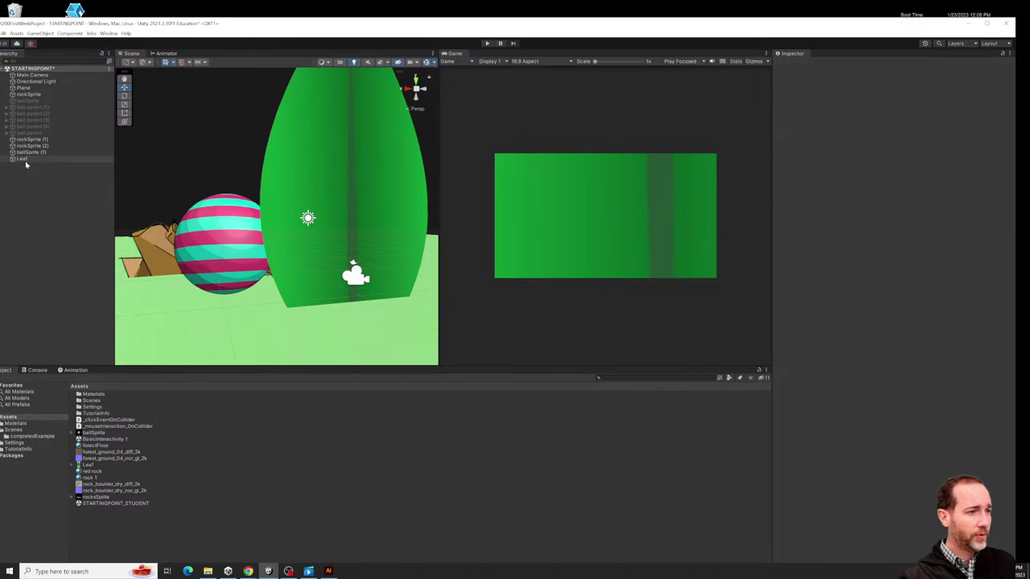
left_click(25, 159)
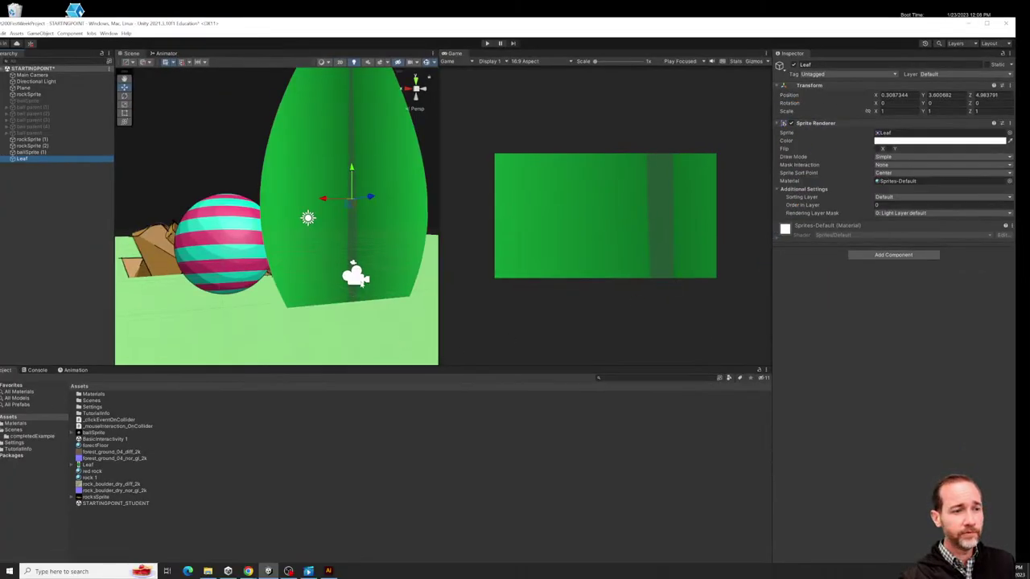
Scale the Leaf sprite down uniformly to about 0.43 in the scene.
scroll(349, 263, "down", 2)
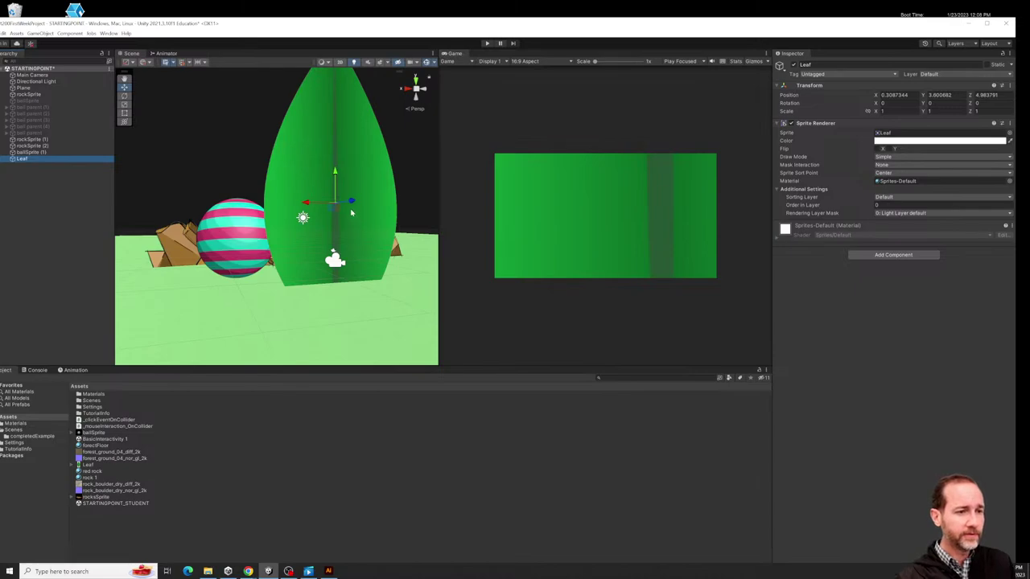
key("e")
key("r")
left_click_drag(336, 202, 332, 238)
key("w")
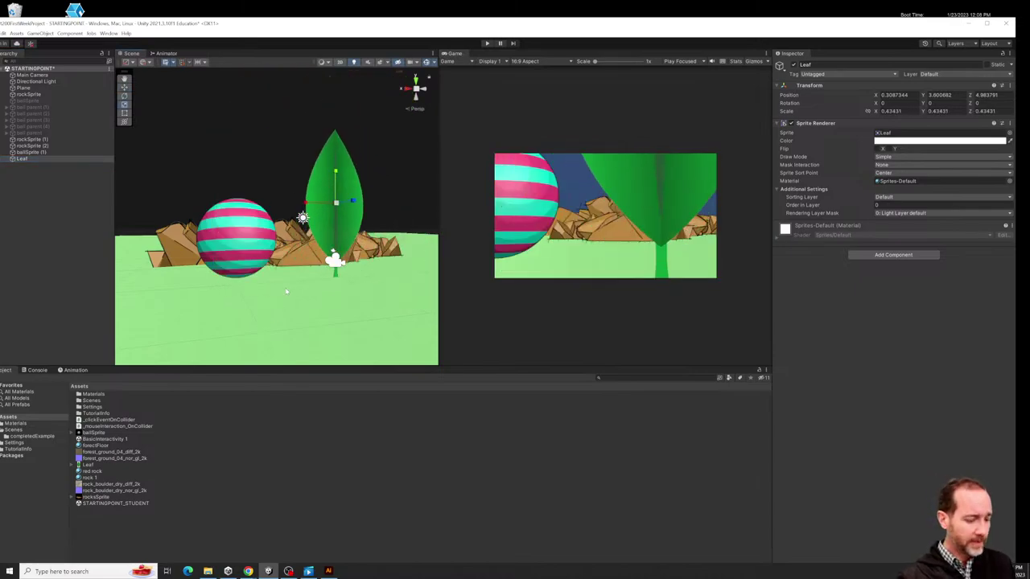
Undo the uniform scaling of the leaf and reselect the Leaf object.
key("ctrl+z")
key("ctrl+z")
key("ctrl+z")
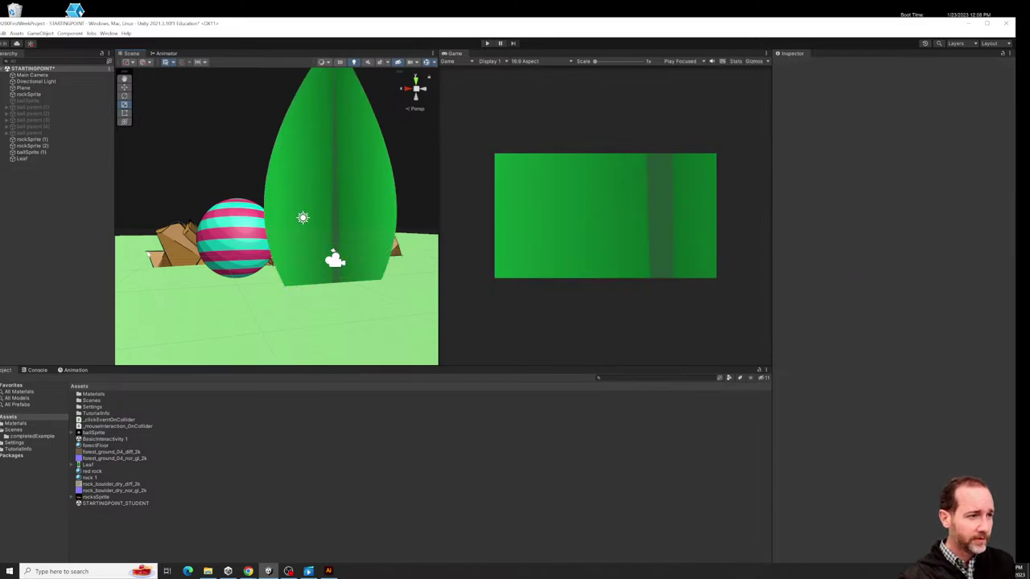
left_click(33, 160)
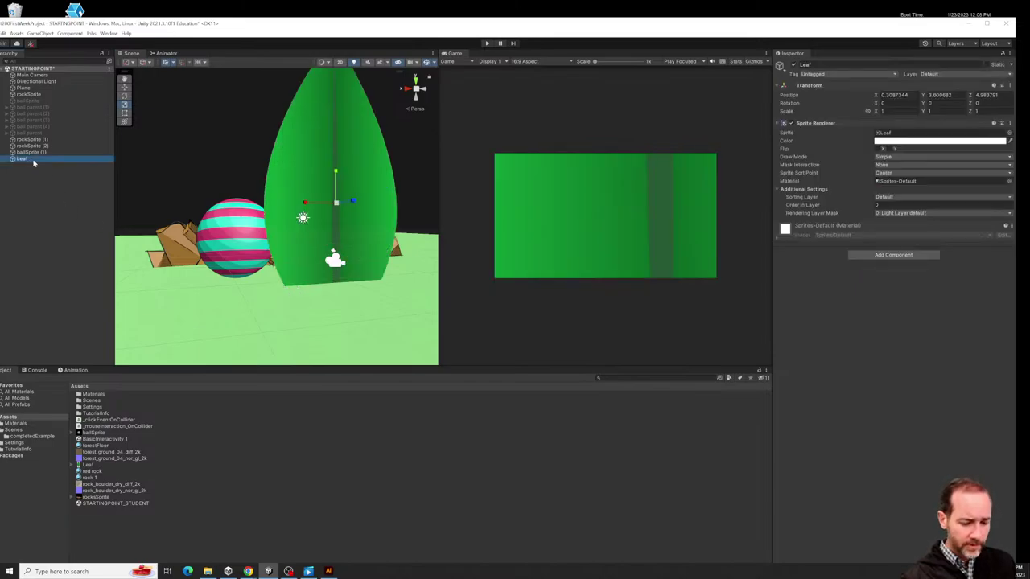
Delete the full-size Leaf object from the scene.
key("Delete")
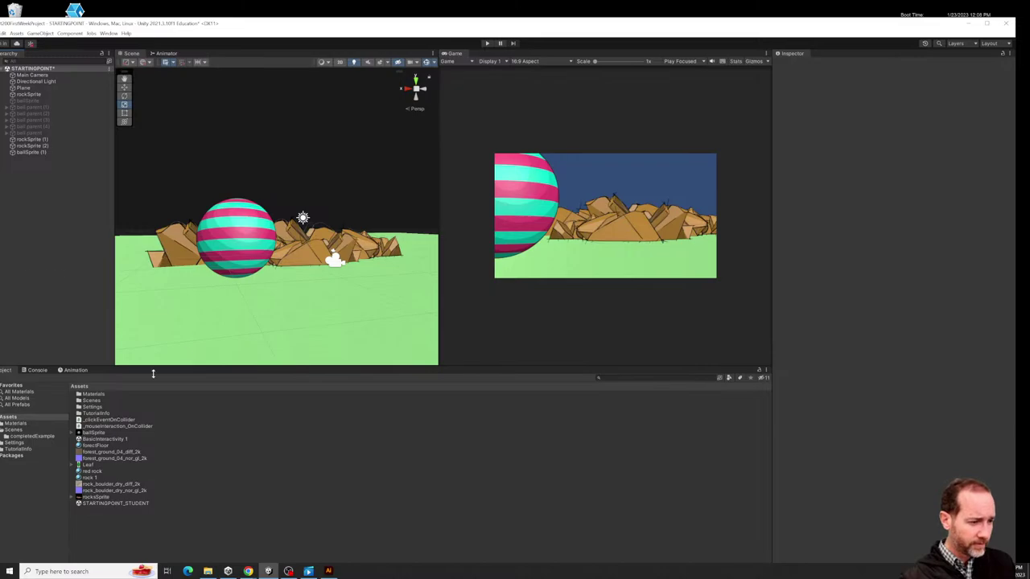
Place the Leaf, ballSprite and rocksSprite sprites from the Assets folder into the scene.
left_click_drag(99, 466, 253, 196)
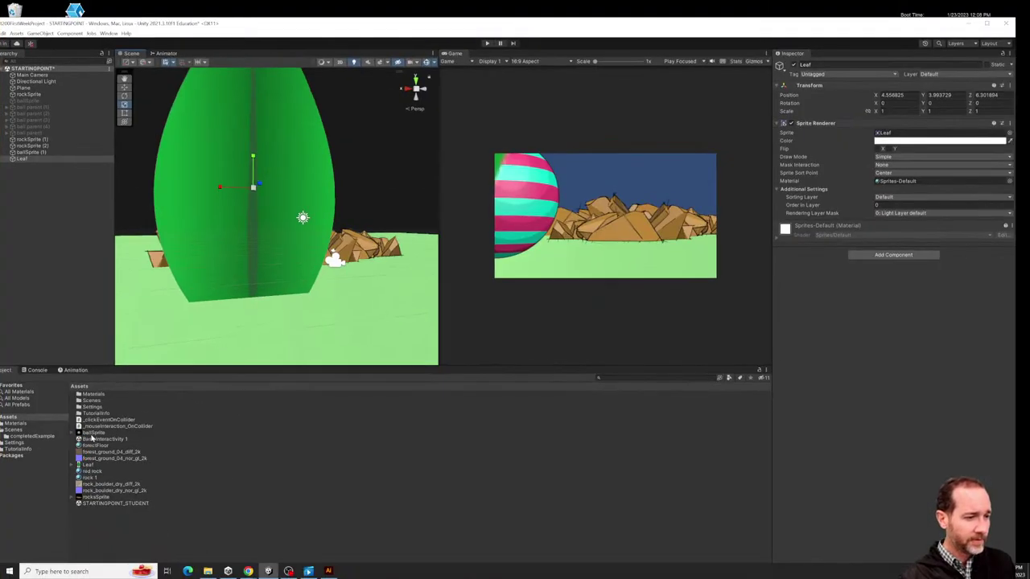
left_click_drag(140, 413, 357, 373)
left_click_drag(200, 413, 338, 262)
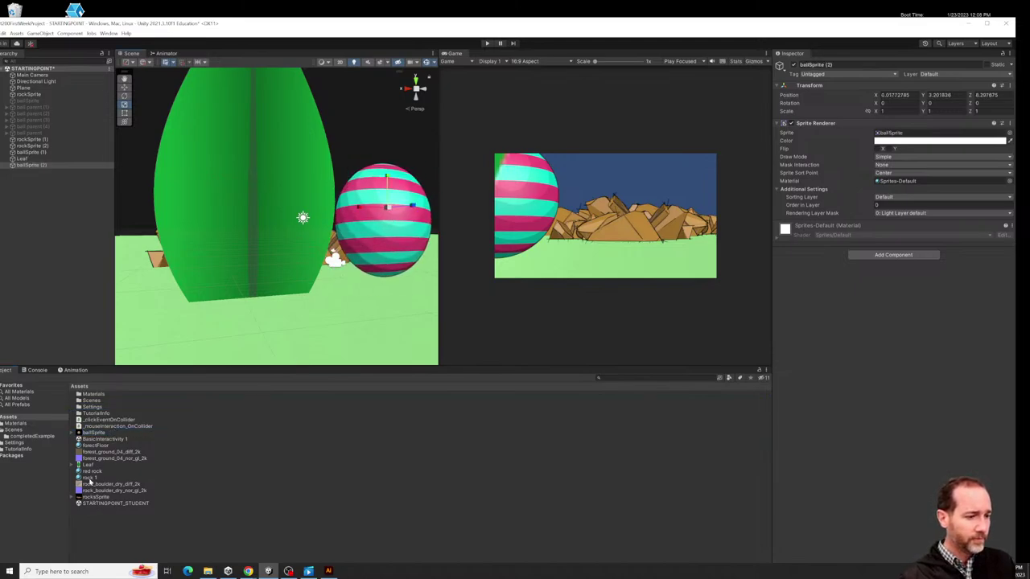
left_click_drag(327, 292, 379, 247)
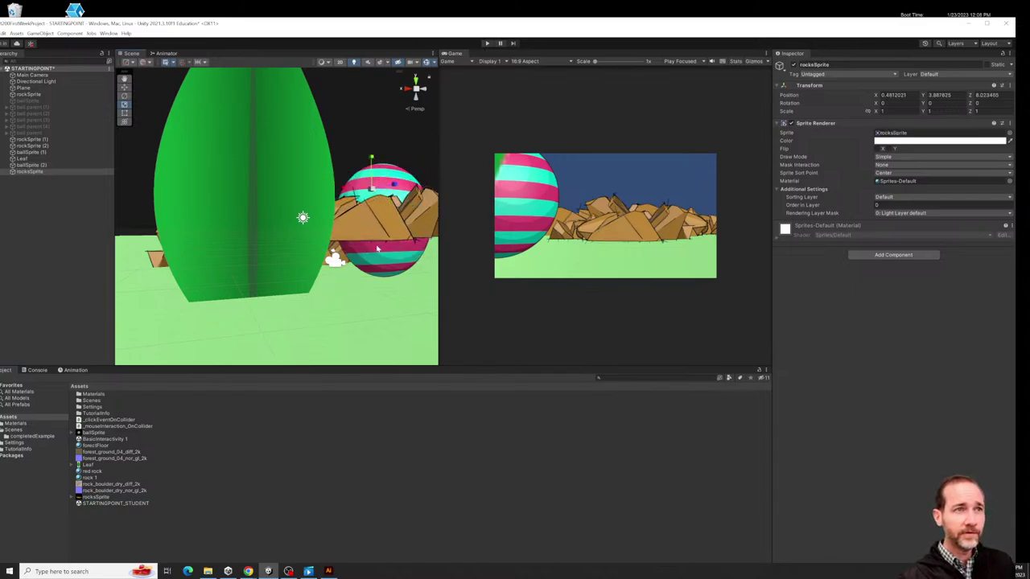
Delete the newly placed rocksSprite, ballSprite (2) and Leaf objects from the scene.
key("Delete")
left_click(374, 256)
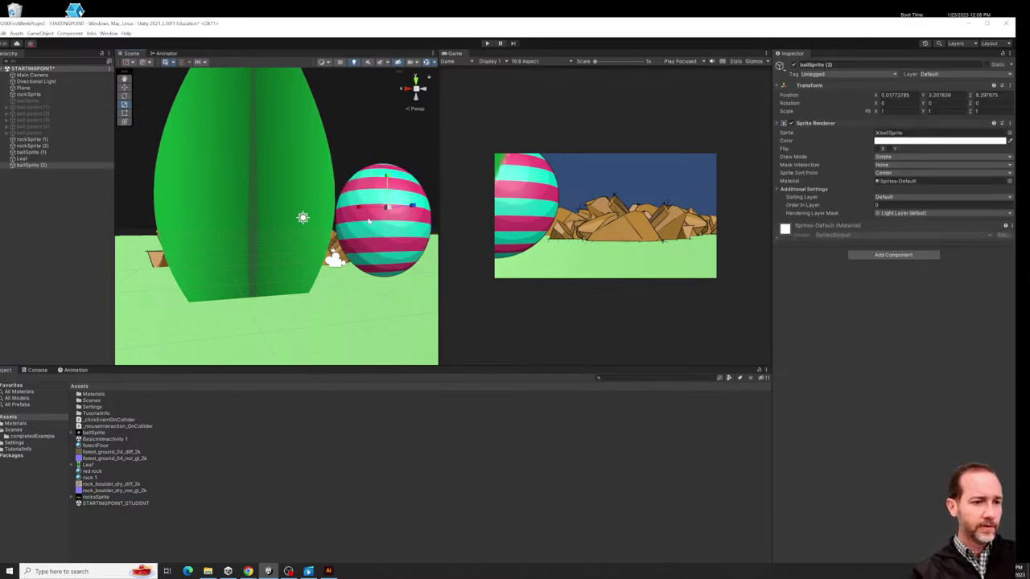
key("Delete")
left_click(241, 242)
key("Delete")
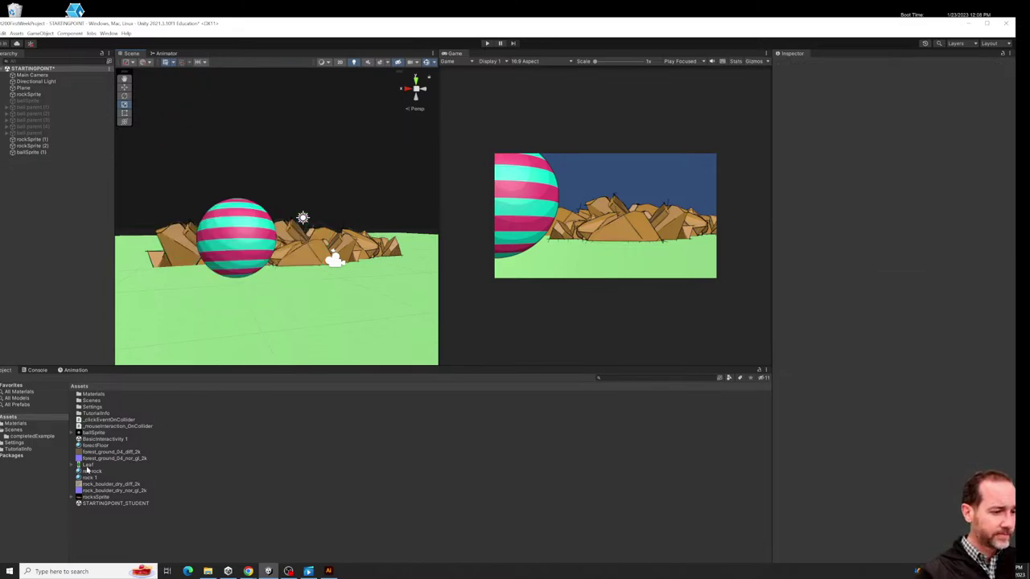
Place the Leaf sprite from Assets near the camera and rotate it about 2.5° around the Y axis.
left_click(87, 465)
left_click_drag(375, 183, 495, 229)
left_click_drag(191, 162, 261, 249, "alt")
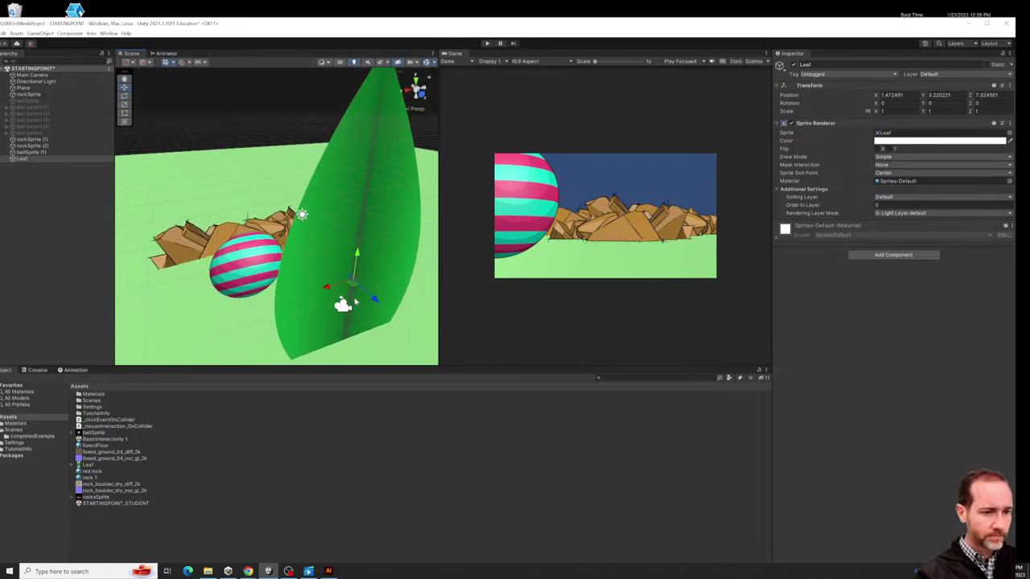
key("e")
mouse_move(346, 299)
left_mouse_down()
mouse_move(449, 302)
mouse_move(339, 301)
left_mouse_up()
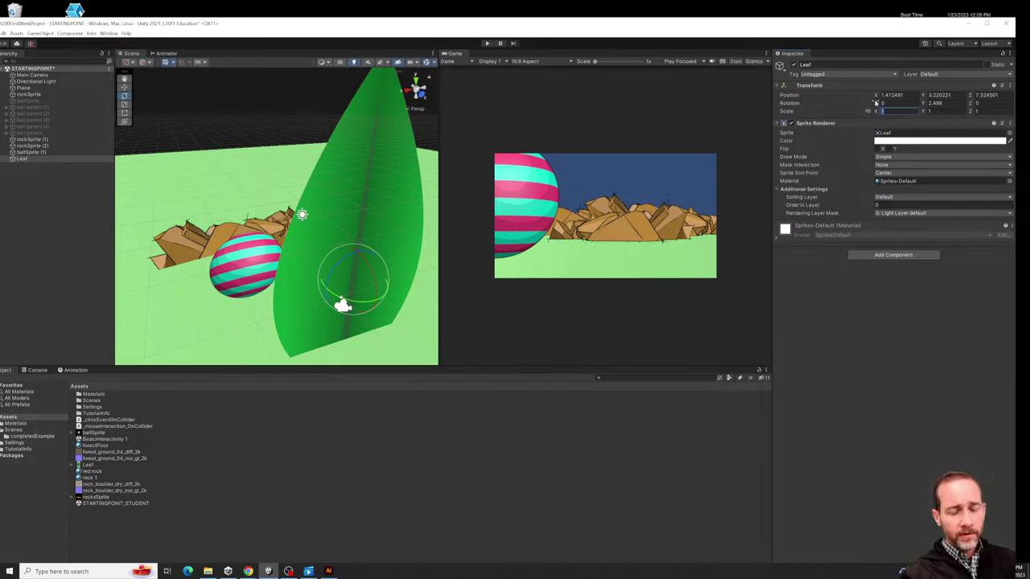
Set the Leaf's scale to 0.2 on the X, Y and Z axes.
type("0.2")
key("Tab")
type("0.2")
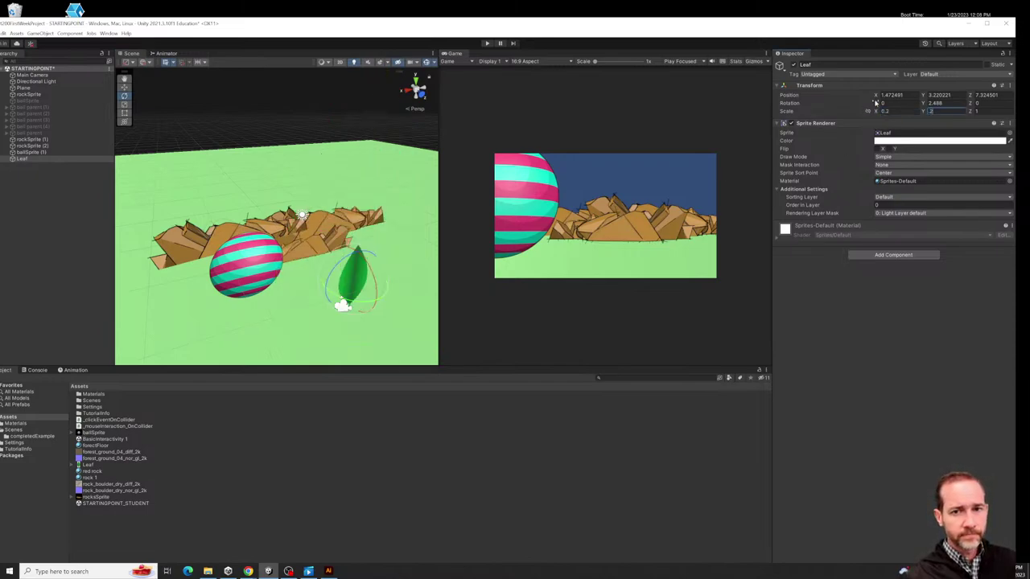
key("Tab")
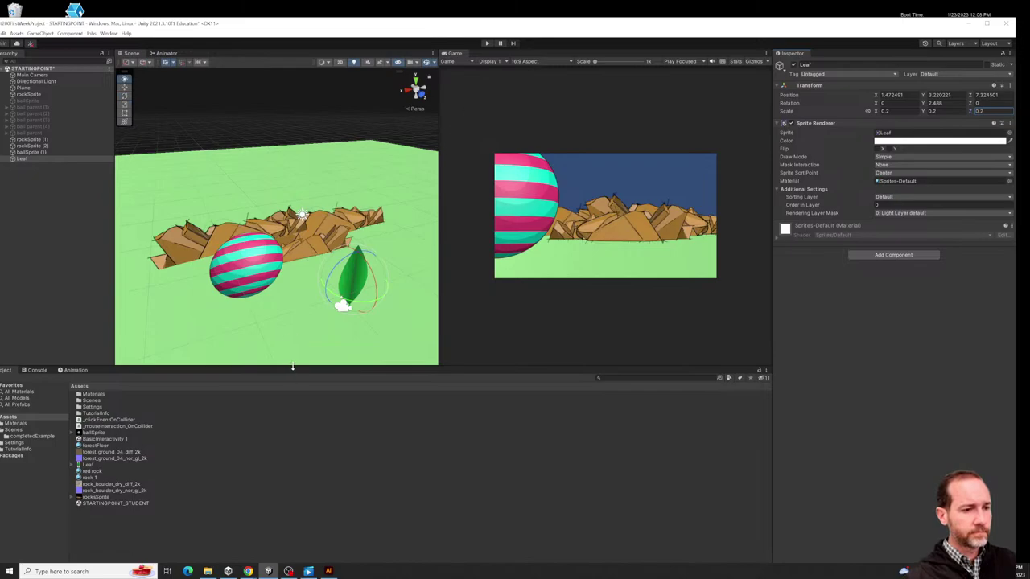
Move the Leaf behind the rocks to about X 0.17, Y 2.04, Z -7.7.
left_click_drag(292, 367, 275, 306, "alt")
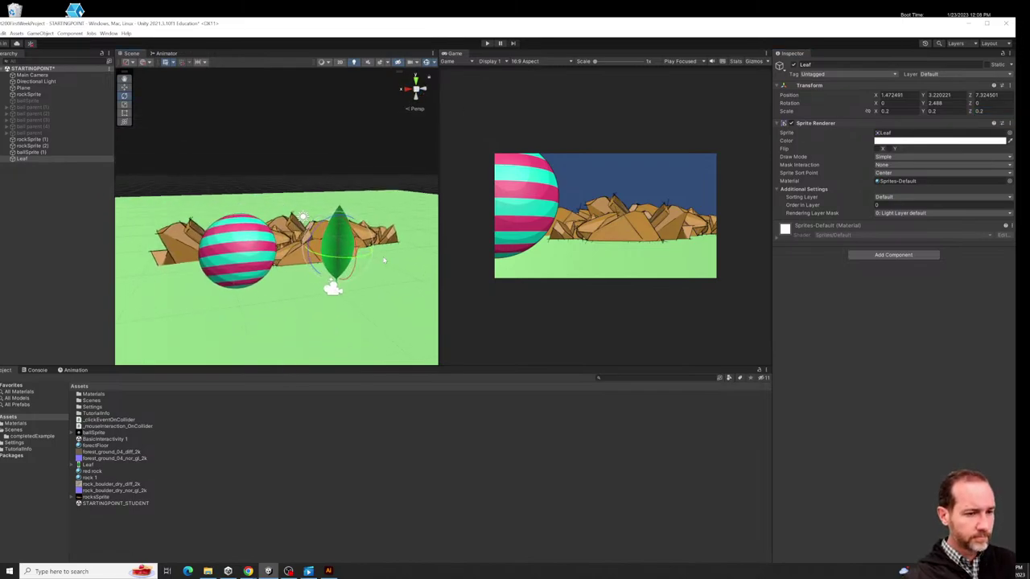
key("w")
mouse_move(338, 252)
left_mouse_down()
mouse_move(232, 253)
mouse_move(314, 193)
mouse_move(320, 214)
mouse_move(307, 211)
mouse_move(329, 239)
left_mouse_up()
left_click_drag(317, 195, 313, 266)
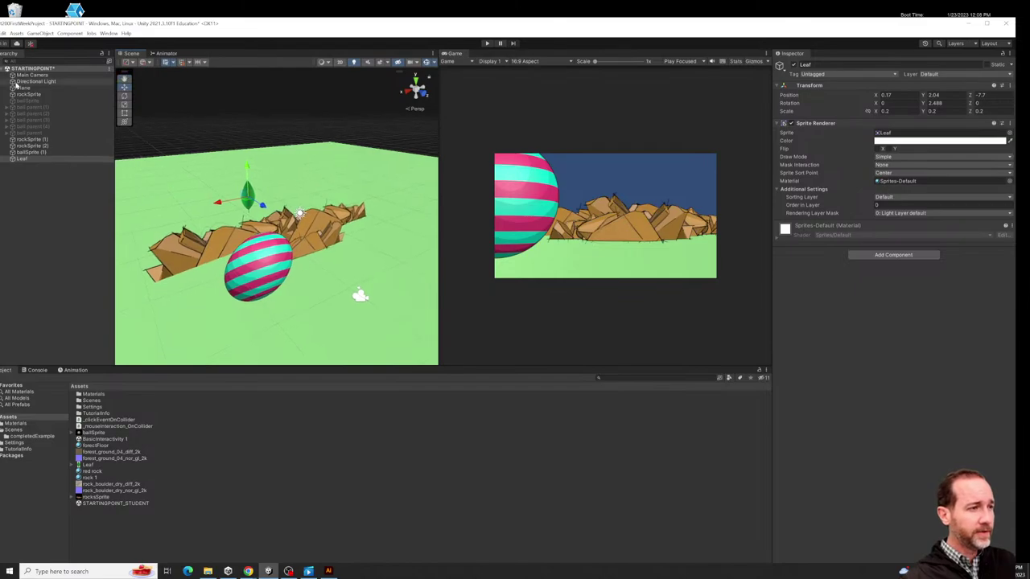
Move the Main Camera along the Z axis to about 8.57, facing the ball and rocks.
left_click(362, 294)
mouse_move(363, 293)
left_mouse_down("alt")
mouse_move(343, 234)
mouse_move(359, 242)
mouse_move(149, 218)
mouse_move(362, 241)
mouse_move(374, 183)
left_mouse_up("alt")
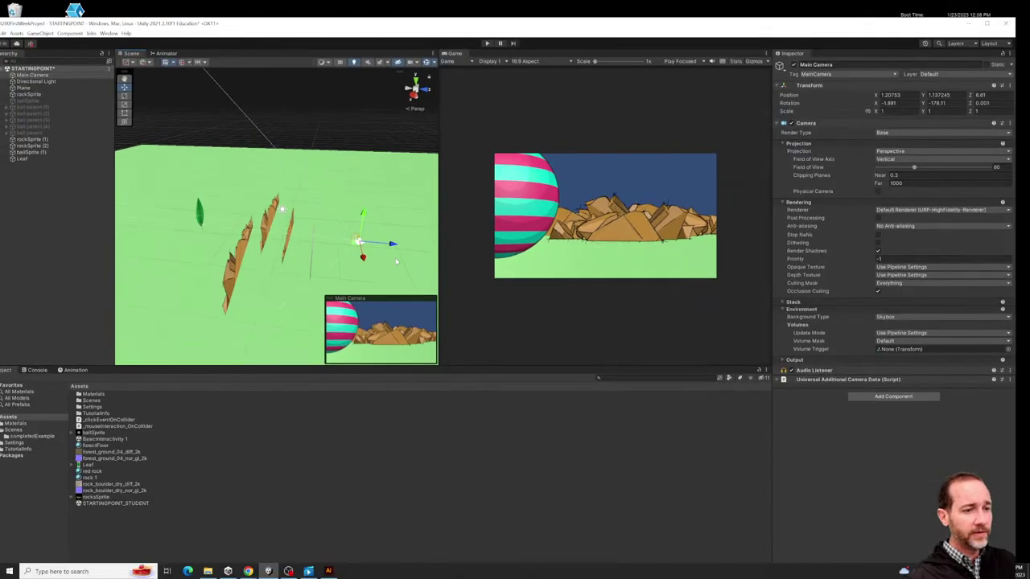
left_click_drag(330, 256, 285, 312, "alt")
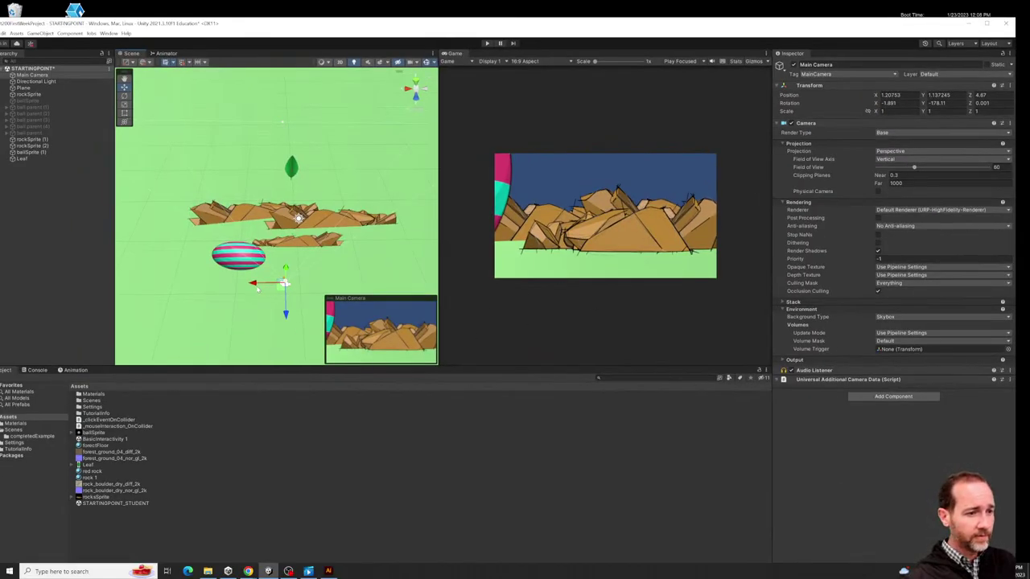
left_click_drag(290, 299, 287, 338)
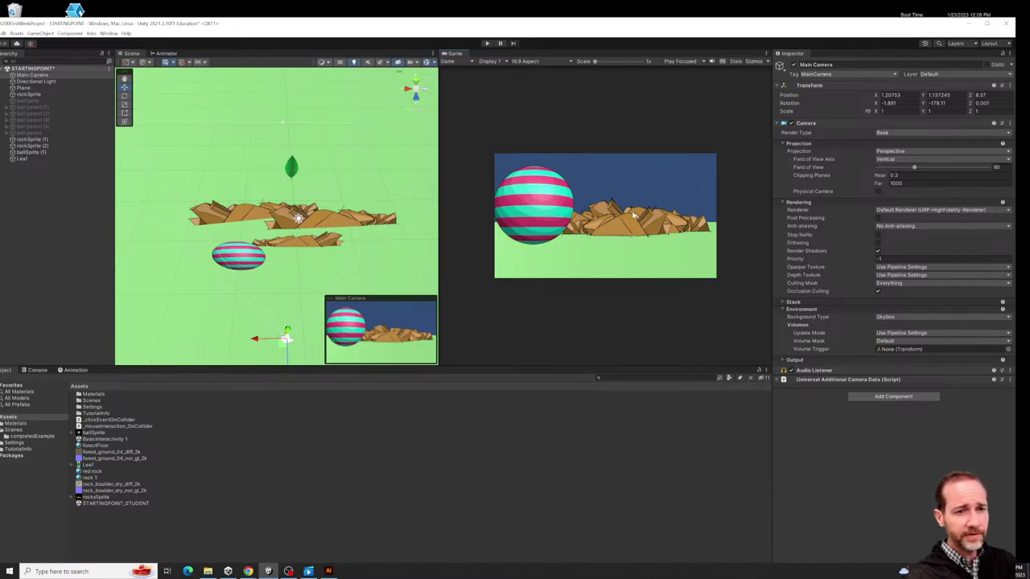
Move ballSprite (1) back among the rocks to a Z position of about -1.18.
left_click(229, 254)
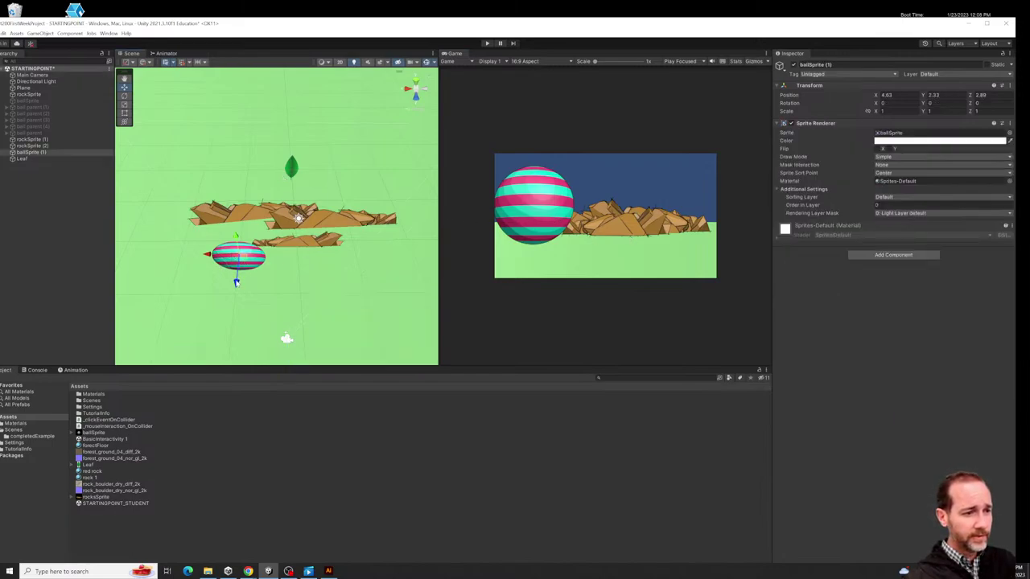
left_click_drag(237, 281, 240, 239)
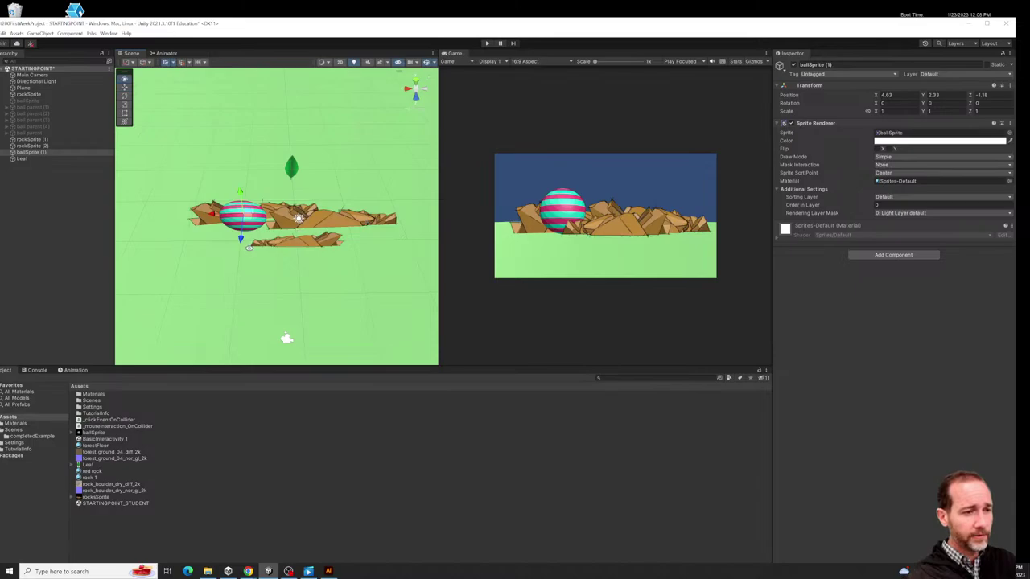
left_click_drag(297, 218, 328, 164, "alt")
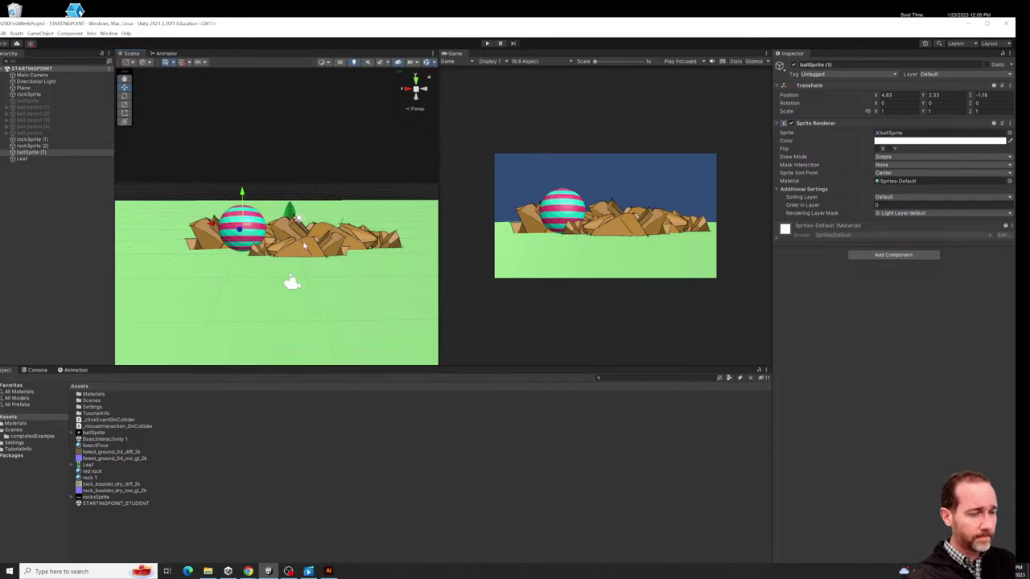
left_click_drag(189, 222, 258, 275, "alt")
scroll(258, 275, "up", 5)
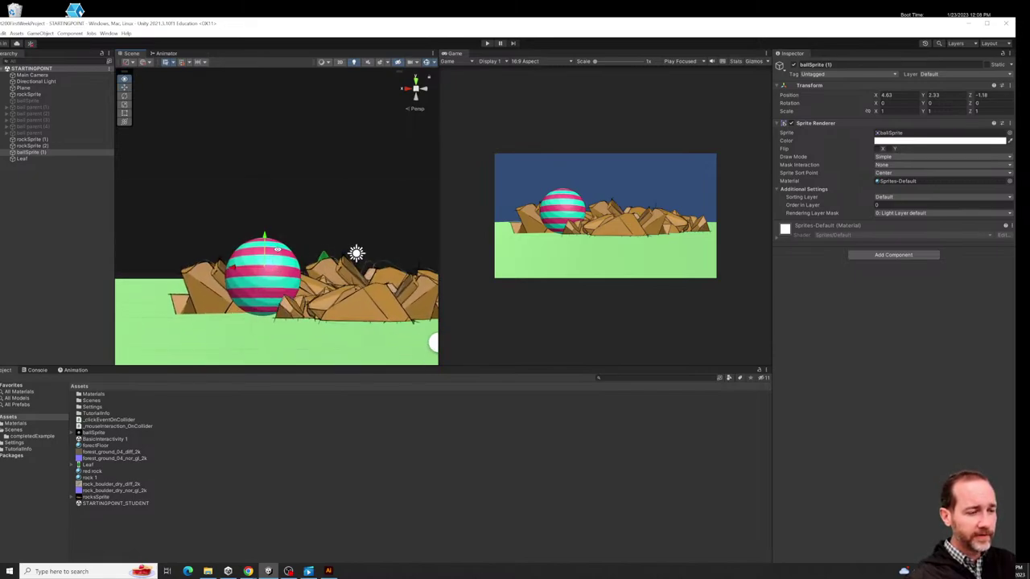
Rename the ballSprite (1) object as ballSprite.
left_click(32, 152)
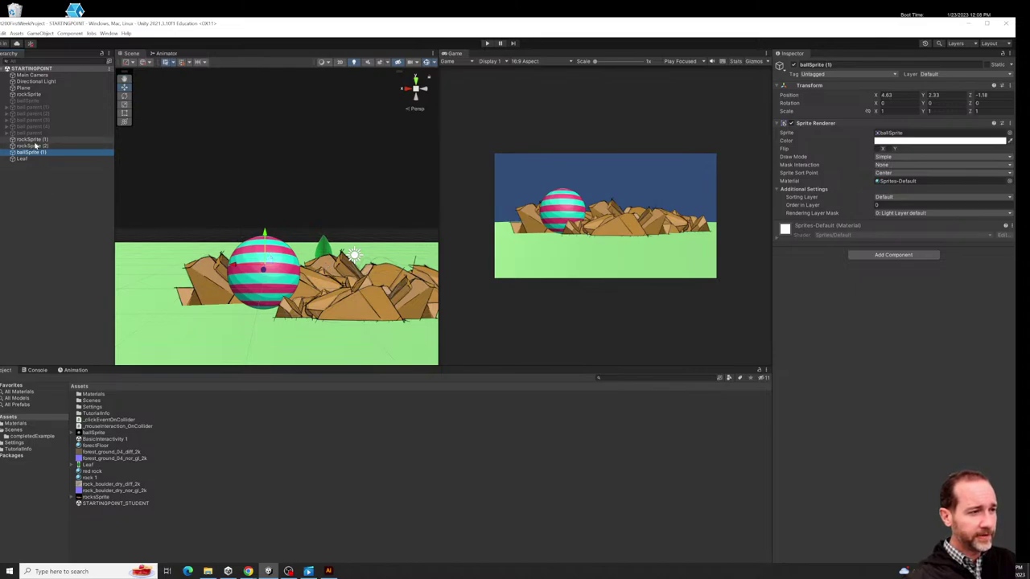
left_click_drag(133, 225, 378, 272, "alt")
left_click(30, 152)
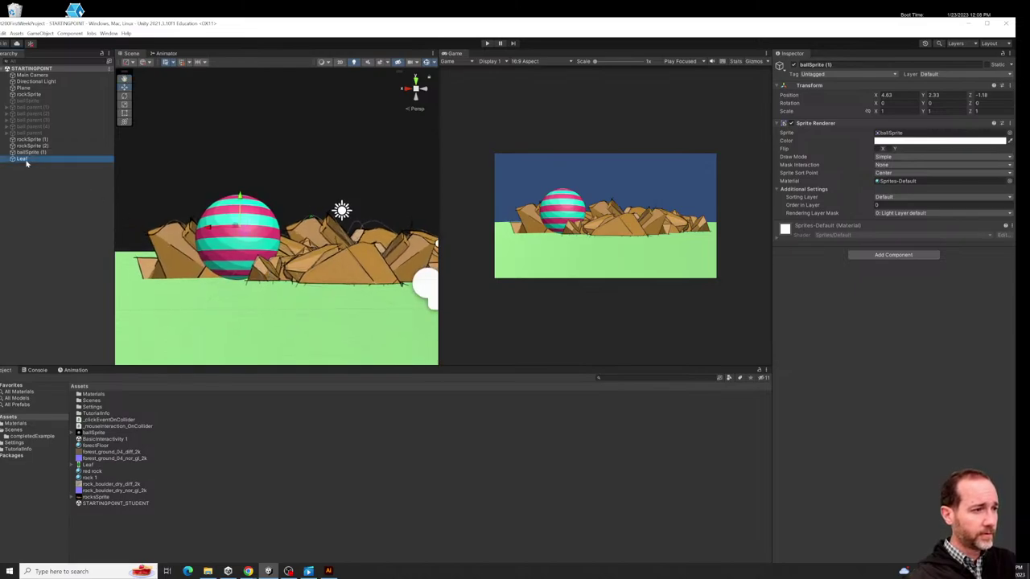
left_click(842, 63)
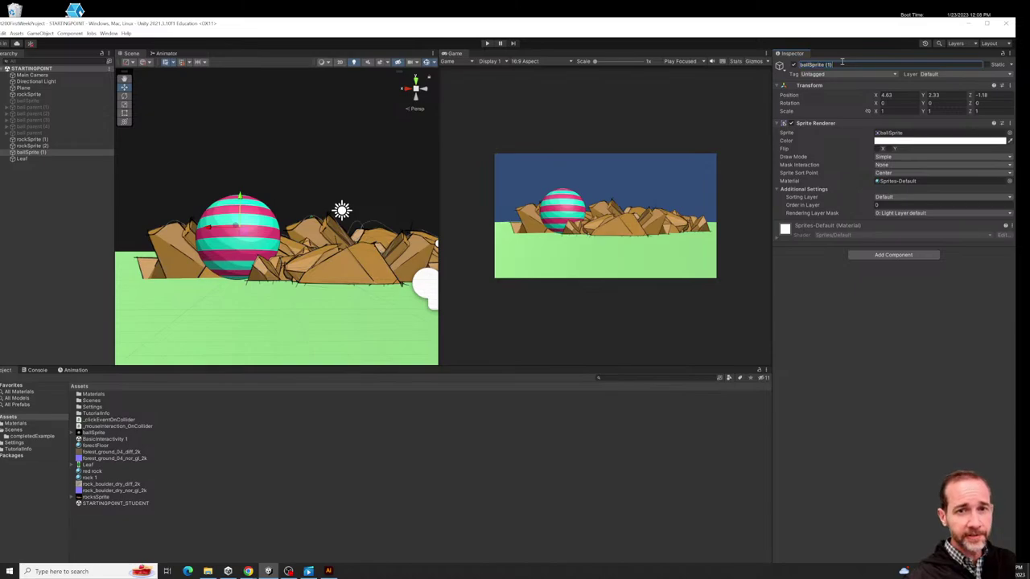
left_click(842, 63)
key("BackSpace")
key("BackSpace")
key("BackSpace")
key("BackSpace")
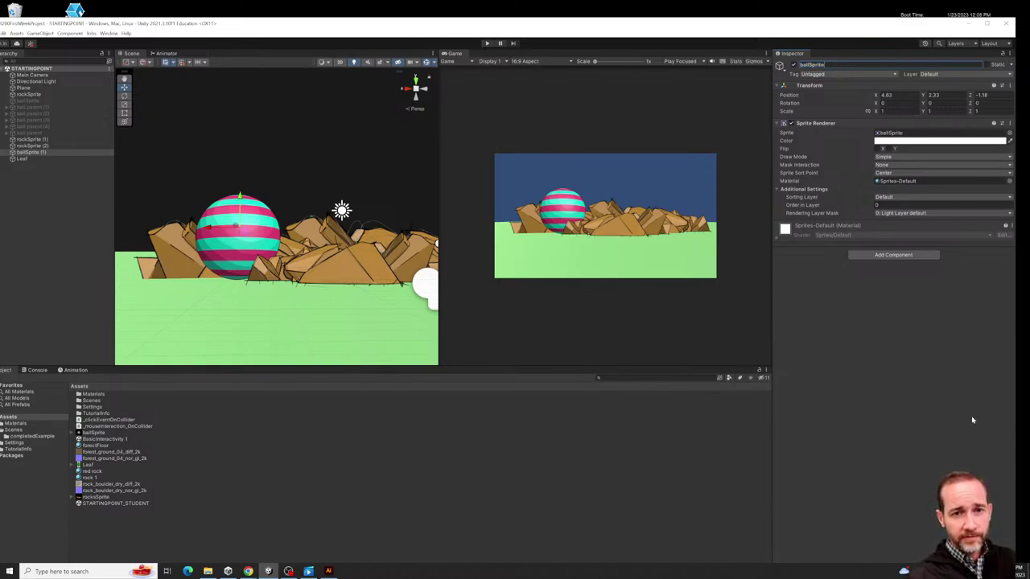
key("Return")
Select the ballSprite object in the scene.
left_click(29, 153)
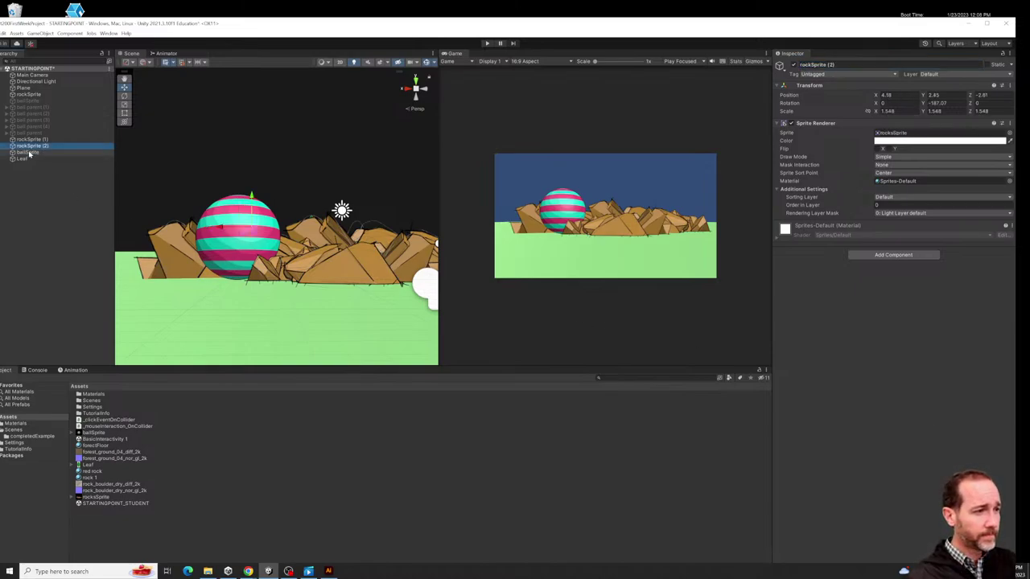
left_click_drag(193, 217, 173, 218, "alt")
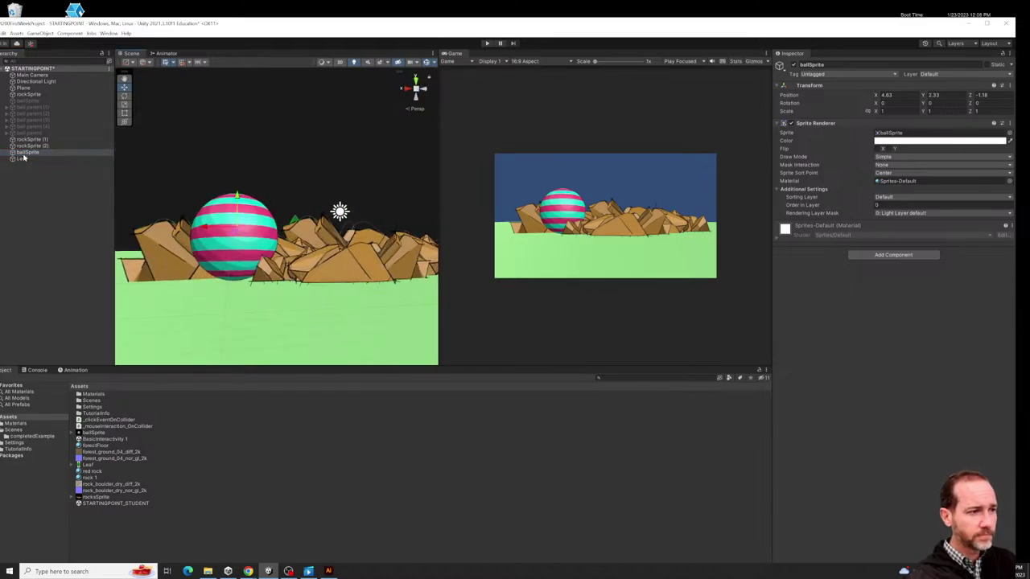
left_click(293, 219)
left_click(213, 245)
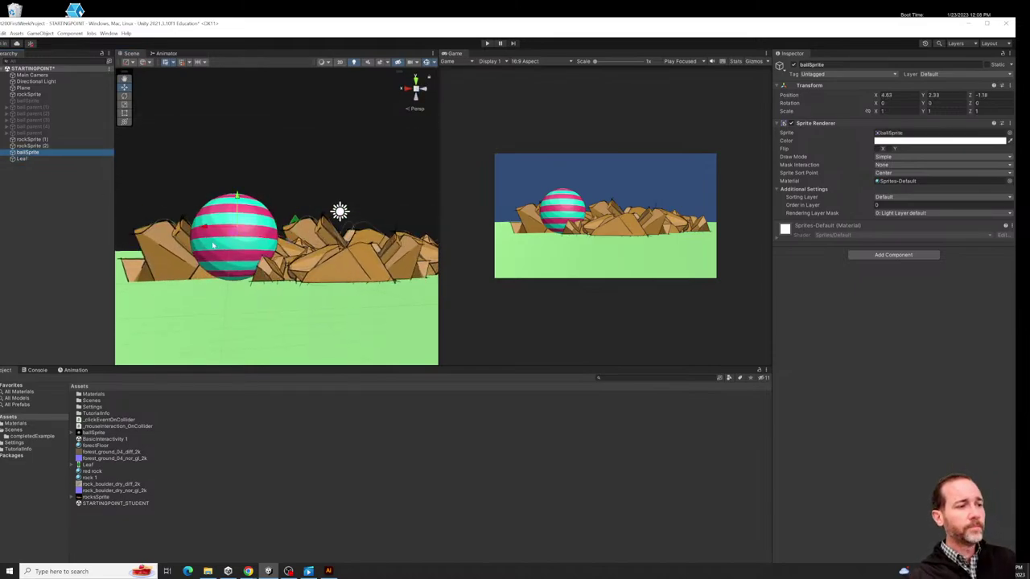
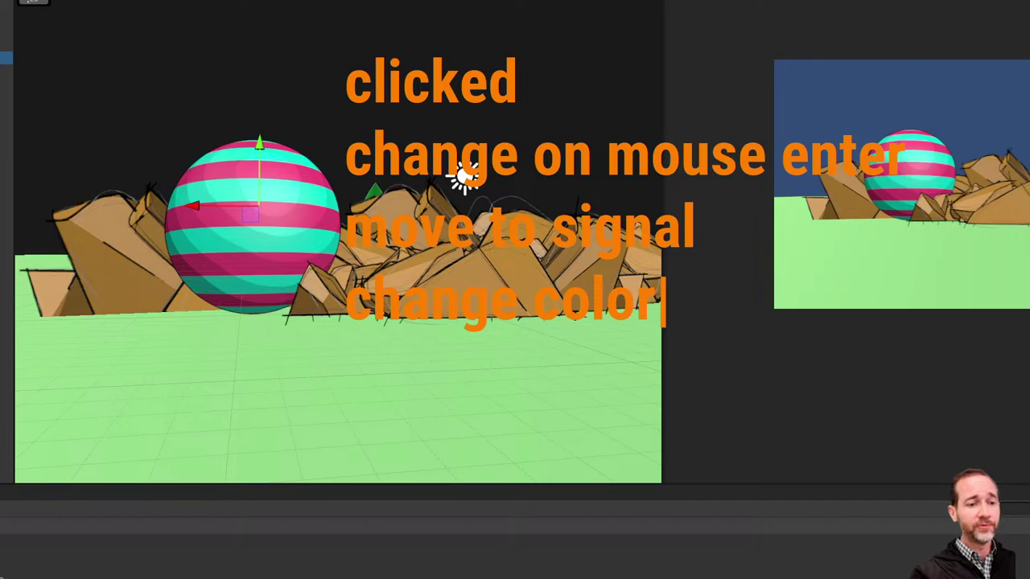
key("Return")
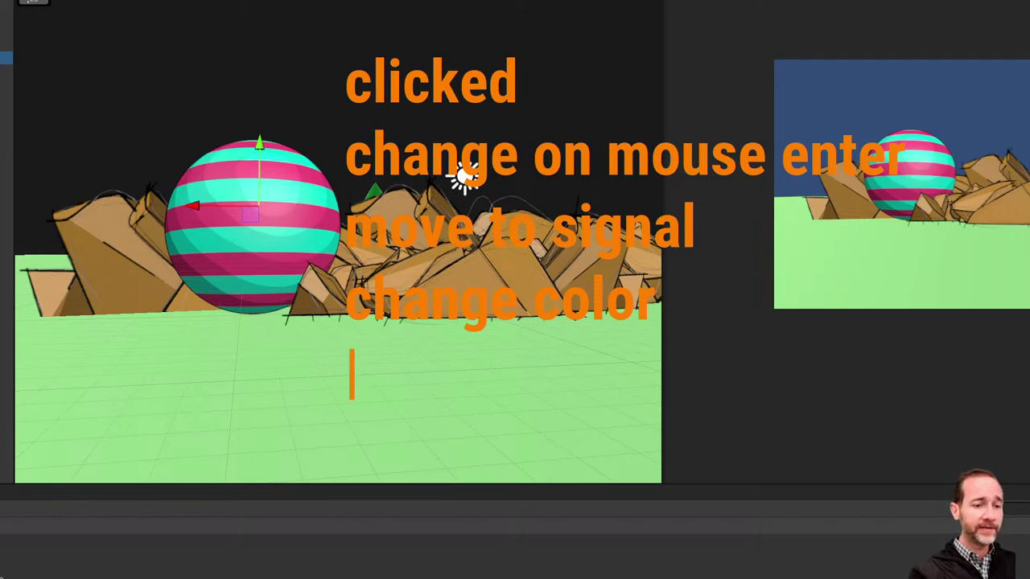
type("highlist")
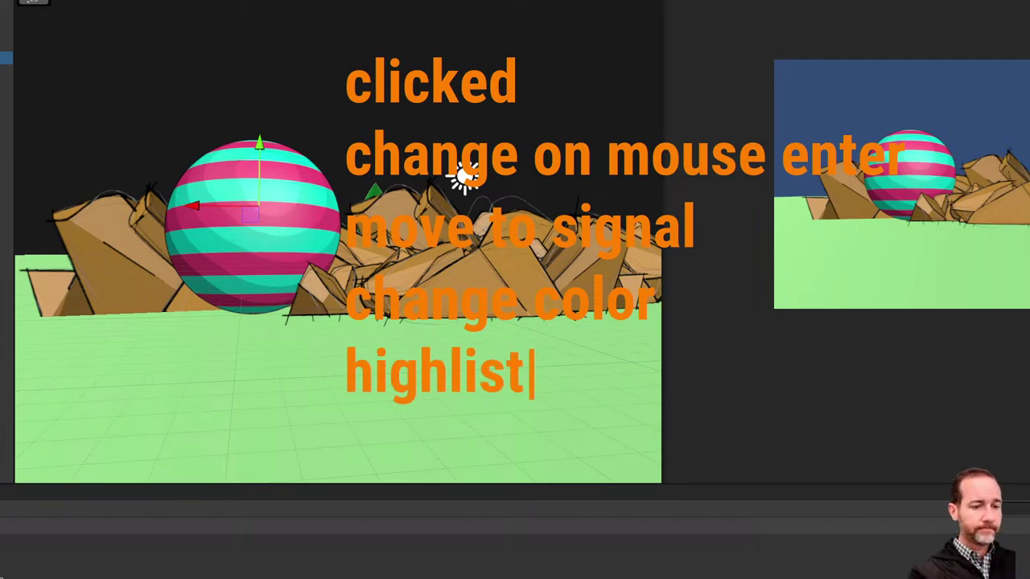
key("BackSpace")
key("BackSpace")
type("ghts")
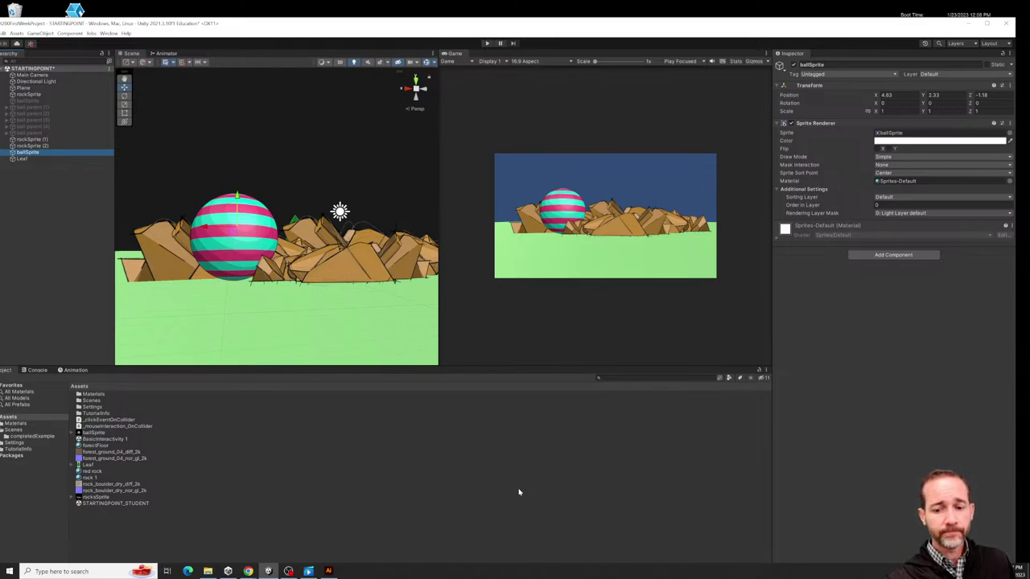
left_click(52, 224)
left_click(30, 153)
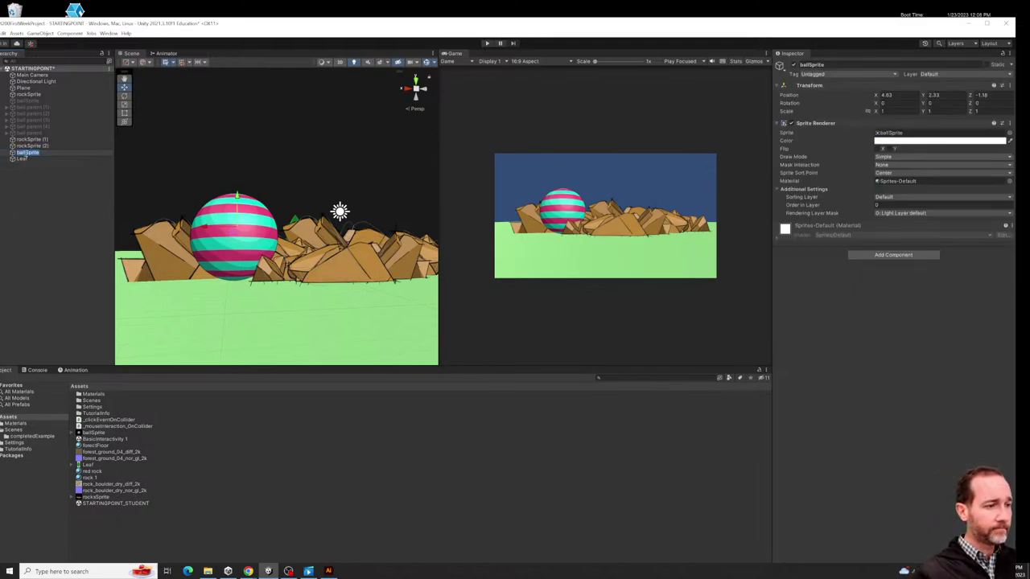
key("Return")
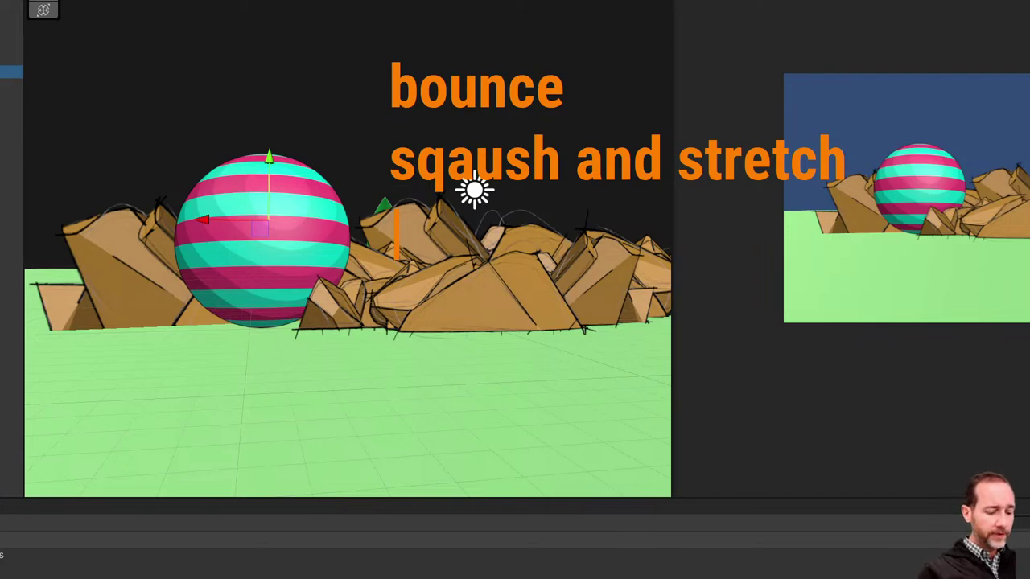
type("Anchor Po")
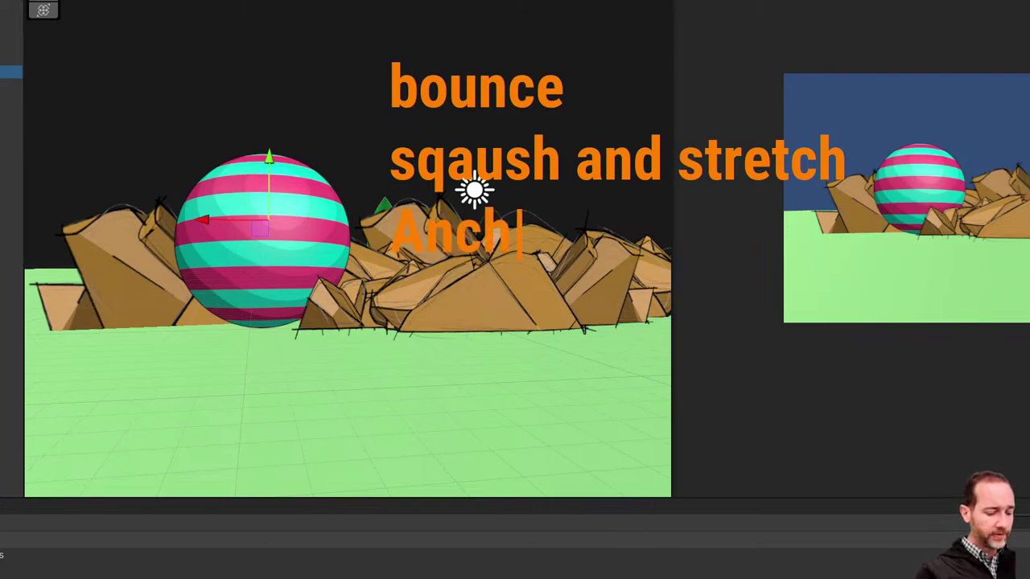
type("ints")
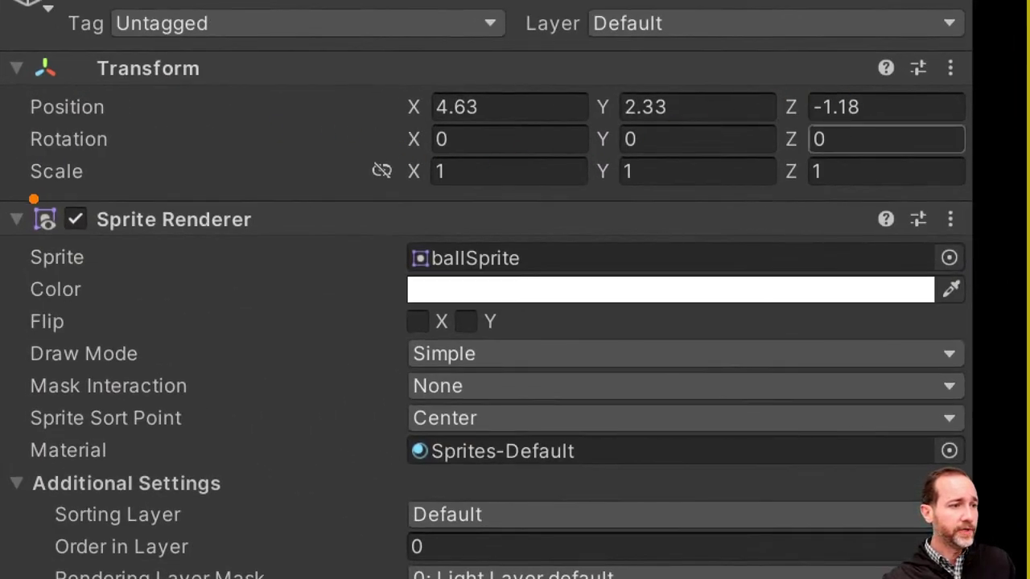
mouse_move(99, 177)
left_mouse_down()
mouse_move(124, 131)
mouse_move(120, 145)
mouse_move(121, 103)
mouse_move(249, 126)
left_mouse_up()
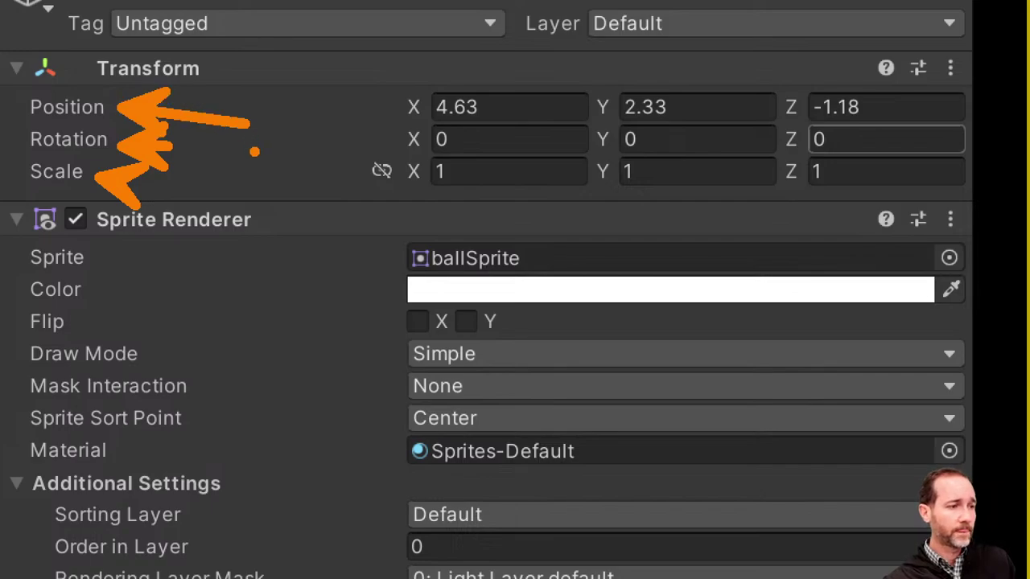
Try stretching ballSprite along X to a scale of about 1.94, and restore the X scale to 1.
key("Escape")
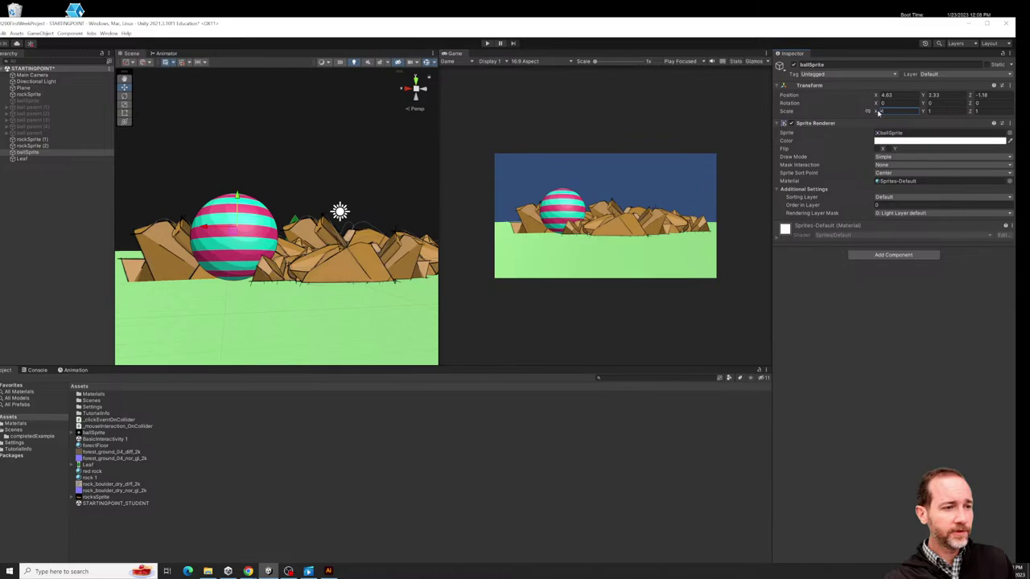
type("2")
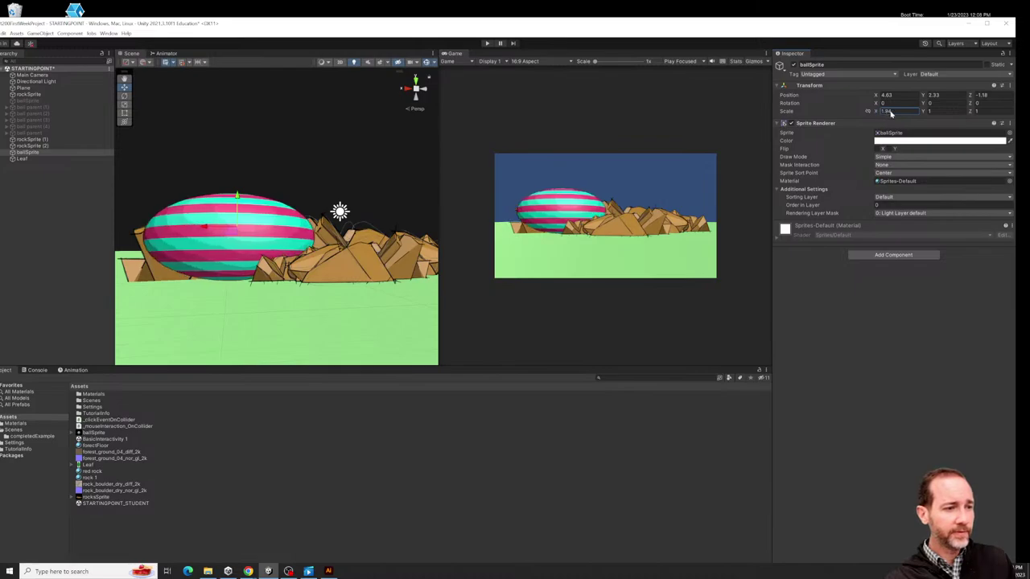
key("BackSpace")
type("1.2")
key("BackSpace")
key("BackSpace")
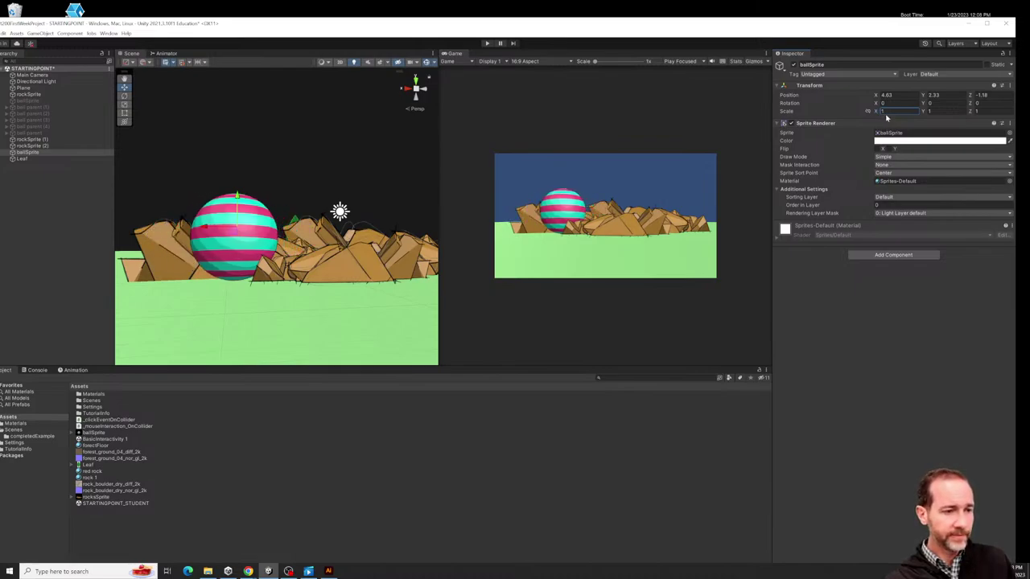
Try squashing ballSprite vertically with Y scales such as 0.73 and 0.2, and restore the Y scale to 1.
left_click(931, 111)
type("1.2")
key("BackSpace")
key("BackSpace")
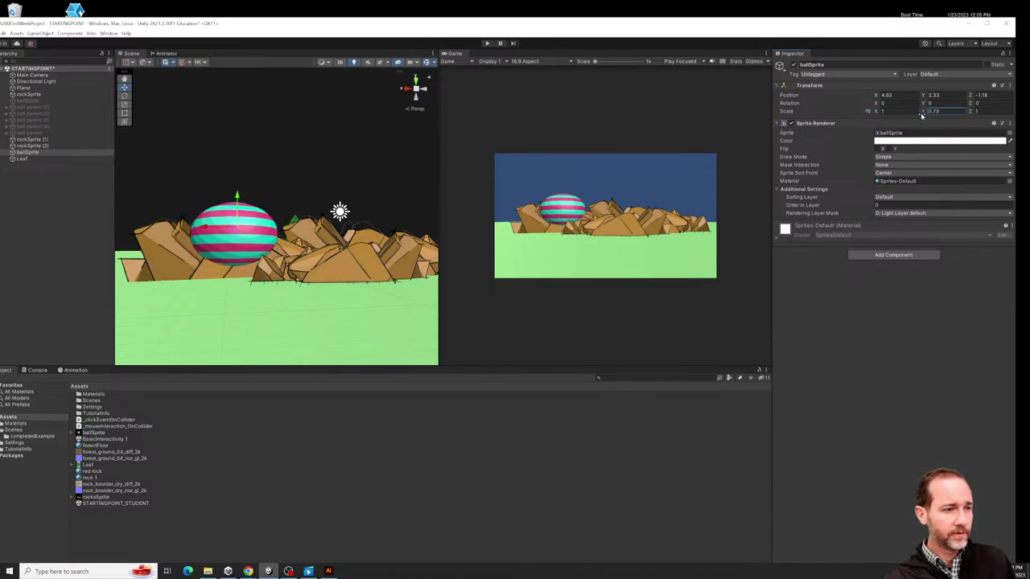
type(".2")
key("BackSpace")
key("BackSpace")
key("BackSpace")
type("1.27")
key("BackSpace")
key("BackSpace")
key("BackSpace")
key("BackSpace")
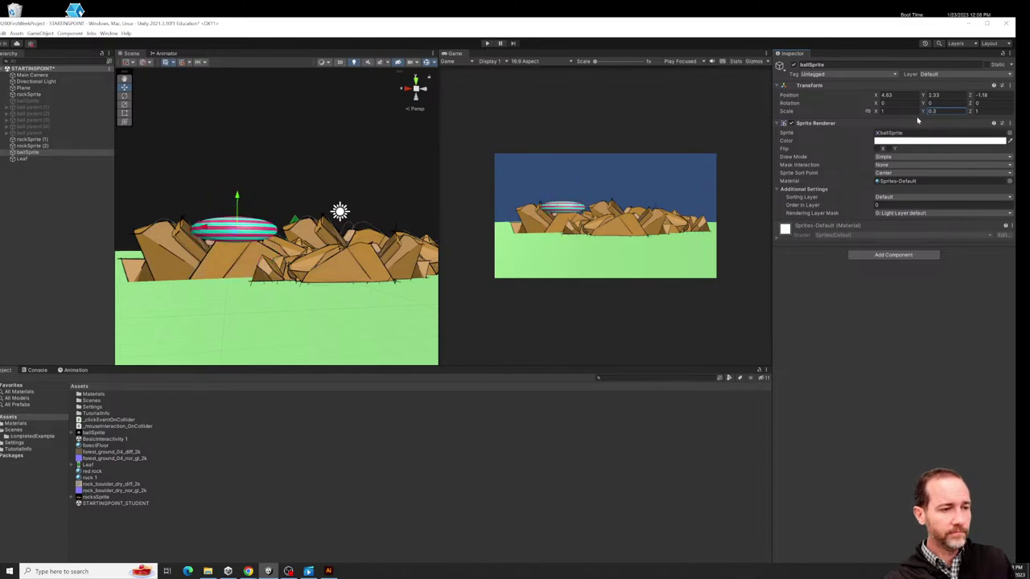
type("0.57")
key("BackSpace")
key("BackSpace")
key("BackSpace")
key("BackSpace")
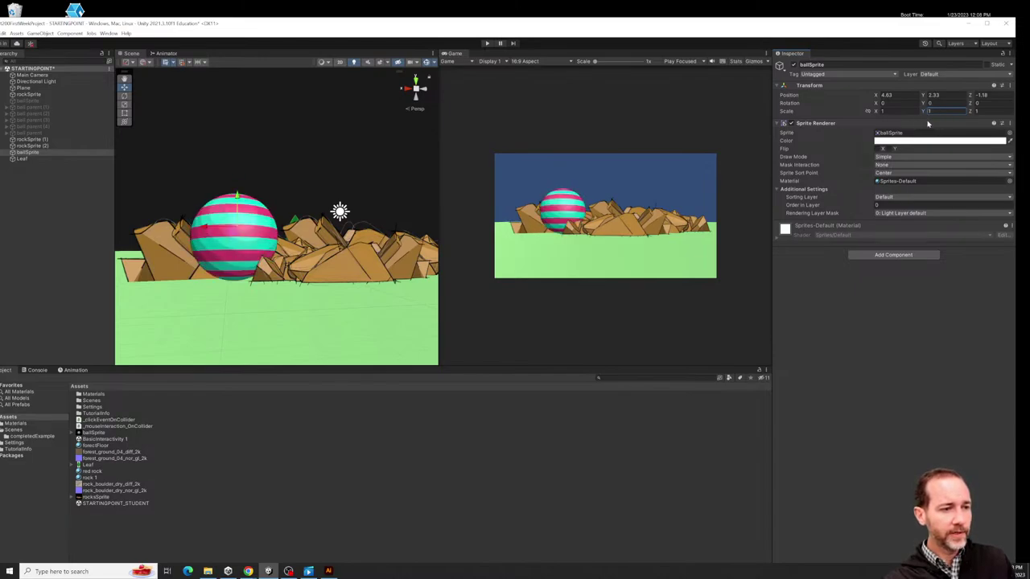
Test Y scales of 0.72, 0.6, 1.05 and 1.09 on ballSprite, and return the Y scale to 1.
type("0.08")
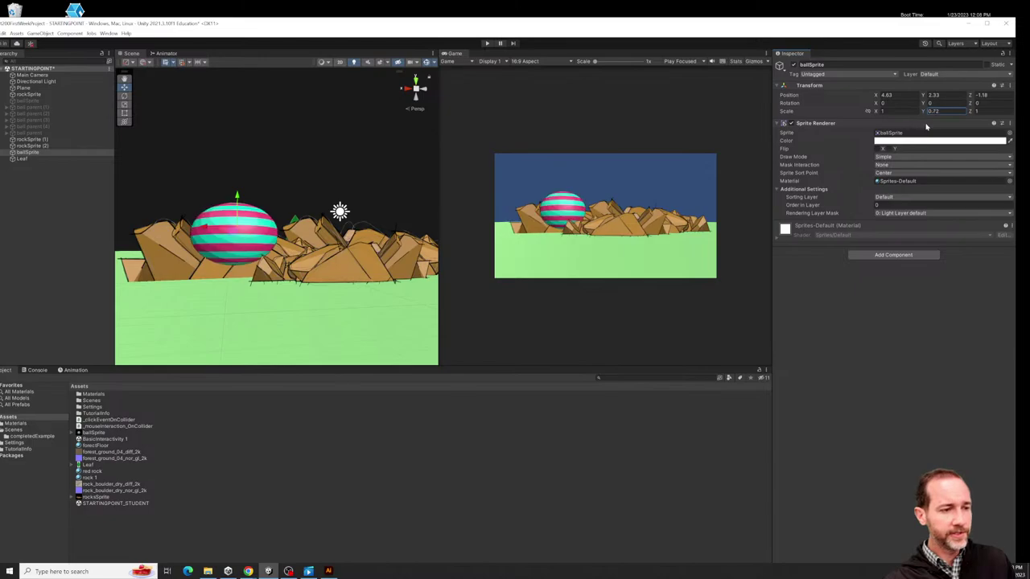
key("BackSpace")
key("BackSpace")
key("BackSpace")
key("BackSpace")
type("0.6")
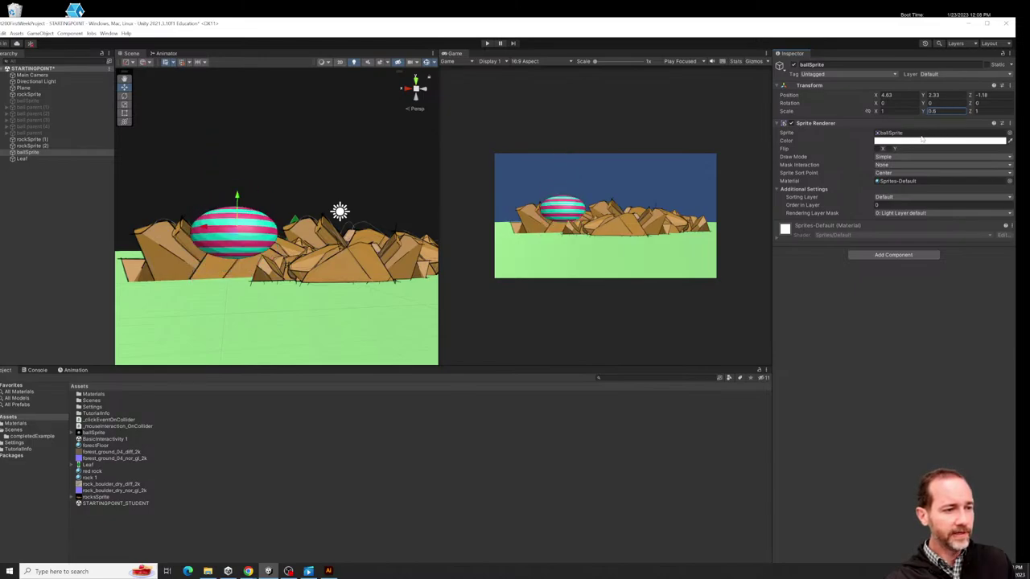
key("BackSpace")
key("BackSpace")
key("BackSpace")
type("1.05")
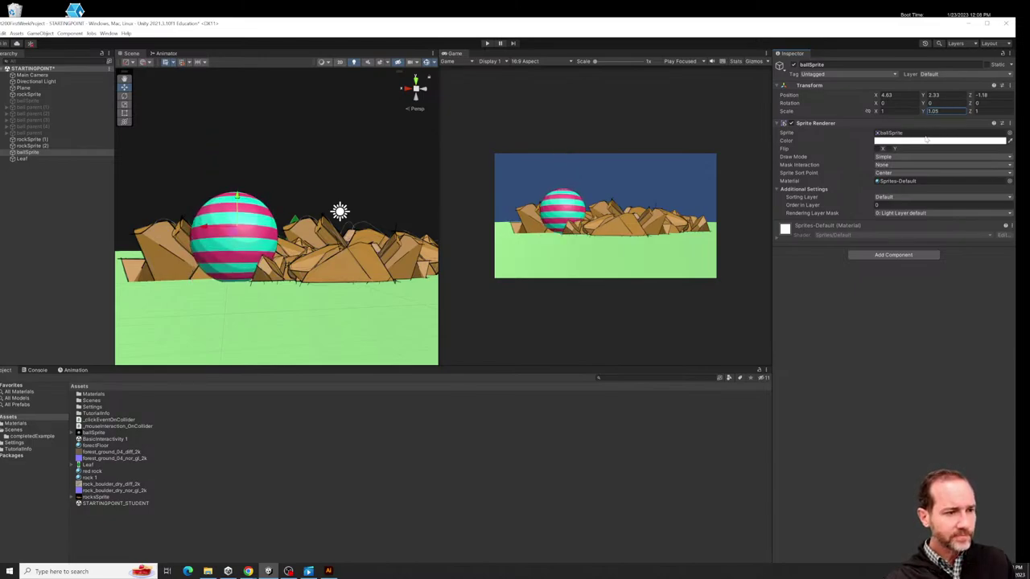
key("BackSpace")
key("BackSpace")
key("BackSpace")
key("BackSpace")
type("1.09")
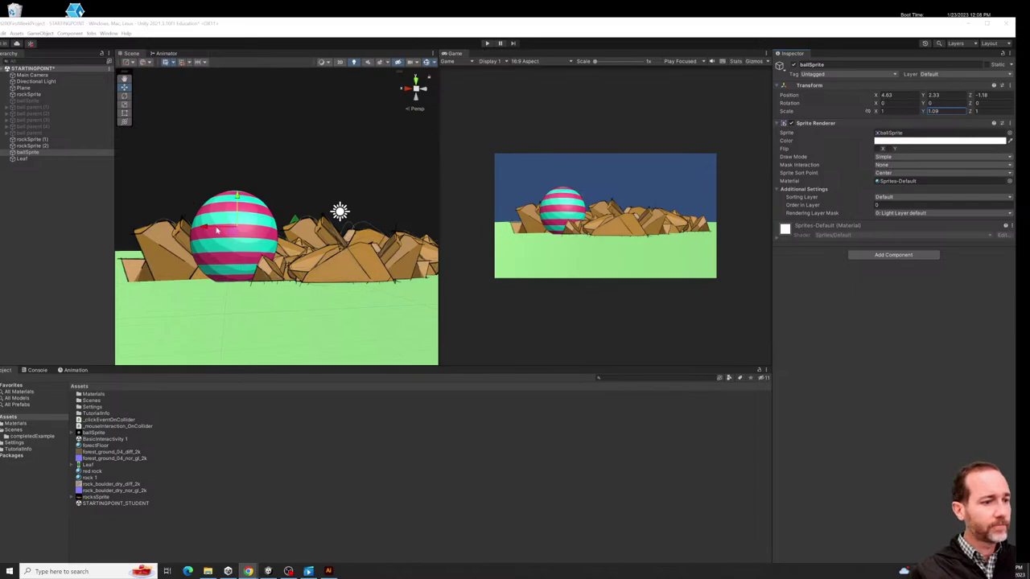
key("BackSpace")
key("BackSpace")
key("BackSpace")
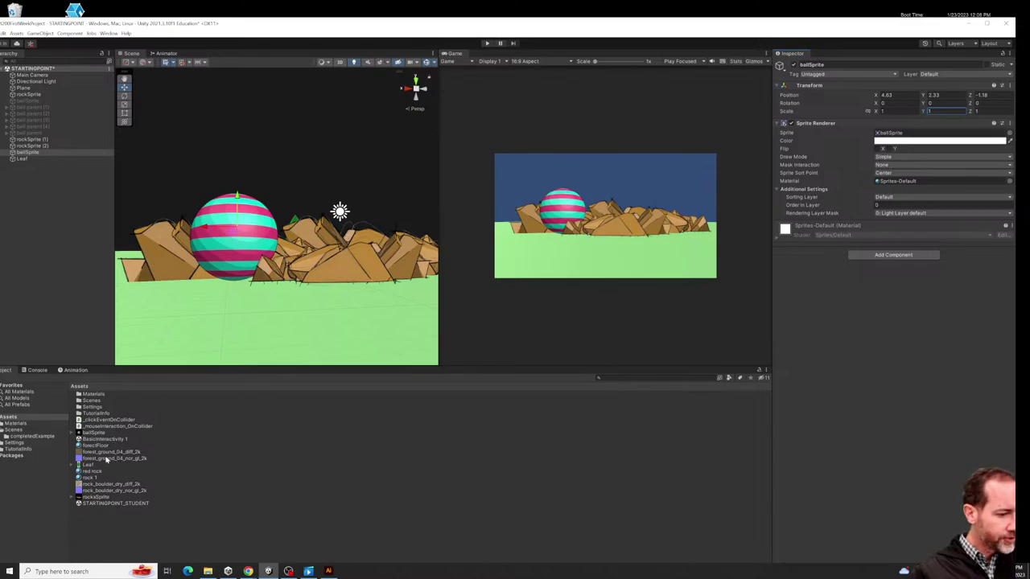
Select the ballSprite image asset and try to open it in the Sprite Editor.
left_click(94, 435)
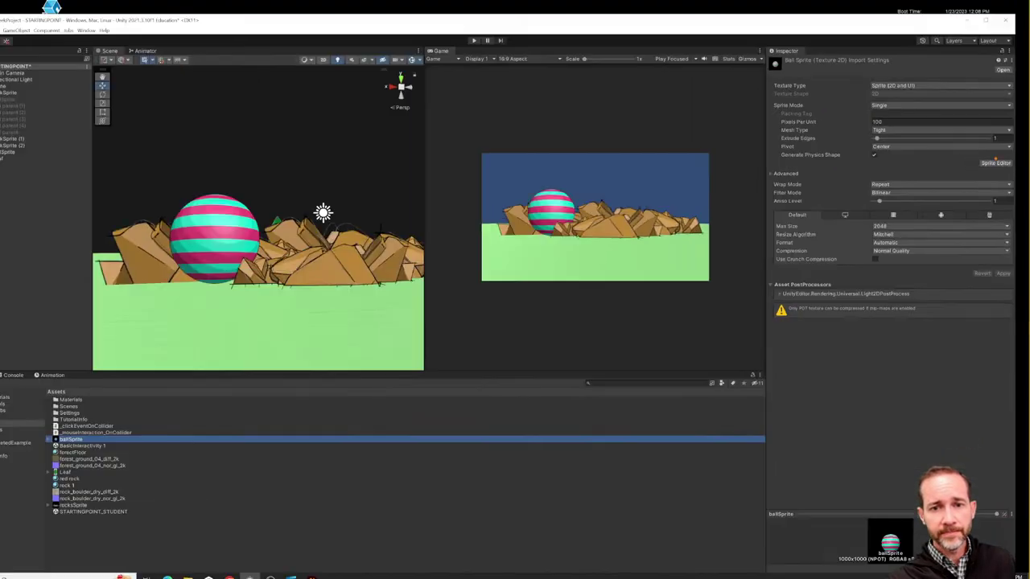
left_click(962, 166)
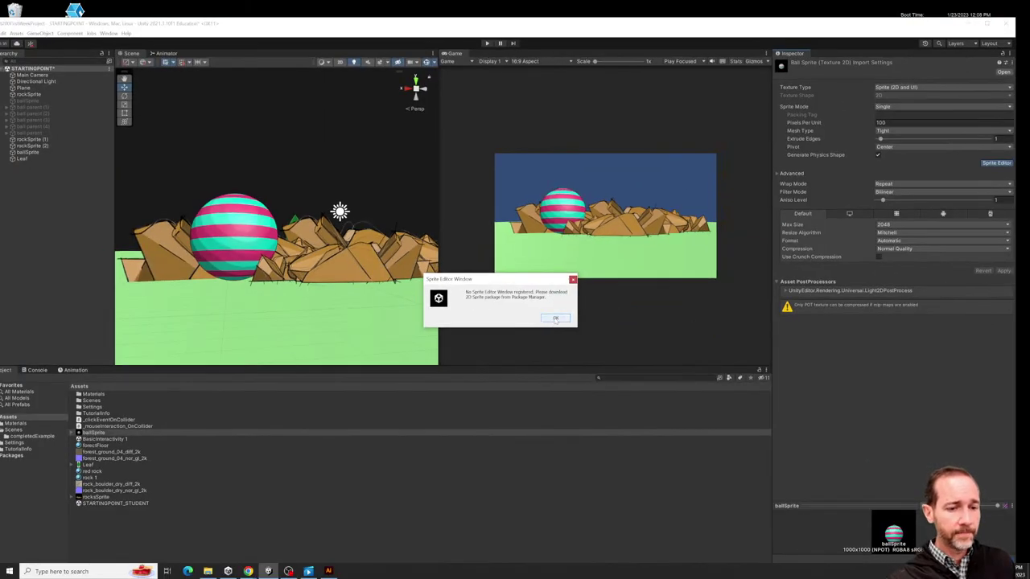
left_click(555, 318)
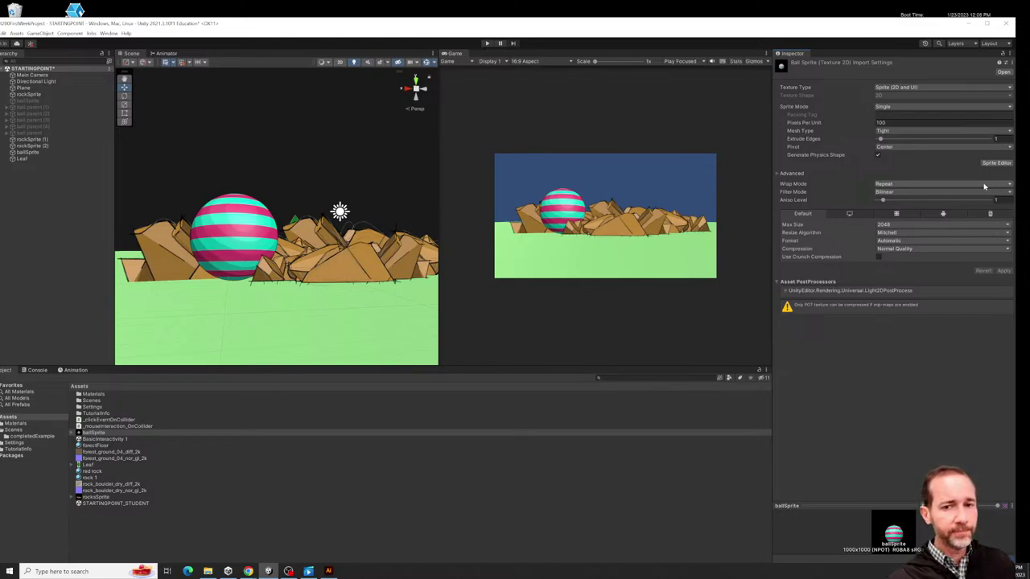
left_click(995, 162)
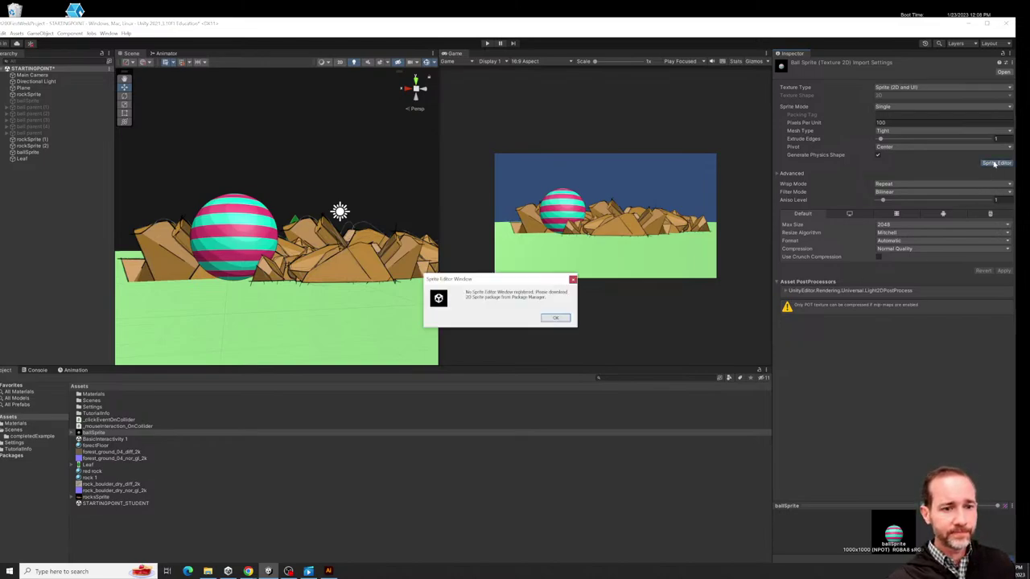
left_click(555, 317)
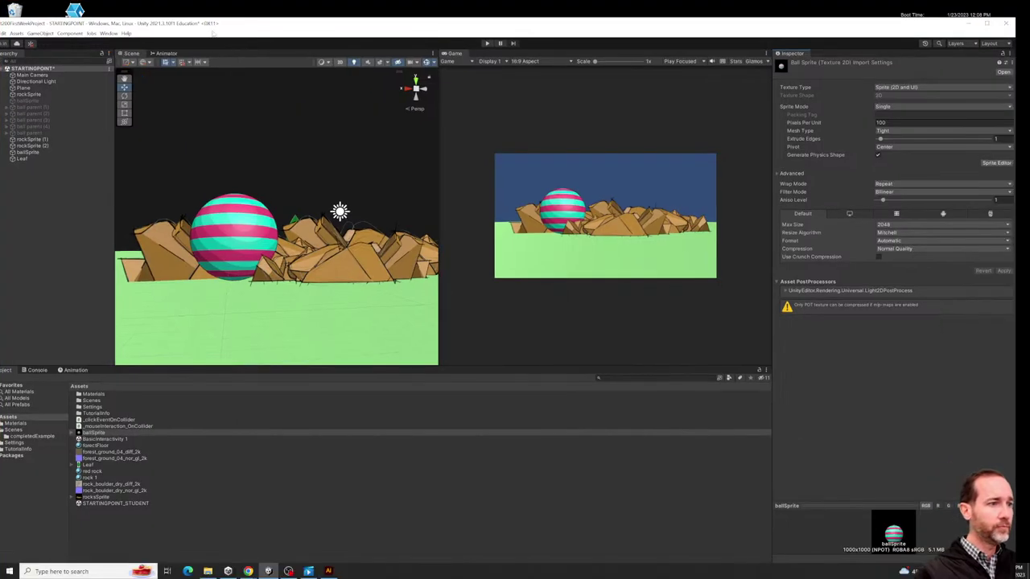
Open the Package Manager and show its available package sources.
left_click(109, 34)
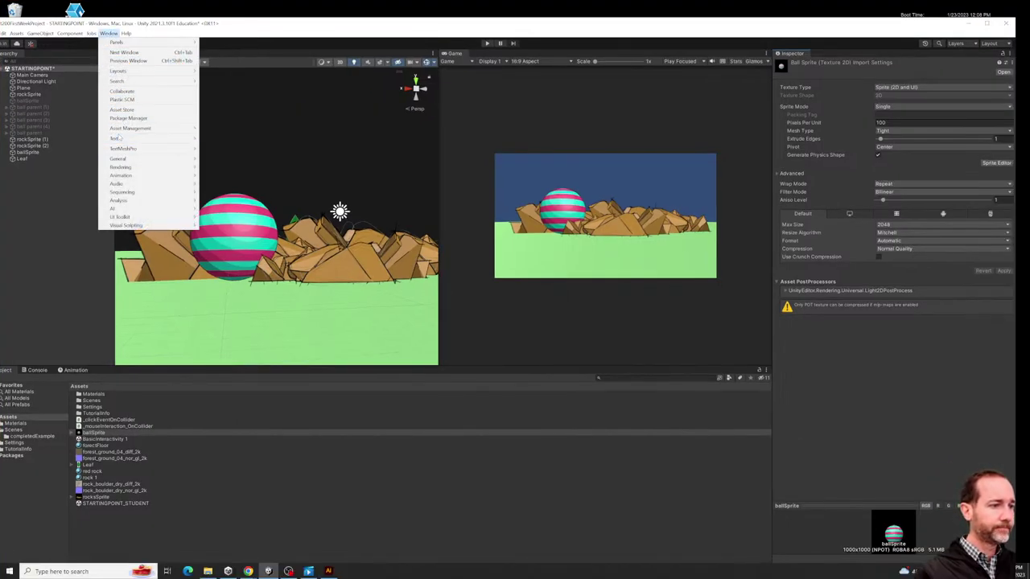
left_click(122, 118)
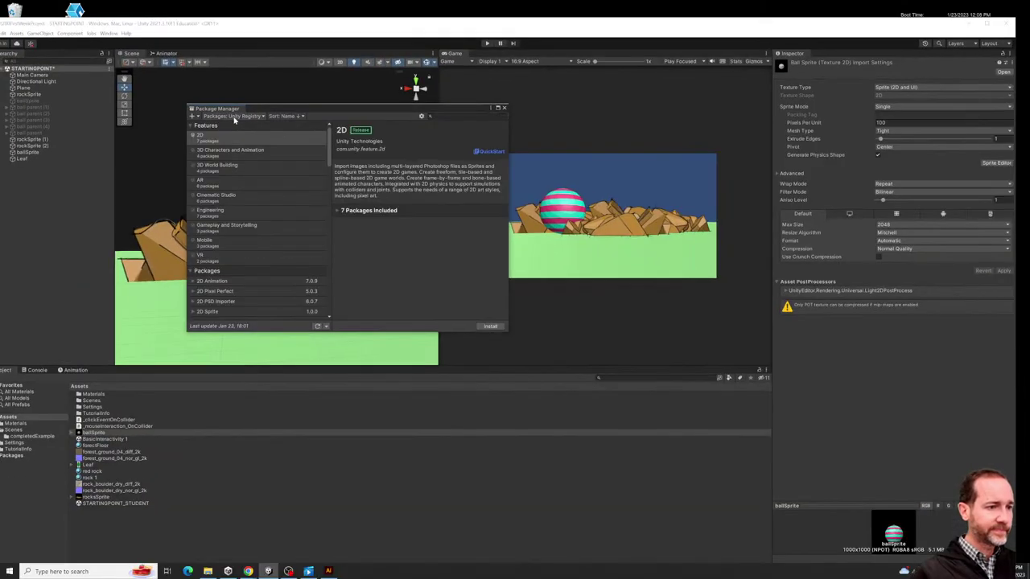
left_click(234, 117)
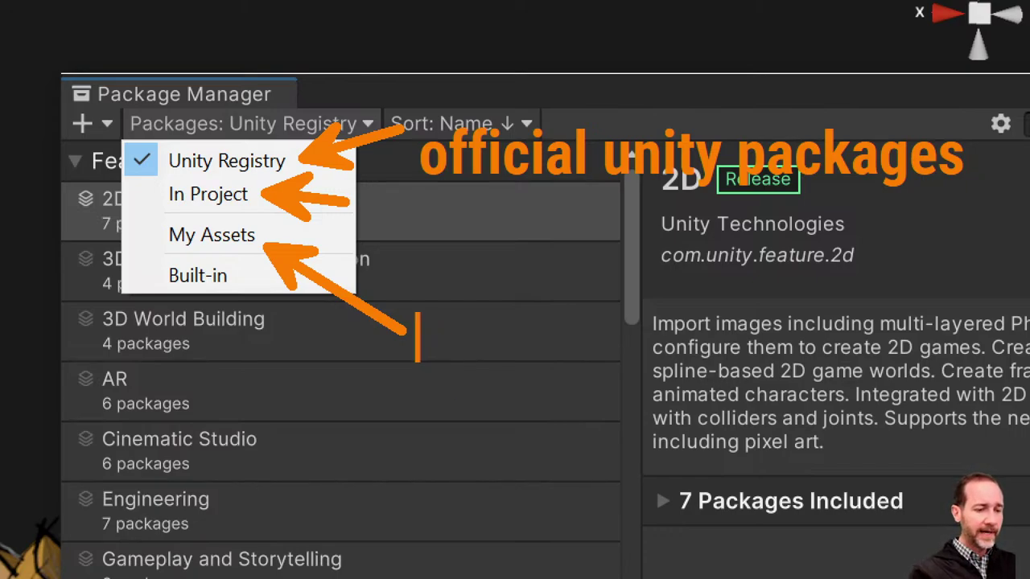
type("assets s")
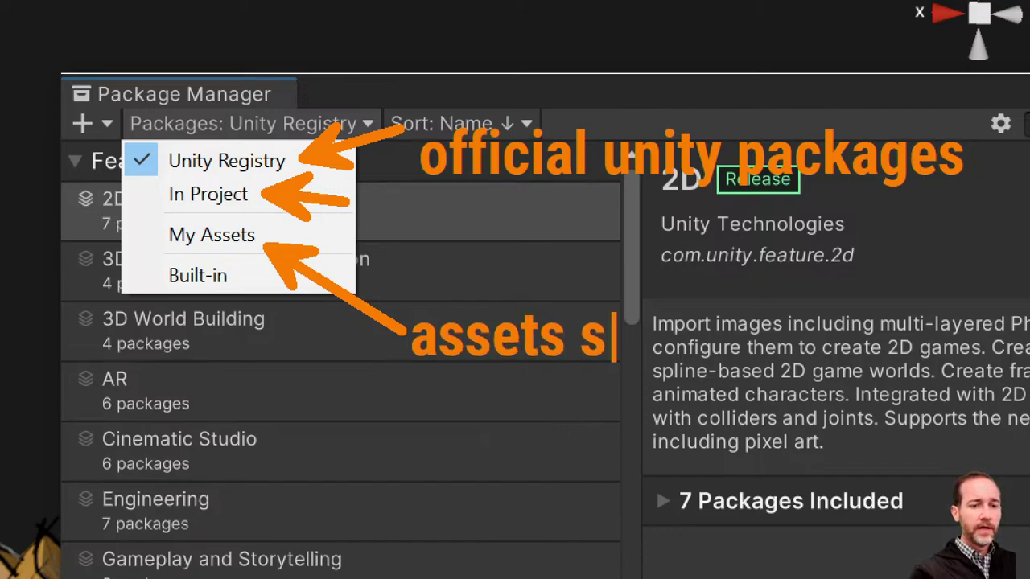
key("BackSpace")
key("BackSpace")
key("BackSpace")
type("stor")
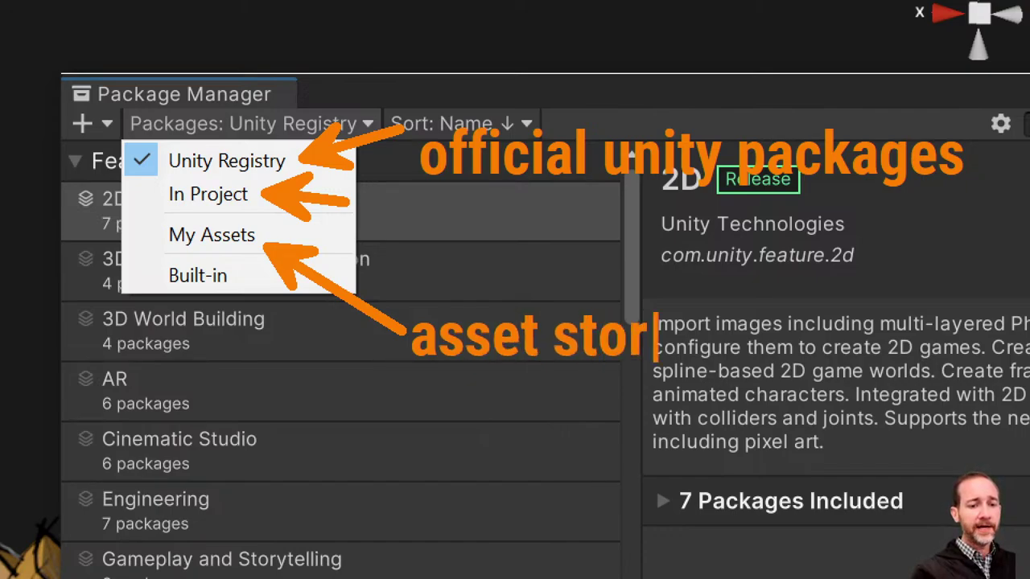
type("e")
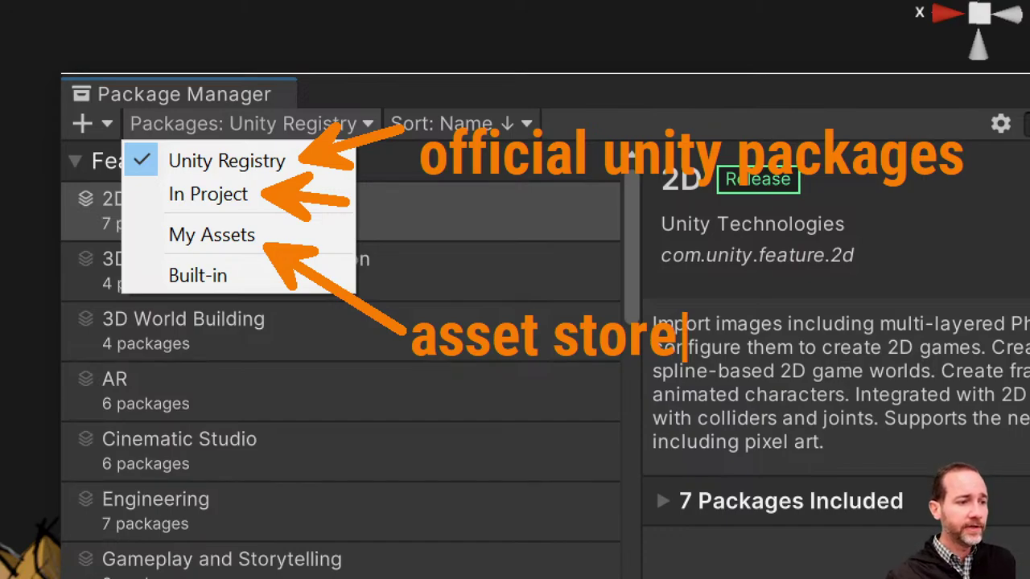
key("Escape")
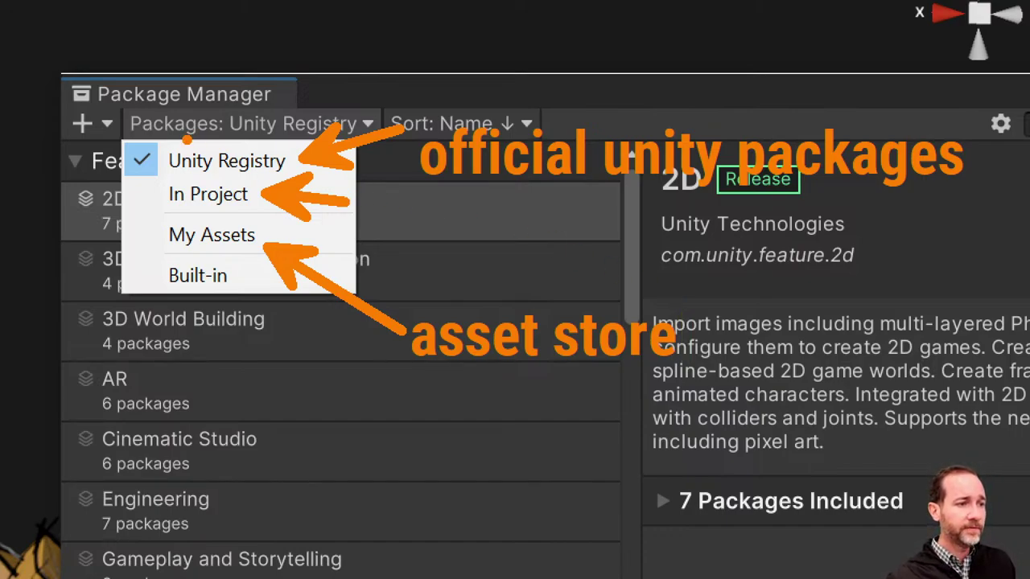
mouse_move(98, 106)
left_mouse_down()
mouse_move(234, 196)
mouse_move(323, 187)
left_mouse_up()
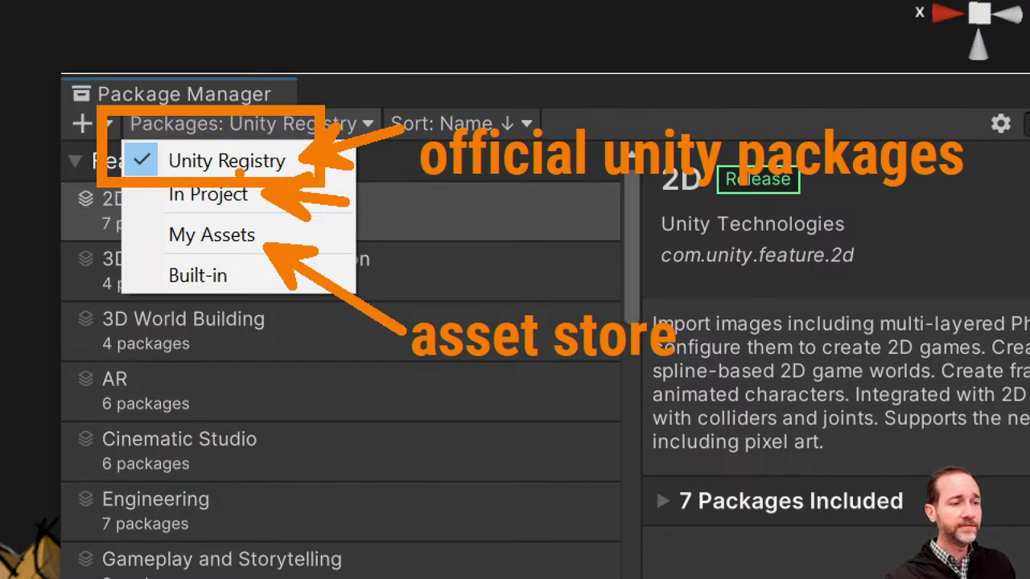
key("Escape")
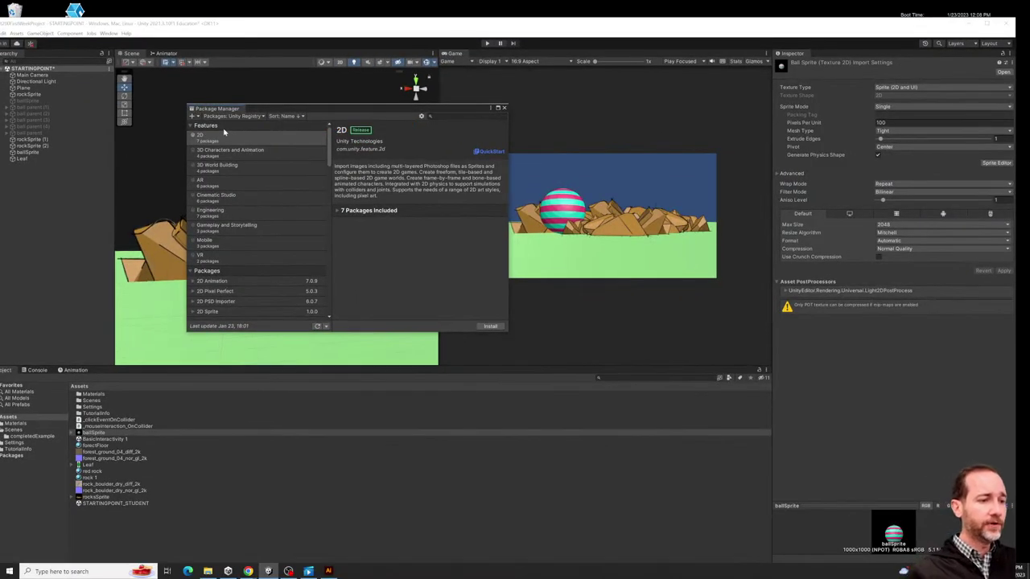
Choose Unity Registry as the package source and search its packages for "sprite".
left_click(226, 116)
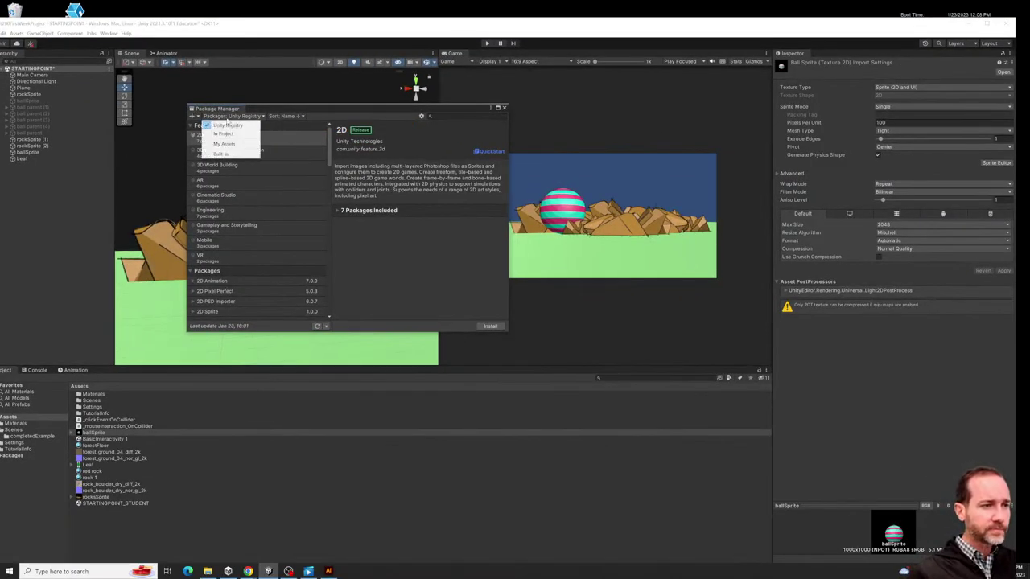
left_click(226, 125)
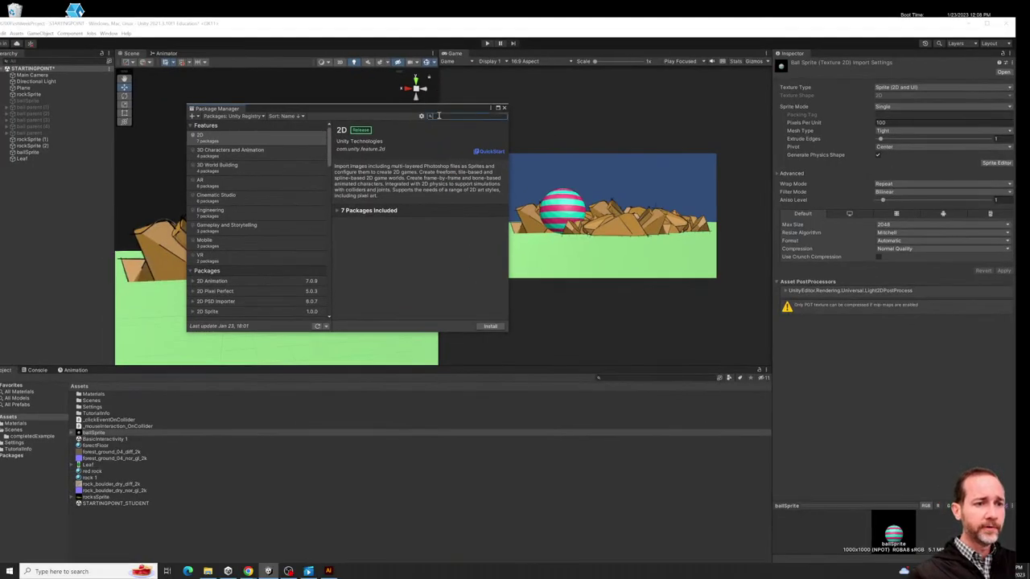
left_click(448, 116)
type("sprite")
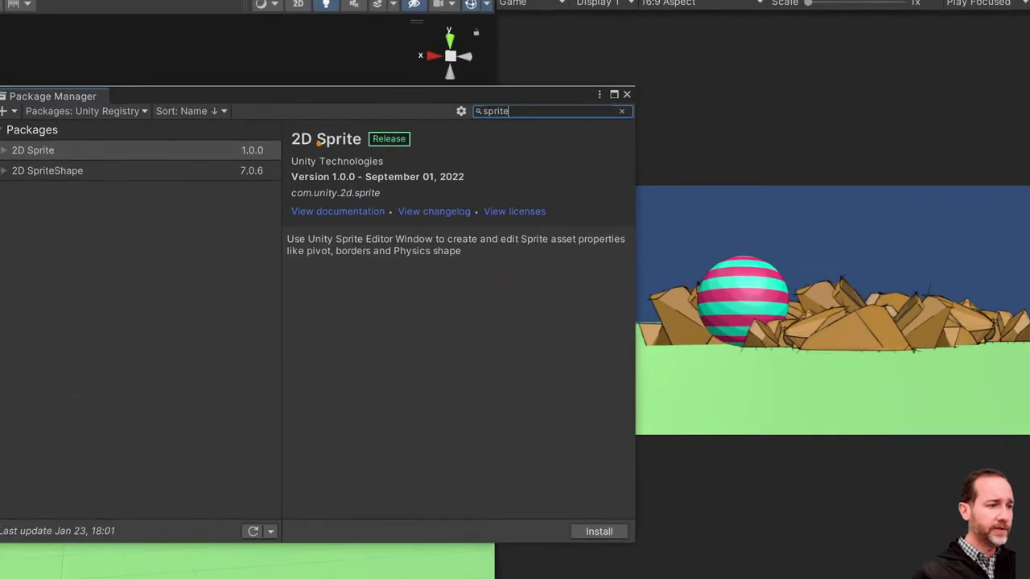
left_click_drag(253, 145, 89, 146)
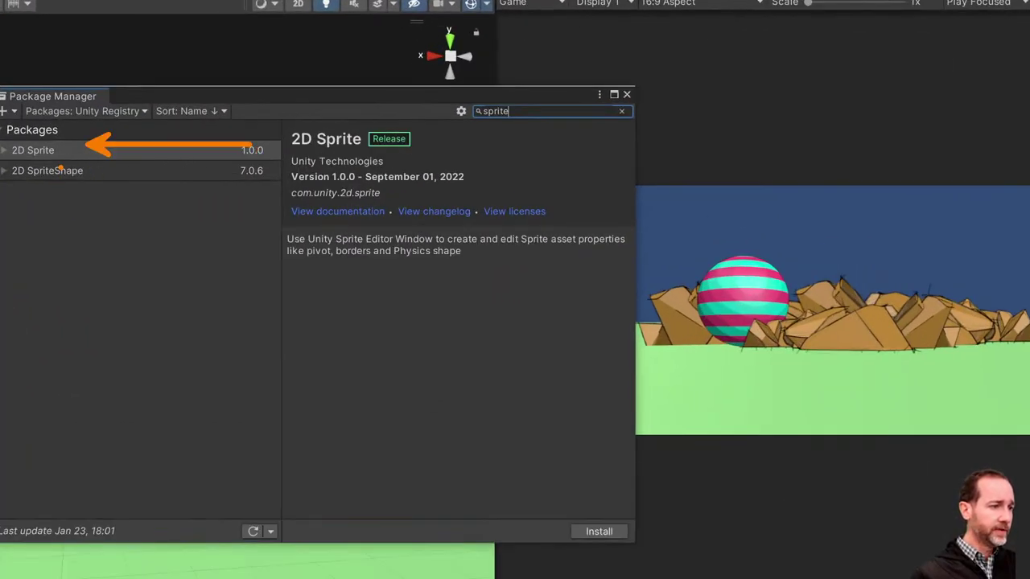
mouse_move(1, 164)
left_mouse_down()
mouse_move(87, 172)
mouse_move(234, 317)
left_mouse_up()
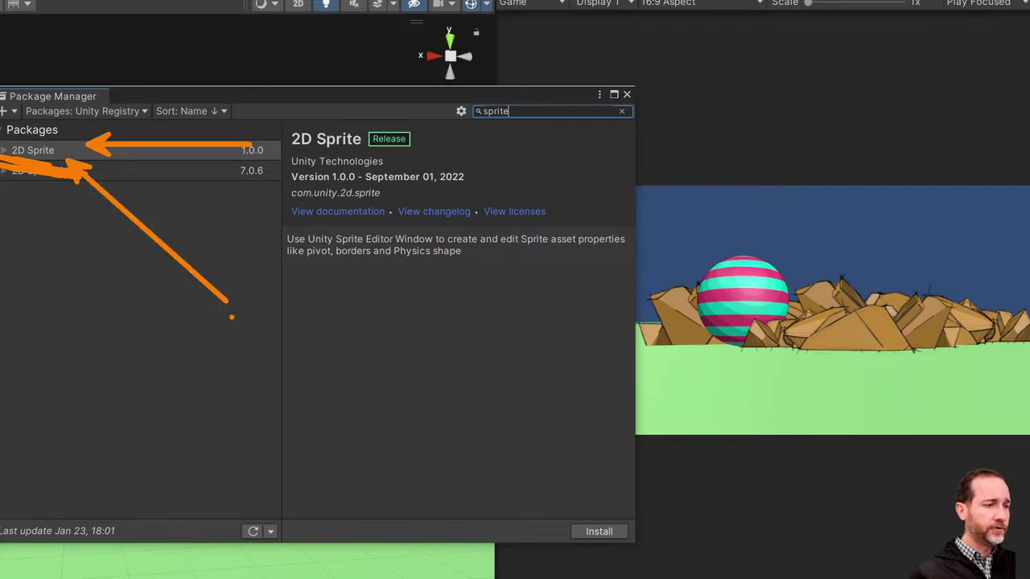
key("Escape")
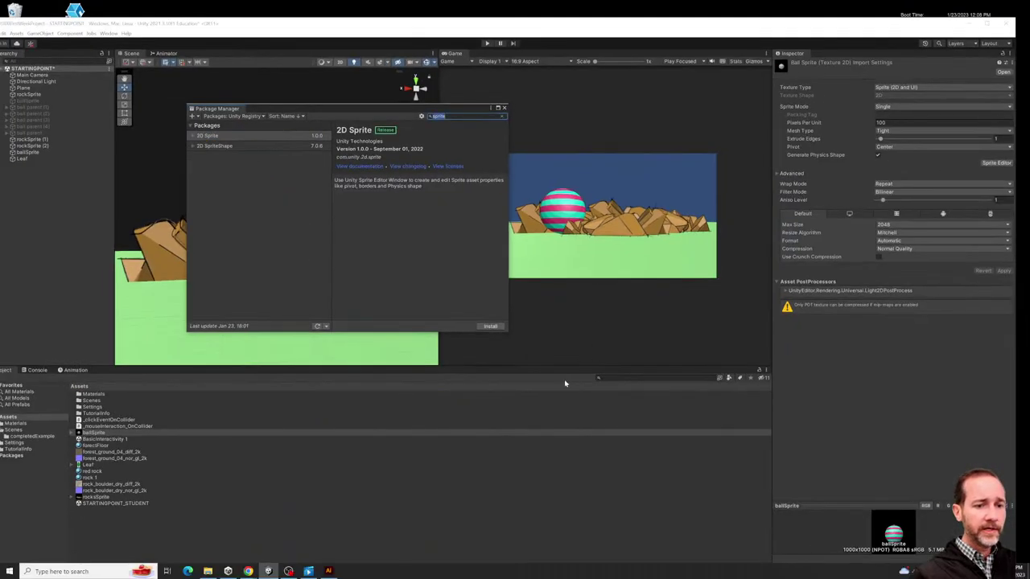
Install the 2D Sprite package and switch the package list to In Project.
left_click(489, 326)
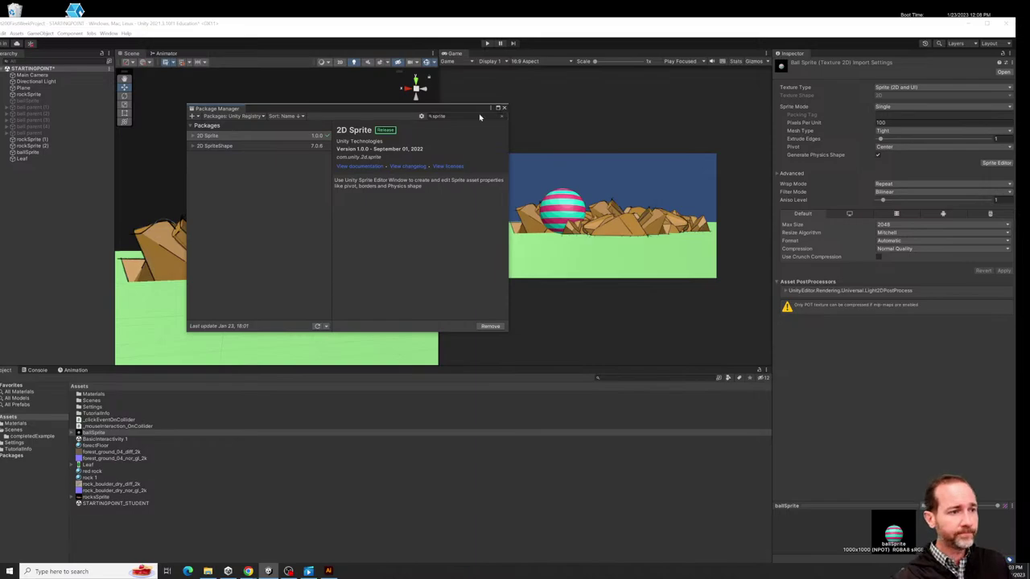
left_click(241, 118)
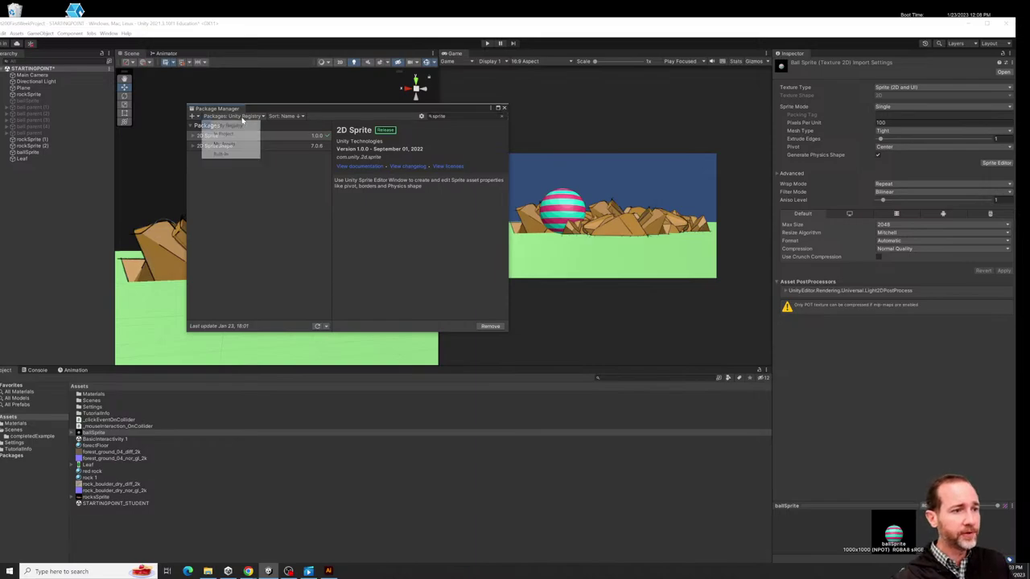
left_click(225, 134)
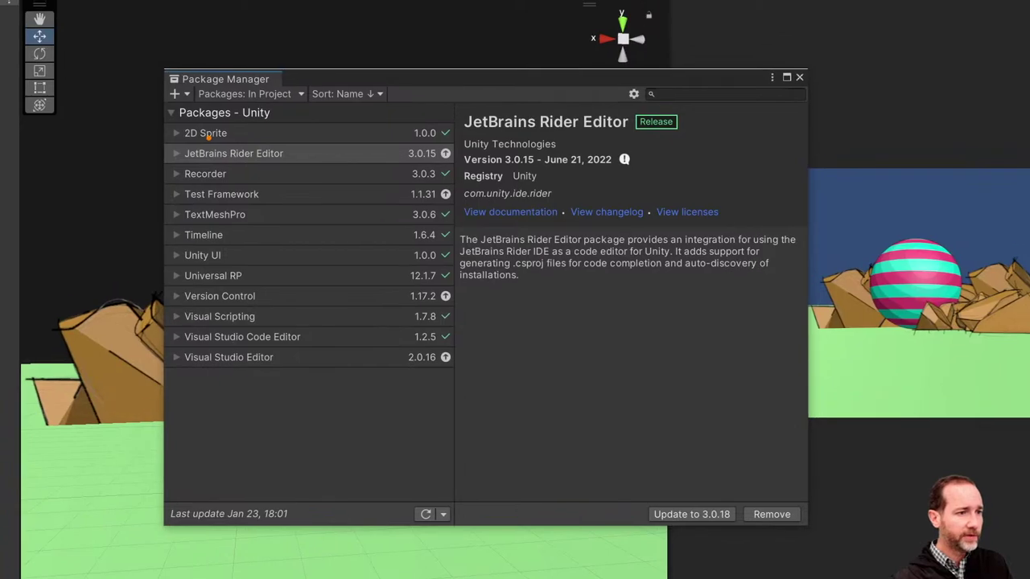
mouse_move(227, 81)
left_mouse_down()
mouse_move(410, 277)
mouse_move(241, 75)
left_mouse_up()
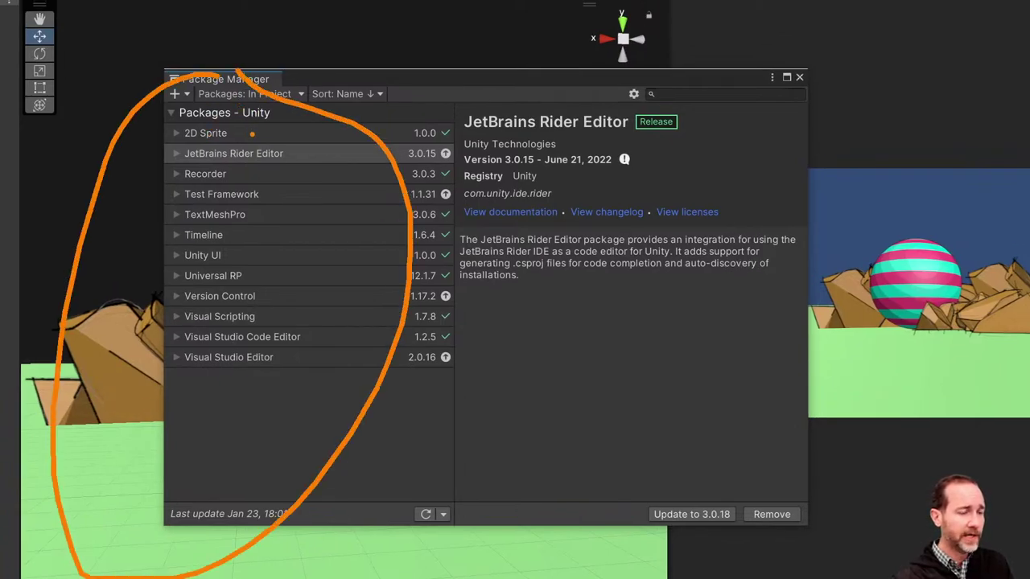
left_click_drag(245, 134, 578, 176)
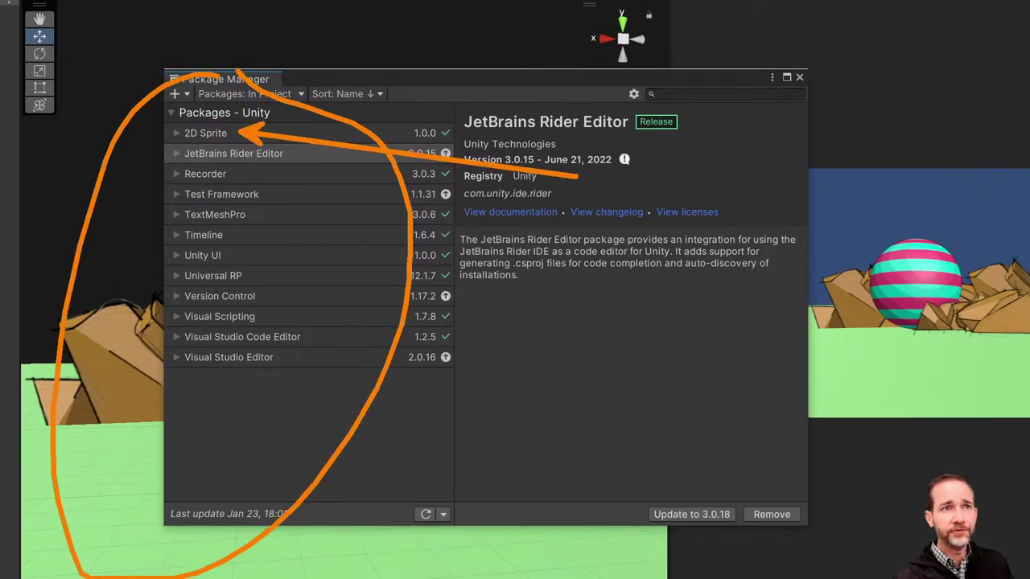
left_click_drag(243, 172, 435, 173)
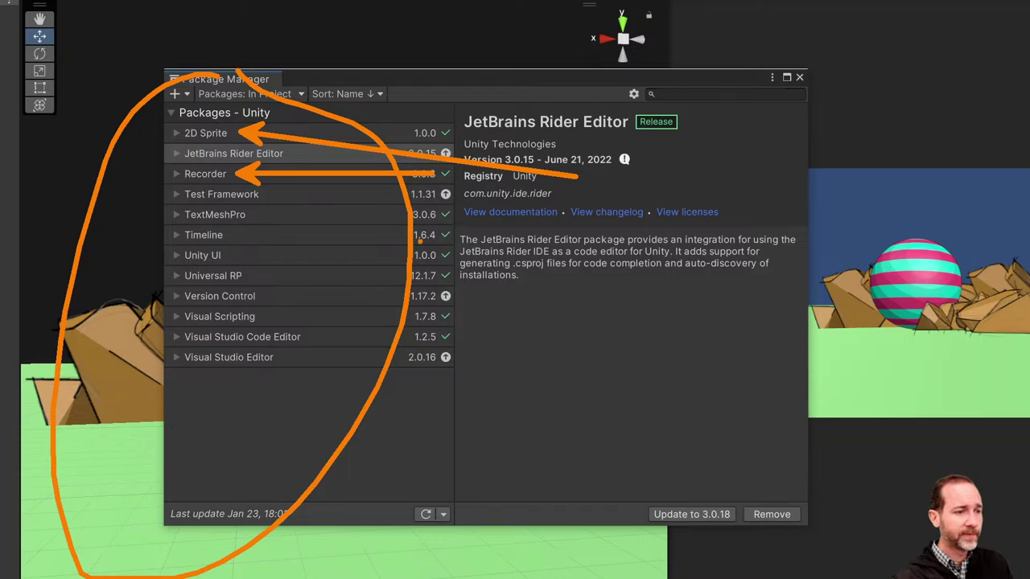
left_click(318, 219)
left_click(320, 234)
left_click(331, 336)
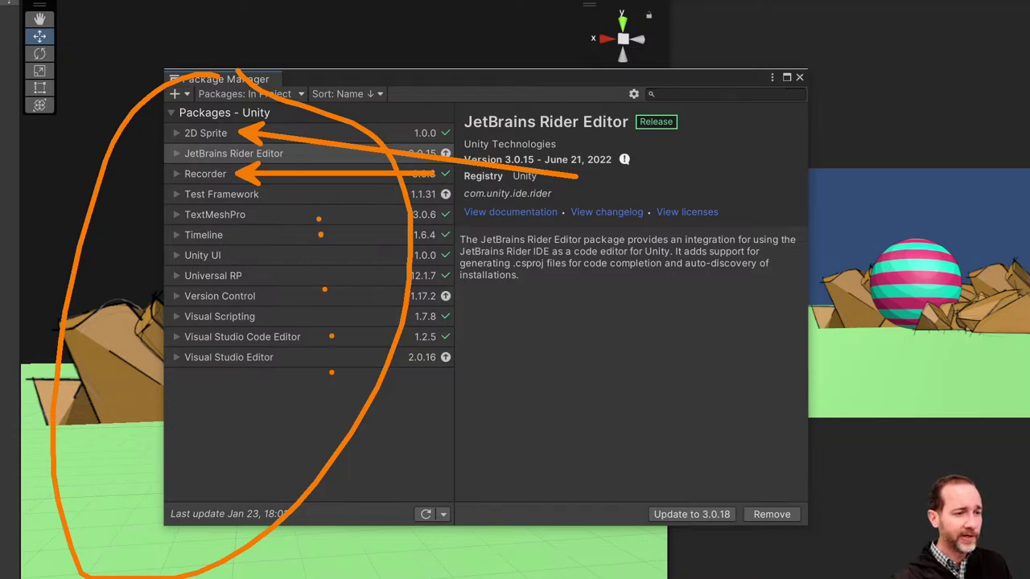
left_click(332, 373)
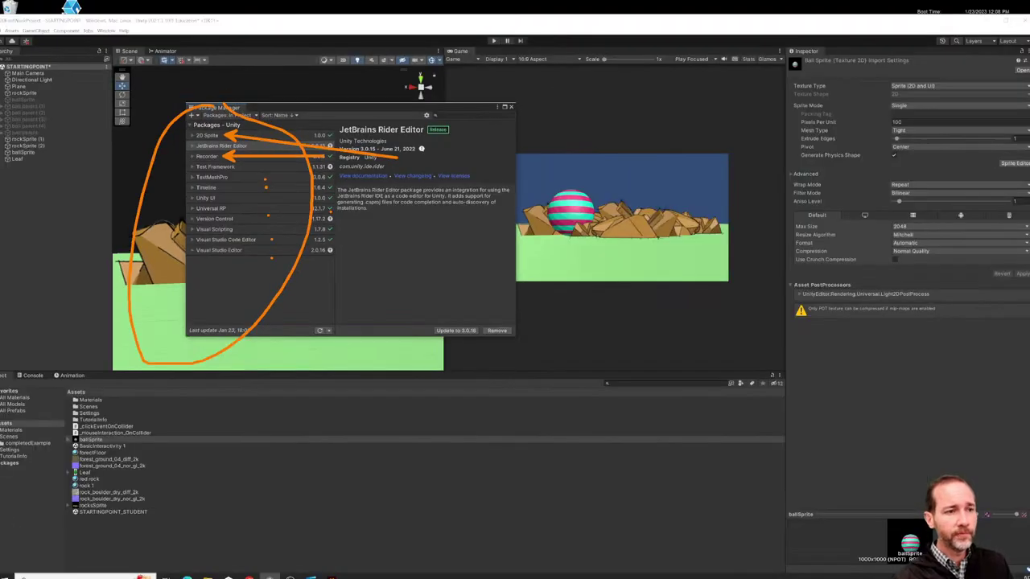
Close the Package Manager and open the ballSprite image asset in the Sprite Editor.
left_click(799, 77)
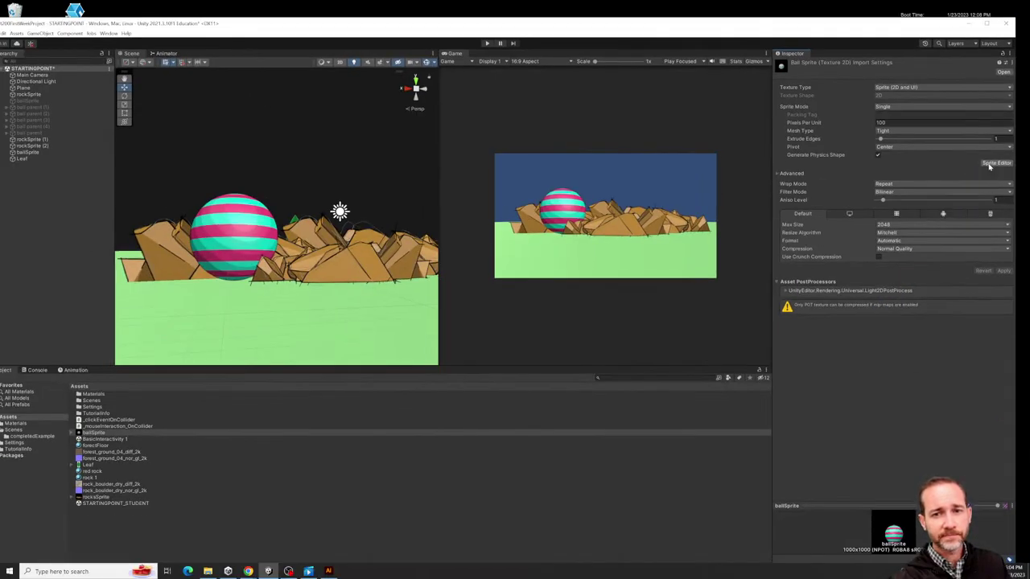
left_click(991, 164)
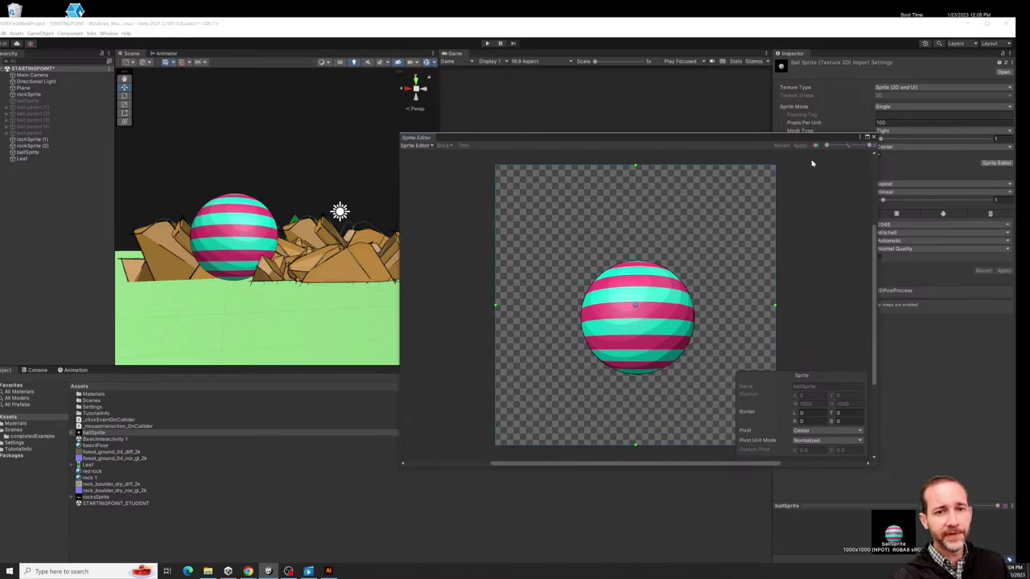
left_click_drag(770, 138, 635, 101)
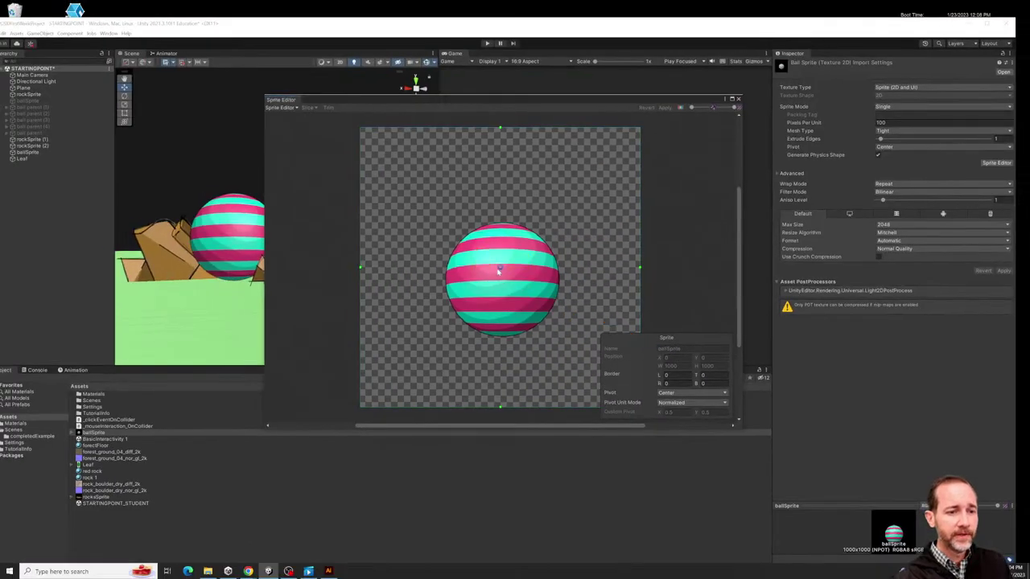
Move ballSprite's custom pivot to the bottom edge of the ball, about X 0.51, Y 0.26, and save the change on closing.
left_click_drag(448, 199, 450, 276)
left_click_drag(500, 305, 501, 337)
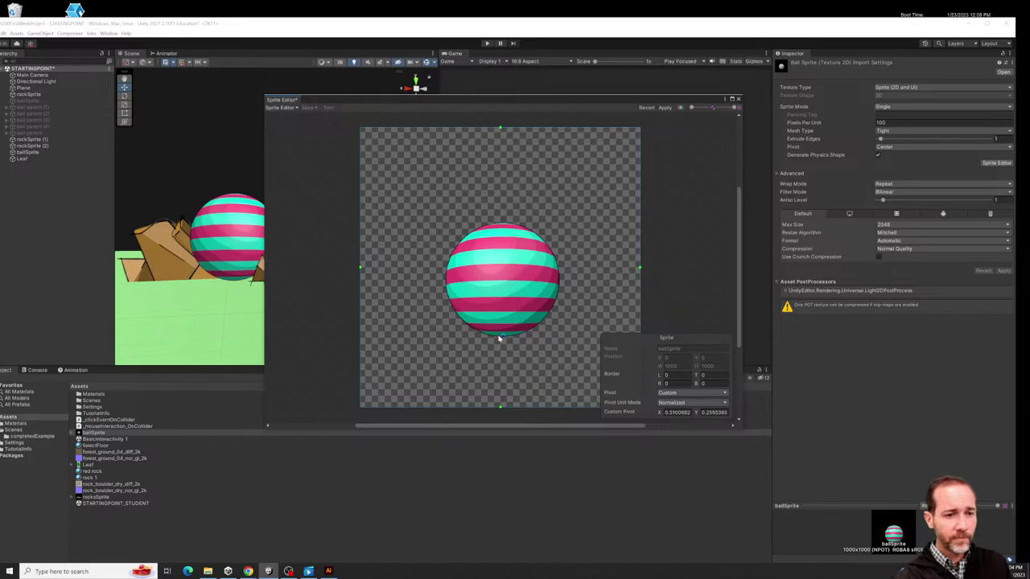
left_click(738, 99)
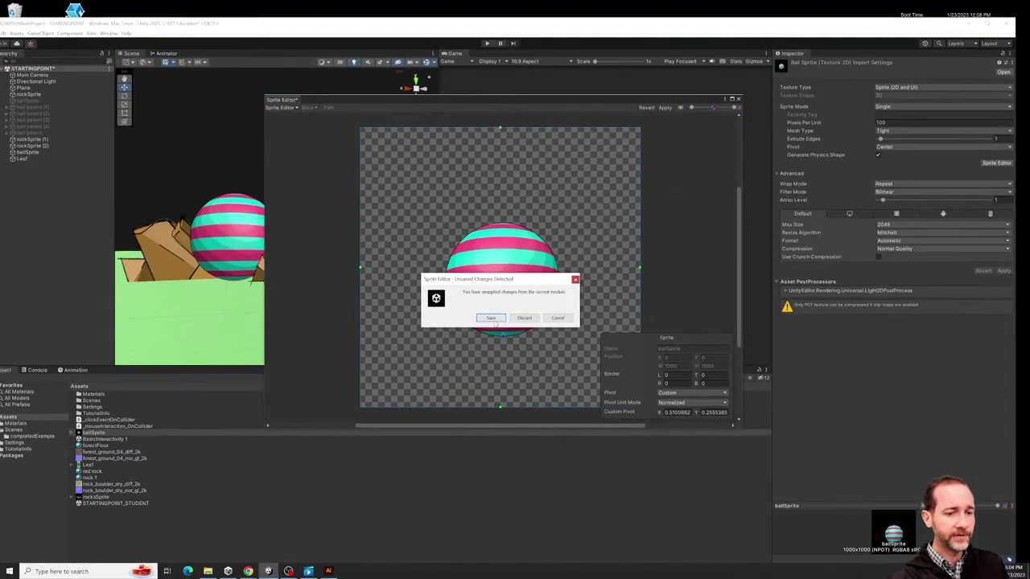
left_click(486, 281)
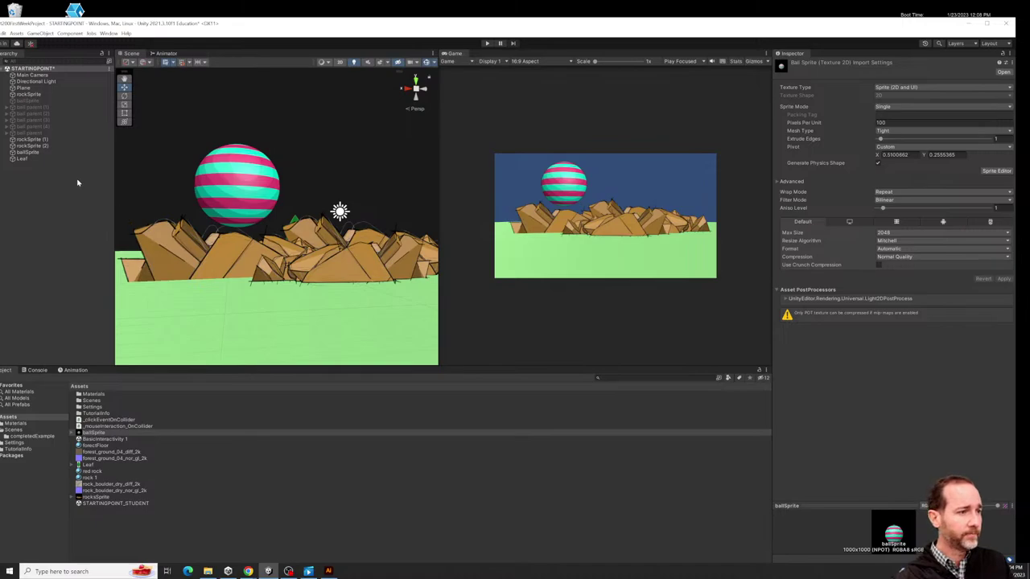
Select ballSprite in the scene, inspect its pivot at the base, and set its Y scale to 1.02.
left_click(237, 180)
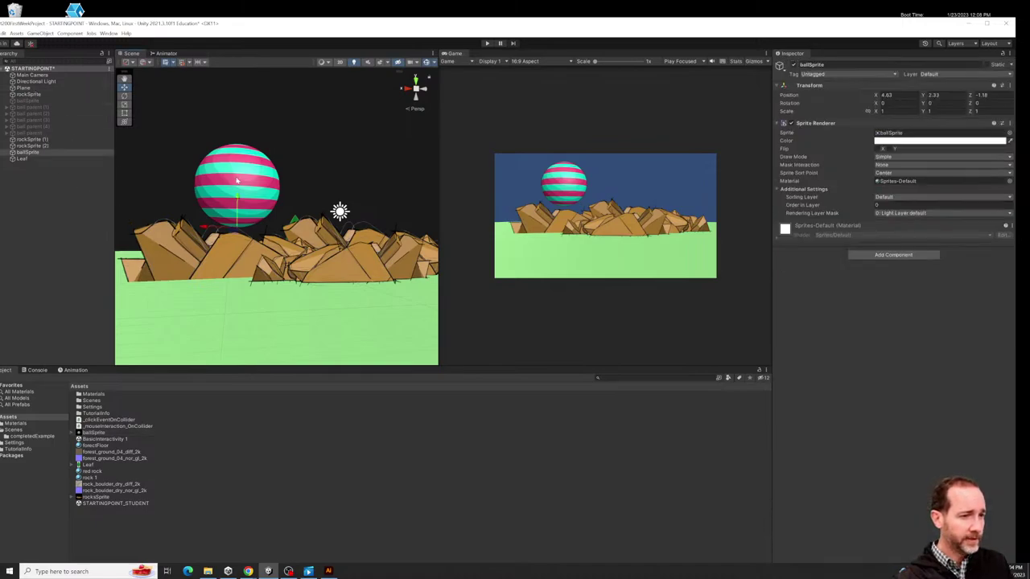
left_click_drag(229, 231, 328, 238, "alt")
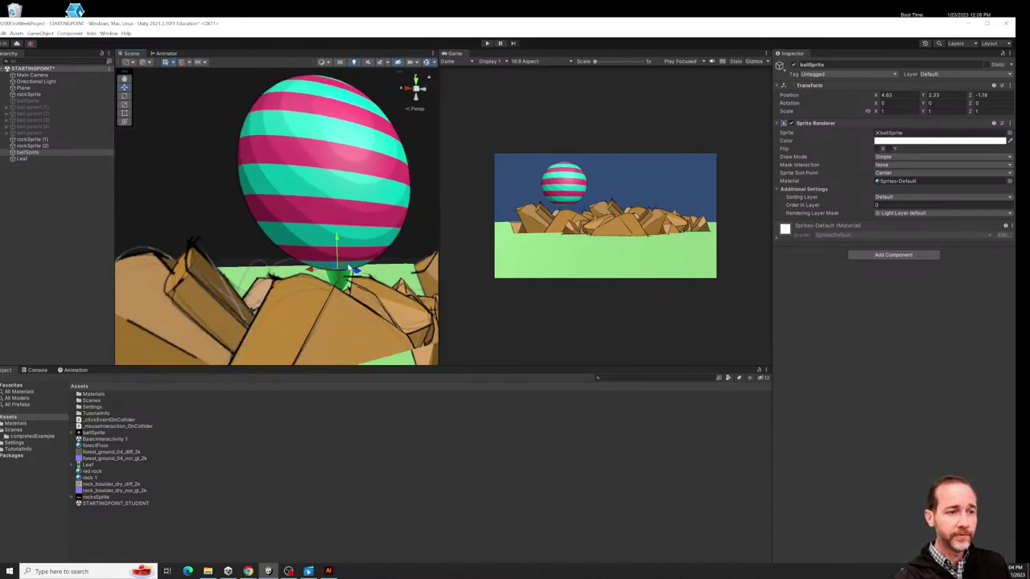
left_click_drag(341, 274, 353, 269, "alt")
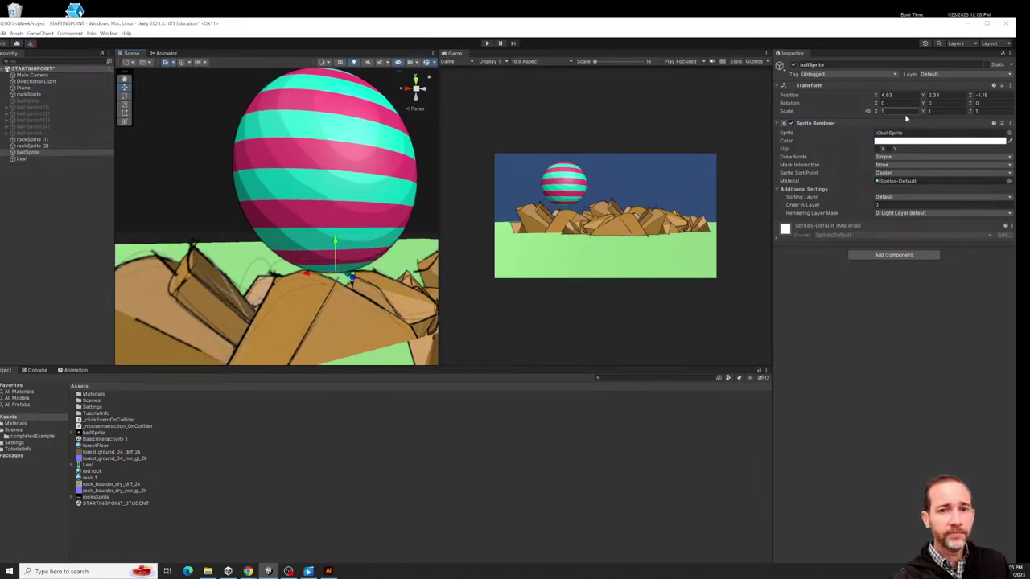
mouse_move(924, 114)
left_mouse_down()
mouse_move(946, 113)
mouse_move(900, 114)
mouse_move(953, 121)
mouse_move(900, 121)
mouse_move(965, 126)
mouse_move(901, 127)
mouse_move(986, 130)
mouse_move(900, 131)
mouse_move(937, 132)
mouse_move(925, 132)
mouse_move(917, 112)
left_mouse_up()
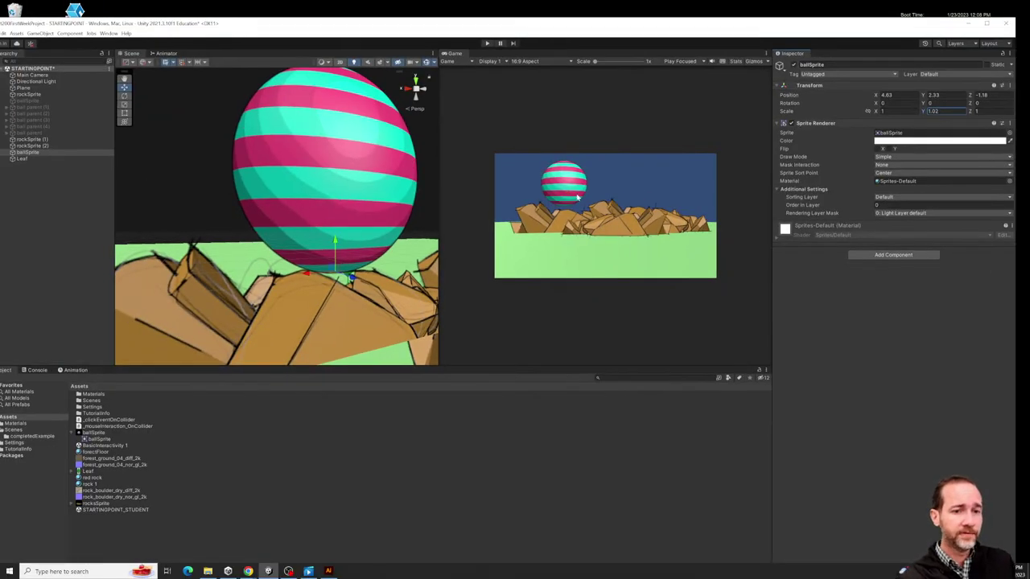
Lower ballSprite along the Y axis to the ground, at a Y position of about -0.14.
left_click(22, 158)
left_click(22, 152)
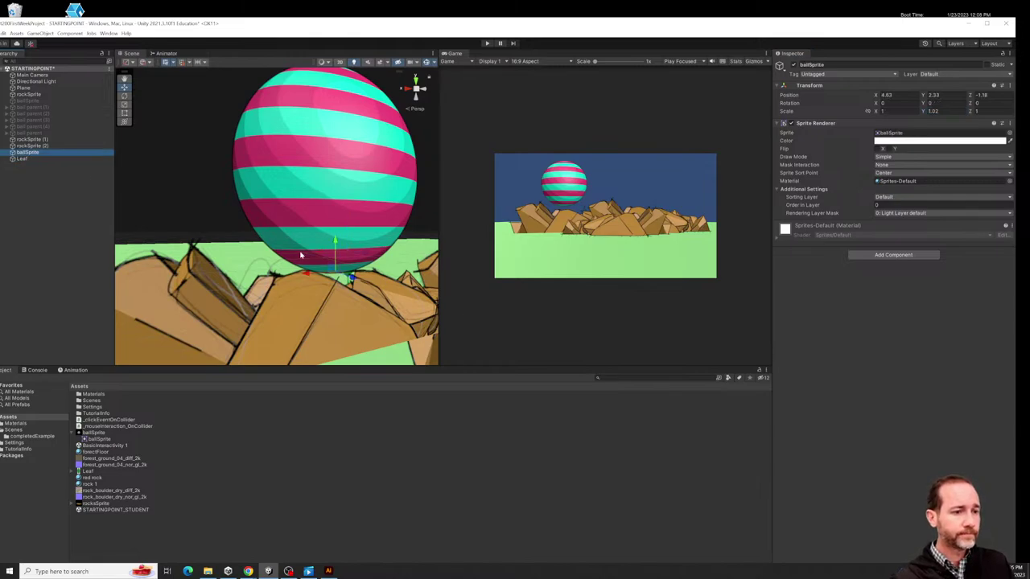
left_click_drag(335, 241, 343, 369)
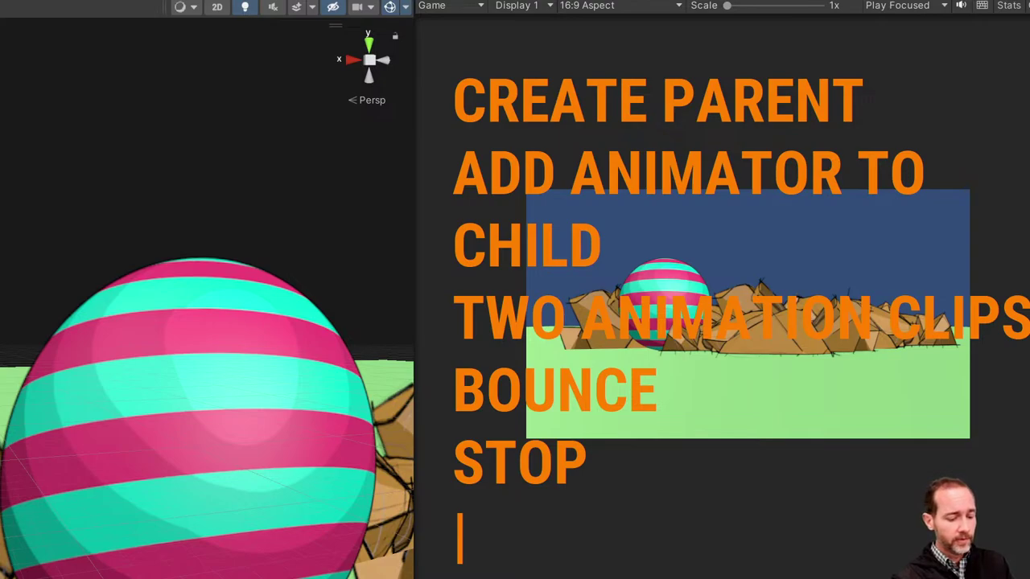
type("CHANGE COL")
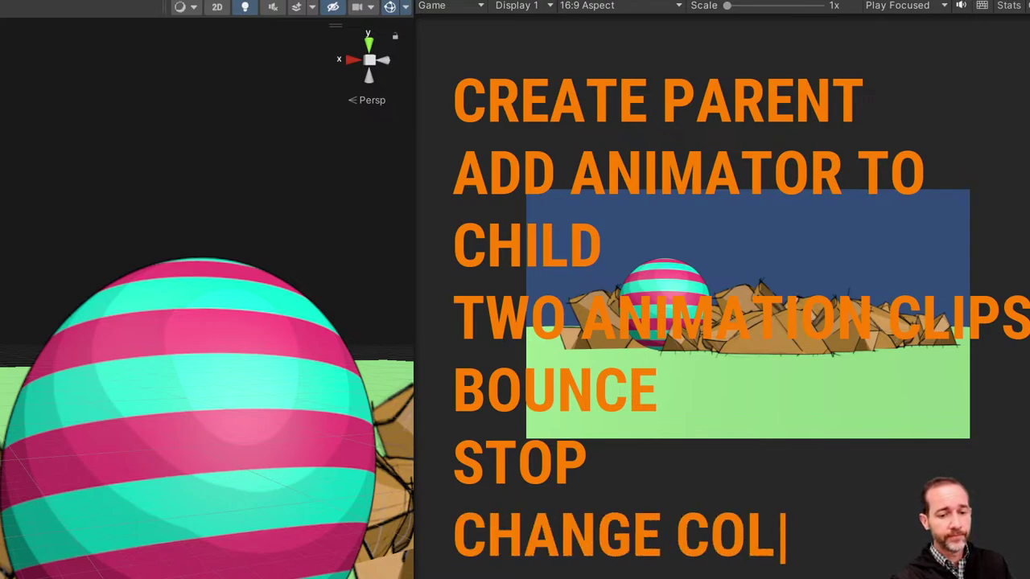
type("OR")
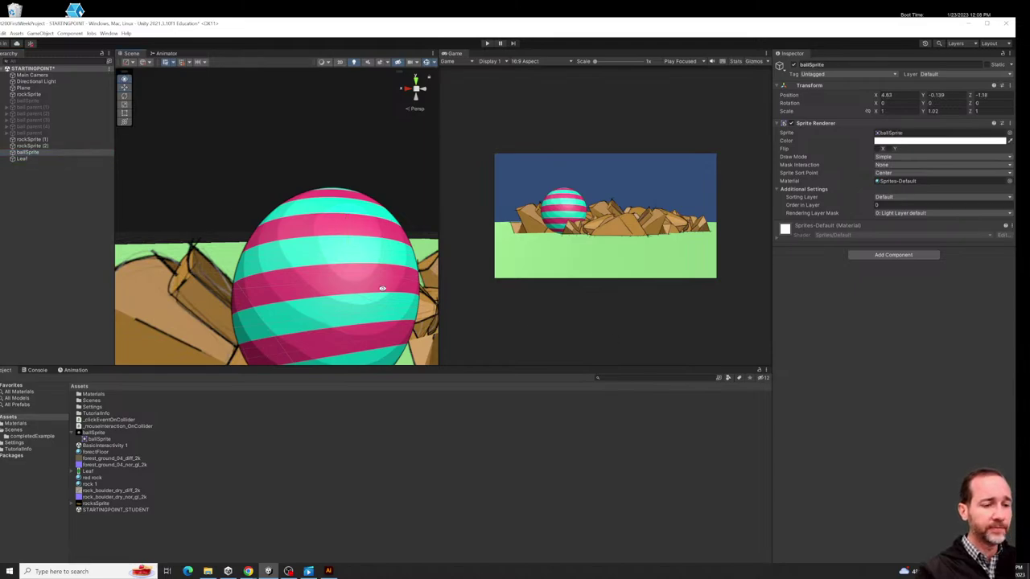
Create an empty parent object for ballSprite in the Hierarchy.
scroll(337, 267, "down", 5)
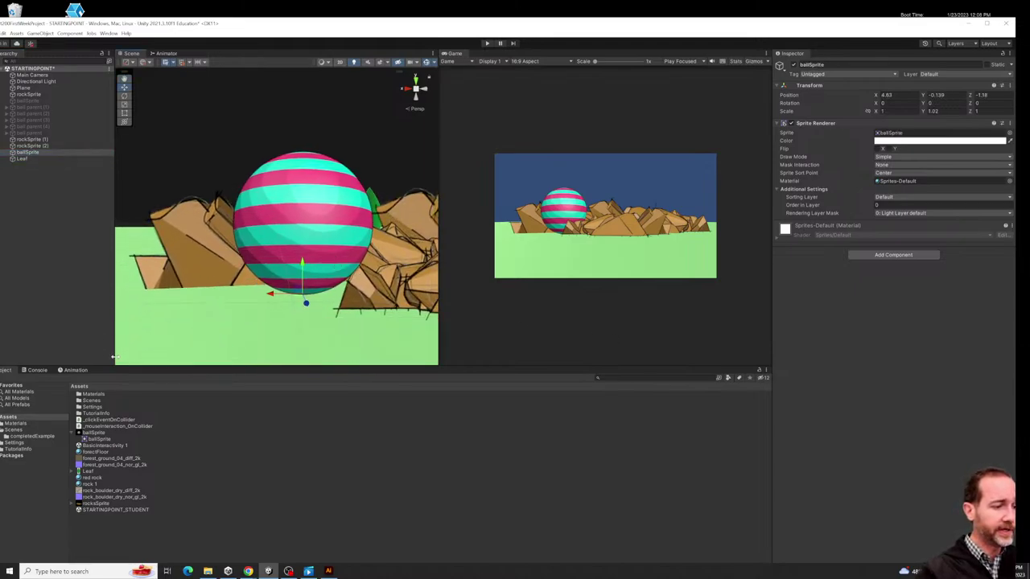
left_click(44, 152)
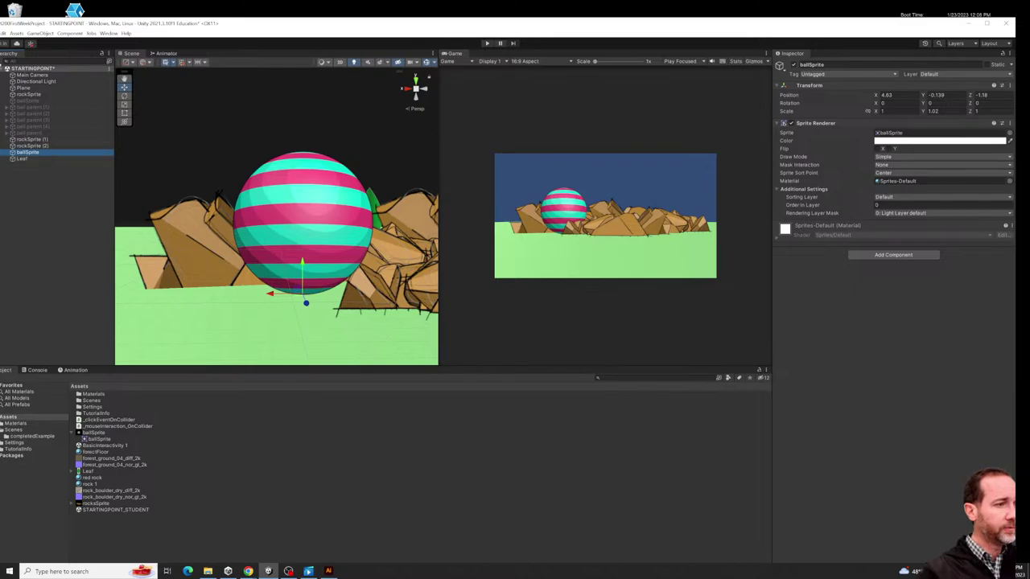
double_click(210, 25)
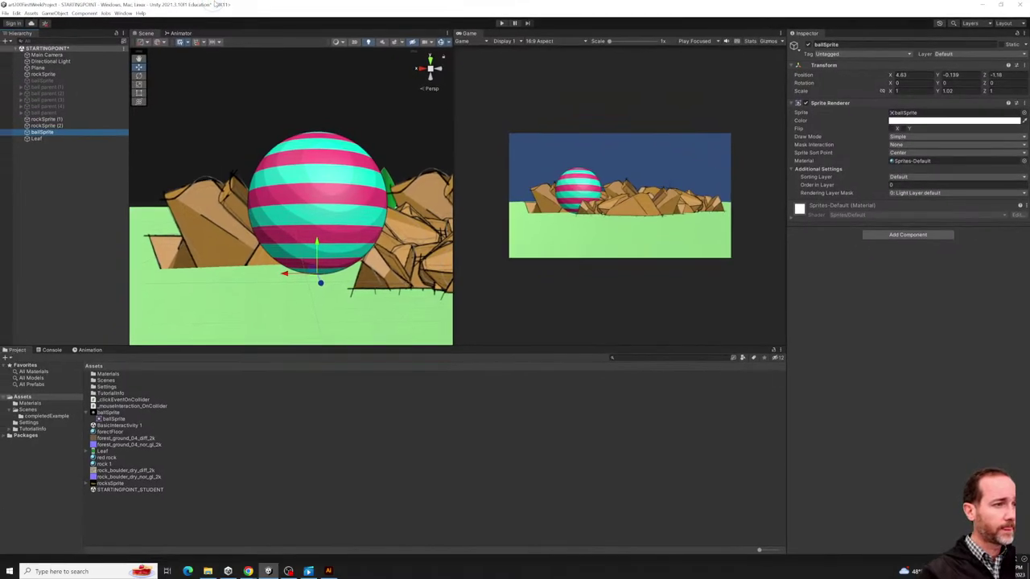
left_click(5, 40)
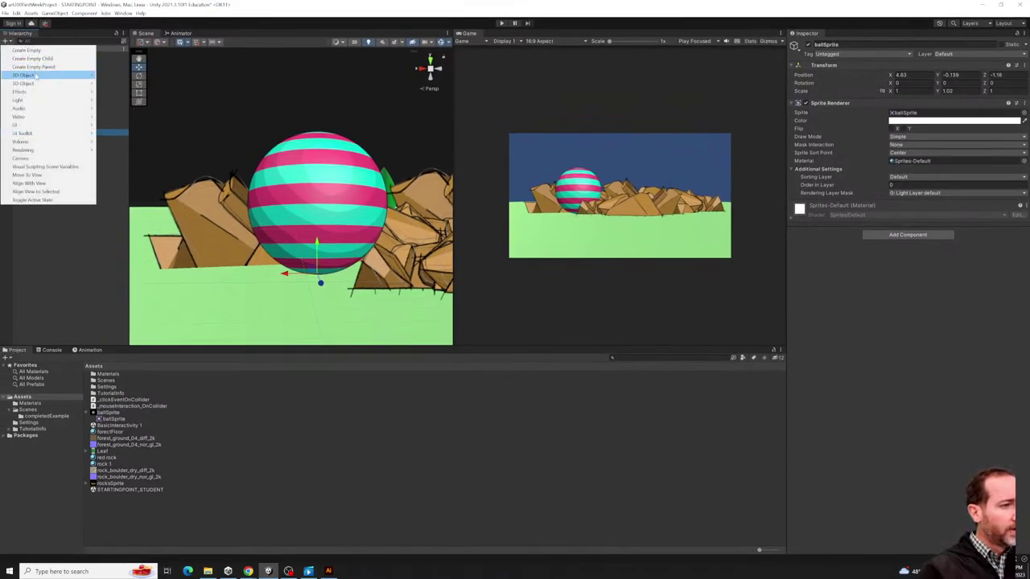
left_click(38, 67)
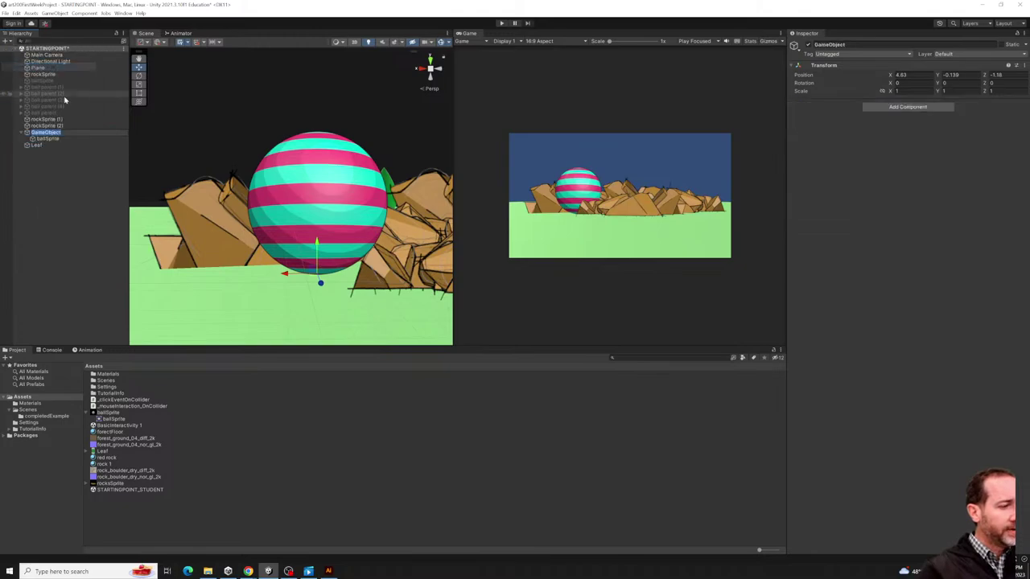
Compare the Transform values of the empty parent object with those of its child ballSprite.
left_click(65, 138)
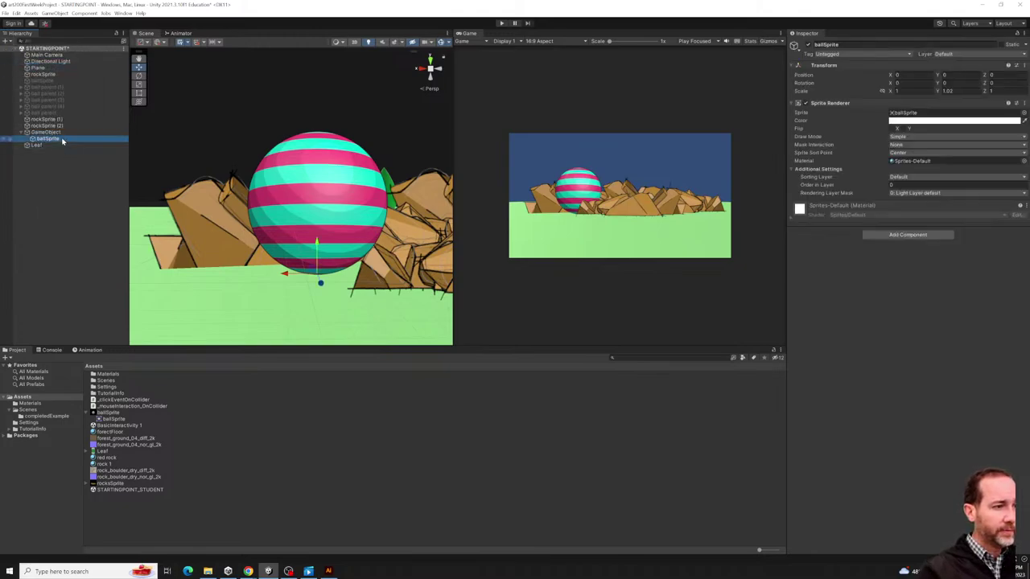
left_click(64, 132)
left_click(65, 138)
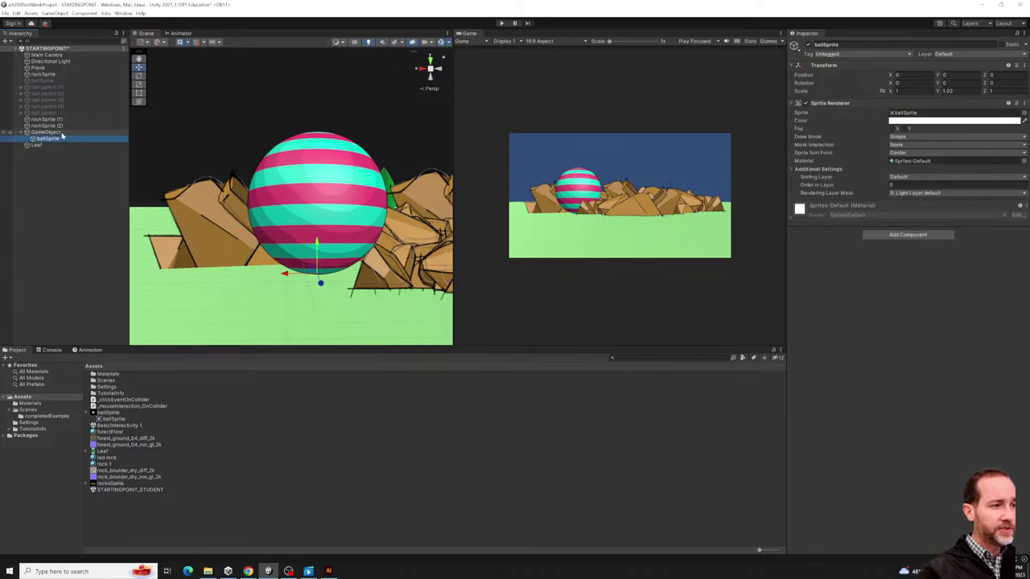
left_click(63, 133)
left_click(61, 140)
left_click(62, 134)
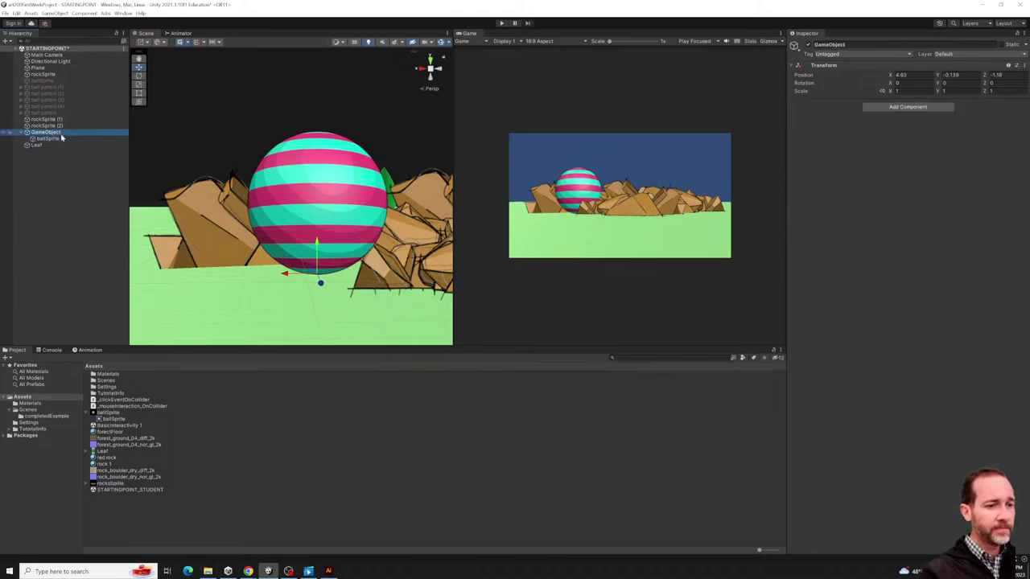
left_click(63, 137)
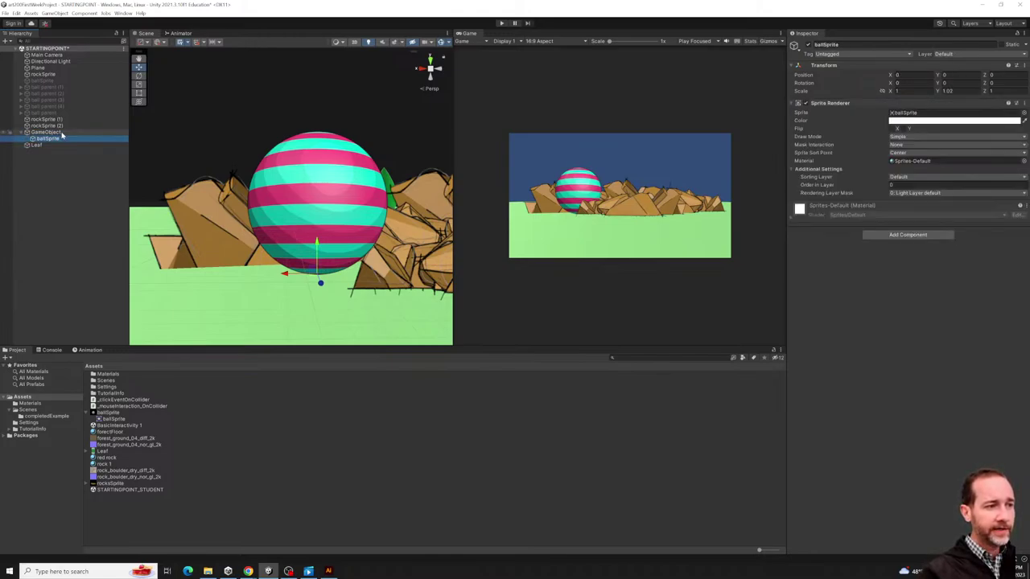
left_click(63, 133)
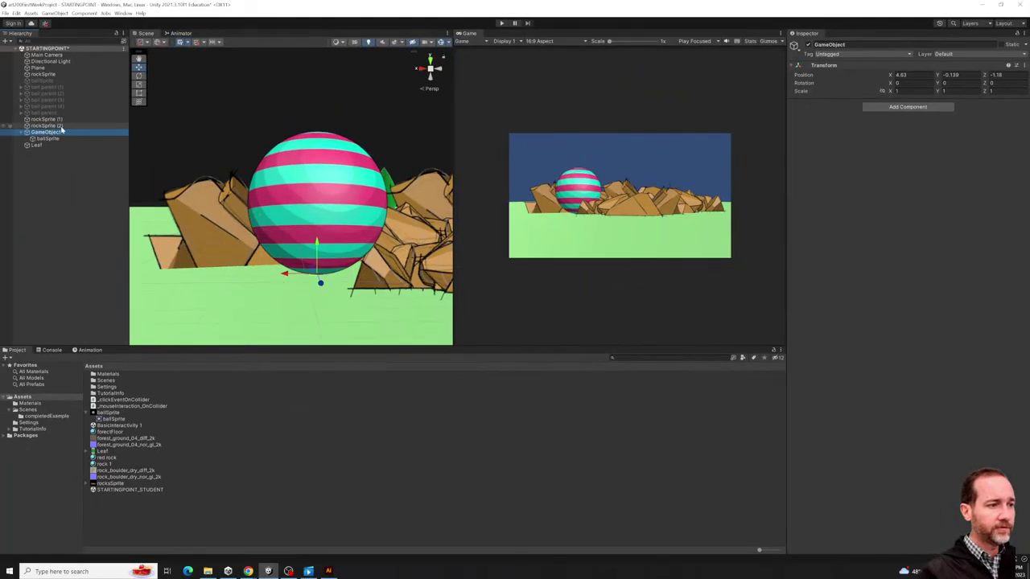
left_click(48, 139)
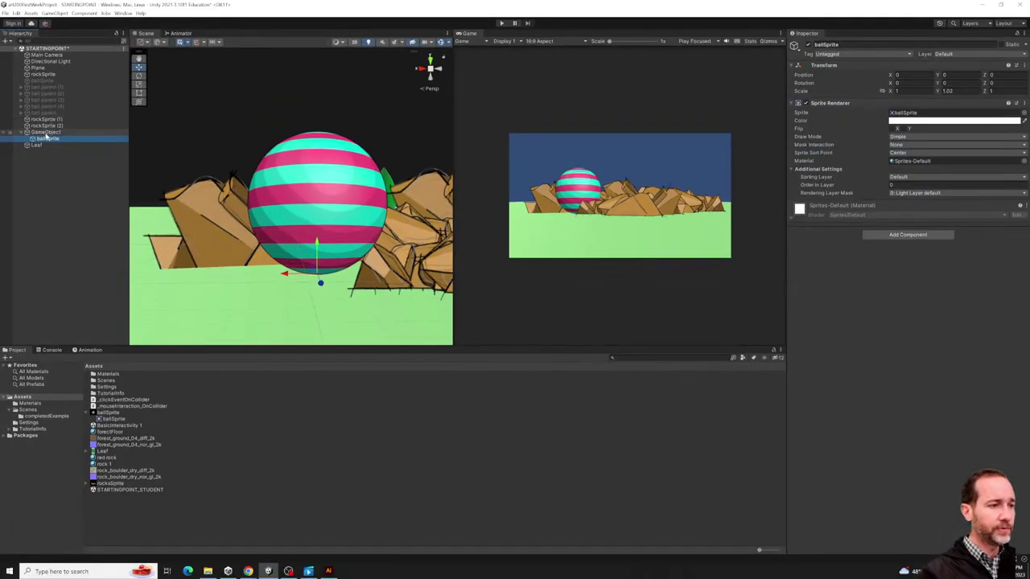
left_click(45, 132)
left_click(48, 139)
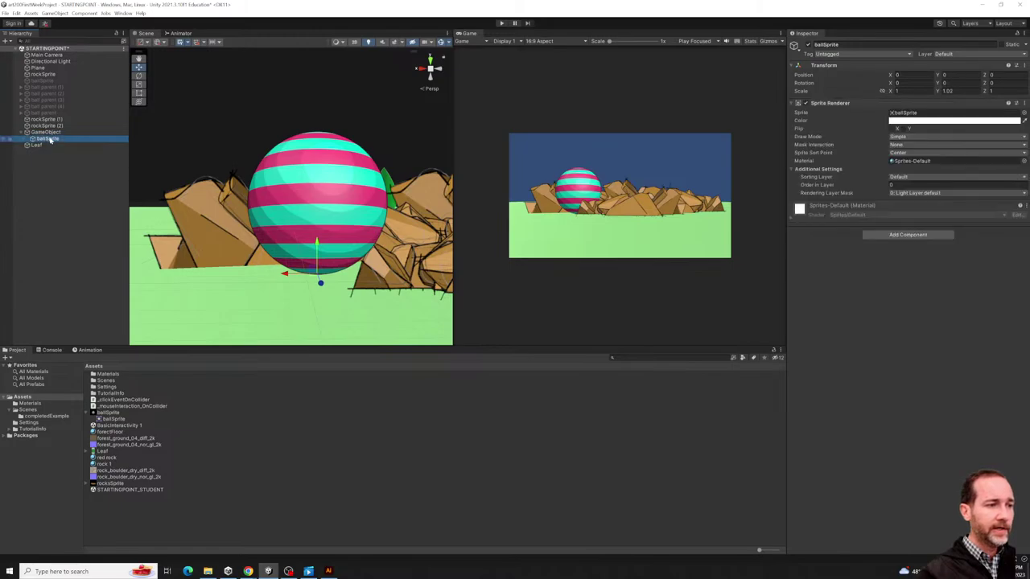
Rename the empty parent object of ballSprite to 2DBallParent.
left_click(44, 131)
left_click(46, 133)
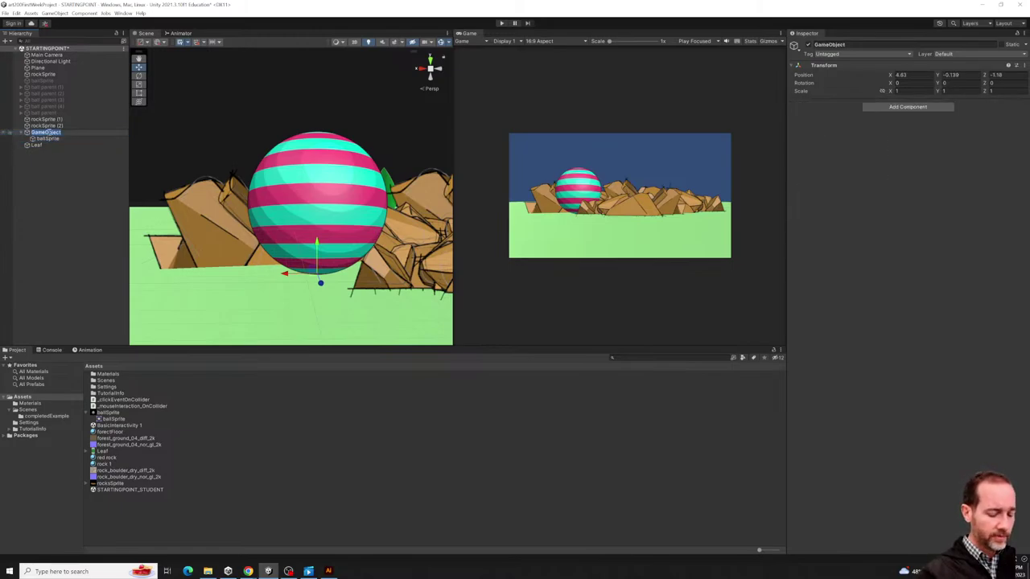
type("B")
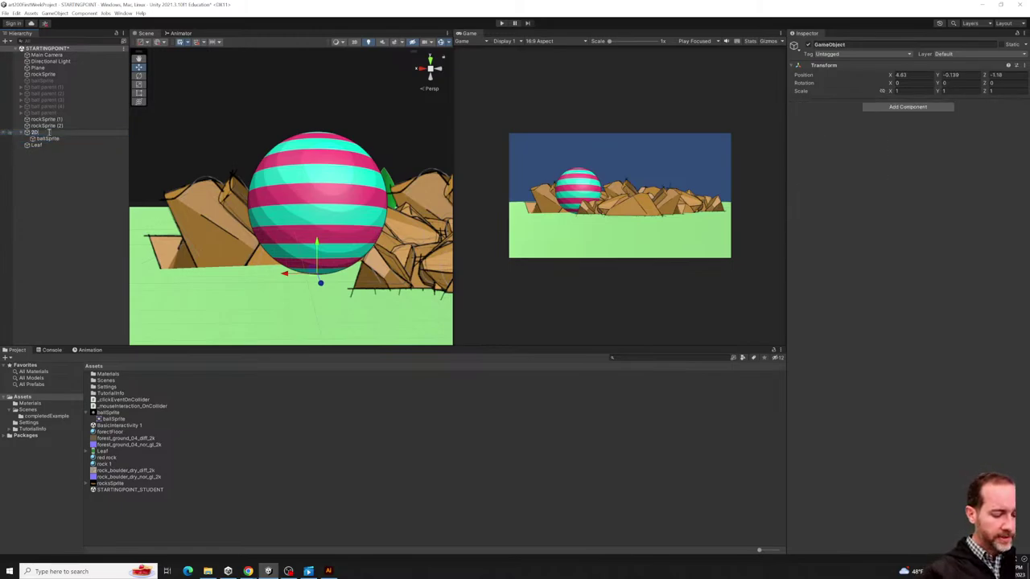
type("DBall")
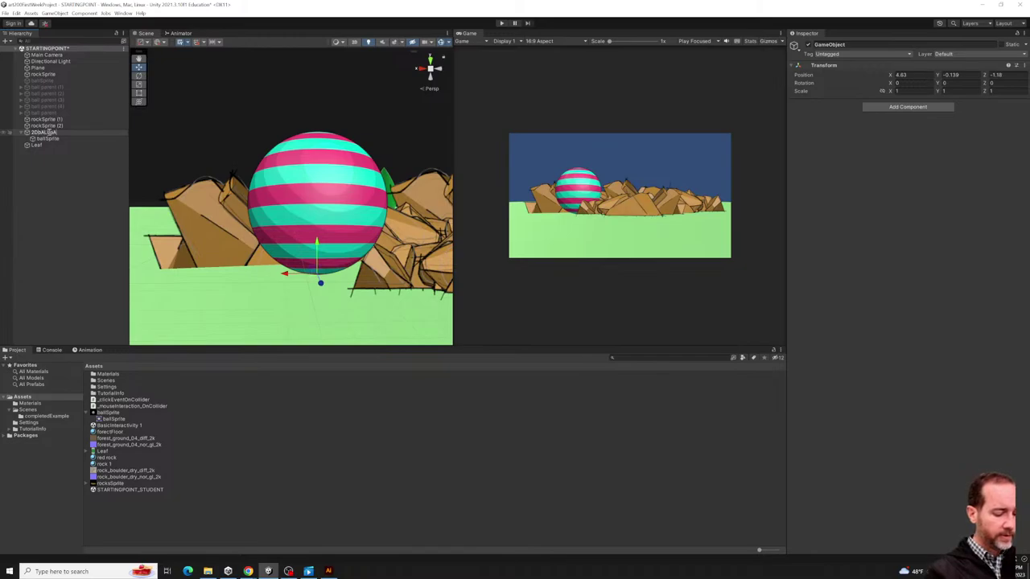
type("Parent")
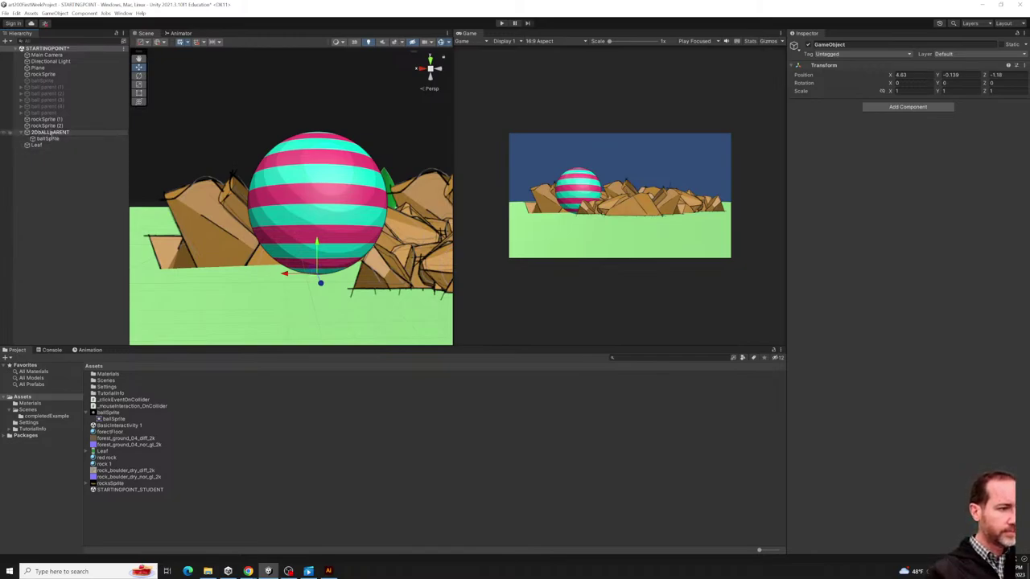
key("Return")
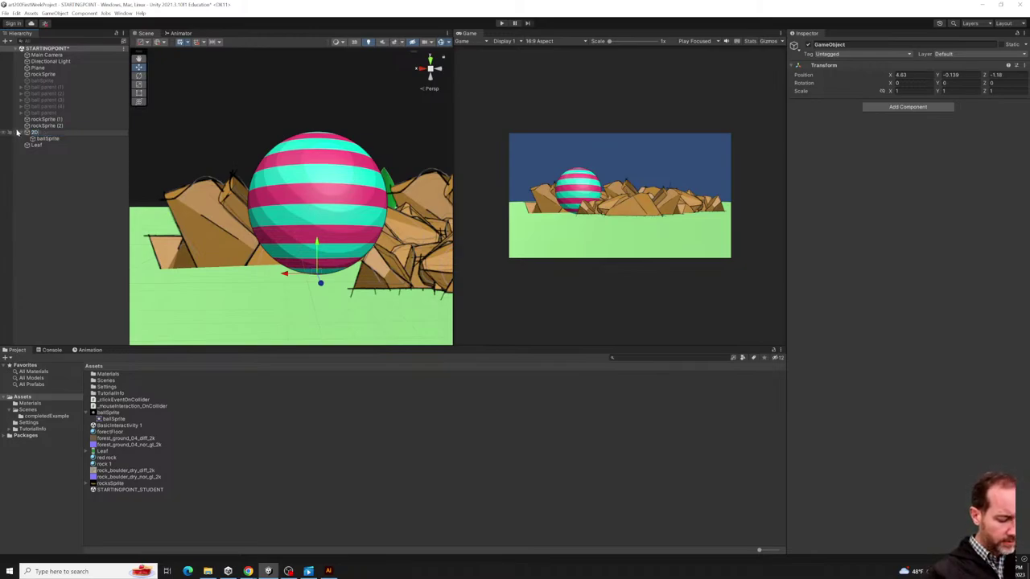
type("Ball")
key("BackSpace")
key("BackSpace")
key("BackSpace")
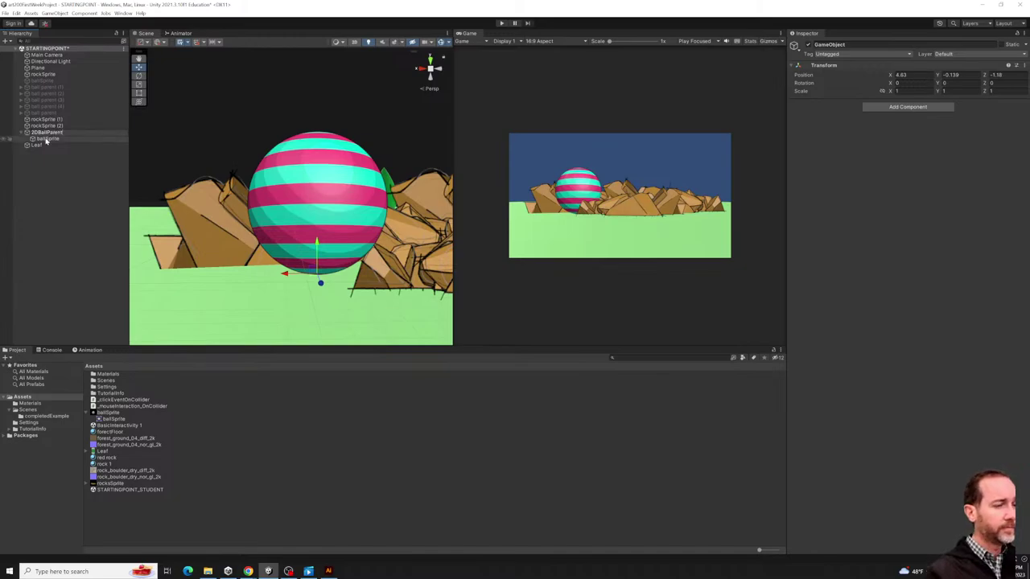
Create an animation clip named 2dBallBounce for the child ballSprite and save it in the Assets folder.
left_click(47, 139)
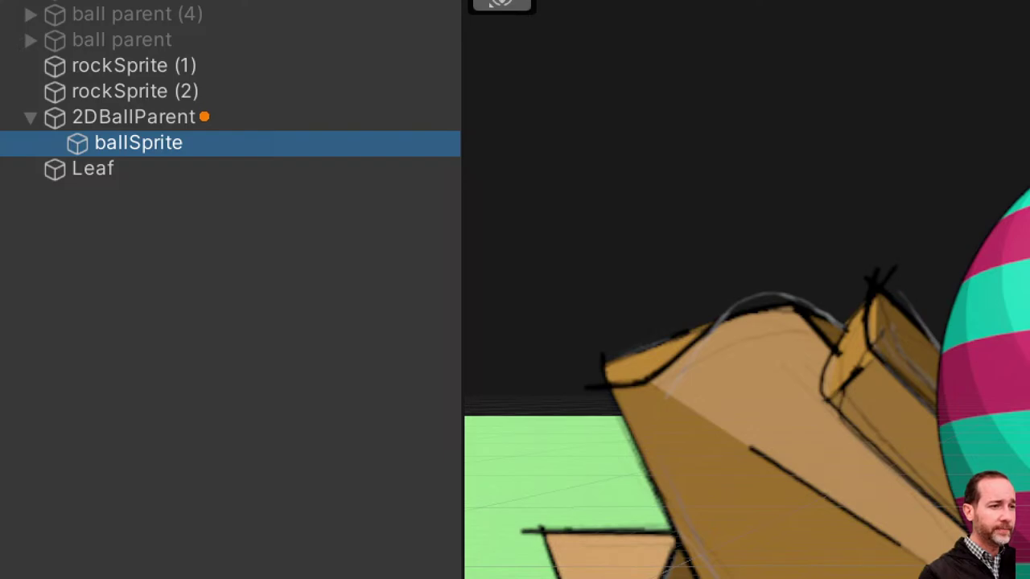
mouse_move(194, 112)
left_mouse_down()
mouse_move(17, 118)
mouse_move(198, 120)
left_mouse_up()
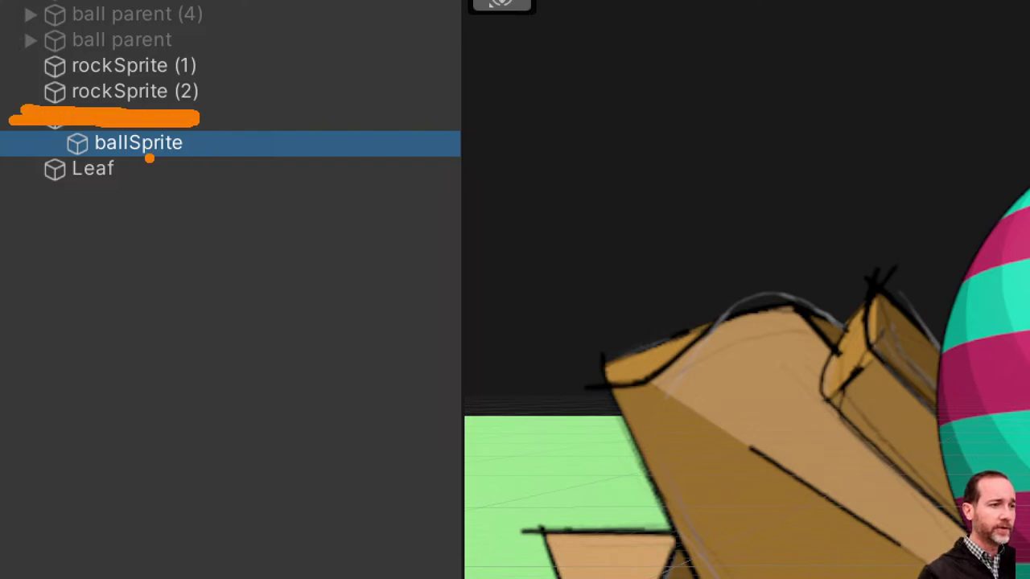
left_click_drag(147, 161, 368, 575)
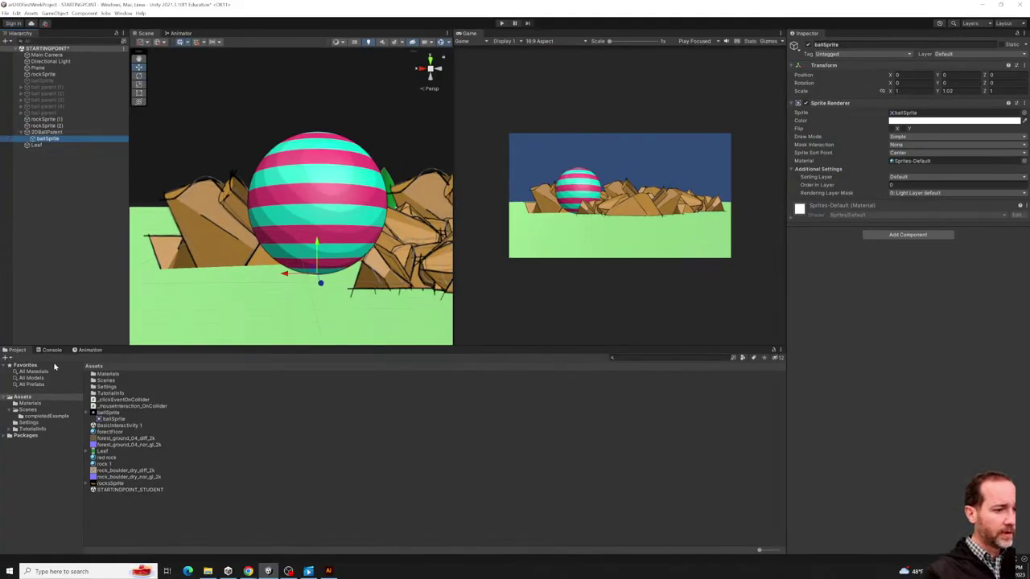
left_click(90, 350)
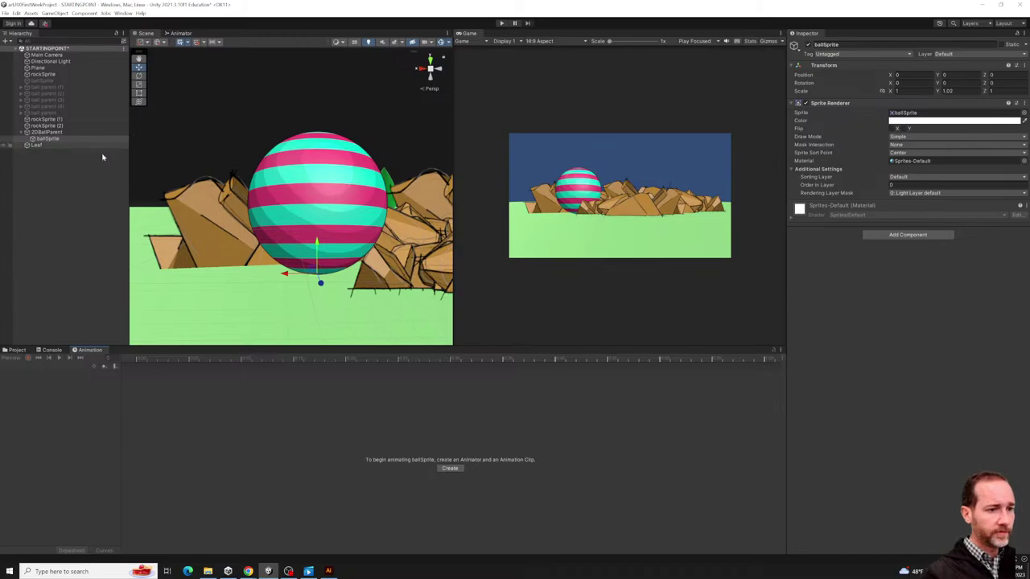
left_click(450, 468)
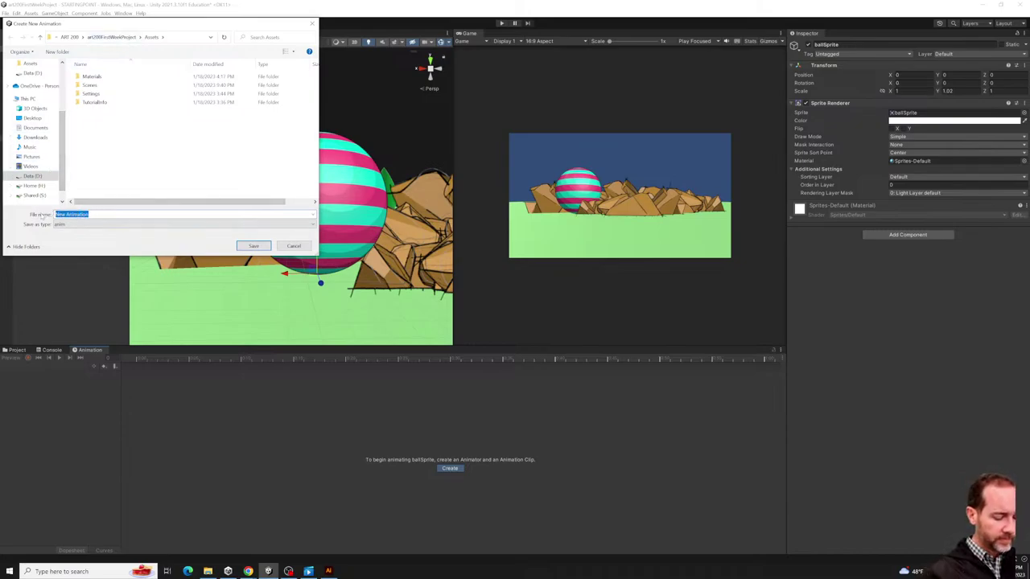
type("JdBall")
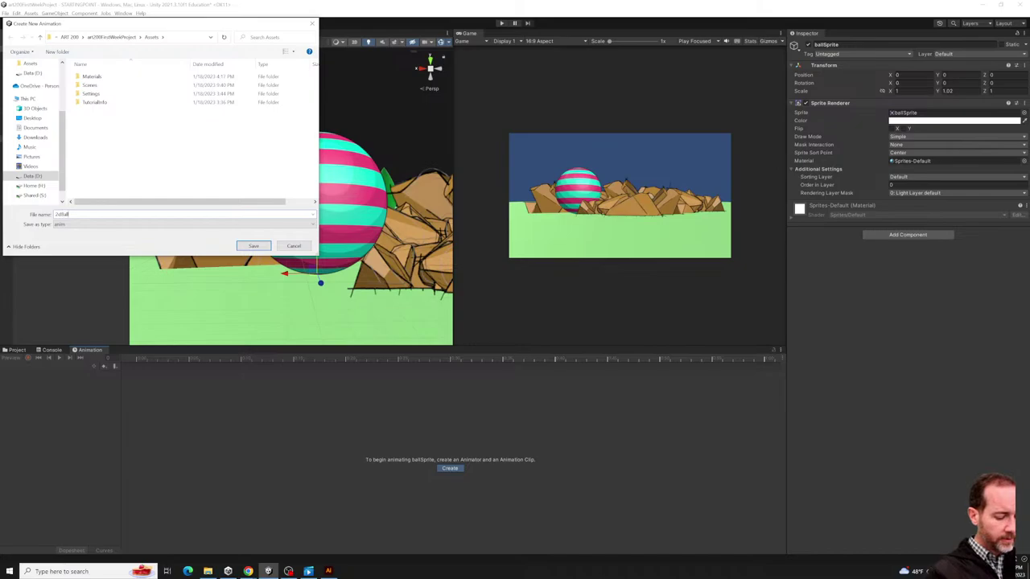
type("Bounce")
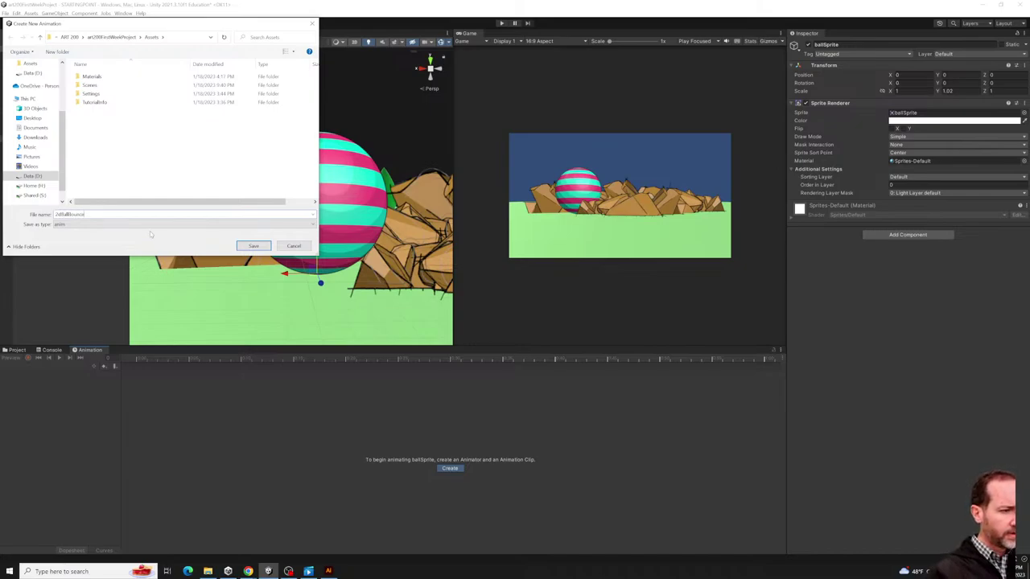
left_click(251, 245)
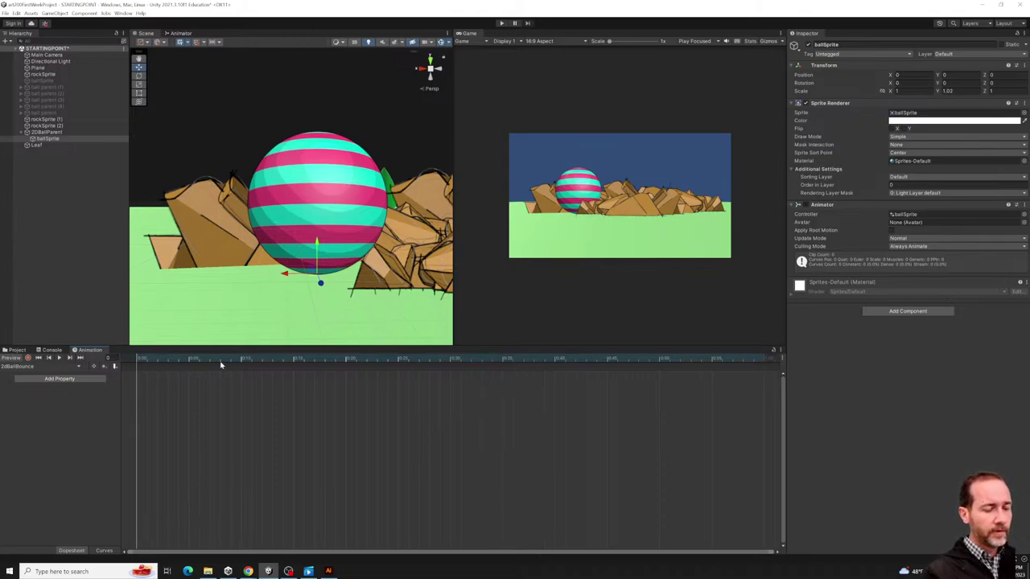
Enable keyframe recording for 2dBallBounce and add a Position key for ballSprite at frame 0.
left_click_drag(320, 361, 132, 362)
left_click_drag(197, 364, 99, 382)
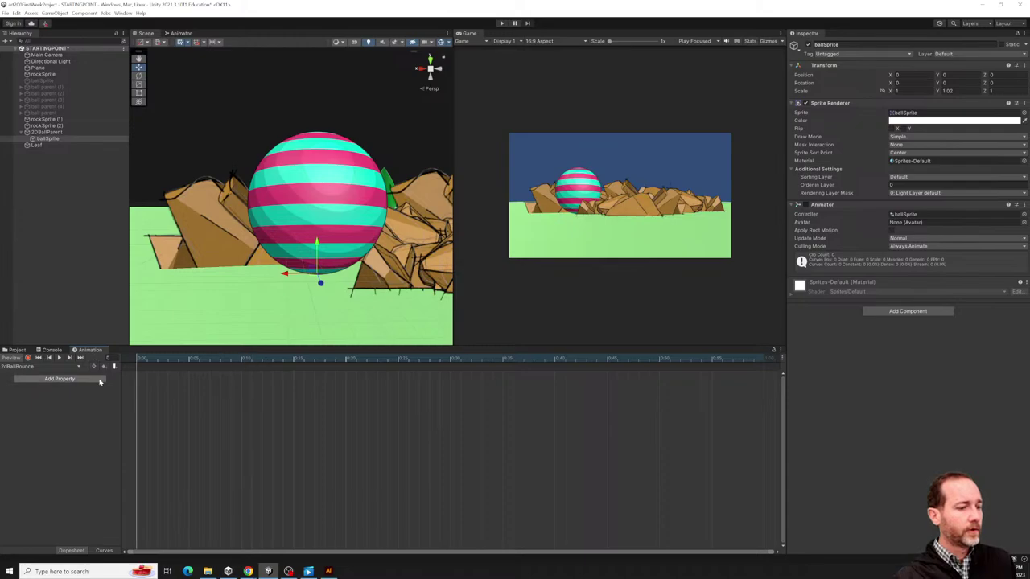
left_click_drag(294, 193, 291, 234, "alt")
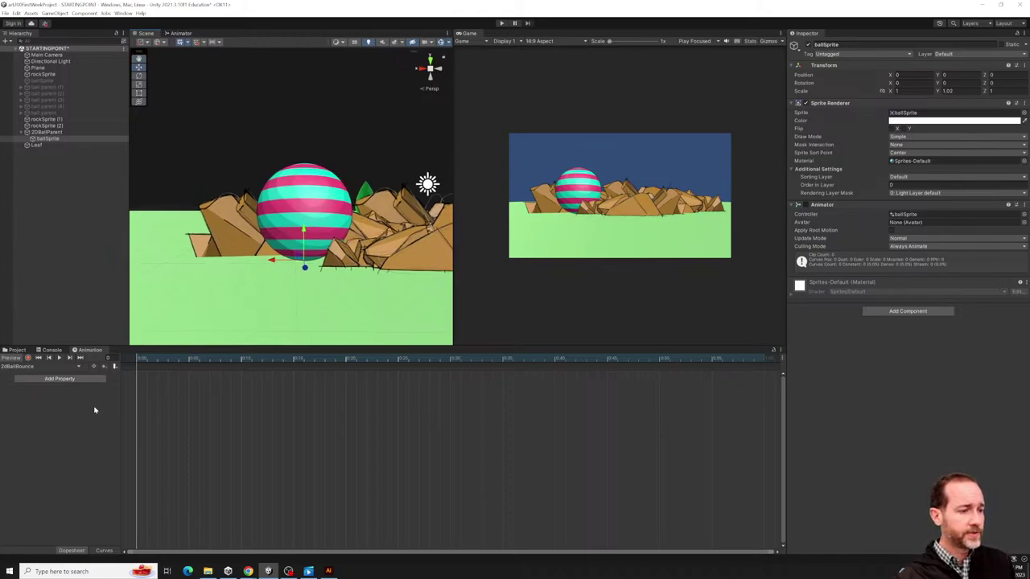
left_click(29, 360)
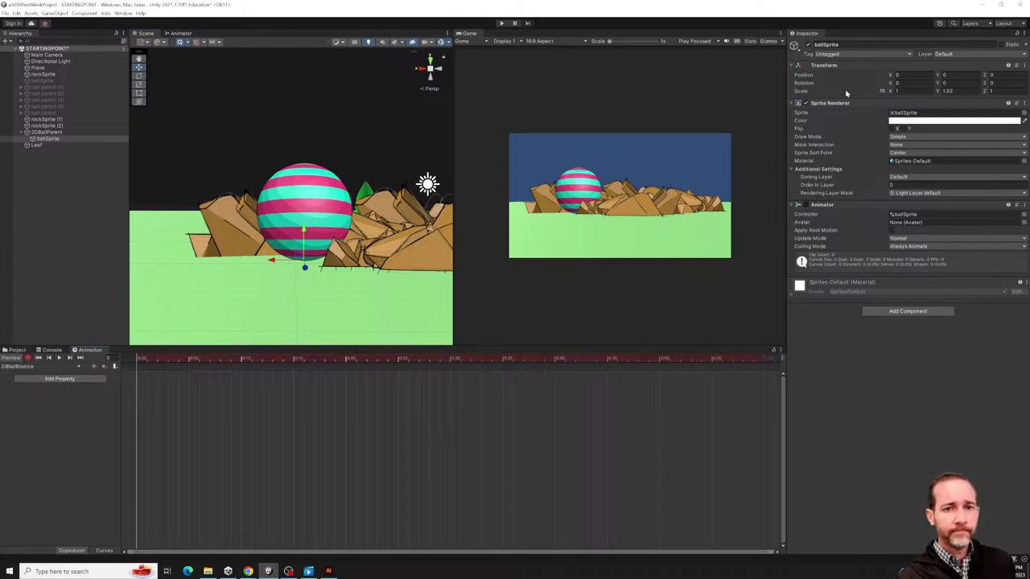
right_click(809, 76)
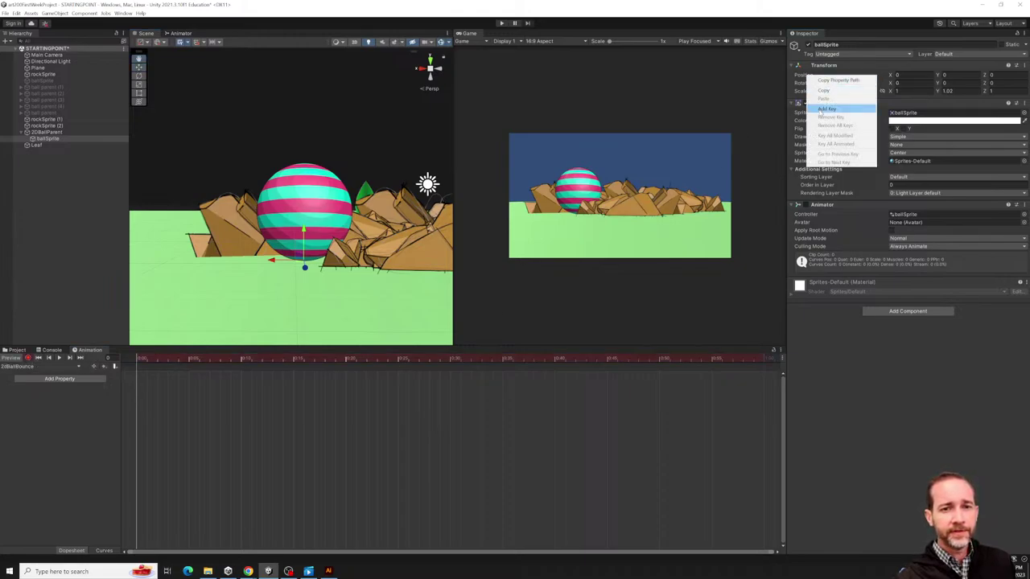
left_click(821, 110)
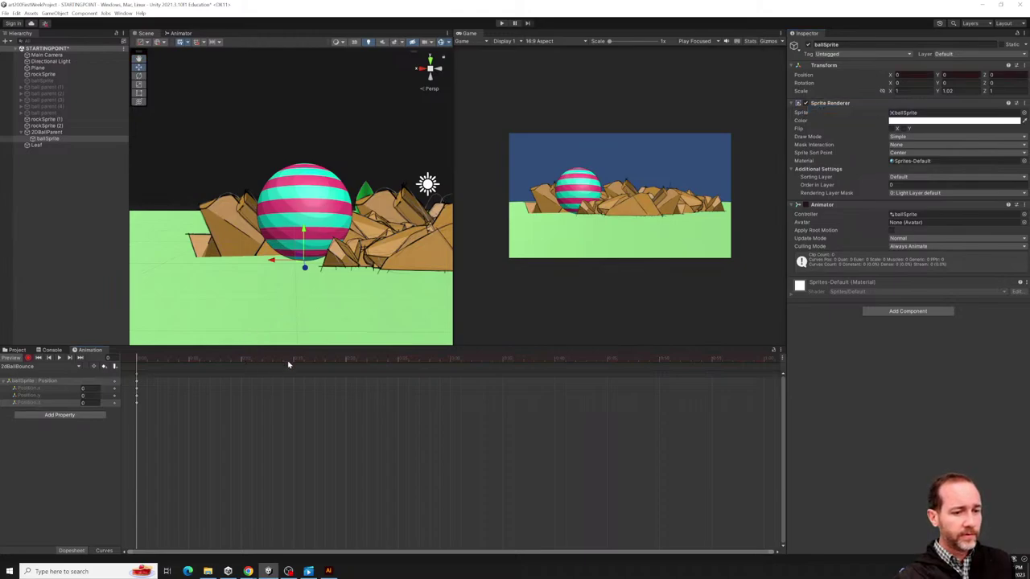
Raise ballSprite to a Y position of 7.71 at frame 30 and shift that keyframe one frame earlier.
mouse_move(450, 359)
left_mouse_down()
mouse_move(436, 361)
mouse_move(452, 361)
left_mouse_up()
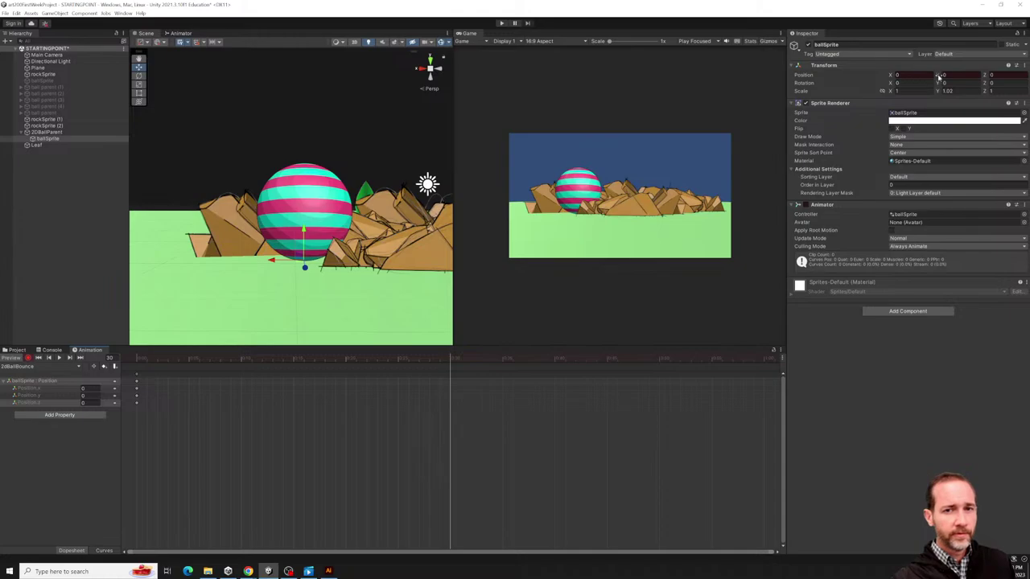
left_click_drag(939, 74, 8, 71)
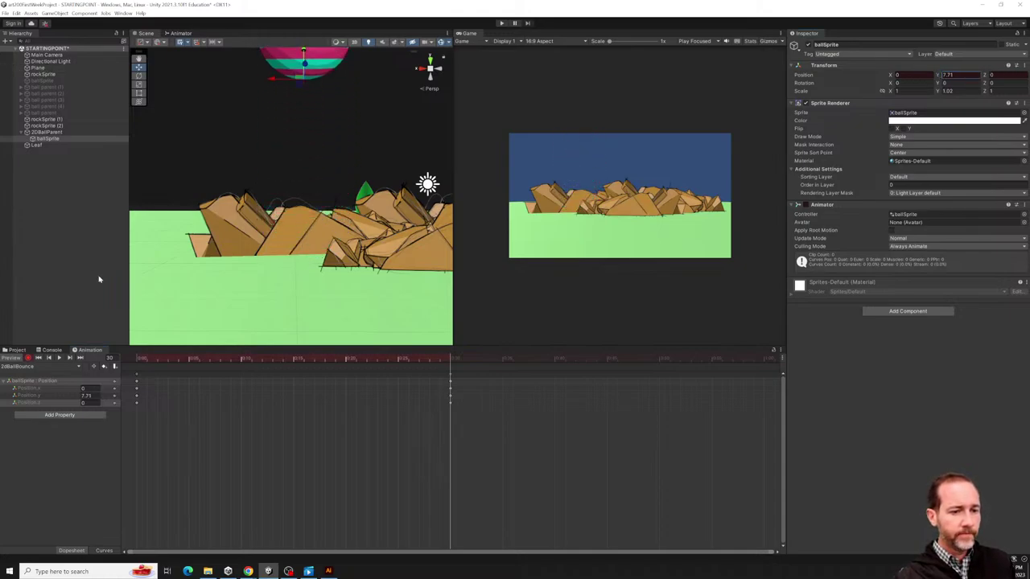
left_click_drag(524, 460, 447, 378)
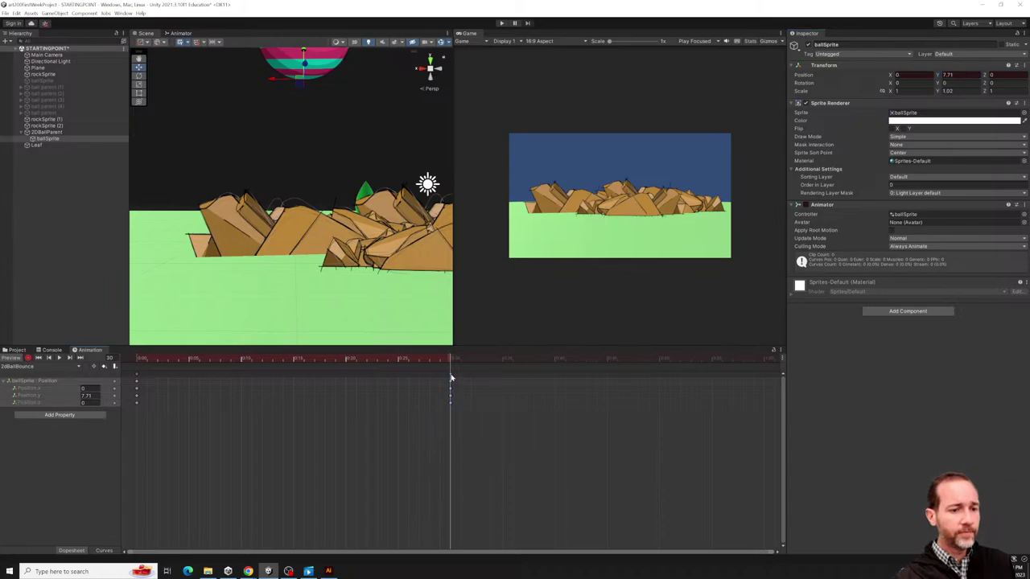
left_click(663, 431)
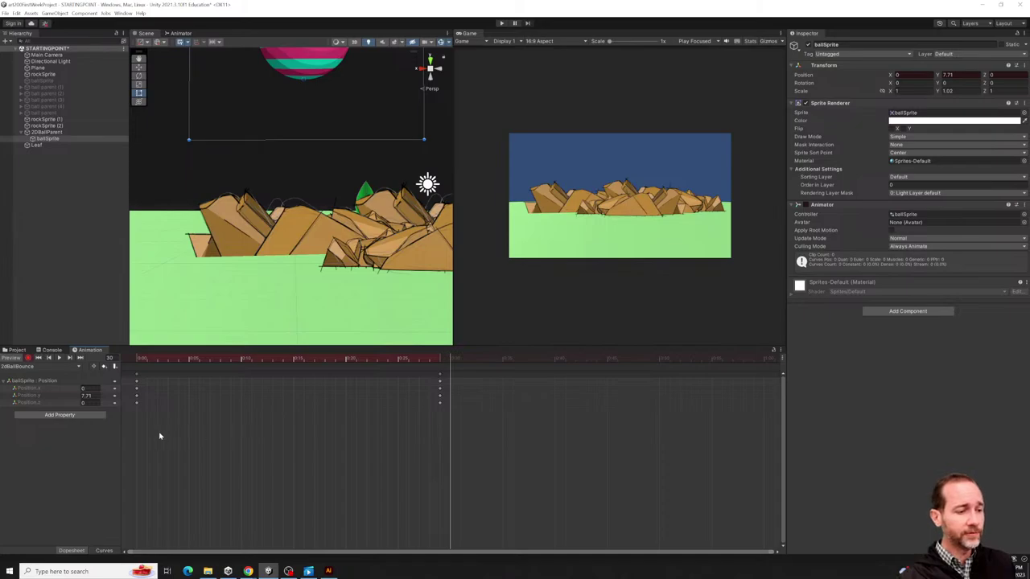
Copy the frame 0 Position keys to frame 57 and preview the bounce.
left_click_drag(159, 436, 125, 367)
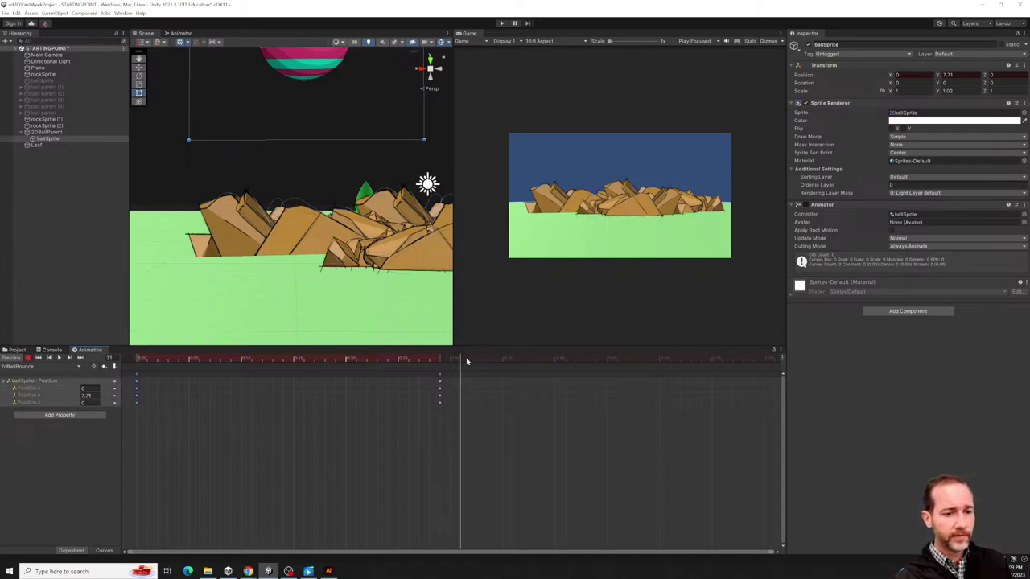
left_click_drag(466, 362, 734, 362)
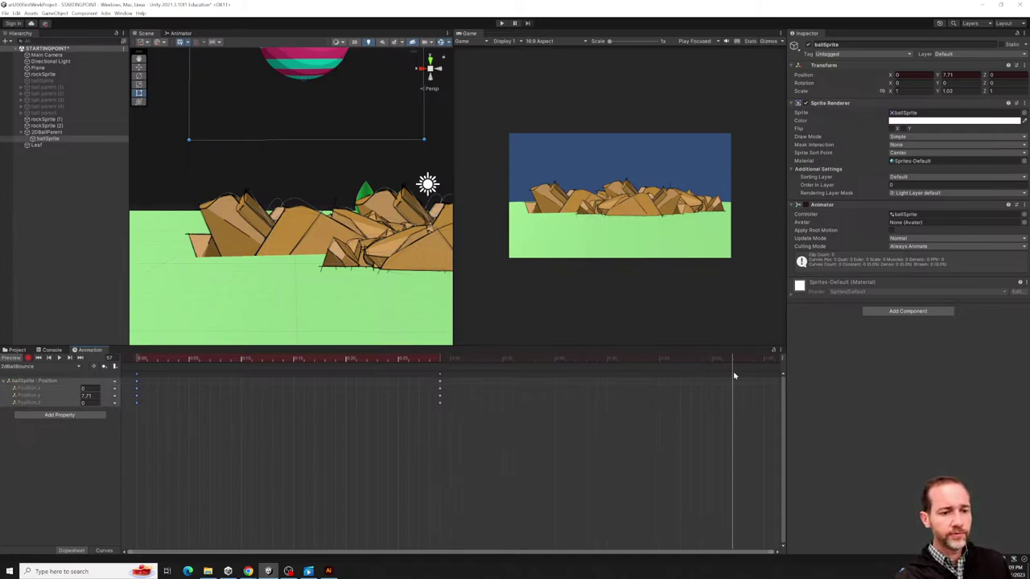
key("ctrl+v")
key("space")
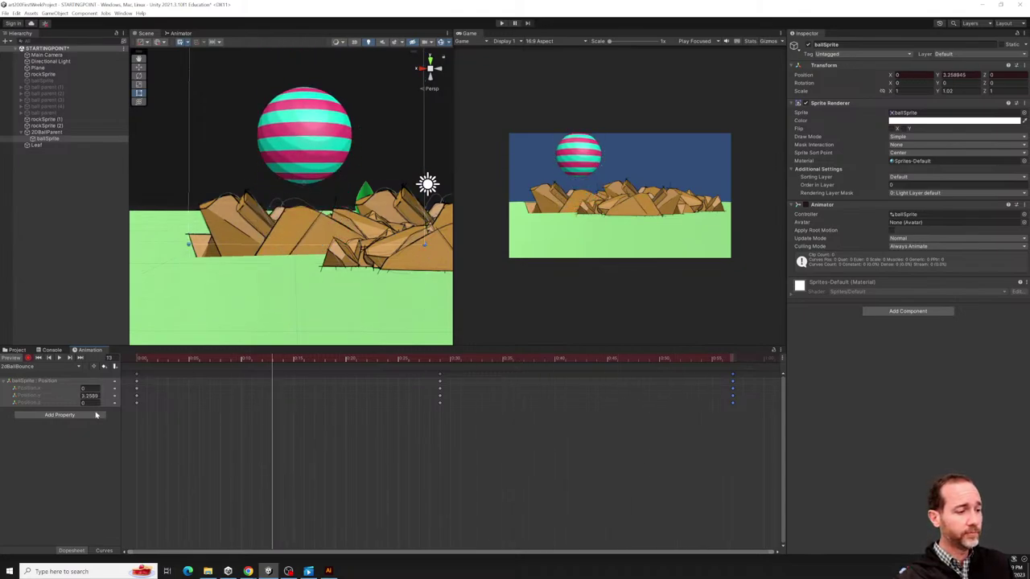
Display ballSprite's Position.y animation as a curve and fit the whole curve in the editor.
left_click(43, 396)
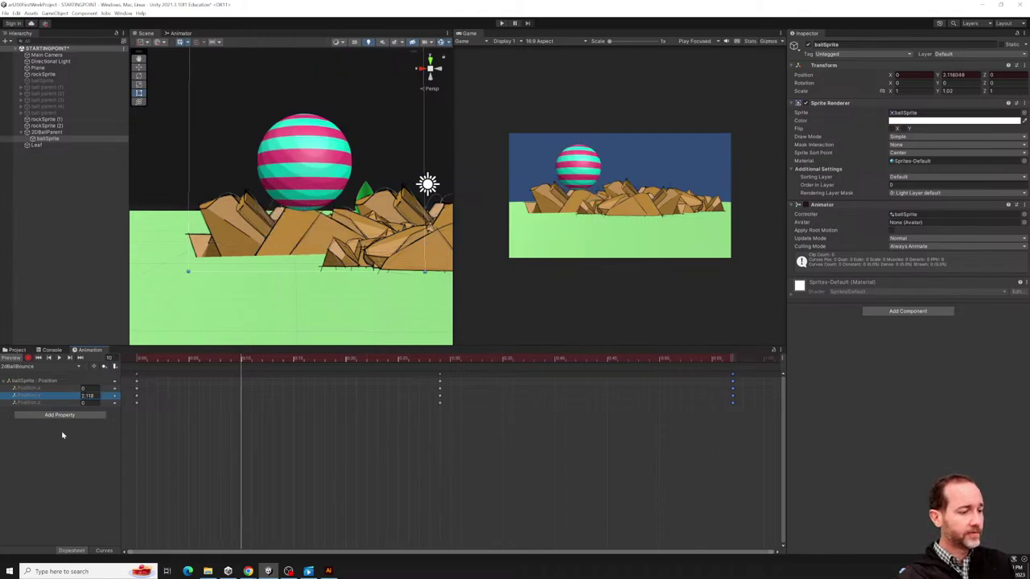
left_click(102, 551)
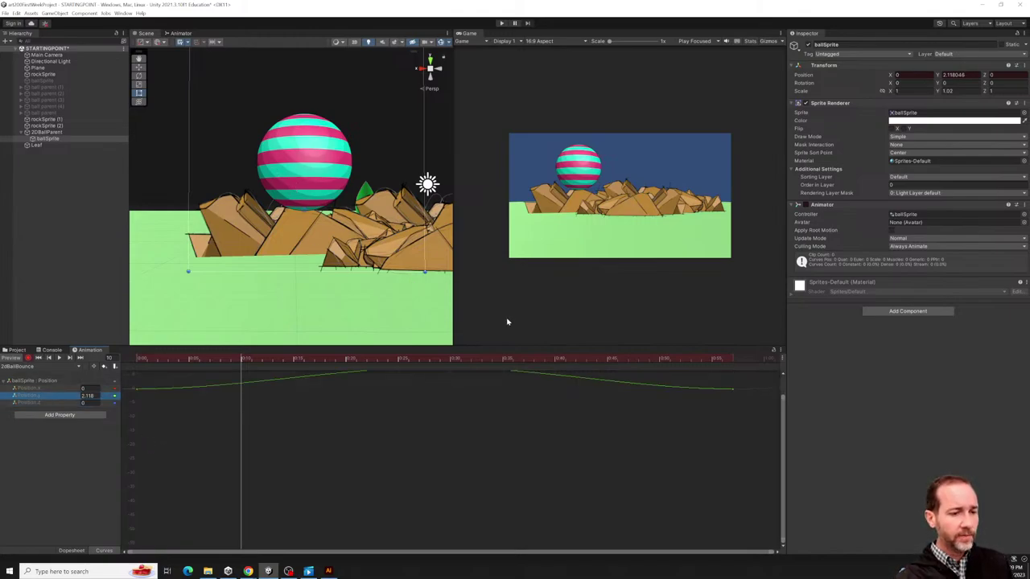
key("f")
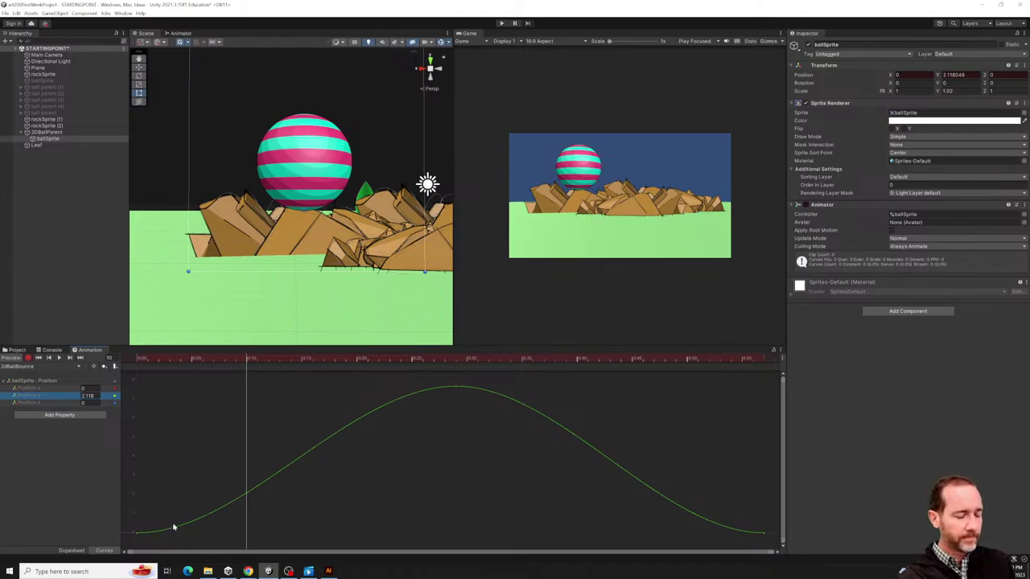
left_click_drag(776, 547, 715, 526)
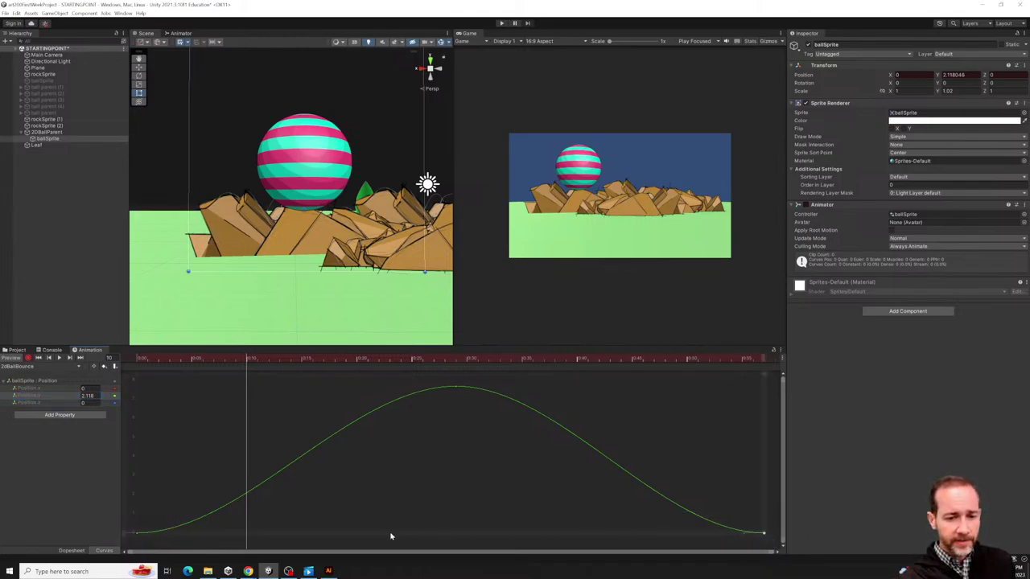
left_click(161, 515)
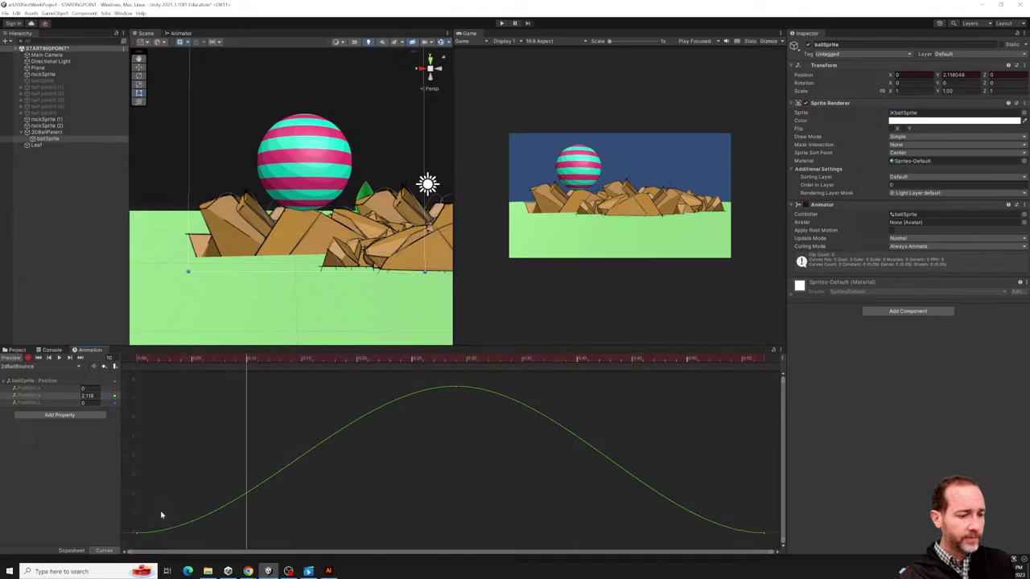
Make the right tangent of the first Position.y key Weighted and pull it up steeply so the ball launches fast.
mouse_move(159, 541)
left_mouse_down()
mouse_move(124, 522)
mouse_move(156, 529)
mouse_move(165, 505)
mouse_move(169, 531)
mouse_move(175, 488)
mouse_move(180, 559)
mouse_move(191, 482)
mouse_move(161, 522)
mouse_move(166, 491)
mouse_move(156, 544)
mouse_move(177, 496)
mouse_move(184, 501)
mouse_move(155, 523)
left_mouse_up()
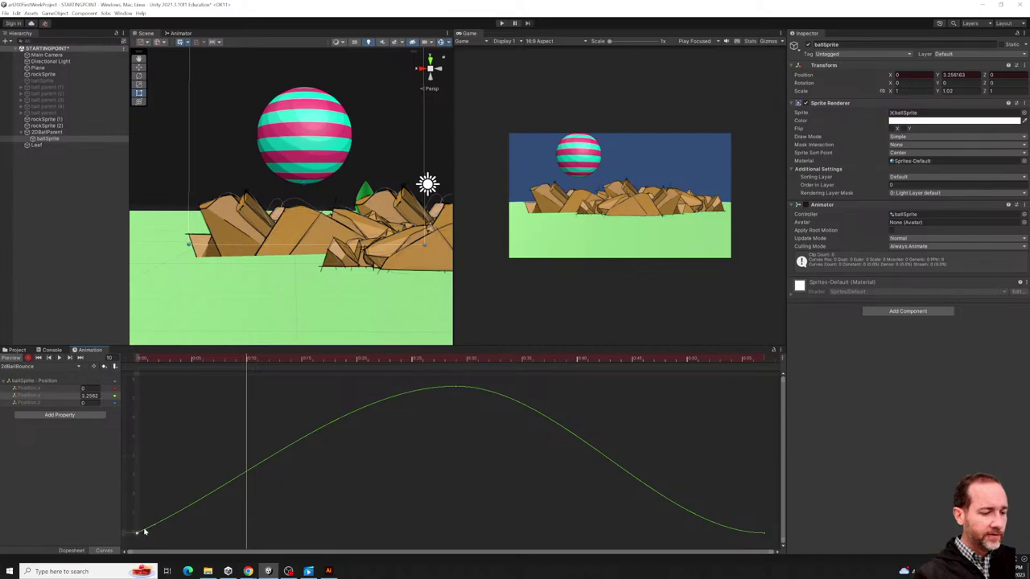
right_click(138, 533)
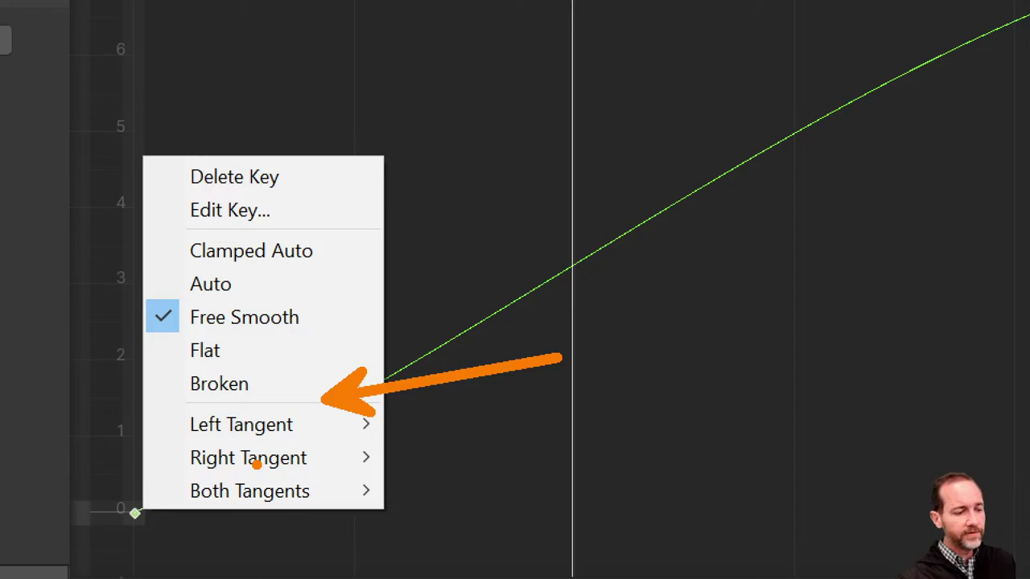
left_click(88, 572)
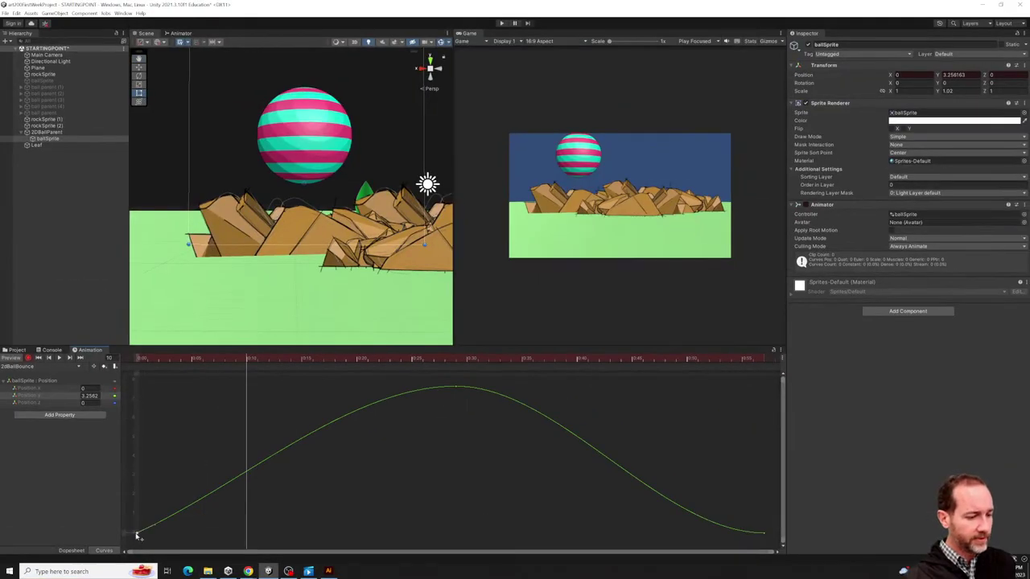
right_click(136, 533)
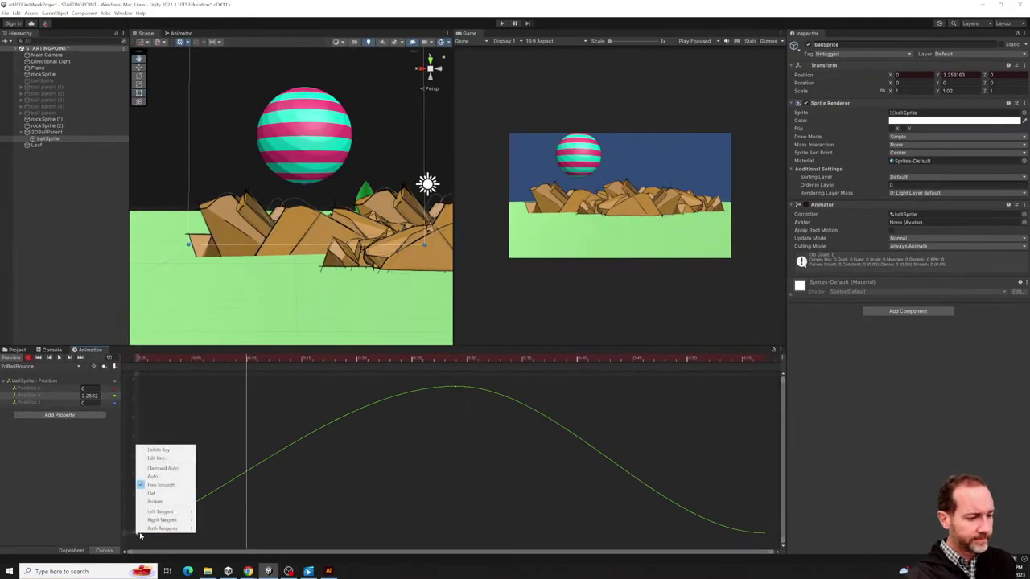
mouse_move(161, 522)
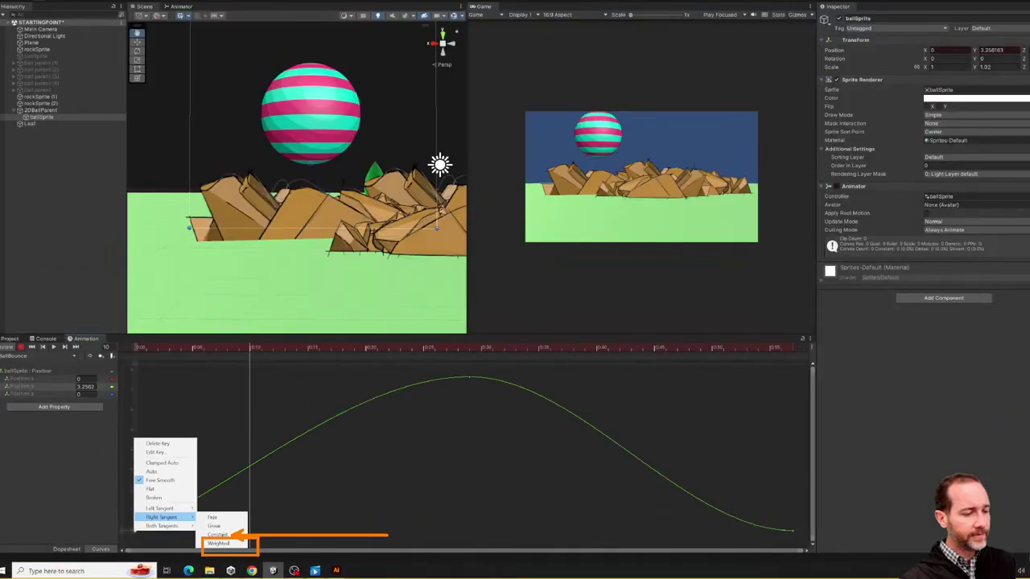
left_click(353, 500)
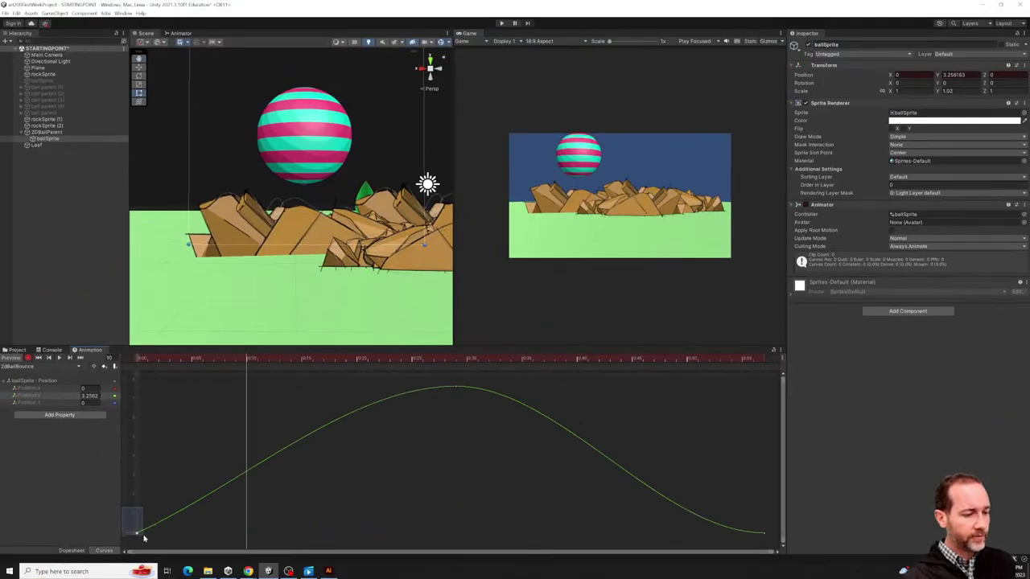
right_click(138, 536)
mouse_move(192, 521)
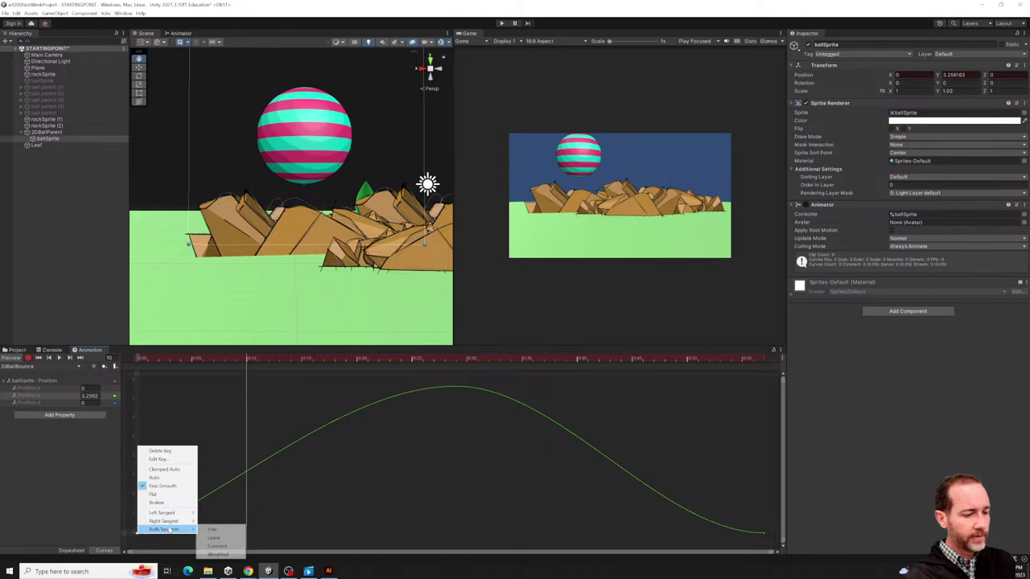
left_click(226, 546)
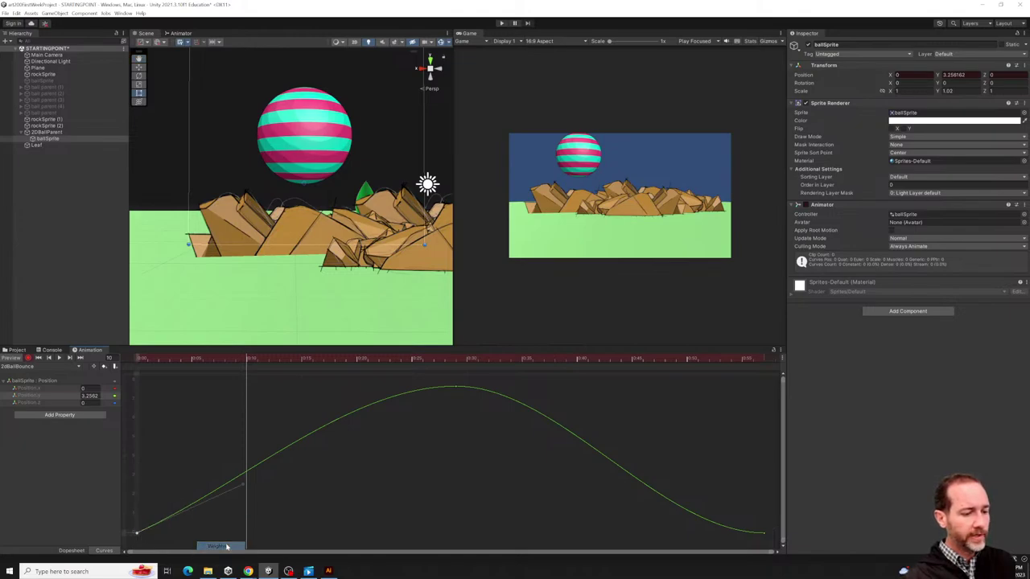
left_click_drag(242, 487, 179, 428)
Make the left tangent of the last Position.y key Weighted and pull it up steeply to mirror the launch.
left_click(763, 532)
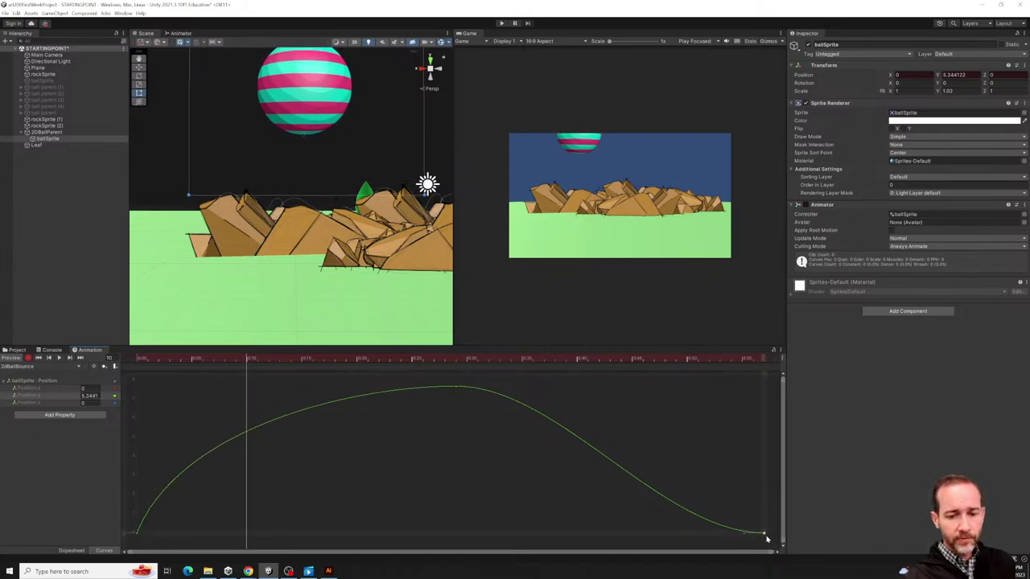
right_click(767, 537)
mouse_move(792, 531)
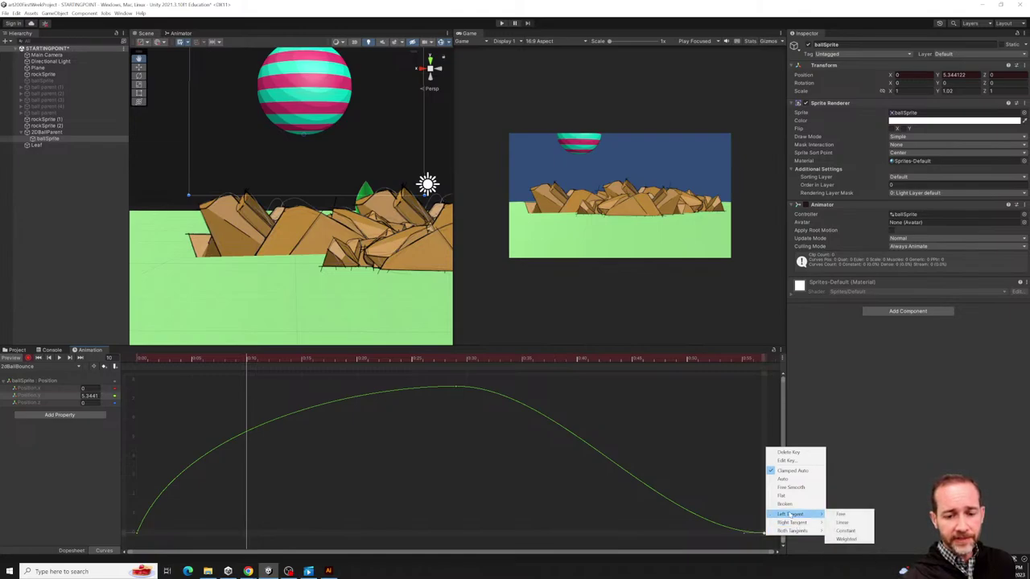
left_click(844, 539)
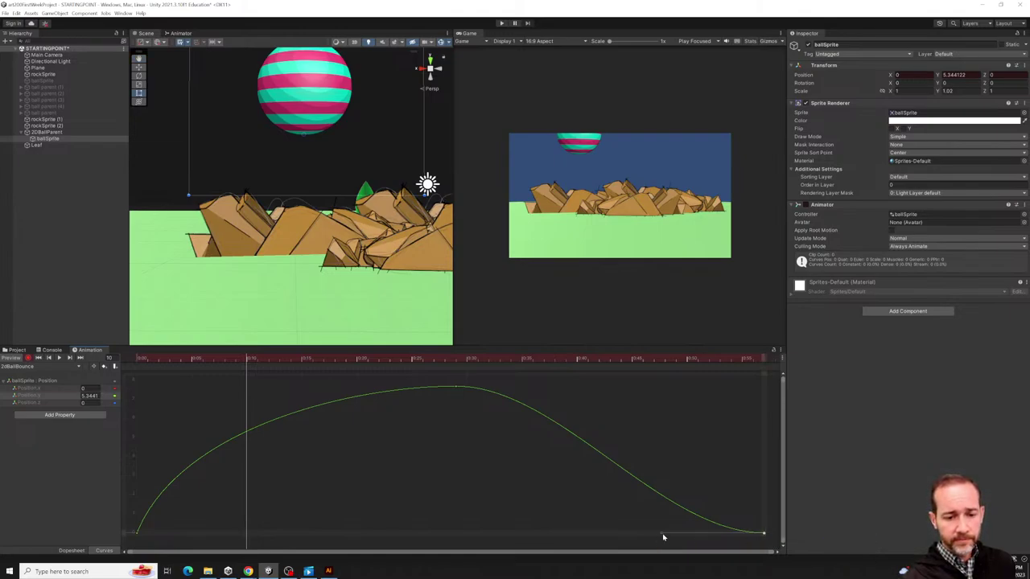
left_click_drag(663, 536, 742, 462)
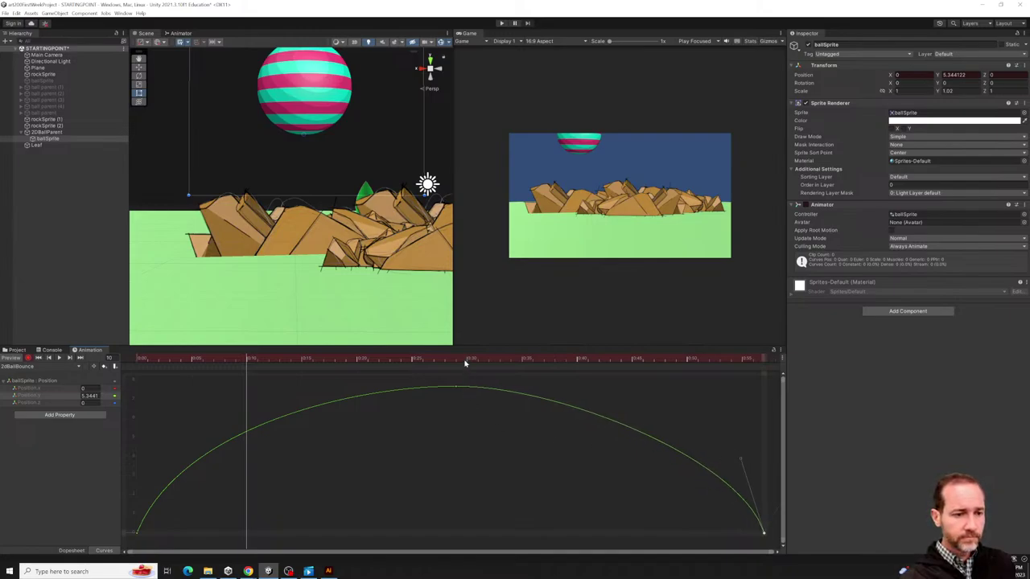
Preview the reshaped bounce by playing and scrubbing through the animation, ending at frame 0.
key("space")
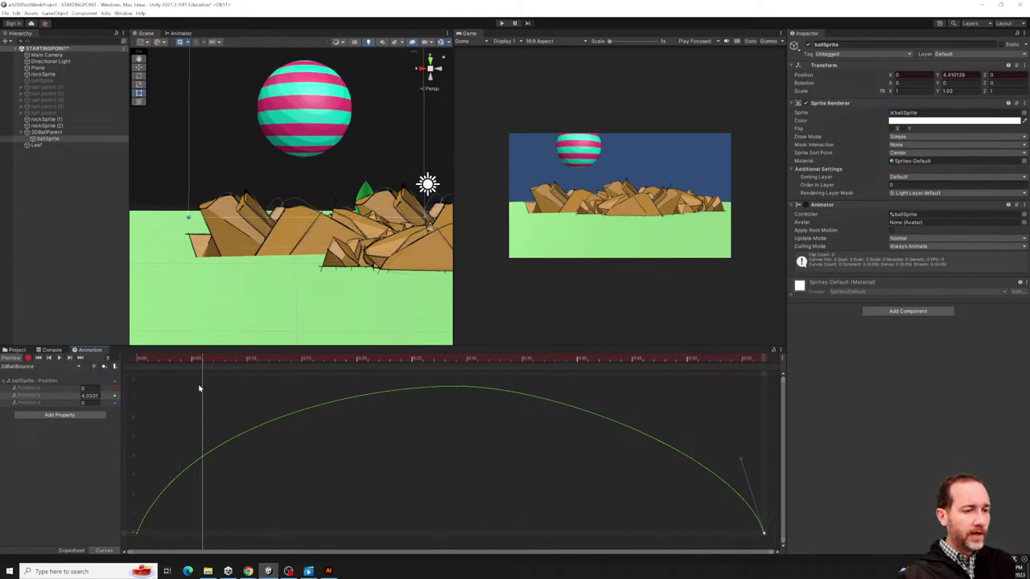
left_click_drag(199, 389, 658, 441)
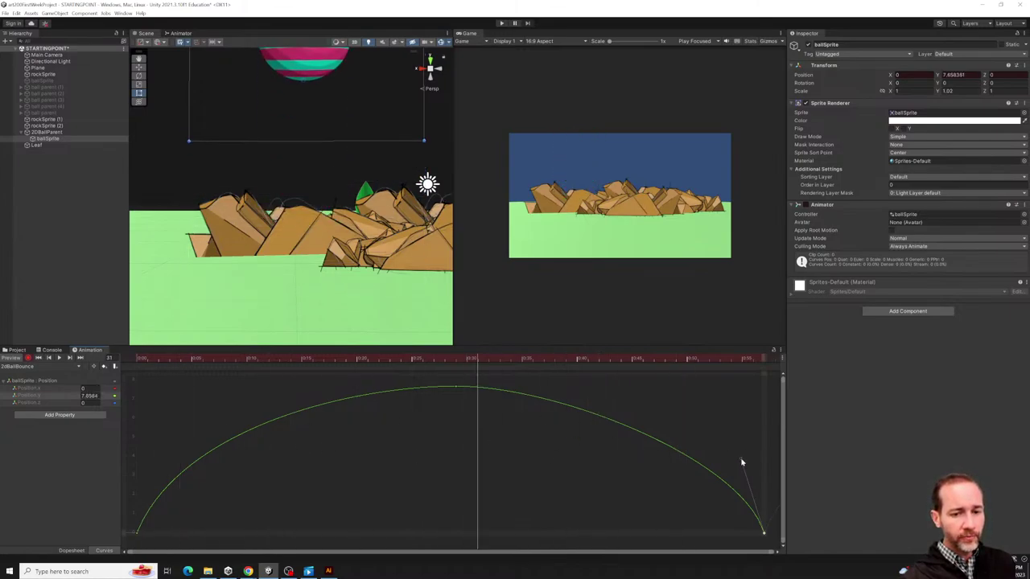
left_click_drag(408, 363, 108, 400)
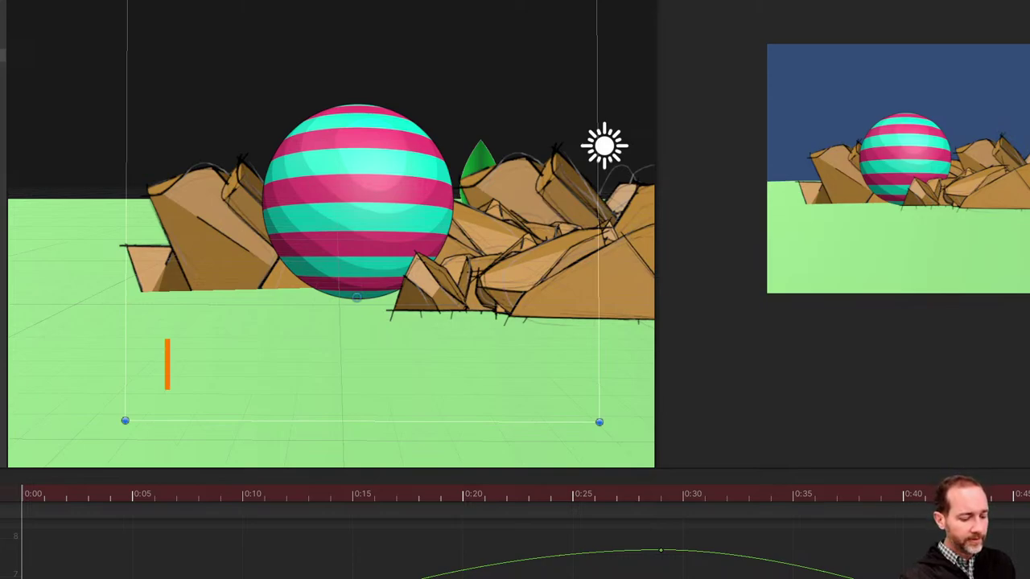
type("life")
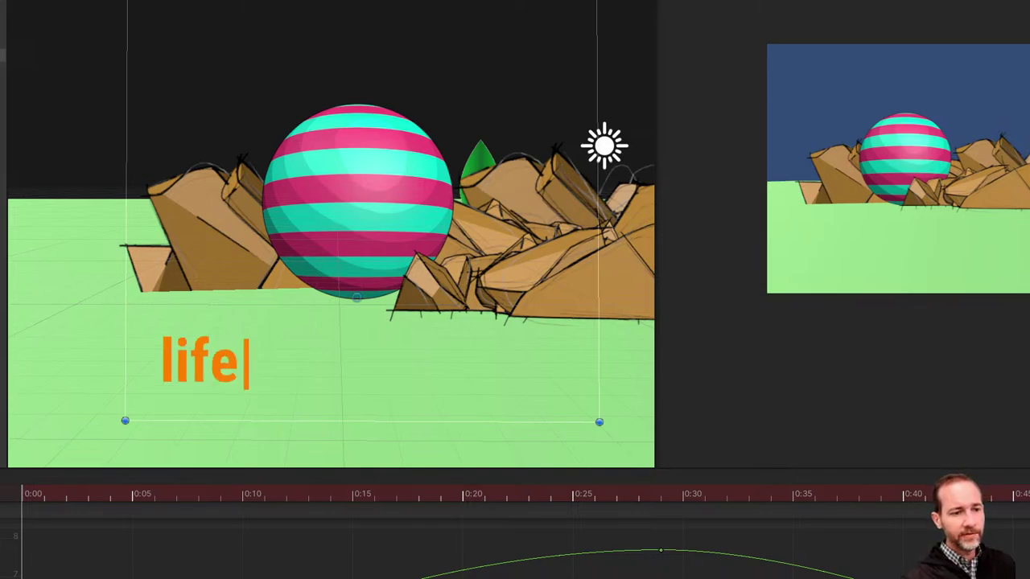
mouse_move(390, 41)
left_mouse_down()
mouse_move(473, 454)
mouse_move(259, 80)
left_mouse_up()
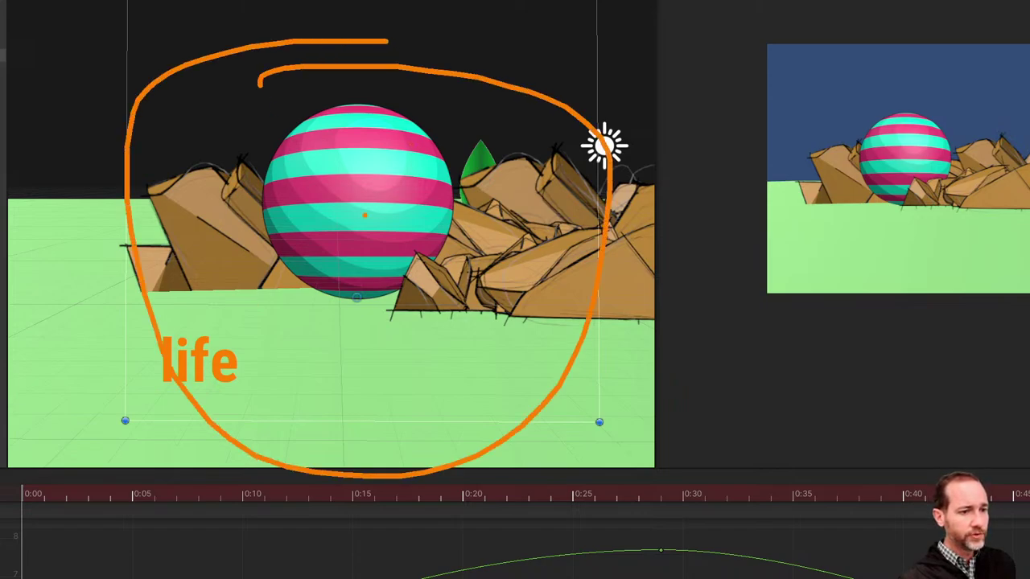
key("Escape")
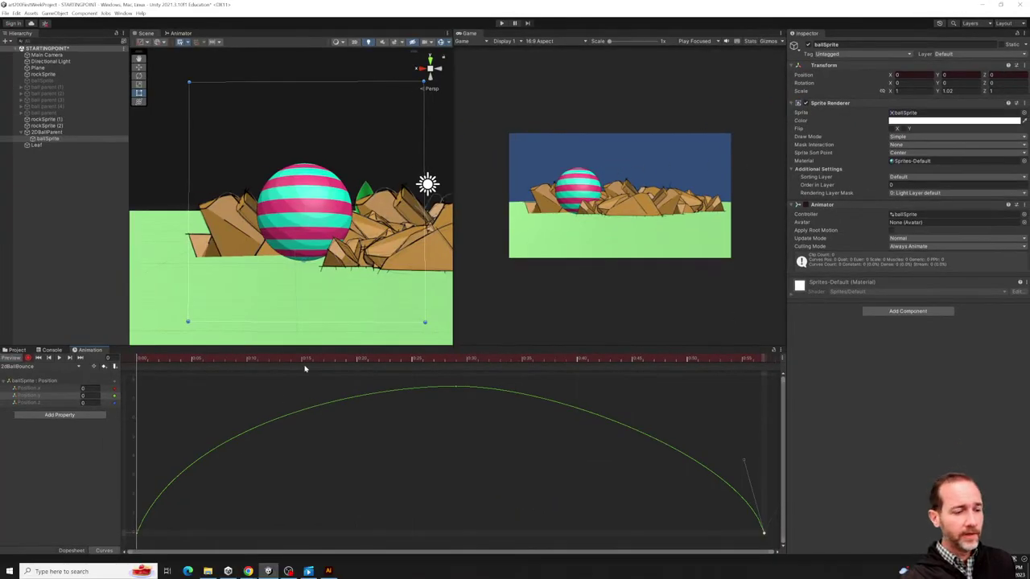
Add a Scale key for ballSprite at frame 0.
left_click(343, 359)
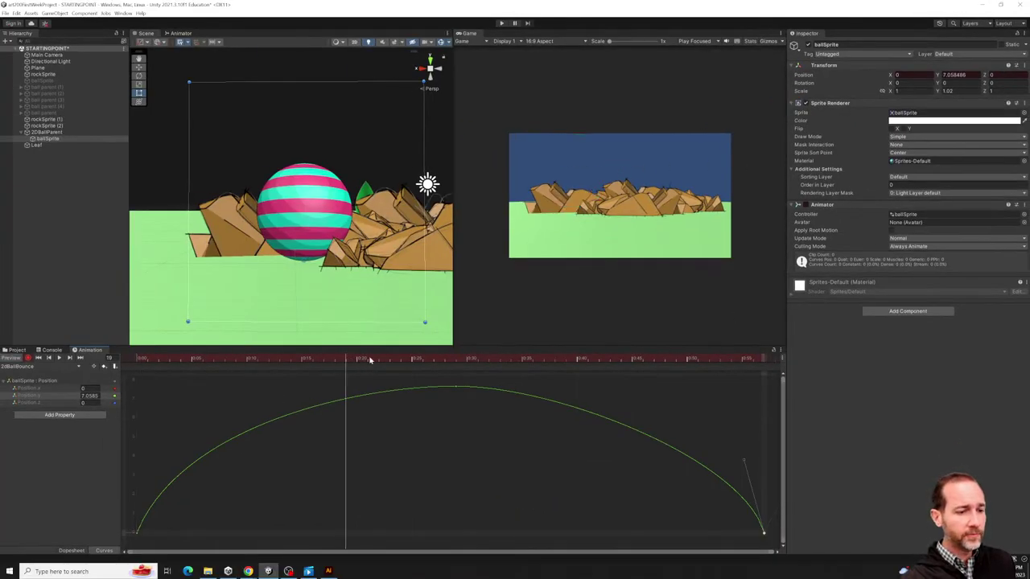
right_click(803, 92)
left_click(820, 123)
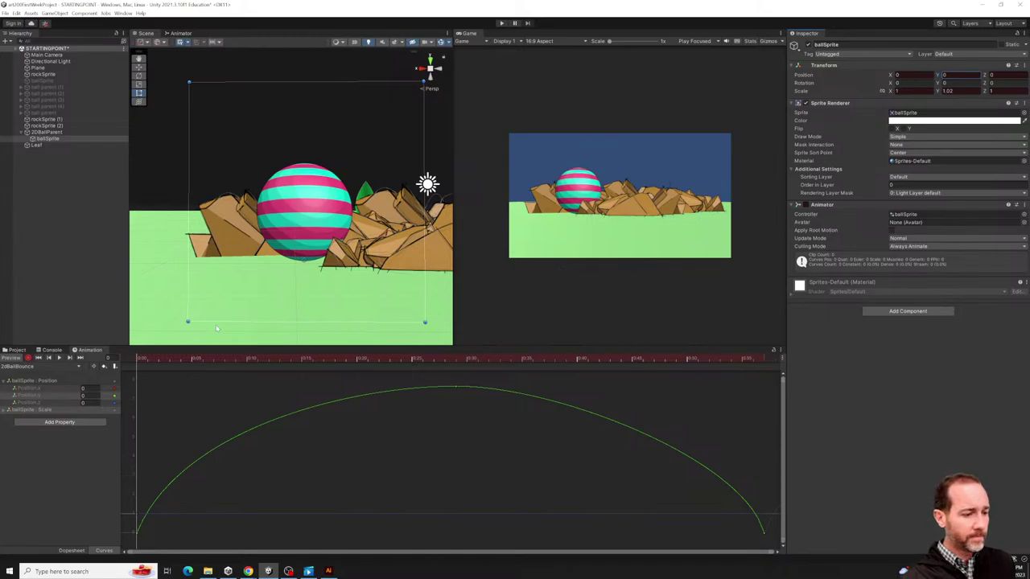
At frame 2, stretch ballSprite vertically by setting its scale to X 0.6, Y 1.4 and Z 0.6.
left_click(145, 362)
left_click(154, 363)
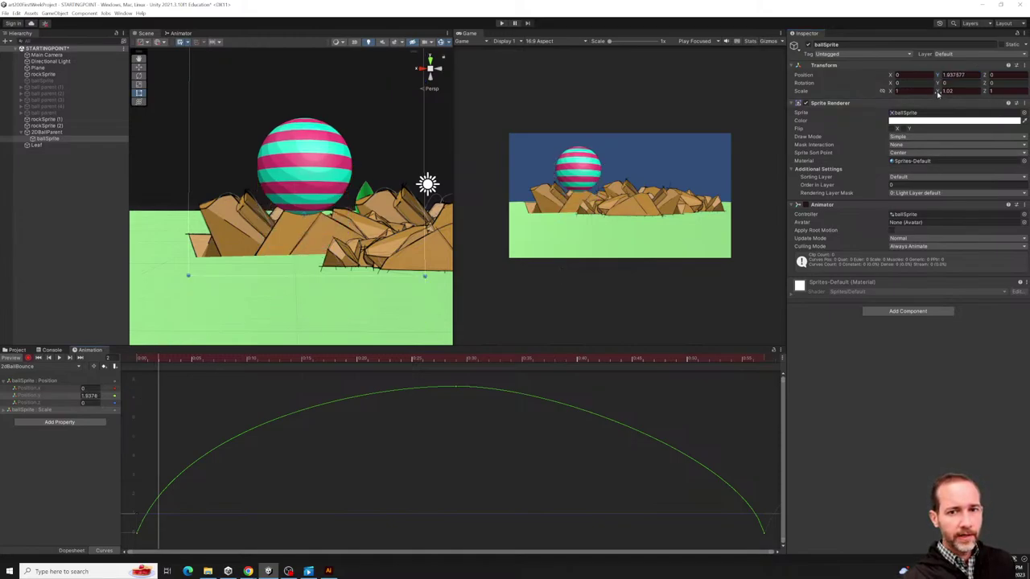
left_click_drag(937, 93, 946, 93)
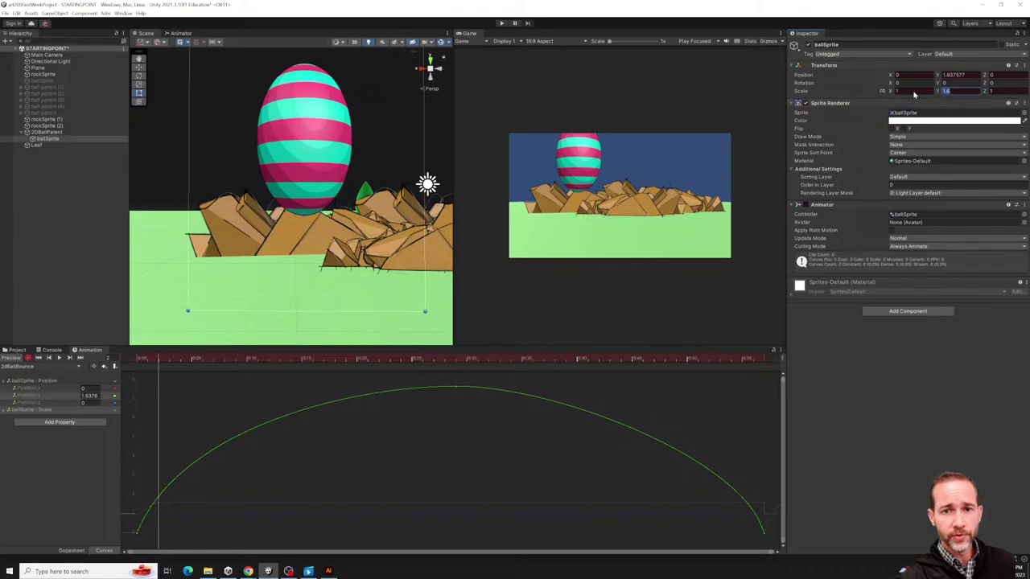
type("1.4")
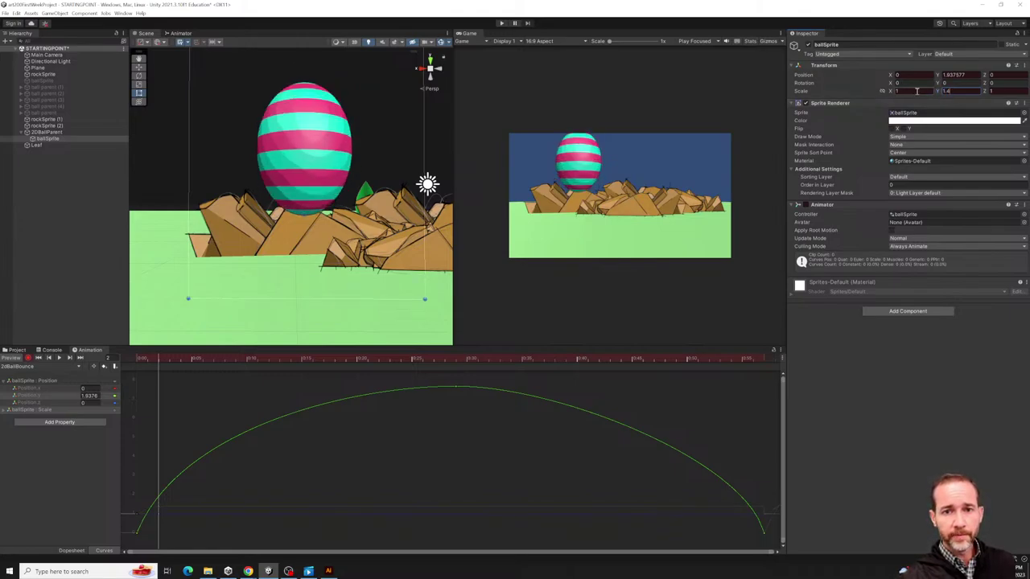
left_click(916, 91)
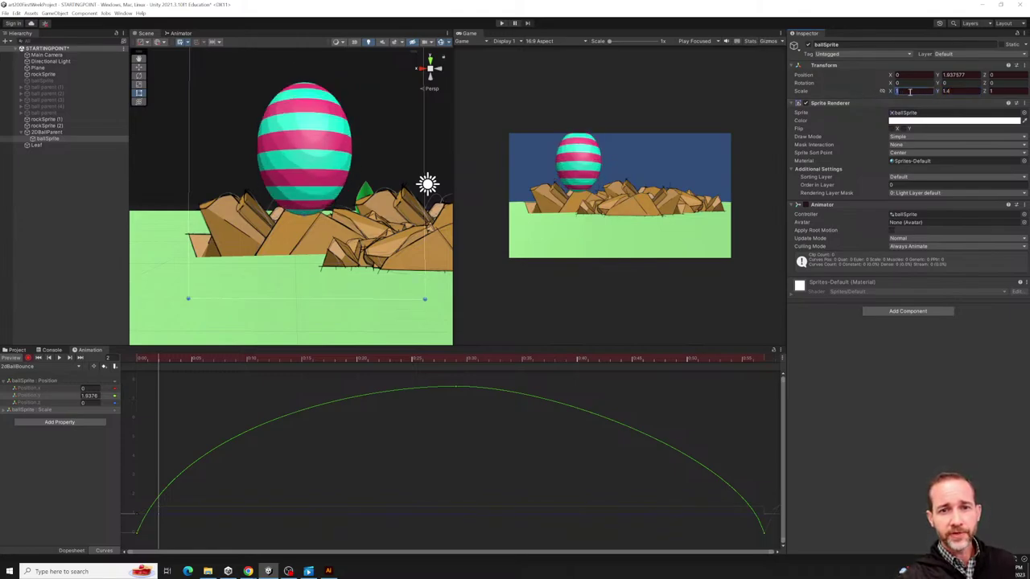
type("0.6")
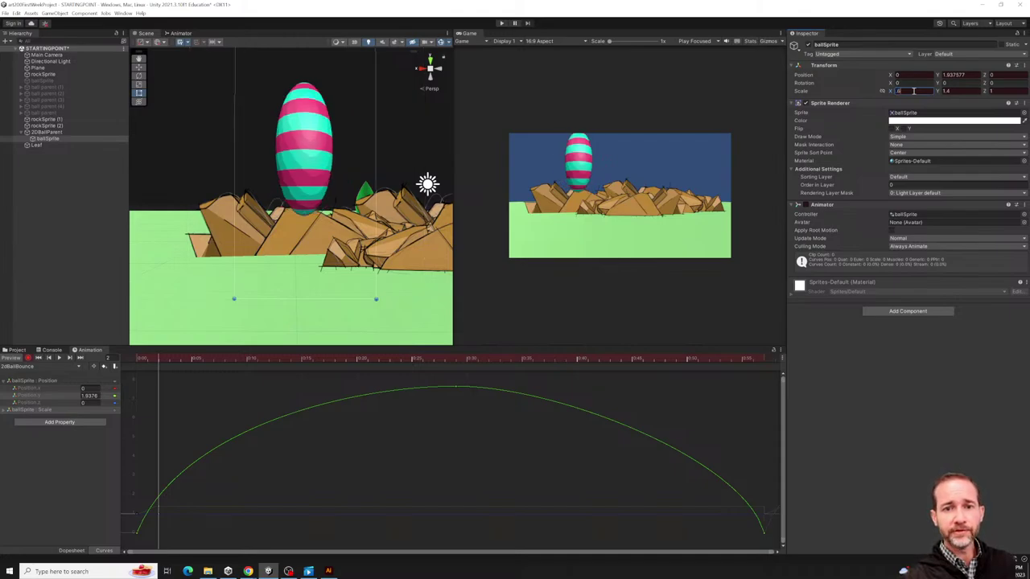
key("Tab")
key("Tab")
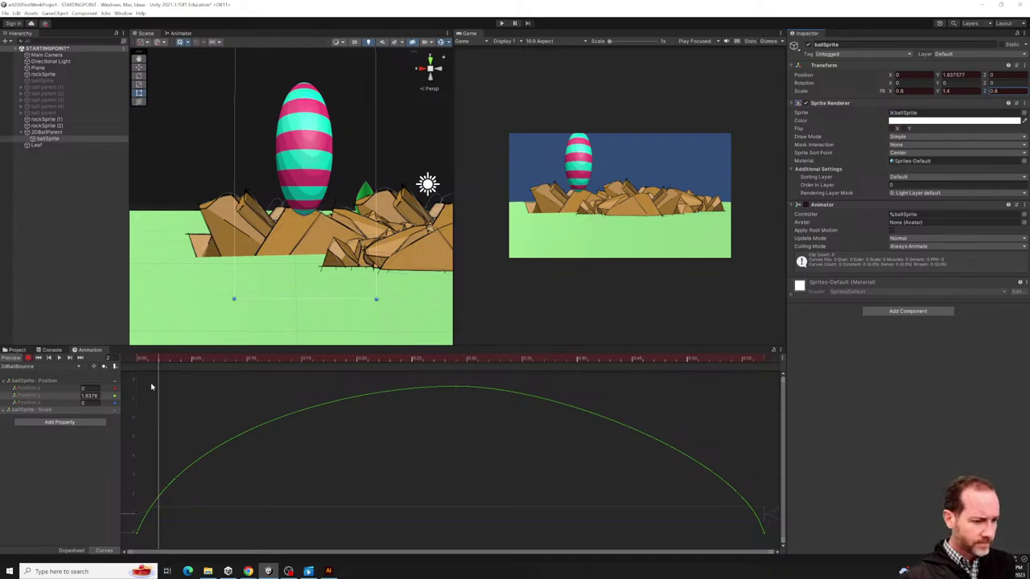
Preview the stretch and move the stretched Scale key to frame 8 in the dopesheet.
left_click_drag(159, 366, 126, 364)
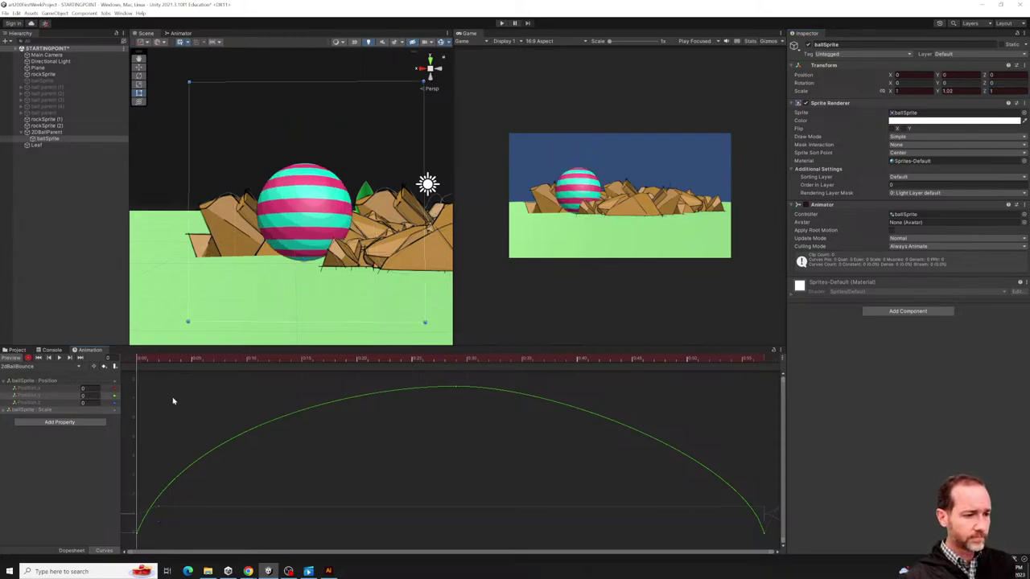
left_click(62, 358)
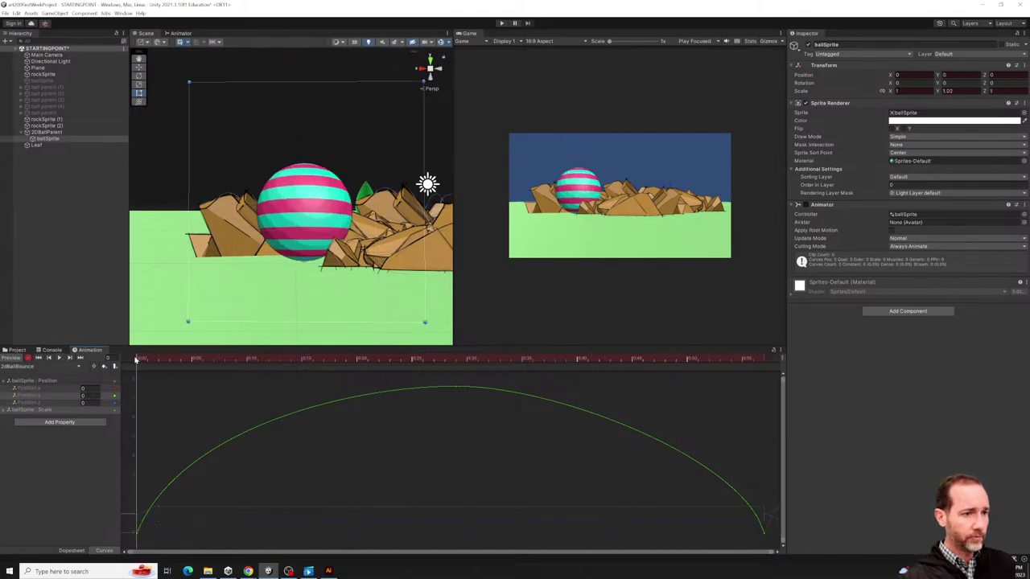
left_click(72, 550)
left_click_drag(181, 439, 225, 369)
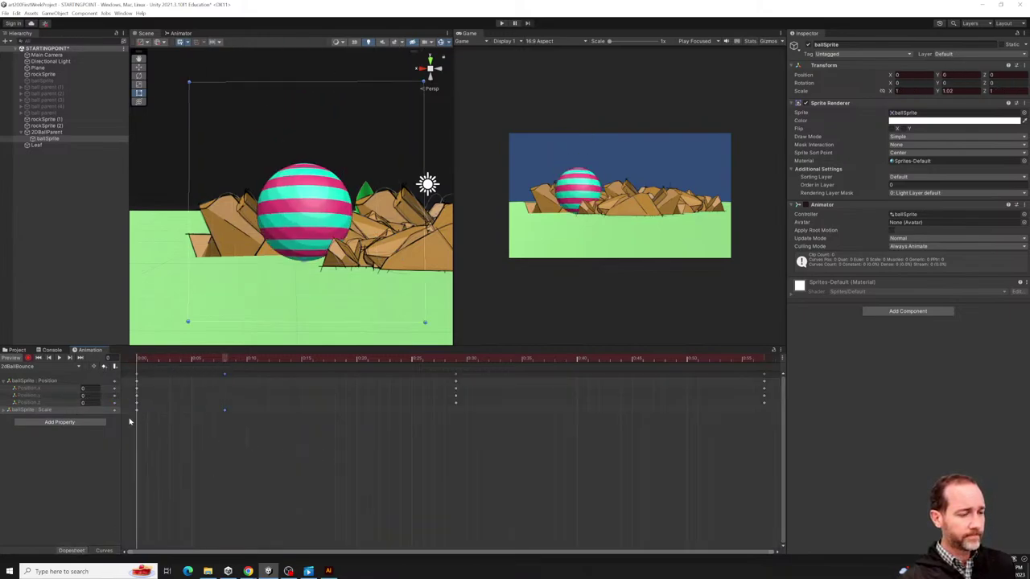
left_click(53, 351)
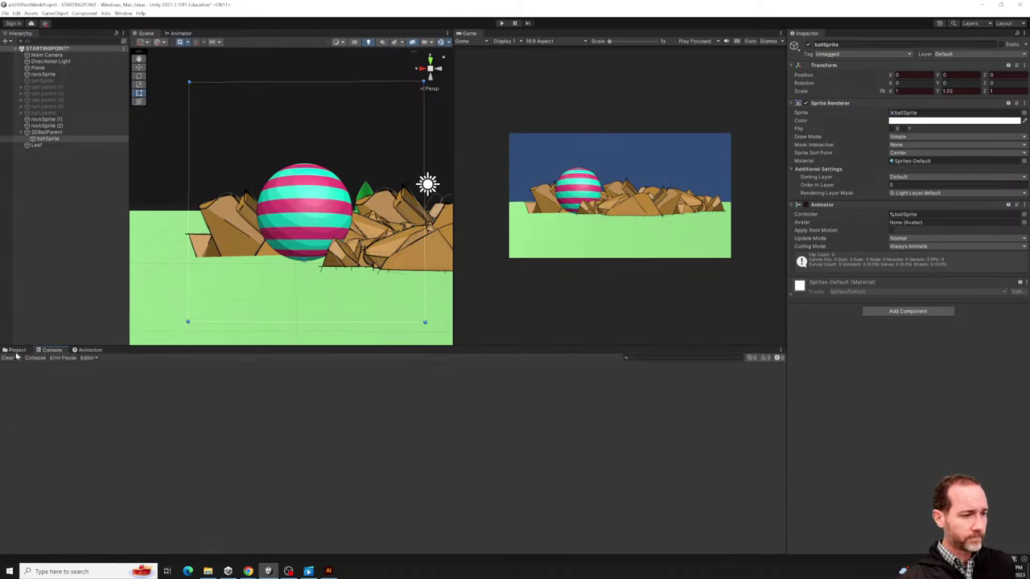
left_click(81, 351)
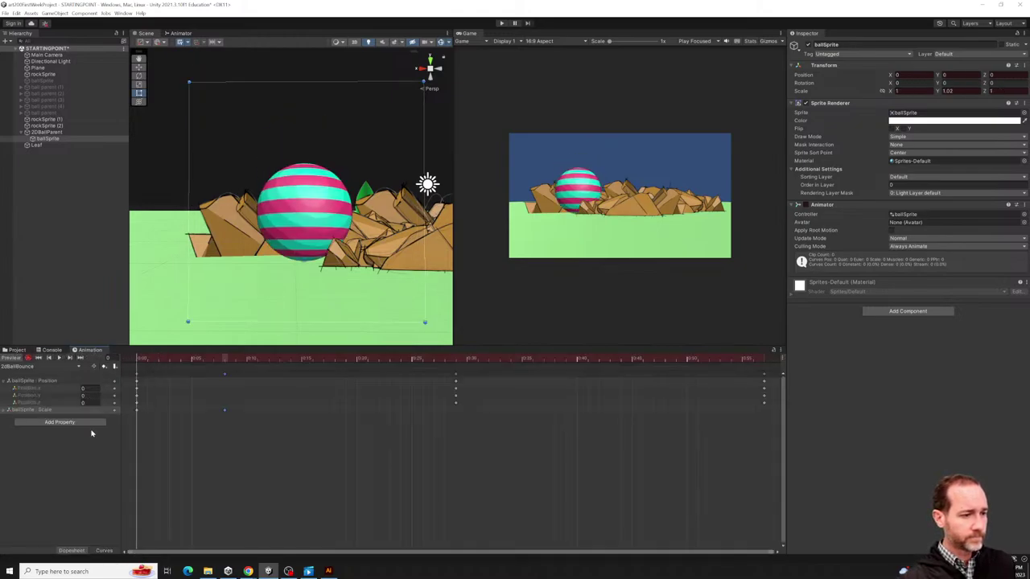
At frame 22, reset ballSprite's scale to X 1, Y 1 and Z 1 with a Scale key, and preview the animation up to frame 57.
left_click(60, 358)
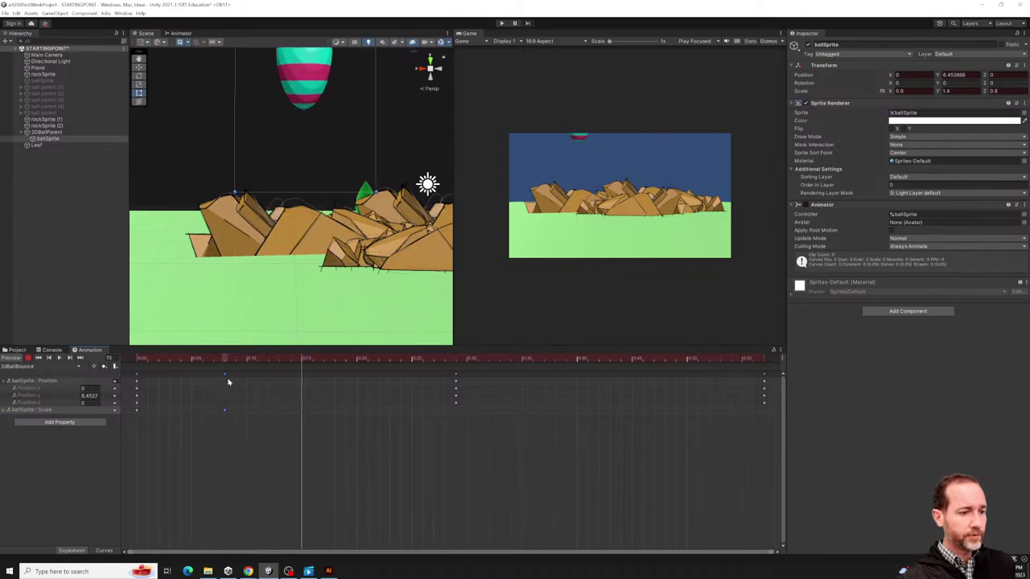
left_click(215, 359)
left_click_drag(216, 359, 382, 364)
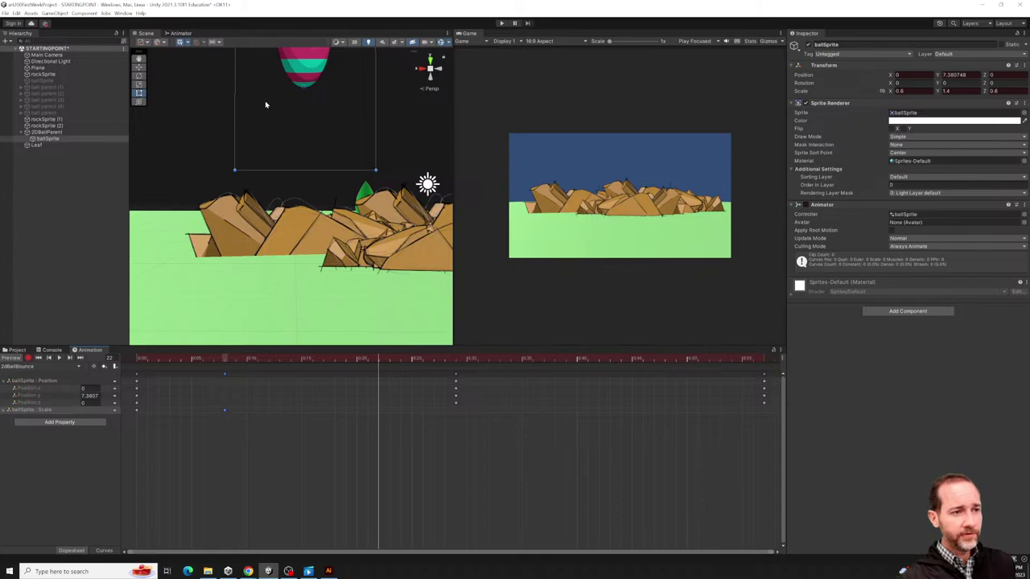
right_click_drag(358, 169, 305, 126)
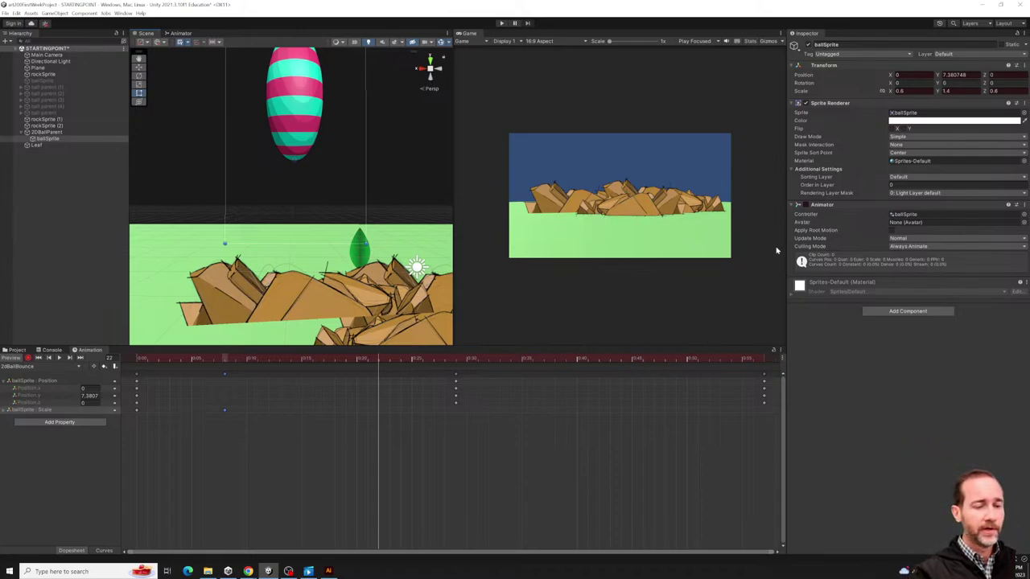
left_click(901, 90)
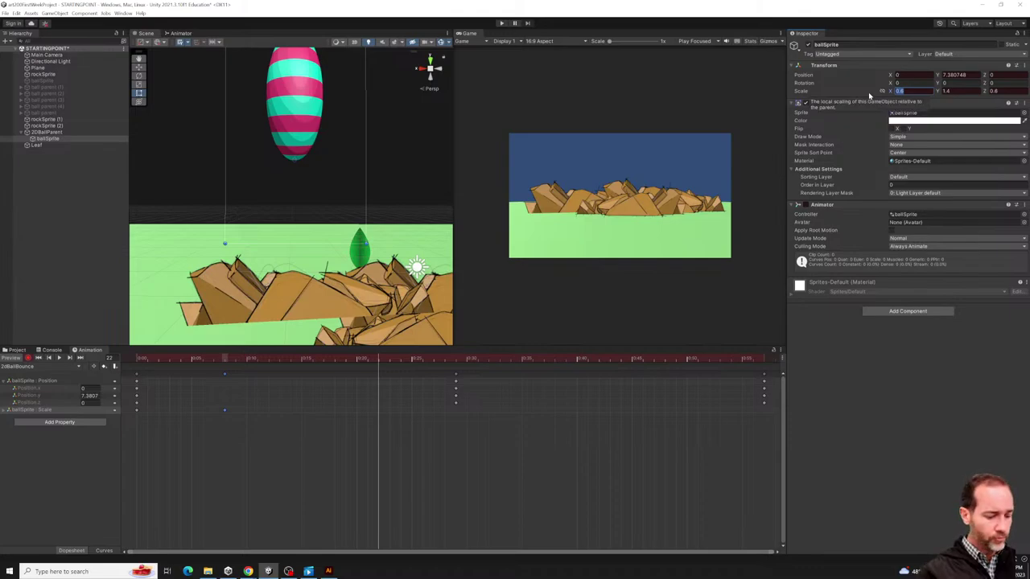
type("1")
key("Tab")
type("1")
key("Tab")
type("1")
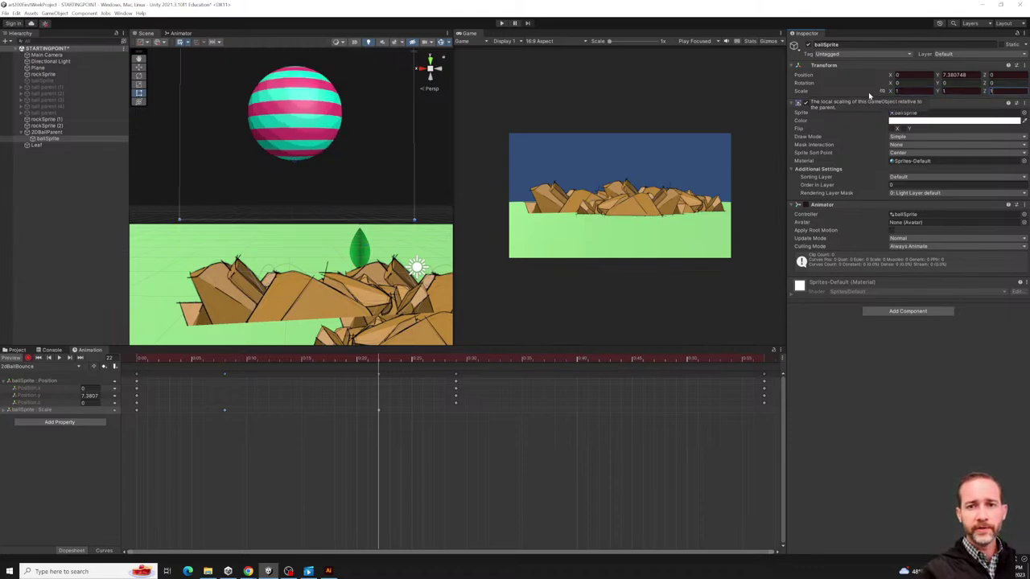
right_click(817, 91)
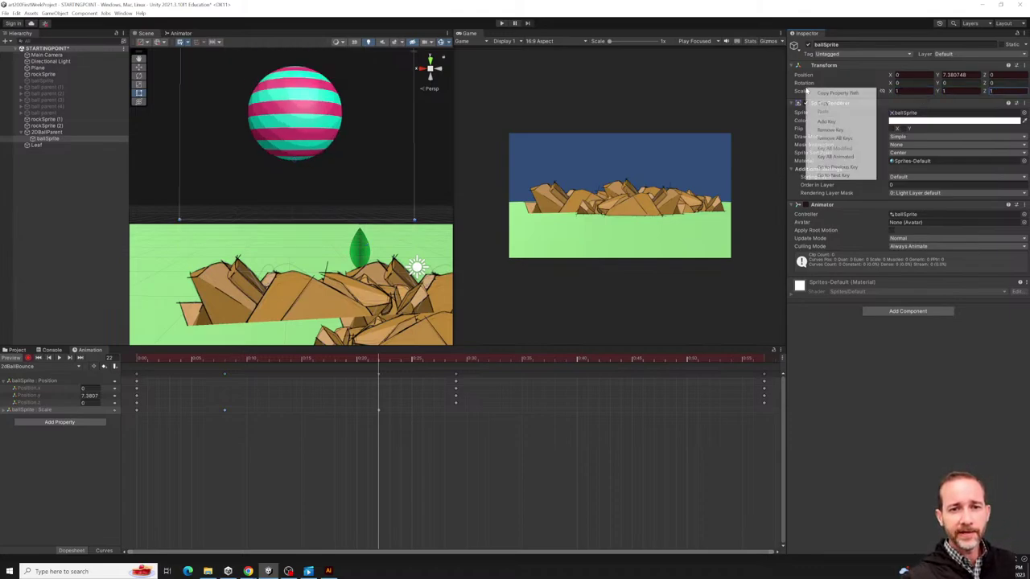
left_click(826, 121)
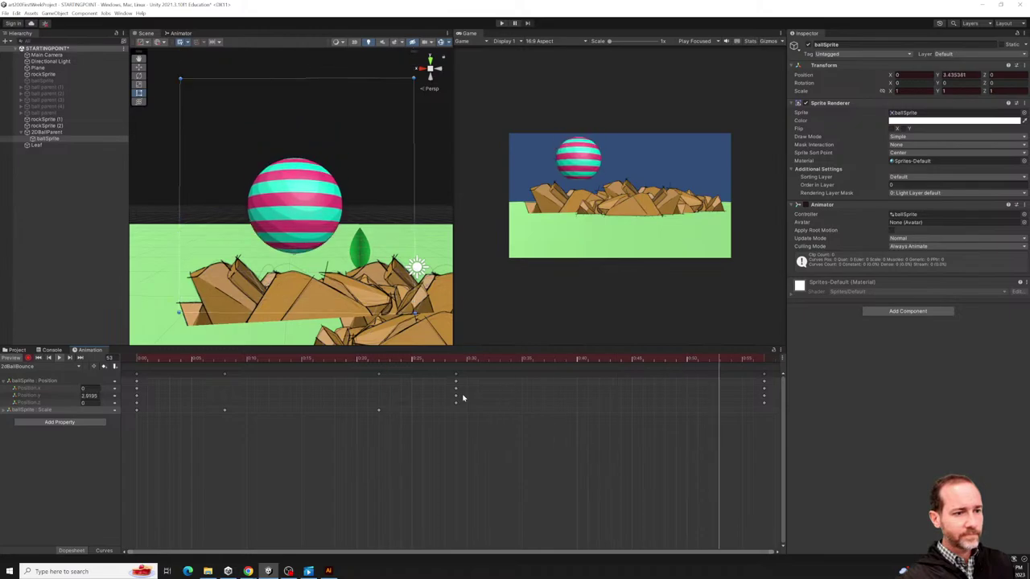
left_click_drag(241, 364, 765, 396)
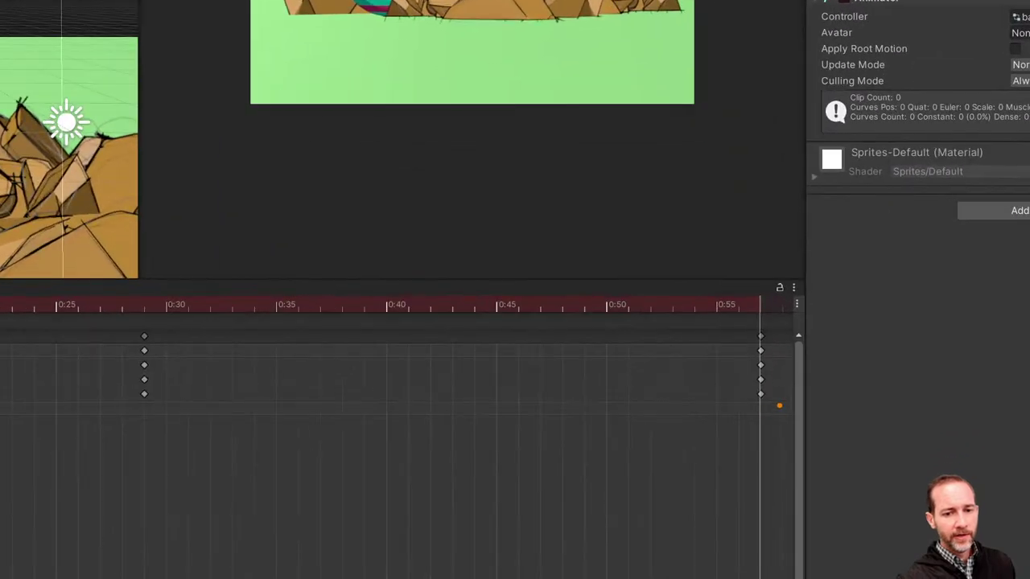
mouse_move(919, 311)
left_mouse_down()
mouse_move(877, 338)
mouse_move(956, 260)
mouse_move(792, 359)
mouse_move(894, 383)
mouse_move(893, 341)
mouse_move(822, 334)
mouse_move(965, 392)
left_mouse_up()
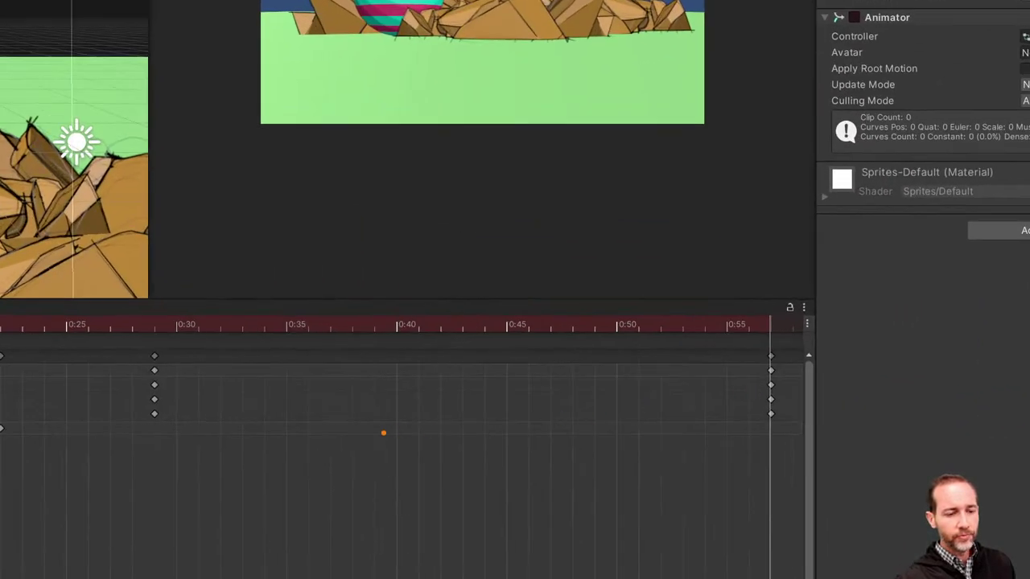
left_click_drag(383, 433, 1026, 432)
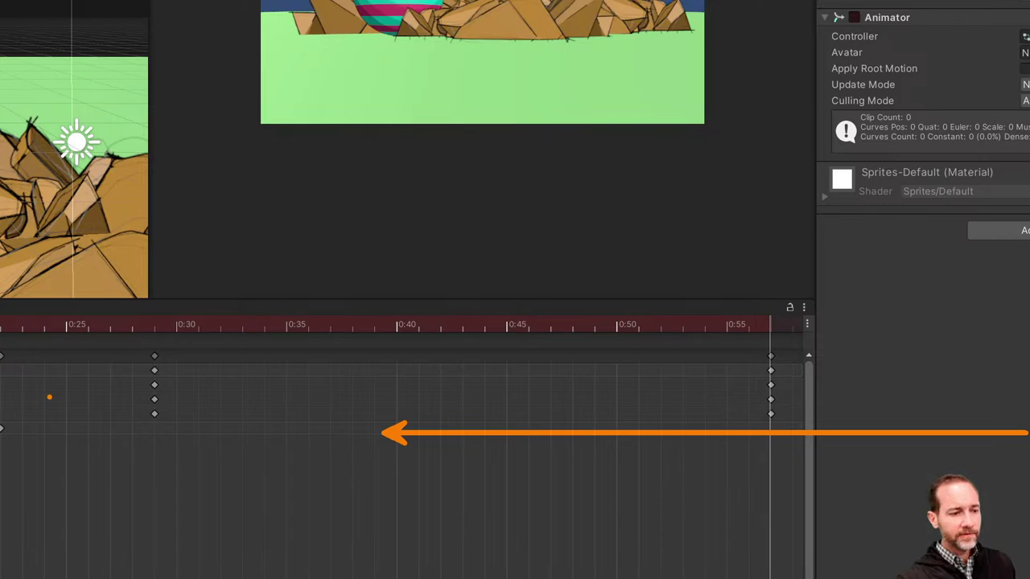
mouse_move(158, 307)
left_mouse_down()
mouse_move(294, 345)
mouse_move(211, 273)
left_mouse_up()
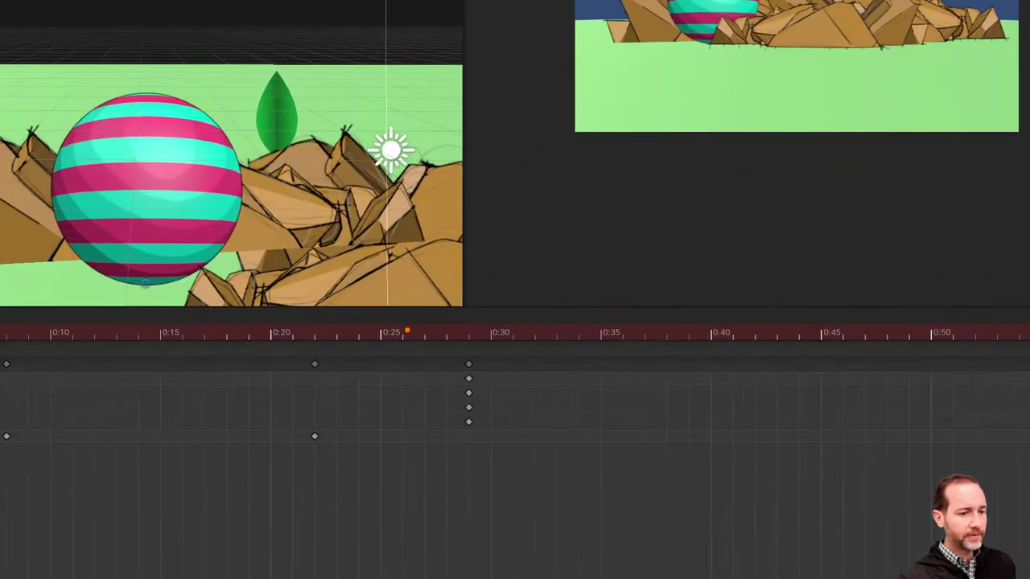
left_click_drag(407, 330, 245, 299)
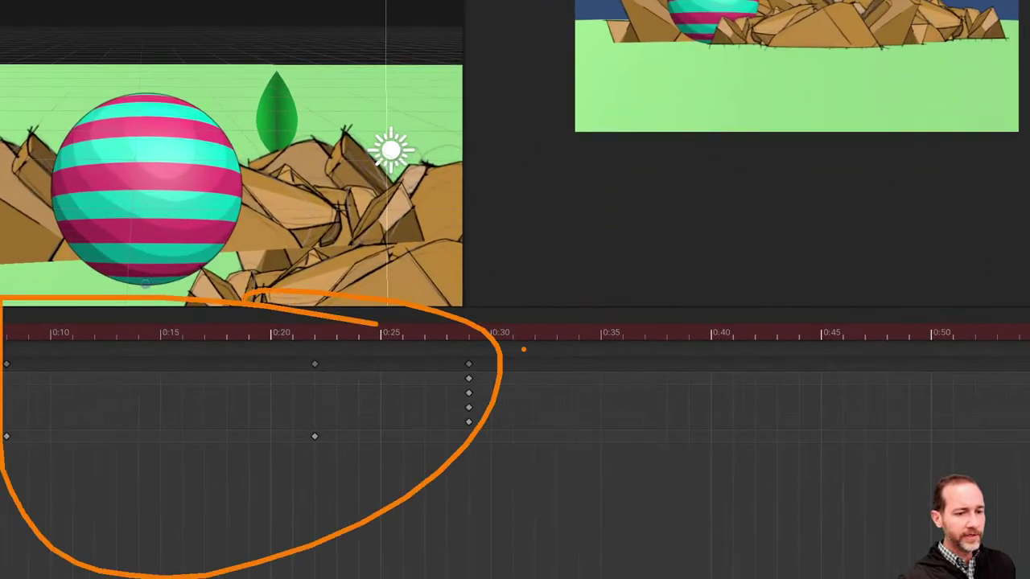
mouse_move(487, 402)
left_mouse_down()
mouse_move(1028, 354)
mouse_move(668, 455)
left_mouse_up()
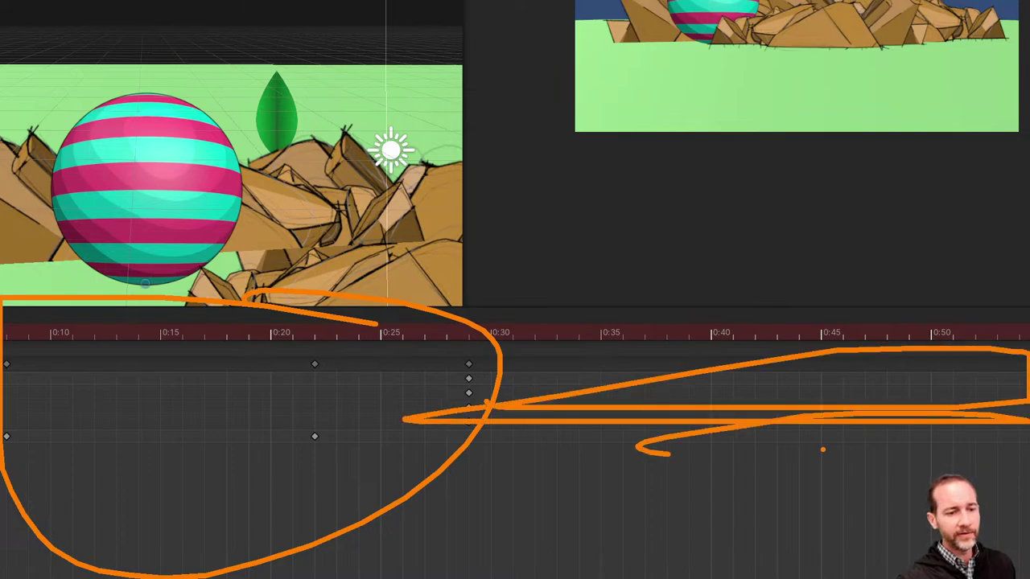
key("Escape")
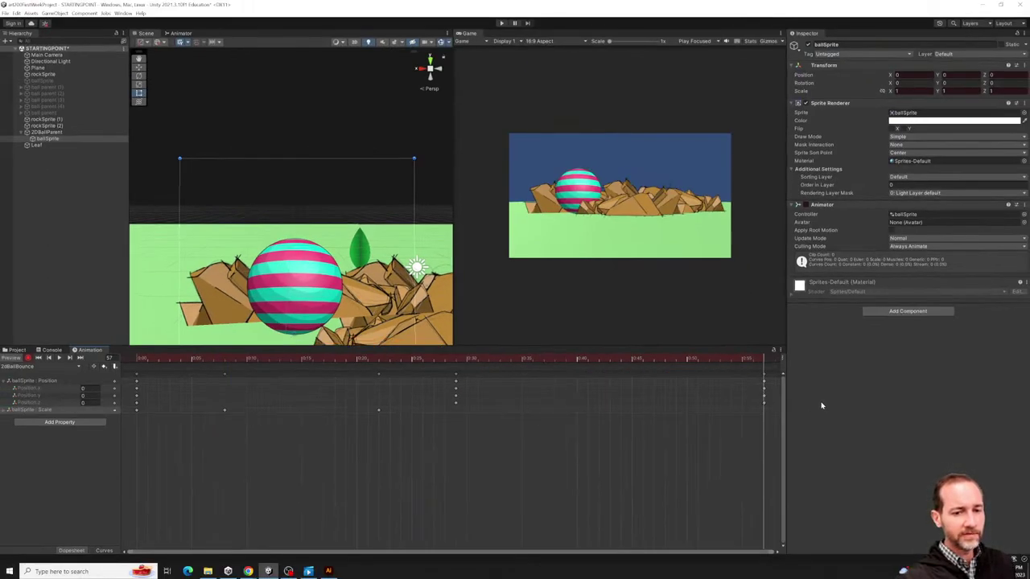
left_click_drag(777, 445, 800, 355)
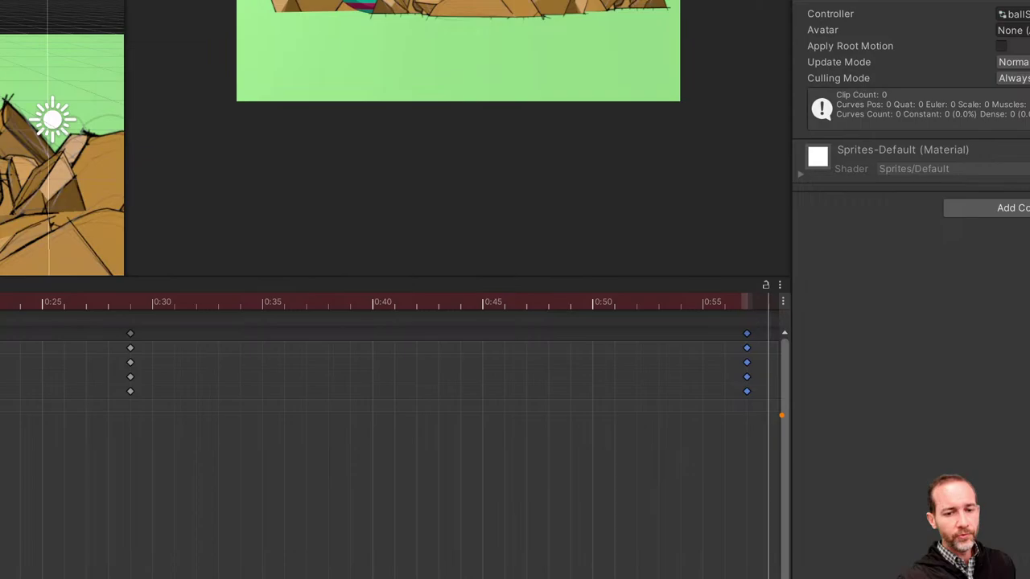
mouse_move(778, 423)
left_mouse_down()
mouse_move(770, 380)
mouse_move(783, 347)
left_mouse_up()
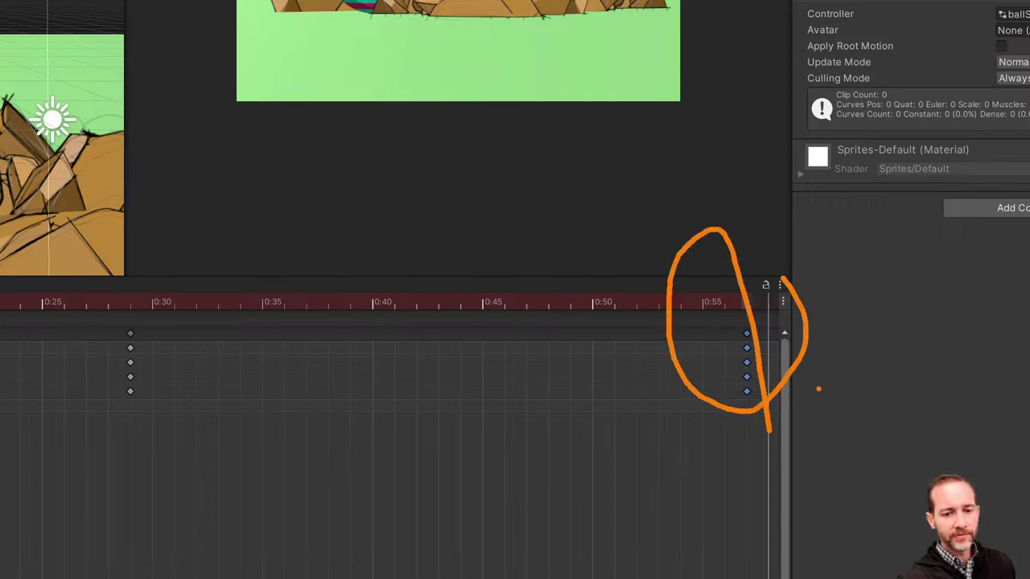
left_click_drag(640, 363, 1027, 363)
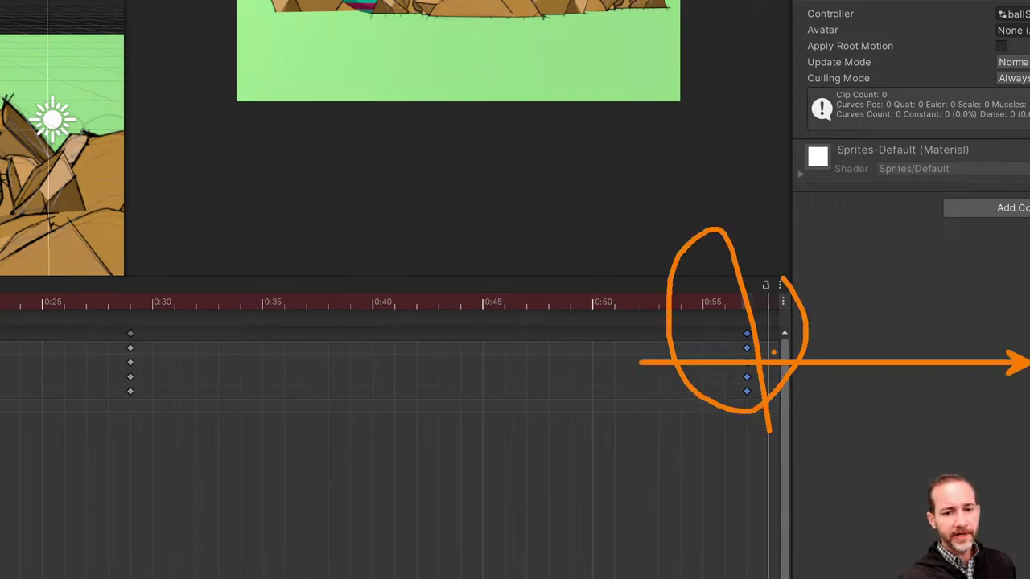
mouse_move(980, 325)
left_mouse_down()
mouse_move(1027, 378)
mouse_move(859, 319)
left_mouse_up()
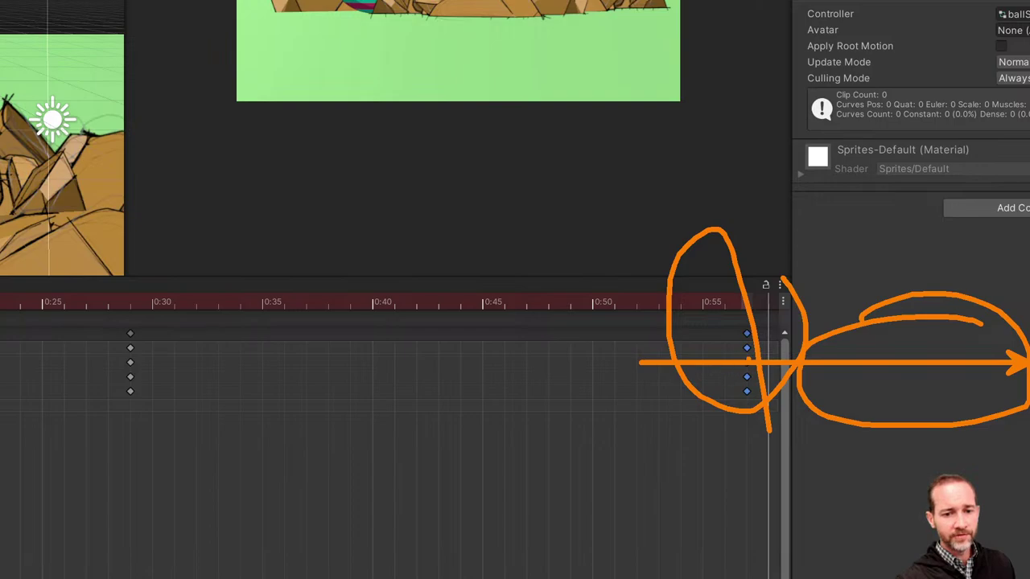
key("Escape")
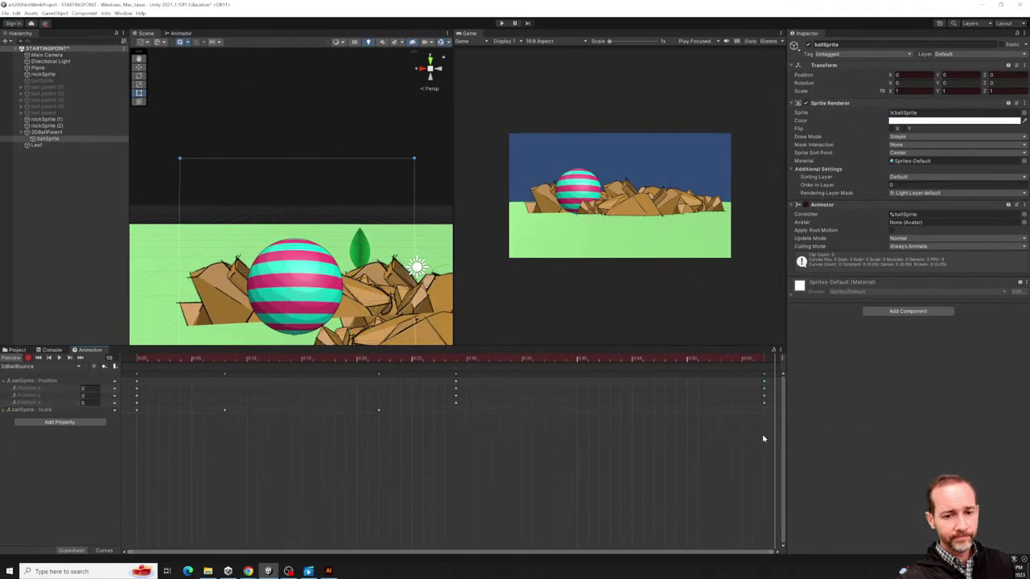
Copy ballSprite's final Position keys from frame 57 and paste them at frame 74.
mouse_move(772, 435)
left_mouse_down()
mouse_move(739, 378)
mouse_move(825, 353)
left_mouse_up()
left_click(756, 365)
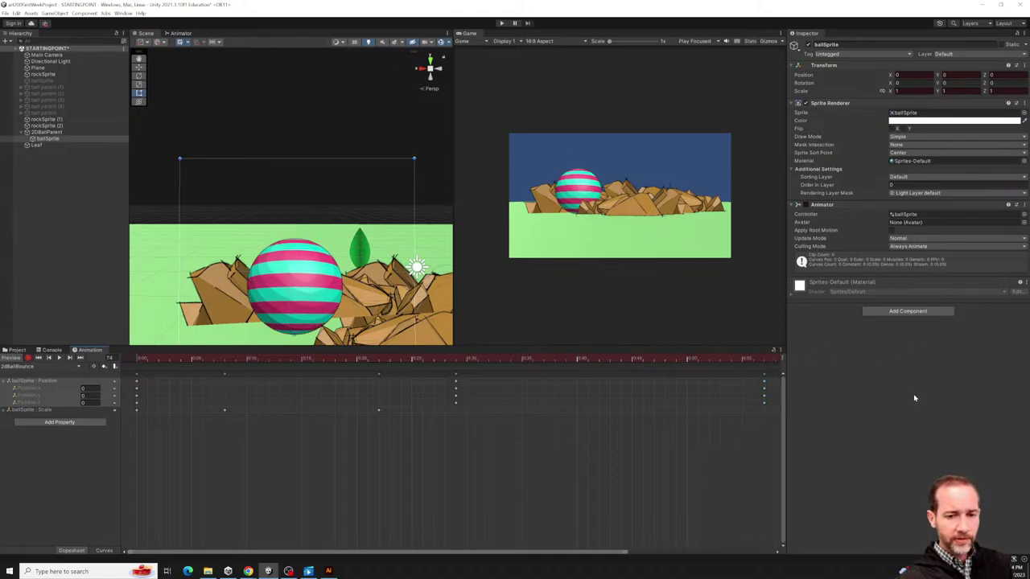
left_click_drag(625, 552, 823, 542)
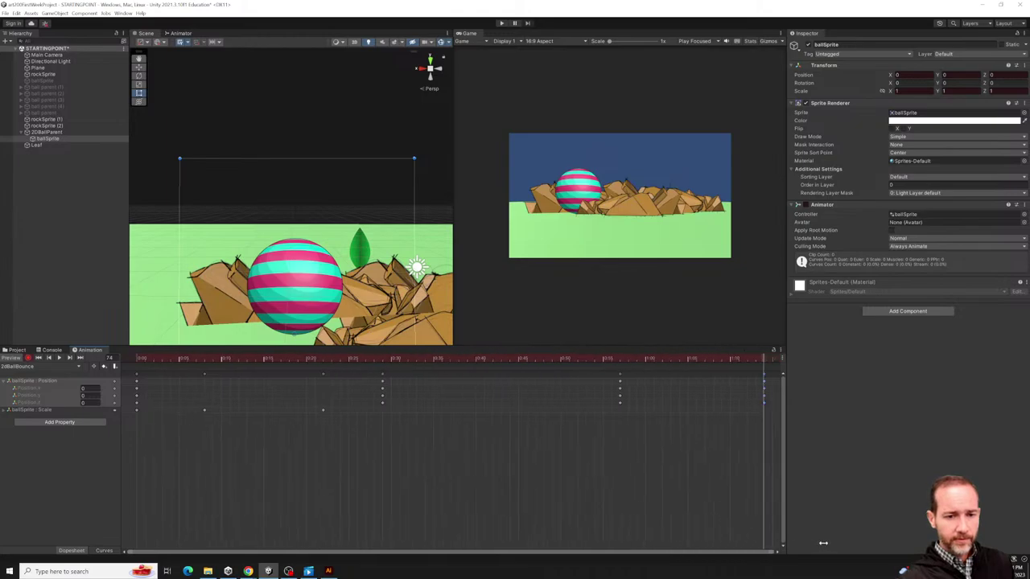
left_click_drag(727, 371, 765, 409)
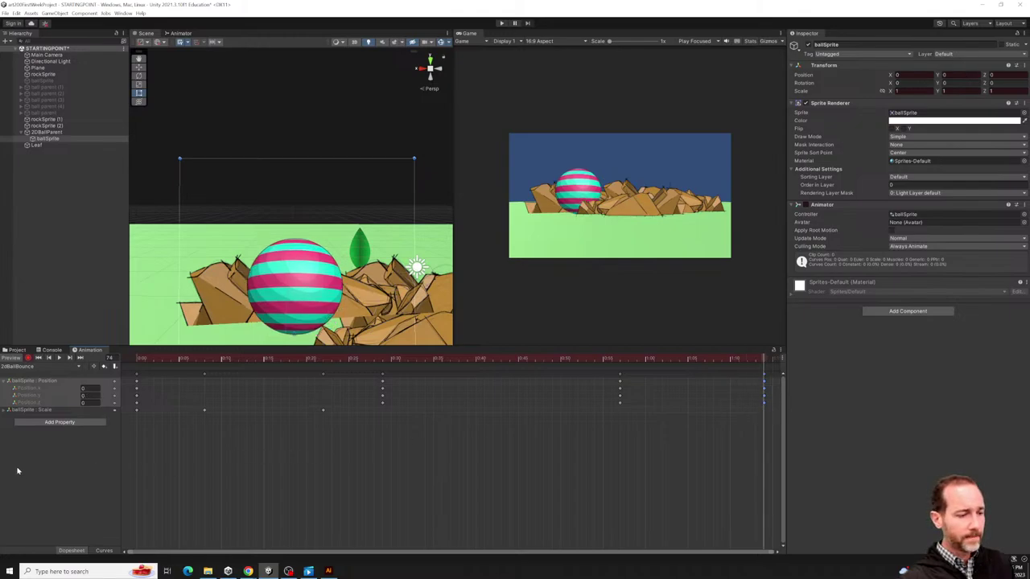
In ballSprite's Position.y curve, set the right tangent of the frame 57 key to Linear.
left_click(35, 396)
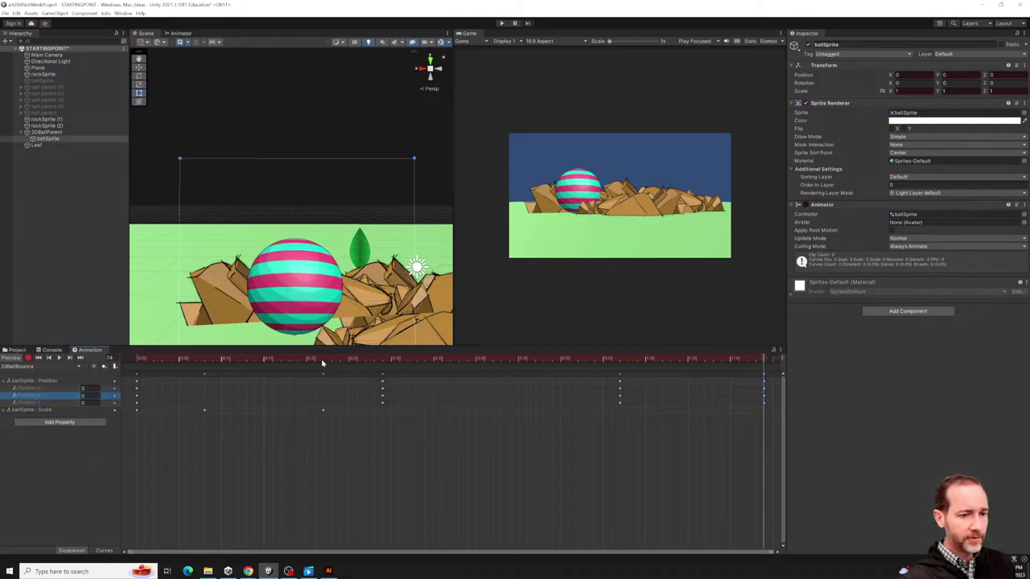
left_click_drag(322, 364, 93, 350)
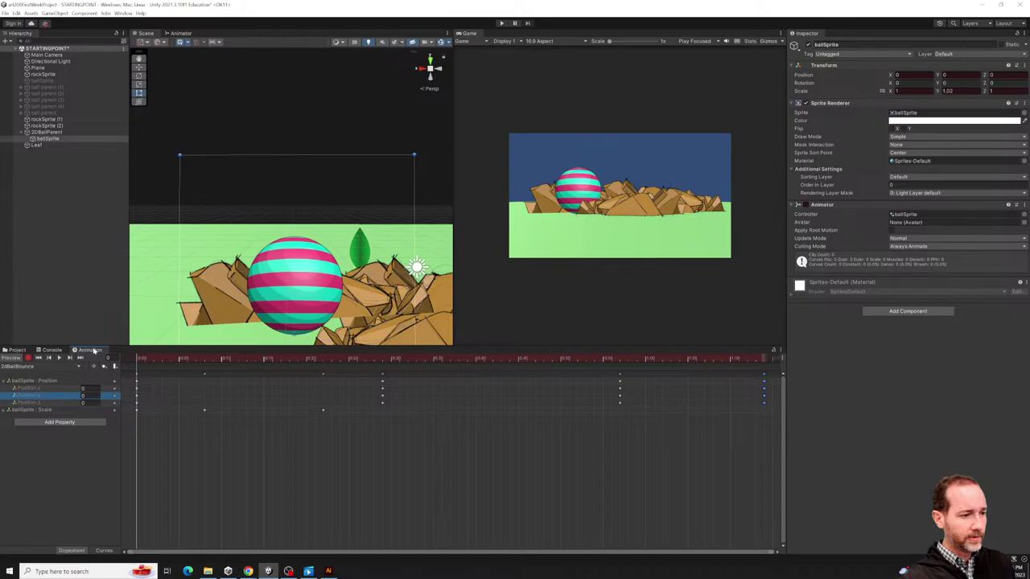
left_click(103, 550)
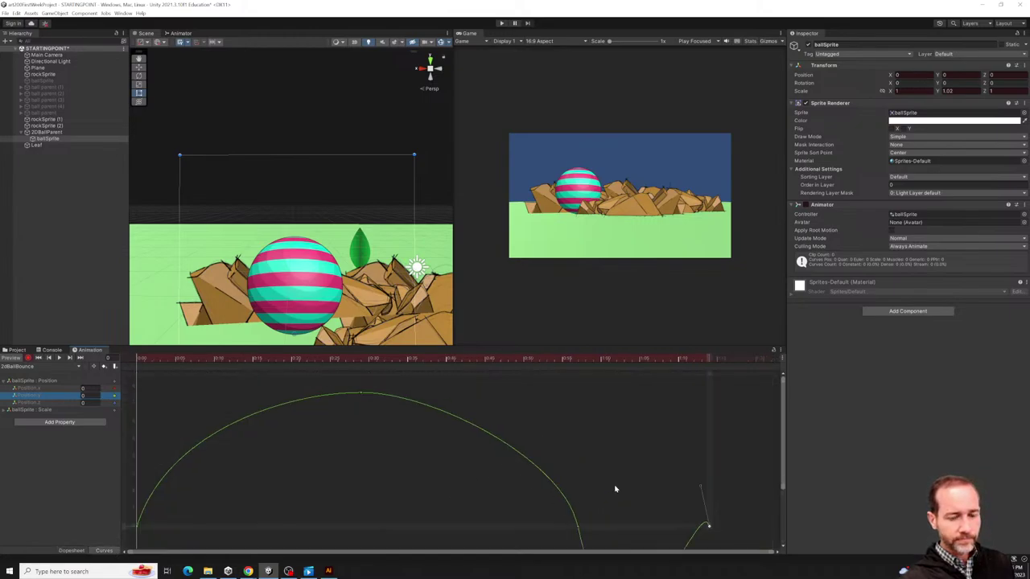
scroll(570, 416, "up", 3)
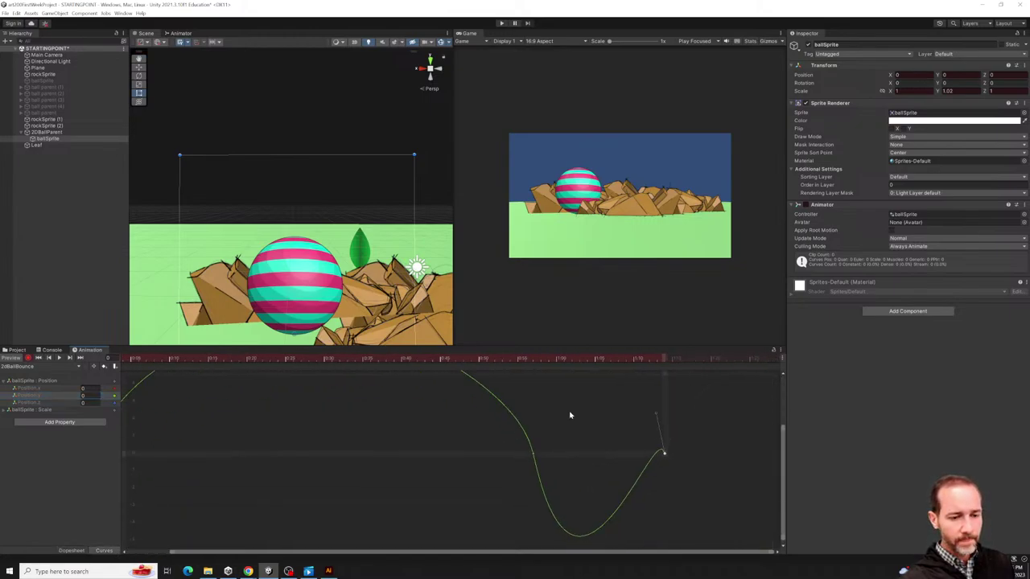
double_click(526, 452)
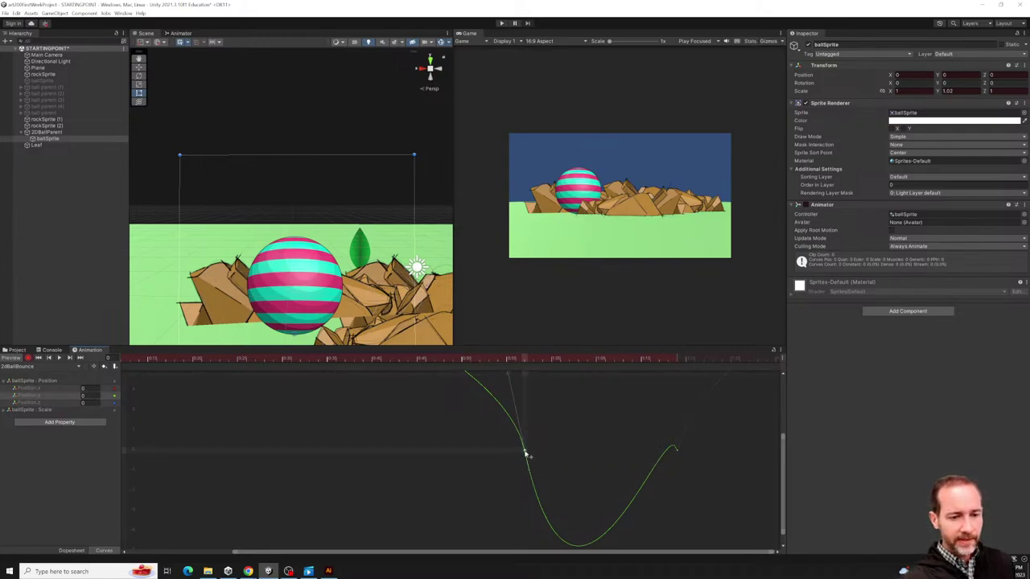
right_click(526, 453)
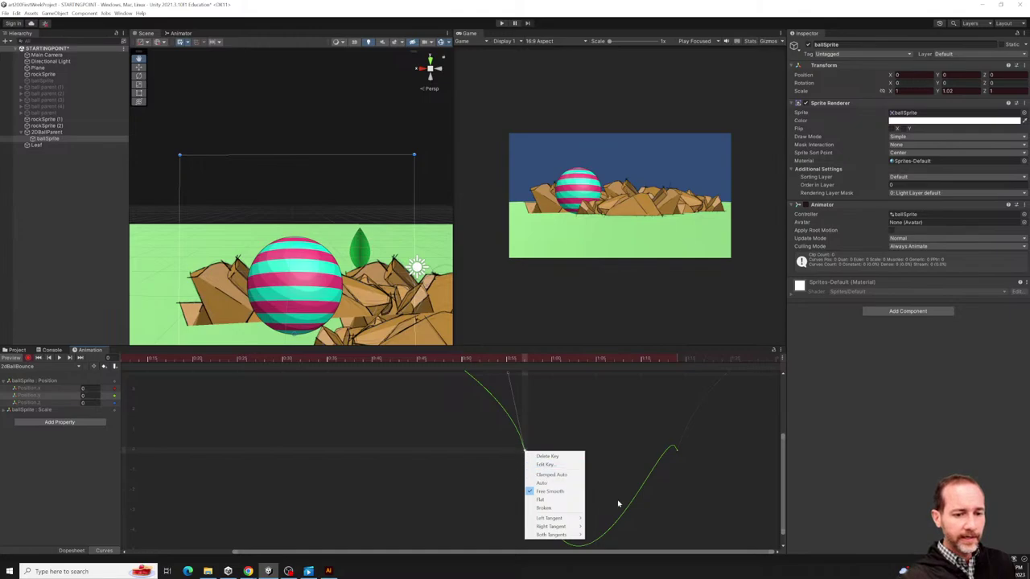
left_click(547, 455)
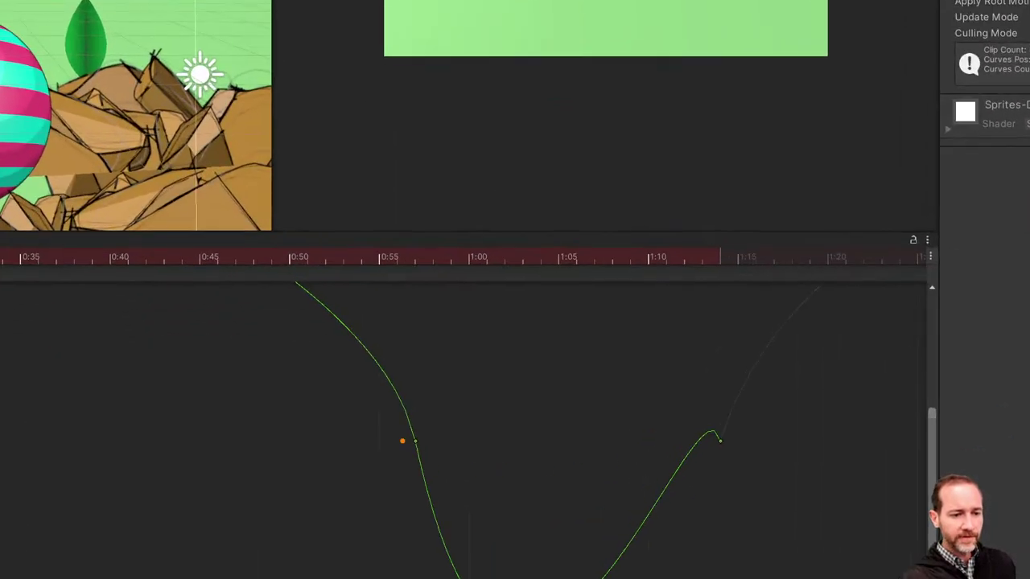
mouse_move(402, 441)
left_mouse_down()
mouse_move(449, 442)
mouse_move(236, 451)
mouse_move(352, 453)
left_mouse_up()
double_click(520, 447)
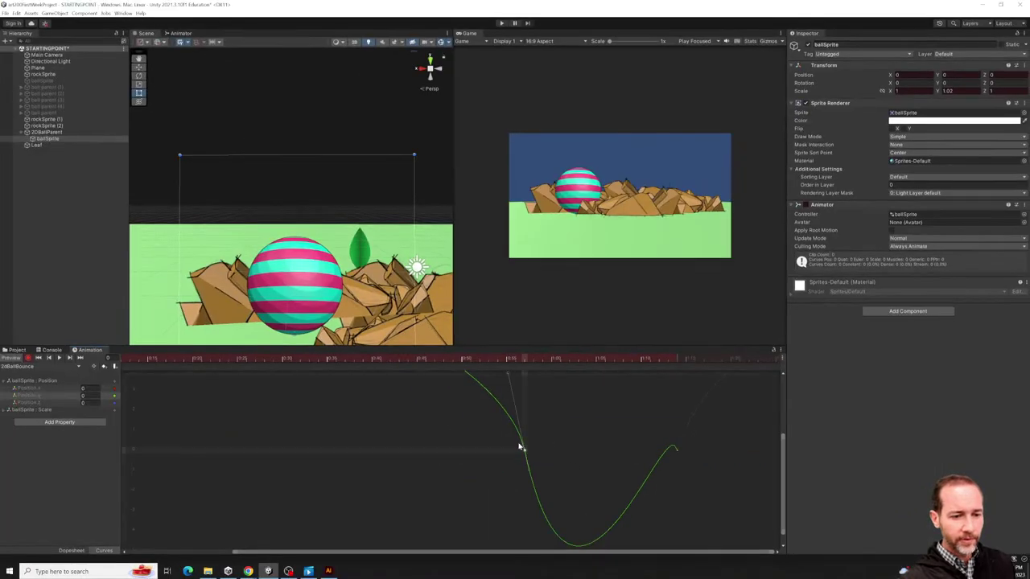
right_click(525, 454)
mouse_move(553, 526)
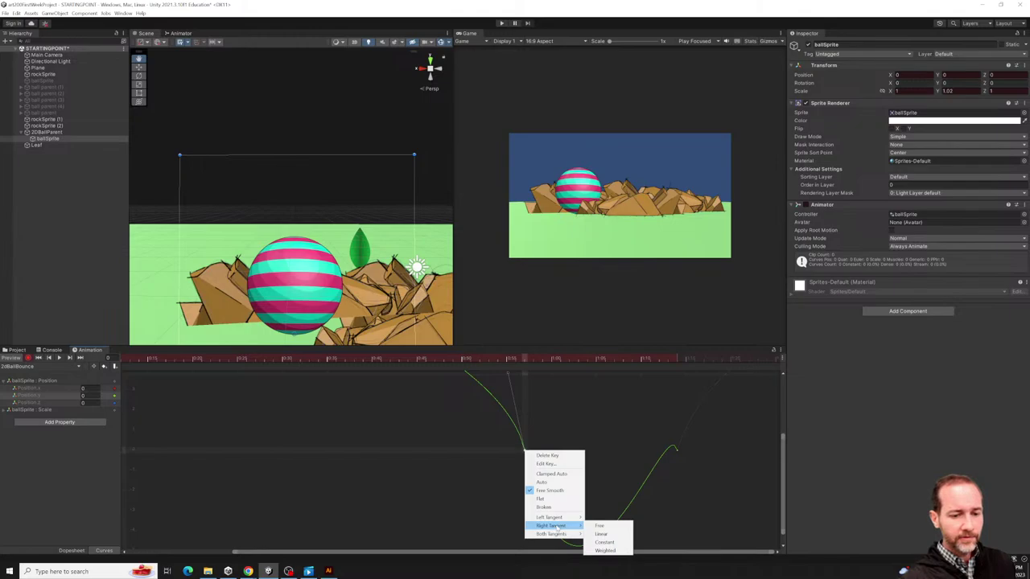
left_click(600, 534)
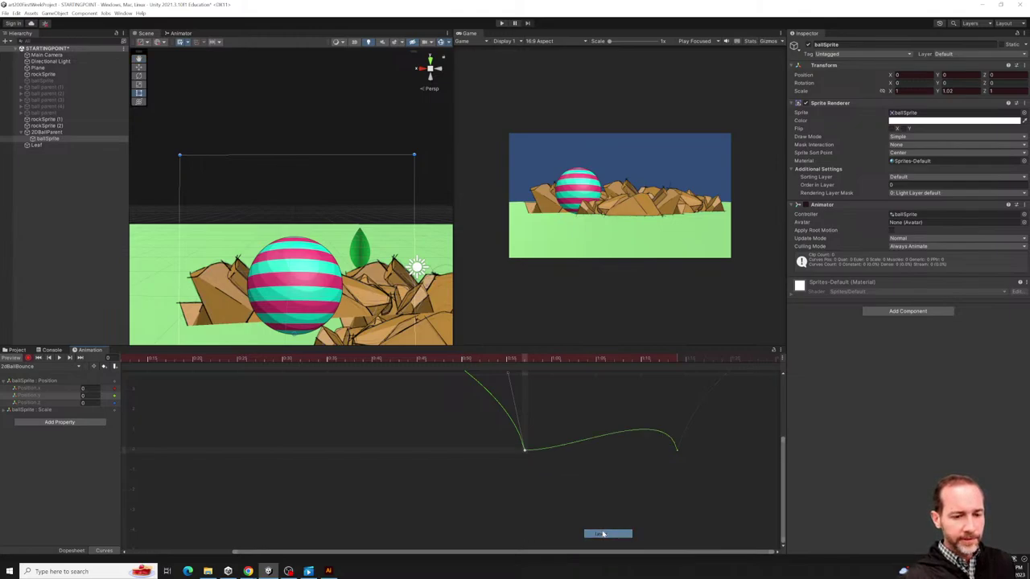
Set the left tangent of the Position.y key at frame 74 to Linear and play the animation.
left_click(674, 449)
right_click(676, 450)
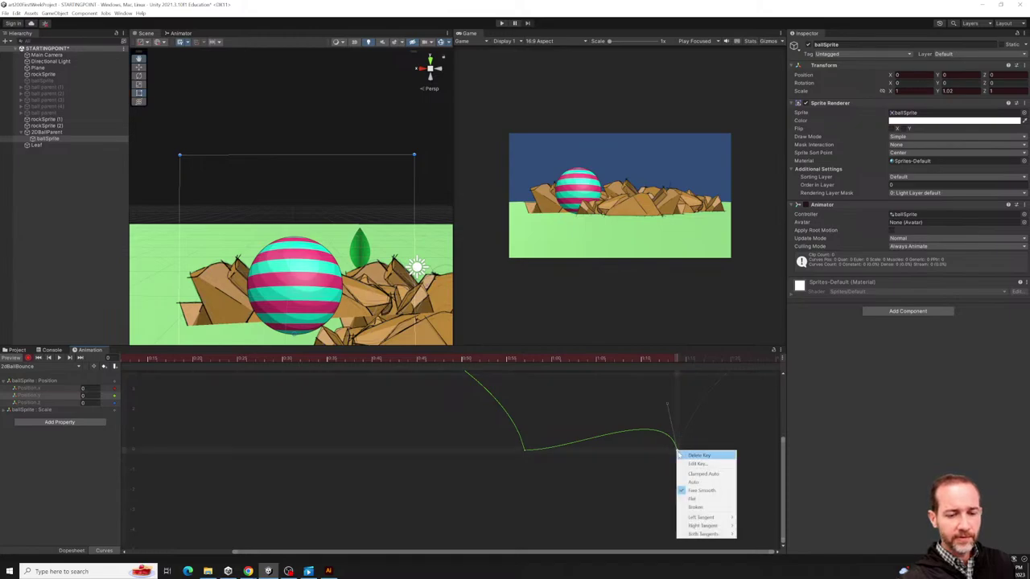
mouse_move(706, 518)
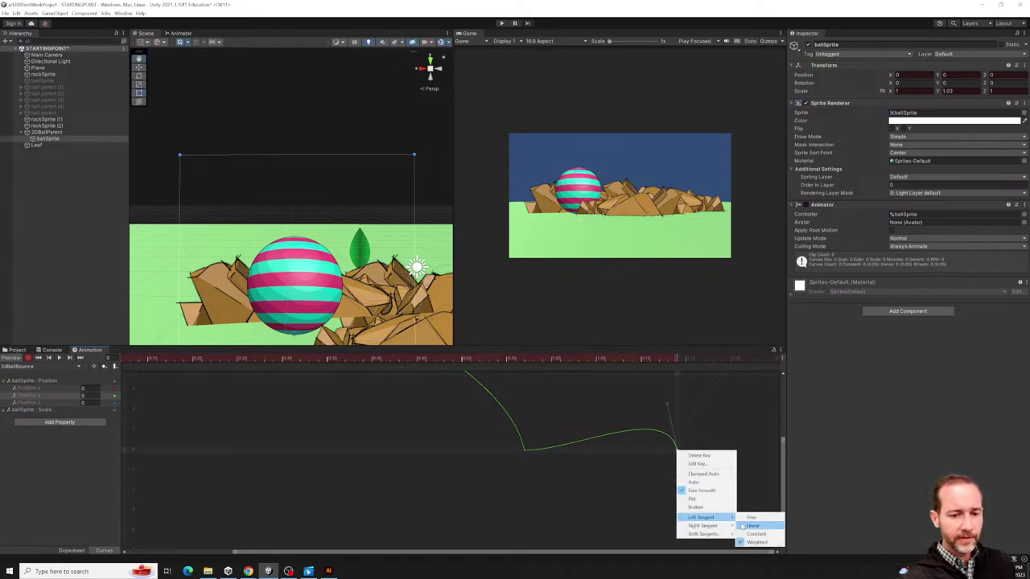
left_click(751, 525)
key("space")
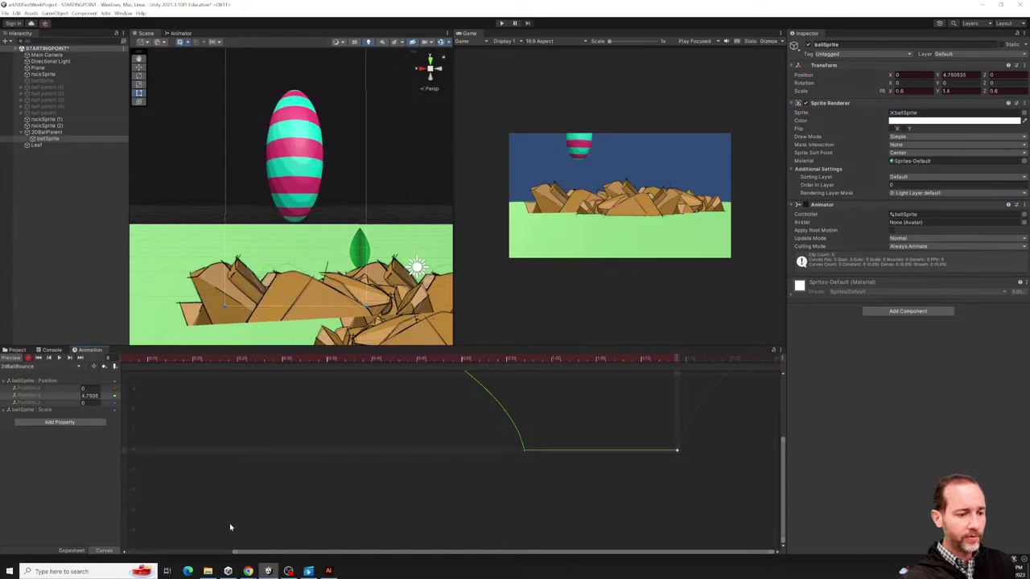
left_click(59, 358)
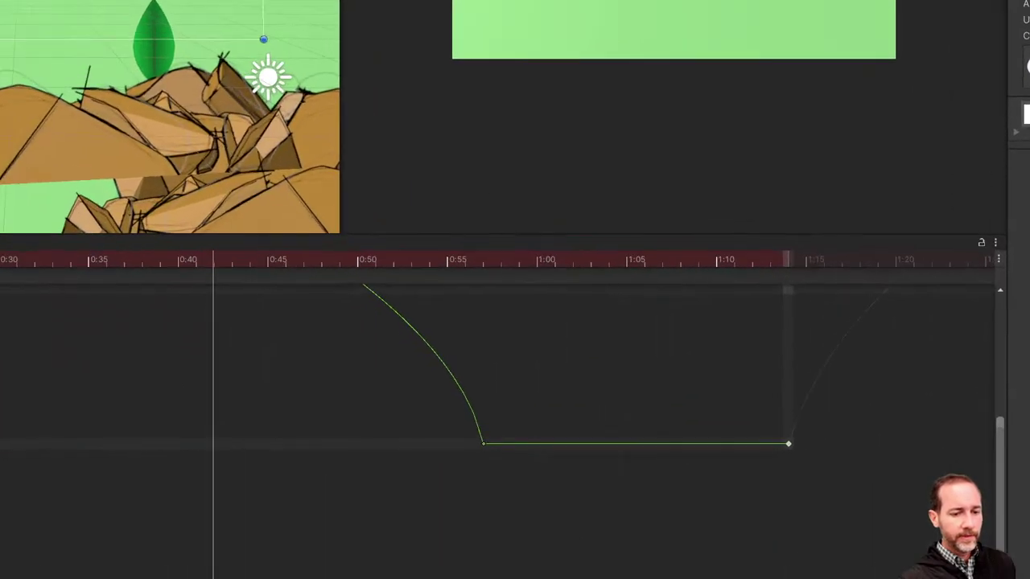
mouse_move(779, 406)
left_mouse_down()
mouse_move(597, 501)
mouse_move(712, 380)
left_mouse_up()
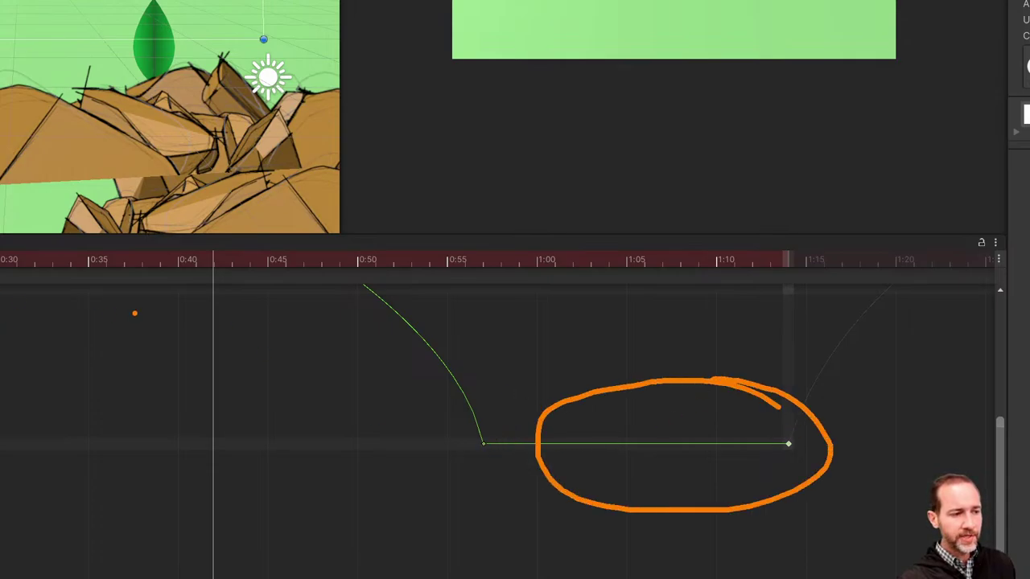
mouse_move(748, 430)
left_mouse_down()
mouse_move(671, 344)
mouse_move(575, 576)
mouse_move(410, 316)
left_mouse_up()
mouse_move(619, 418)
left_mouse_down()
mouse_move(563, 463)
mouse_move(565, 372)
left_mouse_up()
left_click(589, 398)
left_click_drag(509, 428, 491, 494)
left_click_drag(816, 388, 796, 542)
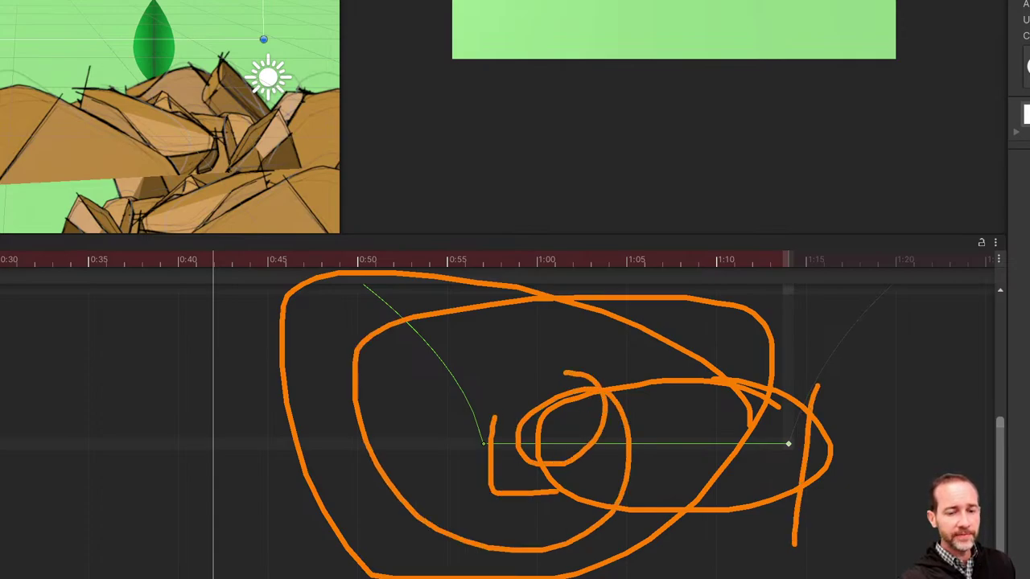
key("Escape")
Add a Scale key for ballSprite at frame 57, keeping X 1, Y 1 and Z 1.
left_click(524, 363)
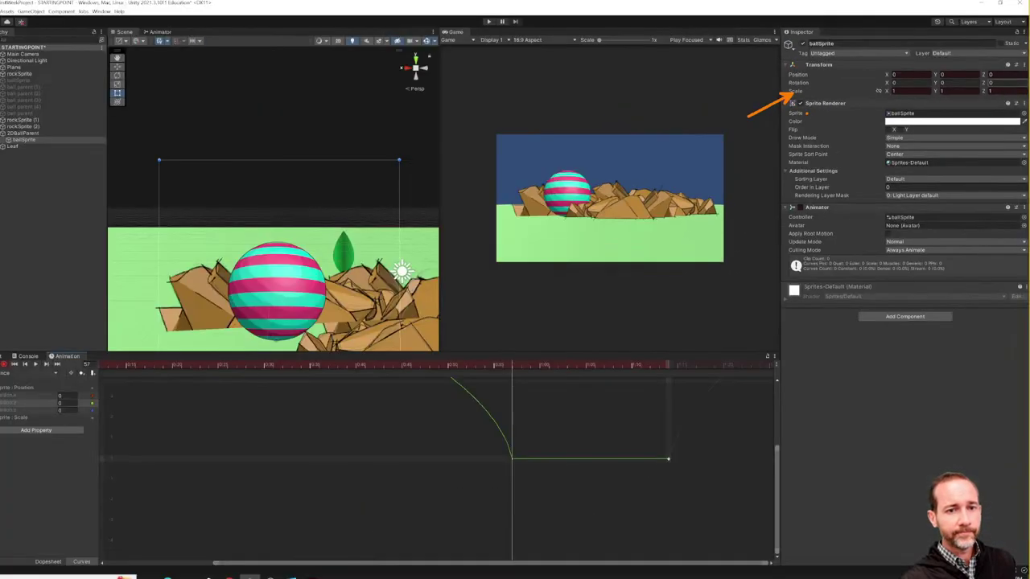
left_click_drag(576, 368, 524, 370)
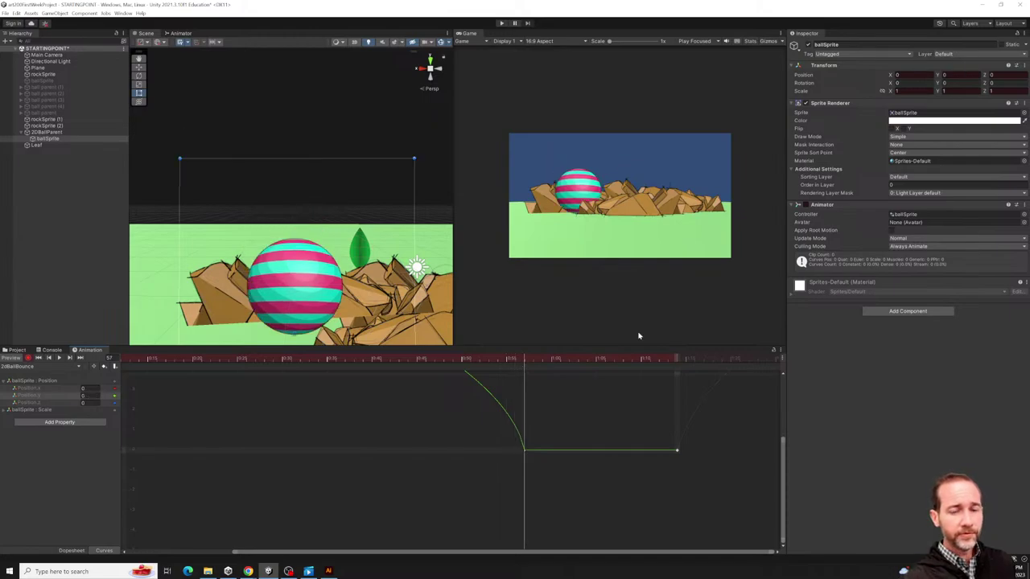
right_click(800, 92)
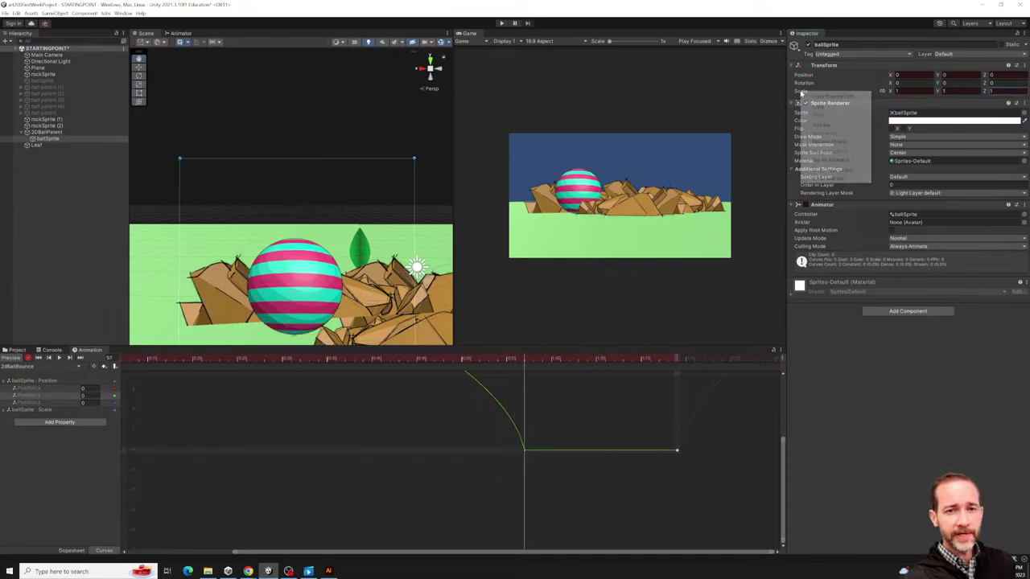
left_click(824, 125)
At frame 65, squash ballSprite with a Scale key of X 1.4, Y 0.6 and Z 1.4.
left_click_drag(596, 366, 598, 366)
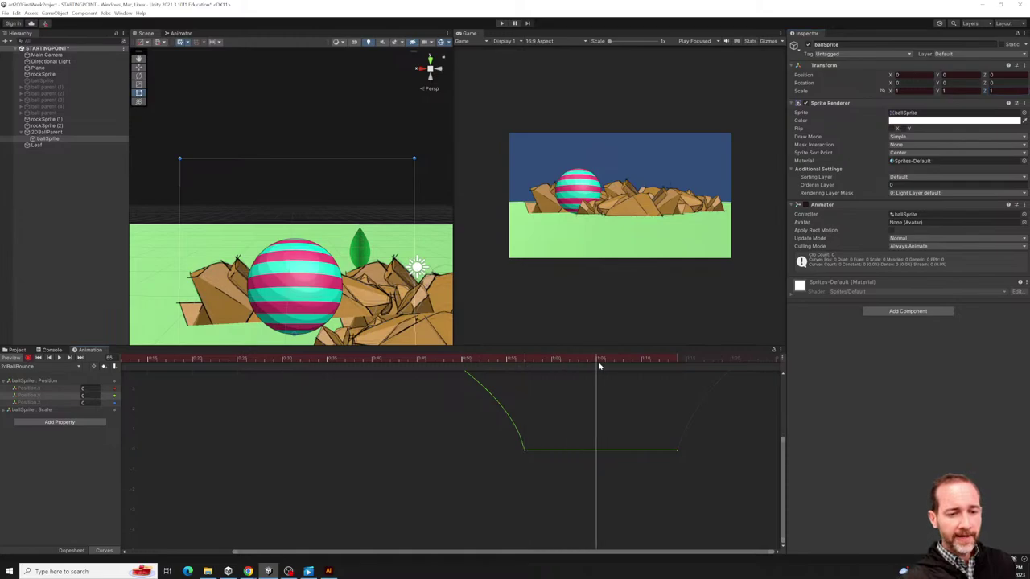
left_click(946, 89)
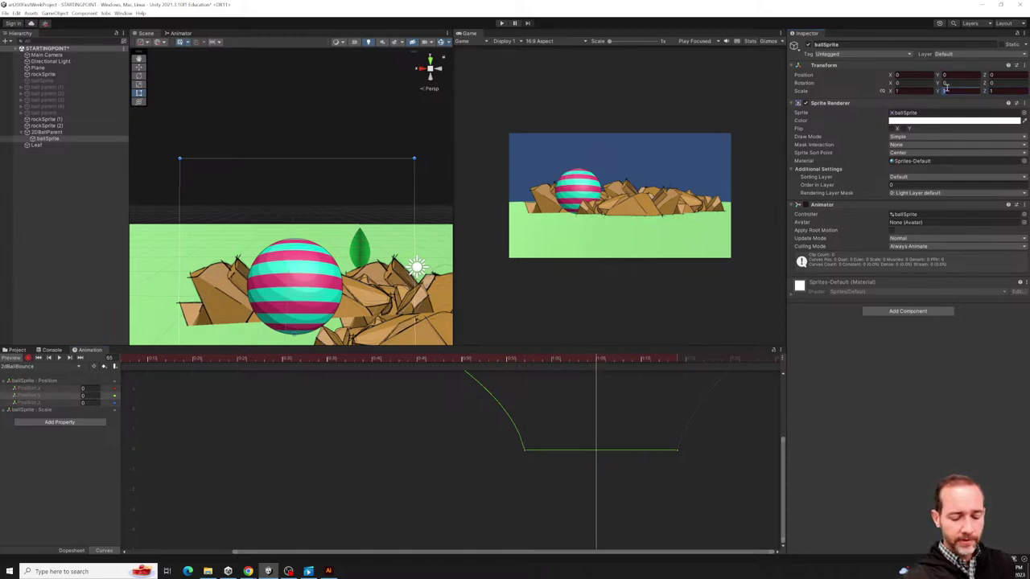
type("0.5")
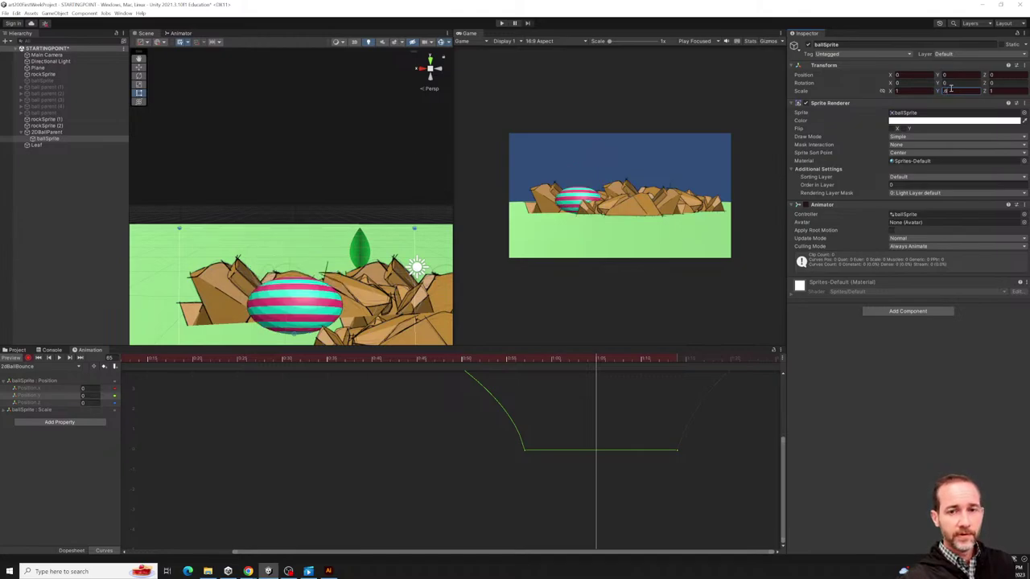
left_click(896, 91)
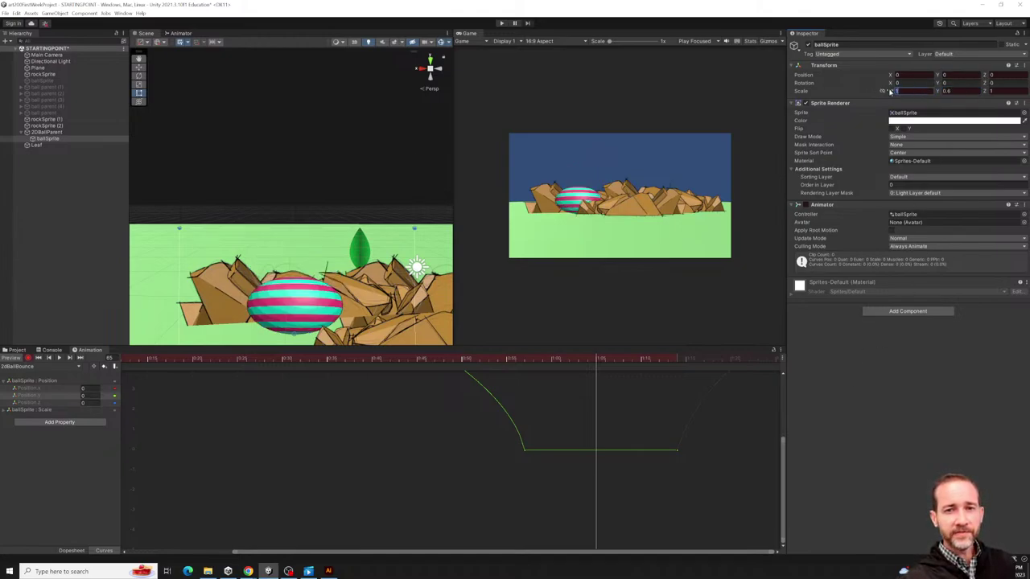
type("1.4")
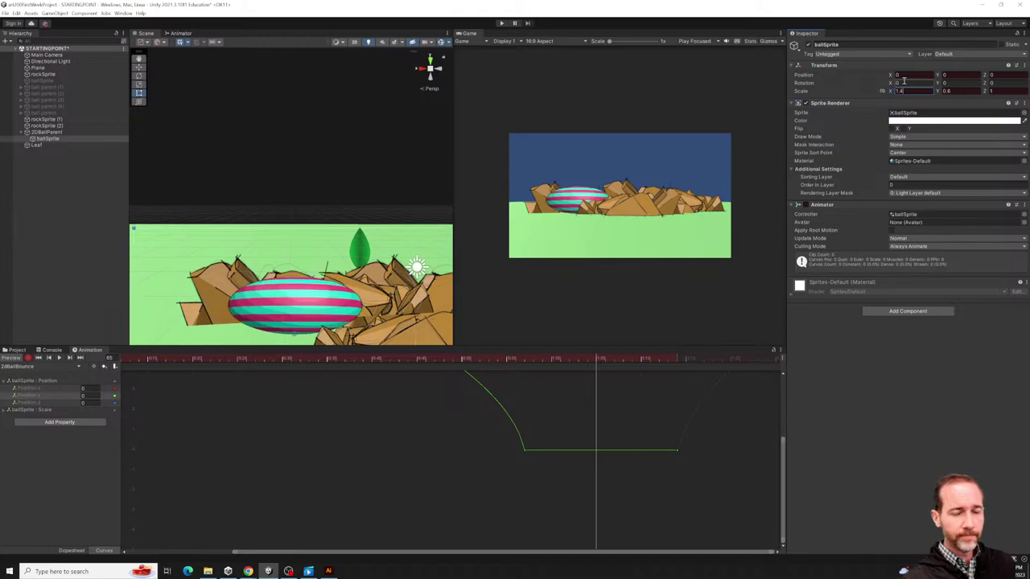
key("Tab")
key("Tab")
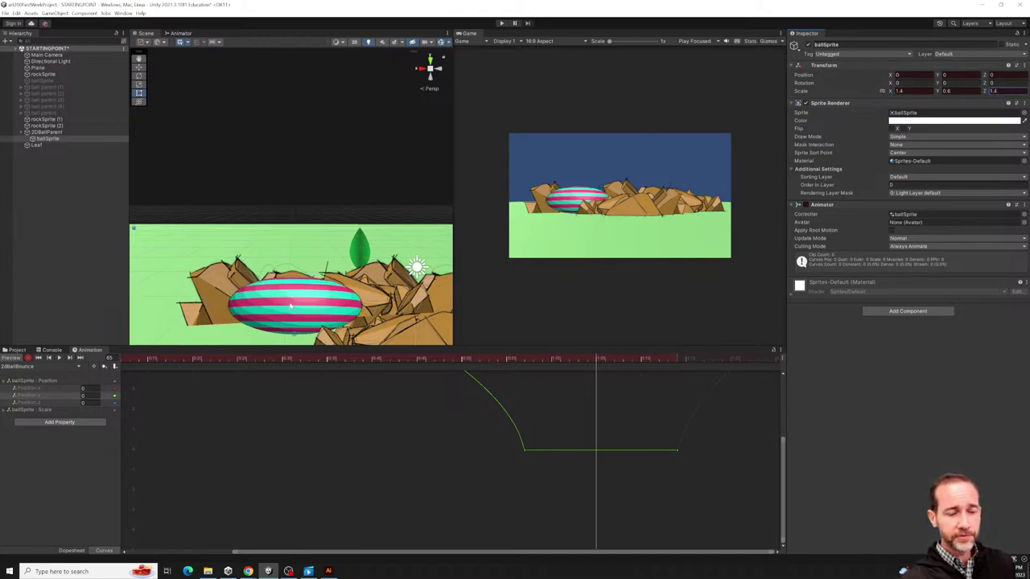
right_click(801, 91)
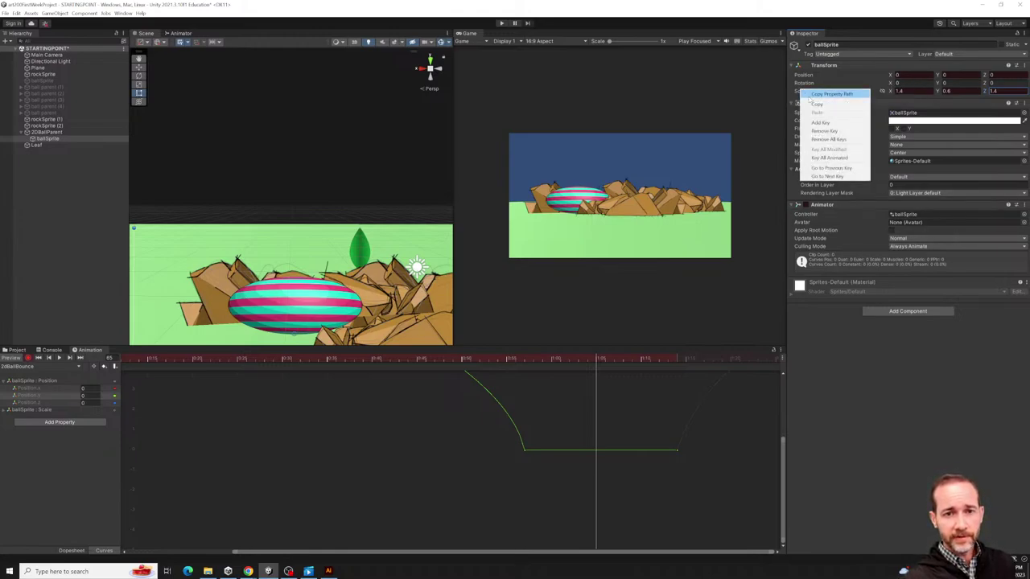
left_click(814, 123)
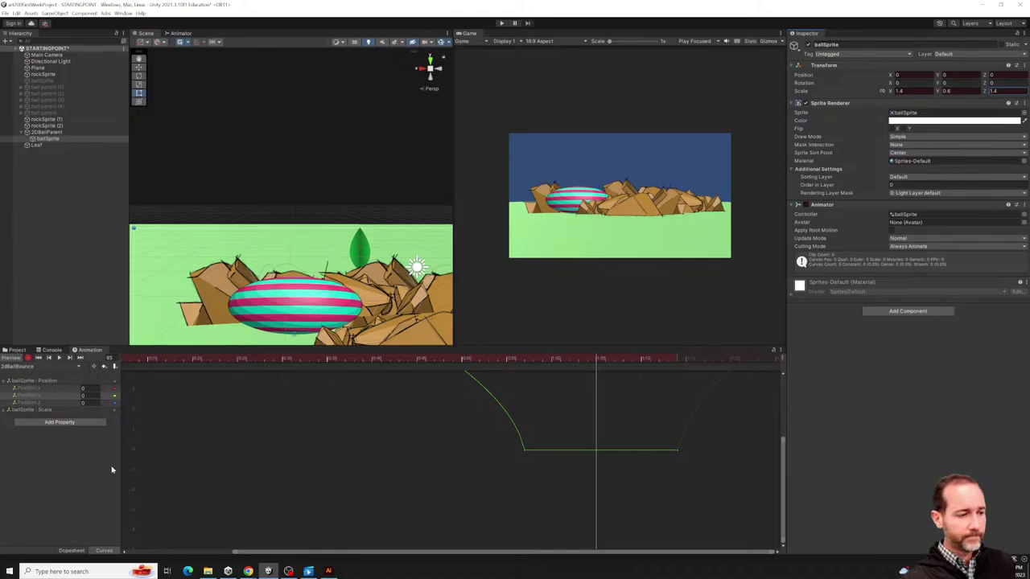
Expand ballSprite's Scale property and display its x, y and z curves together, fitted to the curve view.
left_click(3, 410)
left_click(33, 419)
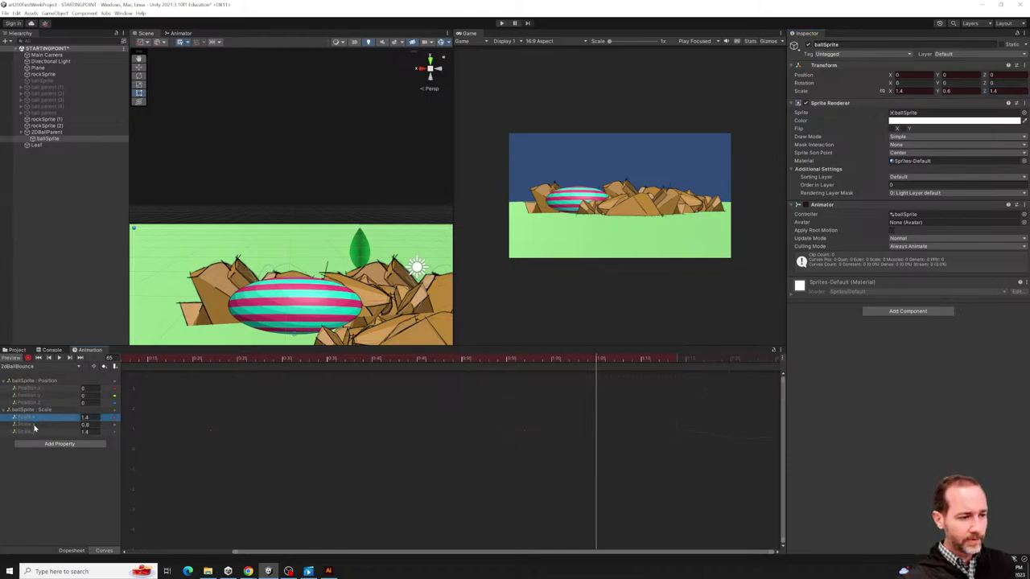
left_click(33, 430, "shift")
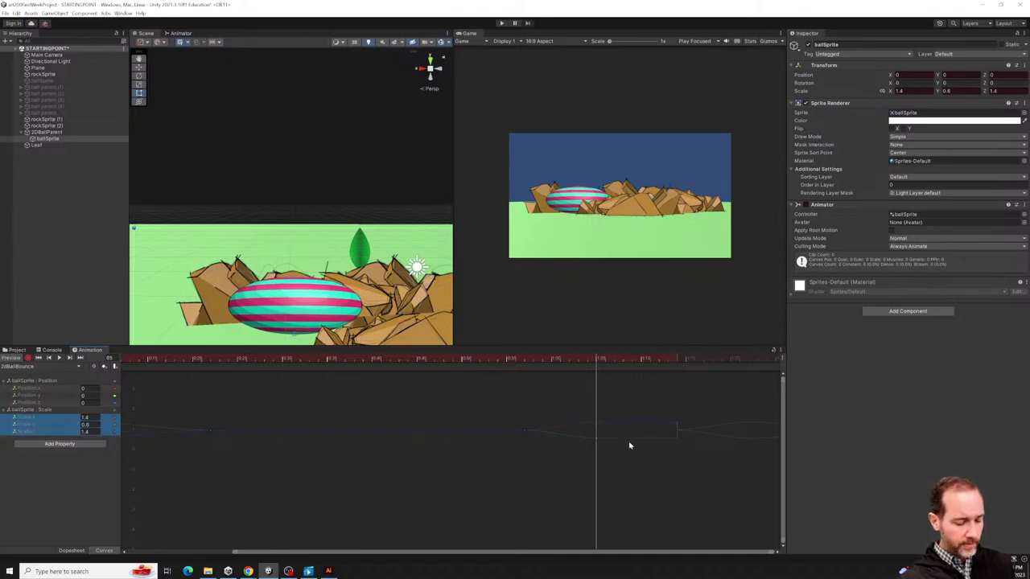
key("f")
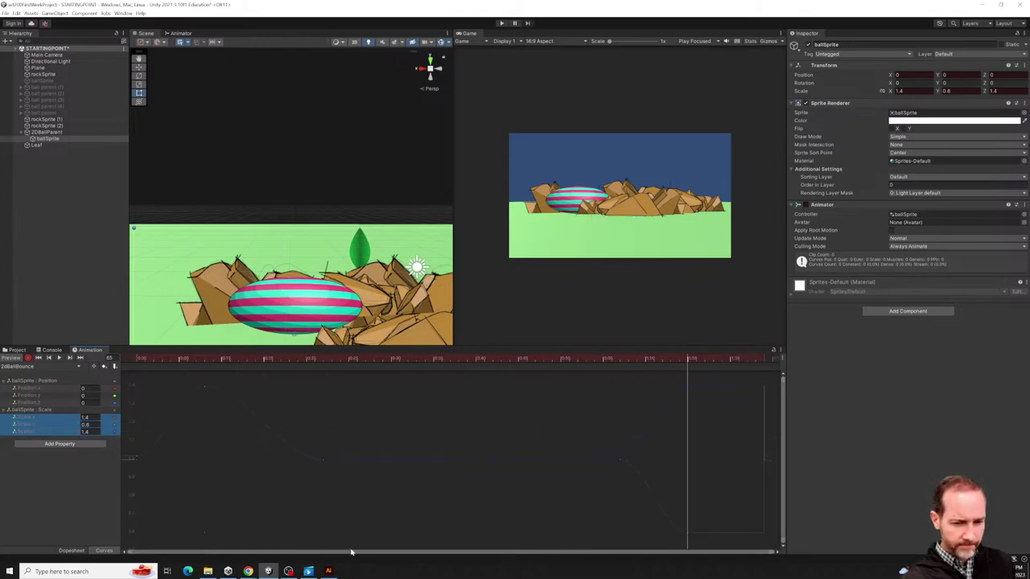
Copy the ball's scale keyframes from the start of the squash at 0:57 and paste them at the clip's last frame, 74.
left_click_drag(131, 551, 535, 552)
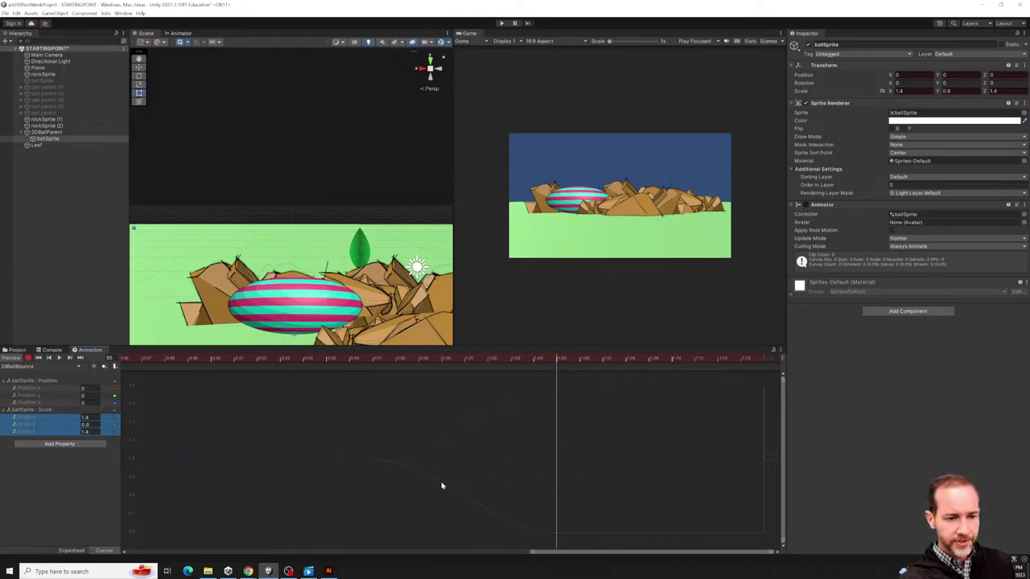
left_click_drag(352, 448, 402, 473)
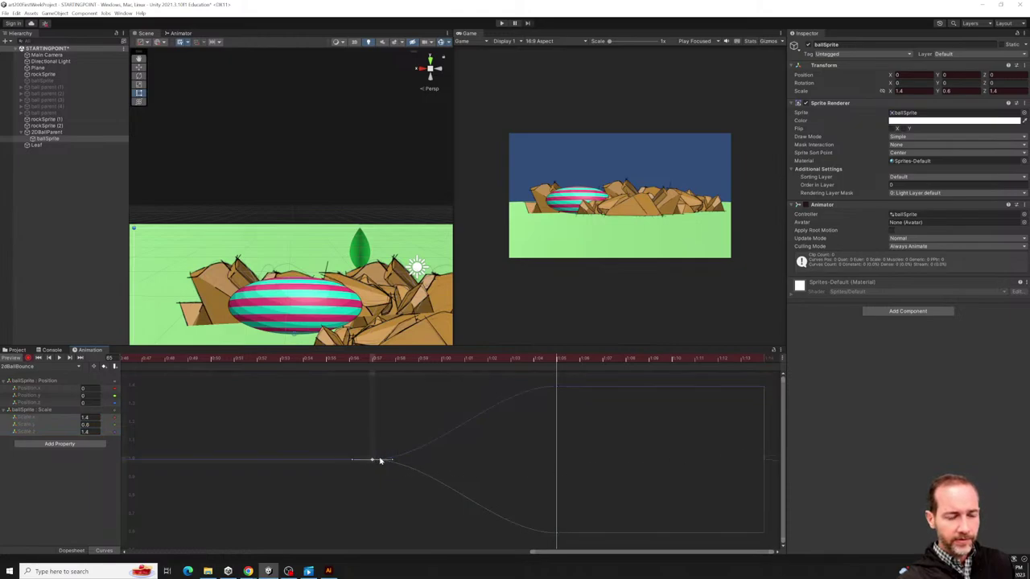
mouse_move(375, 358)
left_mouse_down()
mouse_move(327, 361)
mouse_move(376, 358)
left_mouse_up()
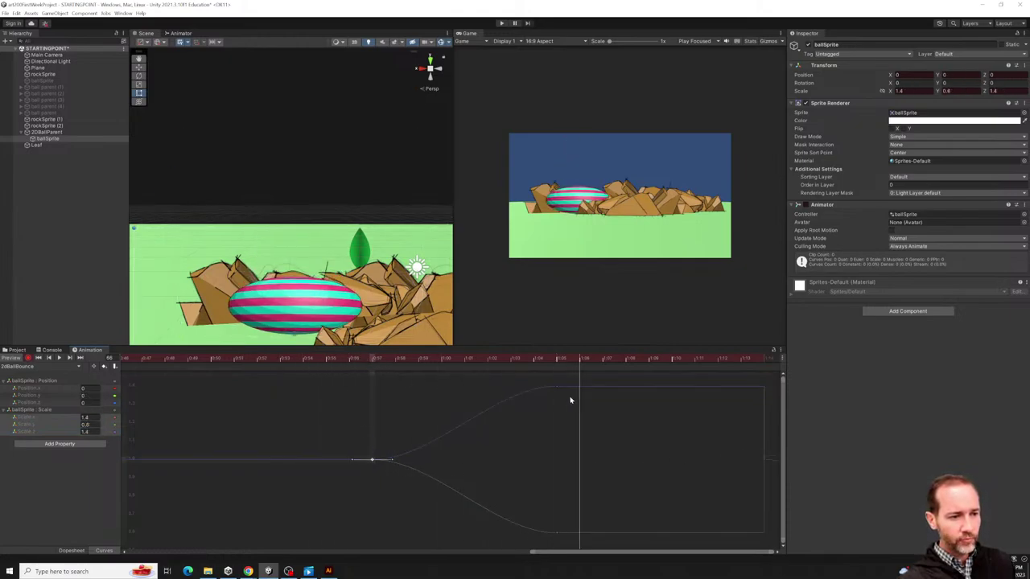
key("space")
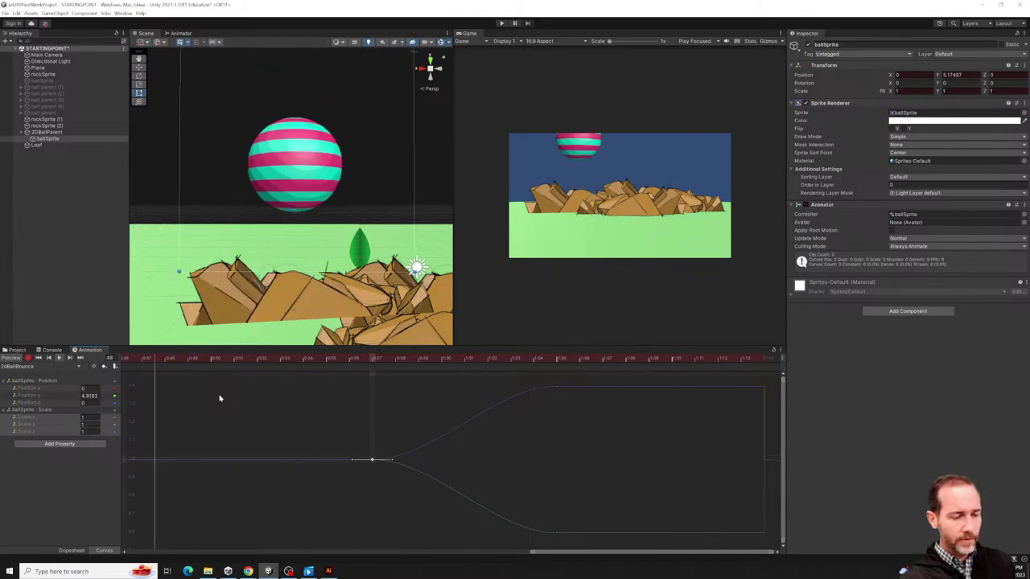
left_click_drag(307, 357, 774, 375)
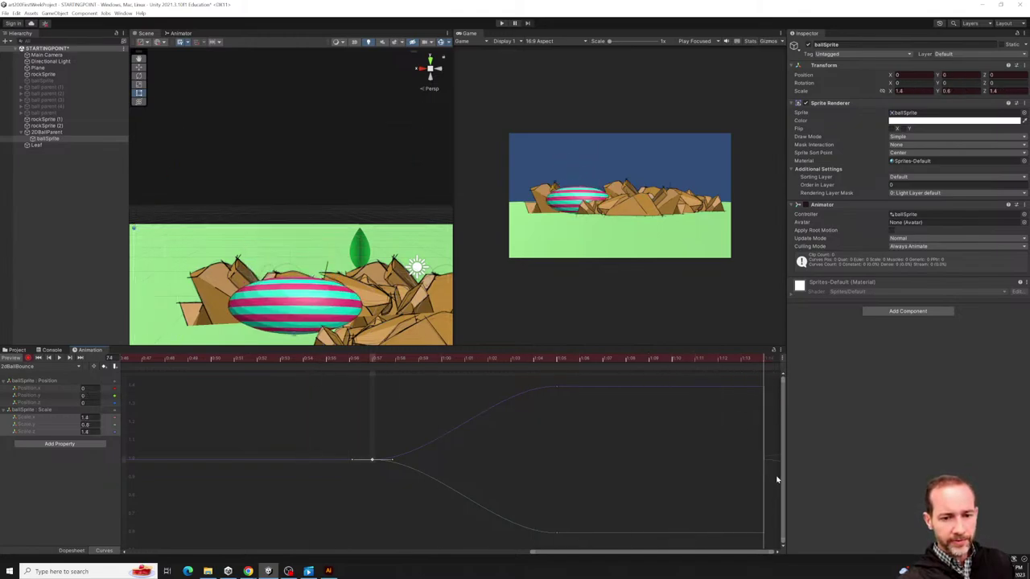
left_click_drag(344, 415, 431, 494)
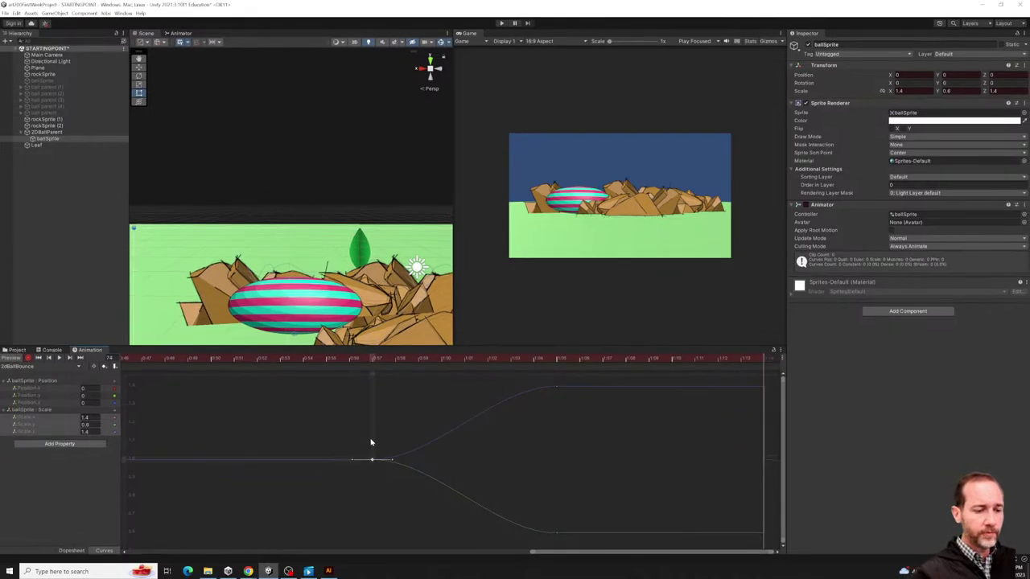
left_click_drag(345, 440, 369, 470)
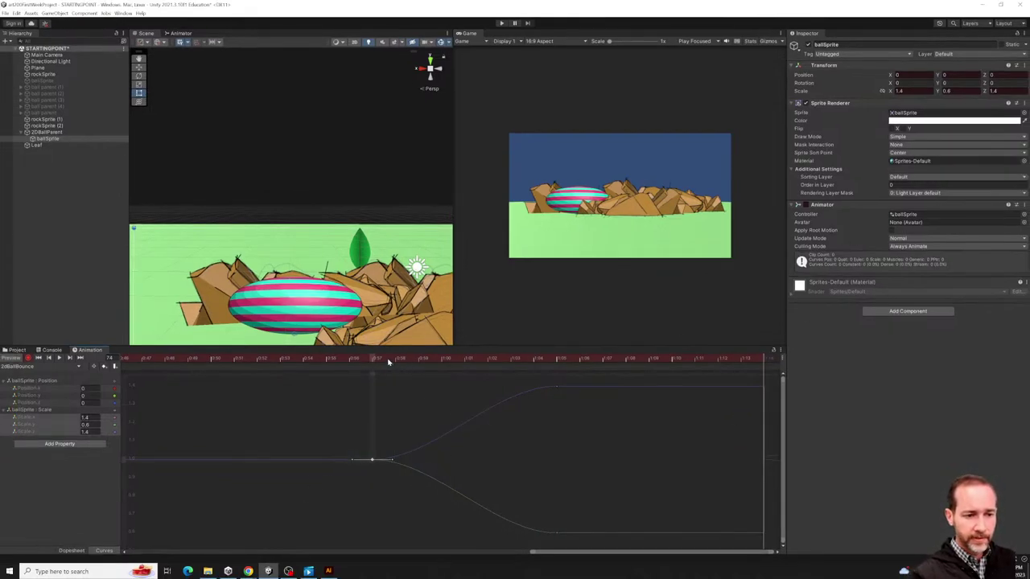
left_click_drag(388, 362, 753, 366)
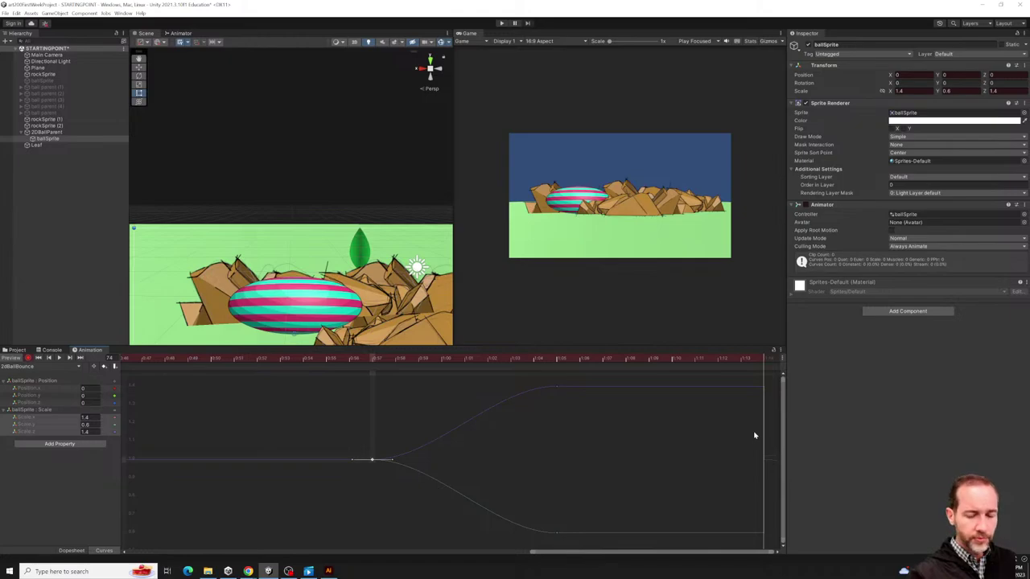
key("ctrl+v")
Scrub back to frame 50 and play the bounce animation to check the squash and recovery.
left_click_drag(396, 362, 211, 360)
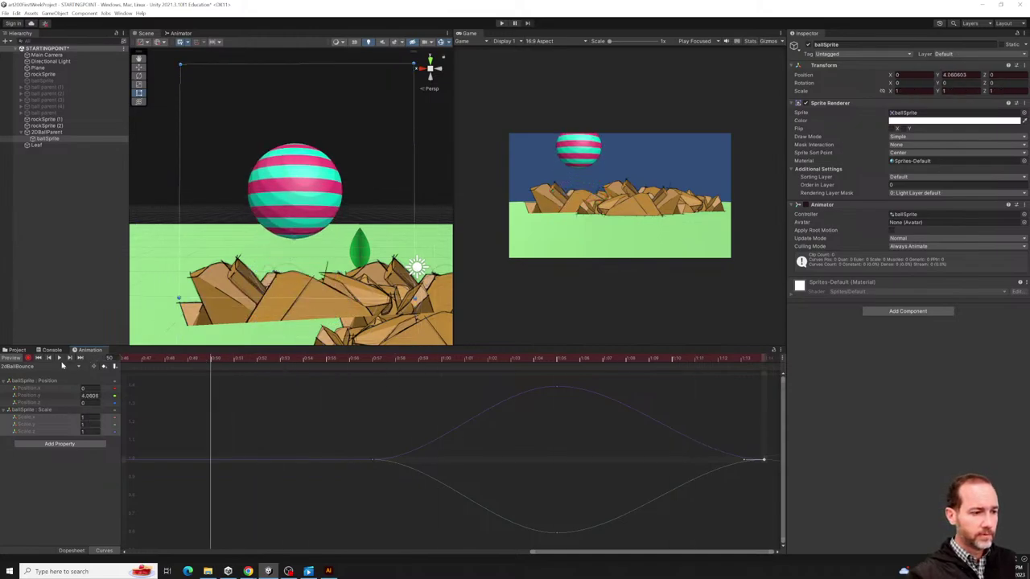
left_click(60, 360)
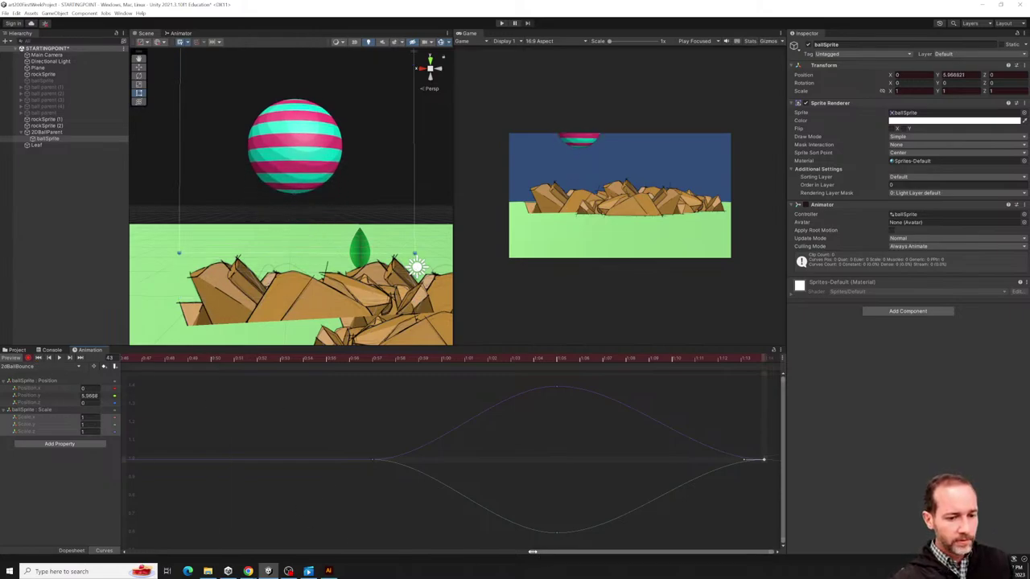
Display the ball's full Y position curve together with its scale curves in a maximized Animation window.
left_click_drag(532, 551, 129, 551)
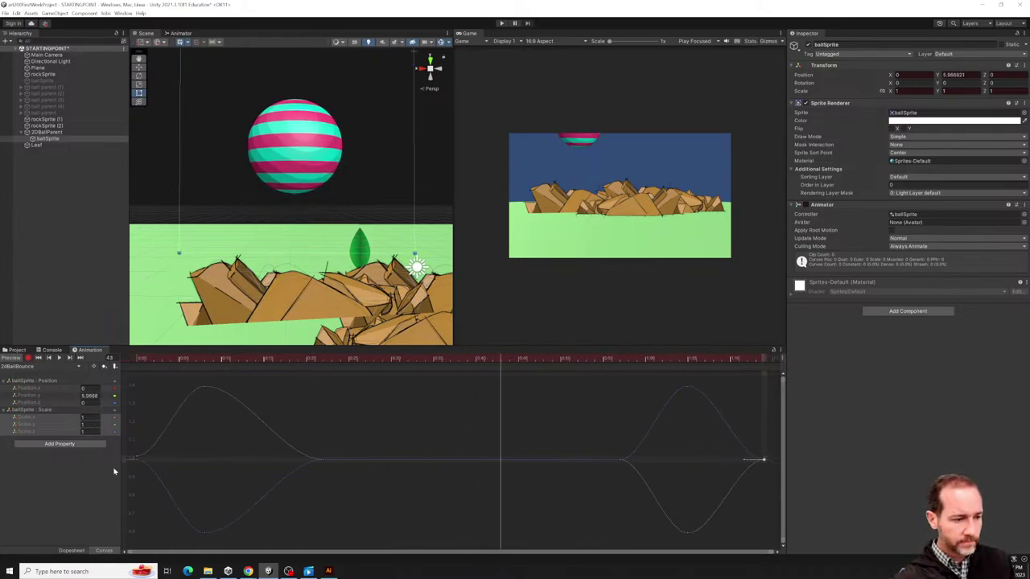
left_click(32, 397)
key("f")
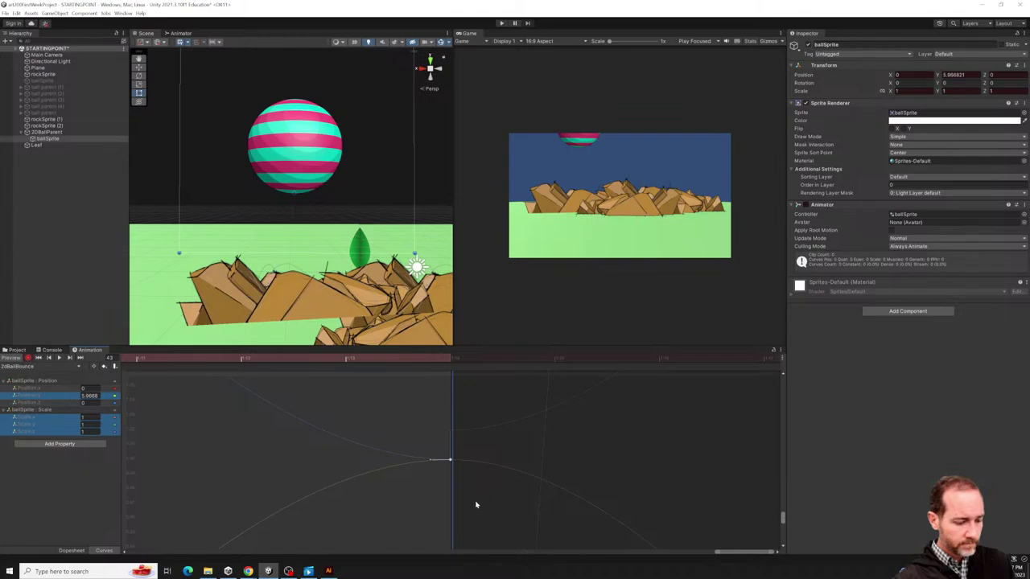
key("a")
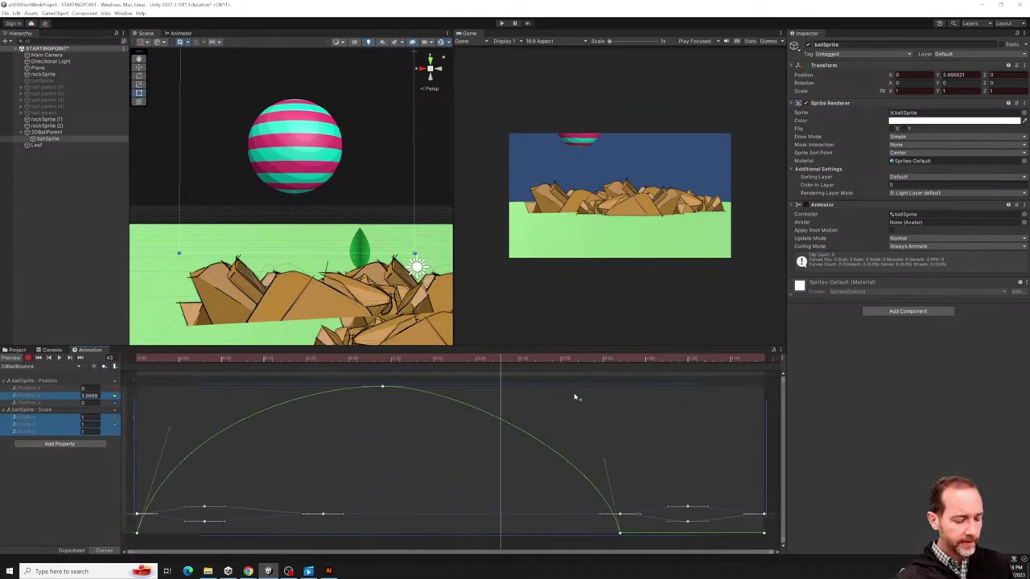
key("shift+space")
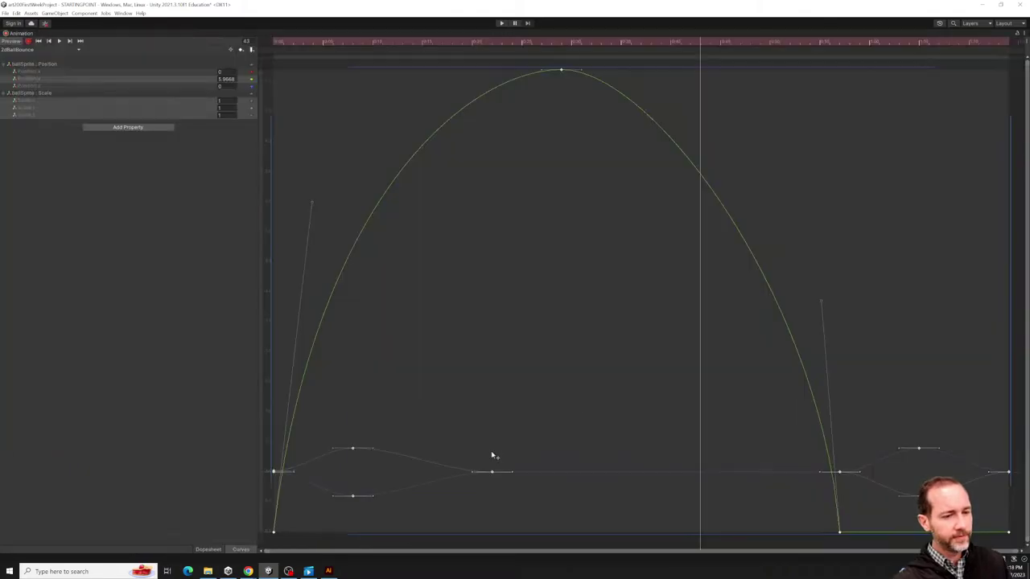
key("shift+space")
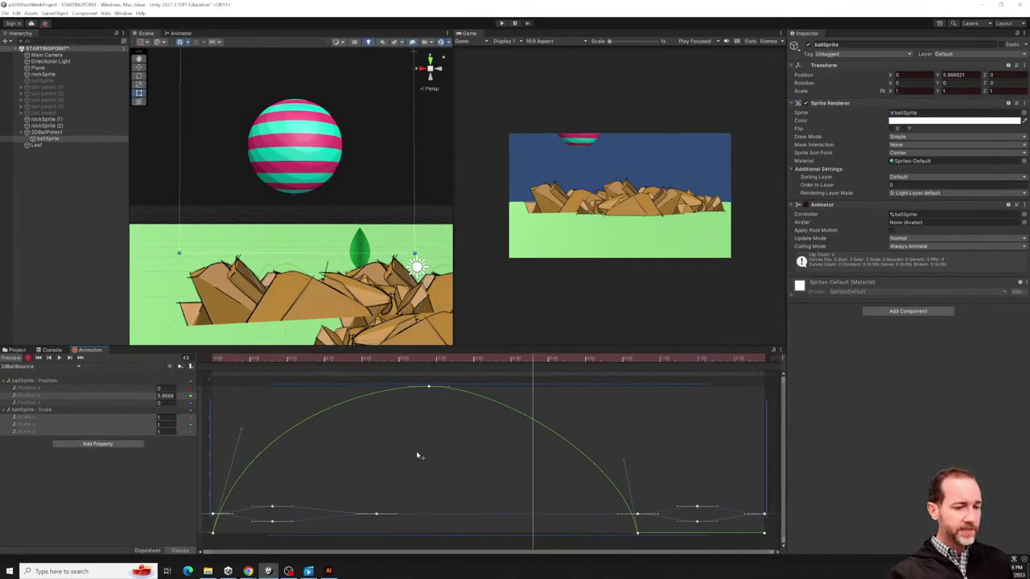
key("shift+space")
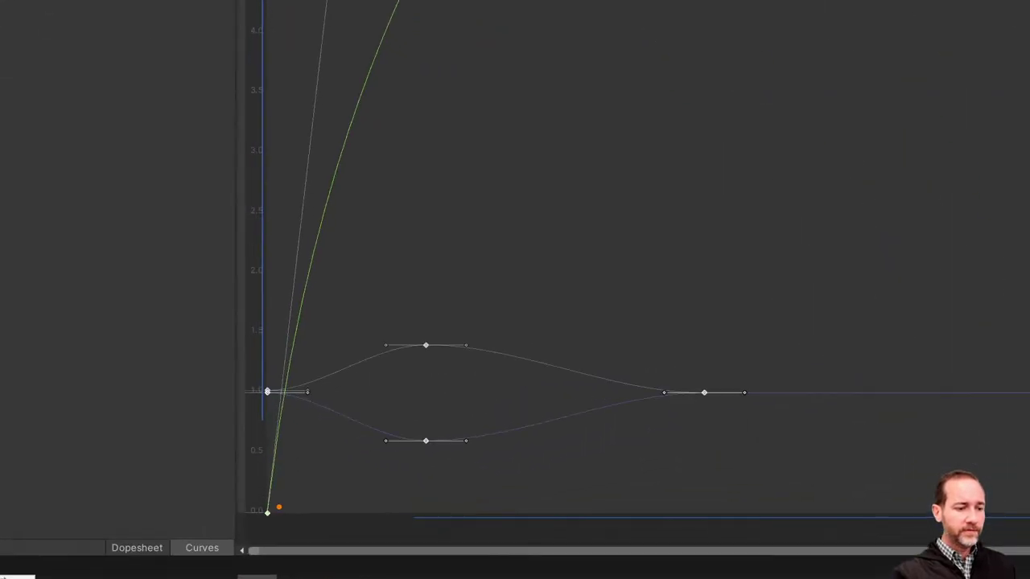
mouse_move(278, 506)
left_mouse_down()
mouse_move(305, 389)
mouse_move(494, 2)
mouse_move(1028, 127)
mouse_move(1028, 443)
left_mouse_up()
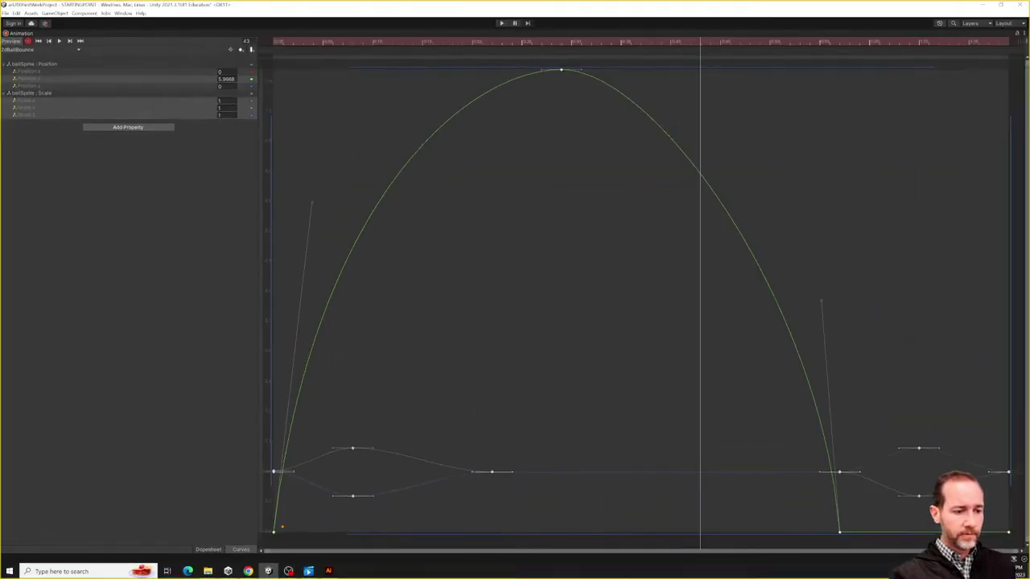
mouse_move(281, 527)
left_mouse_down()
mouse_move(287, 472)
mouse_move(396, 194)
mouse_move(456, 148)
mouse_move(599, 118)
mouse_move(674, 166)
mouse_move(738, 259)
mouse_move(842, 532)
left_mouse_up()
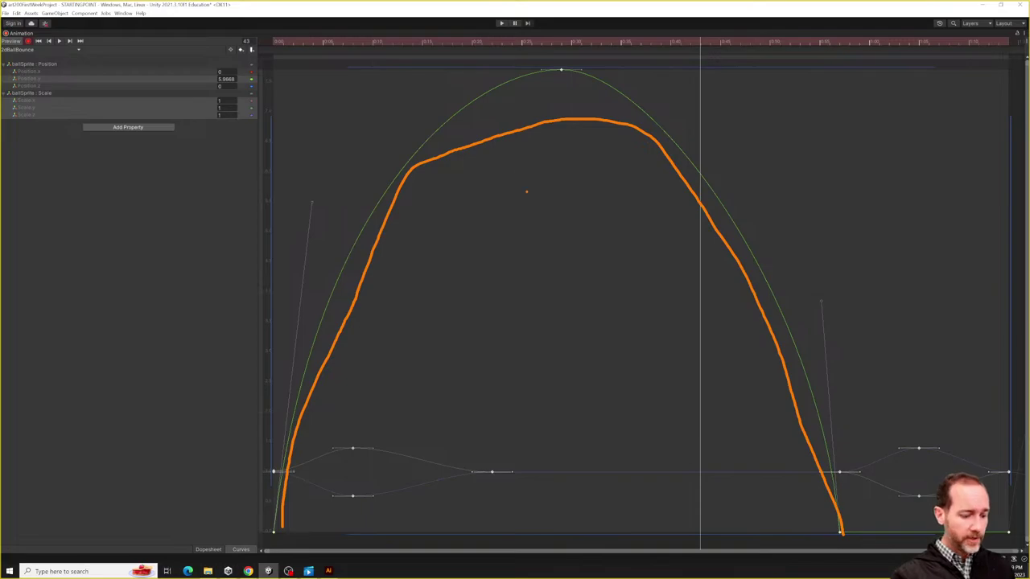
type("tcu")
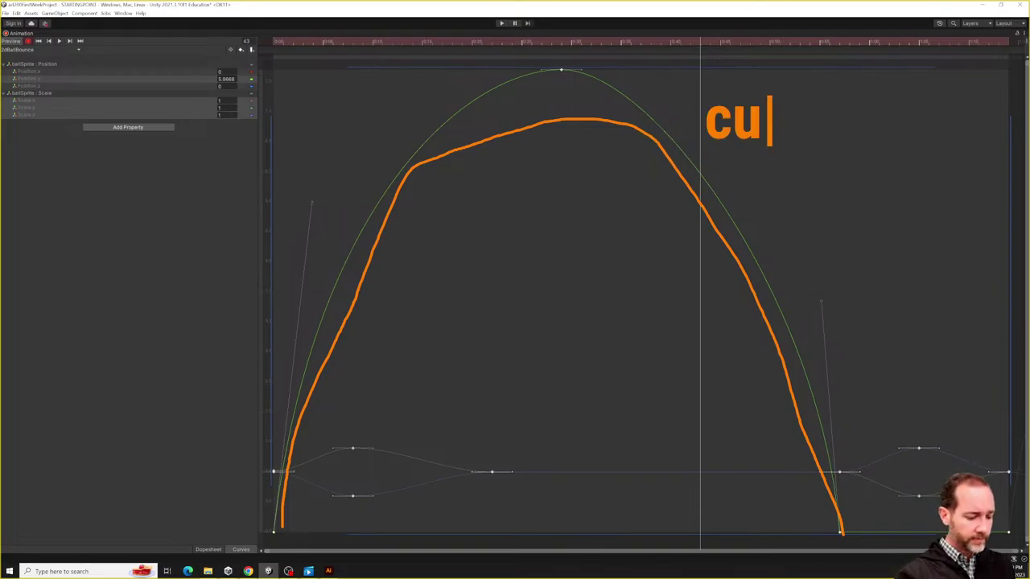
type("rved")
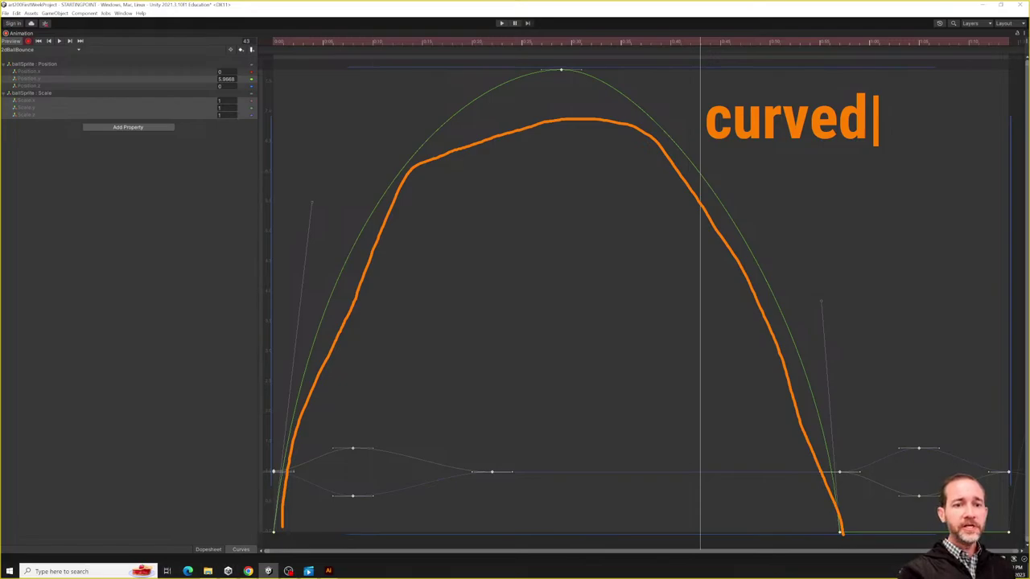
key("Return")
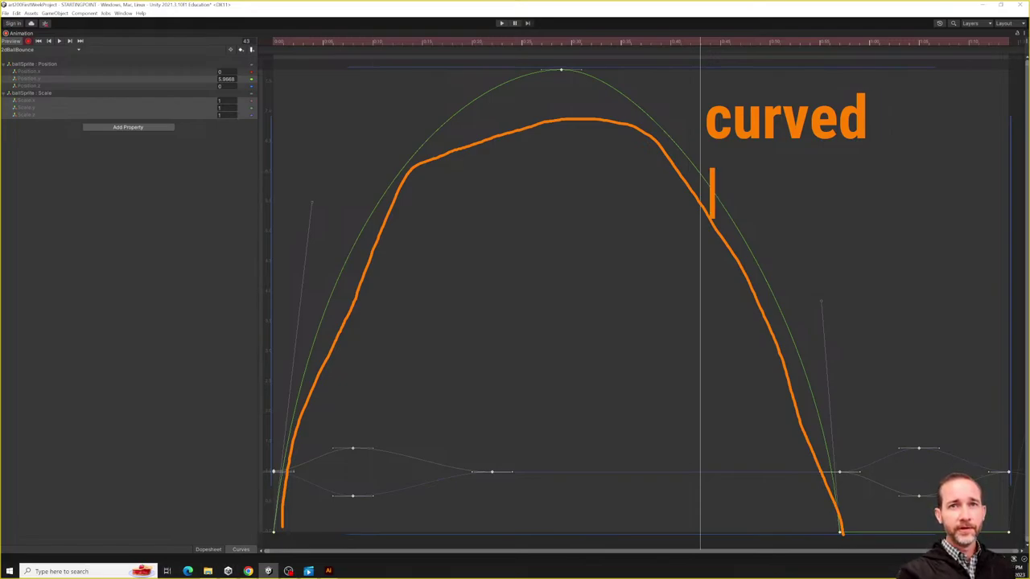
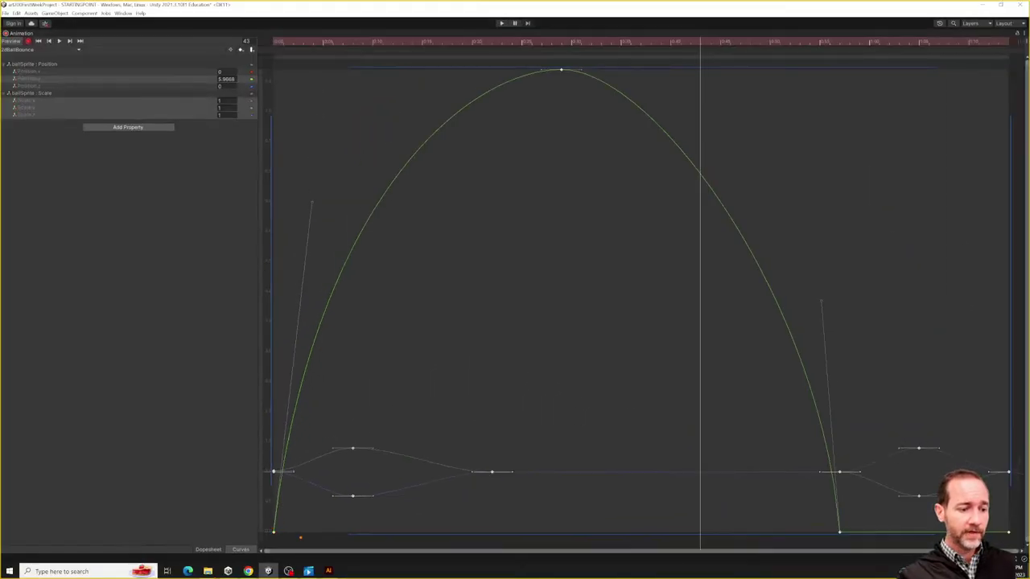
left_click_drag(274, 532, 282, 499)
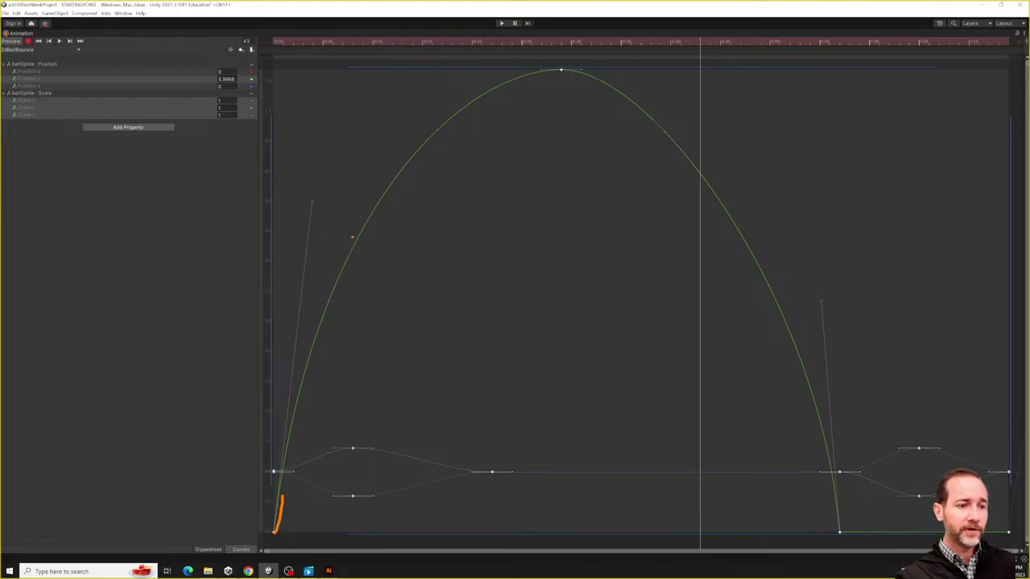
mouse_move(500, 83)
left_mouse_down()
mouse_move(532, 76)
mouse_move(573, 91)
mouse_move(549, 65)
mouse_move(584, 71)
mouse_move(551, 65)
left_mouse_up()
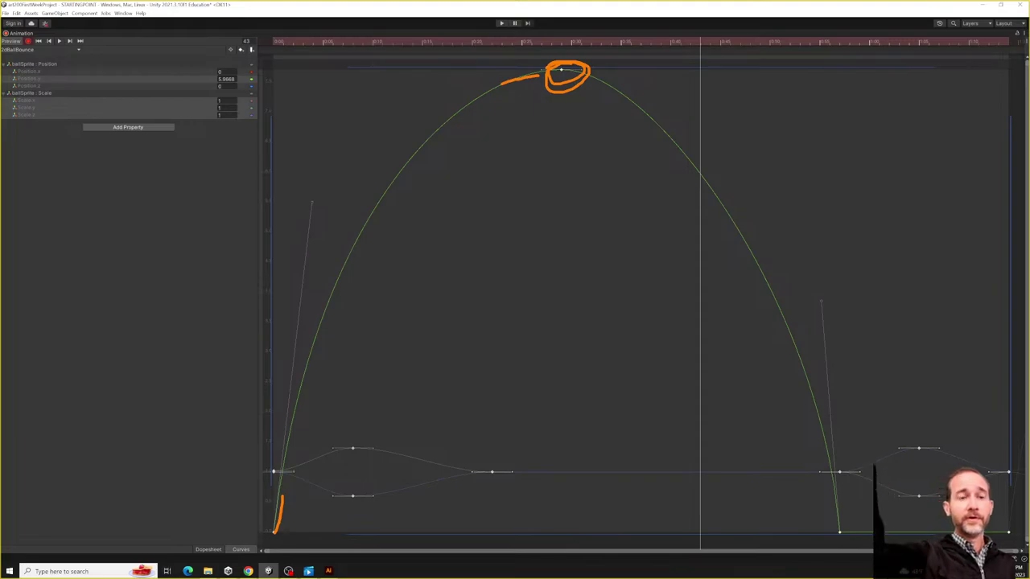
left_click_drag(563, 78, 600, 176)
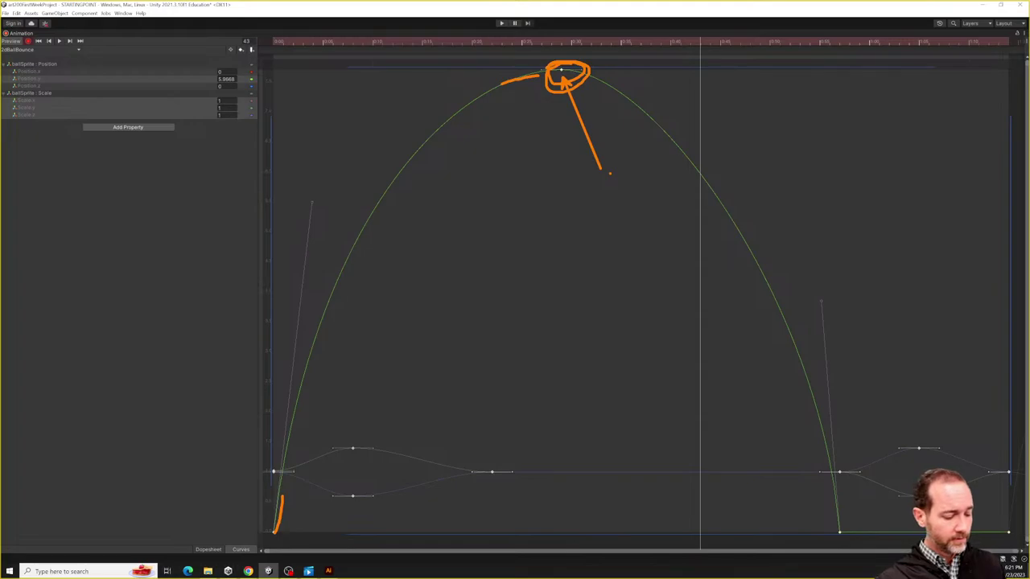
type("t")
type("0")
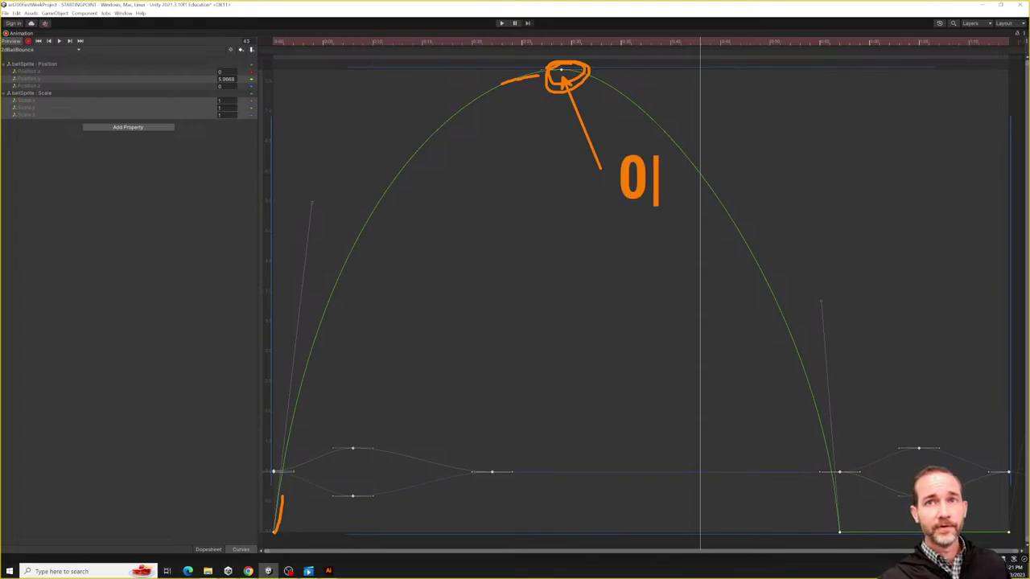
key("Escape")
mouse_move(573, 71)
left_mouse_down()
mouse_move(624, 88)
mouse_move(685, 167)
mouse_move(809, 426)
left_mouse_up()
mouse_move(751, 275)
left_mouse_down()
mouse_move(809, 387)
mouse_move(843, 531)
mouse_move(830, 521)
mouse_move(857, 513)
left_mouse_up()
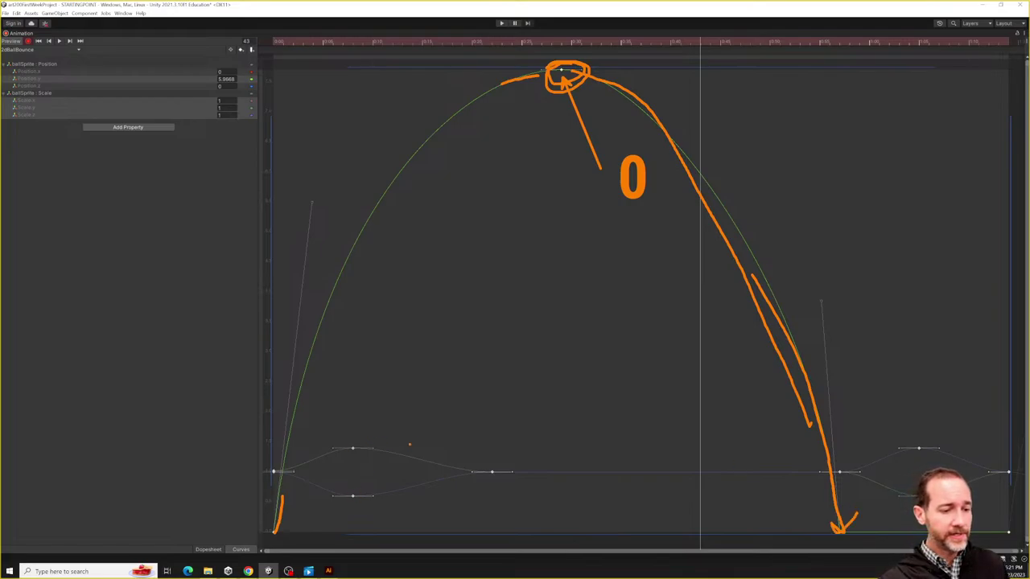
mouse_move(407, 426)
left_mouse_down()
mouse_move(333, 424)
mouse_move(295, 484)
mouse_move(465, 501)
mouse_move(472, 450)
mouse_move(383, 455)
left_mouse_up()
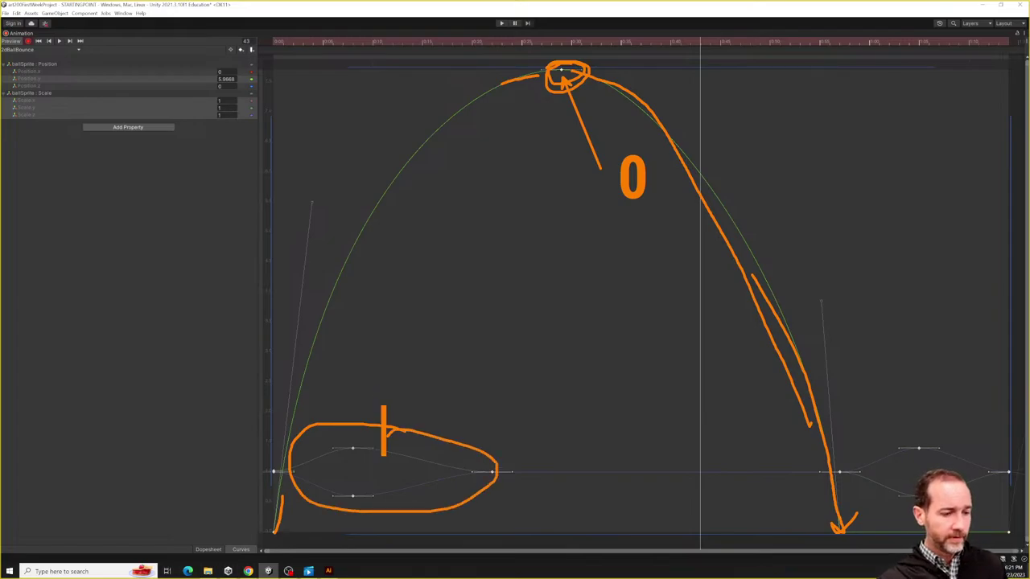
type("stret")
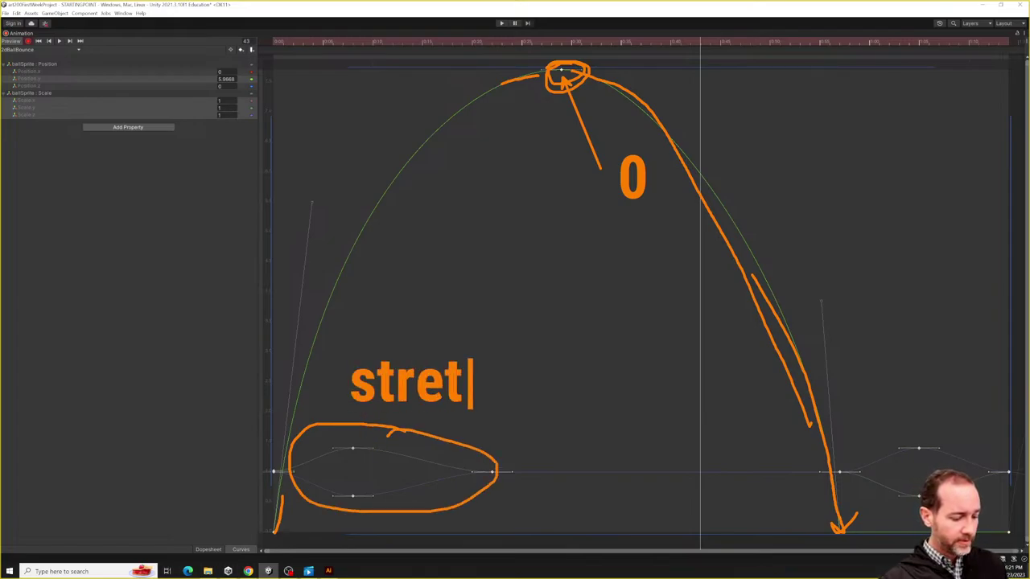
type("ch")
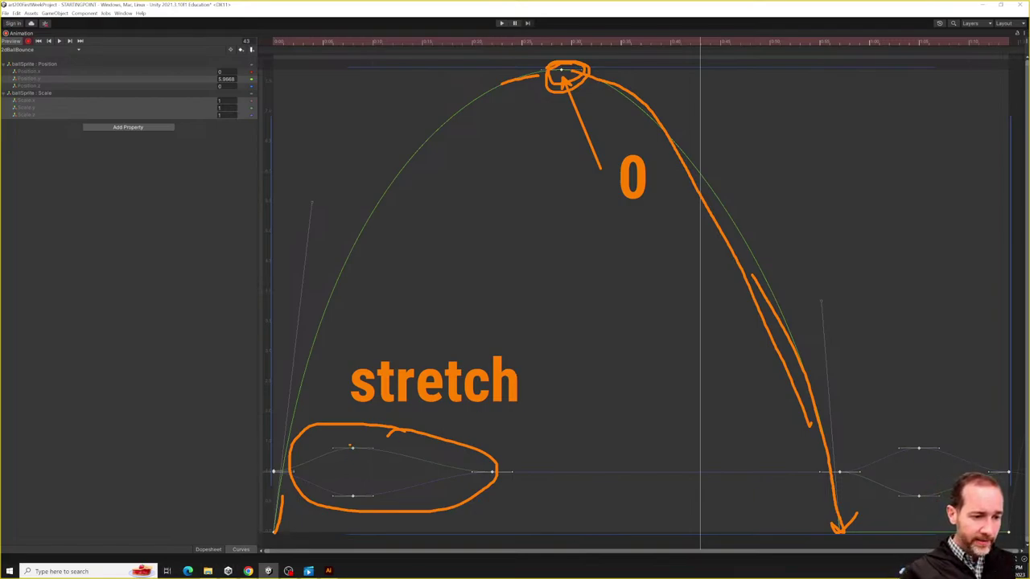
mouse_move(350, 445)
left_mouse_down()
mouse_move(344, 456)
mouse_move(380, 446)
left_mouse_up()
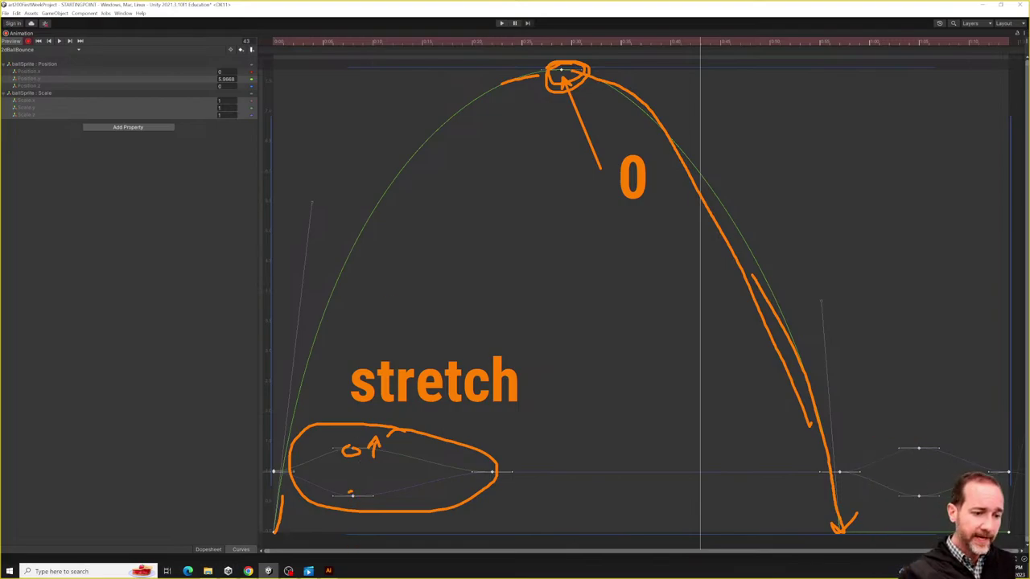
mouse_move(349, 492)
left_mouse_down()
mouse_move(354, 505)
mouse_move(364, 493)
left_mouse_up()
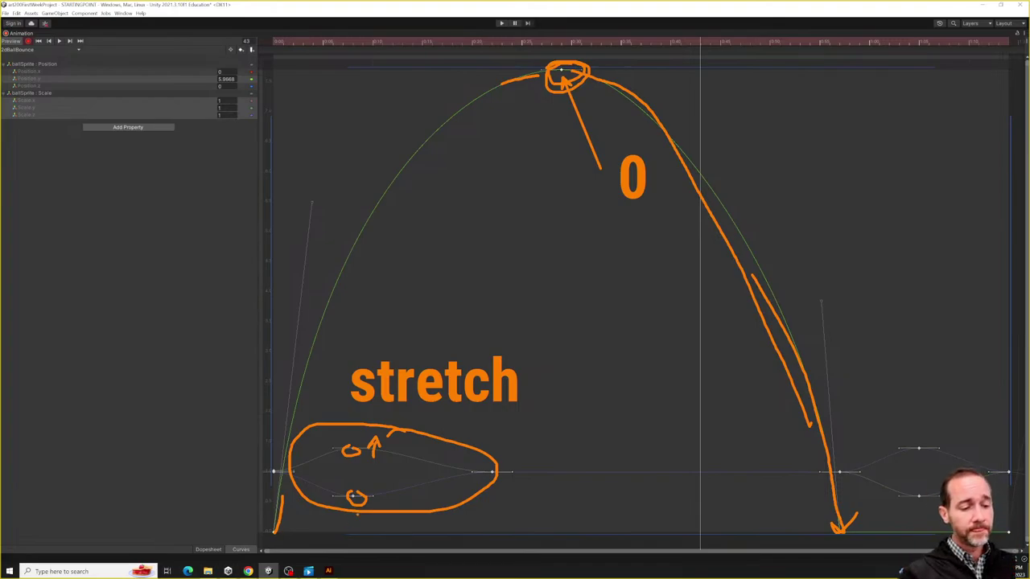
mouse_move(375, 492)
left_mouse_down()
mouse_move(380, 510)
mouse_move(387, 500)
left_mouse_up()
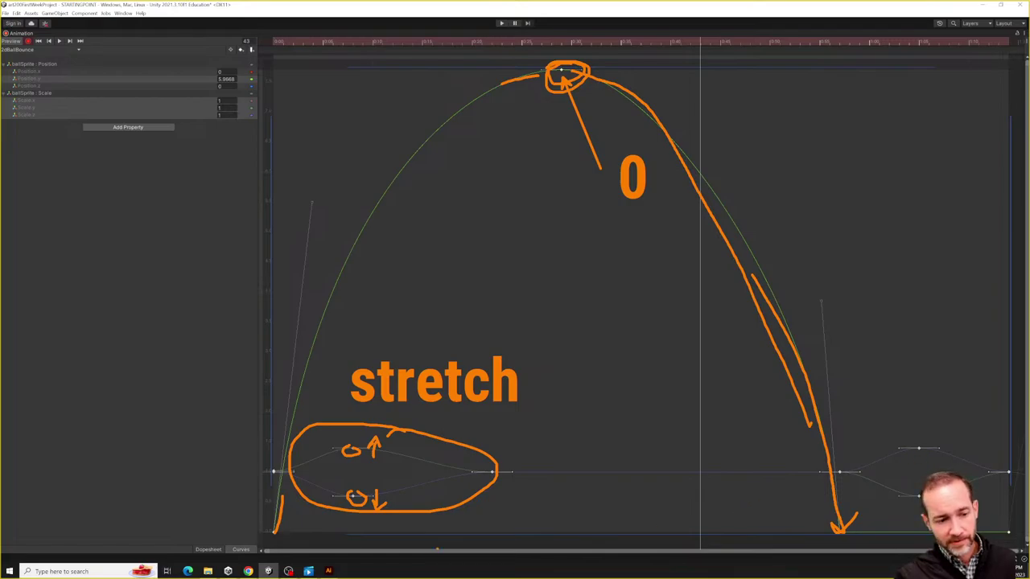
left_click_drag(913, 443, 931, 438)
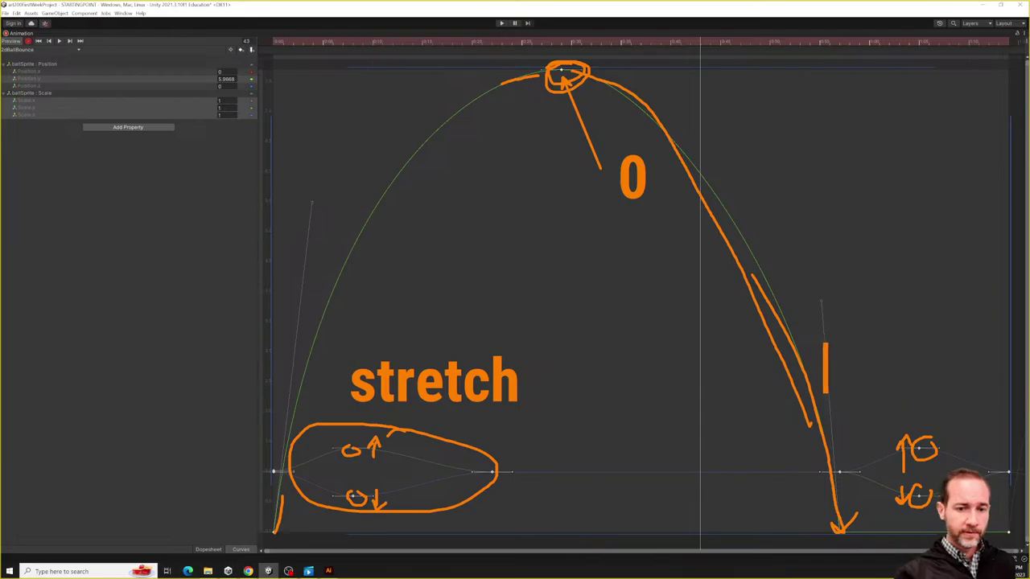
left_click(801, 367)
type("squash")
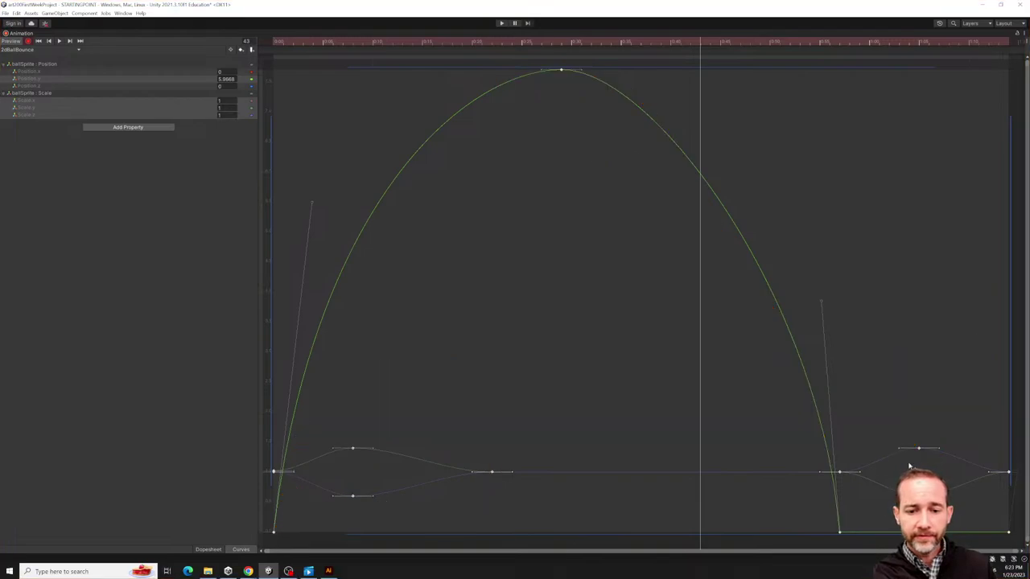
mouse_move(941, 426)
left_mouse_down()
mouse_move(924, 518)
mouse_move(935, 436)
left_mouse_up()
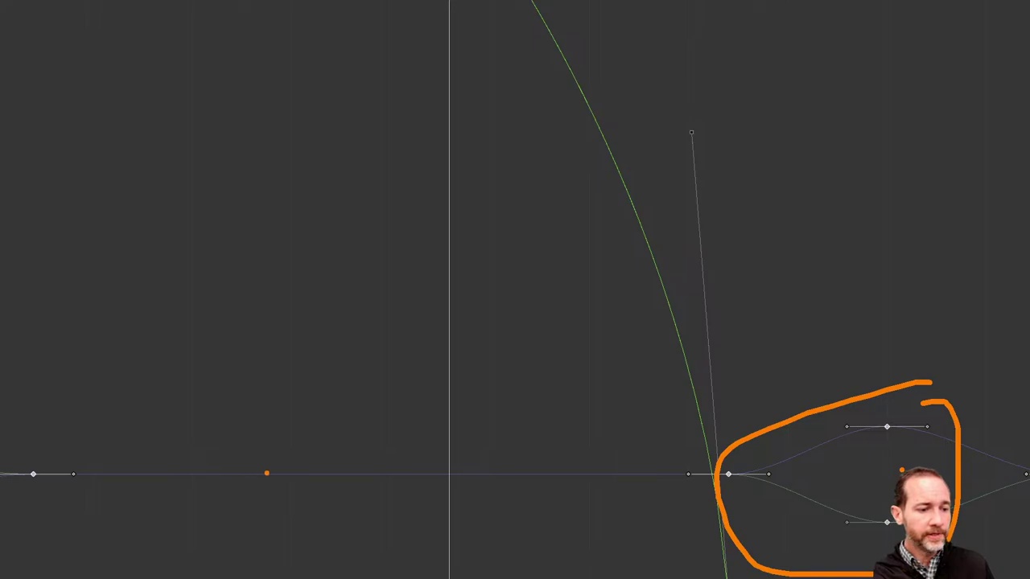
mouse_move(266, 473)
left_mouse_down()
mouse_move(382, 436)
mouse_move(506, 374)
mouse_move(714, 465)
left_mouse_up()
mouse_move(299, 473)
left_mouse_down()
mouse_move(549, 515)
mouse_move(723, 505)
left_mouse_up()
mouse_move(513, 424)
left_mouse_down()
mouse_move(473, 492)
mouse_move(519, 442)
mouse_move(859, 182)
left_mouse_up()
mouse_move(728, 460)
left_mouse_down()
mouse_move(686, 522)
mouse_move(700, 474)
left_mouse_up()
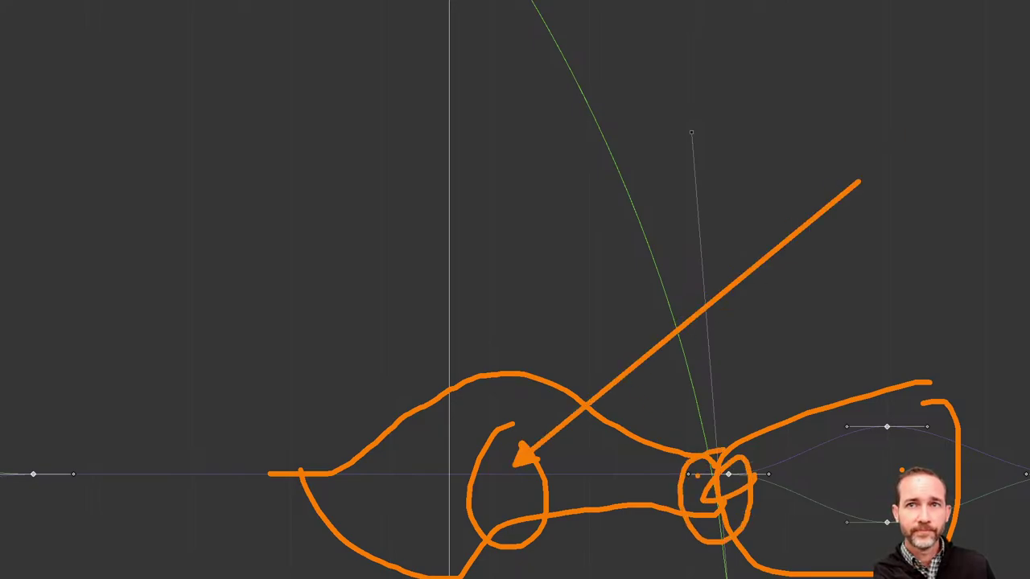
key("Escape")
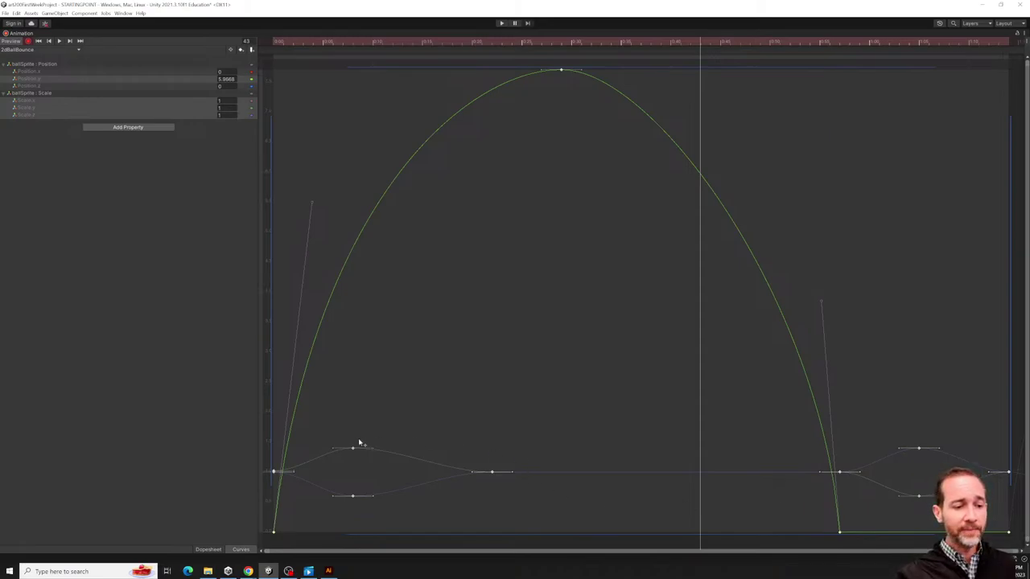
left_click_drag(337, 427, 389, 433)
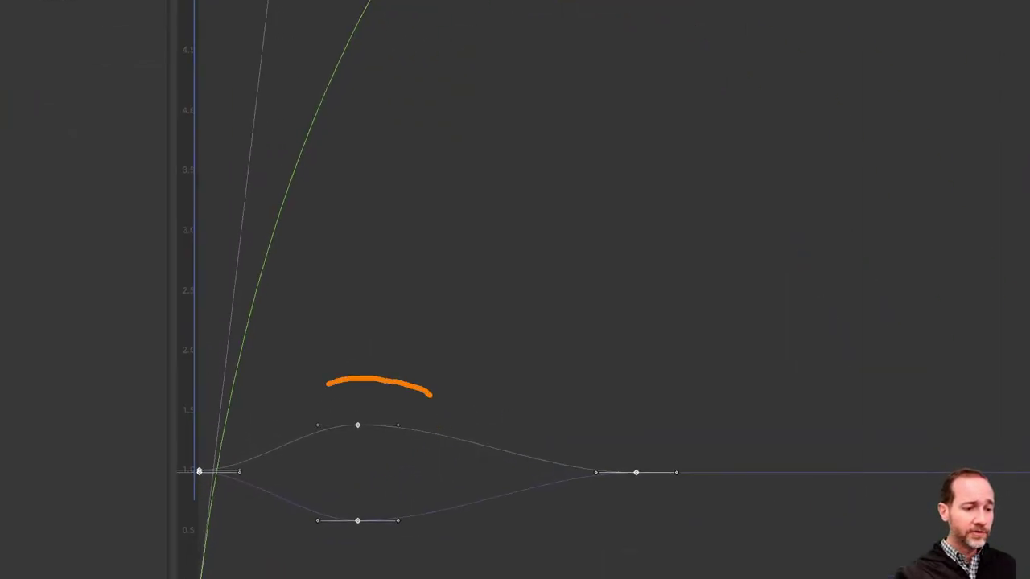
mouse_move(327, 383)
left_mouse_down()
mouse_move(523, 315)
mouse_move(457, 301)
left_mouse_up()
left_click_drag(378, 460, 643, 356)
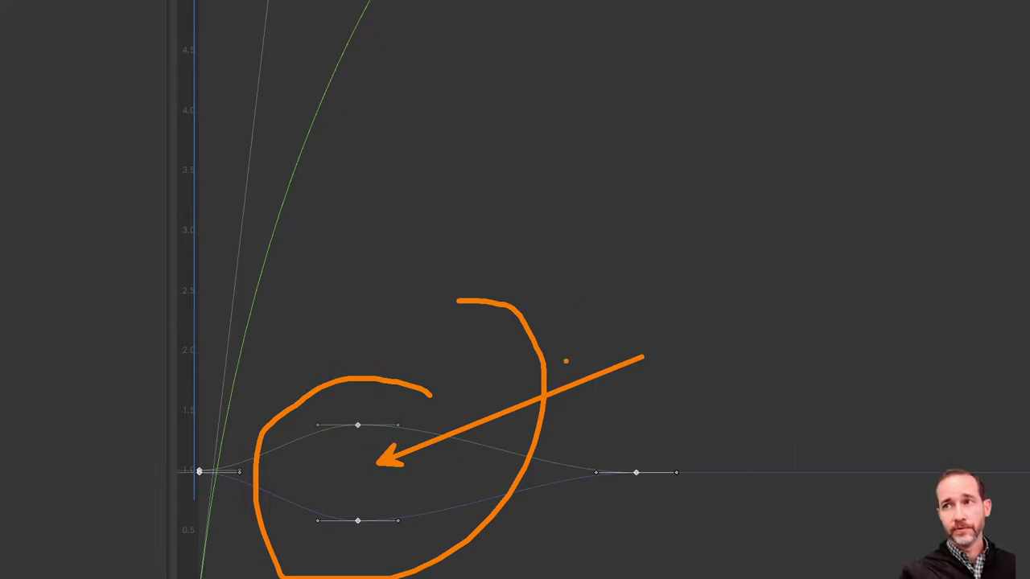
key("Escape")
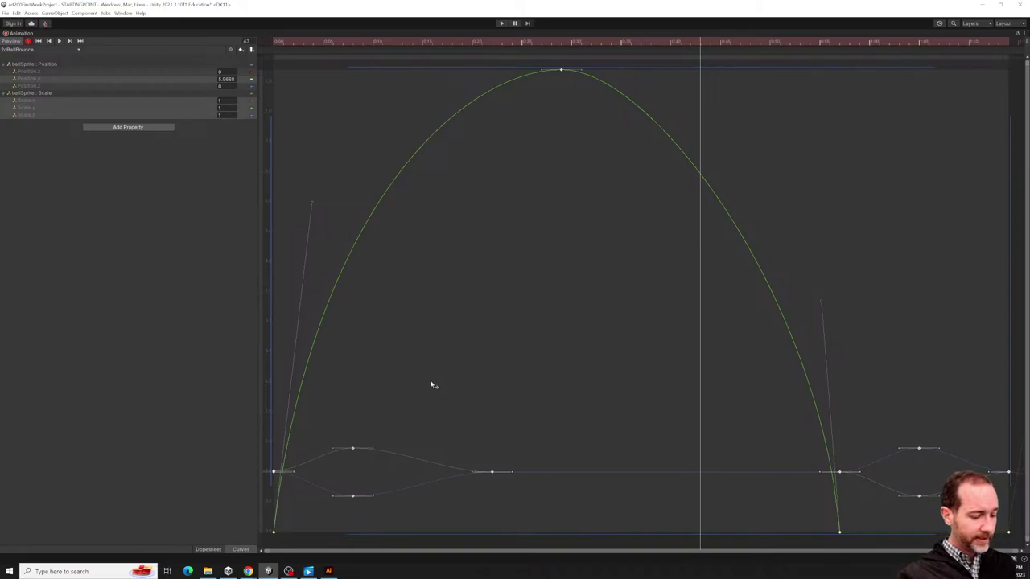
Restore the Animation window to its docked size and move the playhead to frame 0.
key("shift+space")
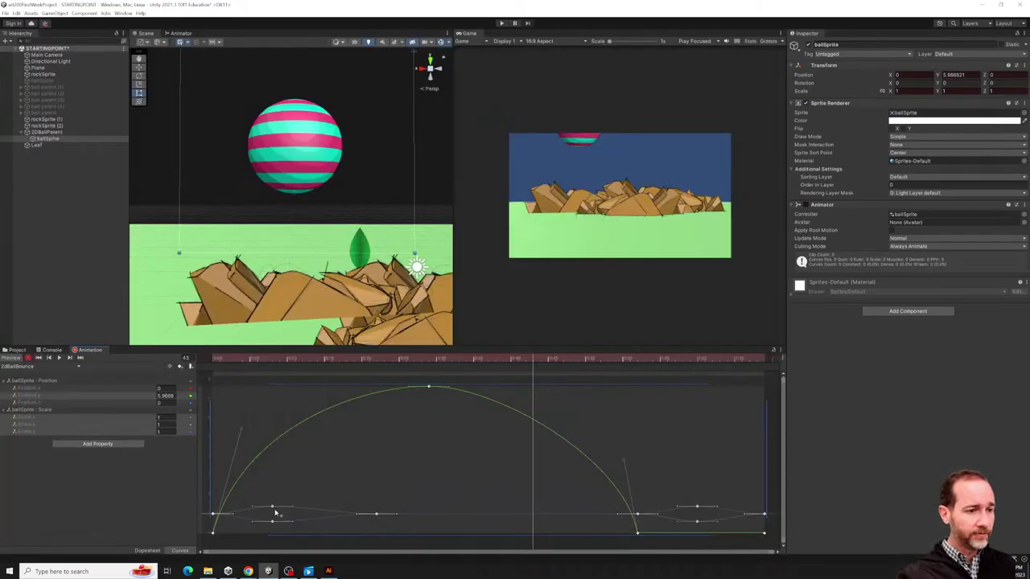
left_click_drag(310, 360, 213, 360)
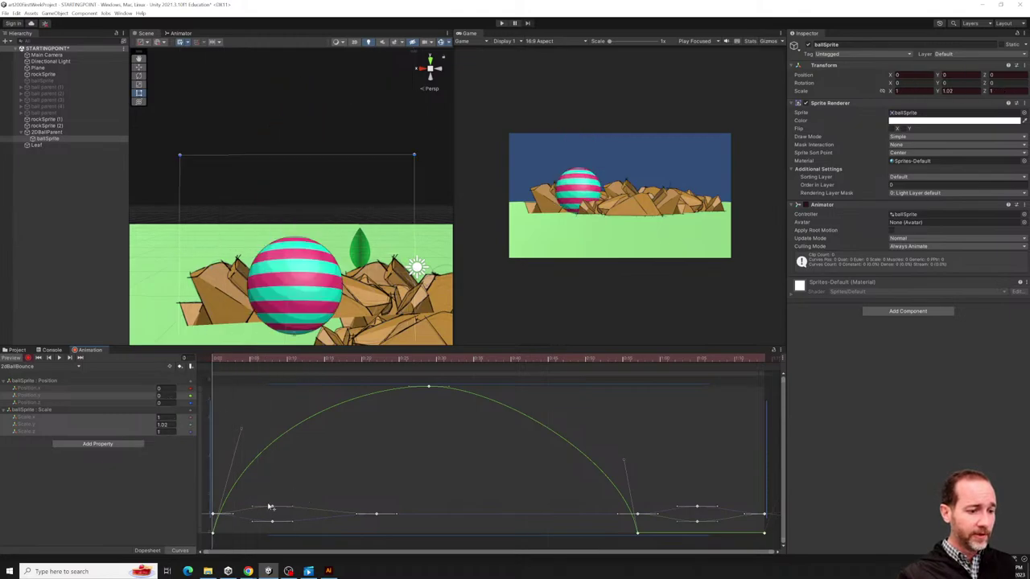
left_click_drag(269, 507, 277, 515)
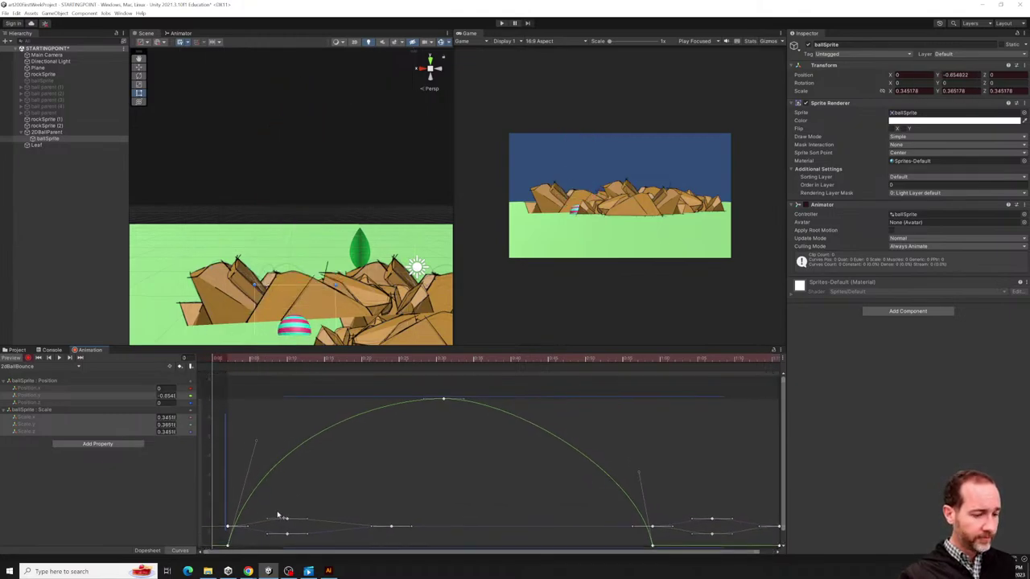
key("ctrl+z")
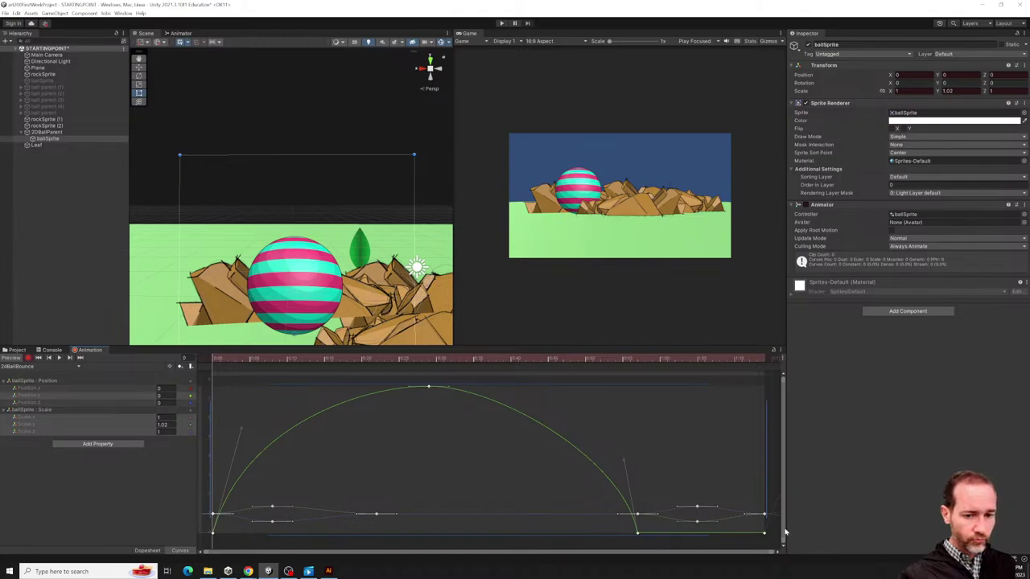
Pull the ball's scale keys at frame 8 further apart to exaggerate the deformation, and play the bounce.
left_click(756, 531)
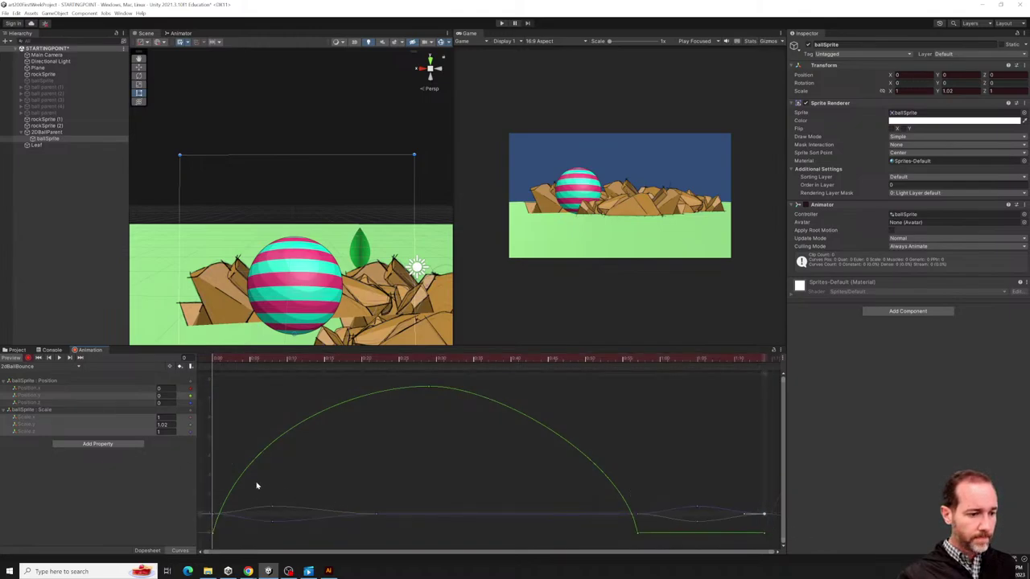
left_click_drag(256, 482, 276, 537)
key("space")
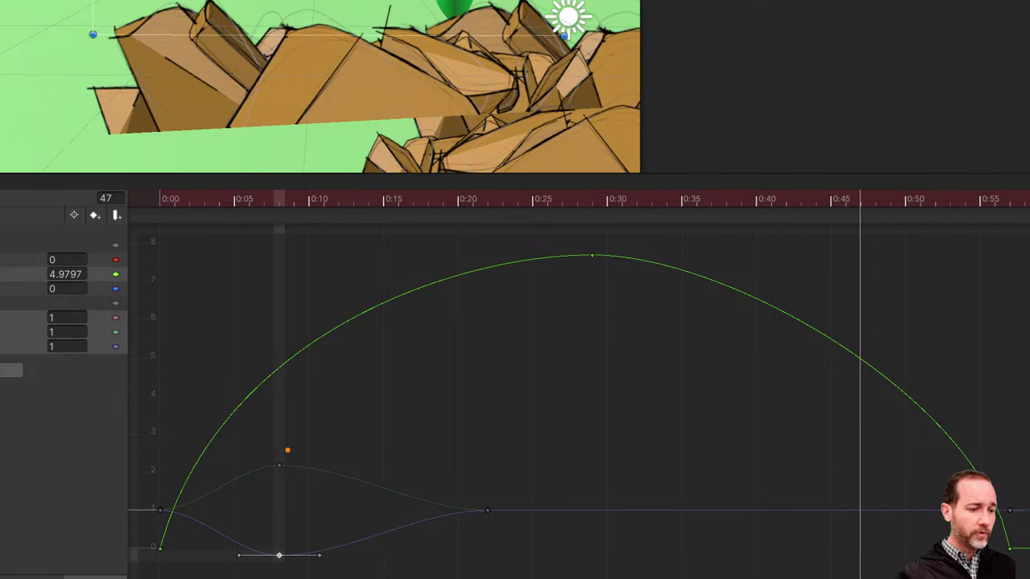
mouse_move(287, 449)
left_mouse_down()
mouse_move(257, 457)
mouse_move(233, 566)
mouse_move(399, 484)
mouse_move(217, 455)
mouse_move(198, 492)
left_mouse_up()
left_click_drag(341, 470, 473, 390)
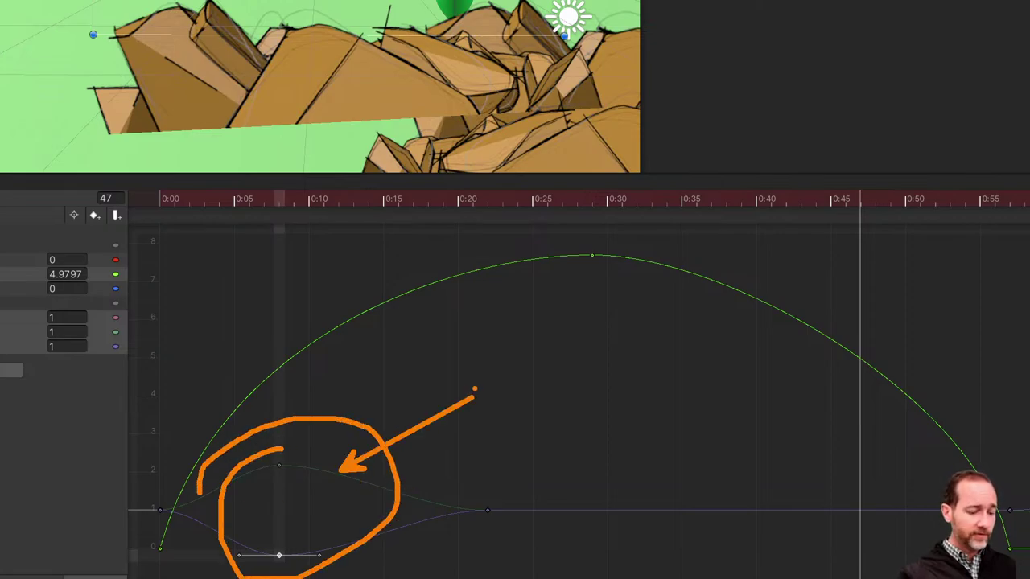
left_click(490, 376)
type("S")
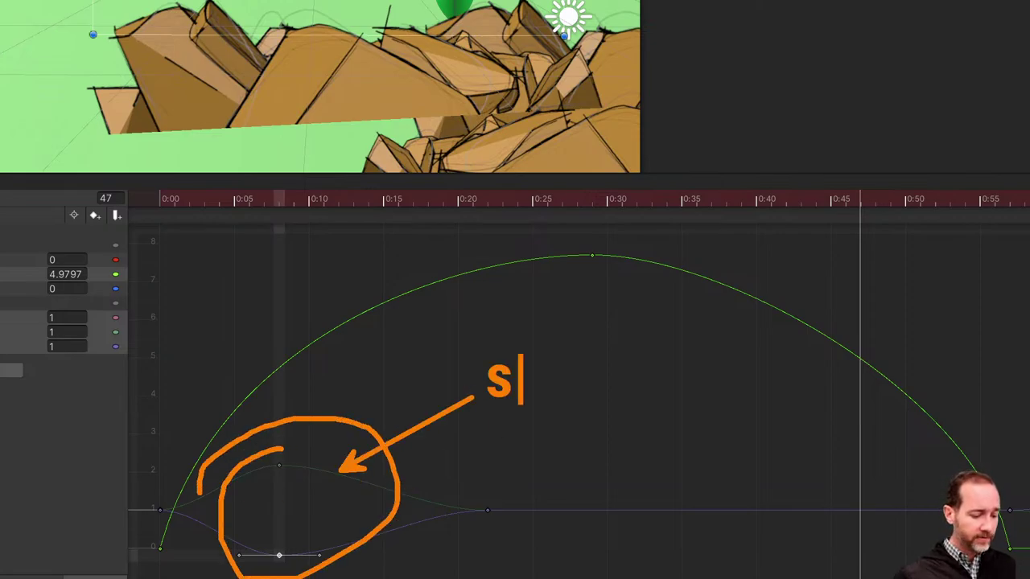
type("tylize ")
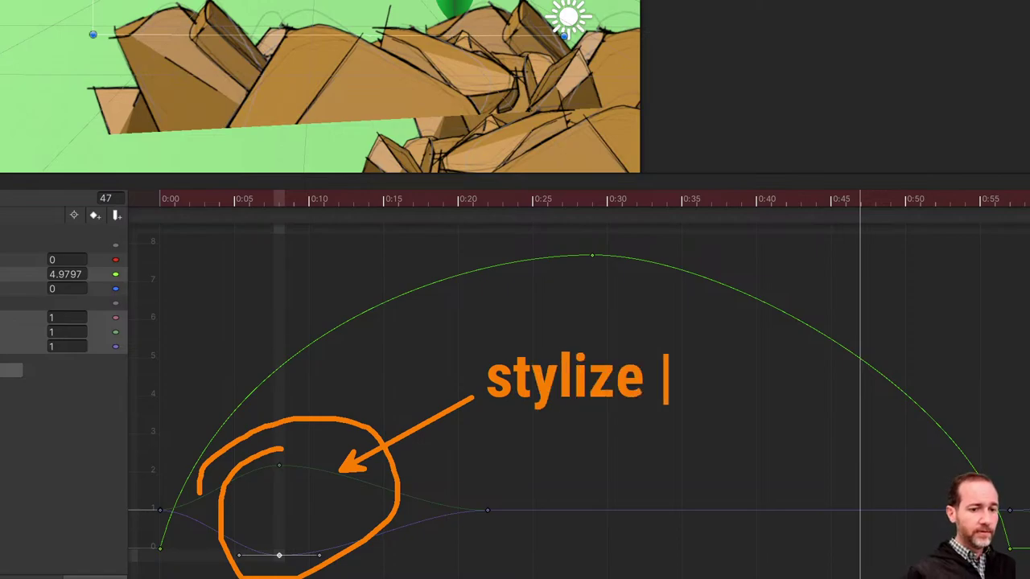
type("animaton")
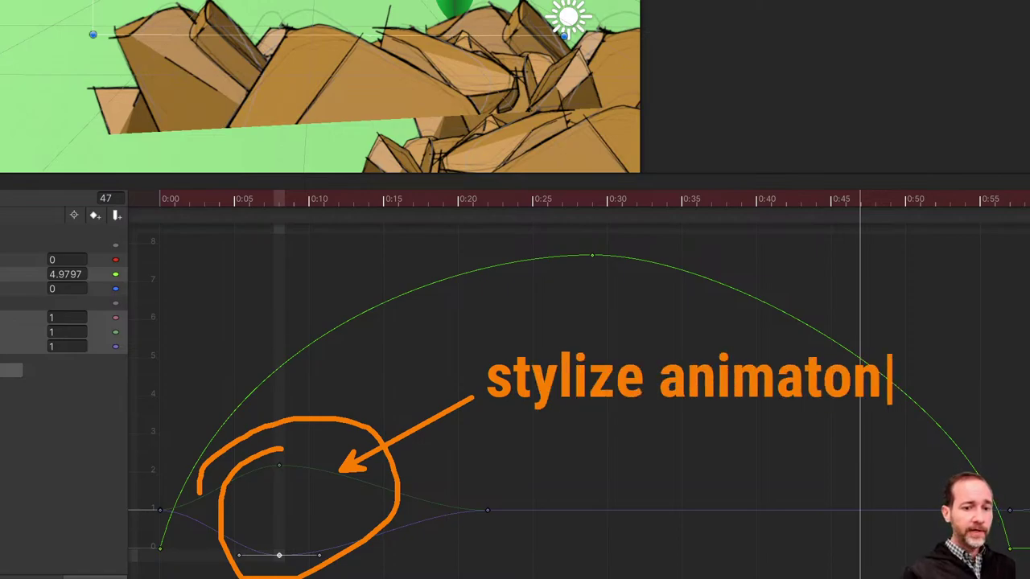
key("BackSpace")
key("BackSpace")
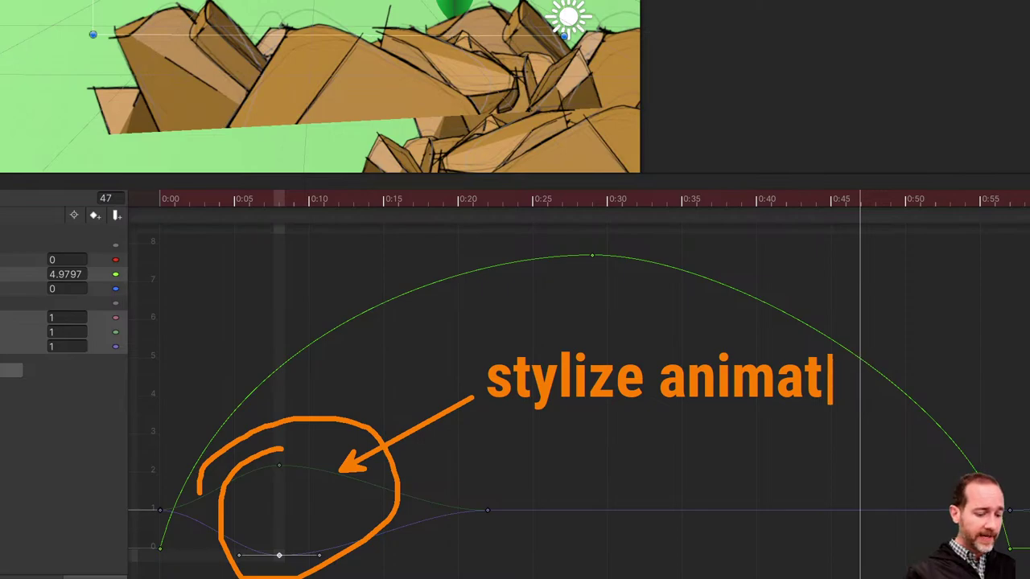
type("ion")
key("Return")
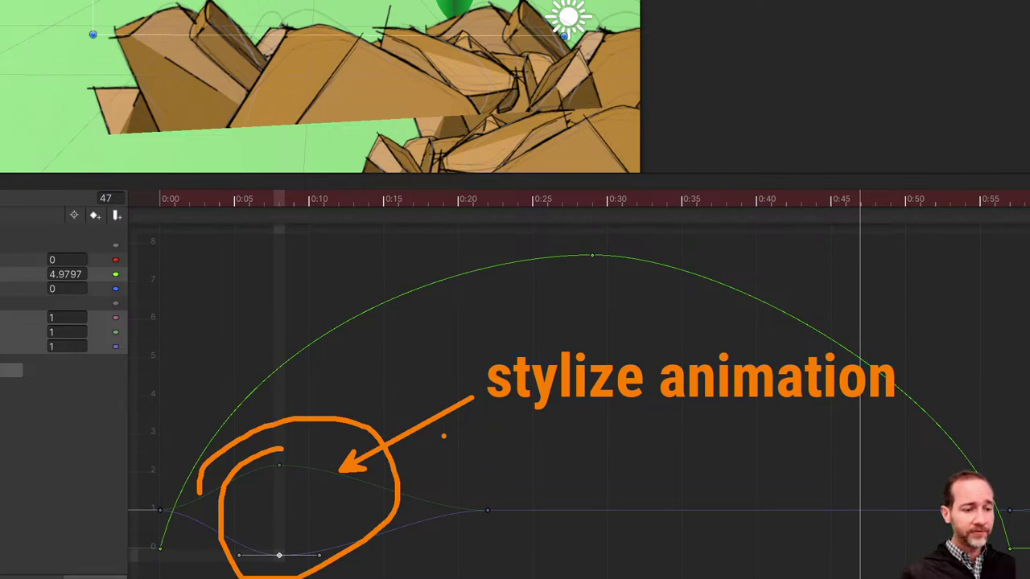
left_click_drag(294, 465, 402, 434)
left_click_drag(294, 553, 432, 553)
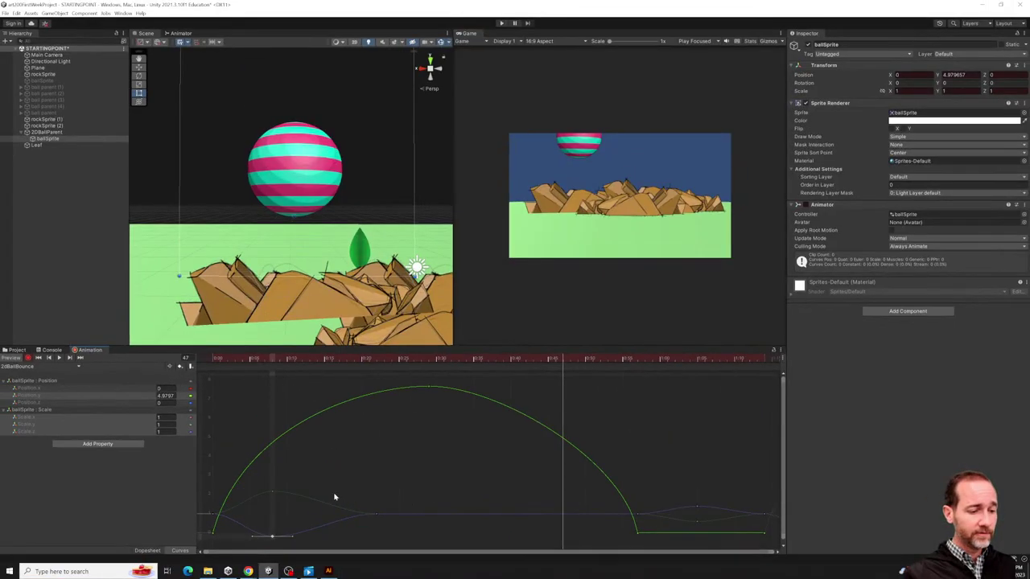
Bring the exaggerated scale keys at frame 8 back to their earlier values and replay the bounce from the start.
left_click_drag(272, 535, 291, 502)
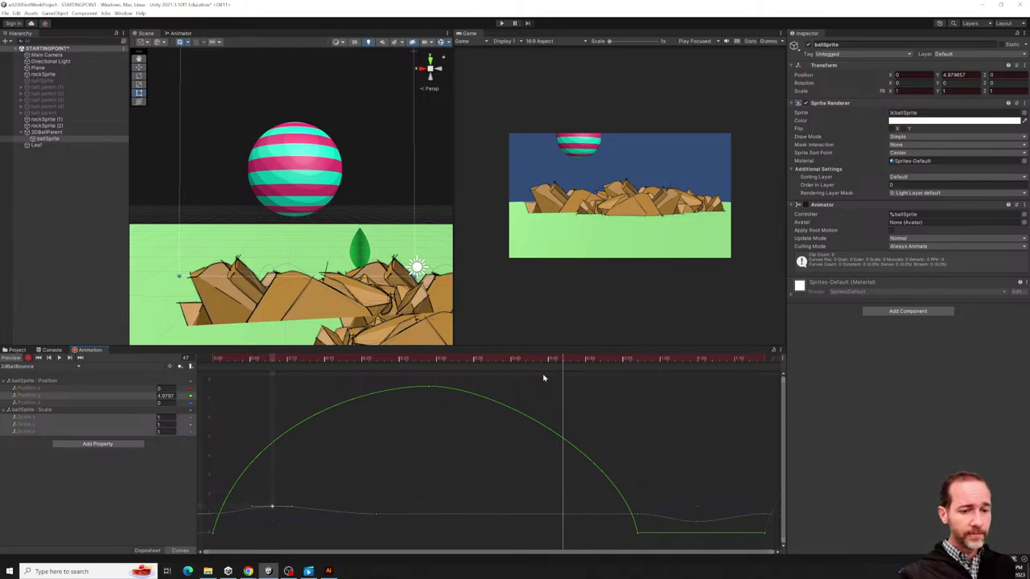
left_click_drag(464, 363, 218, 370)
key("space")
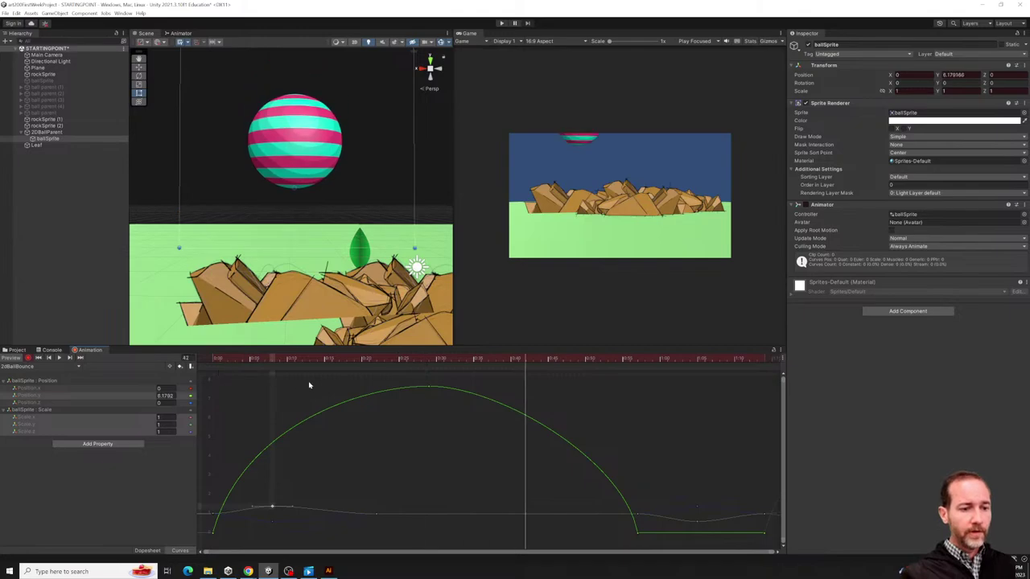
Set both tangents of the Y position key at the peak of the bounce to Weighted.
left_click(391, 358)
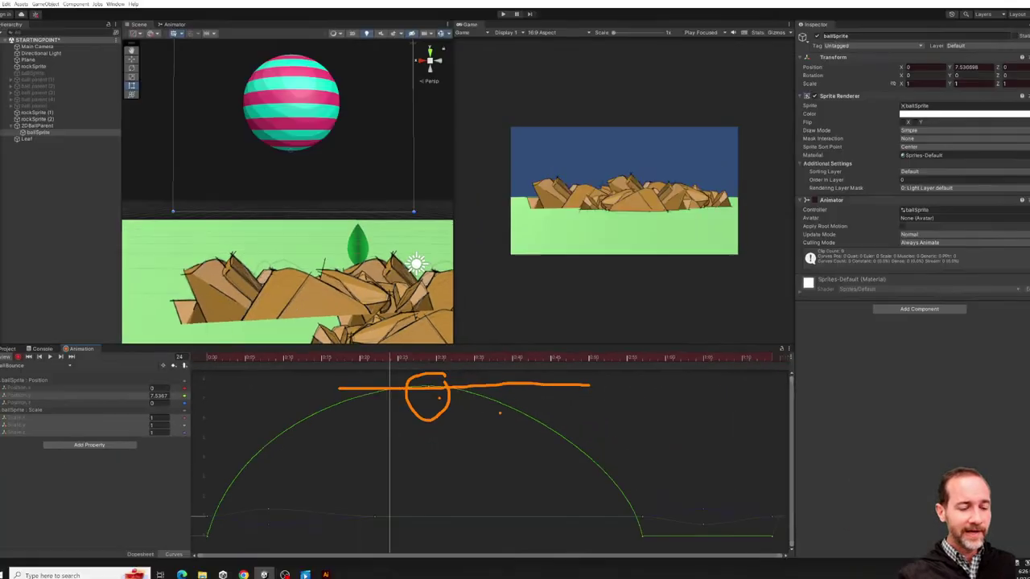
left_click(427, 389)
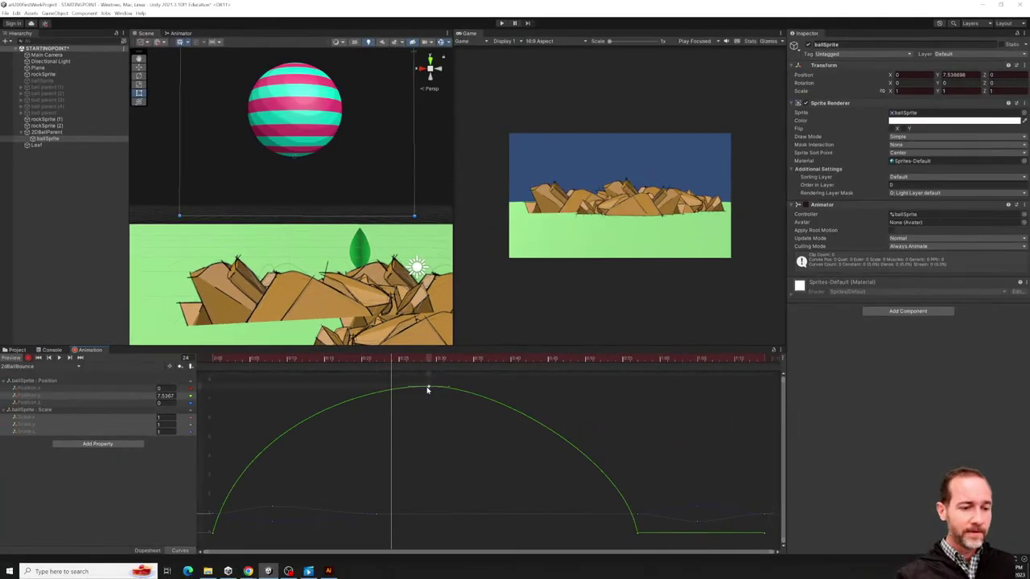
right_click(428, 390)
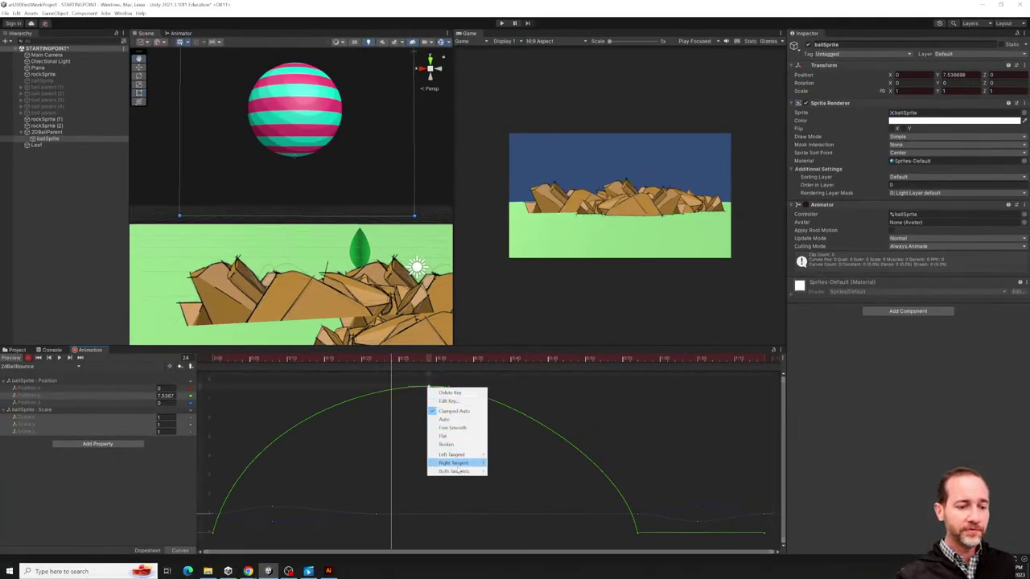
mouse_move(457, 471)
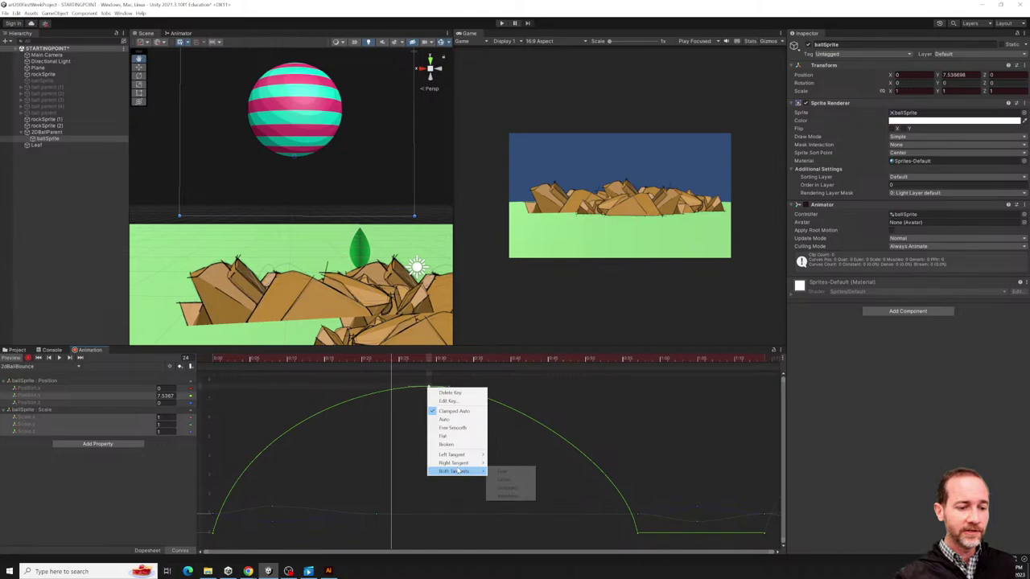
left_click(504, 493)
Lengthen both tangent handles of the peak Y position key to flatten the arc's top, and play the bounce.
left_click_drag(498, 387, 609, 393)
left_click_drag(357, 388, 272, 388)
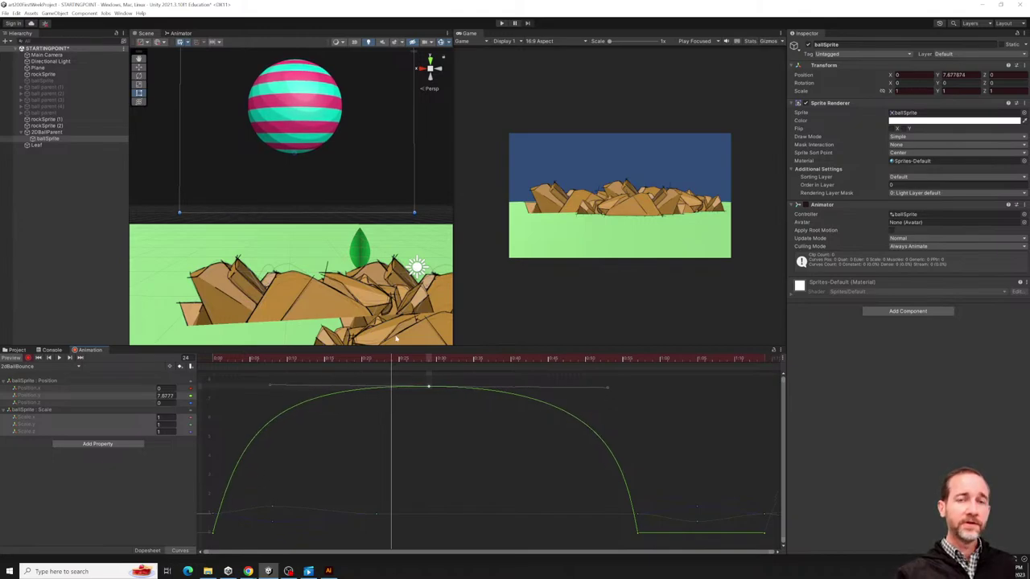
key("space")
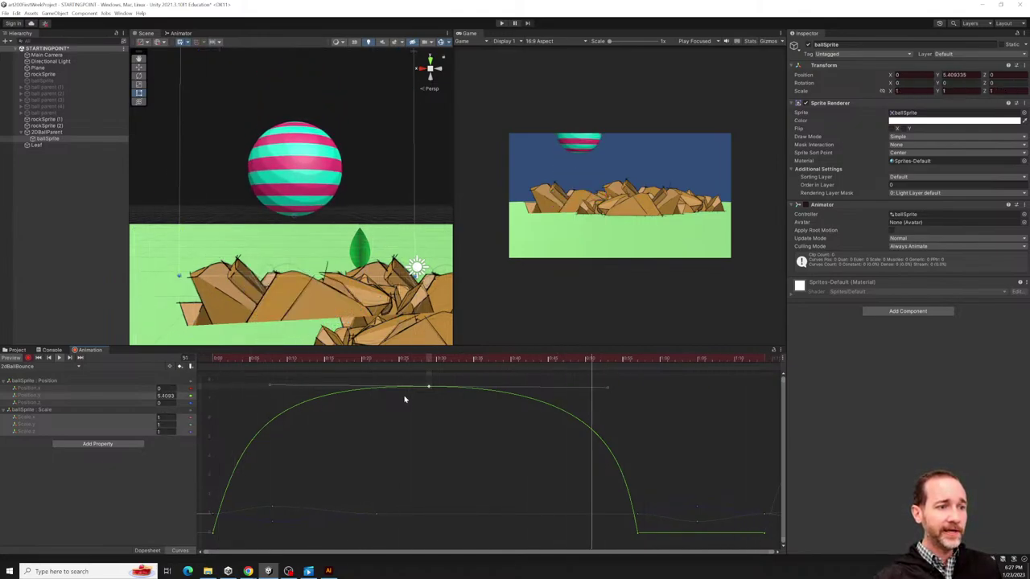
Stretch the peak key's handles further, out to about 0:00 and 0:57, and scrub through the hang time to frame 39.
left_click_drag(609, 389, 676, 394)
left_click_drag(266, 389, 214, 391)
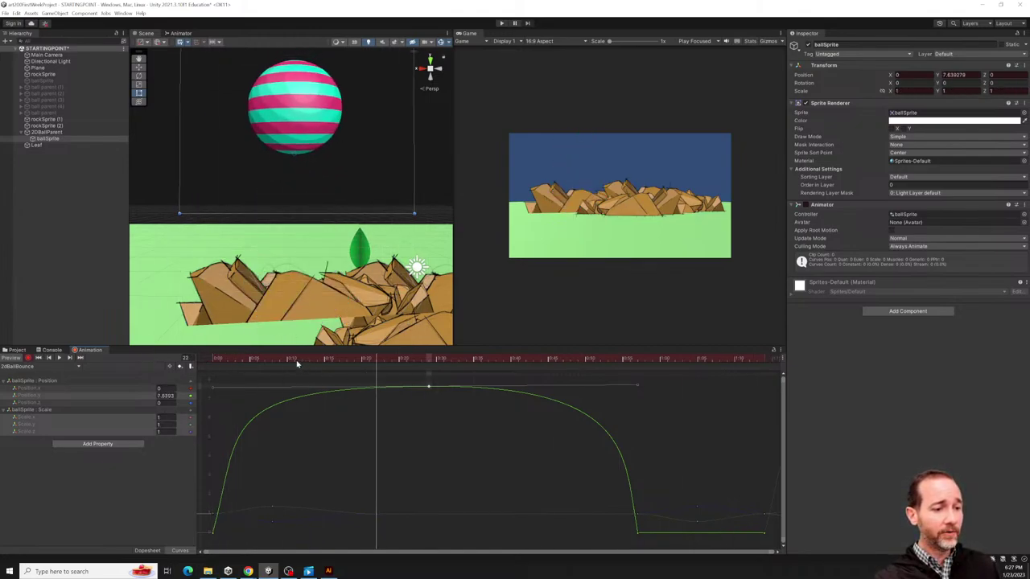
left_click_drag(301, 362, 504, 378)
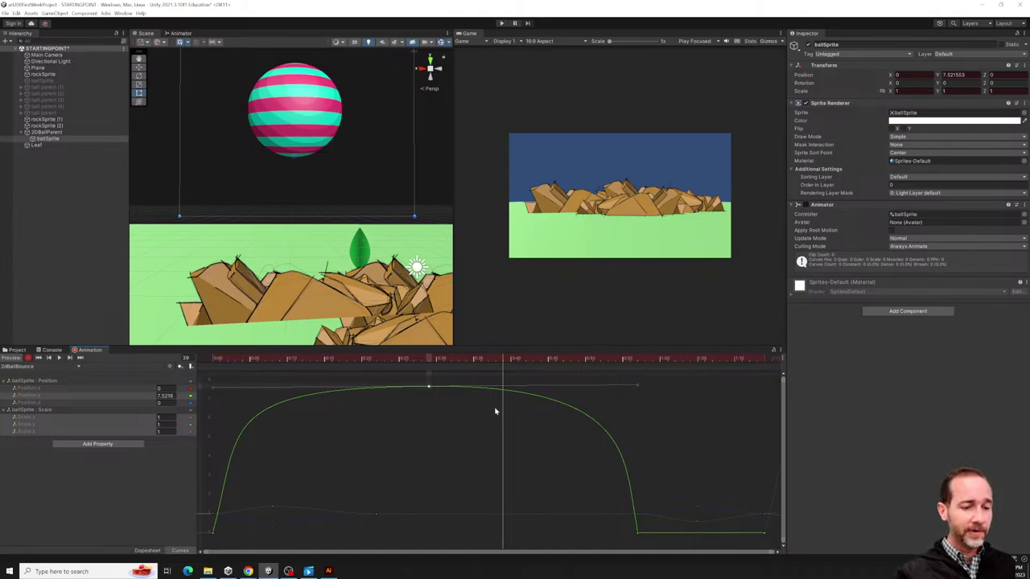
left_click_drag(426, 366, 502, 369)
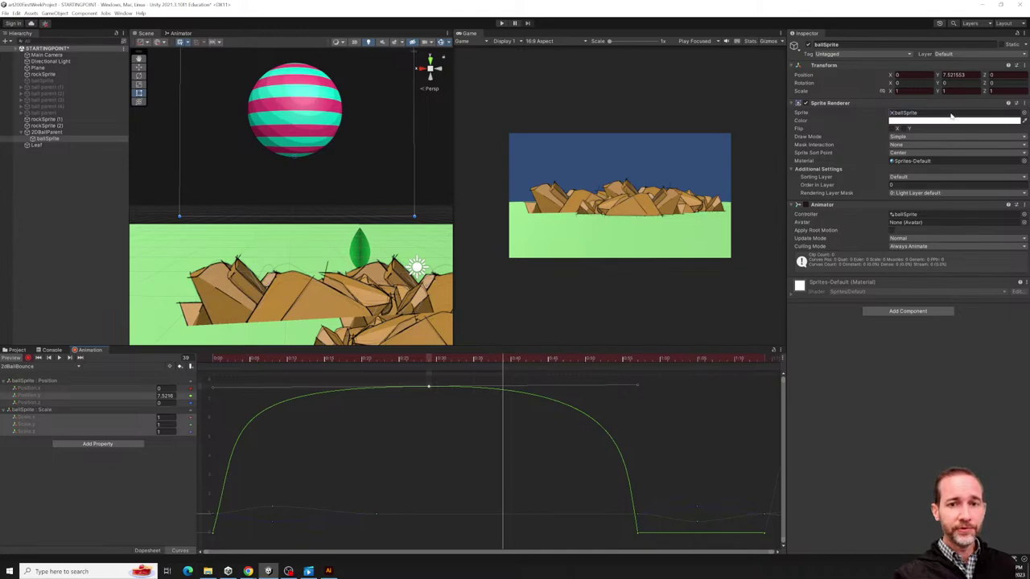
Add a key for the ball's scale at frame 34, just after the peak.
right_click(804, 95)
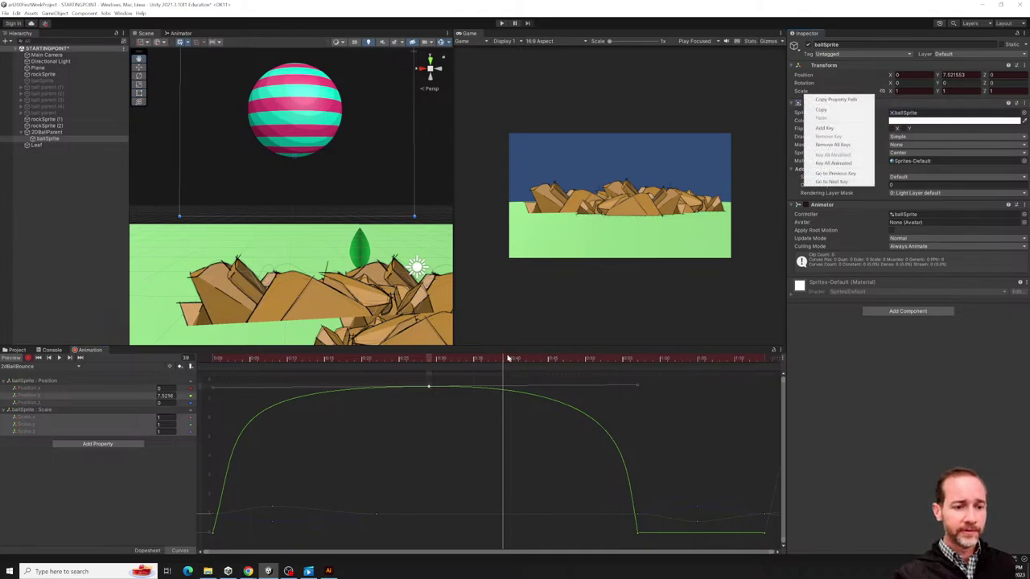
left_click_drag(507, 357, 466, 359)
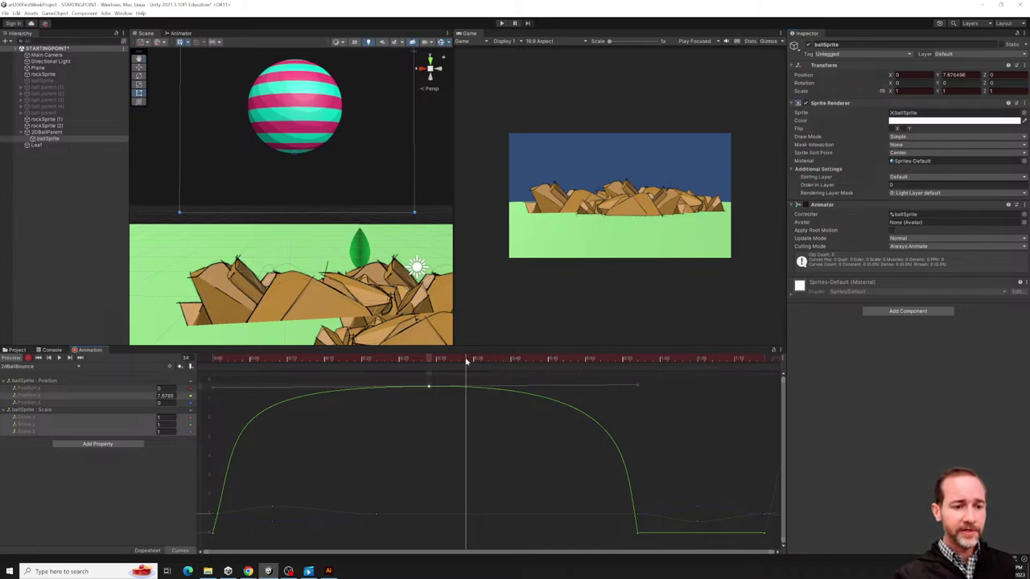
right_click(796, 92)
left_click(837, 126)
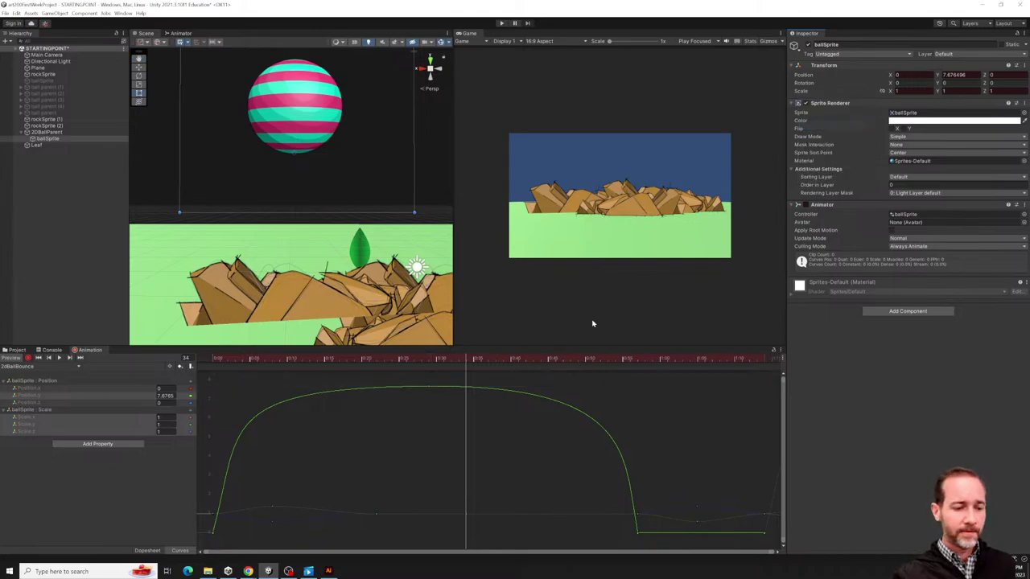
At frame 39, stretch the ball sprite vertically with a Y scale of 2.13 and an X scale of 0.4.
mouse_move(493, 362)
left_mouse_down()
mouse_move(478, 361)
mouse_move(503, 360)
left_mouse_up()
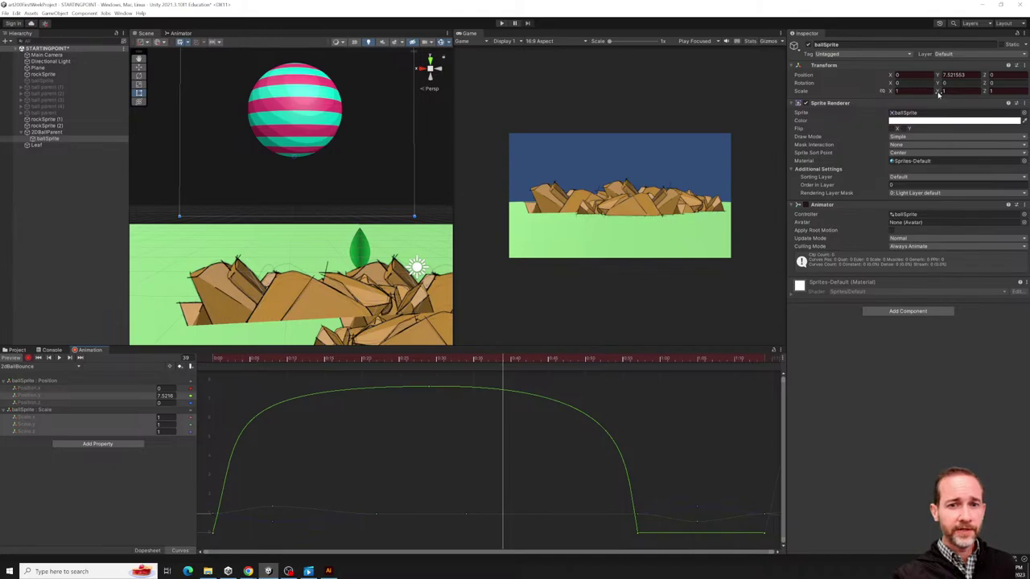
left_click_drag(938, 93, 955, 97)
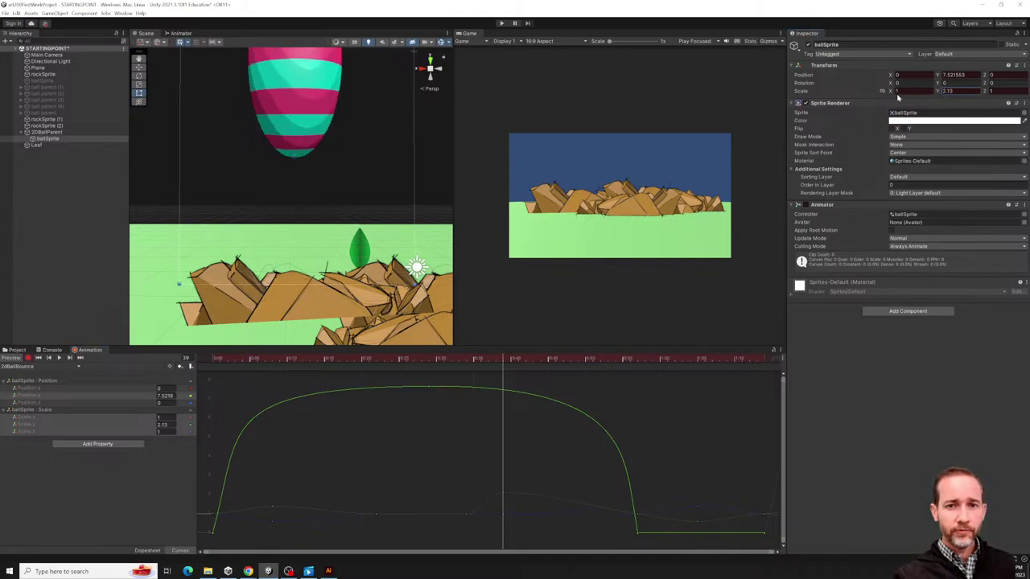
left_click_drag(890, 94, 884, 95)
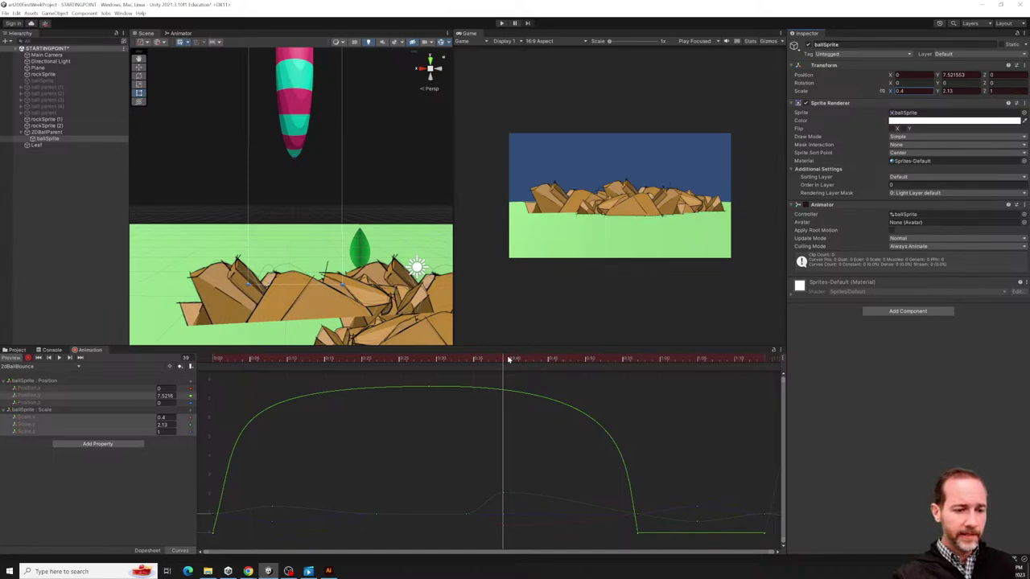
Key the ball's scale back to 1 at frame 48, and play the bounce from the start.
left_click_drag(504, 362, 584, 362)
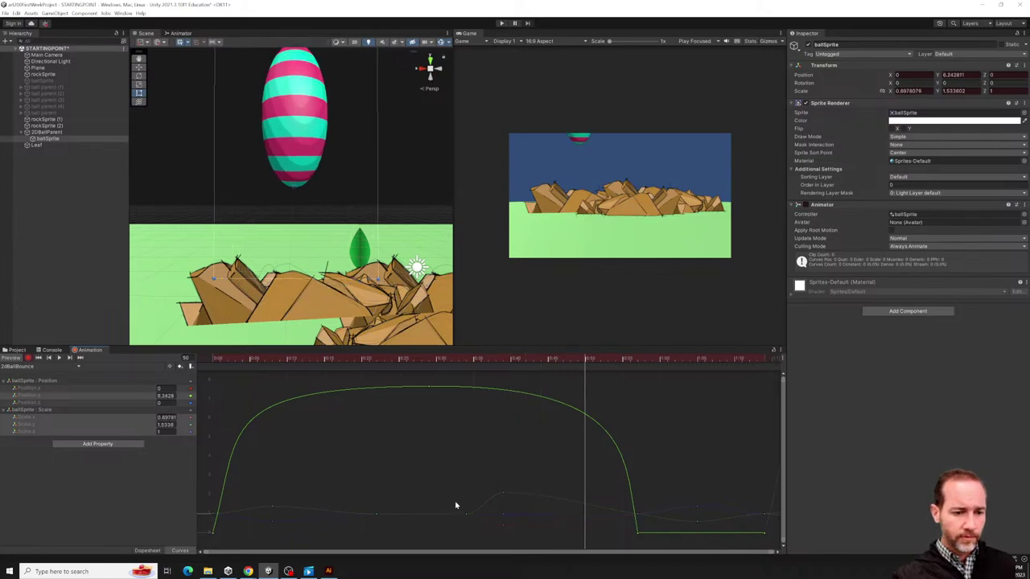
left_click(465, 513)
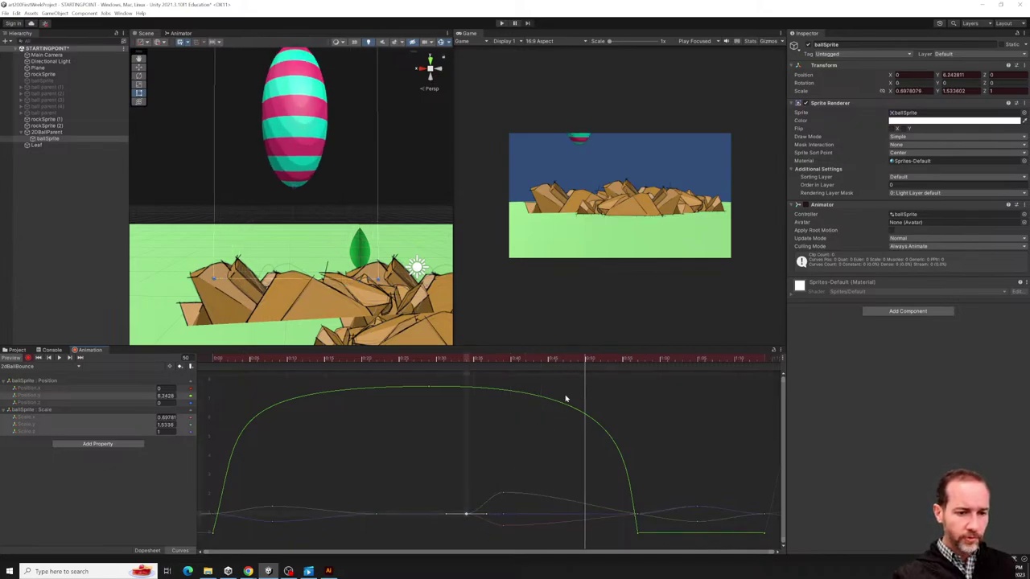
left_click_drag(584, 361, 573, 366)
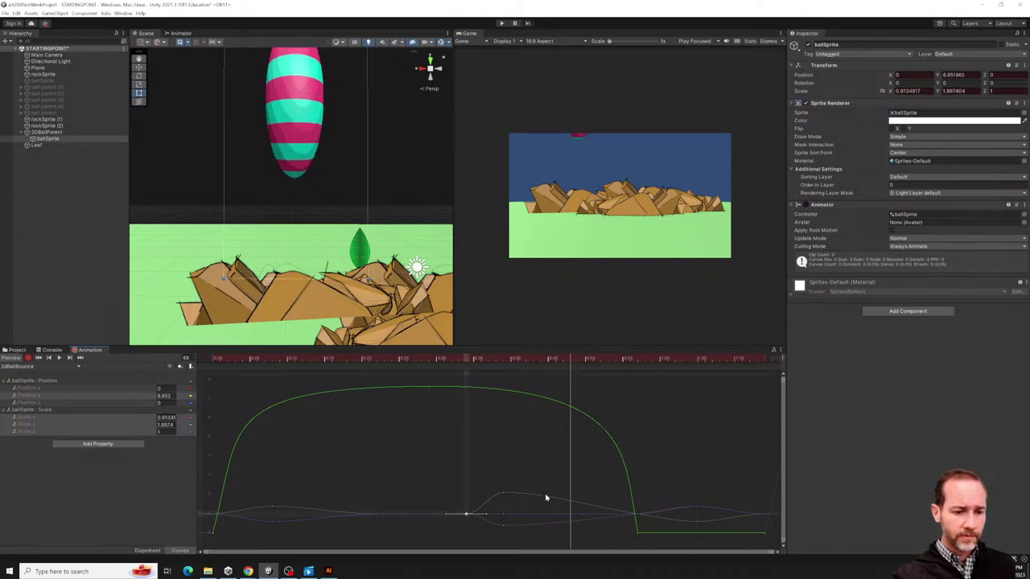
key("Delete")
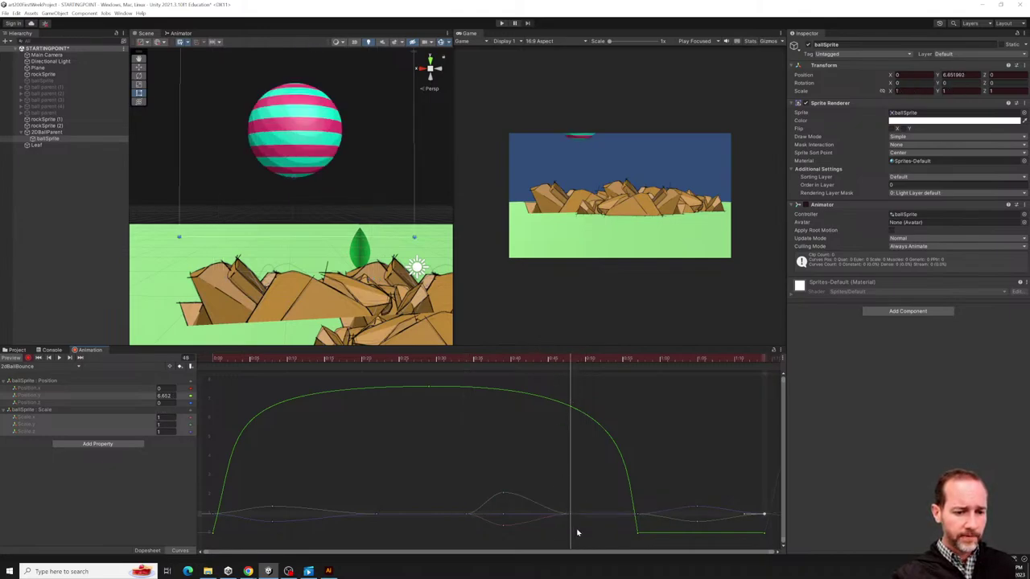
double_click(570, 513)
left_click_drag(562, 363, 217, 364)
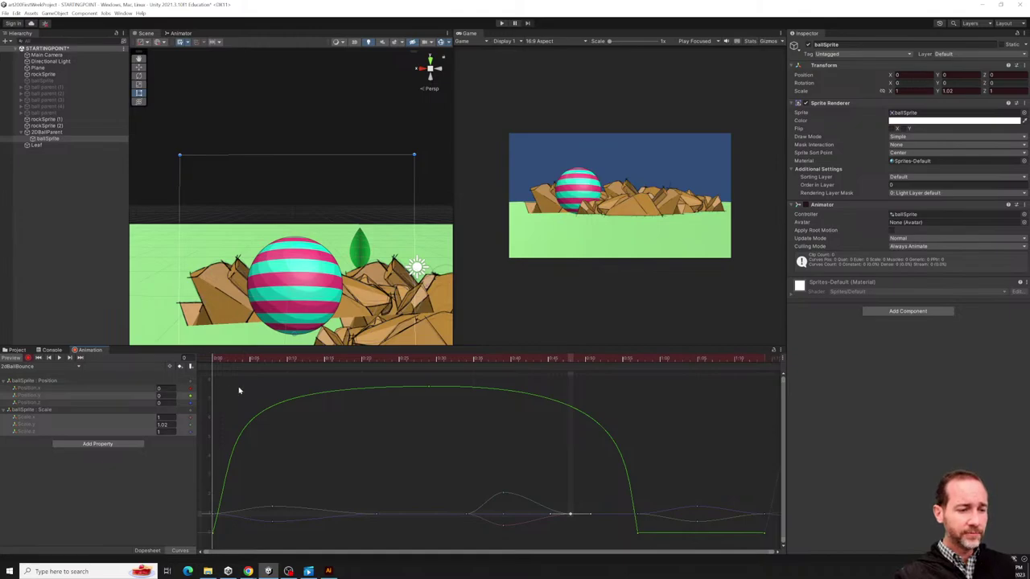
key("space")
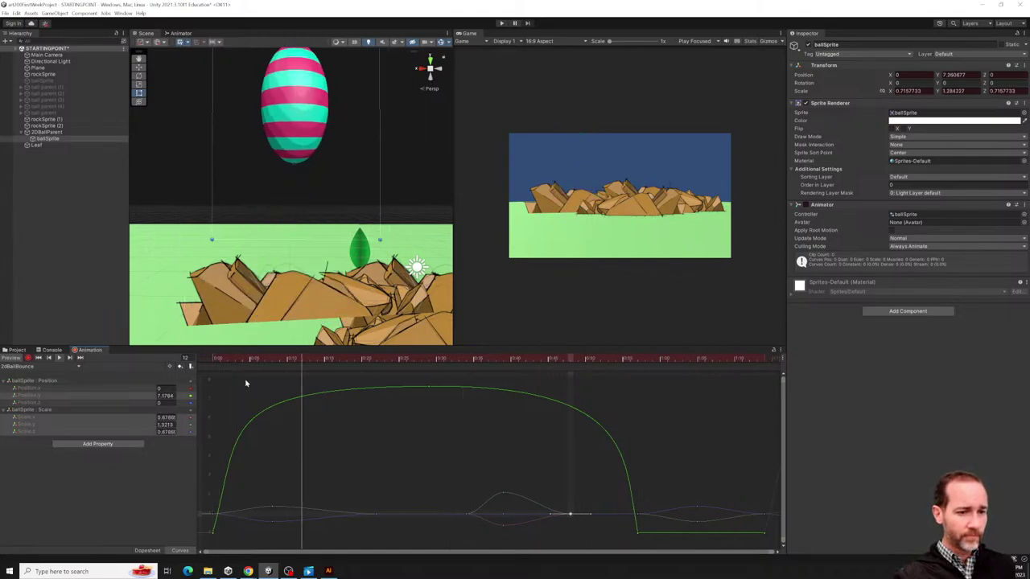
Move the restored-scale key to about frame 56 and the stretch keys to about frame 46.
left_click(571, 515)
left_click_drag(571, 516, 632, 519)
left_click_drag(540, 537, 555, 492)
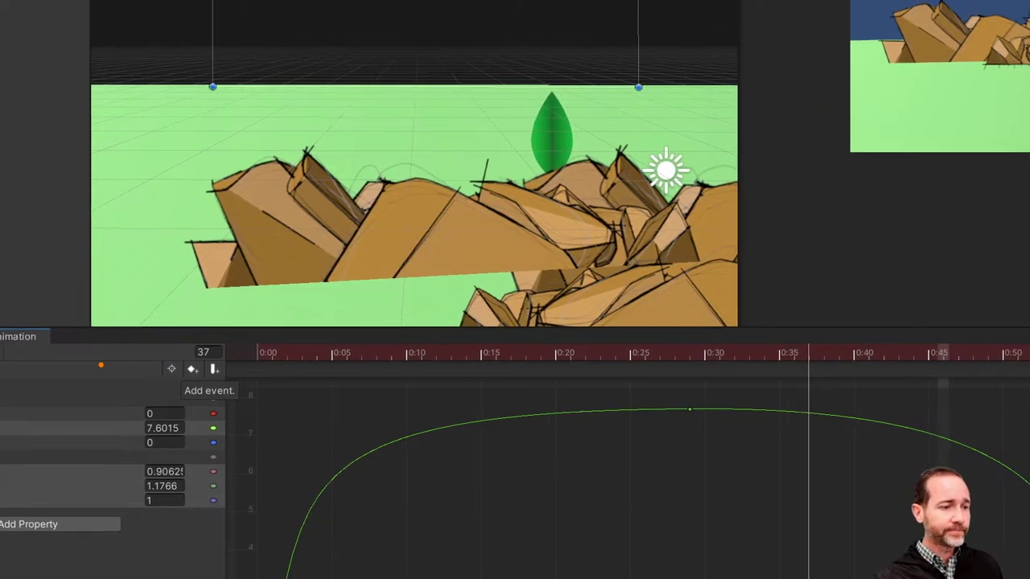
Draw a horizontal line across the magnified screen and label its ends "real physics" and "cartoon physics".
left_click_drag(83, 247, 919, 229)
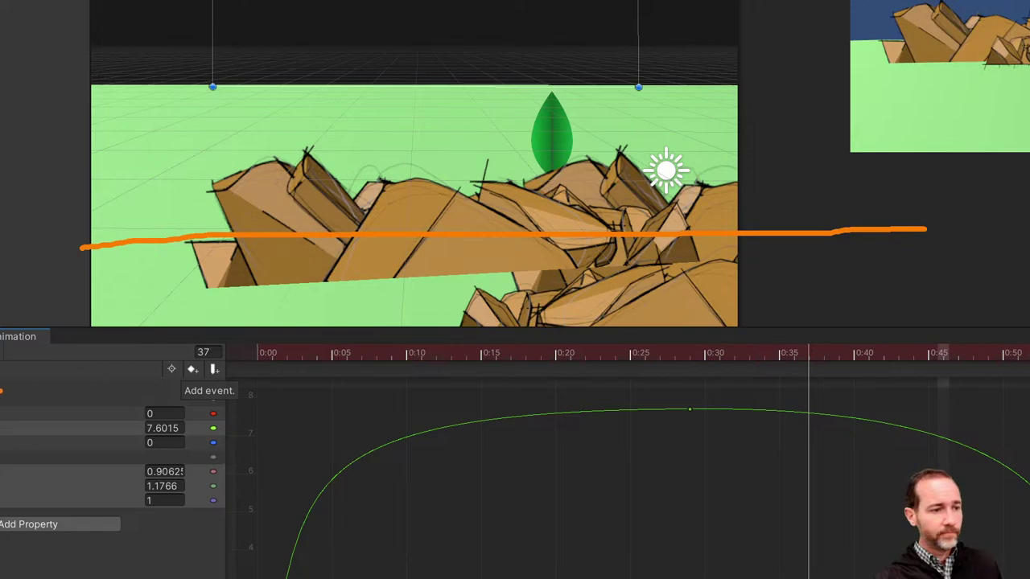
left_click_drag(50, 241, 47, 143)
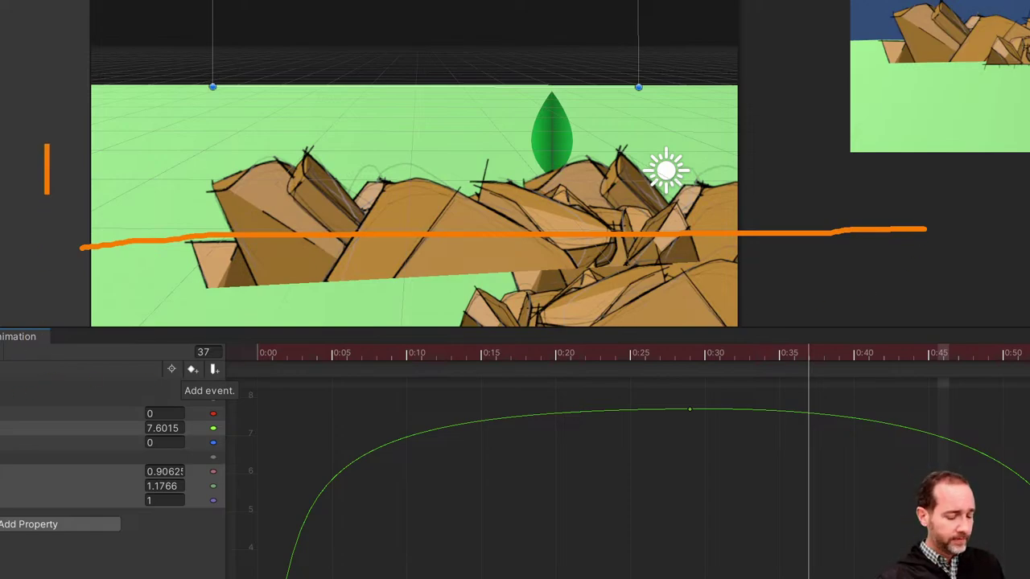
type("real p")
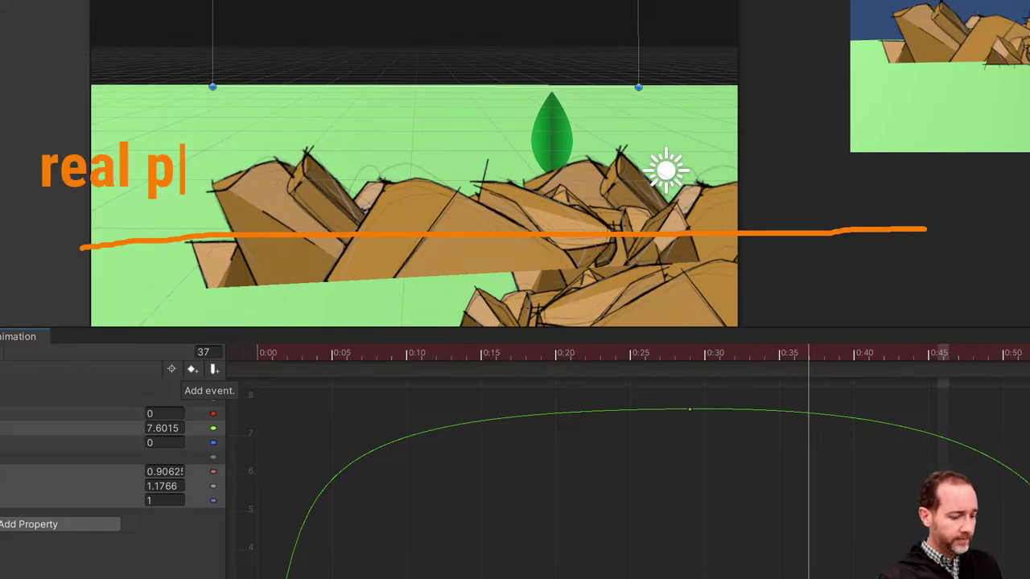
type("hysics")
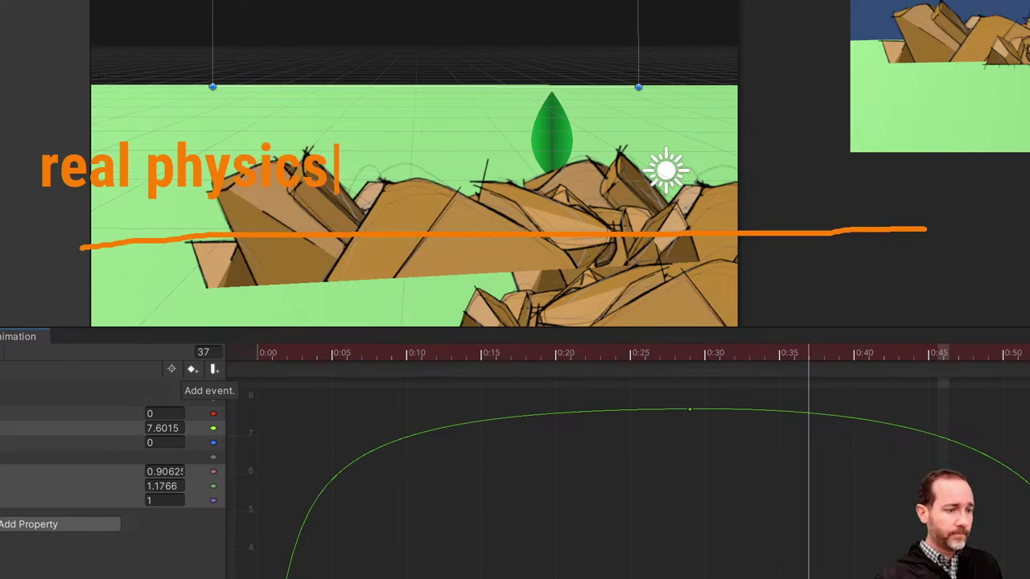
type("t")
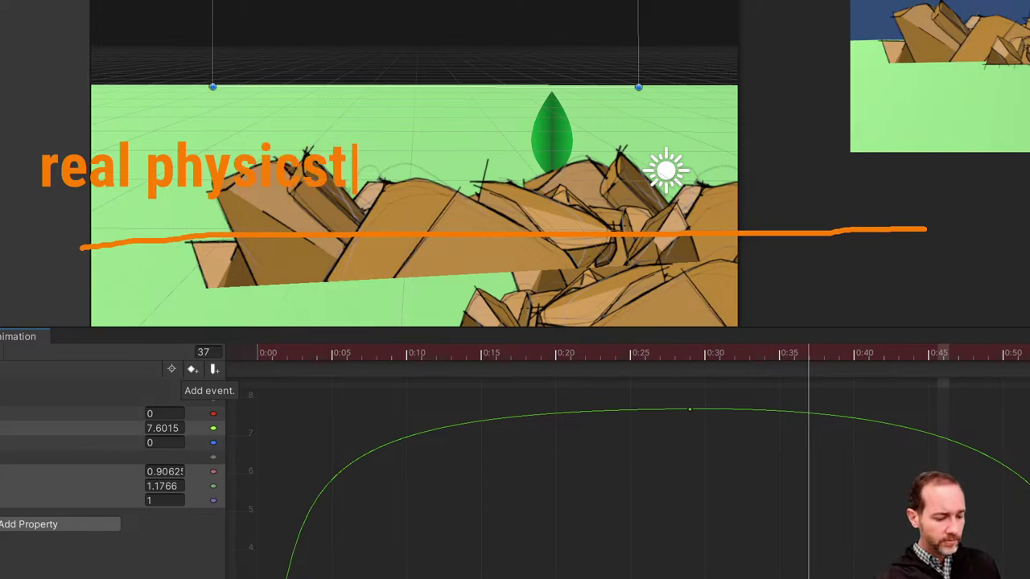
key("BackSpace")
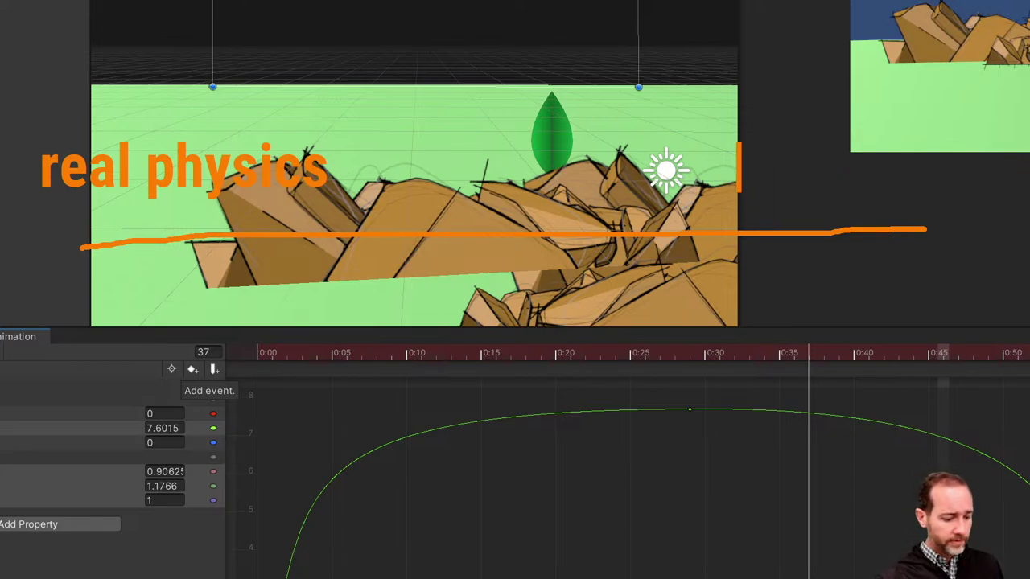
left_click(739, 168)
type("cartoon")
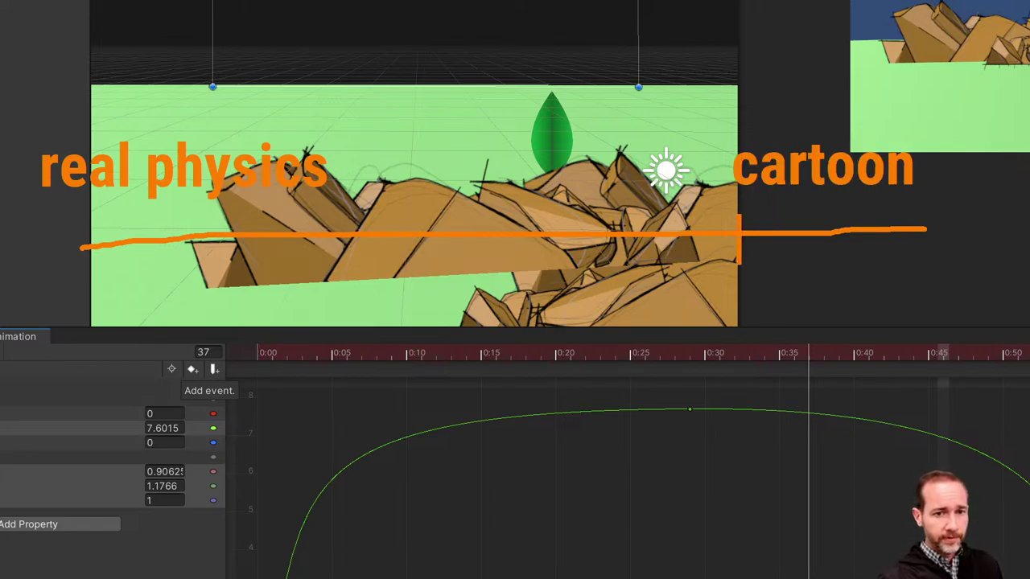
left_click(738, 238)
type("physics")
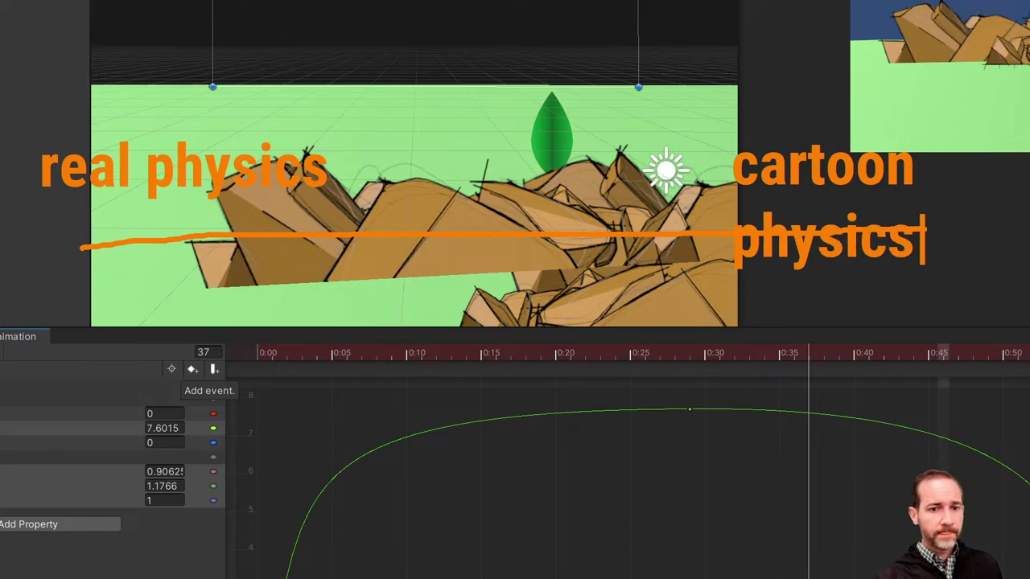
key("Escape")
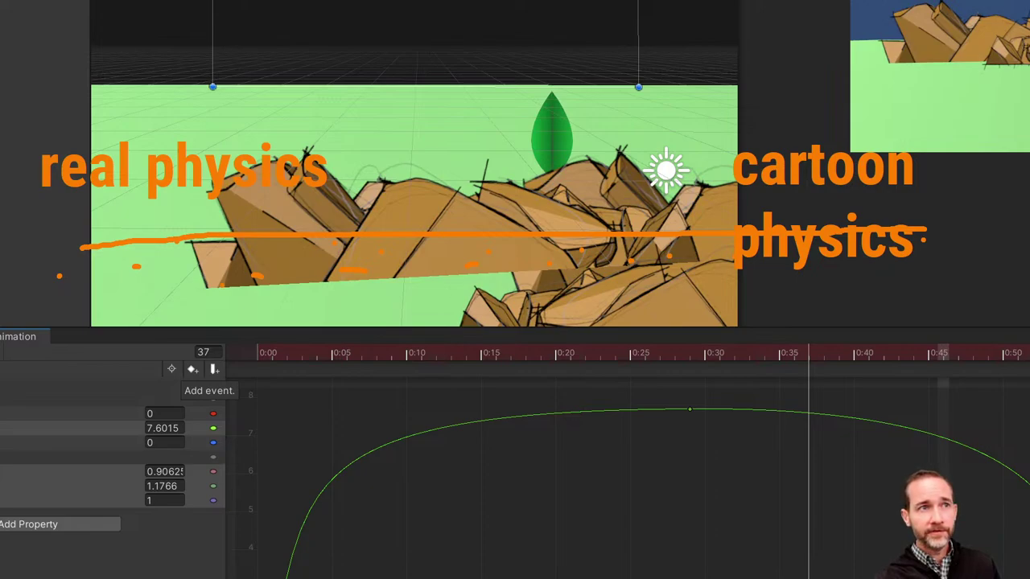
Circle both physics labels, draw more strokes along the line between them, and close the annotation.
mouse_move(178, 54)
left_mouse_down()
mouse_move(31, 309)
mouse_move(386, 34)
left_mouse_up()
mouse_move(816, 24)
left_mouse_down()
mouse_move(728, 117)
mouse_move(969, 69)
left_mouse_up()
mouse_move(114, 224)
left_mouse_down()
mouse_move(366, 223)
mouse_move(696, 245)
mouse_move(904, 241)
left_mouse_up()
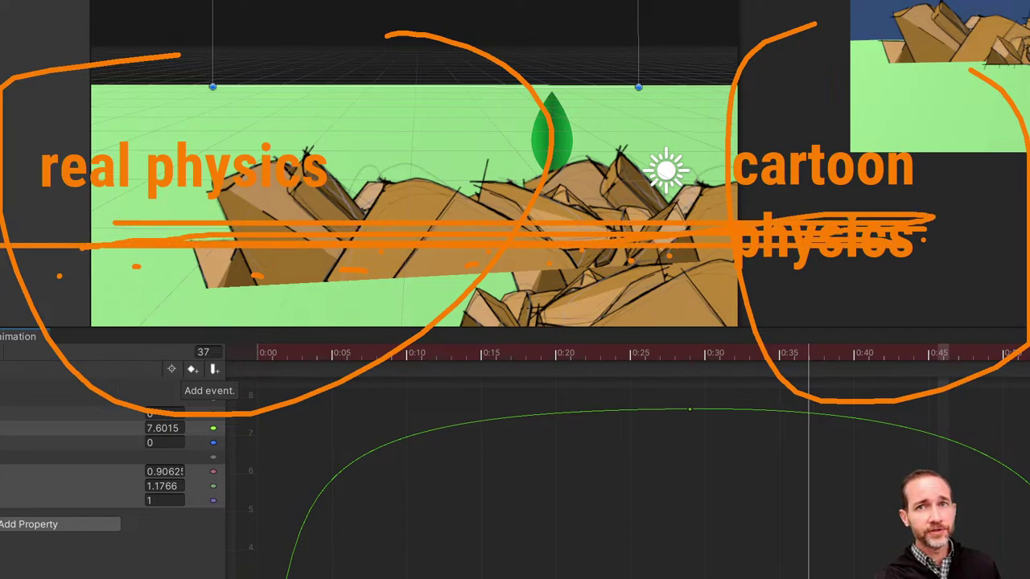
key("Escape")
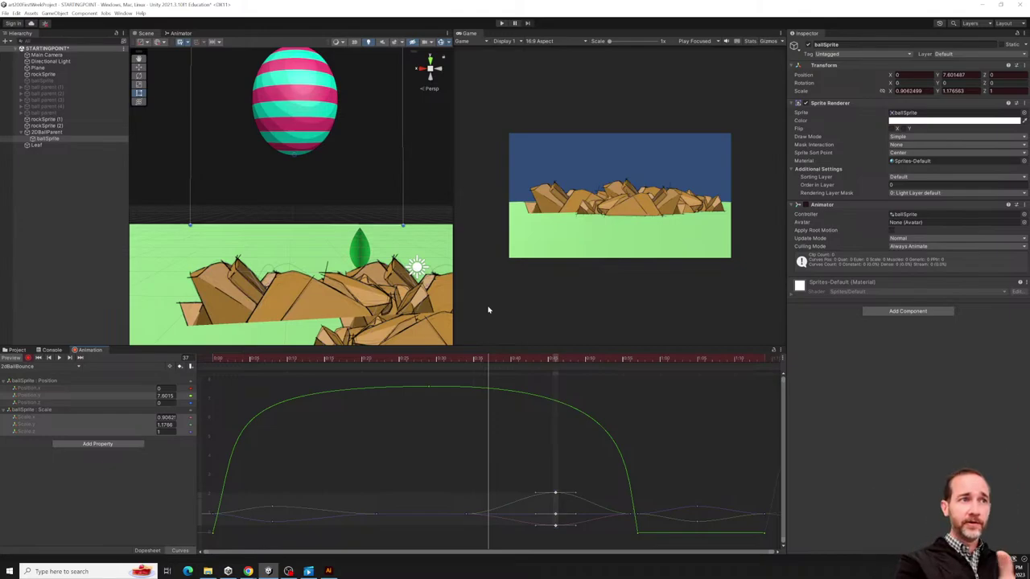
Sketch freehand loops and strokes over the magnified Scene and Game views, and clear the annotation.
key("ctrl+1")
mouse_move(80, 54)
left_mouse_down()
mouse_move(145, 334)
mouse_move(37, 175)
mouse_move(41, 199)
mouse_move(283, 194)
mouse_move(471, 211)
left_mouse_up()
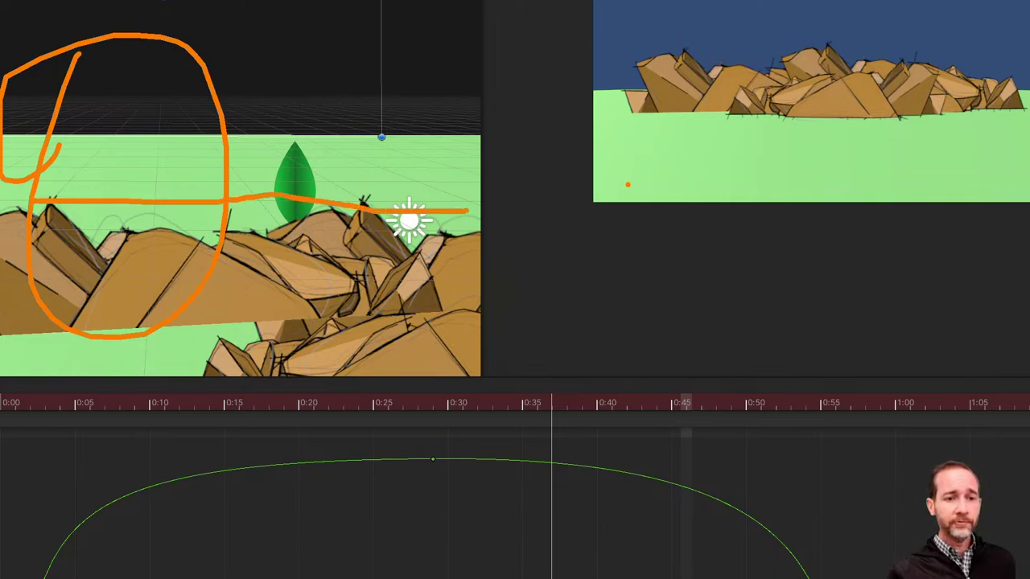
mouse_move(603, 169)
left_mouse_down()
mouse_move(683, 173)
mouse_move(604, 166)
left_mouse_up()
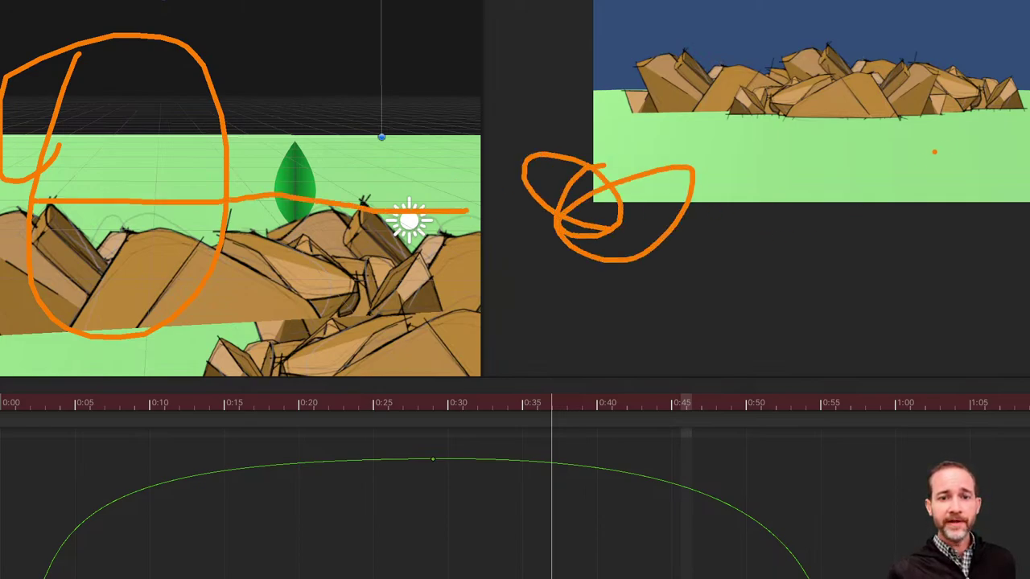
mouse_move(854, 138)
left_mouse_down()
mouse_move(961, 257)
mouse_move(820, 258)
left_mouse_up()
left_click_drag(899, 184, 832, 265)
mouse_move(890, 218)
left_mouse_down()
mouse_move(917, 223)
mouse_move(867, 249)
left_mouse_up()
key("Escape")
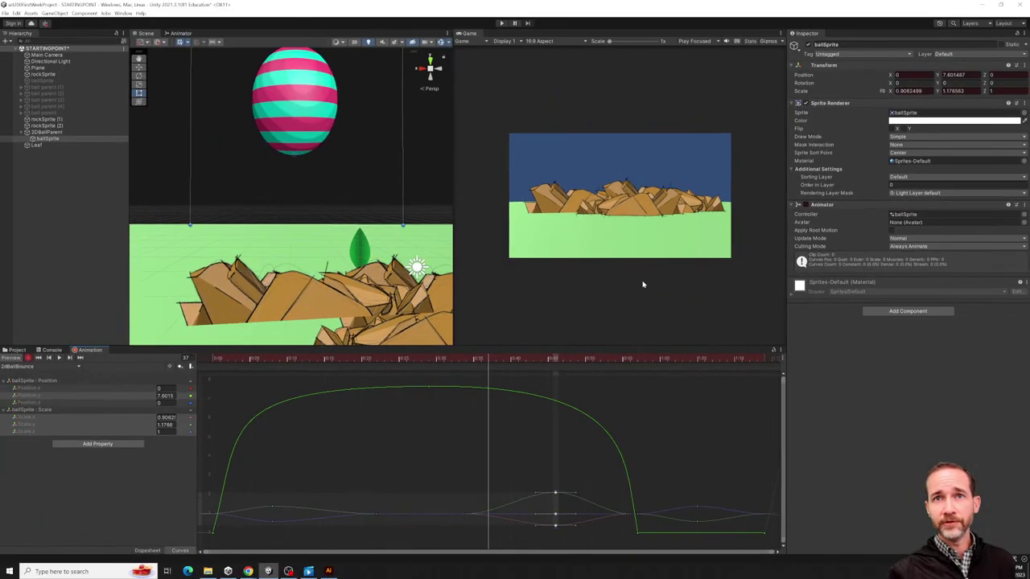
Play the bounce, turn off keyframe recording and save the scene.
key("space")
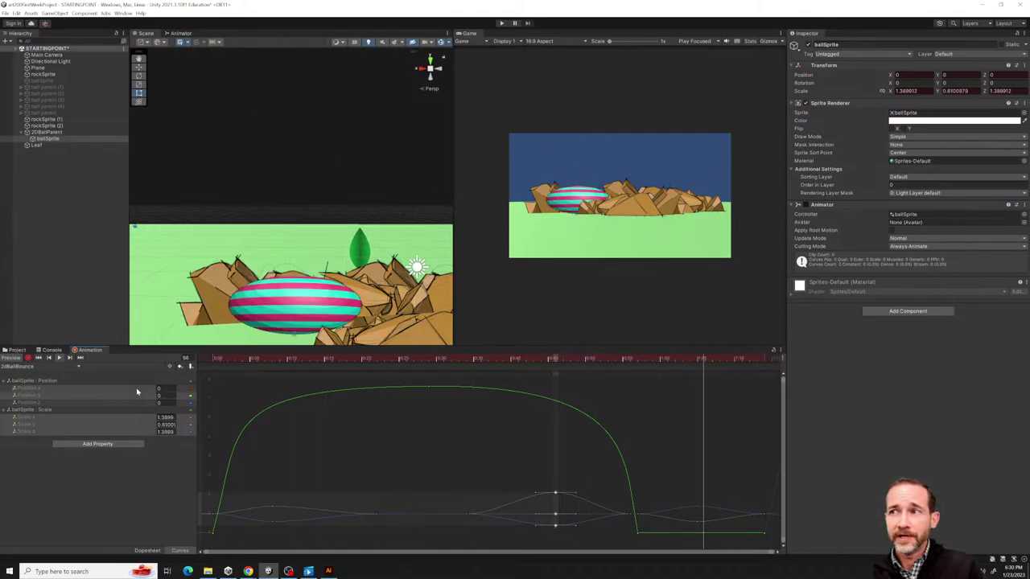
key("space")
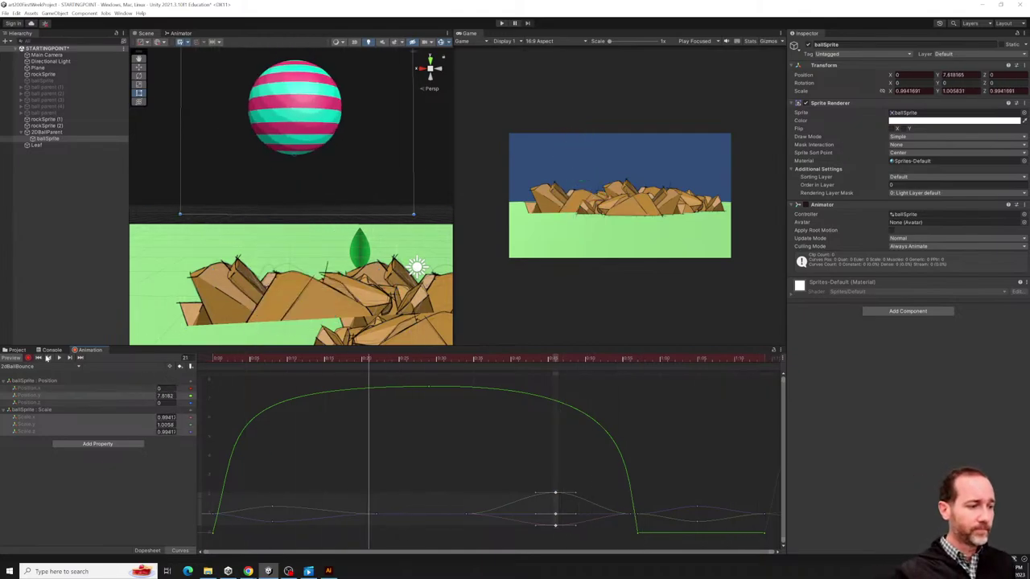
left_click(28, 357)
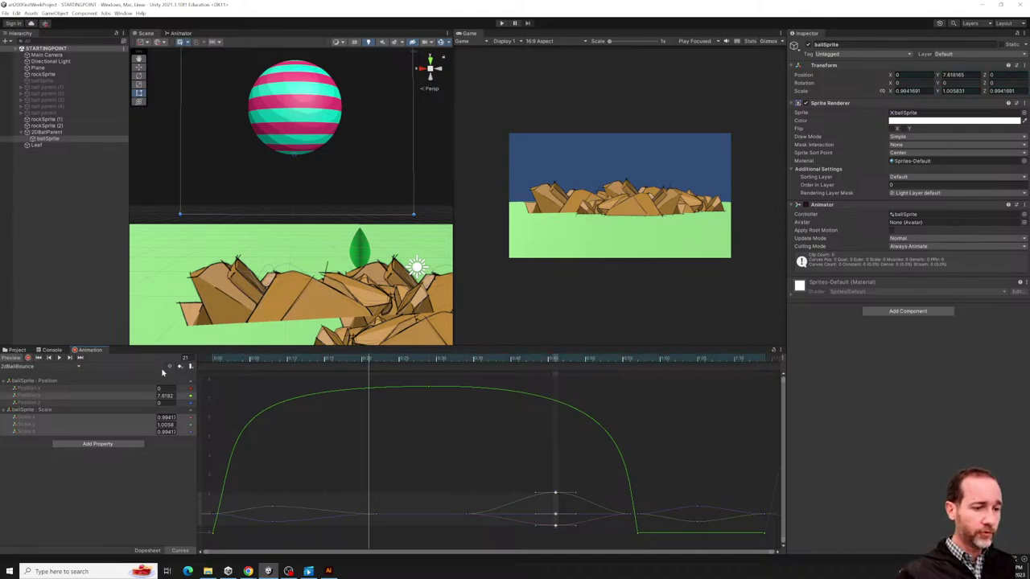
key("space")
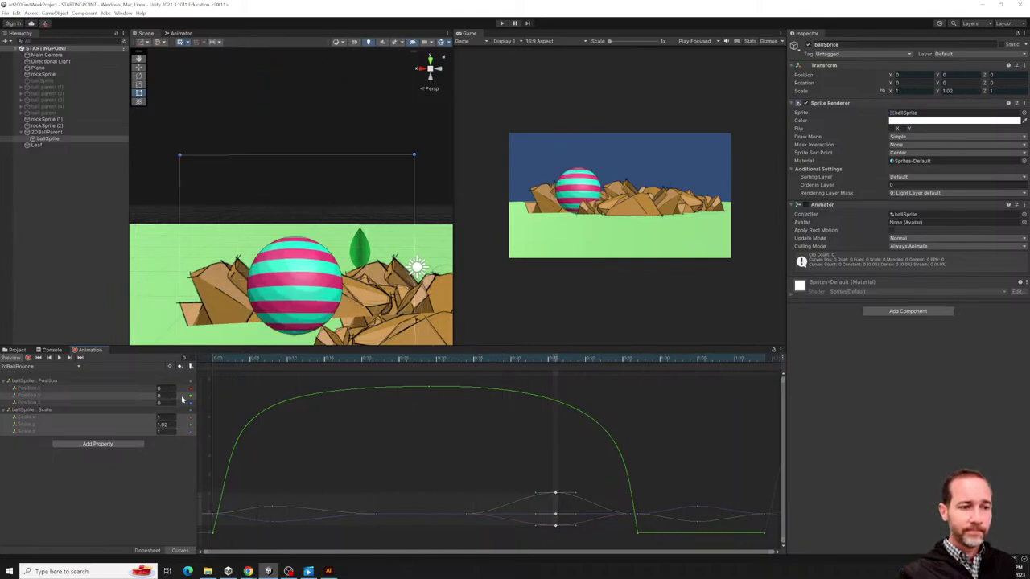
Show the ball sprite's keys in the dopesheet, scrub to frame 19, and collapse the Position and Scale properties.
left_click(38, 132)
left_click(37, 138)
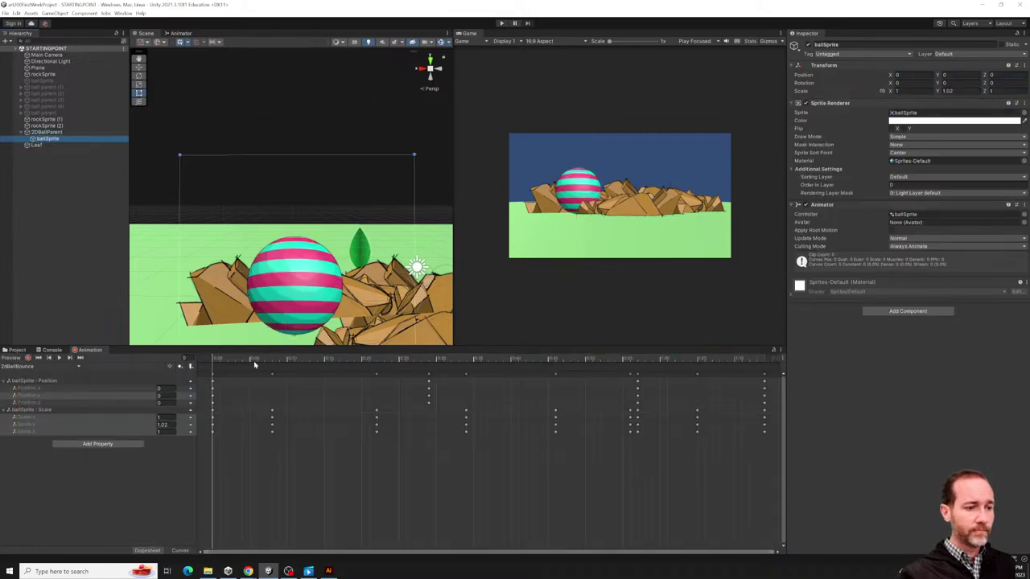
left_click_drag(254, 364, 350, 373)
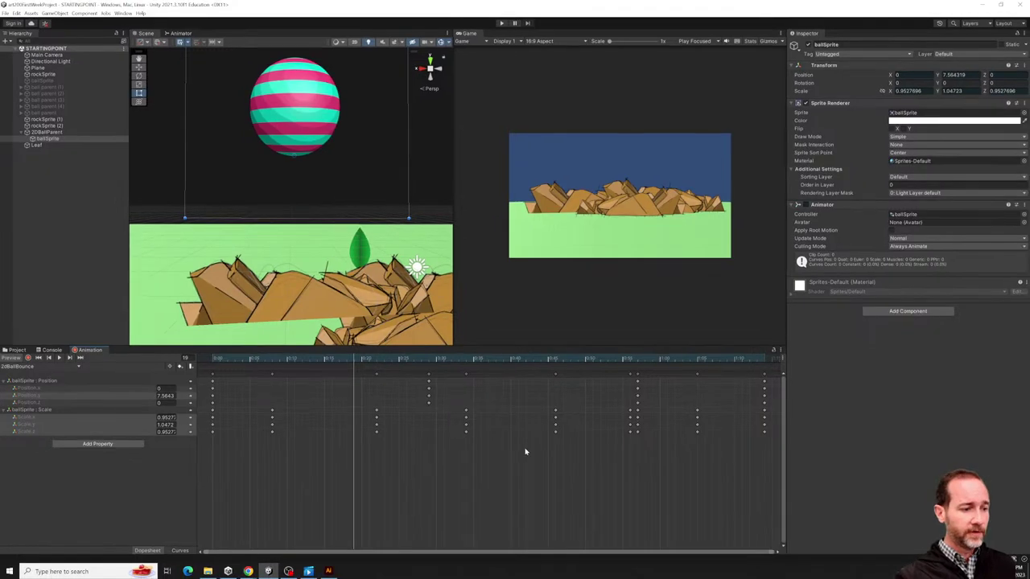
left_click(3, 381)
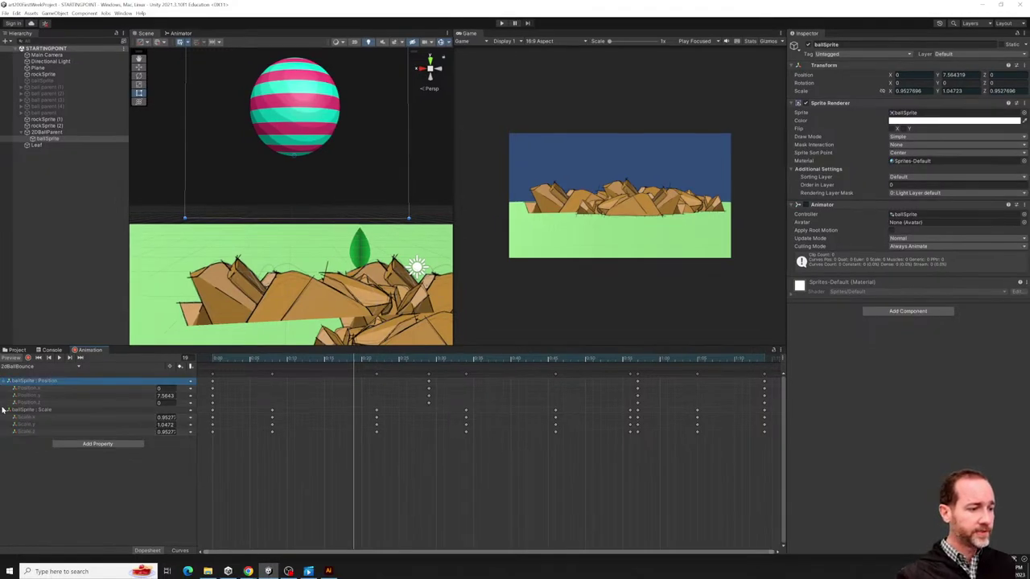
left_click(4, 410)
left_click(3, 381)
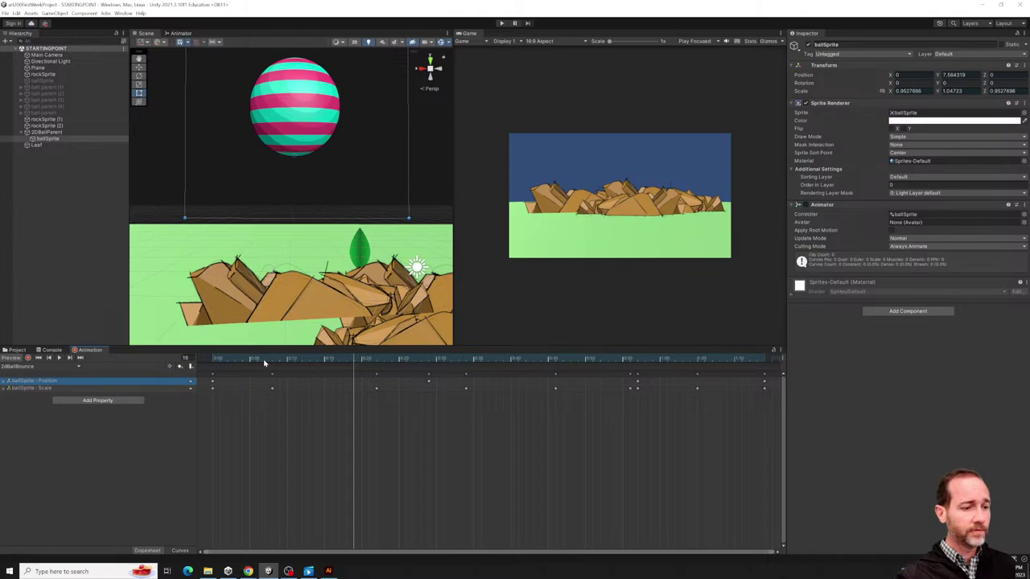
Scrub the bounce clip to frame 0 and write the annotation heading "three animation clips" over the magnified scene.
left_click_drag(264, 364, 63, 442)
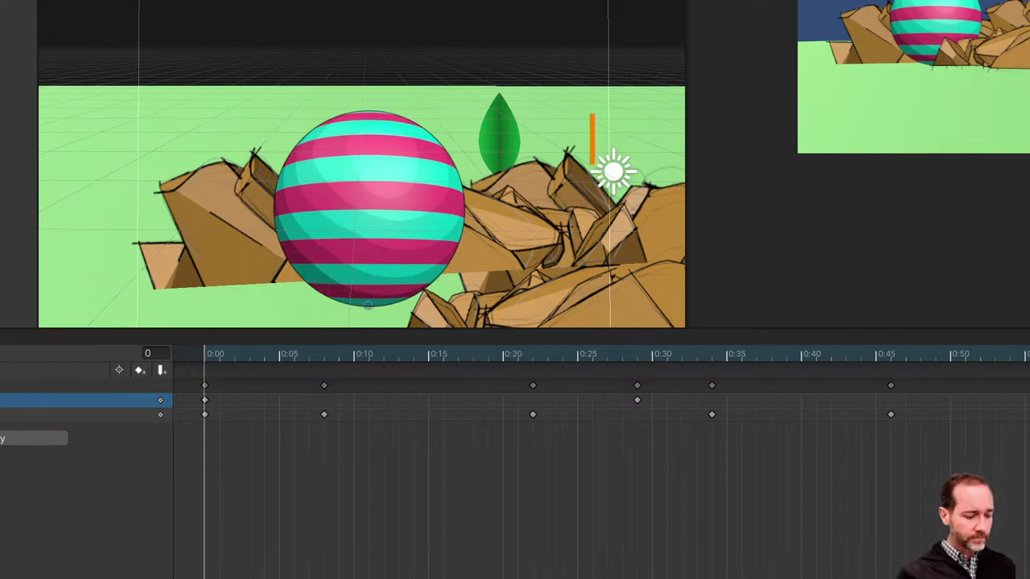
type("three a")
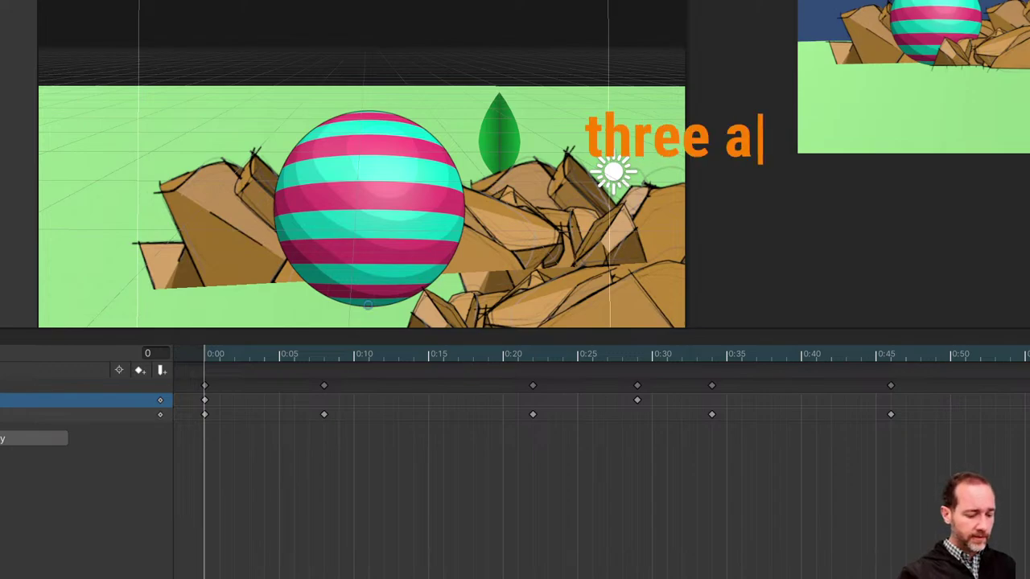
type("nimation")
key("BackSpace")
key("BackSpace")
type("ion")
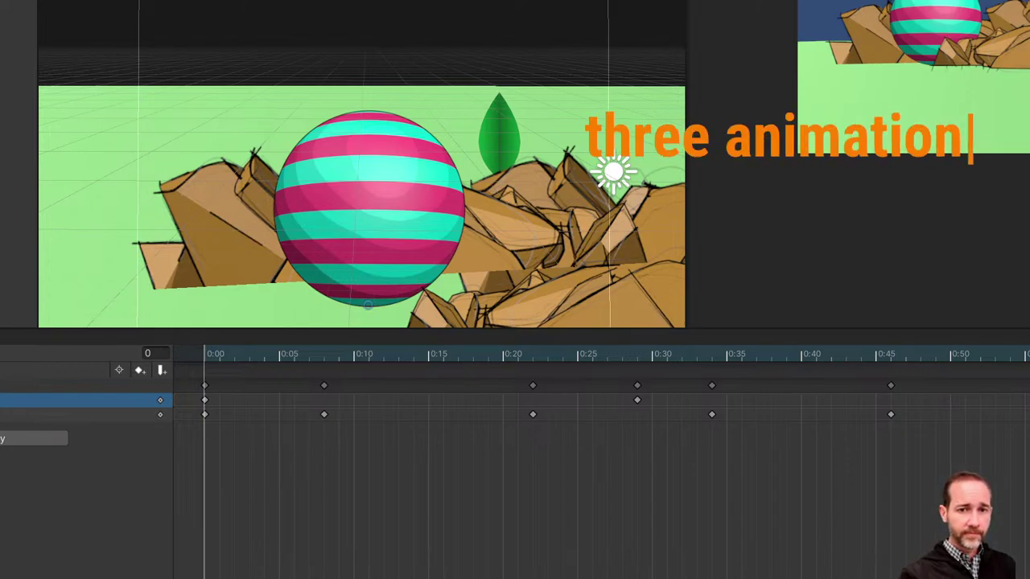
key("Return")
type("clips")
key("Return")
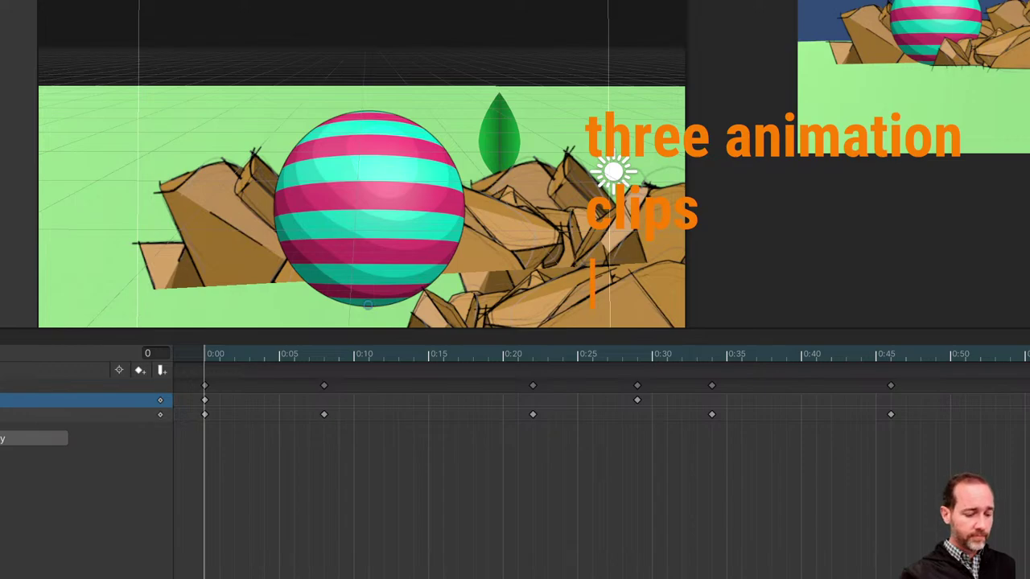
List "bounce", "stop" and "highlight" beneath the annotation heading, clear the annotation and deselect the Position property.
type("bounce")
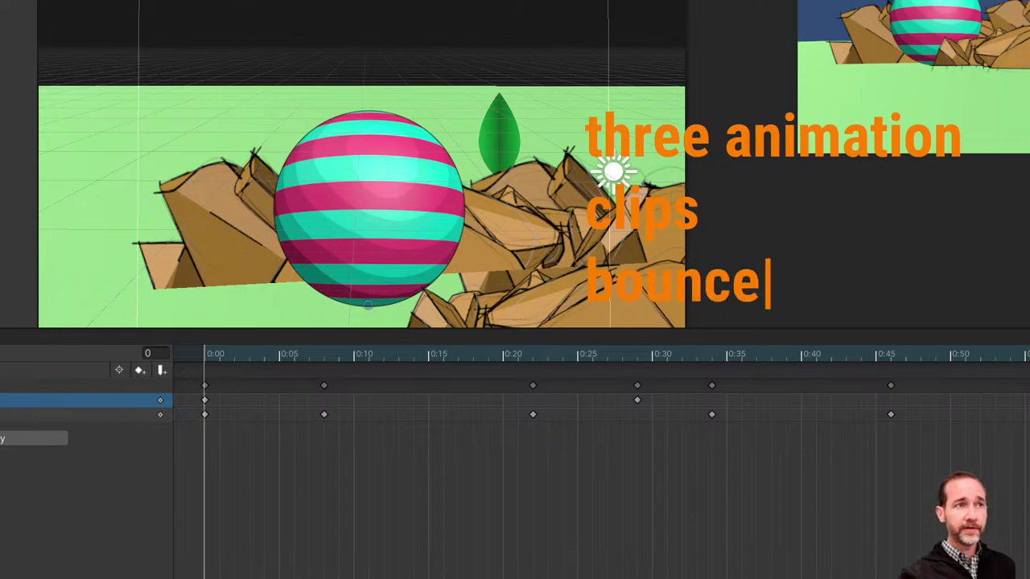
key("Return")
type("stop")
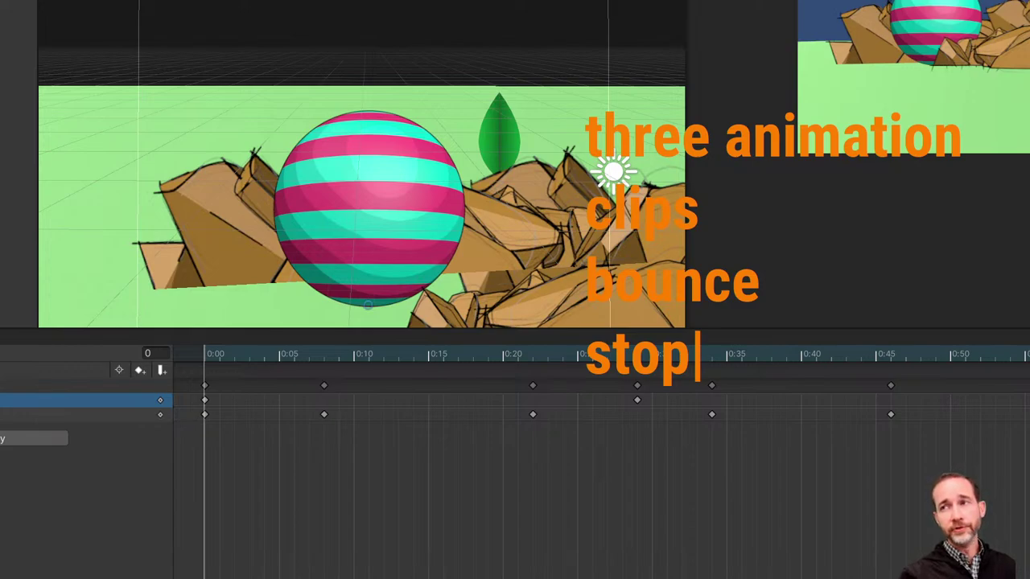
key("Return")
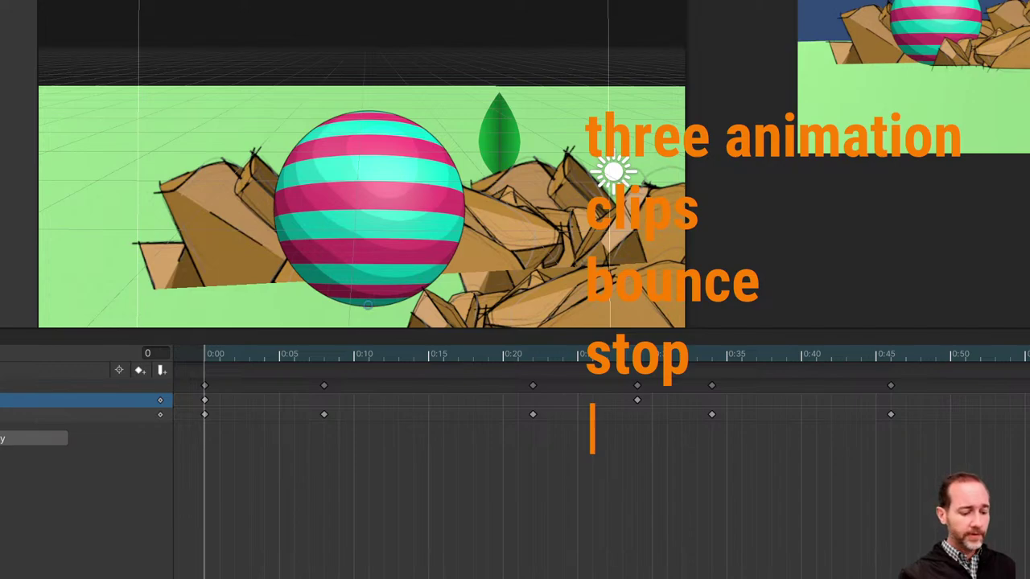
type("change")
key("BackSpace")
key("BackSpace")
key("BackSpace")
key("BackSpace")
key("BackSpace")
key("BackSpace")
key("BackSpace")
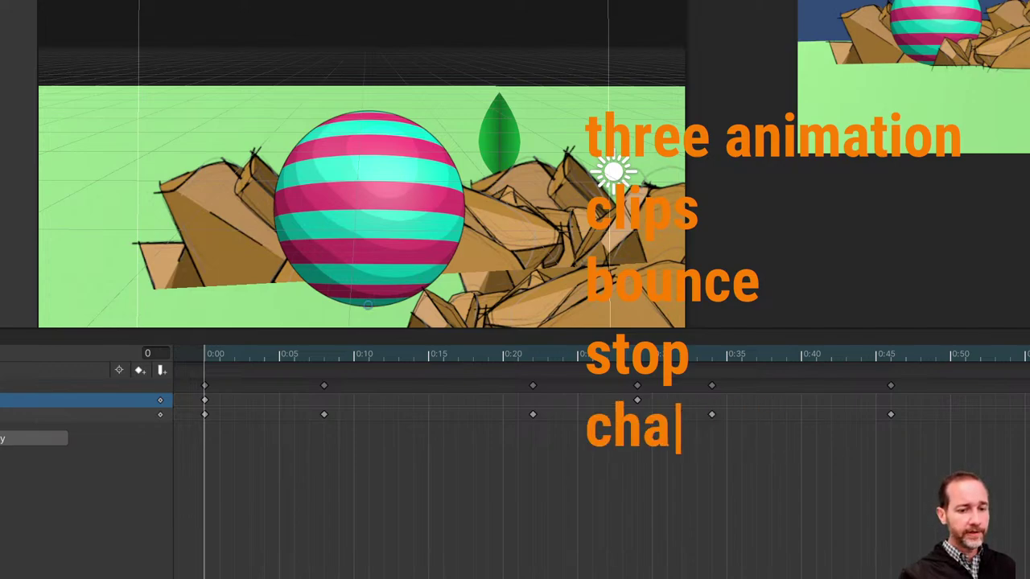
type("highlight")
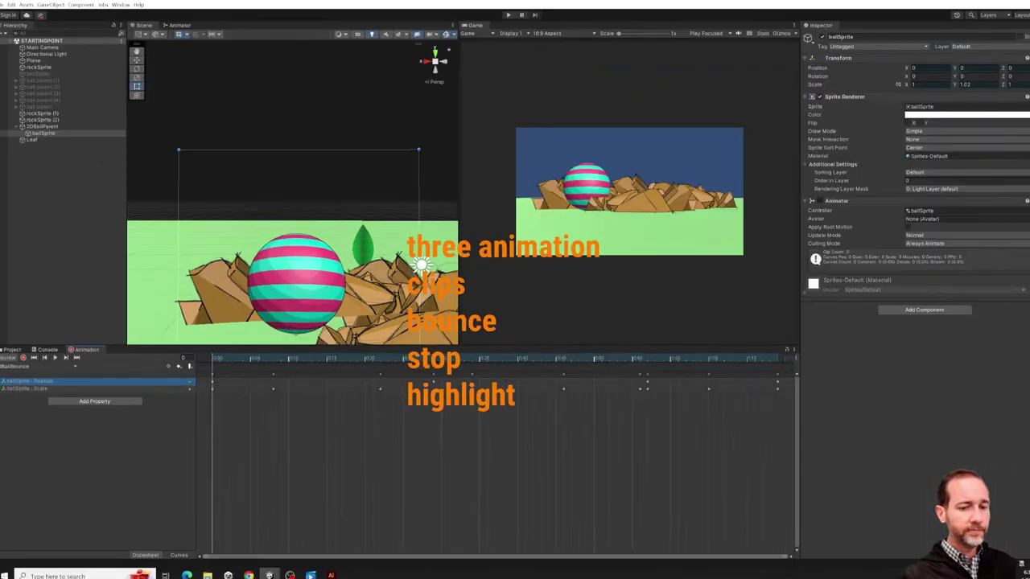
left_click(32, 433)
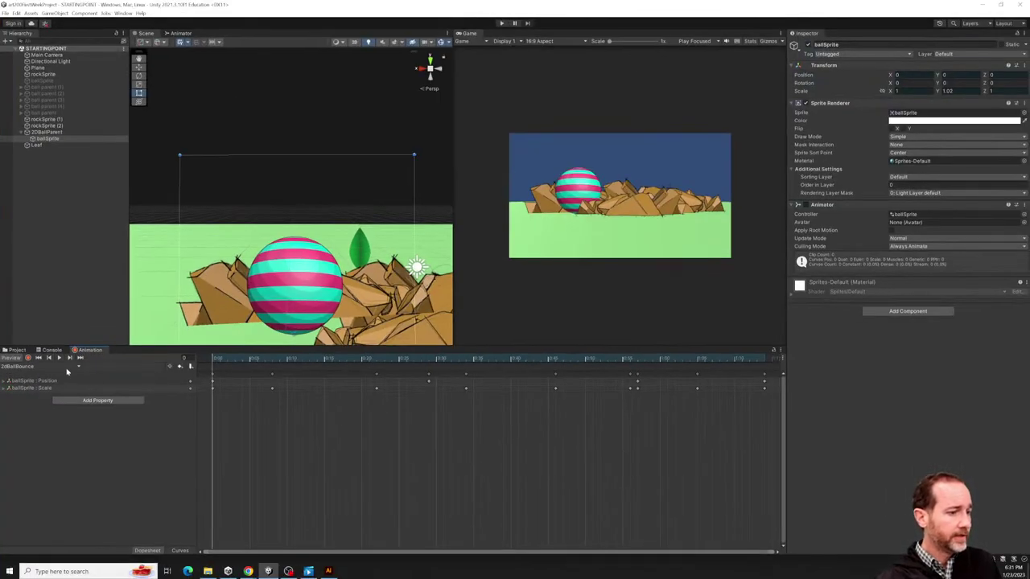
Create a new animation clip for the ball sprite and save it in Assets as 2dBallstop.
left_click(136, 358)
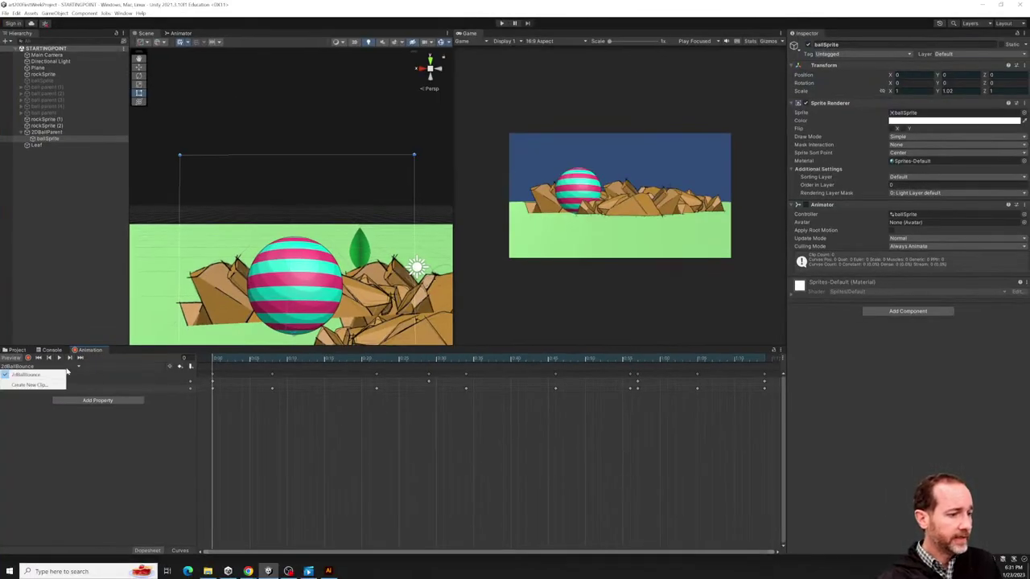
left_click(53, 386)
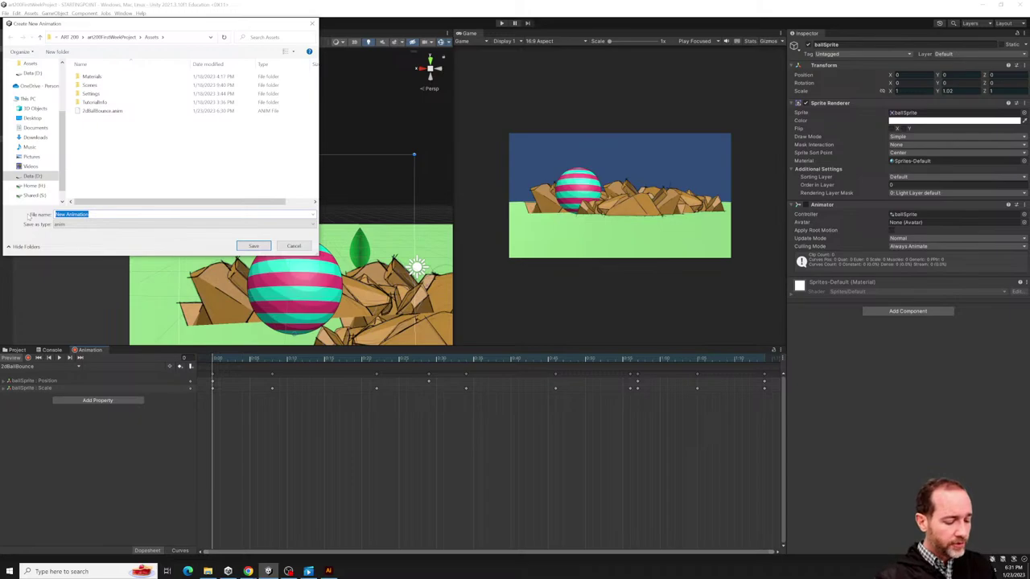
type("2dBall")
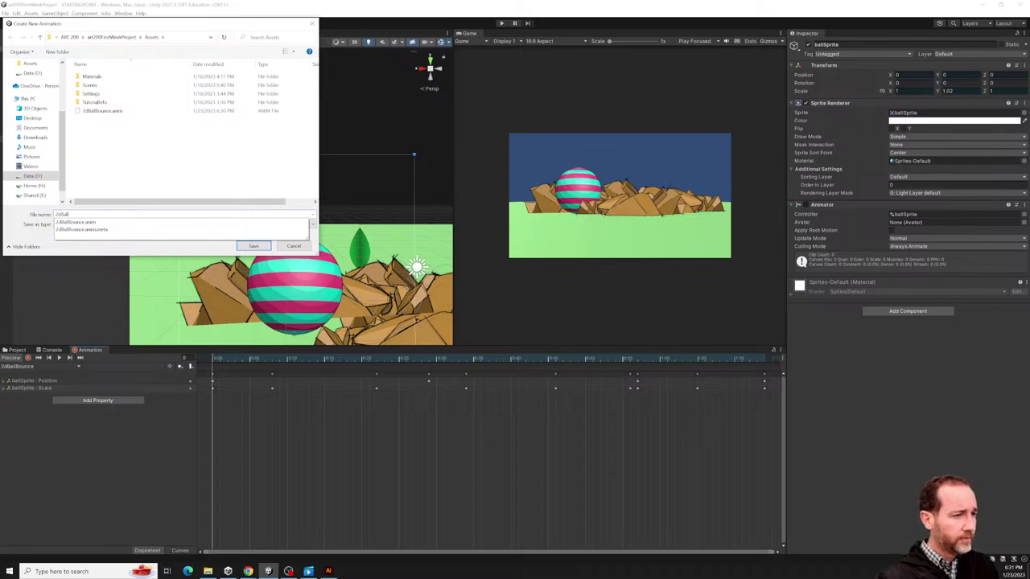
type("d")
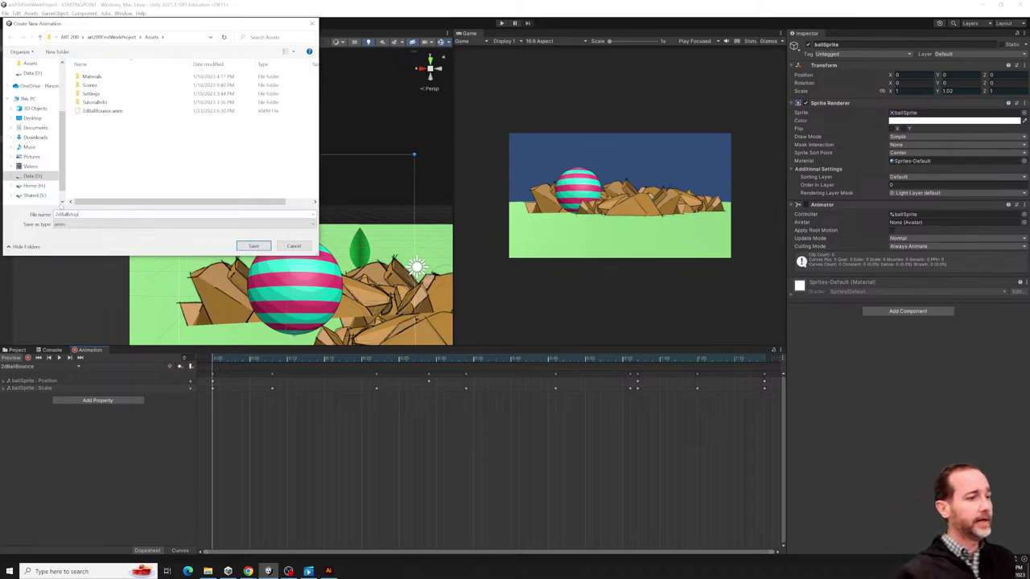
left_click(252, 246)
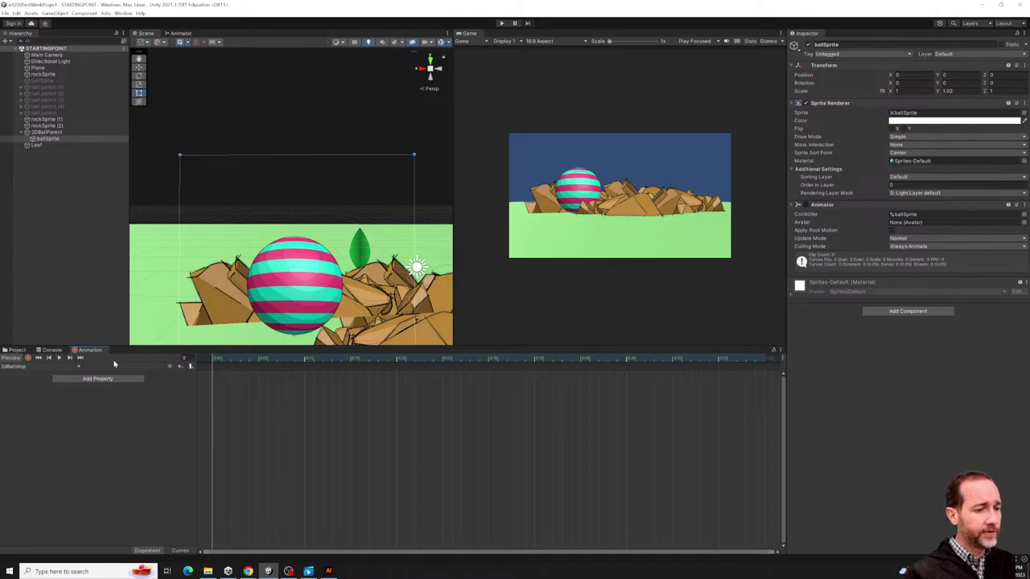
Create another animation clip for the ball sprite and save it in Assets as 2DBallHighlight.
left_click(51, 369)
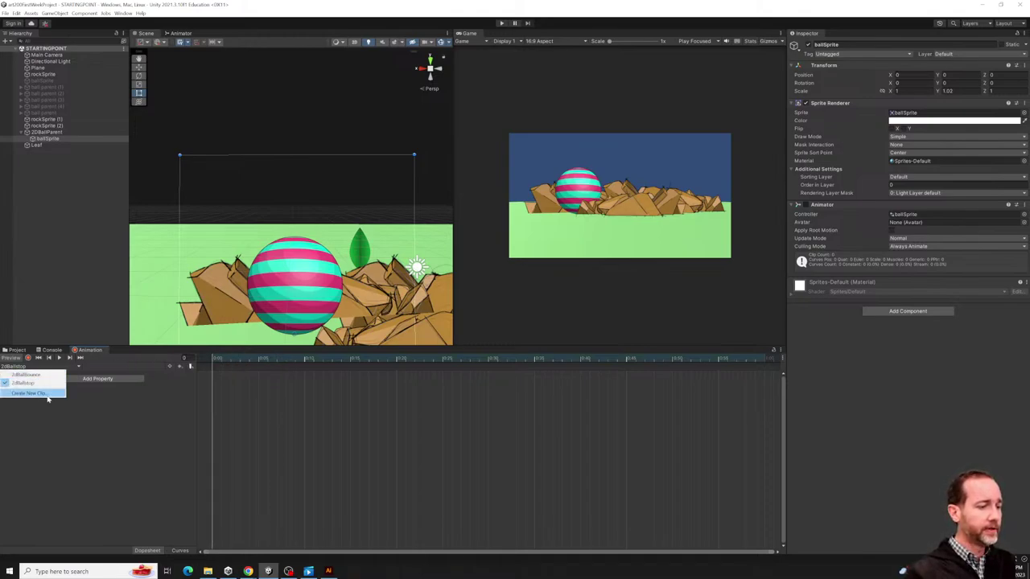
left_click(48, 394)
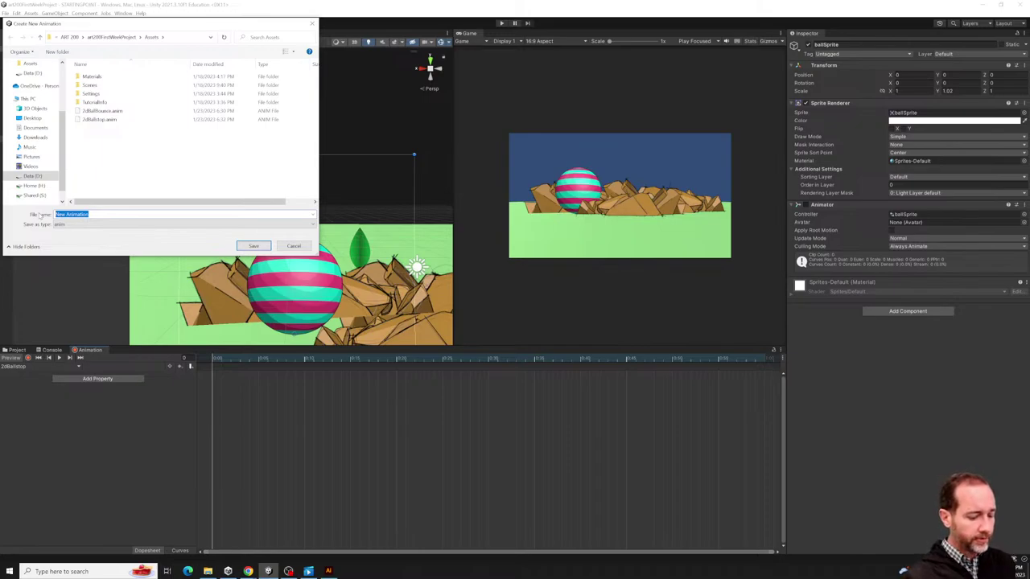
type("h")
type("2")
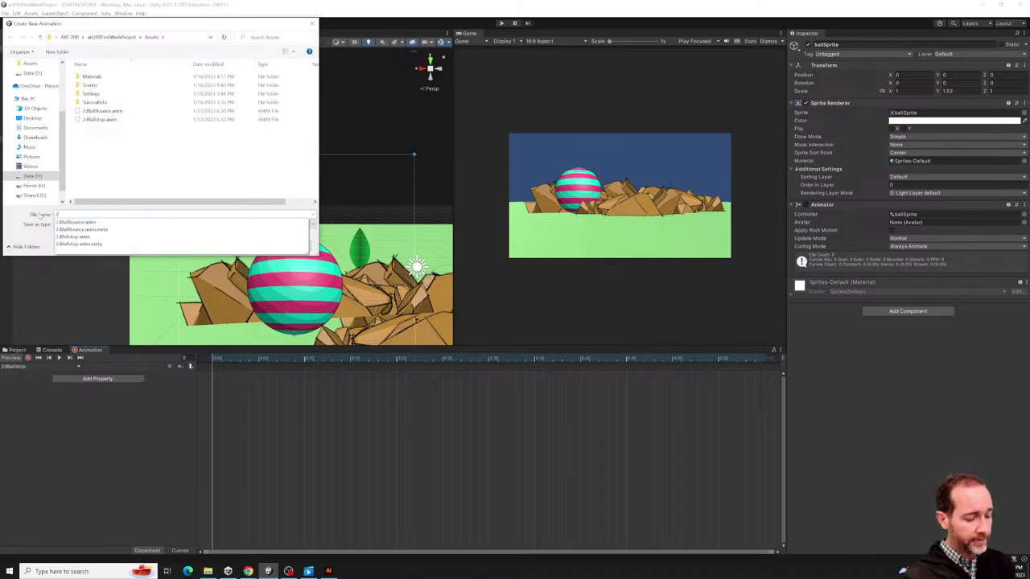
type("DBallH")
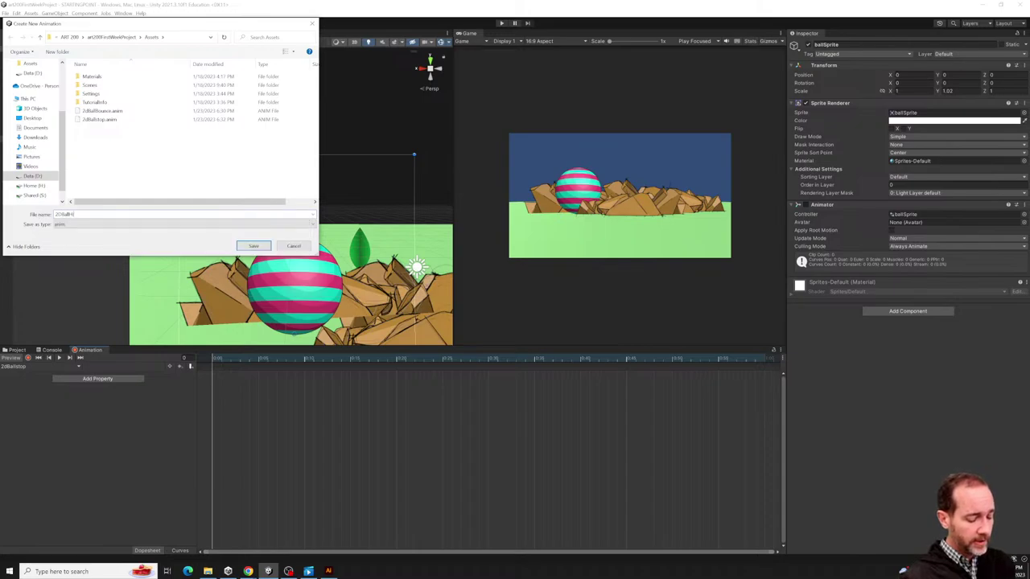
type("ighBoun")
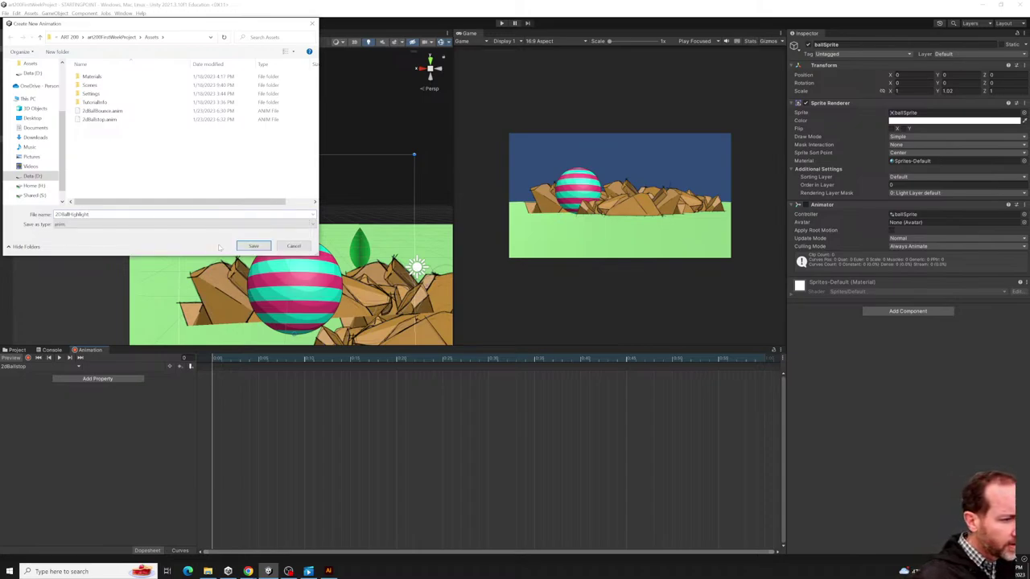
left_click(254, 245)
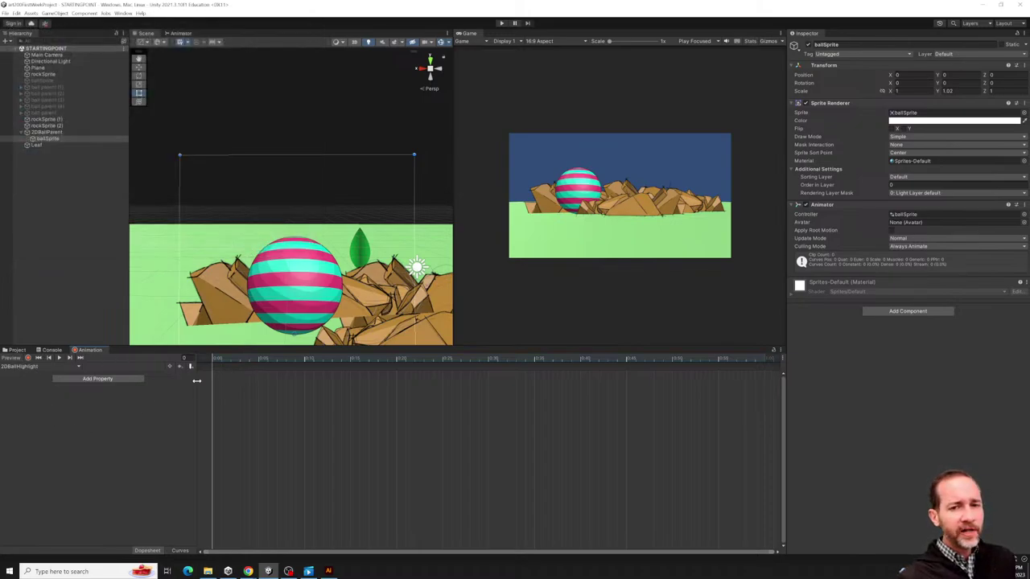
Turn on keyframe recording, try a light cyan tint (97F9FF) on the ball sprite, and restore its colour to white.
left_click(28, 358)
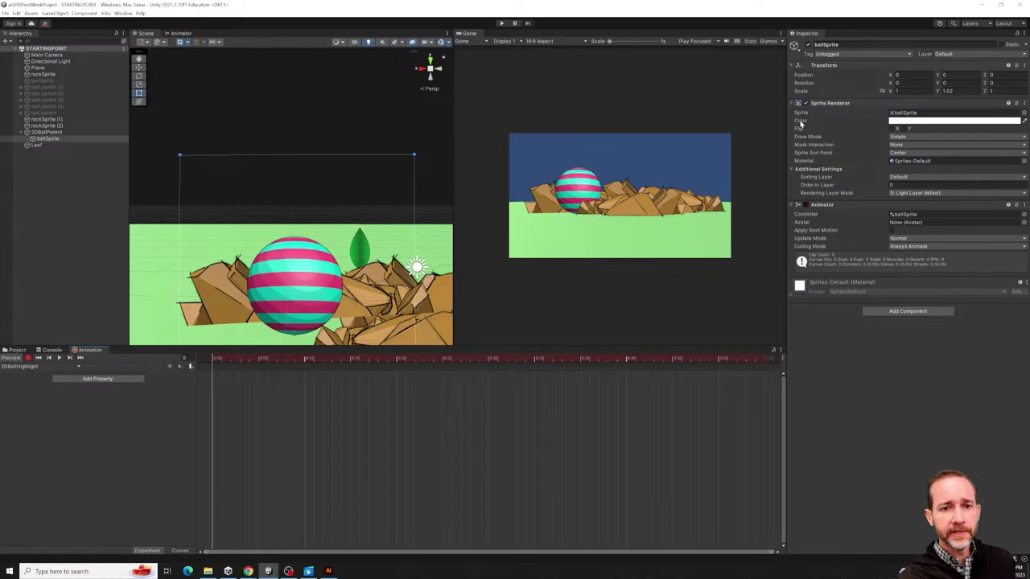
left_click(941, 120)
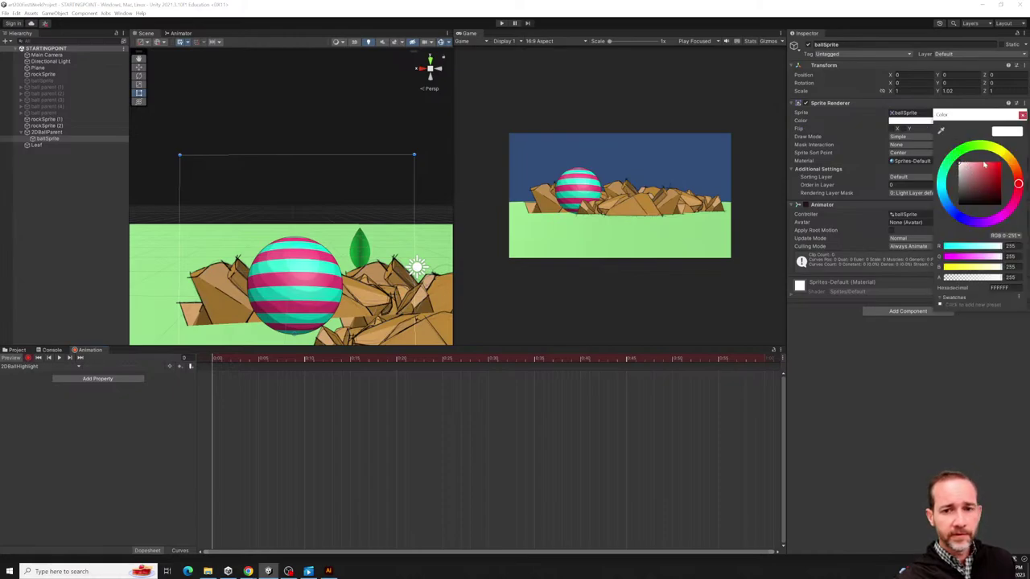
left_click(941, 186)
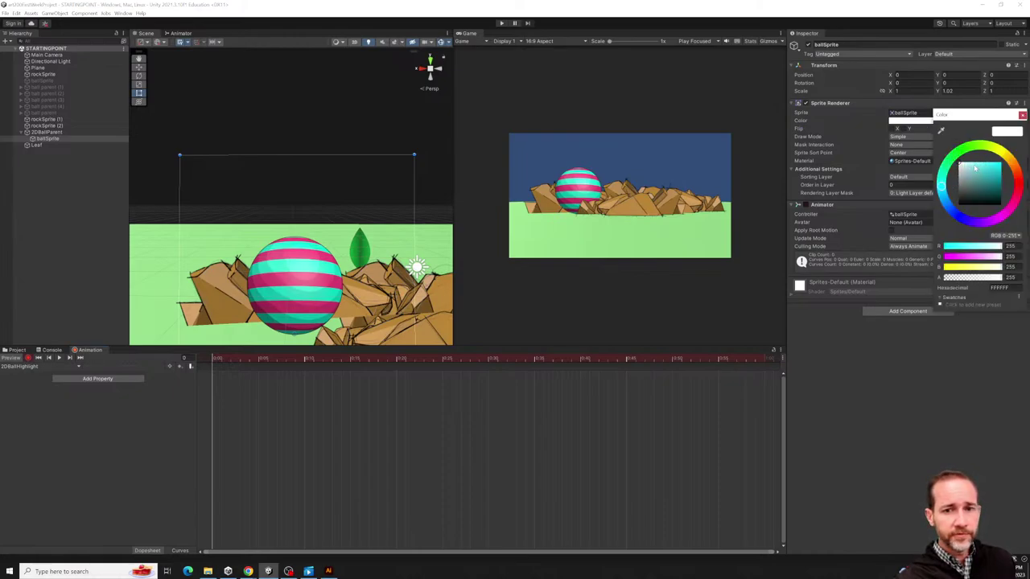
mouse_move(975, 167)
left_mouse_down()
mouse_move(970, 193)
mouse_move(961, 165)
mouse_move(965, 189)
mouse_move(943, 148)
mouse_move(961, 189)
mouse_move(940, 157)
mouse_move(981, 177)
mouse_move(975, 158)
left_mouse_up()
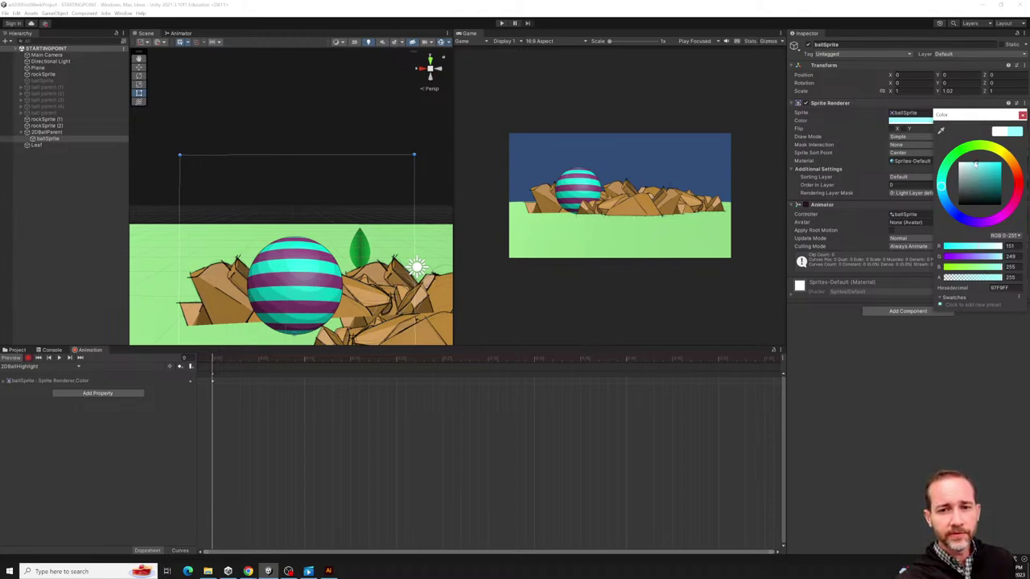
mouse_move(975, 163)
left_mouse_down()
mouse_move(967, 156)
mouse_move(1016, 153)
mouse_move(949, 149)
mouse_move(1015, 152)
mouse_move(965, 163)
mouse_move(997, 157)
mouse_move(973, 158)
mouse_move(975, 148)
mouse_move(1005, 148)
mouse_move(955, 159)
left_mouse_up()
left_click(1018, 173)
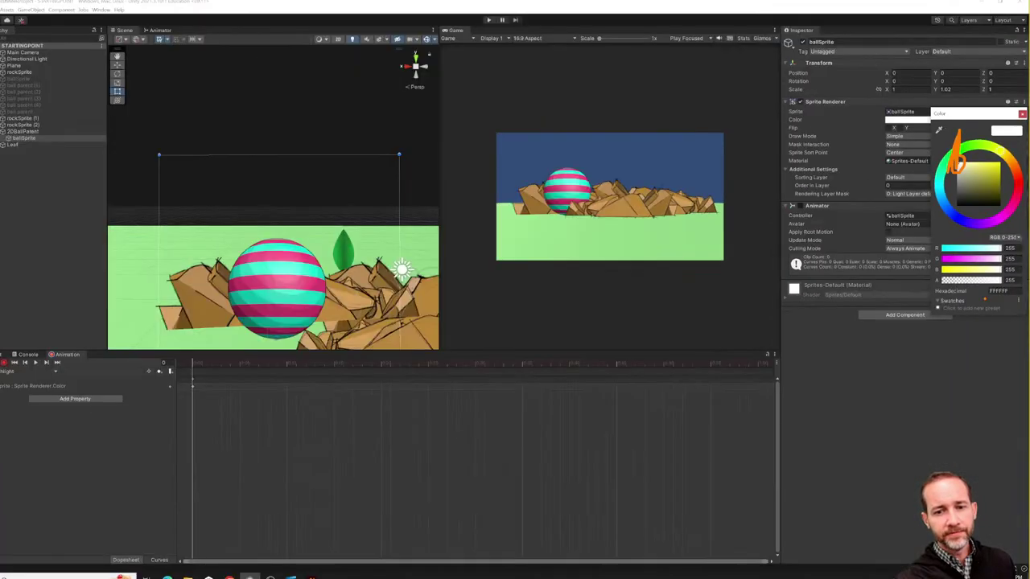
key("Escape")
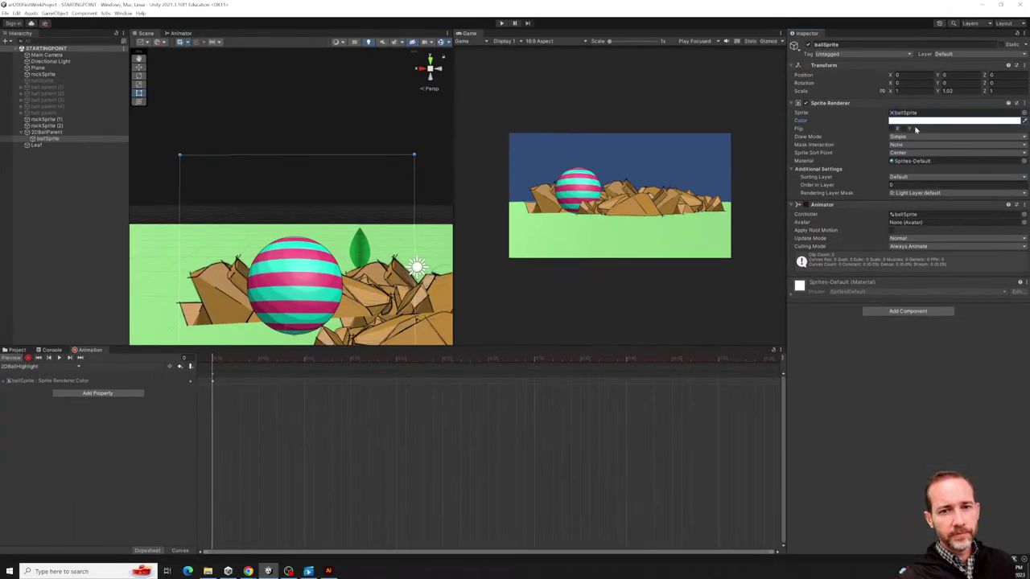
Try a pink tint, set the ball sprite's colour to pale blue (BECCFF) at frame 0, and stop keyframe recording.
left_click(802, 115)
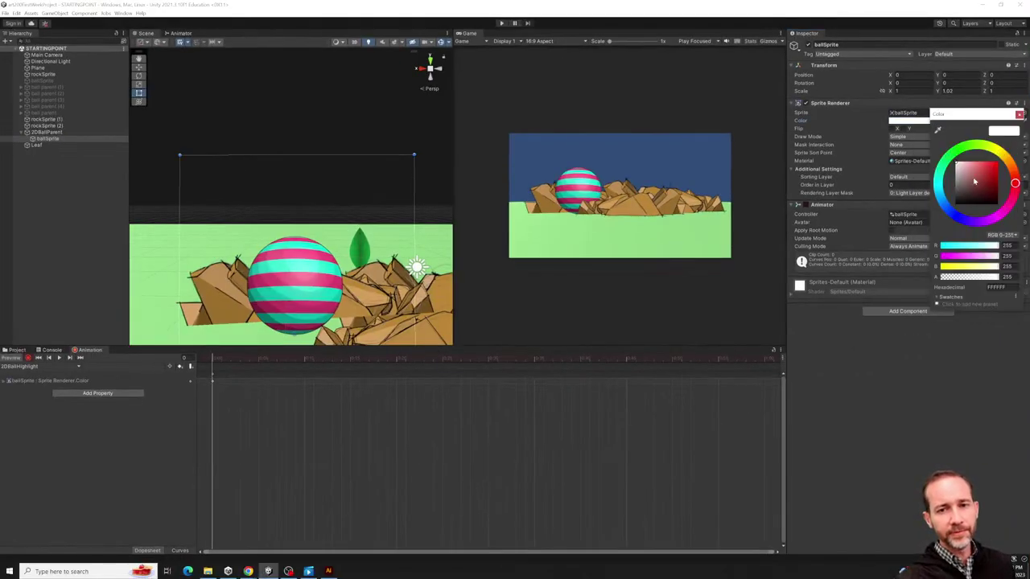
left_click_drag(1015, 184, 1015, 214)
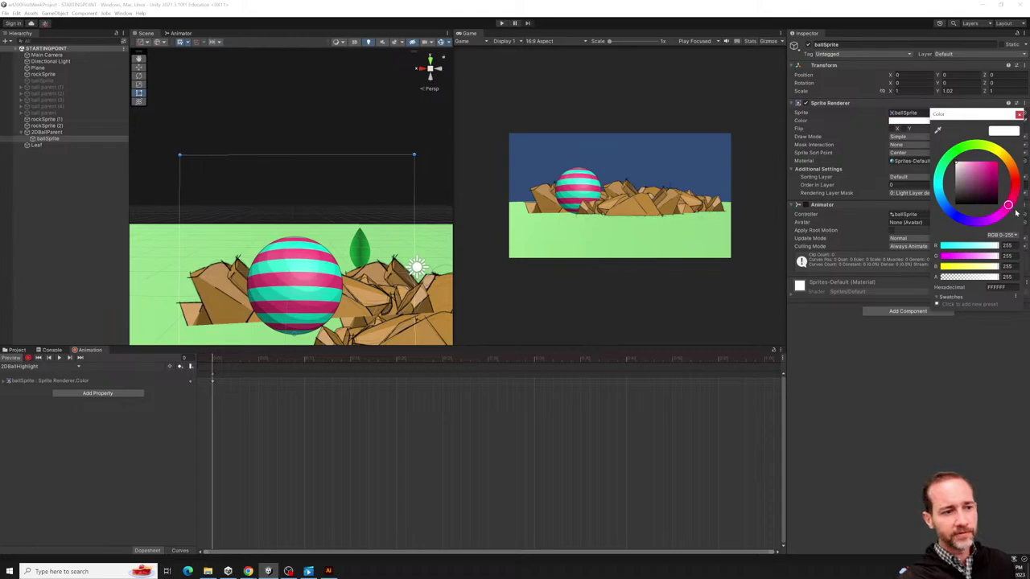
mouse_move(974, 184)
left_mouse_down()
mouse_move(972, 152)
mouse_move(973, 173)
left_mouse_up()
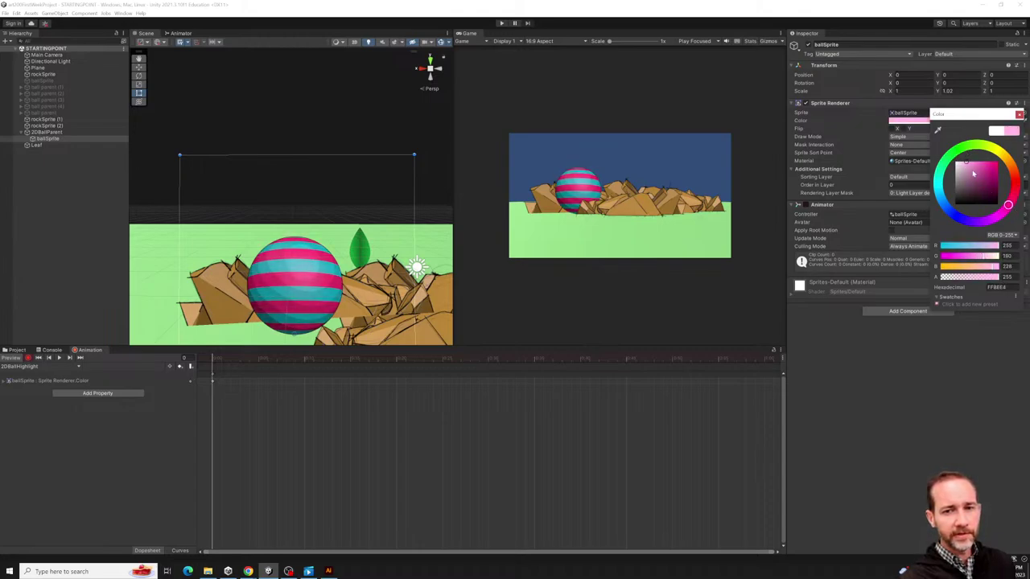
left_click_drag(1015, 203, 949, 213)
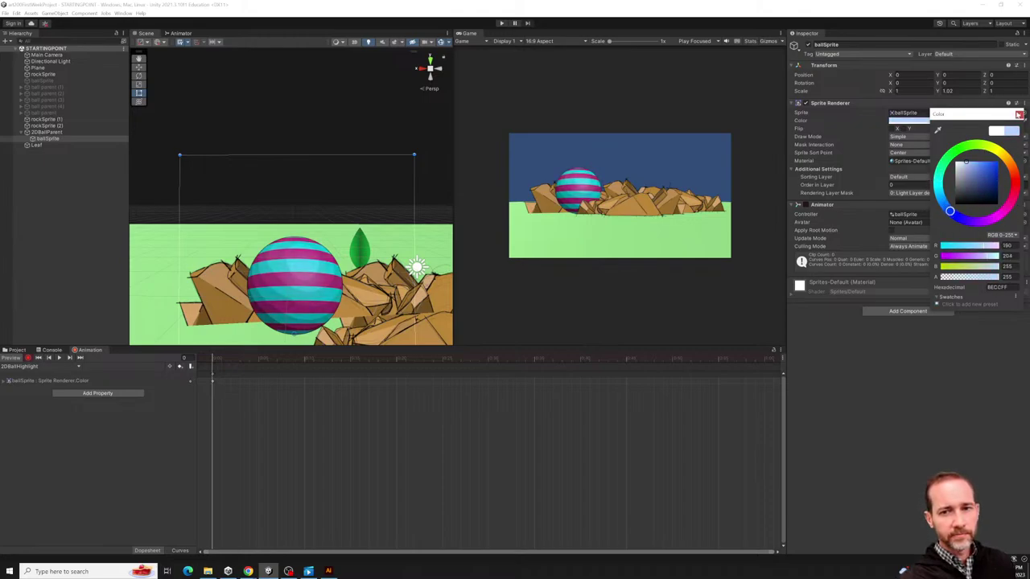
left_click(1018, 115)
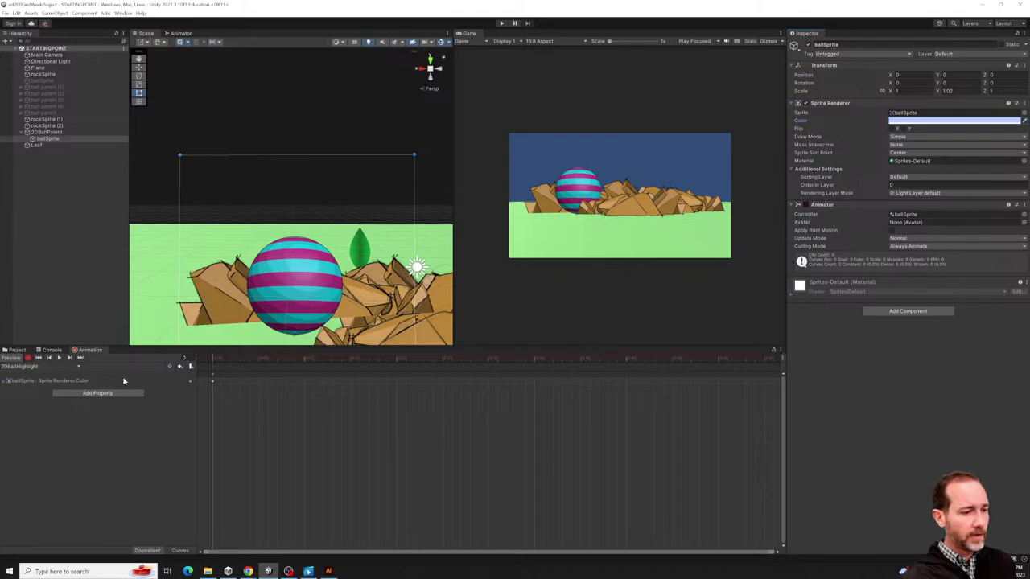
left_click(29, 359)
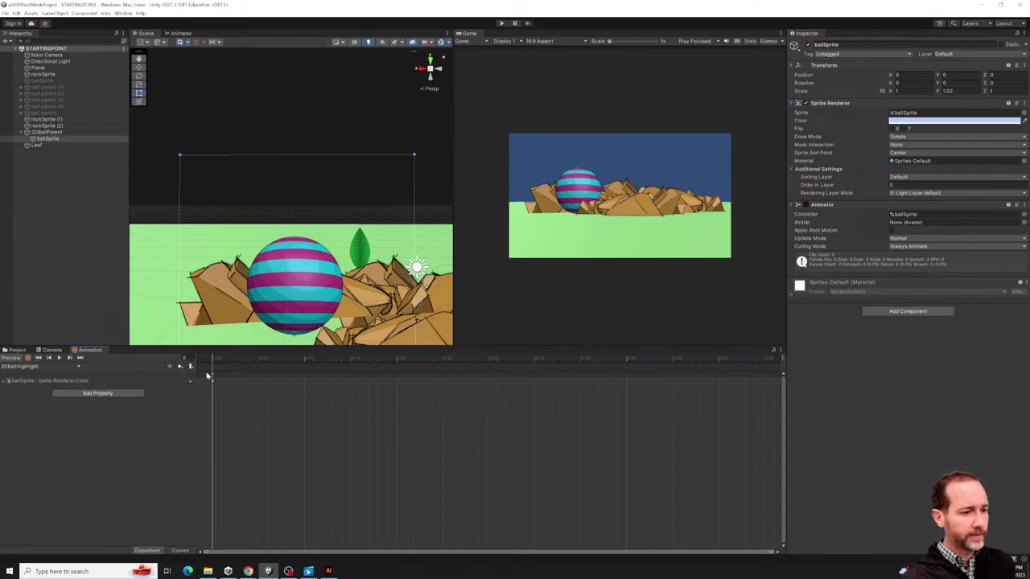
Compare the clips by switching to 2dBallBounce and back to 2DBallHighlight.
left_click(29, 367)
left_click(31, 374)
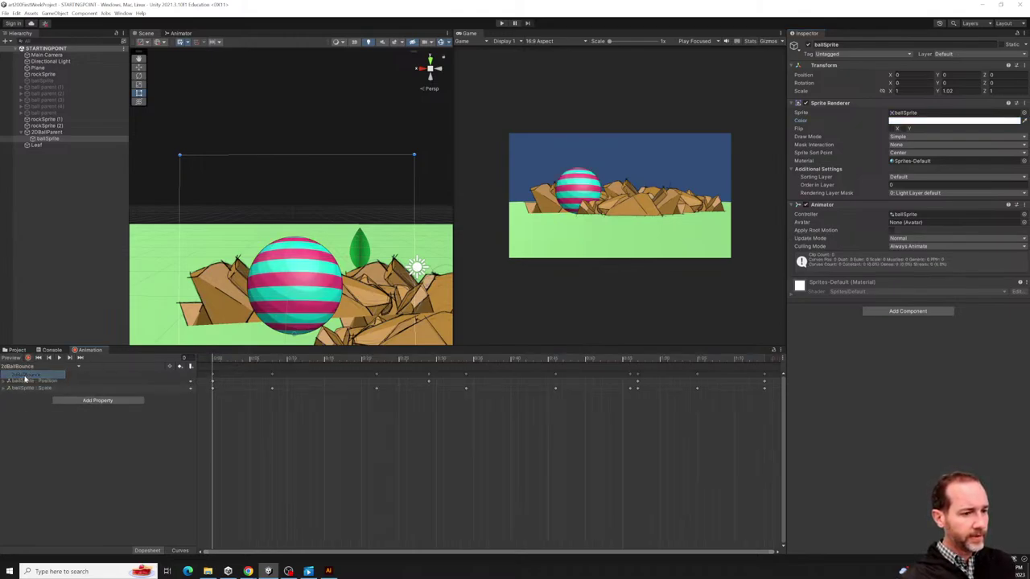
left_click(30, 368)
left_click(28, 383)
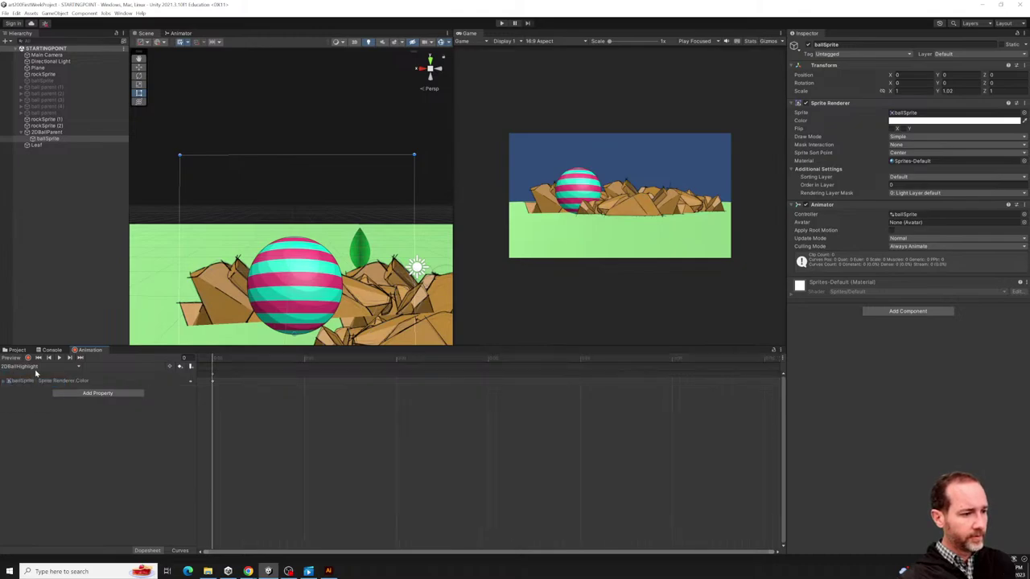
Compare the ball sprite's clips by alternating between 2dBallstop and 2DBallHighlight, ending on 2dBallBounce.
left_click(29, 367)
left_click(32, 391)
left_click(29, 366)
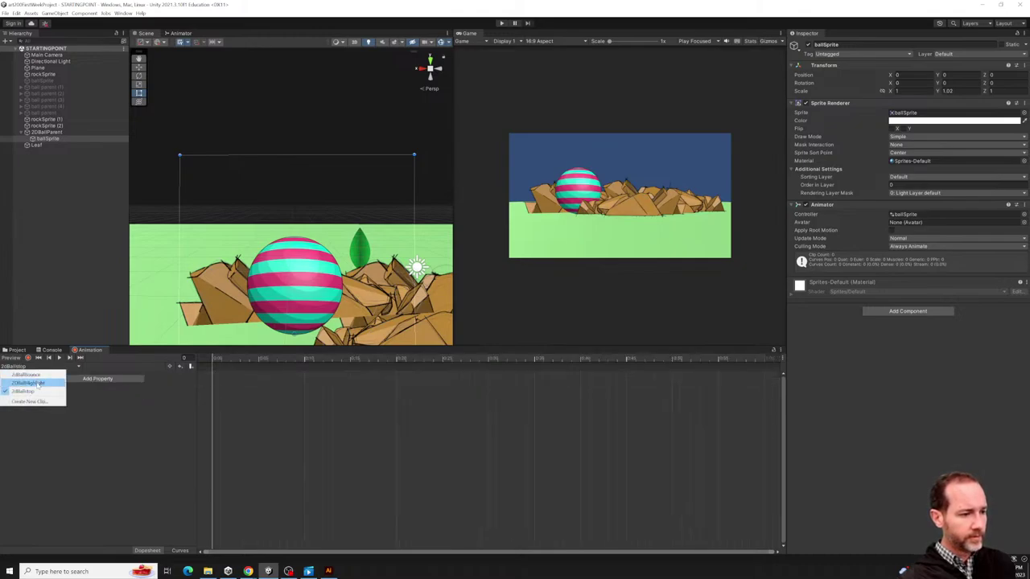
left_click(36, 383)
left_click(29, 367)
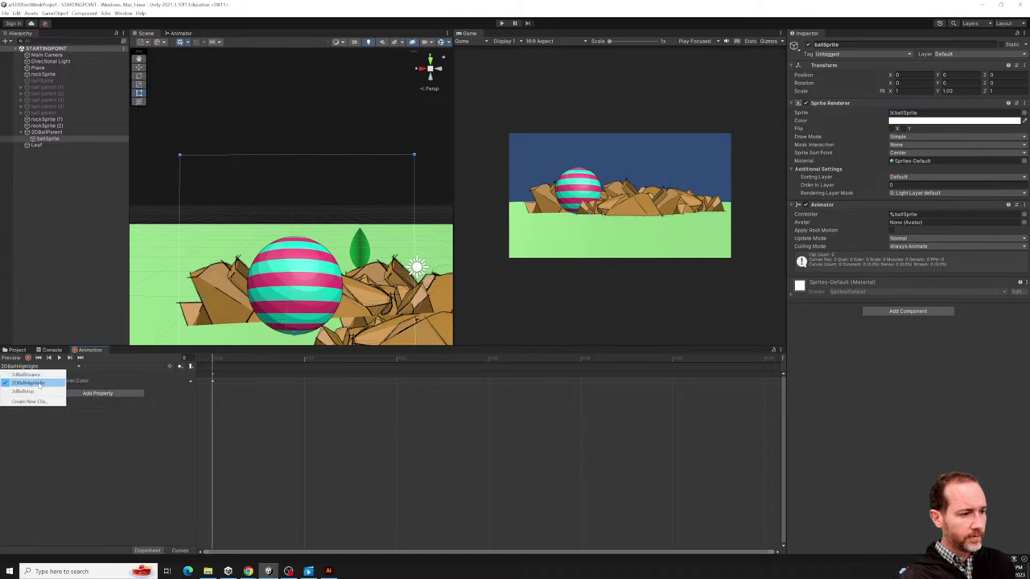
left_click(35, 392)
left_click(29, 366)
left_click(36, 384)
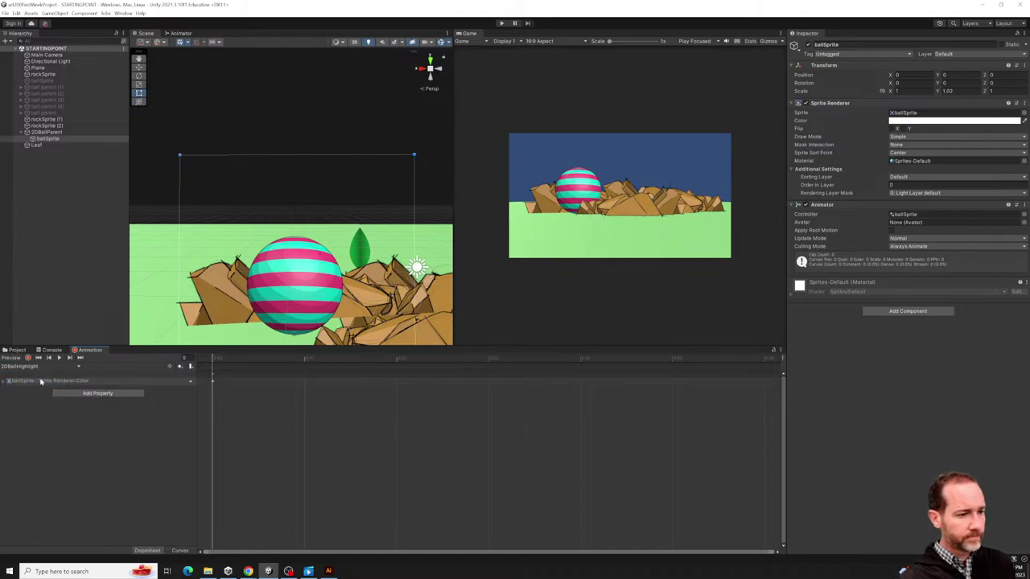
left_click(42, 369)
left_click(42, 376)
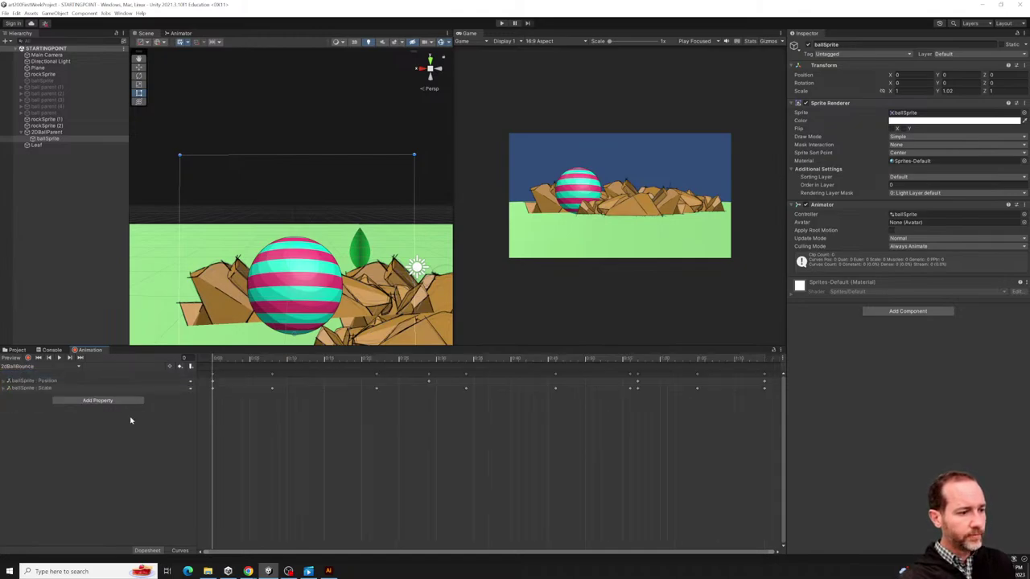
Open the Animator window and select the ballSprite under 2DBallParent to show its state machine.
left_click(51, 351)
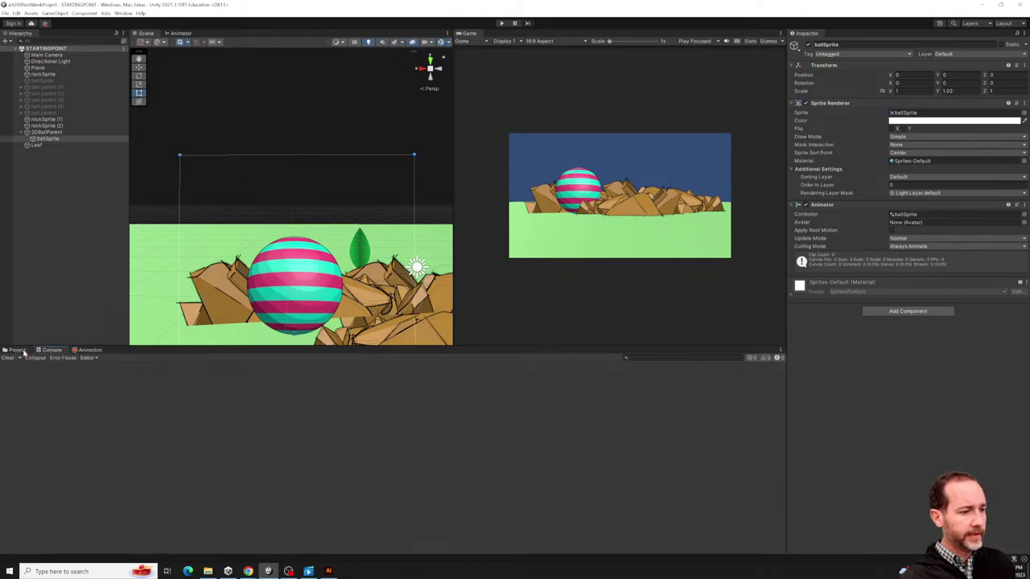
left_click(16, 350)
left_click(89, 350)
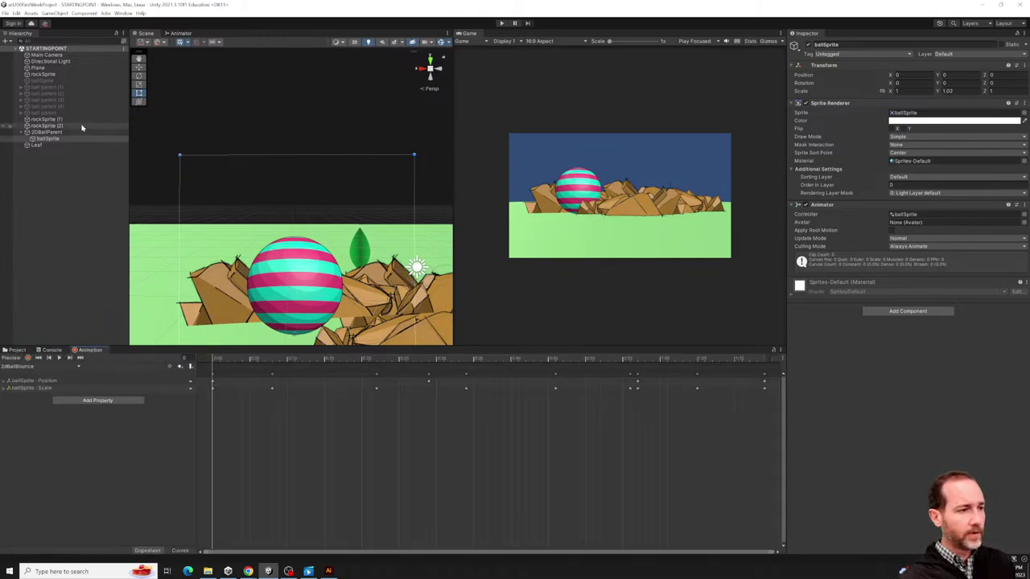
left_click(49, 139)
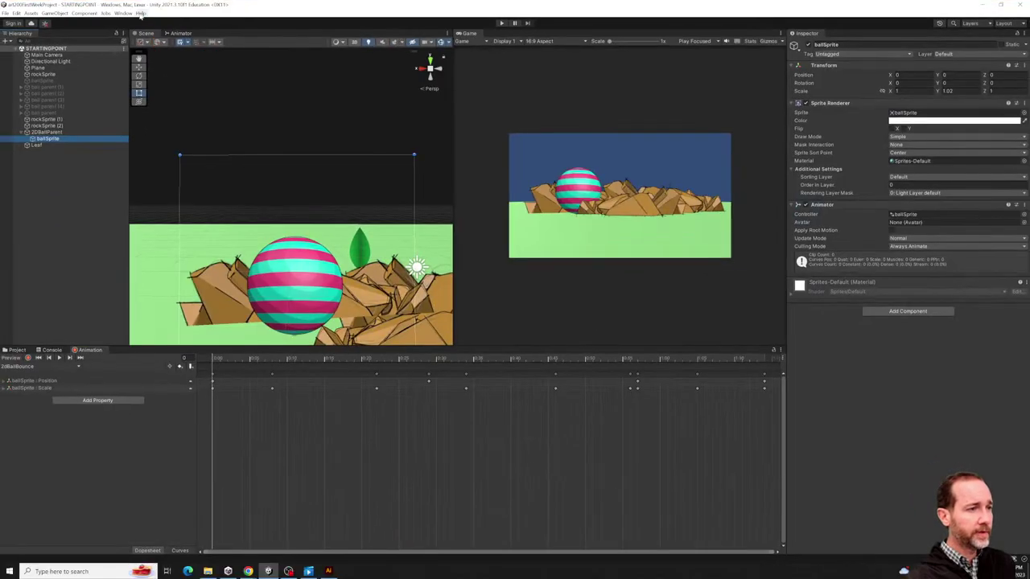
left_click(86, 27)
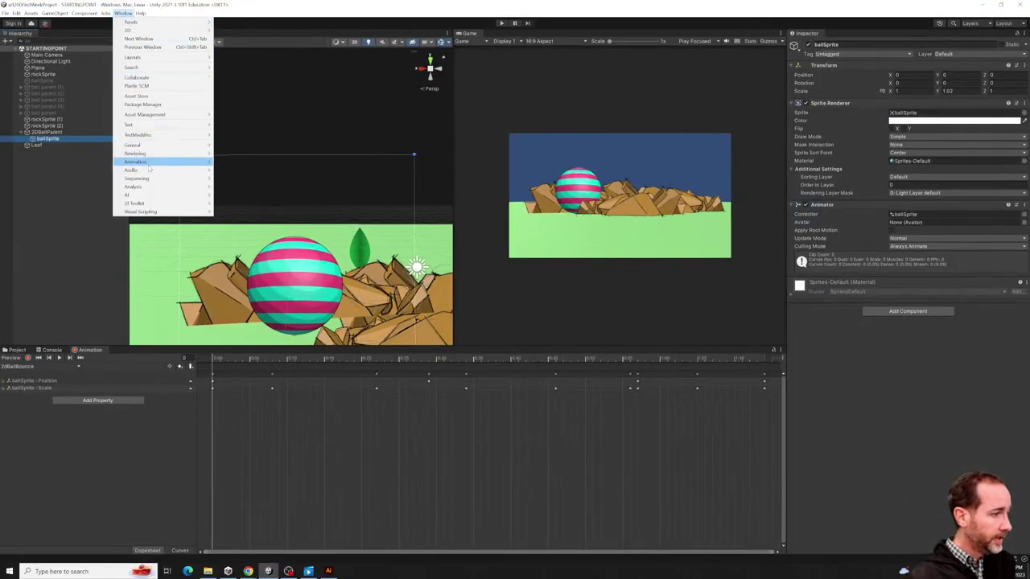
mouse_move(148, 165)
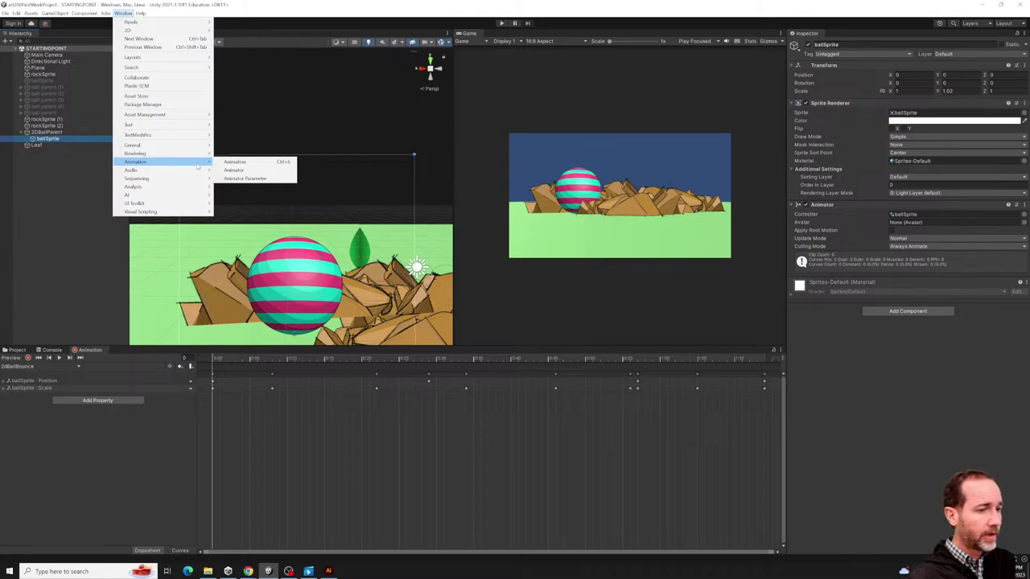
left_click(249, 171)
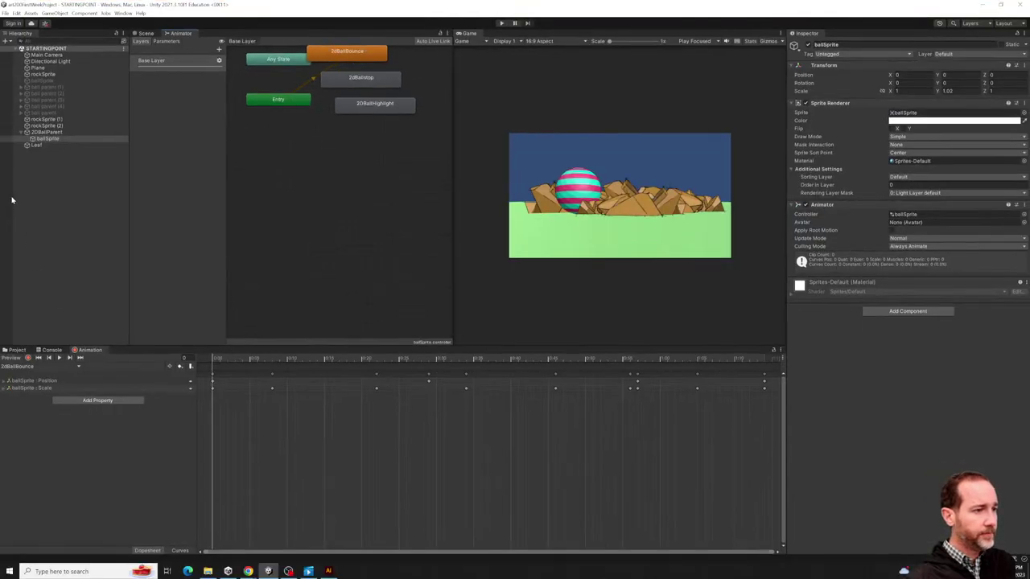
left_click(49, 133)
left_click(48, 139)
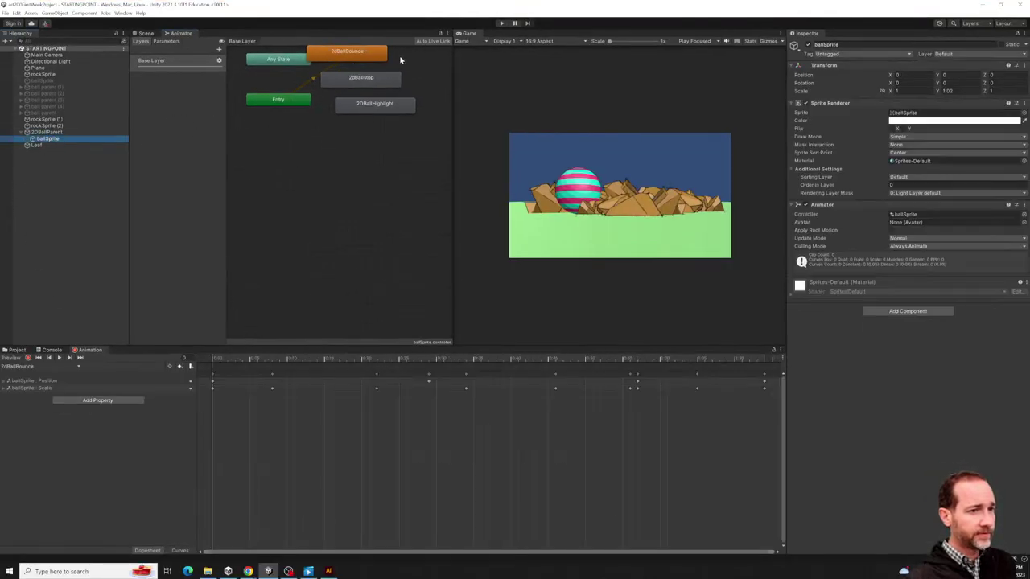
Spread the 2dBallBounce, 2dBallstop and 2DBallHighlight states out below the Entry node so none overlap.
left_click_drag(327, 58, 302, 150)
left_click_drag(377, 83, 351, 186)
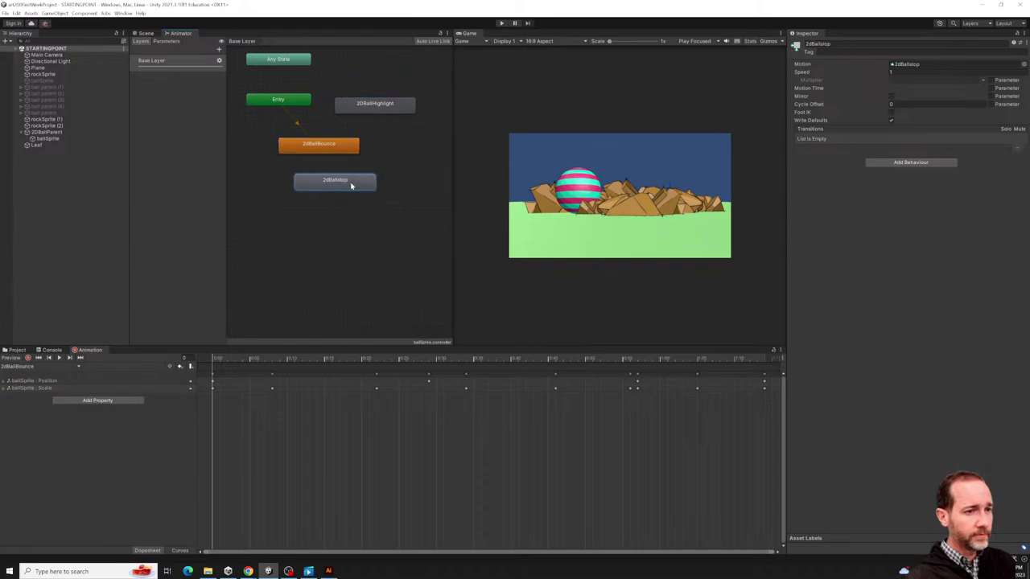
left_click_drag(378, 109, 360, 243)
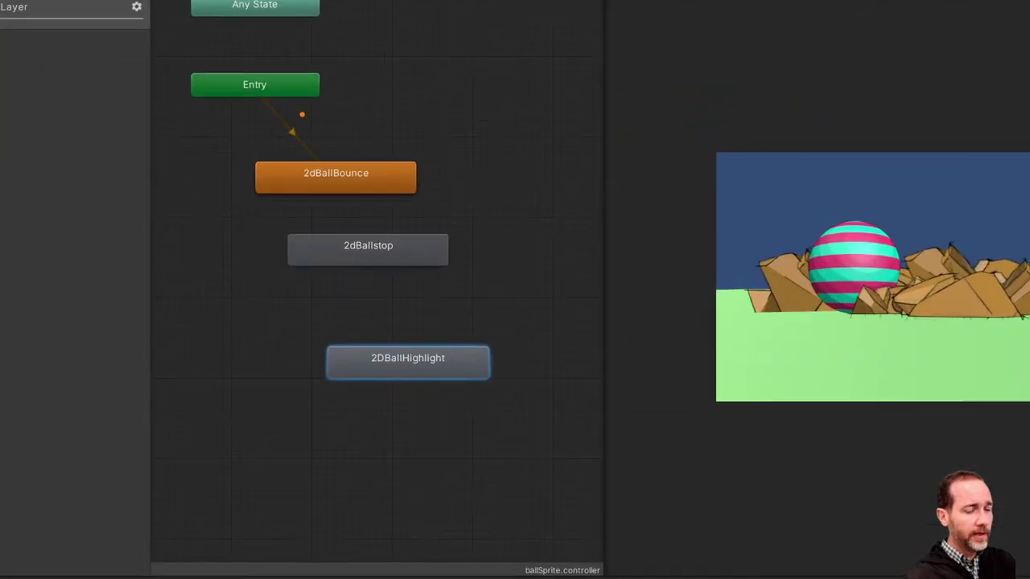
left_click_drag(326, 142, 383, 153)
left_click_drag(393, 200, 455, 234)
mouse_move(441, 262)
left_mouse_down()
mouse_move(488, 258)
mouse_move(526, 274)
left_mouse_up()
left_click_drag(394, 367, 728, 342)
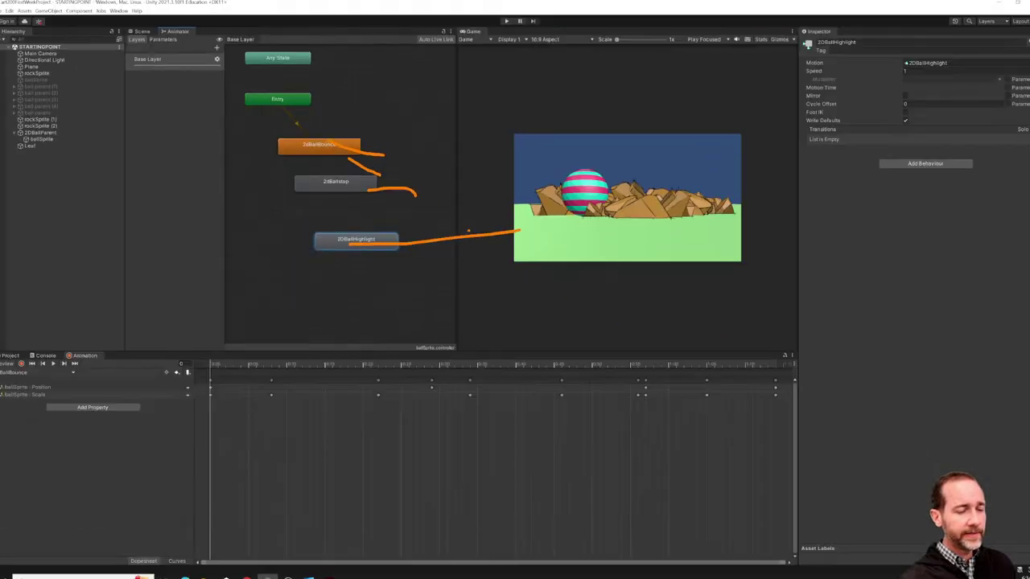
key("Escape")
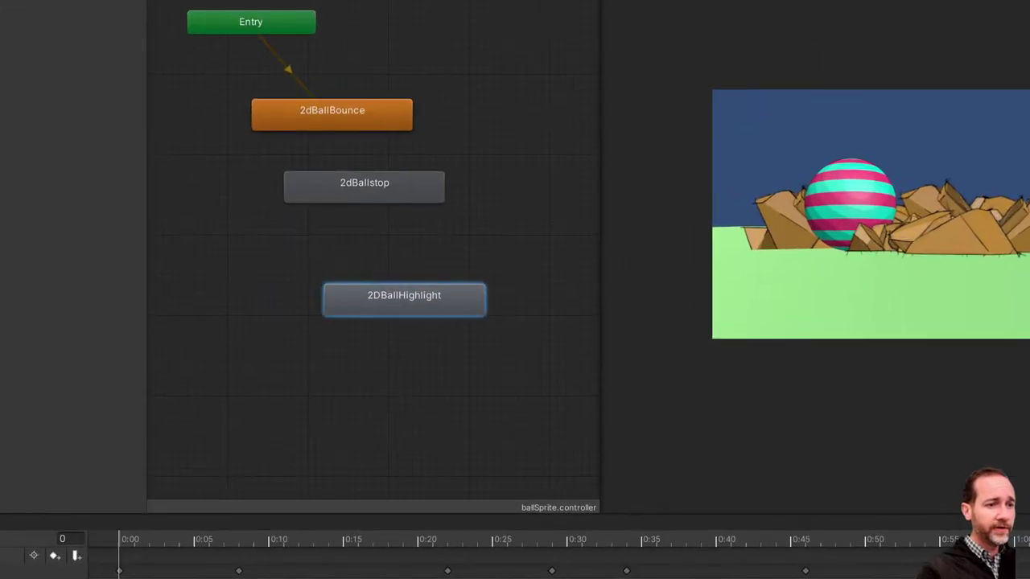
left_click_drag(285, 178, 394, 159)
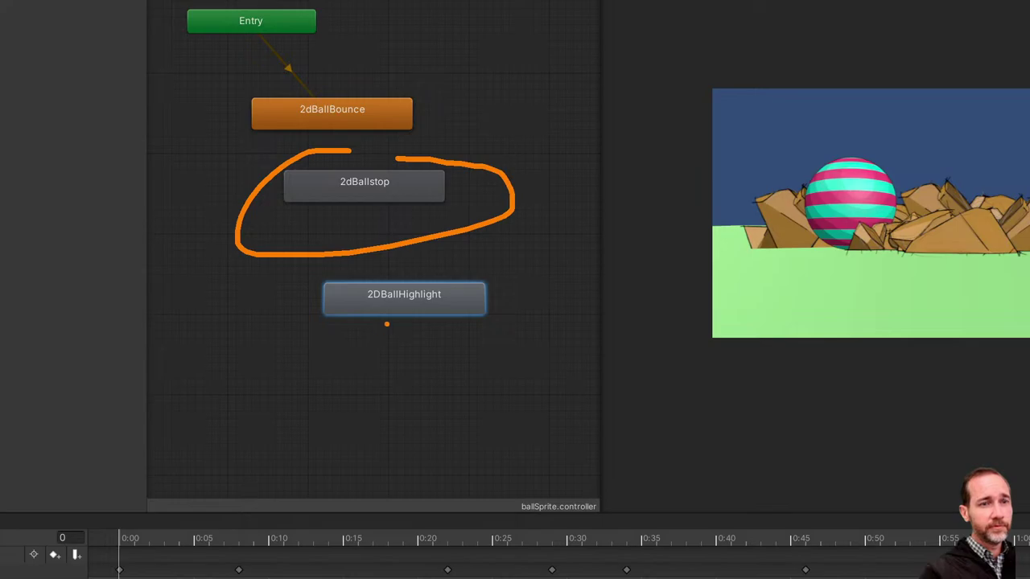
left_click_drag(428, 190, 1025, 190)
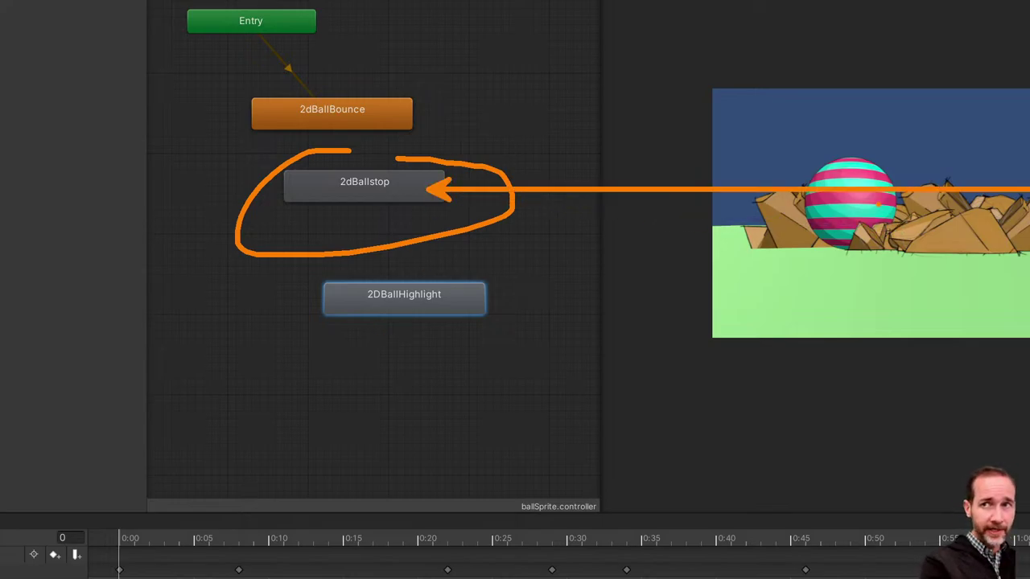
key("Escape")
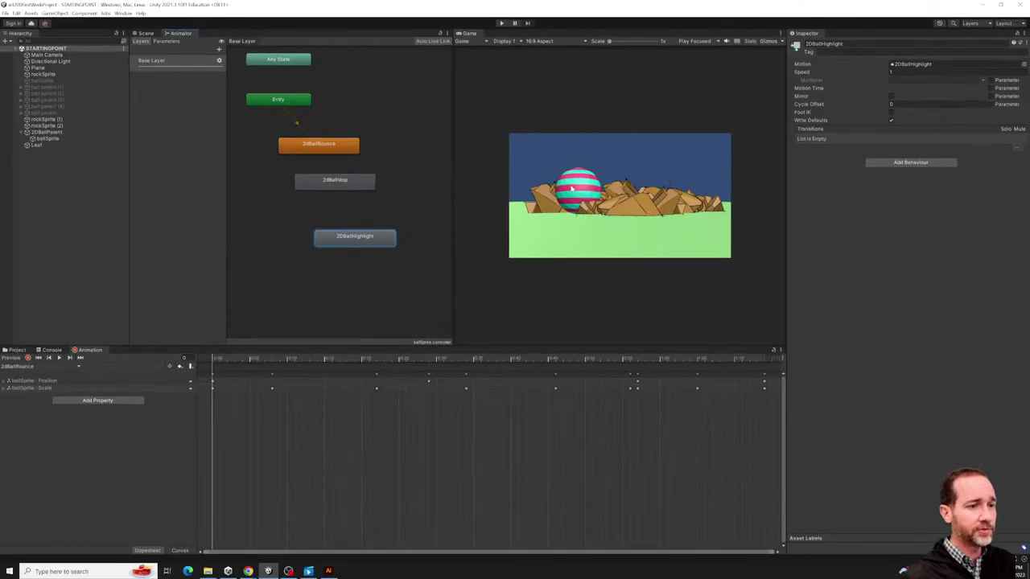
Set 2dBallstop as the layer default state and position it above and clear of the 2dBallBounce state.
right_click(318, 182)
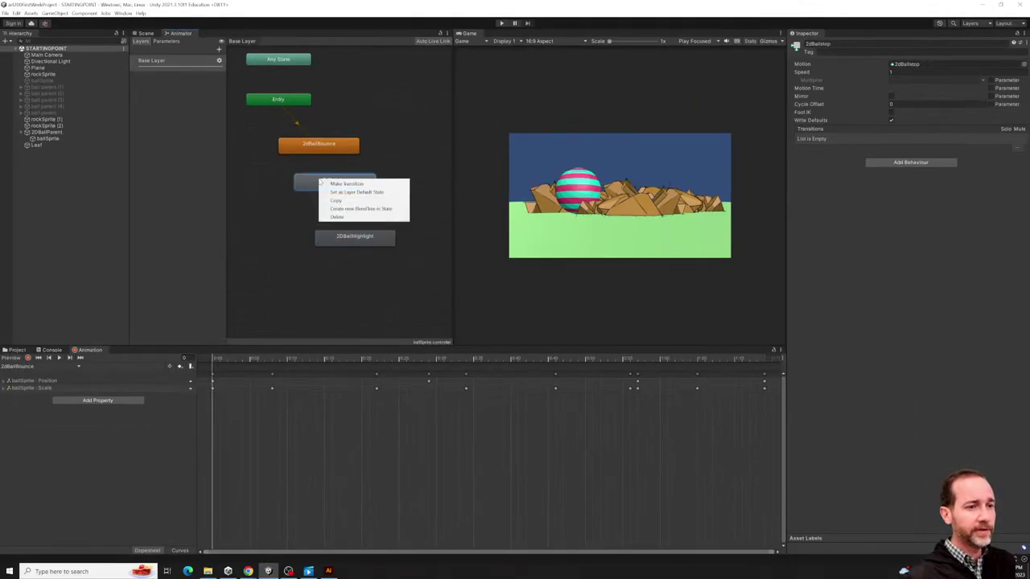
left_click(346, 193)
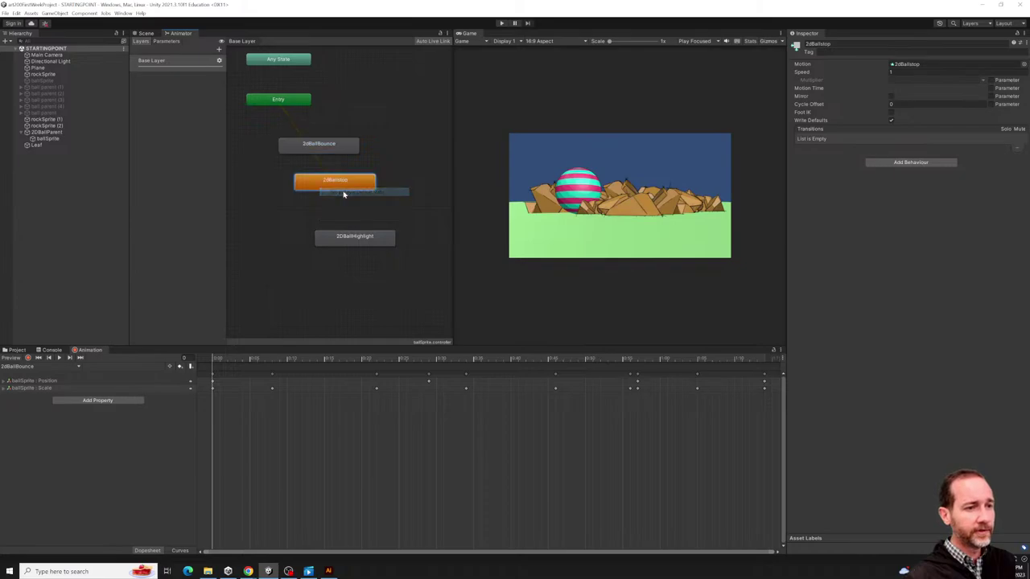
left_click_drag(336, 185, 393, 141)
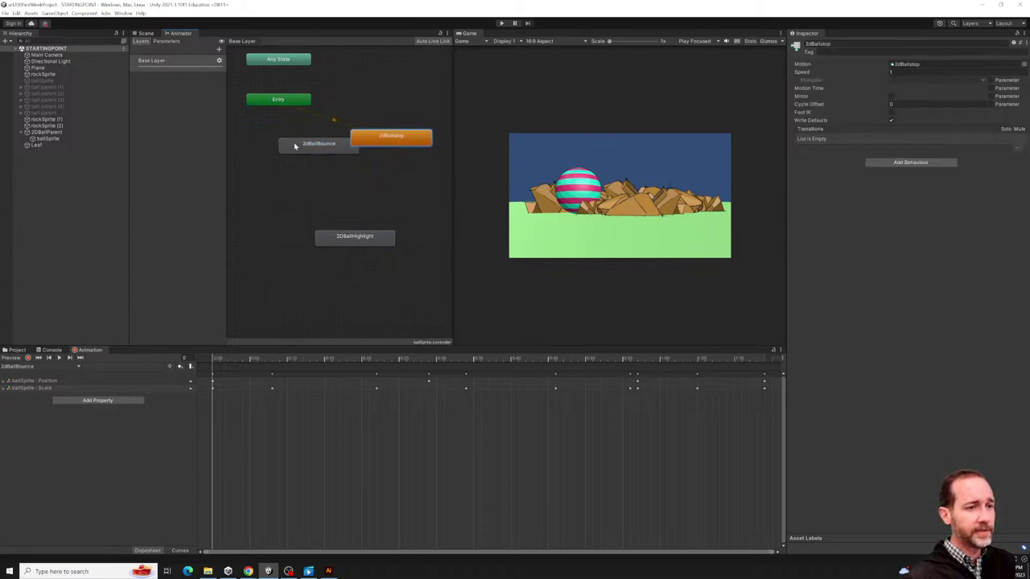
left_click_drag(295, 146, 266, 194)
left_click(378, 139)
left_click(383, 162)
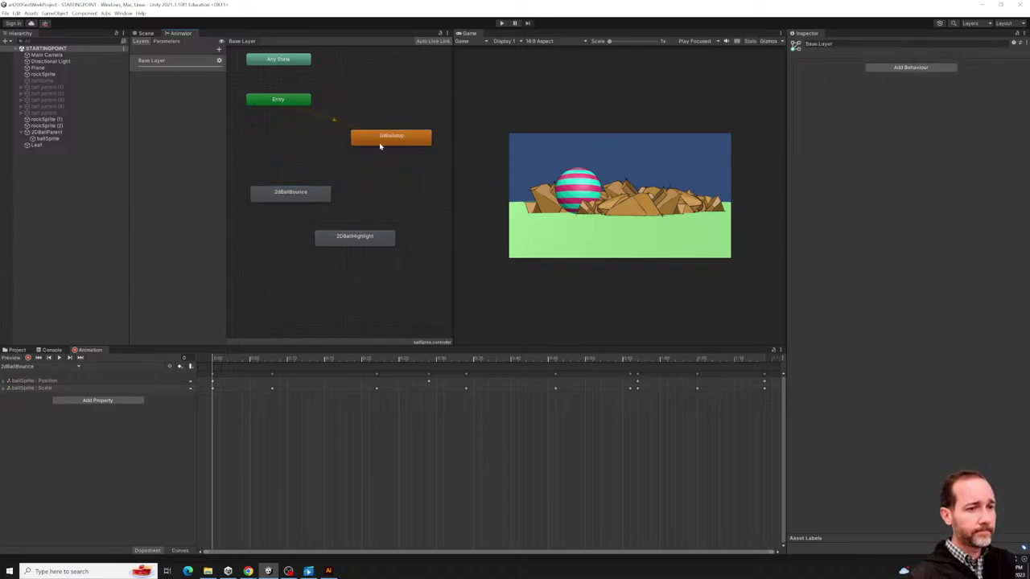
Arrange the states with 2dBallstop centred above, and 2dBallBounce and 2DBallHighlight side by side beneath it.
left_click_drag(381, 143, 345, 161)
left_click_drag(348, 237, 393, 198)
left_click(321, 223)
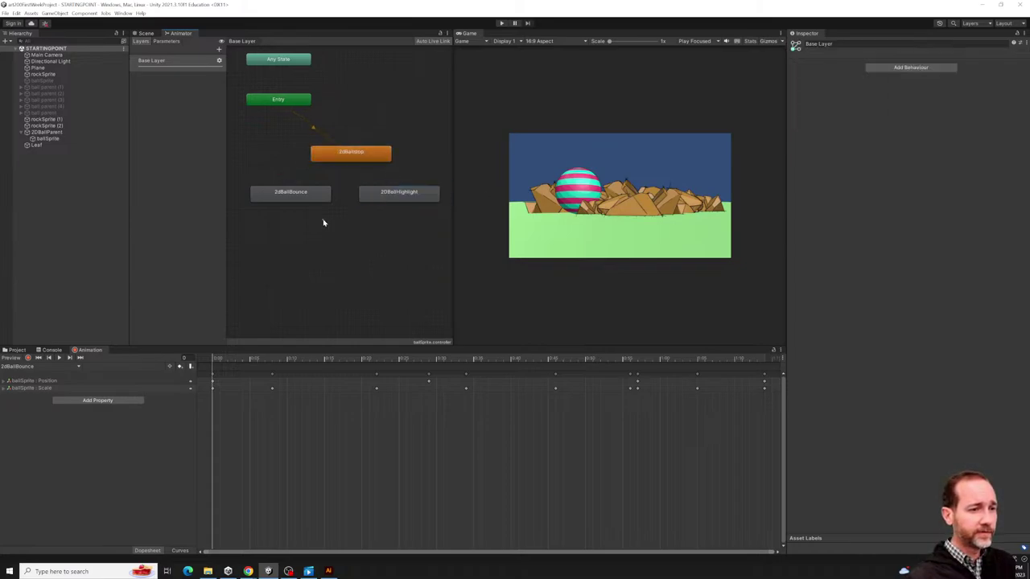
left_click_drag(313, 196, 318, 199)
left_click(303, 212)
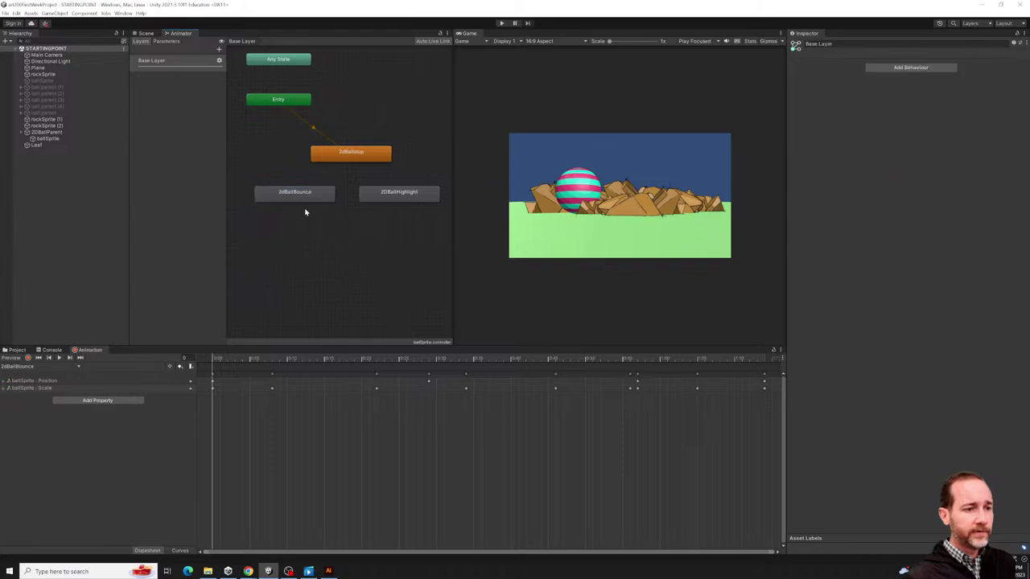
left_click(298, 198)
left_click(337, 276)
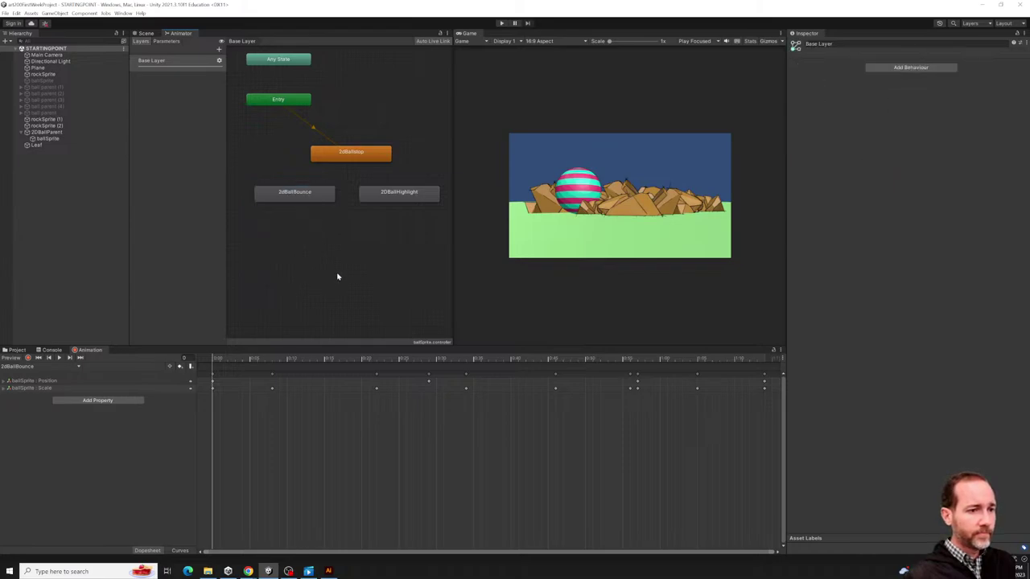
Select the 2dBallBounce state and look through the project's Assets and Materials folders.
left_click(290, 199)
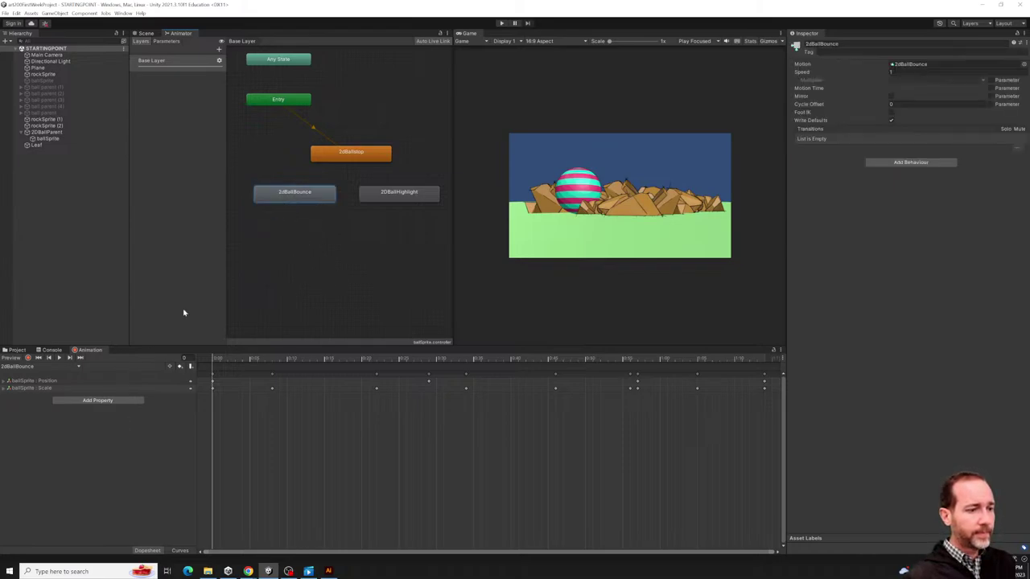
left_click(308, 211)
left_click(295, 199)
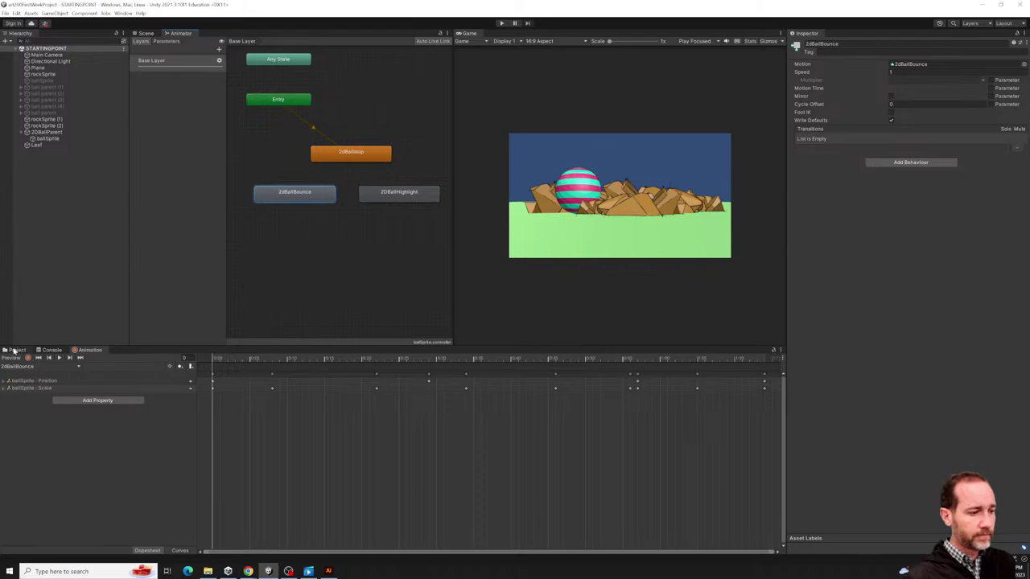
key("ctrl+5")
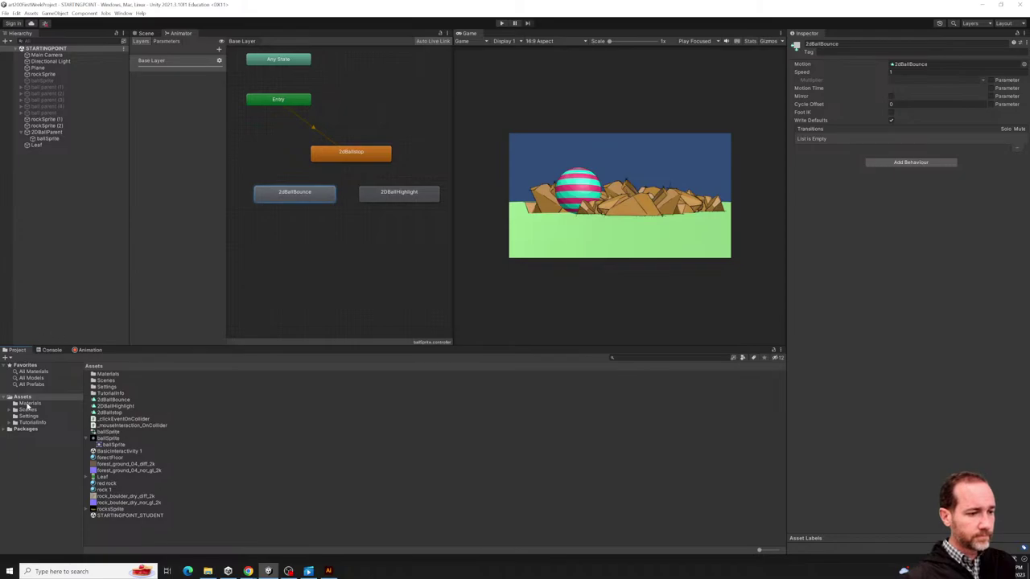
left_click(24, 397)
left_click(30, 403)
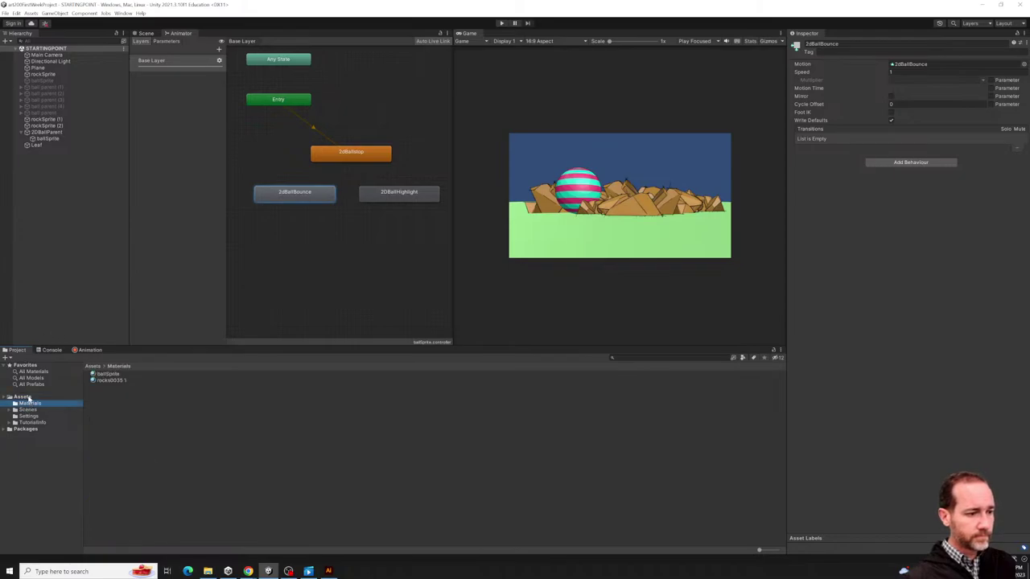
left_click(24, 397)
left_click(30, 405)
left_click(25, 398)
left_click(29, 403)
left_click(27, 398)
Inspect the 2DBallHighlight, 2dBallBounce and 2dBallstop states in turn, and reselect the ballSprite object.
left_click(386, 193)
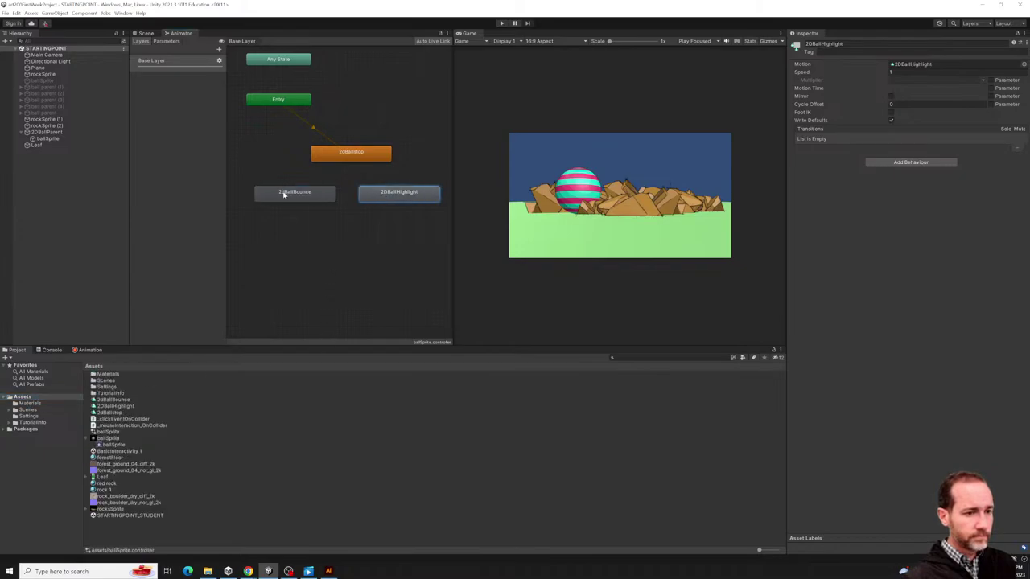
left_click(285, 193)
left_click(366, 191)
left_click(372, 157)
left_click(299, 192)
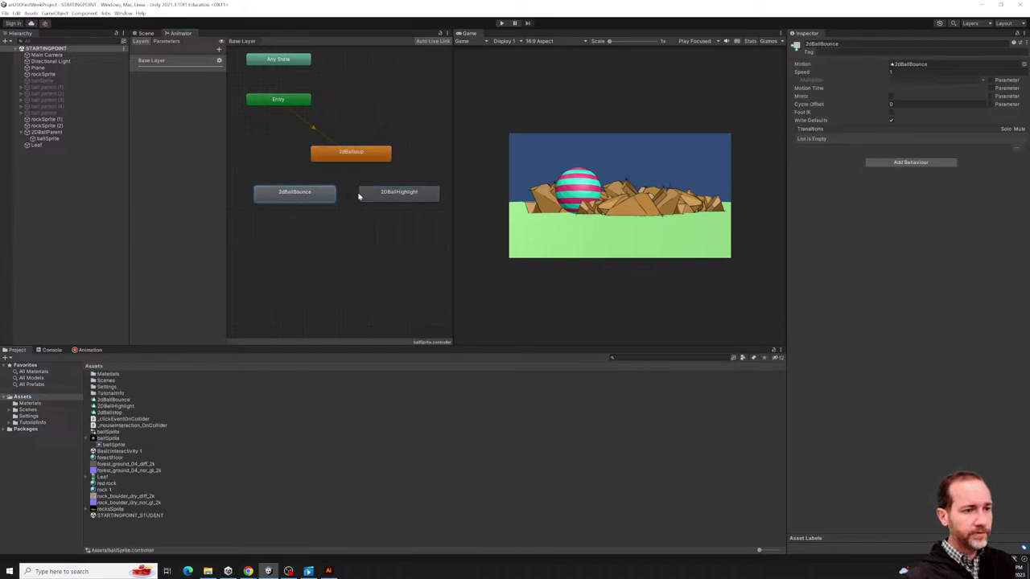
left_click(361, 195)
left_click(329, 159)
left_click(331, 190)
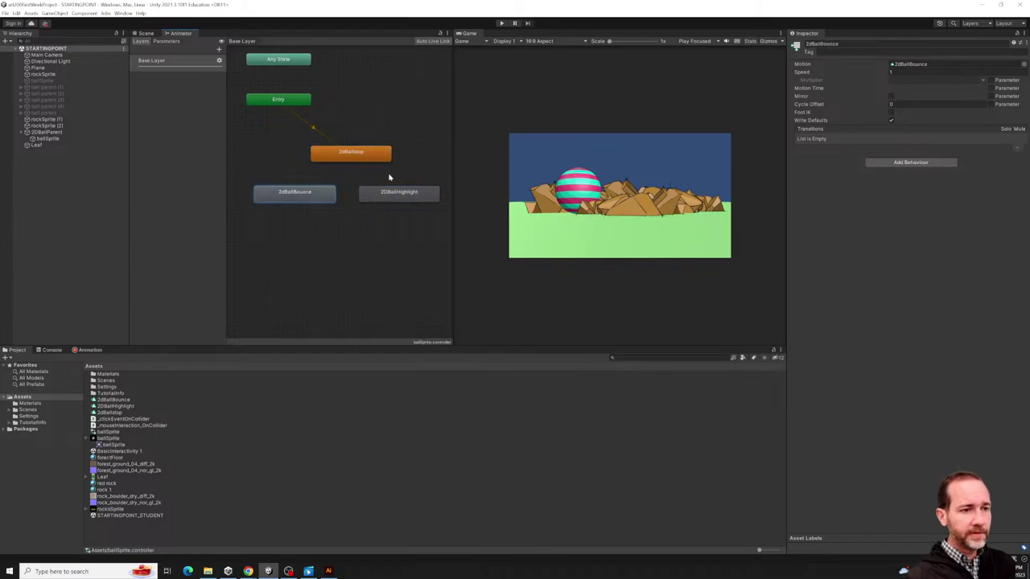
left_click(47, 139)
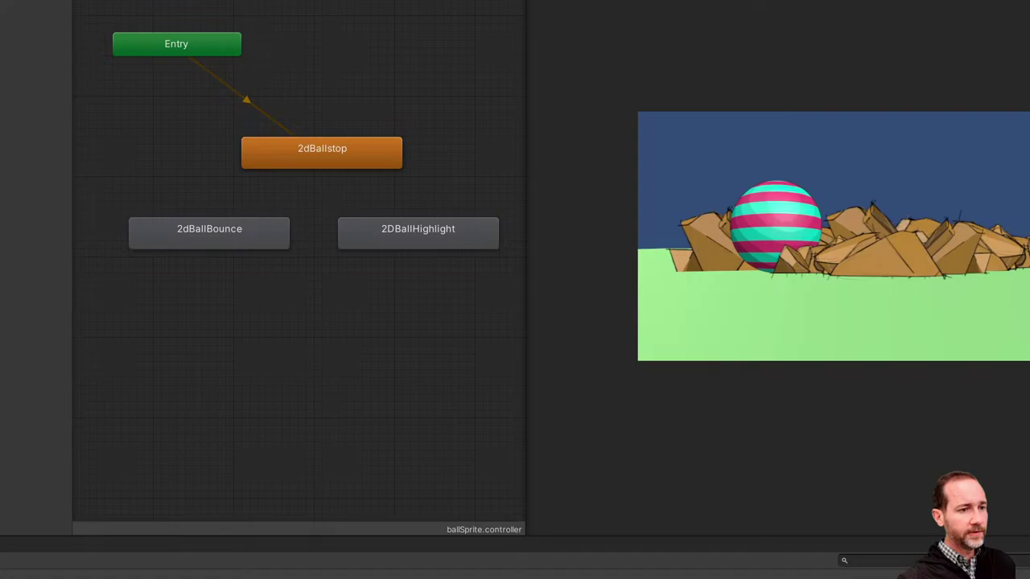
mouse_move(384, 128)
left_mouse_down()
mouse_move(325, 120)
mouse_move(534, 193)
mouse_move(477, 231)
left_mouse_up()
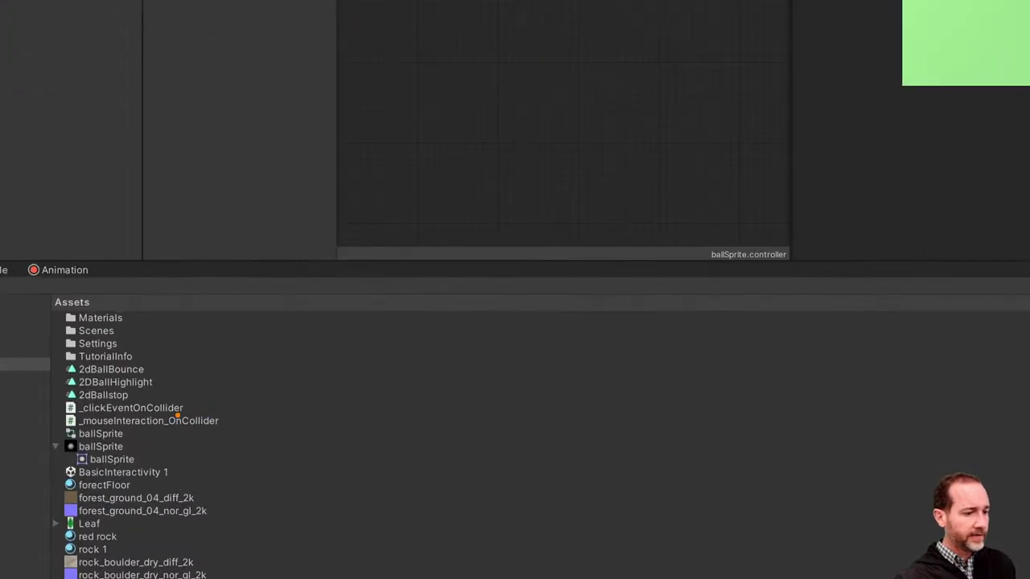
mouse_move(162, 419)
left_mouse_down()
mouse_move(24, 413)
mouse_move(197, 401)
mouse_move(369, 501)
left_mouse_up()
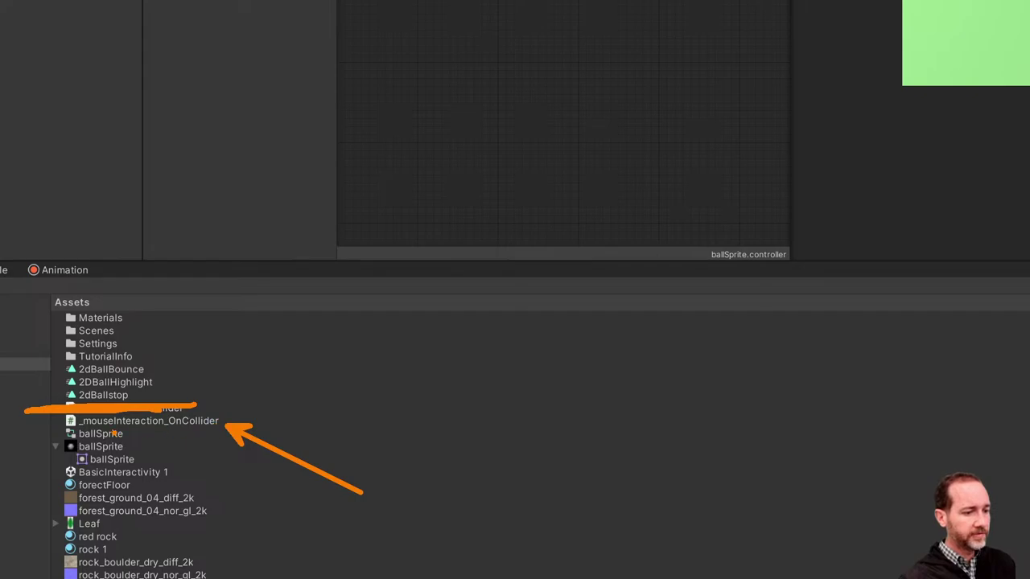
Attach the _mouseInteraction_OnCollider script to the ballSprite object as a component.
key("Escape")
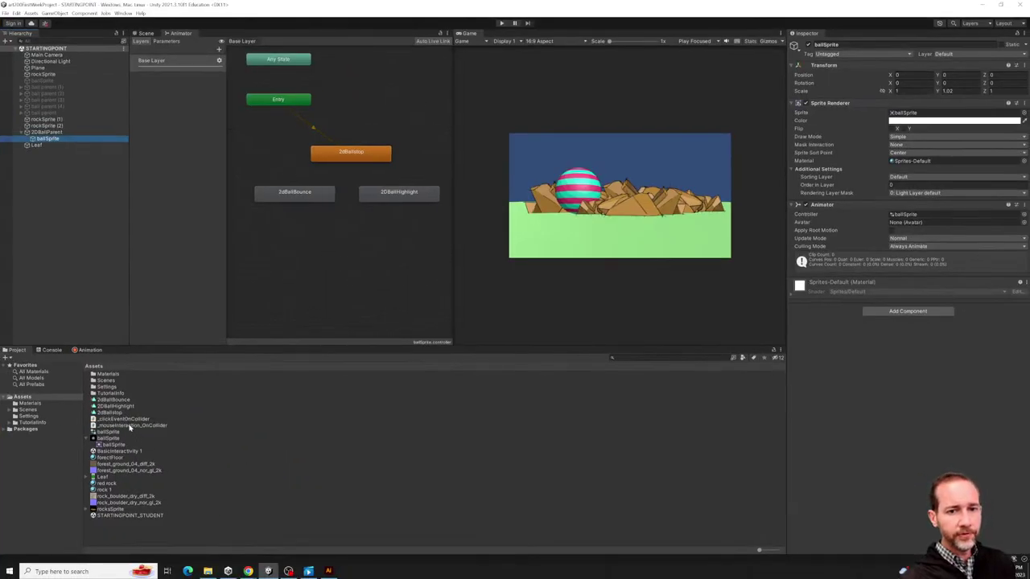
left_click_drag(129, 427, 875, 332)
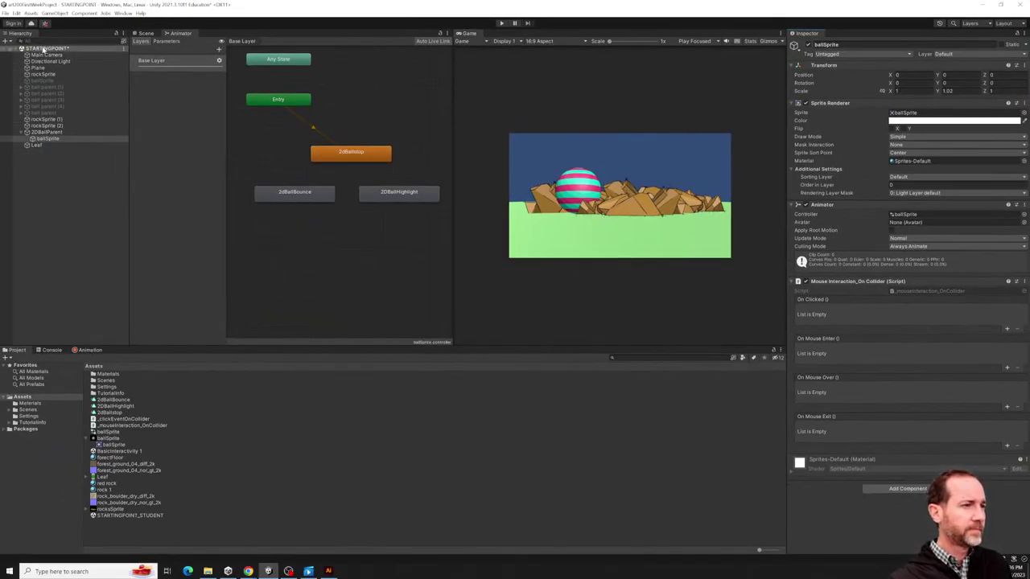
Create a temporary 3D sphere, examine its built-in Sphere Collider, and delete the sphere.
left_click(5, 40)
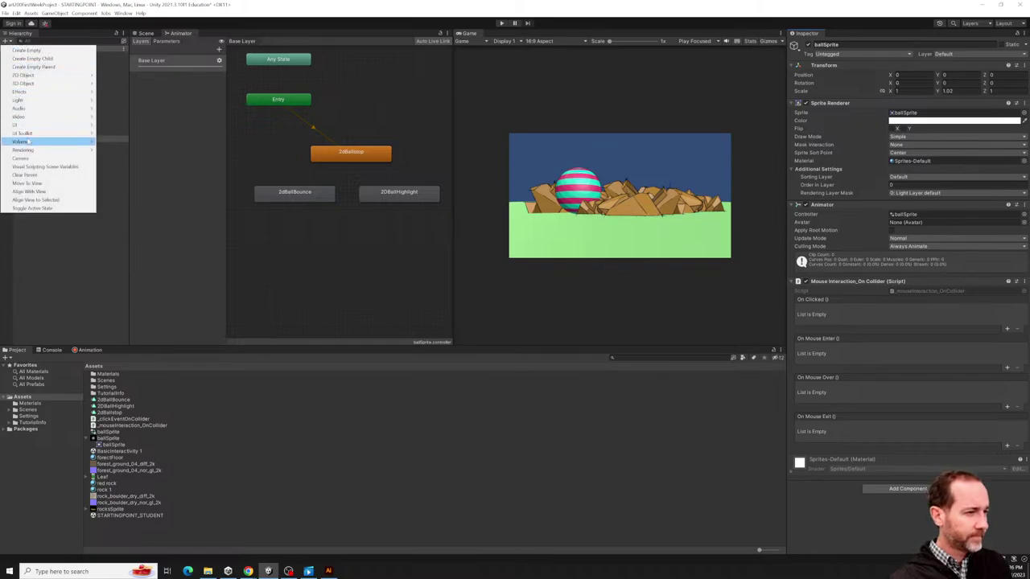
mouse_move(62, 84)
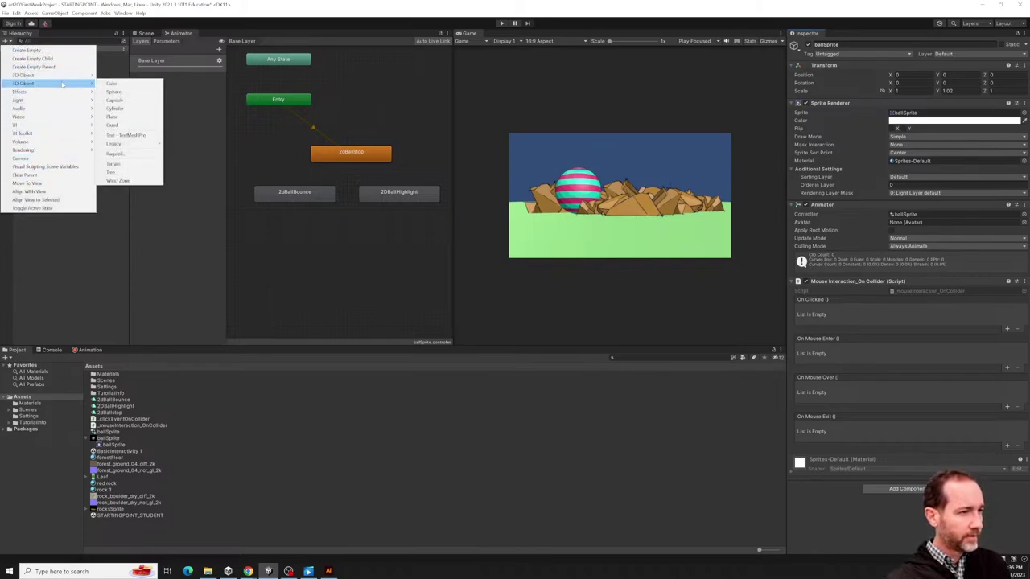
left_click(113, 91)
left_click(51, 166)
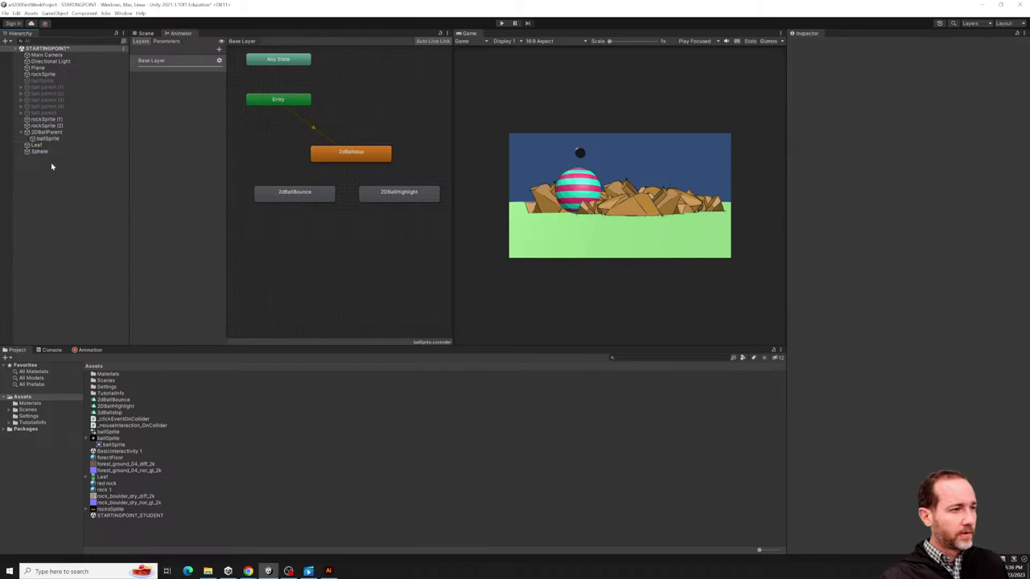
left_click(50, 152)
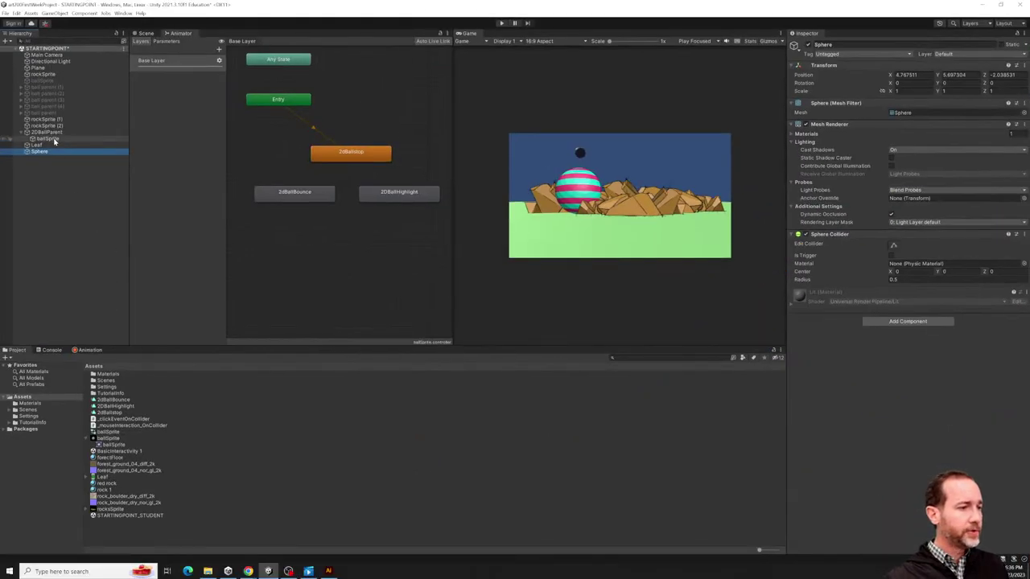
left_click(52, 151)
key("BackSpace")
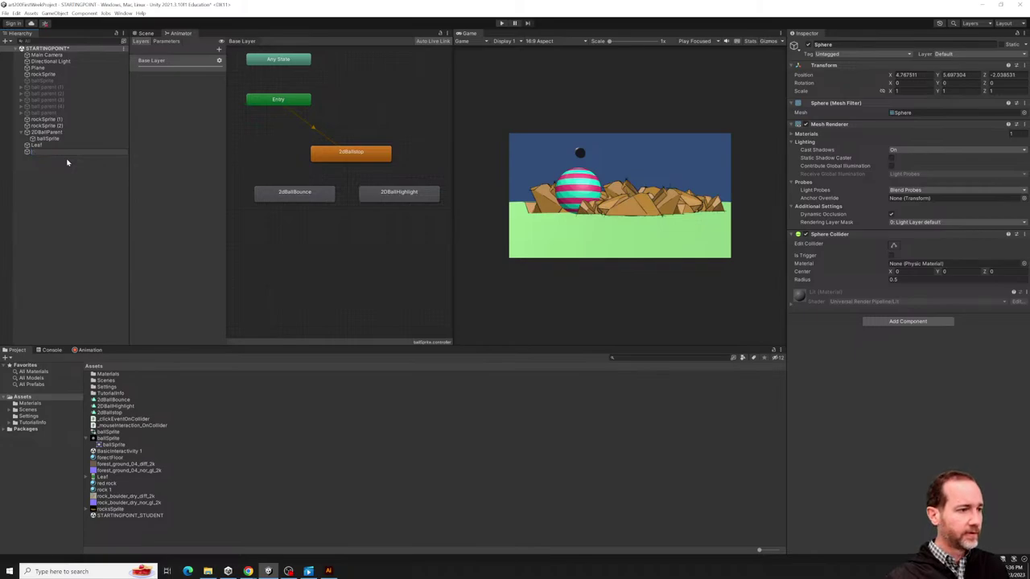
key("Escape")
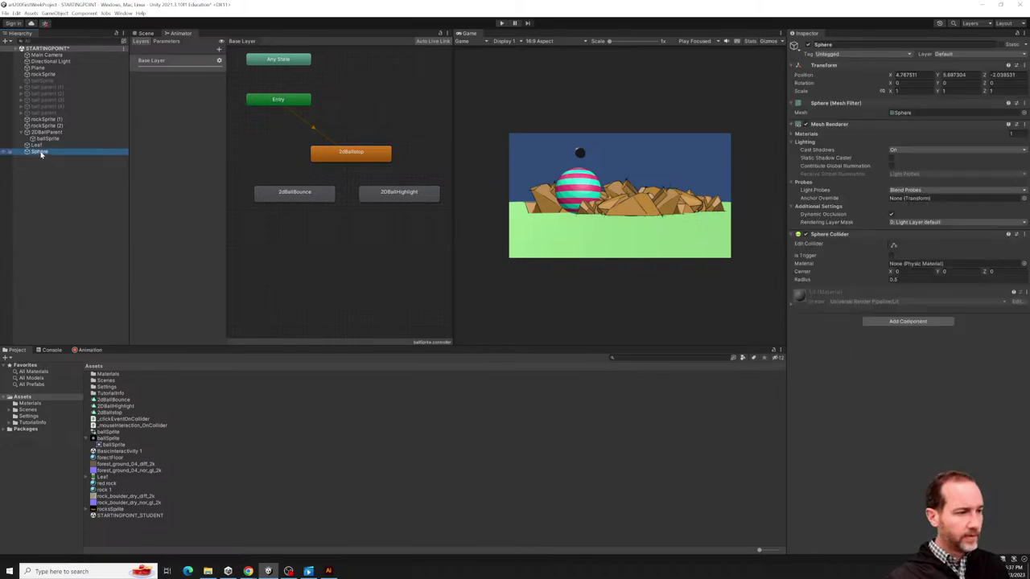
key("Delete")
Select ballSprite and collapse its Sprite Renderer and Animator components, leaving the Mouse Interaction_On Collider event lists expanded.
left_click(50, 139)
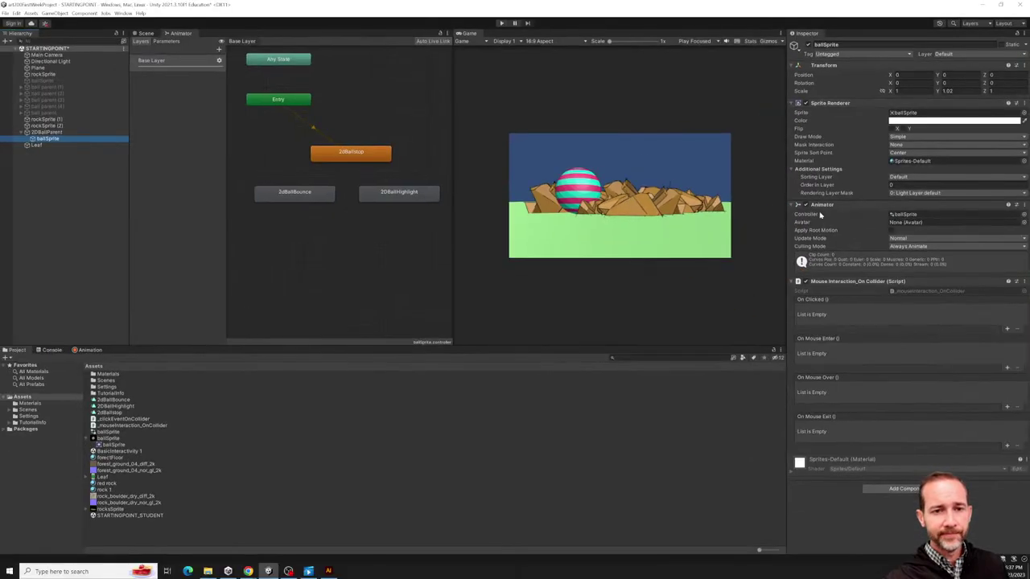
left_click(645, 106)
left_click(797, 112)
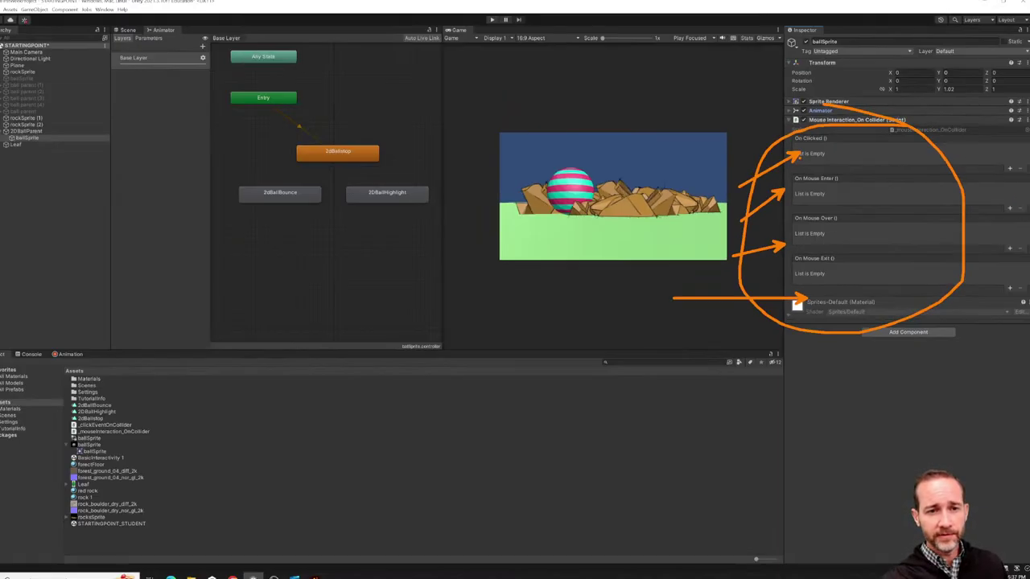
left_click(793, 119)
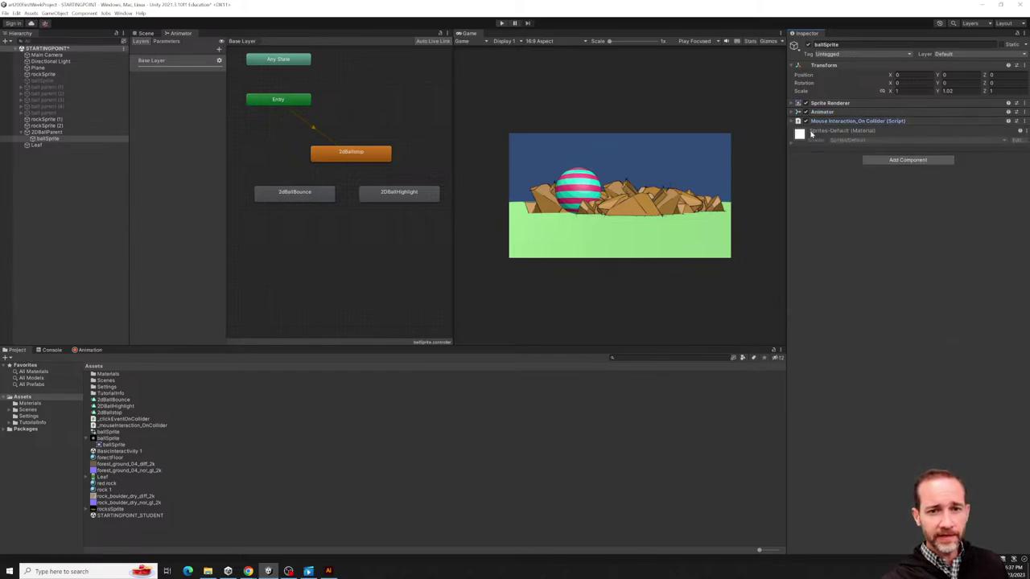
left_click(797, 121)
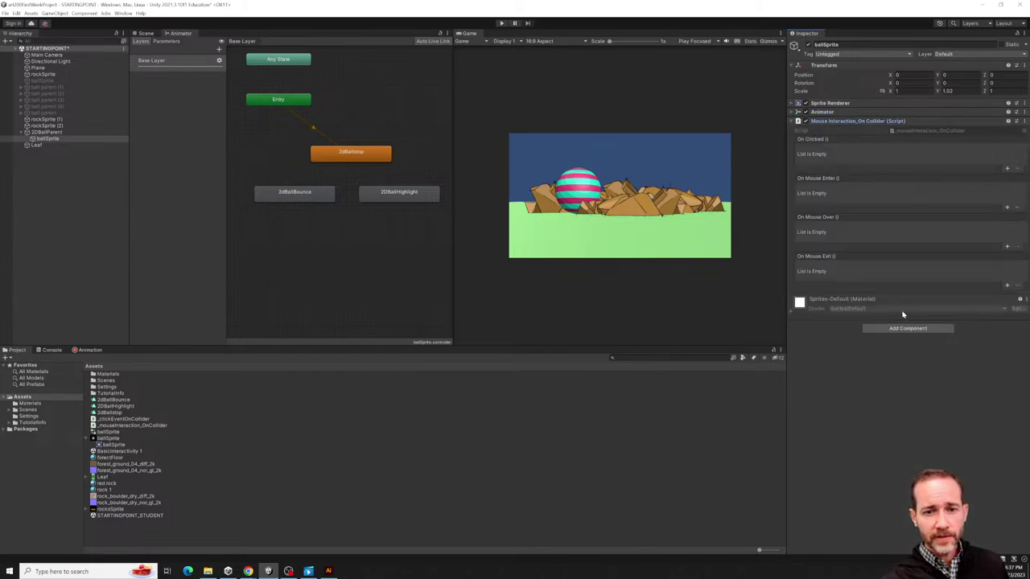
Try a Box Collider component on ballSprite, view its outline in the scene, and remove the component.
left_click(891, 328)
type("bo")
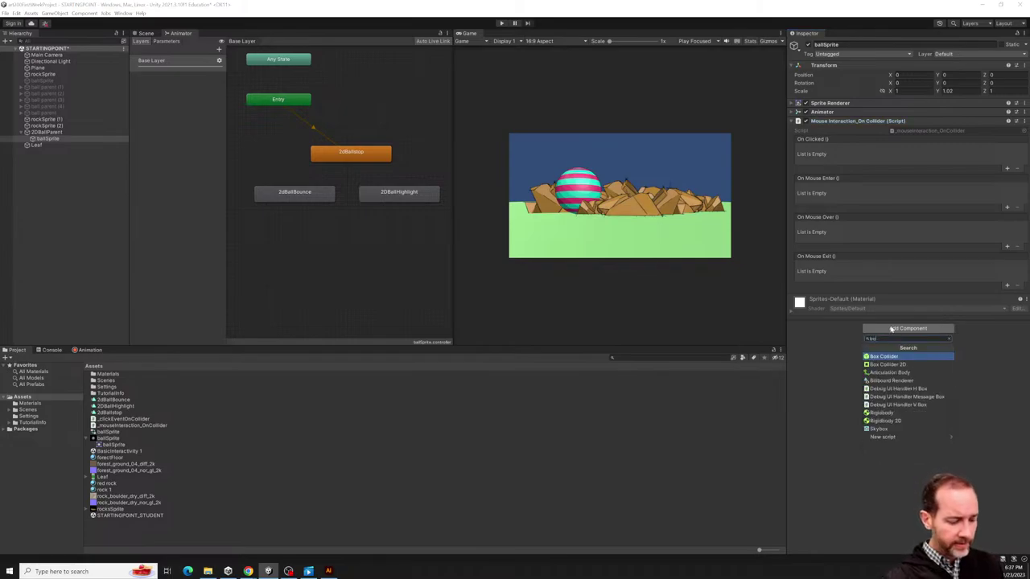
type("x")
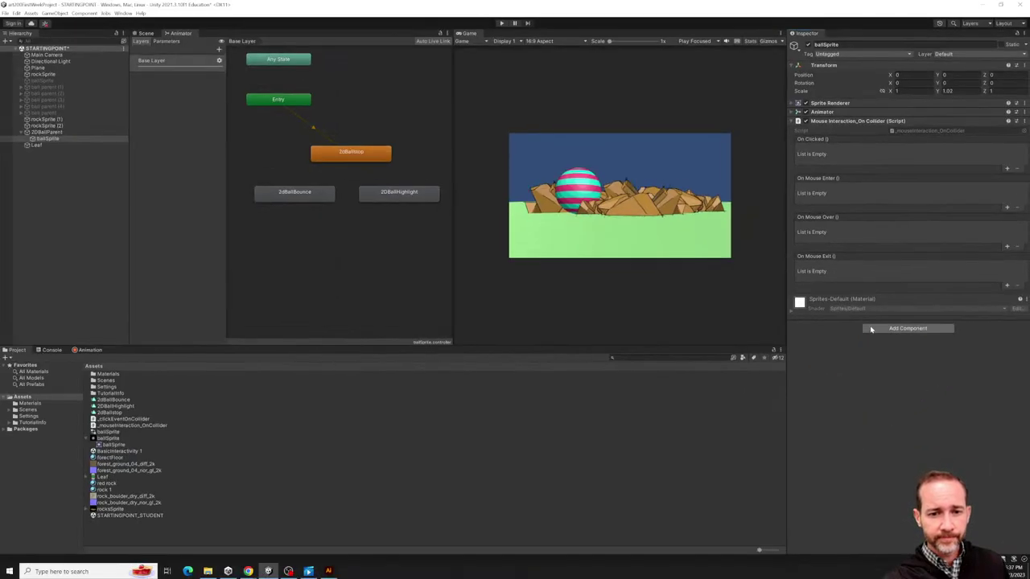
left_click(910, 301)
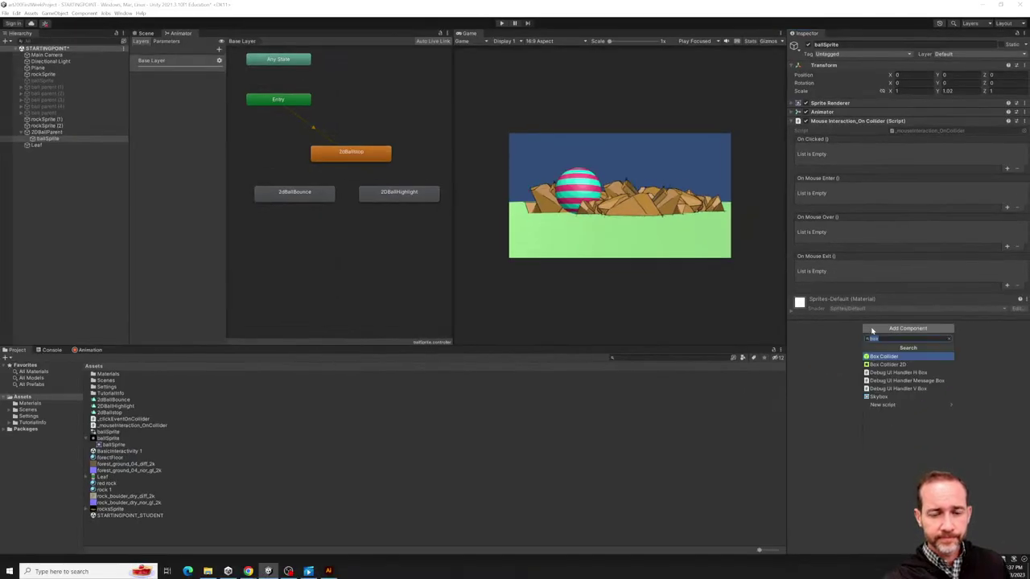
left_click(881, 357)
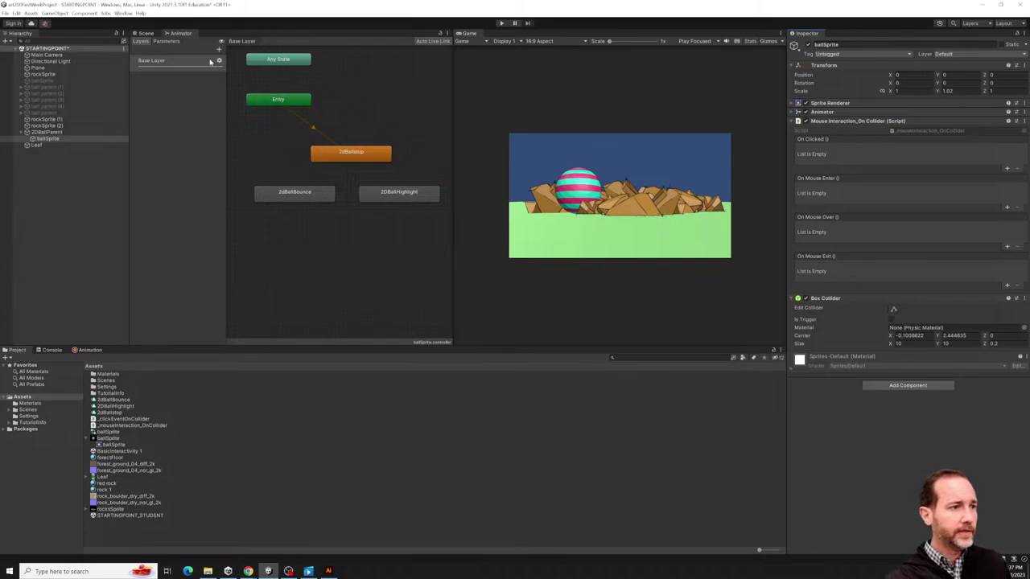
left_click(145, 33)
left_click_drag(322, 273, 368, 279, "alt")
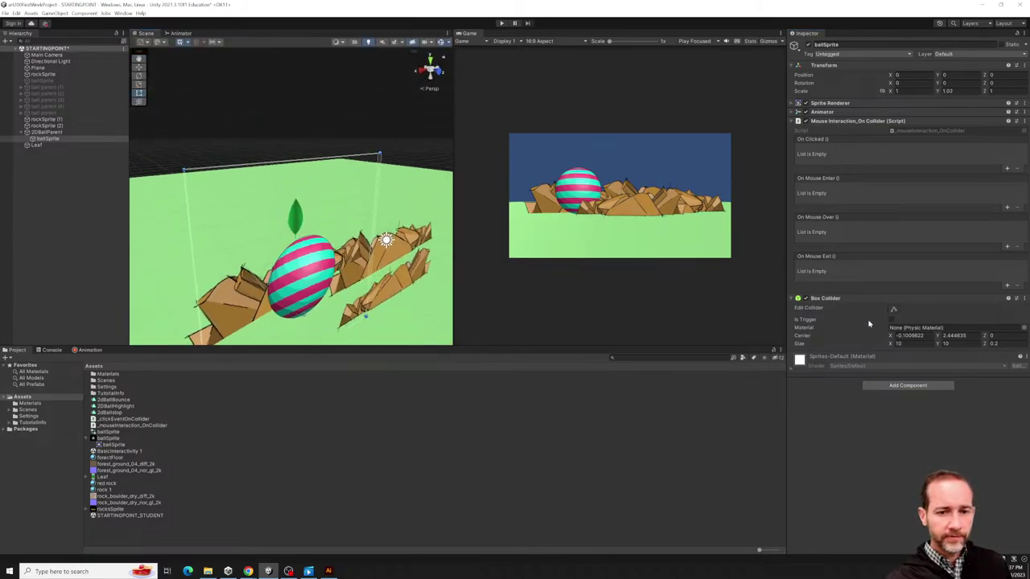
right_click(817, 298)
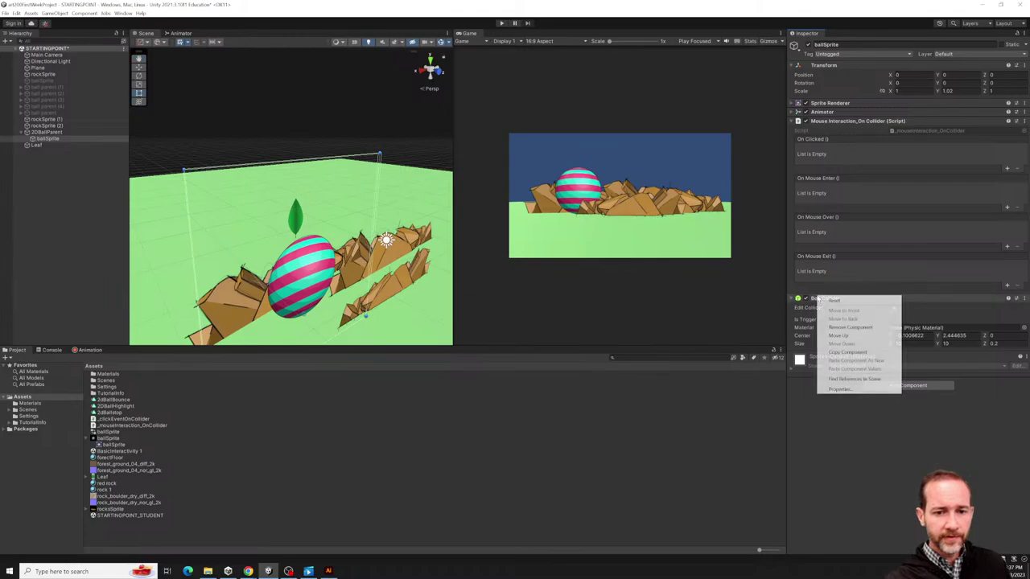
left_click(841, 329)
Add a Box Collider component to ballSprite and check its extent around the ball in the scene.
left_click(912, 328)
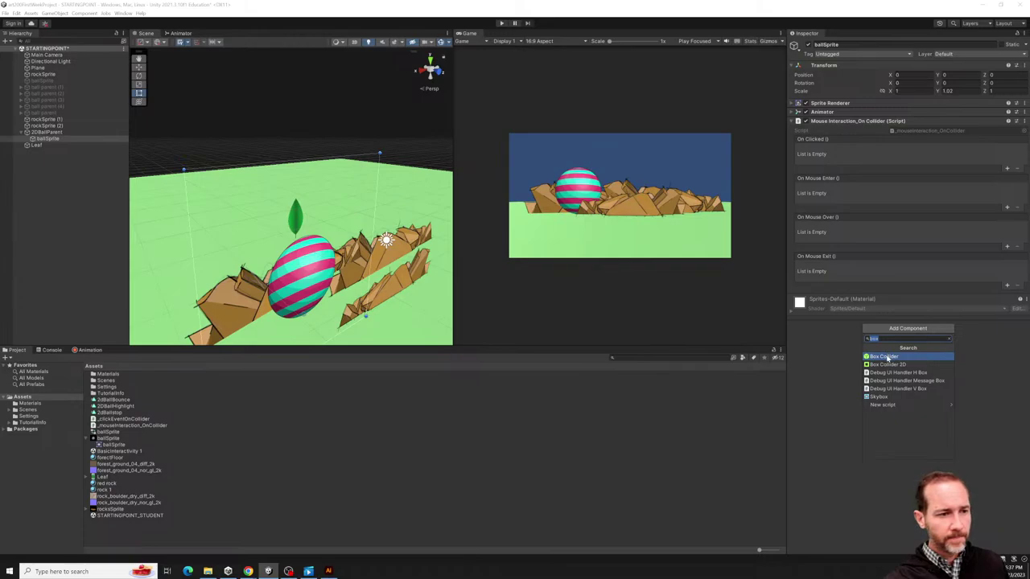
left_click(887, 357)
left_click_drag(378, 168, 326, 145, "alt")
left_click_drag(352, 193, 236, 244, "alt")
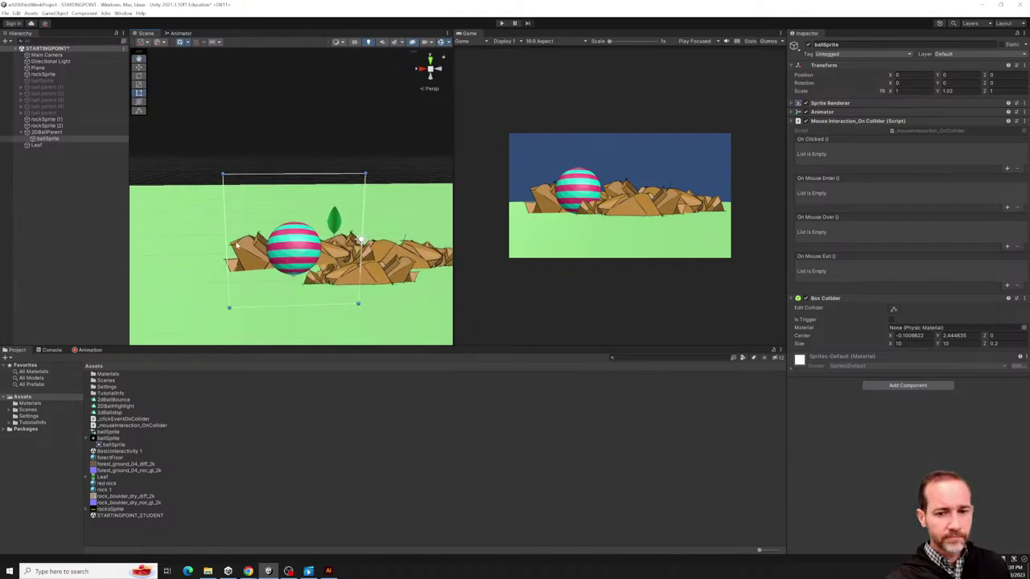
left_click_drag(255, 176, 287, 254, "alt")
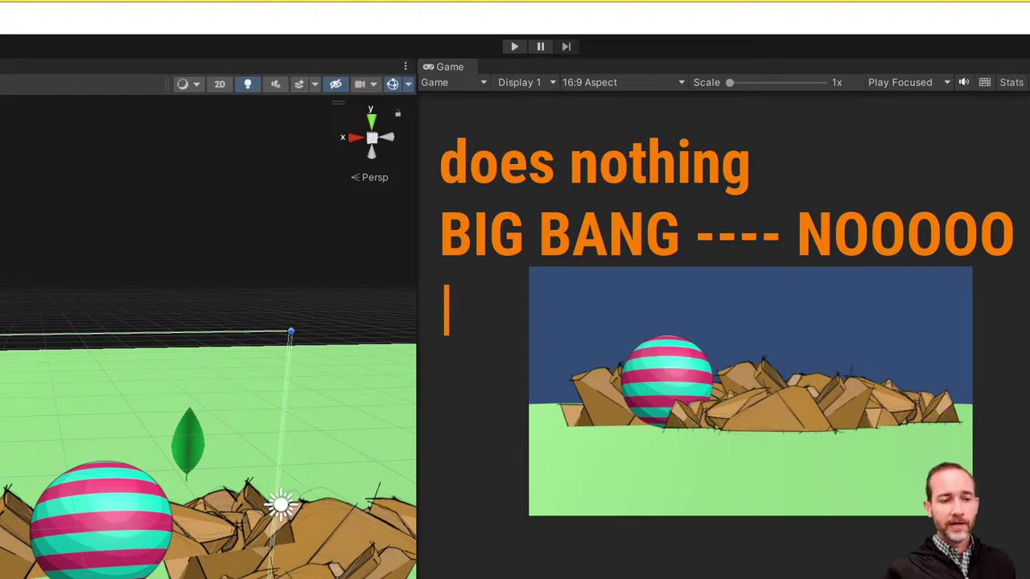
type("on")
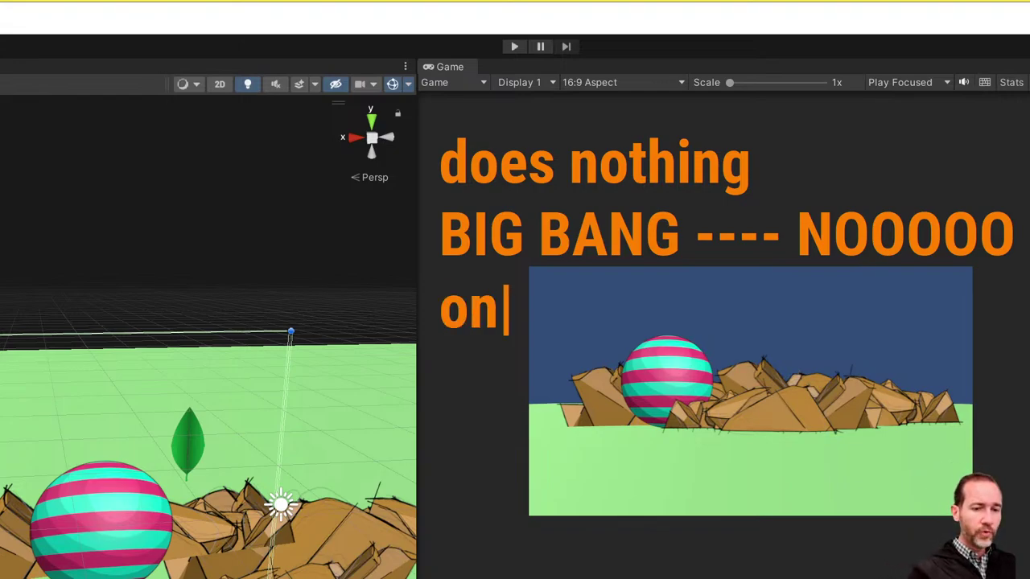
type("e step ")
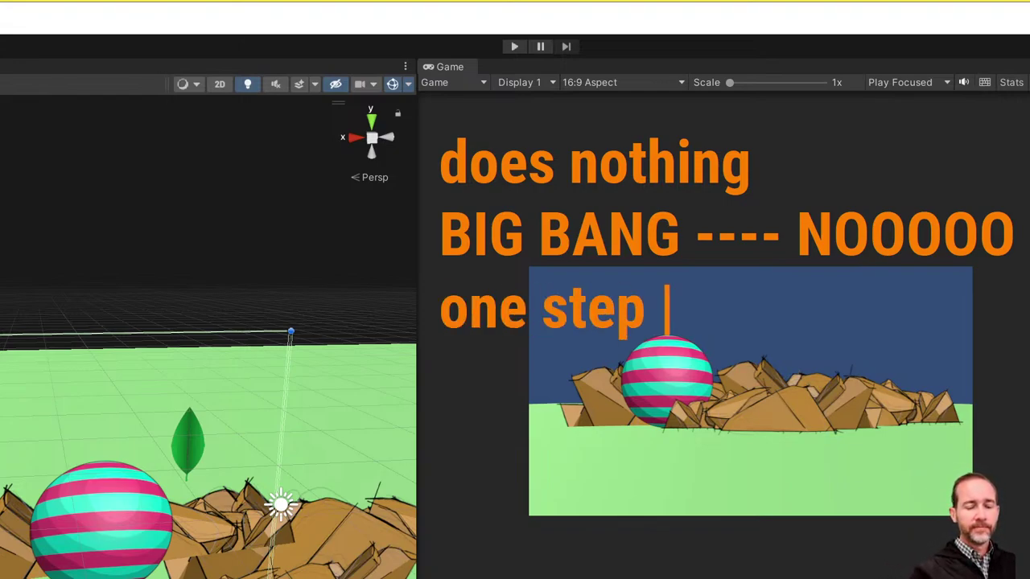
type("= check")
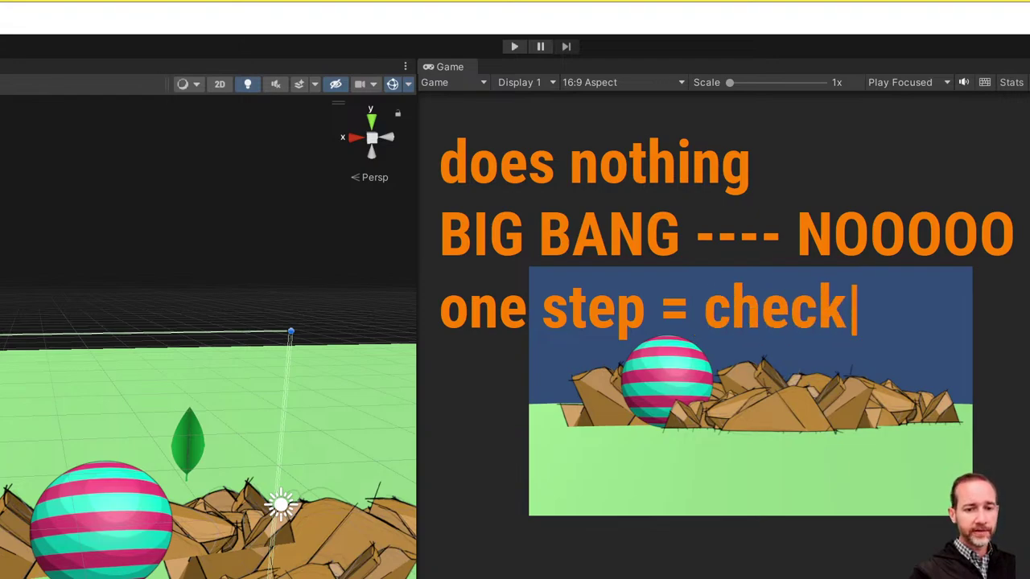
key("Return")
type("next s")
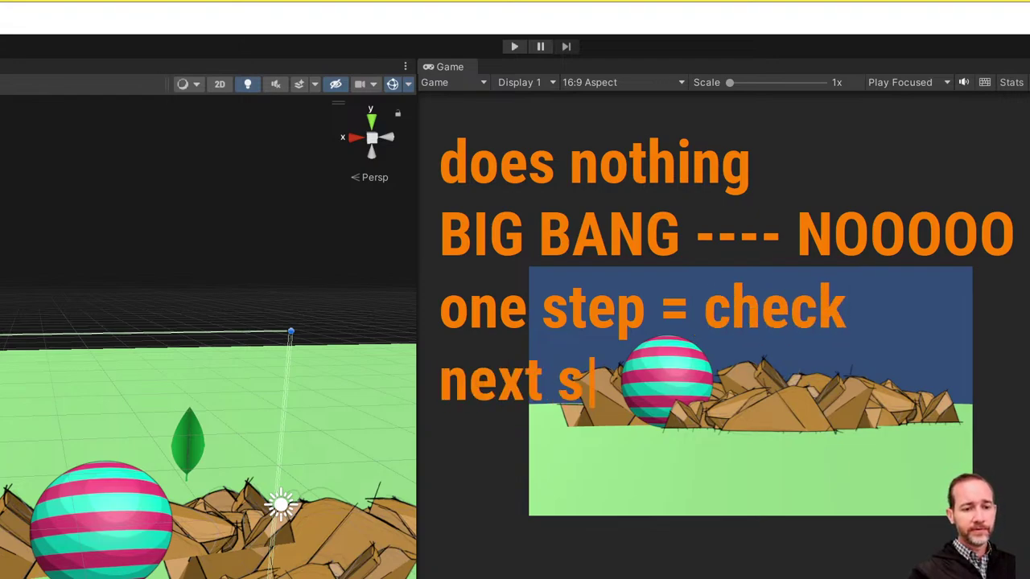
type("tep = check")
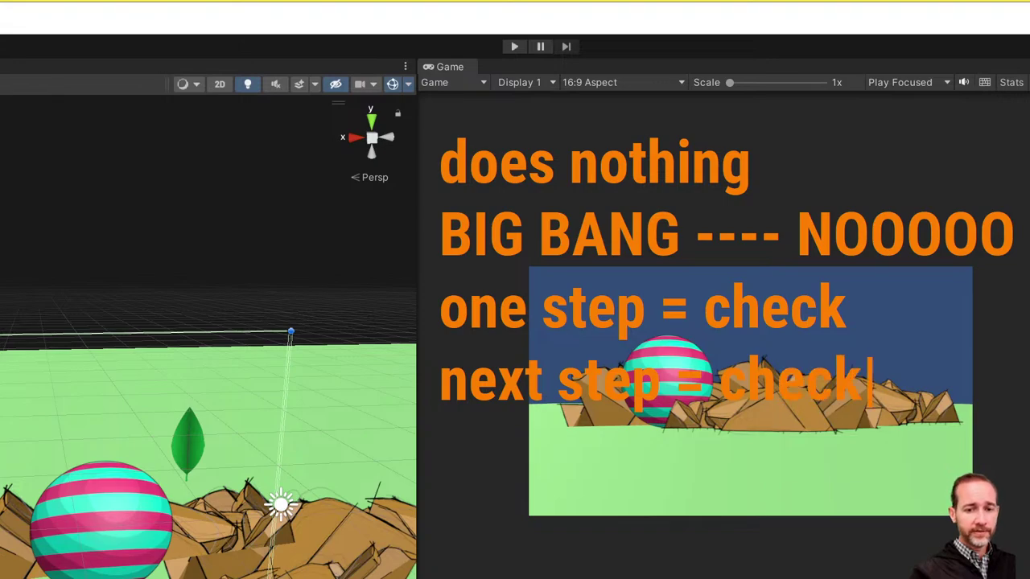
type(" play")
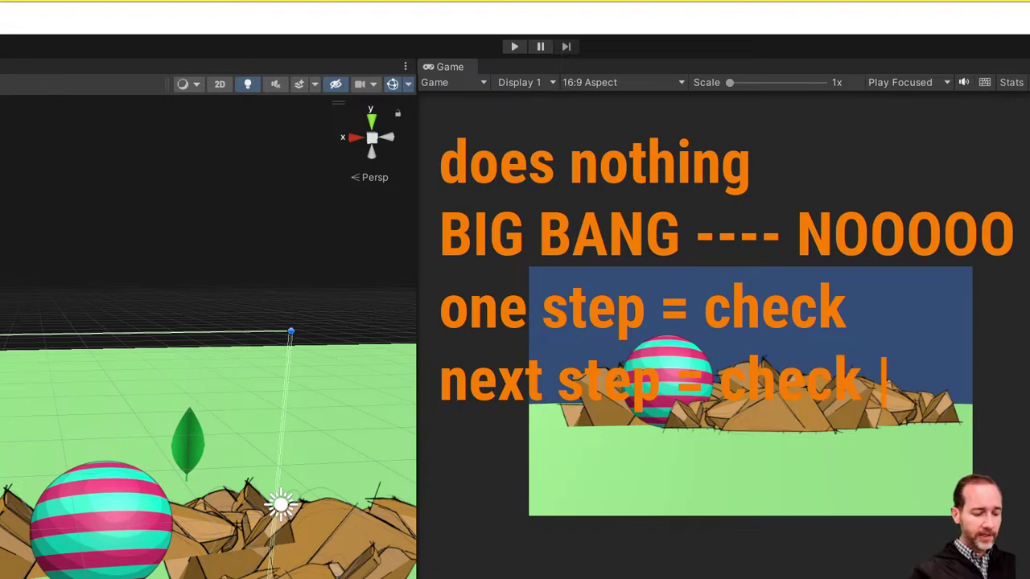
type(" m")
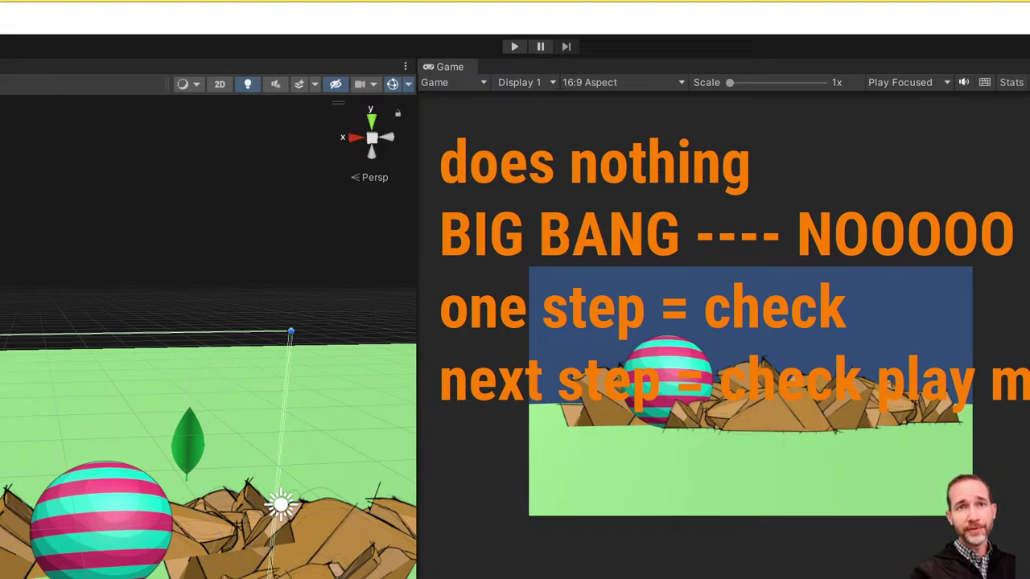
key("Return")
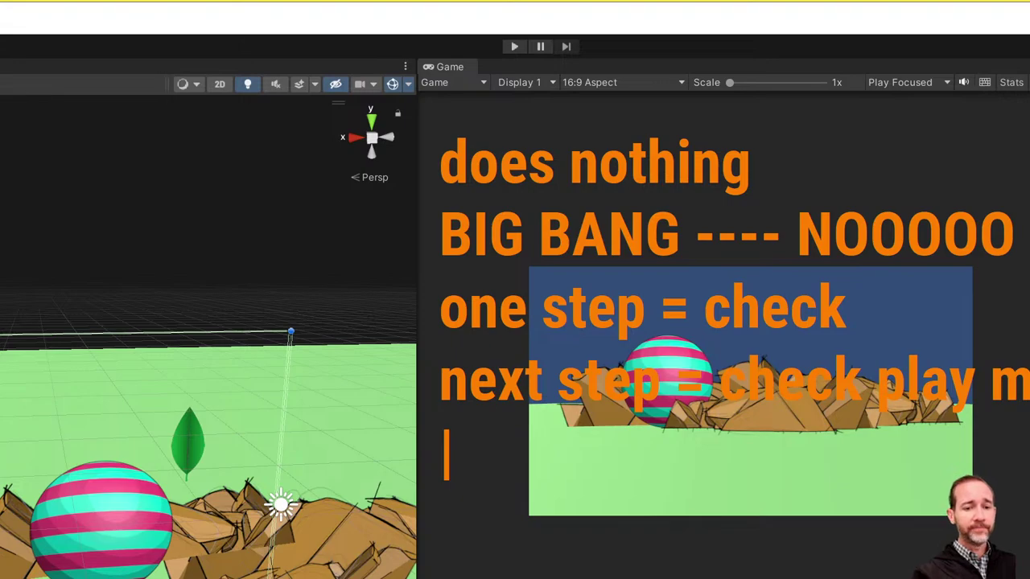
type("no")
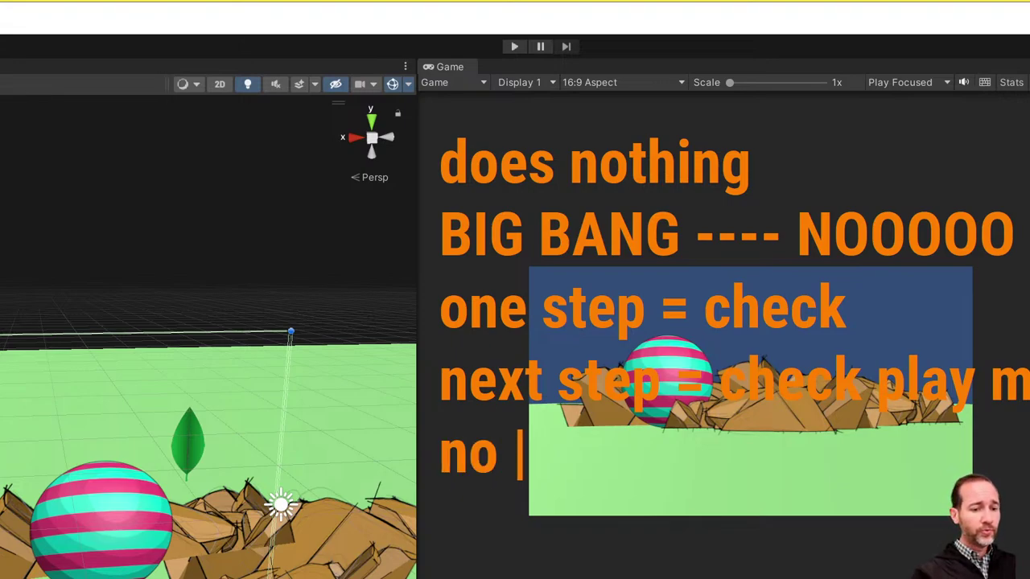
key("BackSpace")
key("BackSpace")
key("BackSpace")
type("know ")
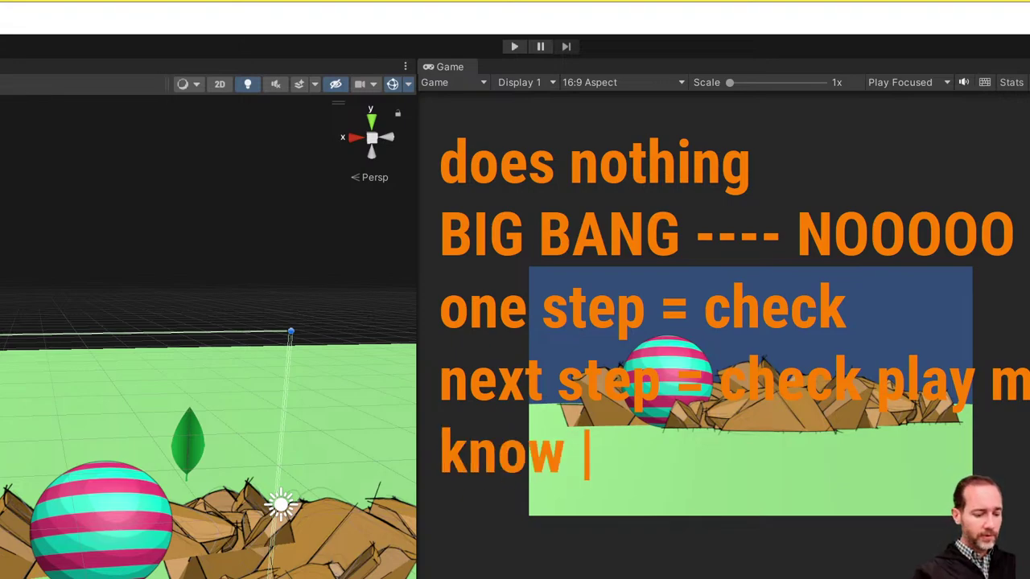
type("where things w")
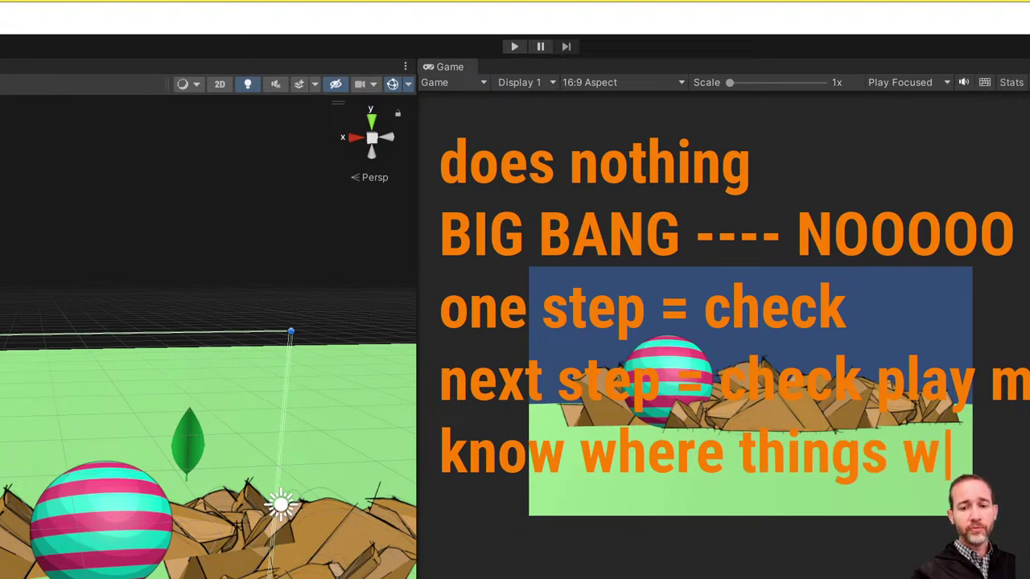
type("ent")
key("Return")
type("WQ")
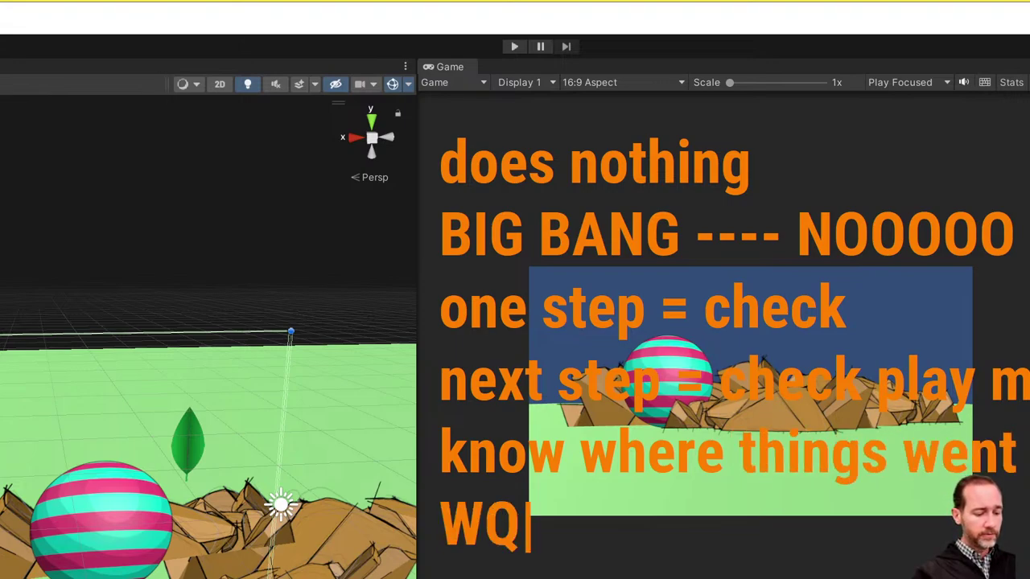
key("BackSpace")
type("W")
key("BackSpace")
type("RONG")
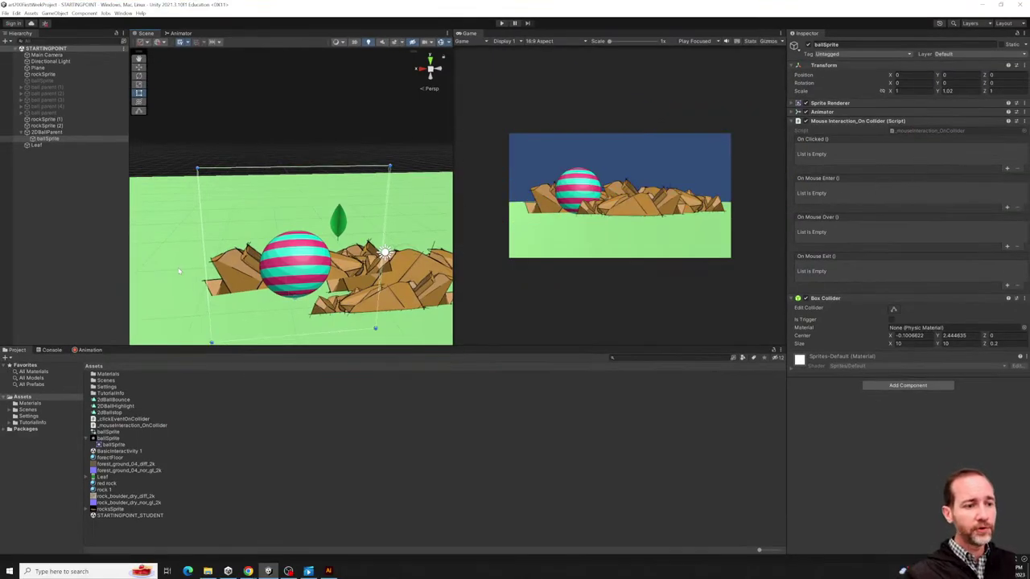
Show the ballSprite Animator state graph with its stop, bounce and highlight states.
left_click(180, 33)
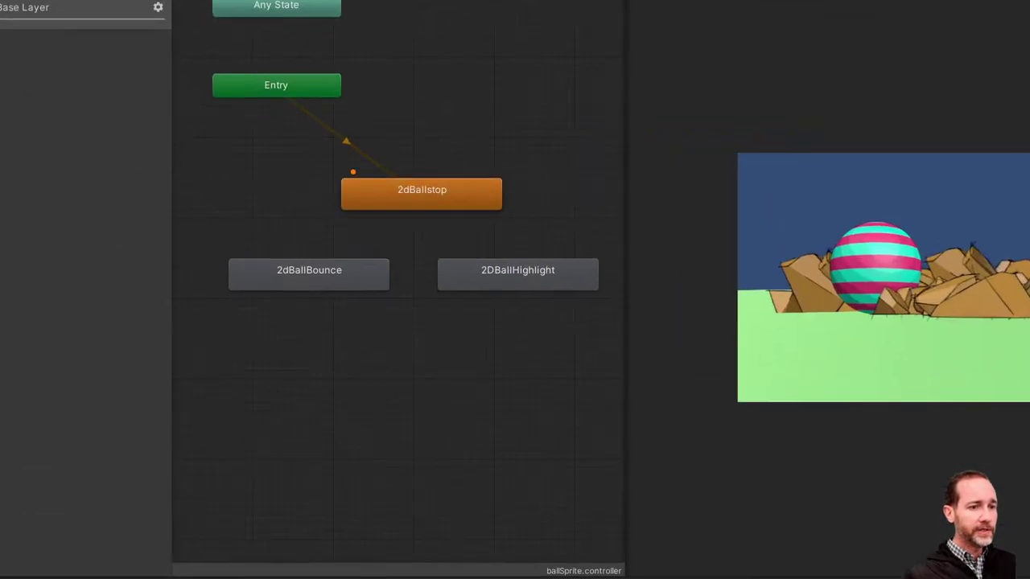
mouse_move(410, 119)
left_mouse_down()
mouse_move(284, 266)
mouse_move(439, 141)
left_mouse_up()
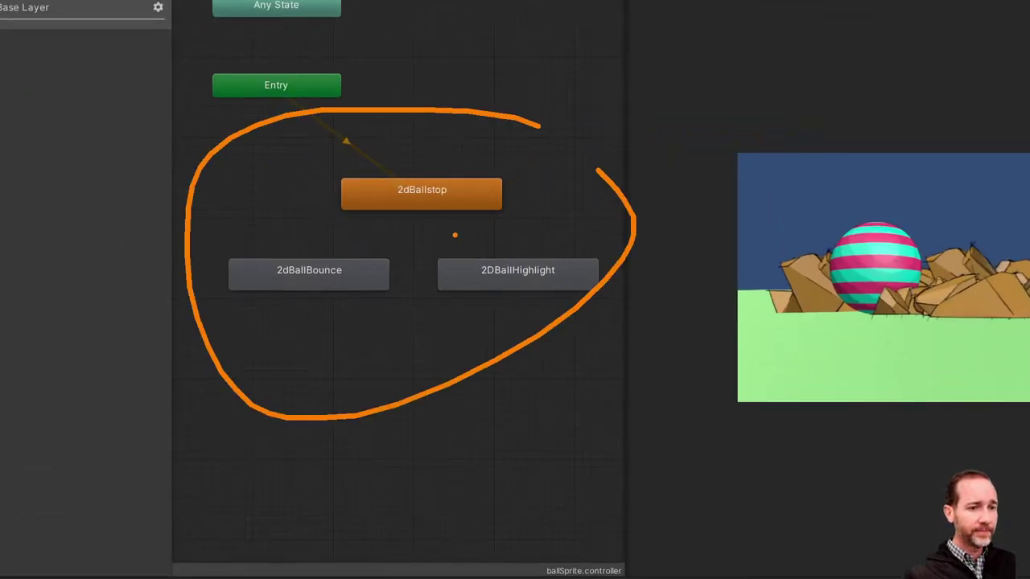
left_click_drag(424, 283, 471, 575)
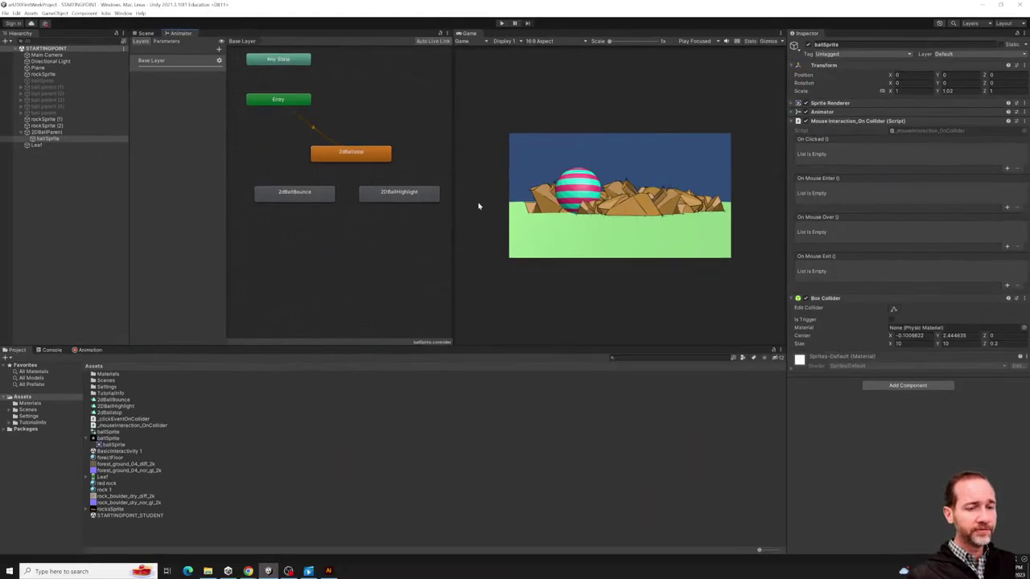
Run the scene to check the ball's default Animator state, and stop play mode.
left_click(500, 25)
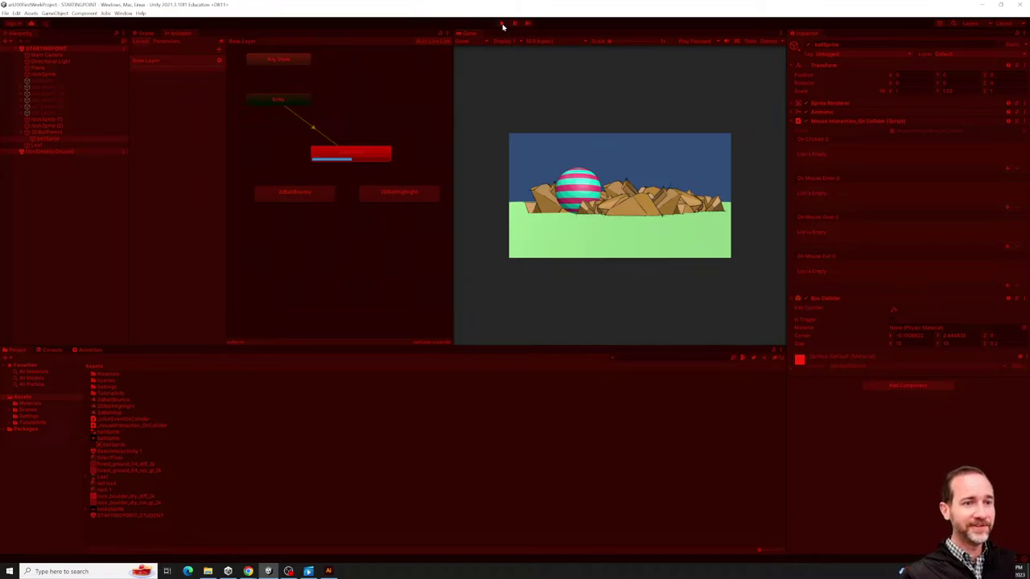
left_click(501, 24)
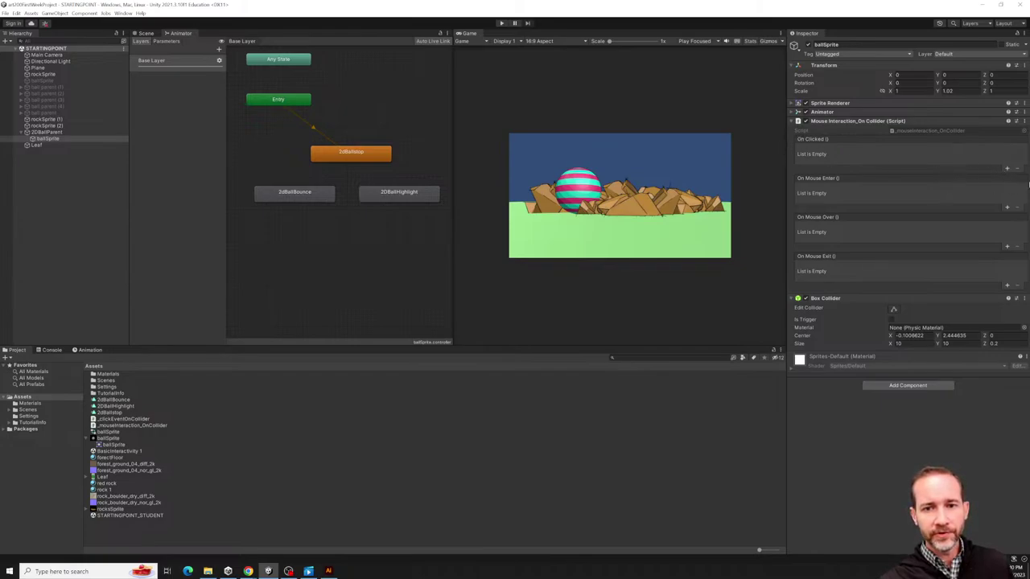
Add an On Clicked event to ballSprite's mouse interaction script, targeting ballSprite itself with the Animator Play (string) function.
left_click(1007, 169)
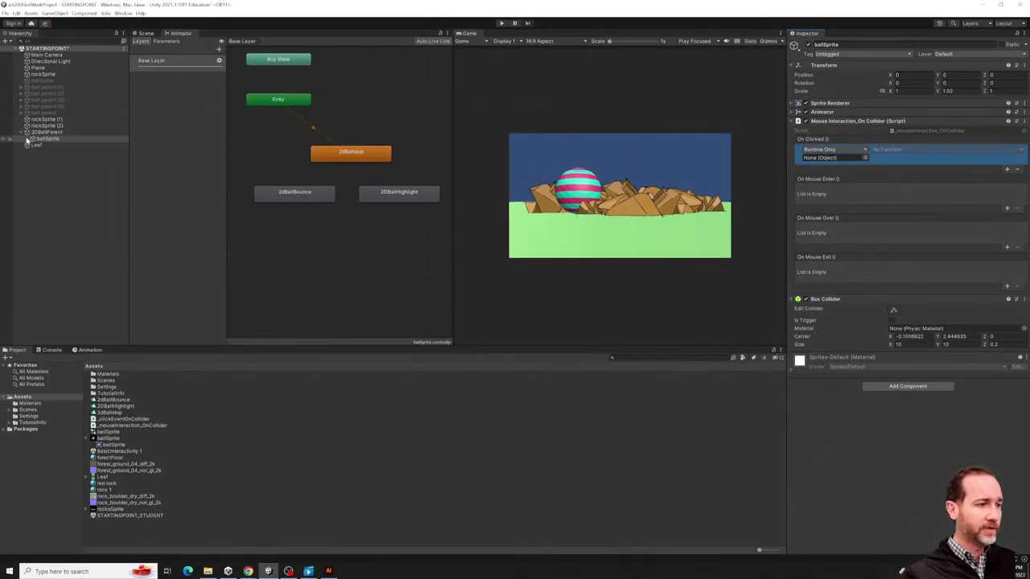
left_click_drag(28, 138, 813, 160)
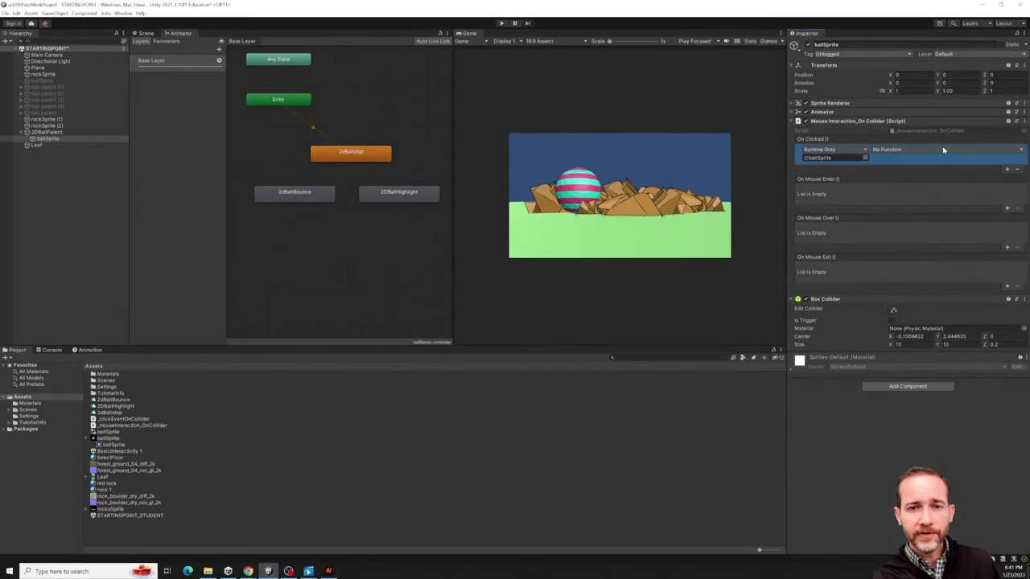
left_click(943, 150)
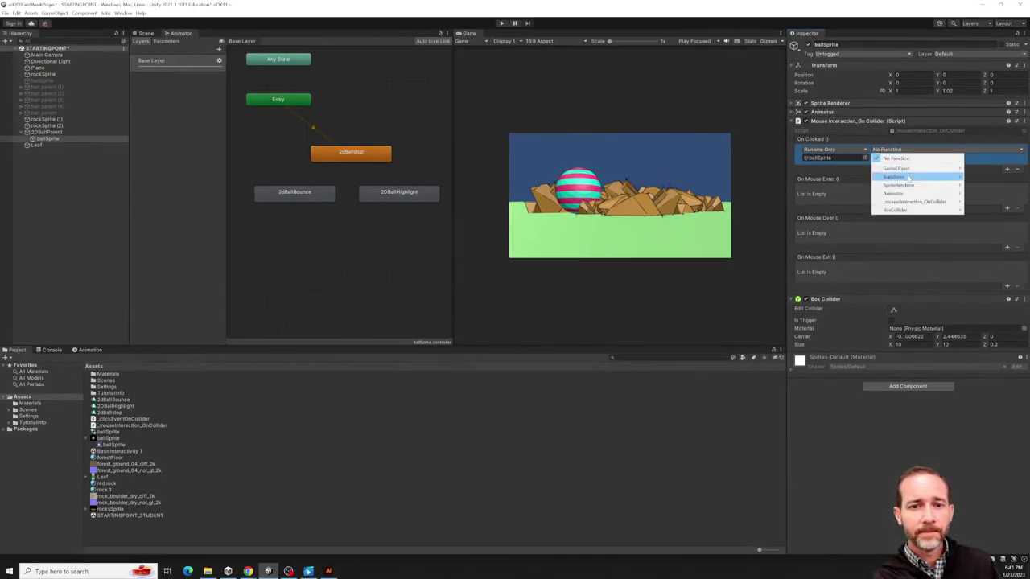
mouse_move(909, 195)
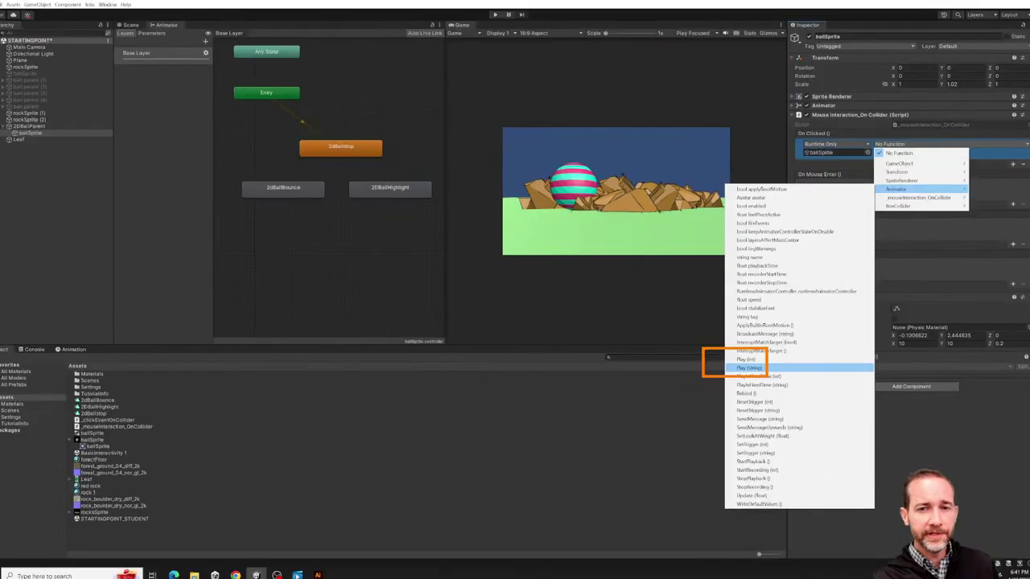
left_click(758, 366)
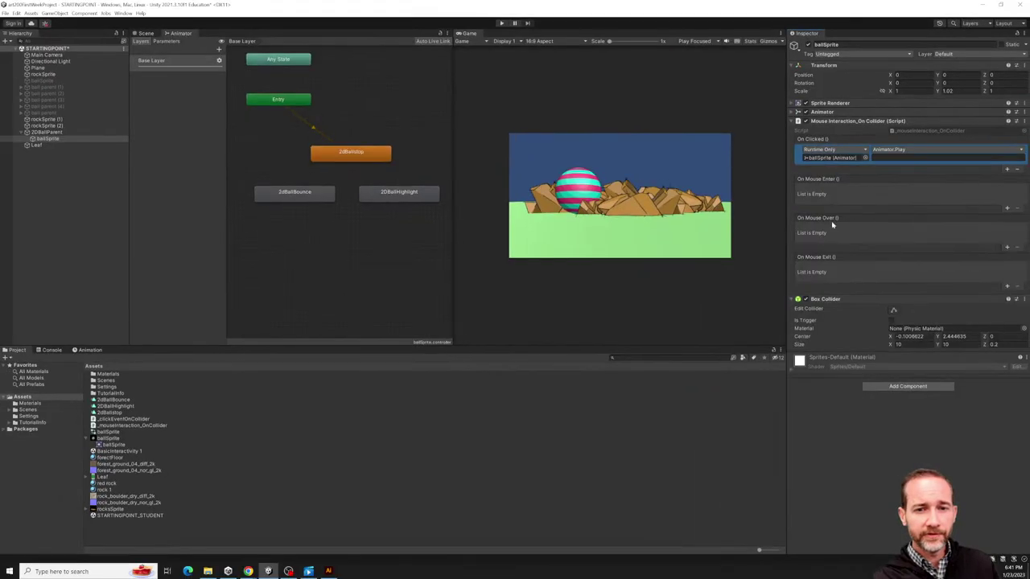
Copy the 2dBallBounce clip's name and enter it as the state for ballSprite's On Clicked Animator.Play event.
left_click(891, 158)
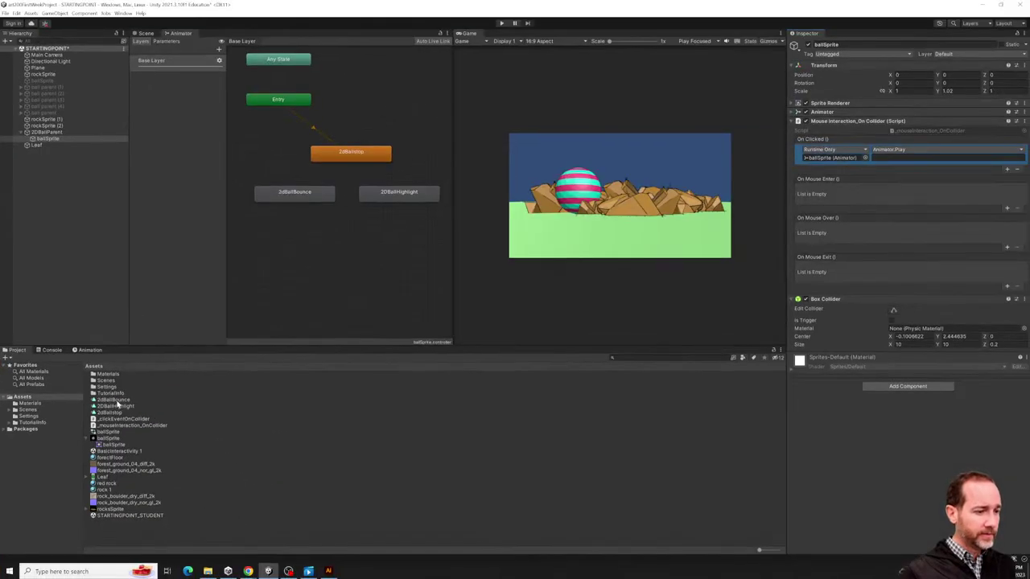
left_click(185, 117)
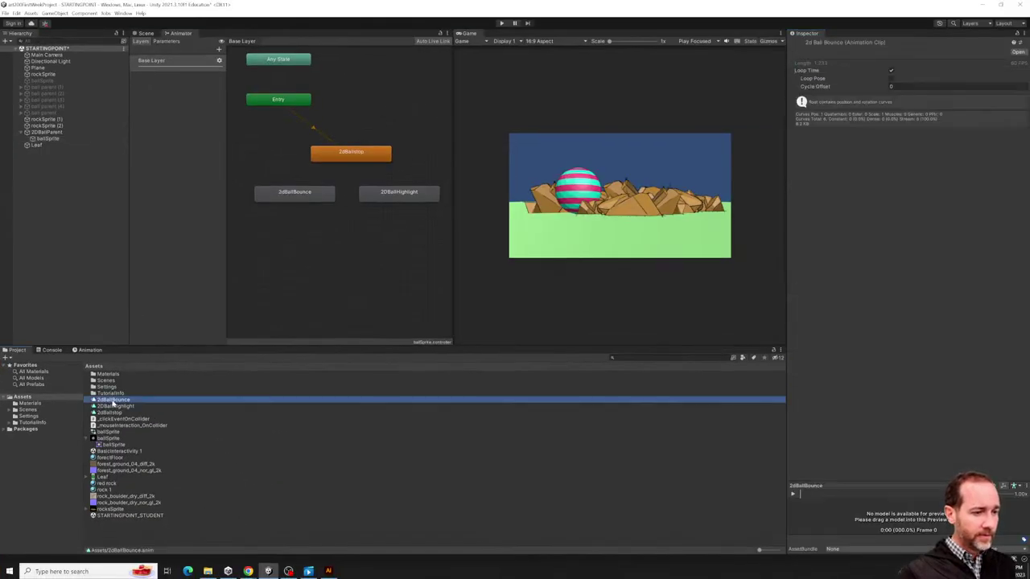
left_click(113, 400)
key("ctrl+c")
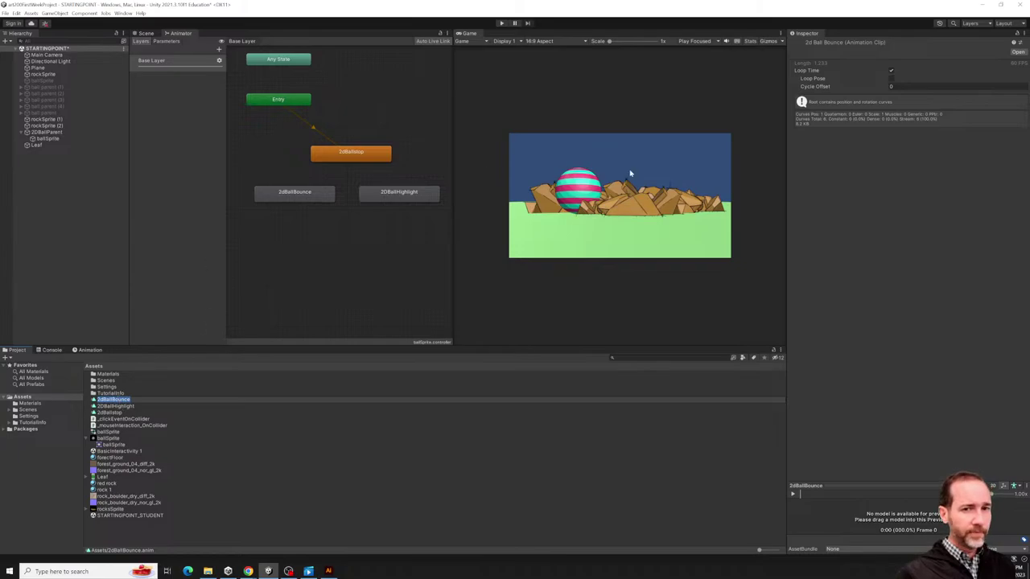
left_click(58, 139)
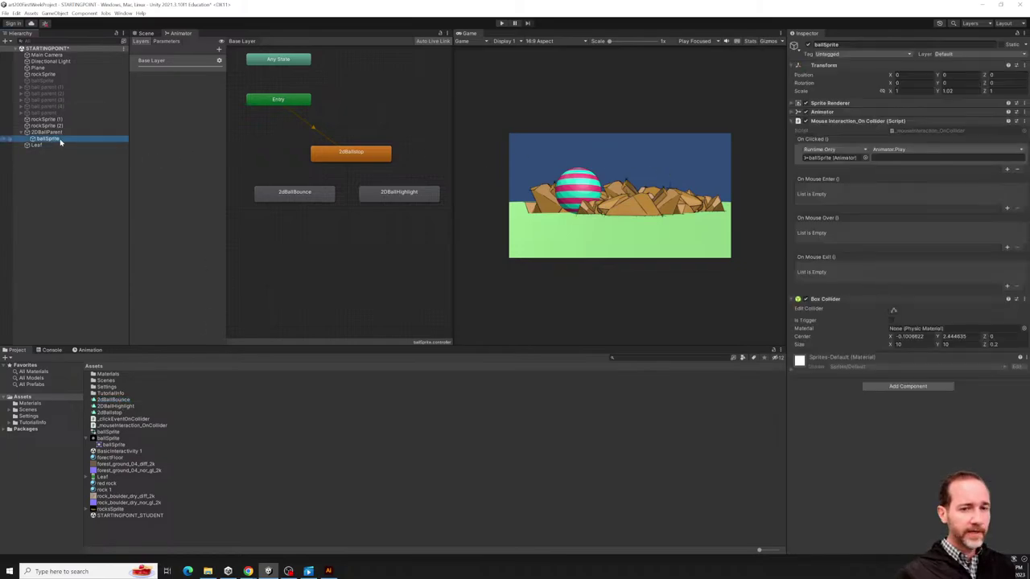
left_click(917, 158)
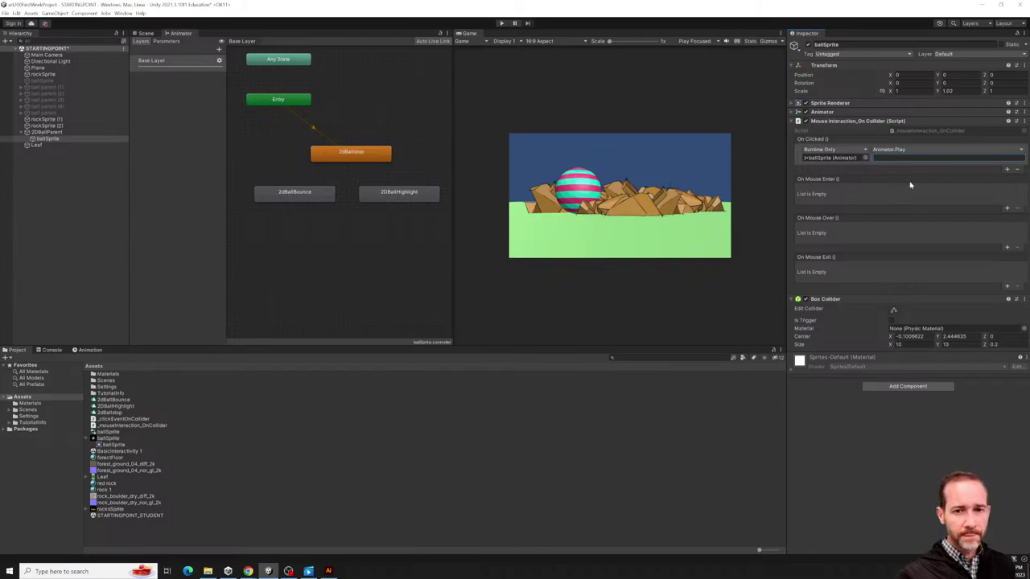
key("ctrl+v")
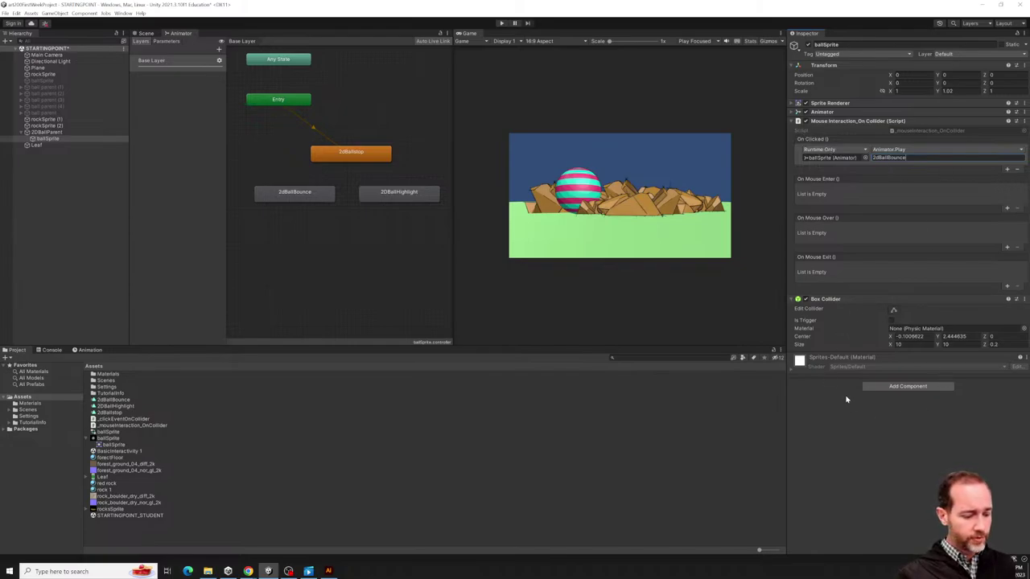
Run the scene, test the ball's click response in the game view, and stop play mode.
left_click(501, 24)
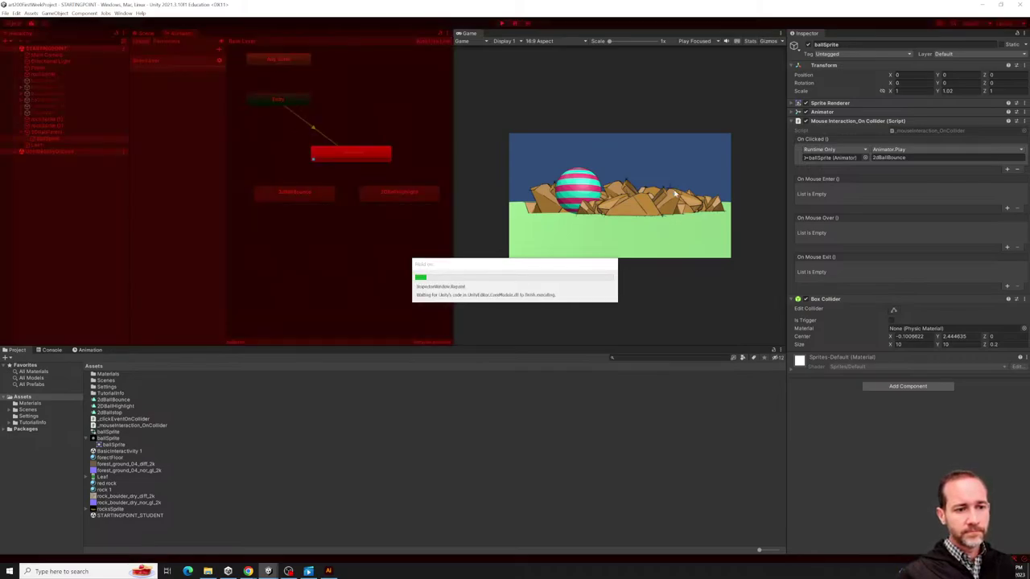
left_click(571, 192)
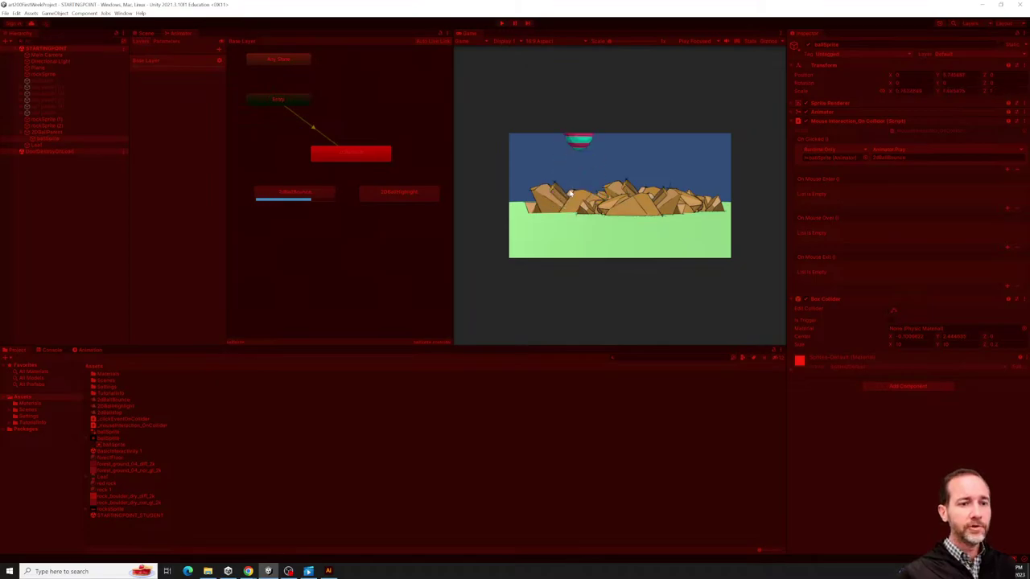
left_click(500, 25)
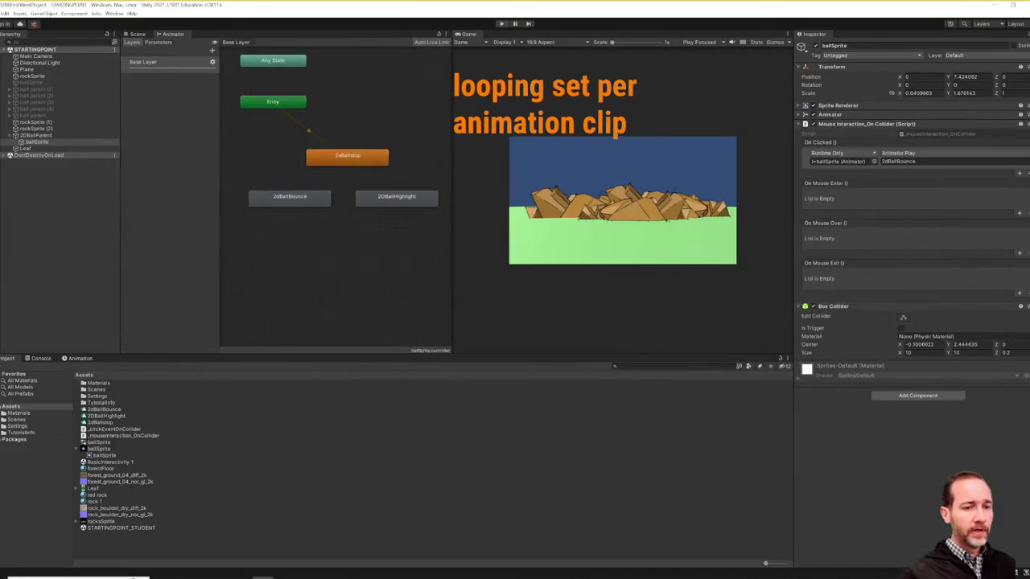
Turn off Loop Time for the 2dBallBounce animation clip.
left_click(361, 160)
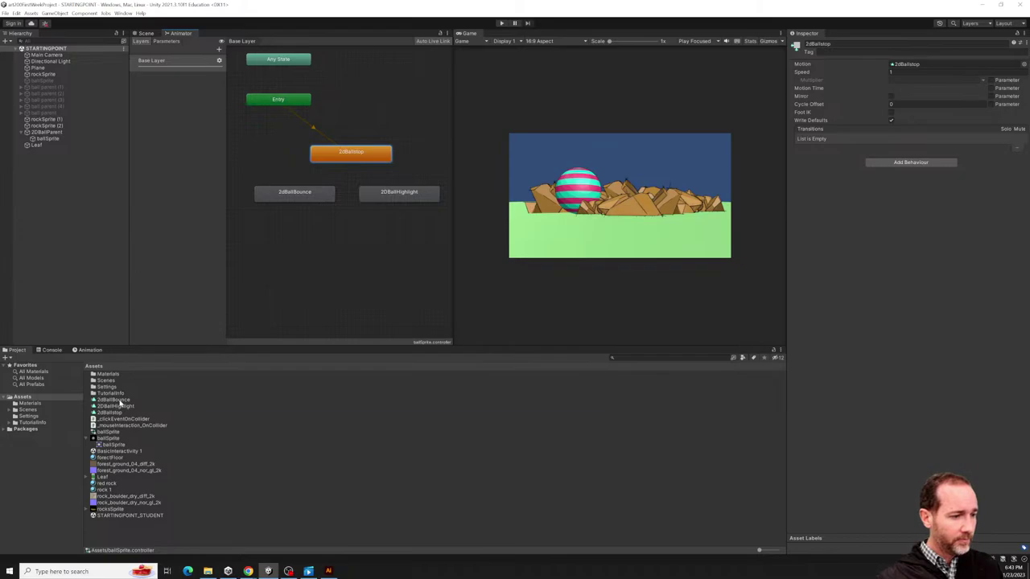
left_click(113, 400)
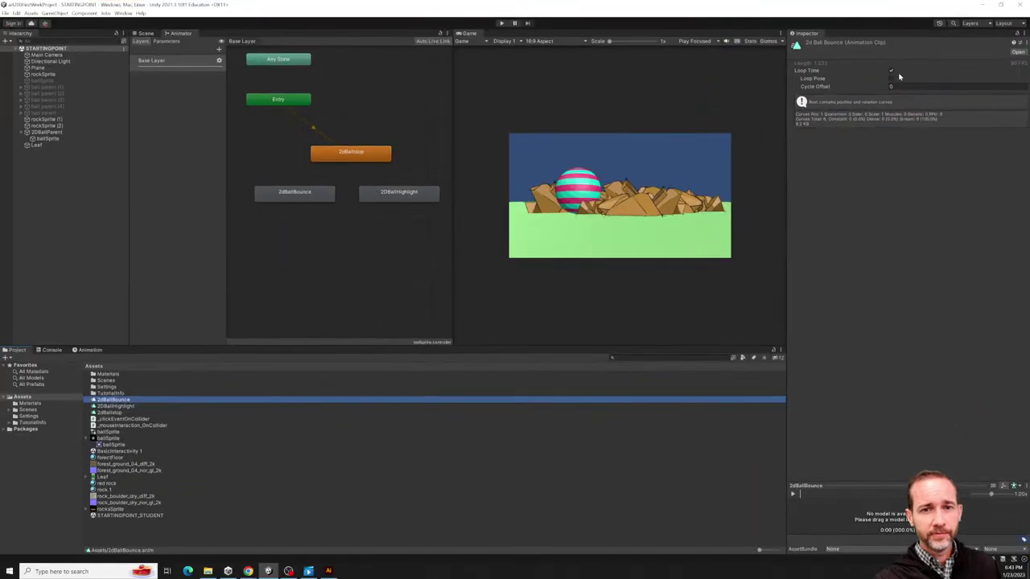
left_click(890, 72)
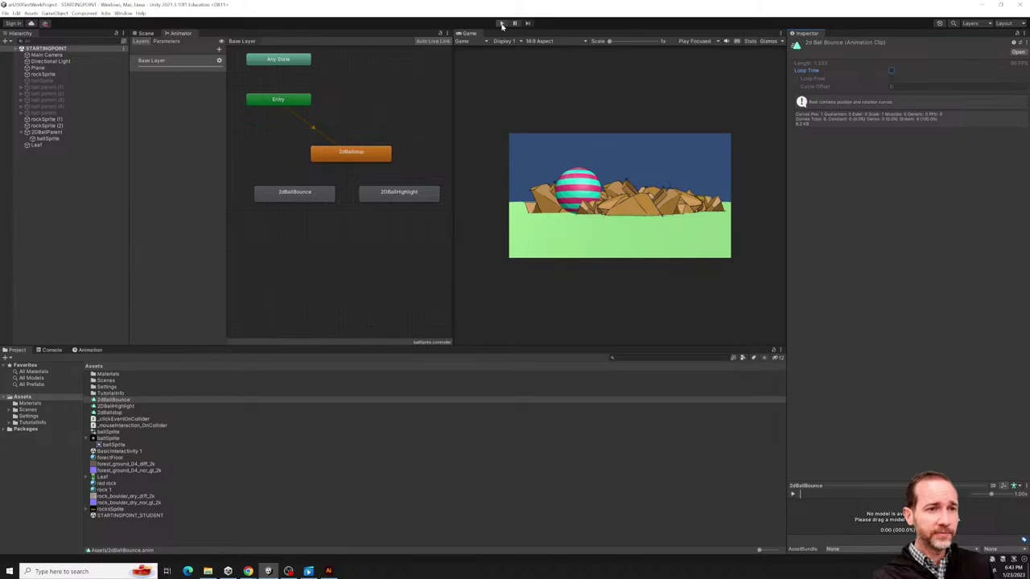
Play the scene and trigger the ball's bounce to check it without looping, and exit play mode.
left_click(502, 24)
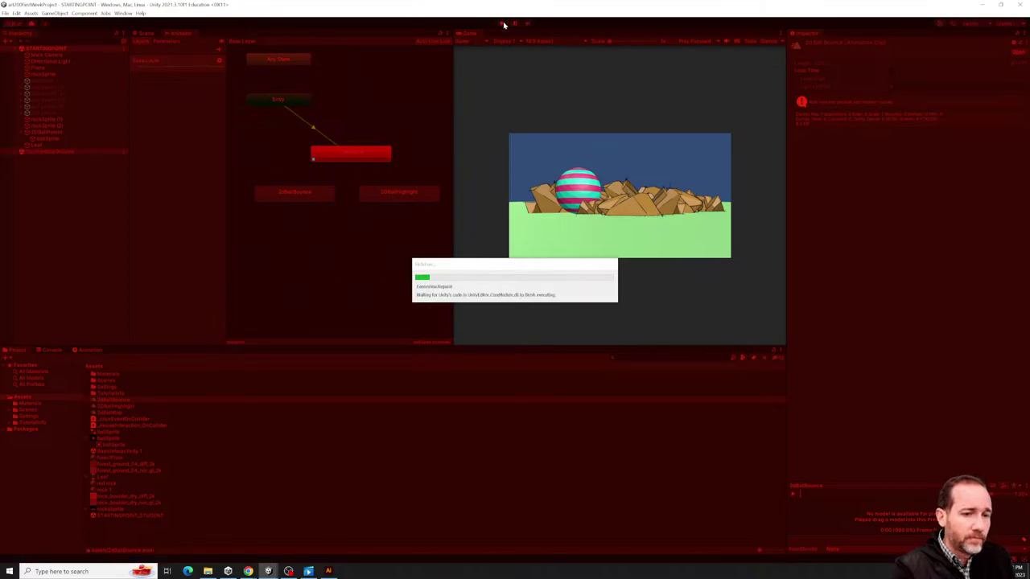
left_click(580, 191)
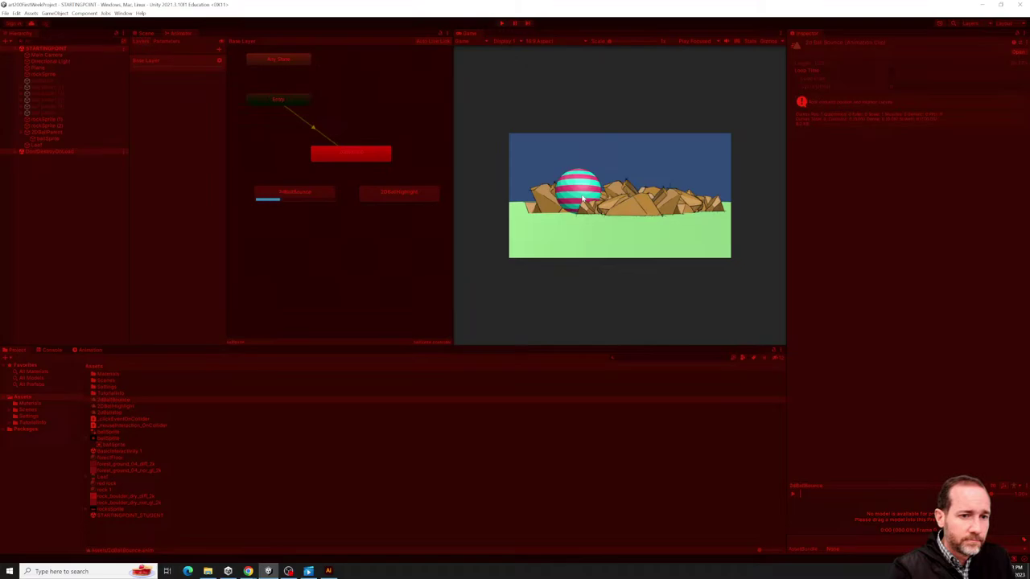
left_click(502, 23)
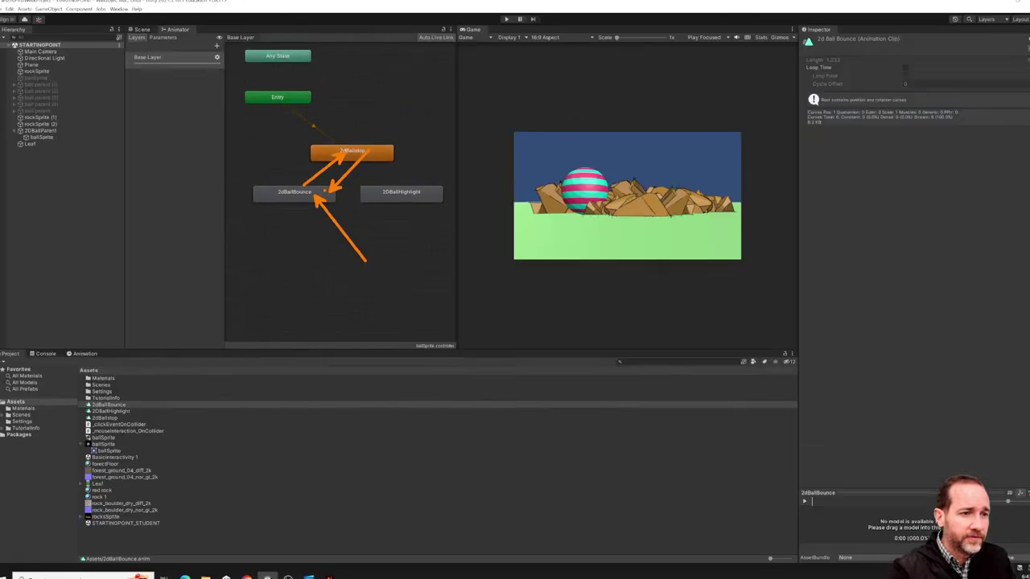
Make a transition from the 2dBallBounce state to the 2dBallstop state in the Animator graph.
left_click(306, 193)
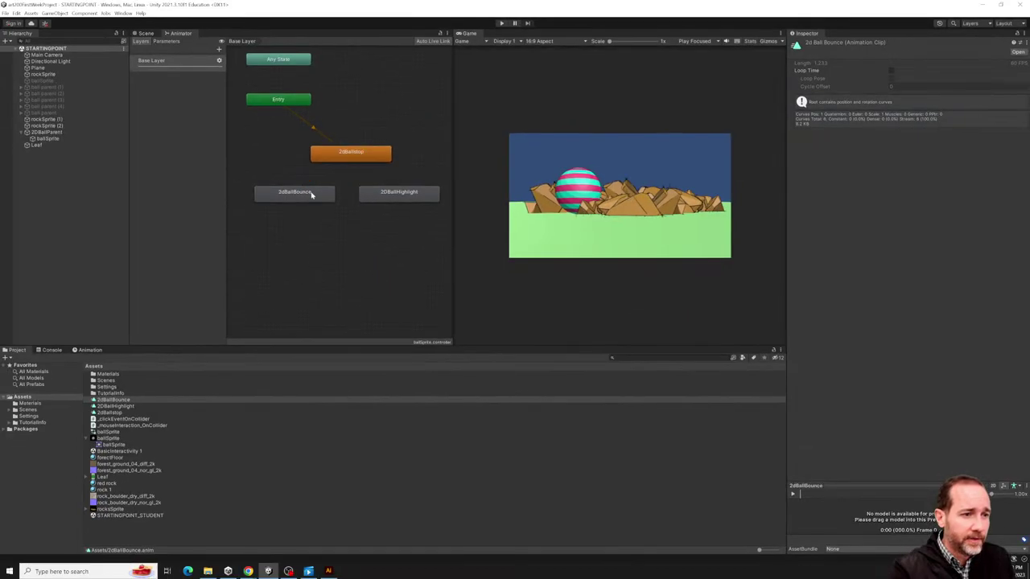
right_click(309, 194)
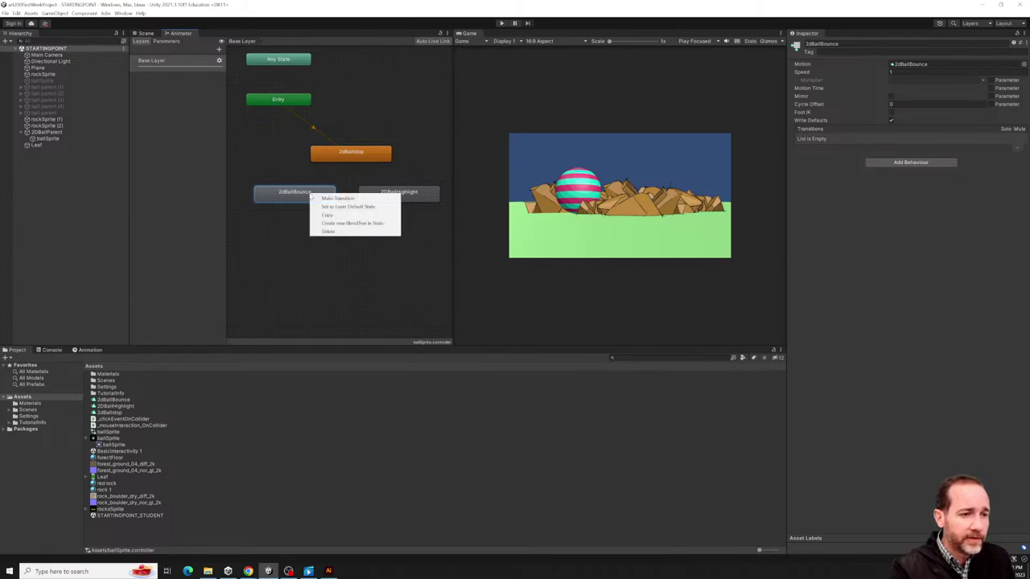
left_click(331, 198)
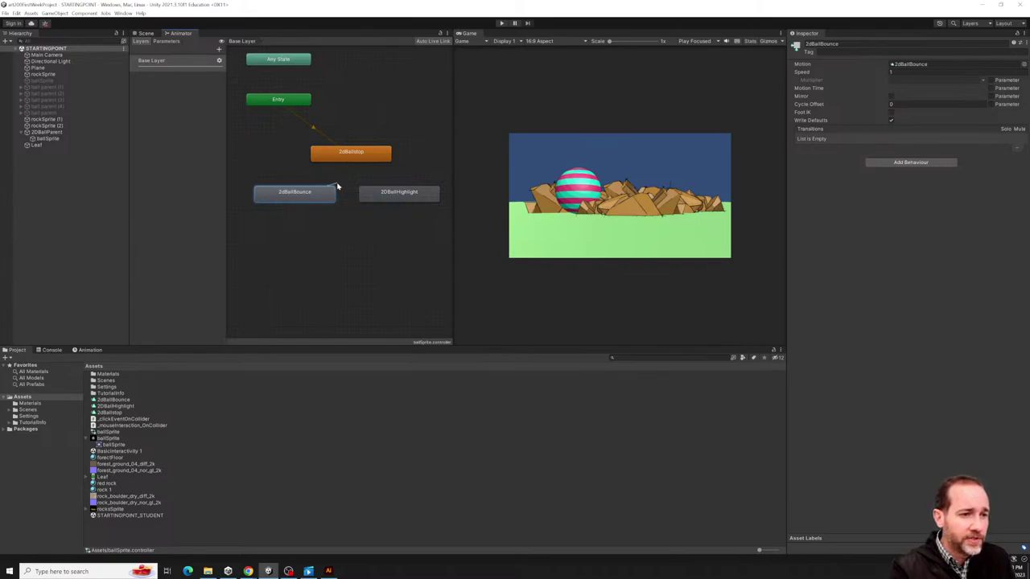
left_click(350, 157)
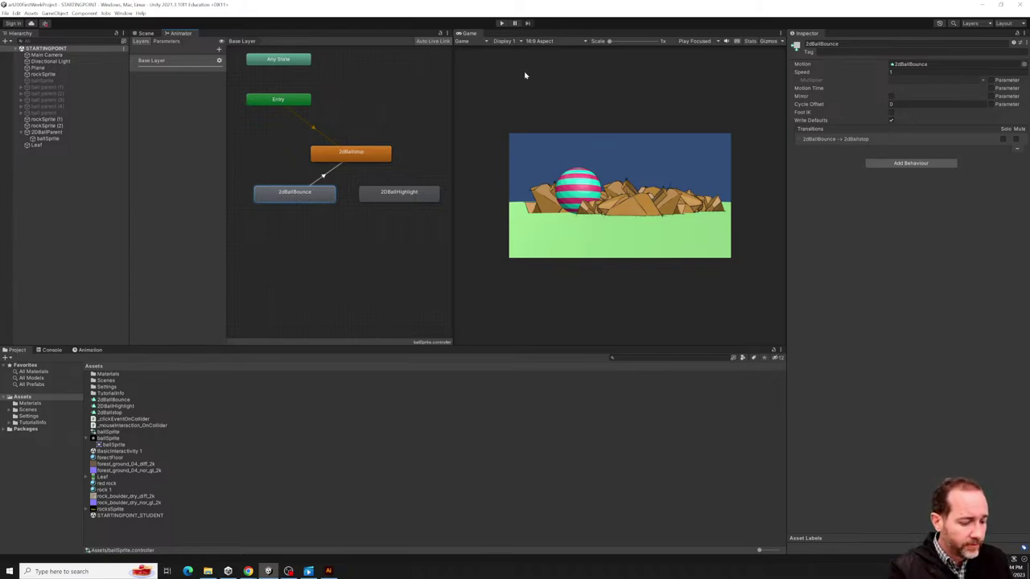
Test the transition from bounce to stop by running the scene and triggering the ball's click event, and stop play mode.
left_click(501, 22)
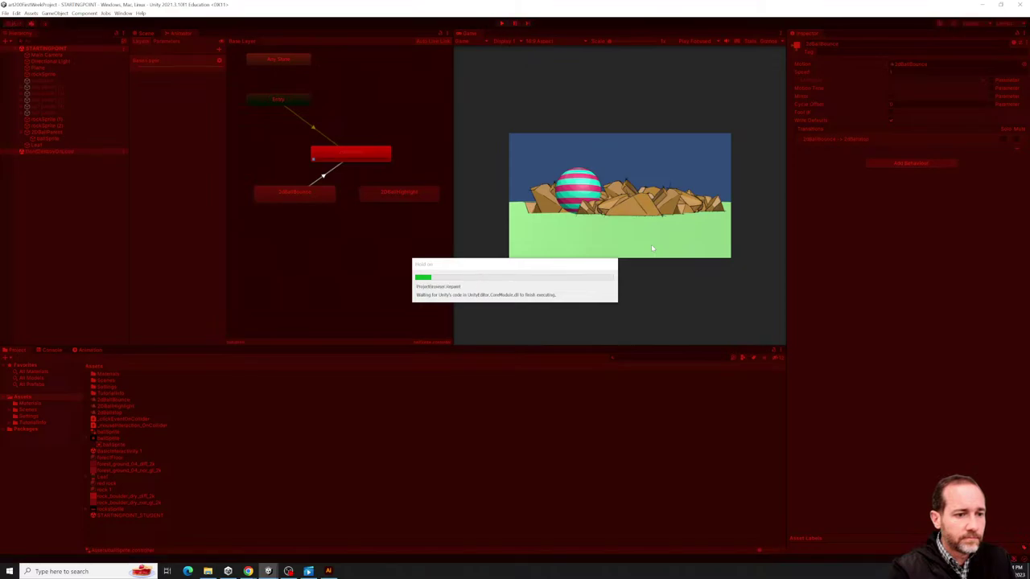
left_click(580, 190)
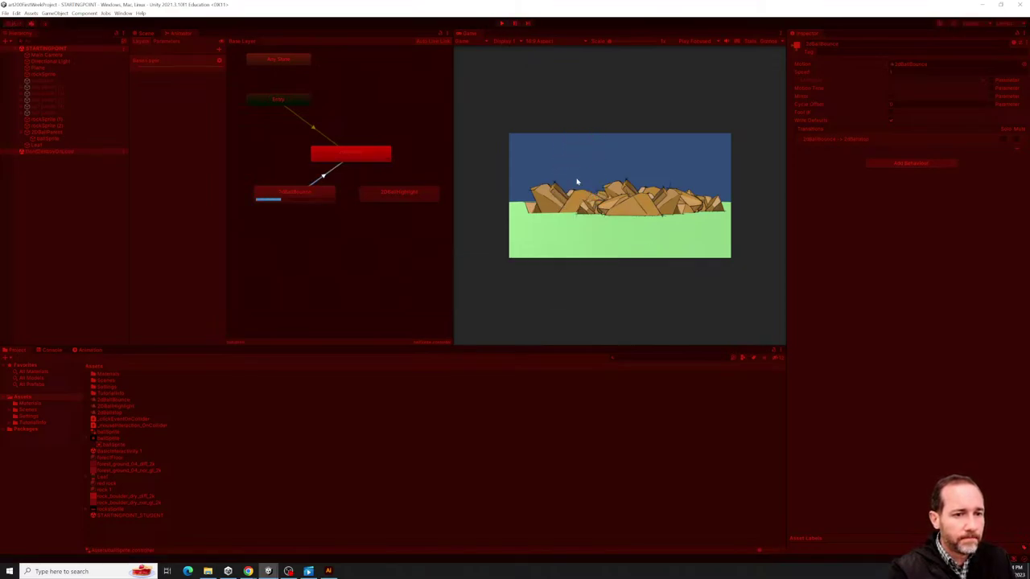
left_click(500, 25)
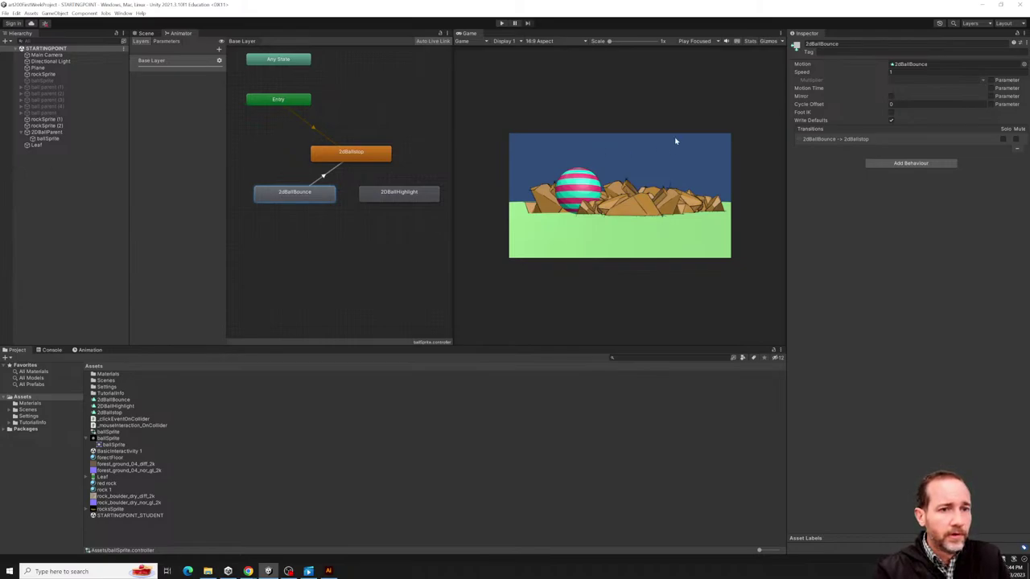
Select ballSprite to show its mouse interaction events and Box Collider.
left_click(51, 139)
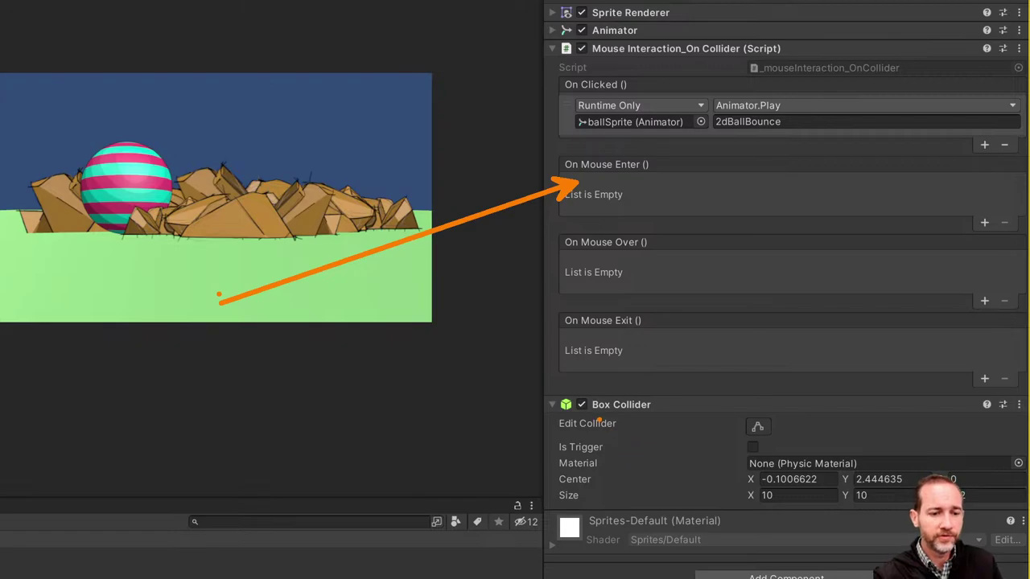
mouse_move(604, 416)
left_mouse_down()
mouse_move(117, 568)
mouse_move(142, 568)
left_mouse_up()
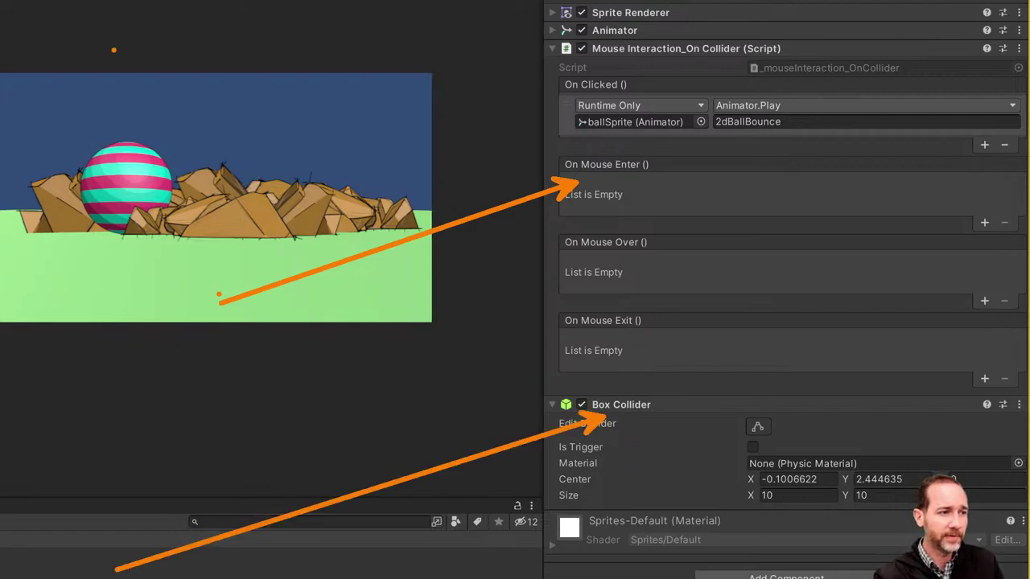
mouse_move(146, 146)
left_mouse_down()
mouse_move(108, 170)
mouse_move(126, 163)
mouse_move(138, 188)
left_mouse_up()
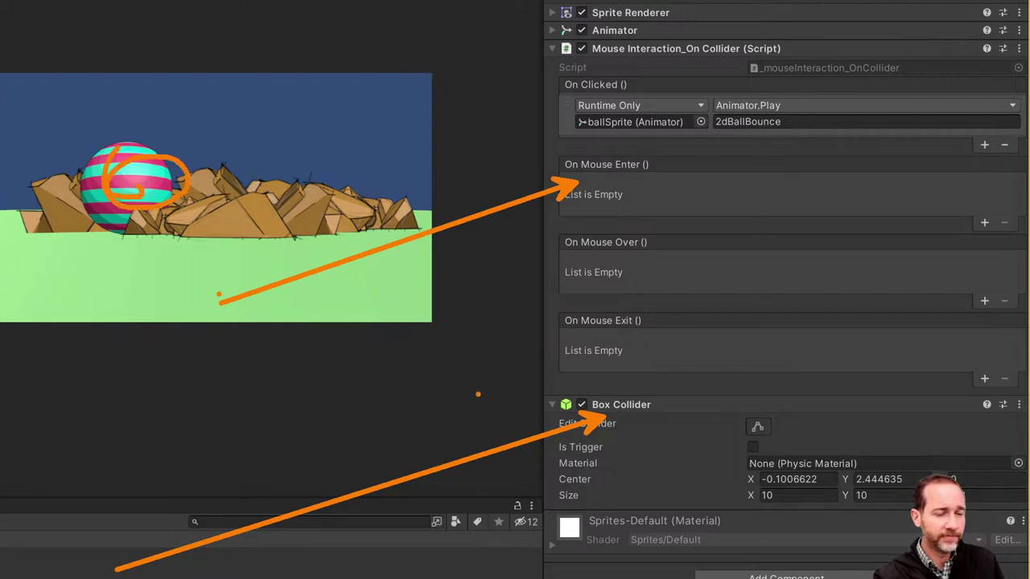
left_click_drag(664, 413, 834, 509)
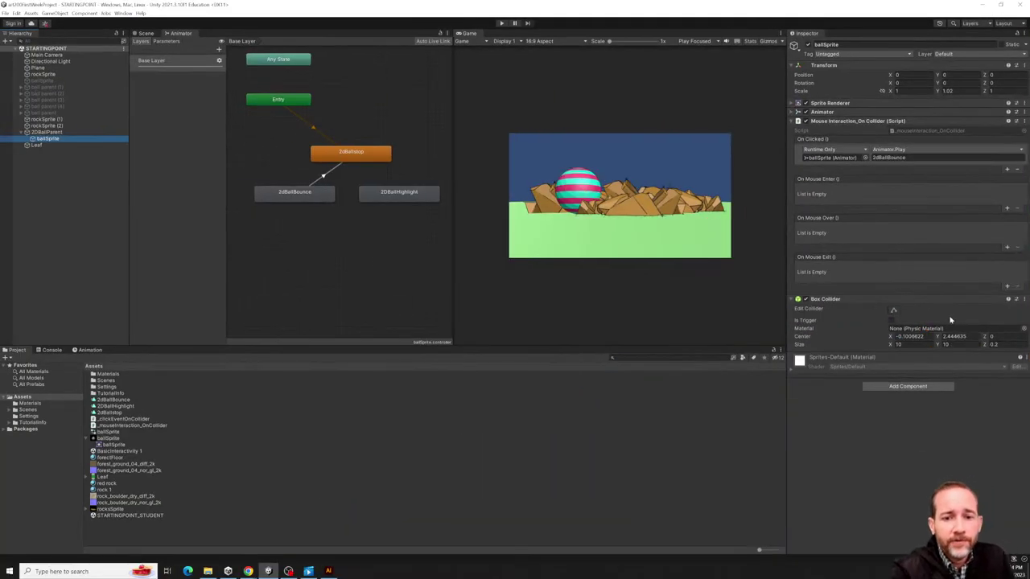
Add an On Mouse Enter event to ballSprite's interaction script, targeting ballSprite with the Animator function Play (string).
left_click(1007, 208)
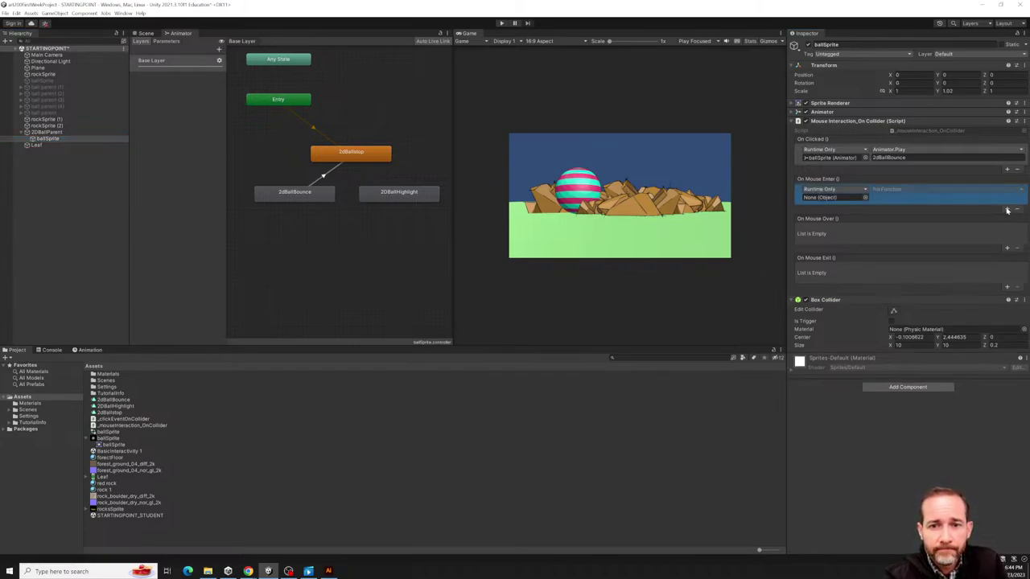
left_click_drag(43, 141, 820, 200)
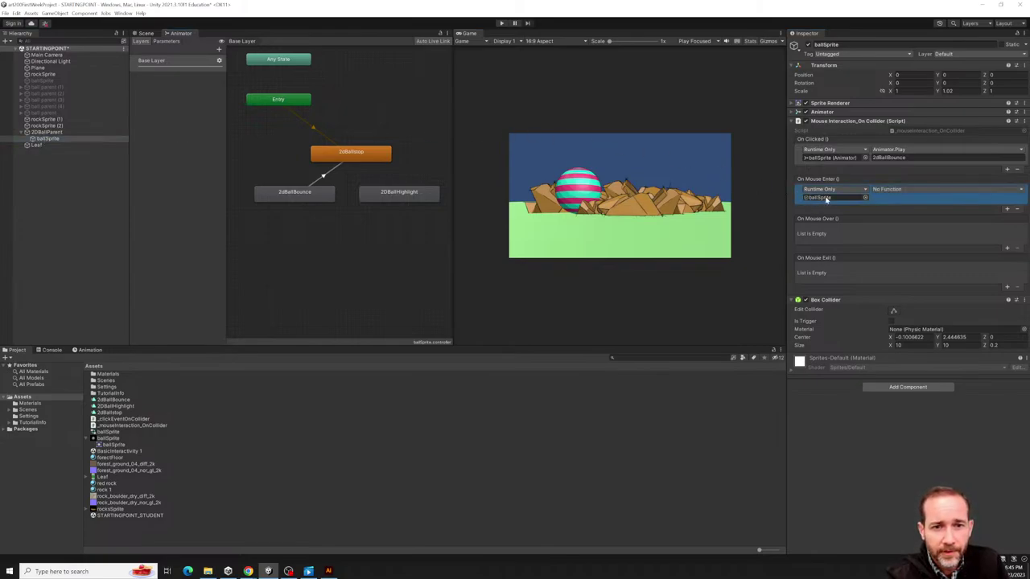
left_click(922, 191)
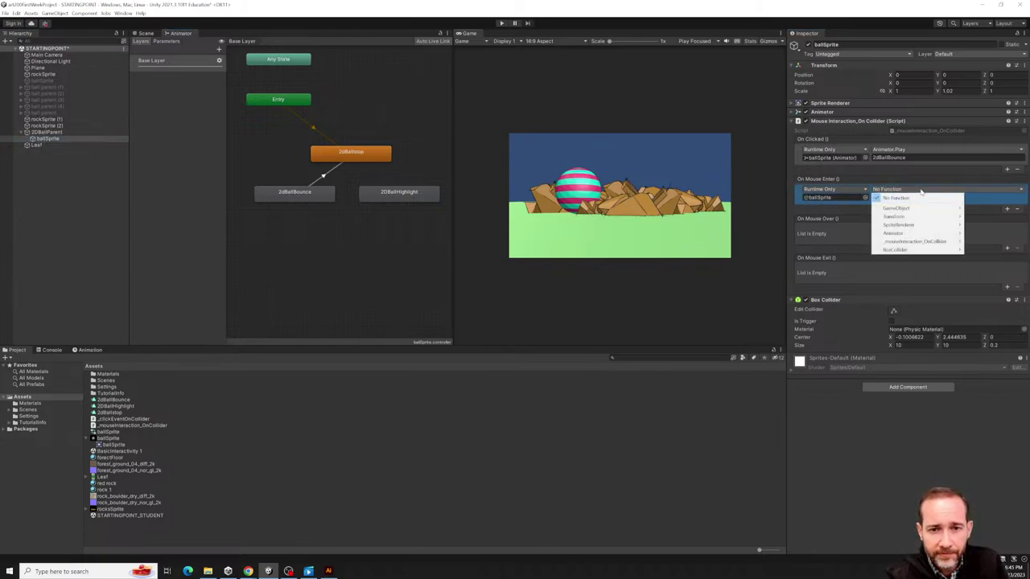
mouse_move(915, 217)
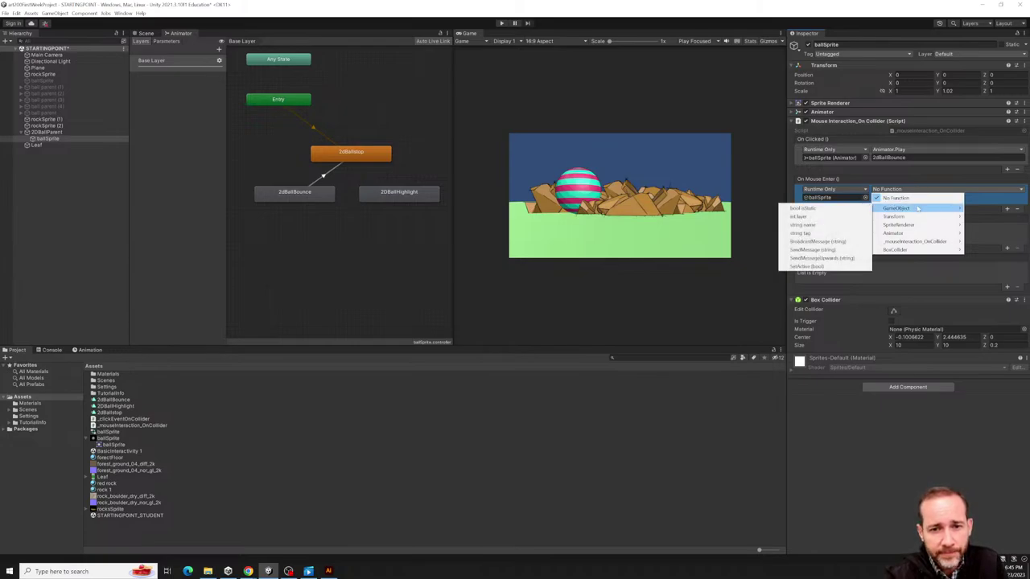
mouse_move(914, 235)
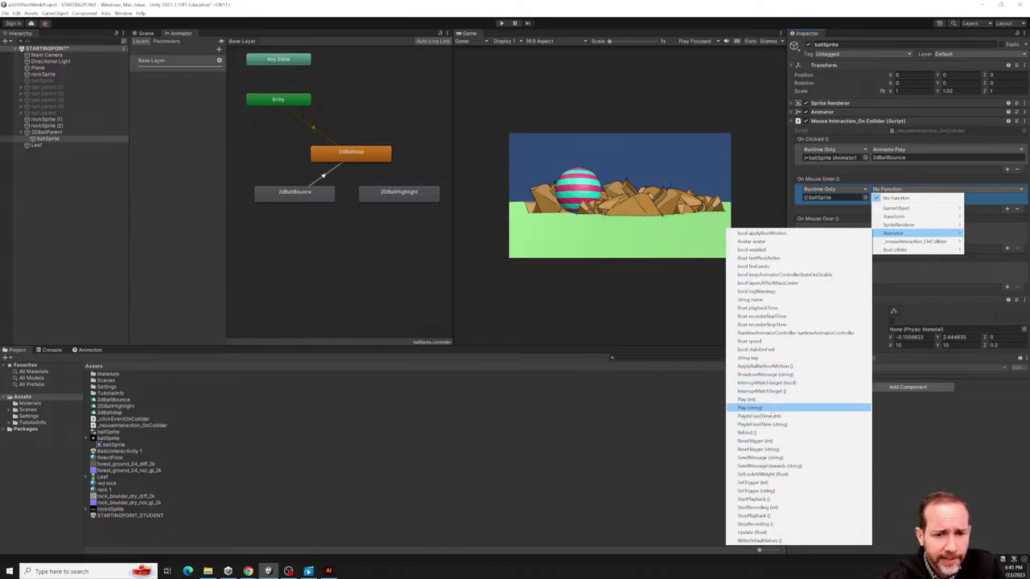
left_click(770, 409)
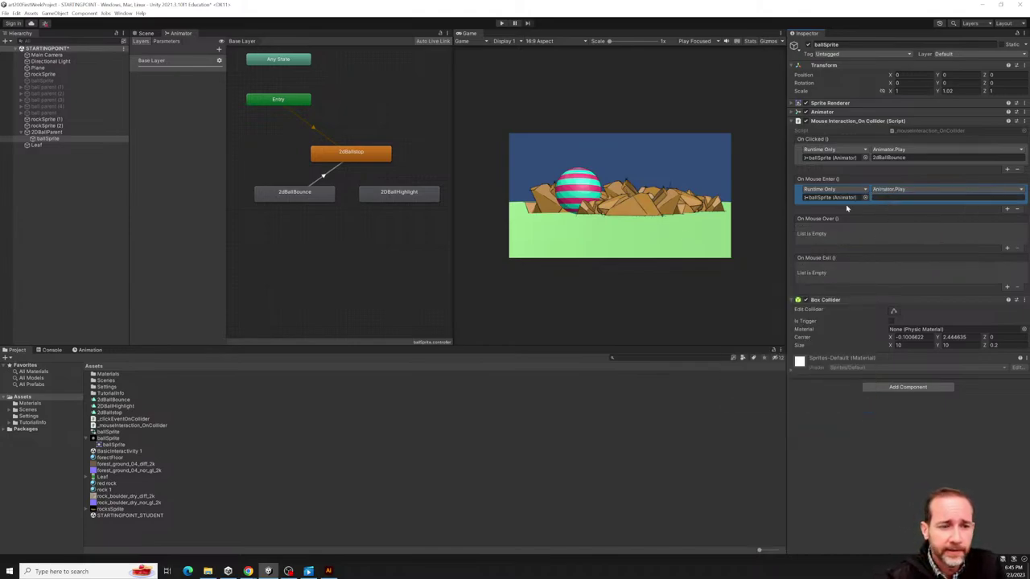
Set the On Mouse Enter event's animation name to 2DBallHighlight, copied from the clip asset, and test it in play mode.
left_click(124, 408)
left_click(125, 408)
key("ctrl+c")
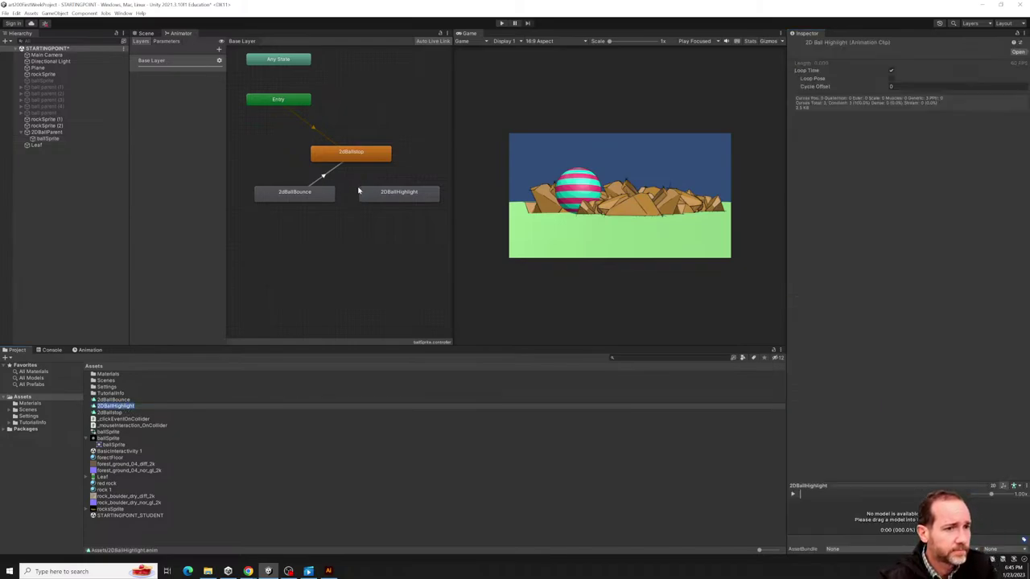
left_click(48, 139)
left_click(893, 197)
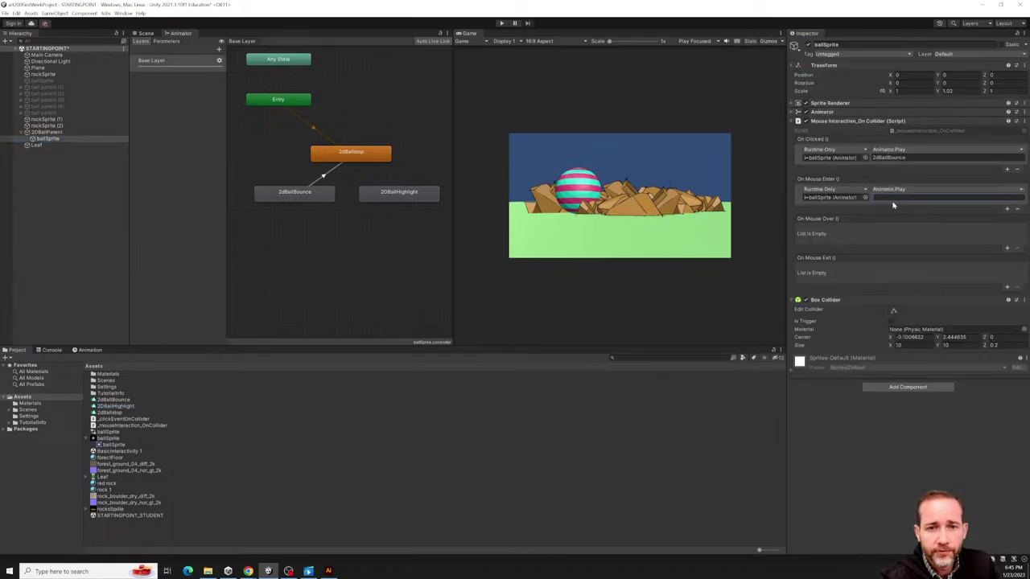
key("ctrl+v")
left_click(873, 446)
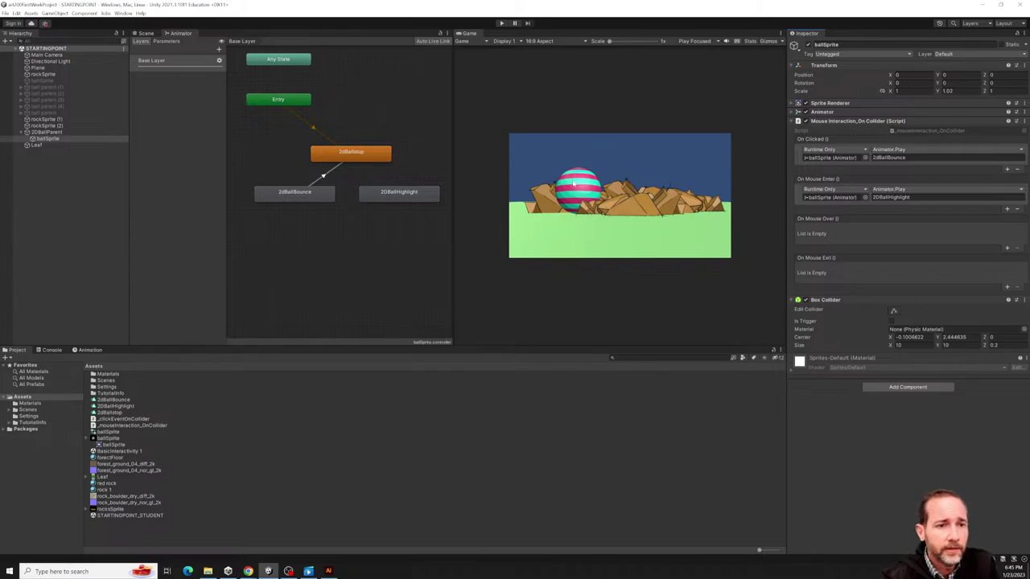
left_click(502, 24)
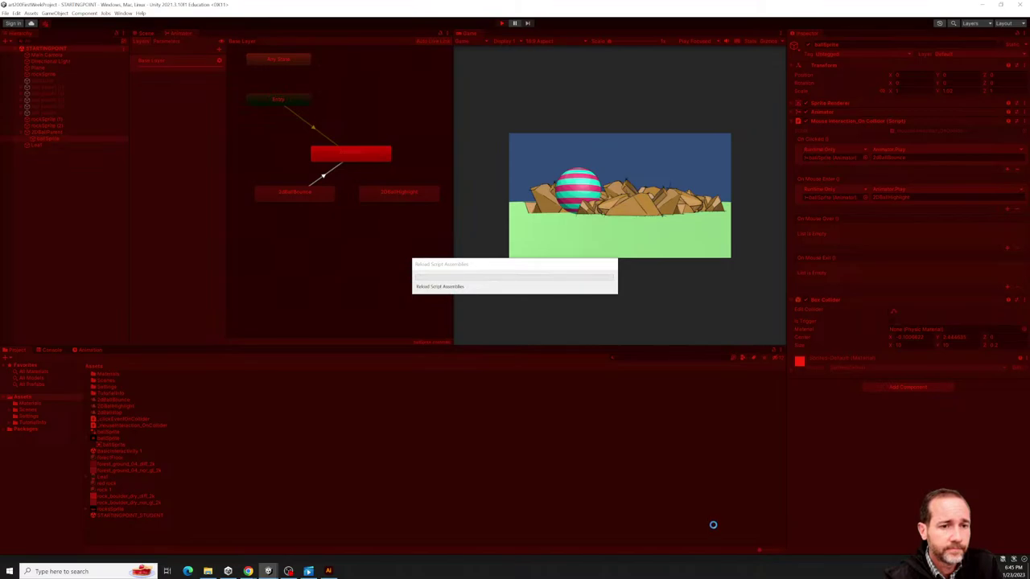
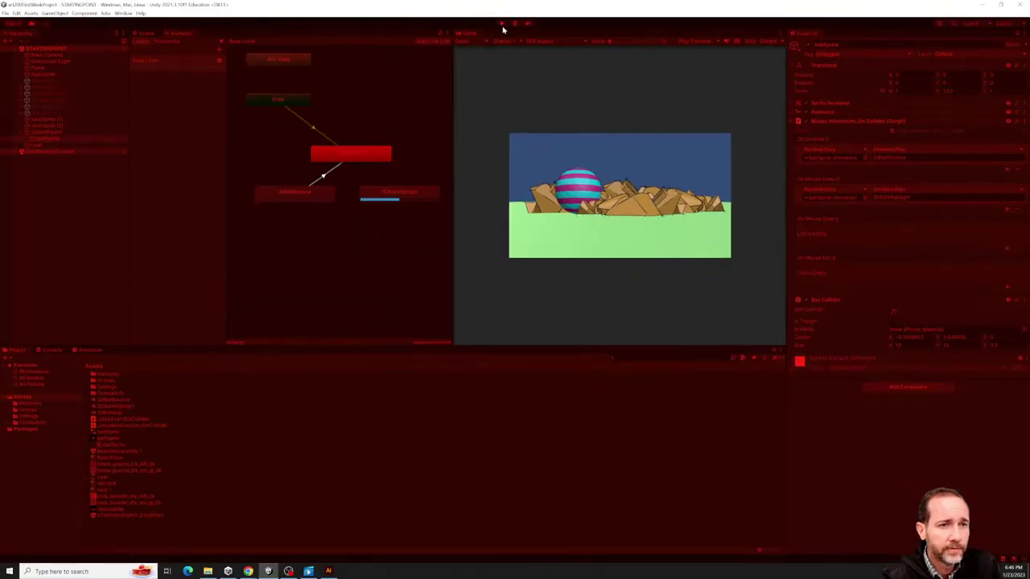
left_click(501, 25)
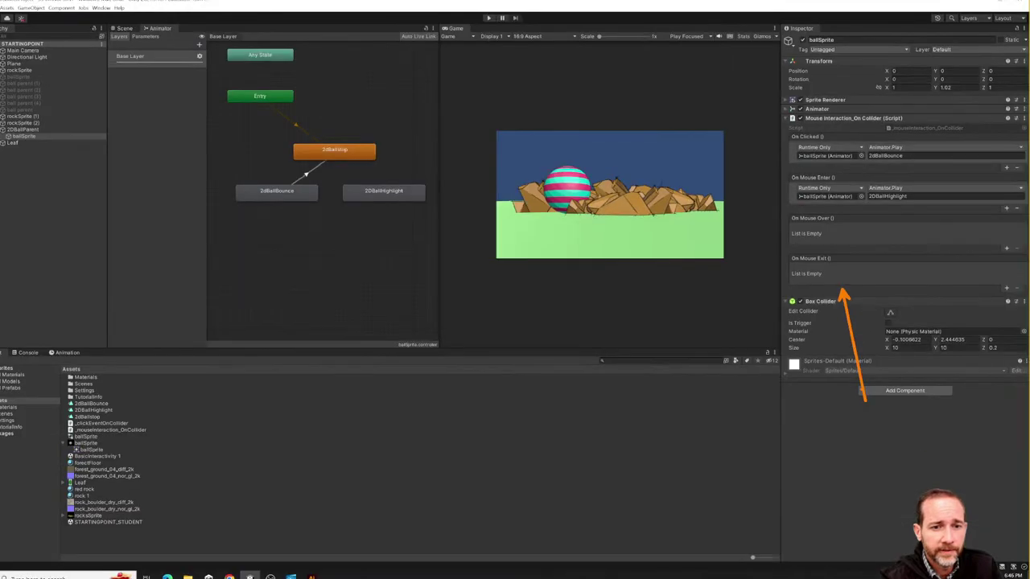
Add an On Mouse Exit event on ballSprite, targeting ballSprite with the Animator function Play (string).
left_click(1007, 288)
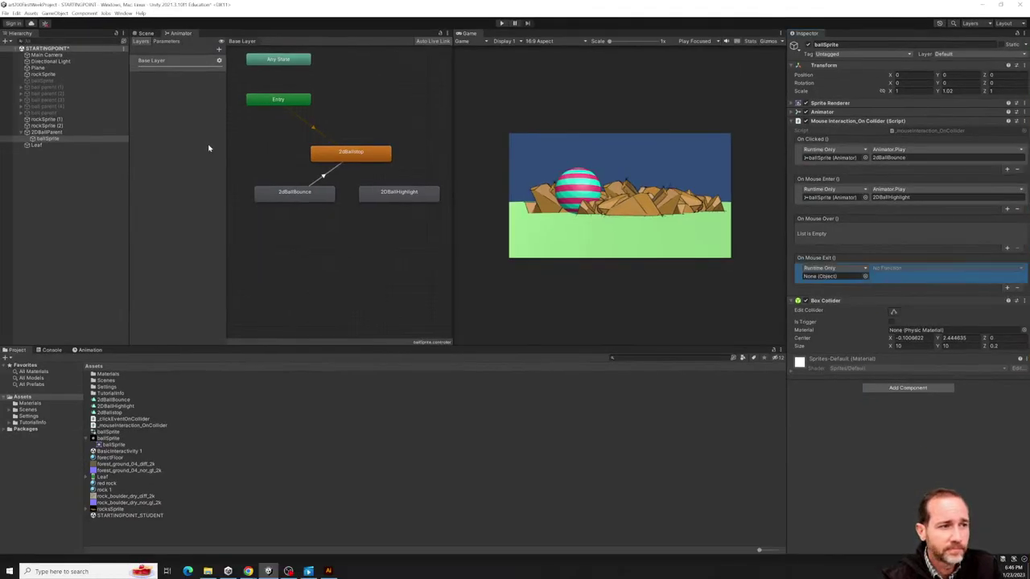
left_click_drag(61, 136, 833, 277)
left_click(901, 269)
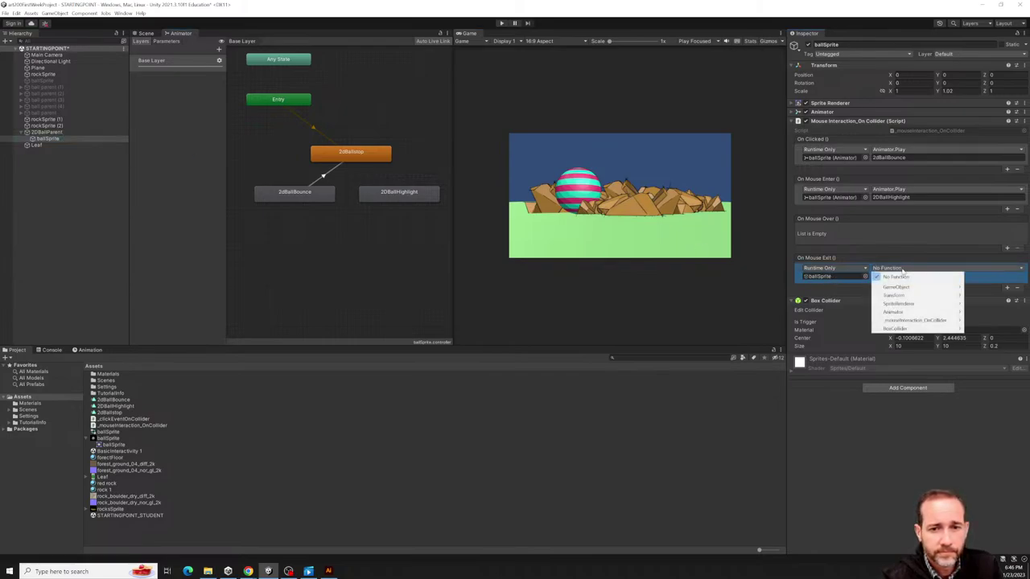
mouse_move(904, 304)
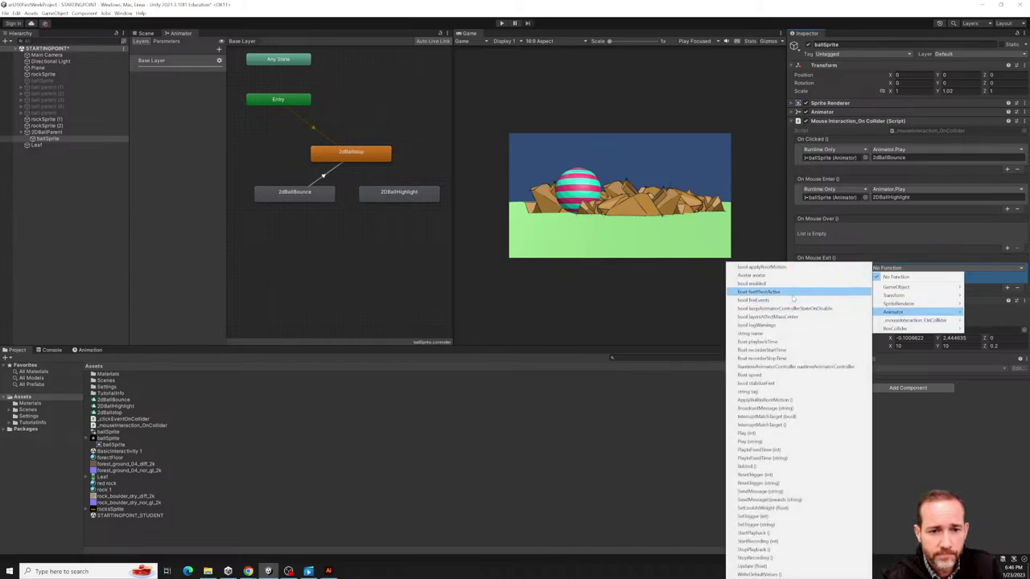
left_click(797, 441)
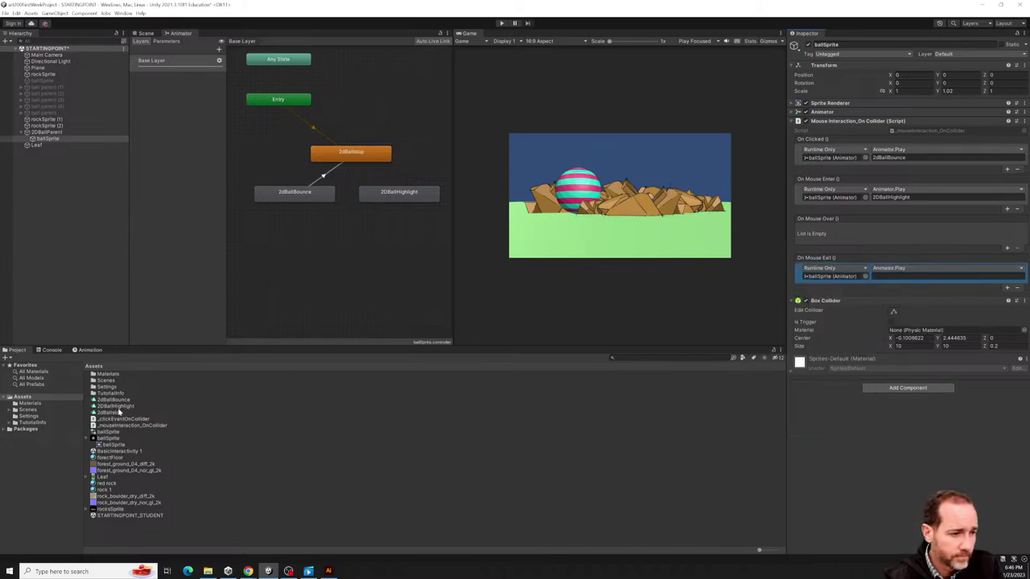
Set the On Mouse Exit event's animation name to 2dBallstop, matching the clip asset's name.
left_click(118, 413)
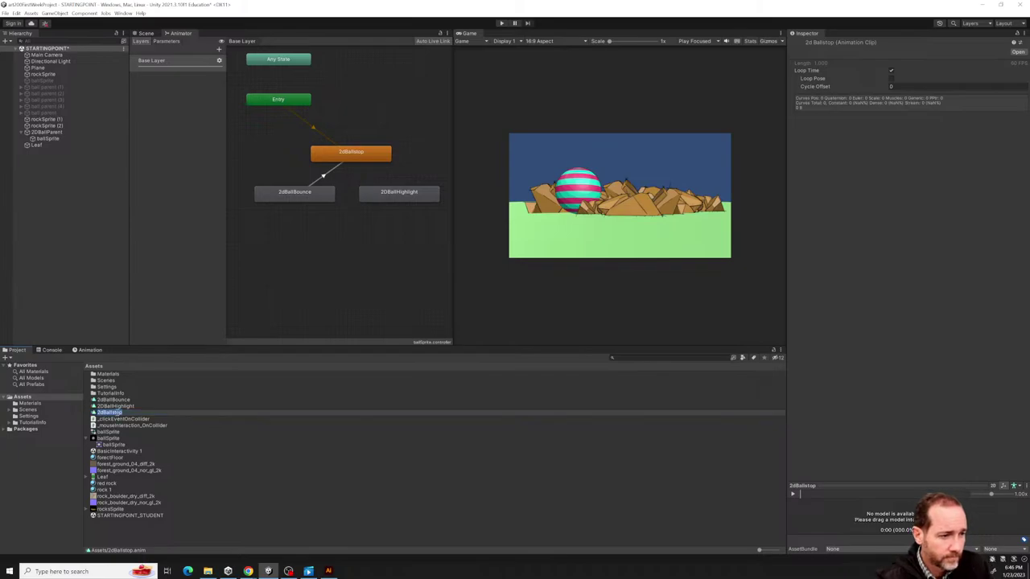
left_click(47, 138)
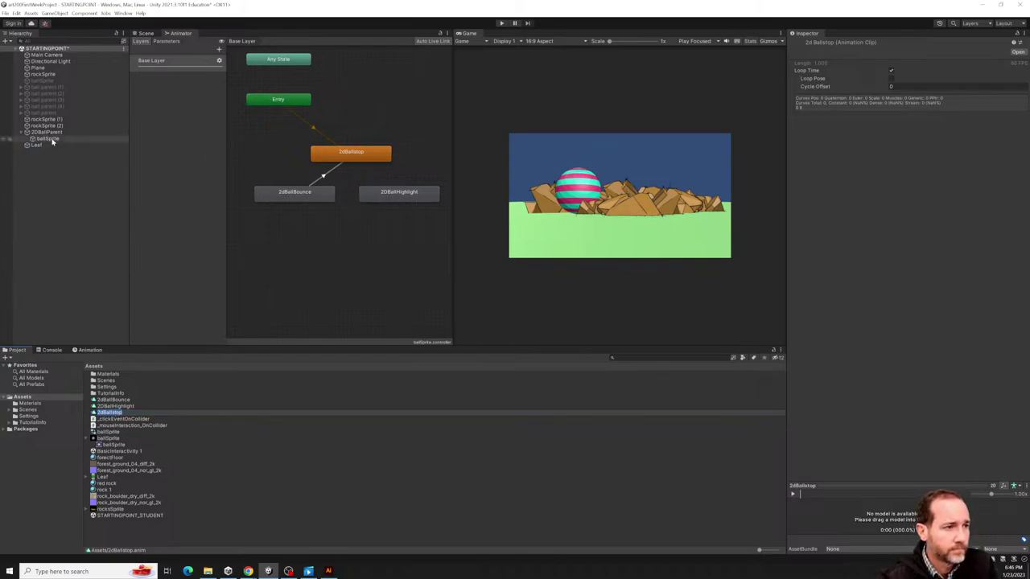
left_click(897, 276)
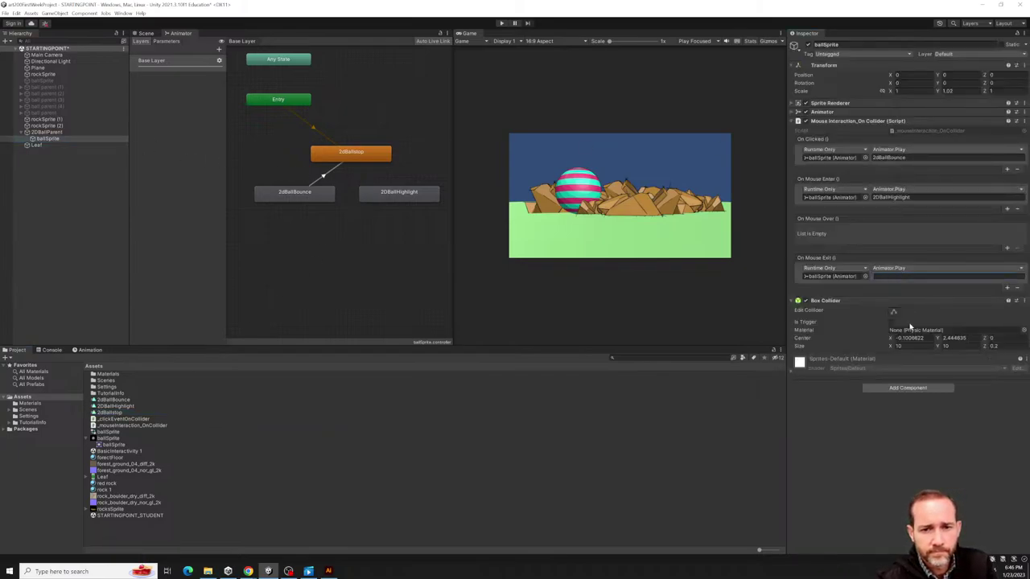
type("2dBallstop")
left_click(895, 439)
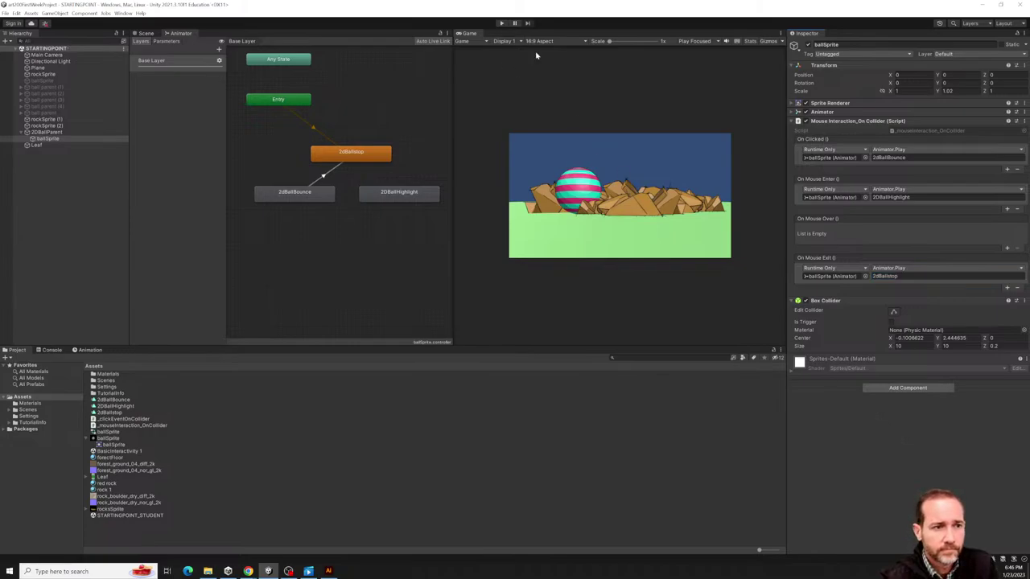
Run the scene to test the ball's highlight, exit and click responses, and stop play mode.
left_click(500, 23)
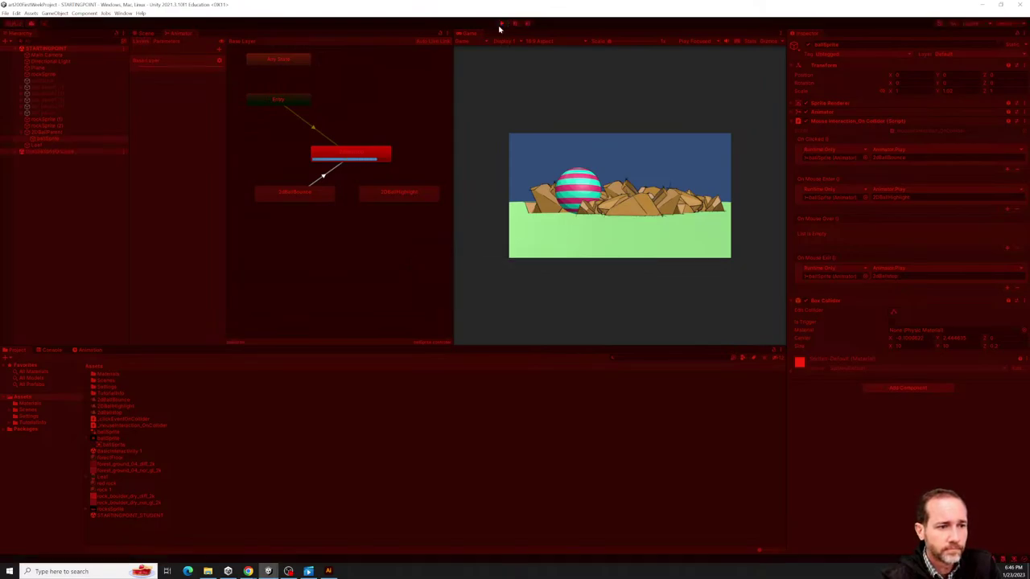
mouse_move(618, 204)
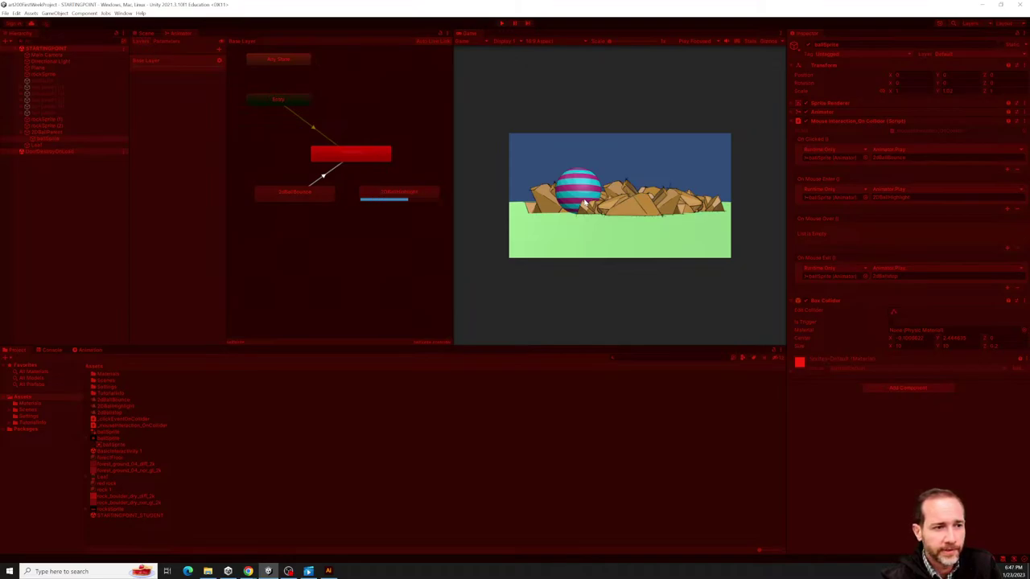
left_click(585, 204)
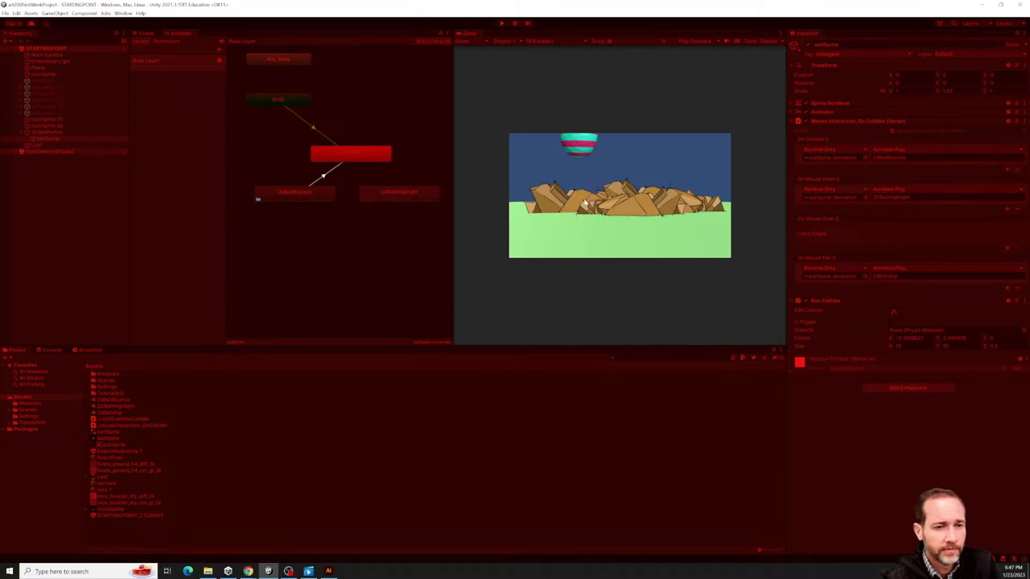
left_click(501, 24)
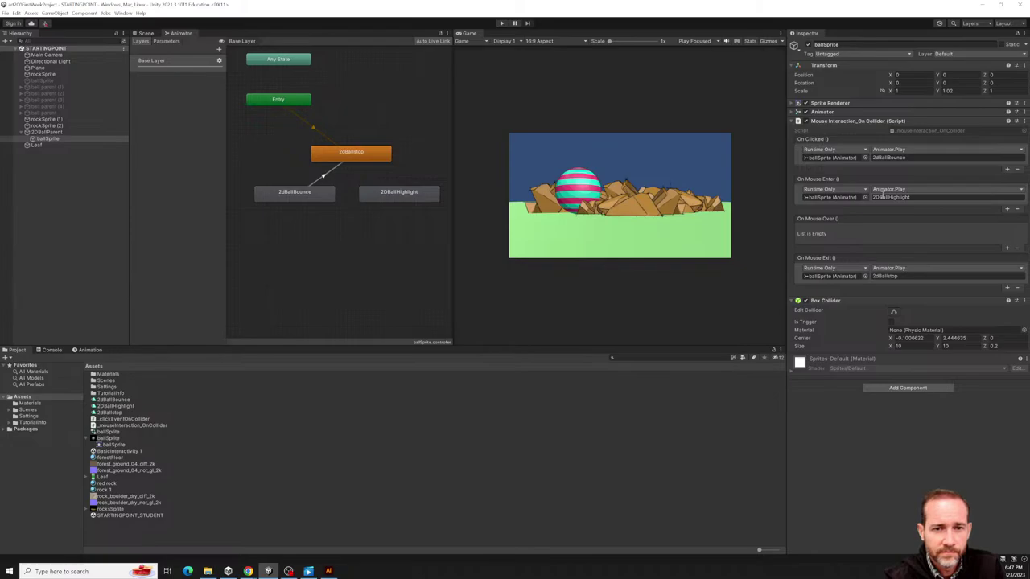
Make a transition from the 2DBallHighlight state to the 2dBallBounce state in the Animator graph and test it in play mode.
left_click(397, 195)
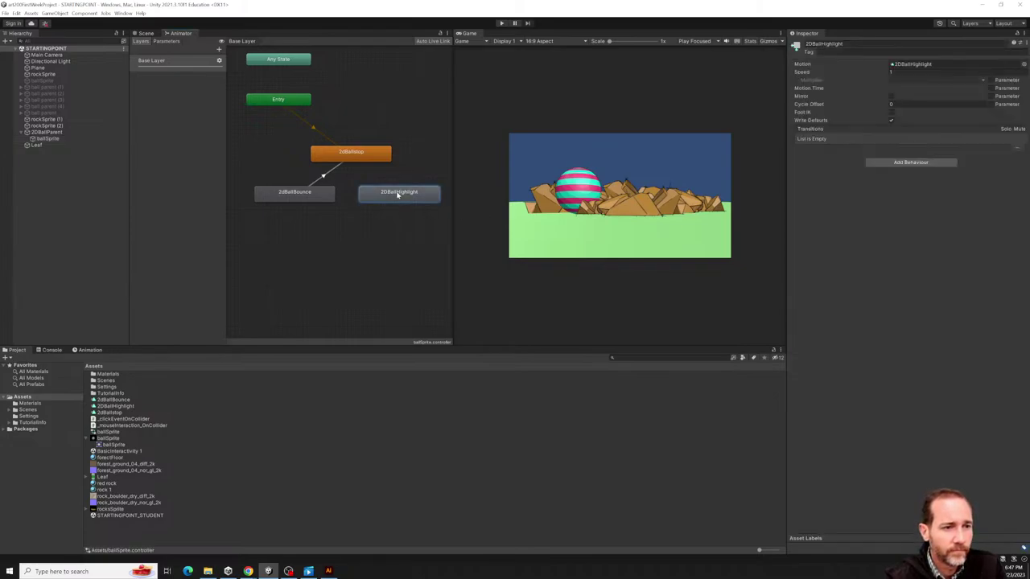
right_click(397, 194)
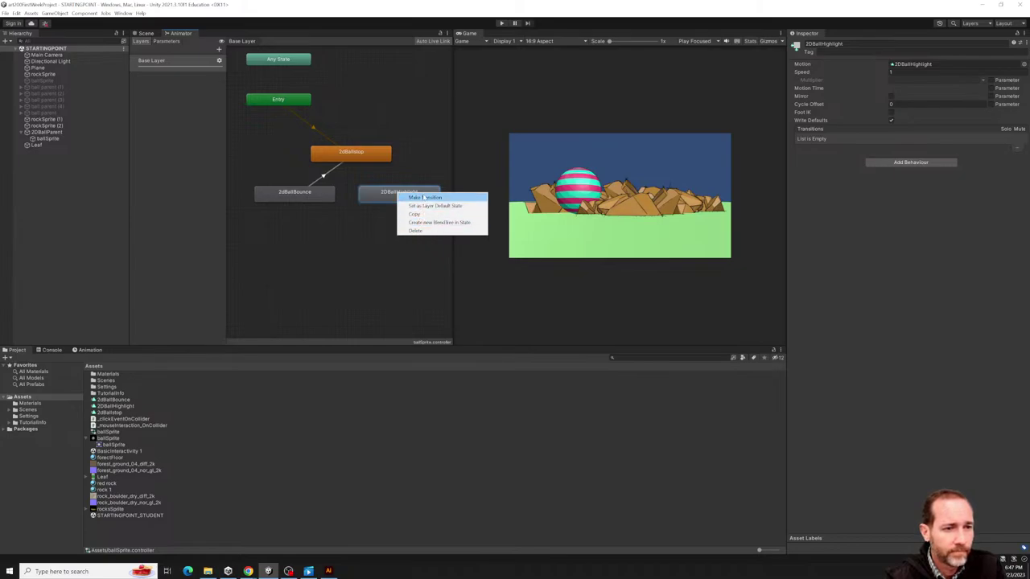
left_click(420, 197)
left_click(309, 195)
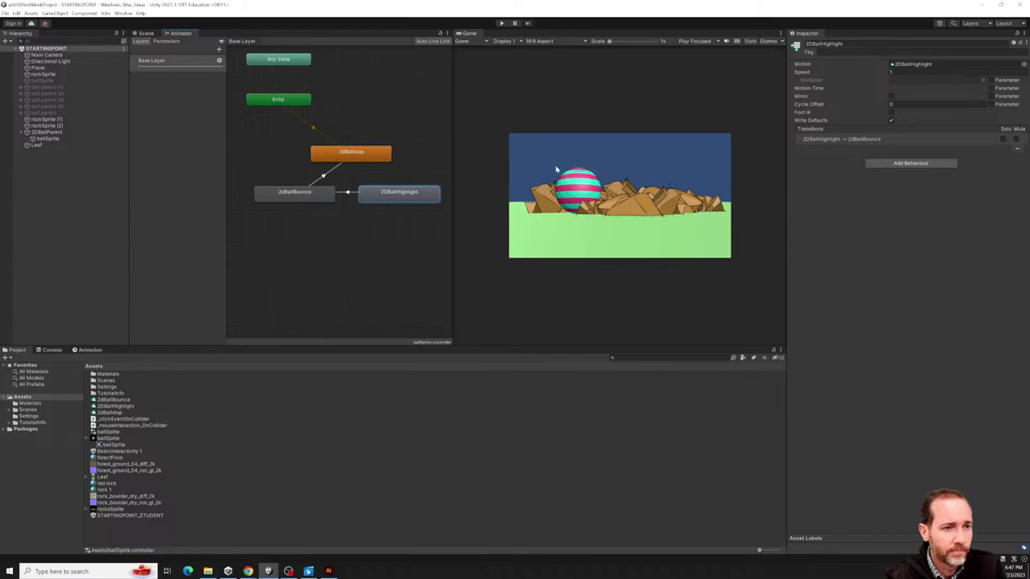
left_click(501, 23)
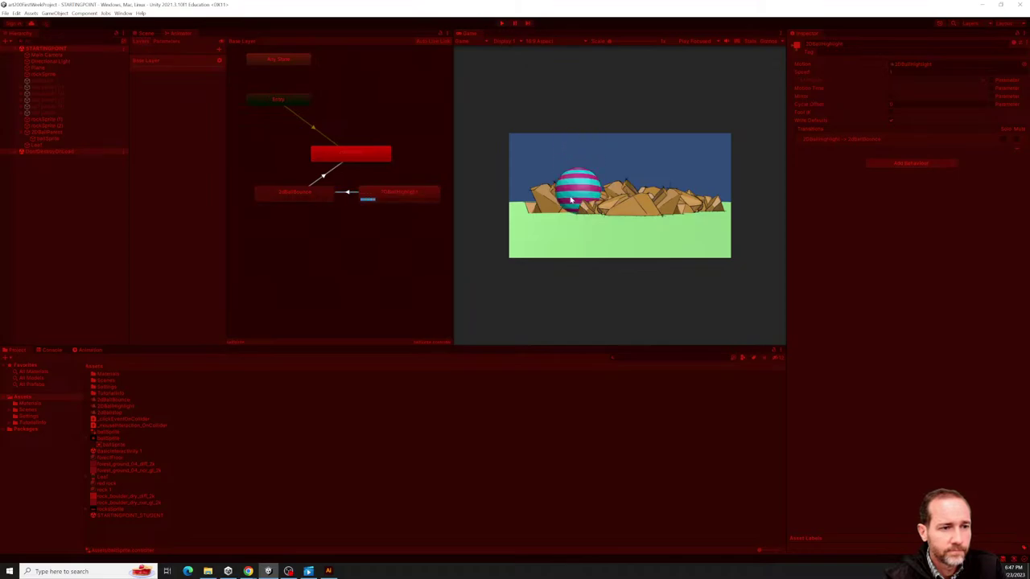
left_click(502, 24)
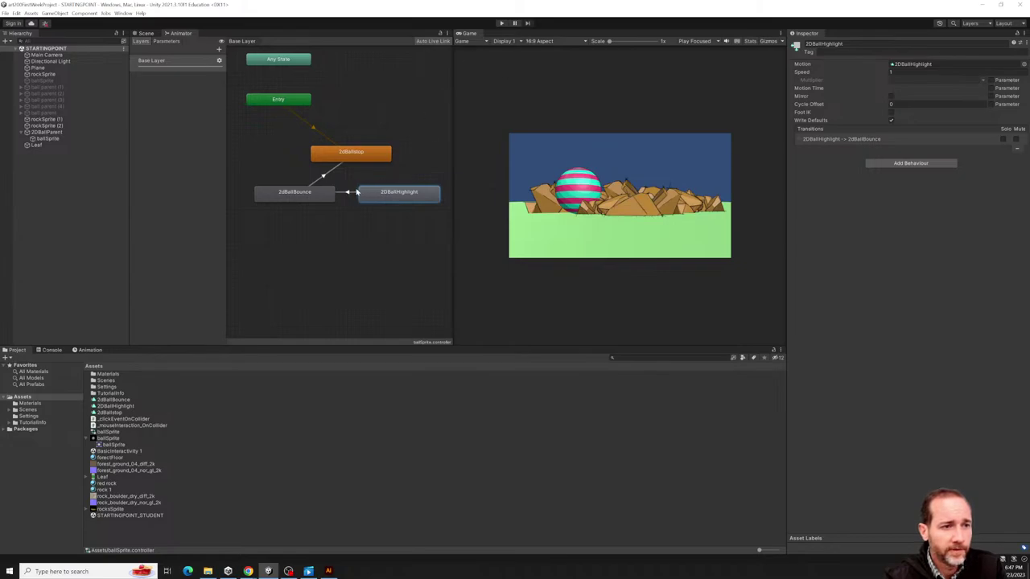
Delete the transition from 2DBallHighlight to 2dBallBounce in the Animator graph.
left_click(349, 193)
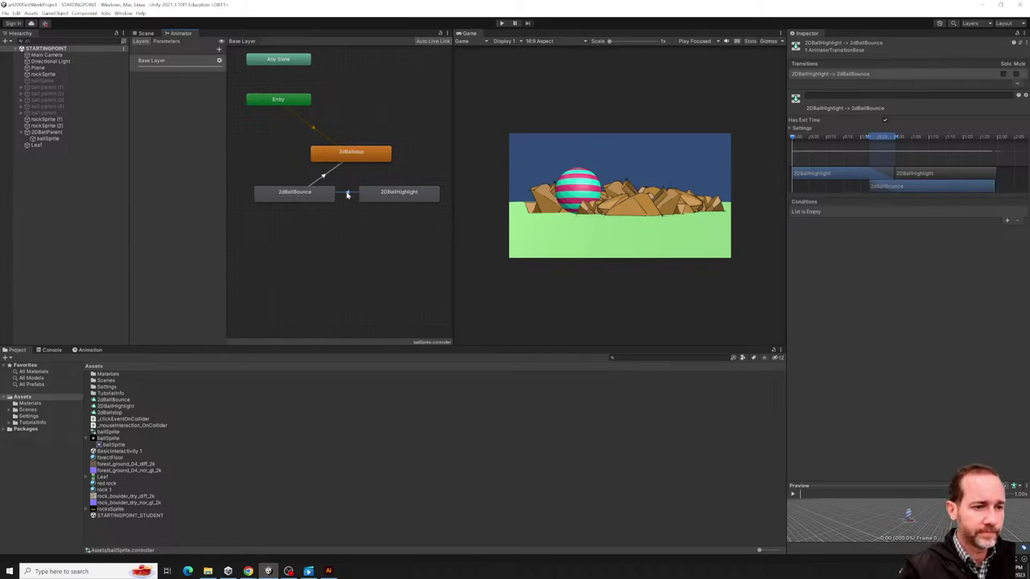
right_click(347, 194)
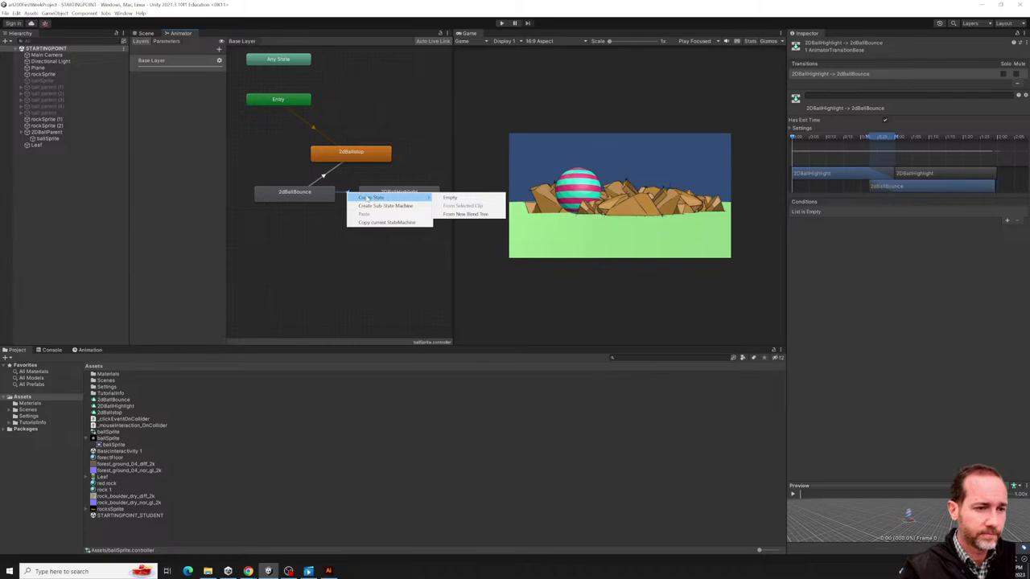
left_click(347, 194)
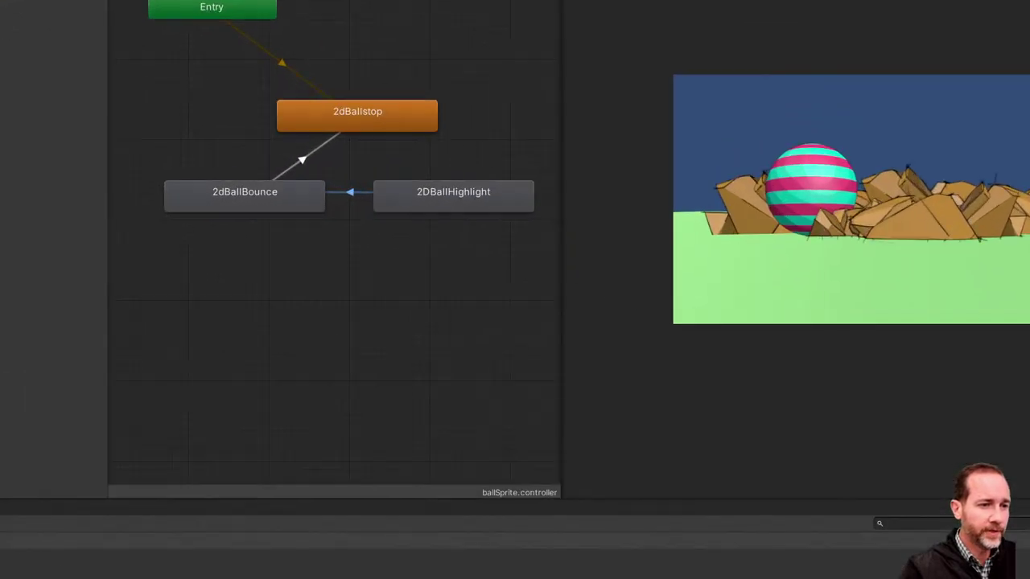
left_click(347, 193)
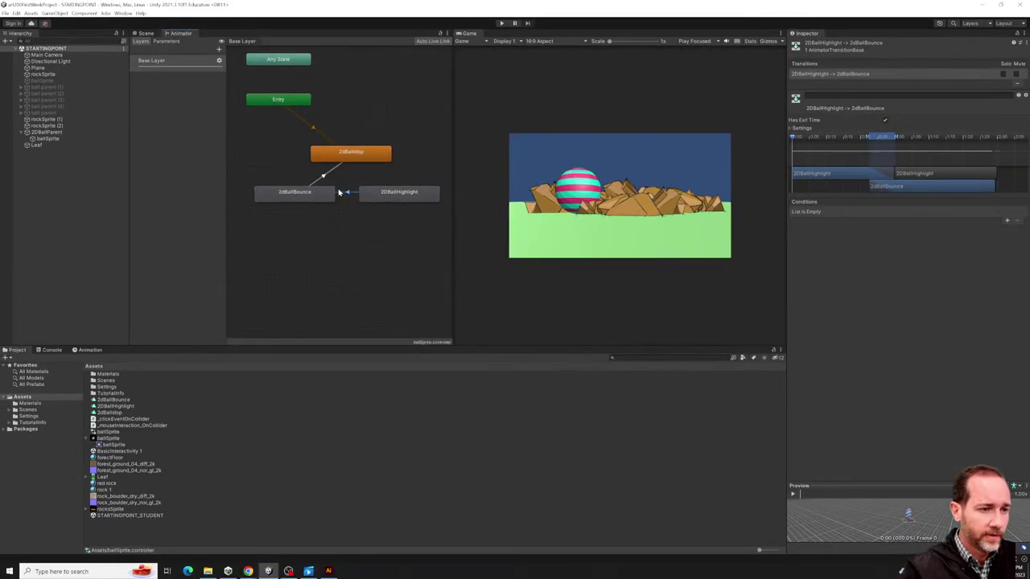
right_click(347, 193)
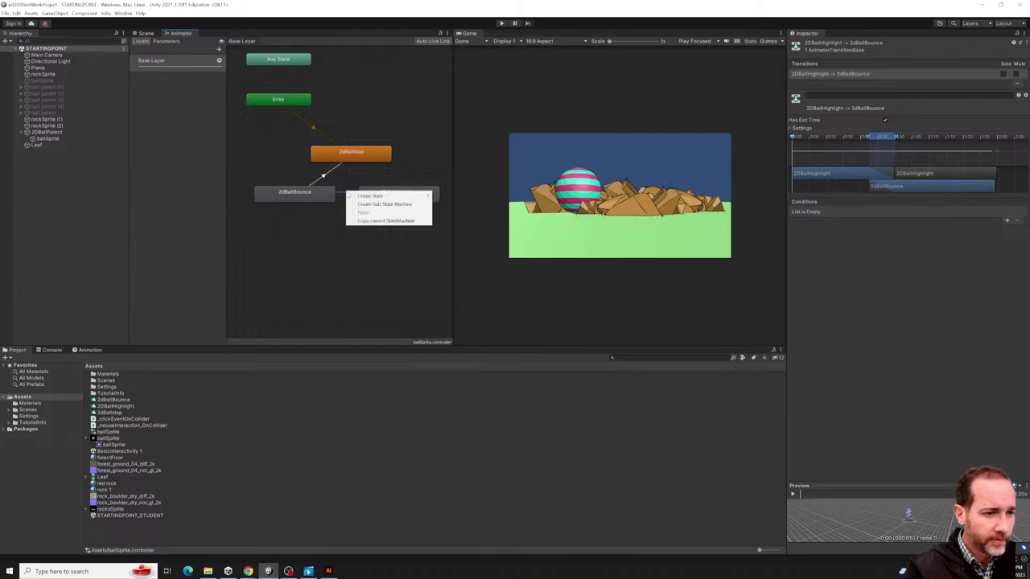
left_click(348, 195)
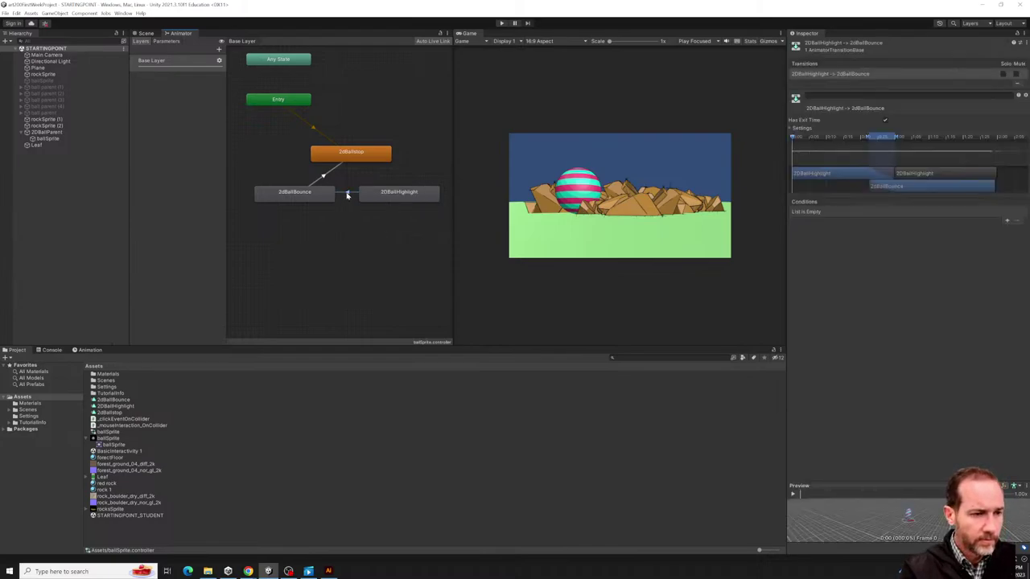
left_click(329, 196)
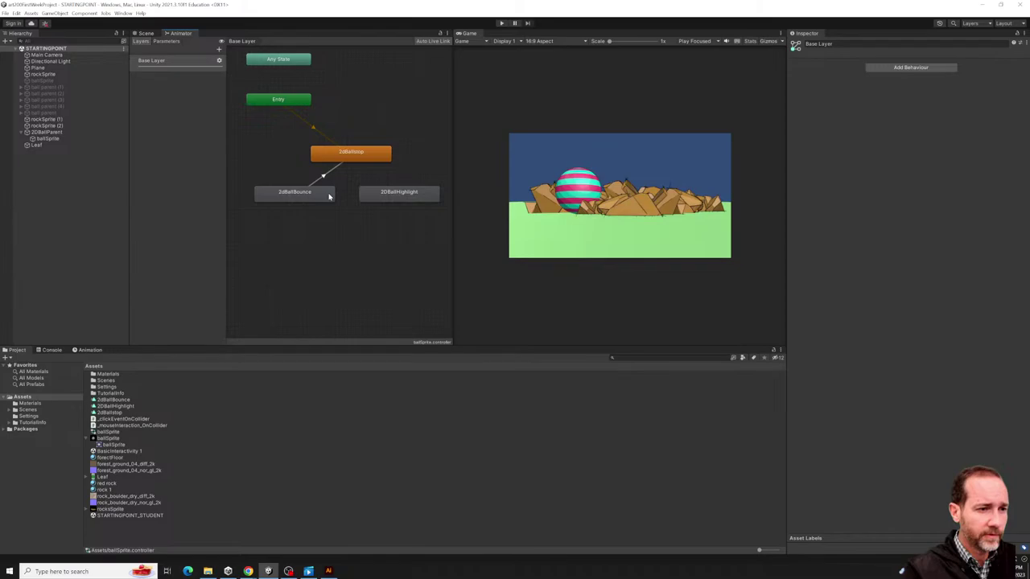
left_click(374, 192)
left_click(376, 159)
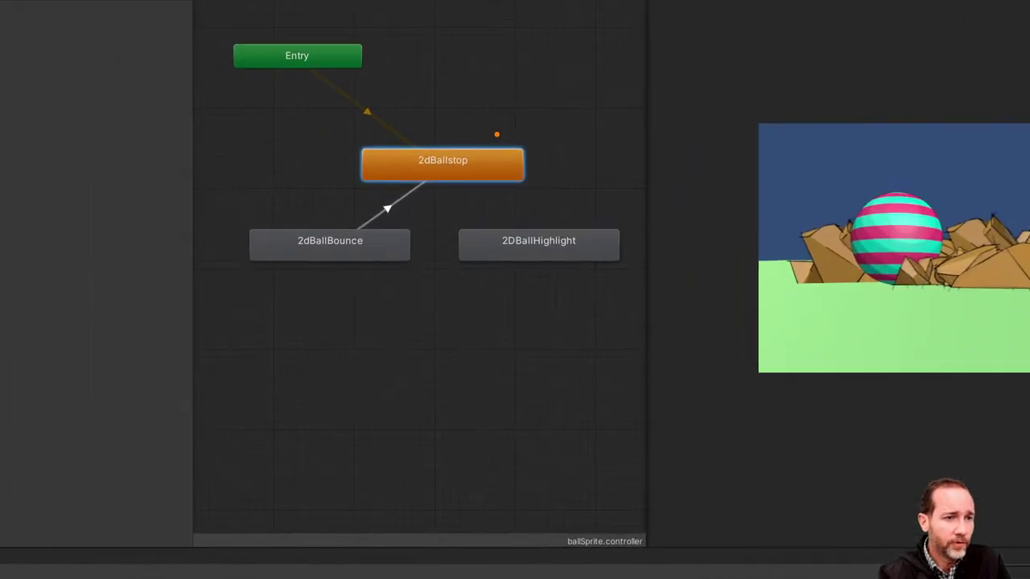
mouse_move(527, 82)
left_mouse_down()
mouse_move(172, 260)
mouse_move(342, 80)
mouse_move(318, 95)
left_mouse_up()
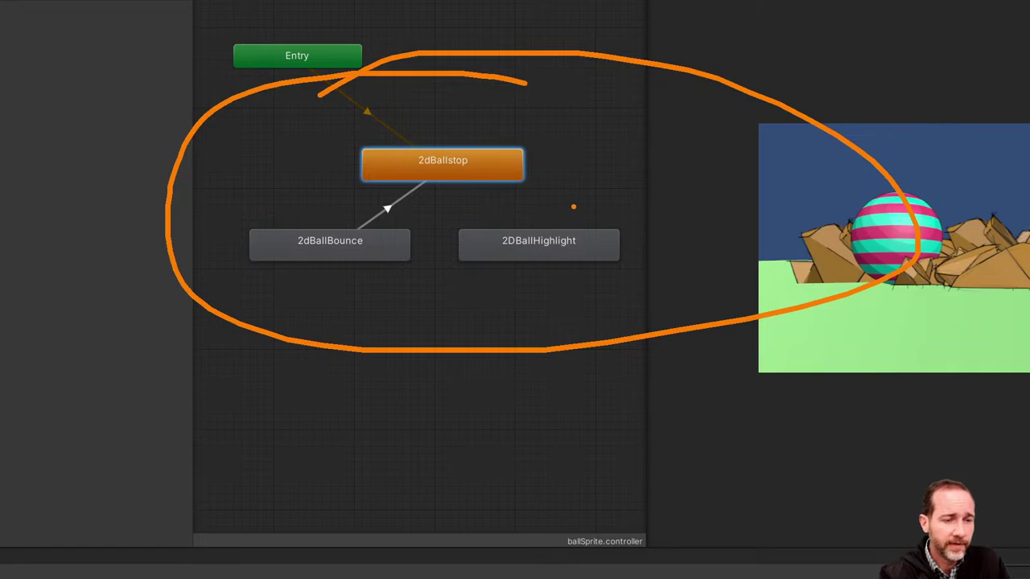
left_click_drag(561, 184, 1029, 286)
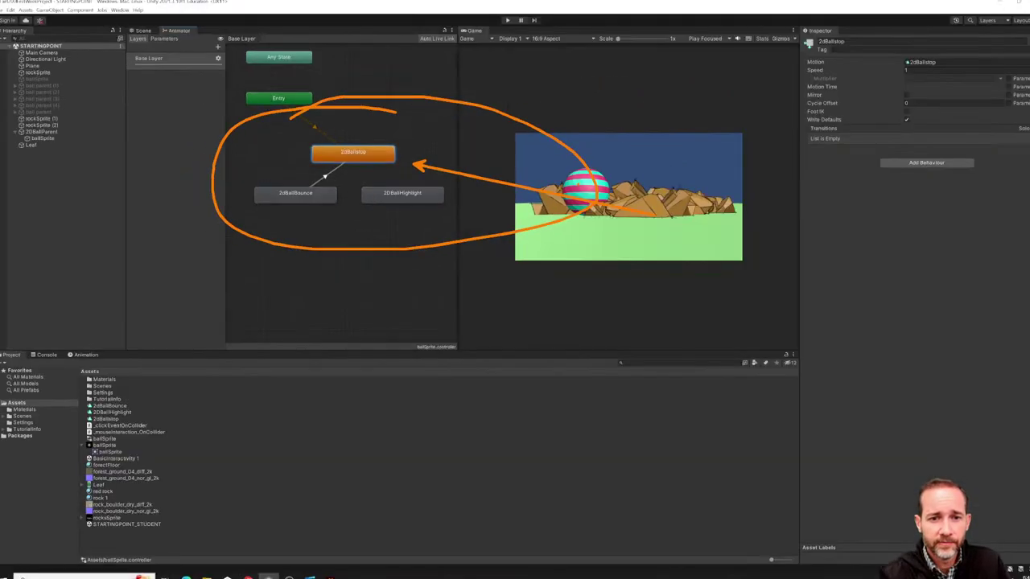
key("Escape")
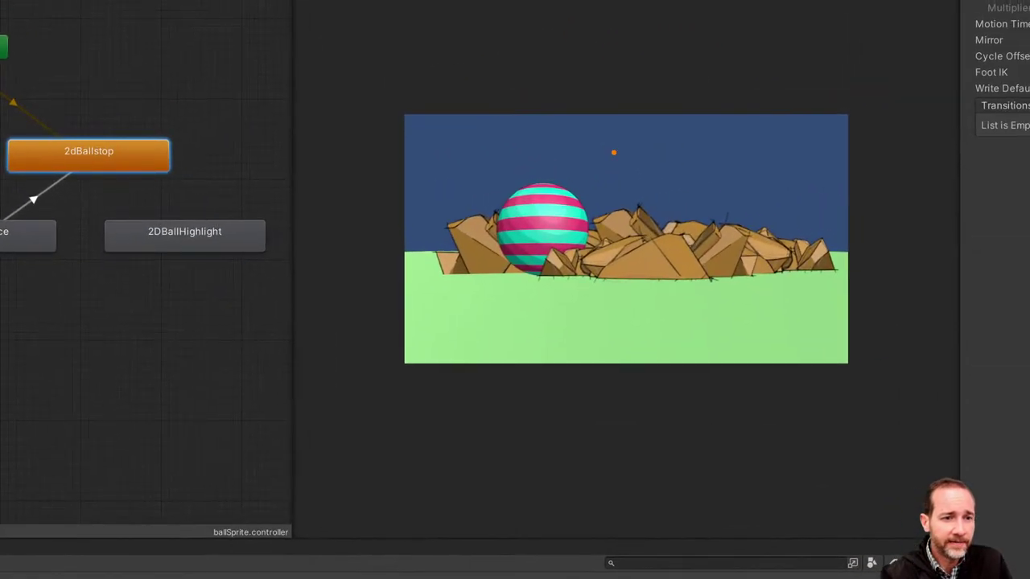
left_click_drag(629, 127, 757, 196)
key("Escape")
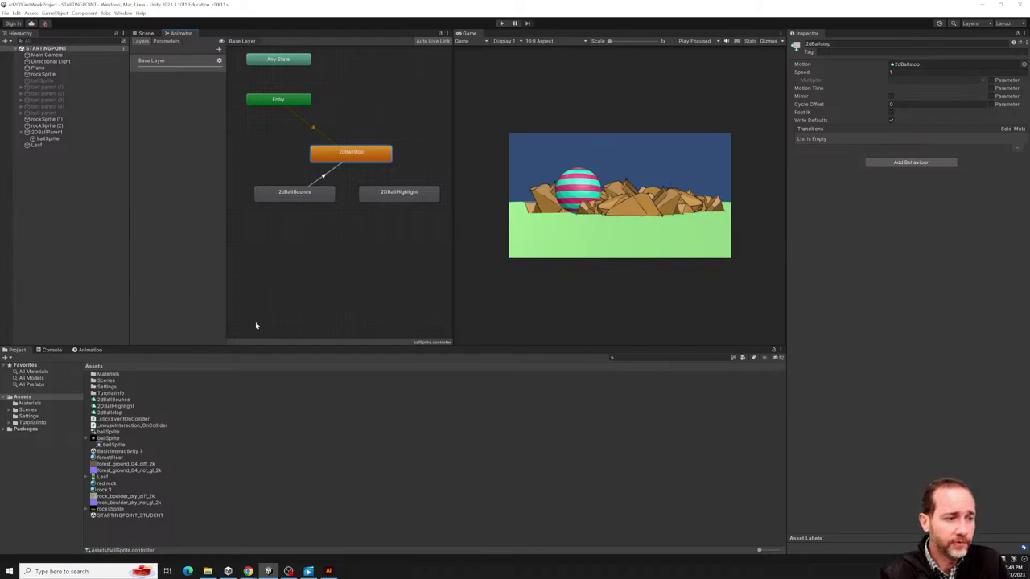
Show ballSprite's 2dBallBounce clip in the Animation window to examine its keyframes.
left_click(88, 350)
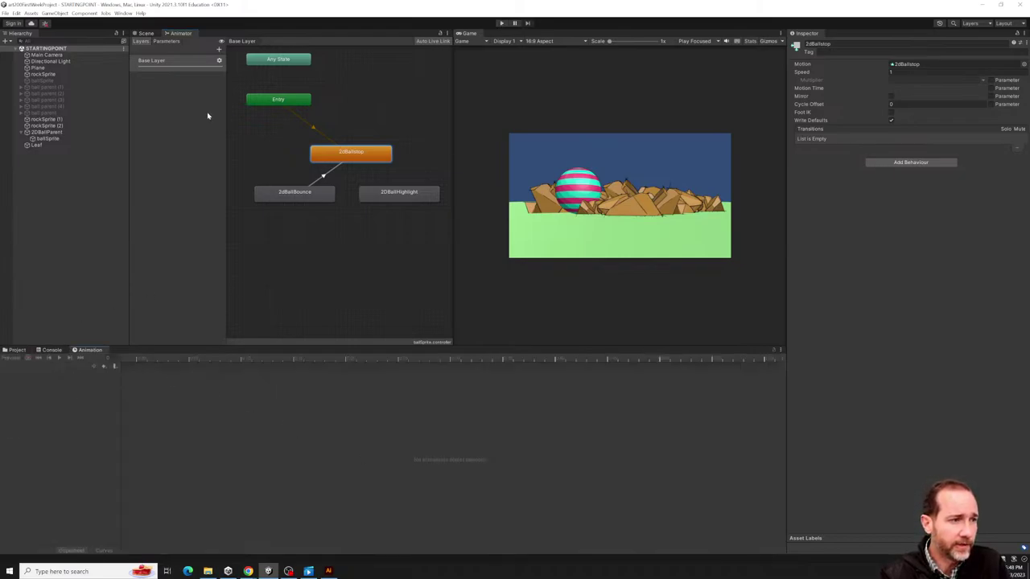
left_click(63, 140)
left_click_drag(176, 358, 574, 301)
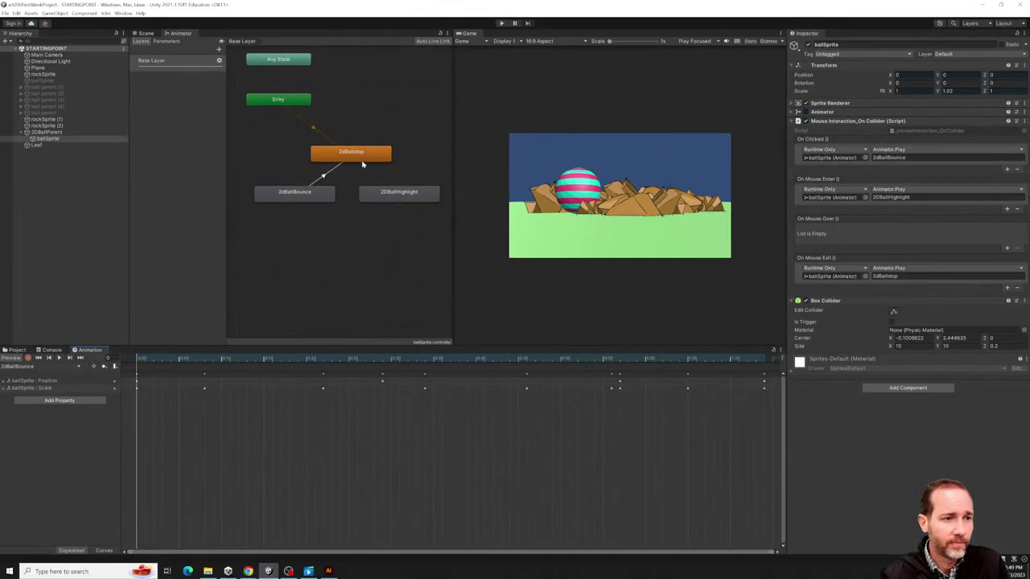
Make a transition from the 2dBallstop state to the 2DBallHighlight state in the Animator graph.
left_click(361, 163)
right_click(361, 160)
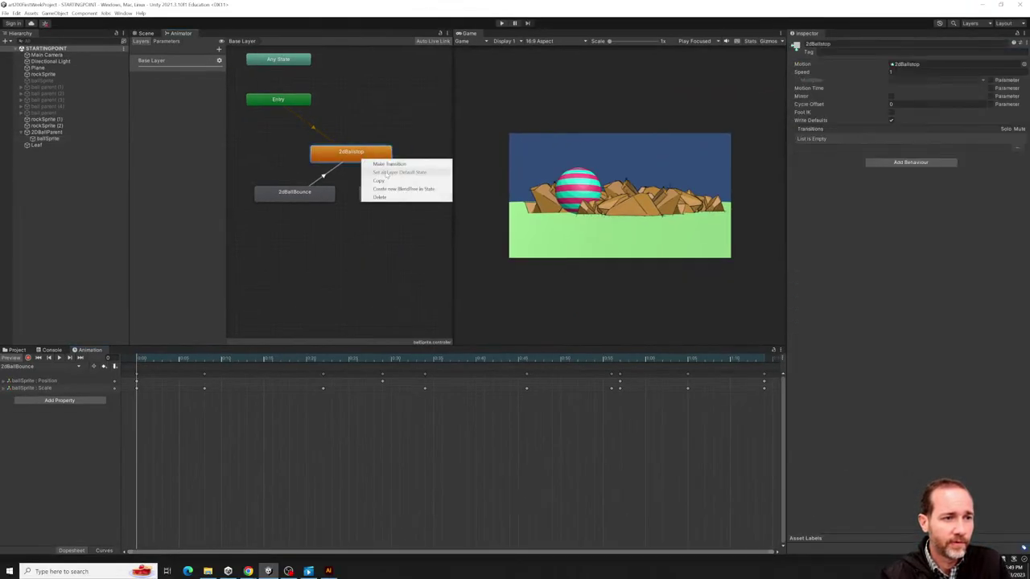
left_click(390, 164)
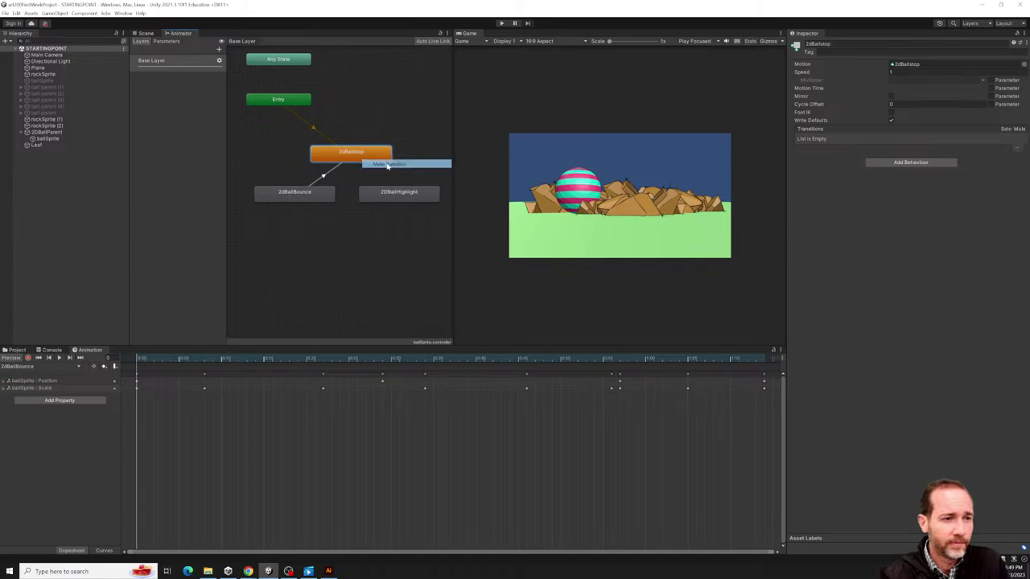
left_click(389, 193)
Try a transition from the 2DBallHighlight state to the 2dBallBounce state and remove it again.
right_click(387, 196)
left_click(391, 201)
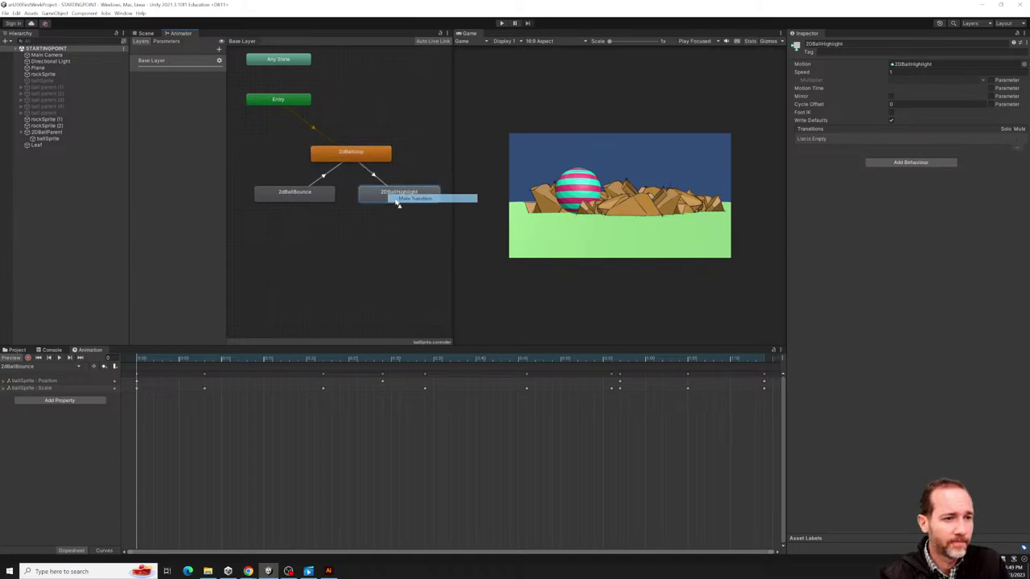
left_click(298, 198)
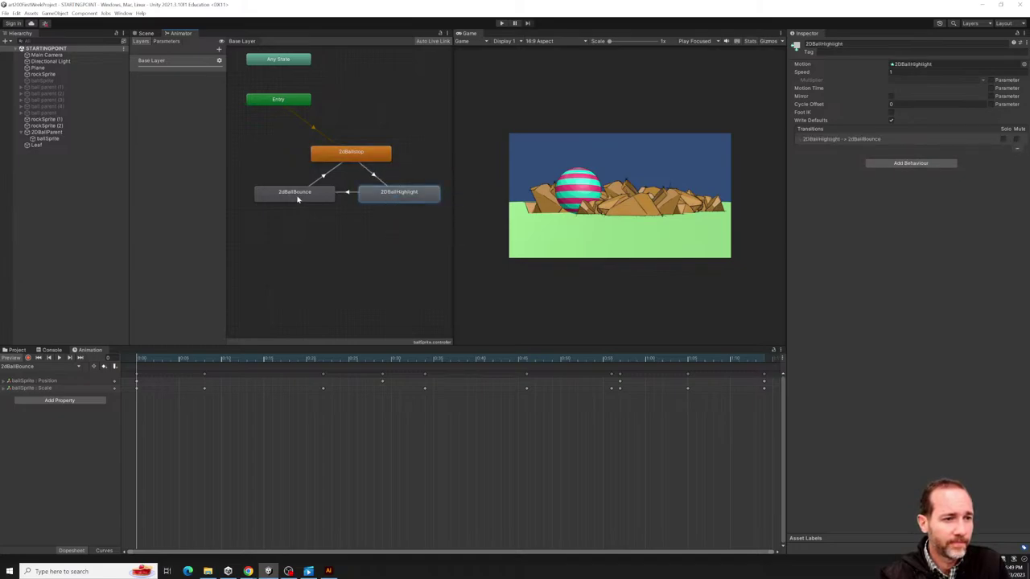
left_click(349, 191)
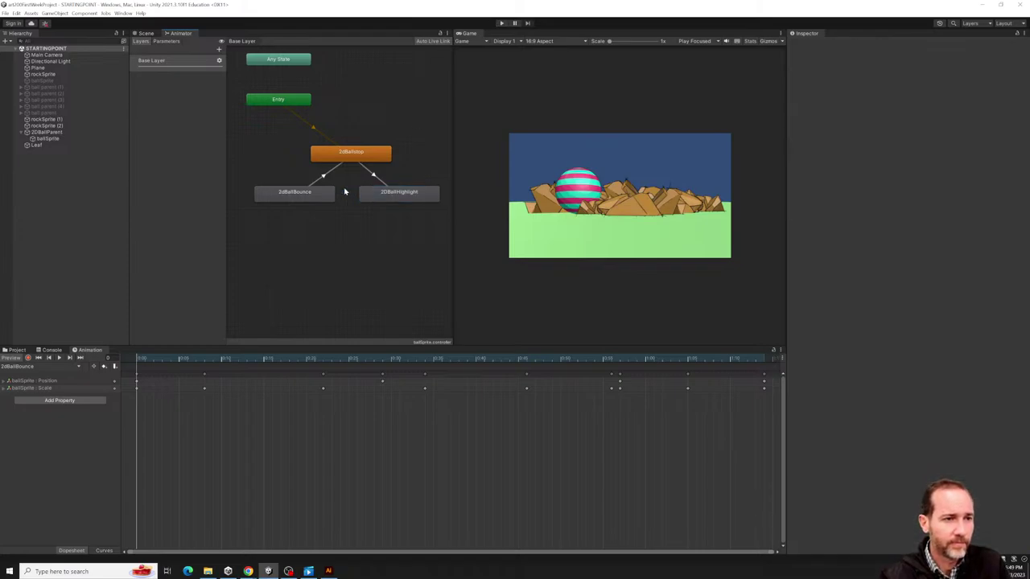
Test the ball's click response in play mode, and after stopping delete the 2dBallstop to 2DBallHighlight transition.
left_click(501, 23)
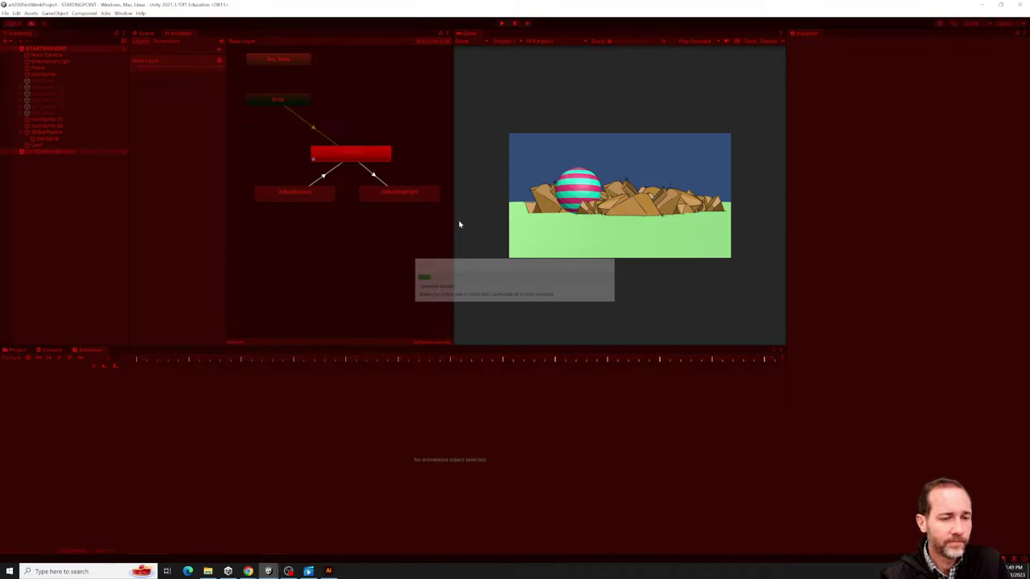
left_click(572, 189)
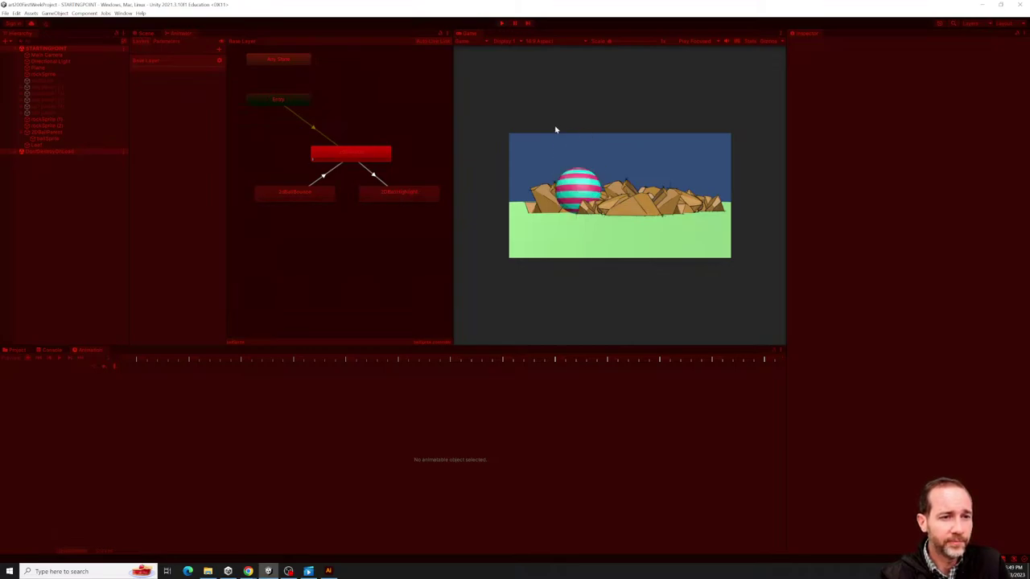
left_click(501, 24)
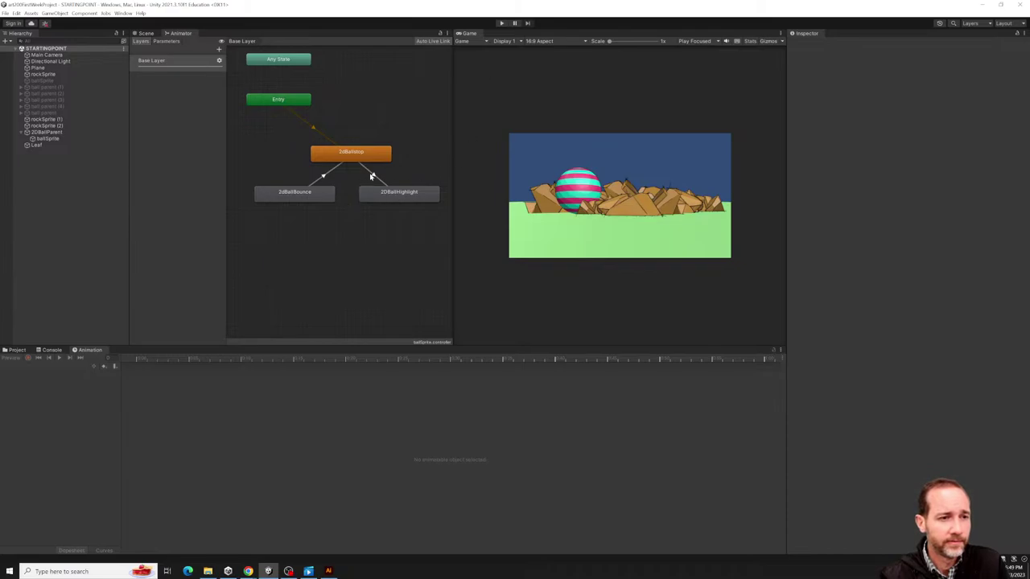
left_click(372, 175)
key("Delete")
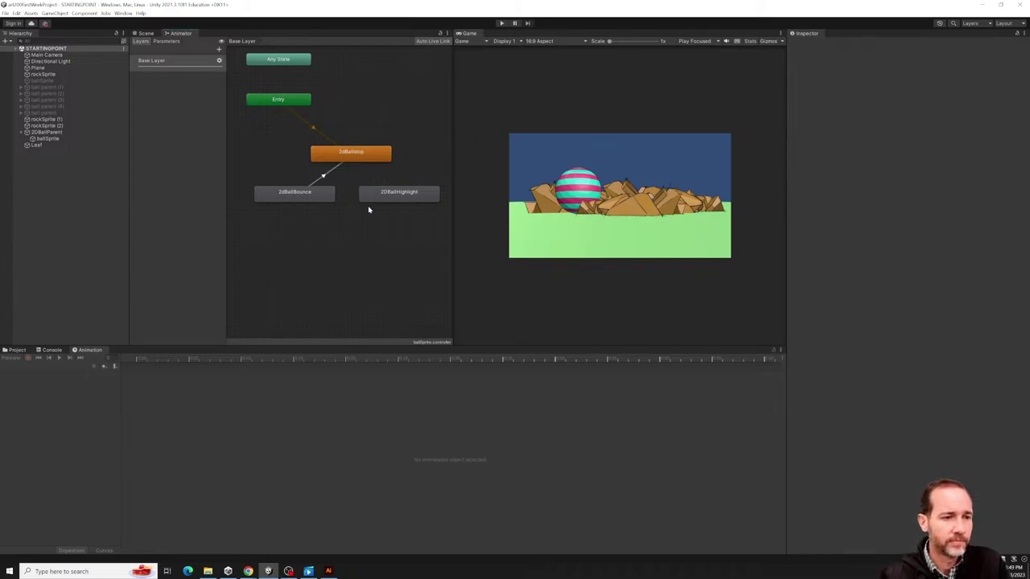
left_click(368, 210)
left_click(378, 195)
left_click(275, 191)
left_click(340, 157)
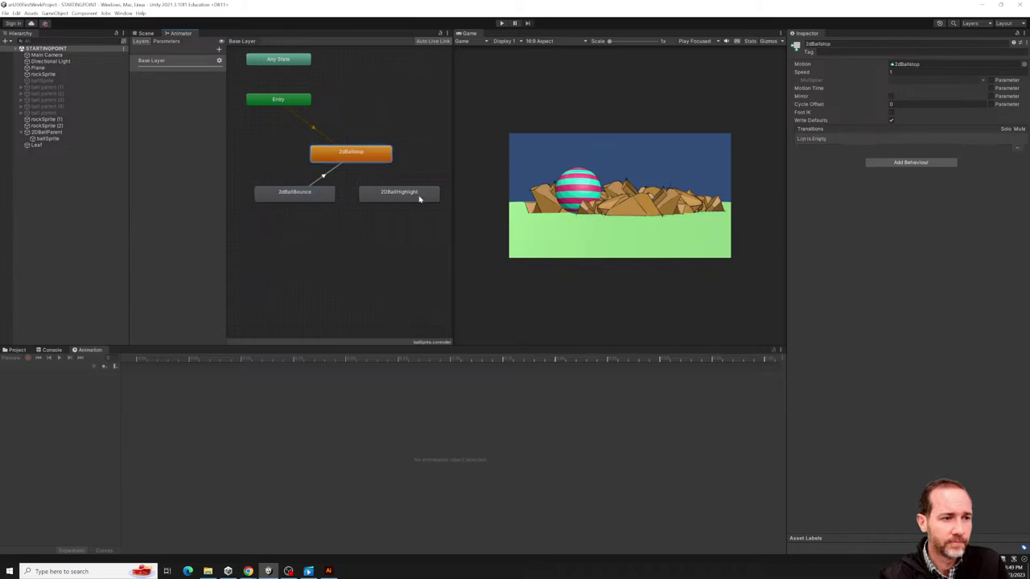
left_click(410, 199)
left_click(251, 193)
left_click(322, 161)
left_click(436, 197)
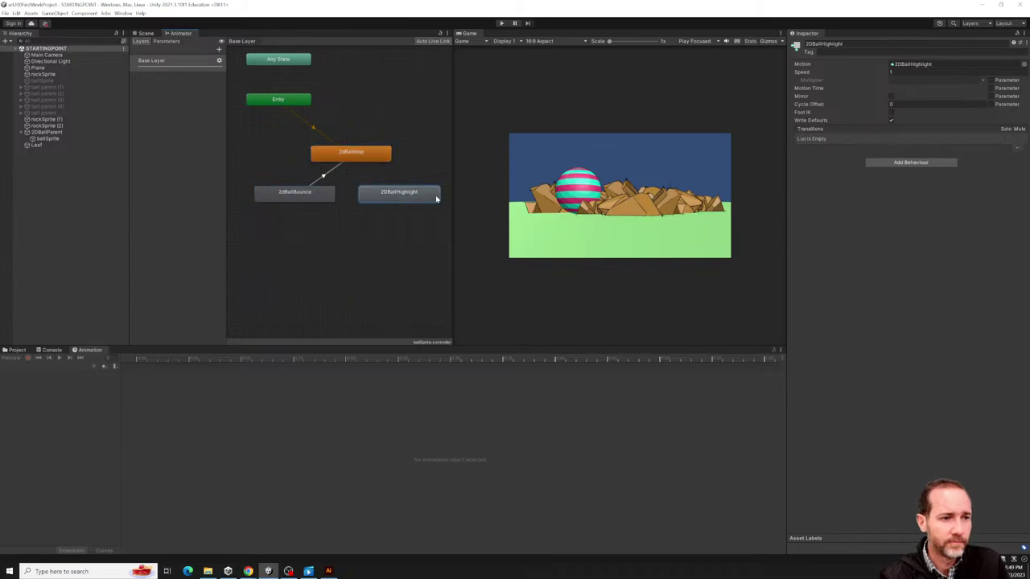
Run the scene to test the ball's interaction with only the bounce-to-stop transition in place, and stop play mode.
left_click(502, 24)
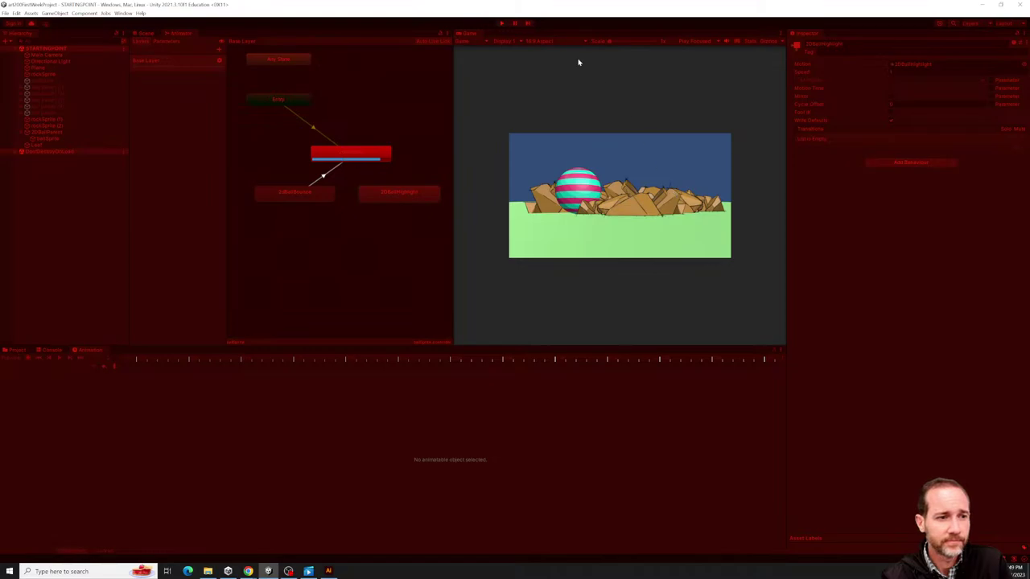
left_click(501, 24)
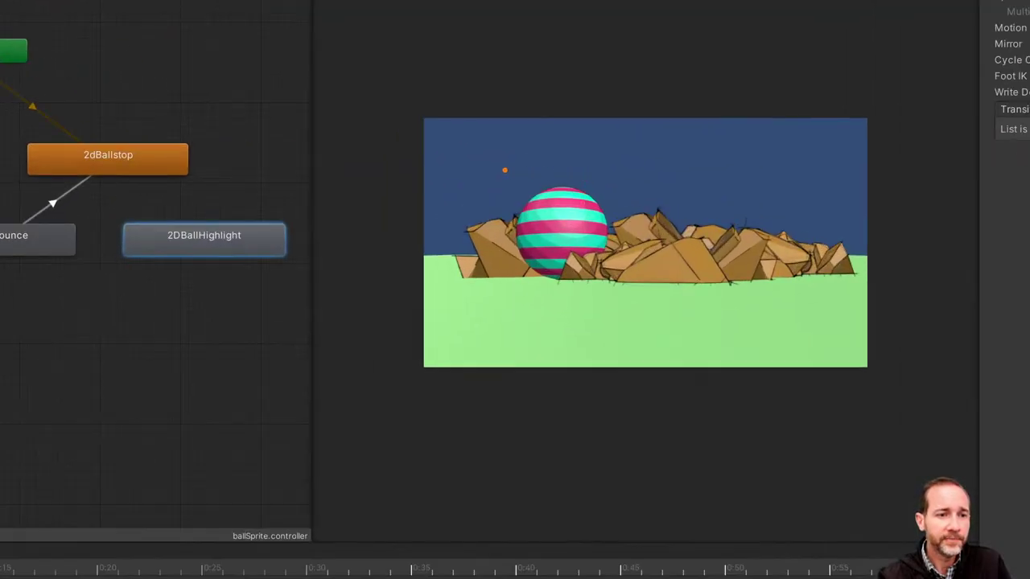
mouse_move(479, 153)
left_mouse_down()
mouse_move(474, 287)
mouse_move(631, 301)
mouse_move(658, 182)
mouse_move(420, 158)
left_mouse_up()
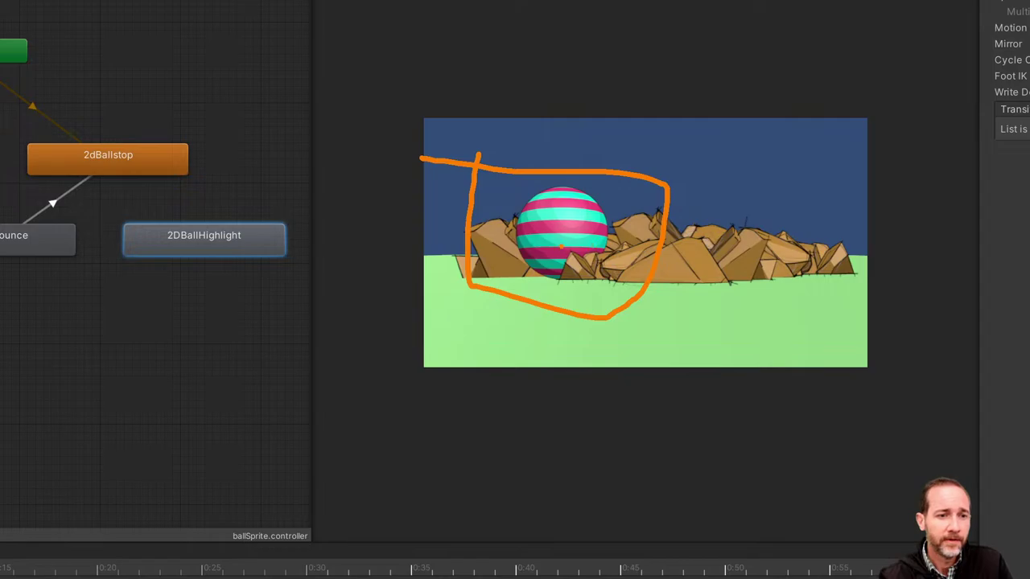
mouse_move(561, 233)
left_mouse_down()
mouse_move(553, 76)
mouse_move(542, 101)
mouse_move(555, 66)
mouse_move(576, 102)
left_mouse_up()
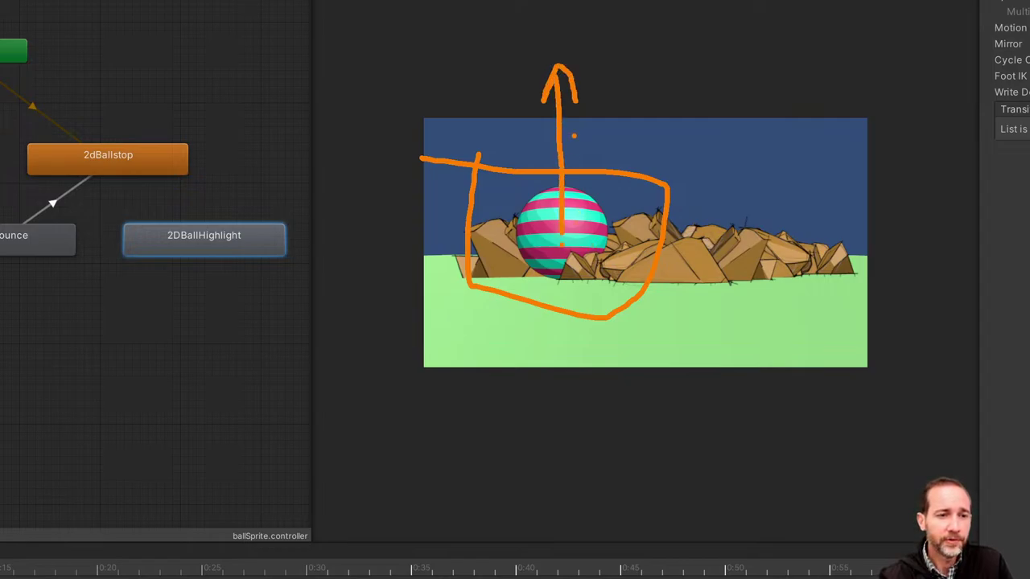
left_click_drag(561, 233, 558, 246)
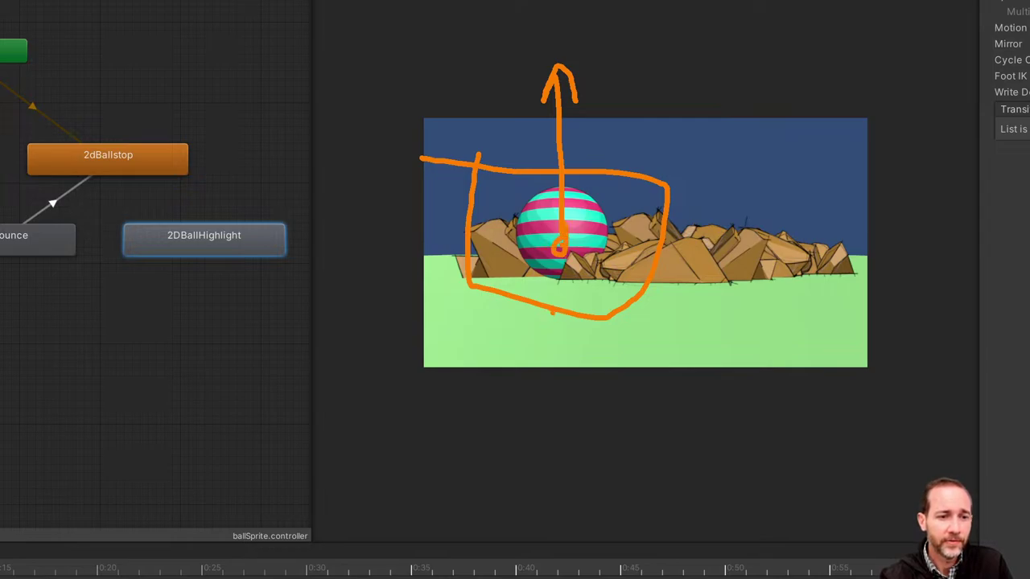
mouse_move(552, 313)
left_mouse_down()
mouse_move(563, 347)
mouse_move(541, 323)
mouse_move(573, 322)
left_mouse_up()
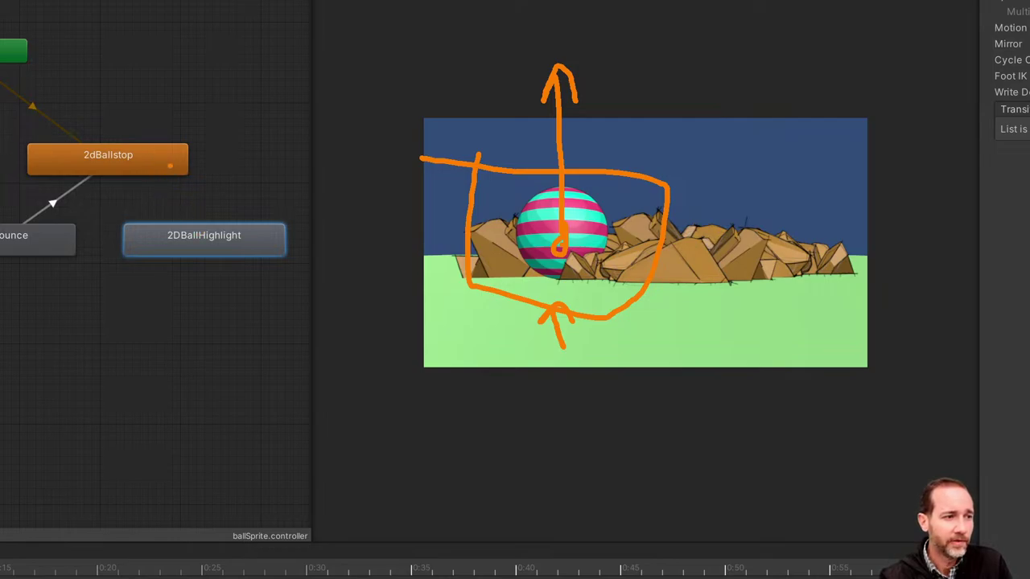
mouse_move(187, 137)
left_mouse_down()
mouse_move(41, 149)
mouse_move(201, 143)
mouse_move(179, 130)
left_mouse_up()
key("Escape")
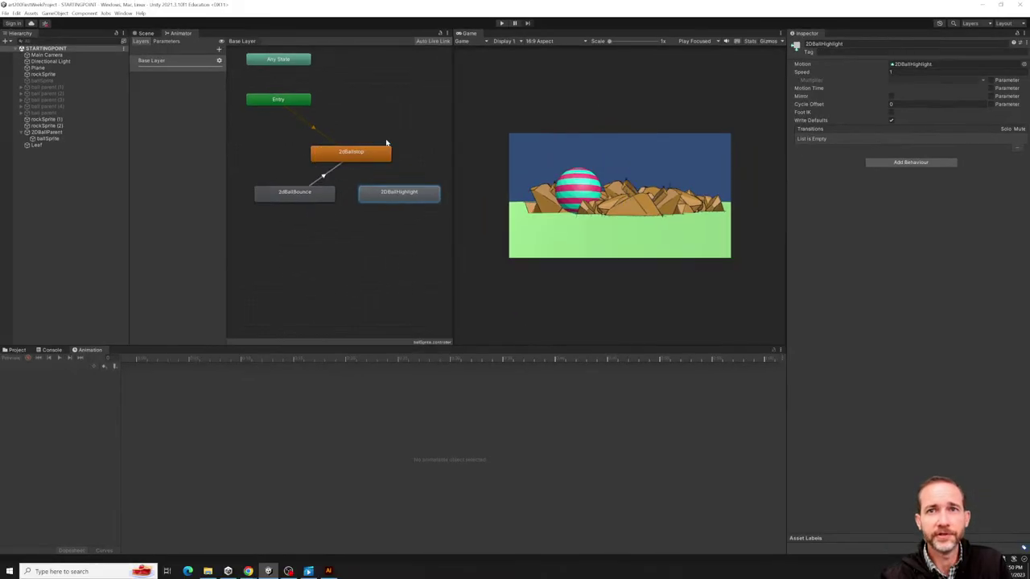
Select the transition from 2dBallBounce to 2dBallstop to examine its settings.
left_click(326, 177)
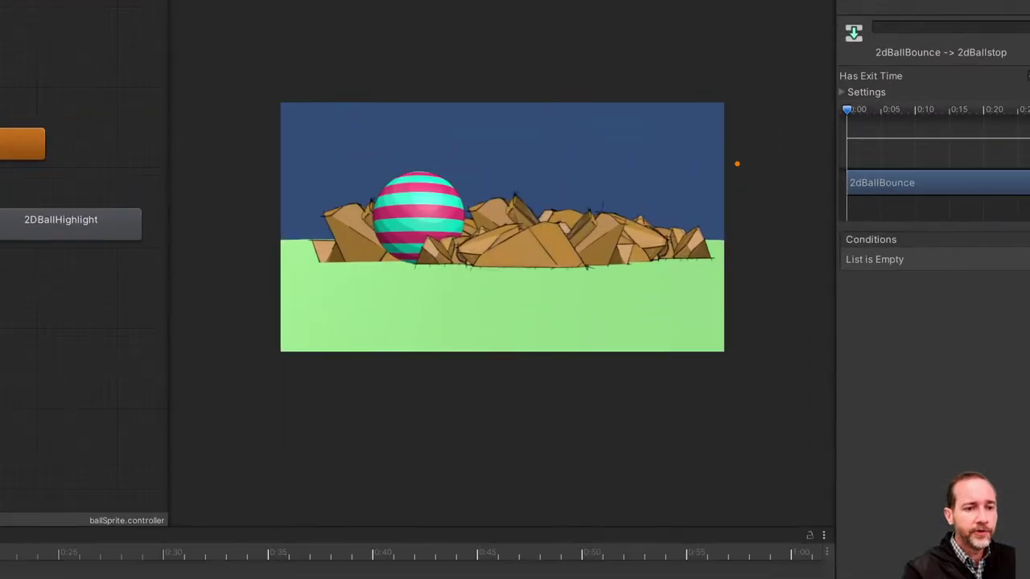
mouse_move(787, 90)
left_mouse_down()
mouse_move(391, 39)
mouse_move(784, 277)
mouse_move(661, 95)
left_mouse_up()
left_click_drag(390, 498, 512, 251)
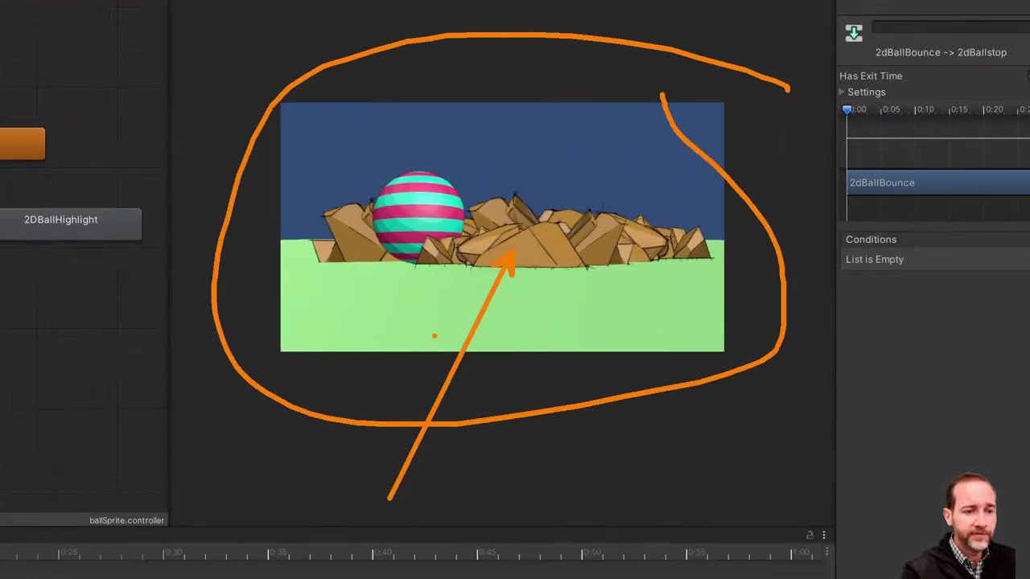
left_click_drag(1013, 167, 621, 205)
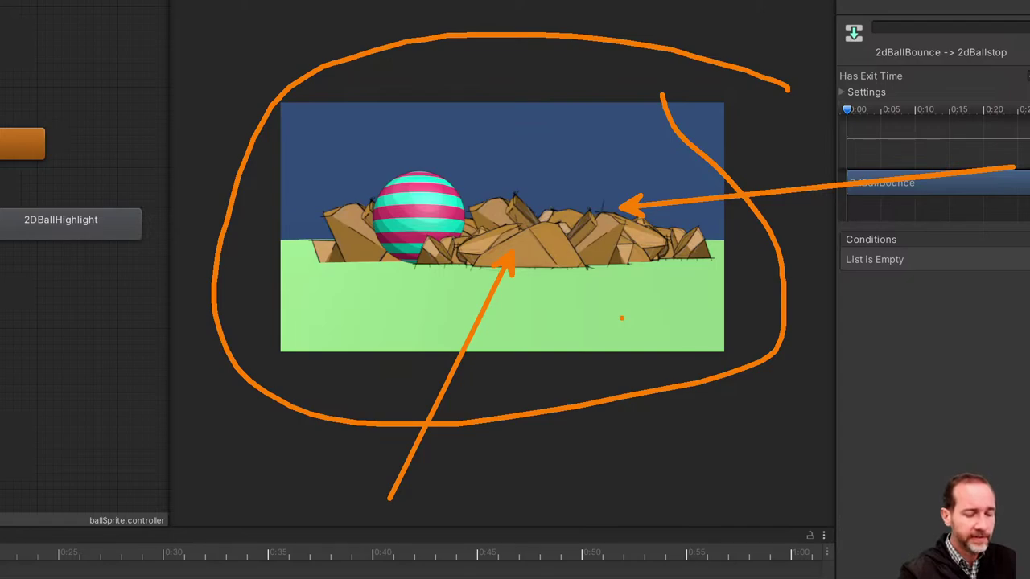
key("t")
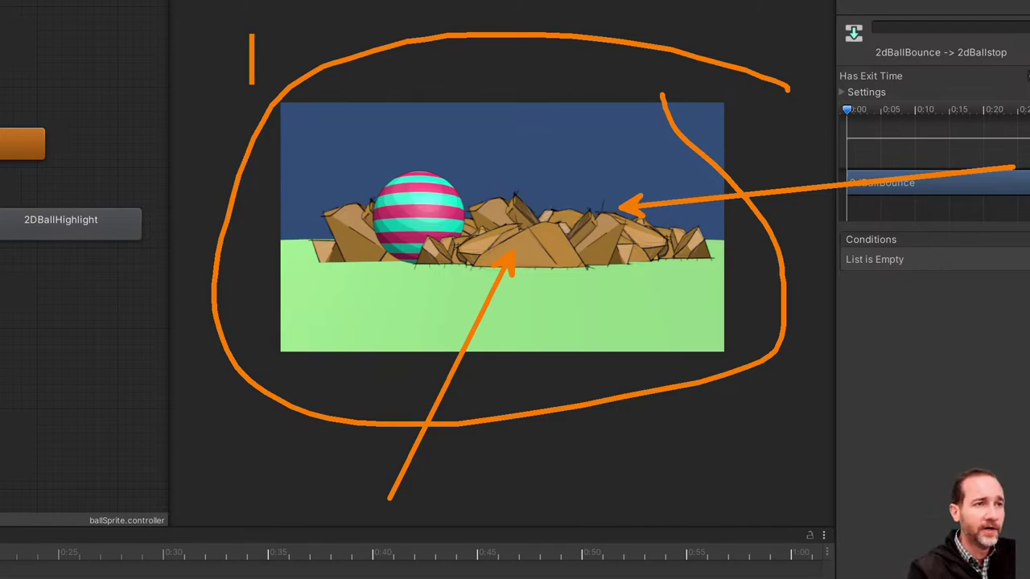
type("5")
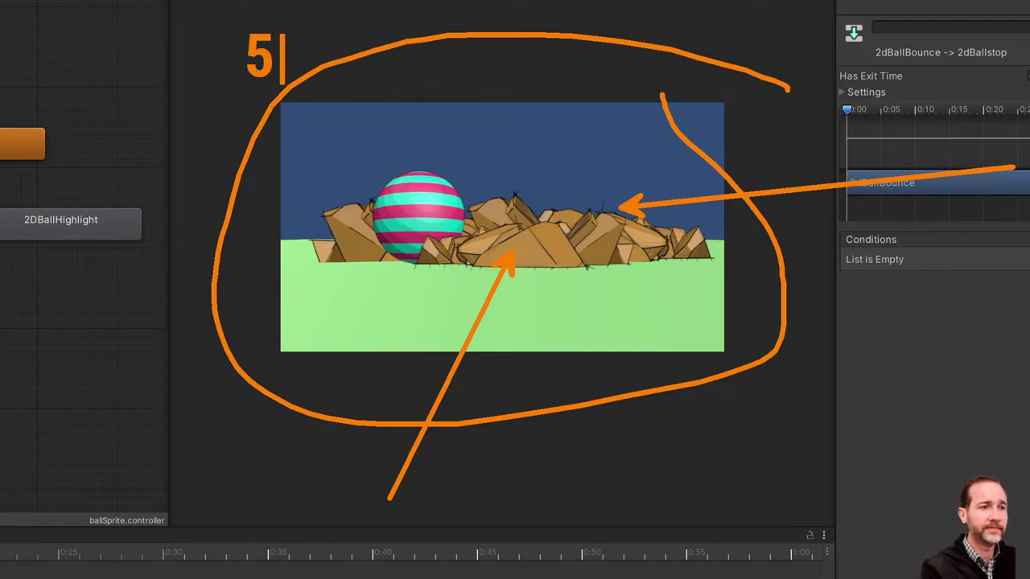
type(" your own wp")
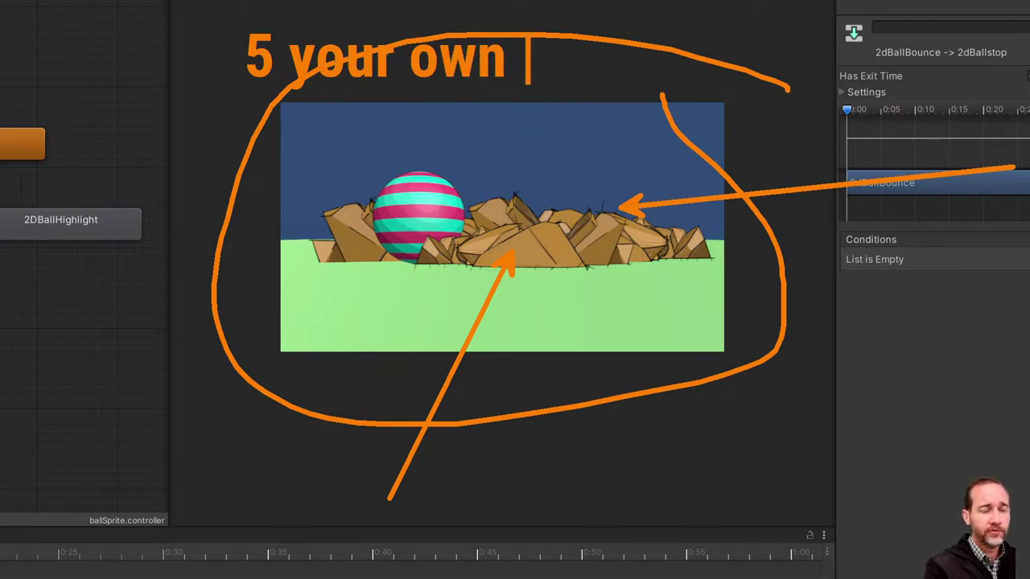
key("BackSpace")
key("BackSpace")
type("sprites")
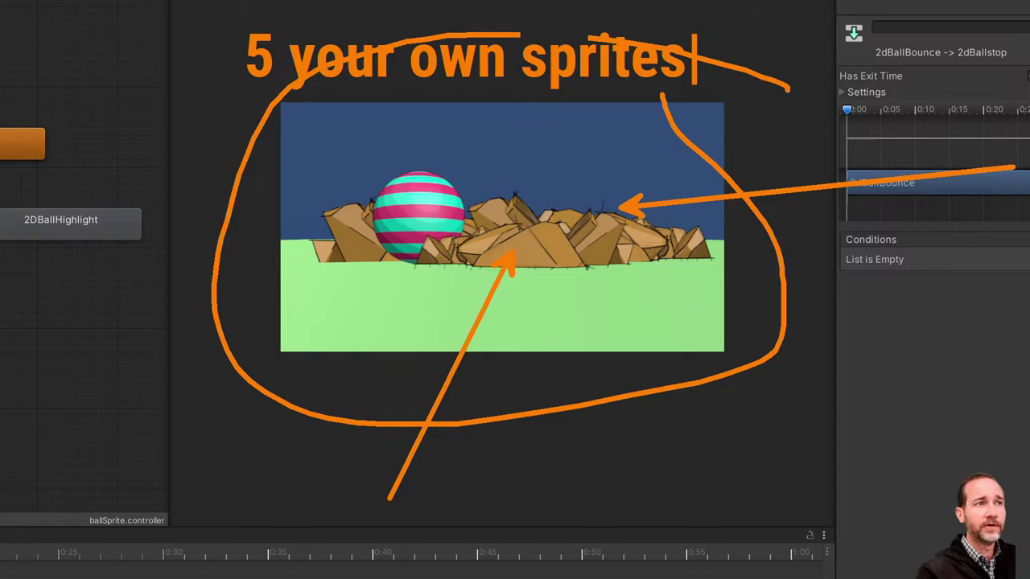
key("Escape")
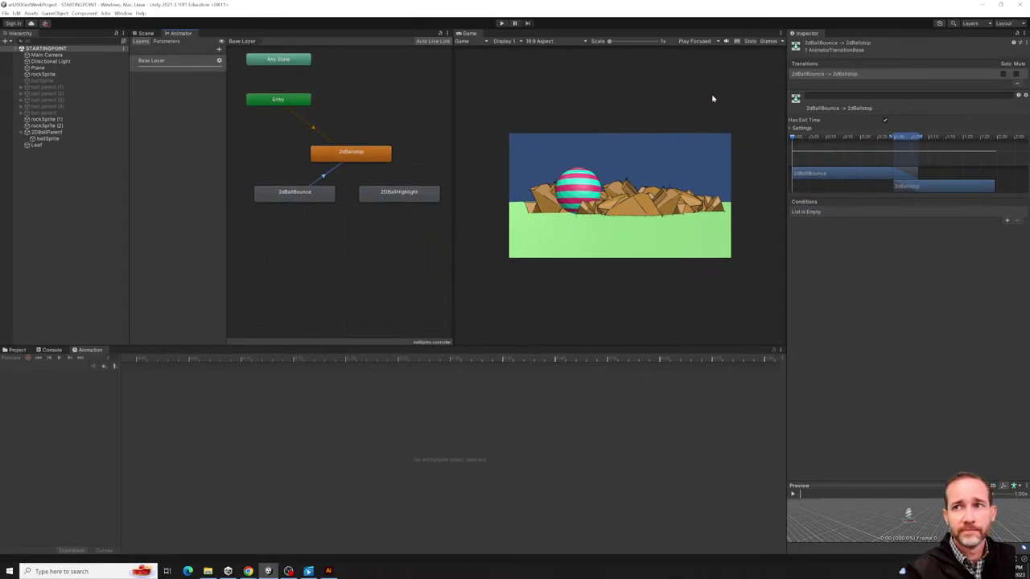
key("ctrl+1")
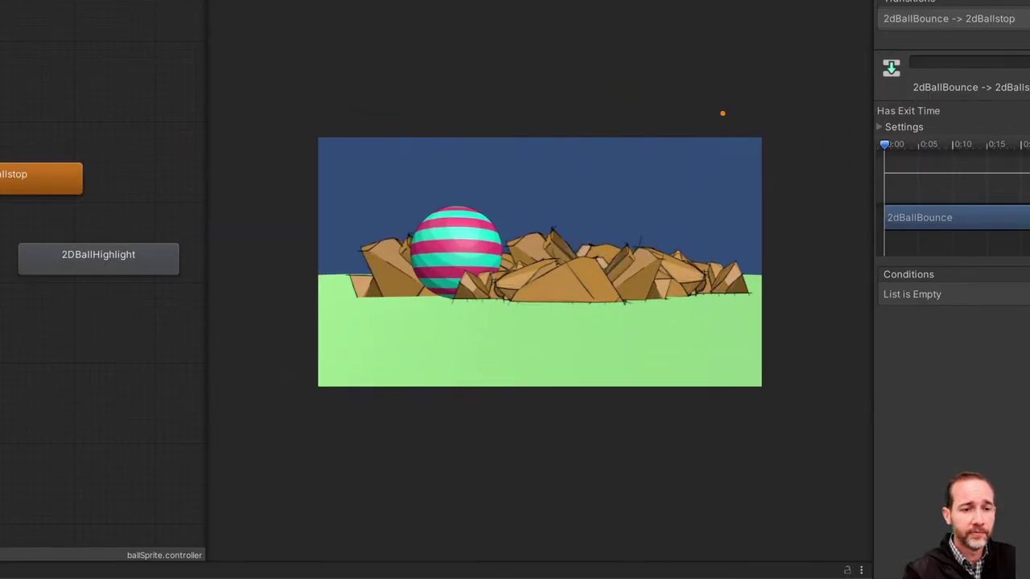
left_click_drag(711, 113, 523, 184)
mouse_move(348, 239)
left_mouse_down()
mouse_move(571, 100)
mouse_move(978, 166)
mouse_move(518, 77)
left_mouse_up()
key("Escape")
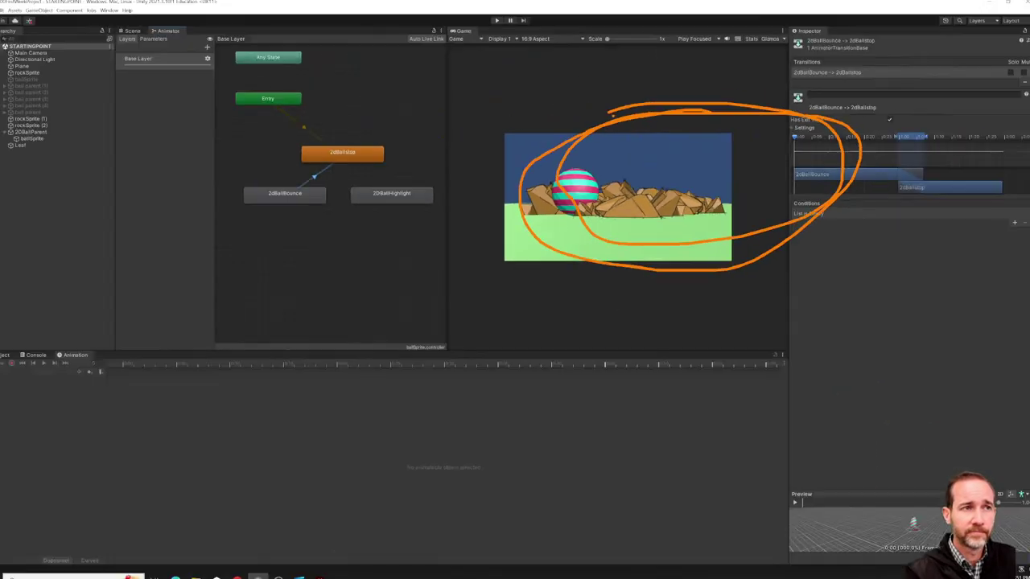